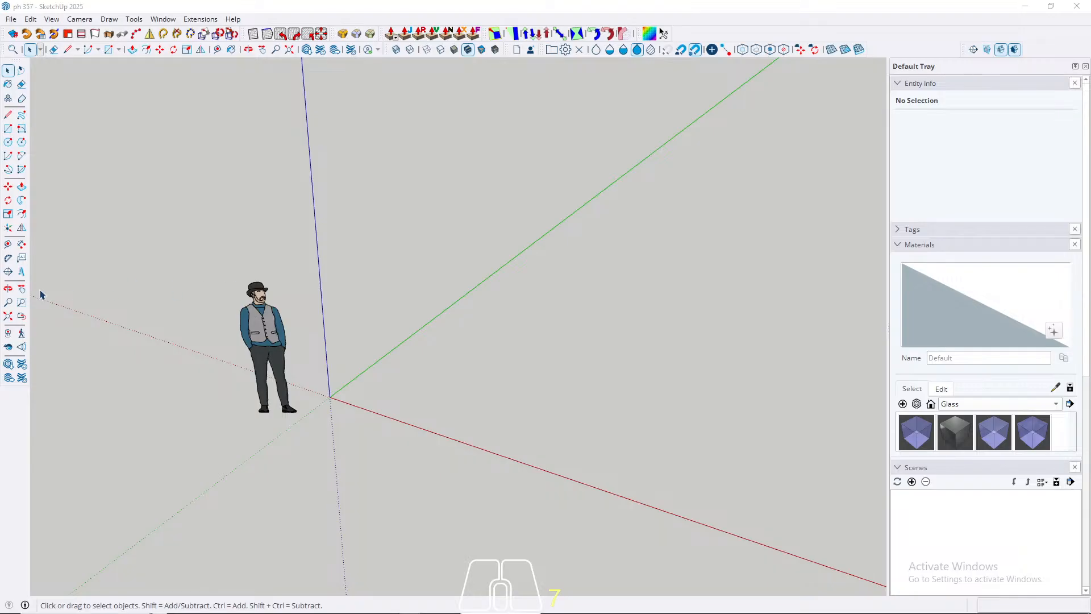
Step: Place a construction guide parallel to the green axis, offset 400 cm from it along the red axis
middle_click_drag(301, 319, 494, 370)
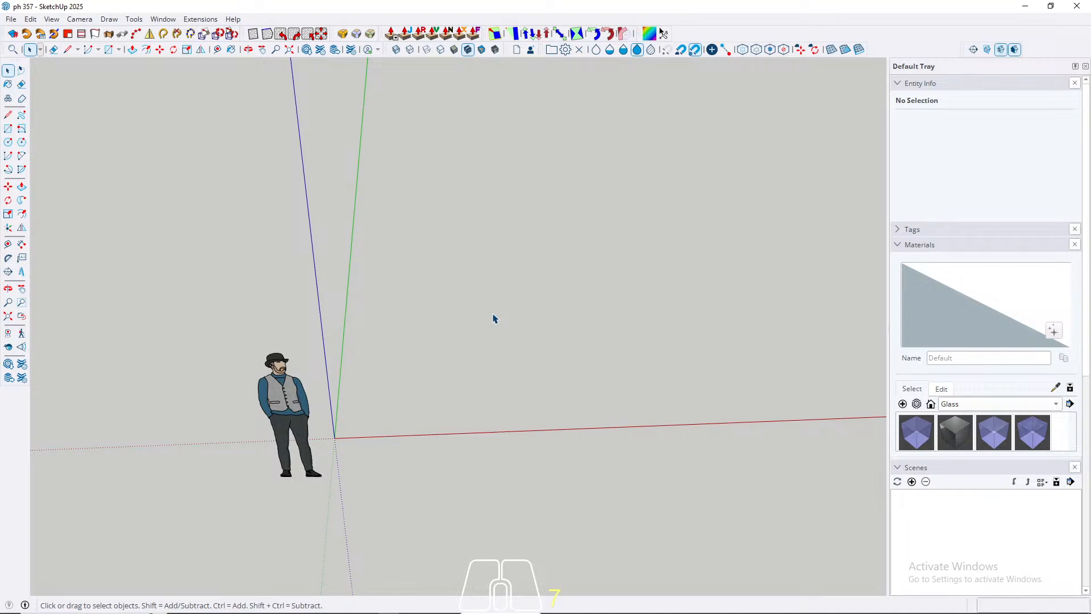
key("t")
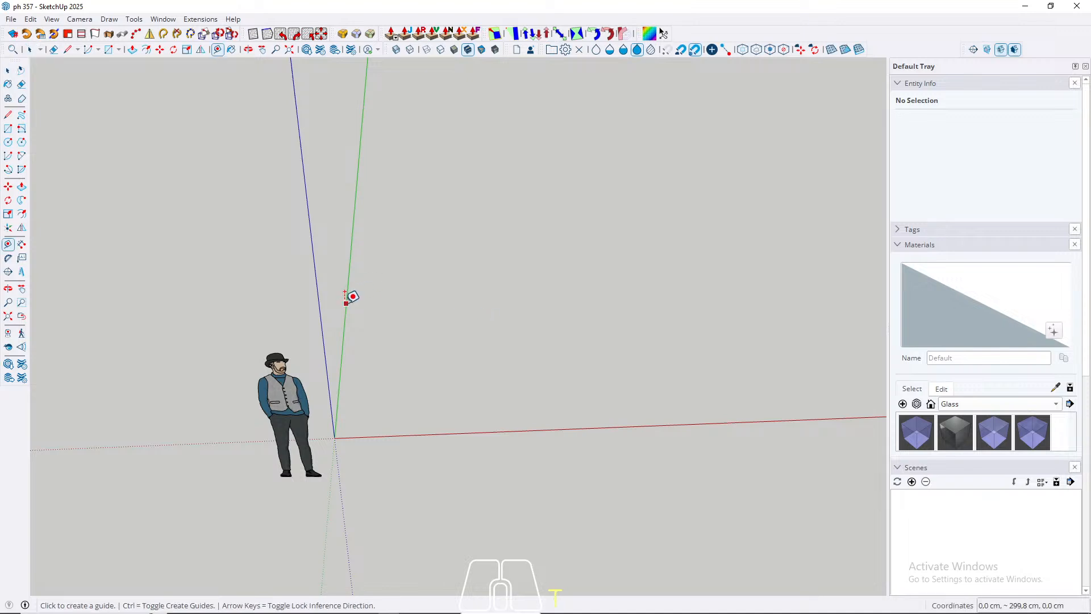
left_click(346, 303)
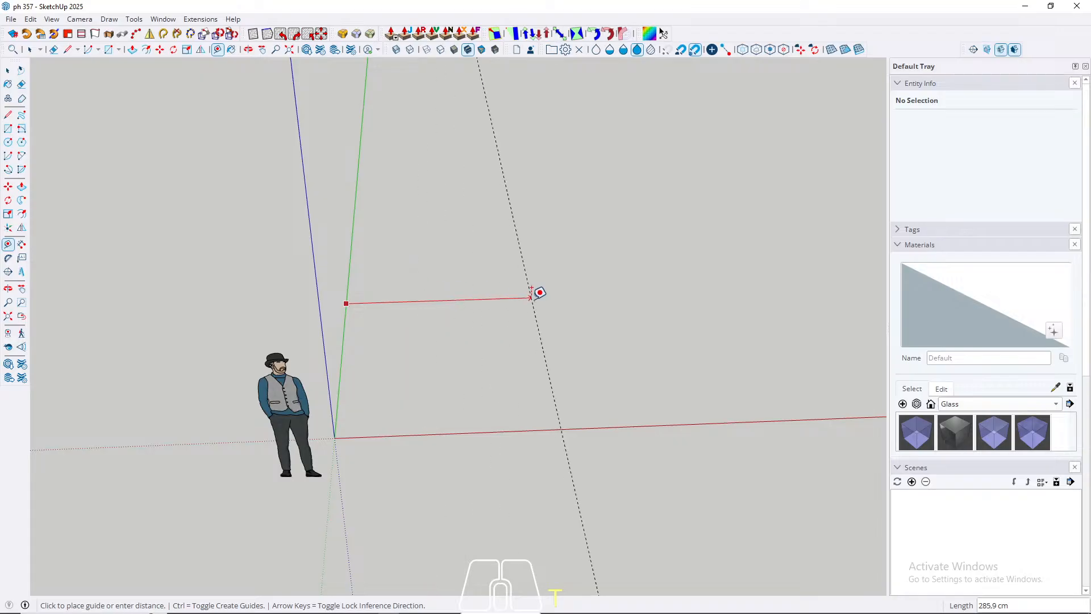
scroll(359, 328, "down", 1)
scroll(359, 328, "down", 1)
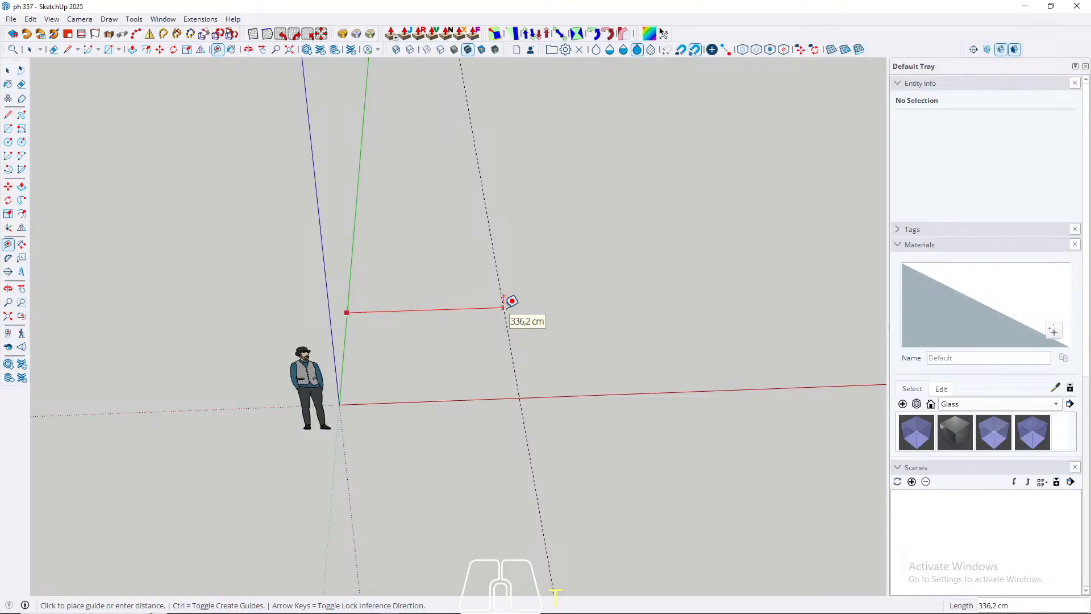
middle_click_drag(512, 301, 341, 320)
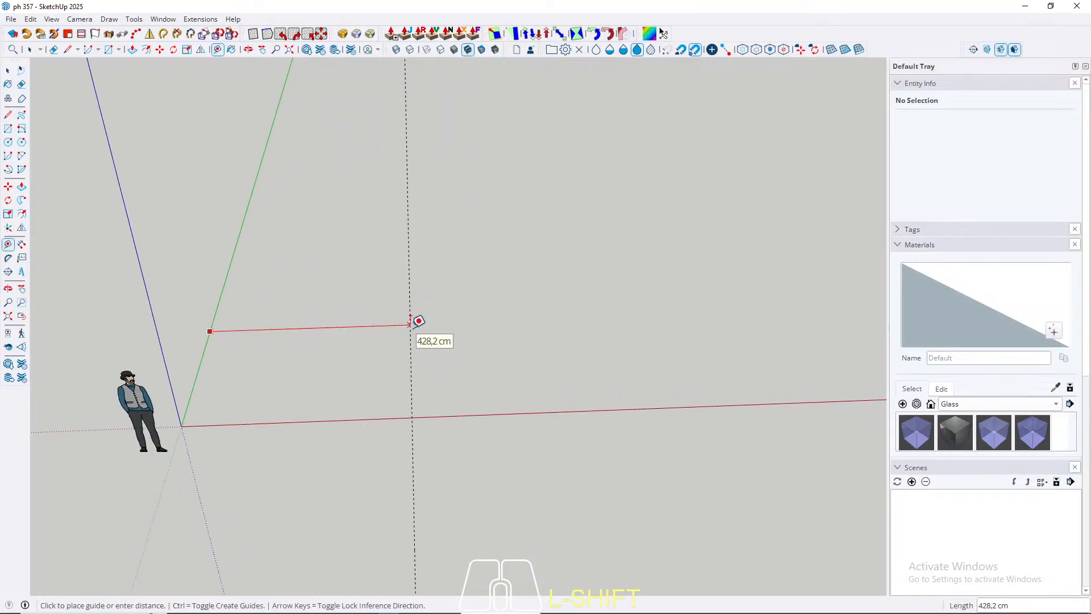
scroll(411, 317, "down", 1)
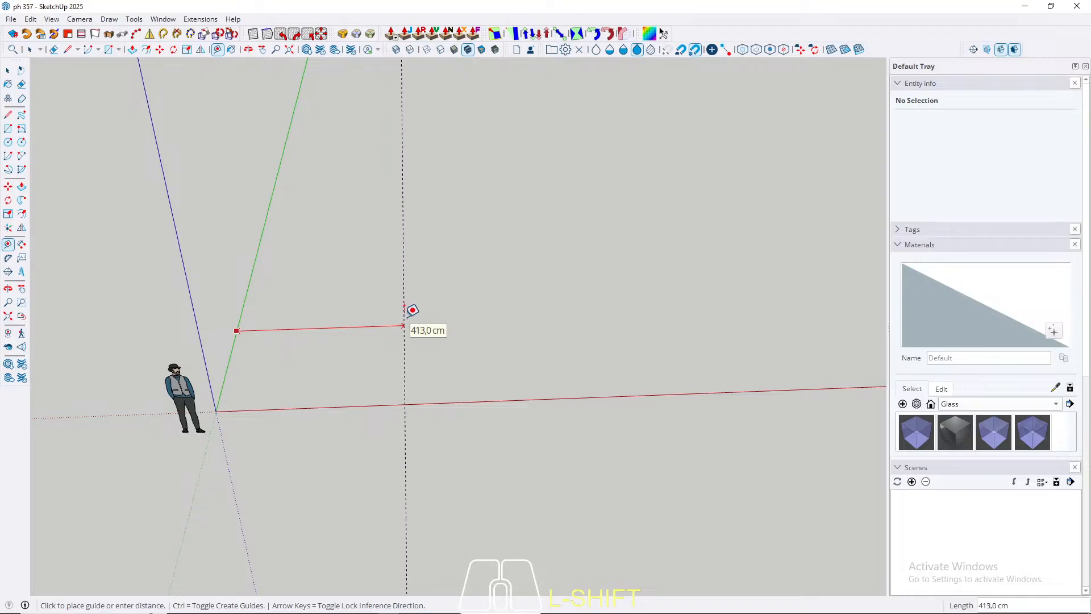
type("400")
key("Return")
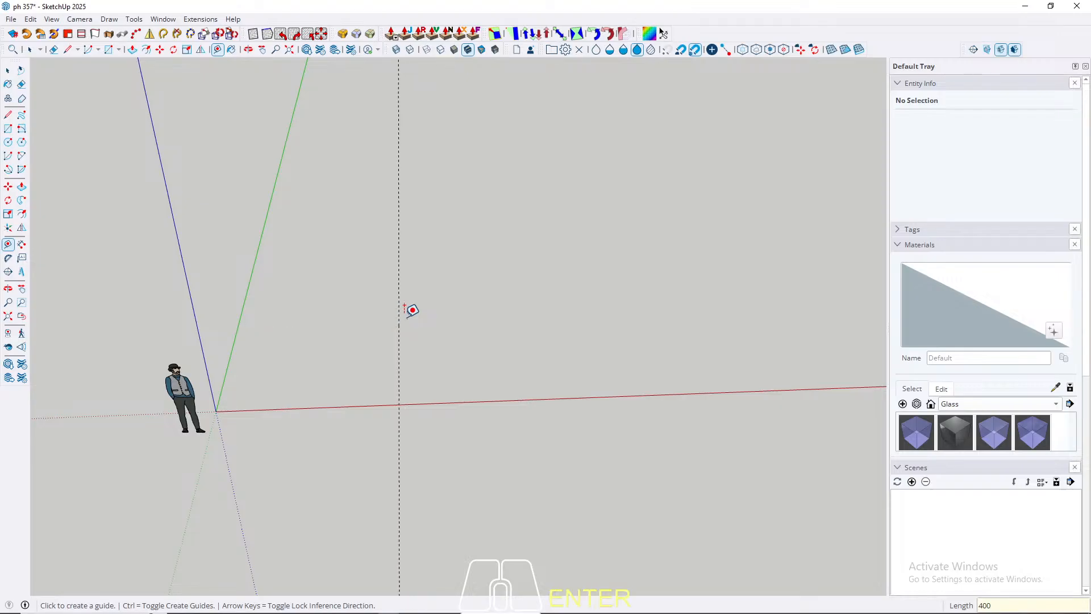
Step: Place a construction guide parallel to the red axis, offset 400 cm from it along the green axis
middle_click_drag(412, 310, 398, 368)
left_click(337, 392)
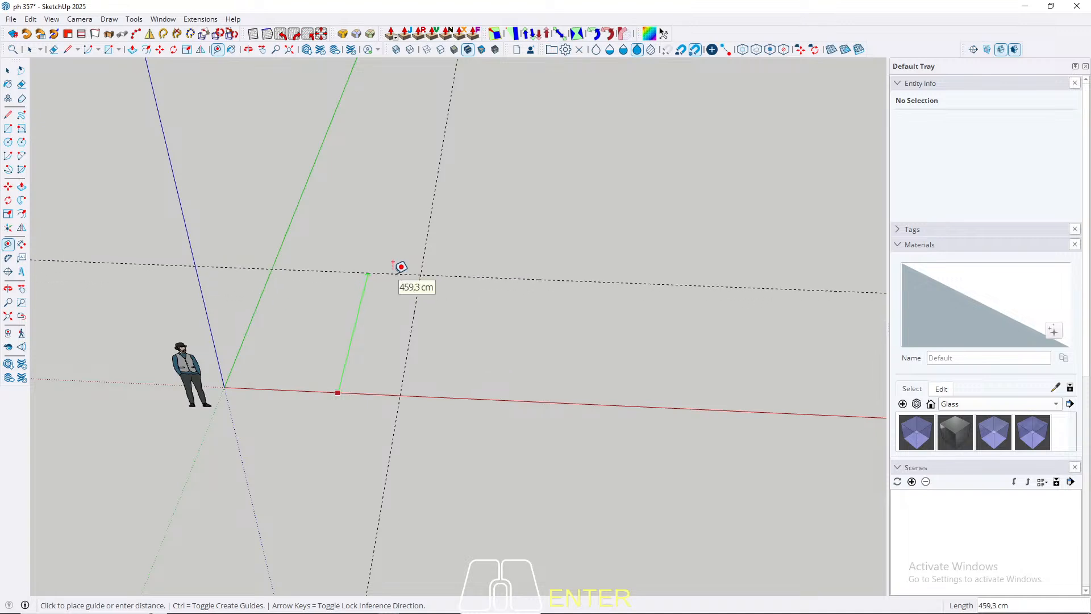
mouse_move(401, 267)
middle_mouse_down()
mouse_move(370, 295)
mouse_move(395, 251)
middle_mouse_up()
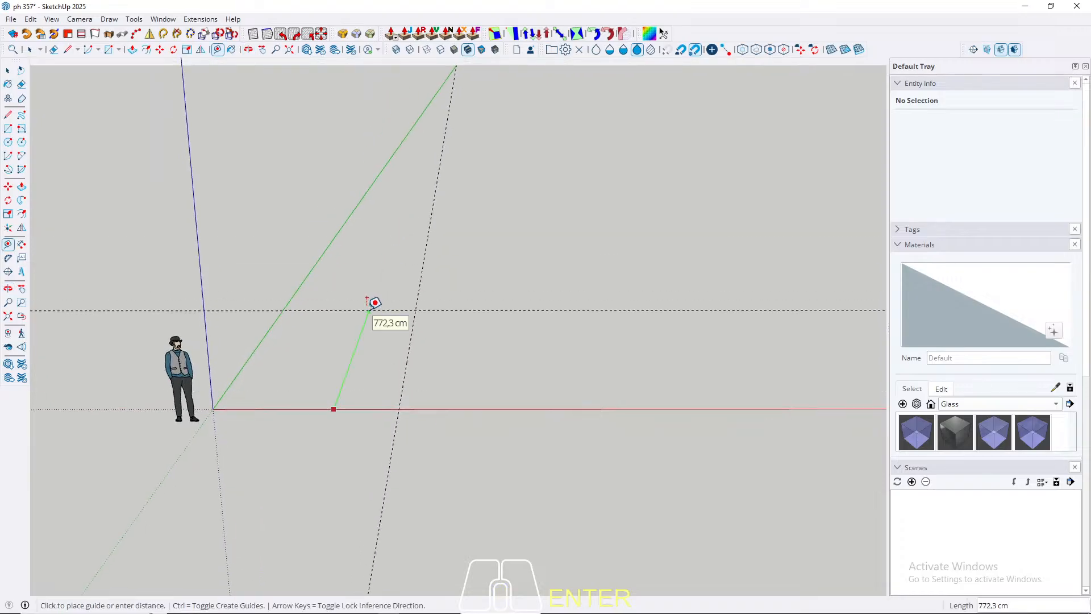
middle_click_drag(387, 341, 283, 441)
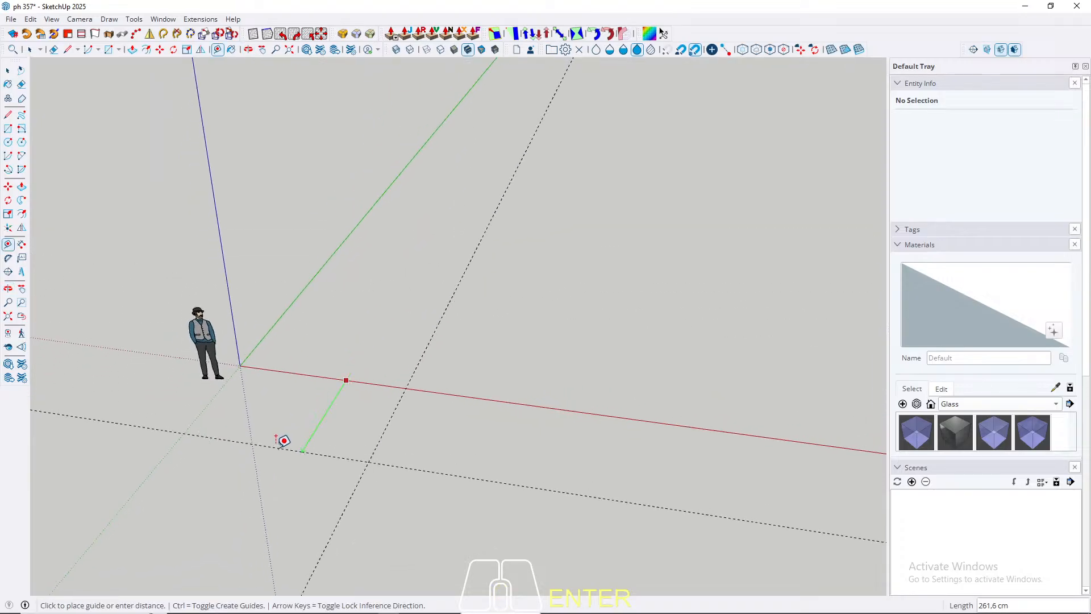
scroll(283, 441, "down", 2)
scroll(397, 349, "up", 3)
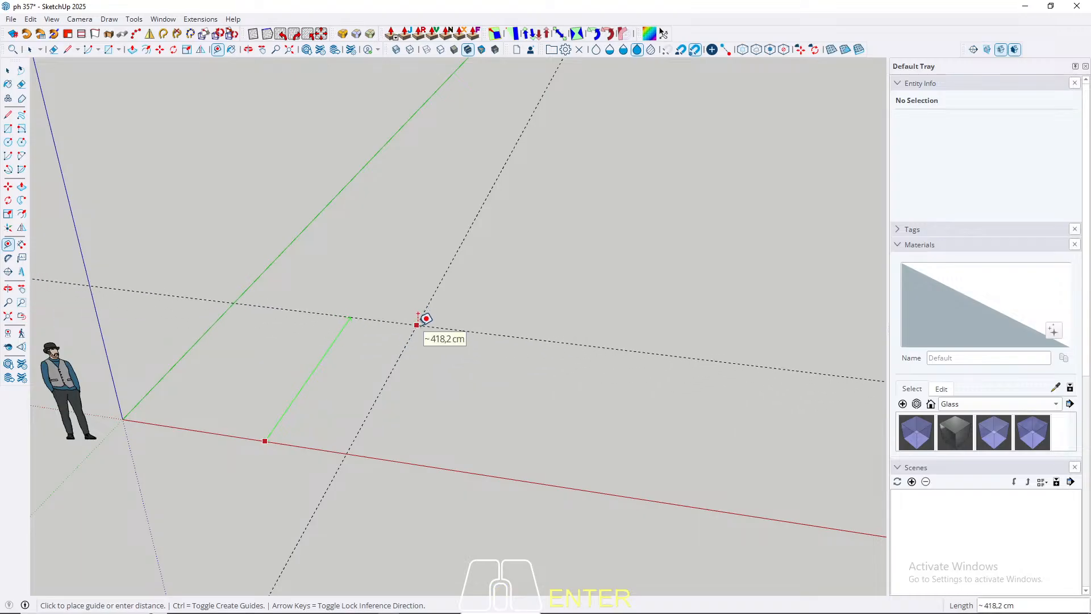
type("400")
key("Return")
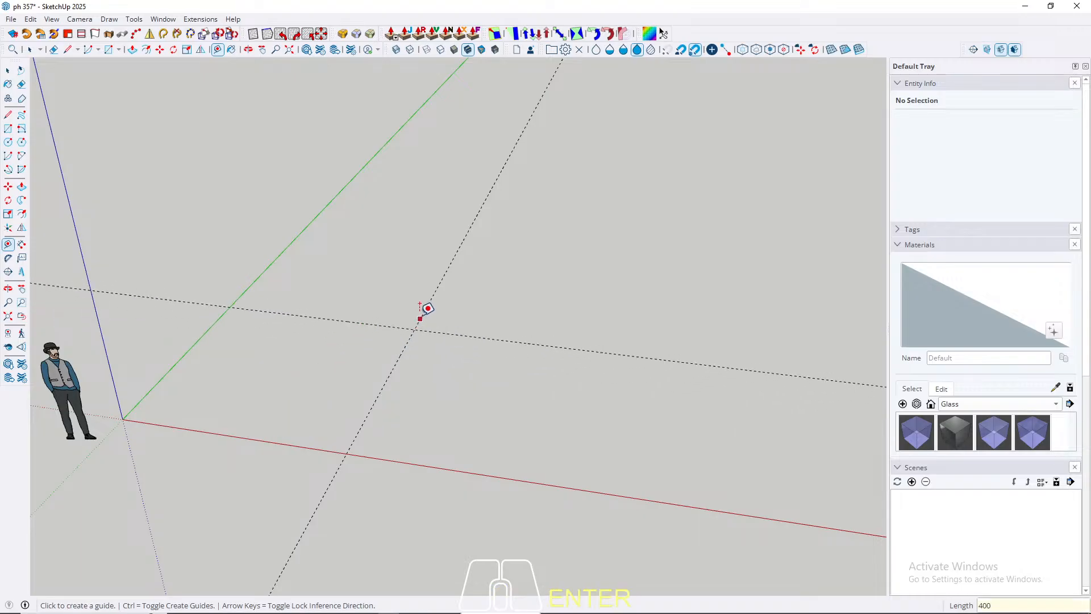
Step: Add a parallel guide 100 cm beyond the guide that lies 400 cm from the red axis
left_click(366, 322)
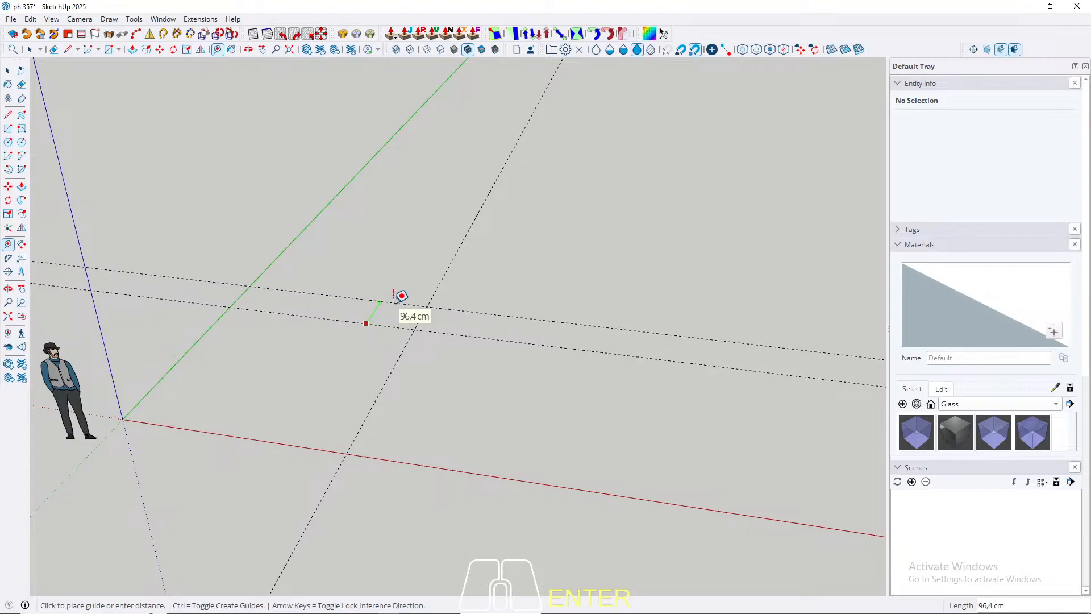
type("10")
key("Return")
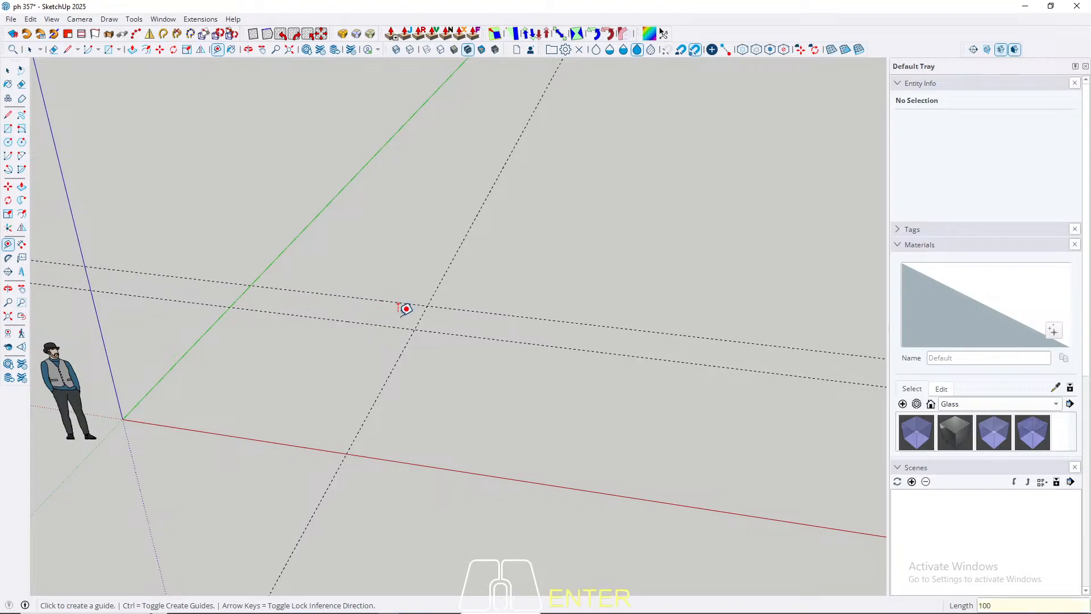
Step: Add another parallel guide 300 cm beyond the one at 500 cm from the red axis
middle_click_drag(404, 307, 352, 373)
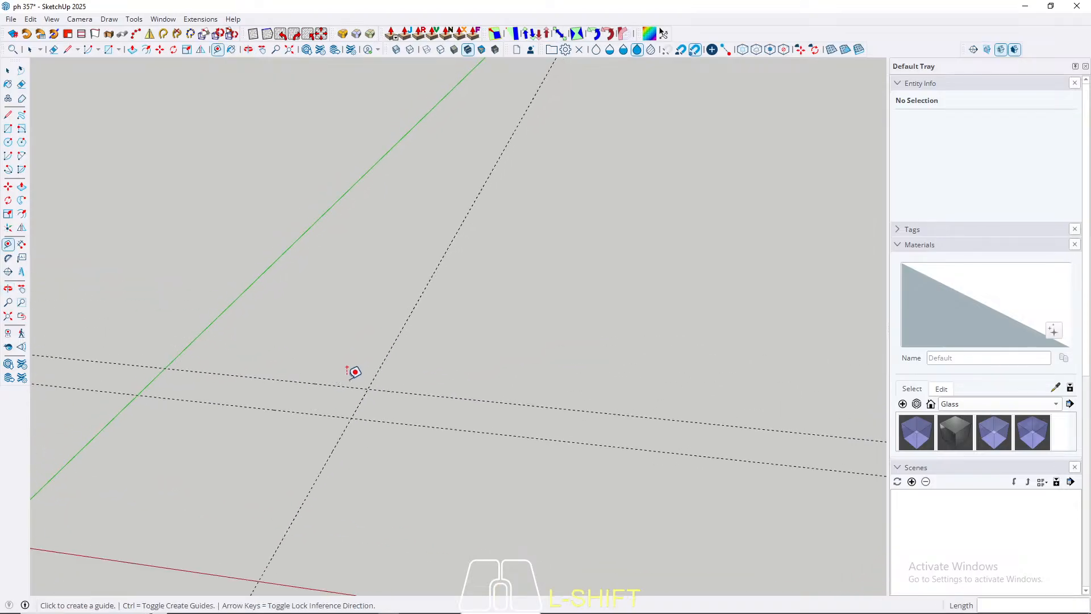
key("shift")
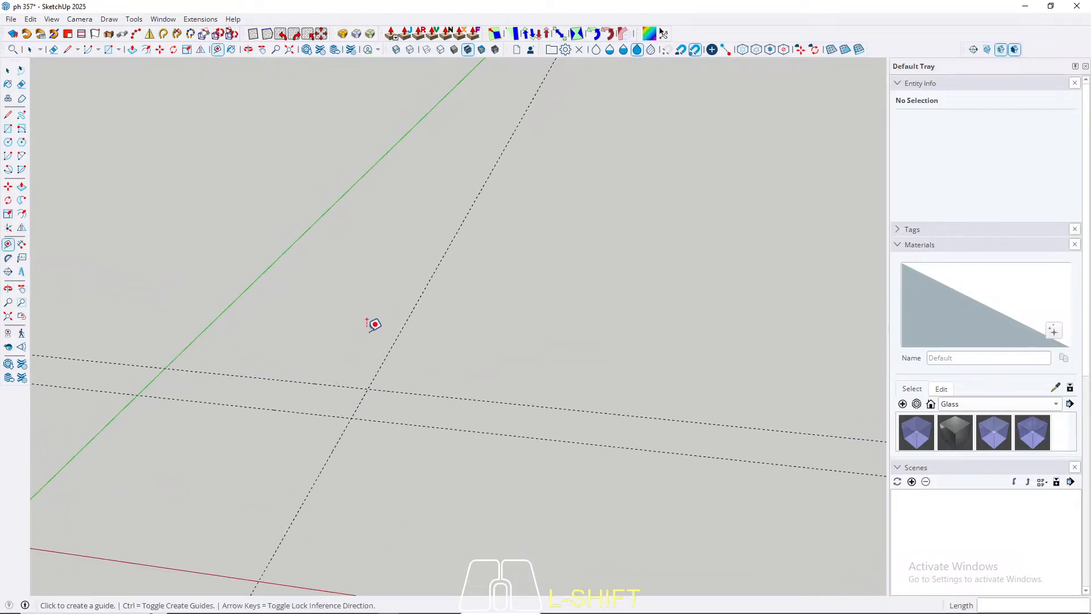
left_click(333, 385)
type("300")
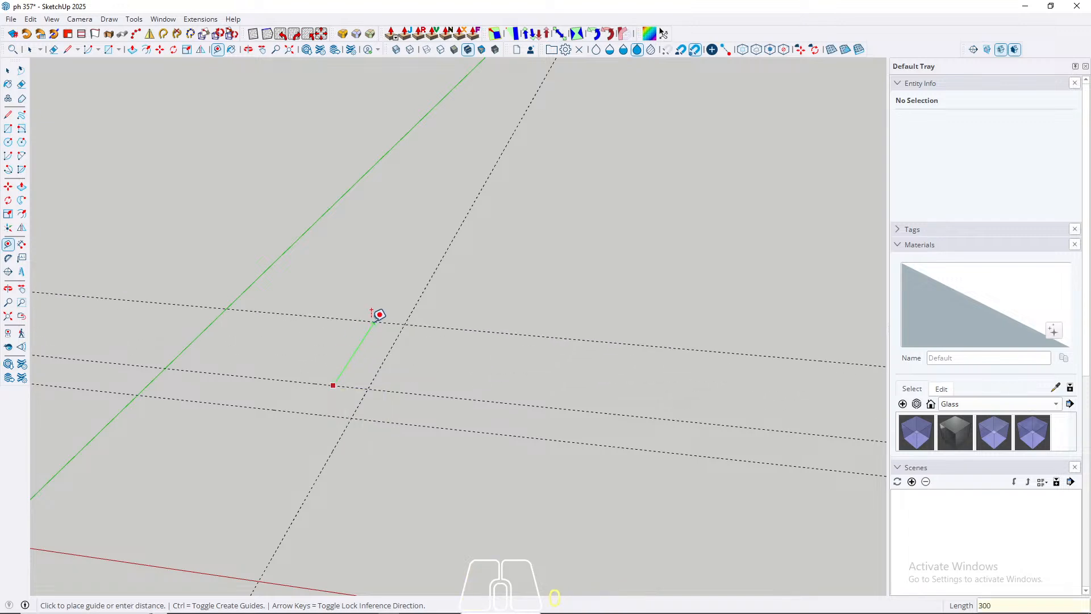
key("Return")
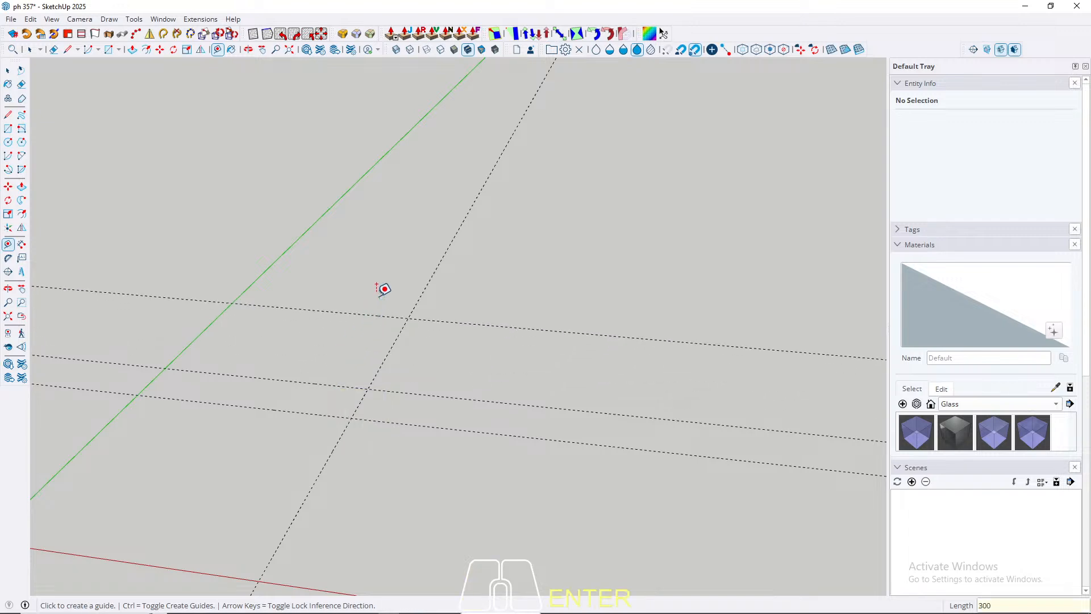
Step: Offset the farthest guide parallel to the red axis by another 300 cm along the green axis
left_click(364, 313)
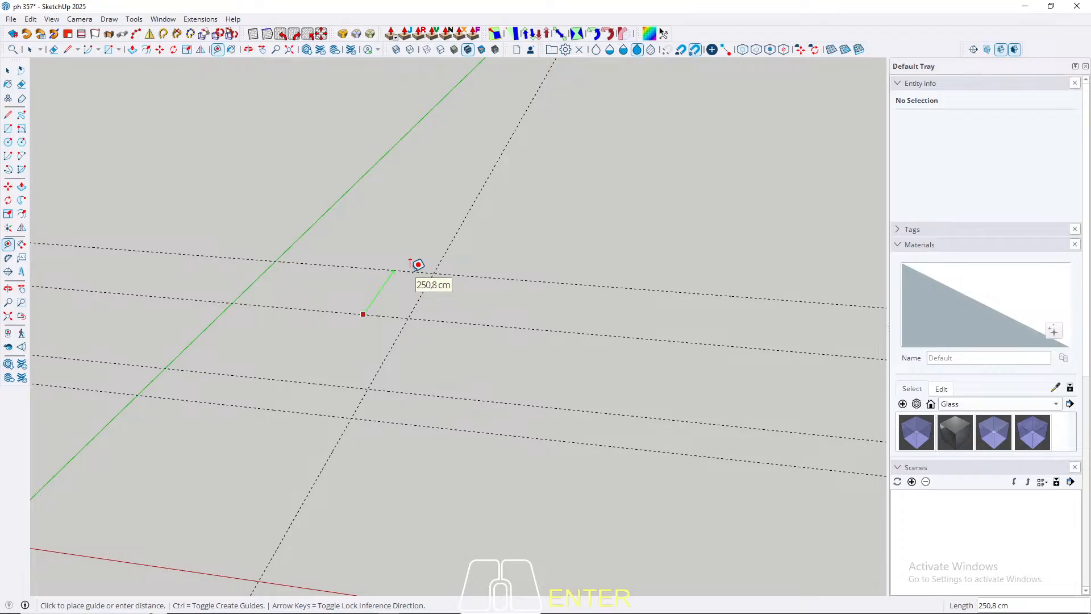
type("300")
key("Return")
key("space")
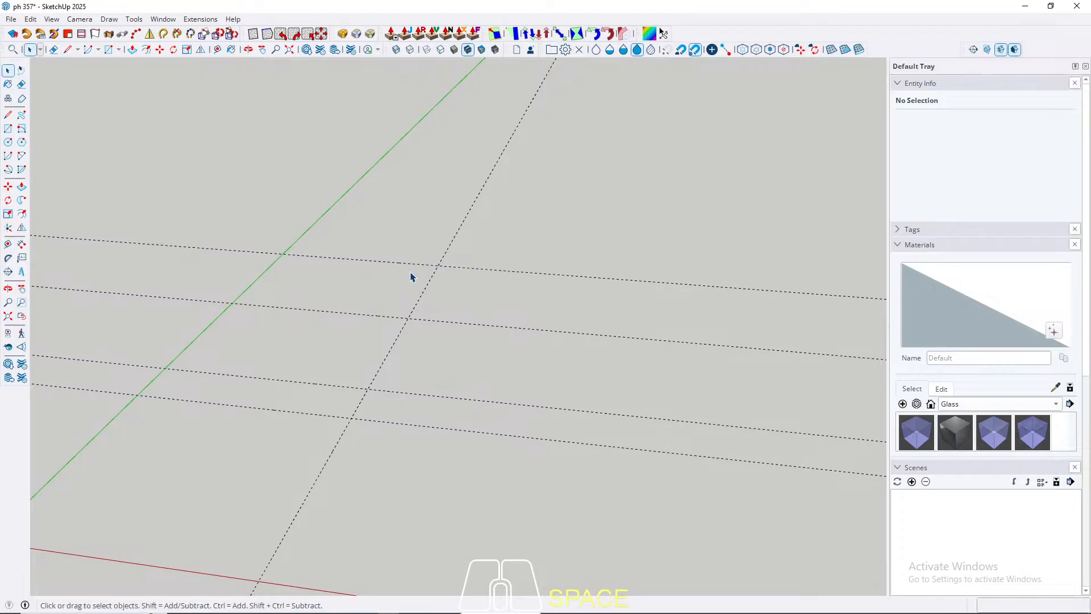
Step: Draw a 400 by 1100 cm rectangle from the farthest guide intersection to the origin
key("r")
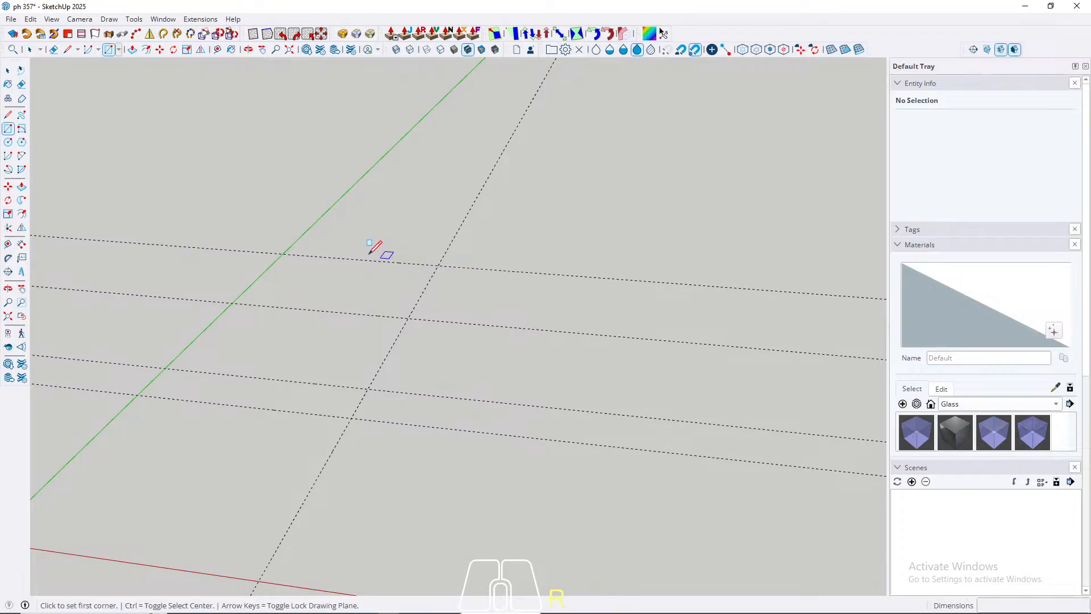
left_click(440, 263)
scroll(531, 244, "down", 2)
left_click(216, 422)
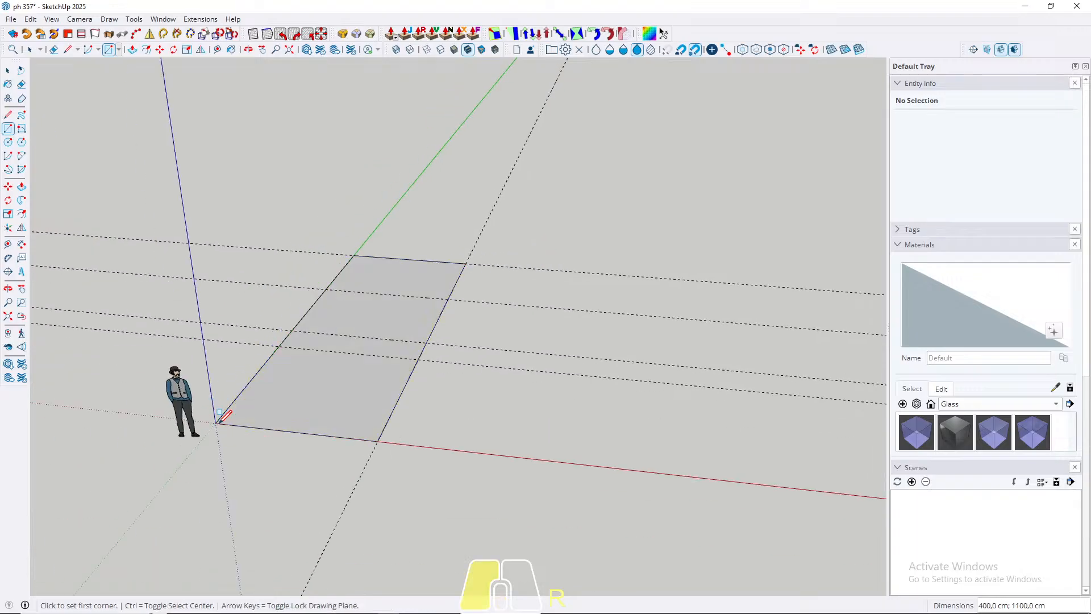
key("space")
Step: Push/pull the rectangle upward into a box 300 cm high
middle_click_drag(353, 335, 412, 347)
key("p")
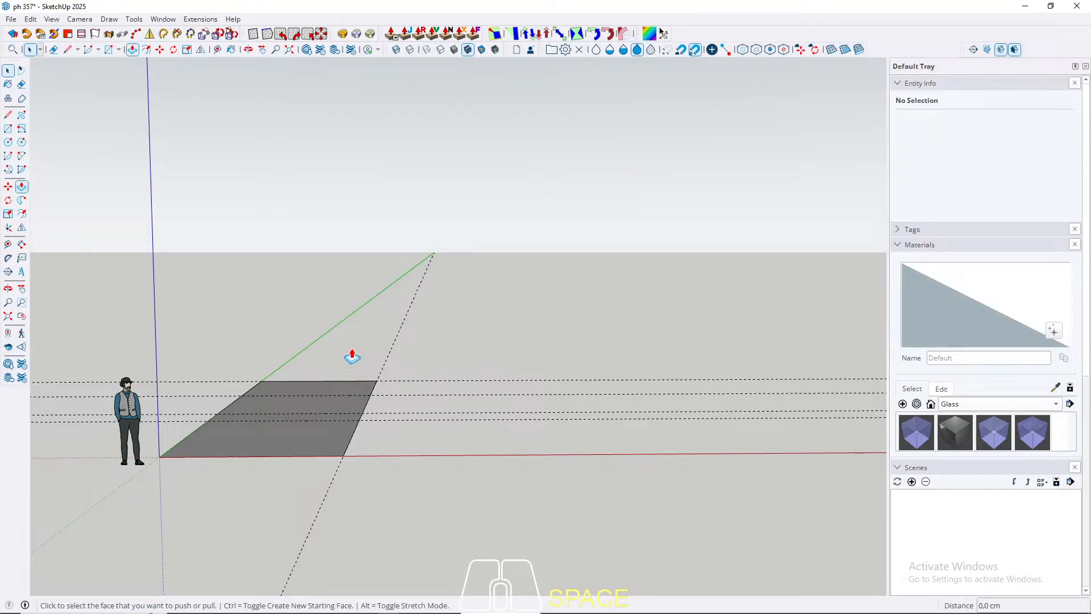
left_click(310, 450)
left_click(312, 382)
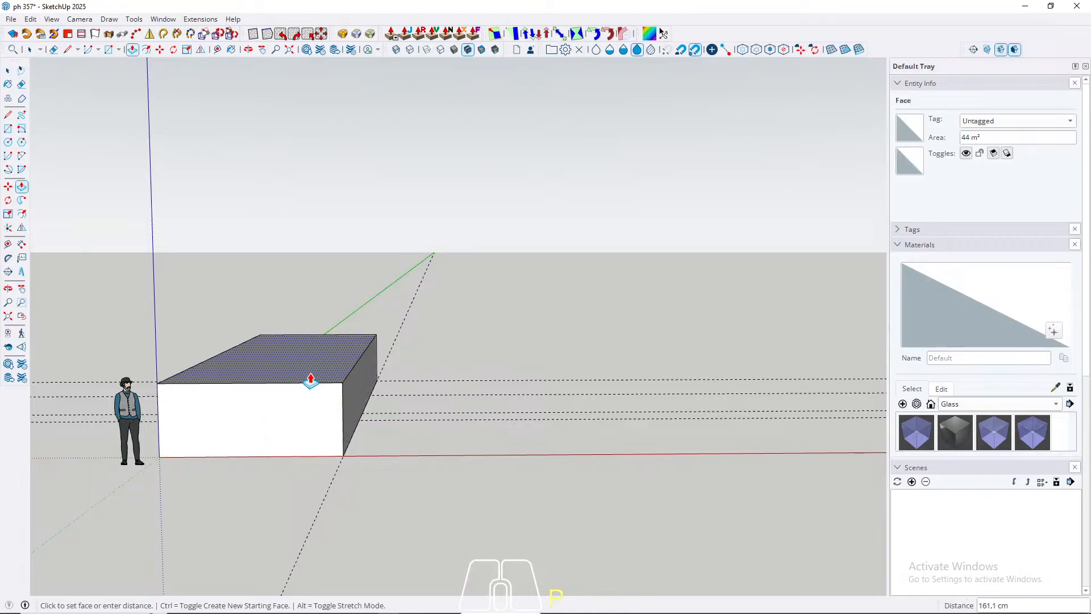
middle_click_drag(313, 372, 197, 362)
left_click(198, 362)
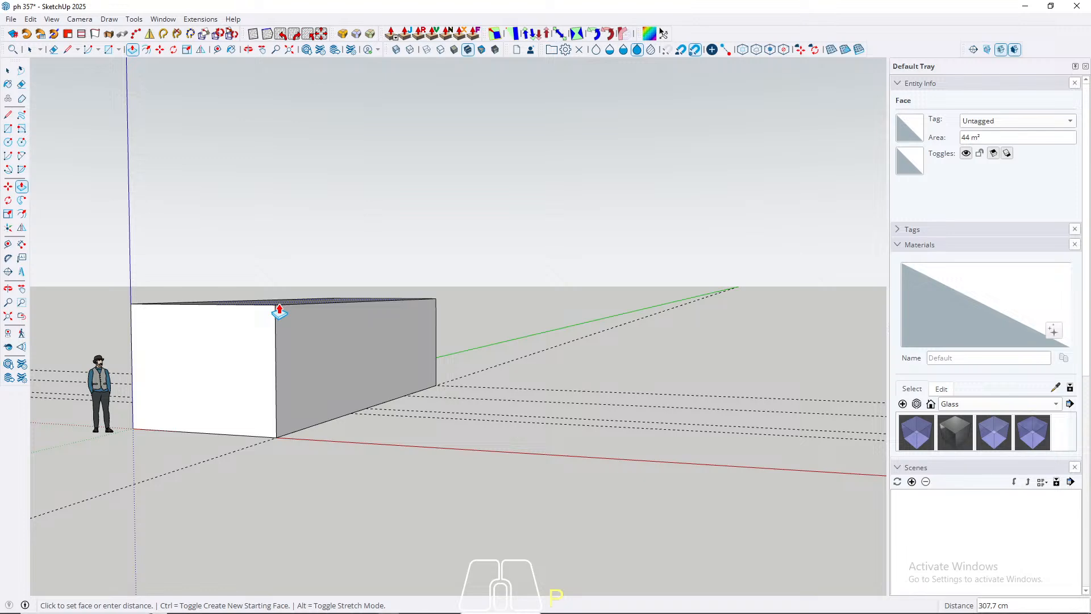
type("300")
key("Return")
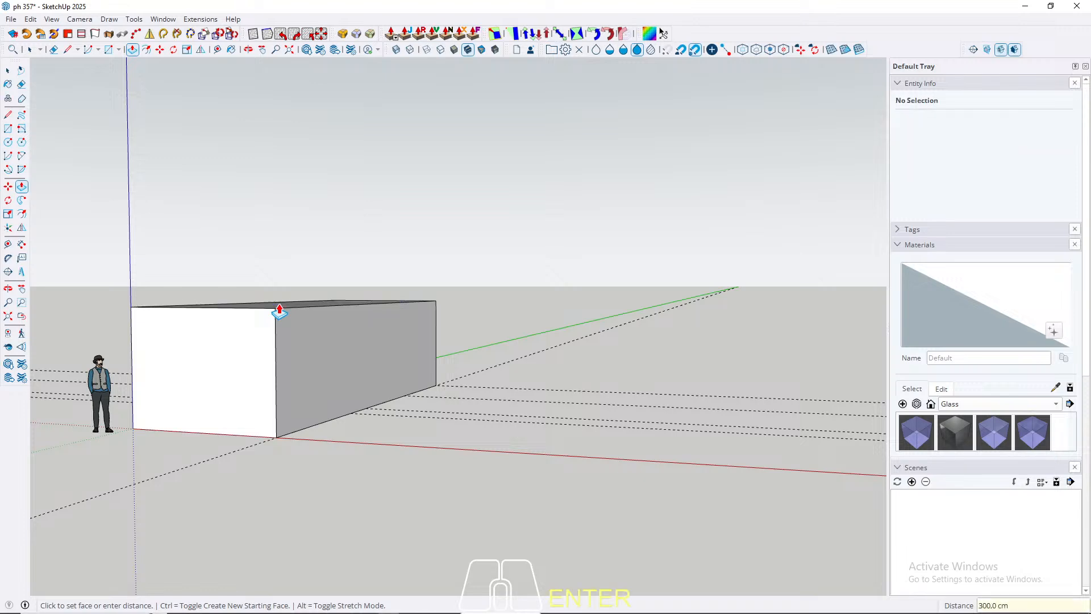
Step: Select all the faces and edges of the box and make them a group
middle_click_drag(235, 378, 232, 402)
key("space")
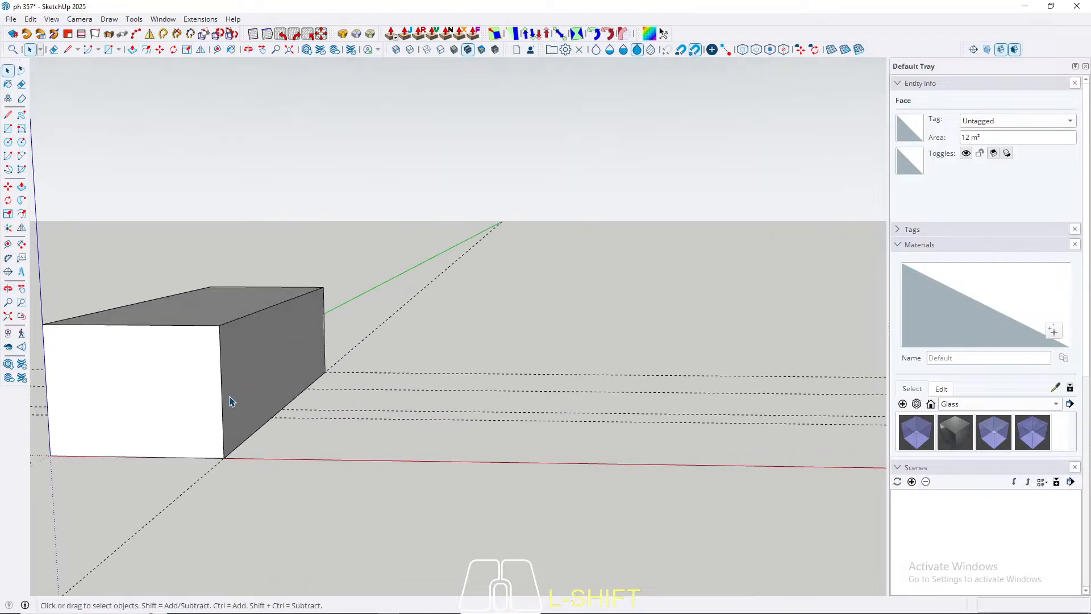
triple_click(182, 349)
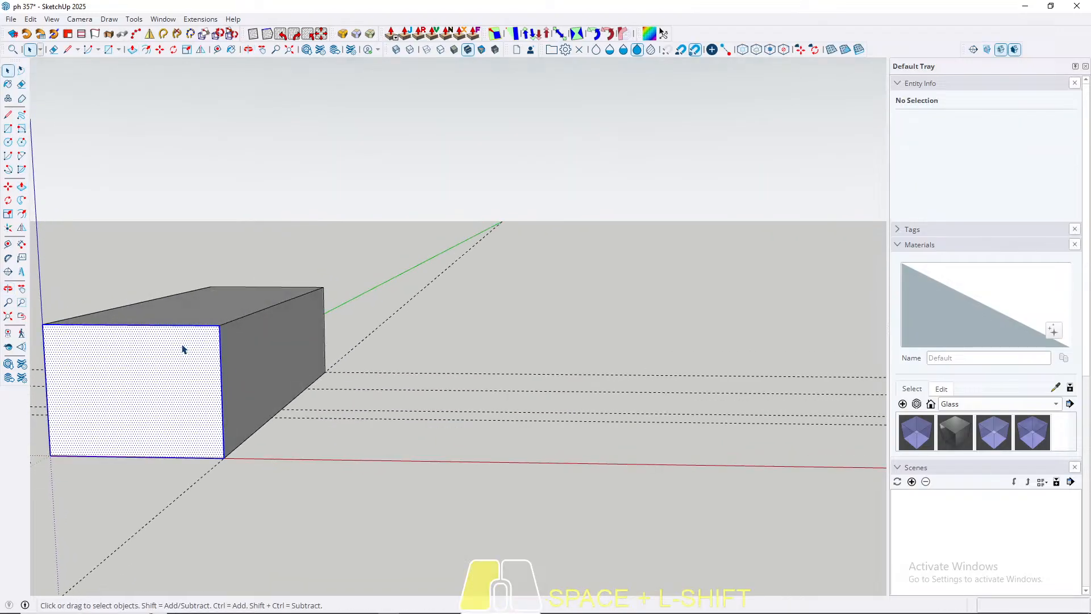
right_click(182, 349)
left_click(240, 108)
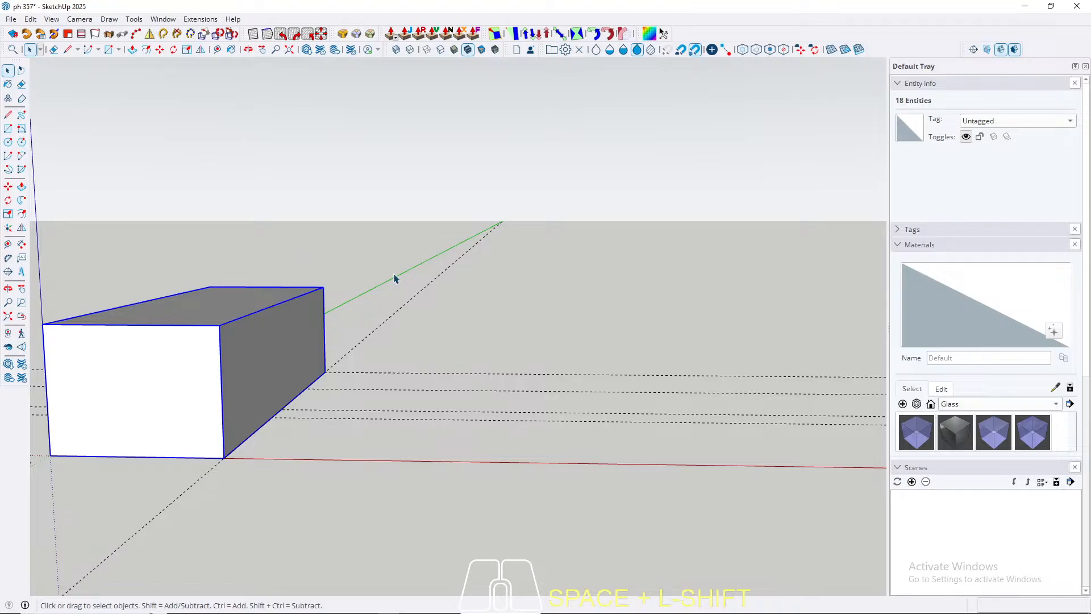
Step: Place a guide parallel to the box's long bottom edge, 270 cm outward from it along the red axis
middle_click_drag(396, 279, 396, 413)
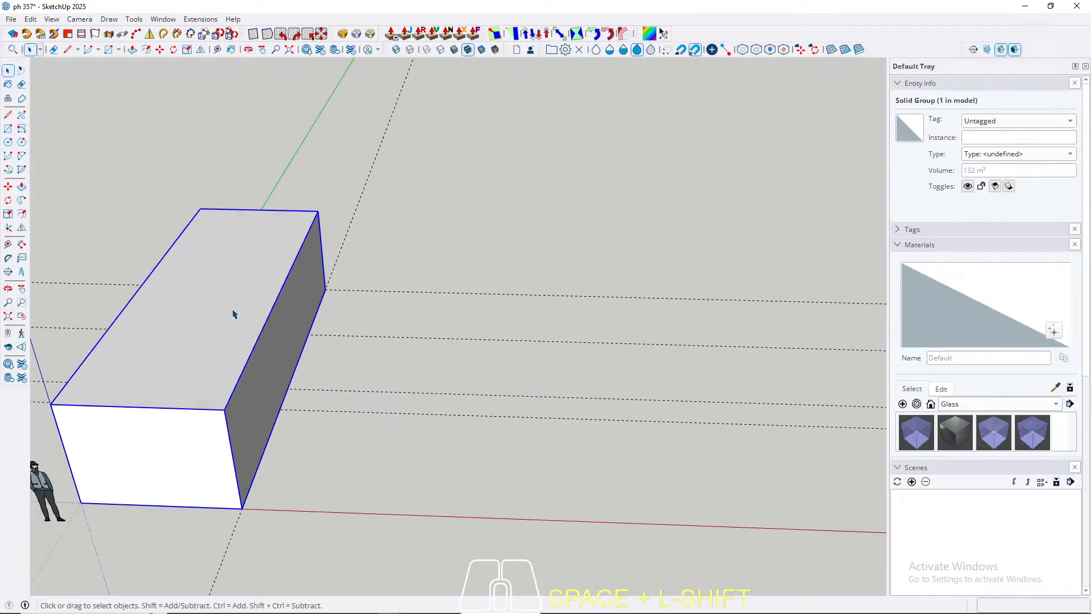
middle_click_drag(233, 313, 241, 339)
middle_click_drag(364, 386, 378, 371)
key("t")
scroll(309, 407, "up", 1)
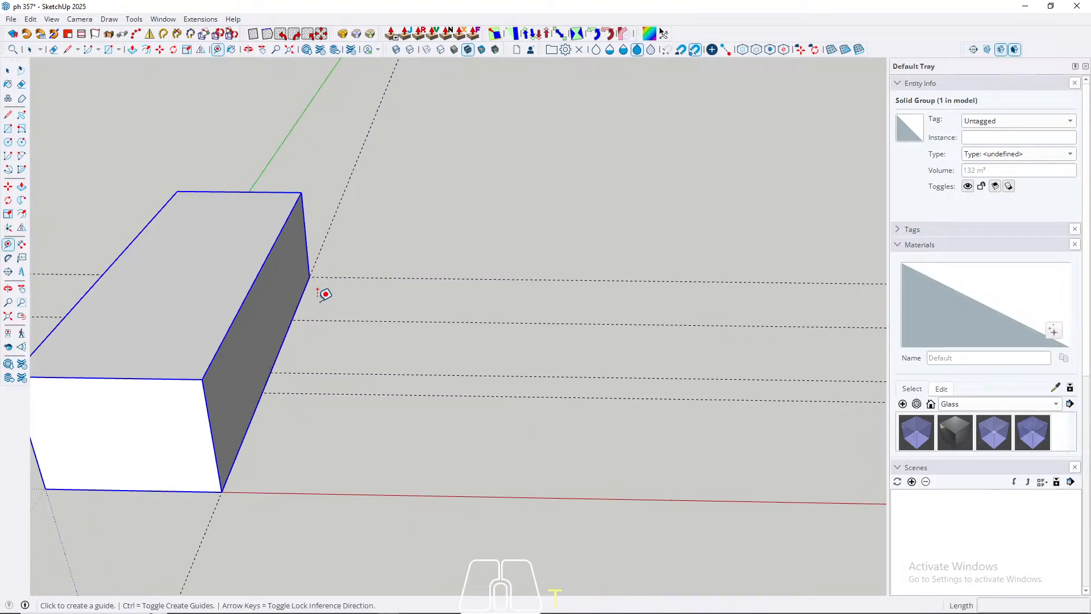
left_click(300, 298)
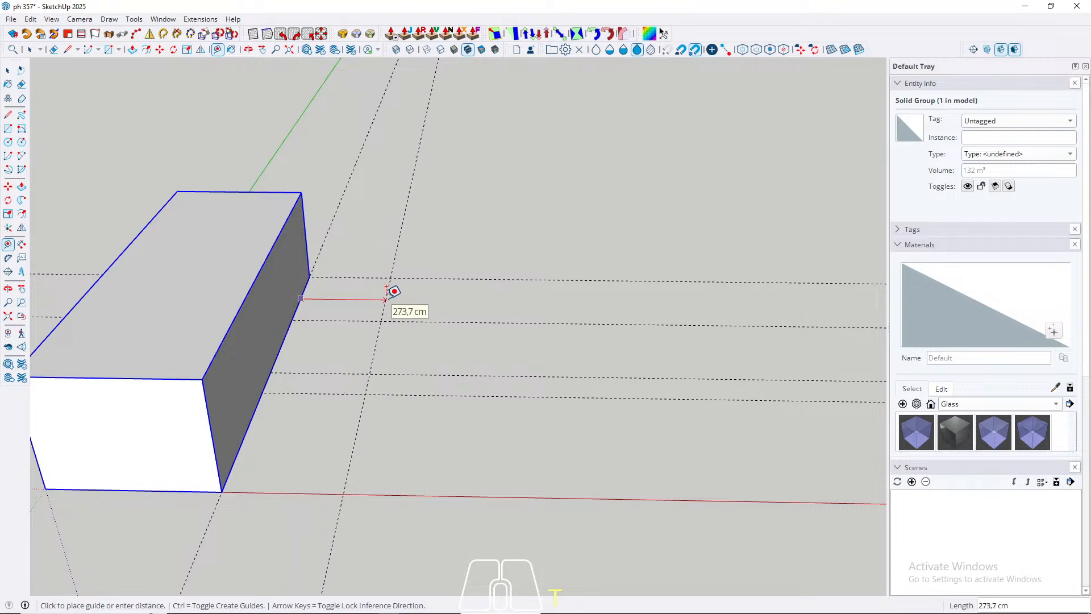
type("270")
key("Return")
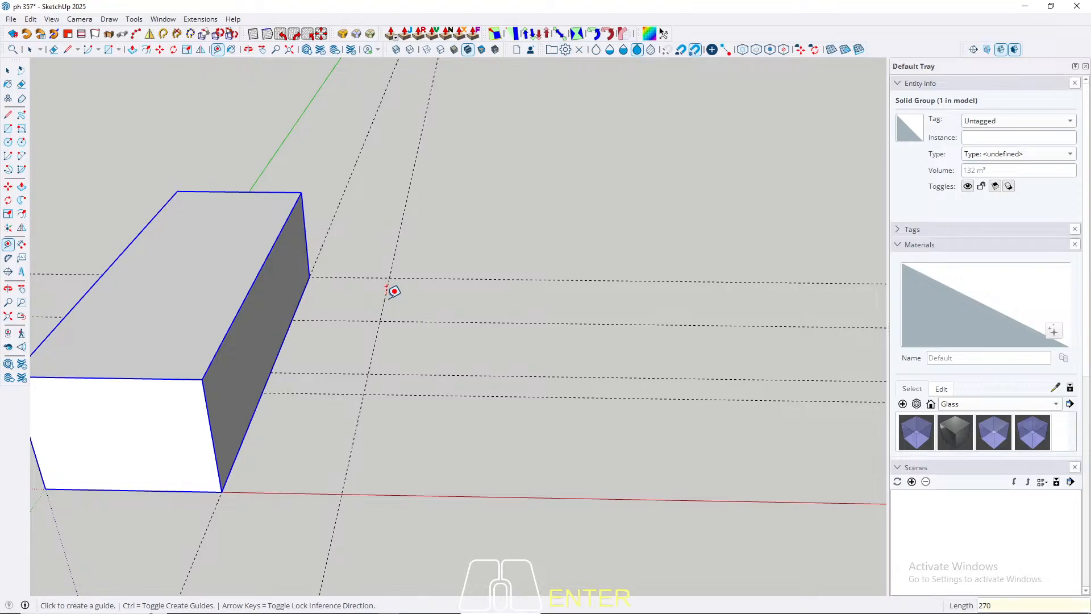
Step: Add a parallel guide 350 cm beyond the guide that lies 270 cm from the box
left_click(391, 298)
scroll(393, 301, "down", 1)
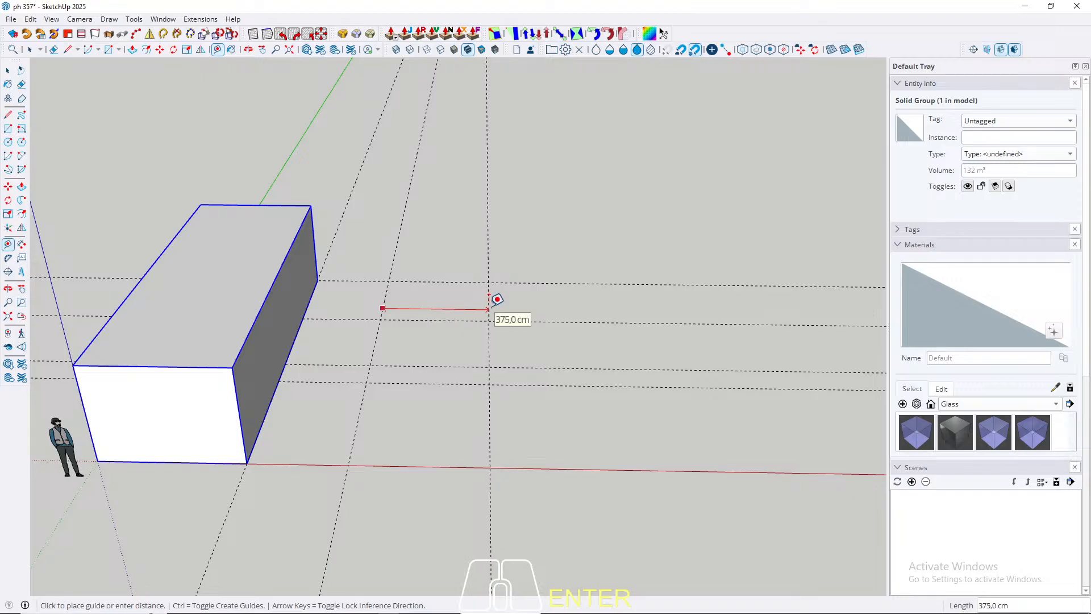
type("350")
key("Return")
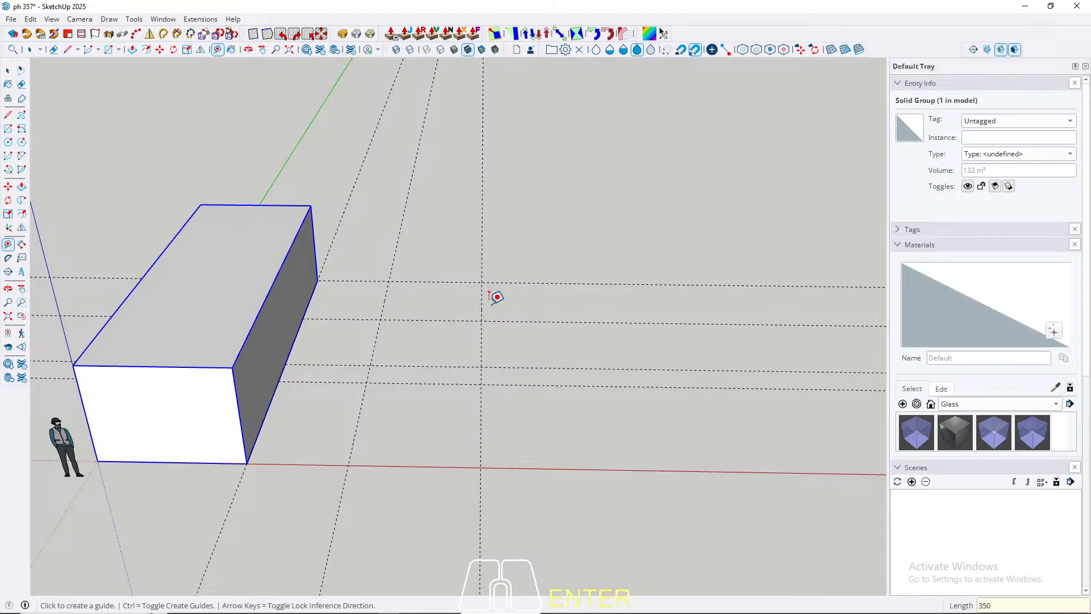
Step: Draw a 350 by 600 cm rectangle between the guide intersections beside the long block, starting in line with its far end
key("space")
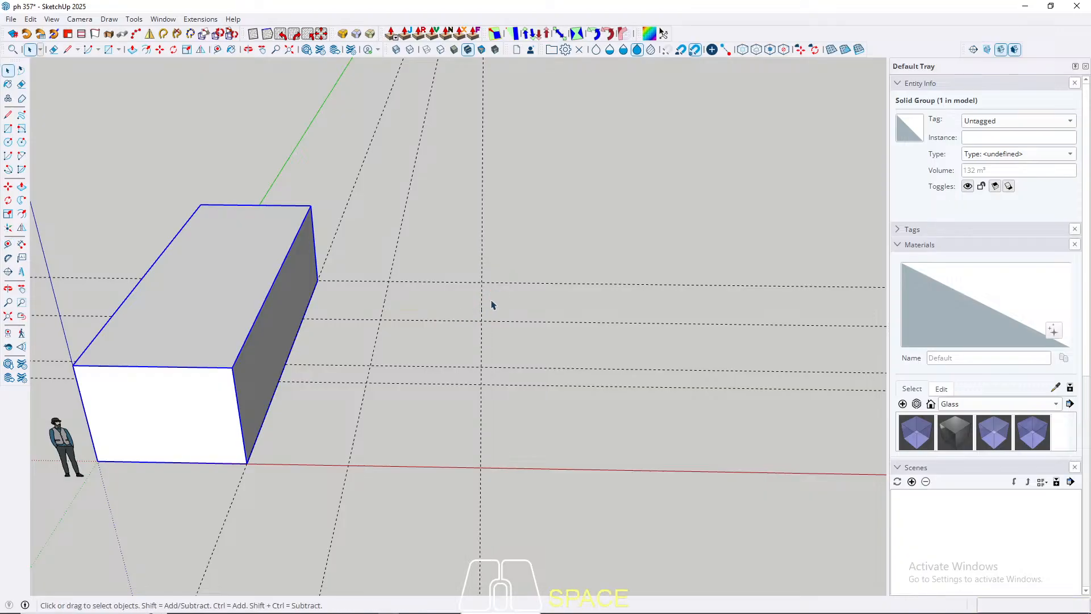
middle_click_drag(492, 305, 419, 458)
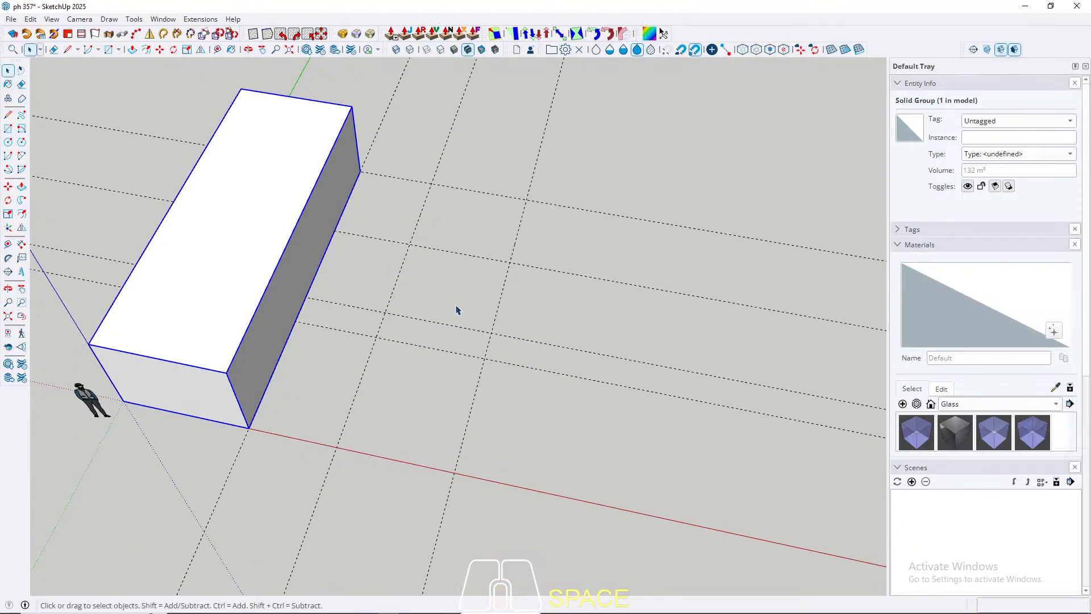
key("r")
left_click(431, 183)
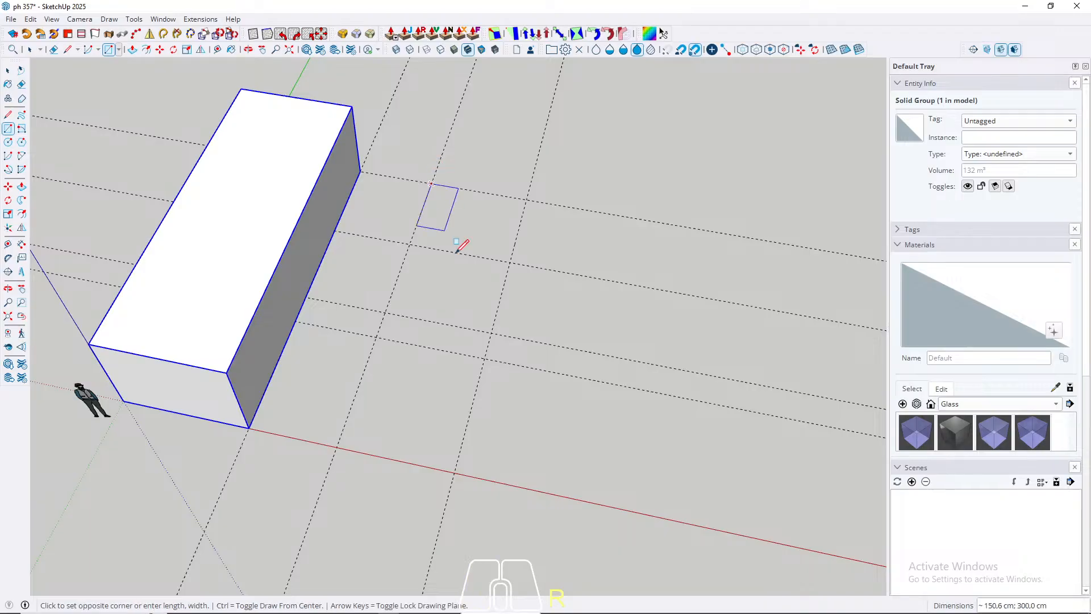
left_click(492, 332)
key("space")
Step: Push/pull the rectangle up to 300 cm, level with the first block's top, and make all the new box's geometry a group
key("p")
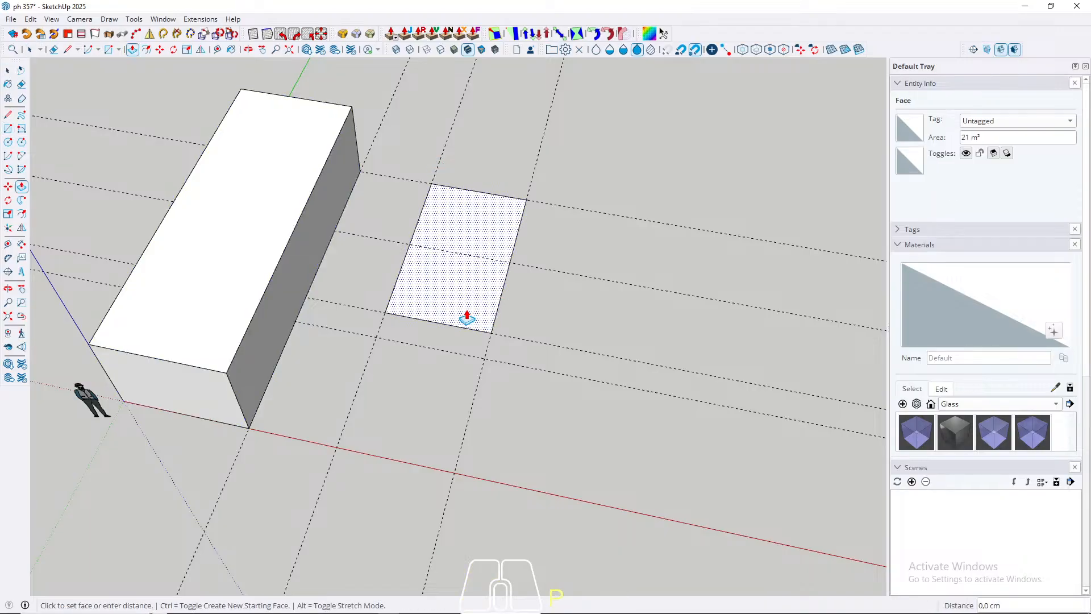
middle_click_drag(467, 318, 524, 300)
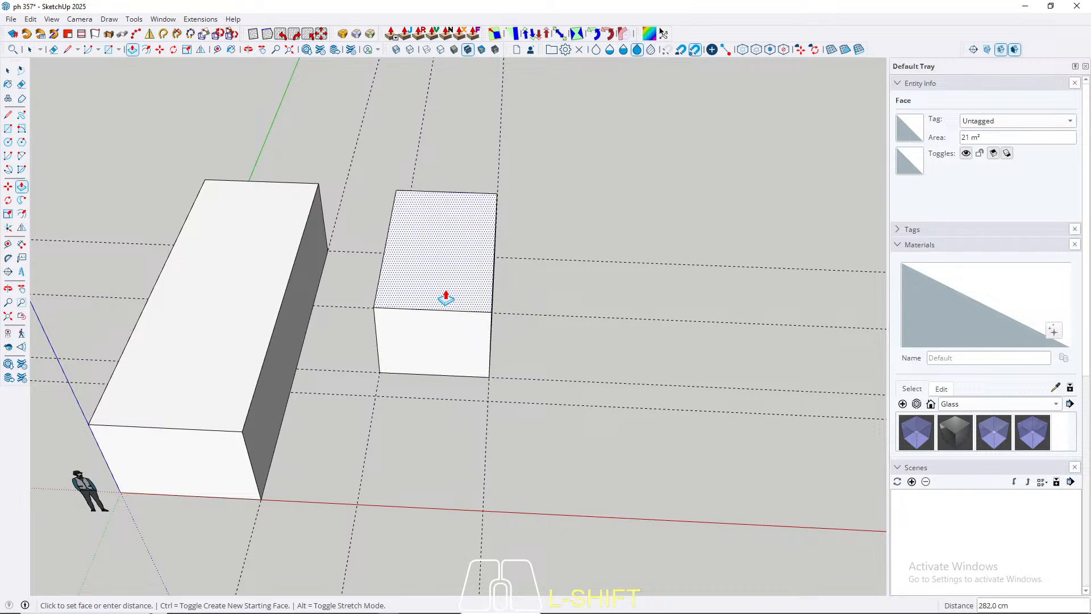
left_click(227, 299)
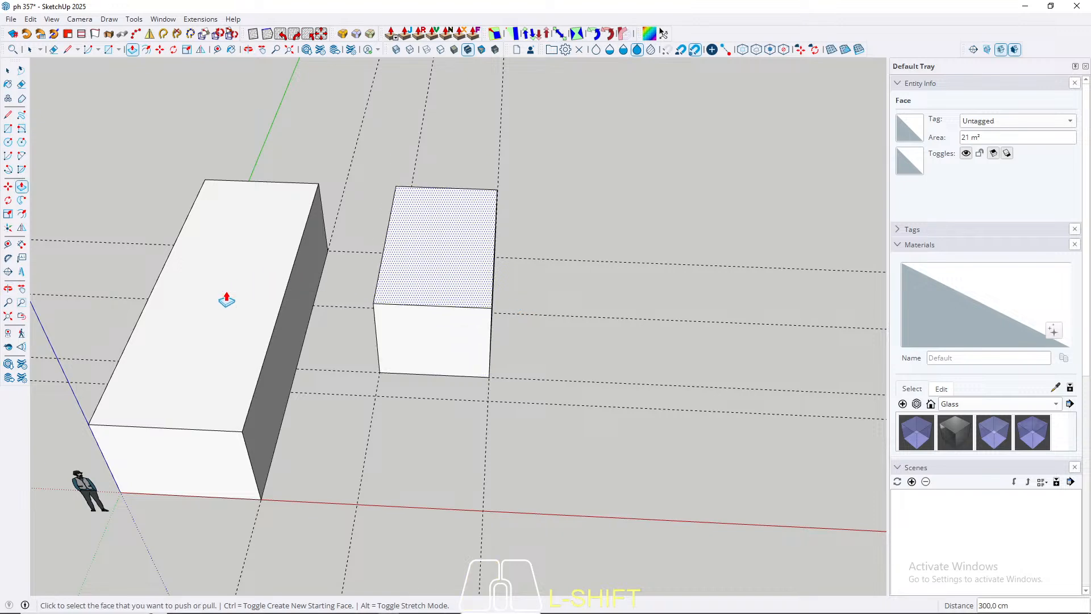
key("space")
triple_click(462, 321)
right_click(456, 304)
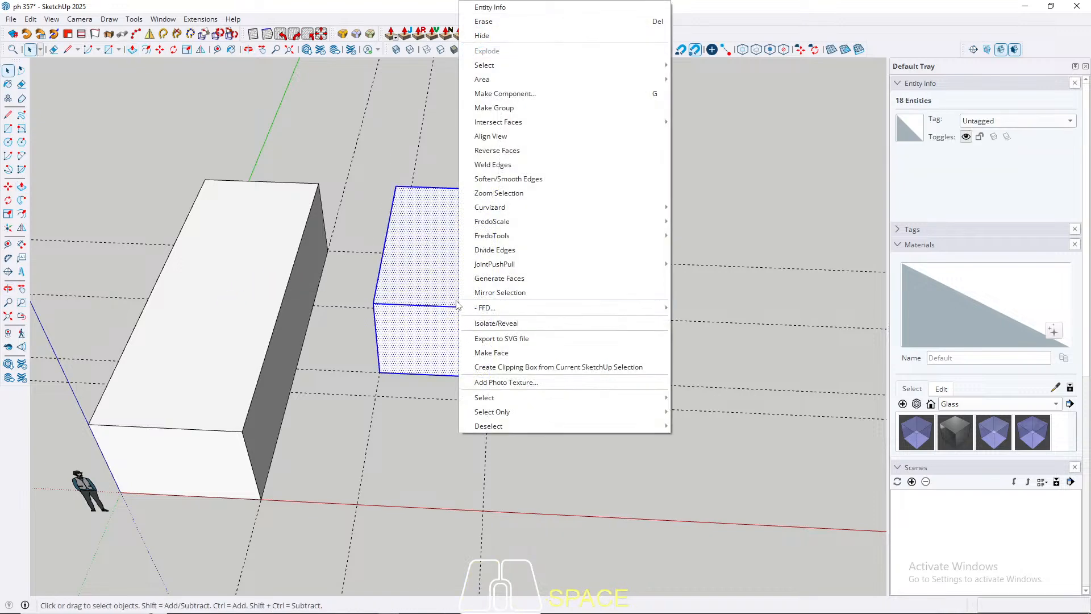
left_click(493, 107)
Step: Draw a 1020 by 600 cm rectangle across both box tops, from the long block's far outer corner to the small box's near outer corner
middle_click_drag(429, 394, 435, 339)
middle_click_drag(468, 263, 429, 317)
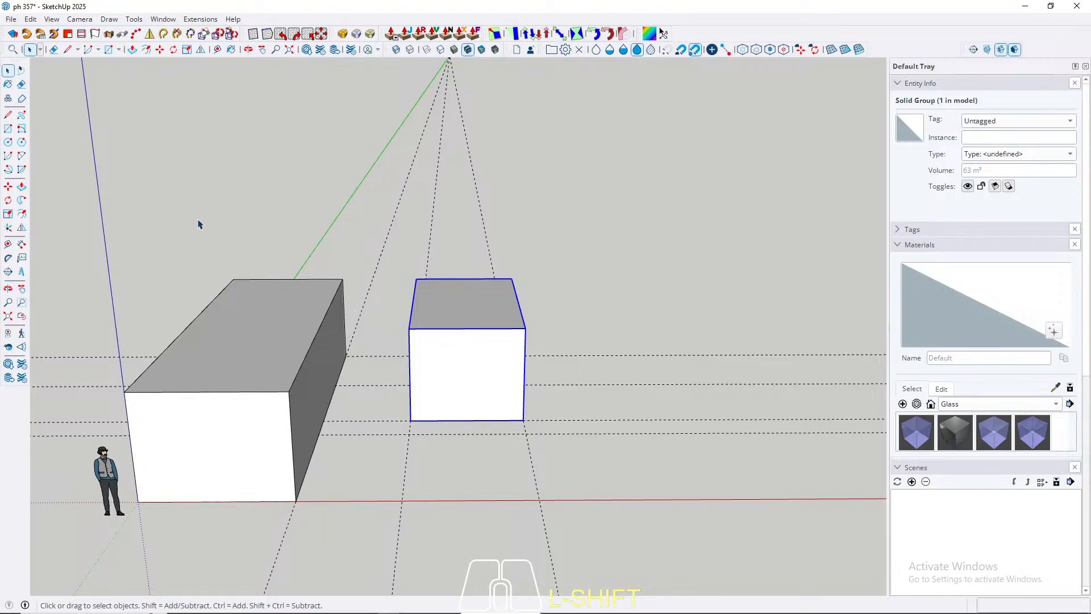
middle_click_drag(333, 277, 188, 325)
middle_click_drag(435, 344, 377, 294)
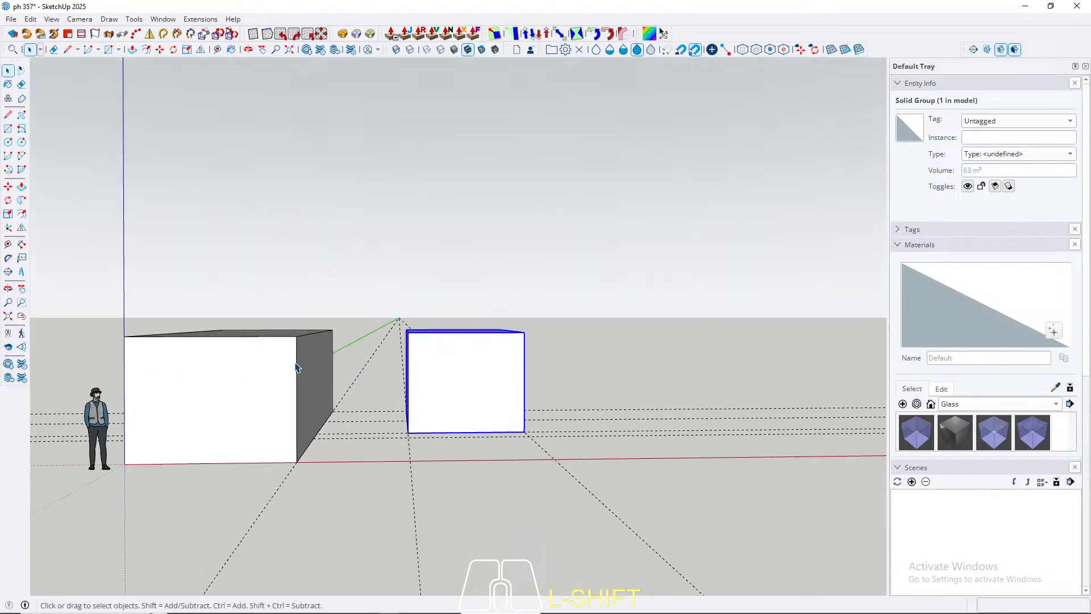
middle_click_drag(429, 355, 382, 307)
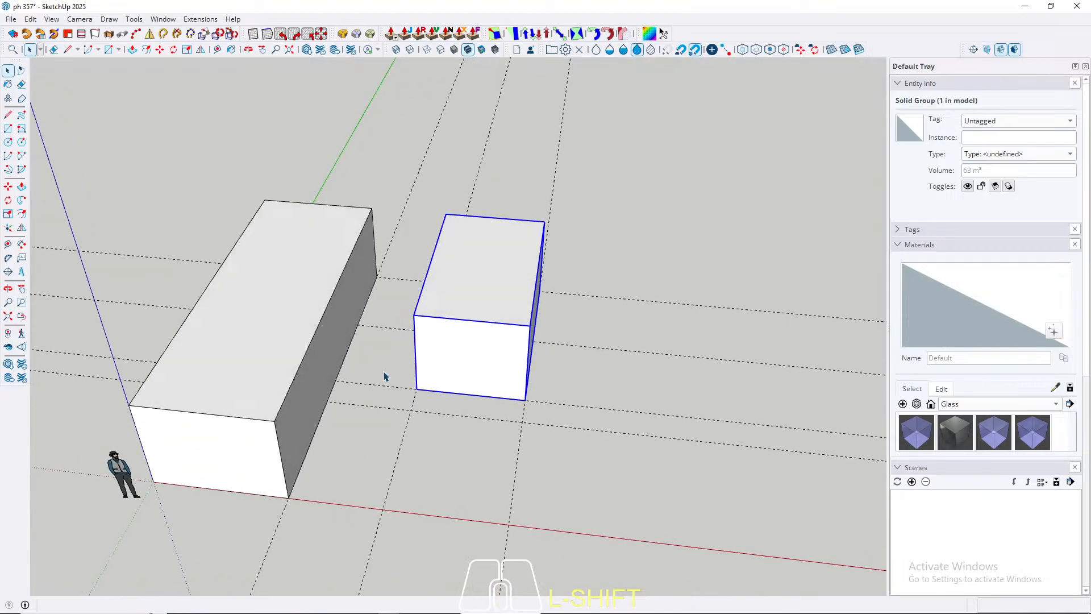
key("r")
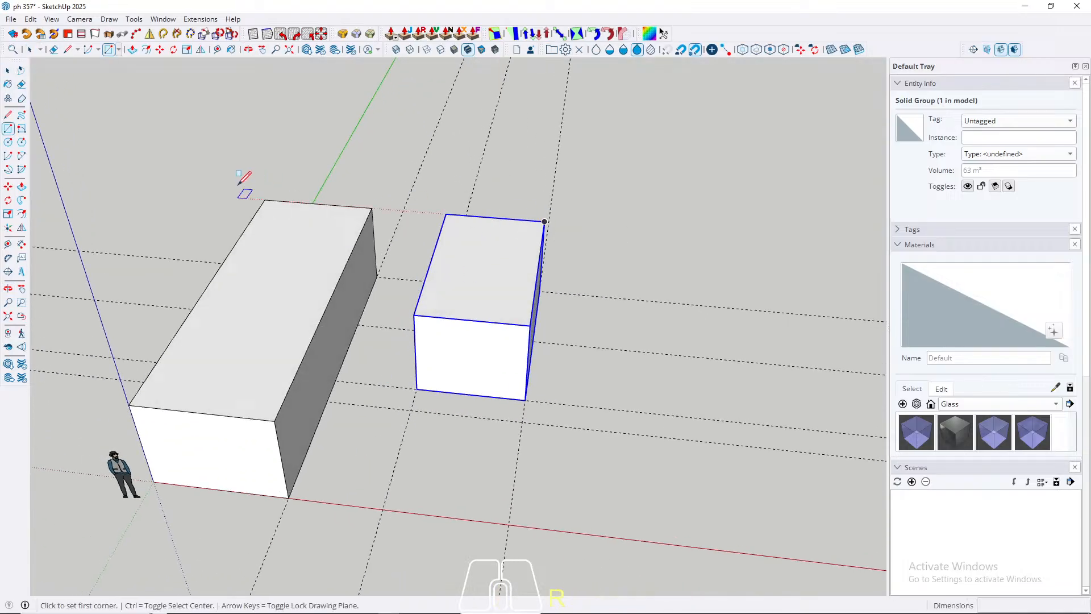
left_click(265, 200)
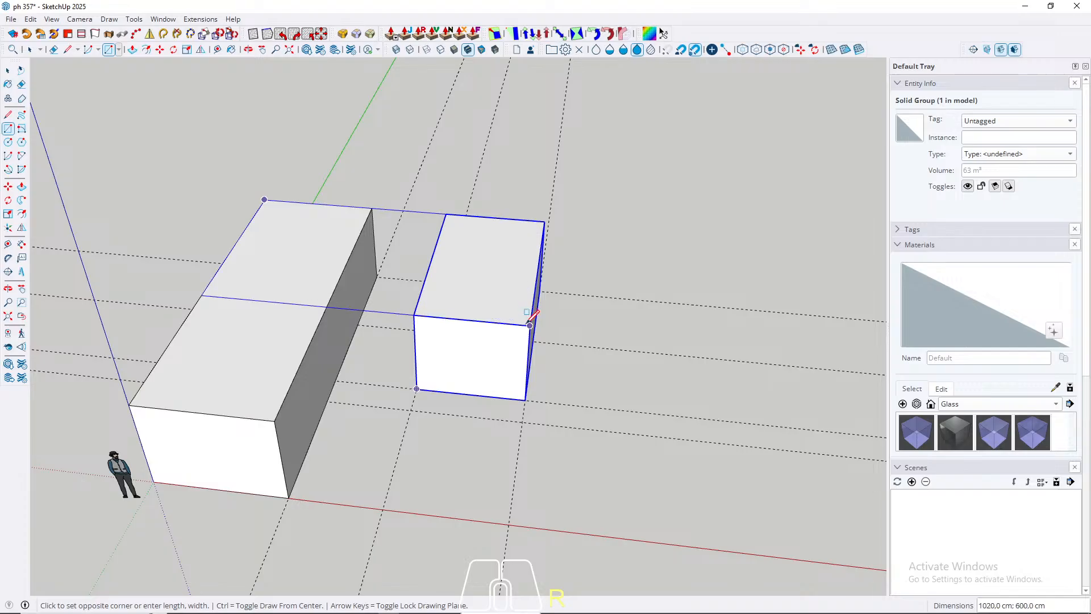
left_click(529, 322)
middle_click_drag(529, 320, 494, 359)
key("space")
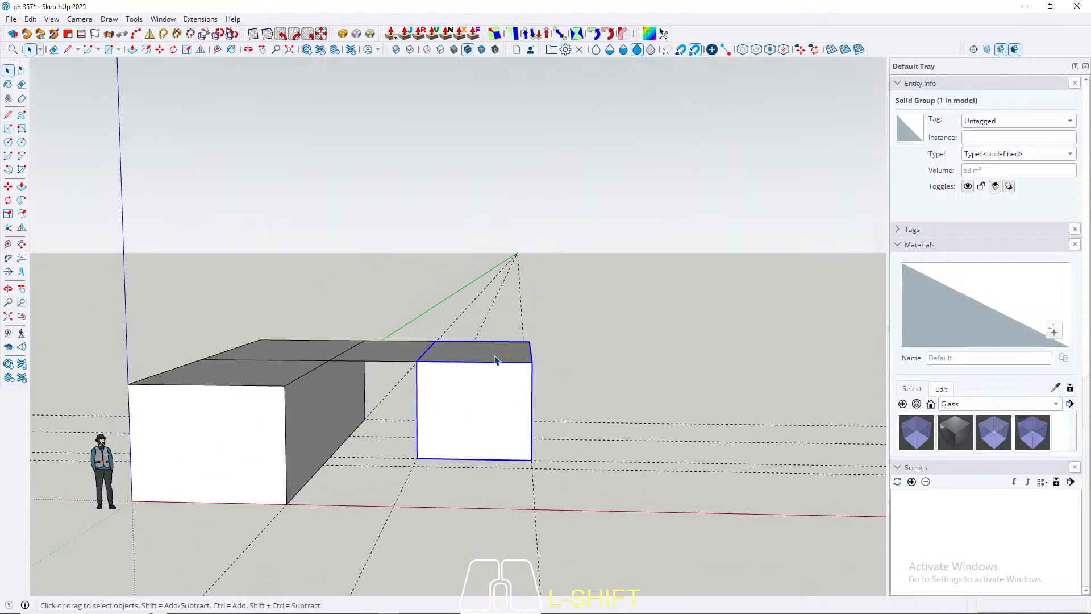
Step: Push/pull the rectangle spanning both boxes upward 300 cm and raise its top face another 50 cm
key("p")
left_click(471, 357)
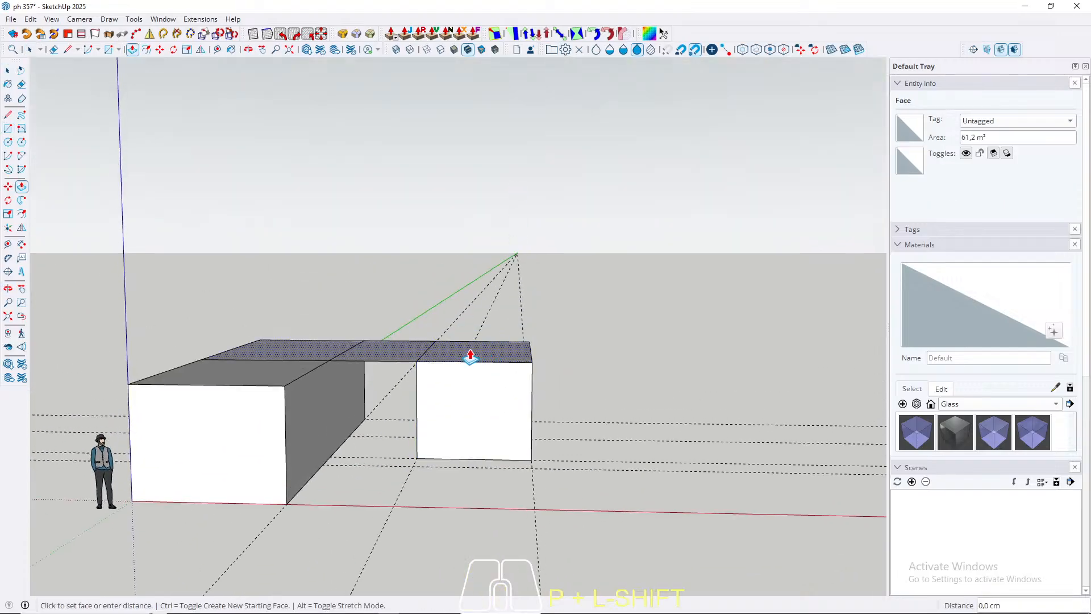
key("Return")
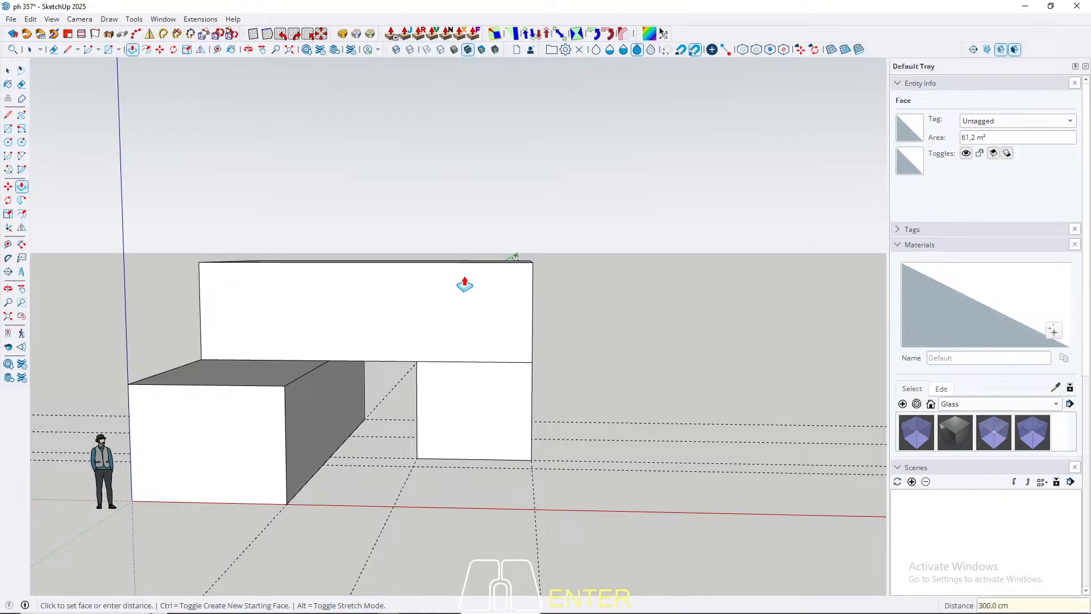
mouse_move(464, 282)
middle_mouse_down()
mouse_move(459, 305)
mouse_move(471, 299)
mouse_move(453, 268)
middle_mouse_up()
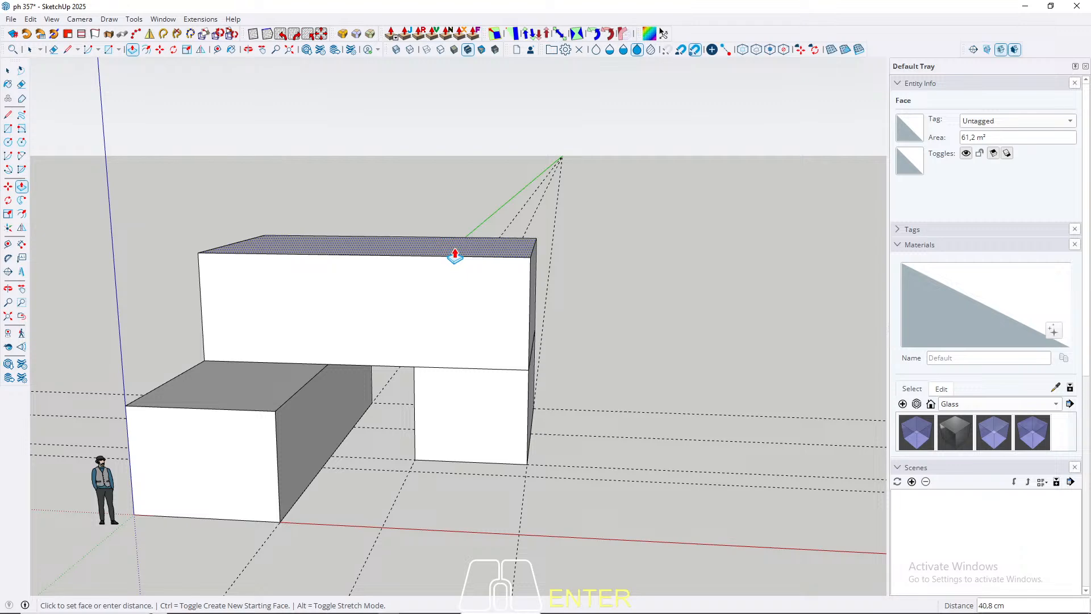
type("0")
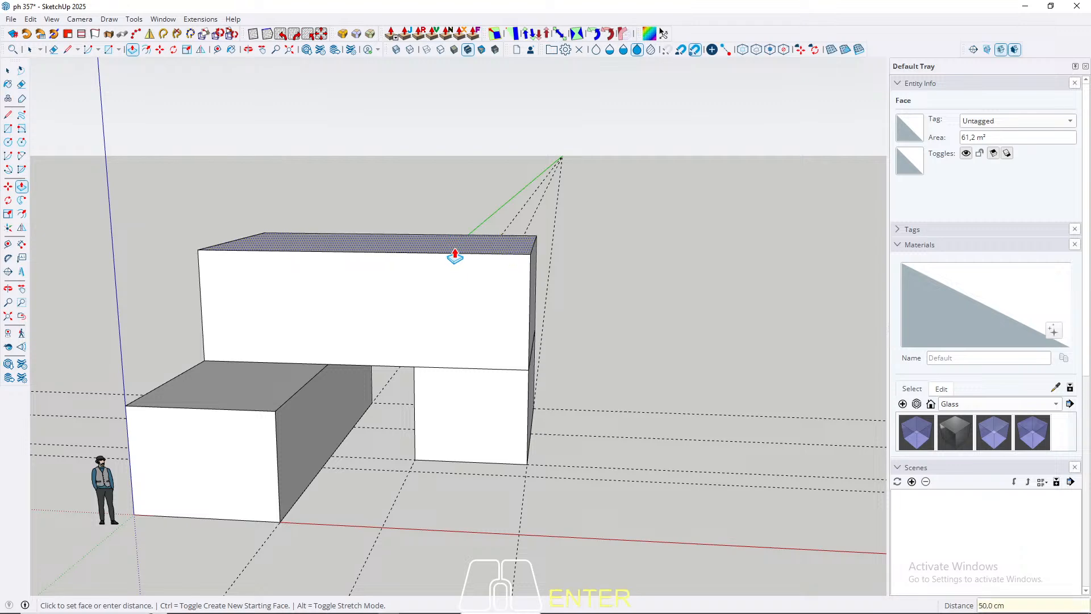
middle_click_drag(455, 257, 463, 281)
key("space")
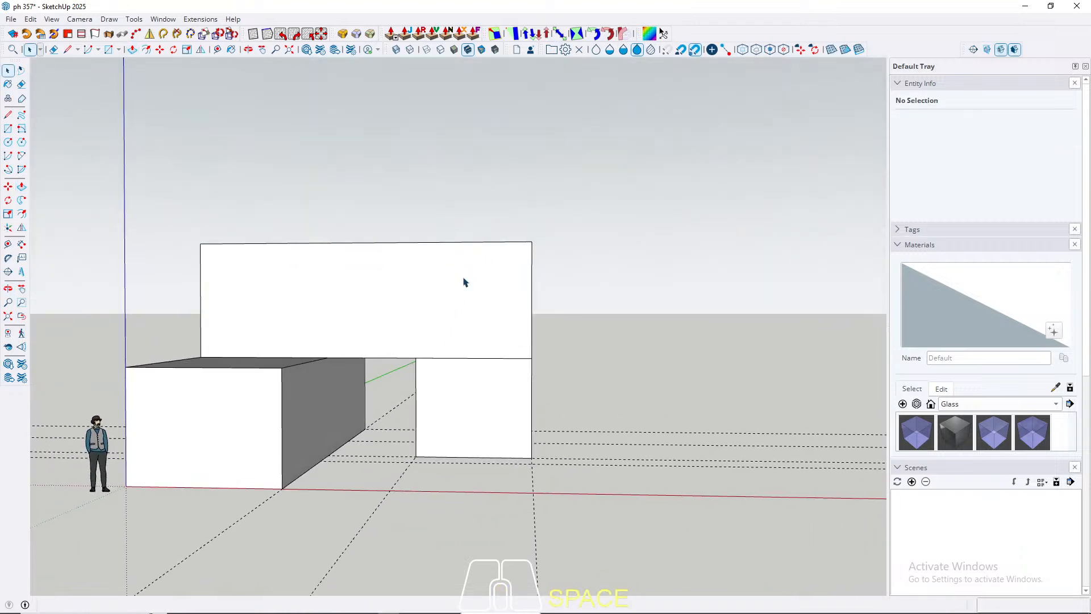
Step: Extend the upper box's end face above the small box outward 120 cm along the red axis
middle_click_drag(527, 305, 519, 326)
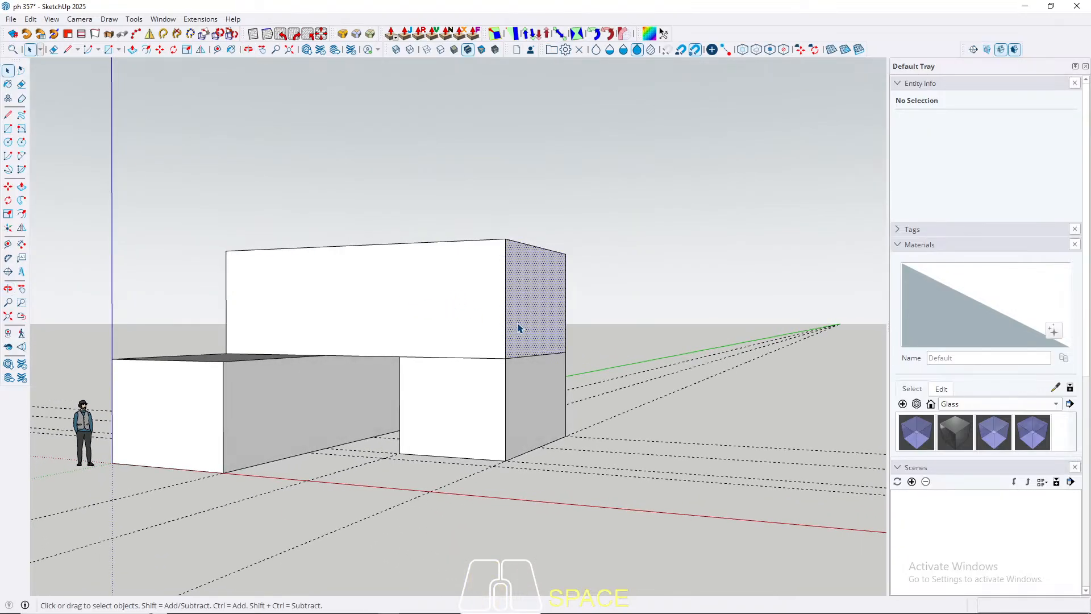
left_click(518, 328)
key("p")
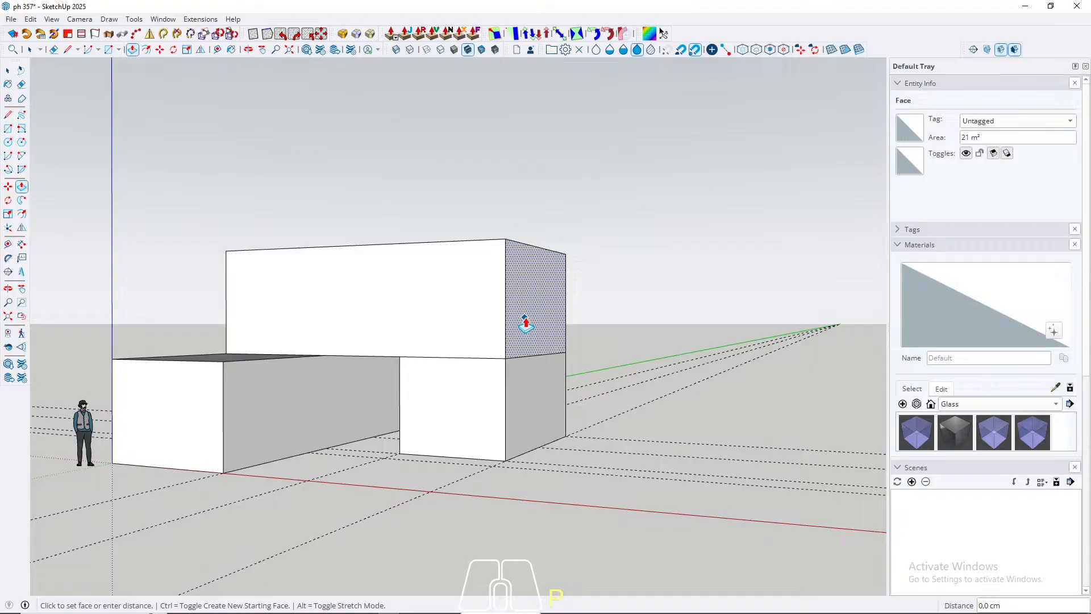
left_click(524, 317)
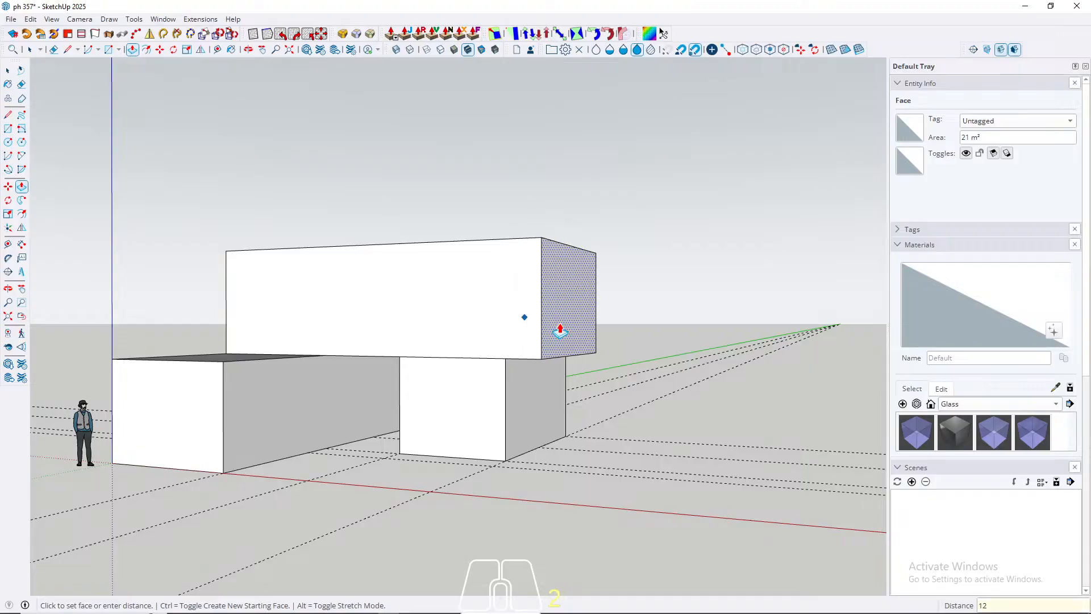
key("Return")
Step: Pull the upper box's long front face outward 120 cm
middle_click_drag(547, 333, 486, 321)
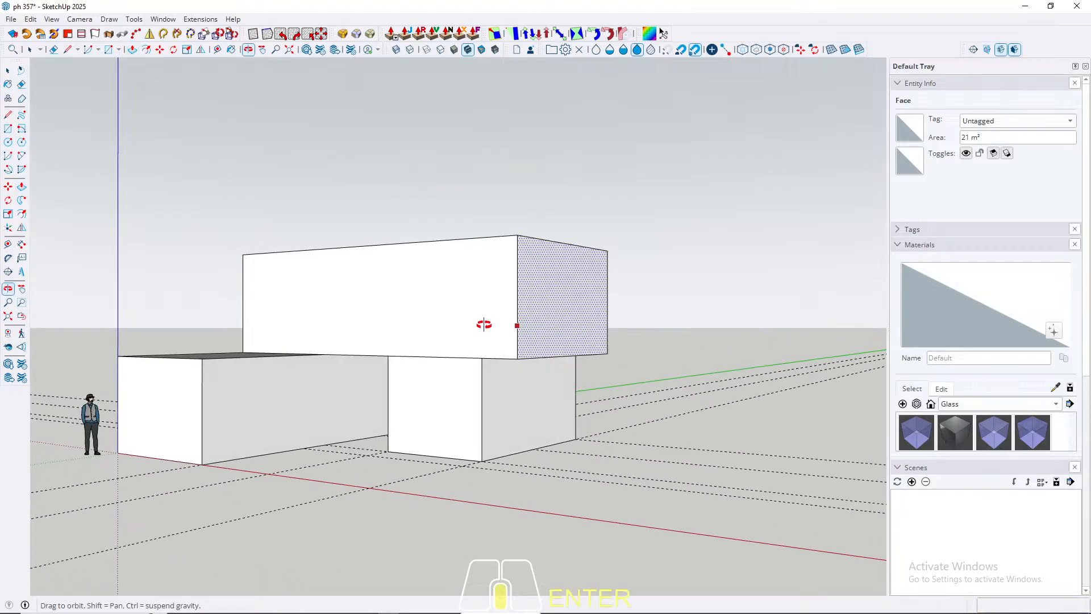
key("space")
left_click(452, 327)
key("p")
left_click(447, 315)
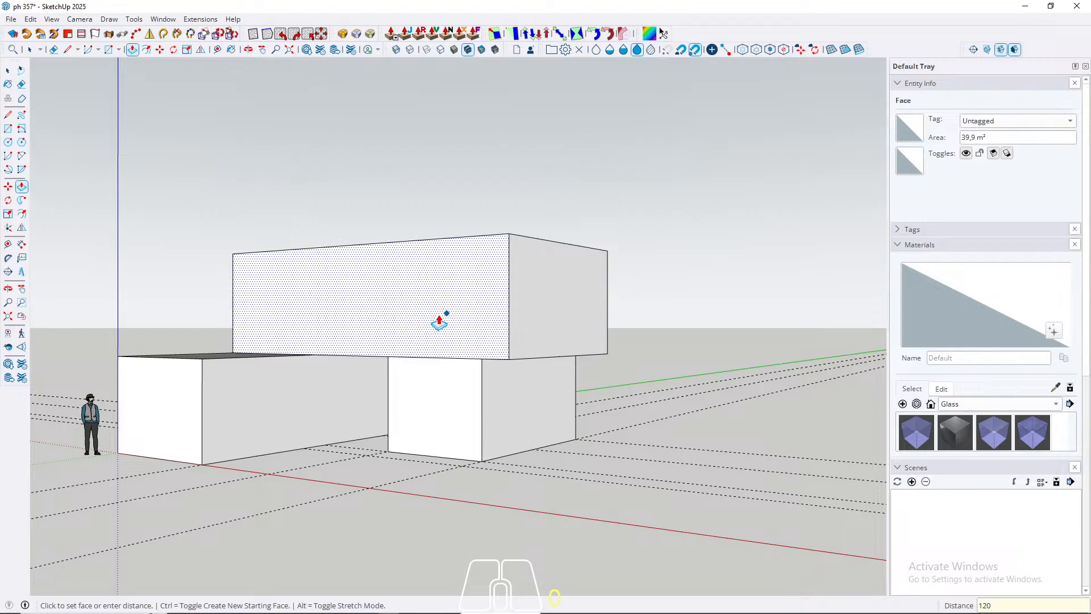
key("Return")
key("space")
Step: Extend the upper box's opposite end face, above the long block, outward 120 cm
middle_click_drag(359, 337, 704, 310)
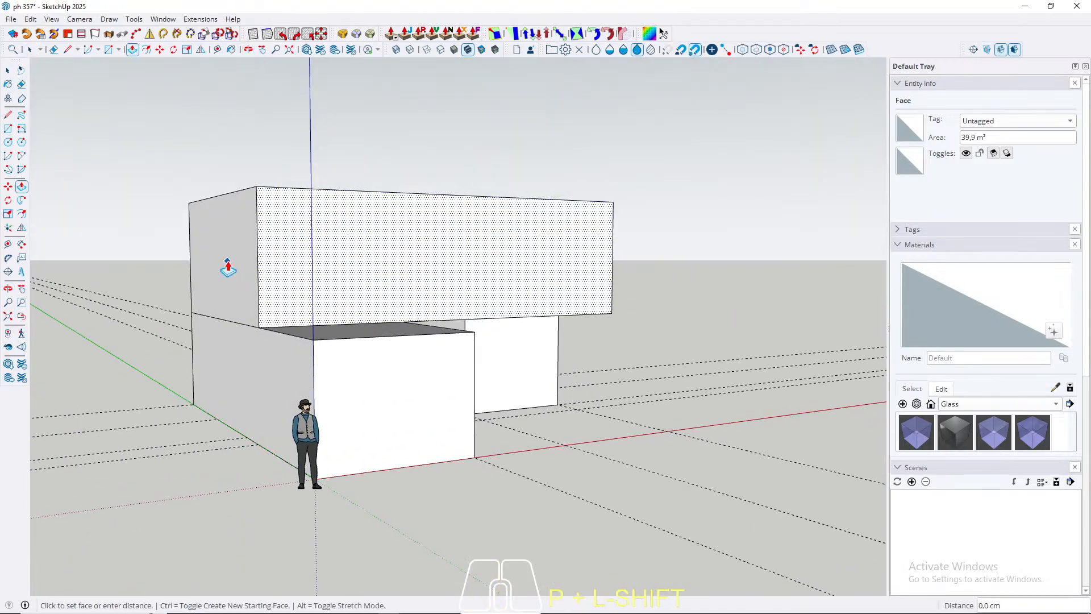
key("space")
left_click(231, 284)
key("p")
left_click(229, 272)
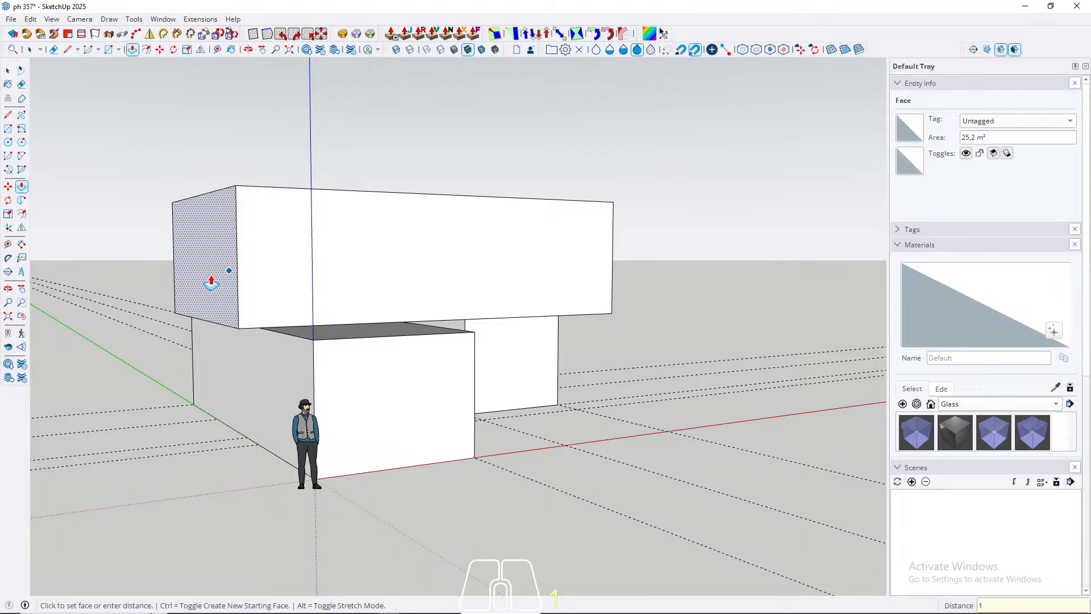
type("120")
key("Return")
key("space")
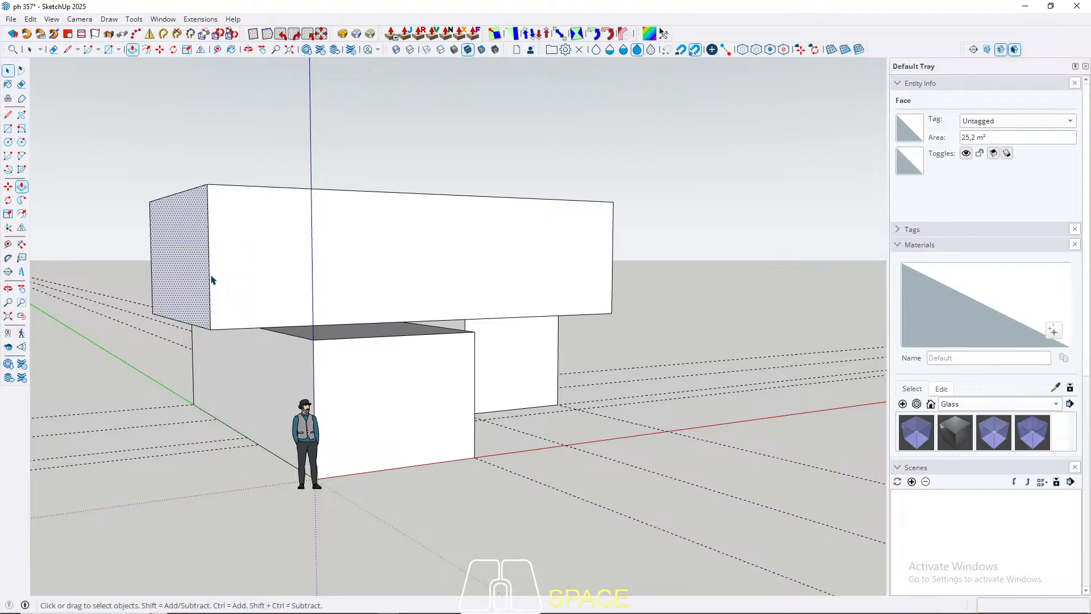
middle_click_drag(210, 278, 496, 263)
right_click(432, 265)
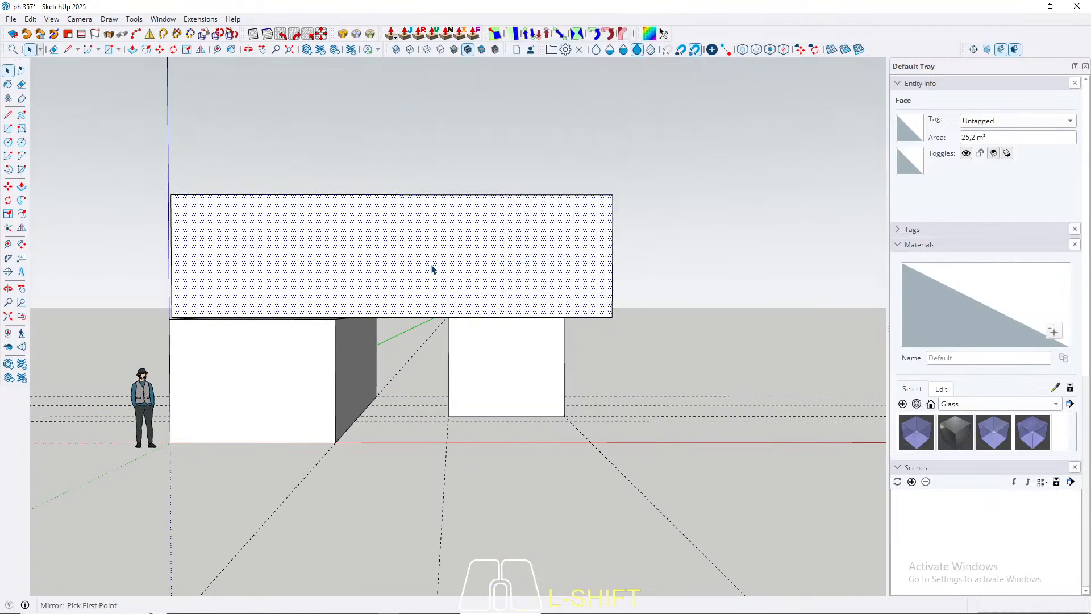
left_click(348, 257)
key("Return")
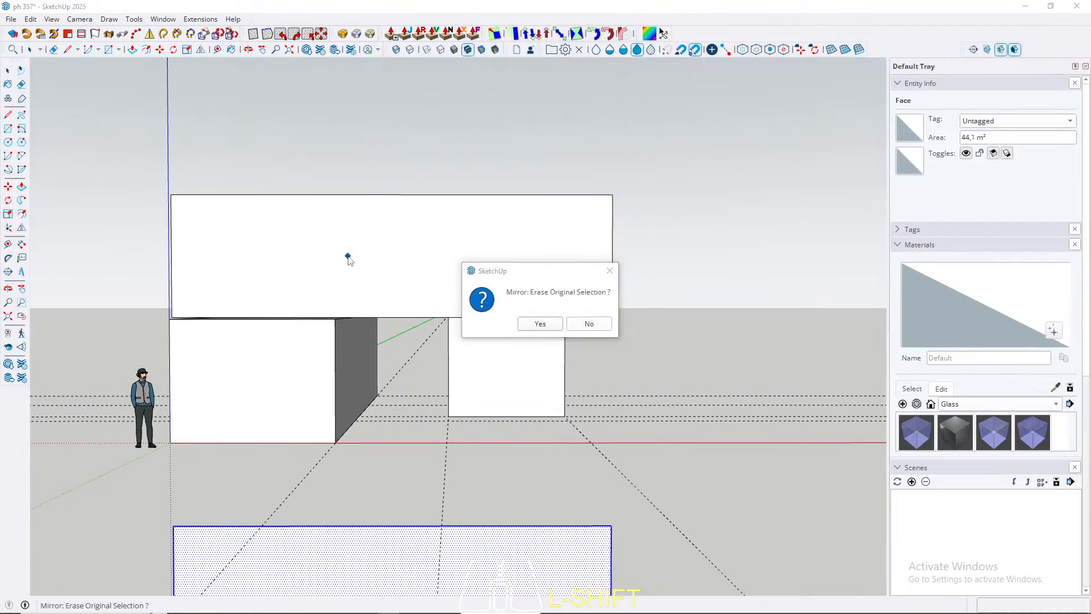
left_click(610, 277)
scroll(526, 277, "down", 3)
middle_click_drag(529, 278, 507, 340)
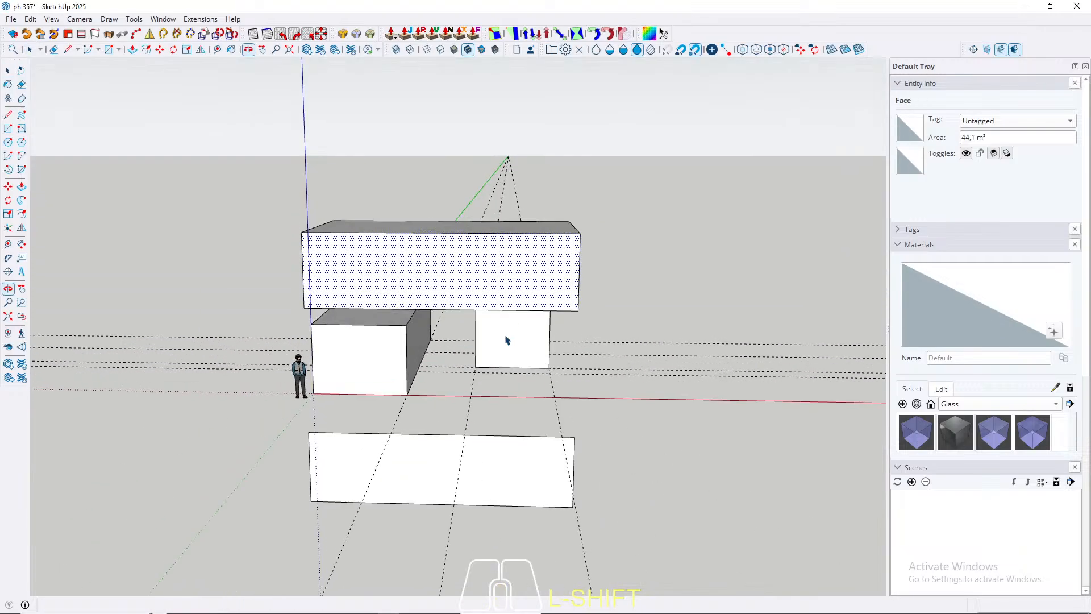
key("ctrl+z")
Step: Select all the faces and edges of the upper box and make them a group
triple_click(435, 274)
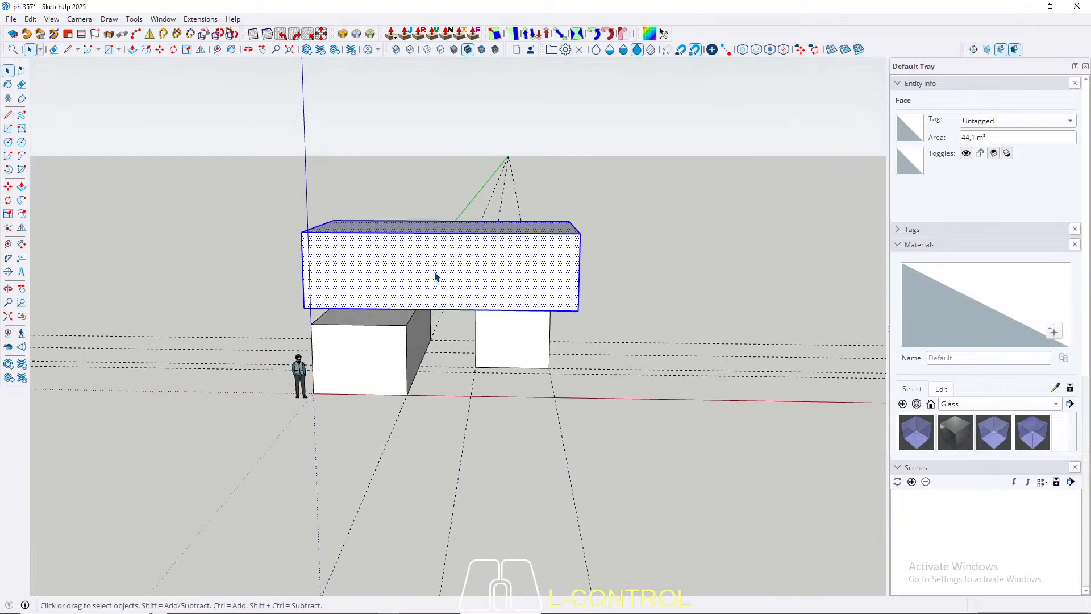
right_click(435, 274)
left_click(478, 113)
Step: Open the upper box's group, push/pull its long rear face outward 120 cm, and close the group
middle_click_drag(482, 324, 508, 307)
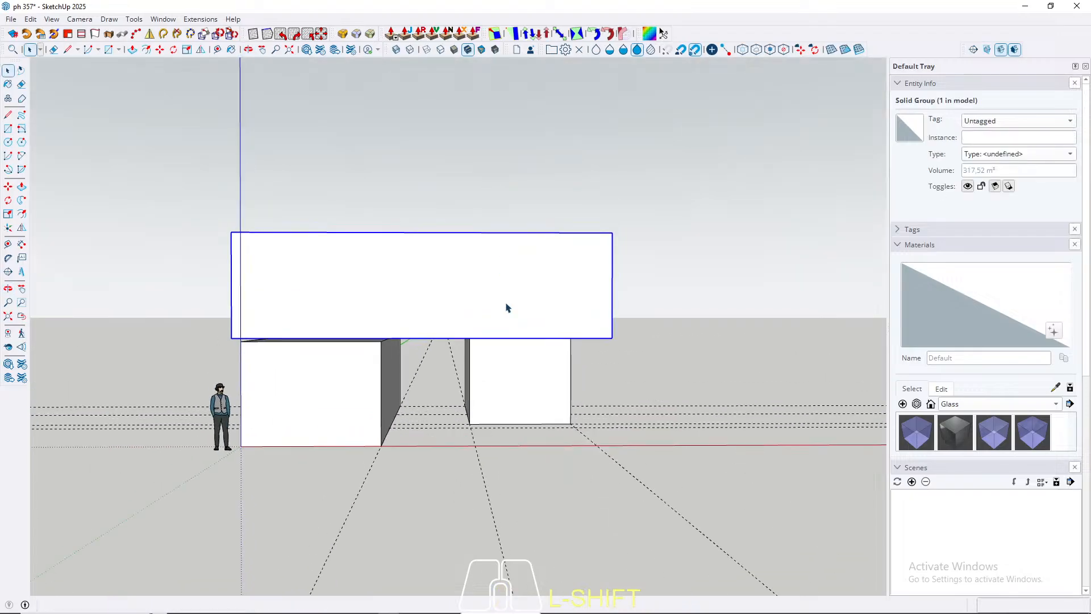
middle_click_drag(550, 315, 448, 370)
double_click(524, 319)
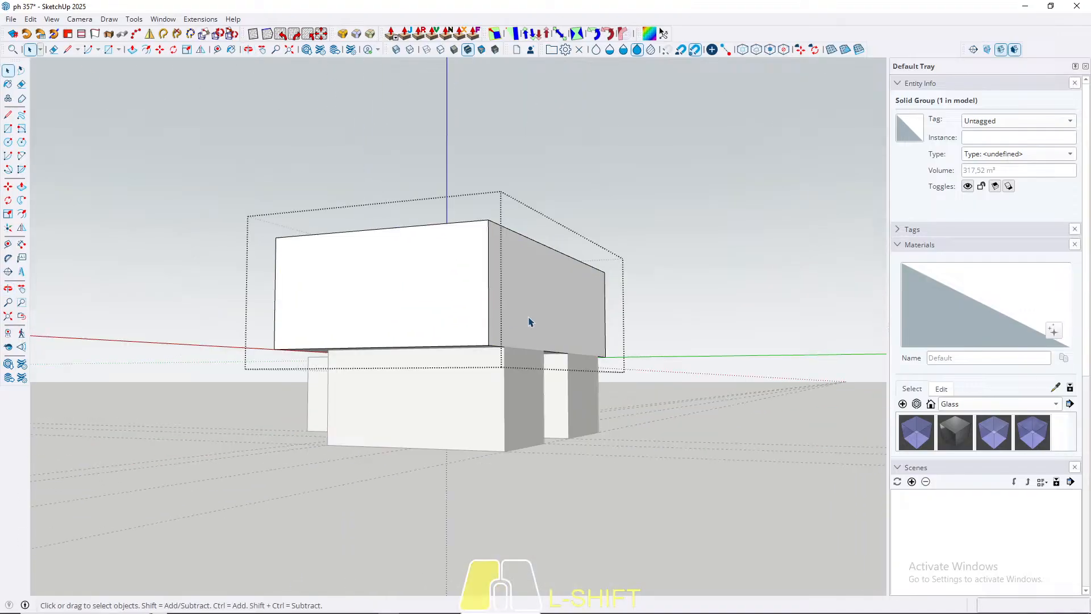
key("p")
left_click(523, 312)
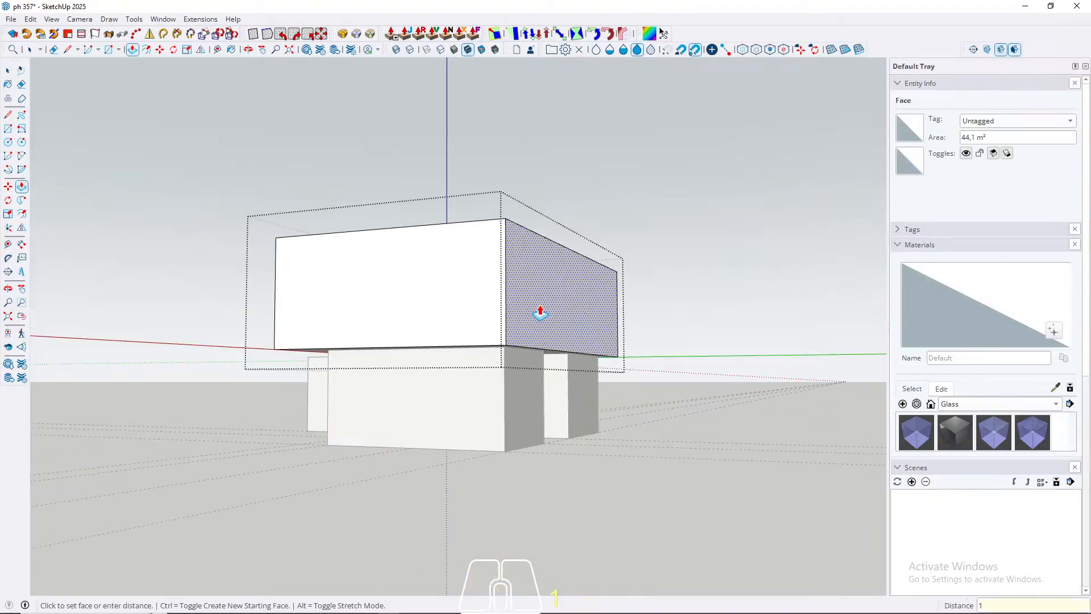
type("12")
key("Return")
key("Escape")
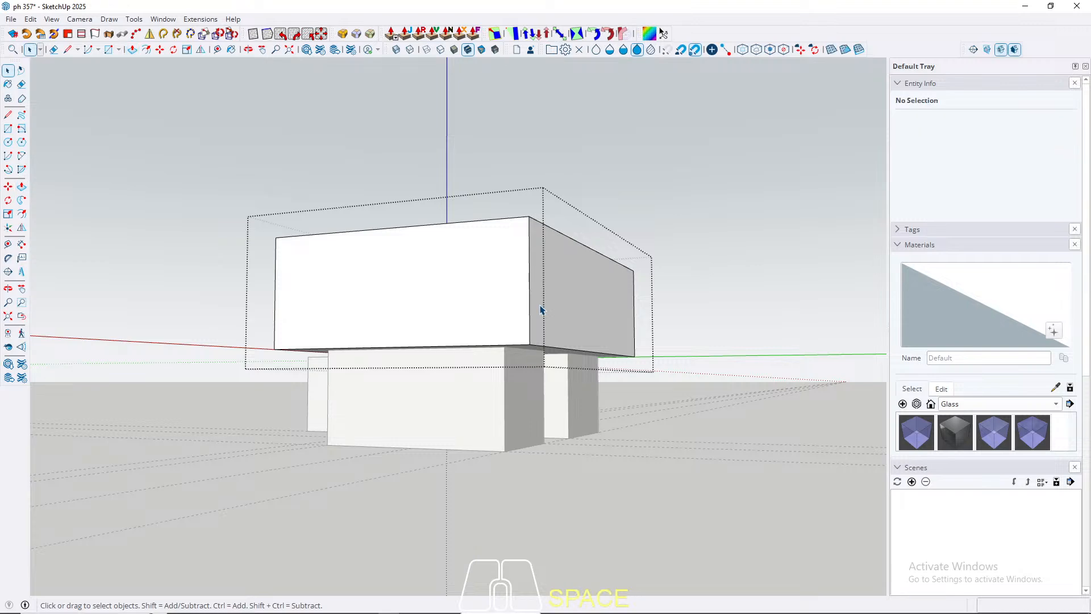
key("Escape")
middle_click_drag(351, 356, 541, 402)
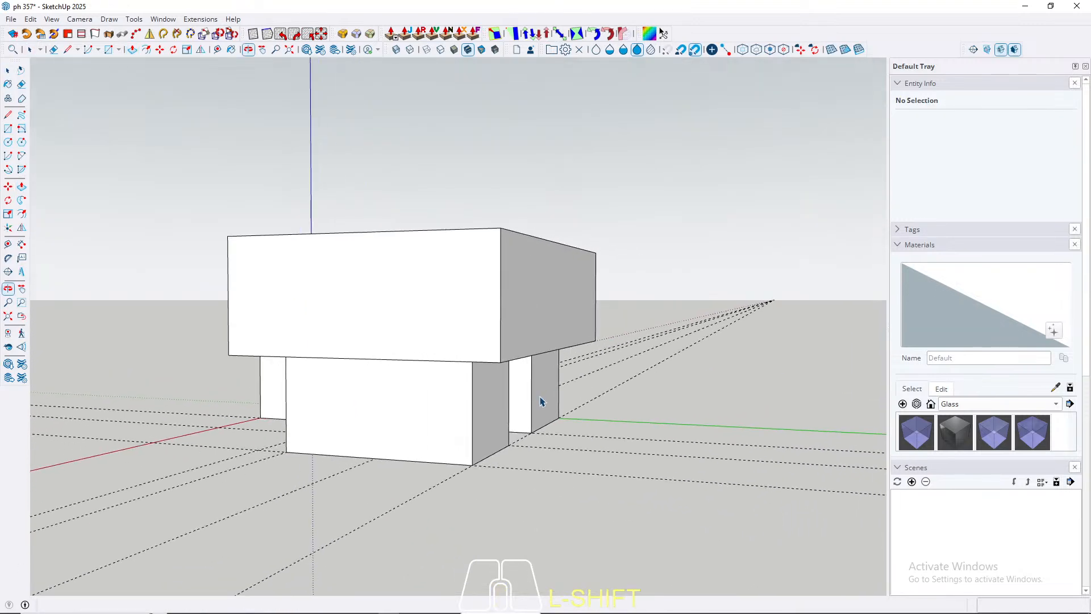
Step: Measure the gap between the two lower blocks at ground level, from corner to corner
scroll(545, 395, "up", 2)
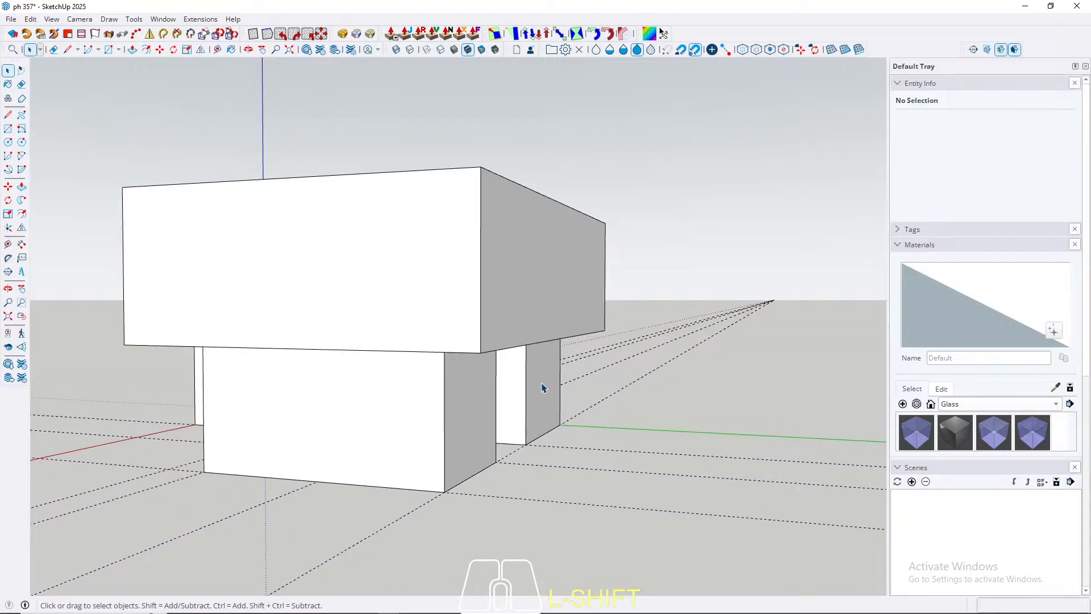
left_click(542, 389)
middle_click_drag(540, 385, 611, 408)
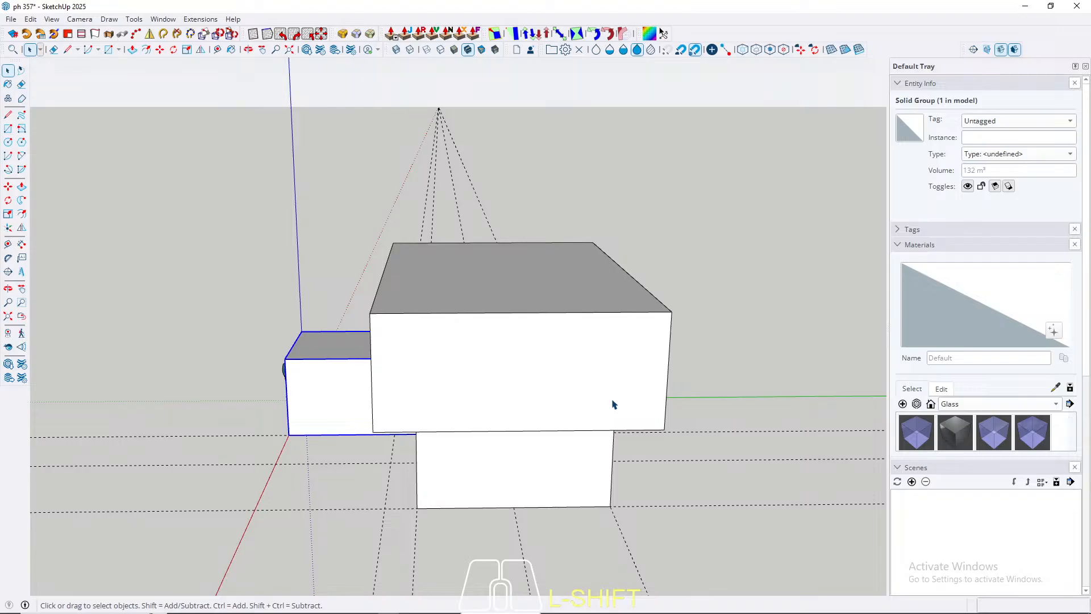
middle_click_drag(676, 435, 402, 430)
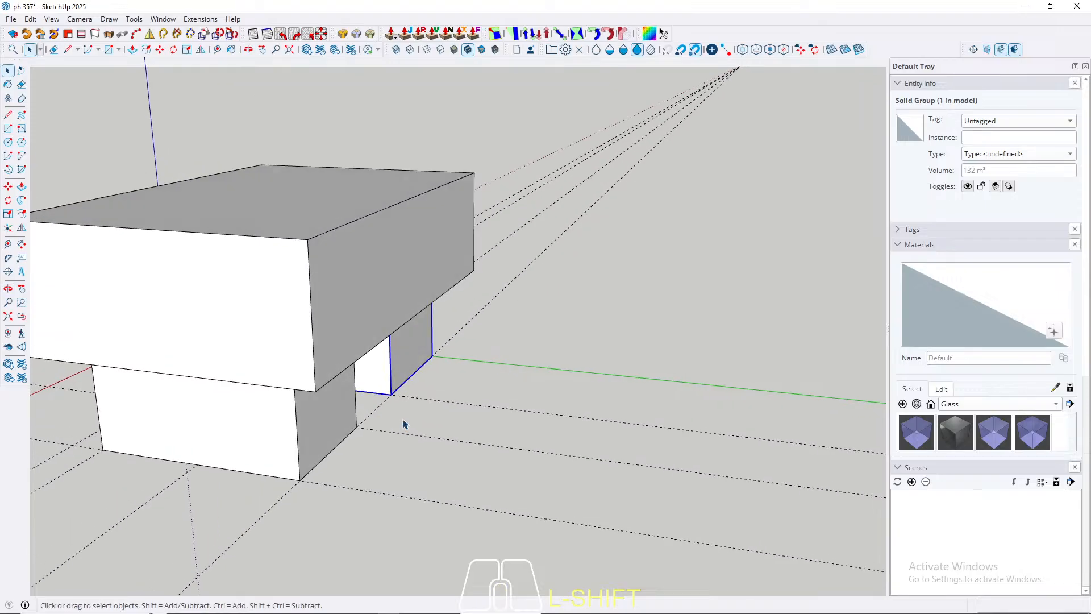
scroll(401, 422, "up", 2)
key("l")
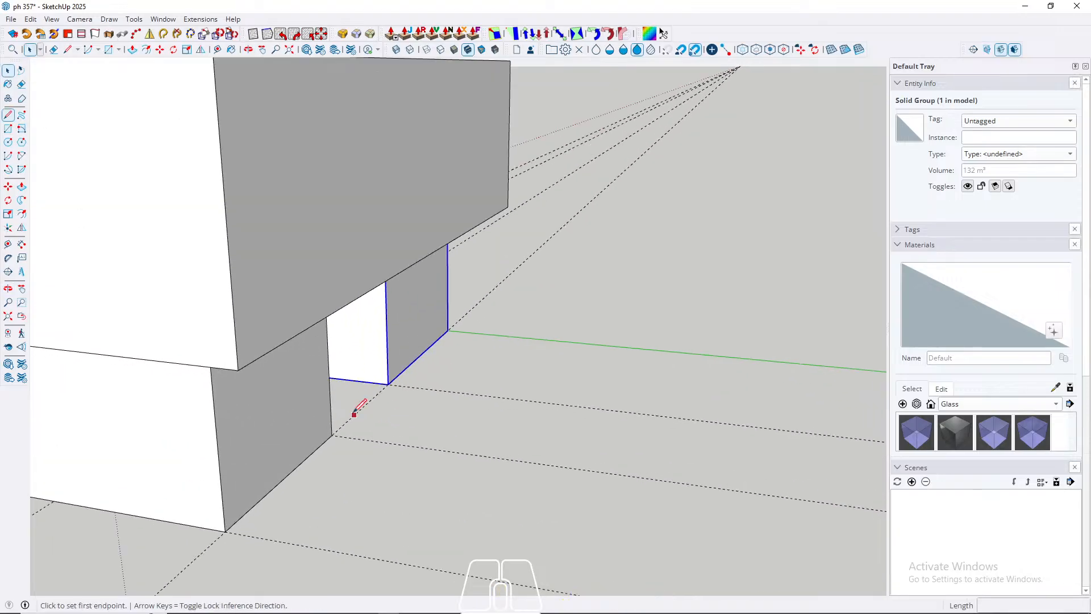
left_click(332, 435)
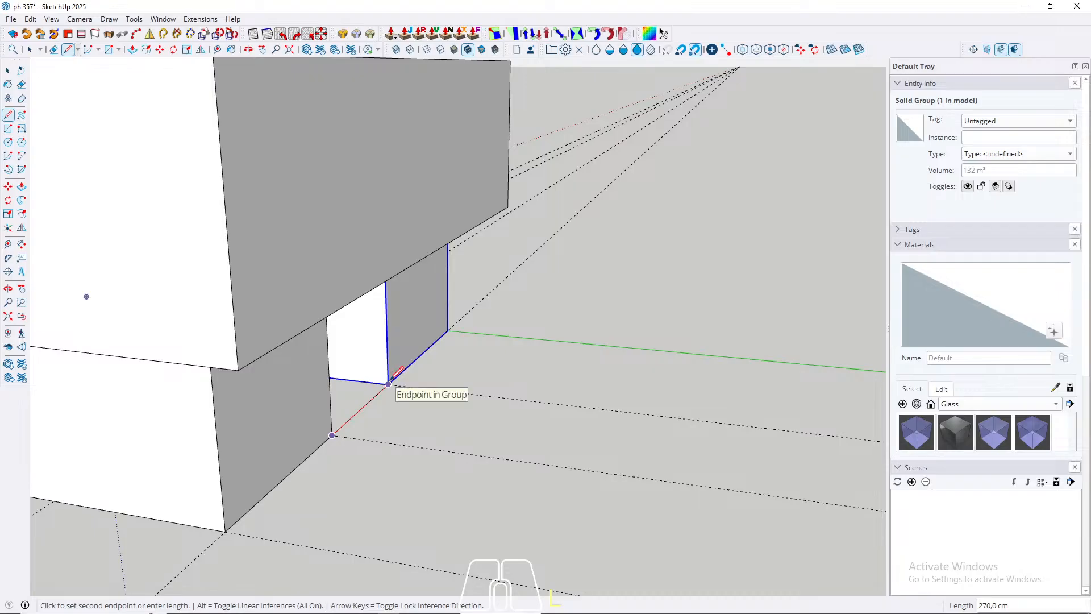
key("space")
Step: Place a ground guide parallel to the short lower block's end edge, offset 270 cm outward
key("t")
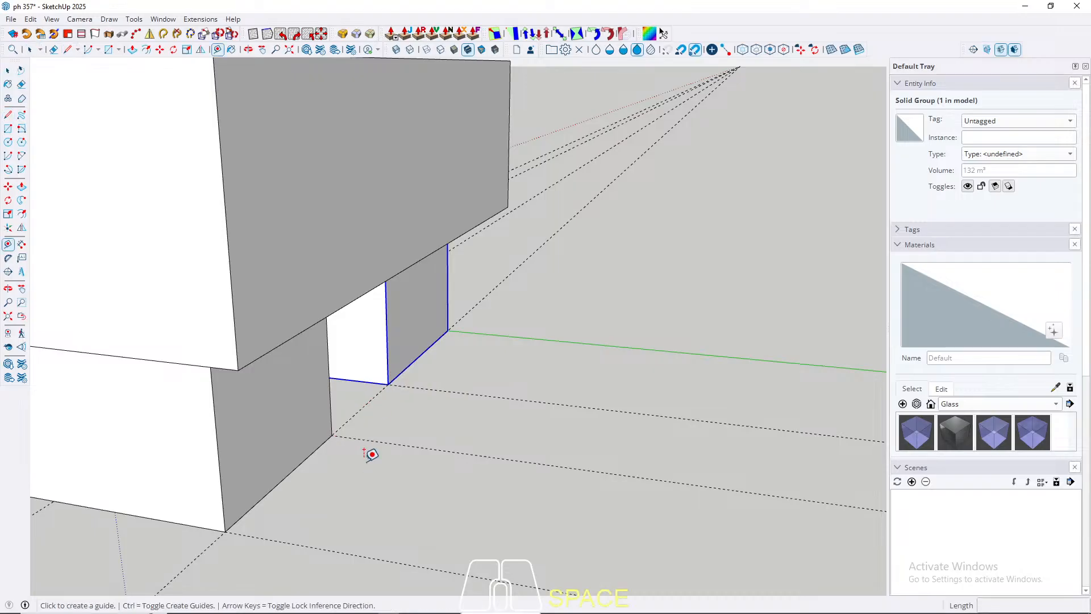
left_click(292, 472)
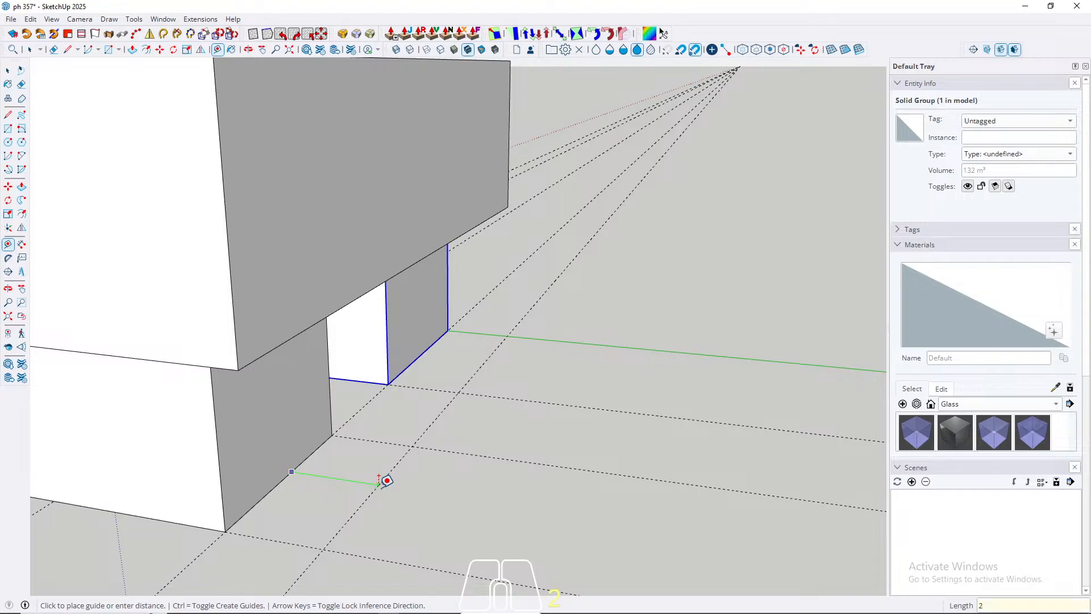
key("Return")
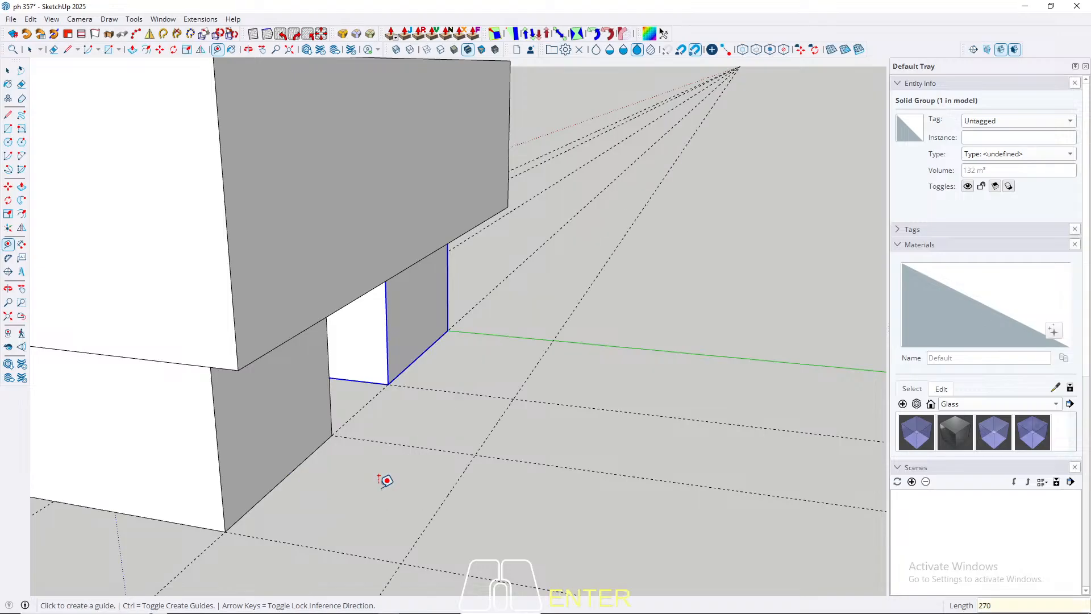
key("space")
Step: Place a second parallel guide 400 cm beyond the one just offset from the short block
scroll(368, 386, "down", 3)
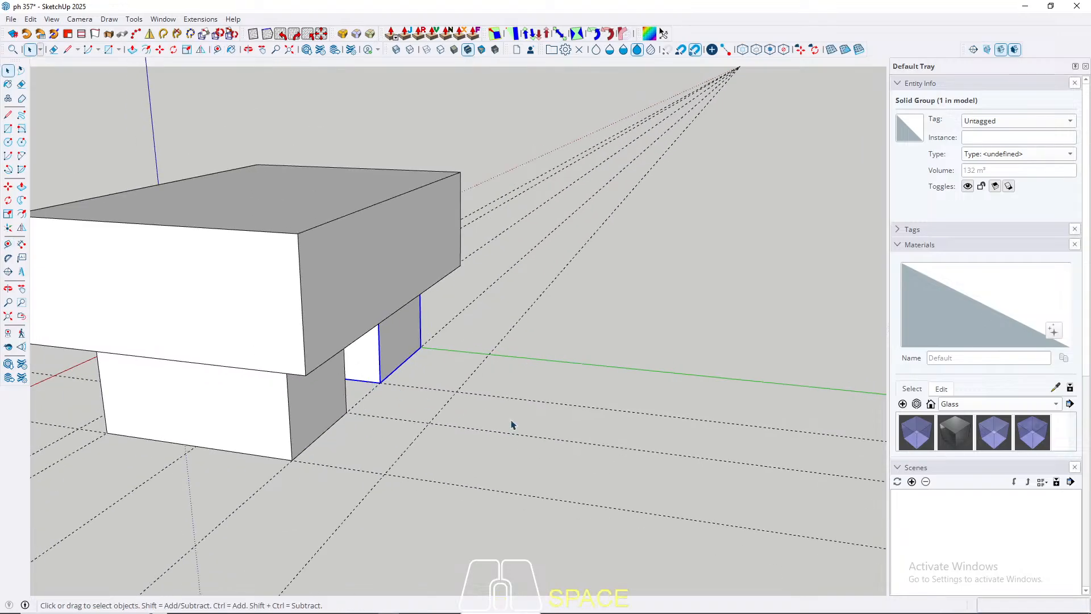
middle_click_drag(512, 425, 501, 461)
key("t")
left_click(488, 467)
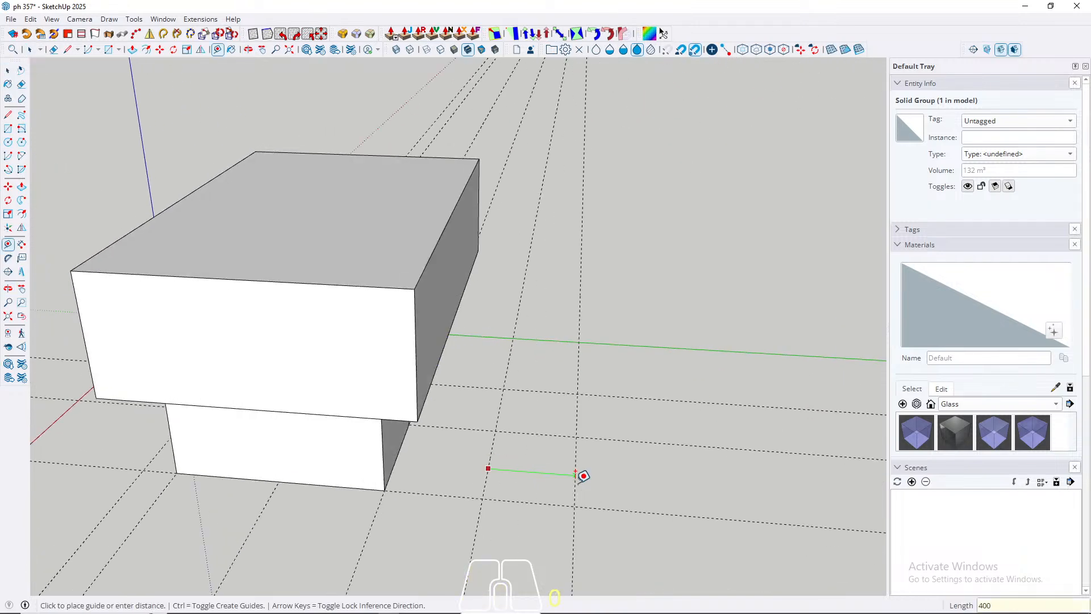
key("Return")
key("space")
Step: Draw a ground rectangle between the two new guides, spanning across the ends of both lower blocks
middle_click_drag(506, 487, 384, 415)
middle_click_drag(730, 409, 410, 494)
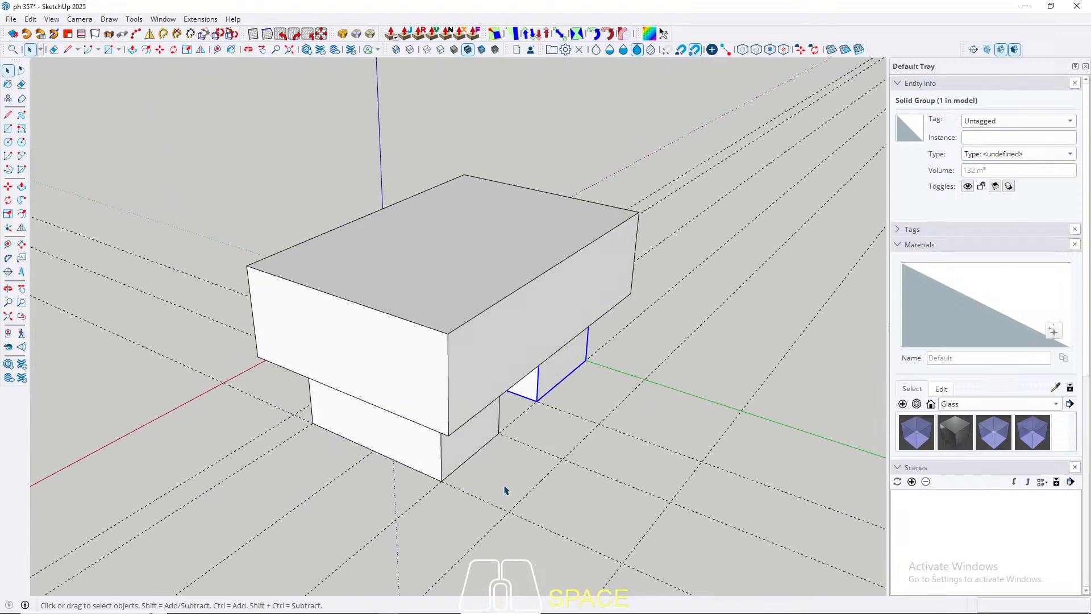
key("r")
left_click(508, 512)
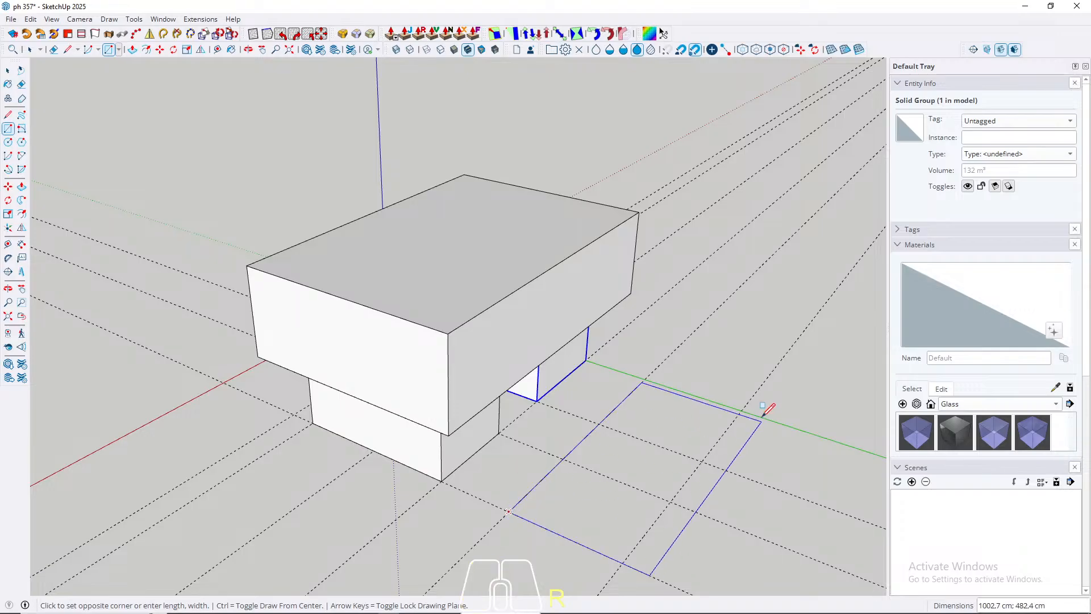
left_click(737, 415)
key("space")
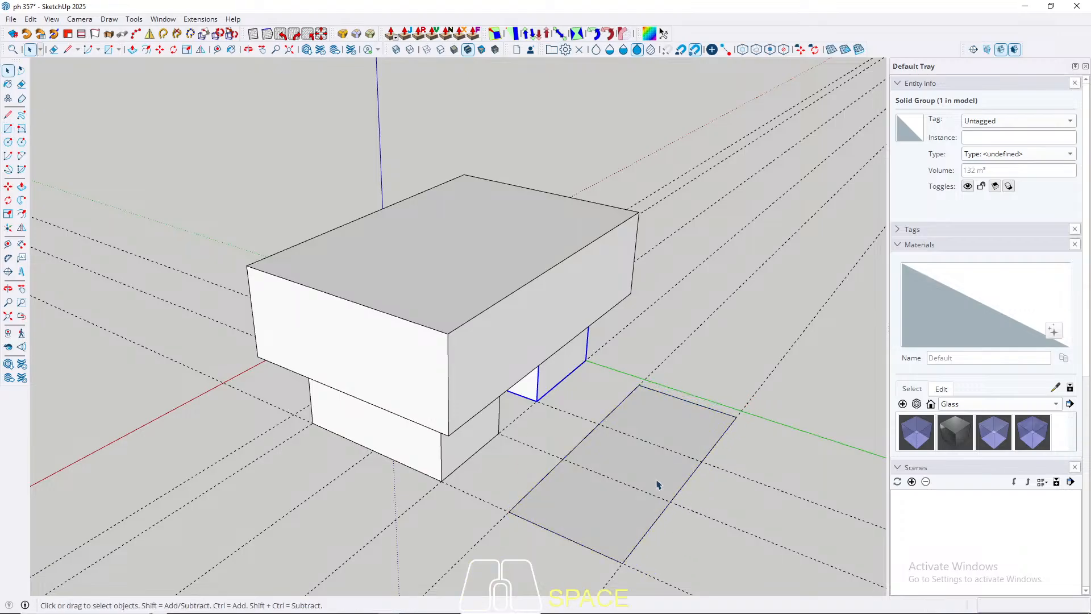
Step: Push/pull the new ground rectangle up to the same height as the lower blocks
key("p")
left_click(587, 509)
middle_click_drag(587, 509, 677, 387)
middle_click_drag(502, 407, 292, 467)
key("space")
Step: Select all the faces and edges of the new detached block and make them a group
scroll(498, 464, "up", 2)
key("p")
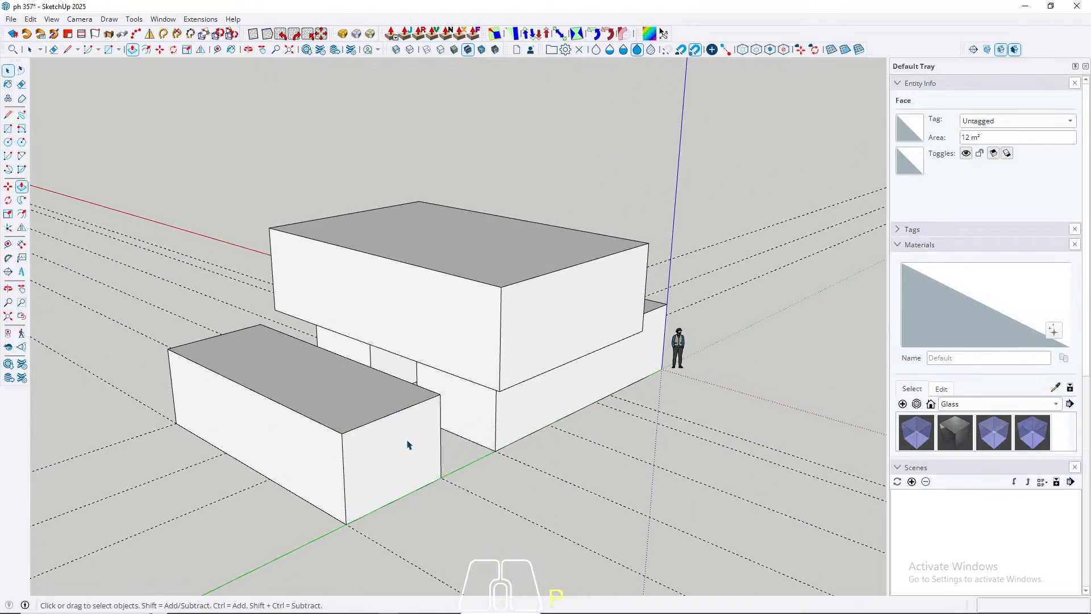
key("space")
triple_click(338, 443)
right_click(338, 443)
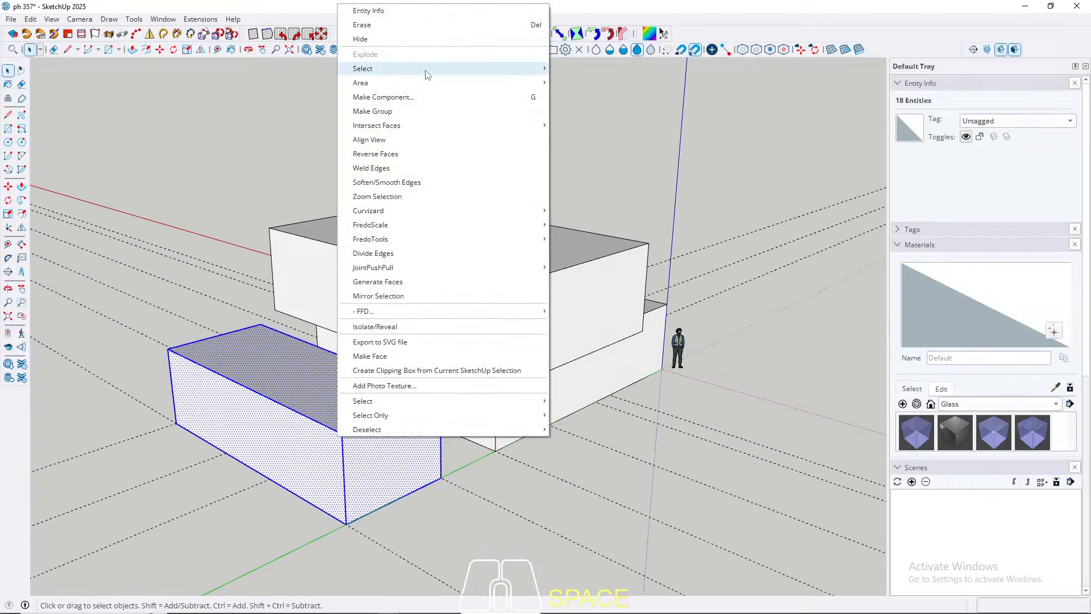
key("Escape")
Step: Examine the arrangement of the upper box, the lower blocks and the passages between them from several sides
middle_click_drag(365, 135, 483, 86)
middle_click_drag(161, 414, 512, 360)
scroll(378, 426, "down", 3)
scroll(389, 398, "up", 2)
scroll(390, 397, "up", 3)
middle_click_drag(389, 398, 496, 370)
scroll(441, 358, "down", 3)
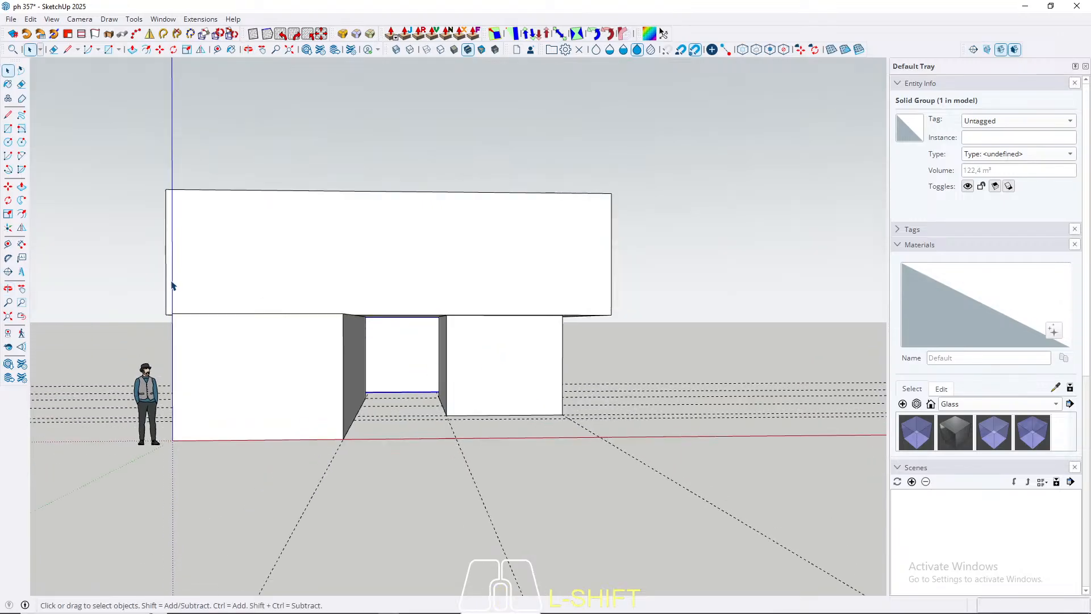
middle_click_drag(629, 377, 0, 345)
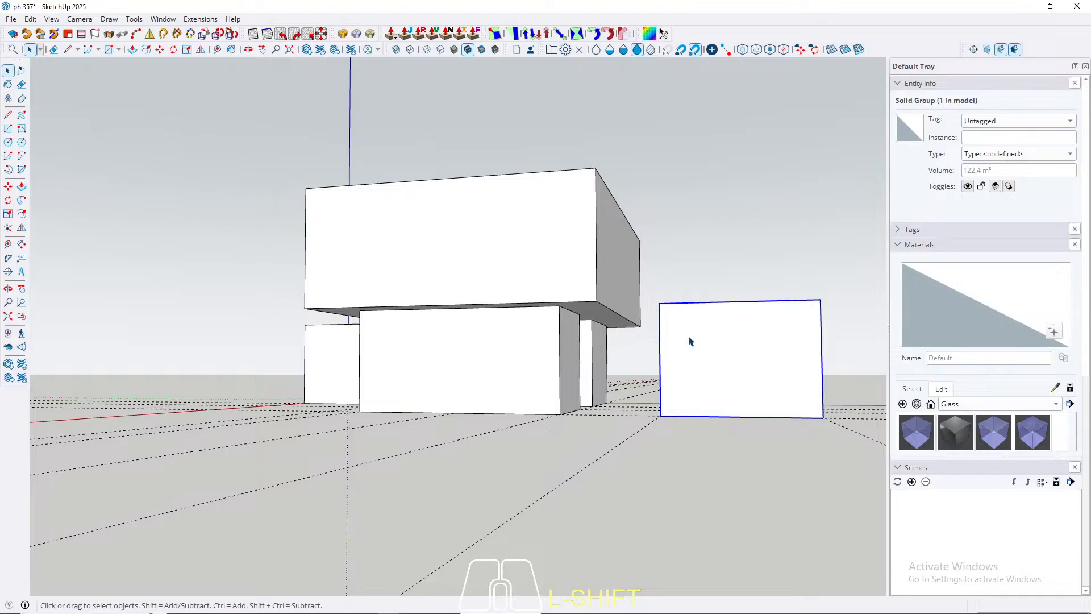
middle_click_drag(690, 340, 803, 367)
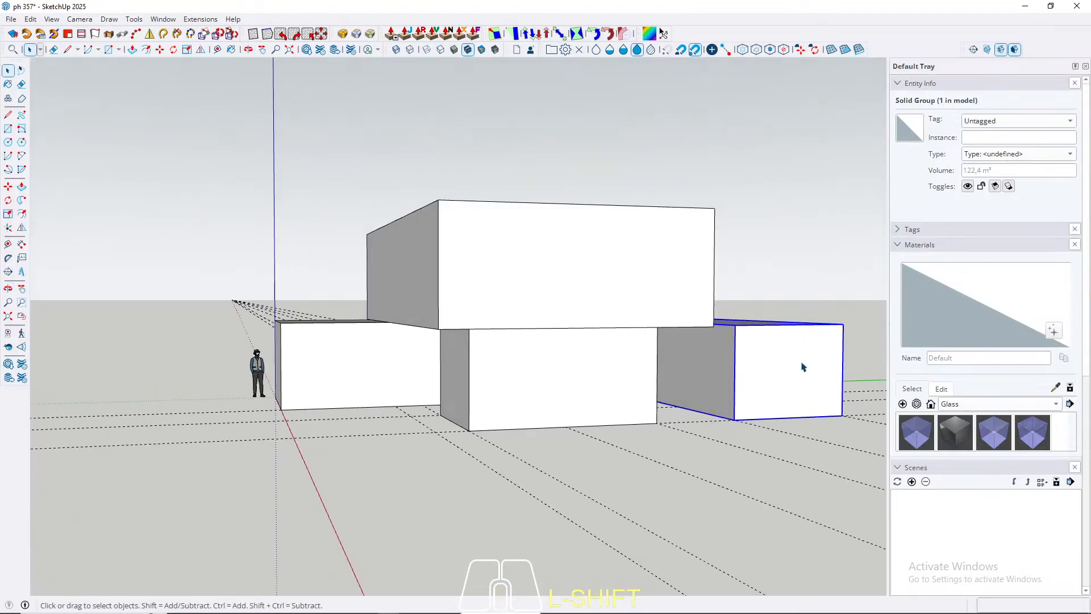
middle_click_drag(418, 380, 635, 372)
scroll(635, 372, "up", 2)
middle_click_drag(558, 364, 540, 362)
middle_click_drag(444, 340, 339, 382)
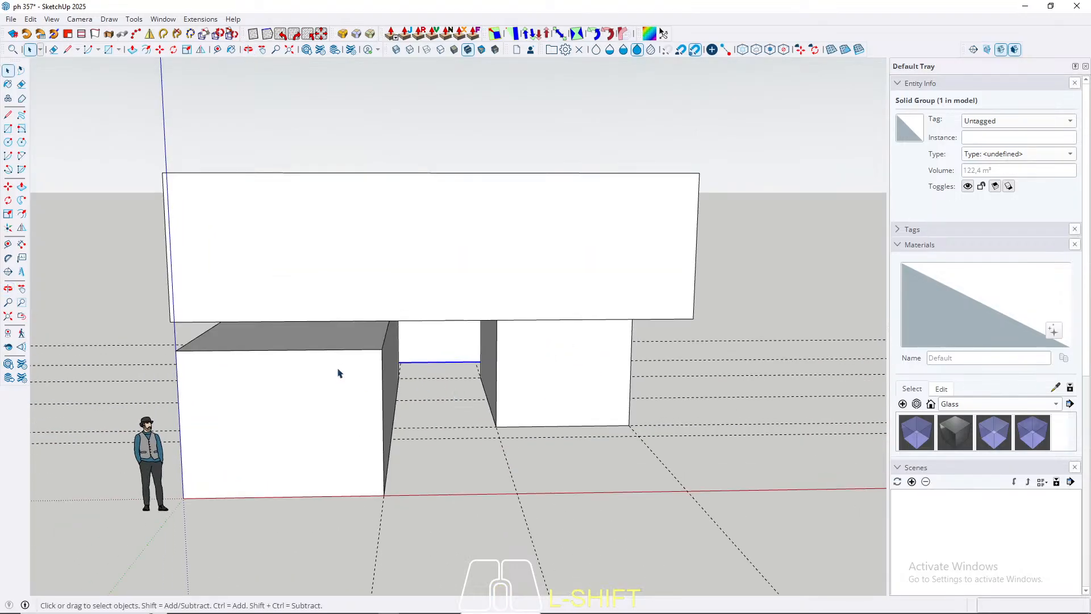
scroll(293, 307, "down", 1, "shift")
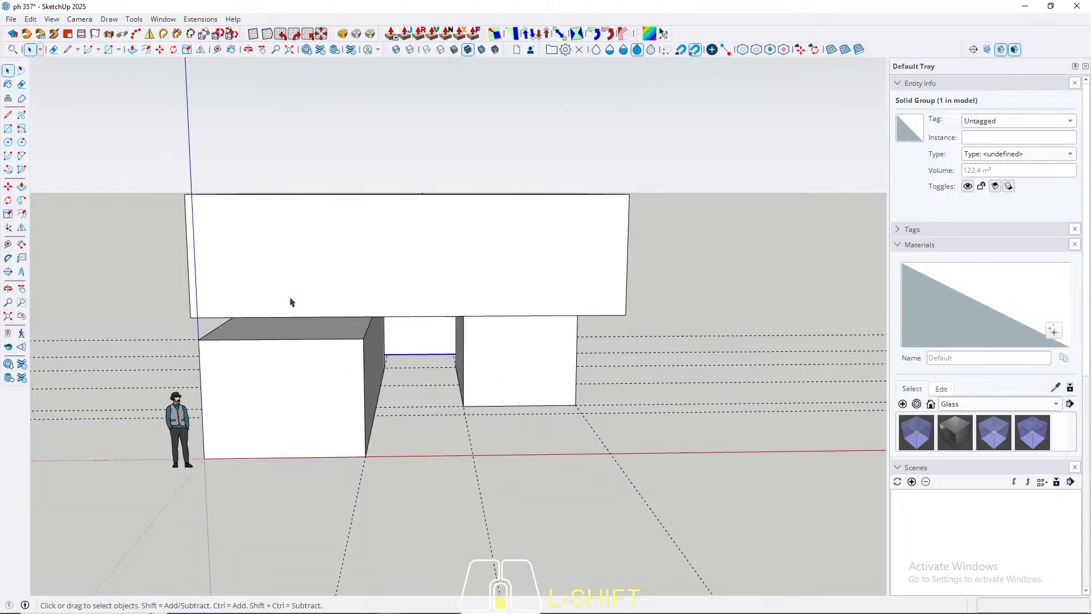
Step: Draw a ground rectangle filling the passage between the two lower blocks along the long block's full length
middle_click_drag(509, 353, 361, 310)
middle_click_drag(441, 366, 465, 430)
key("r")
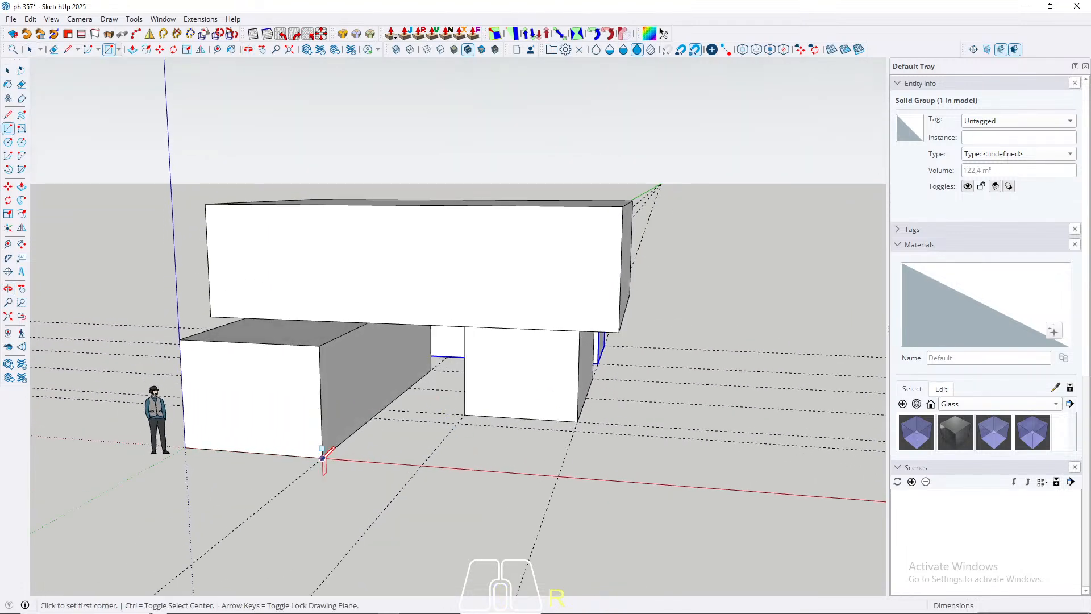
left_click(322, 457)
scroll(432, 409, "up", 6)
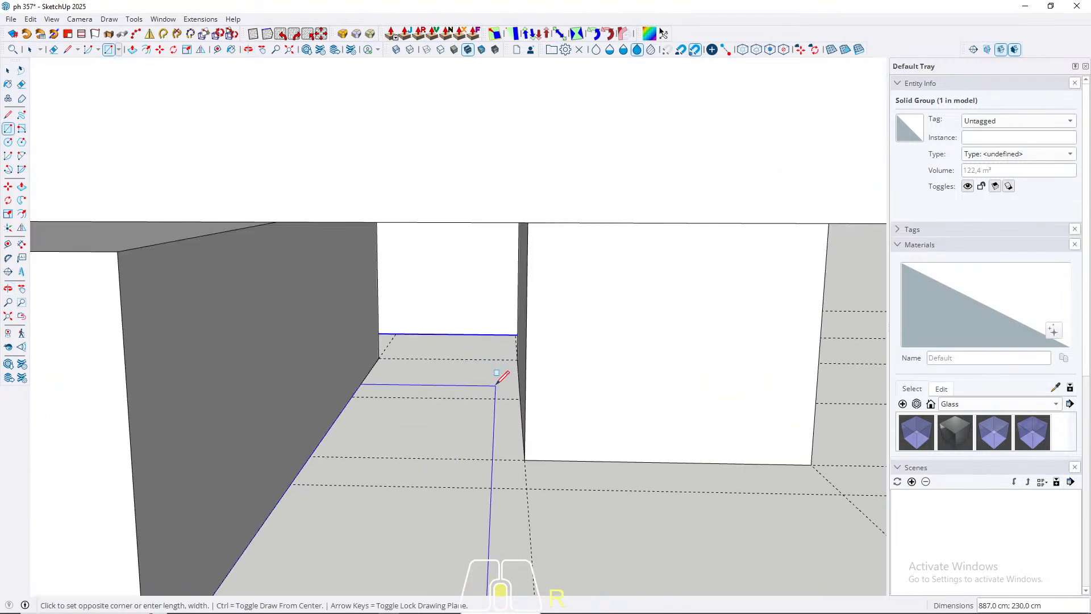
middle_click_drag(496, 380, 546, 348)
key("space")
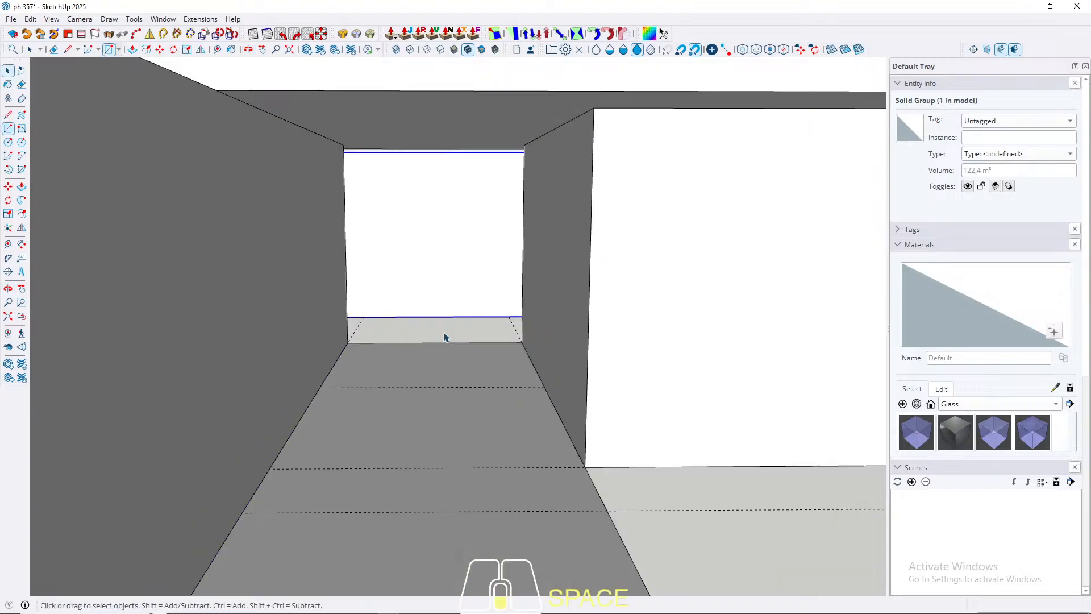
scroll(444, 337, "down", 5)
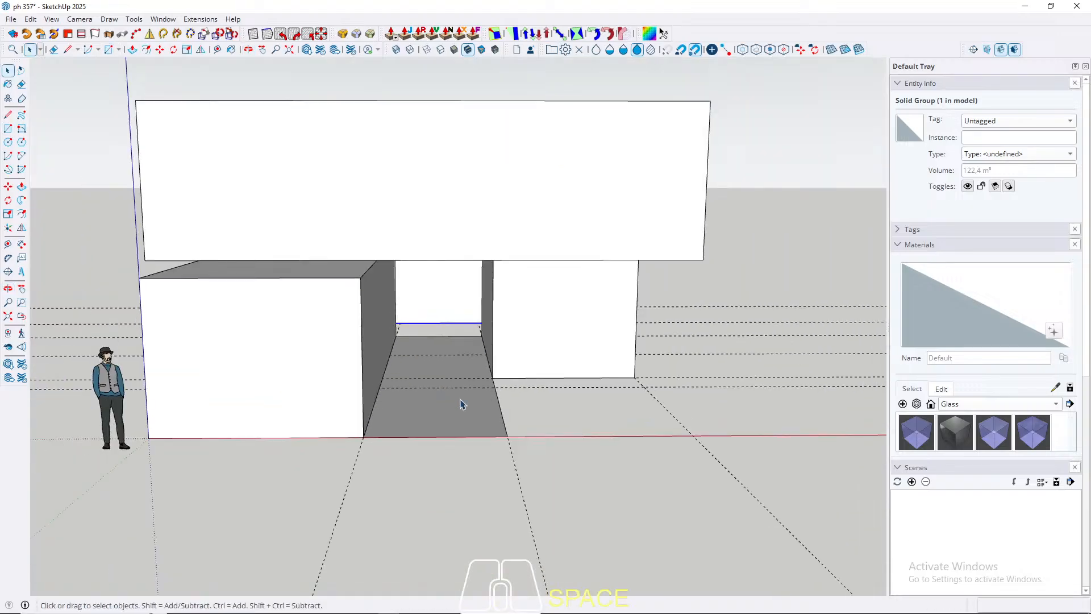
Step: Push/pull the passage rectangle 15 cm downward to form a floor slab
middle_click_drag(461, 404, 448, 381)
key("p")
left_click(456, 407)
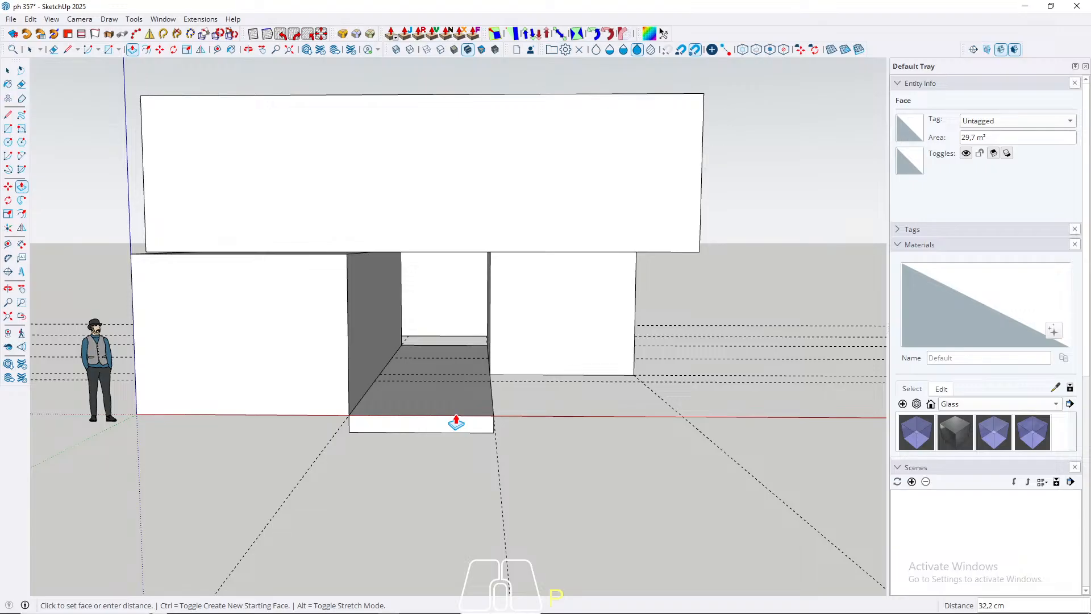
middle_click_drag(456, 422, 348, 385)
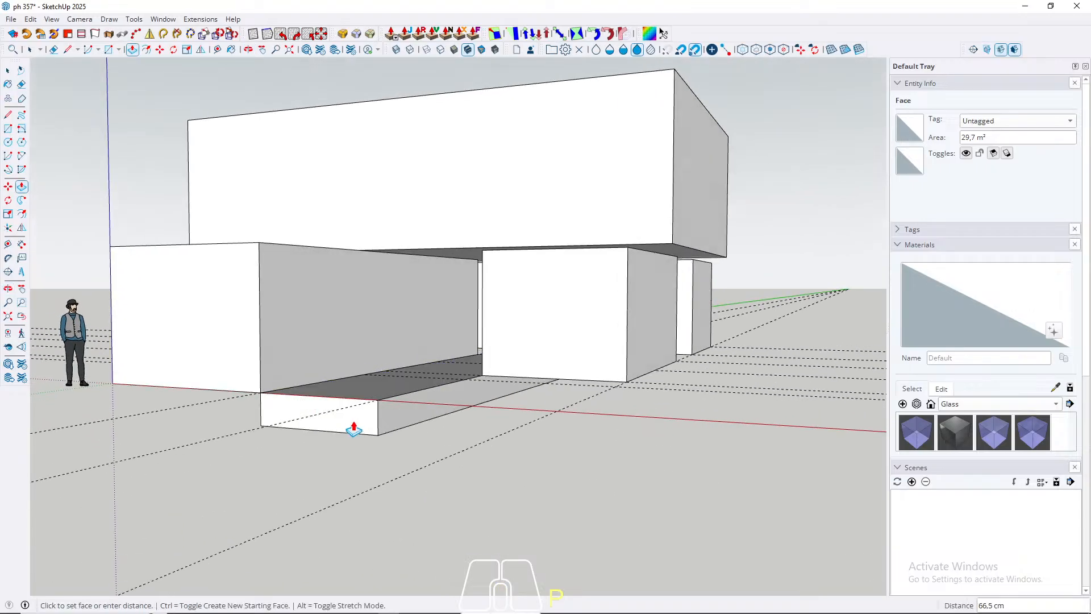
type("15")
key("Return")
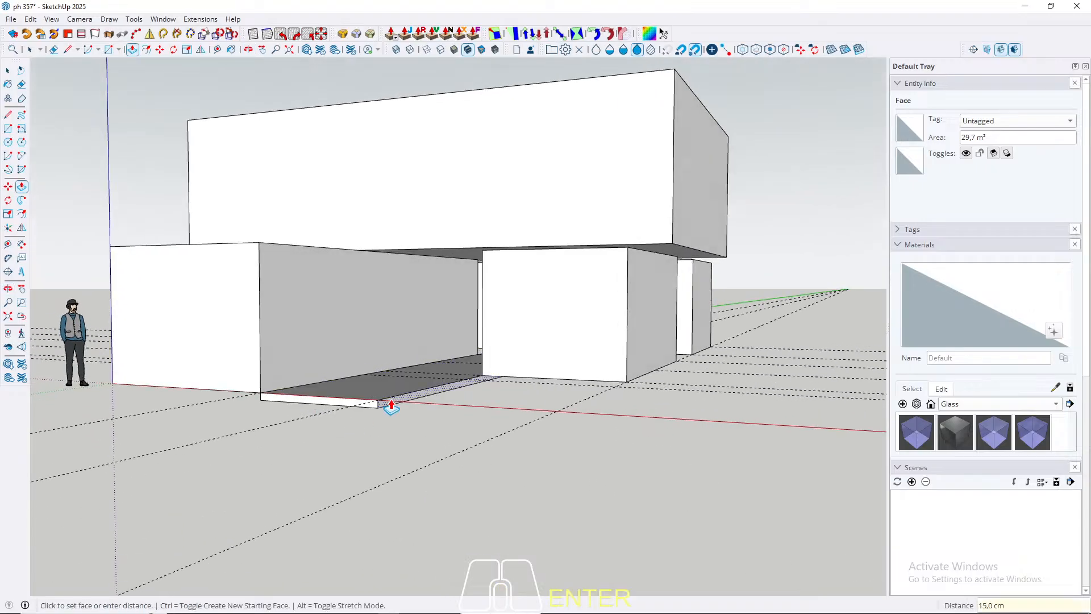
Step: Select the whole passage floor slab and make it a group
middle_click_drag(390, 401, 544, 410)
scroll(511, 421, "up", 8)
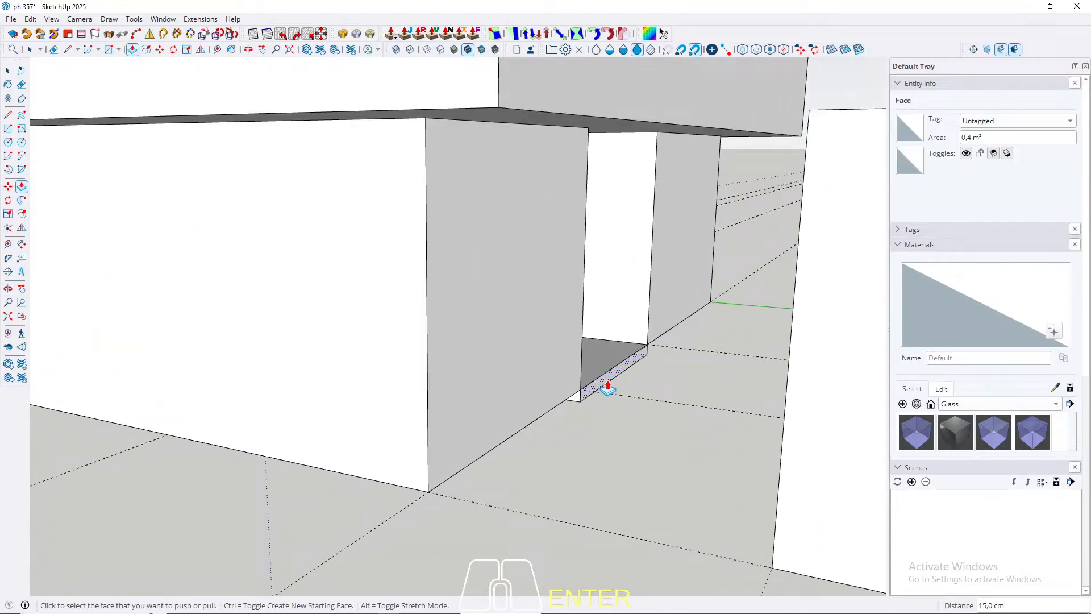
middle_click_drag(608, 389, 724, 390)
key("space")
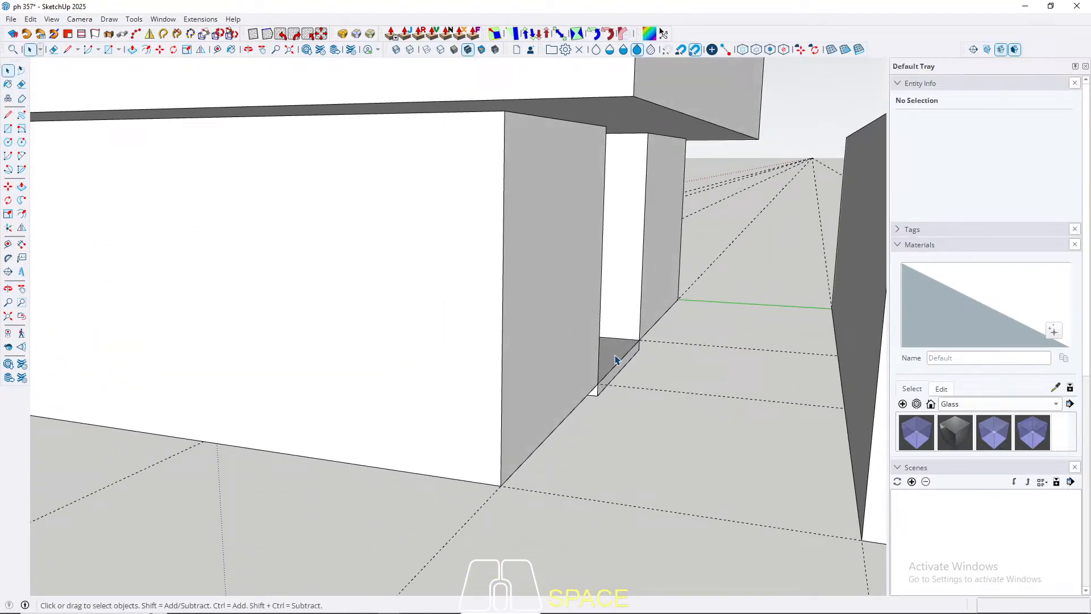
triple_click(614, 354)
right_click(613, 354)
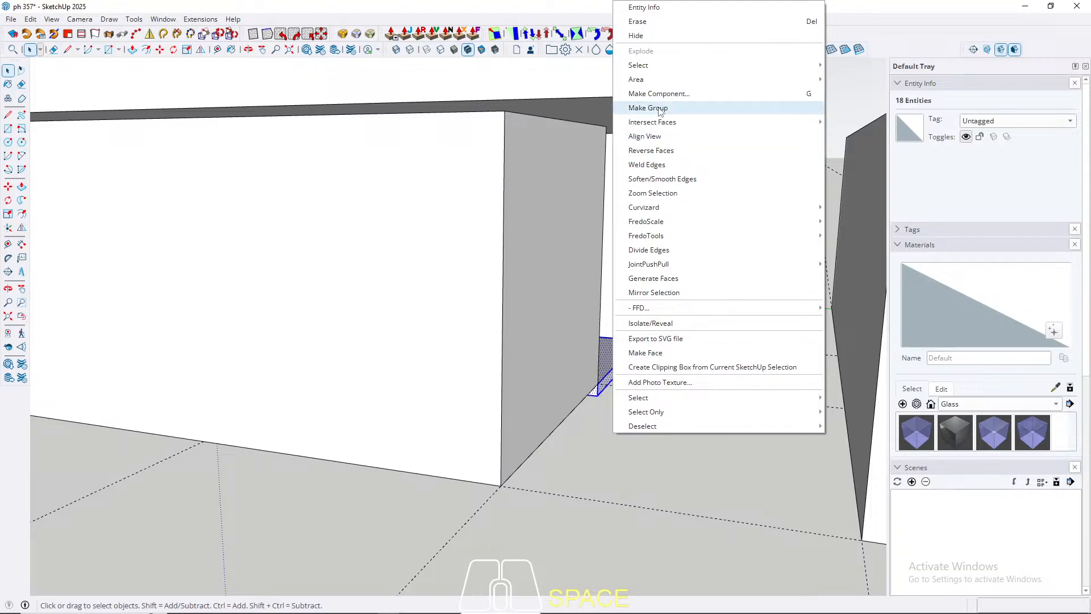
left_click(659, 107)
middle_click_drag(694, 397, 696, 404)
Step: Draw a ground rectangle filling the strip between the ends of the two lower blocks and the detached block
key("r")
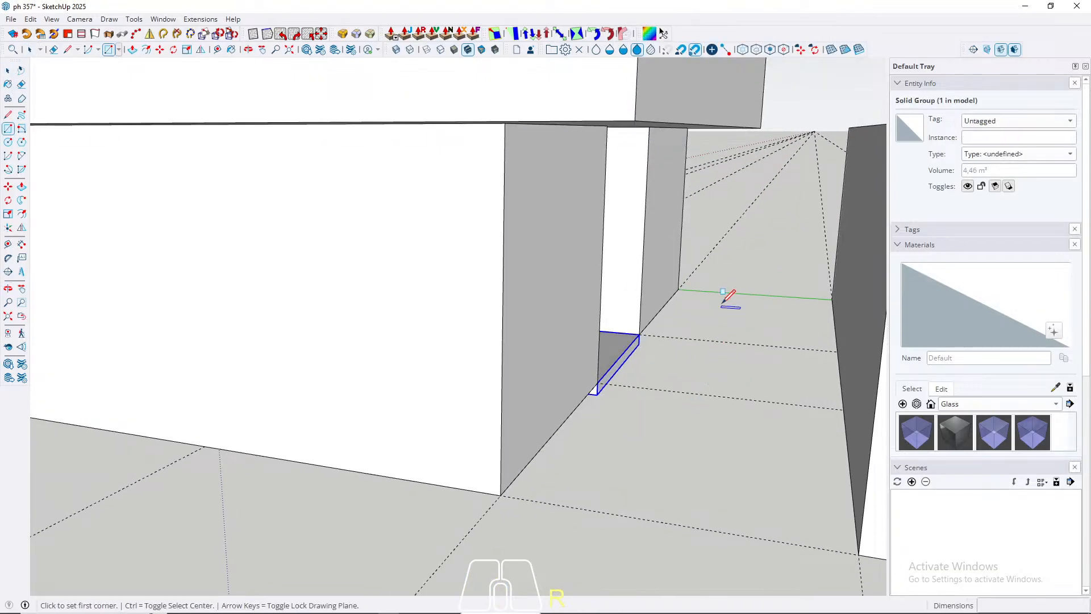
left_click(678, 289)
middle_click_drag(689, 278, 811, 416)
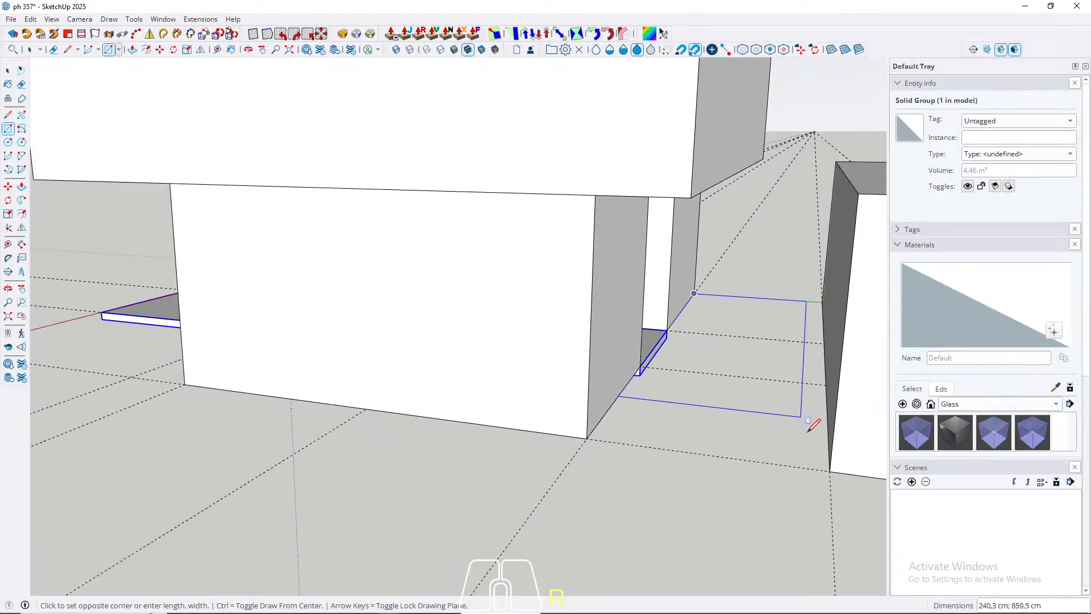
left_click(830, 466)
key("space")
Step: Push/pull the strip rectangle beside the detached block 15 cm downward to form a floor slab
middle_click_drag(528, 438, 824, 270)
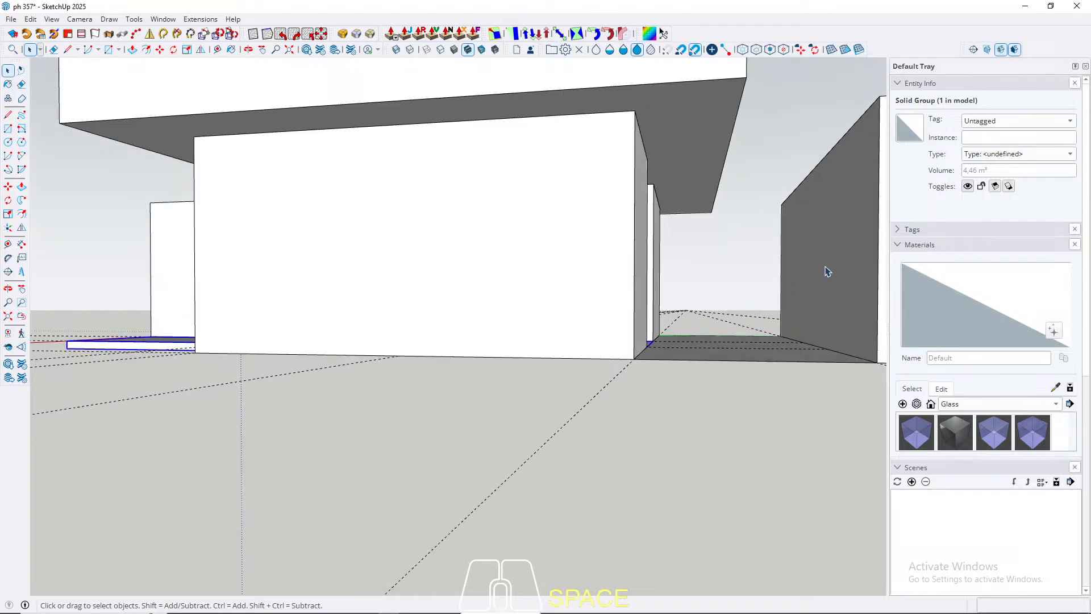
middle_click_drag(675, 342, 709, 301)
middle_click_drag(708, 301, 533, 411, "shift")
scroll(534, 416, "down", 2)
middle_click_drag(405, 402, 380, 383)
middle_click_drag(597, 475, 580, 441)
scroll(577, 438, "up", 3)
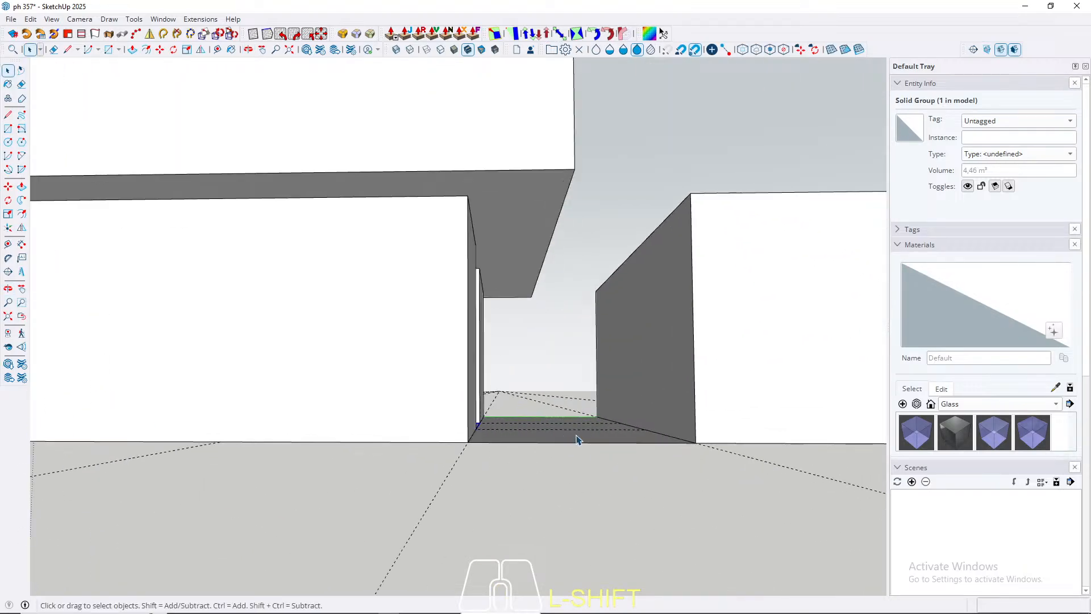
key("p")
left_click(565, 441)
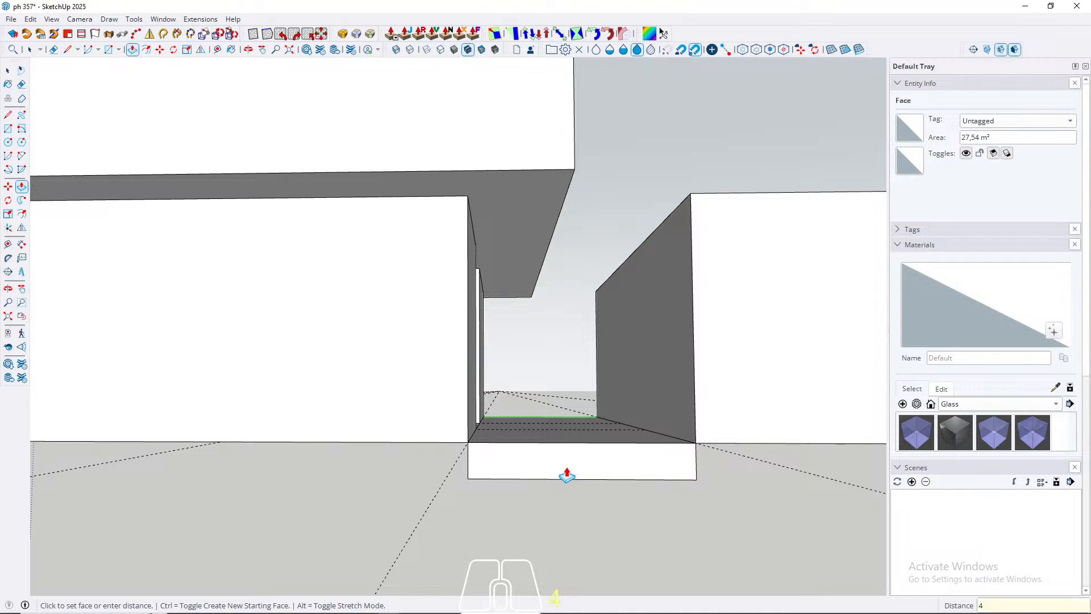
type("15")
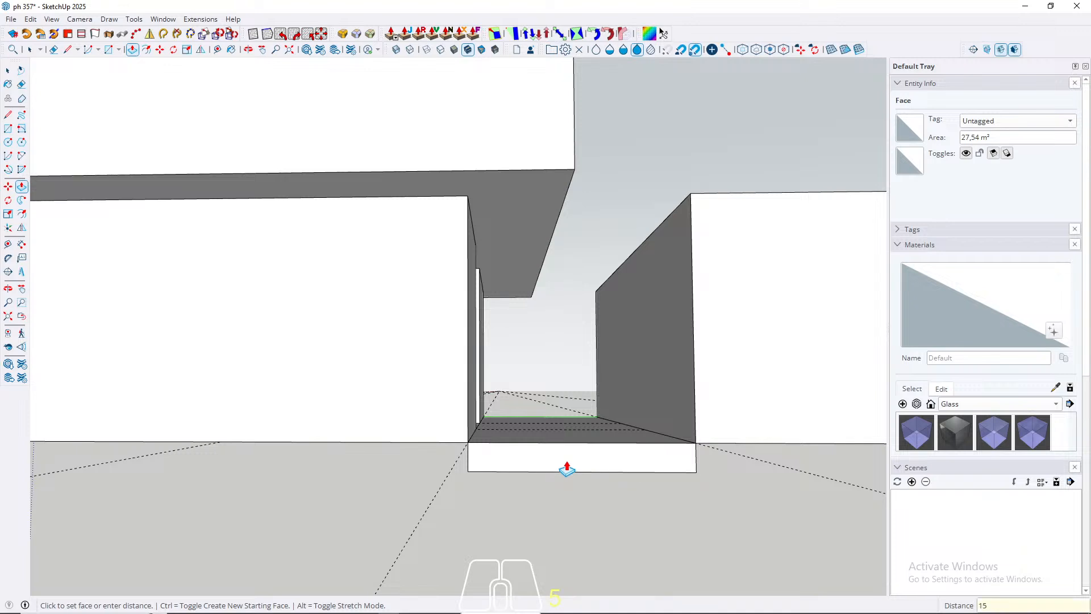
key("Return")
Step: Select the whole strip floor slab and make it a group
key("space")
triple_click(534, 438)
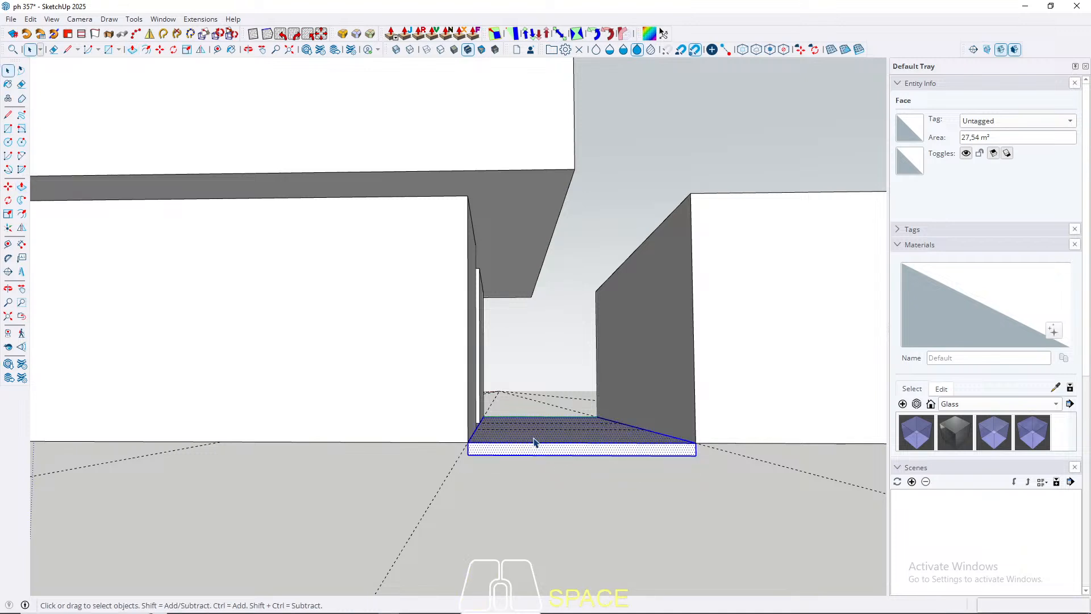
right_click(534, 438)
left_click(569, 112)
Step: Inside the passage slab group, push/pull the side face 400 cm under the long lower block to that block's far edge
middle_click_drag(512, 256, 544, 396)
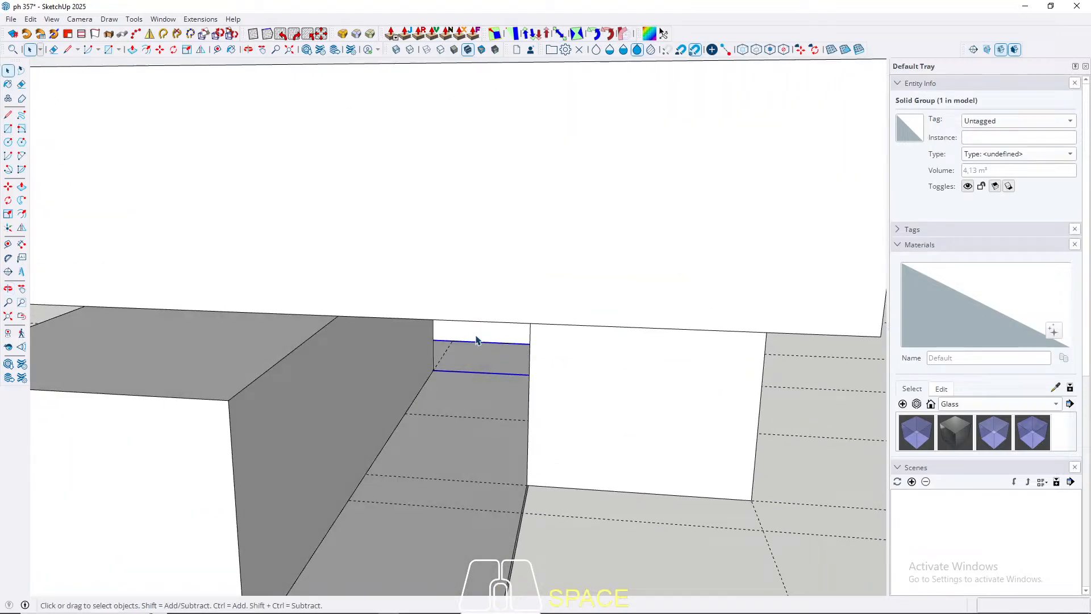
scroll(476, 340, "down", 5)
middle_click_drag(504, 363, 377, 375)
scroll(430, 337, "up", 3)
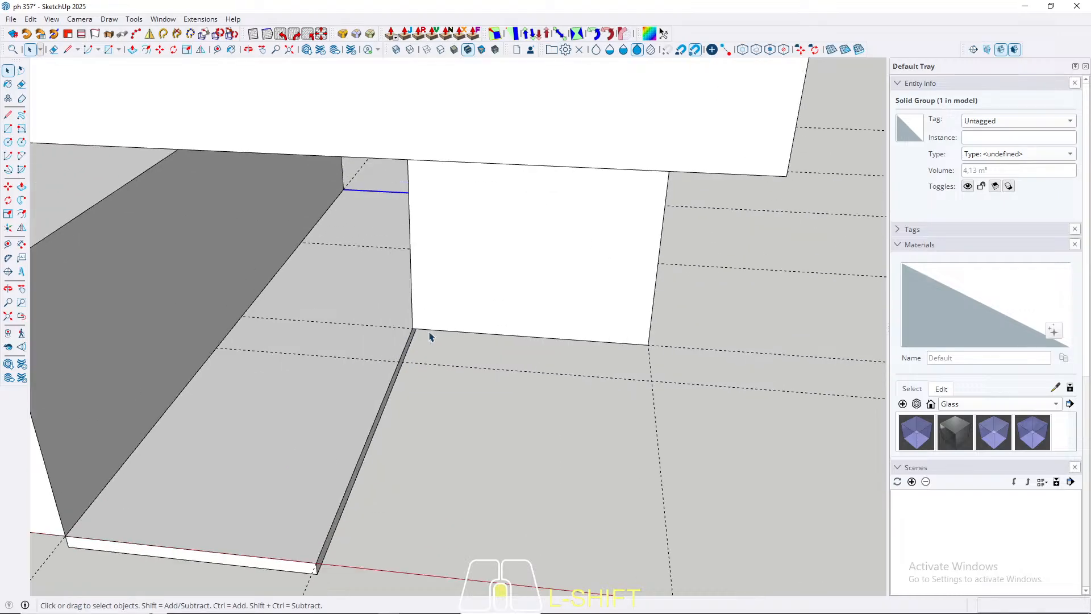
middle_click_drag(430, 337, 656, 251)
middle_click_drag(654, 250, 542, 210)
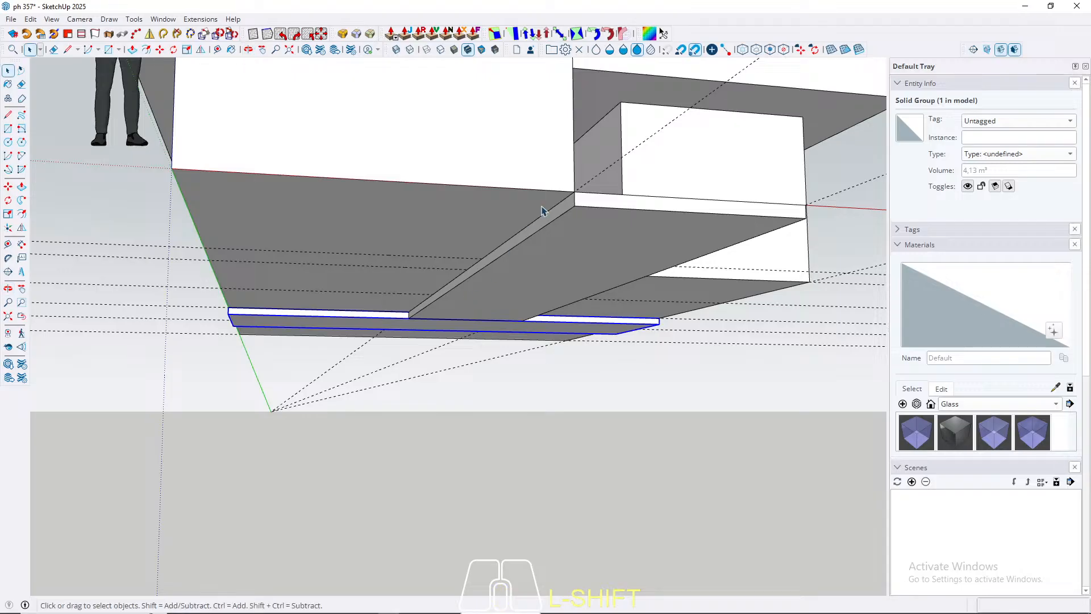
double_click(550, 222)
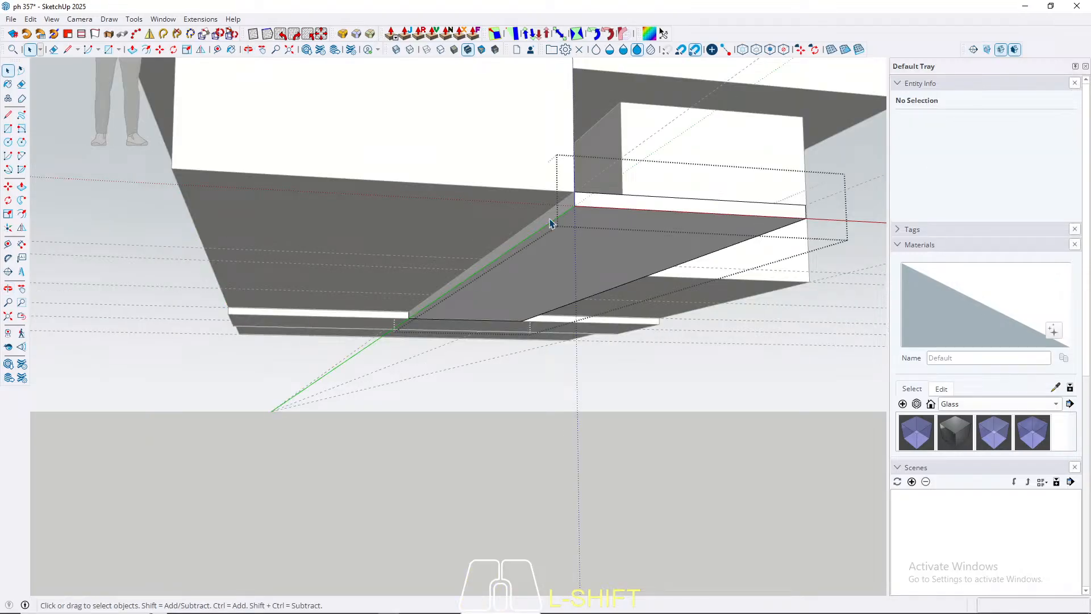
key("p")
left_click(550, 222)
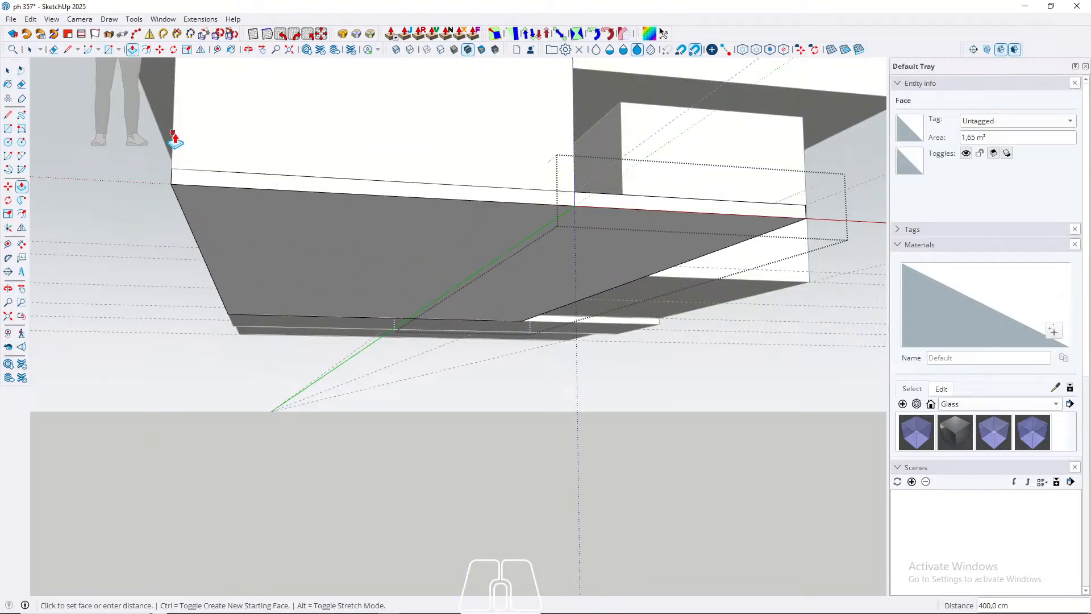
left_click(173, 133)
key("space")
scroll(555, 302, "down", 4)
middle_click_drag(555, 301, 182, 253)
key("Escape")
Step: Inside the strip slab group, push/pull the side face under the detached block as far as that block's outer edge
middle_click_drag(621, 324, 256, 307)
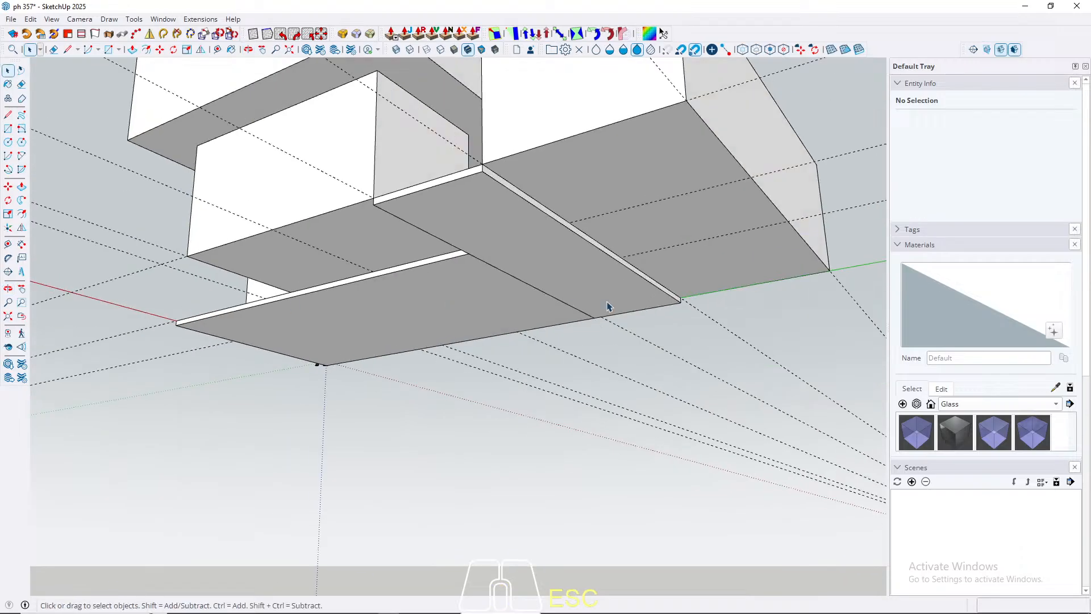
scroll(548, 174, "up", 2)
middle_click_drag(548, 173, 400, 224, "shift")
double_click(321, 234)
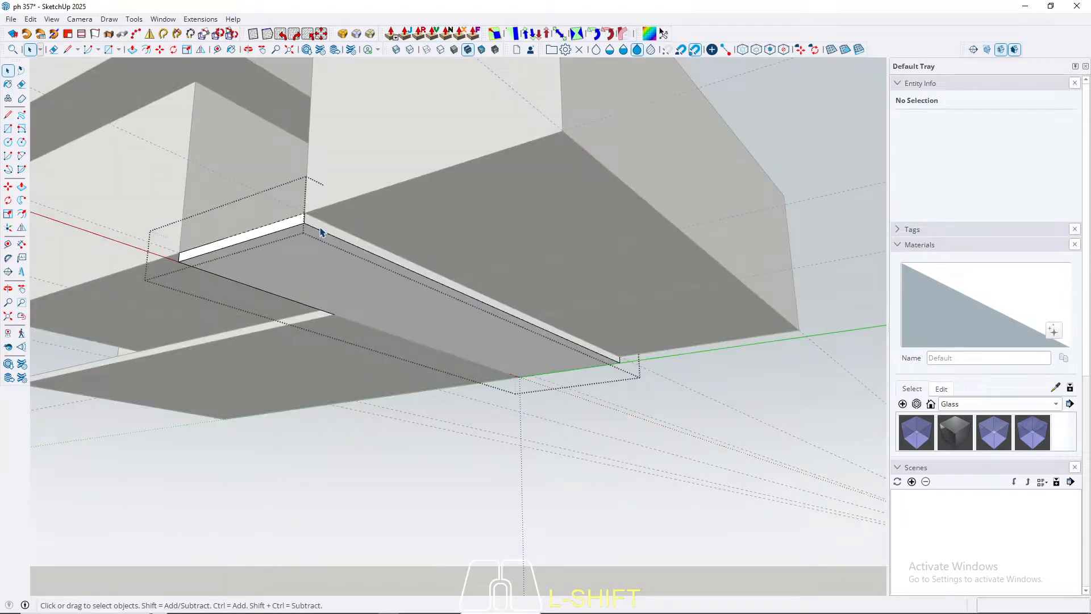
key("p")
left_click(318, 232)
left_click(569, 110)
key("space")
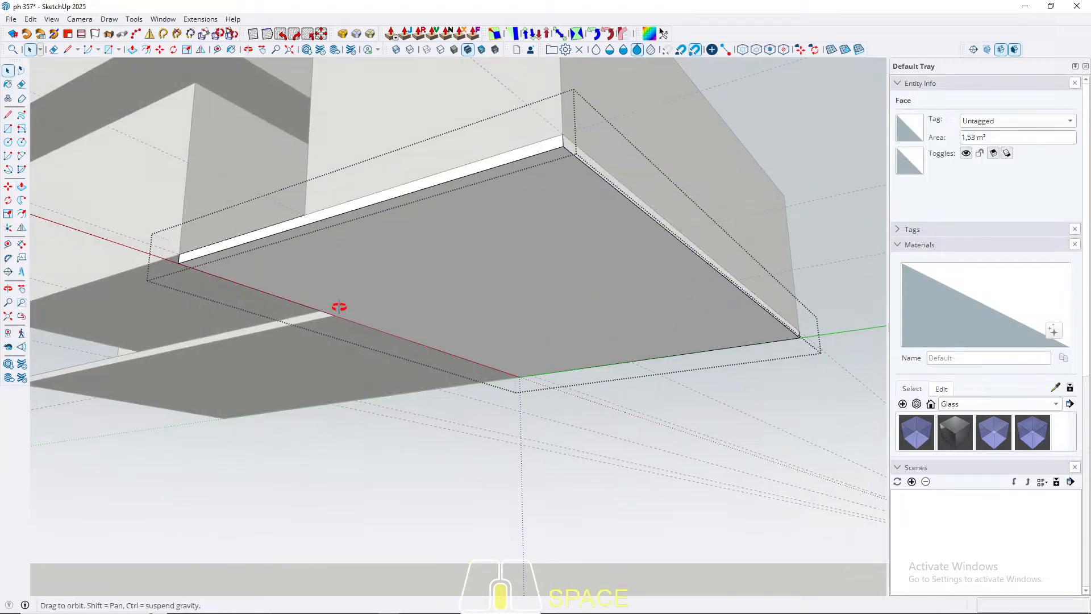
middle_click_drag(339, 307, 533, 288)
scroll(662, 290, "down", 3)
key("Escape")
Step: Inside the smaller lower block's group, push/pull the bottom face 15 cm downward, level with the underside of the slabs
left_click(534, 315, "shift")
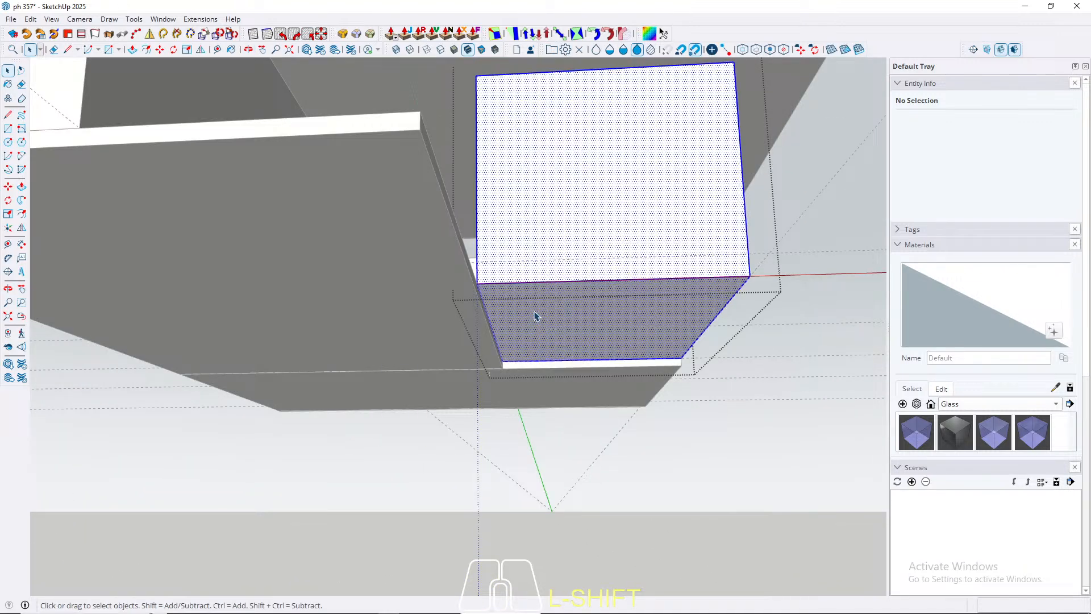
key("p")
double_click(529, 317)
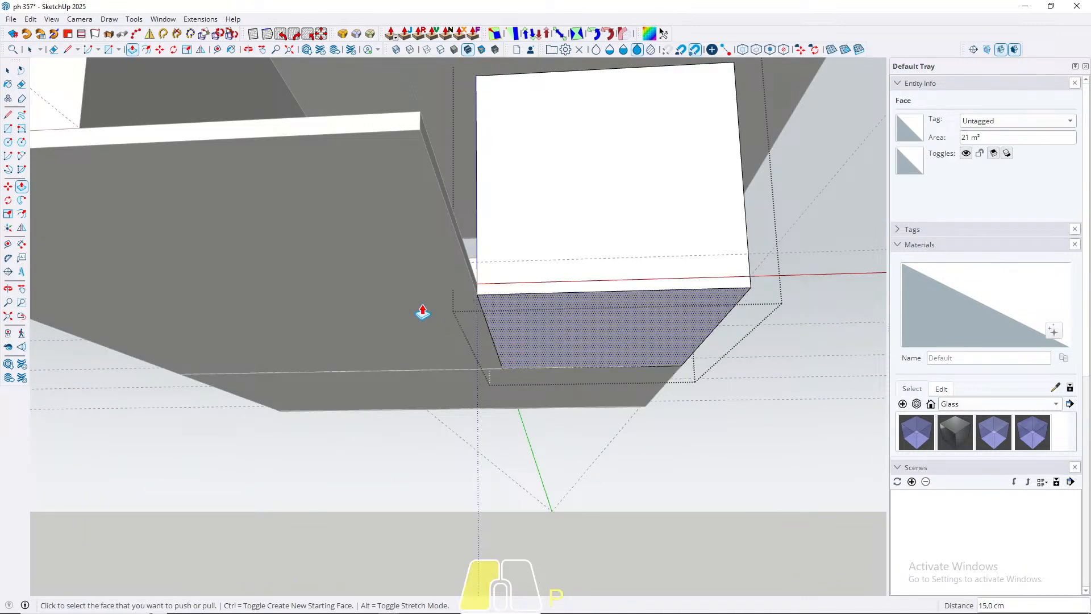
key("Escape")
Step: Draw a 350 × 500 cm rectangle in front of the smaller lower block, from its outer base corner to the passage slab's bottom corner
middle_click_drag(494, 292, 494, 343)
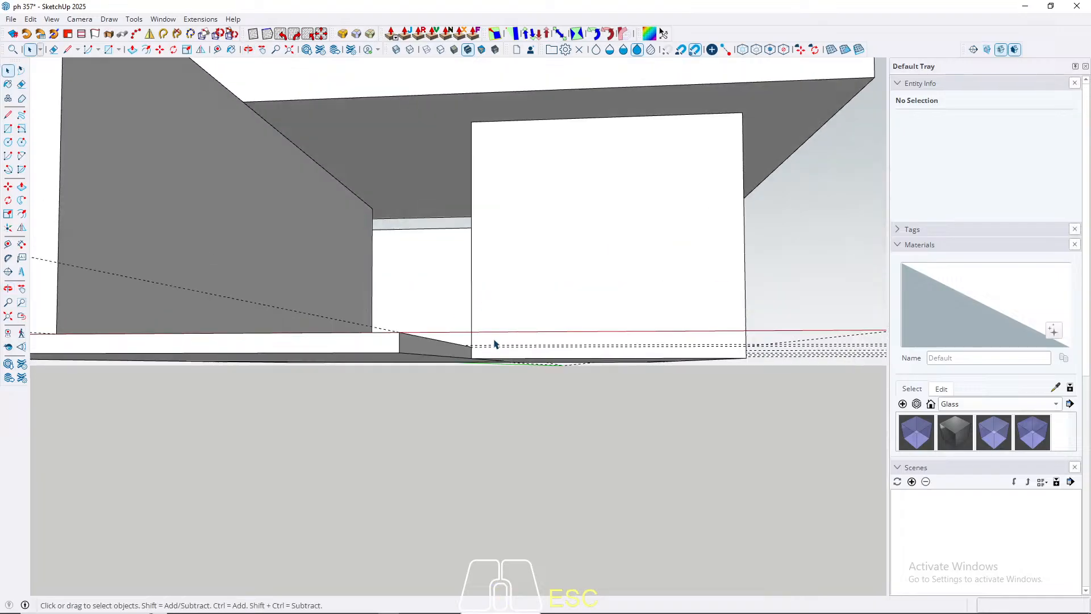
scroll(482, 358, "up", 3)
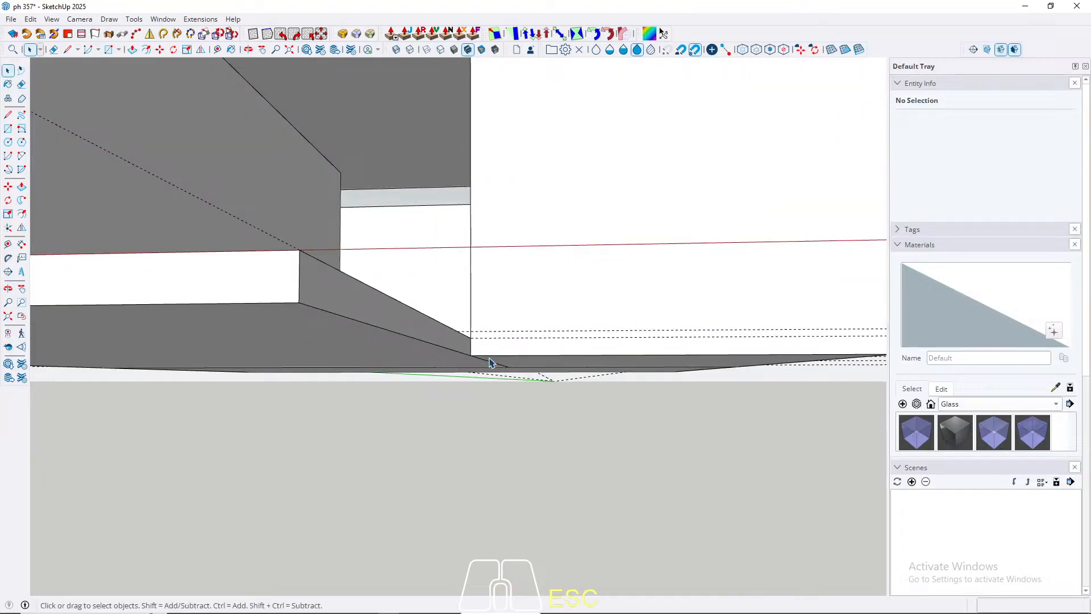
middle_click_drag(517, 276, 462, 299)
middle_click_drag(486, 425, 533, 382, "shift")
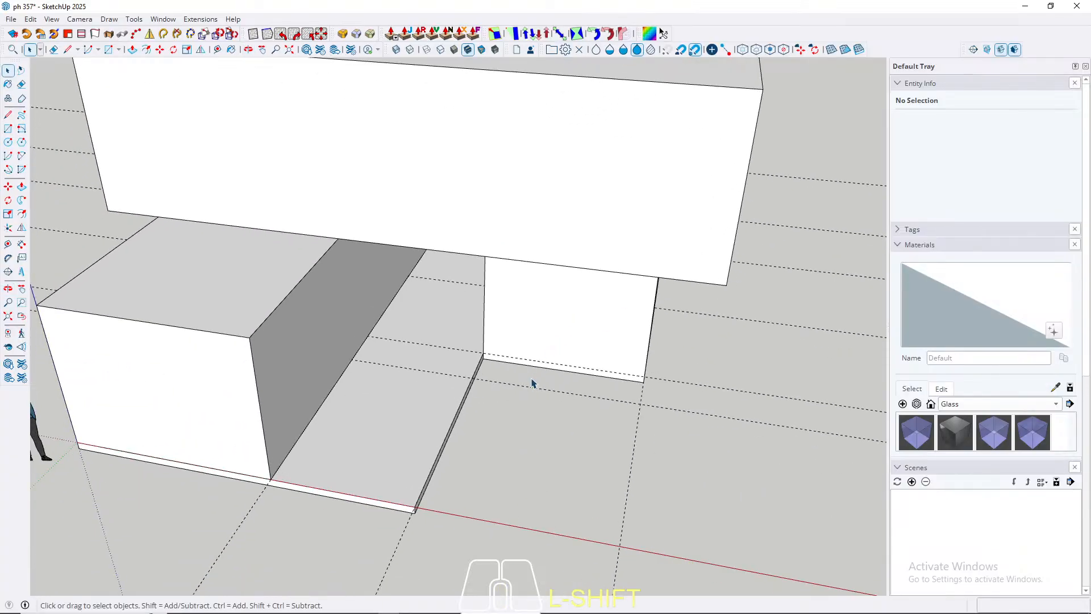
key("r")
scroll(495, 360, "up", 5)
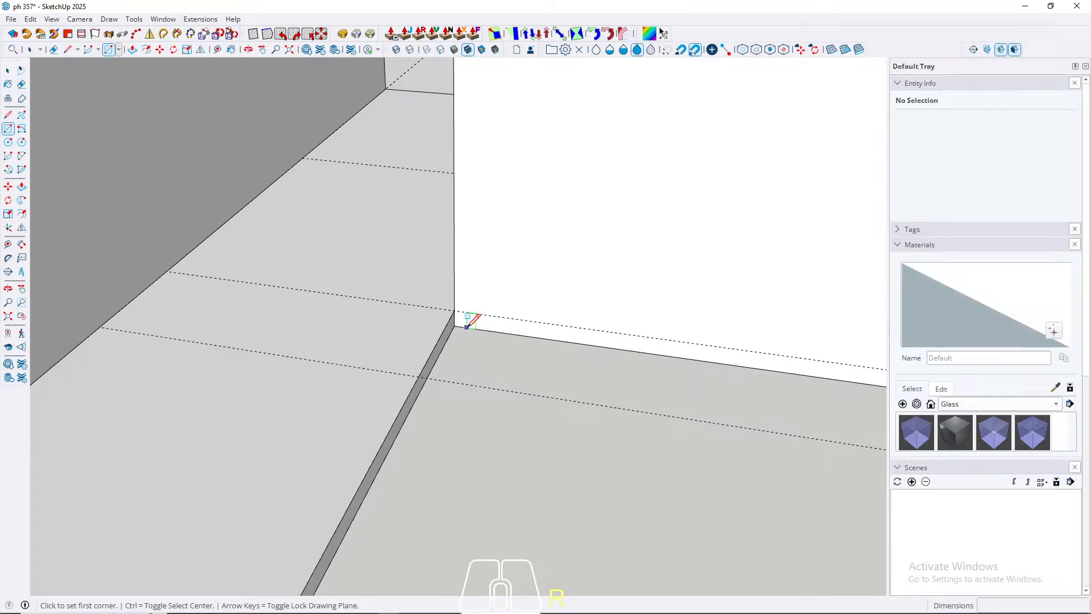
scroll(446, 312, "down", 3)
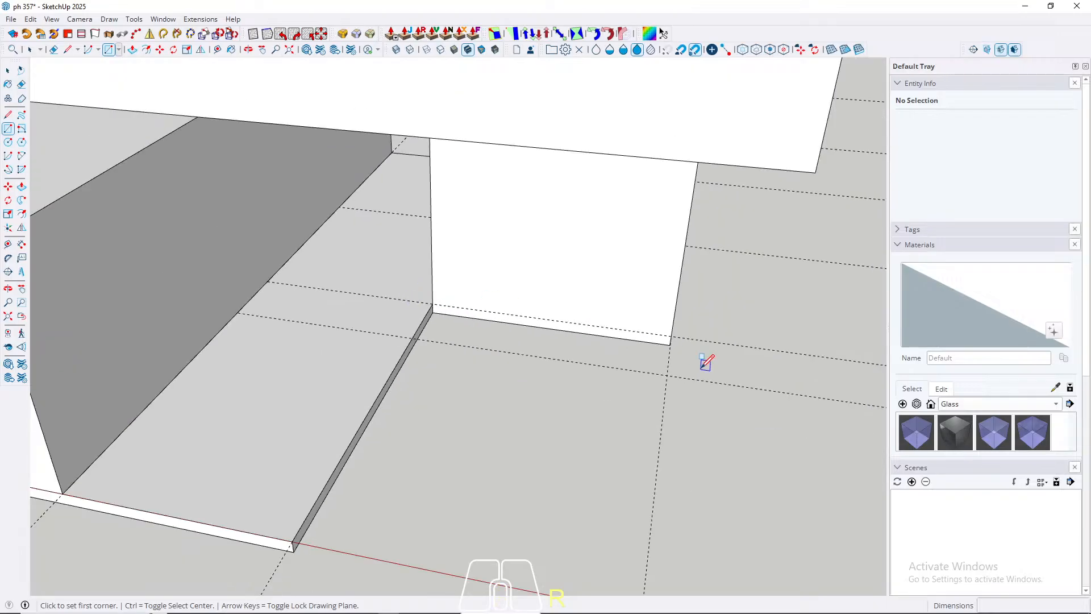
left_click(671, 344)
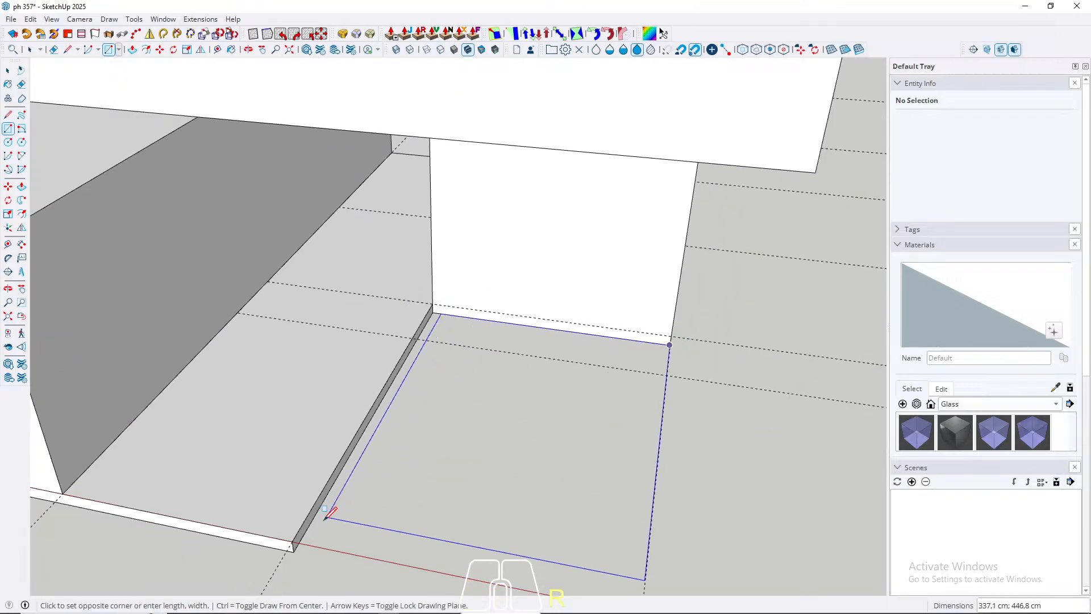
left_click(294, 550)
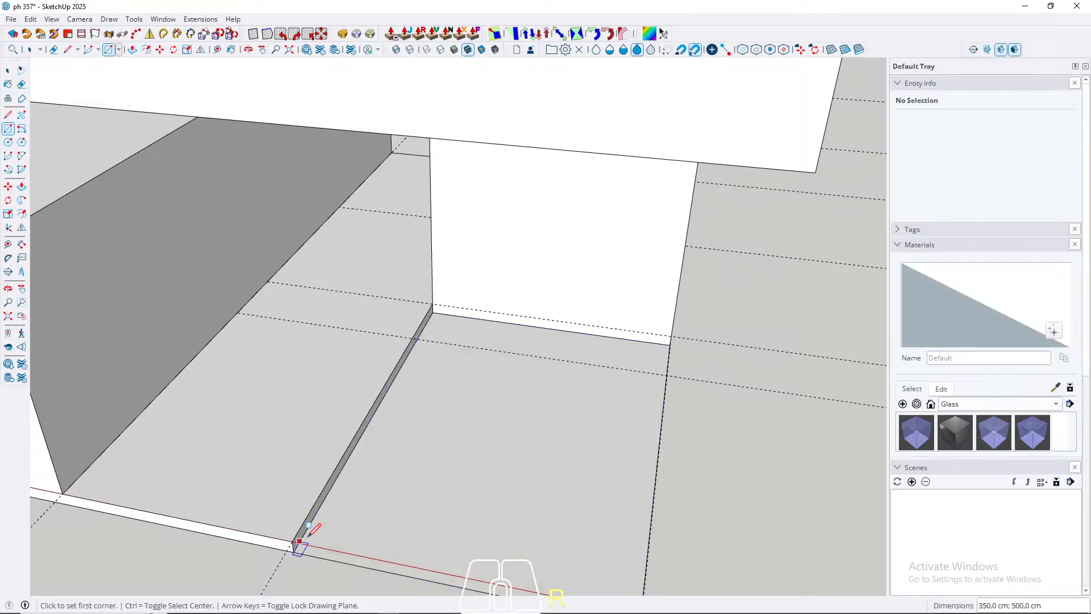
key("space")
Step: Push/pull the new rectangle 150 cm downward to form a sunken box
scroll(544, 356, "down", 5)
middle_click_drag(544, 356, 475, 375)
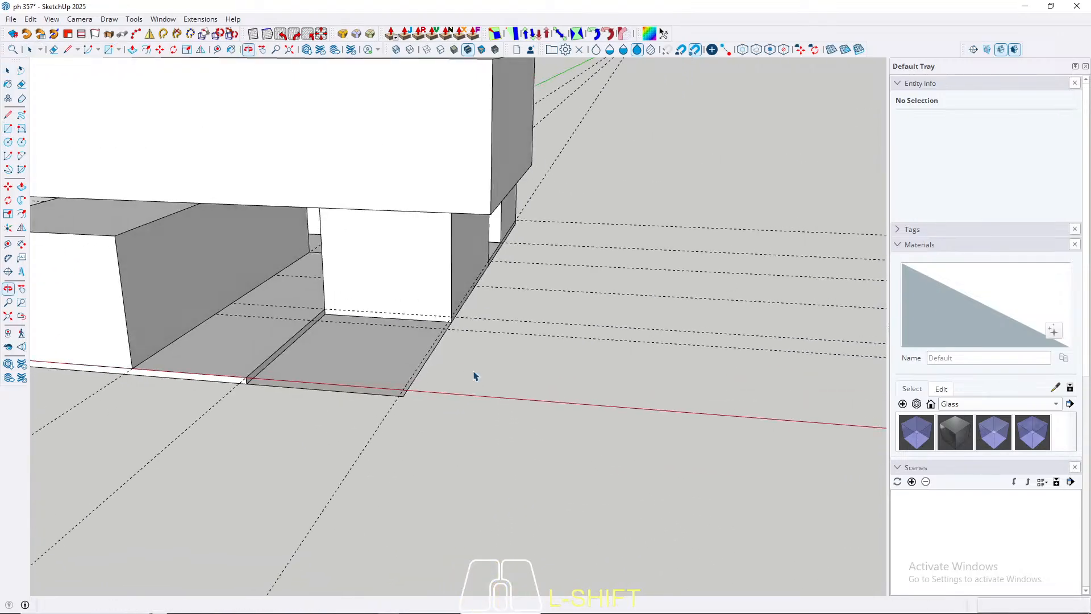
left_click(378, 356)
key("p")
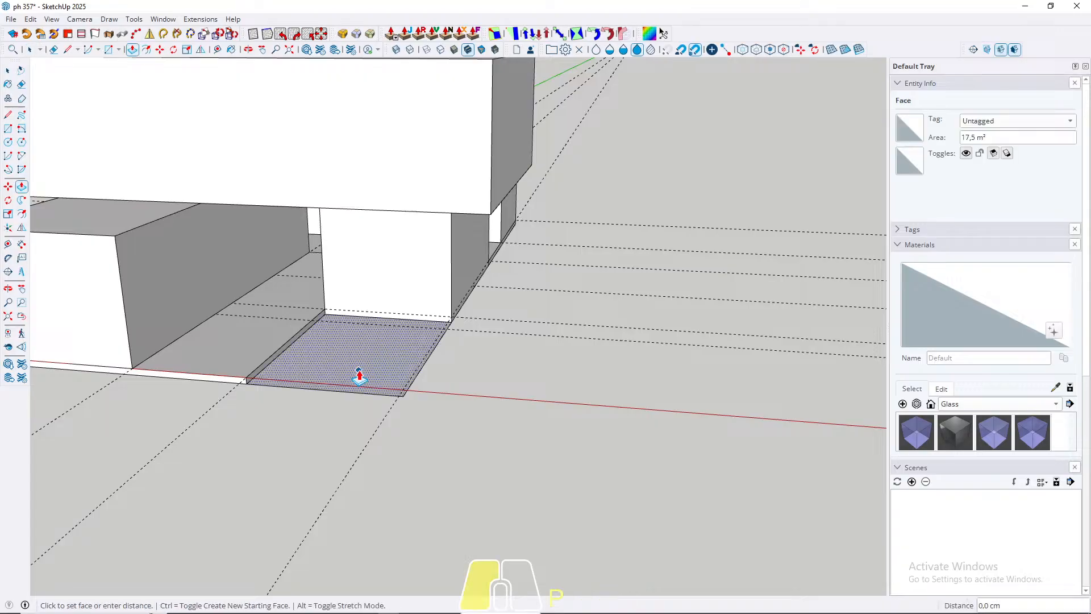
left_click(359, 370)
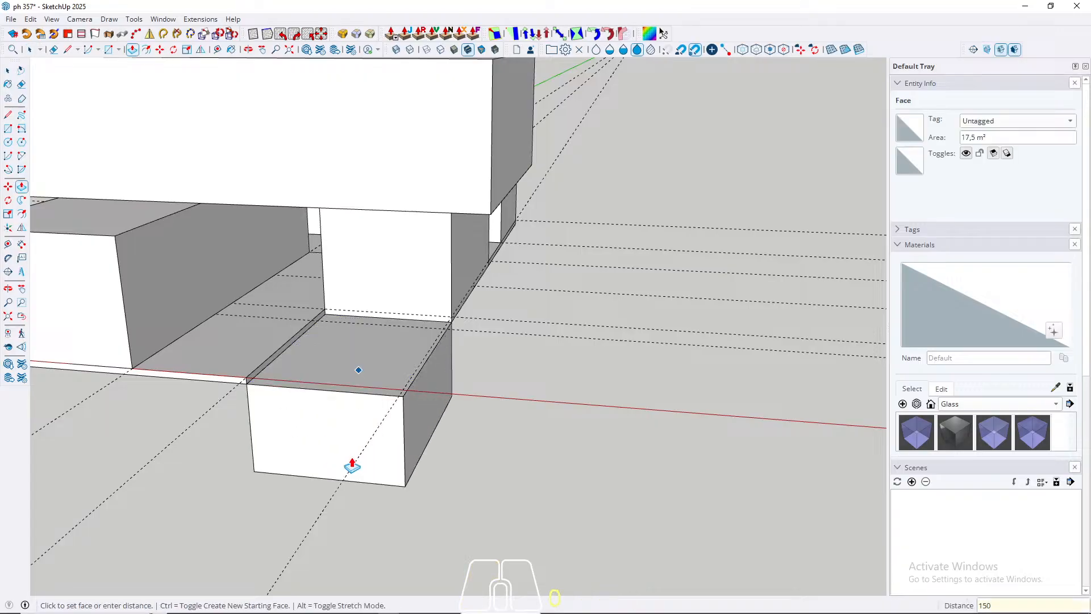
key("Return")
Step: Push/pull the sunken box's front end face 500 cm outward, away from the building
middle_click_drag(401, 419, 541, 421)
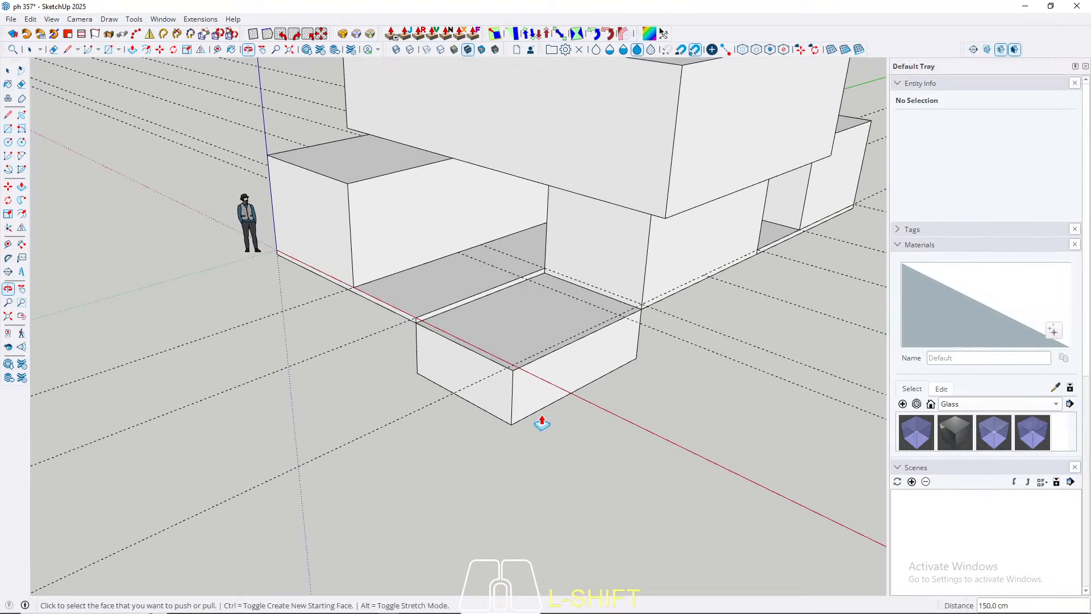
left_click(457, 383)
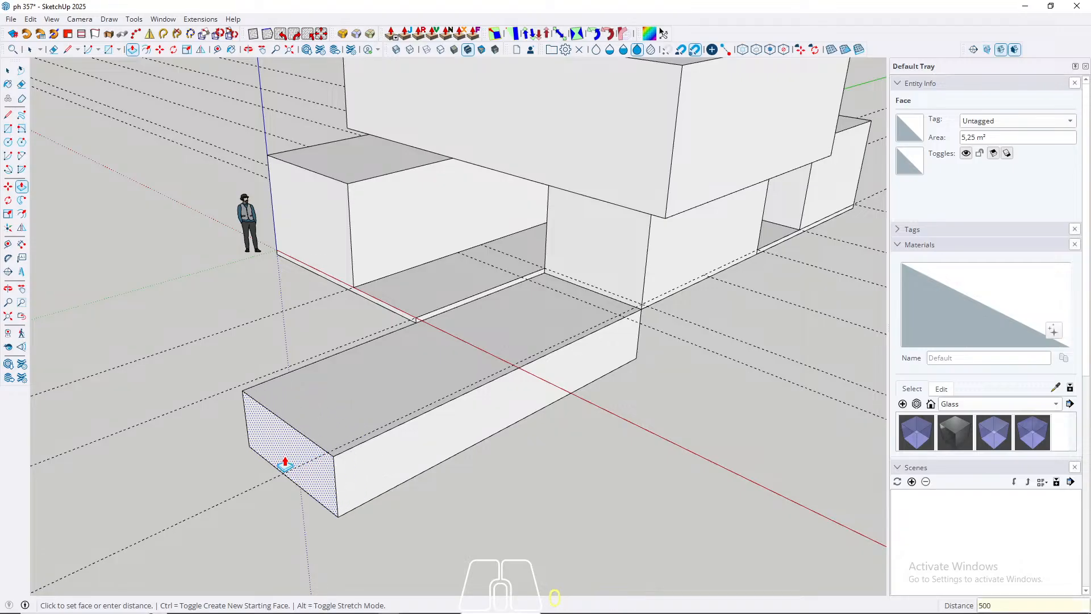
key("Return")
Step: Select the entire sunken box and make it a group
key("space")
triple_click(341, 406)
right_click(344, 405)
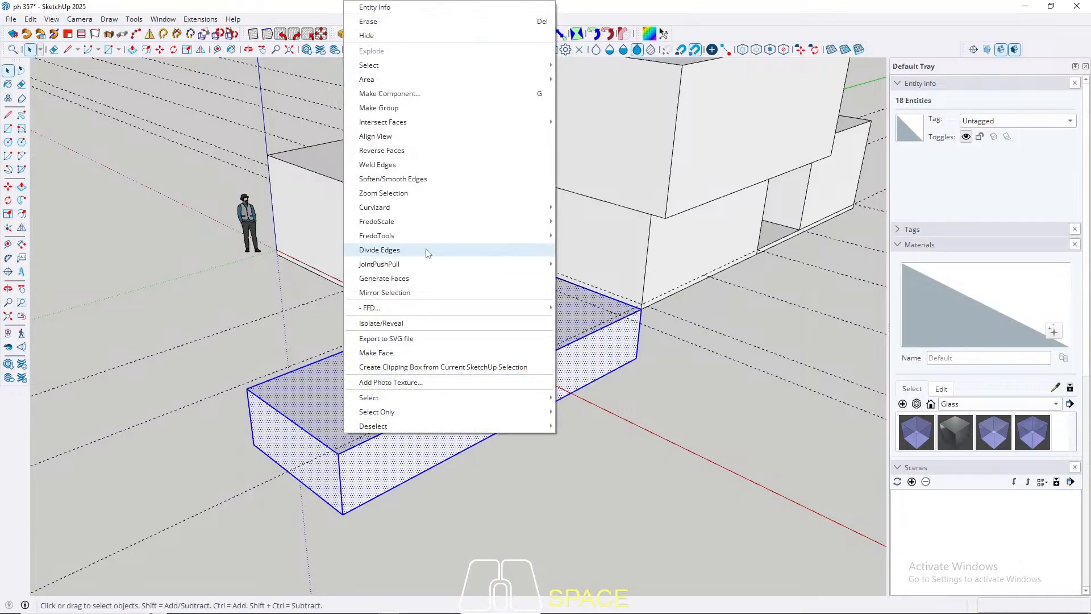
left_click(378, 108)
Step: Measure the top edge of the sunken box's front end from corner to corner with the Line tool
middle_click_drag(370, 287, 445, 292)
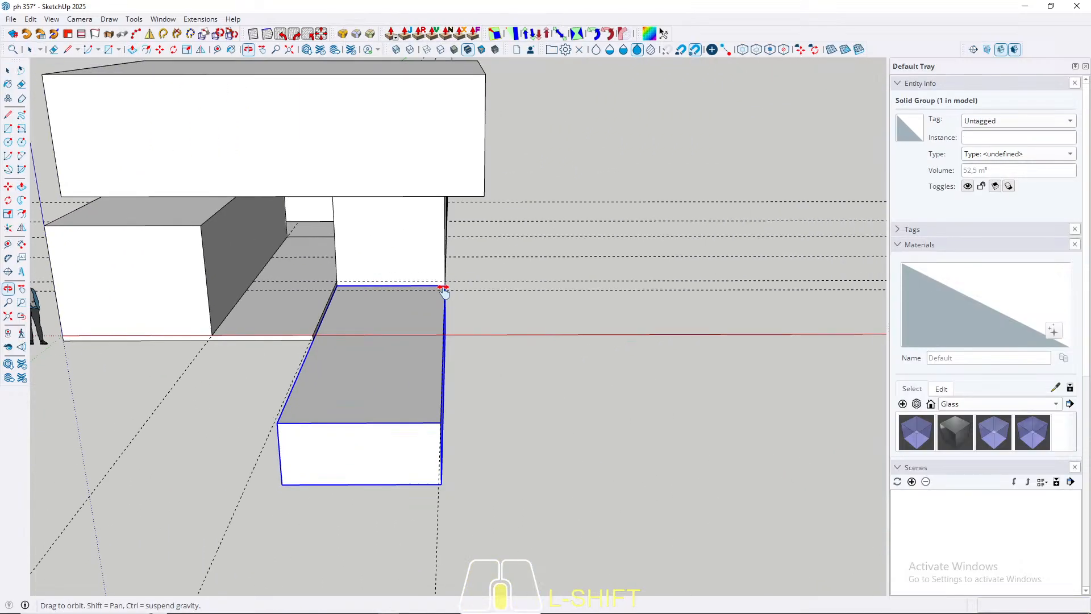
scroll(460, 378, "up", 1)
key("l")
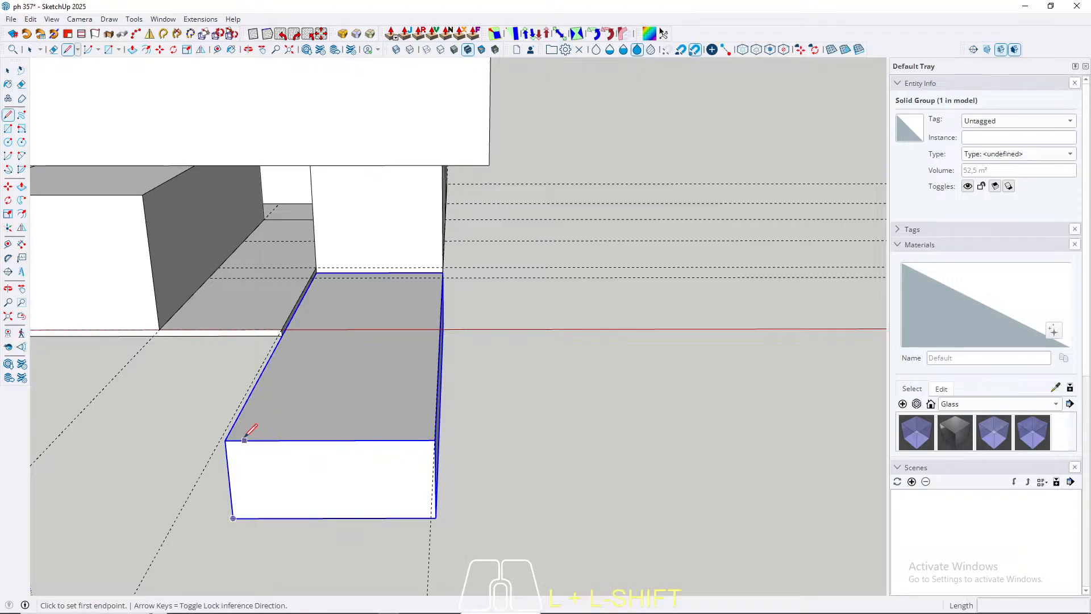
left_click(227, 441)
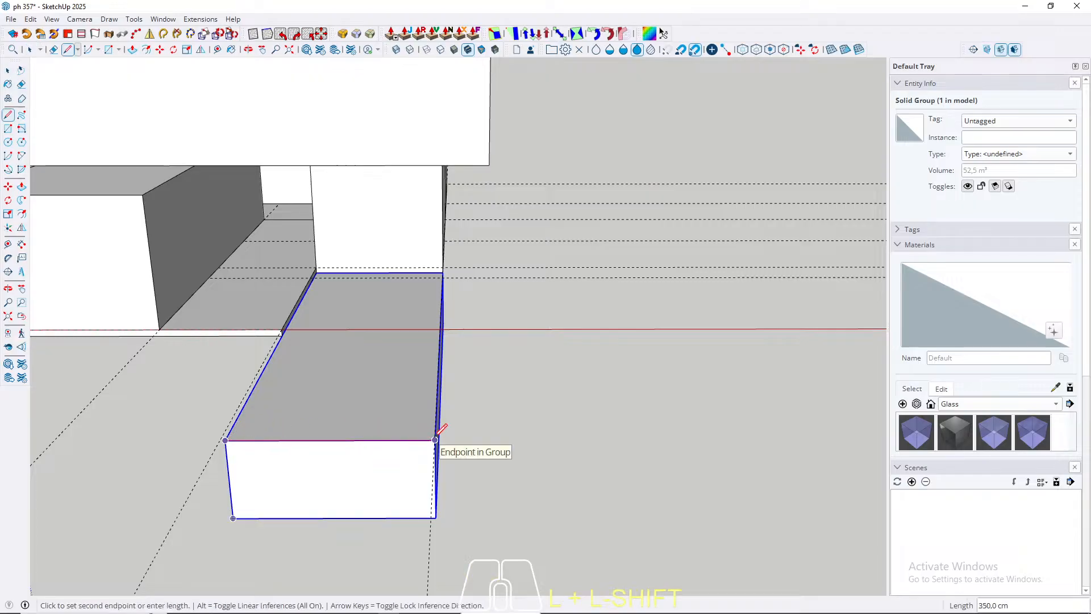
key("space")
Step: Inside the sunken box's group, push/pull the long outer side face 400 cm outward to widen the box
middle_click_drag(451, 444, 261, 430)
double_click(253, 424)
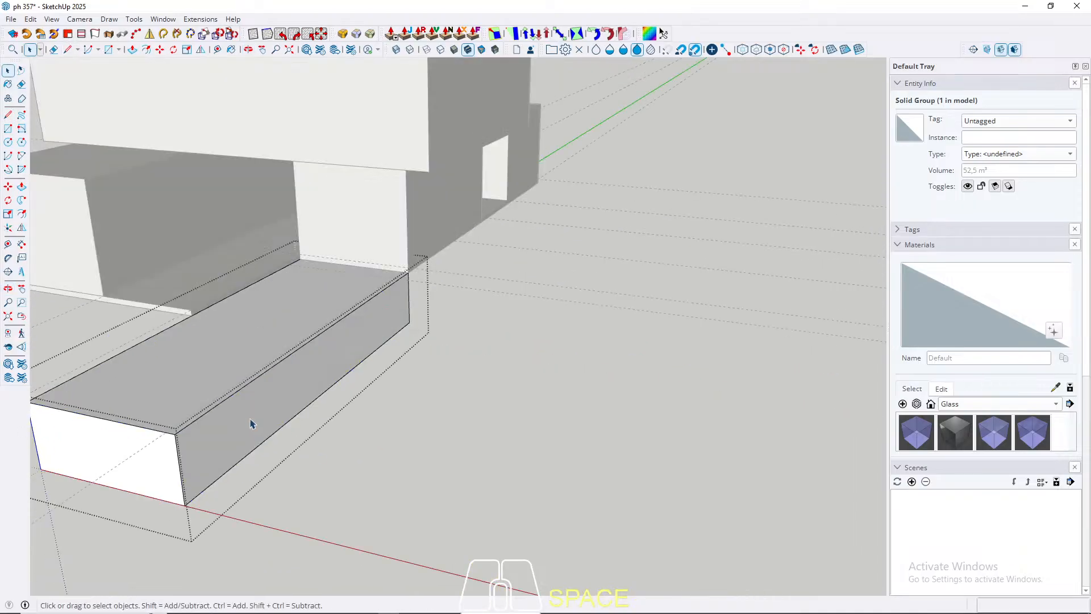
key("p")
left_click(253, 420)
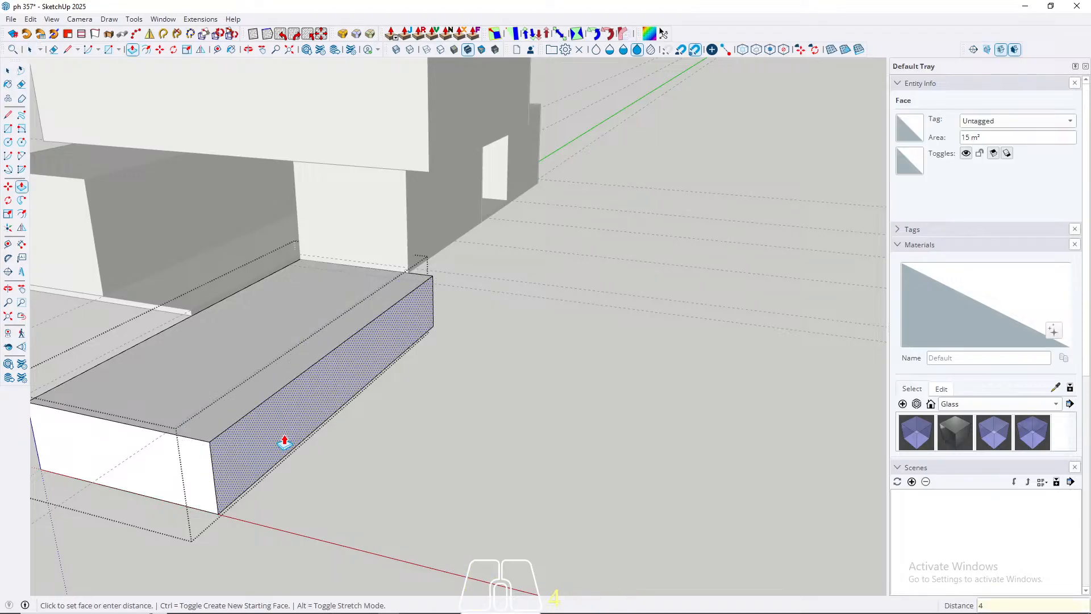
type("400")
key("Return")
key("space")
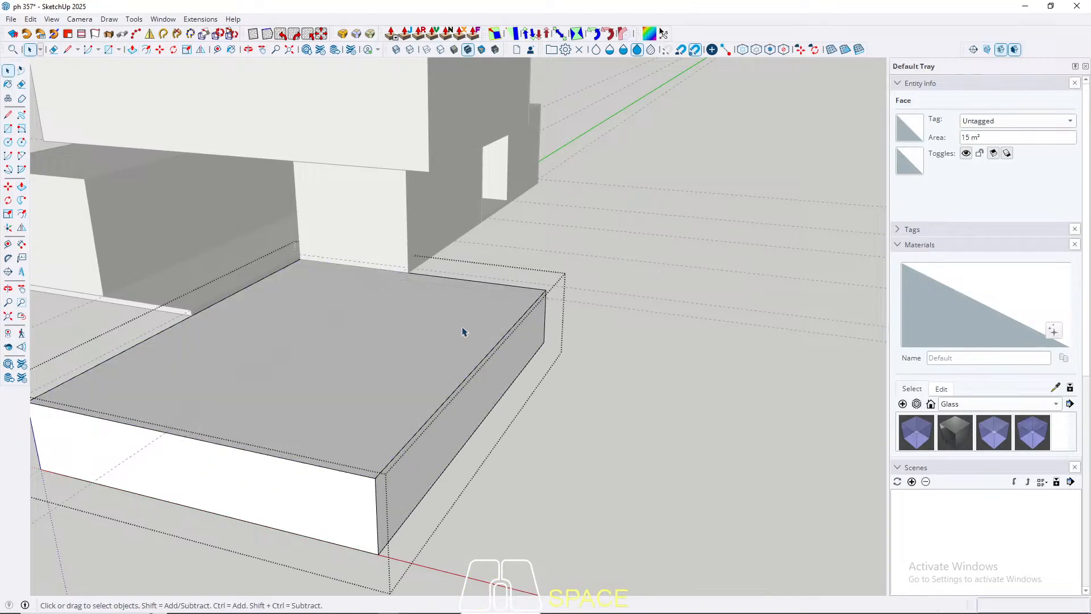
key("Escape")
middle_click_drag(462, 334, 127, 415)
scroll(566, 236, "up", 3)
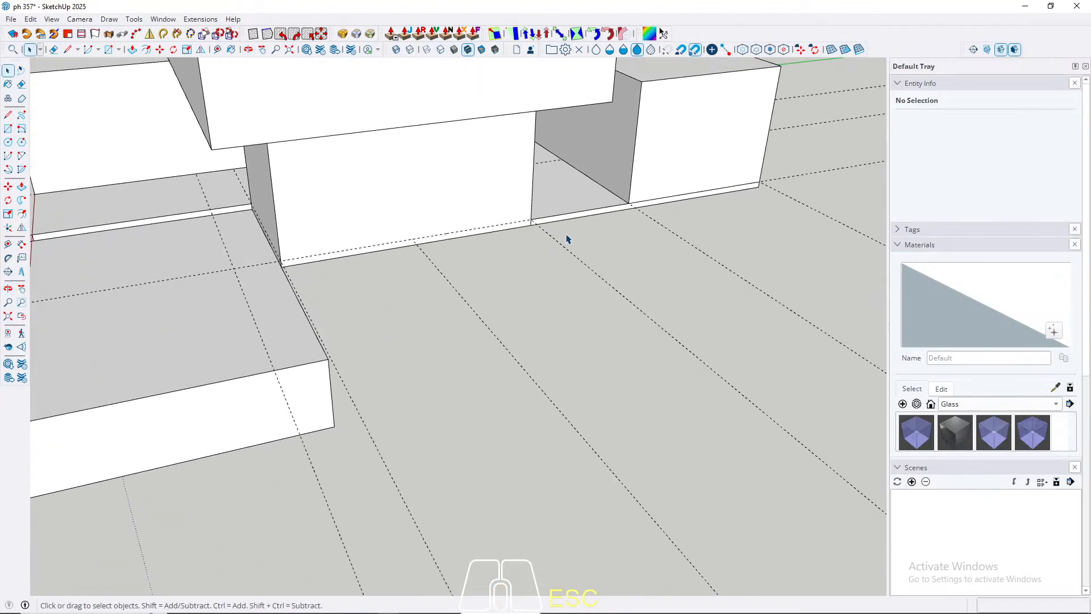
Step: Inside the sunken box's group, push/pull the long outer side face back to the corner of the adjoining building block
middle_click_drag(512, 279, 331, 324)
middle_click_drag(227, 299, 459, 371)
double_click(346, 424)
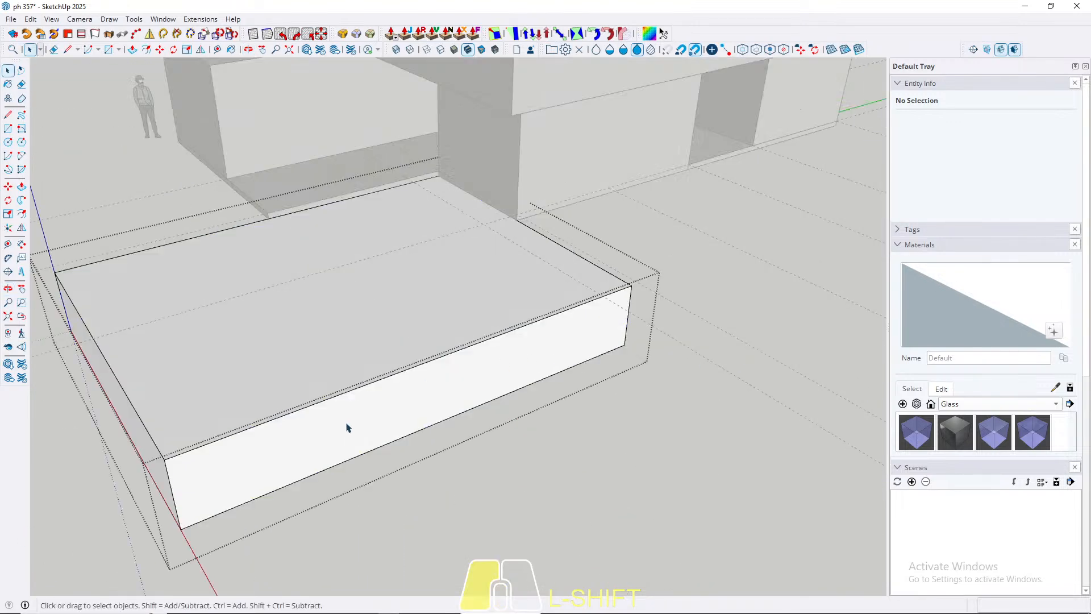
key("p")
left_click(405, 409)
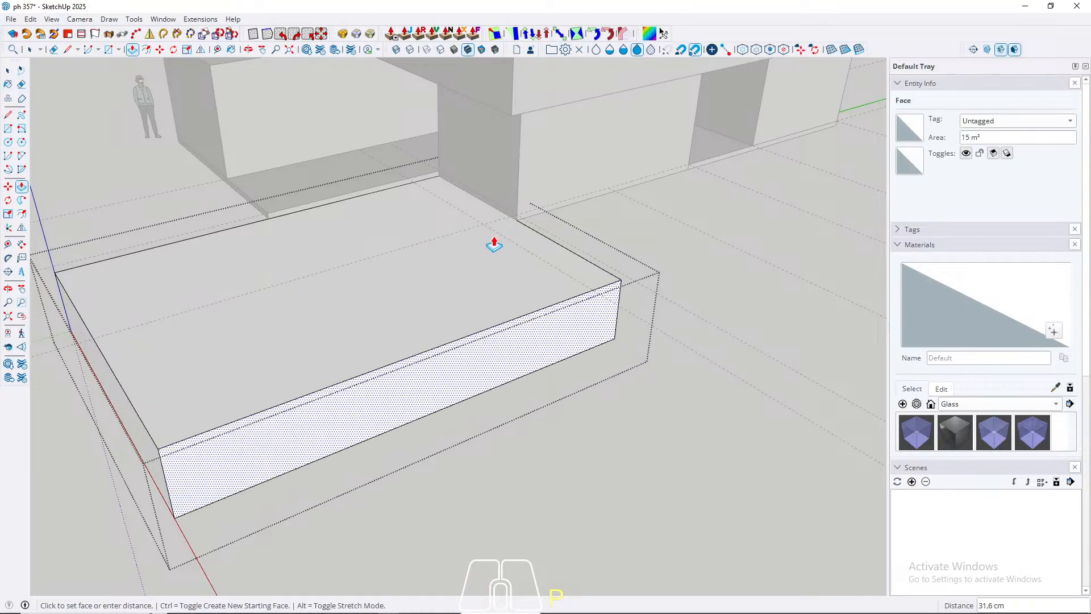
left_click(513, 226)
key("space")
left_click(485, 296)
middle_click_drag(486, 296, 657, 368)
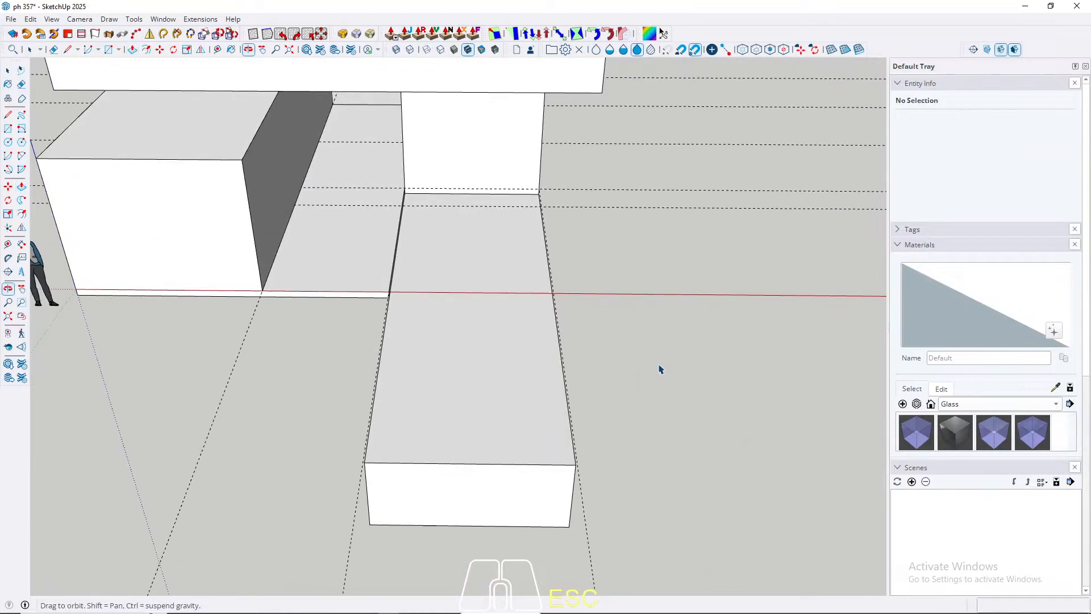
Step: Copy the sunken box sideways from corner to corner so the copy sits flush against its outer long side
left_click(434, 458)
key("m")
scroll(364, 473, "up", 2)
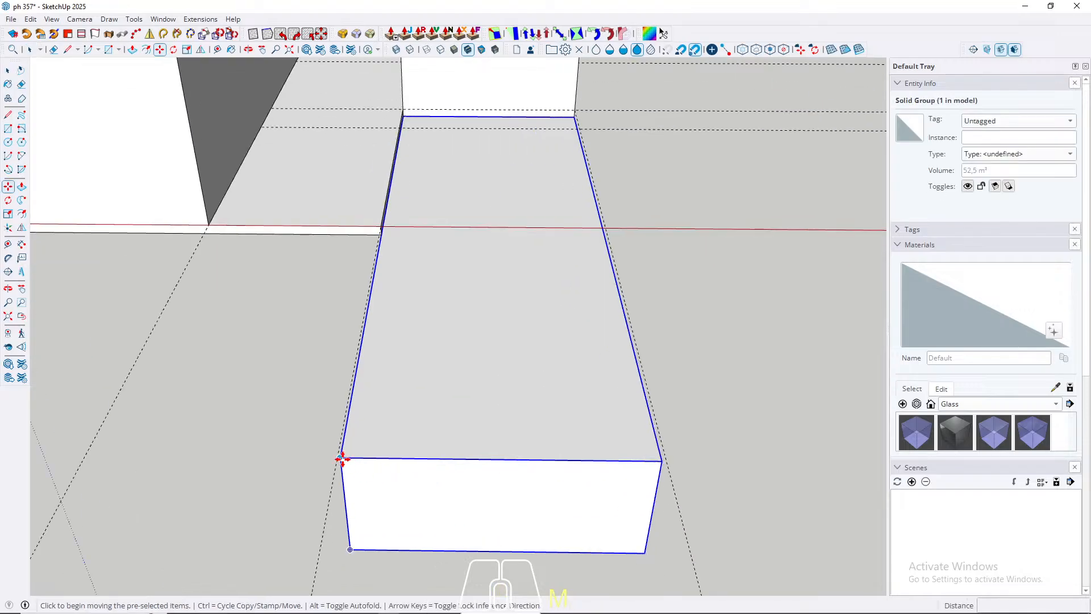
left_click(341, 459)
key("ctrl")
left_click(658, 455)
key("space")
scroll(99, 457, "down", 2)
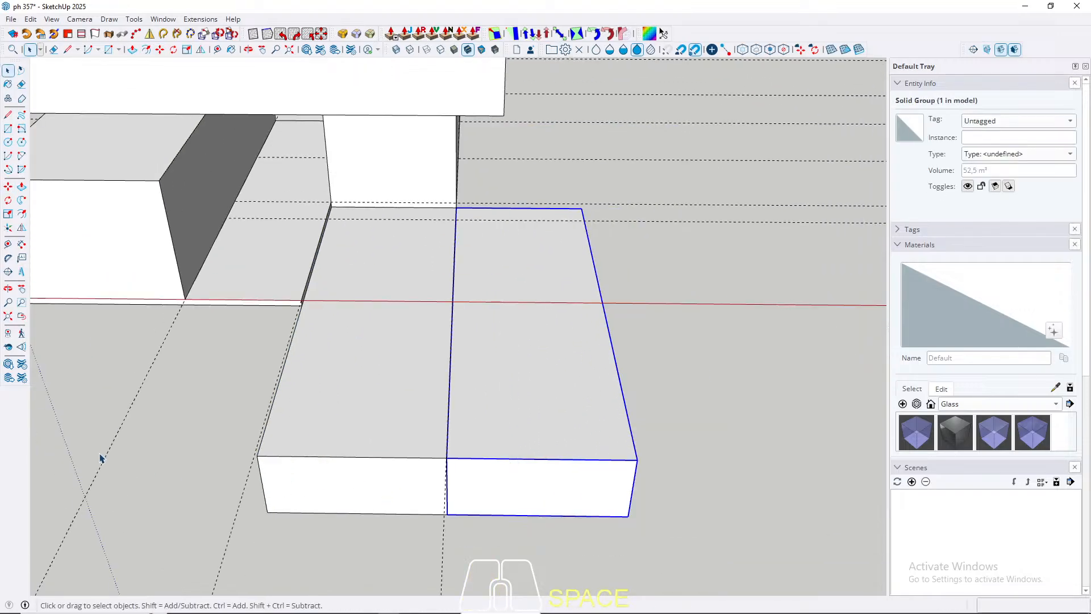
Step: Inside the copied sunken box's group, push/pull the rear end face 600 cm to the corner of the rear floor slab
scroll(99, 457, "down", 2)
middle_click_drag(273, 449, 346, 392)
scroll(324, 325, "up", 3)
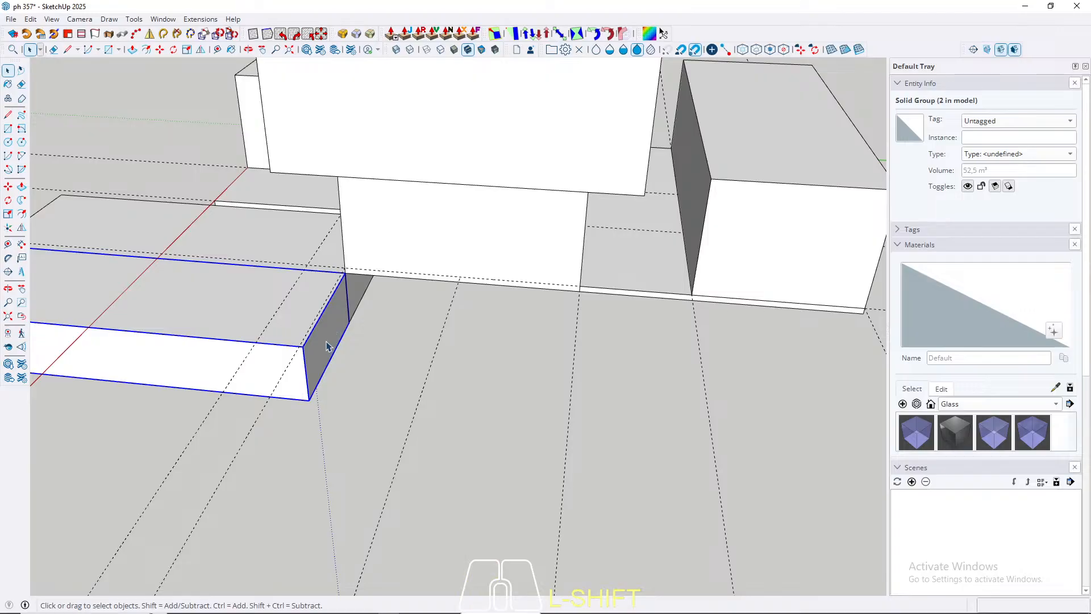
double_click(326, 346)
key("p")
left_click(325, 345)
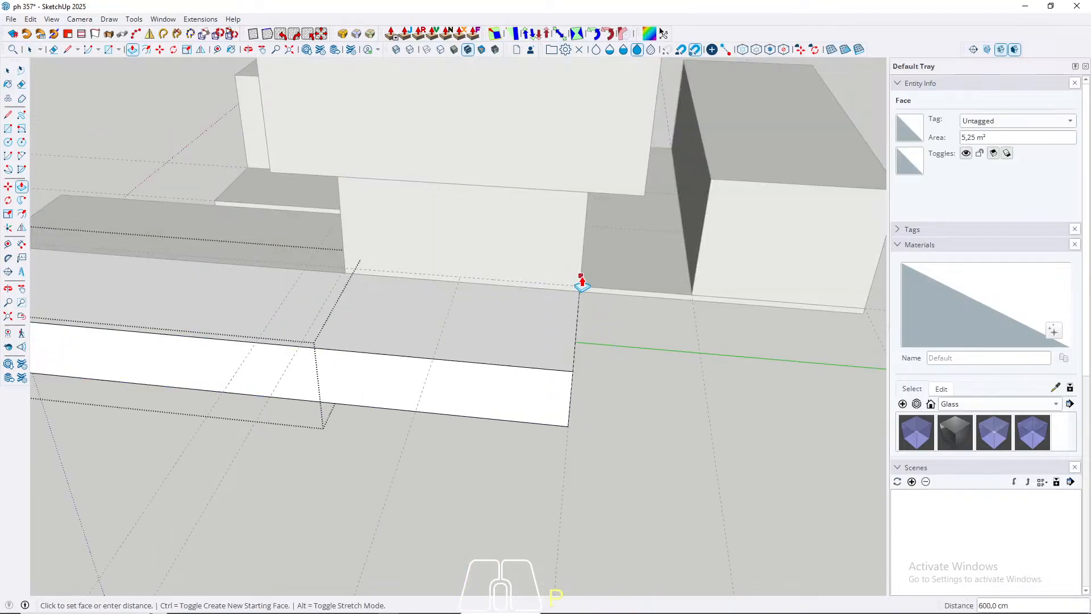
left_click(582, 282)
key("Escape")
Step: Inside the rear floor slab's group, push/pull the thin side face 350 cm outward to the copied sunken box's outer corner
scroll(591, 291, "up", 4)
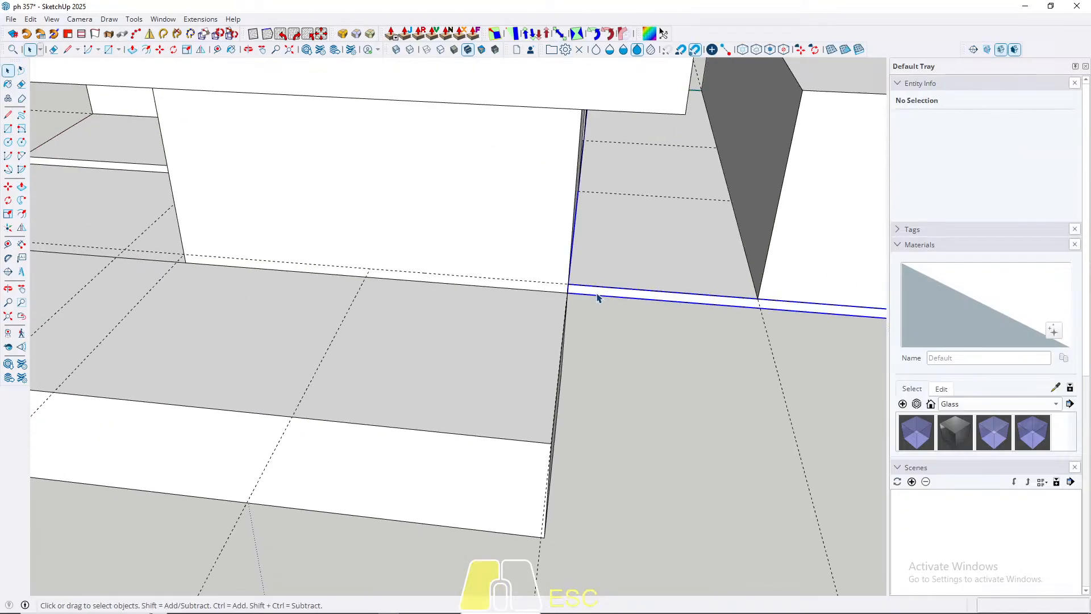
triple_click(598, 293)
key("p")
key("o")
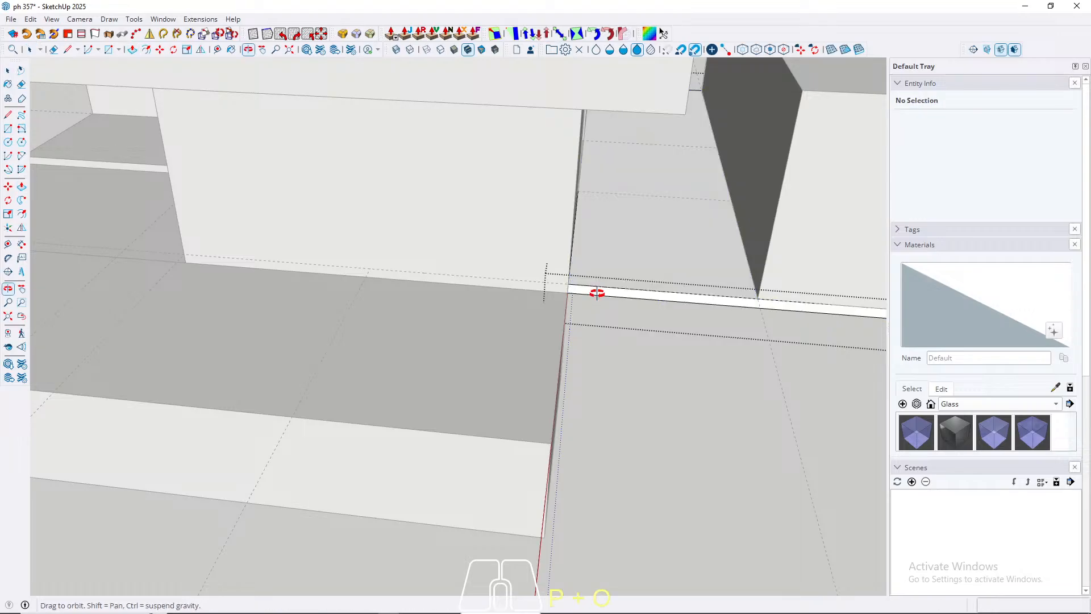
key("p")
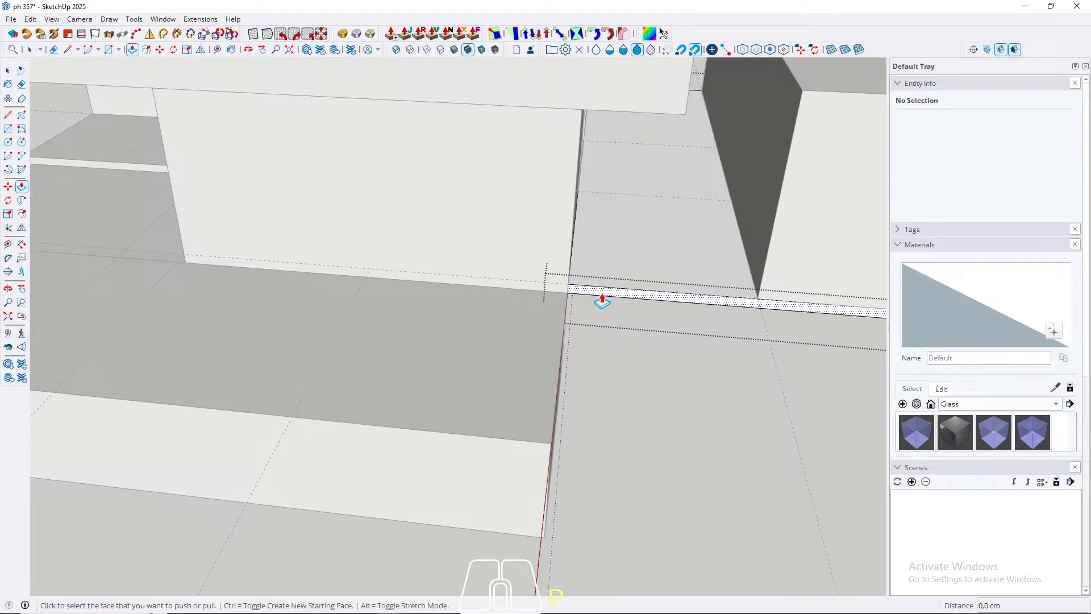
left_click(600, 295)
left_click(535, 441)
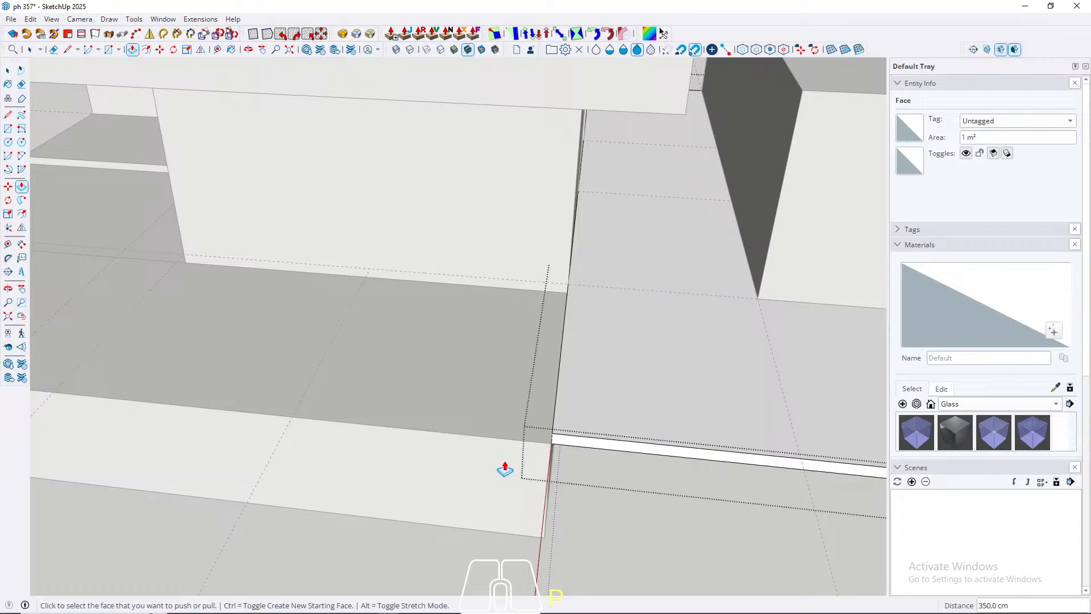
key("space")
middle_click_drag(505, 467, 634, 413)
key("Escape")
Step: Push/pull the rear detached block's outer side face outward until it reaches the edge of the widened floor slab
scroll(349, 448, "down", 3)
middle_click_drag(347, 448, 519, 262)
key("p")
left_click(532, 253)
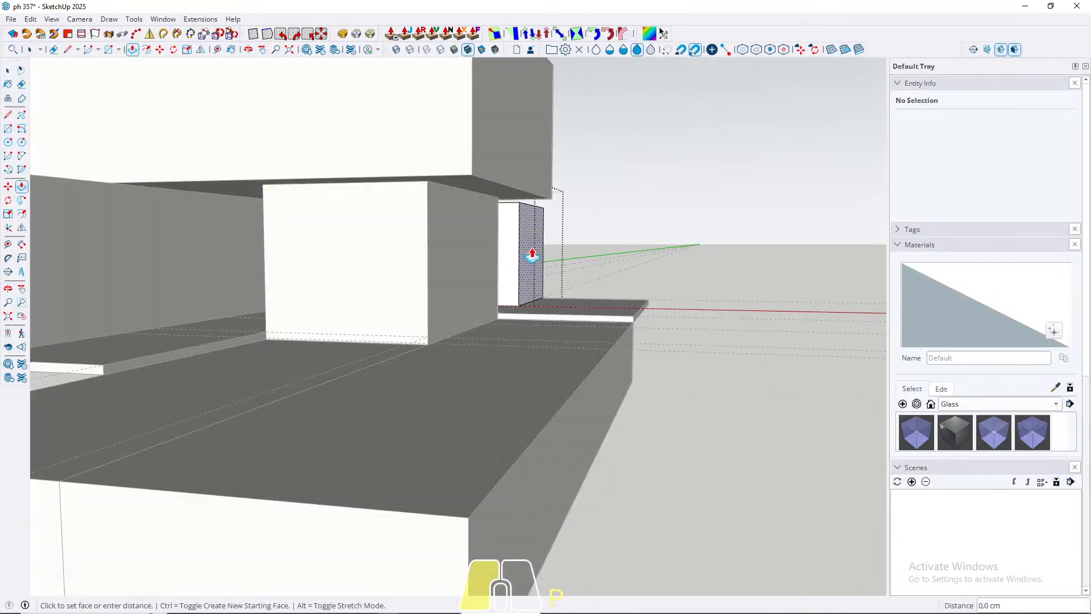
left_click(646, 306)
key("space")
Step: Examine the extended blocks, floor slabs and sunken boxes from the front of the building
scroll(554, 409, "down", 3)
middle_click_drag(553, 409, 505, 391)
key("Escape")
scroll(610, 428, "down", 3)
scroll(435, 353, "up", 4)
scroll(430, 364, "up", 3)
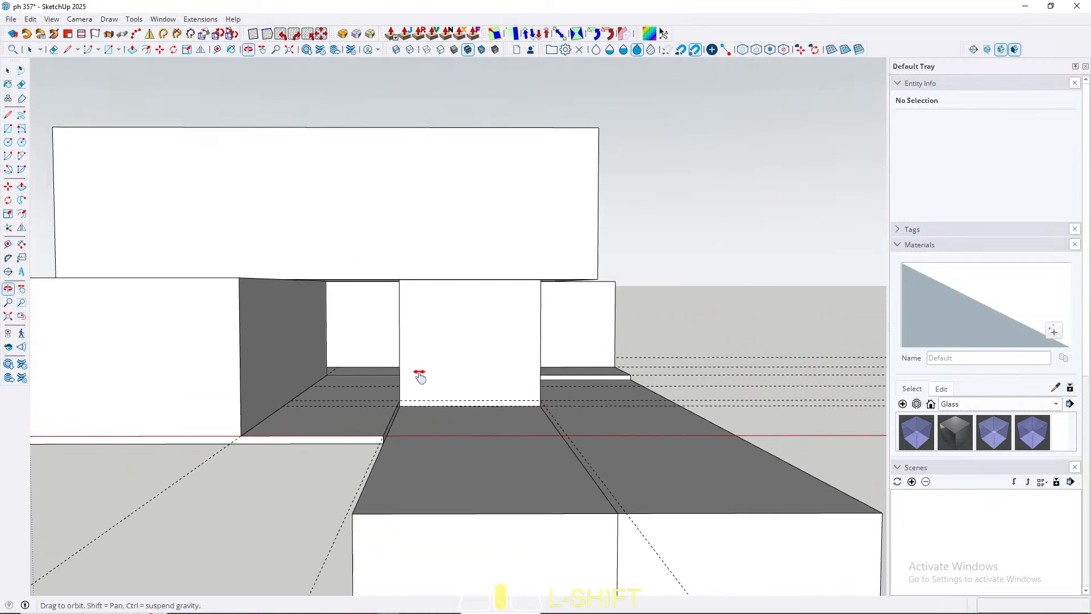
middle_click_drag(422, 378, 418, 378)
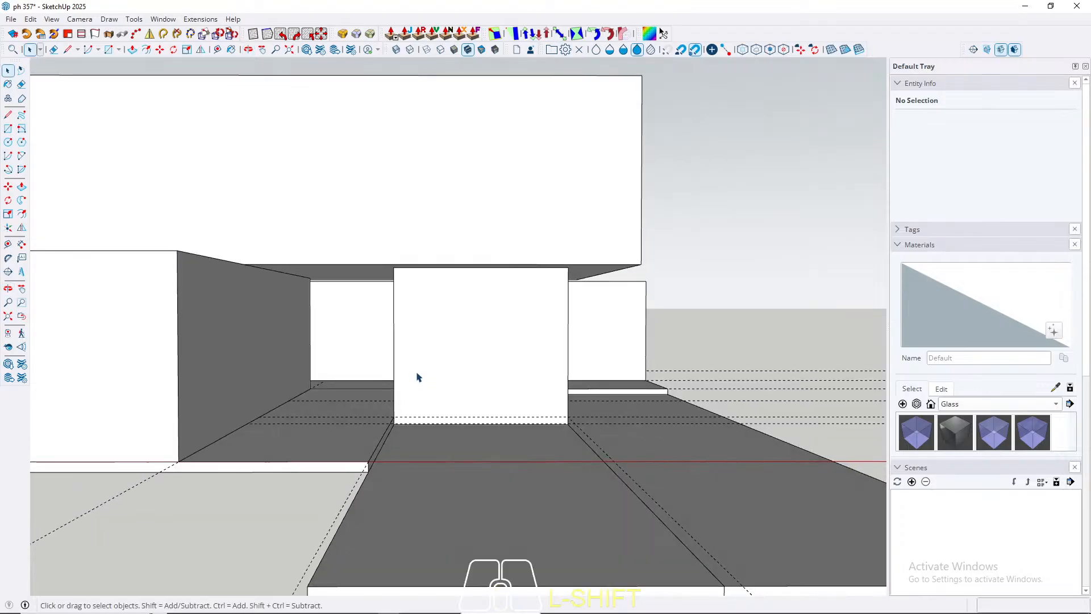
scroll(420, 381, "down", 3)
middle_click_drag(451, 478, 480, 543)
Step: Inside the front floor slab's group, push/pull the thin front face 500 cm outward to the sunken box's front end
scroll(365, 438, "up", 3)
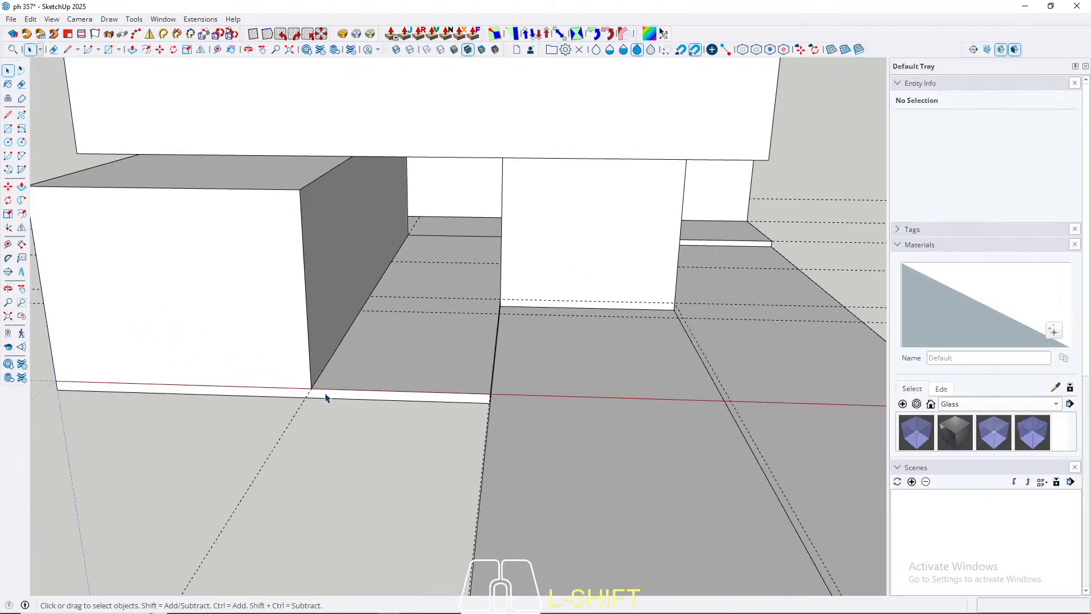
triple_click(331, 395)
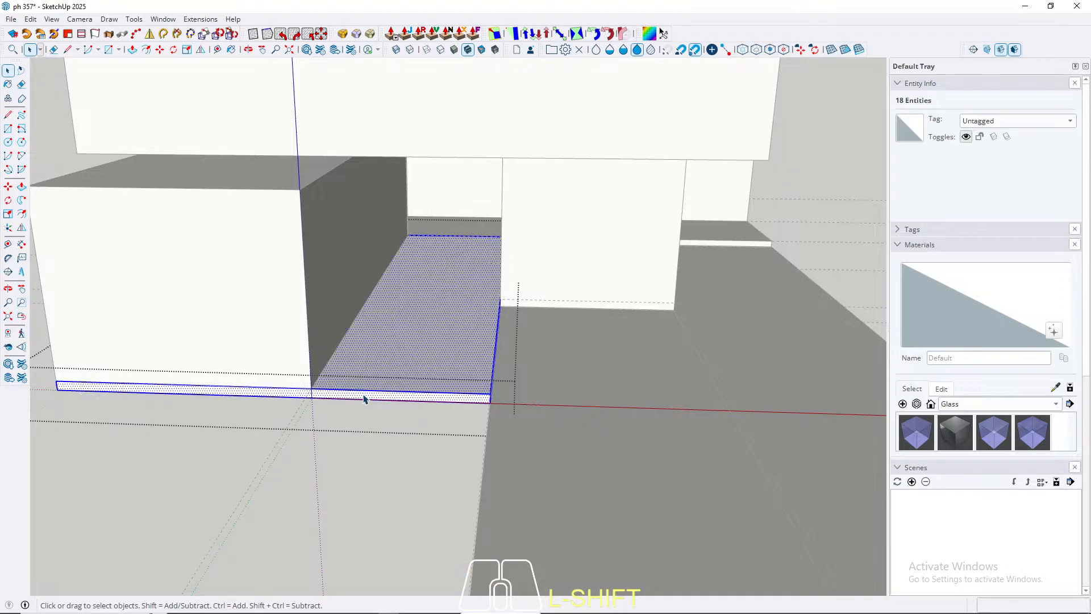
key("p")
scroll(446, 360, "down", 3)
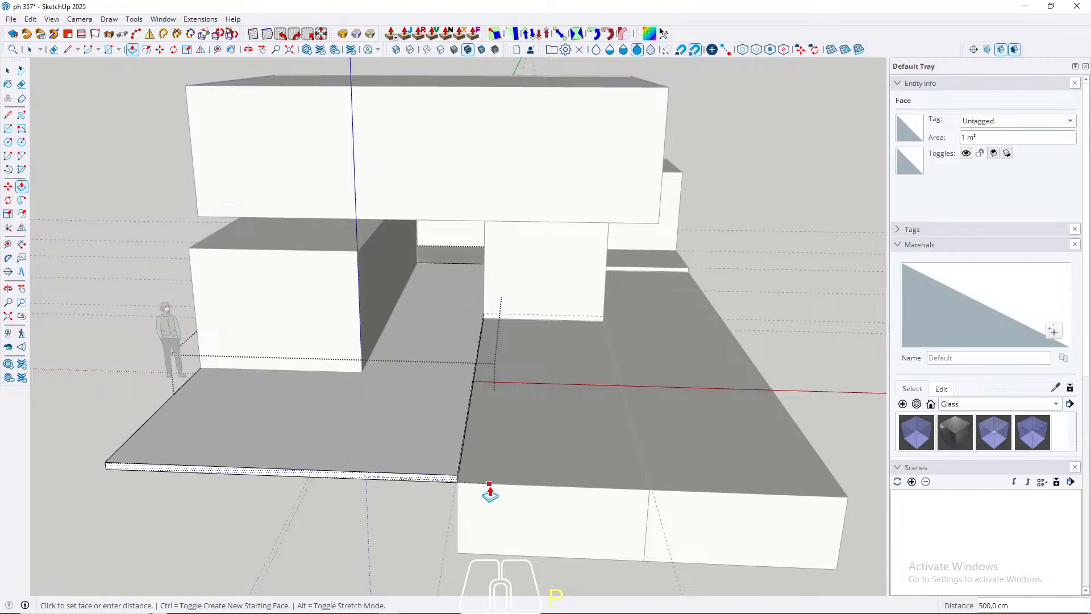
key("space")
Step: Push/pull the front lower block's end face outward until it lines up with the extended floor slab's front edge
triple_click(324, 316)
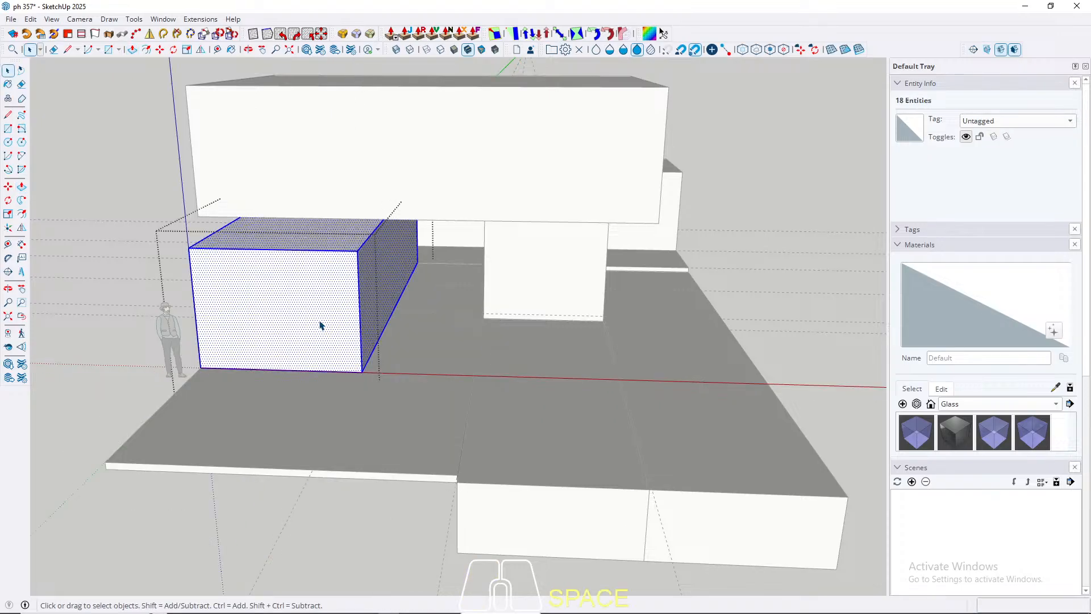
key("p")
left_click_drag(312, 329, 353, 478)
key("space")
key("Escape")
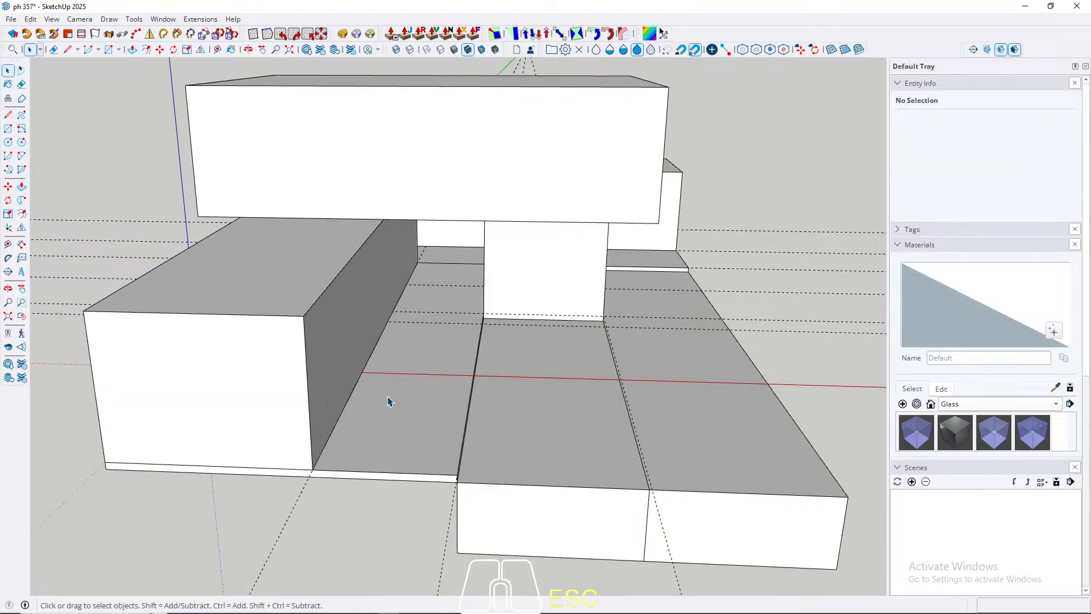
Step: Examine the overall massing from above and at the junction between the front slab and the sunken boxes
scroll(388, 401, "down", 2)
scroll(459, 413, "up", 2)
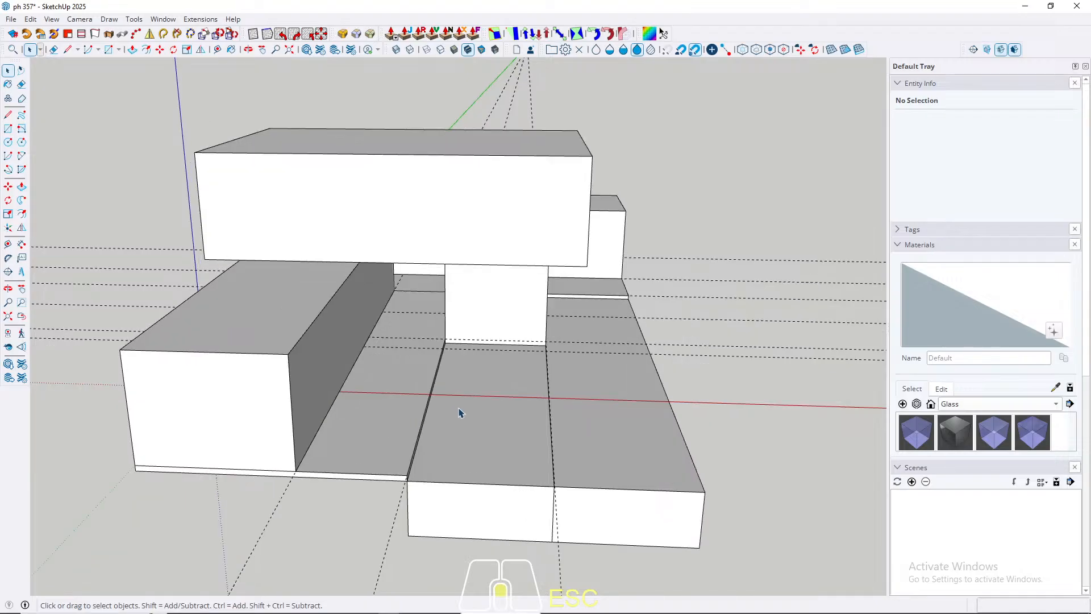
middle_click_drag(458, 408, 424, 511)
scroll(466, 376, "up", 4)
scroll(448, 414, "up", 1)
scroll(443, 434, "down", 2)
scroll(431, 427, "up", 2)
middle_click_drag(427, 433, 432, 494, "shift")
scroll(458, 345, "down", 6)
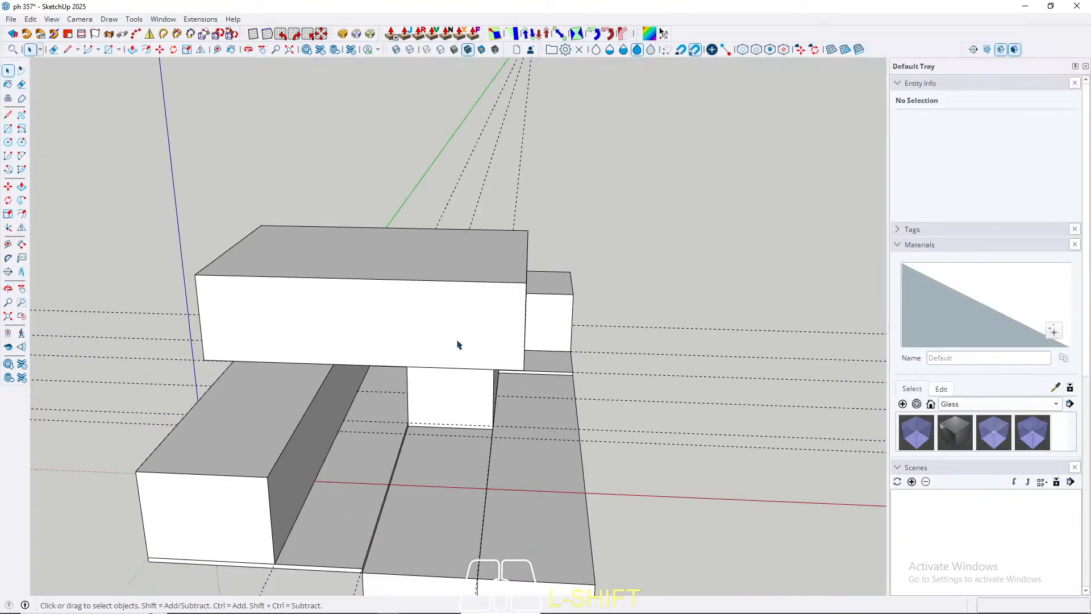
mouse_move(420, 452)
middle_mouse_down()
mouse_move(417, 468)
mouse_move(436, 460)
mouse_move(432, 449)
middle_mouse_up()
scroll(429, 433, "up", 2)
scroll(427, 431, "up", 5)
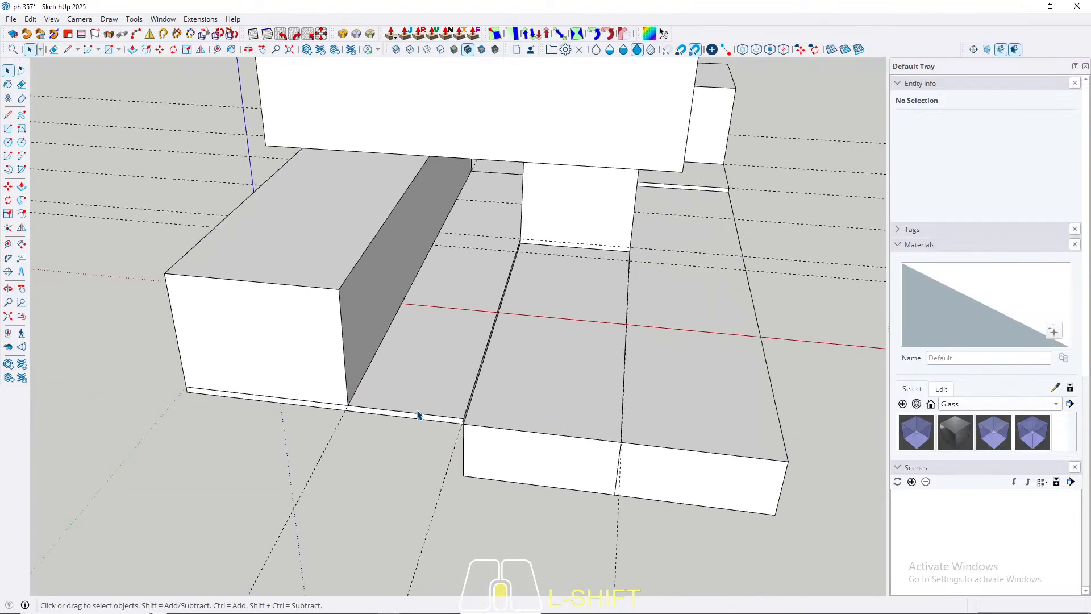
triple_click(421, 423)
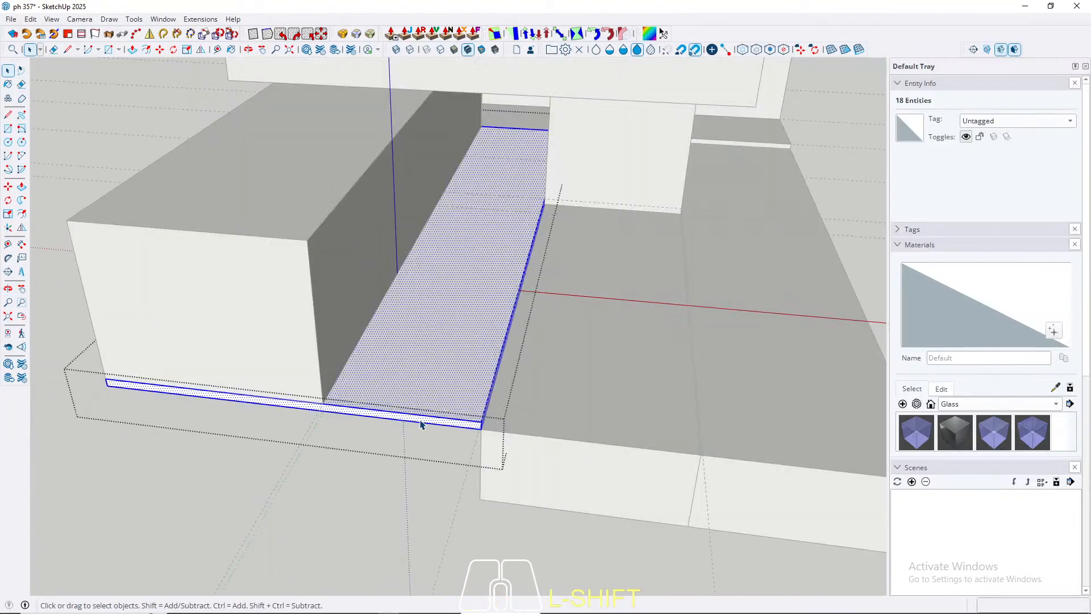
key("p")
left_click(435, 424)
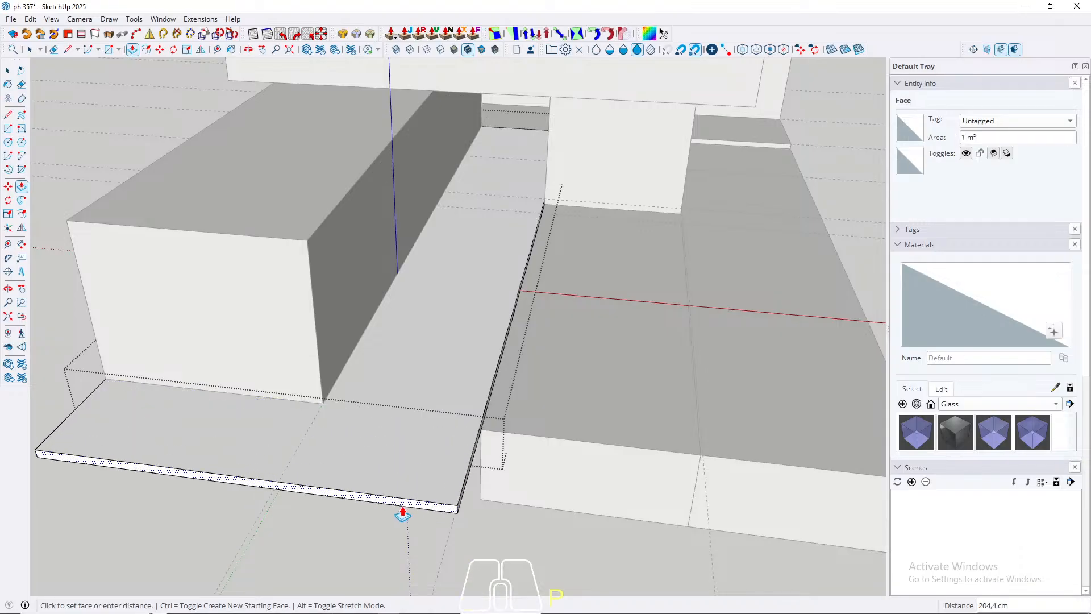
key("Escape")
key("space")
Step: Measure the slab's exposed strip beside the lower block with the Line tool and push/pull the slab's front face 270 cm outward
left_click(364, 332)
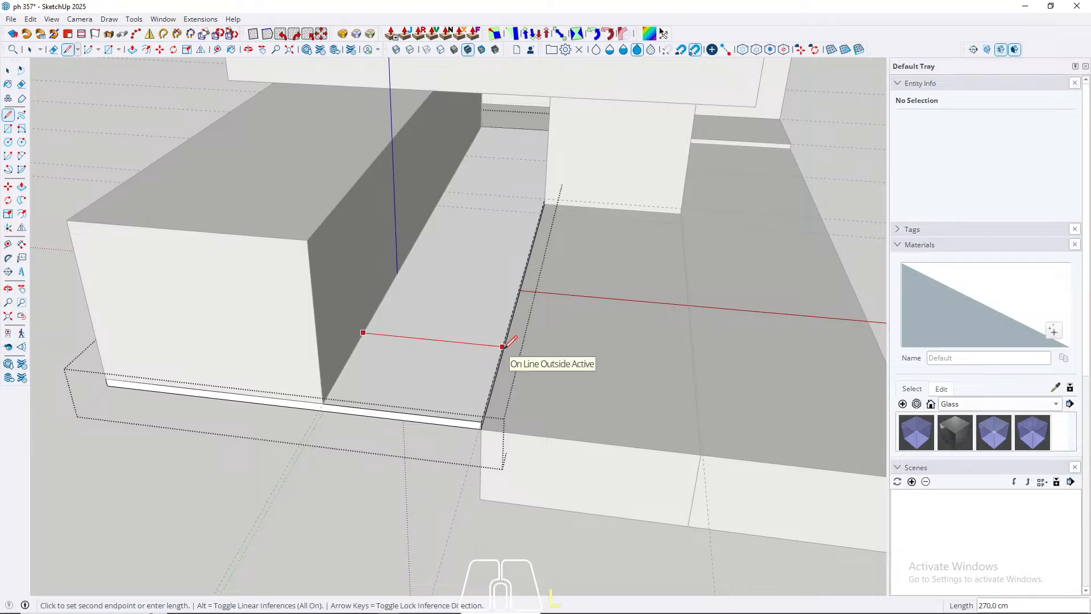
key("space")
key("p")
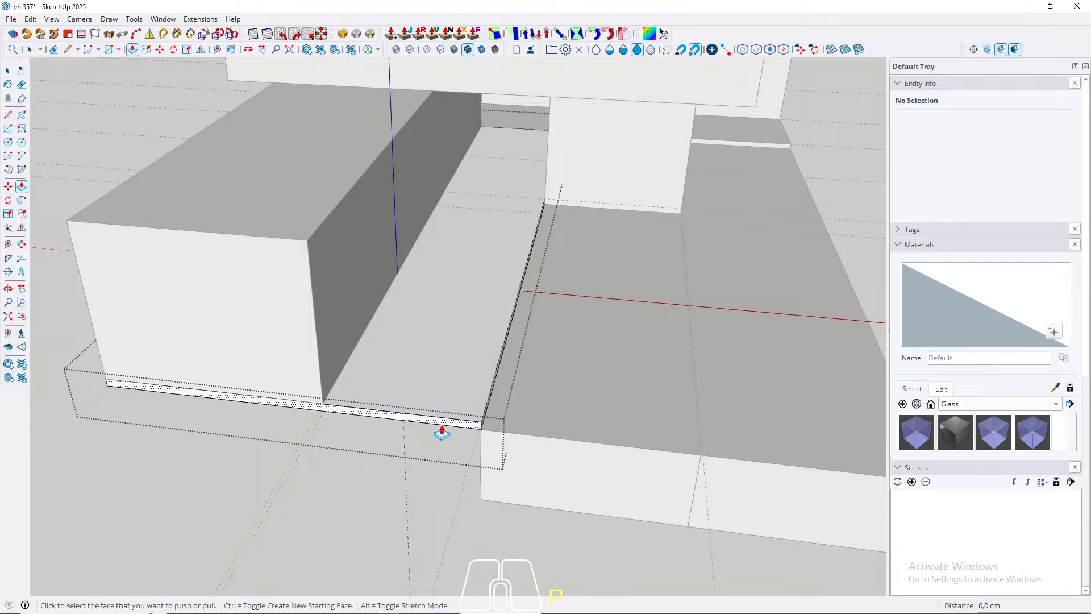
left_click(436, 426)
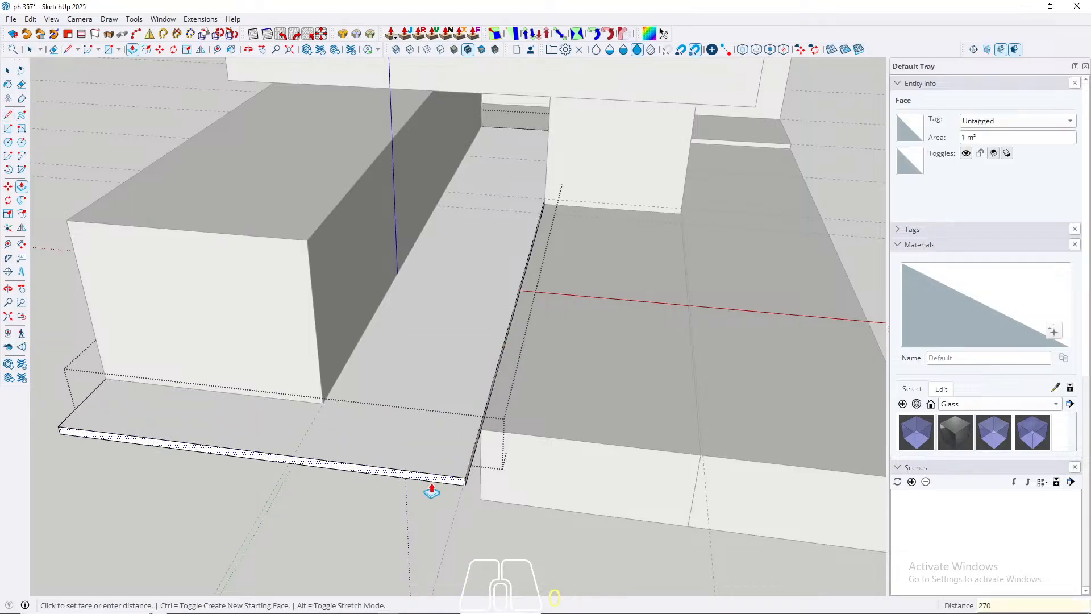
key("Return")
key("space")
Step: Draw a 15 cm vertical line across the slab's thin side face at the sunken box's front corner to split it
scroll(378, 397, "down", 3)
middle_click_drag(546, 463, 287, 412)
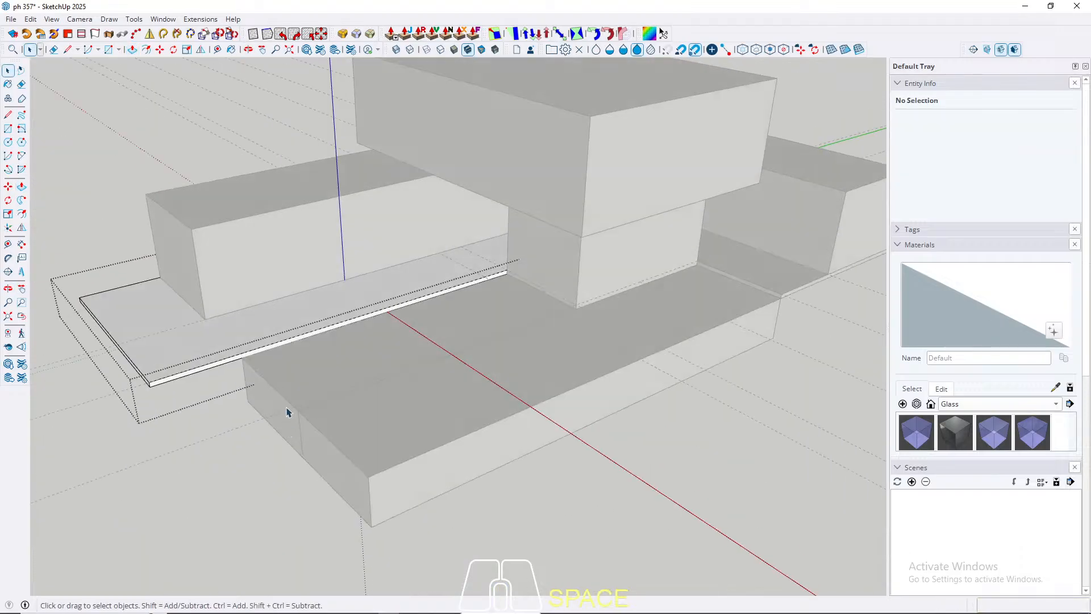
scroll(287, 412, "up", 2)
scroll(235, 357, "up", 2)
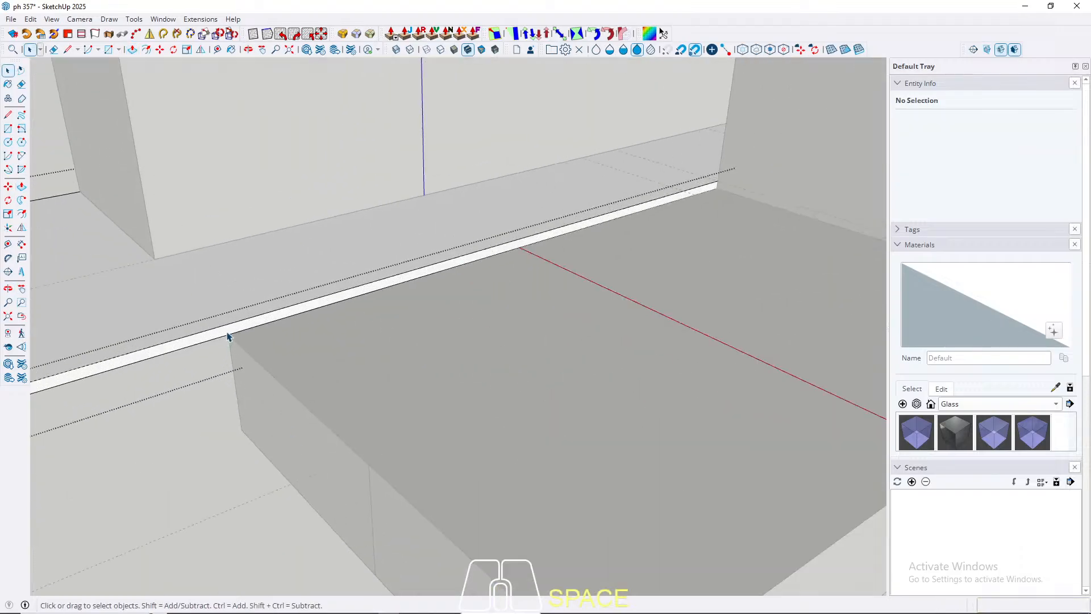
key("l")
left_click(228, 334)
left_click(229, 322)
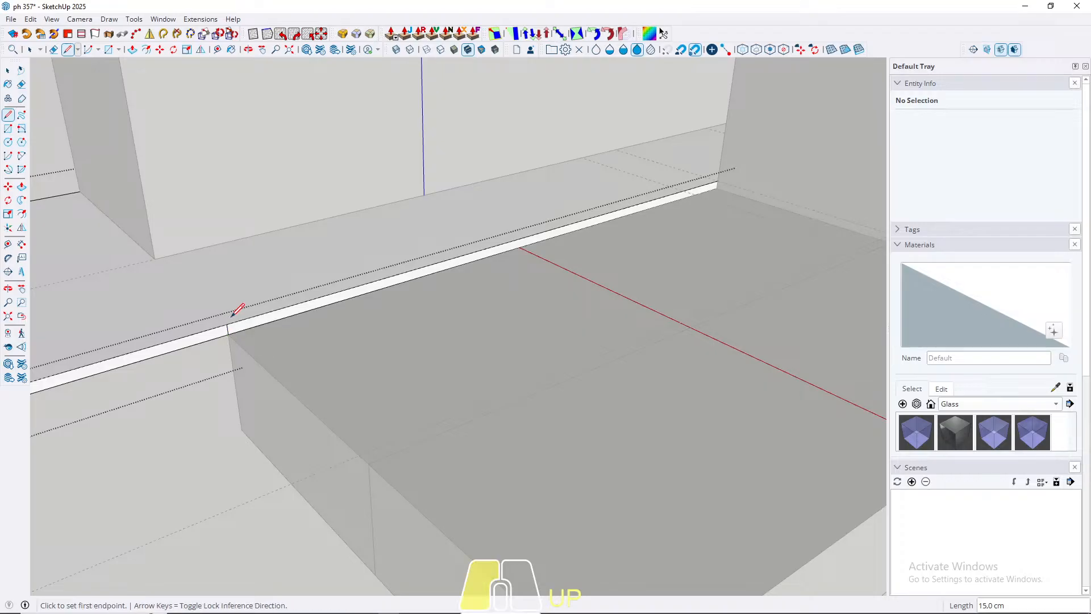
key("space")
Step: Push/pull the split-off end of the slab's side face 700 cm across the front of both sunken boxes
key("p")
left_click(205, 340)
scroll(204, 342, "down", 3)
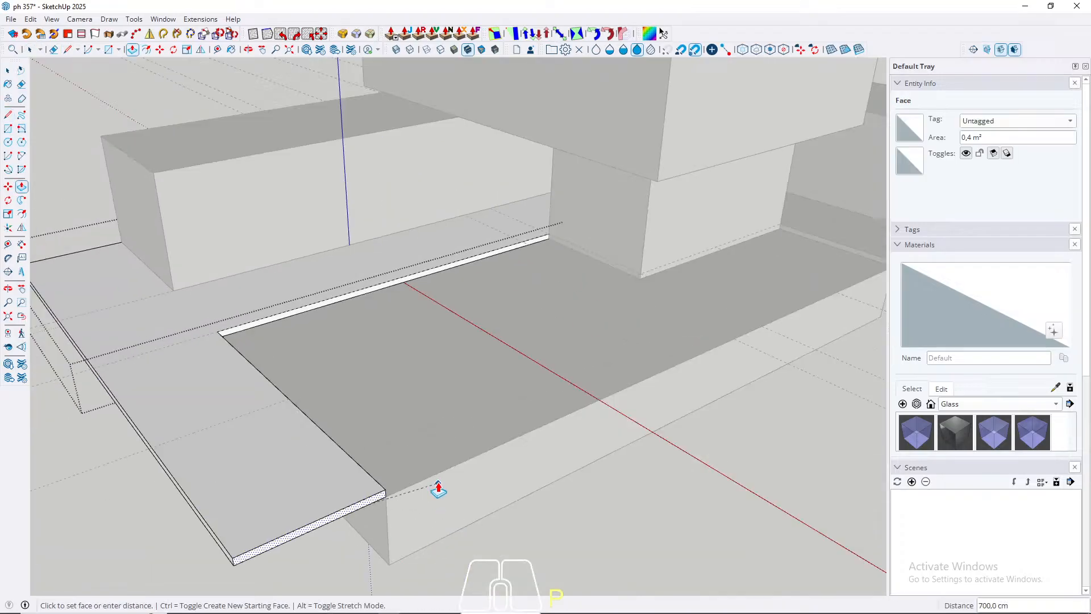
left_click(456, 443)
middle_click_drag(458, 438, 385, 417)
key("space")
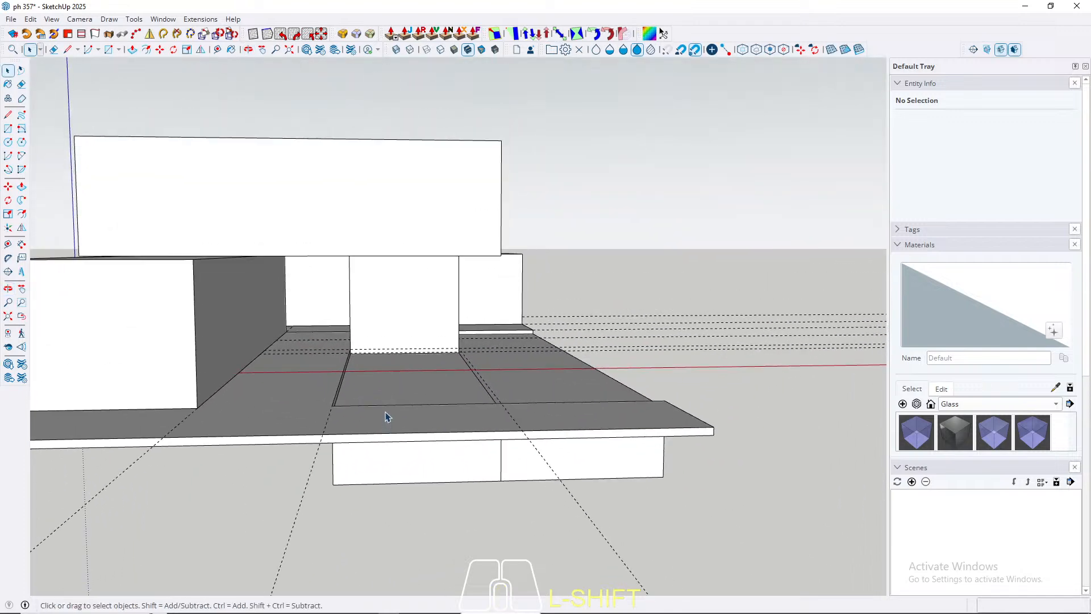
Step: Inspect the seam between the two sunken boxes, opening the inner box's group and closing it again
middle_click_drag(417, 383, 475, 401)
scroll(407, 369, "up", 3)
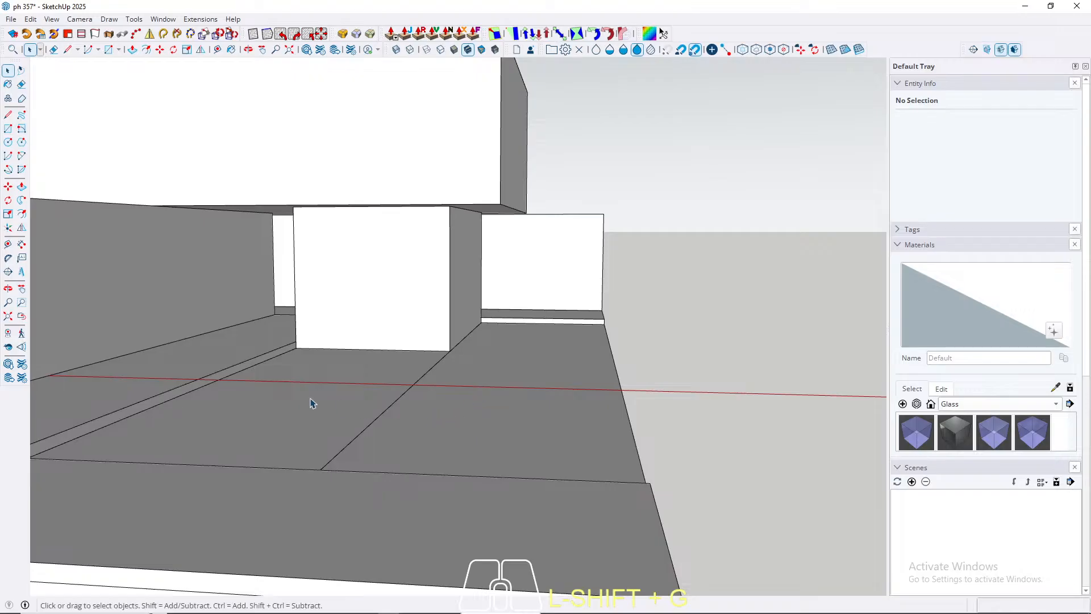
triple_click(363, 395)
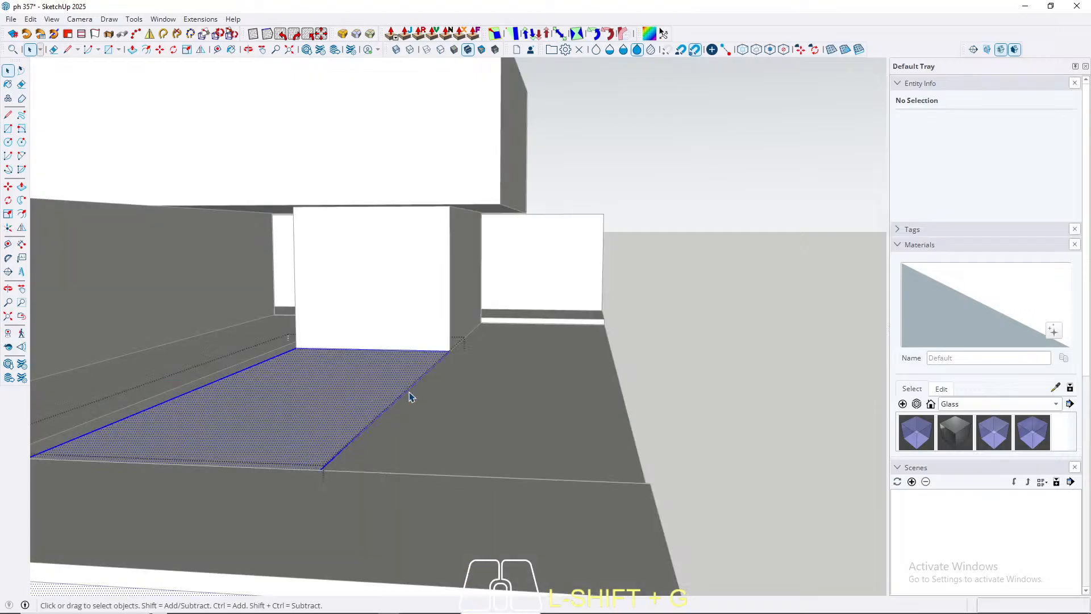
middle_click_drag(449, 402, 495, 410)
key("Escape")
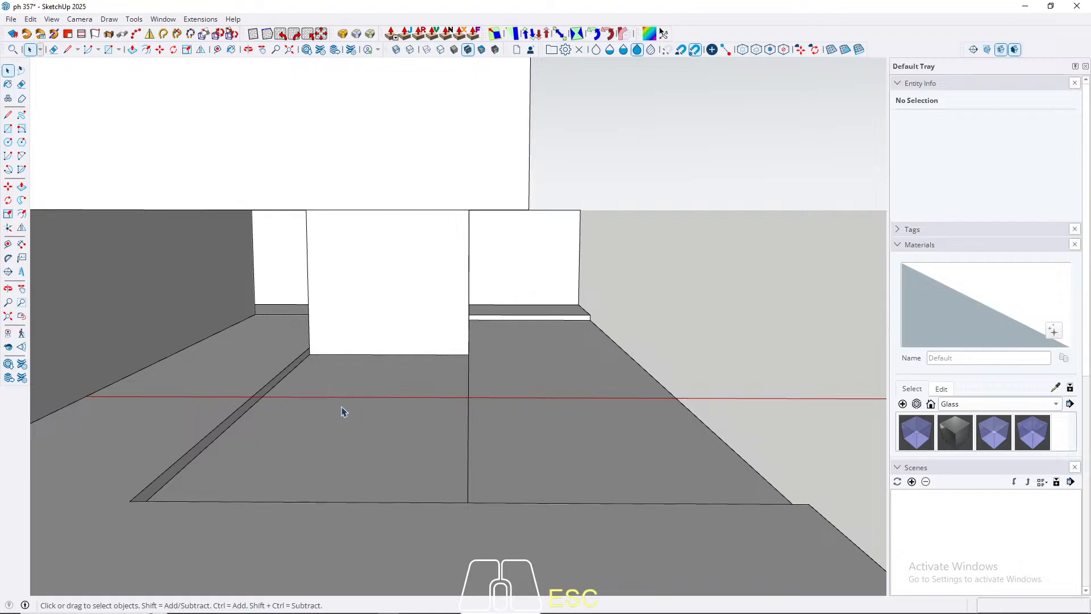
Step: Merge the two adjoining sunken boxes into one solid with the Union solid tool
triple_click(365, 410)
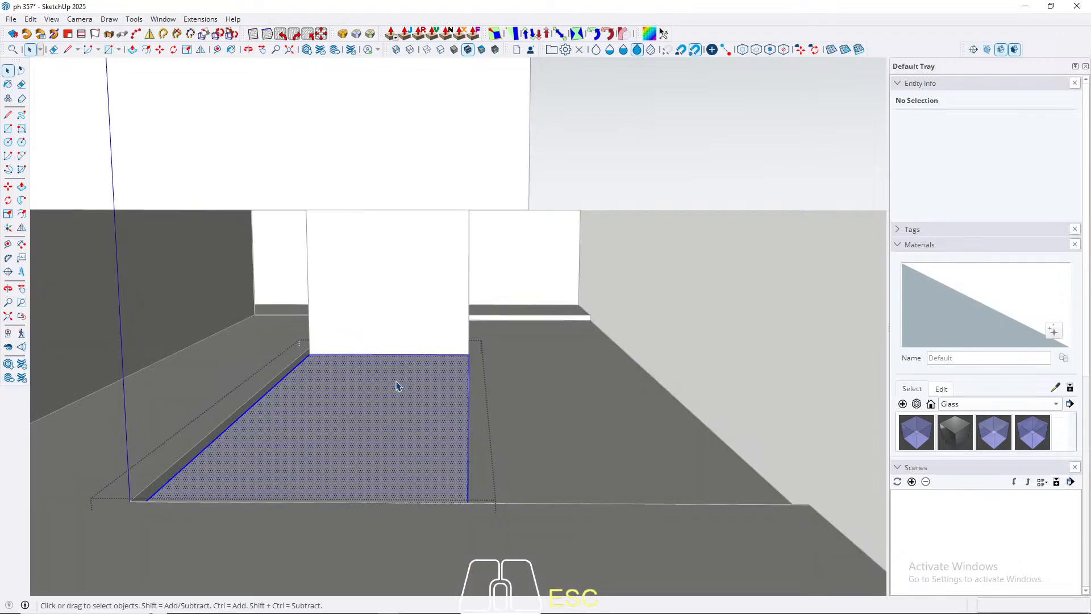
middle_click_drag(397, 383, 385, 415)
scroll(390, 365, "down", 5)
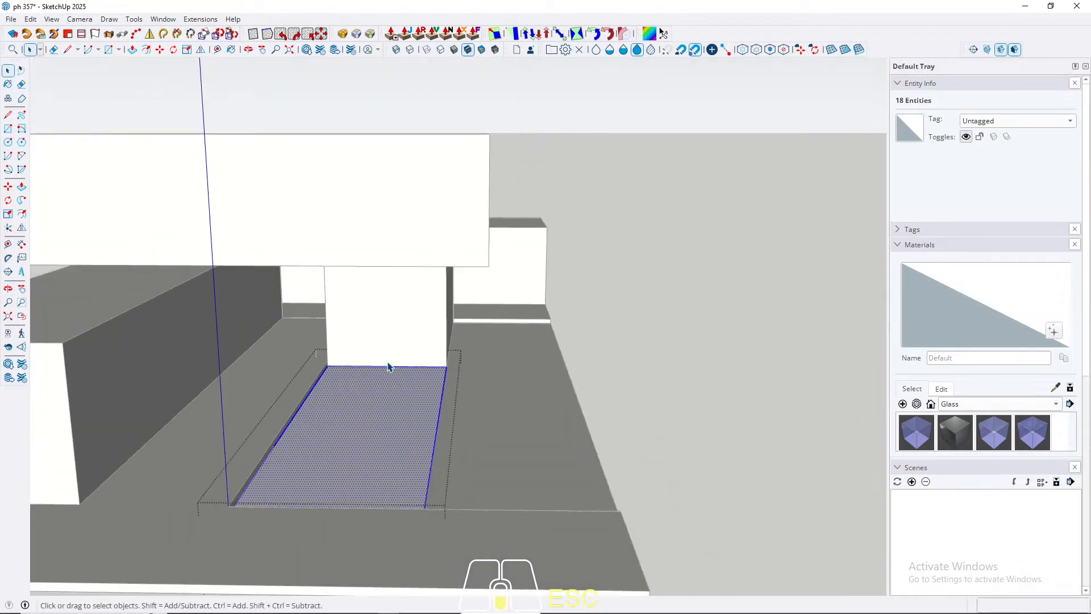
key("Escape")
left_click(410, 418)
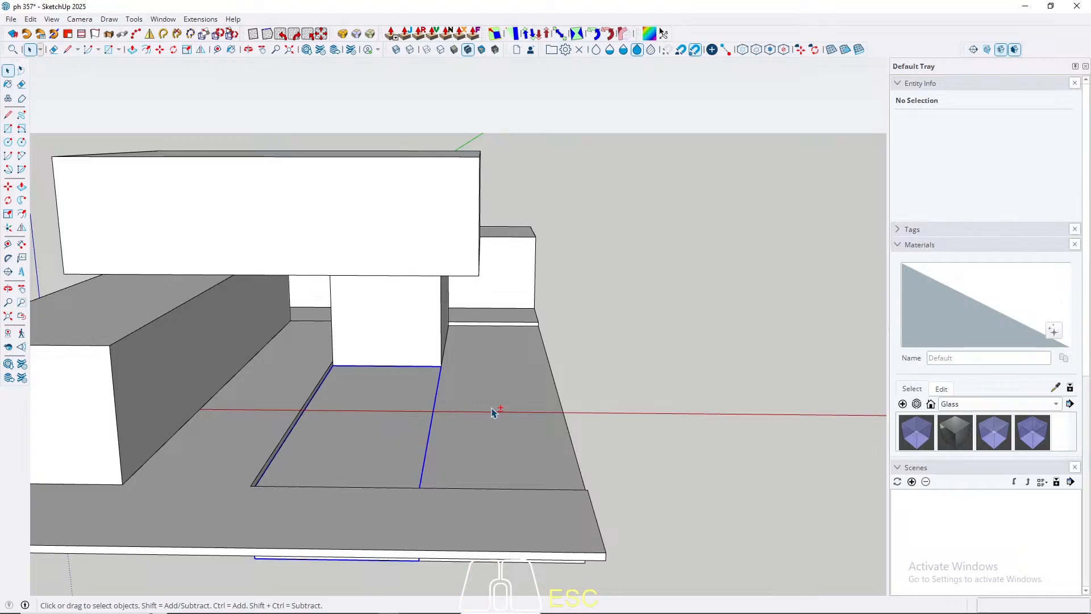
left_click(495, 398, "shift")
right_click(491, 385)
left_click(548, 162)
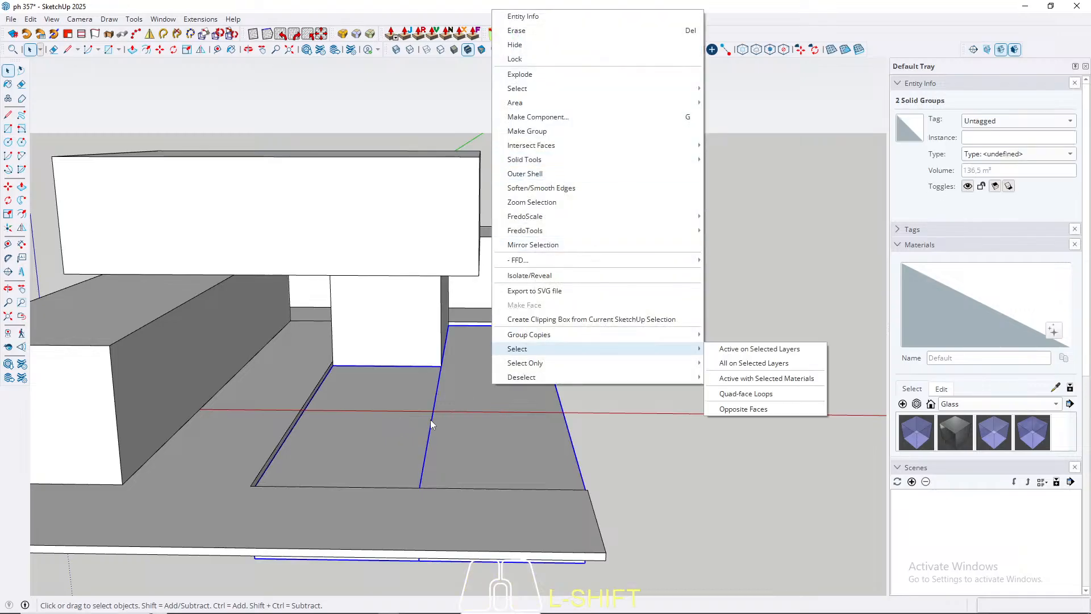
mouse_move(680, 158)
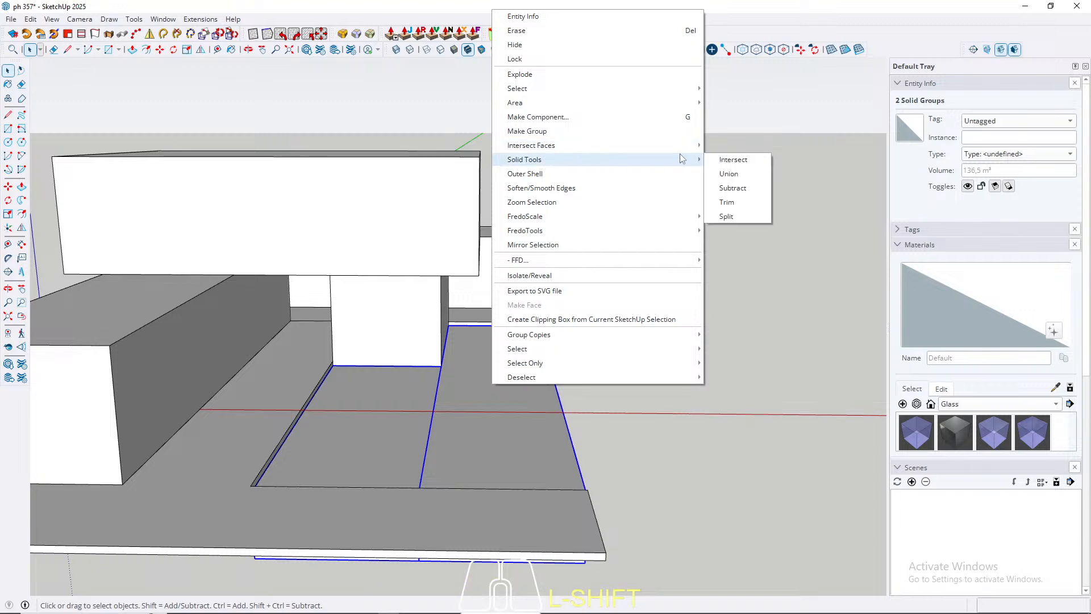
left_click(721, 175)
Step: Offset the merged sunken box's top face inward to form a narrow rim around its whole perimeter
double_click(405, 423)
scroll(395, 421, "up", 3)
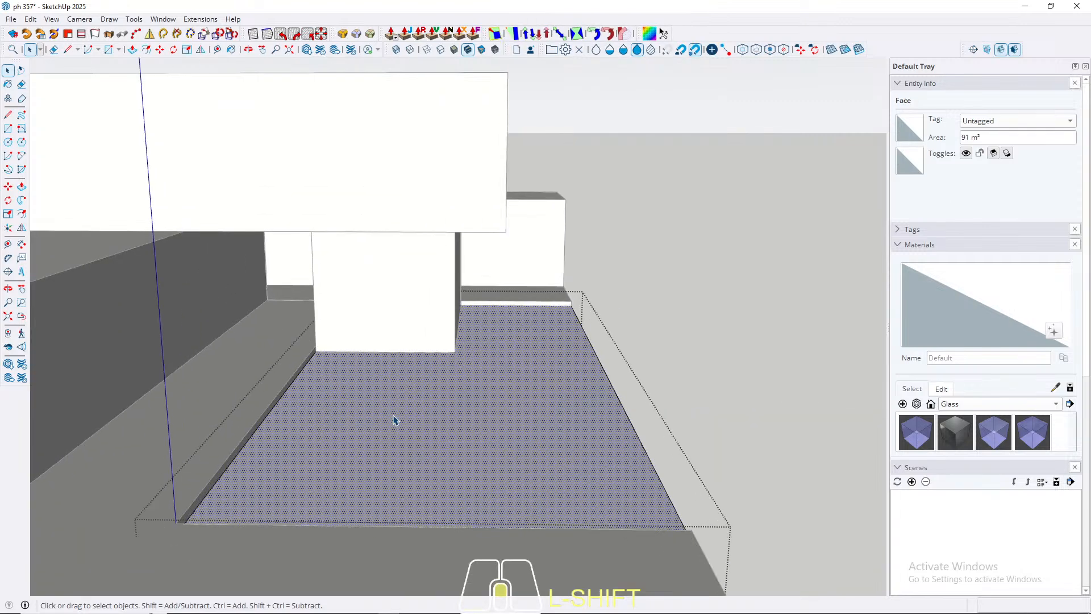
key("f")
scroll(317, 431, "up", 2)
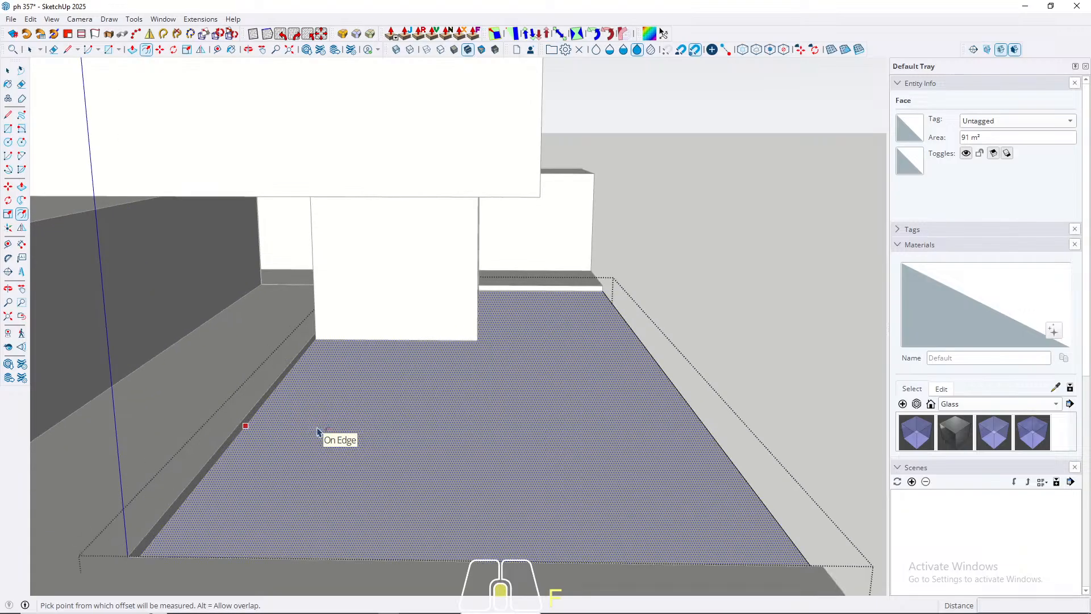
key("space")
key("f")
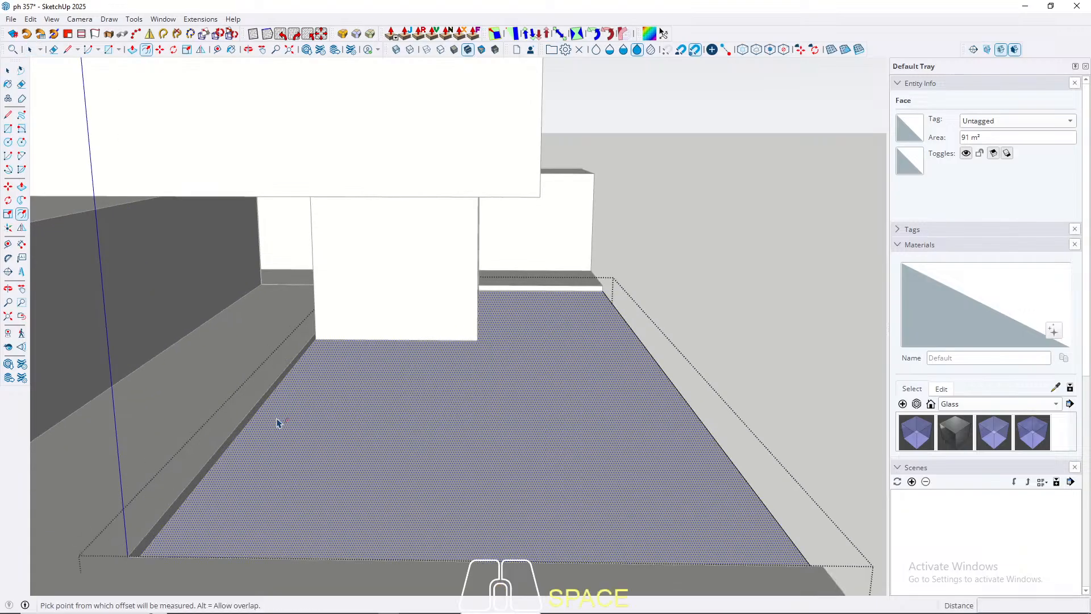
left_click(238, 434)
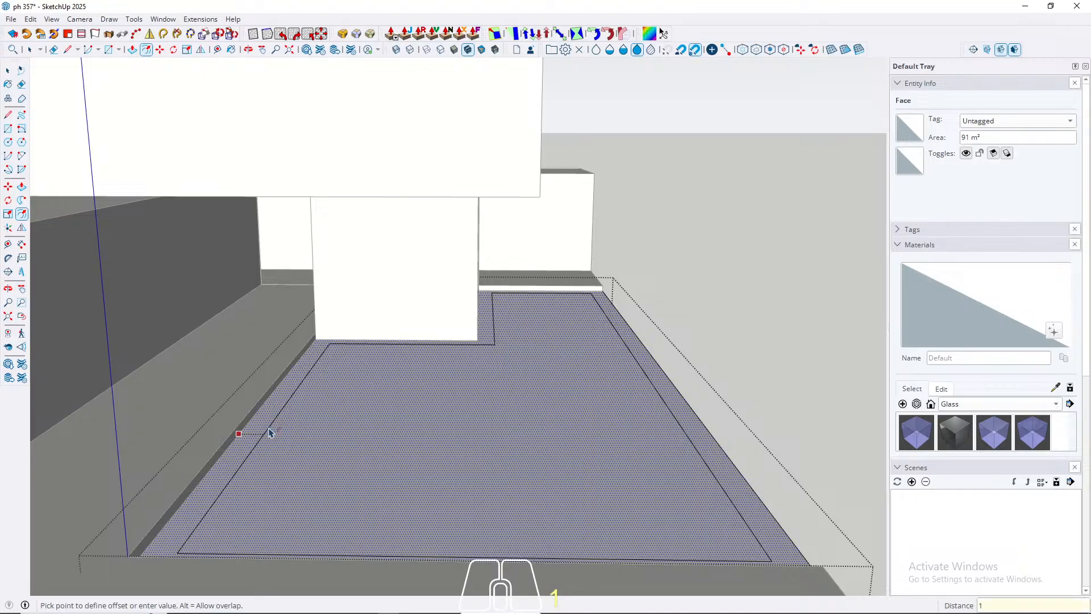
key("Return")
key("space")
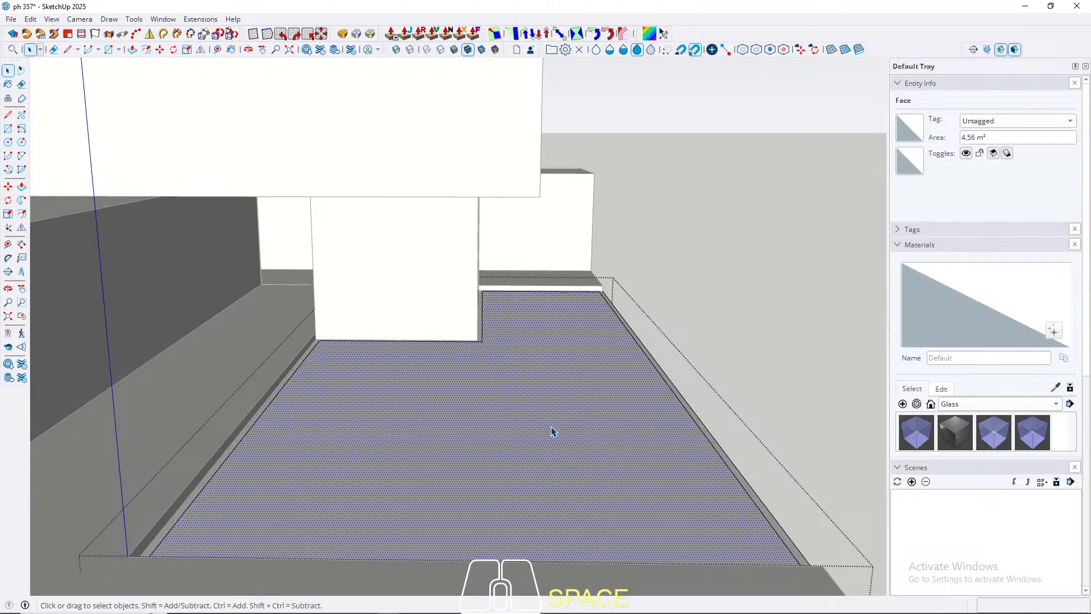
Step: Push/pull the sunken box's inner top face 10 cm down inside the rim
middle_click_drag(548, 398, 475, 409)
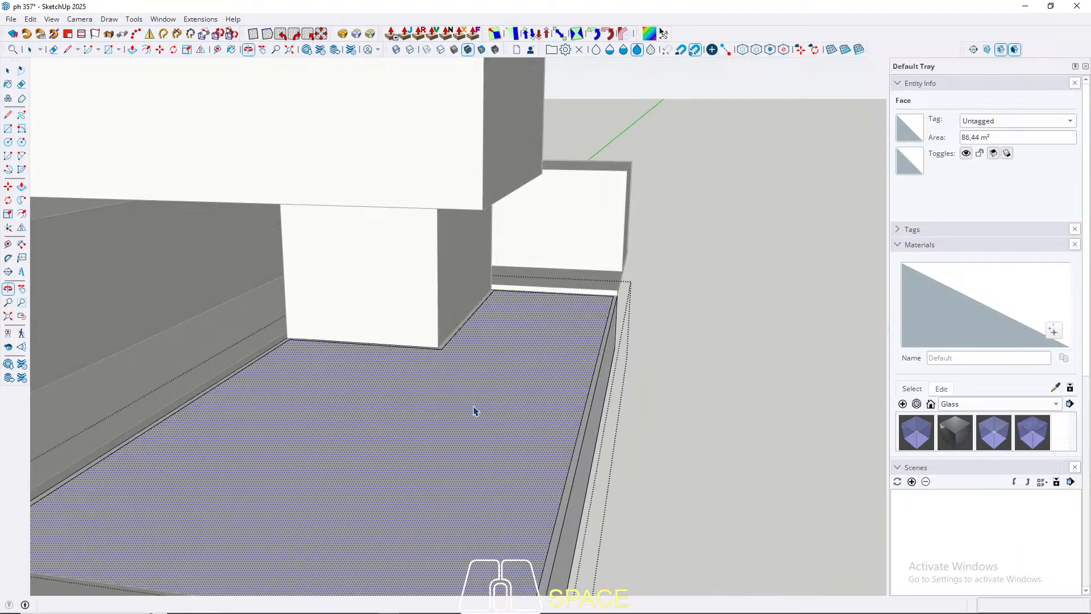
key("p")
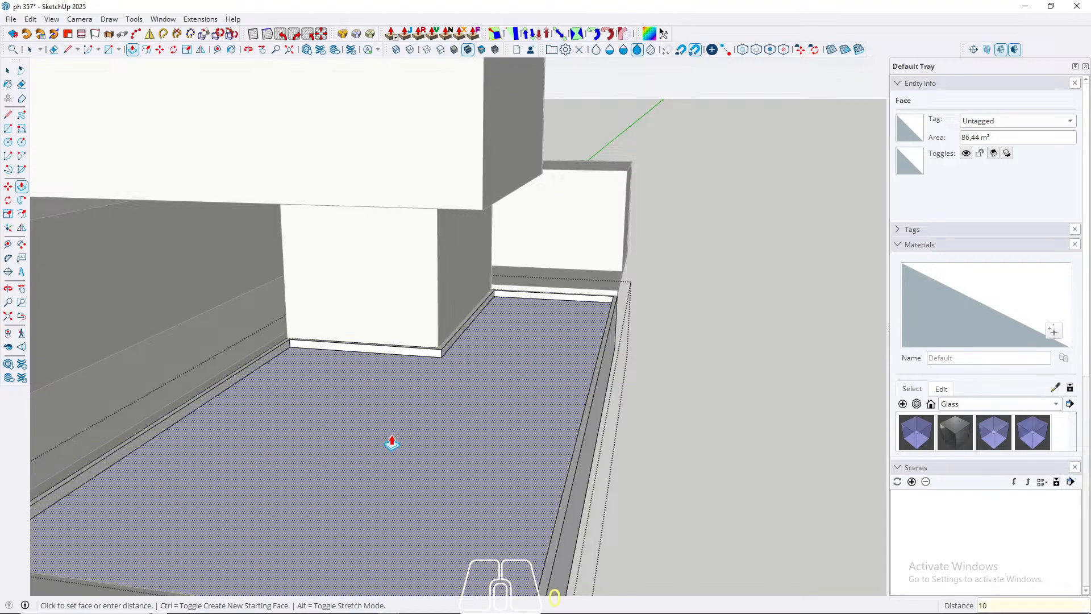
key("Return")
left_click(391, 444)
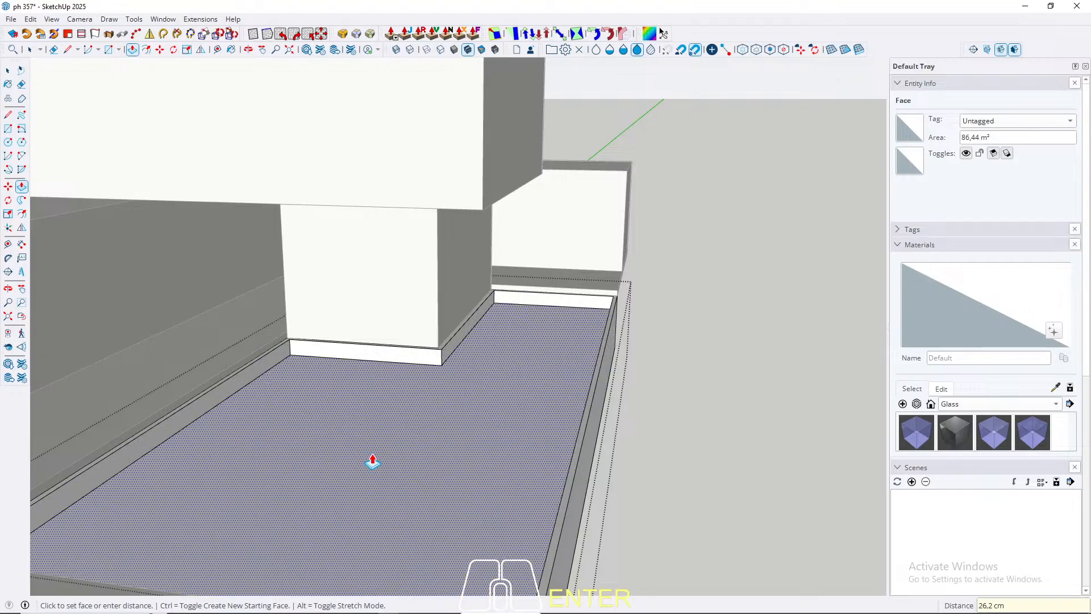
key("Return")
key("space")
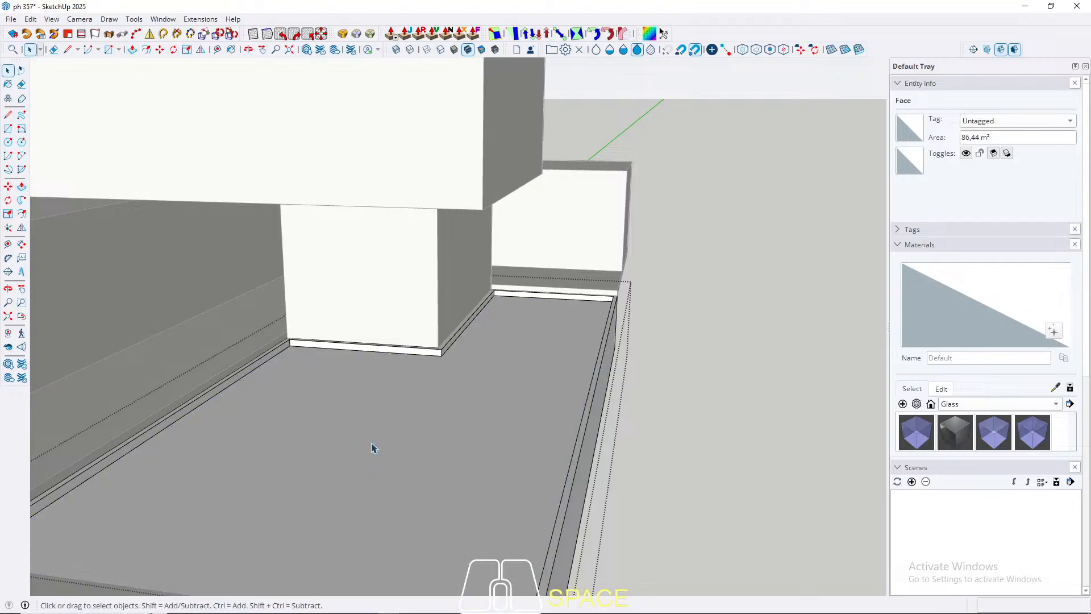
Step: Split the recessed floor inside the sunken box with a line from the inner corner beside the supporting block to the front edge
key("Escape")
middle_click_drag(307, 407, 399, 358)
scroll(368, 325, "up", 4)
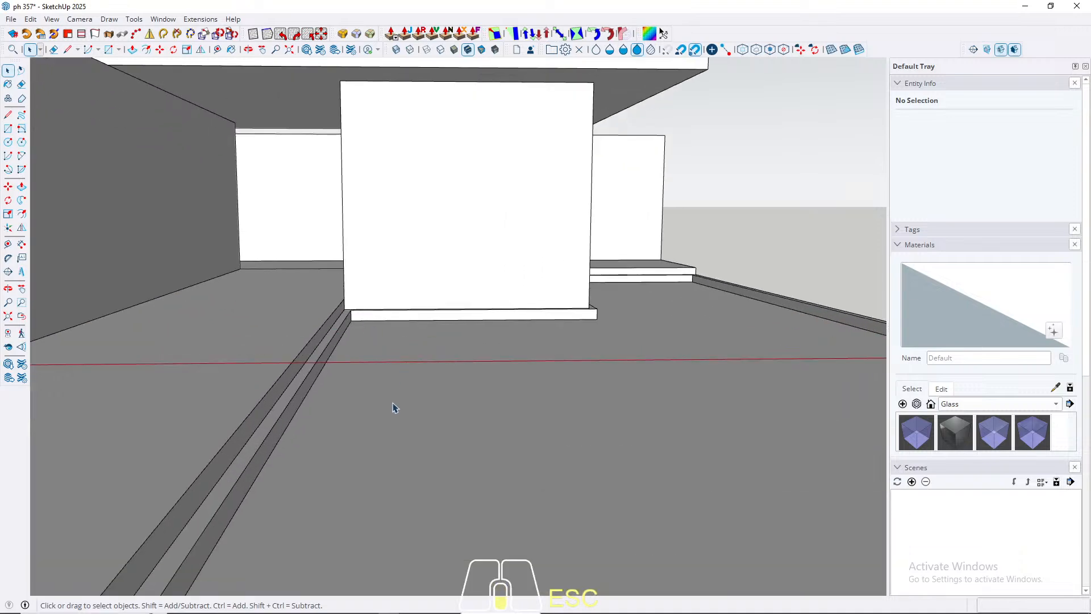
middle_click_drag(394, 407, 506, 394)
left_click(506, 394)
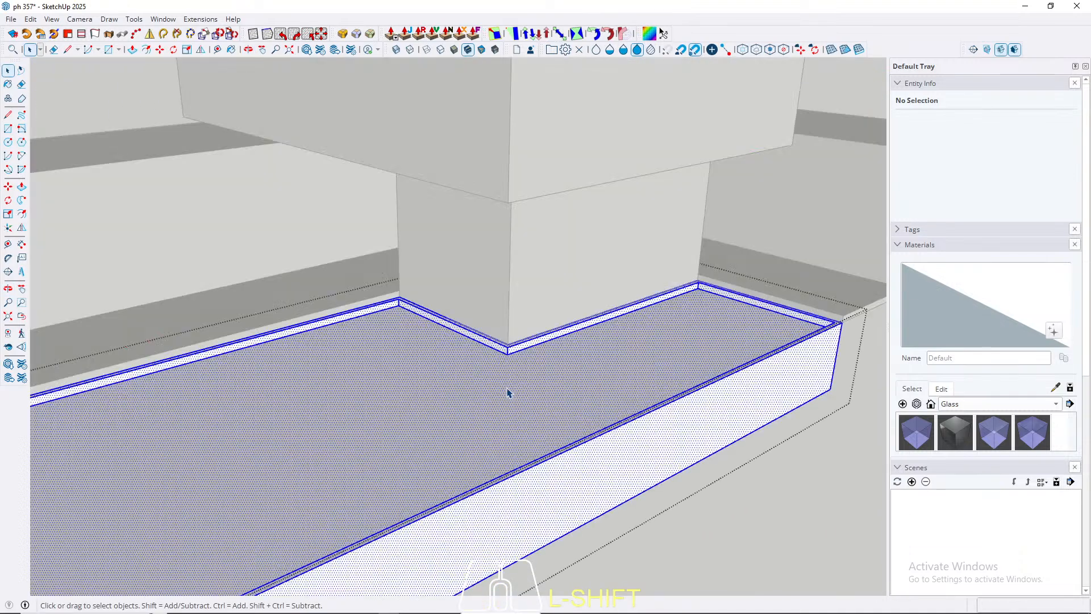
scroll(499, 382, "up", 3)
scroll(509, 364, "up", 2)
key("l")
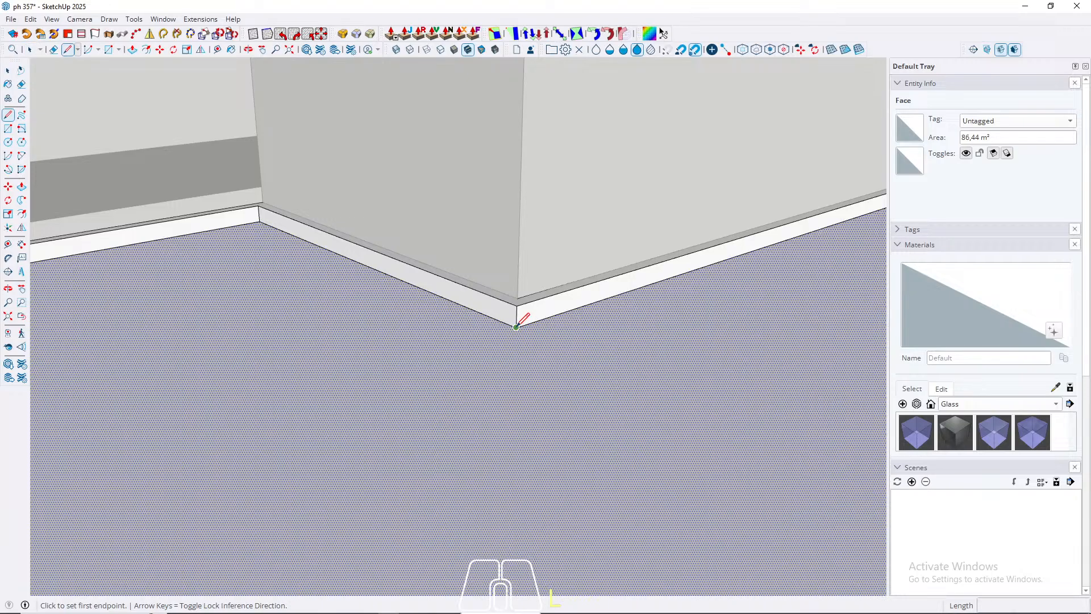
left_click(516, 327)
middle_click_drag(296, 379, 389, 533)
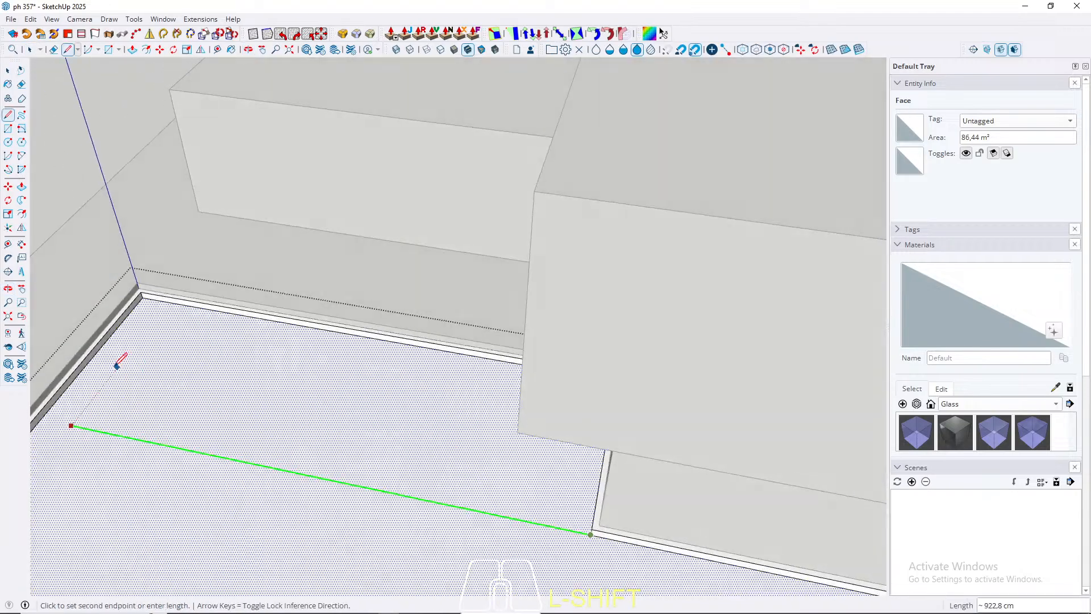
left_click(67, 385, "shift")
key("space")
Step: Push/pull the outer strip of the recessed floor, away from the long lower block, 120 cm down to form a deep basin
scroll(340, 297, "down", 4)
middle_click_drag(340, 297, 602, 382)
left_click(601, 382)
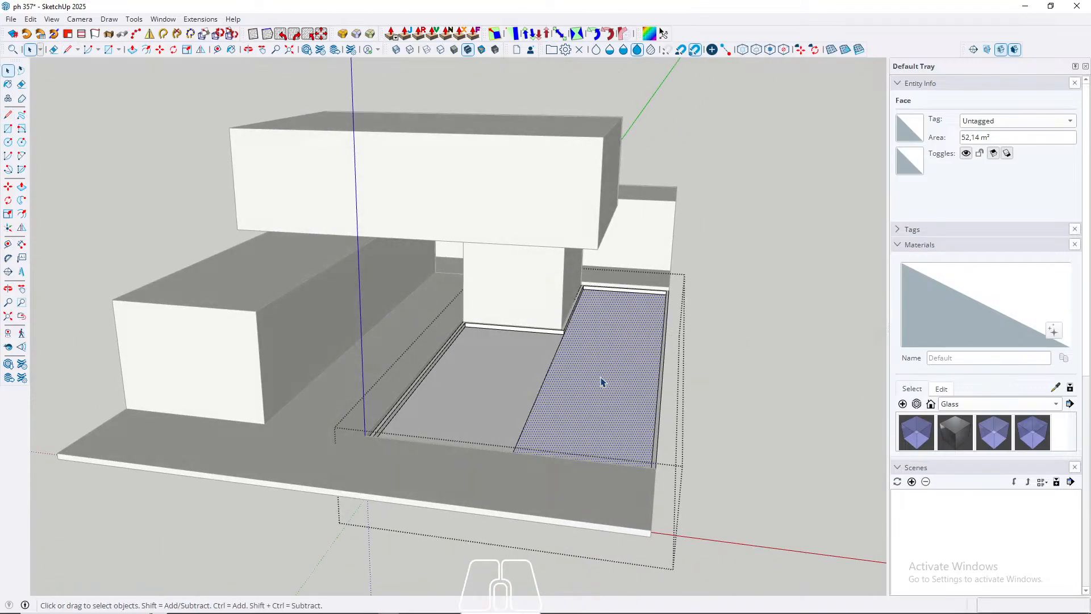
key("p")
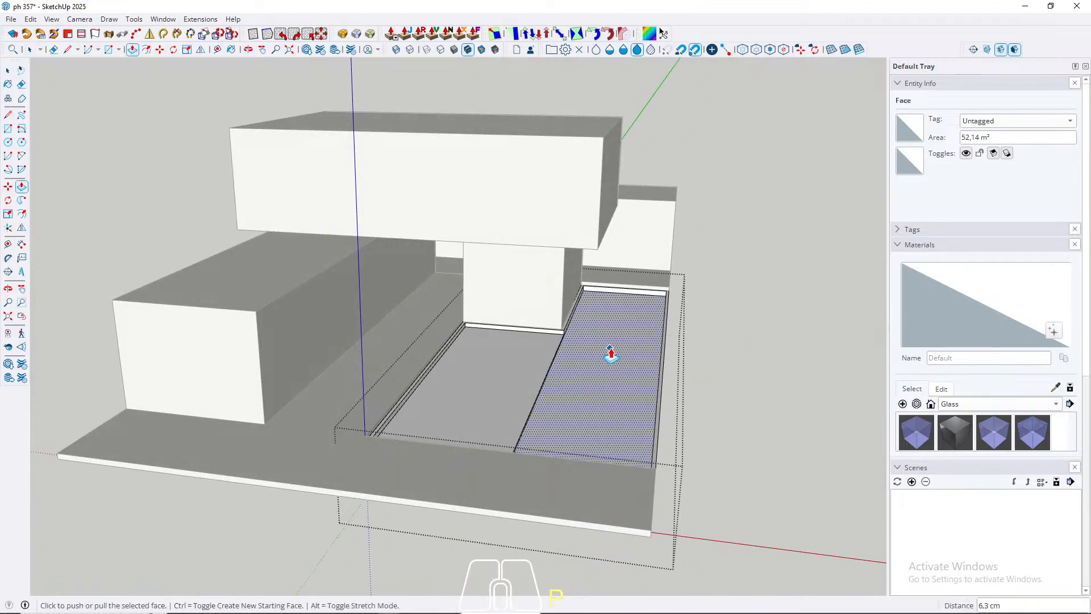
key("ctrl+z")
left_click(613, 345)
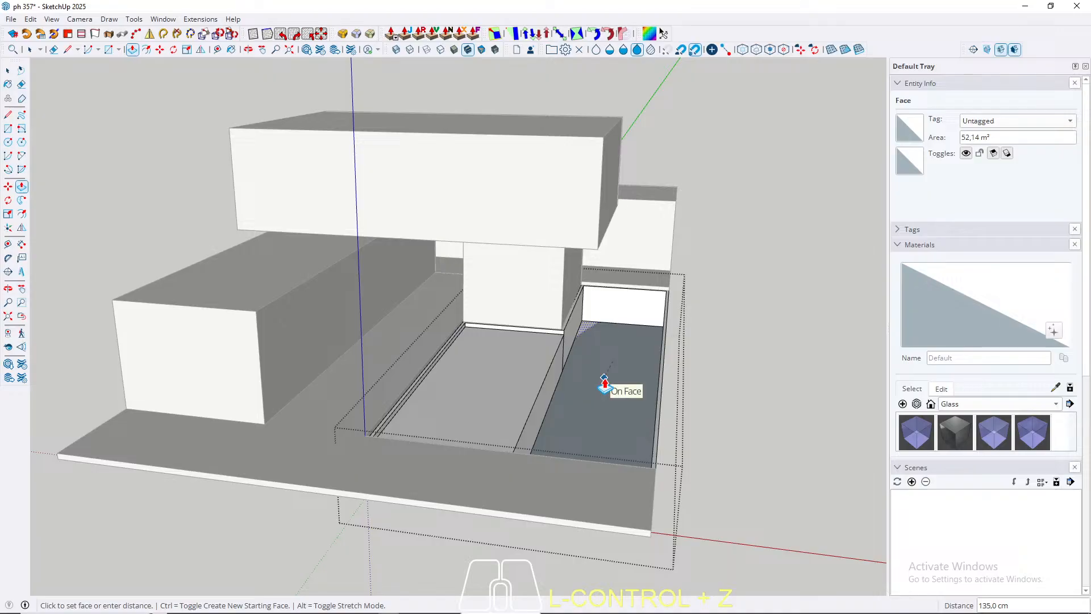
type("120")
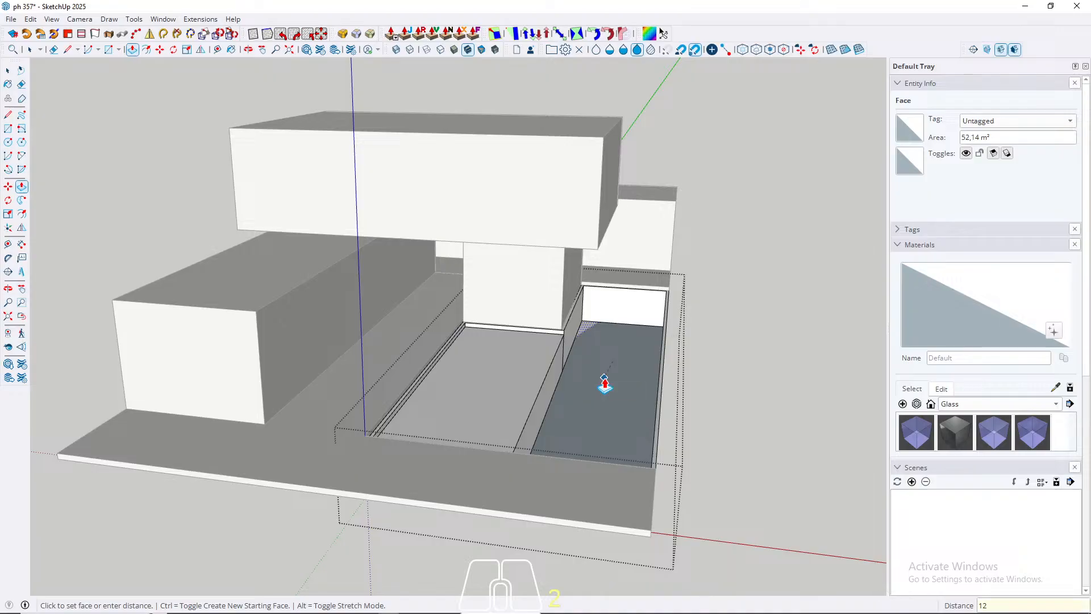
key("Return")
Step: Erase the leftover vertical edge on the deep basin's side wall below the supporting block
scroll(584, 361, "up", 5)
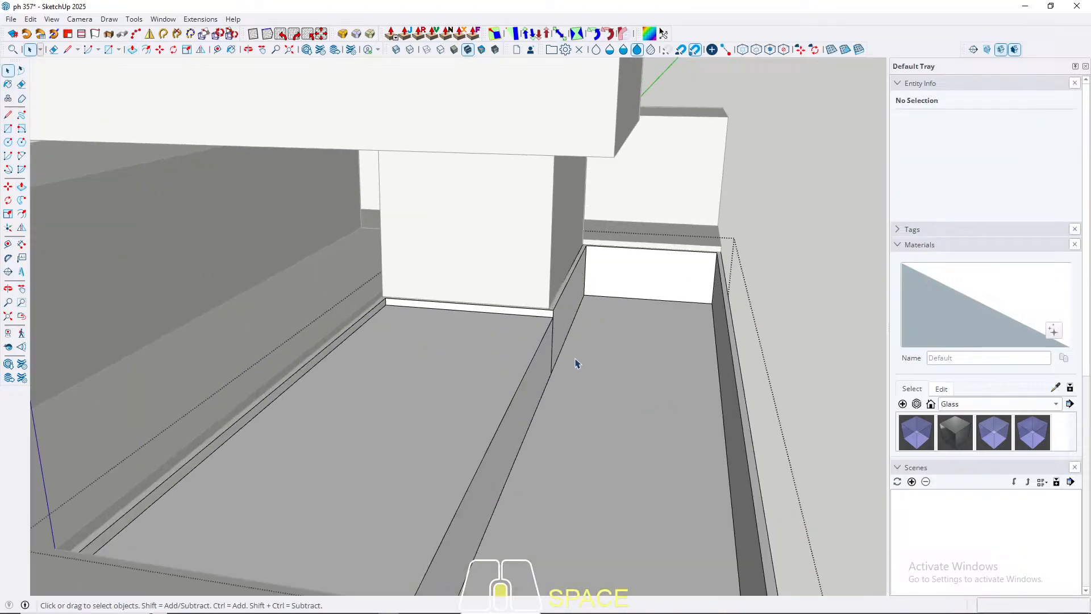
key("e")
scroll(577, 344, "down", 5)
key("Escape")
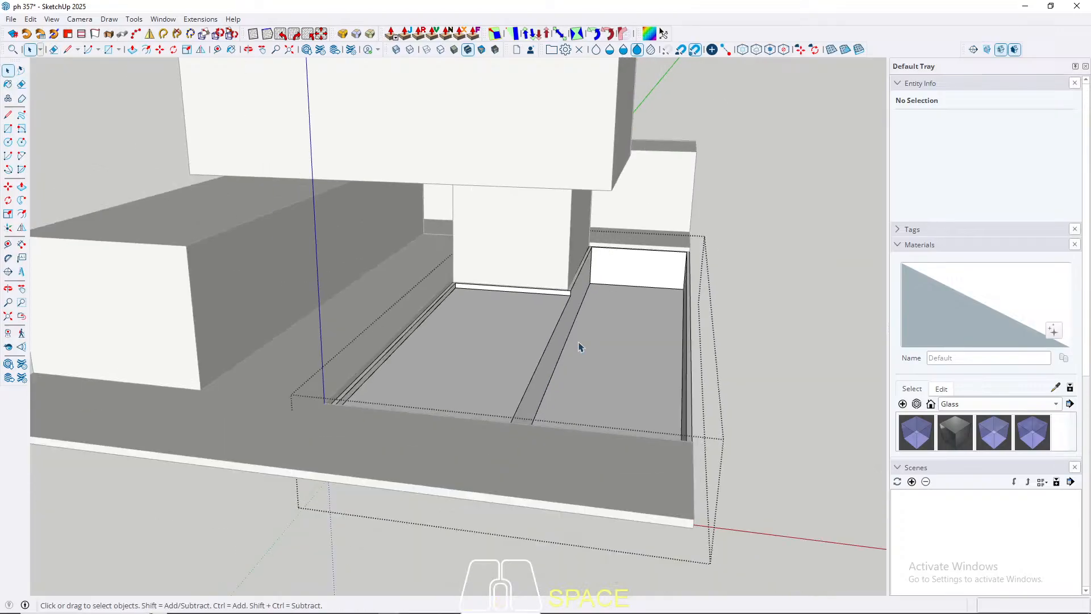
Step: Close the sunken box's group and examine the basin levels and building volumes from the front at a low eye level
scroll(577, 341, "up", 2)
middle_click_drag(620, 301, 573, 350, "shift")
scroll(446, 378, "up", 3)
middle_click_drag(445, 377, 448, 363)
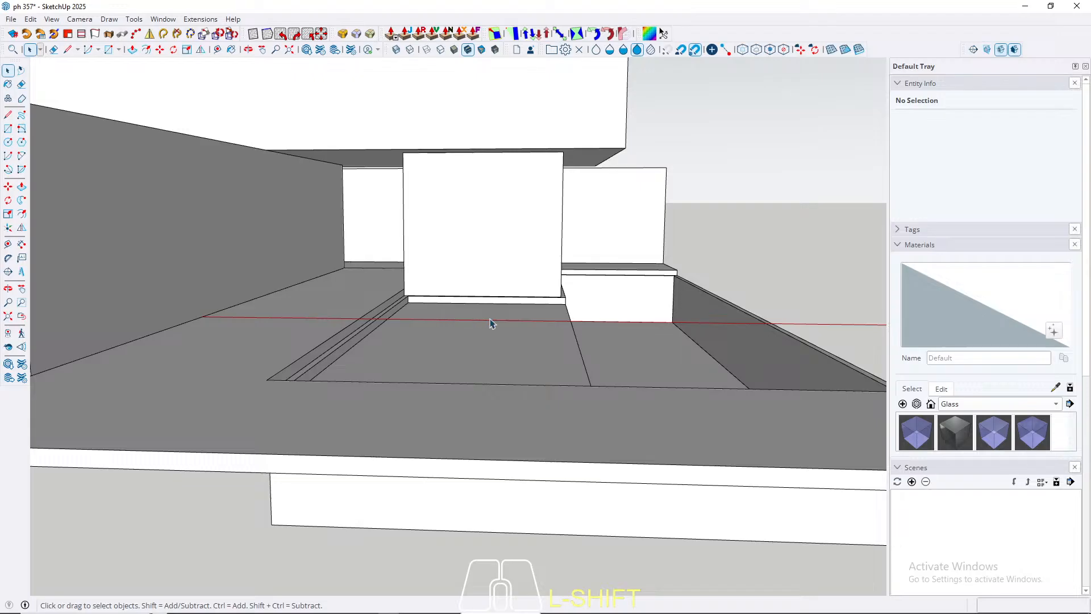
middle_click_drag(492, 322, 535, 391)
scroll(531, 357, "down", 3)
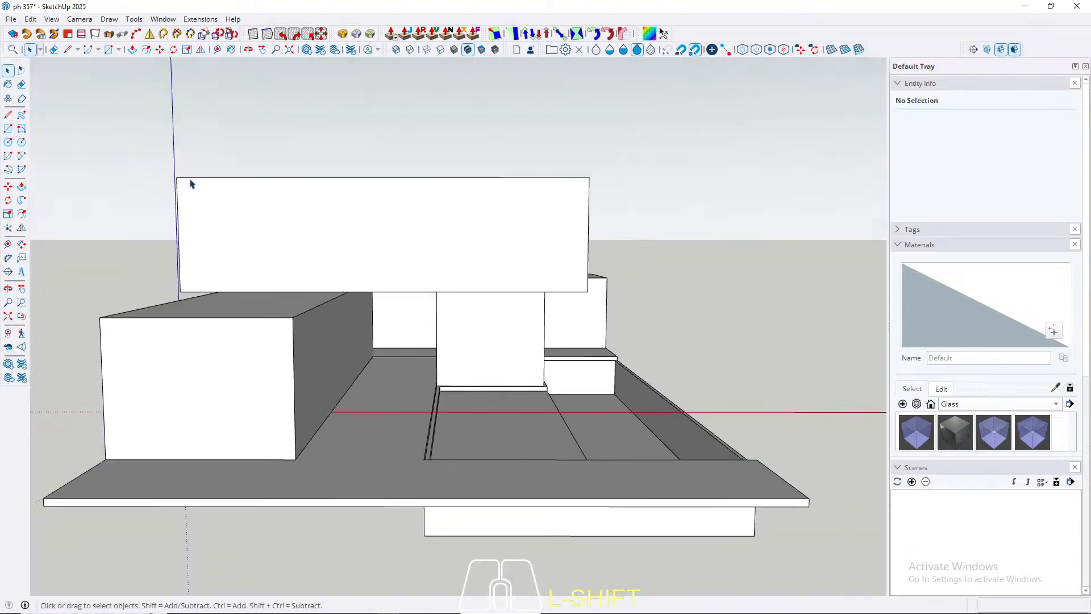
middle_click_drag(380, 331, 357, 344)
scroll(378, 336, "up", 2)
scroll(396, 328, "down", 3)
scroll(412, 339, "up", 2)
scroll(375, 322, "up", 1)
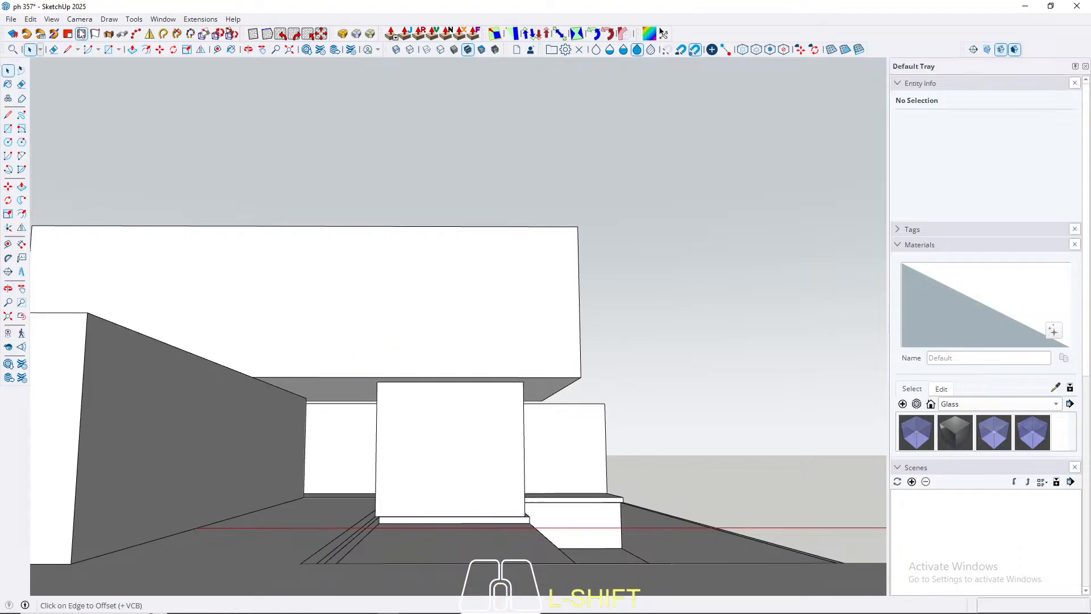
Step: Try to frame the building's front in two-point perspective
left_click(80, 18)
left_click(104, 105)
left_click_drag(466, 171, 453, 305)
key("space")
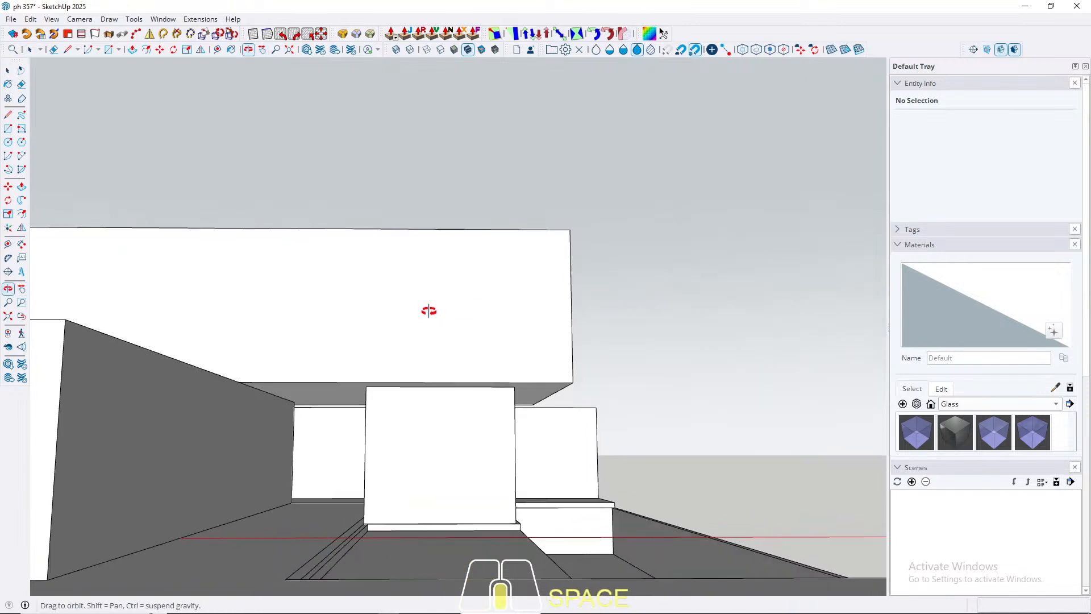
Step: Set the camera's field of view to 45 degrees and reframe the building from the front
key("z")
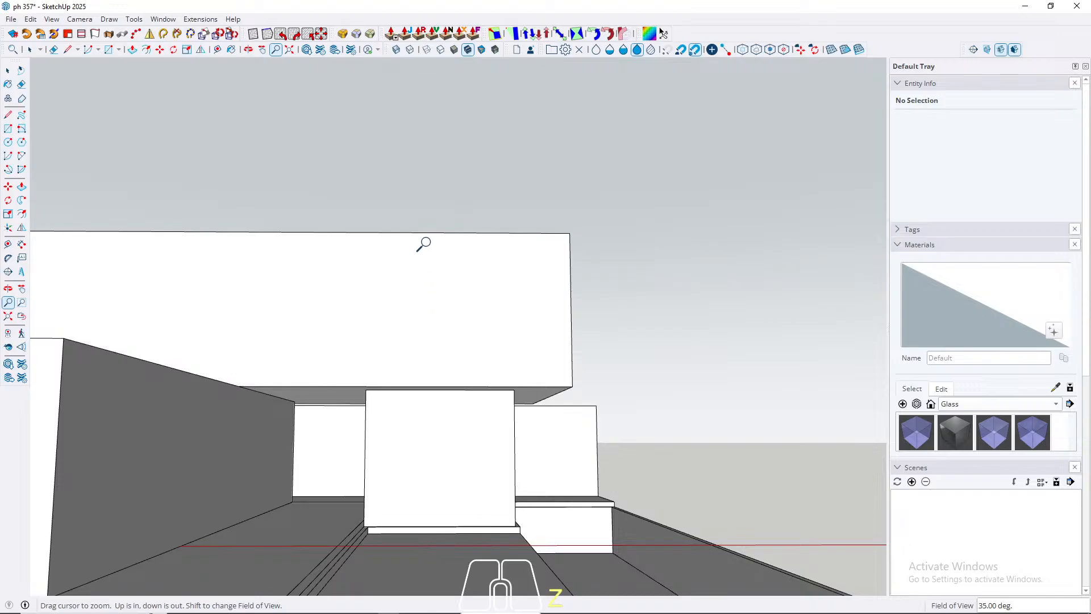
scroll(423, 244, "down", 3)
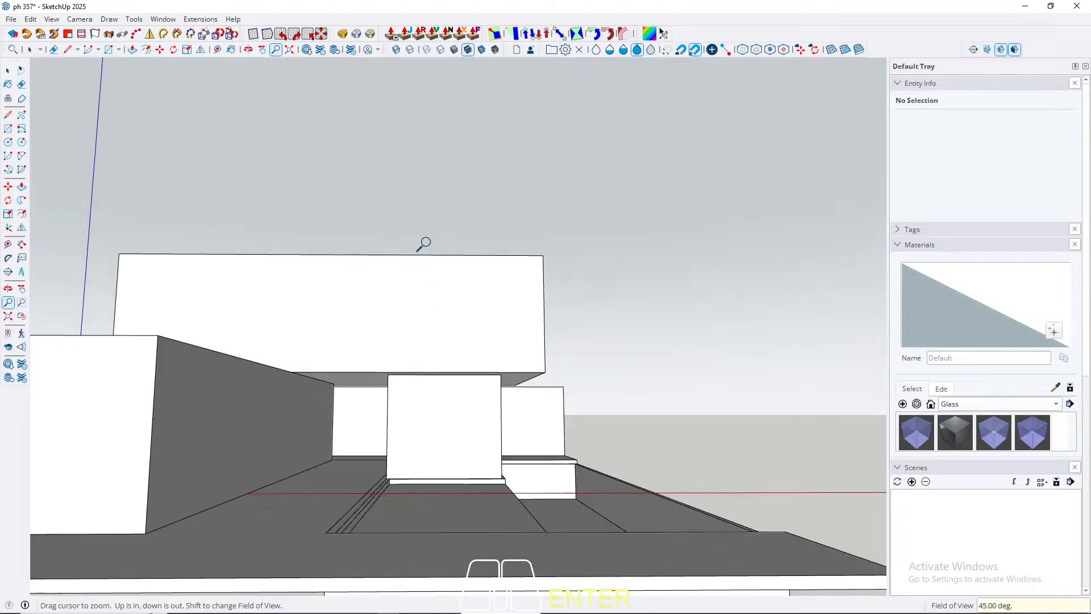
key("space")
scroll(392, 369, "up", 3)
middle_click_drag(386, 372, 399, 329)
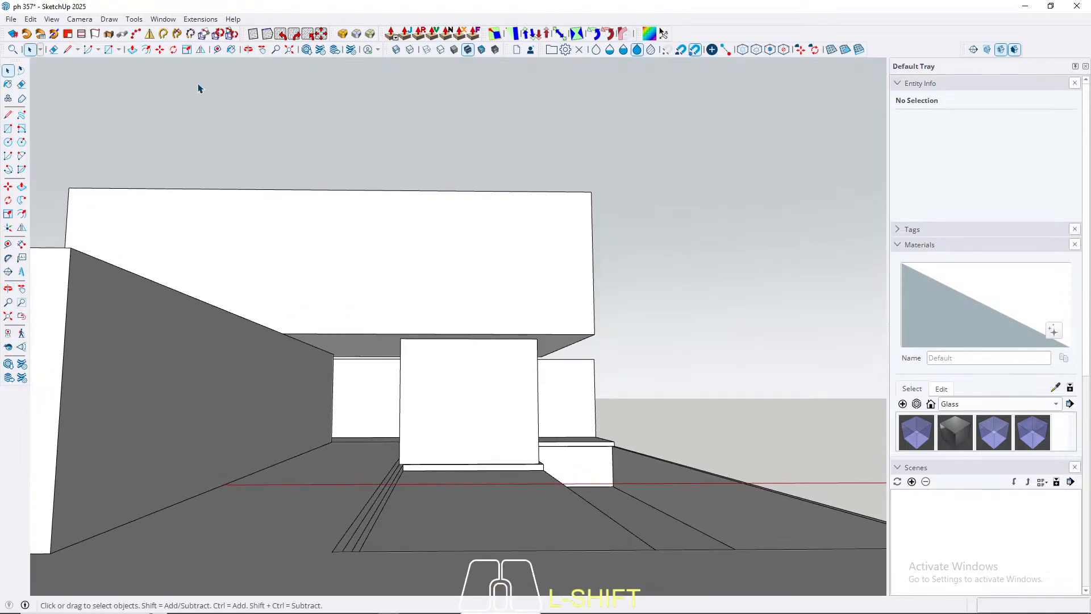
Step: Switch the front view to two-point perspective and save it as a scene, keeping the style changes as a new style
left_click(80, 19)
left_click(114, 105)
mouse_move(397, 318)
left_mouse_down()
mouse_move(397, 254)
mouse_move(394, 341)
mouse_move(387, 319)
left_mouse_up()
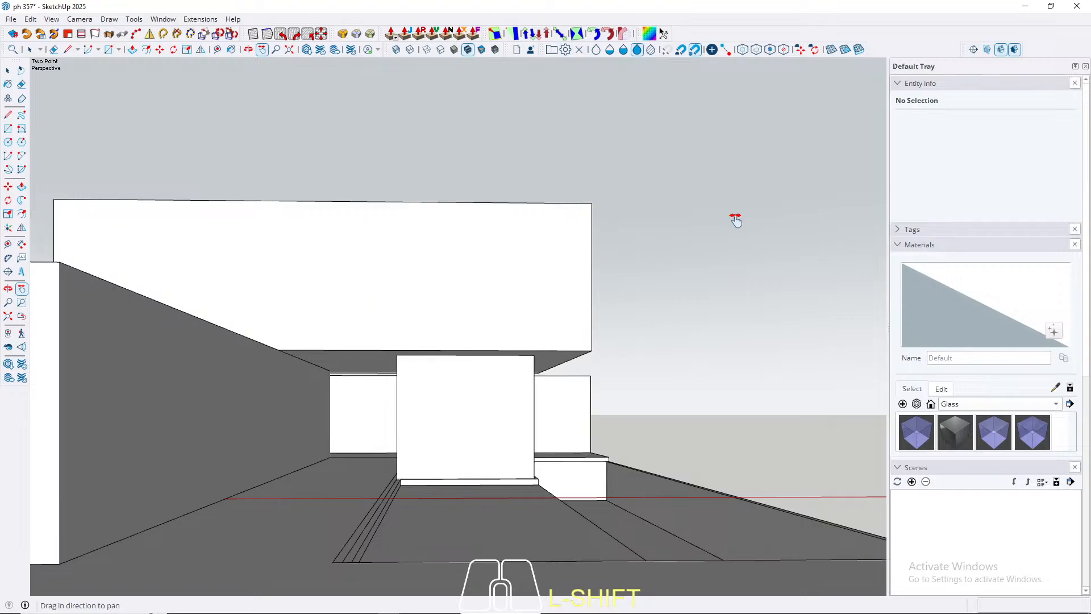
left_click(911, 481)
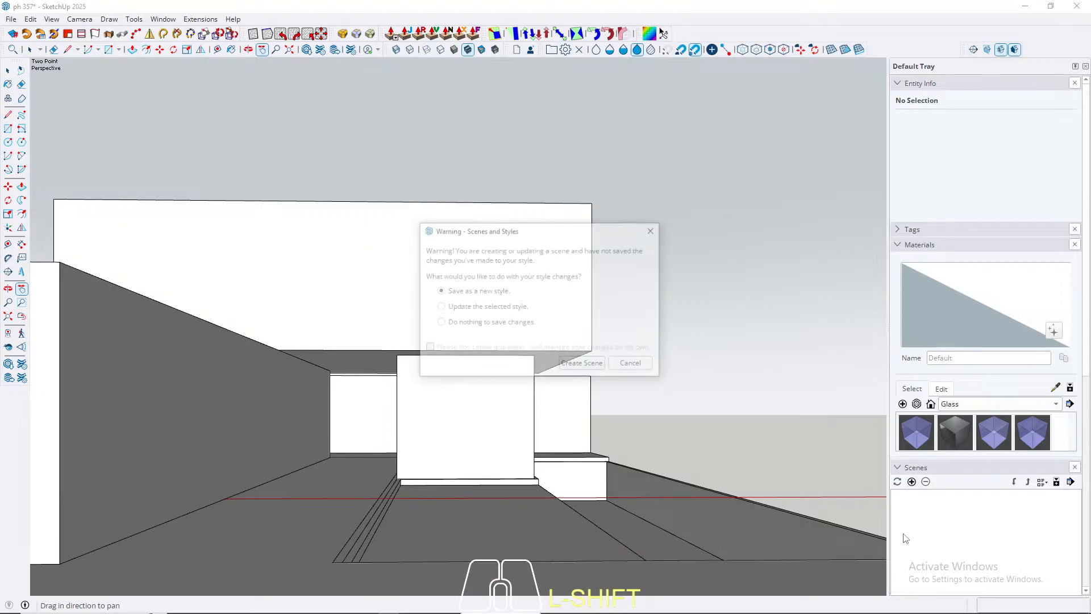
left_click(582, 363)
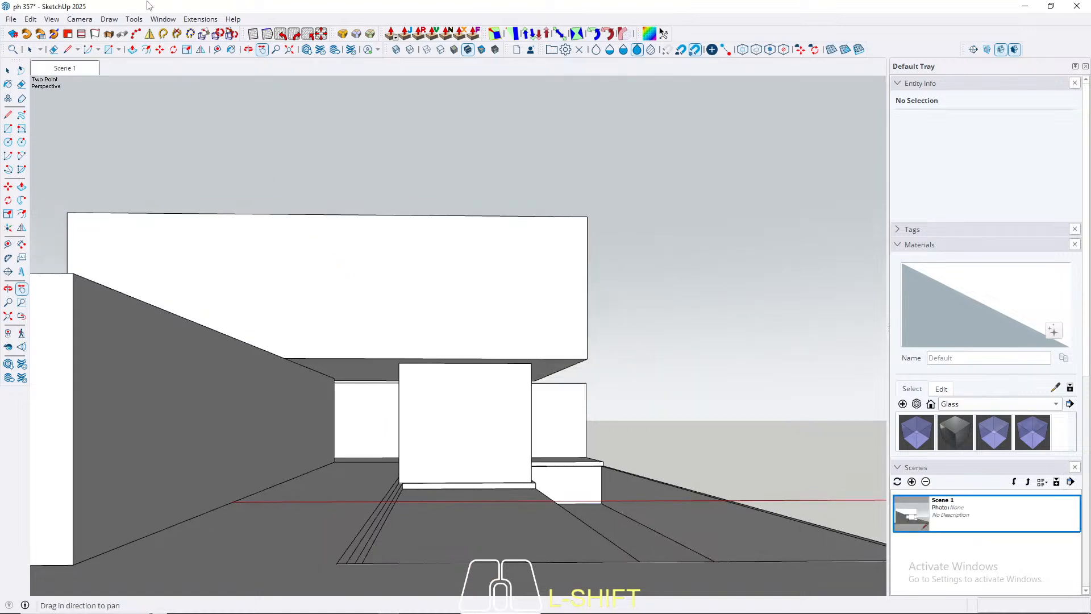
Step: Turn off scene transitions in the model's animation settings and return to Scene 1
left_click(163, 19)
left_click(181, 75)
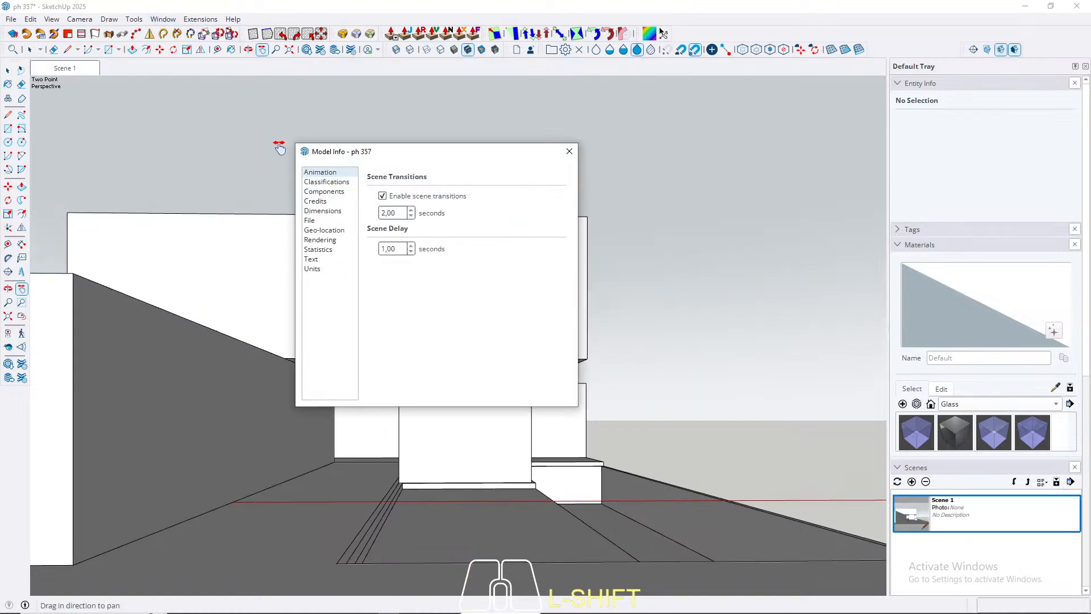
left_click(395, 196)
left_click(569, 151)
middle_click_drag(565, 347, 602, 400)
left_click(83, 75)
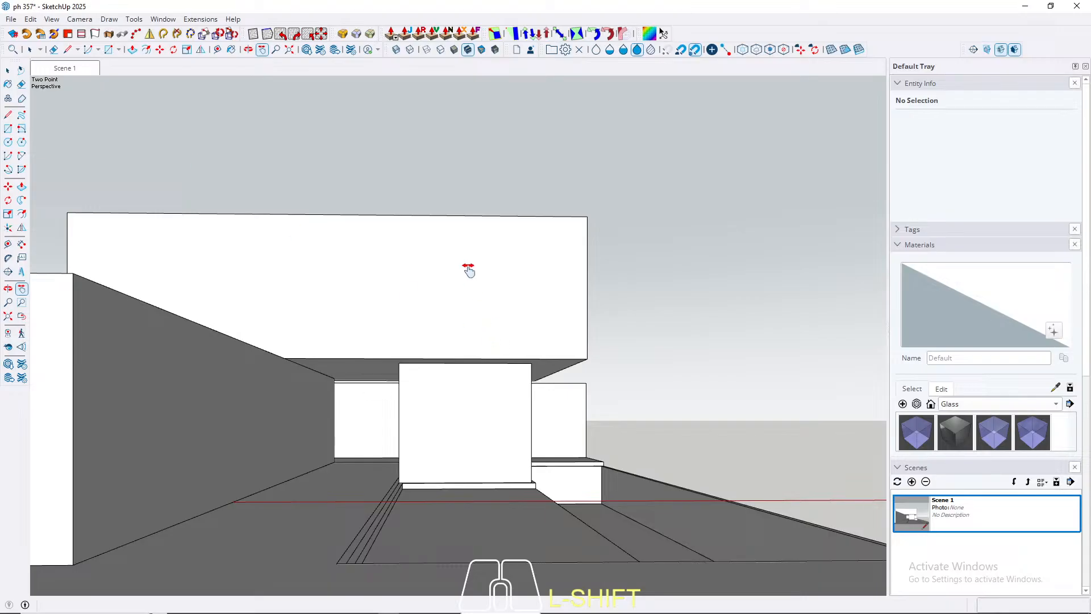
Step: Select the long low box and place a vertical guide on its side face 1000 cm from the front edge
left_click(7, 69)
middle_click_drag(289, 424, 191, 465)
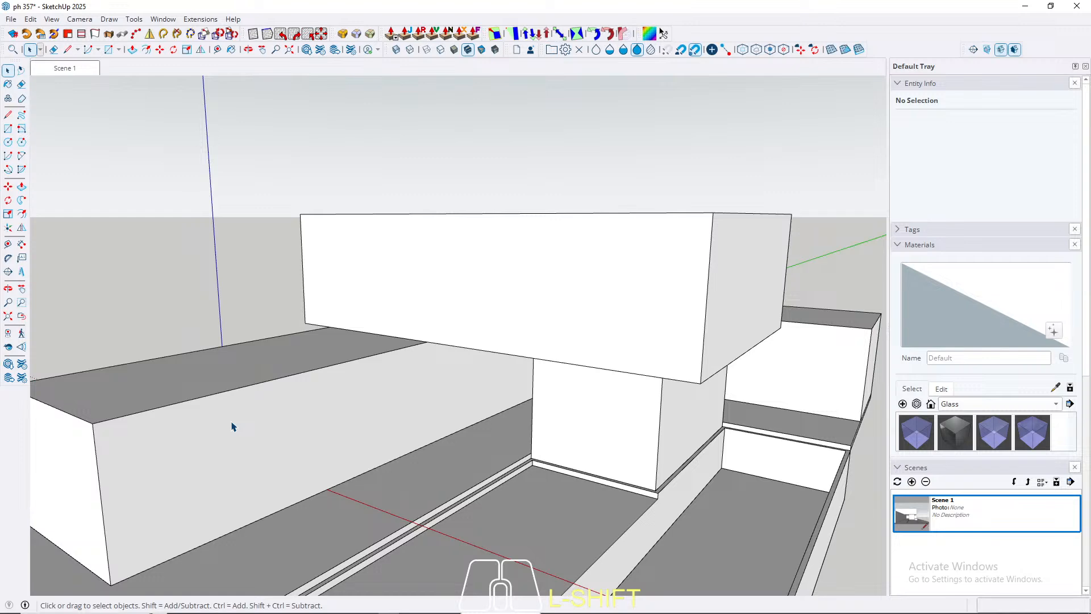
left_click(200, 487)
middle_click_drag(139, 475, 236, 413)
scroll(264, 393, "up", 1)
key("t")
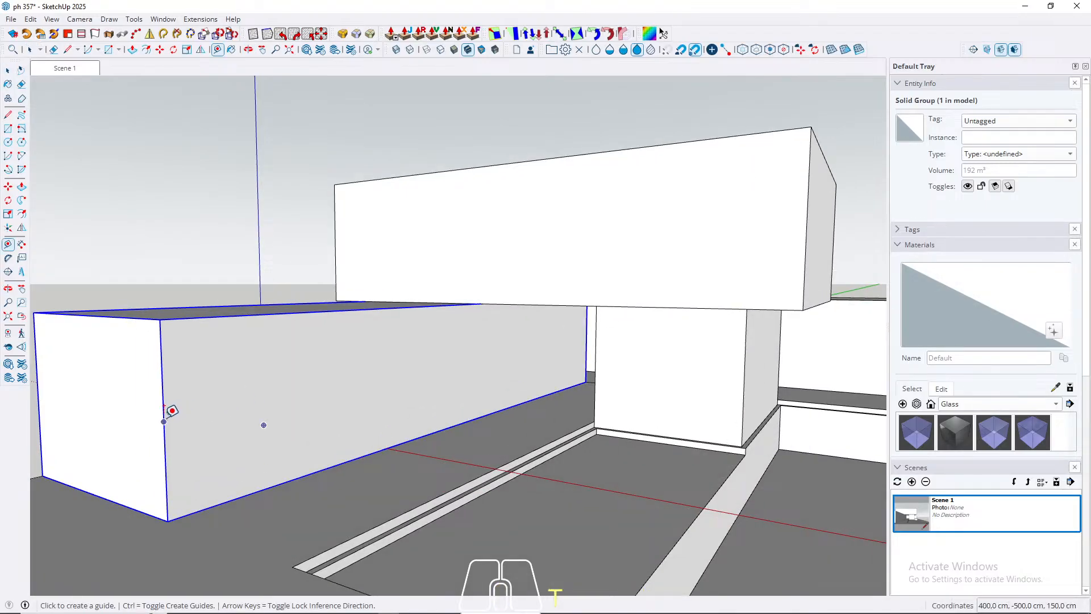
left_click(164, 421)
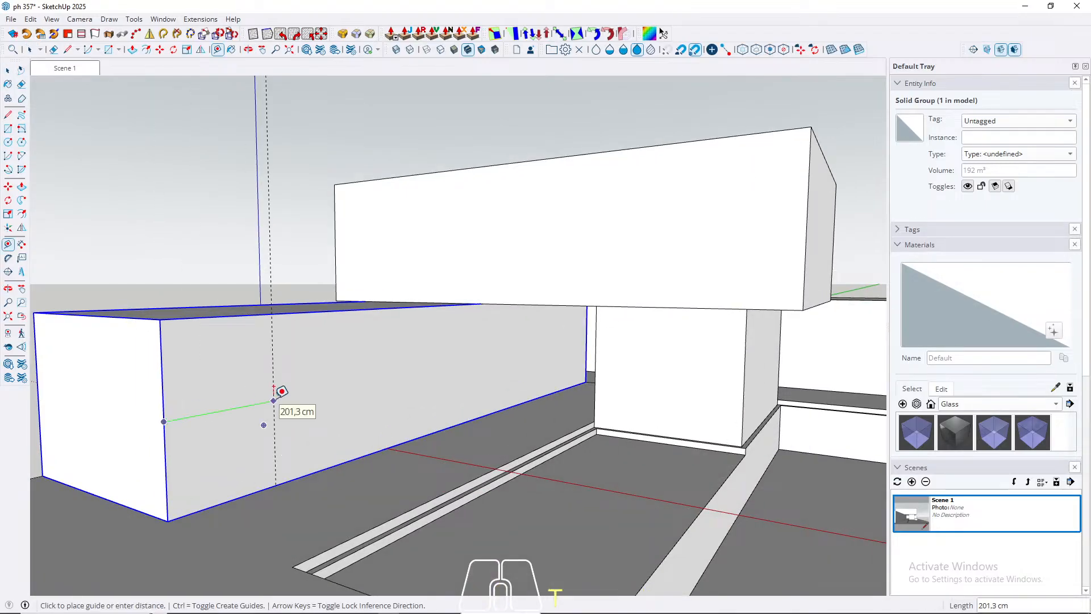
left_click_drag(283, 391, 627, 379)
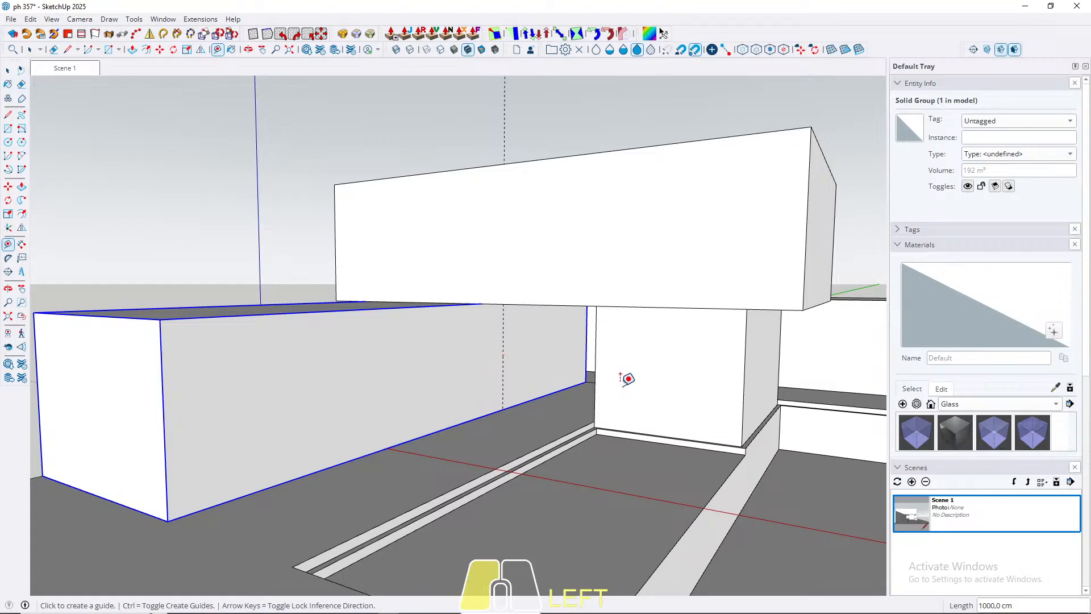
Step: Add vertical guides on the same face 100 cm frontward of the 1000 cm guide and 100 cm from the front edge
mouse_move(485, 390)
middle_mouse_down()
mouse_move(352, 387)
mouse_move(398, 378)
middle_mouse_up()
left_click(496, 364)
type("1")
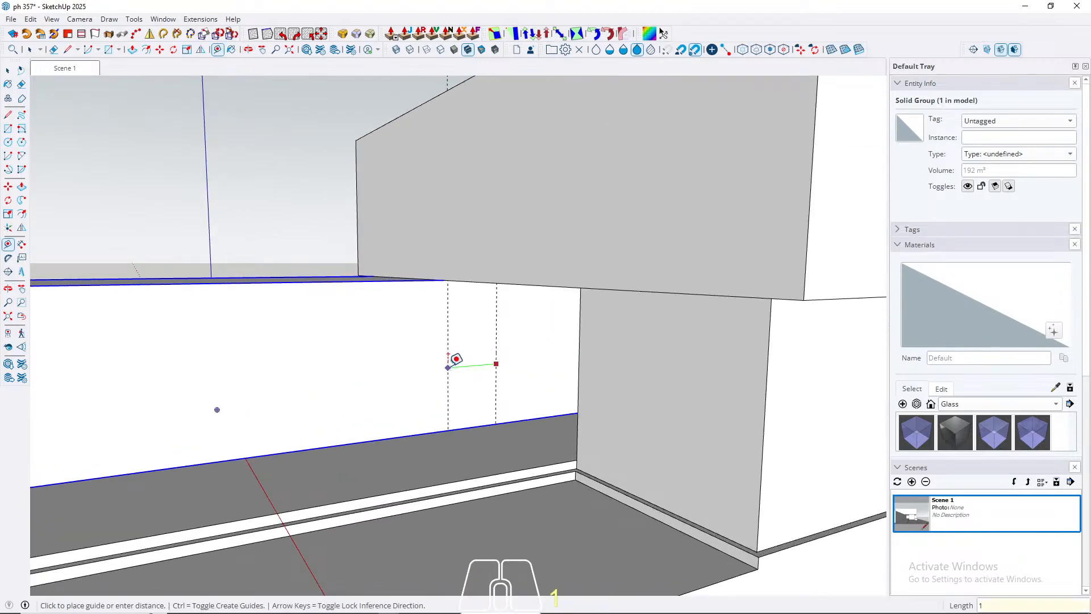
type("0")
key("Return")
middle_click_drag(514, 341, 295, 370)
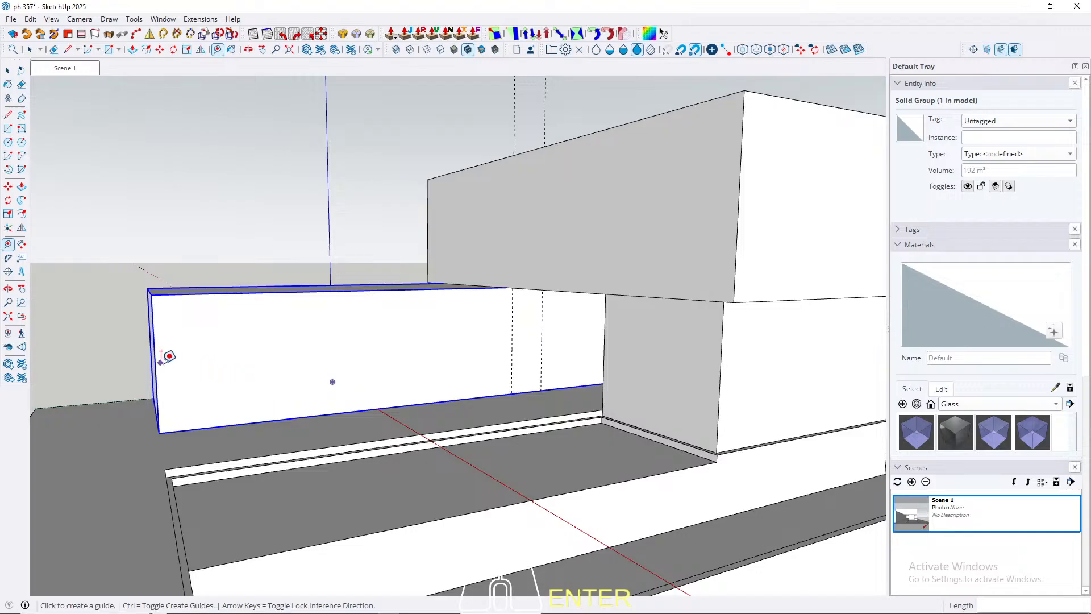
type("100")
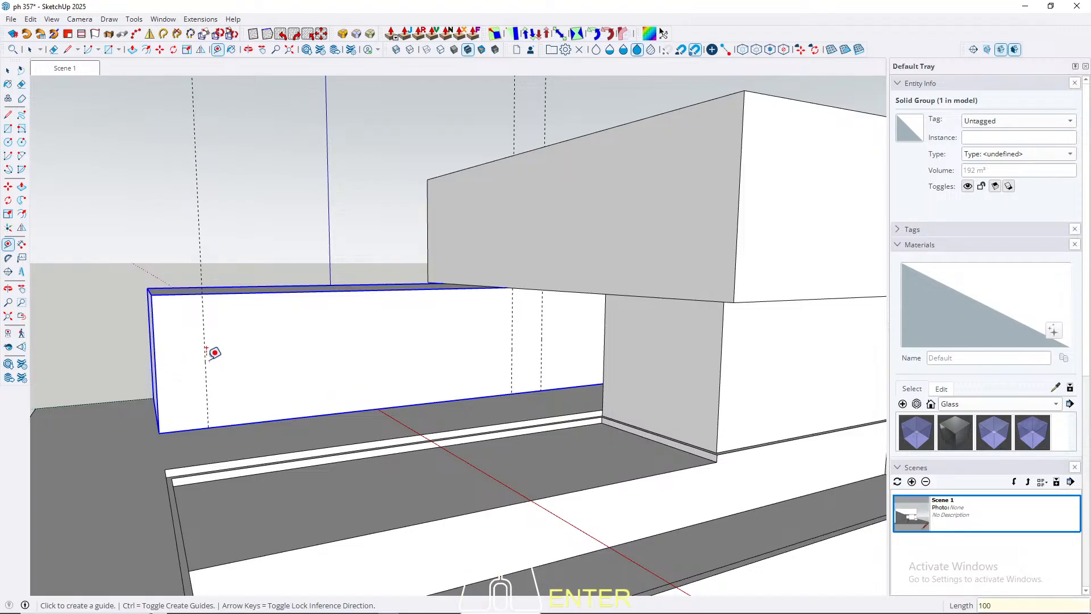
left_click(274, 420)
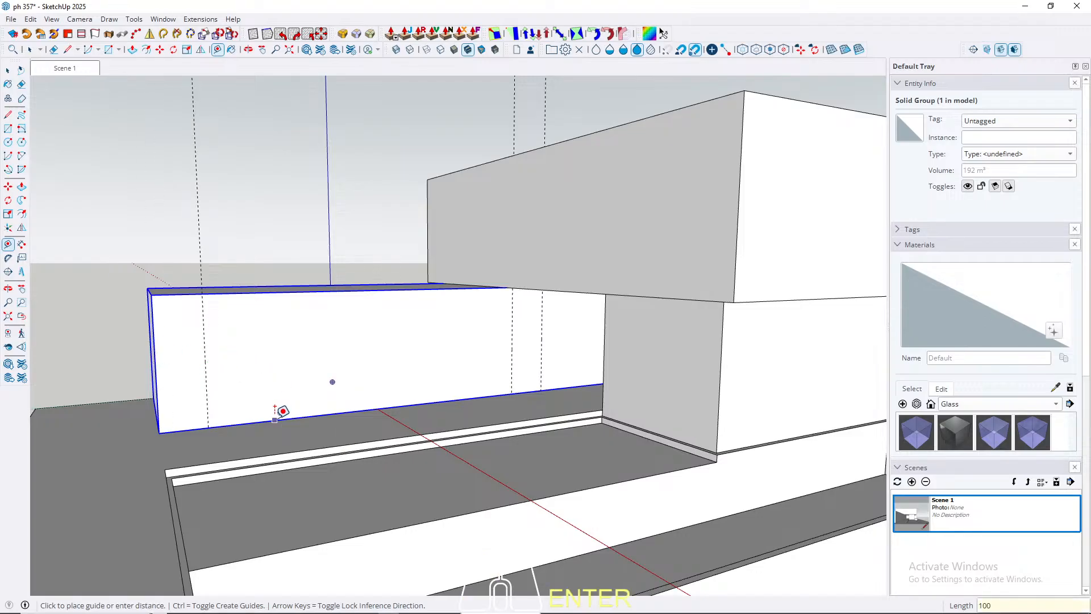
type("2")
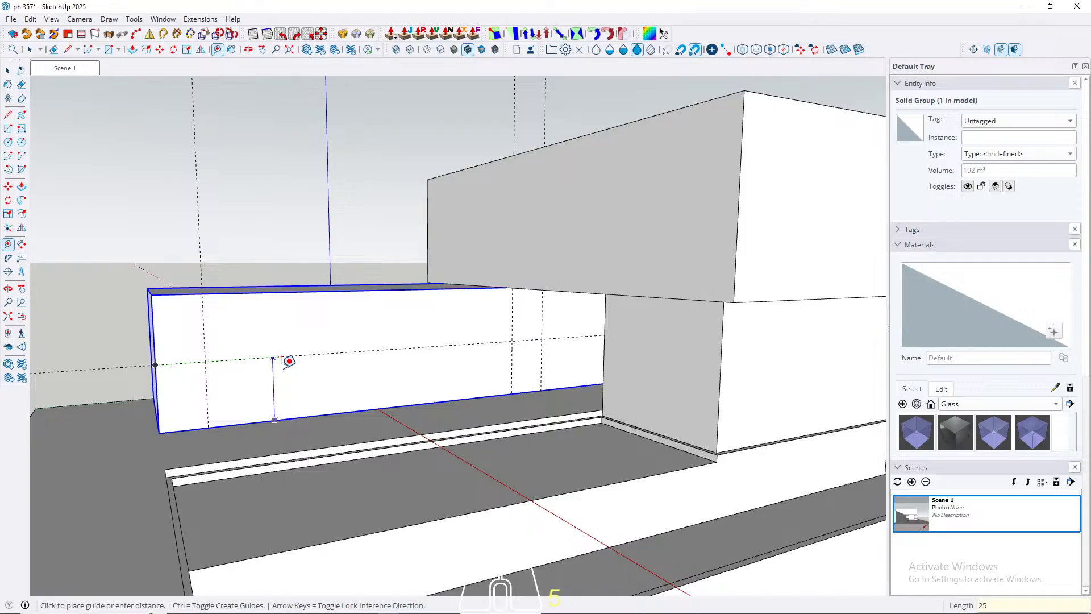
type("5")
key("Return")
key("ctrl+z")
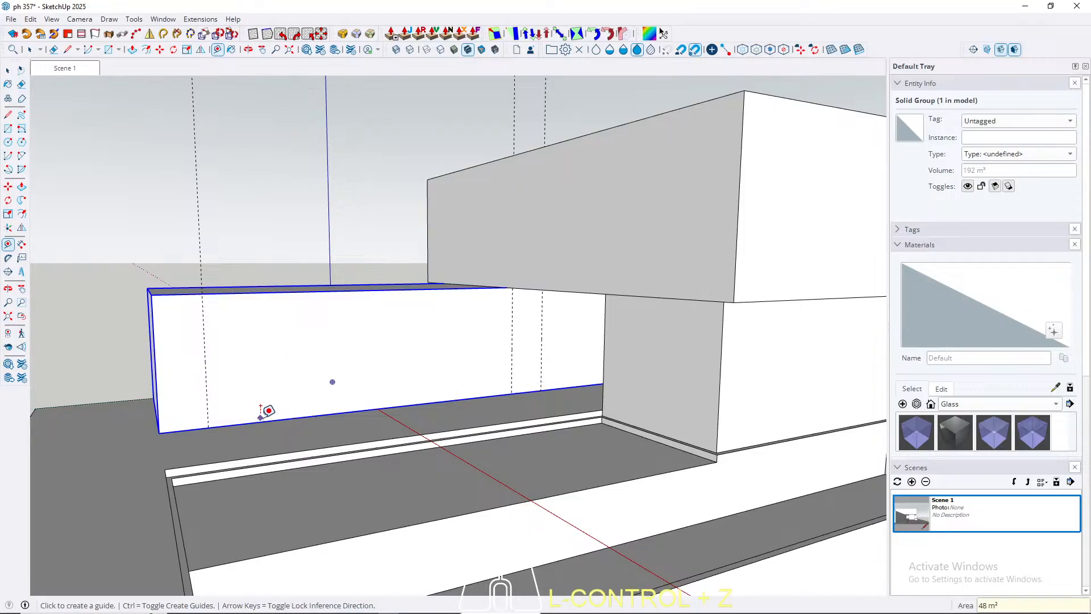
Step: Place a horizontal guide on the long box's side face 250 cm above its bottom edge
left_click(259, 422)
type("250")
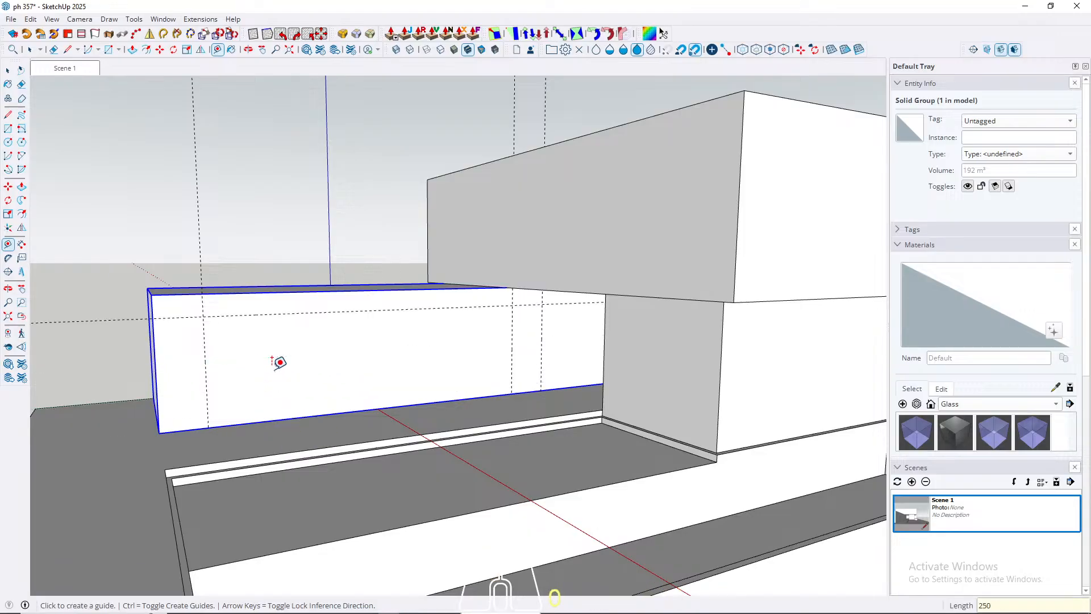
key("Return")
Step: Open the long box's group and draw an 800 by 250 cm rectangle between the guides down to the bottom edge
middle_click_drag(273, 372, 441, 376)
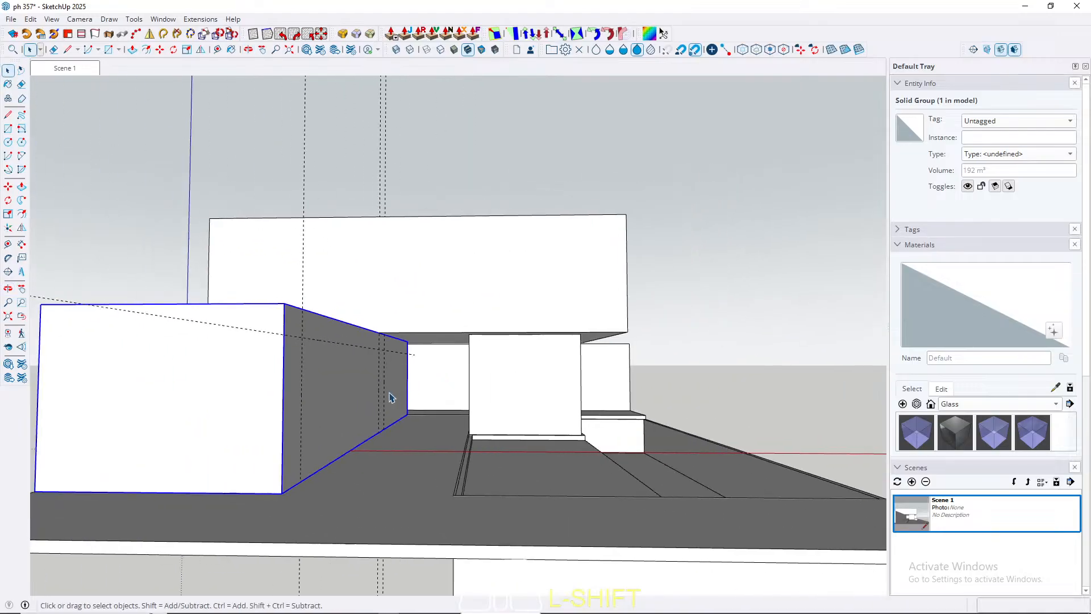
triple_click(337, 404)
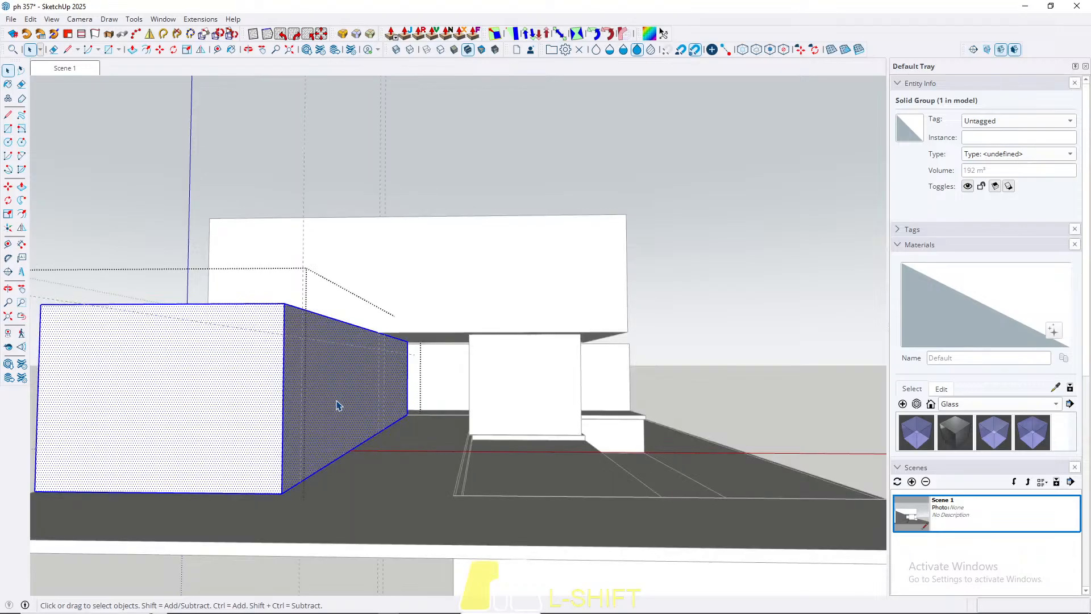
middle_click_drag(337, 405, 135, 404)
key("r")
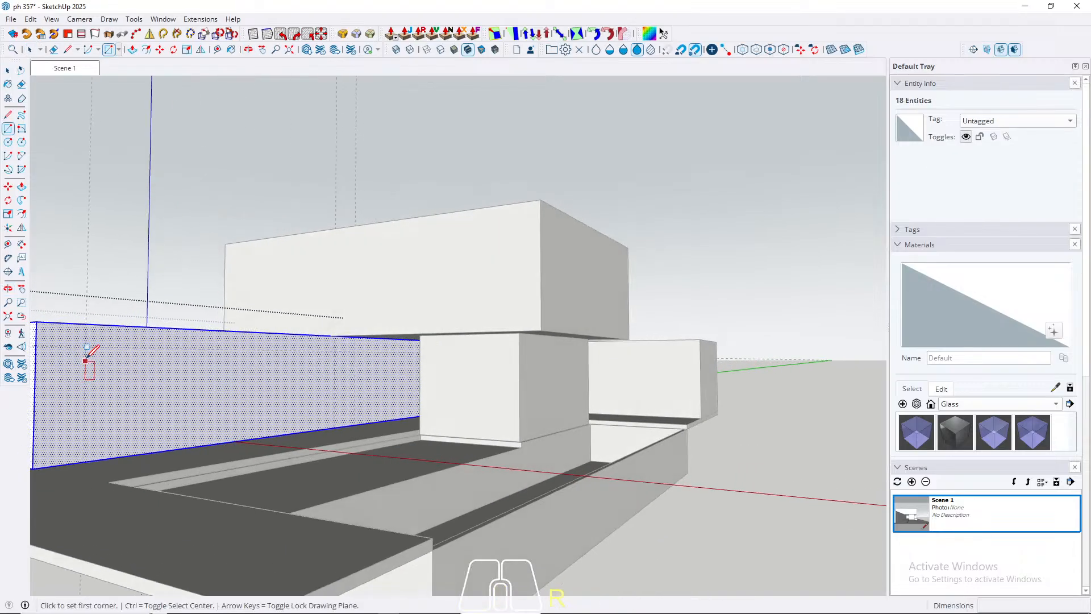
left_click(85, 347)
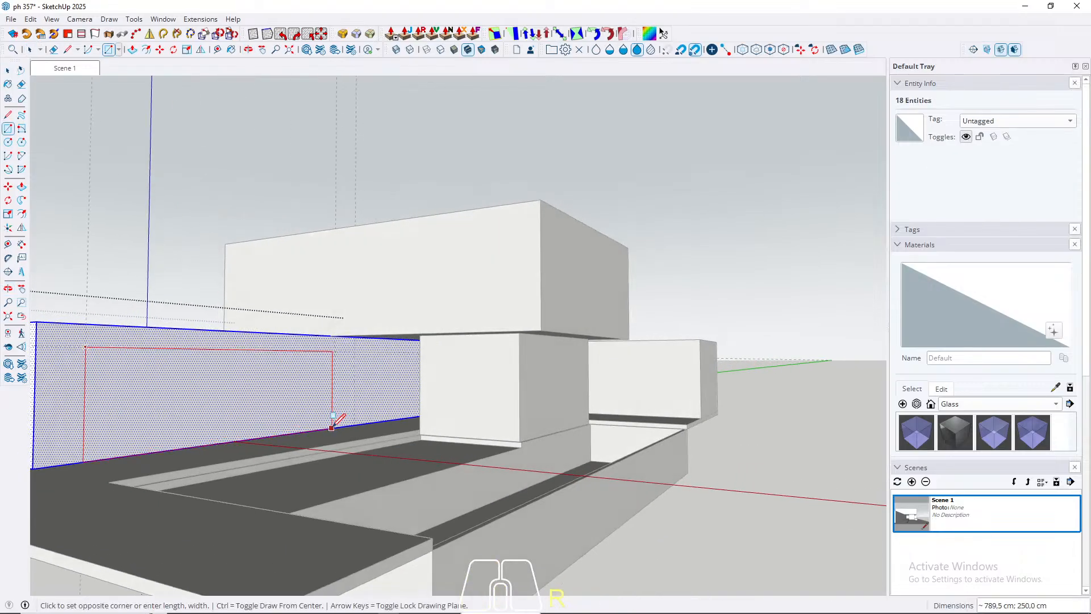
left_click(334, 423)
Step: Push the 800 by 250 cm rectangle 300 cm into the long box as a recess and close the group
key("space")
left_click(316, 418)
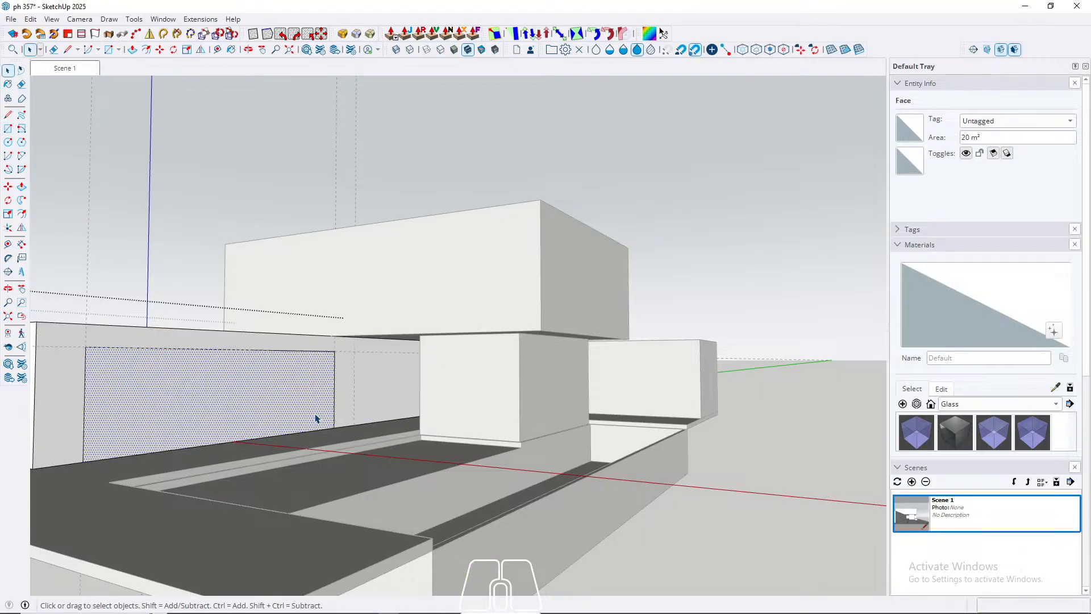
key("p")
left_click(314, 419)
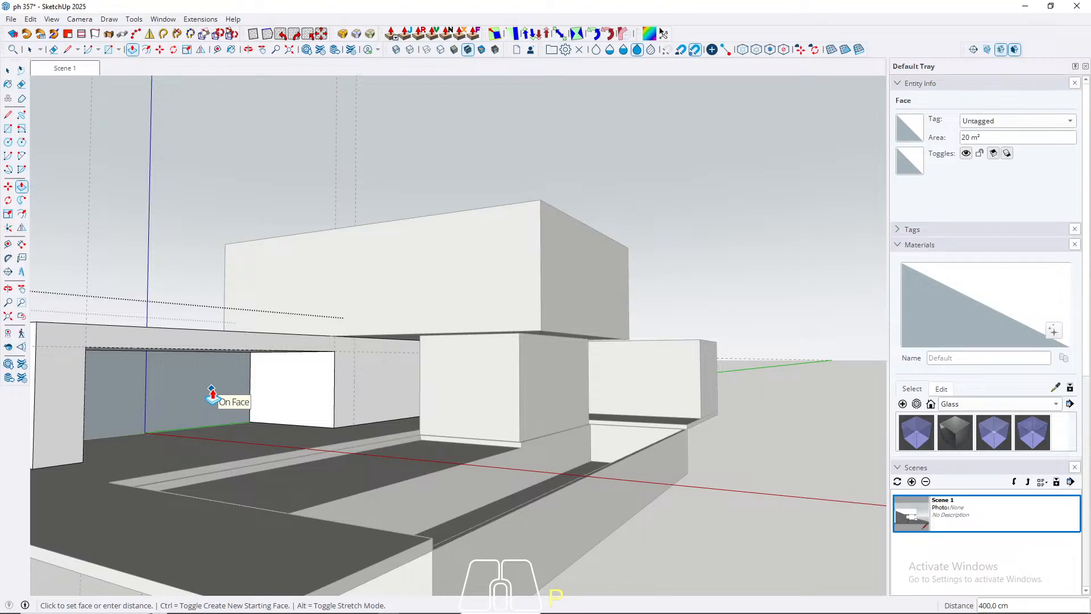
left_click(240, 400)
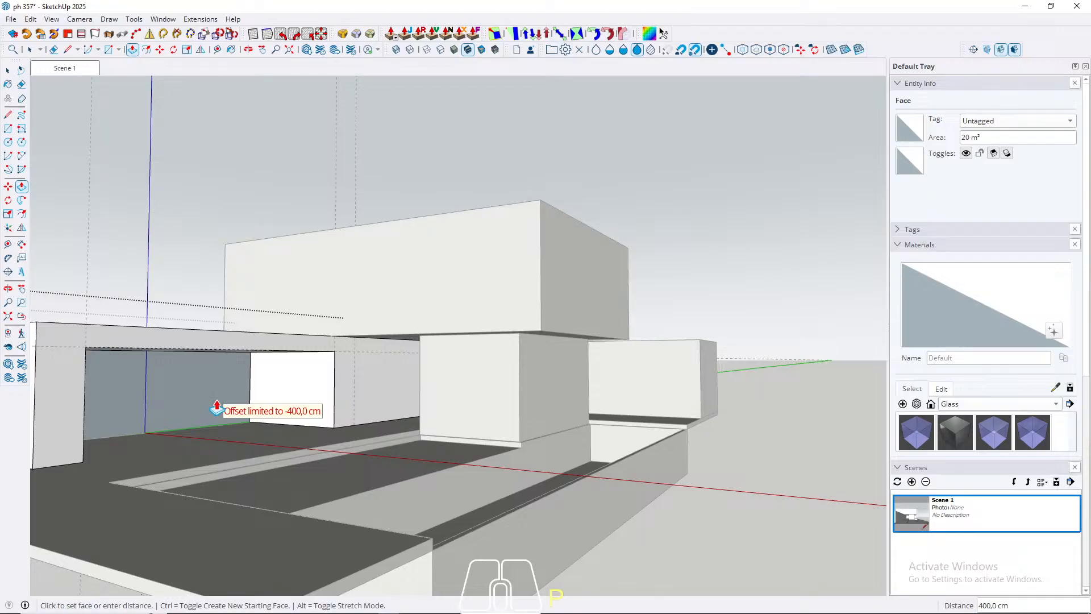
type("300")
key("Return")
key("space")
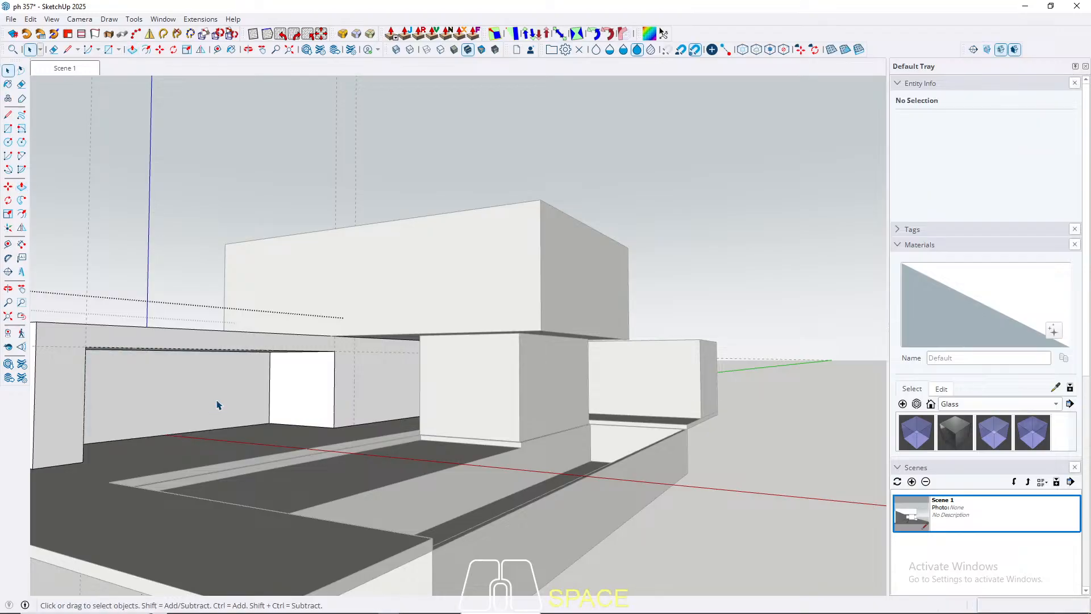
key("Escape")
Step: Reopen the long box's group and place a vertical guide on its side face 300 cm from the far edge
middle_click_drag(218, 405, 241, 407)
scroll(324, 383, "up", 4)
triple_click(324, 378, "shift")
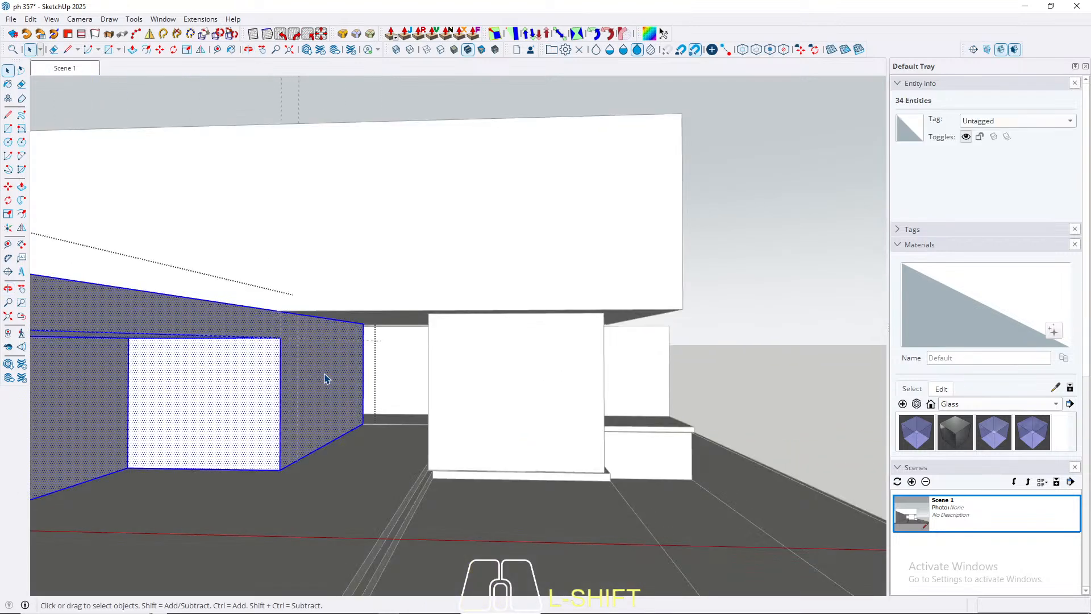
scroll(326, 375, "up", 5)
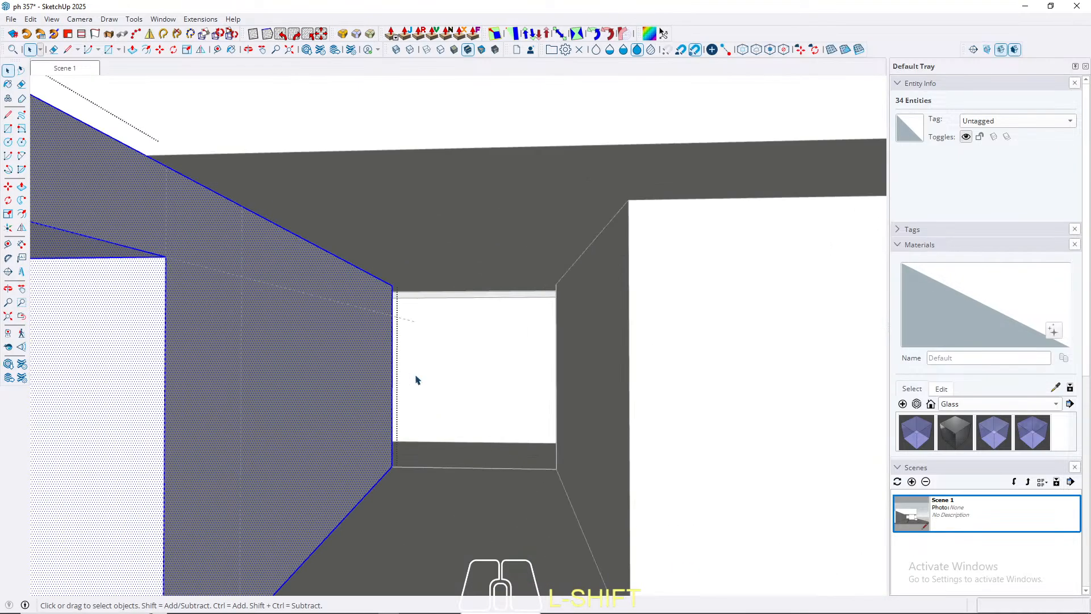
scroll(392, 390, "up", 2)
key("t")
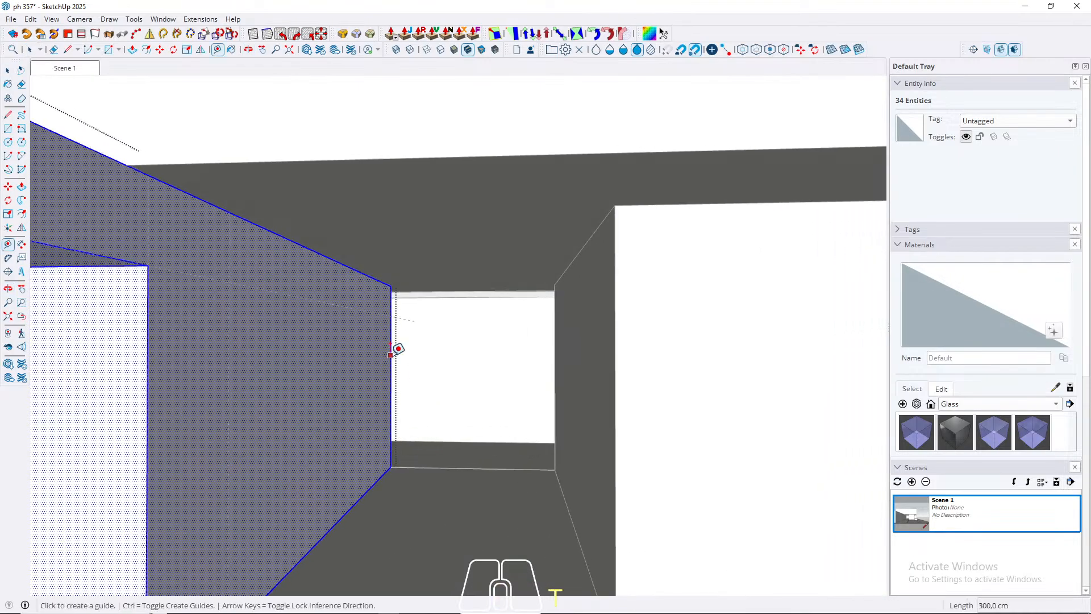
left_click(391, 354)
key("Left")
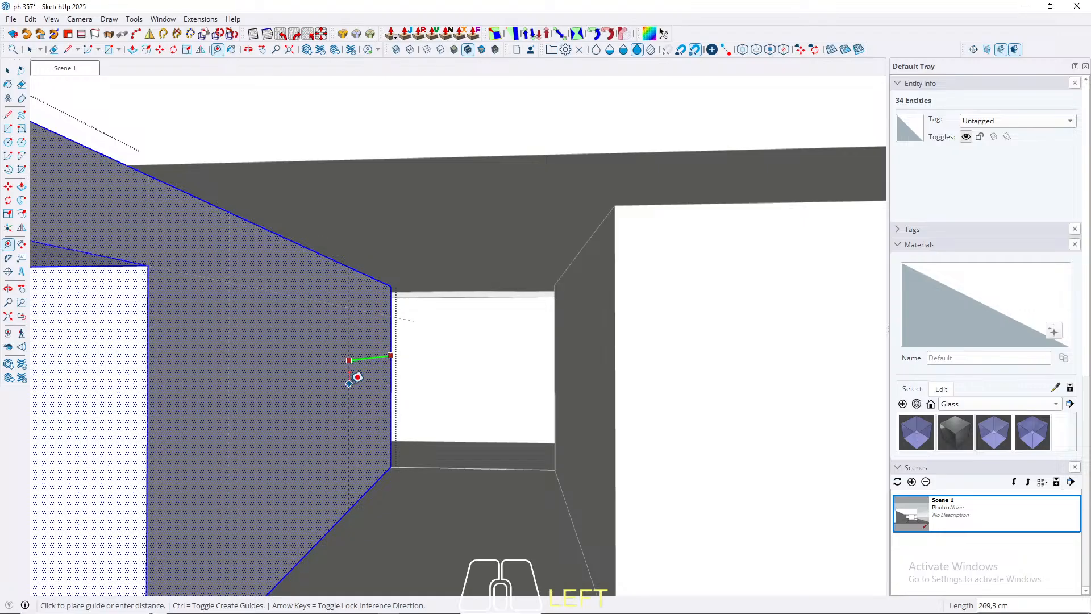
middle_click_drag(358, 373, 496, 431)
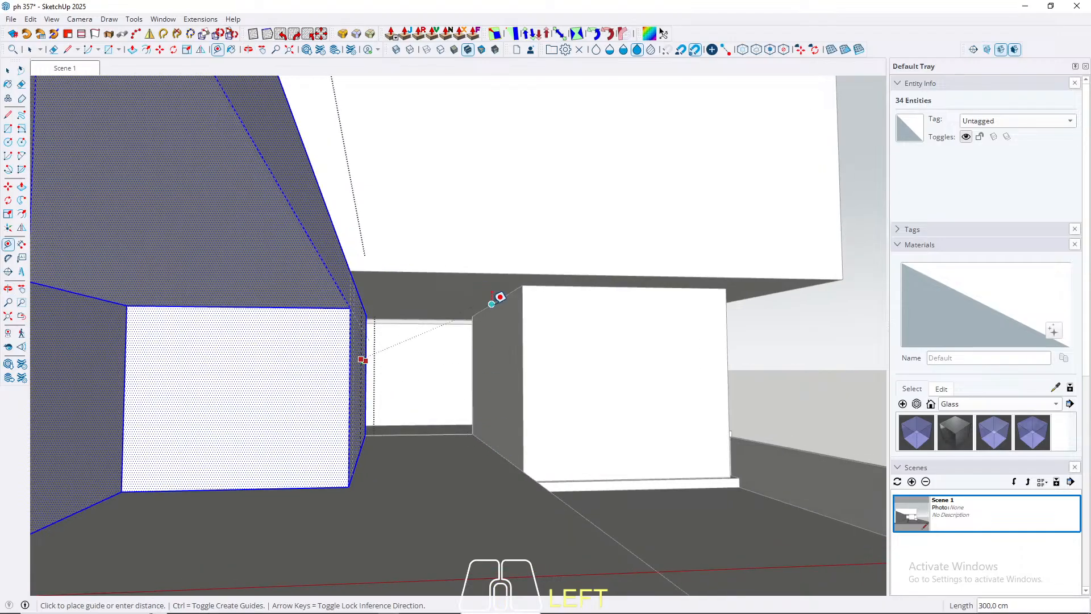
Step: Draw a 300 by 250 cm rectangle beside the recess, between the guides and down to the bottom edge
scroll(207, 386, "up", 6)
key("space")
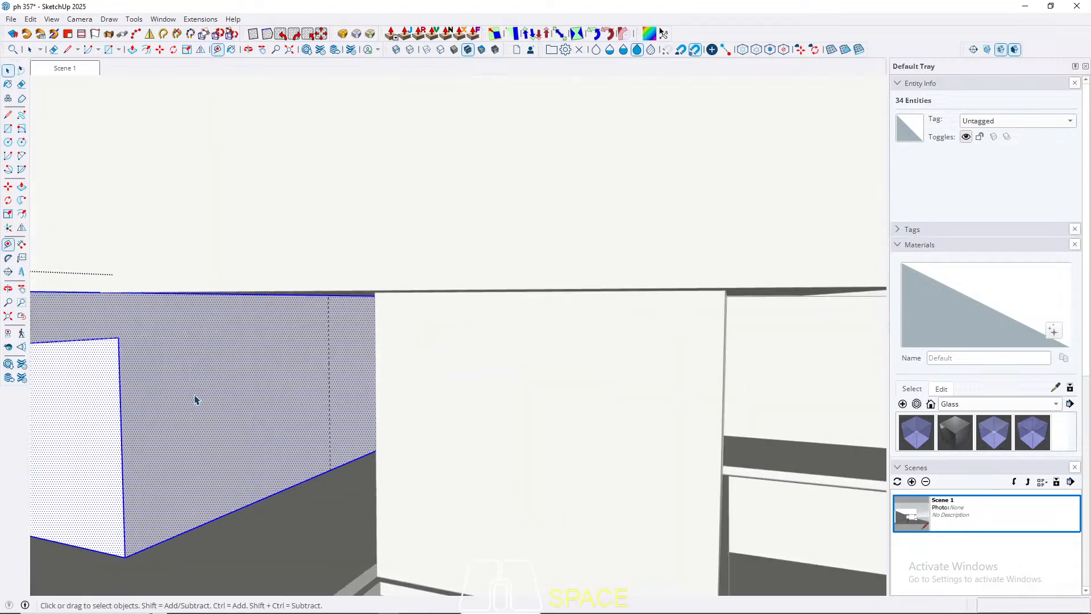
left_click(246, 386)
key("r")
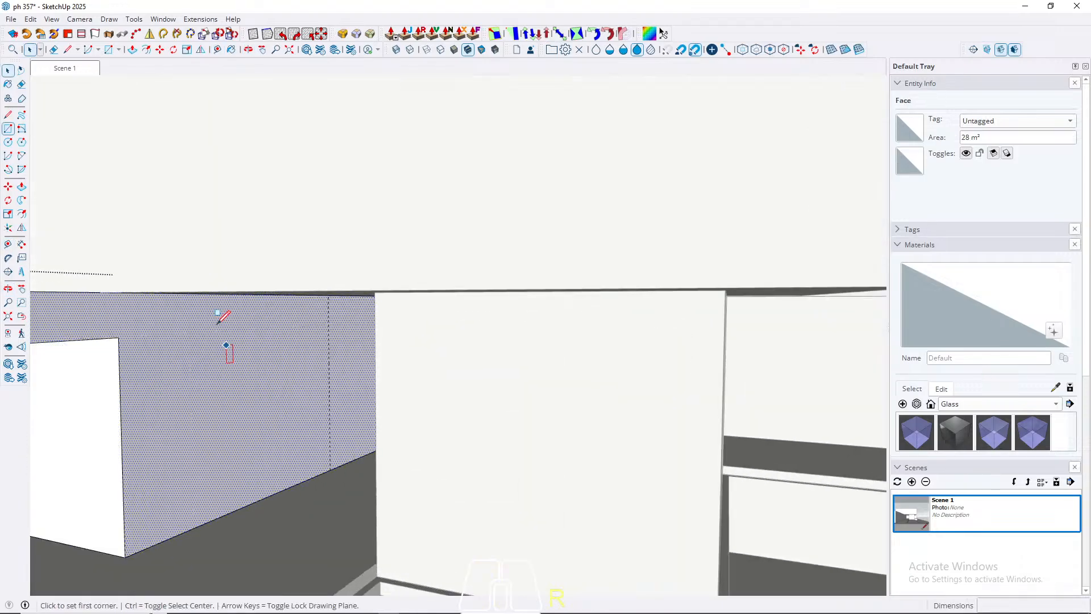
left_click(189, 334)
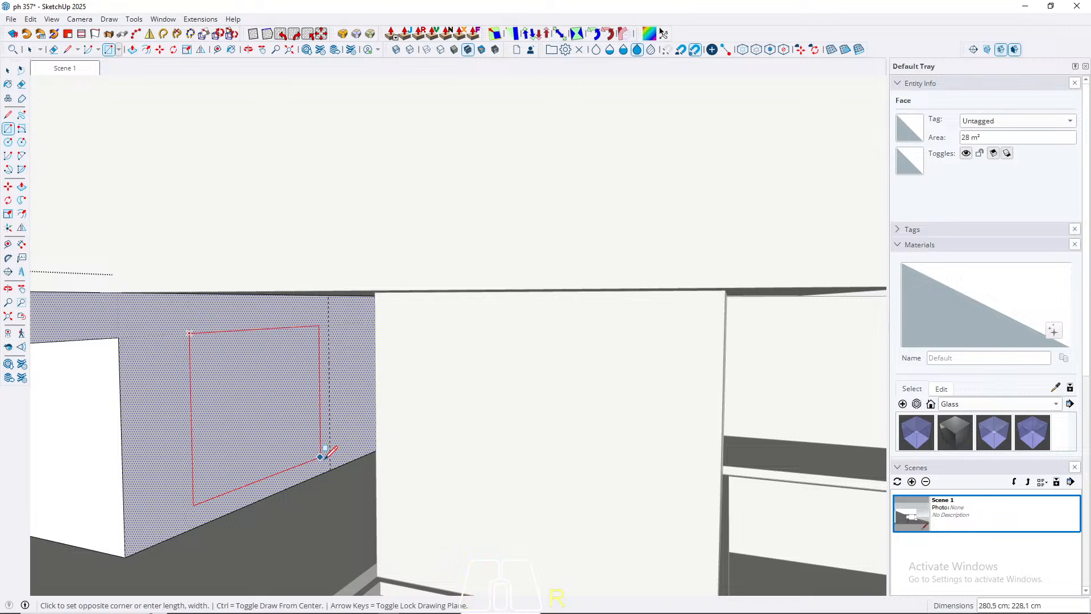
left_click(330, 469)
Step: Push the second rectangle in to the same 300 cm depth as the first recess and close the group
key("space")
left_click(281, 441)
key("p")
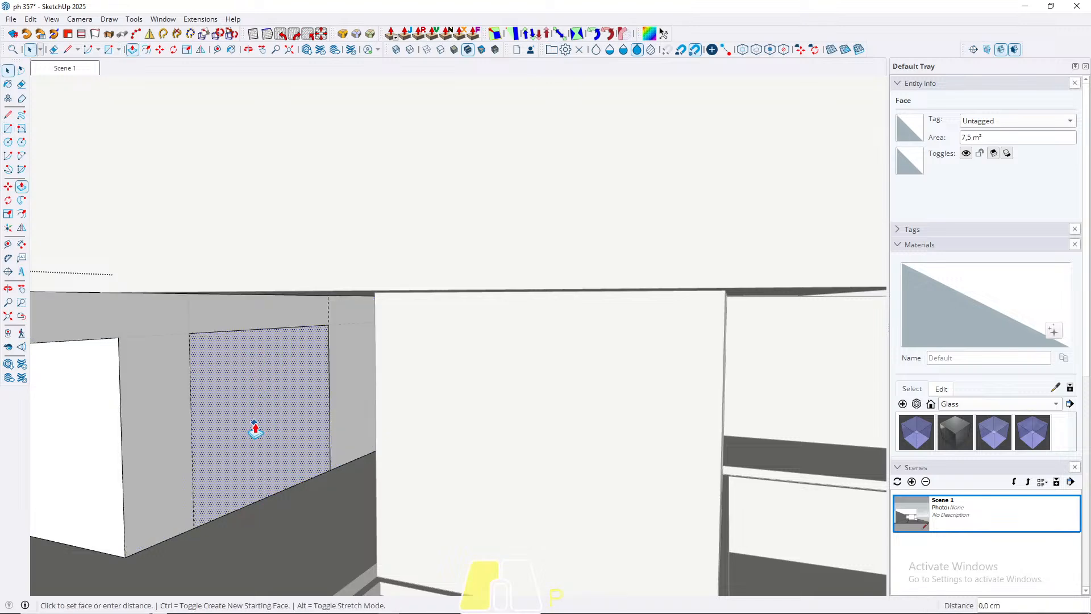
double_click(254, 429)
key("space")
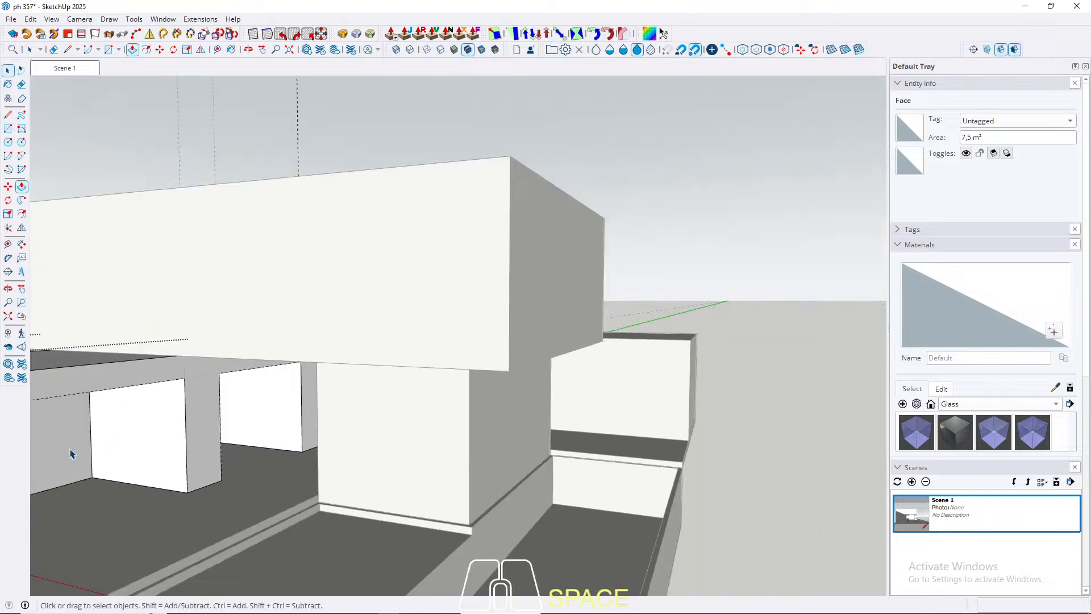
key("Escape")
Step: Return to Scene 1 and clear all construction guides from the model
middle_click_drag(273, 382, 376, 332)
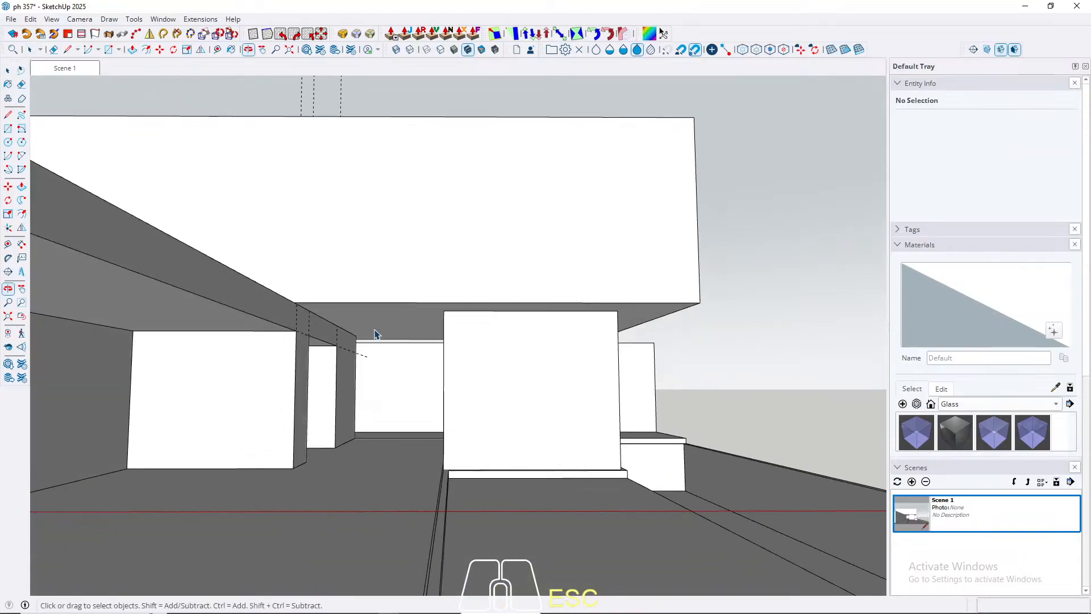
left_click(70, 69)
key("shift")
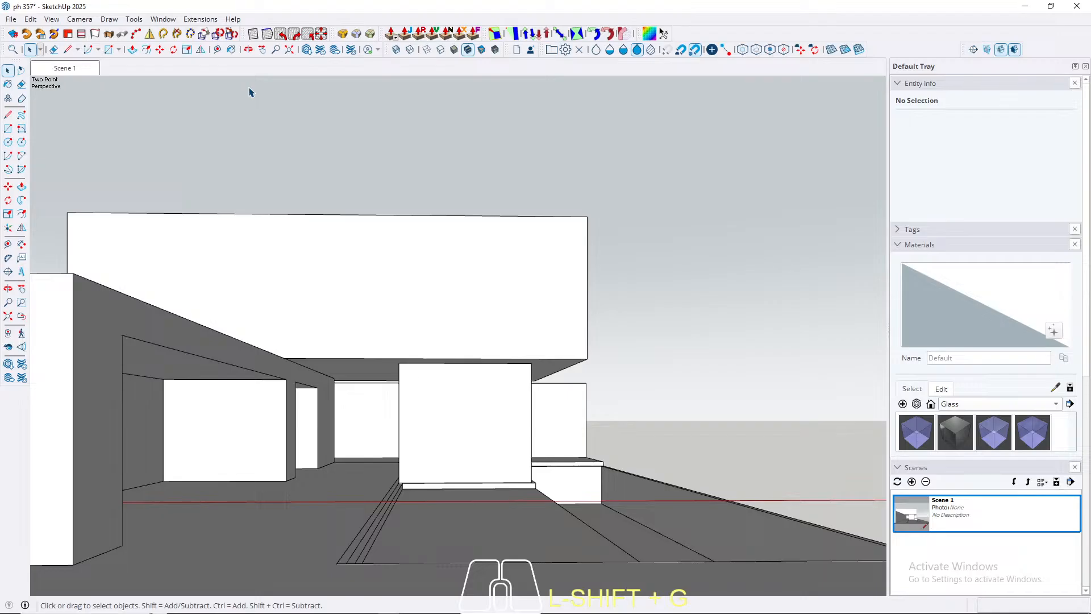
Step: Open the group of the small box under the upper volume and place a vertical guide 100 cm from one edge of its wide side face
scroll(402, 396, "up", 5)
mouse_move(402, 397)
middle_mouse_down()
mouse_move(526, 397)
mouse_move(198, 397)
mouse_move(197, 377)
mouse_move(375, 414)
mouse_move(49, 419)
mouse_move(77, 417)
middle_mouse_up()
scroll(375, 372, "down", 4)
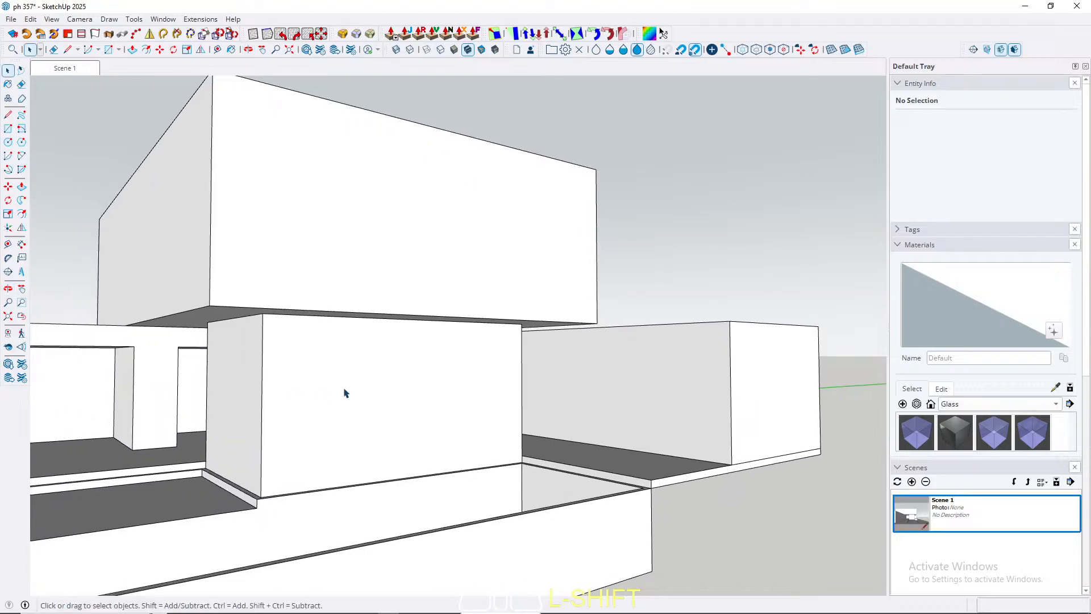
scroll(338, 404, "up", 1)
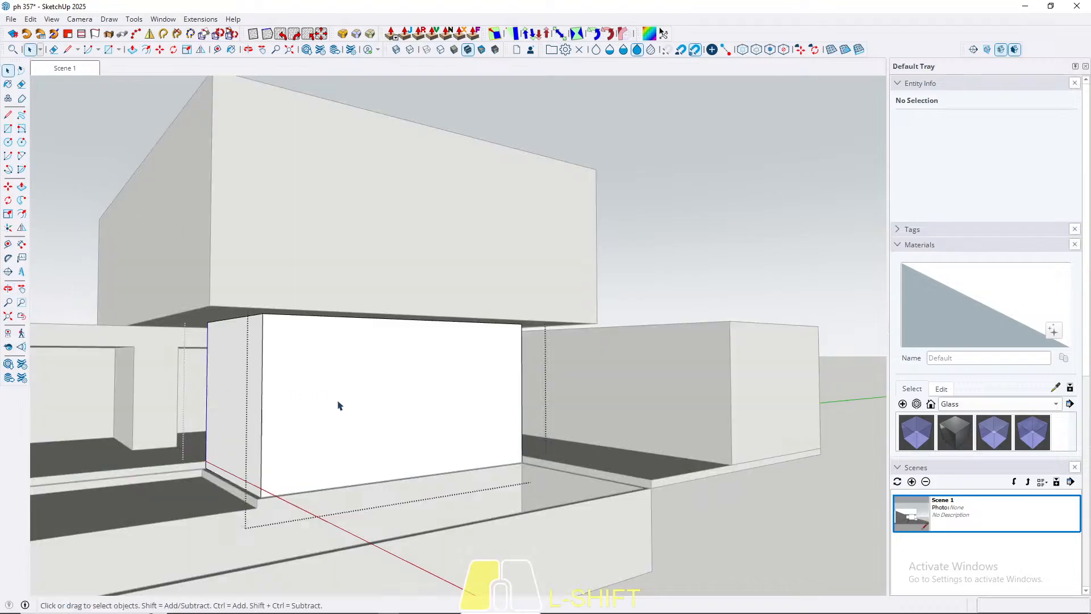
triple_click(329, 394)
scroll(327, 395, "up", 2)
key("t")
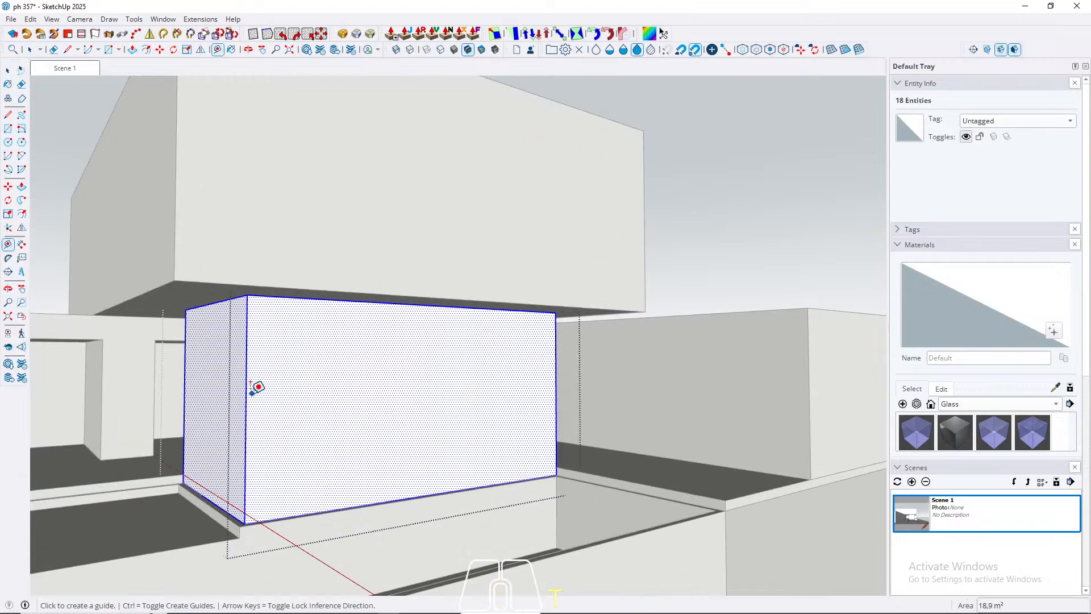
left_click(246, 394)
type("1")
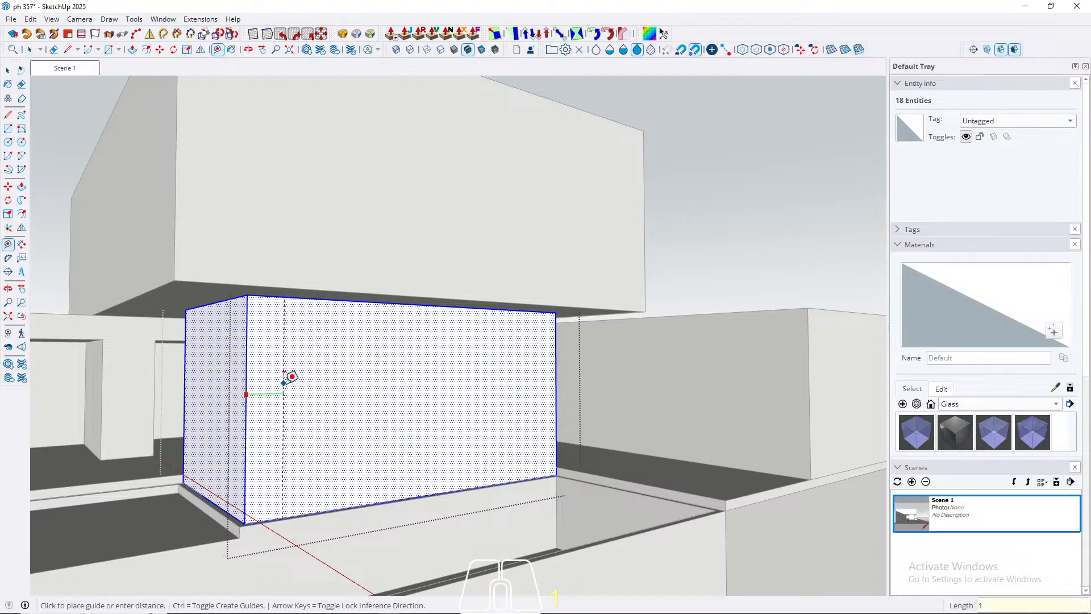
type("00")
key("Return")
Step: Place a vertical guide 100 cm from the face's opposite edge and a horizontal guide 250 cm above its bottom edge
left_click(556, 378)
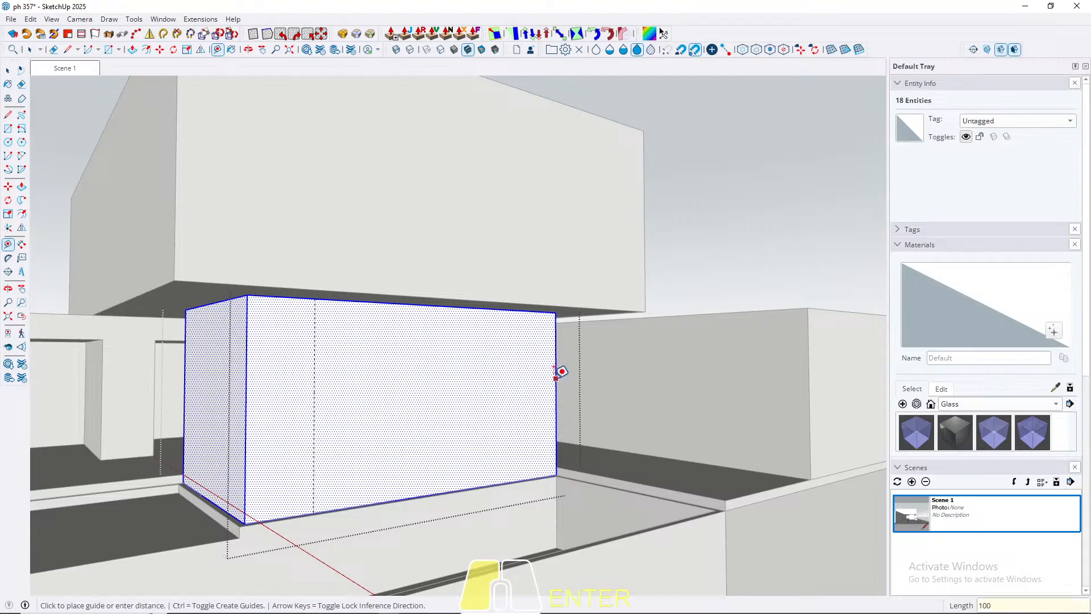
type("1")
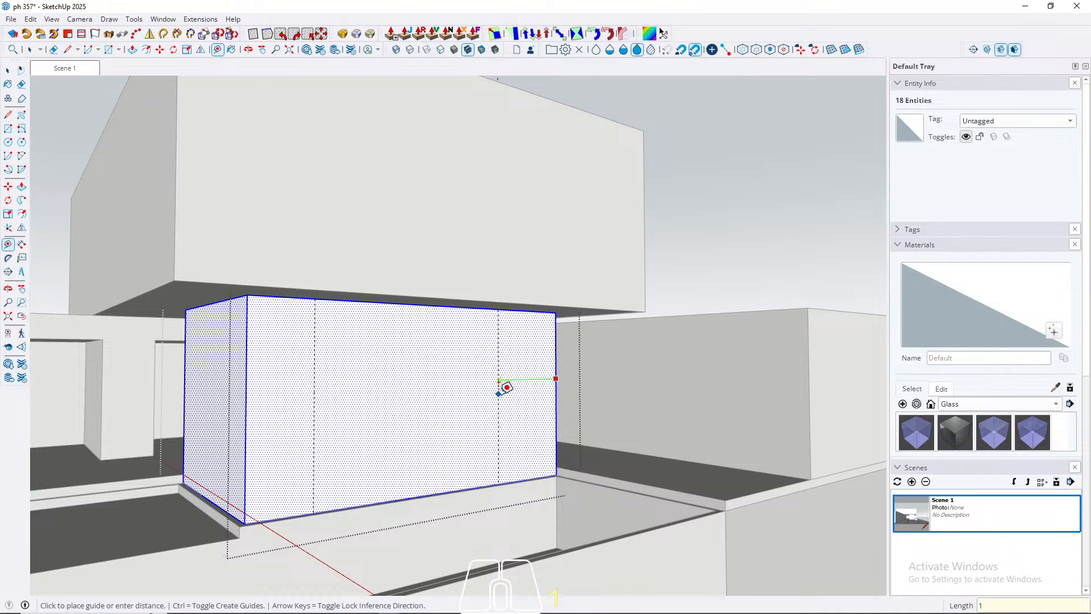
key("Return")
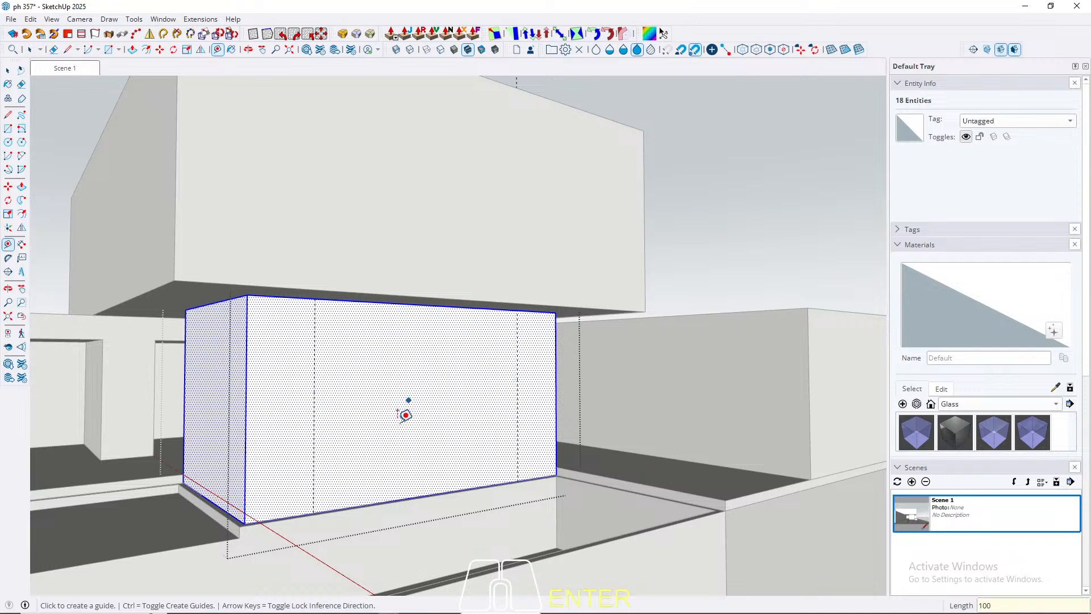
left_click(348, 506)
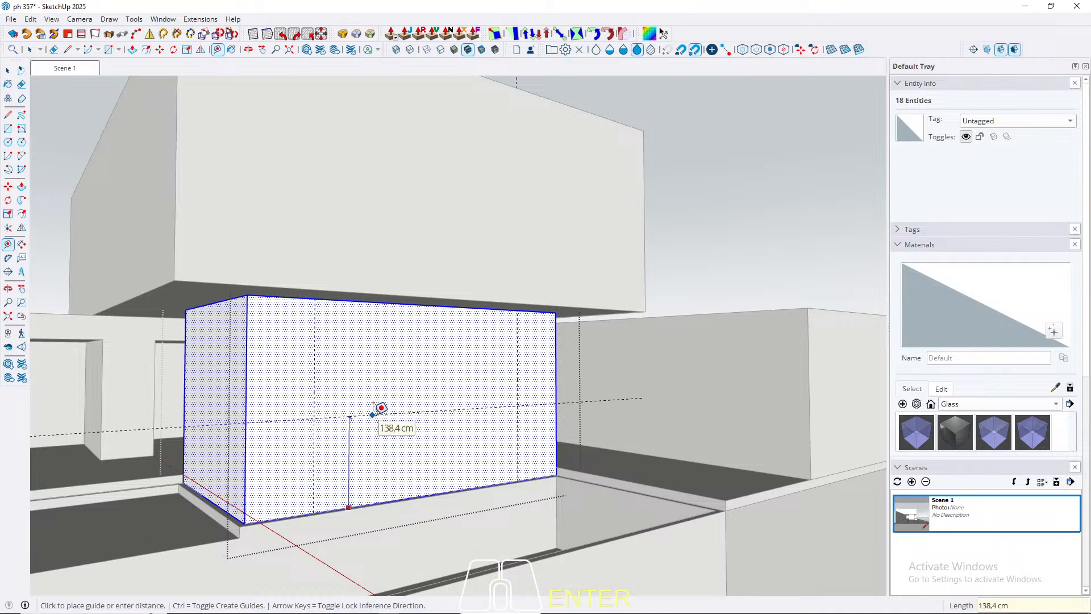
type("250")
key("Return")
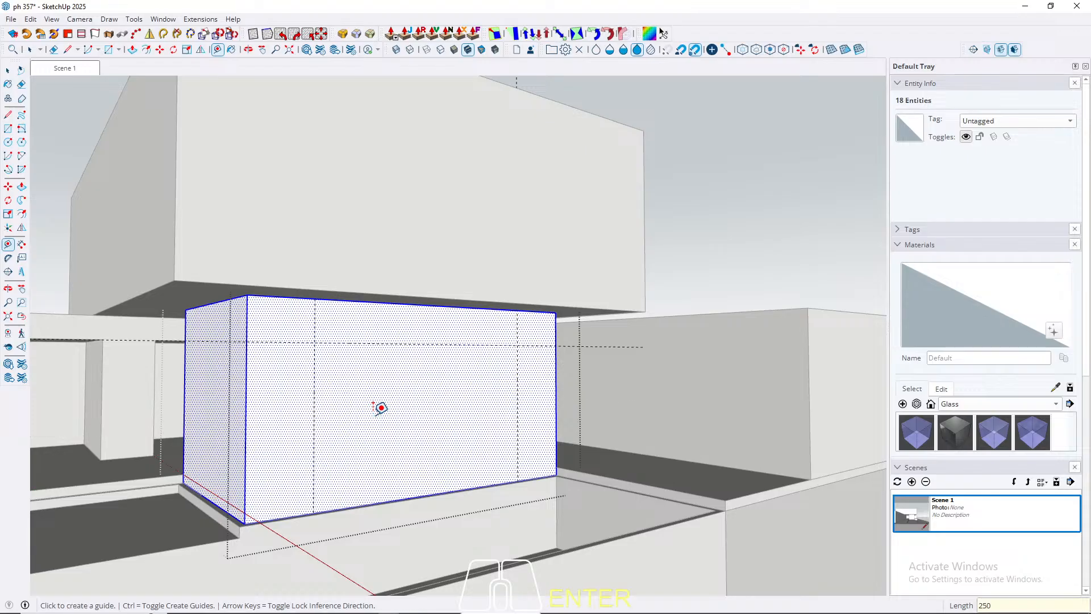
Step: Draw a rectangle between the two vertical guides, from the horizontal guide down to the bottom edge, and select its face
key("space")
key("r")
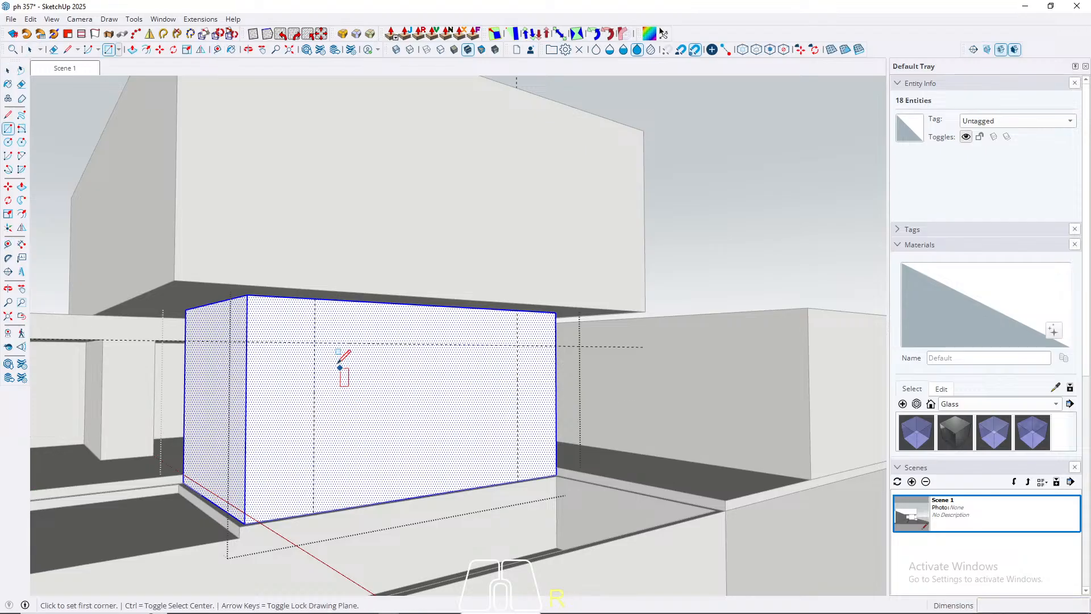
left_click(314, 343)
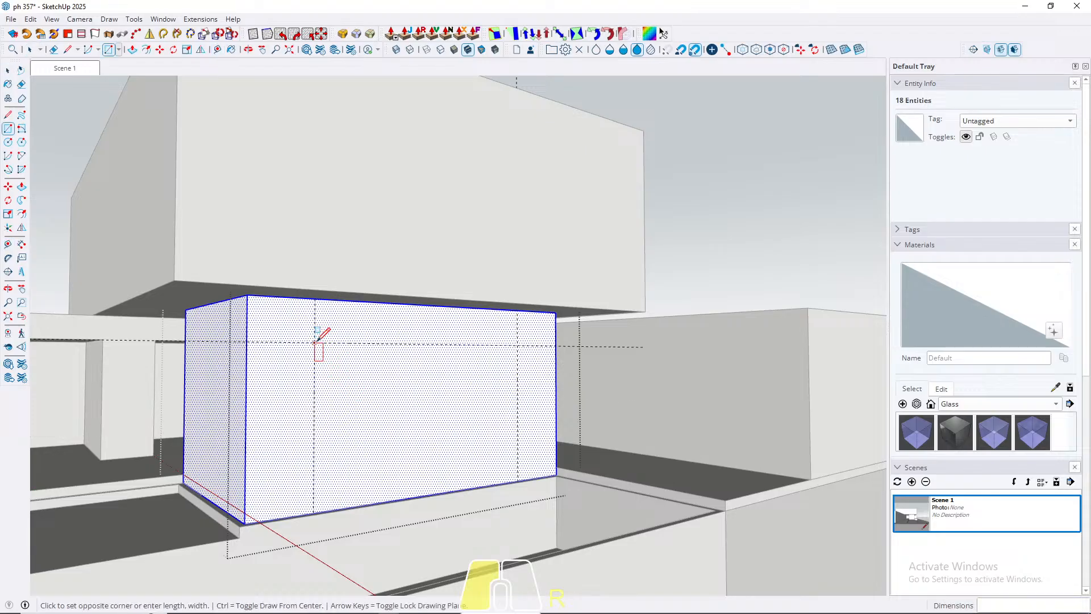
scroll(515, 475, "up", 6)
left_click(528, 477)
key("space")
left_click(441, 420)
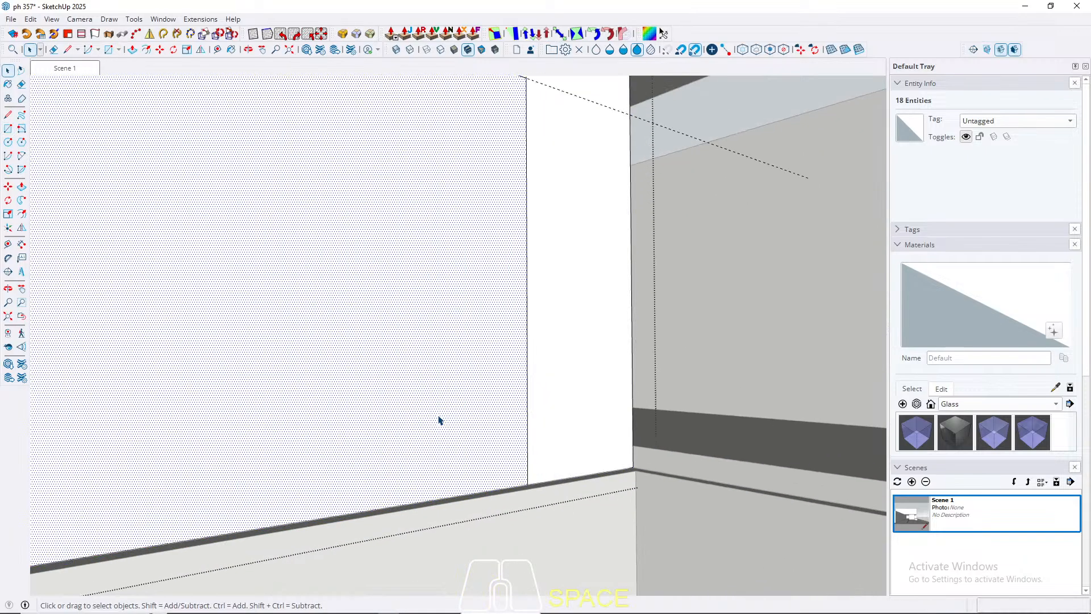
Step: Push the rectangle 350 cm to cut an opening through the box, close the group and return to Scene 1
key("p")
scroll(418, 390, "down", 4)
left_click(412, 388)
left_click(250, 342)
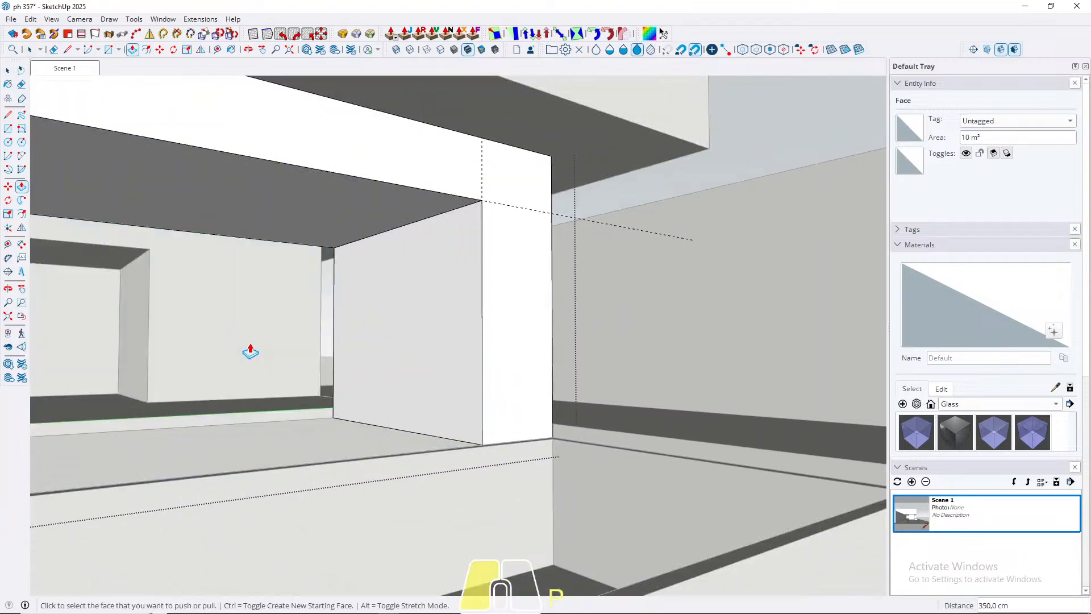
key("space")
scroll(394, 407, "down", 7)
key("Escape")
middle_click_drag(248, 393, 514, 384)
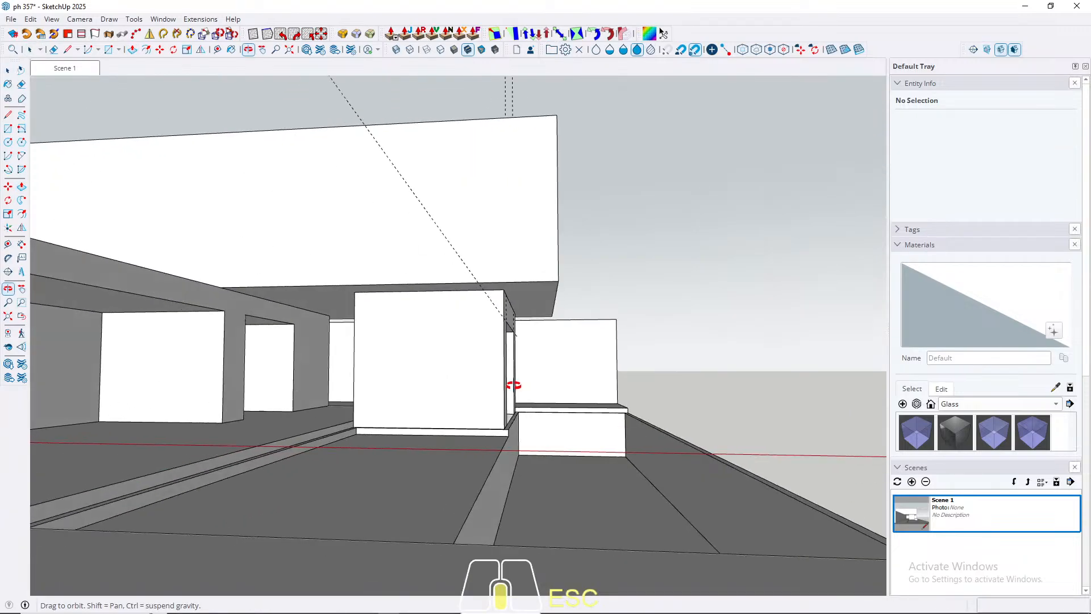
left_click(73, 68)
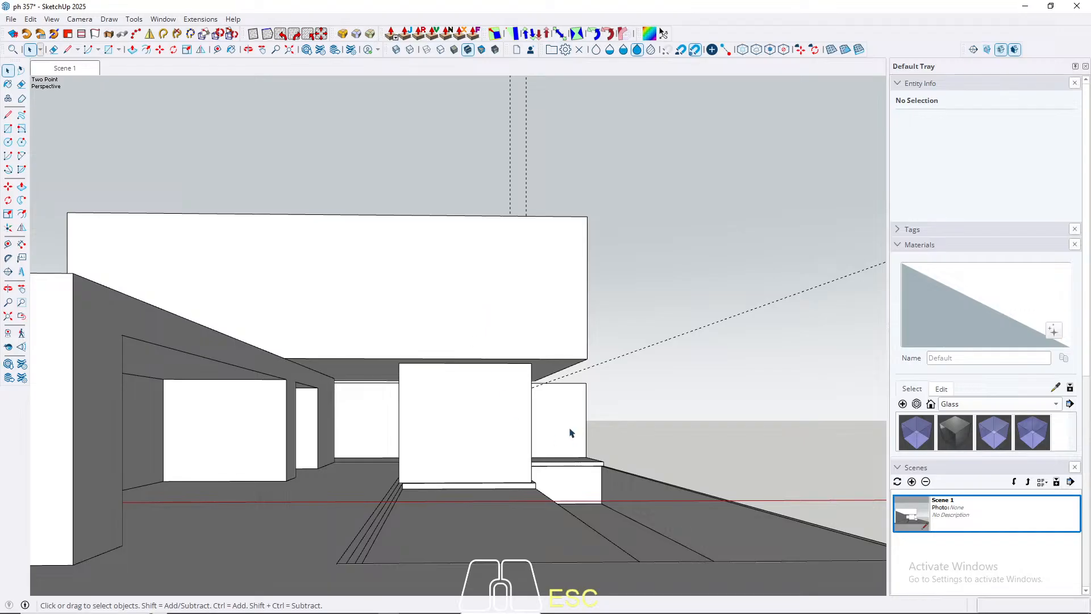
Step: Open the rear long box's group and place a vertical guide 100 cm from the outer edge of its front face
middle_click_drag(571, 433, 392, 436)
middle_click_drag(392, 437, 438, 409, "shift")
triple_click(466, 430)
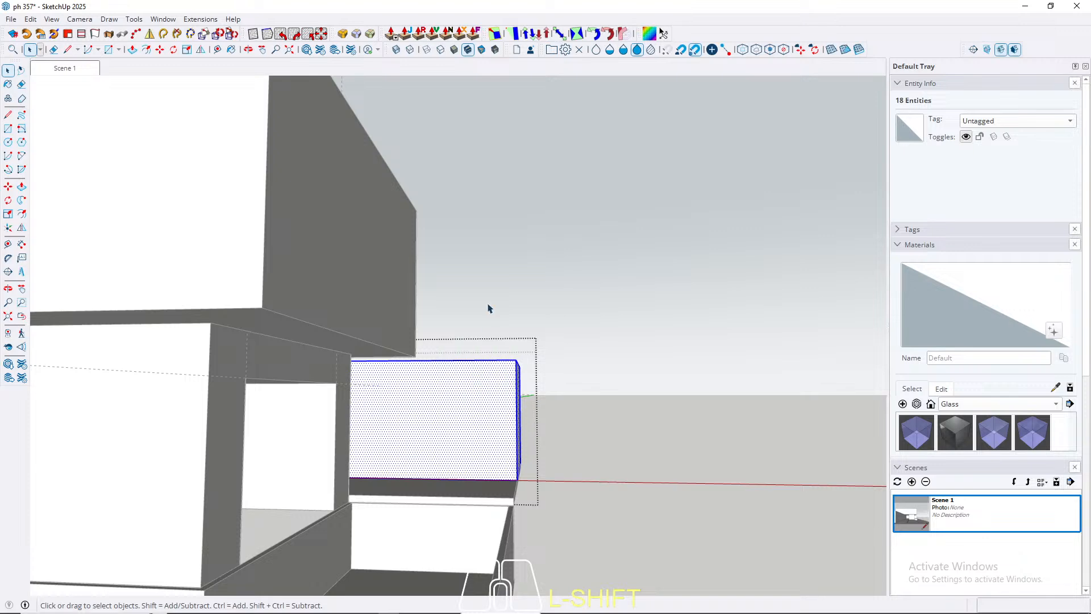
scroll(444, 409, "up", 3)
middle_click_drag(444, 409, 331, 433)
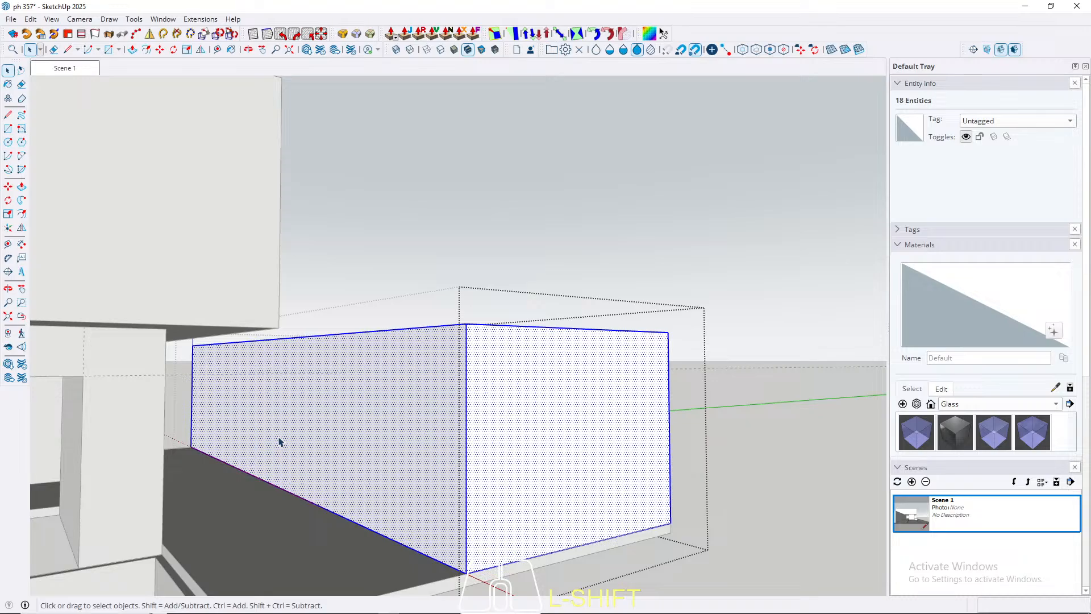
middle_click_drag(279, 442, 366, 414)
scroll(700, 382, "up", 3)
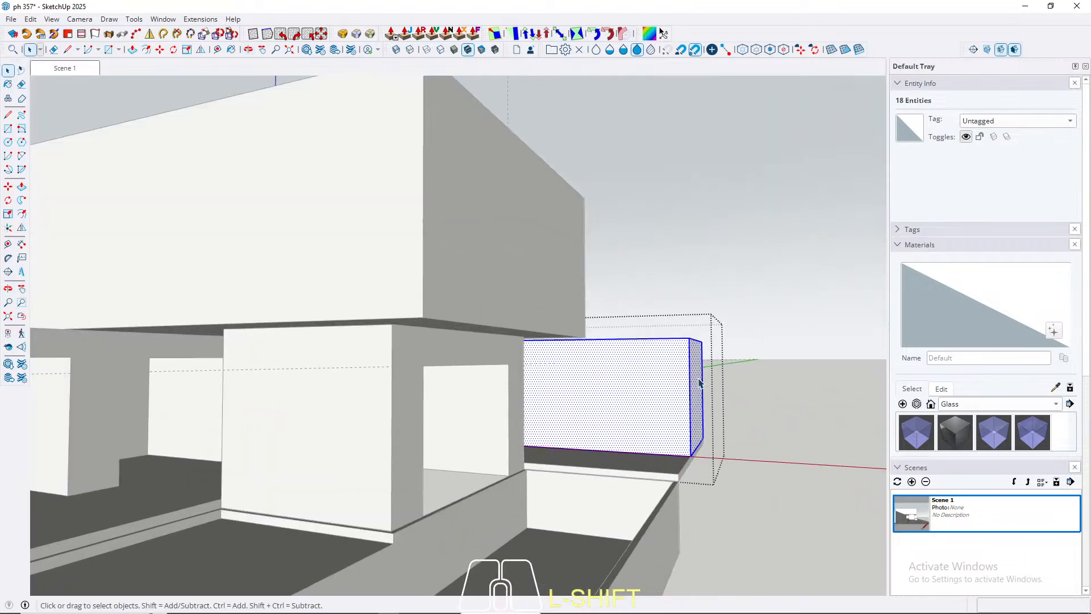
scroll(646, 413, "up", 2)
left_click(646, 414)
key("t")
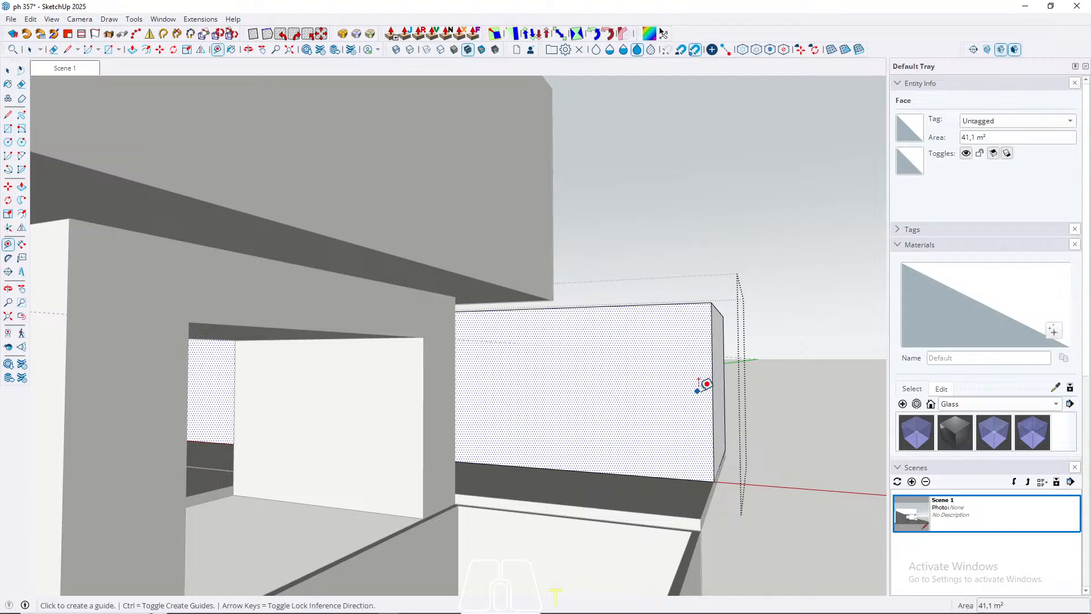
left_click(712, 391)
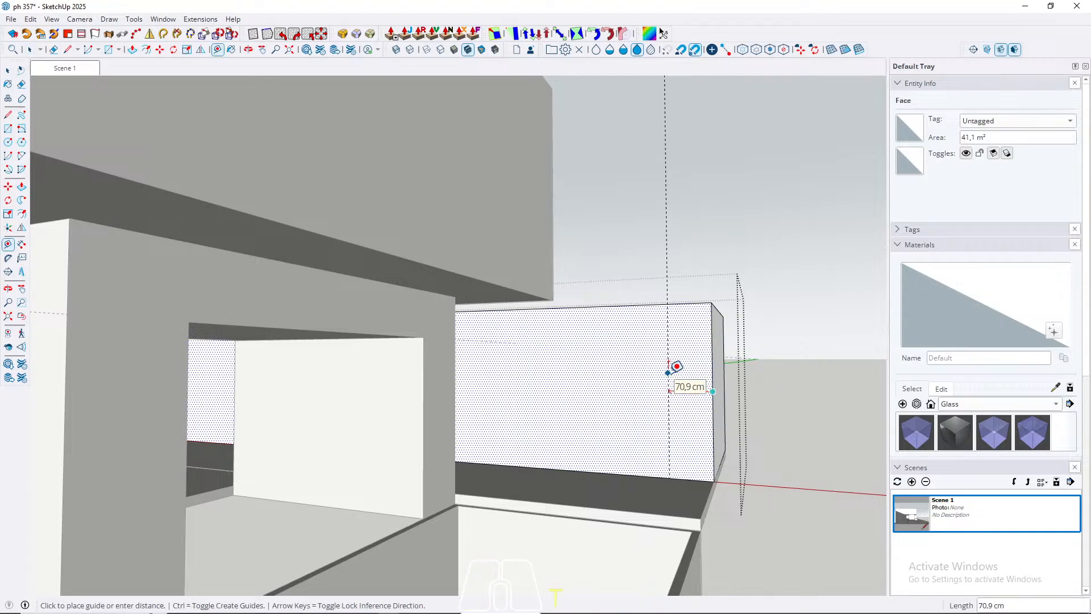
type("100")
scroll(673, 365, "down", 5)
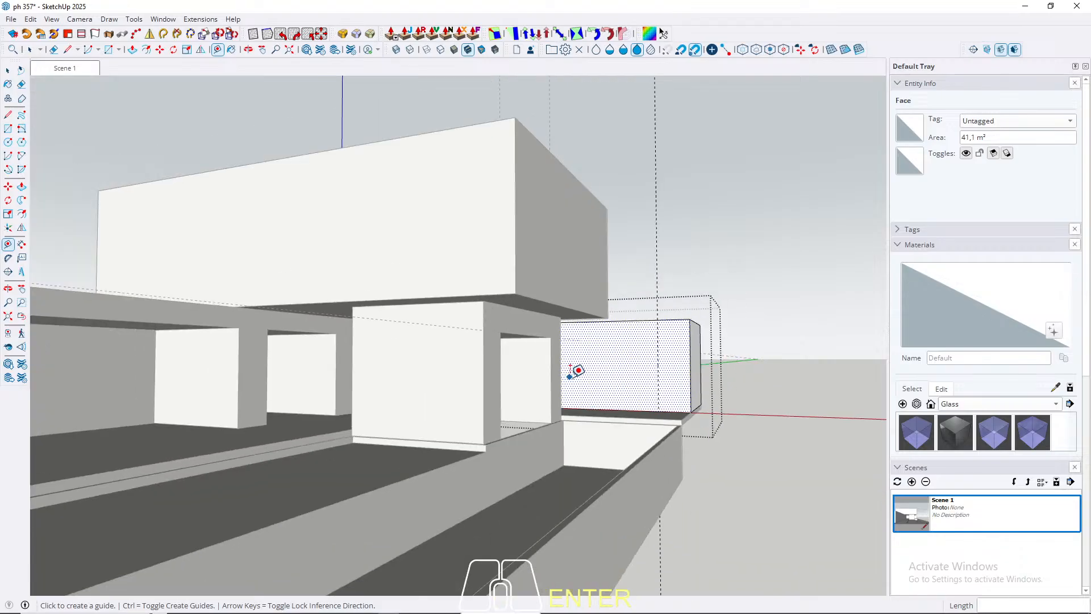
Step: On the same face, place a vertical guide 100 cm from the inner edge and a horizontal guide 250 cm above the bottom
middle_click_drag(578, 371, 358, 365)
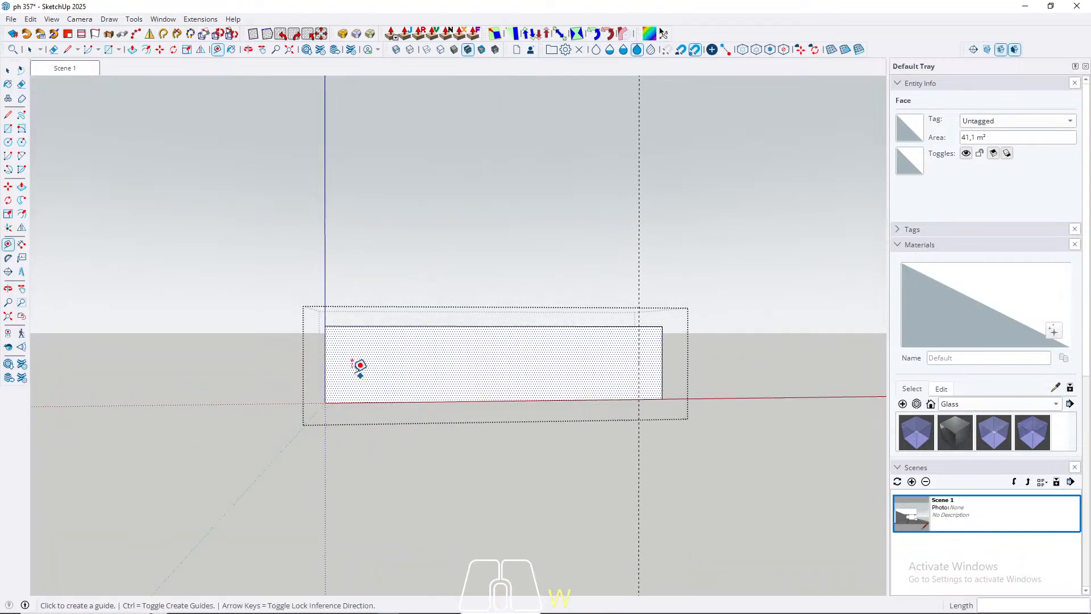
left_click(325, 364)
type("150,")
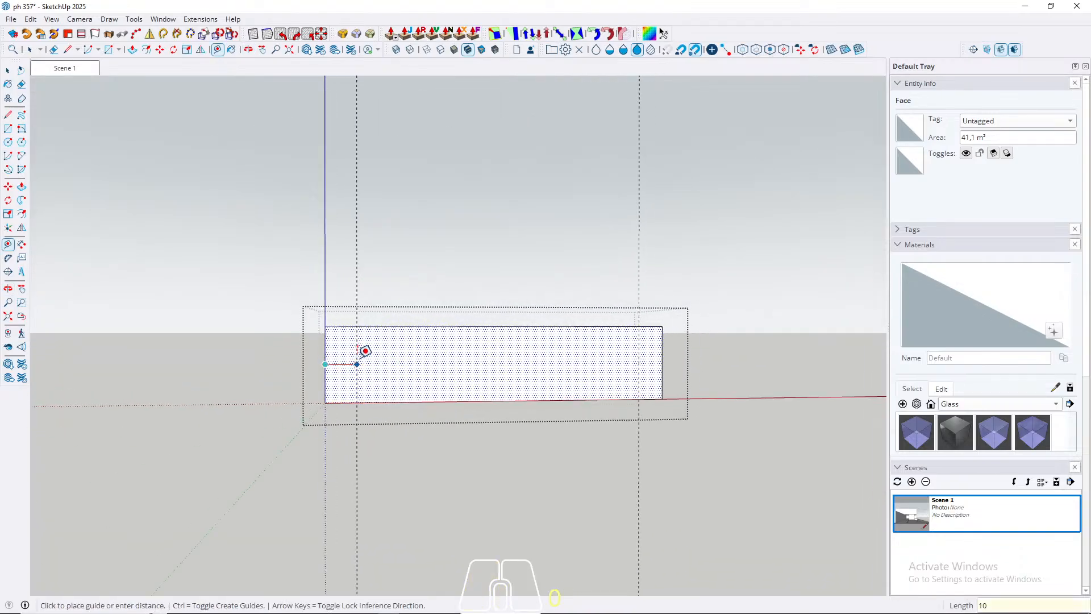
type("0")
key("Return")
left_click(468, 401)
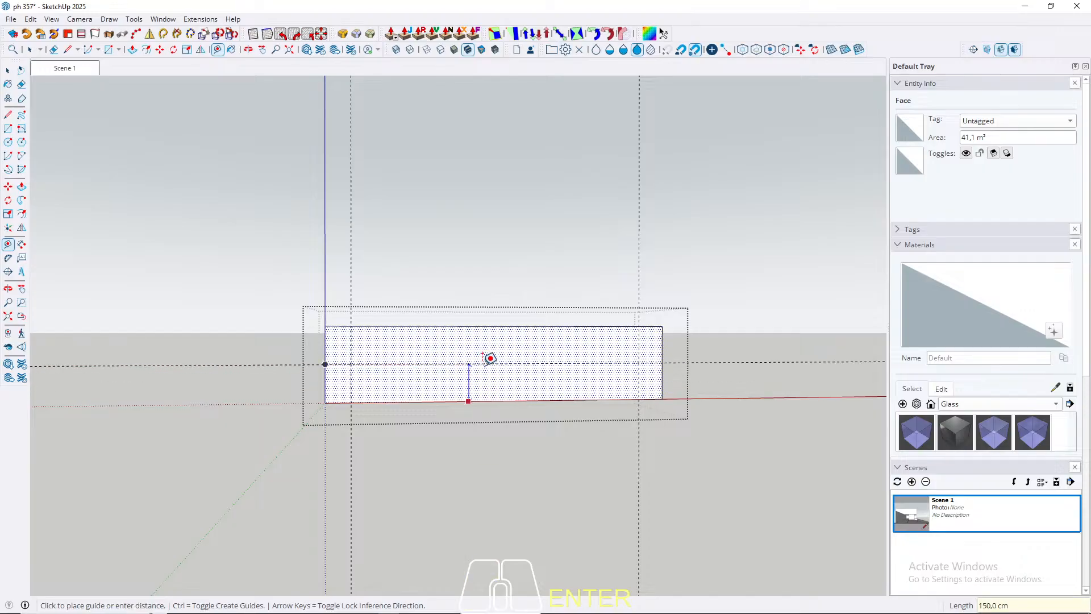
type("250")
key("Return")
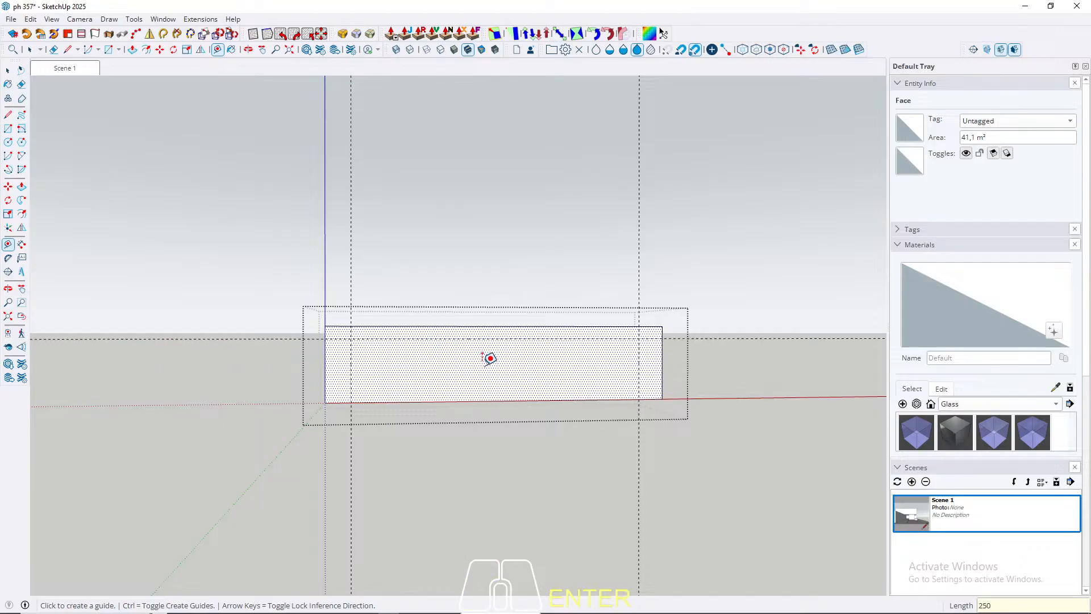
Step: Offset another vertical guide 600 cm inward from the outer guide along the red axis, aligned with the neighbouring building volume
key("w")
scroll(477, 306, "down", 3)
key("w")
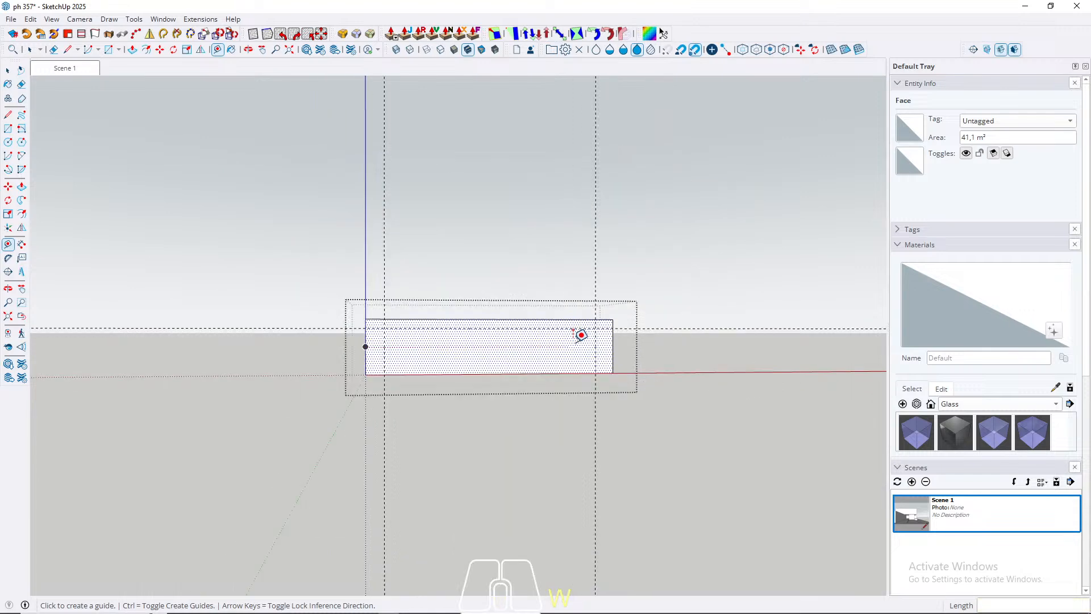
key("w")
middle_click_drag(573, 331, 299, 375)
key("w")
scroll(507, 335, "up", 2)
key("w")
key("t")
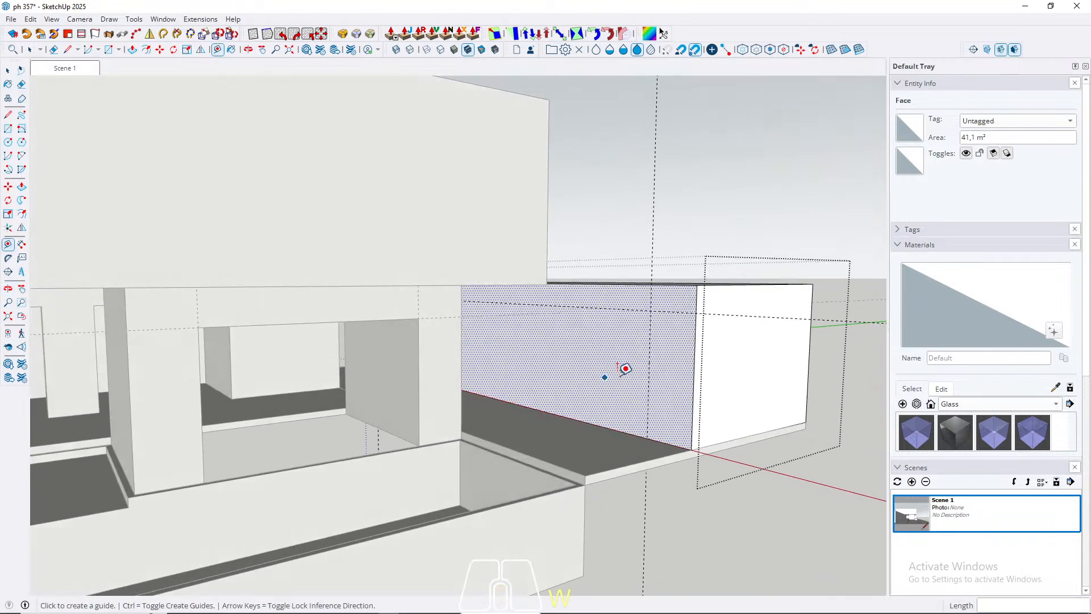
left_click(649, 373)
key("Left")
key("Right")
middle_click_drag(505, 355, 833, 331)
scroll(405, 321, "up", 4)
left_click(505, 239)
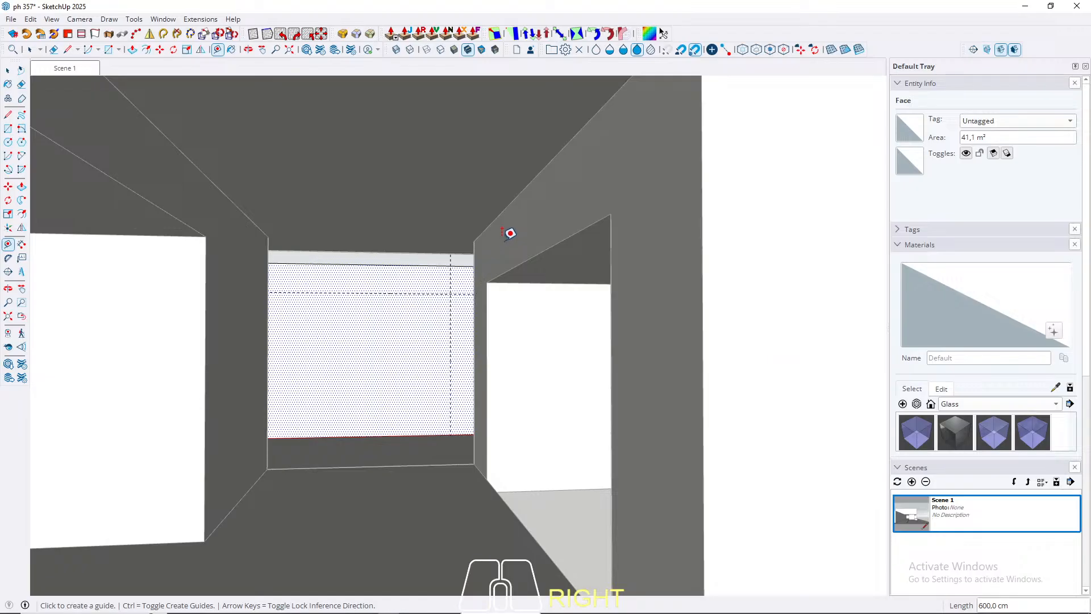
Step: Place a further vertical guide 100 cm from the 600 cm guide, towards the outer edge
scroll(406, 339, "up", 5)
left_click(467, 332)
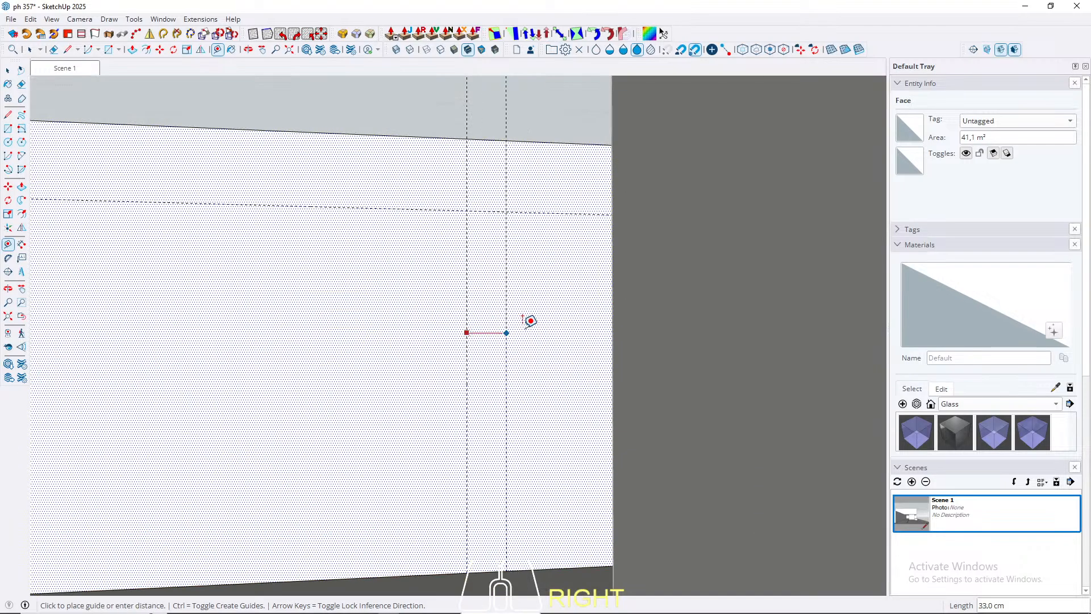
type("1")
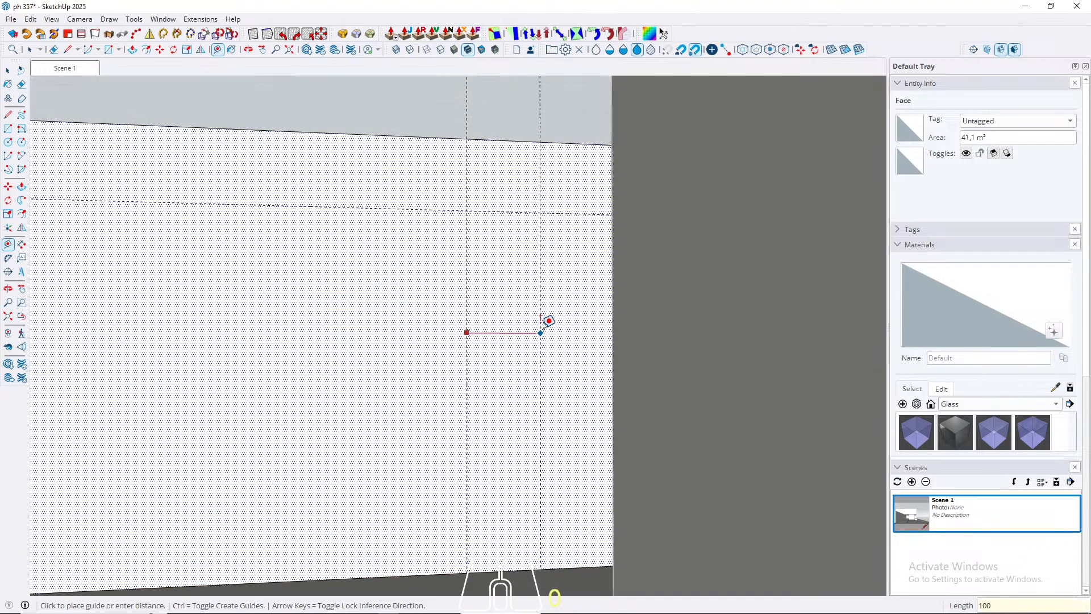
type("00")
key("Return")
Step: Draw a 570 by 250 cm rectangle on the rear box's front face, between the two inner-side vertical guides and below the horizontal guide
key("space")
scroll(524, 341, "down", 5)
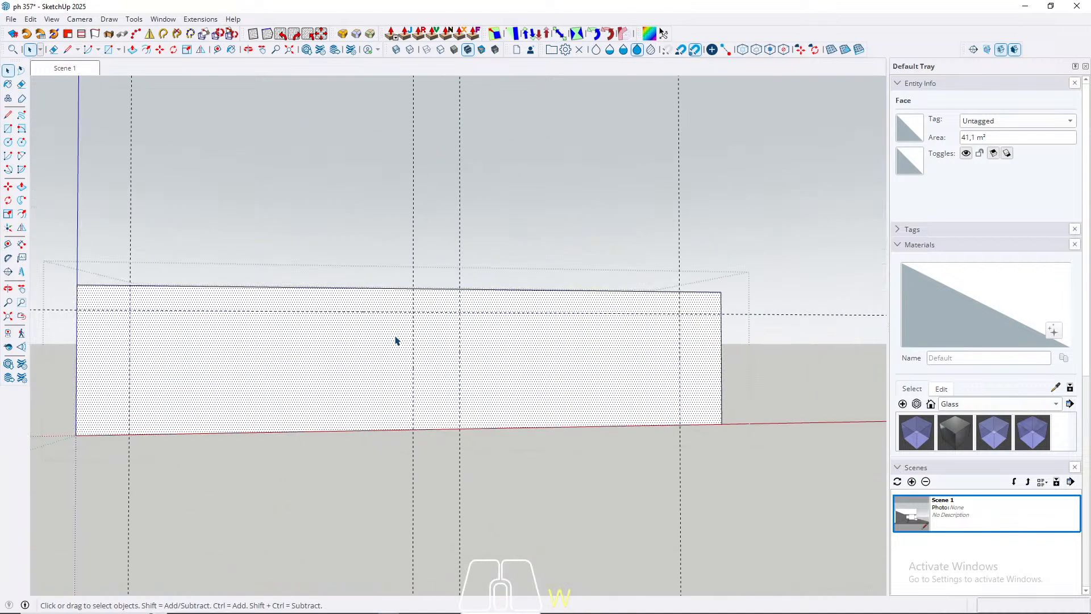
scroll(396, 340, "down", 2)
key("r")
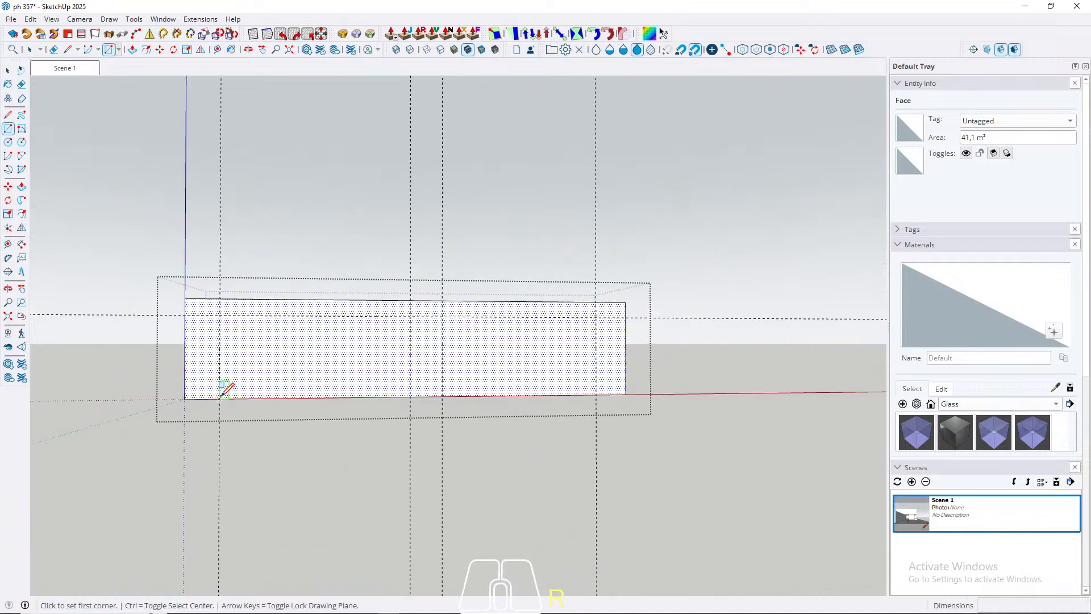
left_click(219, 399)
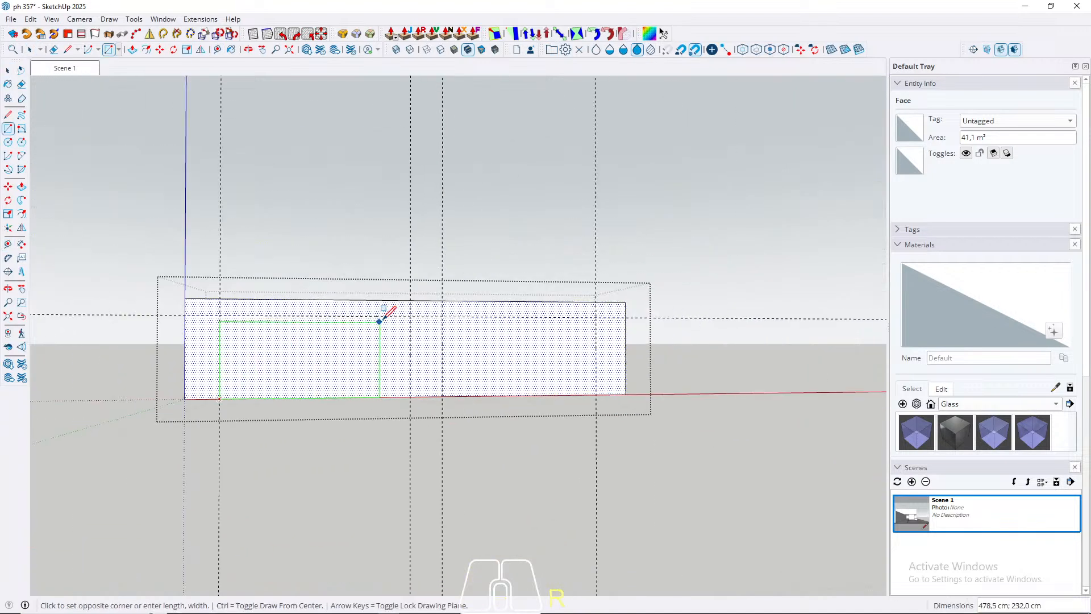
left_click(410, 320)
Step: Push the 570 by 250 cm rectangle into the rear box with Push/Pull to form an open recess
middle_click_drag(410, 320, 354, 418)
key("space")
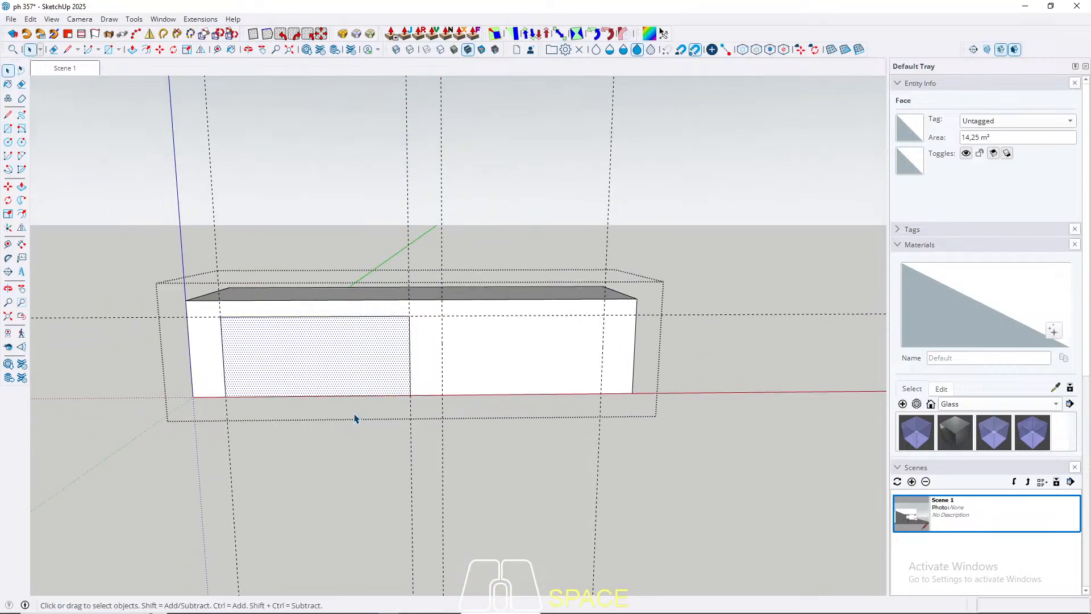
key("p")
left_click(306, 375)
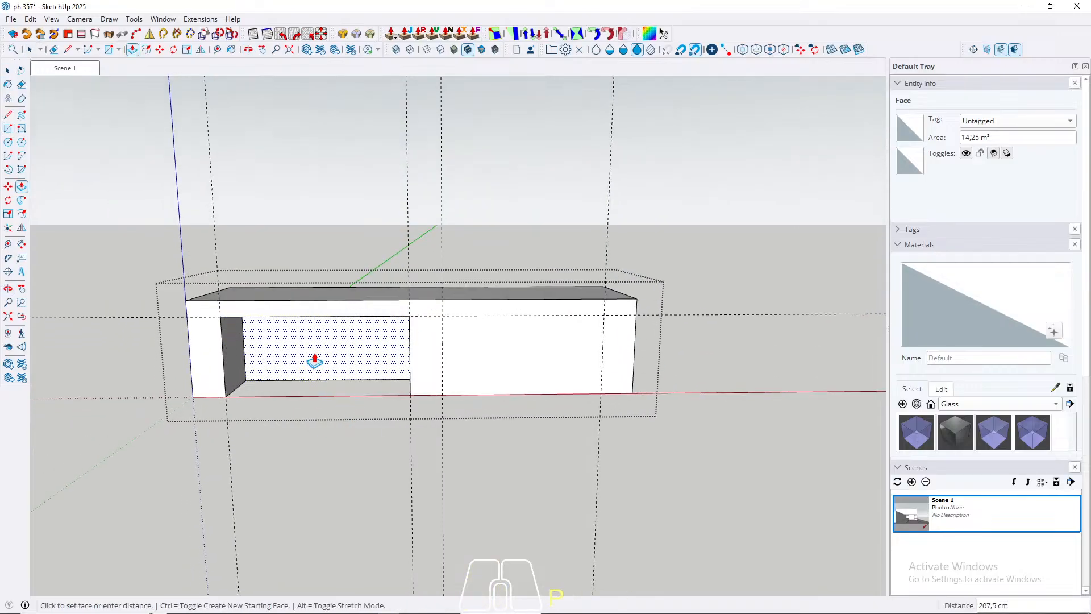
key("Return")
key("space")
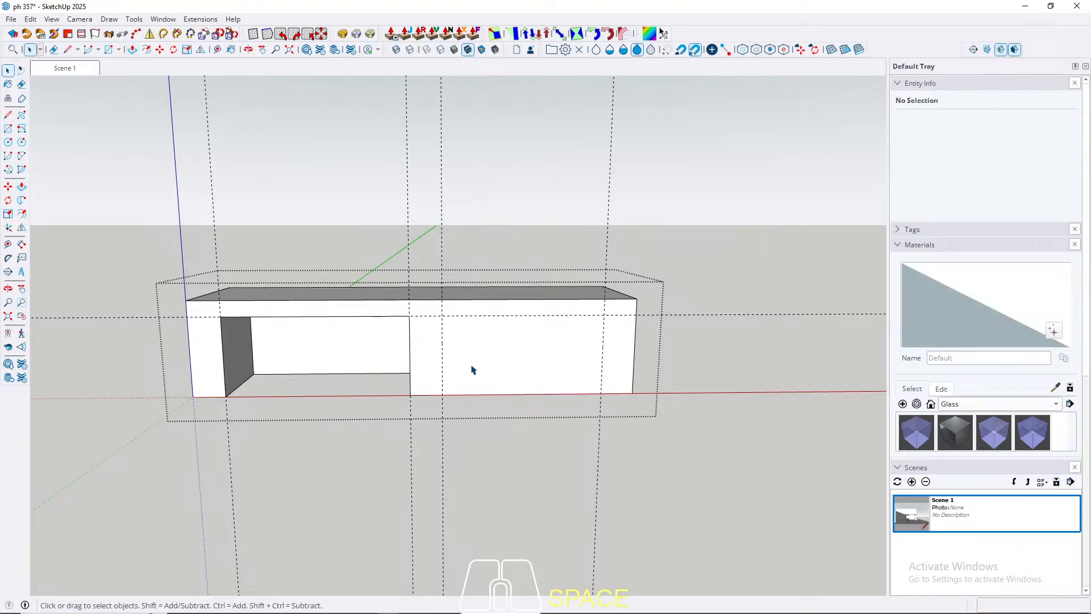
Step: Push the back face of the first recess a further 85 cm inward
left_click(294, 368)
scroll(290, 362, "up", 5)
key("p")
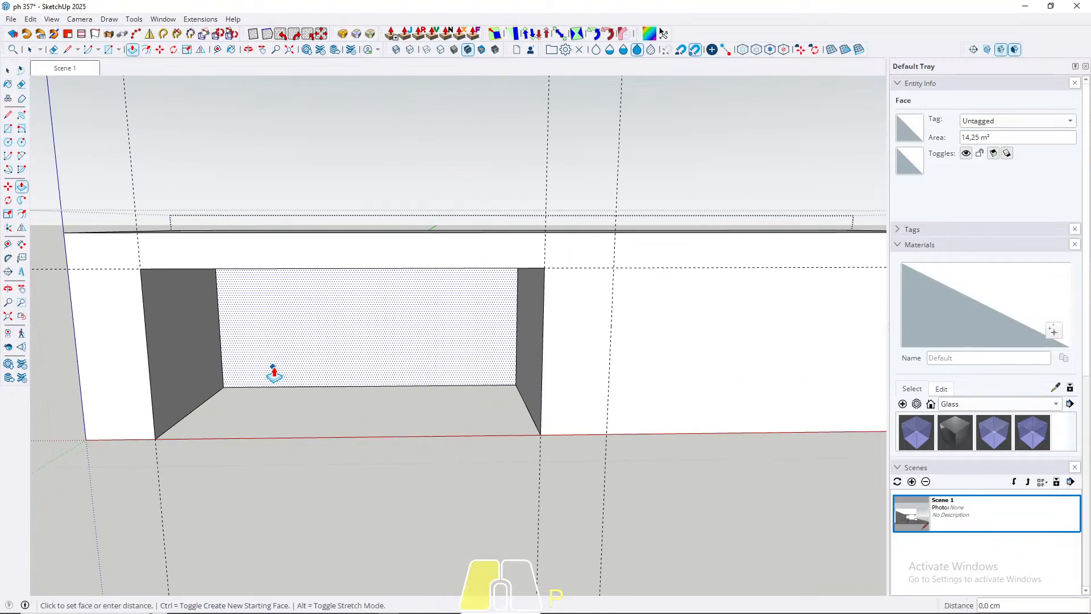
left_click(284, 349)
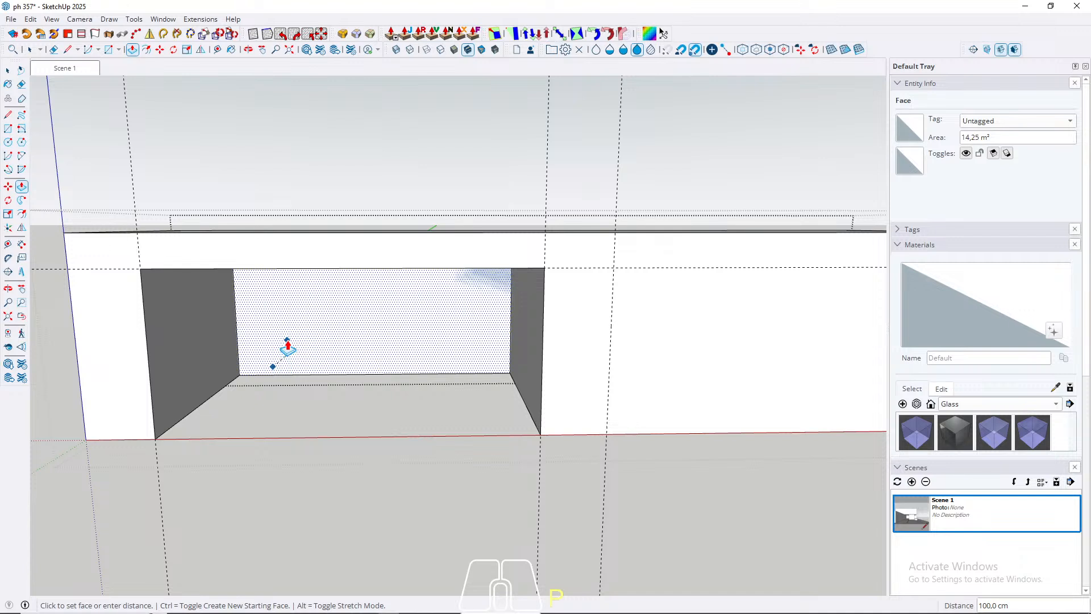
type("85")
key("Return")
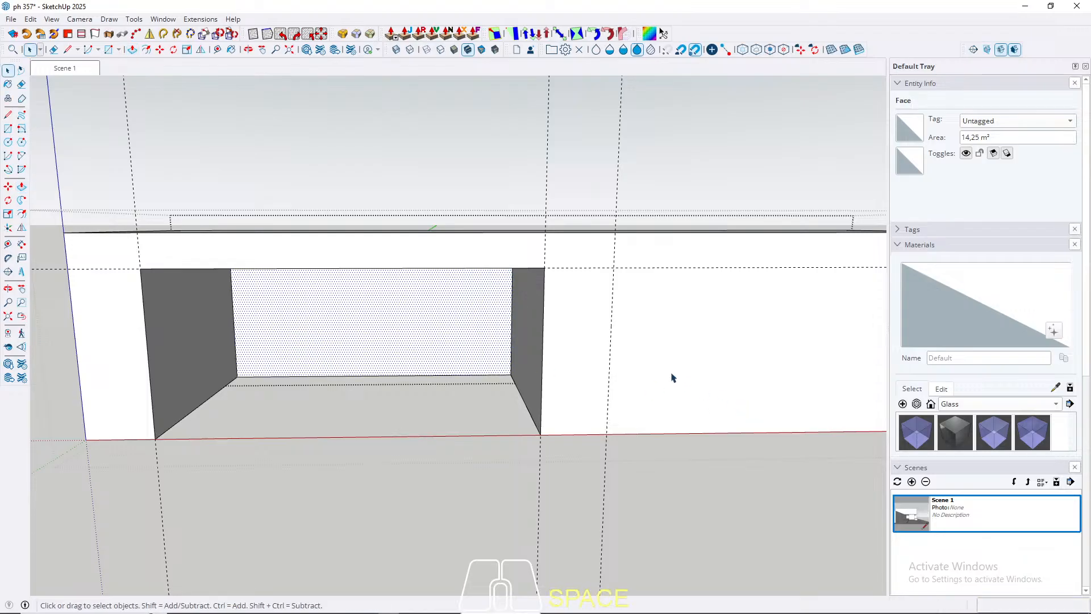
Step: Draw a second rectangle on the rear box's front face, between the two outer-side vertical guides and below the horizontal guide
key("r")
left_click(613, 266)
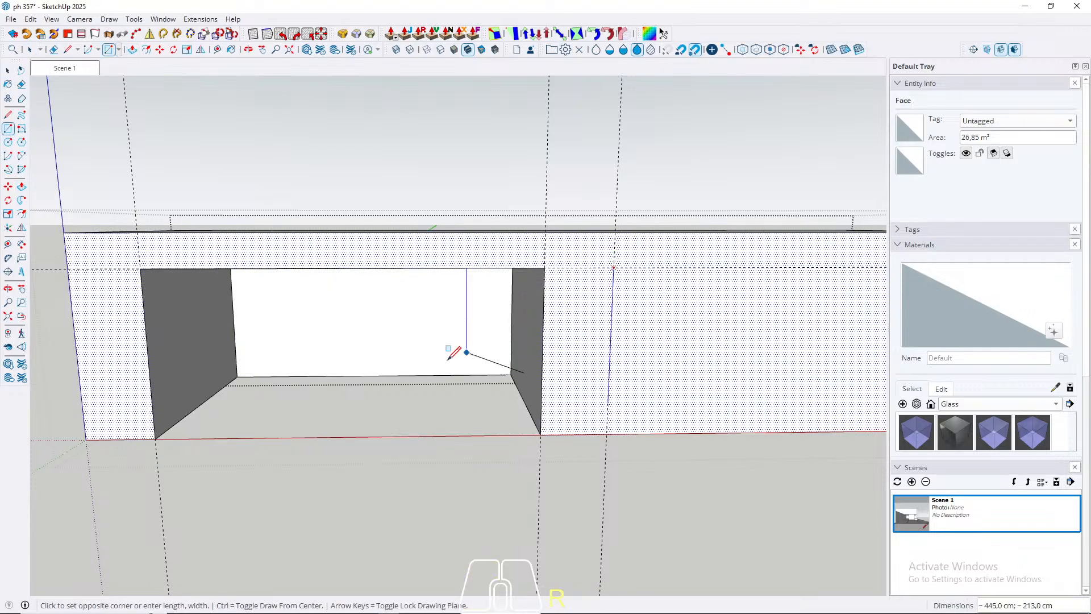
scroll(447, 361, "down", 4)
left_click(708, 401)
key("space")
Step: Push the second rectangle inward to the same depth as the back face of the first recess
left_click(630, 379)
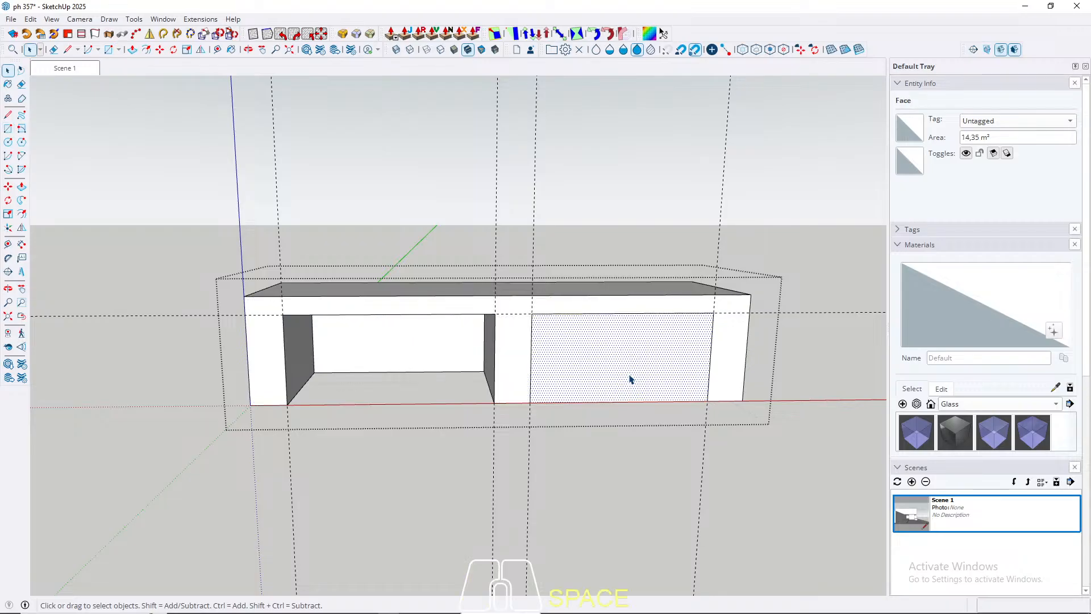
key("p")
left_click(628, 379)
left_click(429, 355)
key("space")
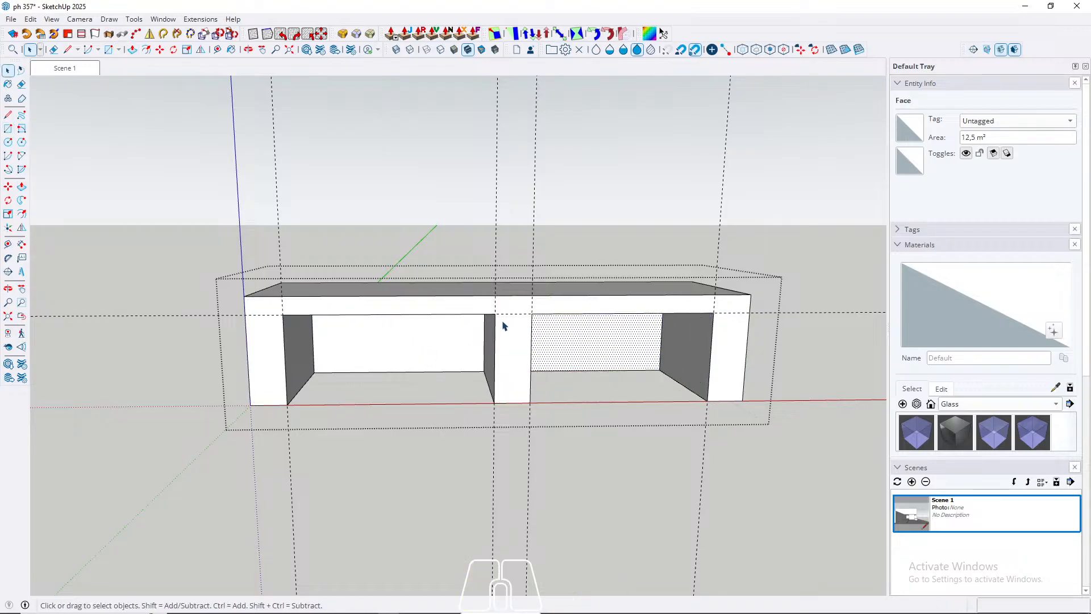
Step: Leave the rear box's group and return to the saved Scene 1 perspective view
key("Escape")
scroll(534, 233, "down", 3)
scroll(532, 229, "down", 4)
middle_click_drag(396, 374, 484, 303)
scroll(378, 312, "up", 5)
left_click(66, 69)
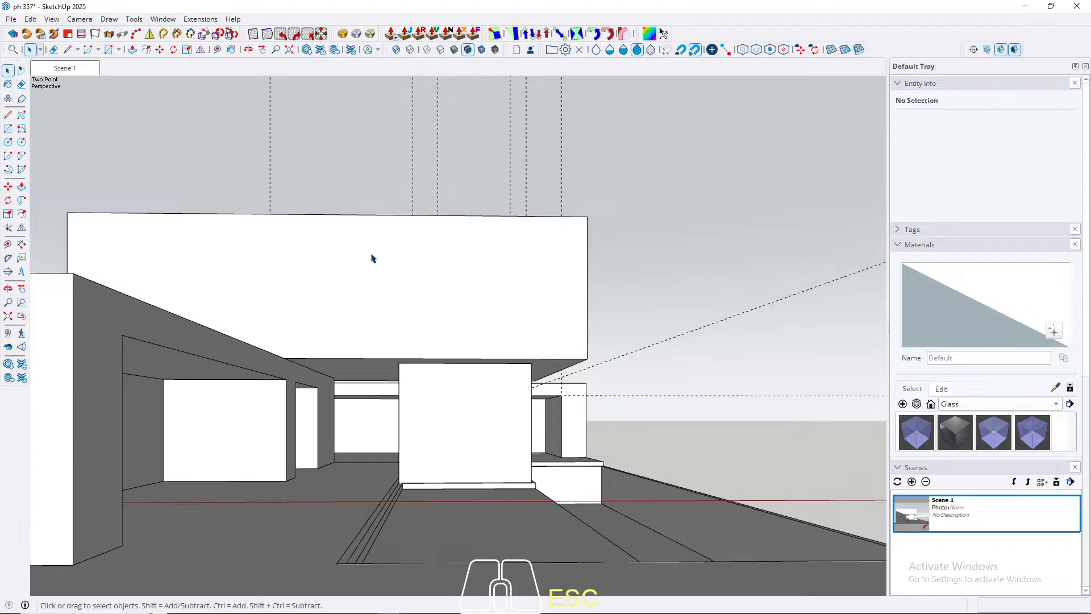
Step: Open the upper volume's group and offset its top face's outline 15 cm inward
middle_click_drag(449, 273, 390, 438)
left_click(202, 311)
triple_click(201, 312)
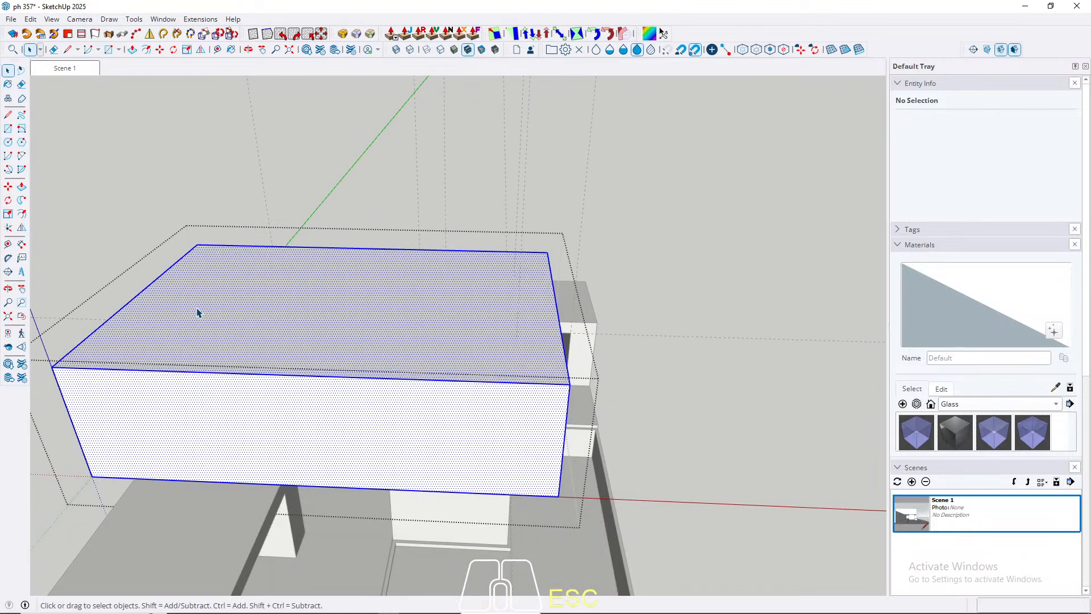
key("f")
left_click(131, 362)
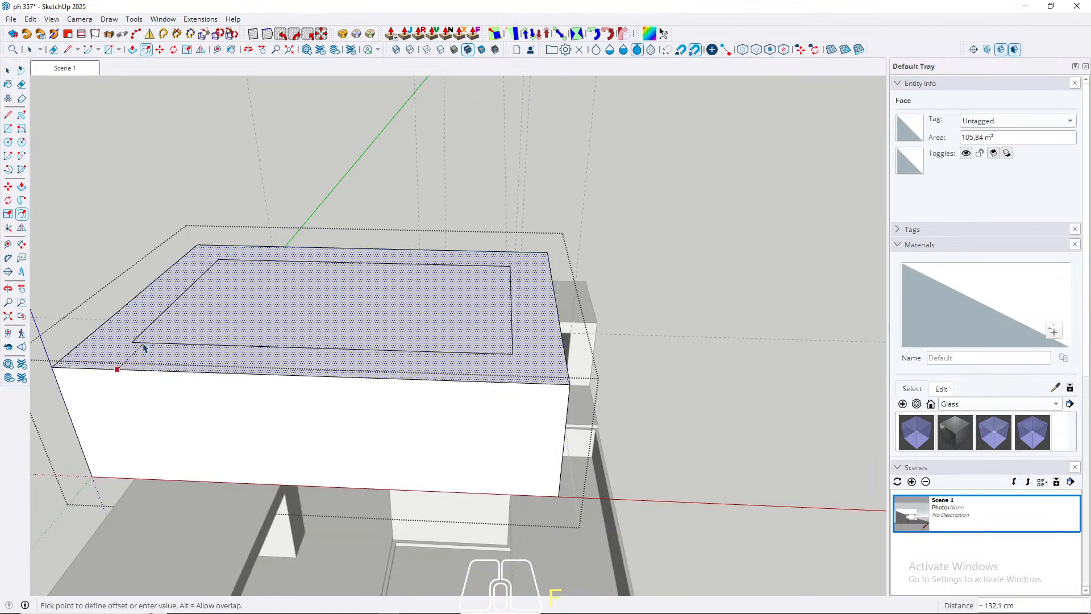
type("1")
key("Return")
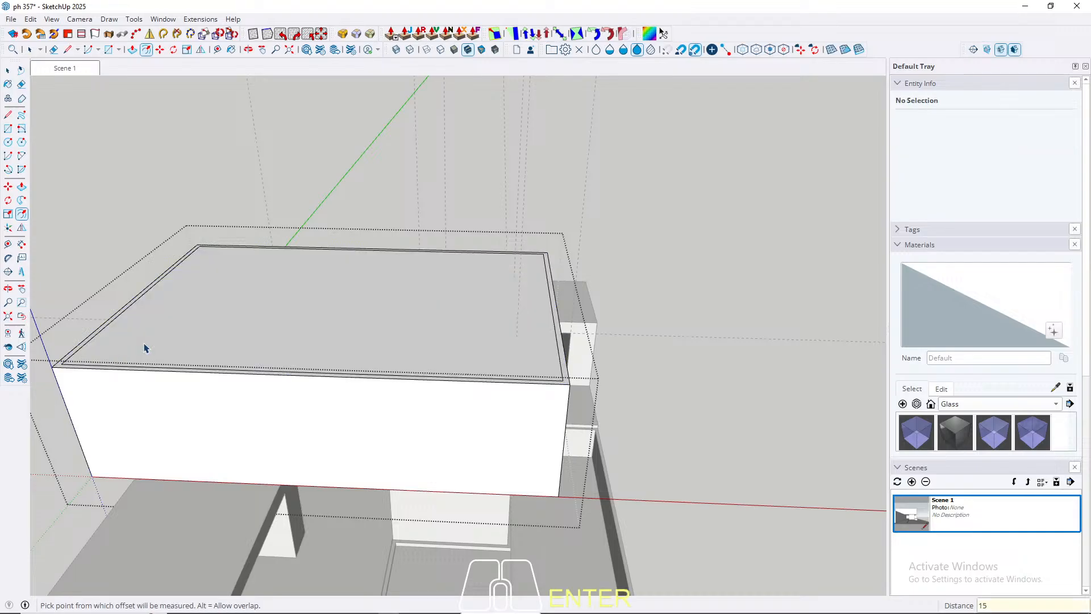
Step: Push the inner top face of the upper volume 345 cm down to hollow out the box
key("space")
key("p")
left_click(284, 332)
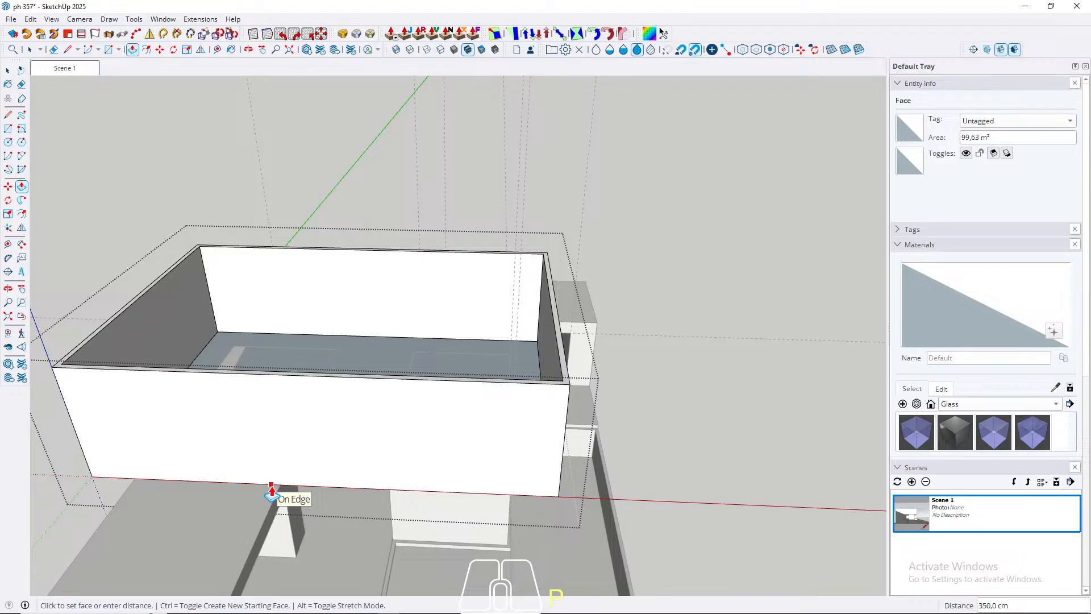
type("345")
key("Return")
key("space")
Step: Copy the upper inner edge of one side wall 15 cm down the wall's inner face
scroll(170, 256, "up", 3)
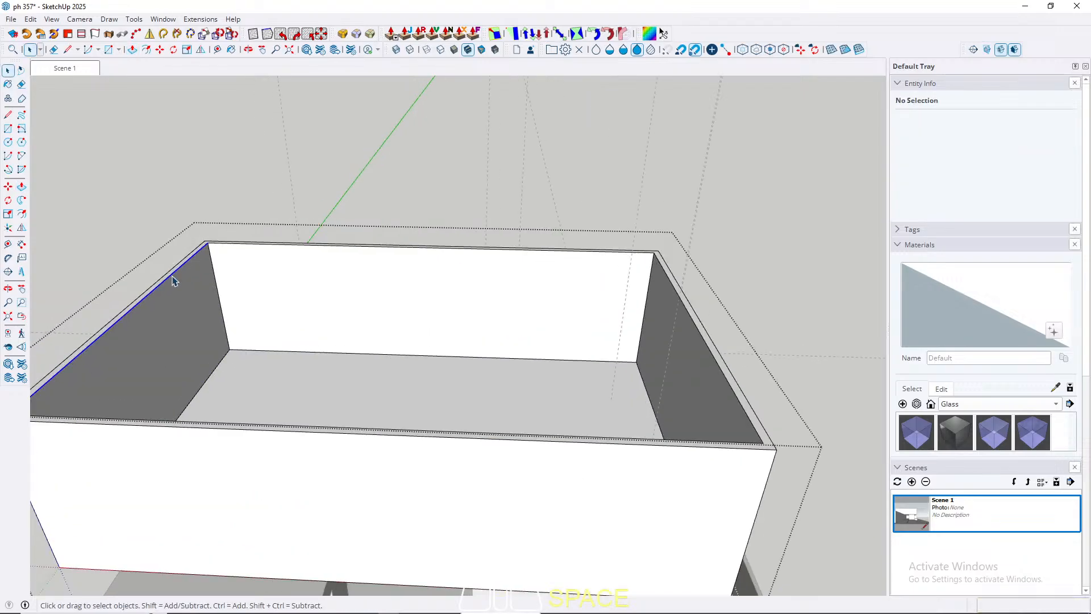
left_click(173, 280)
scroll(188, 275, "up", 2)
key("m")
left_click(190, 257)
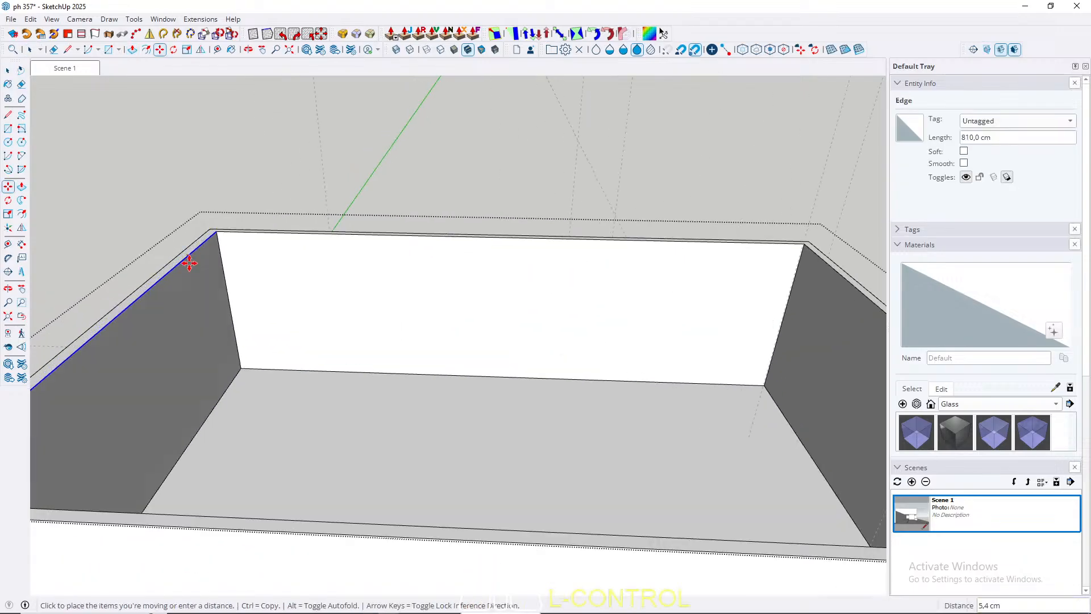
key("ctrl")
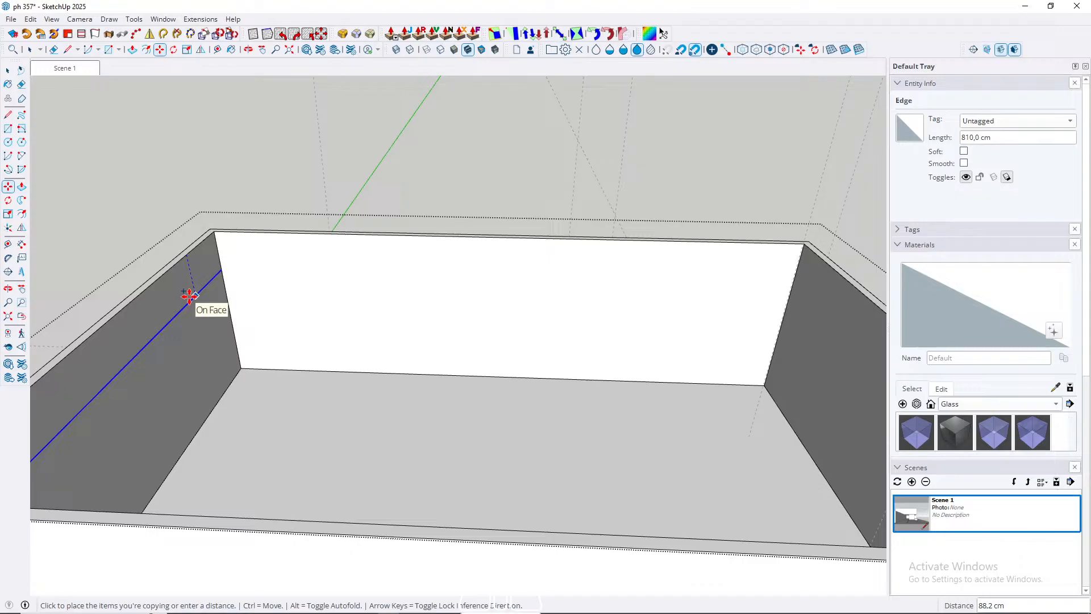
type("15")
key("Return")
key("space")
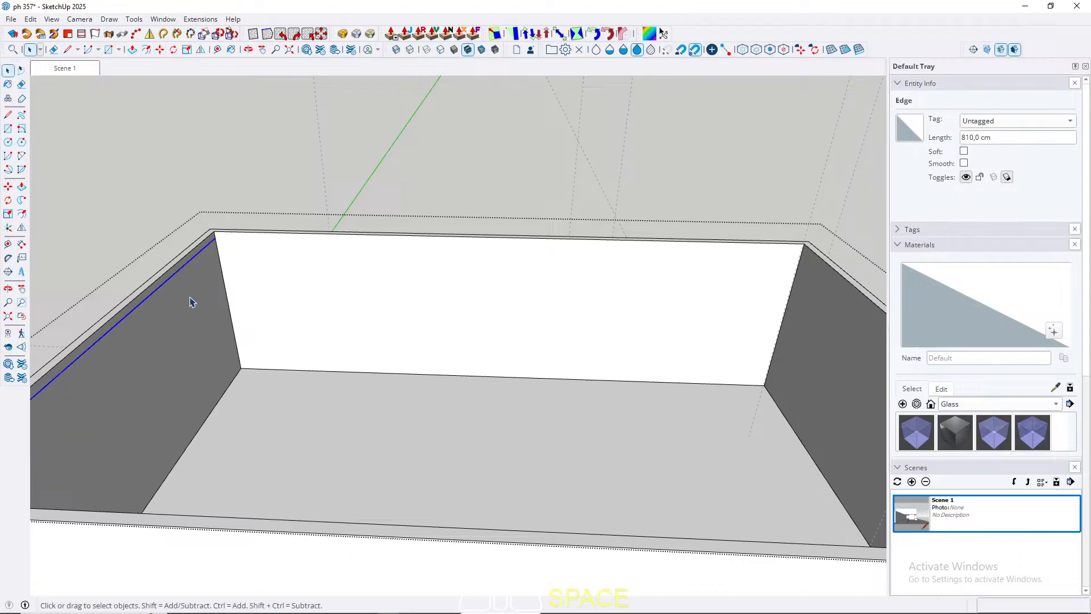
Step: Extrude the 15 cm strip across to the opposite wall to close the upper volume with a roof slab
key("p")
scroll(162, 299, "up", 2)
left_click(156, 285)
scroll(156, 285, "down", 5)
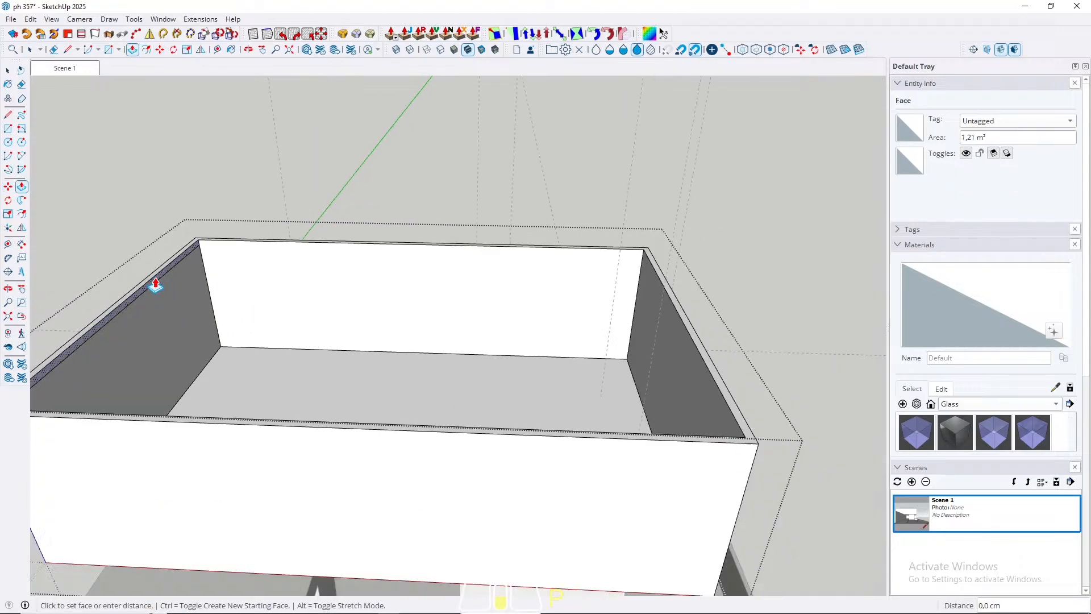
left_click(476, 365)
key("space")
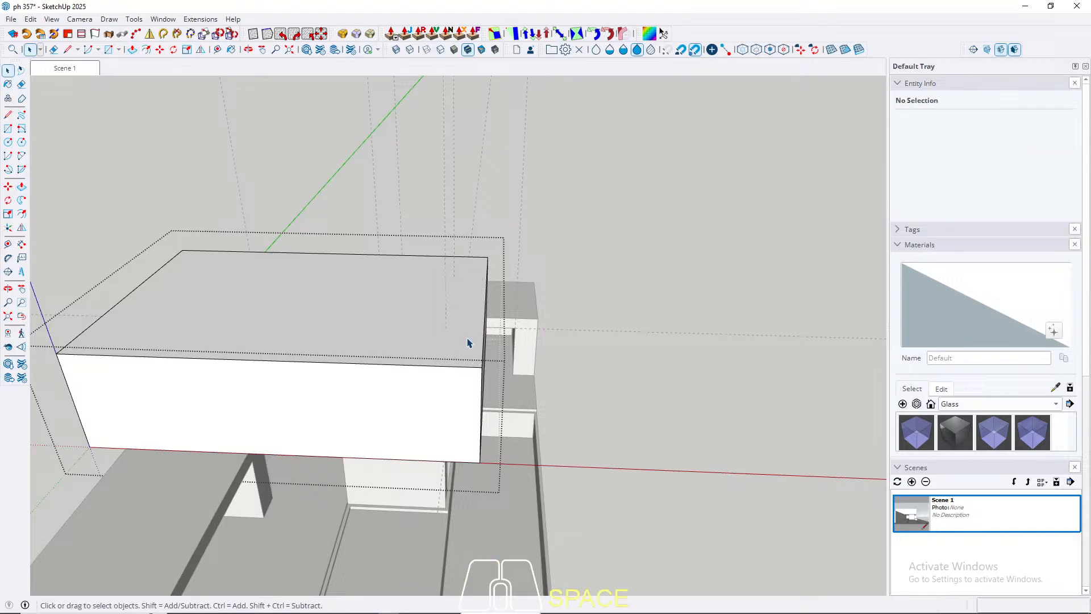
Step: Leave the group and examine the upper volume, ground-floor boxes and basin from several angles
scroll(466, 341, "down", 3)
middle_click_drag(466, 341, 424, 248)
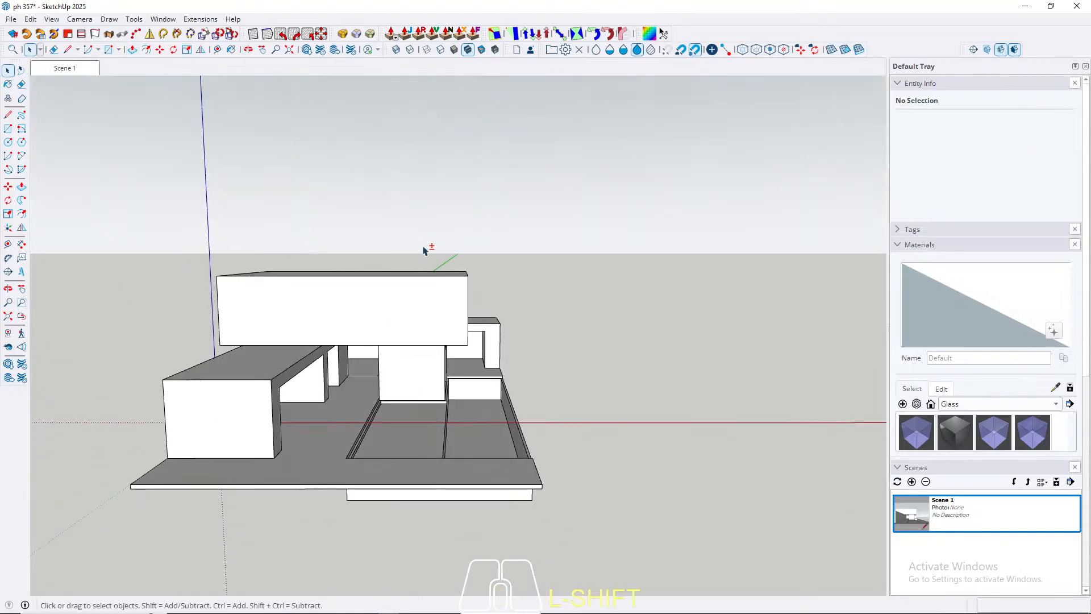
scroll(354, 328, "up", 3)
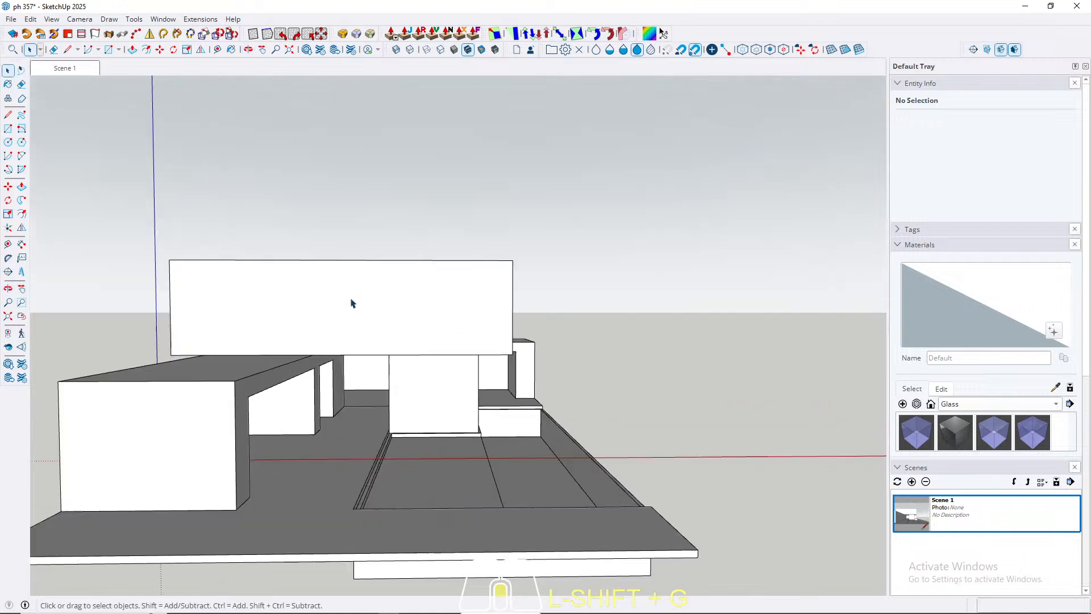
middle_click_drag(354, 304, 365, 344)
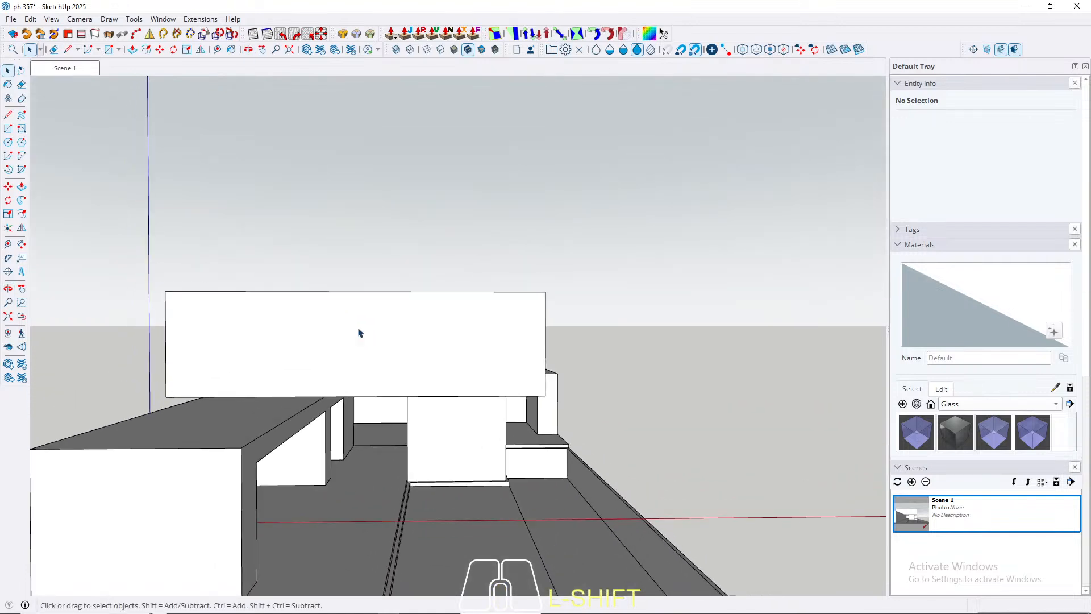
scroll(325, 378, "up", 2)
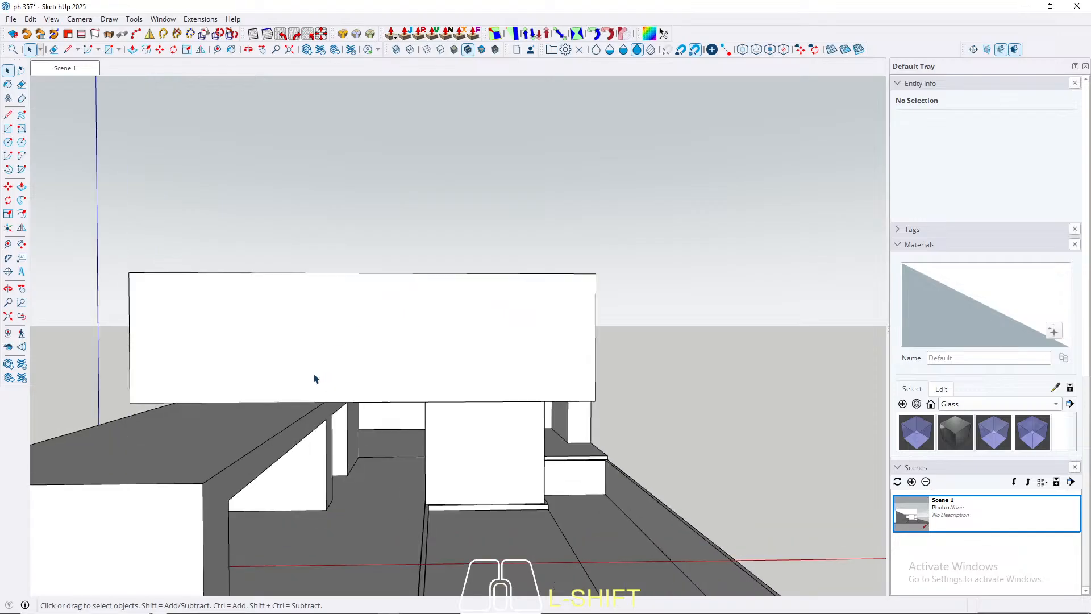
mouse_move(316, 379)
middle_mouse_down()
mouse_move(324, 360)
mouse_move(327, 380)
middle_mouse_up()
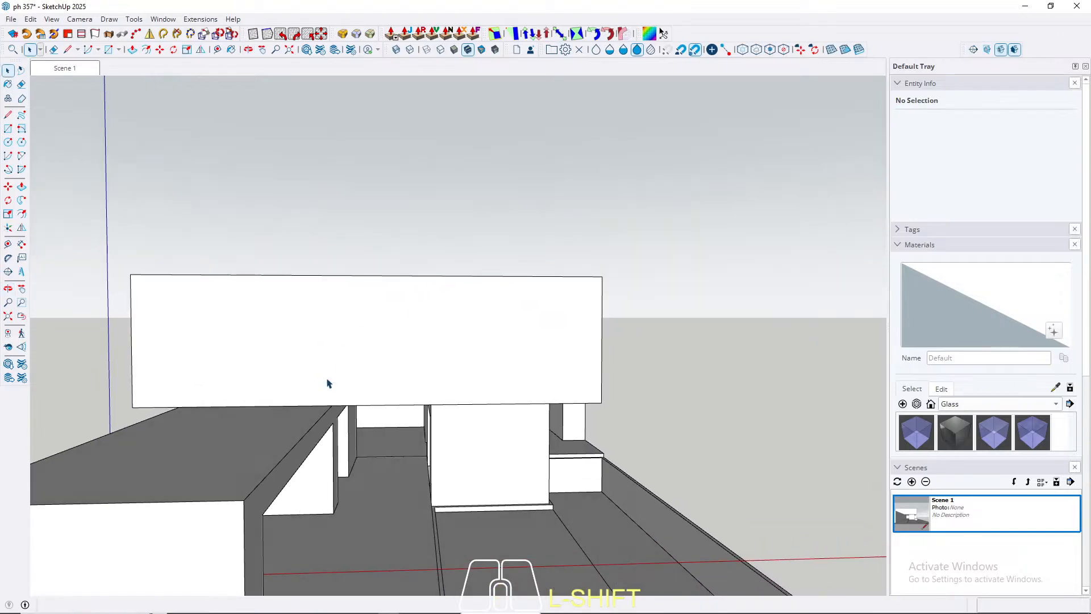
scroll(326, 380, "down", 2)
scroll(323, 444, "up", 2)
middle_click_drag(373, 449, 300, 344)
scroll(300, 344, "down", 2)
middle_click_drag(369, 292, 446, 310)
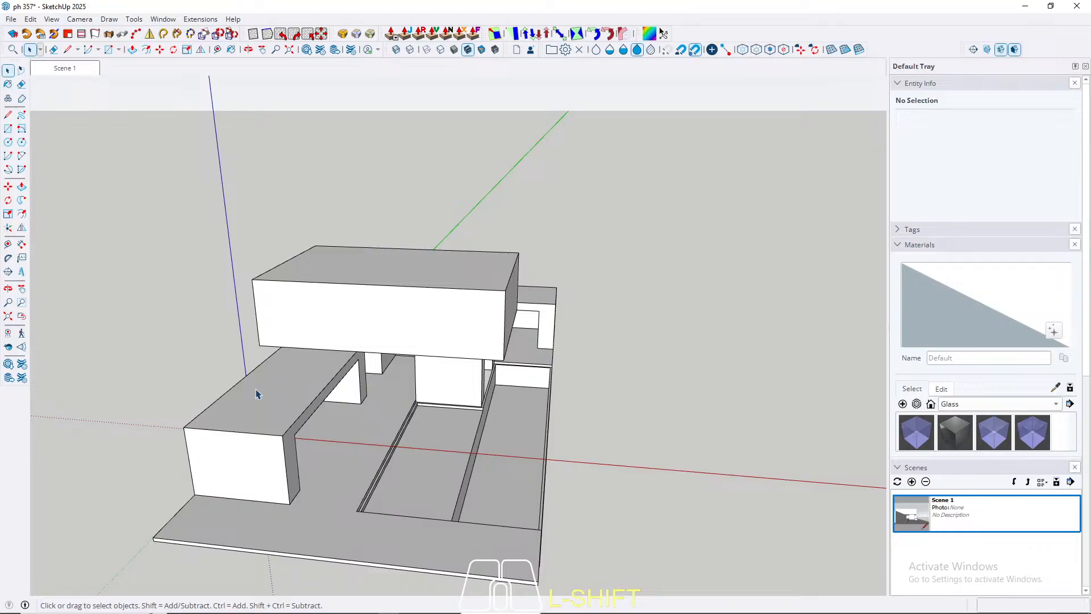
Step: Draw a 60 by 60 cm square on the front box's roof at the basin-side front corner and raise it 45 cm
key("r")
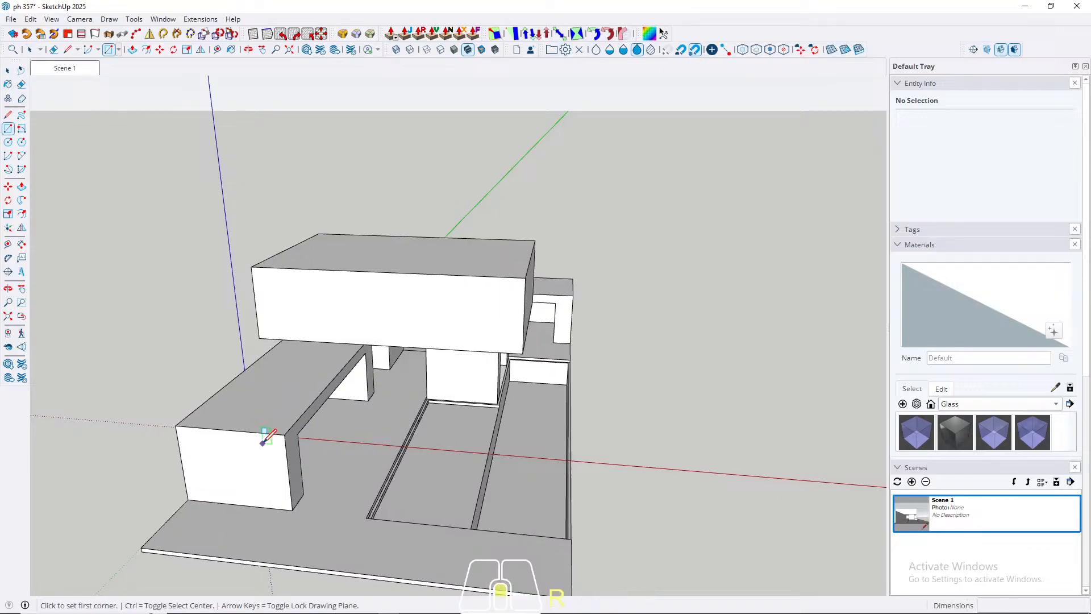
scroll(287, 429, "up", 3)
left_click(305, 433)
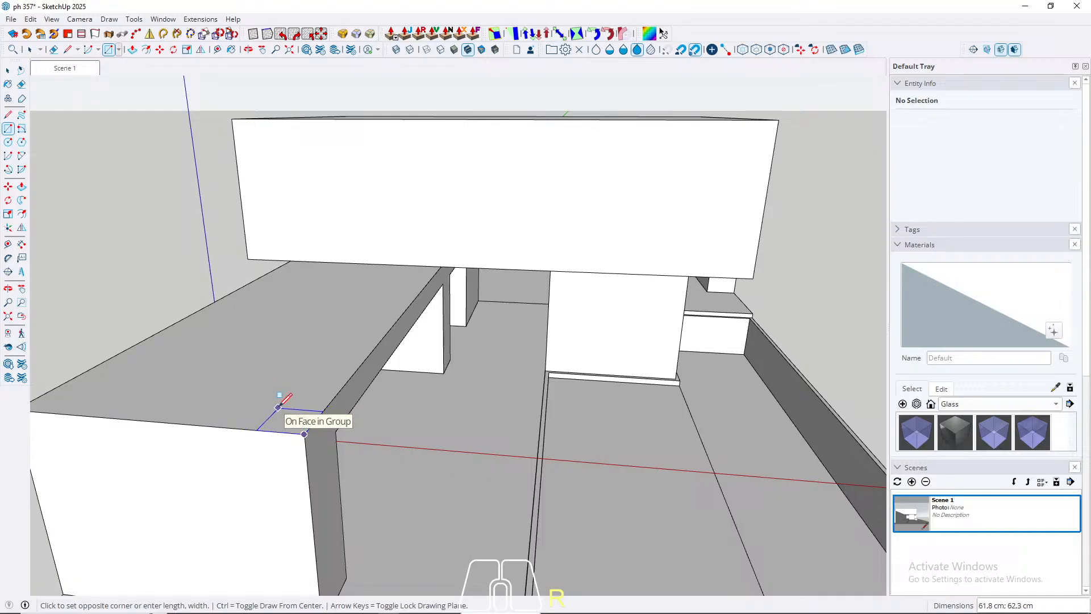
type("6")
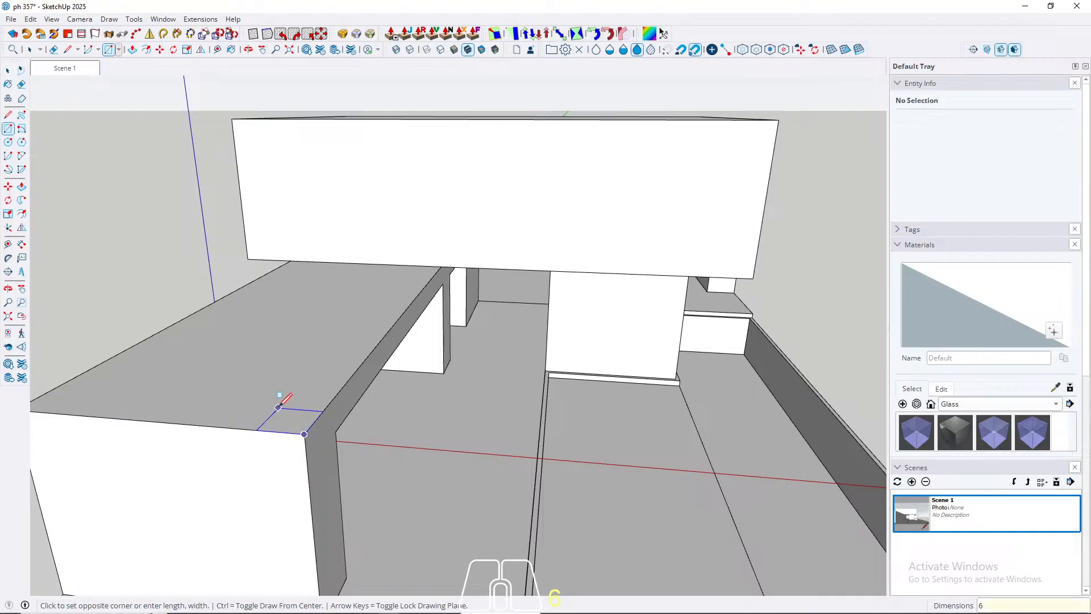
type("0;60")
key("Return")
key("p")
left_click(287, 419)
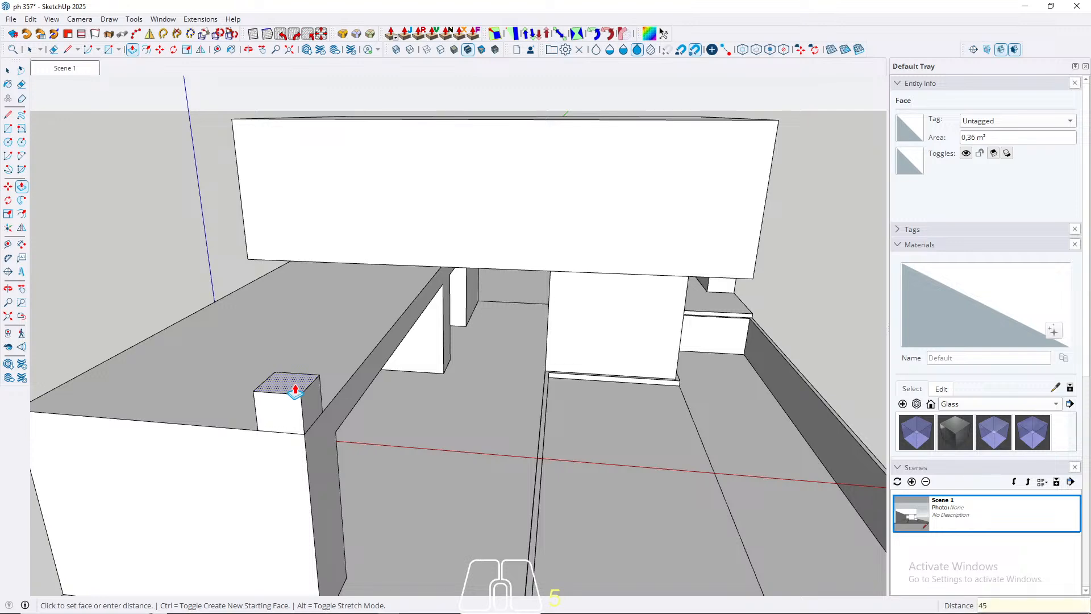
type("45")
key("Return")
Step: Extend the block's rear face 820 cm along the roof's basin-side edge to the upper volume
middle_click_drag(295, 391, 246, 282)
left_click(246, 282)
left_click(792, 254)
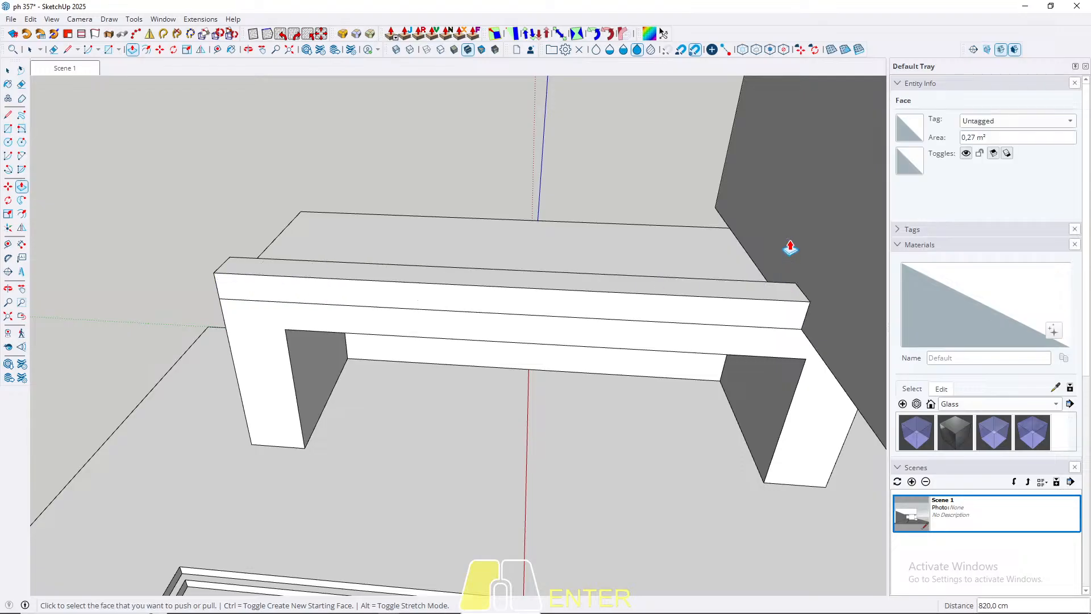
key("space")
Step: Make the whole roof-edge beam a component with the default settings
middle_click_drag(792, 254, 660, 324)
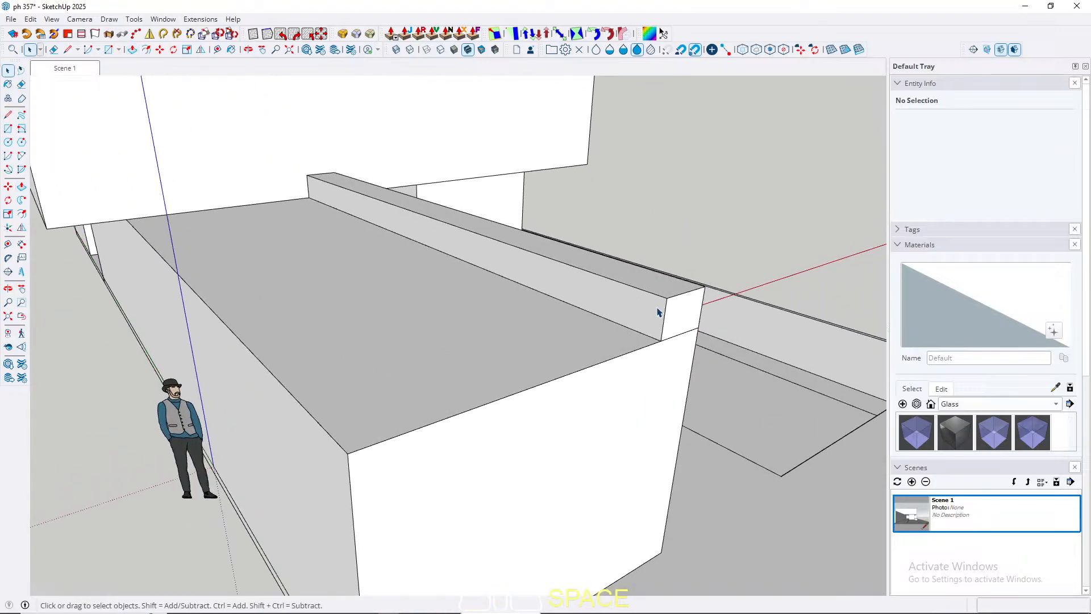
triple_click(641, 314)
right_click(639, 311)
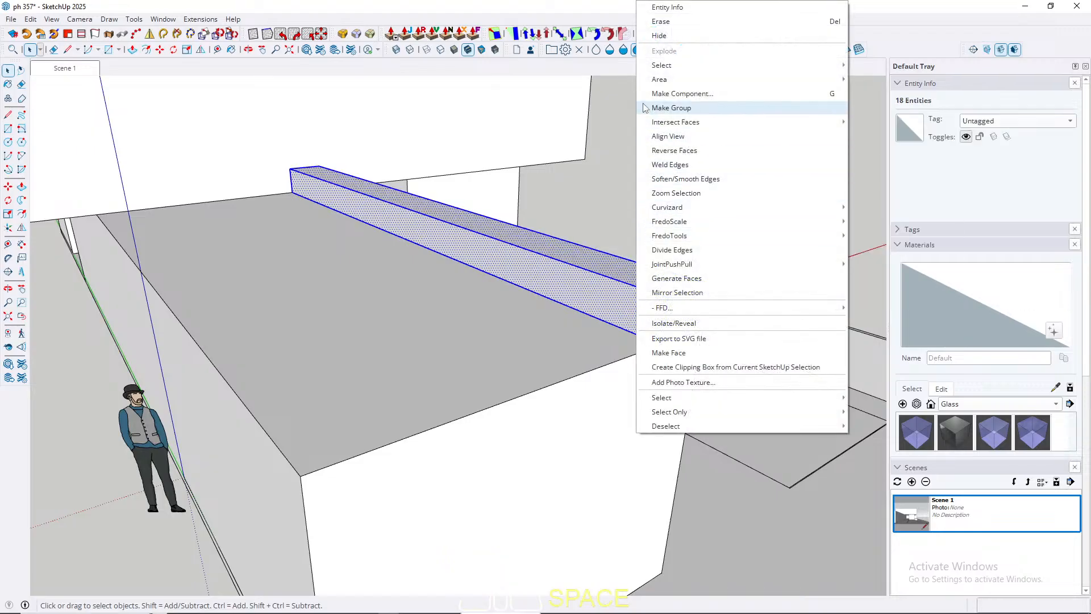
left_click(682, 93)
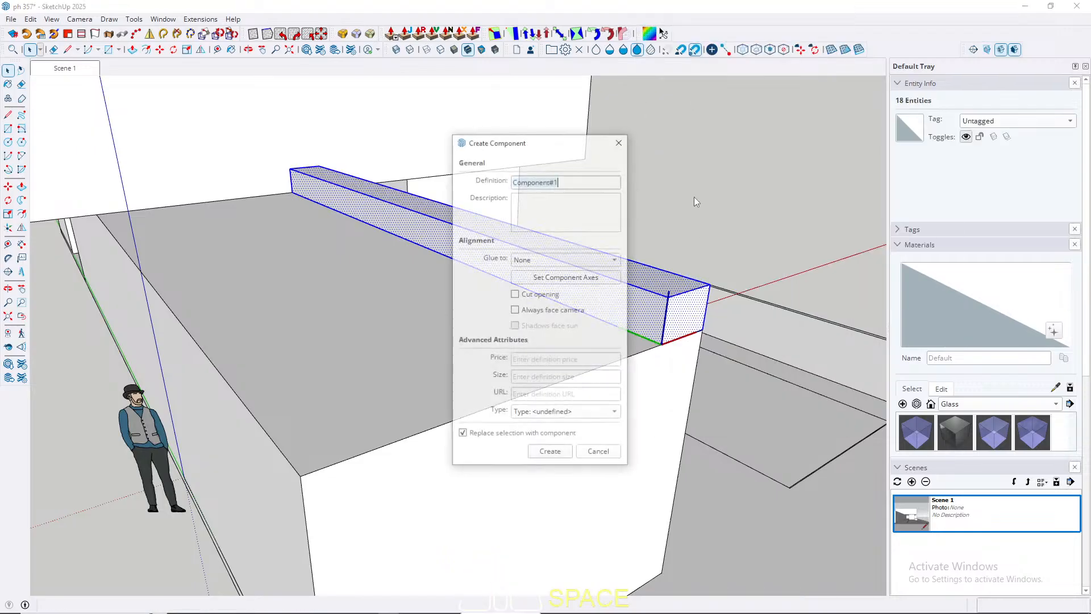
left_click(550, 450)
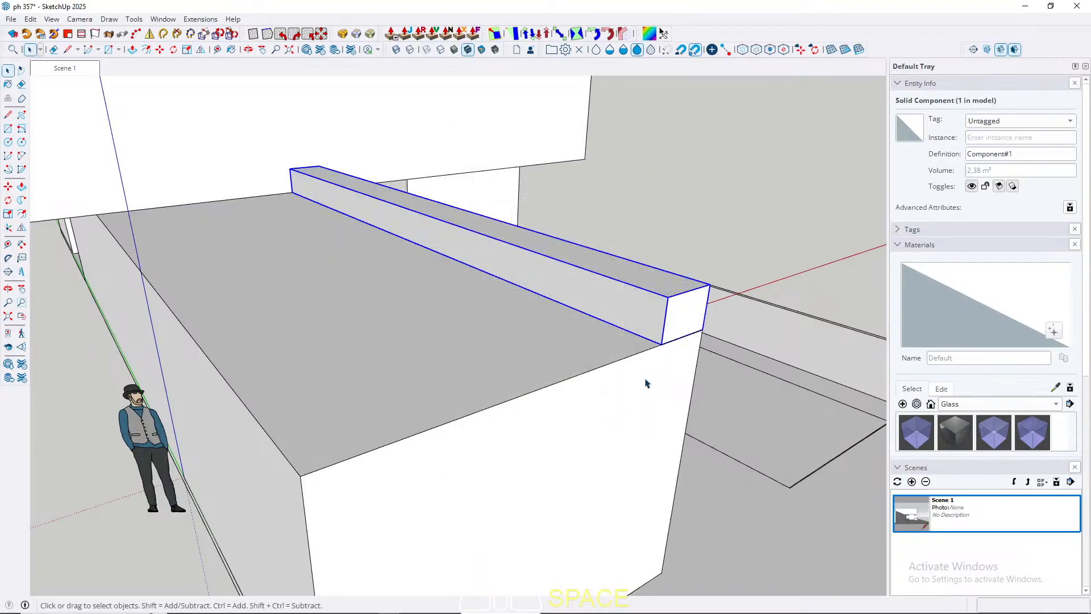
key("m")
key("ctrl")
left_click(663, 350)
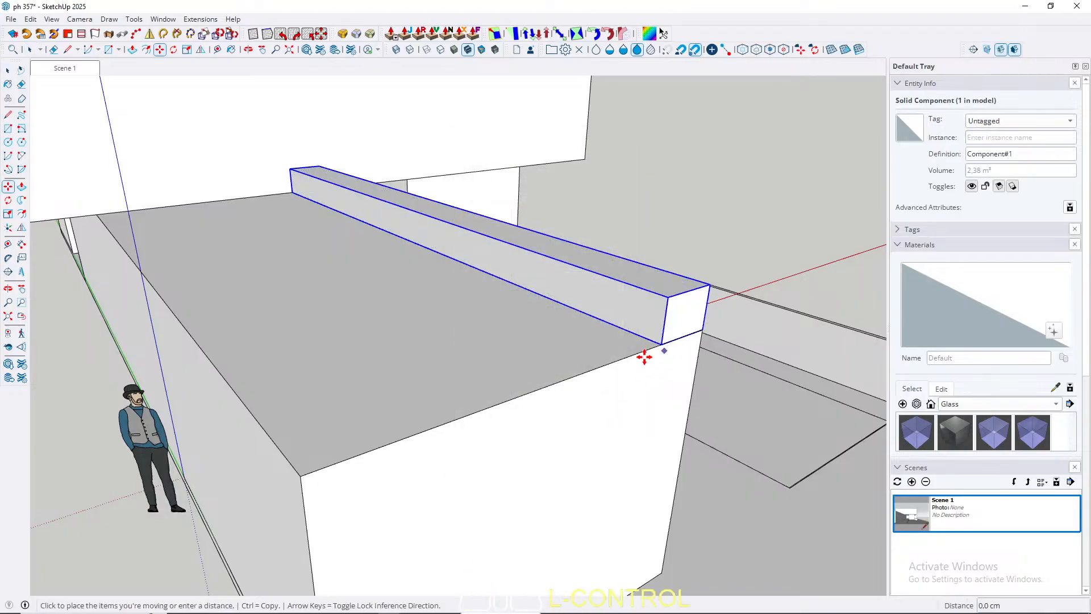
key("space")
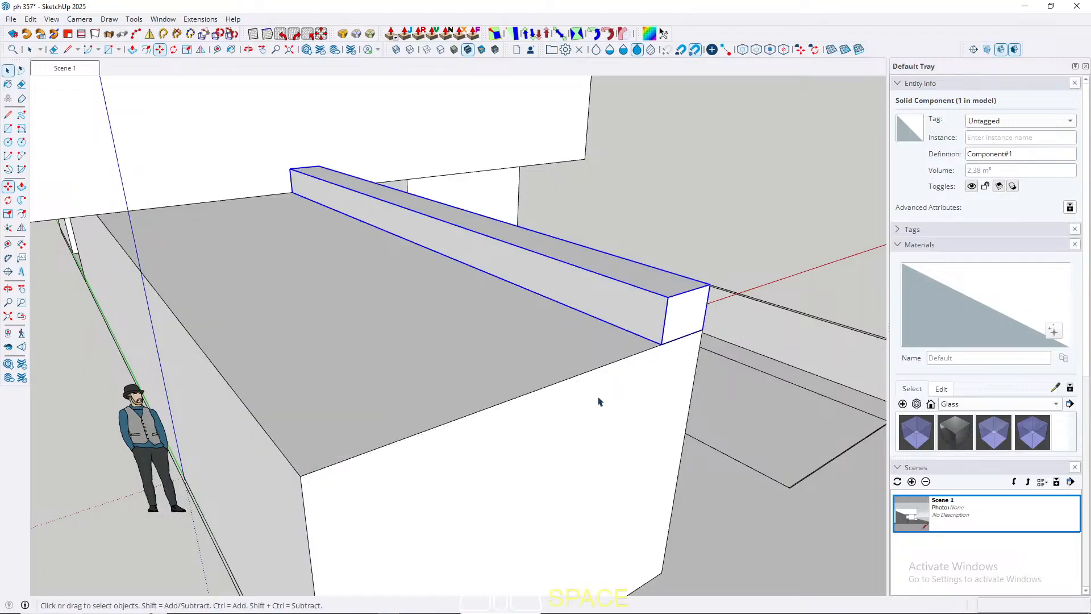
Step: Copy the beam component to the opposite long edge of the front box's roof, aligned with the front corner
key("m")
key("ctrl")
left_click(659, 345)
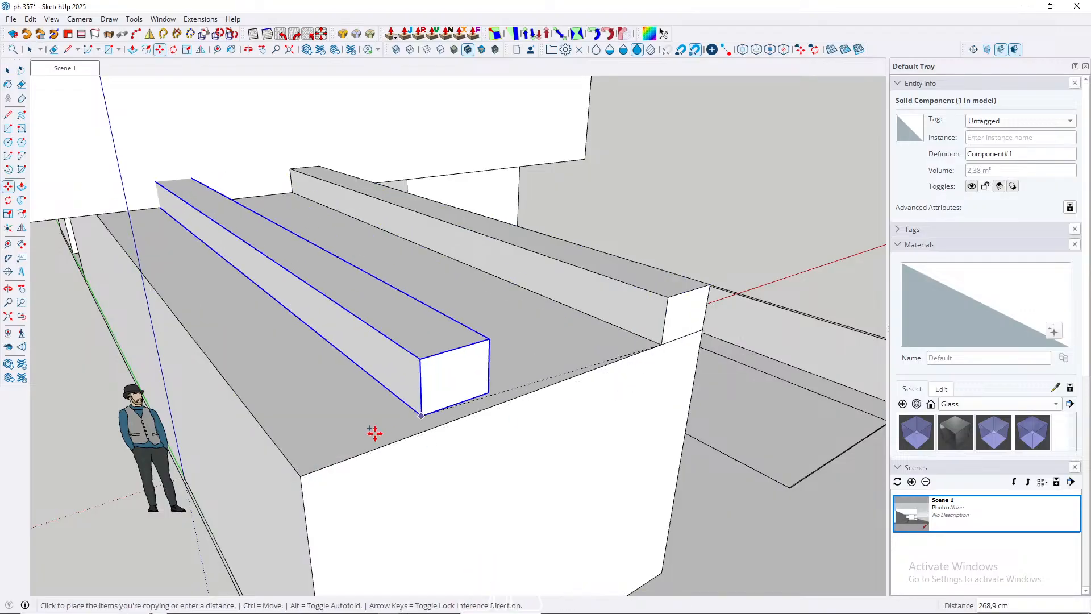
left_click(302, 476)
key("space")
Step: Draw a 60 by 60 cm square on the roof's front edge, against the inner front corner of the copied beam
middle_click_drag(519, 360, 226, 507)
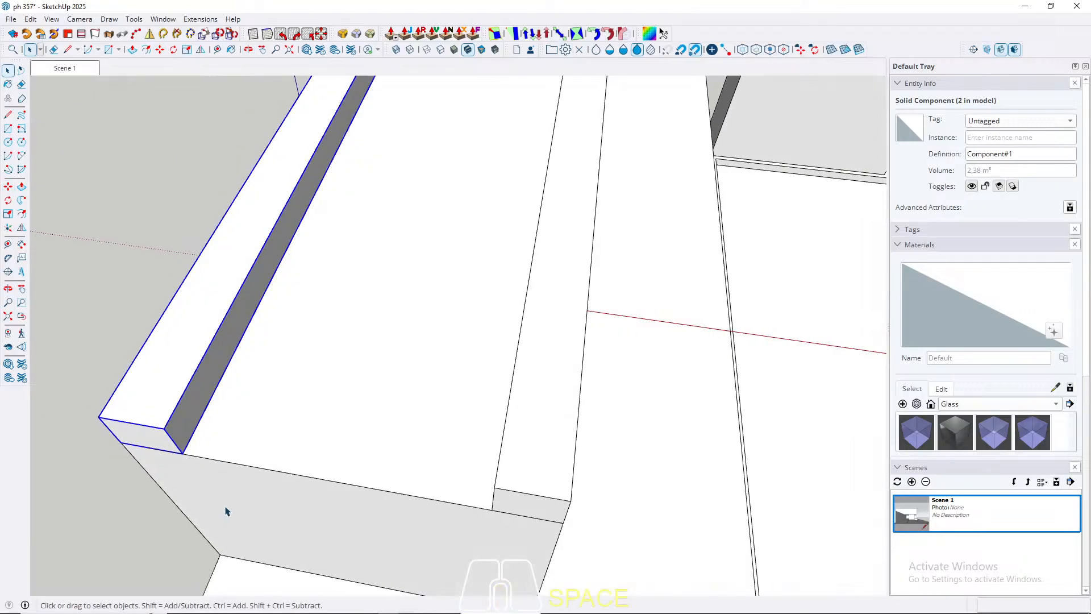
middle_click_drag(223, 461, 183, 446)
key("r")
left_click(175, 454)
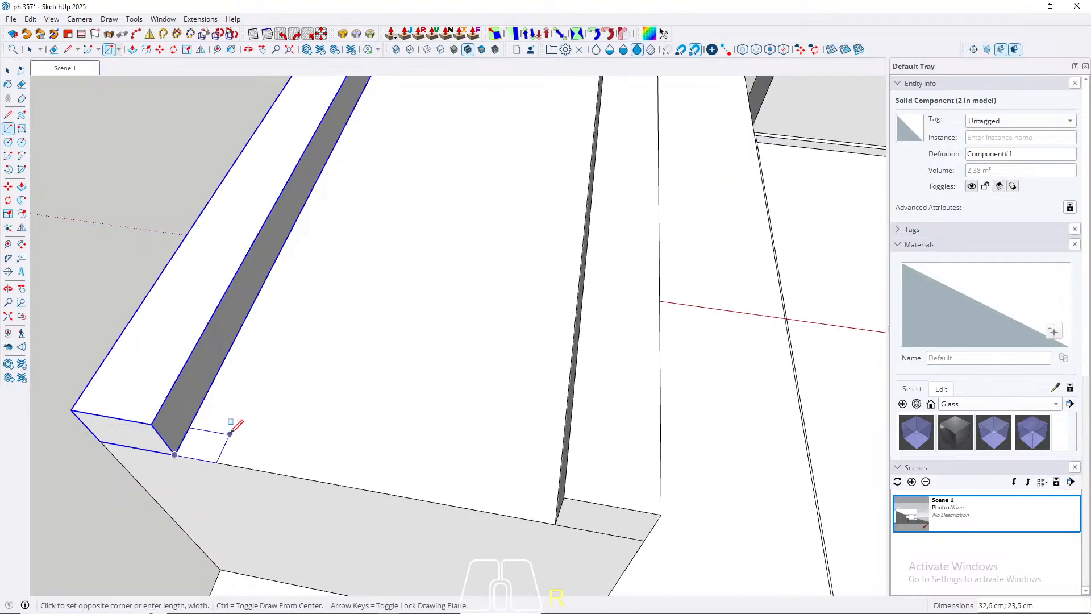
type("60;60")
key("Return")
Step: Raise the square level with the beam tops and extend it along the front edge to the opposite beam
key("space")
key("p")
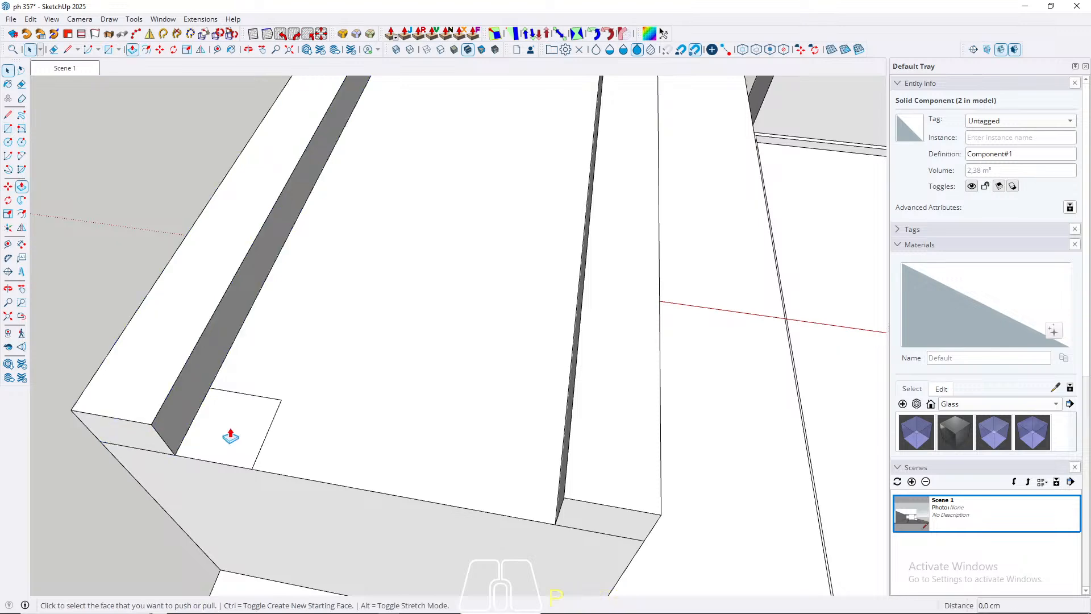
left_click(226, 438)
left_click(139, 396)
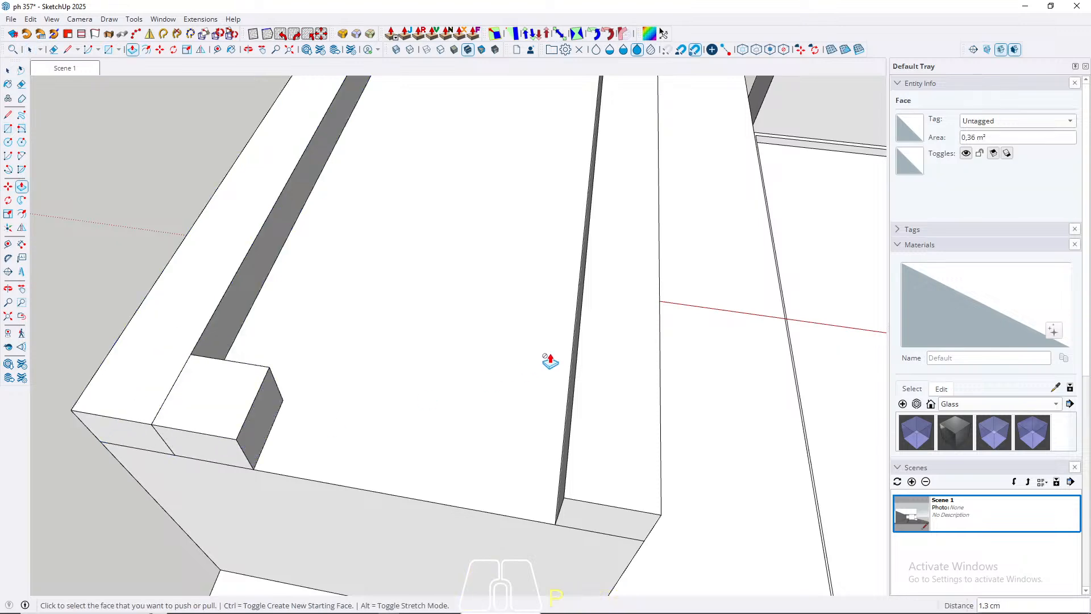
left_click(262, 457)
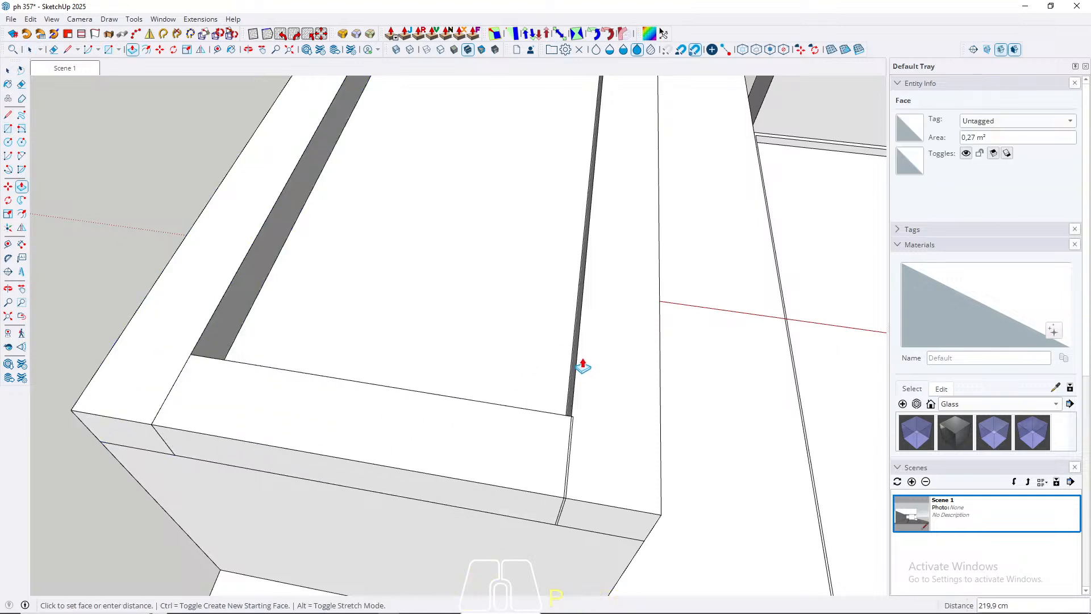
Step: Group the front cross beam between the two side beams
key("space")
triple_click(402, 465)
right_click(402, 465)
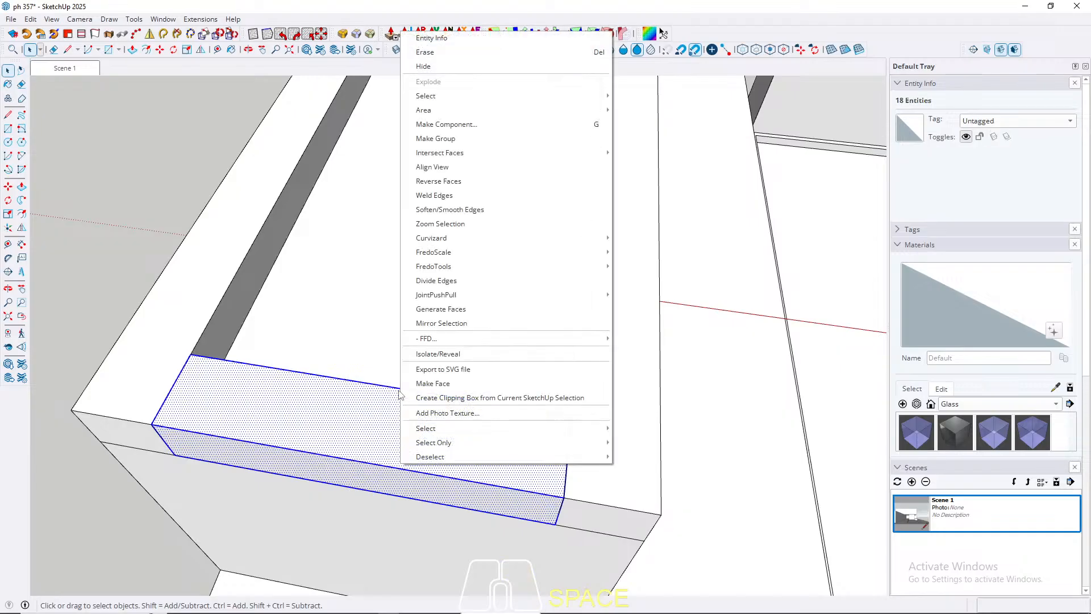
left_click(437, 138)
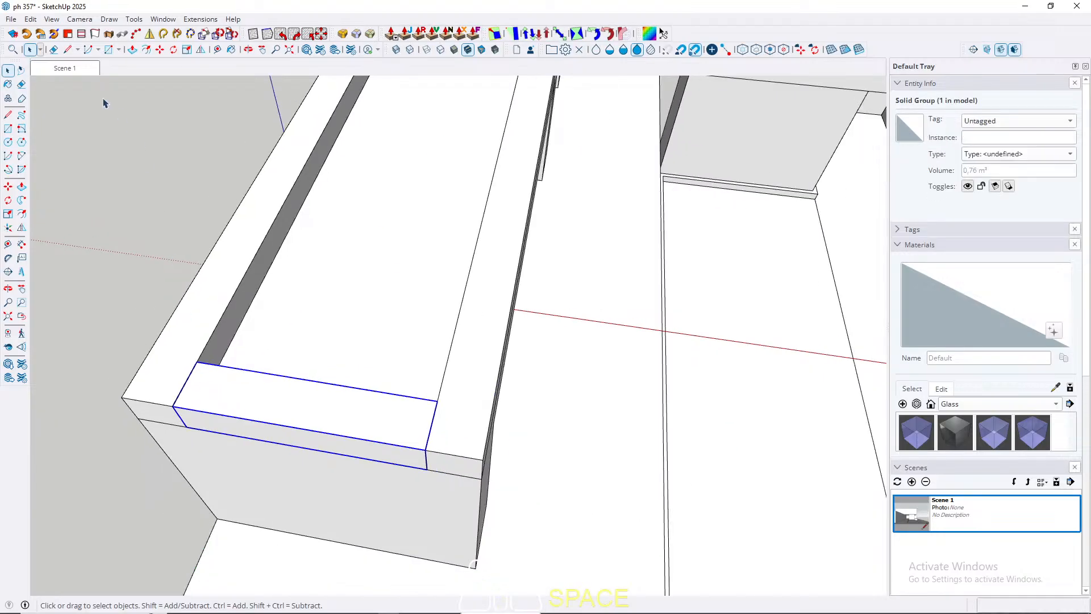
Step: Open the upper volume for editing and add a horizontal guide from its front bottom edge, level with the roof beam tops
left_click(77, 68)
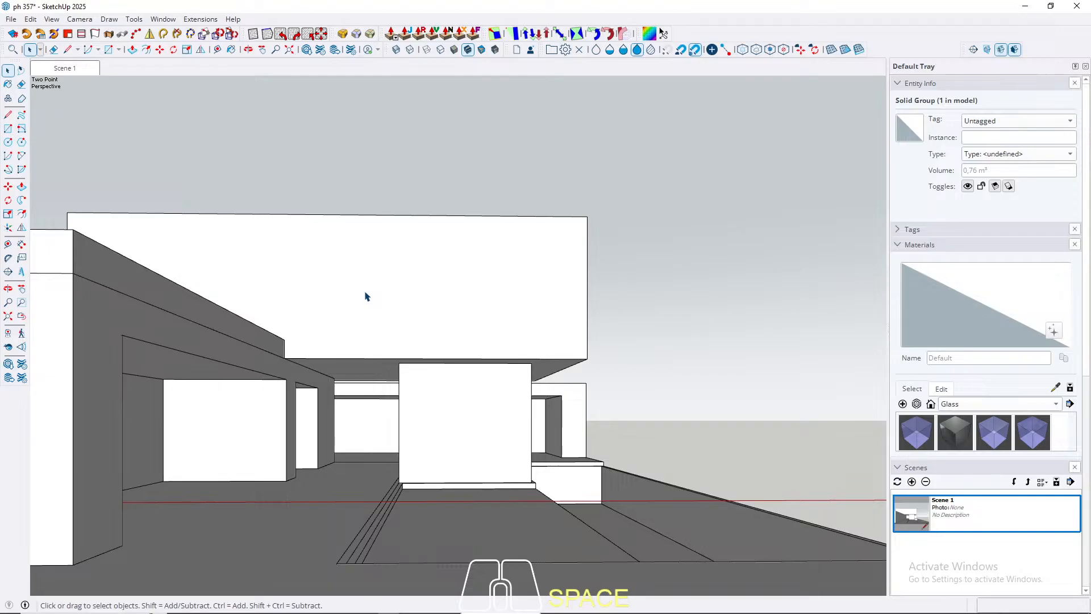
middle_click_drag(366, 296, 371, 341, "shift")
double_click(329, 339)
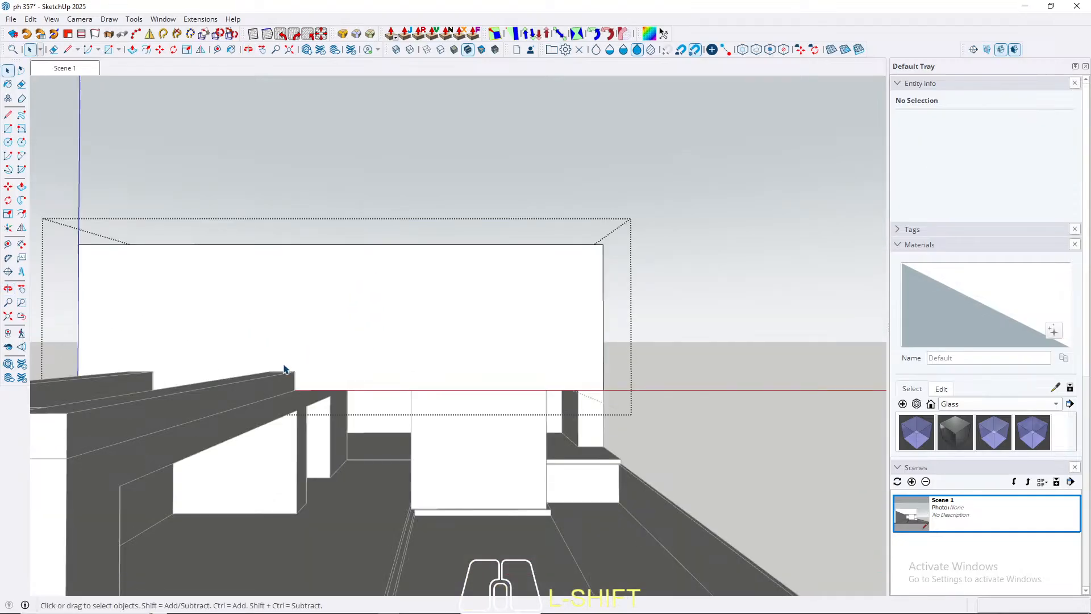
scroll(263, 392, "up", 2)
scroll(366, 368, "up", 1)
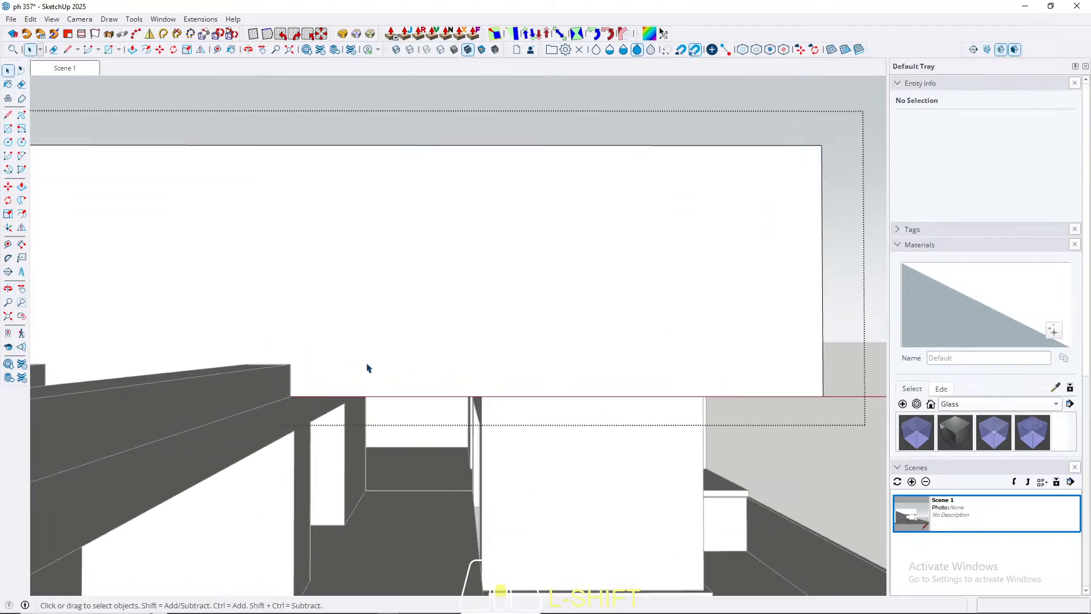
key("t")
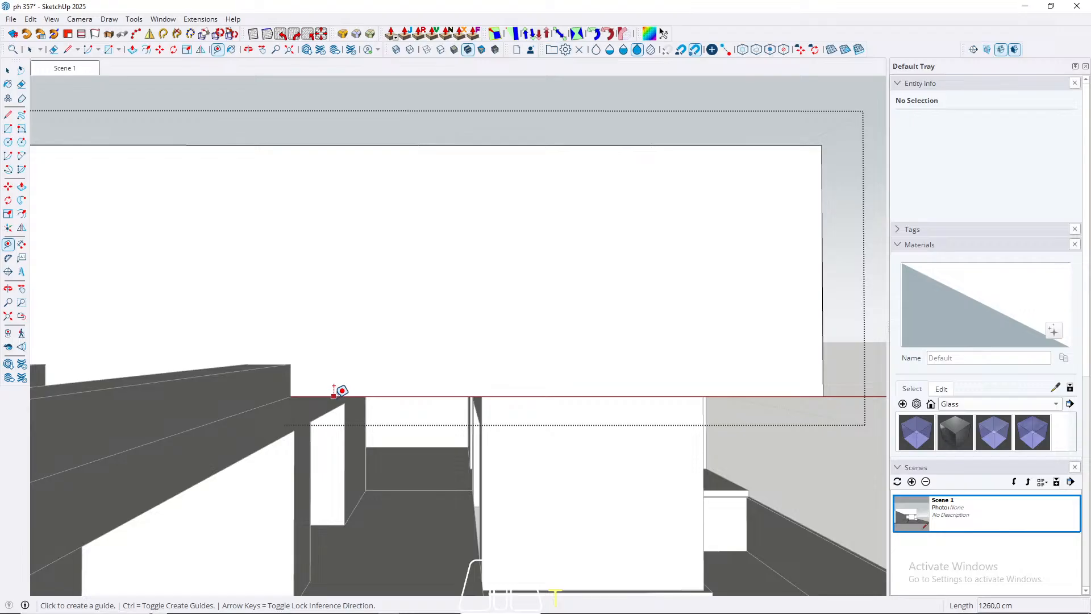
scroll(315, 395, "up", 1)
left_click(301, 395)
scroll(281, 348, "up", 2)
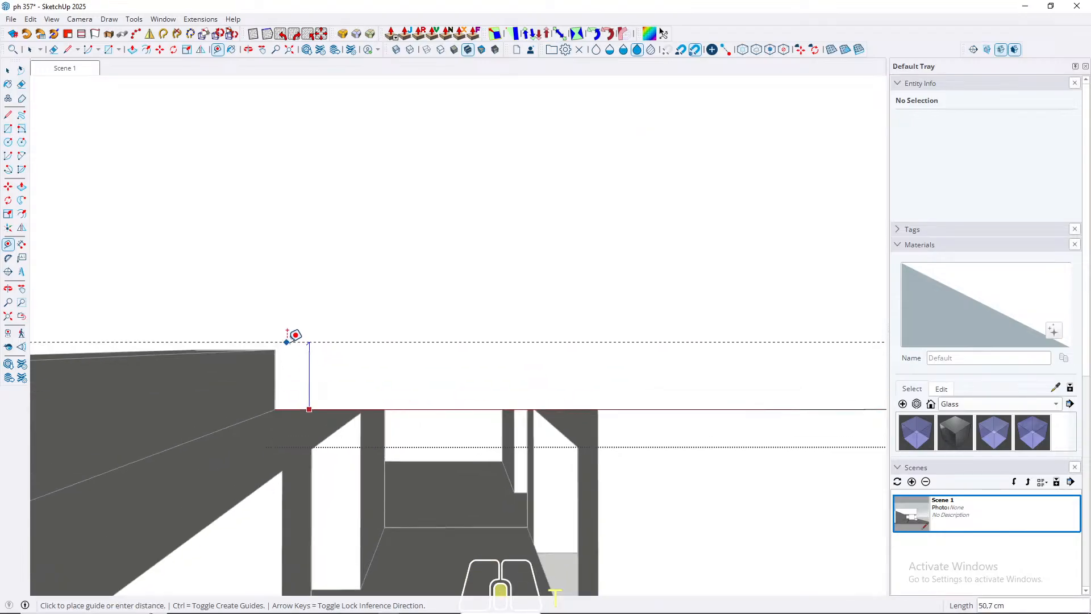
left_click(283, 346)
Step: Measure the distance from the horizontal guide down to the front face's bottom edge
scroll(284, 346, "down", 4)
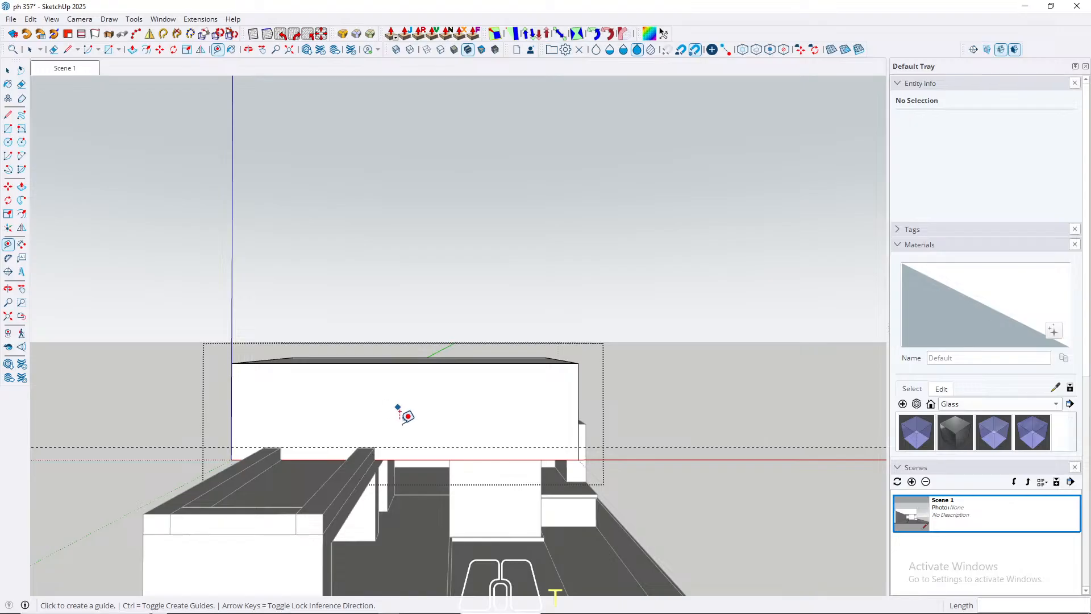
scroll(407, 415, "up", 1)
left_click(405, 459)
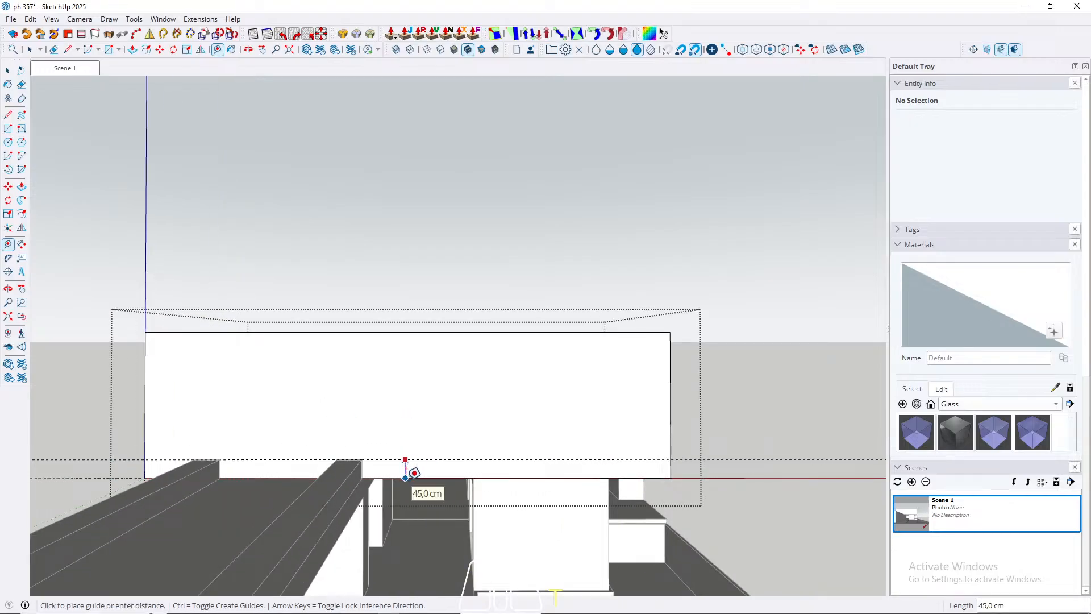
key("space")
Step: Add a horizontal guide 45 cm below the top edge of the upper volume's front face
scroll(403, 403, "up", 1)
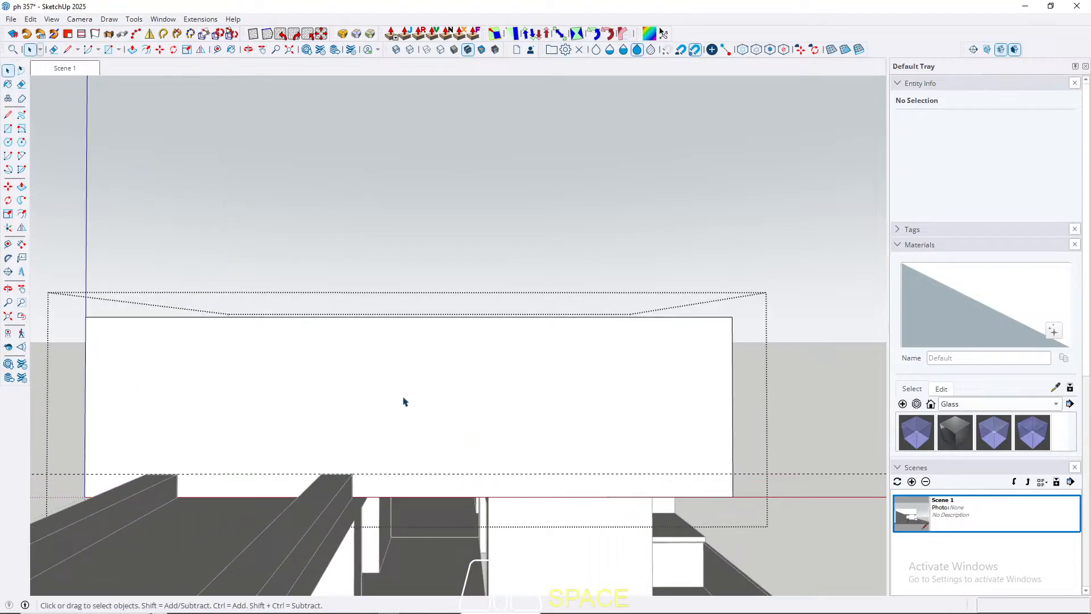
key("t")
left_click(409, 316)
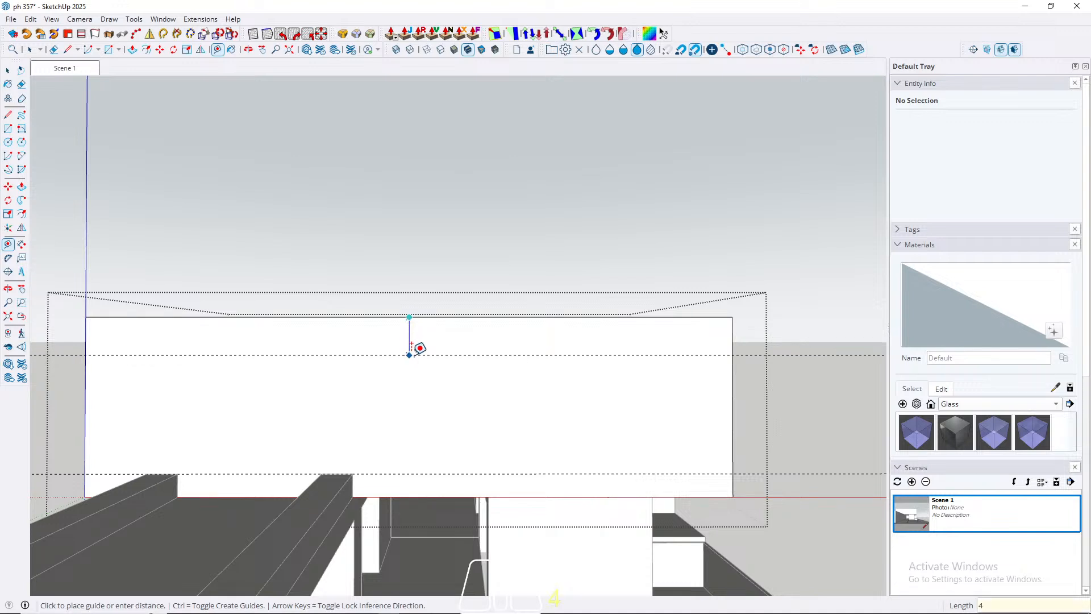
key("Return")
scroll(407, 317, "up", 2)
scroll(409, 312, "down", 2)
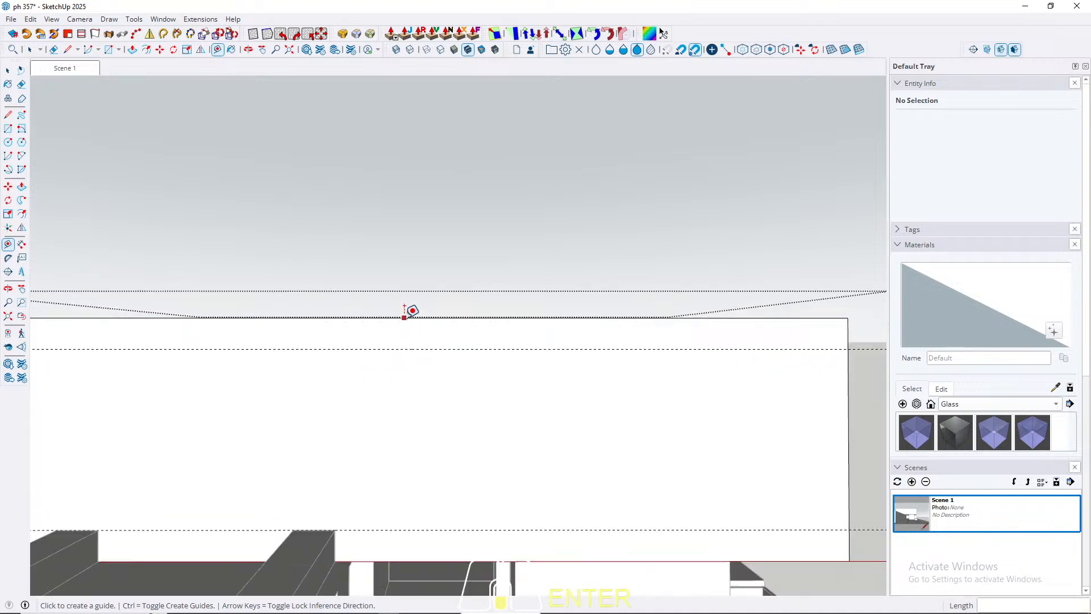
Step: Add a vertical guide on the front face, offset from its side edge and aligned with the near side of the block below
left_click(738, 408)
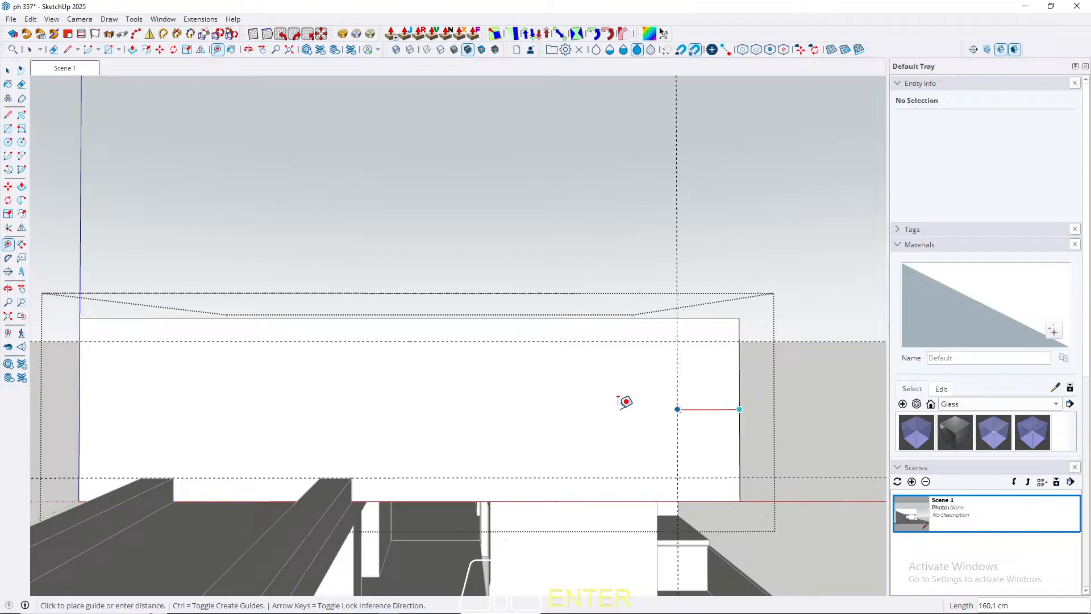
key("Right")
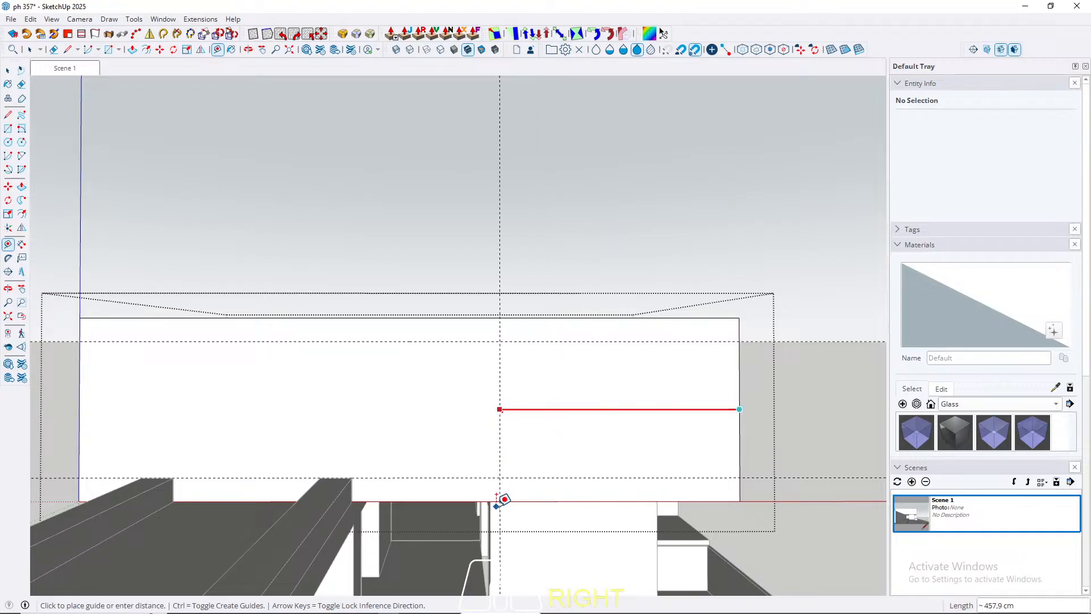
middle_click_drag(499, 500, 500, 391)
scroll(495, 399, "up", 1)
left_click(488, 399)
middle_click_drag(450, 210, 448, 315)
Step: Try a second vertical guide at the outer edge of the beam nearest the block, check it in Scene 1 and undo it
left_click(488, 344)
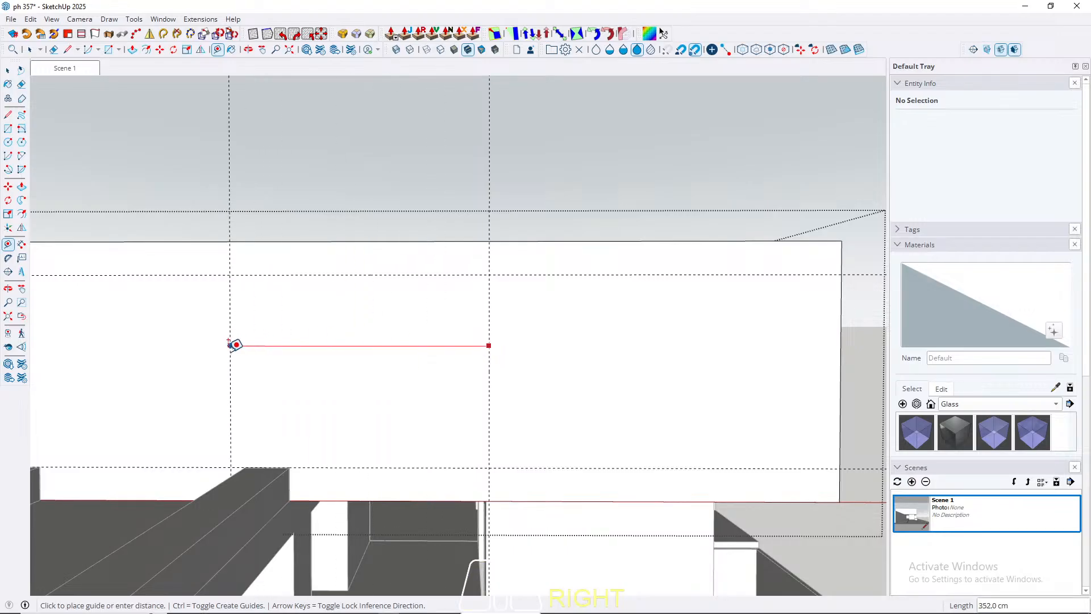
middle_click_drag(233, 343, 470, 348, "shift")
left_click(532, 461)
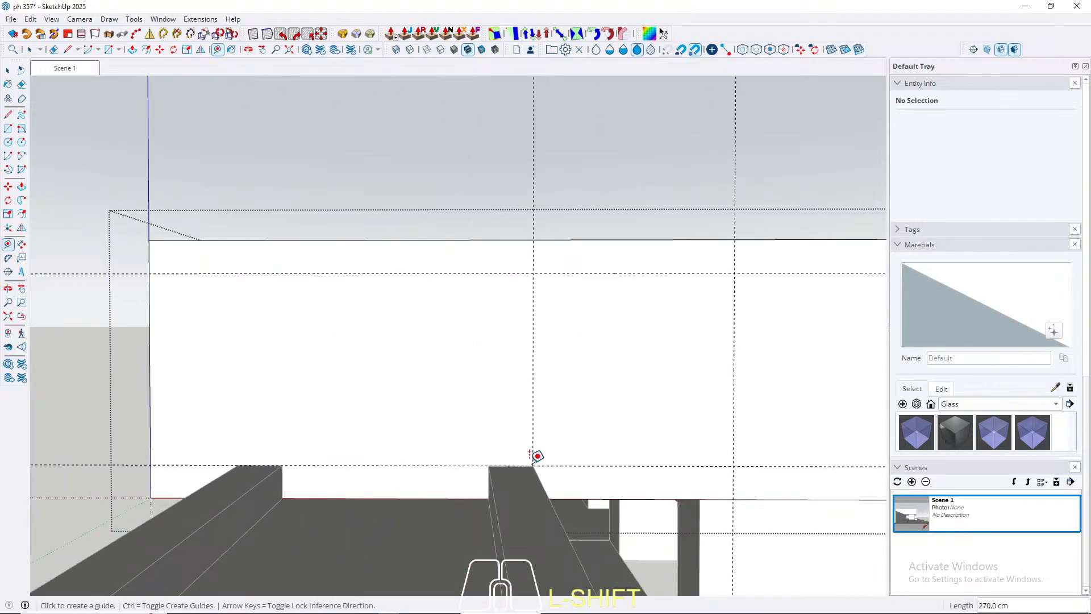
key("space")
scroll(221, 327, "down", 3)
mouse_move(544, 336)
middle_mouse_down()
mouse_move(535, 294)
mouse_move(531, 322)
mouse_move(550, 331)
middle_mouse_up()
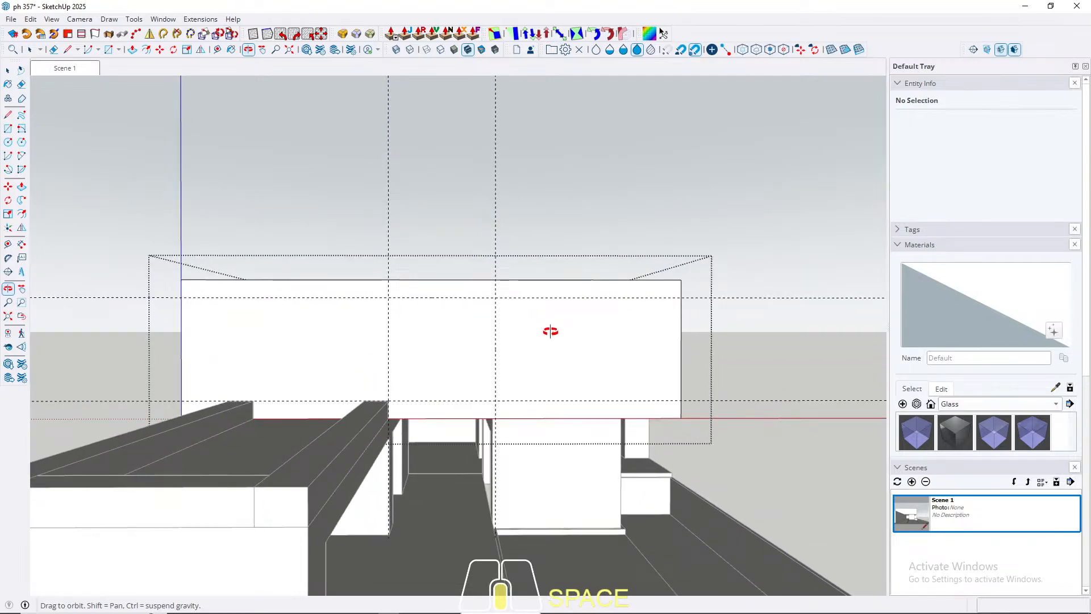
left_click(68, 68)
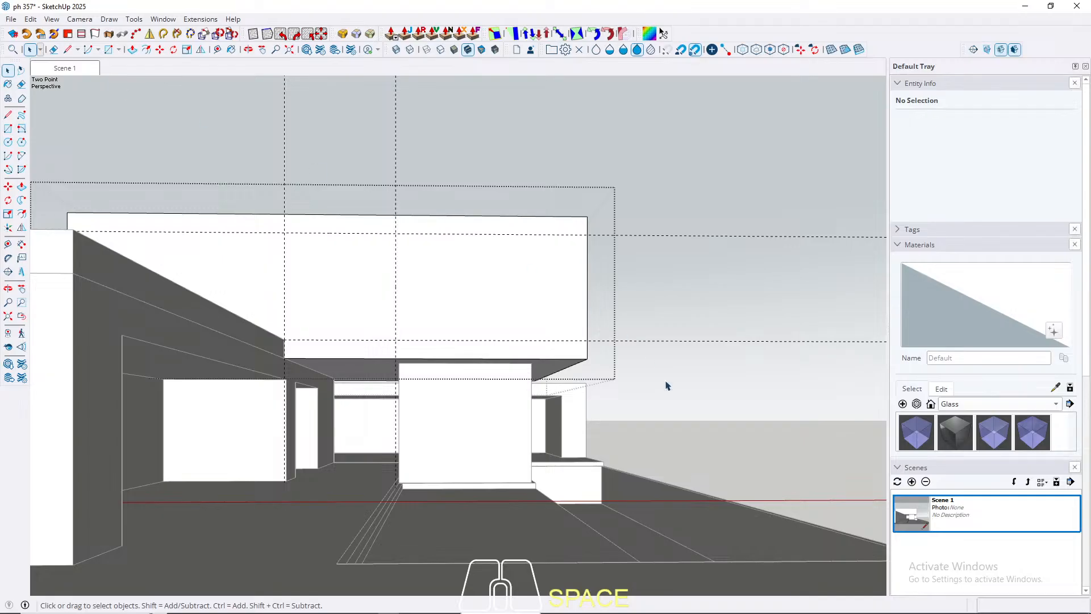
middle_click_drag(296, 262, 394, 358)
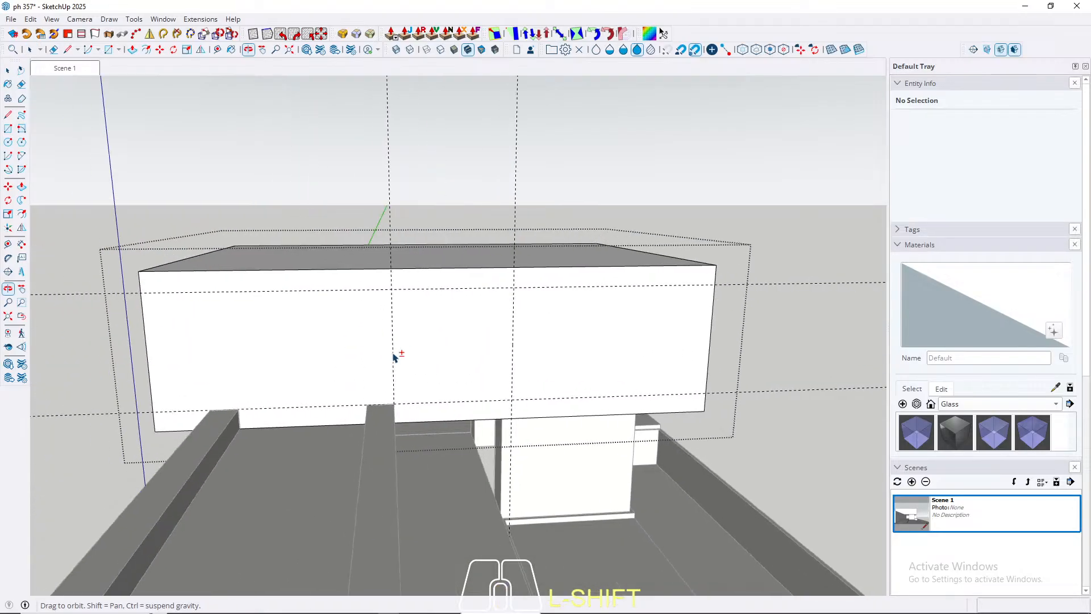
left_click(393, 346)
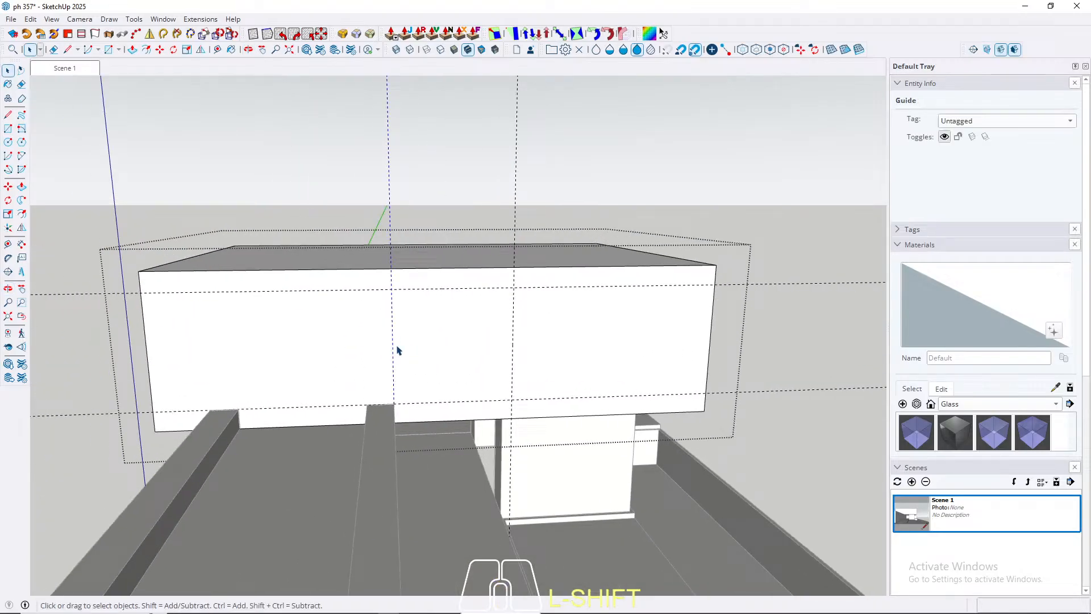
key("ctrl+z")
key("t")
left_click(512, 344)
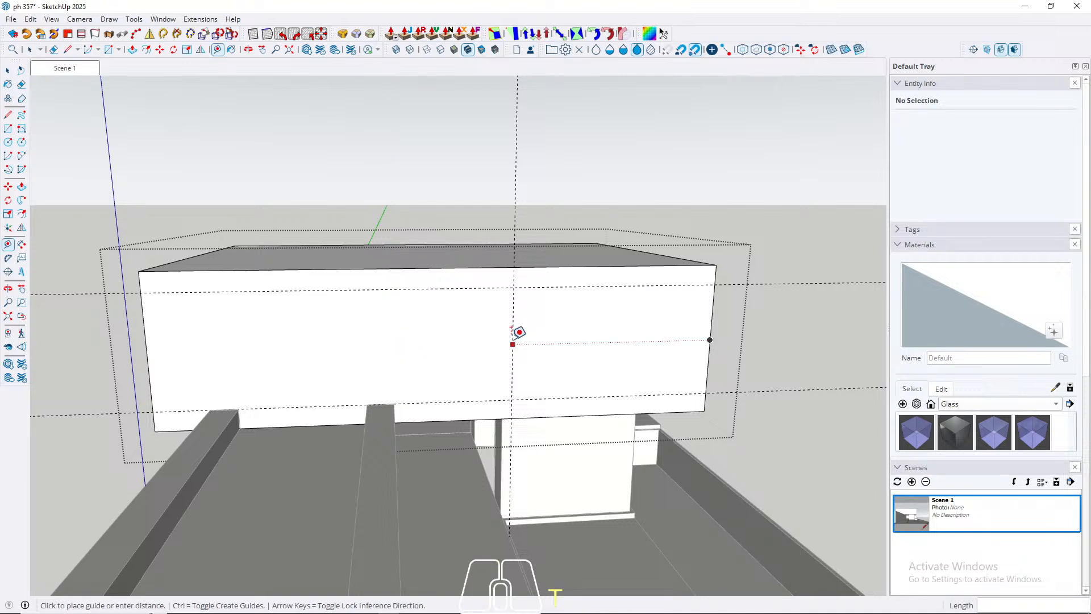
key("space")
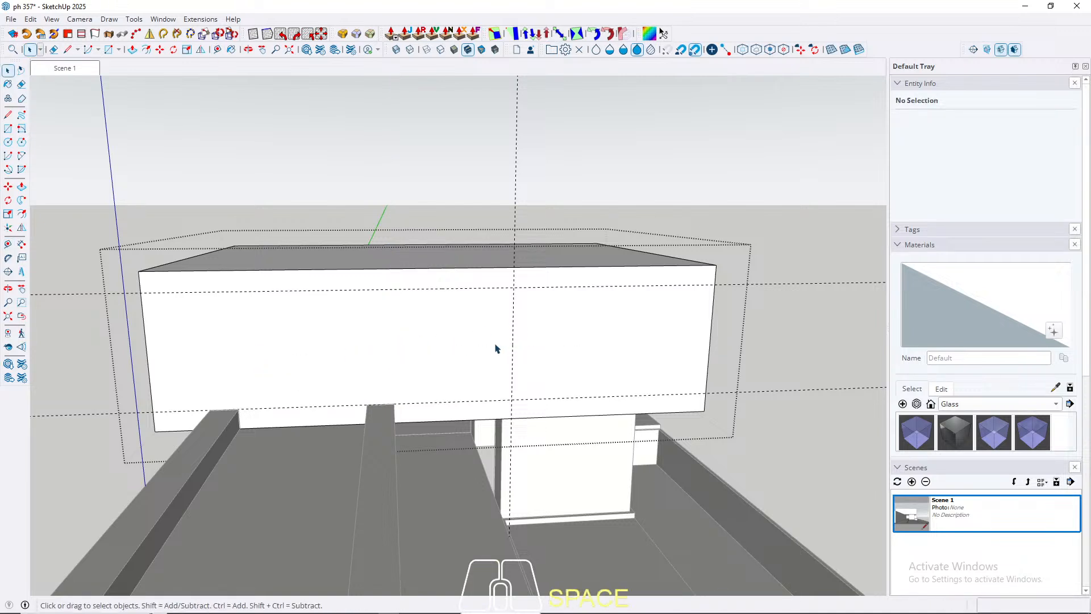
Step: Add a vertical guide 330 cm from the first one, aligned with the inner edge of the beam nearest the block
key("t")
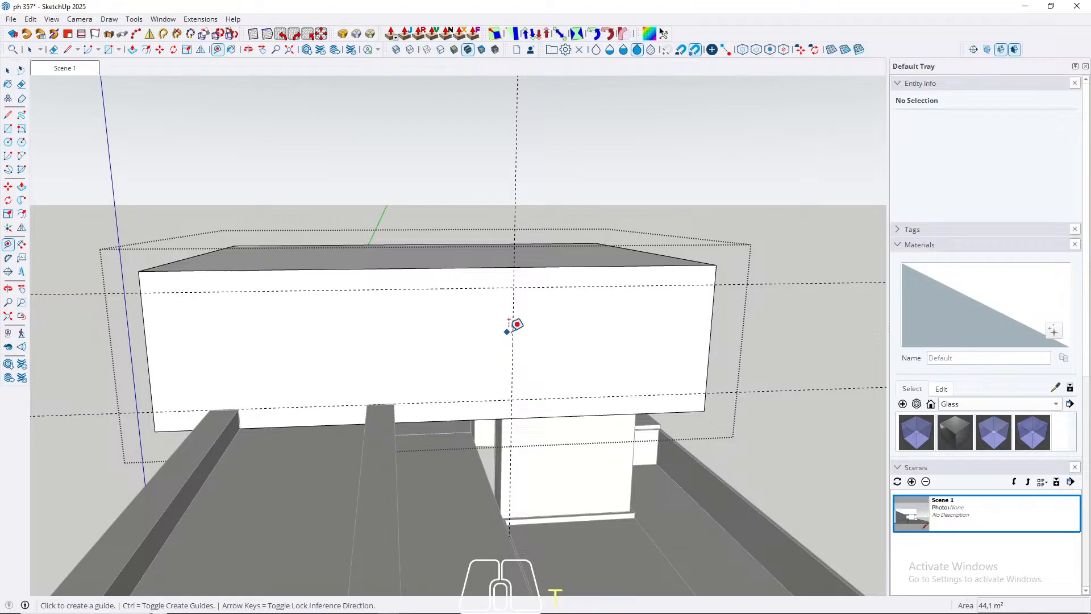
left_click(513, 330)
key("Left")
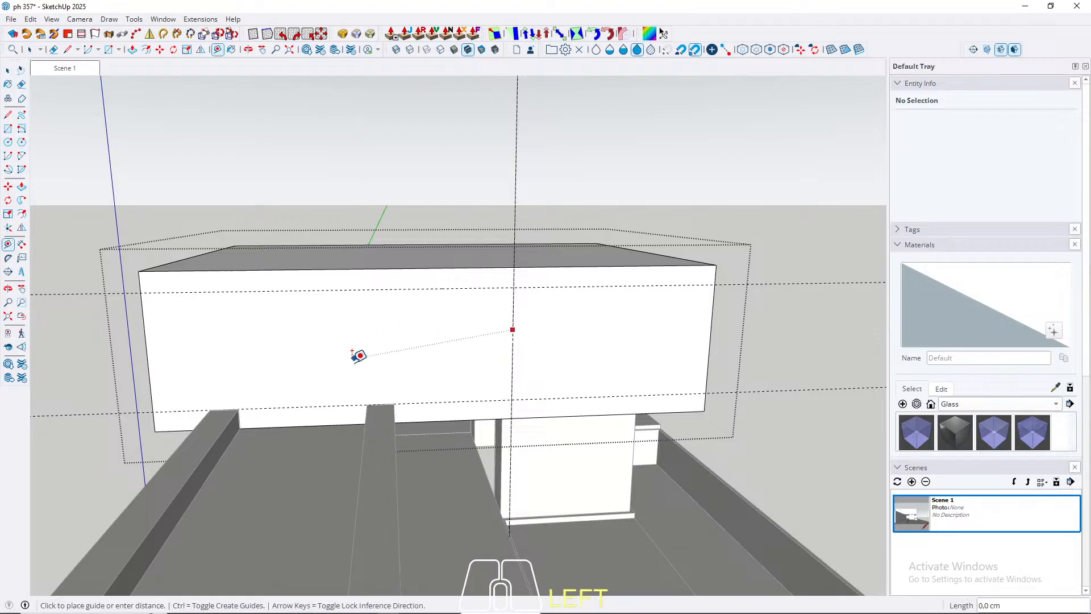
key("Right")
left_click(367, 398)
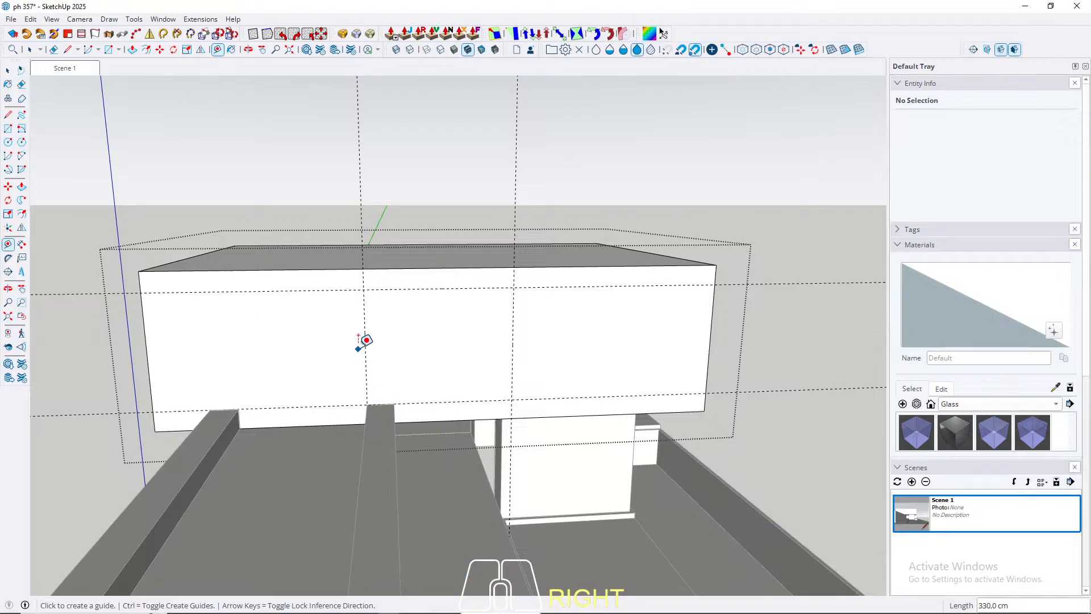
Step: Add a third vertical guide on the front face, aligned with the inner edge of the opposite side beam
left_click(365, 339)
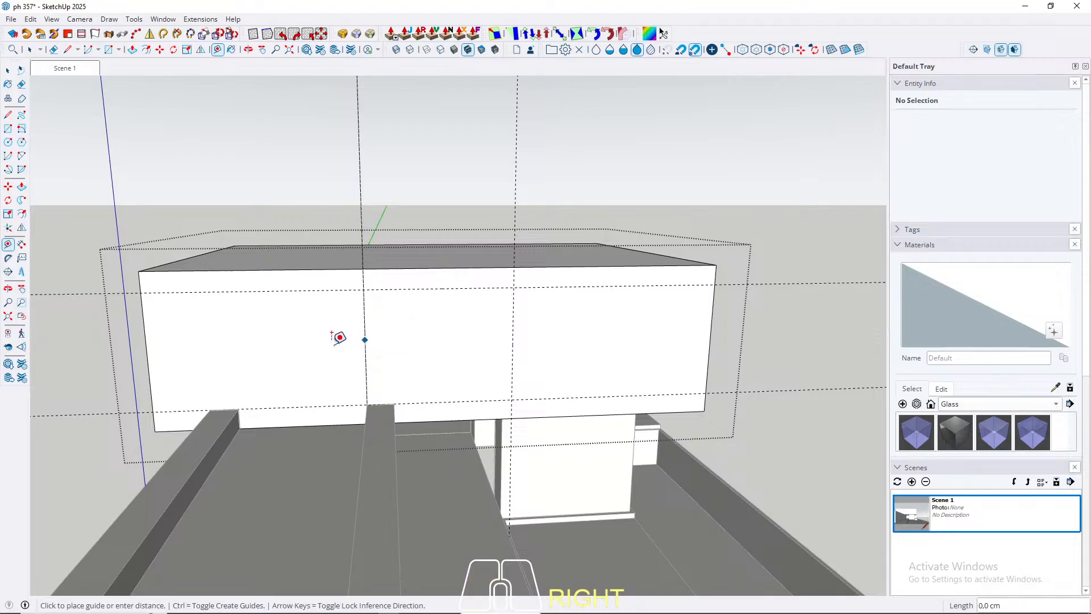
key("Left")
key("Right")
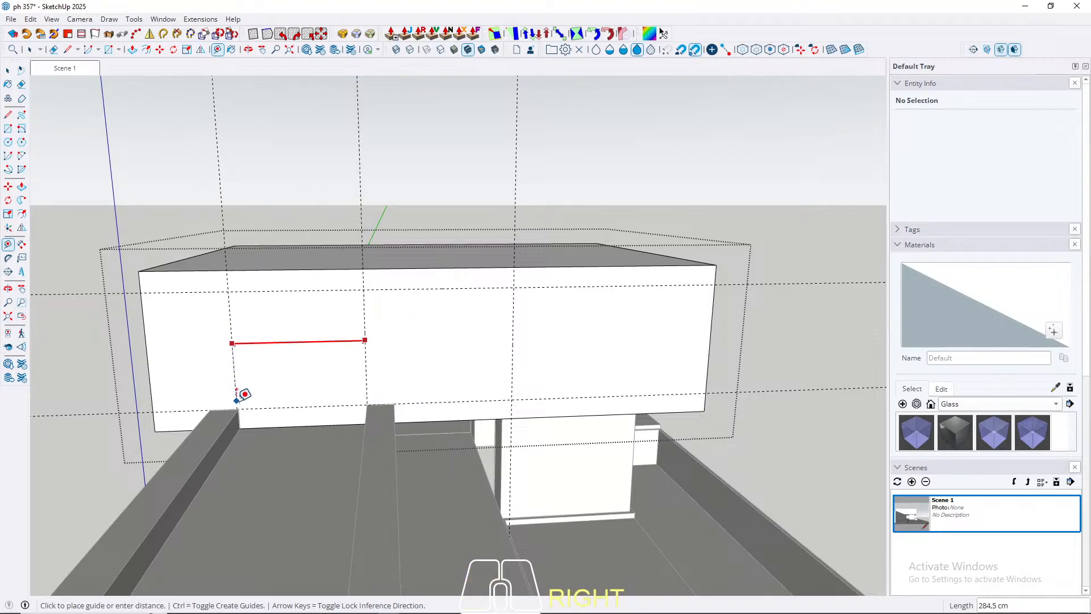
left_click(241, 392)
key("space")
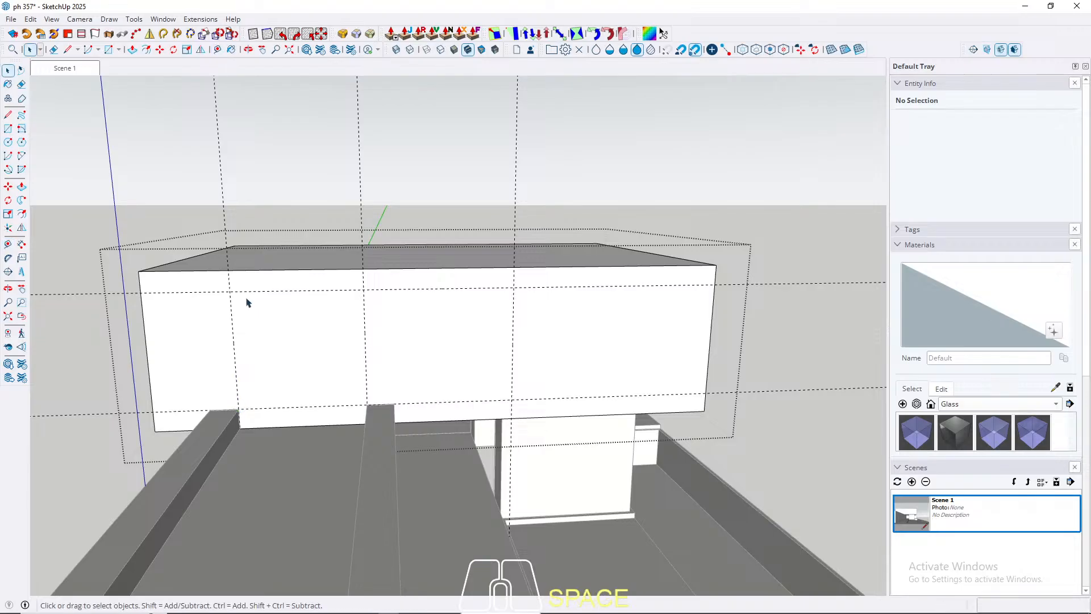
Step: Draw a 610 by 260 cm rectangle on the front face between the outermost vertical guides and the two horizontal guides
middle_click_drag(246, 301, 312, 336)
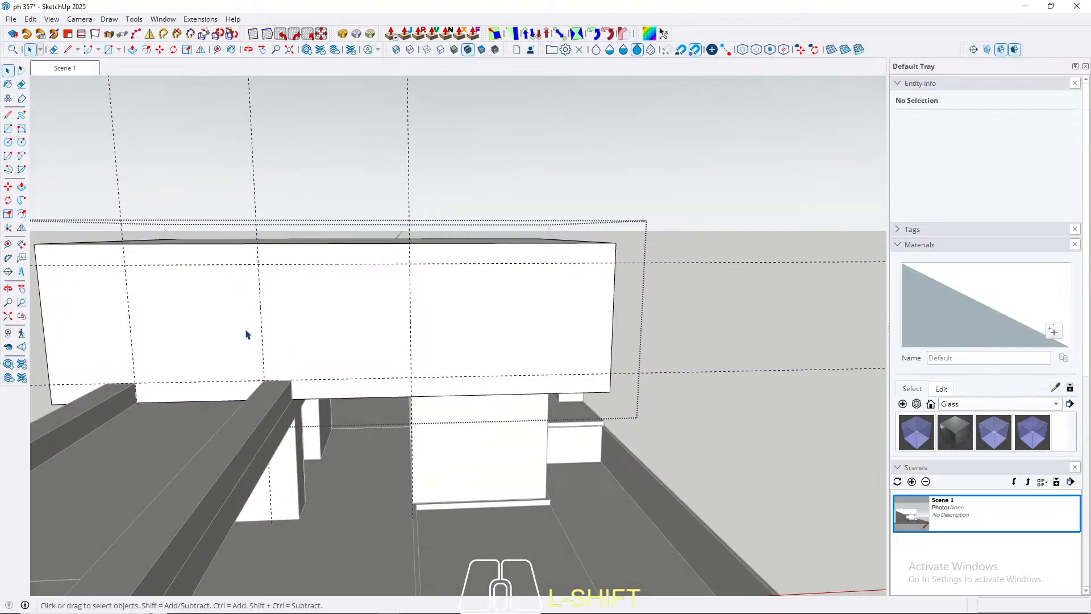
left_click(187, 313)
key("r")
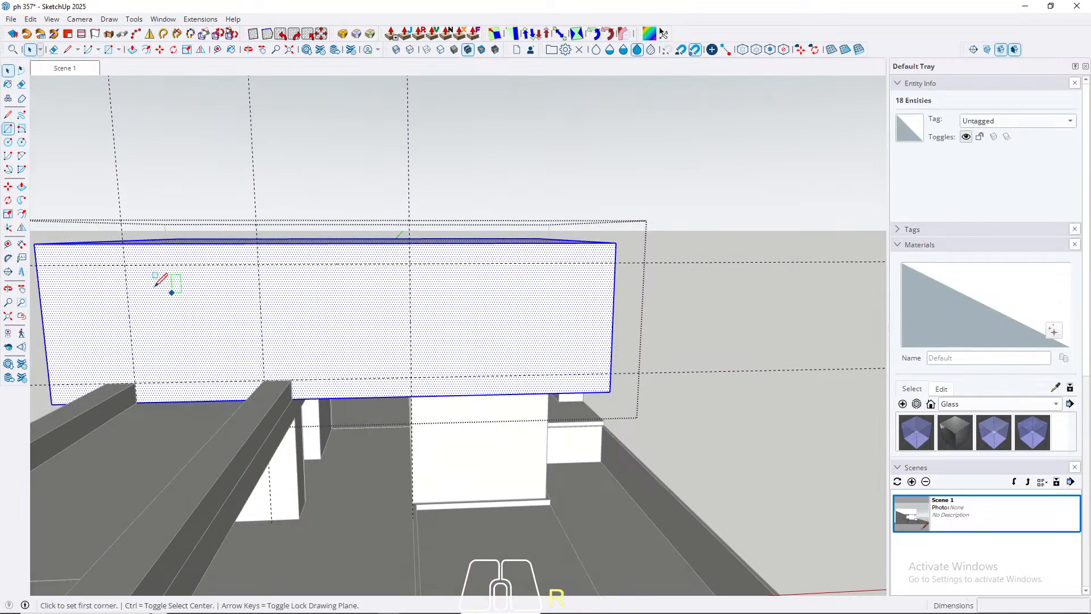
left_click(124, 264)
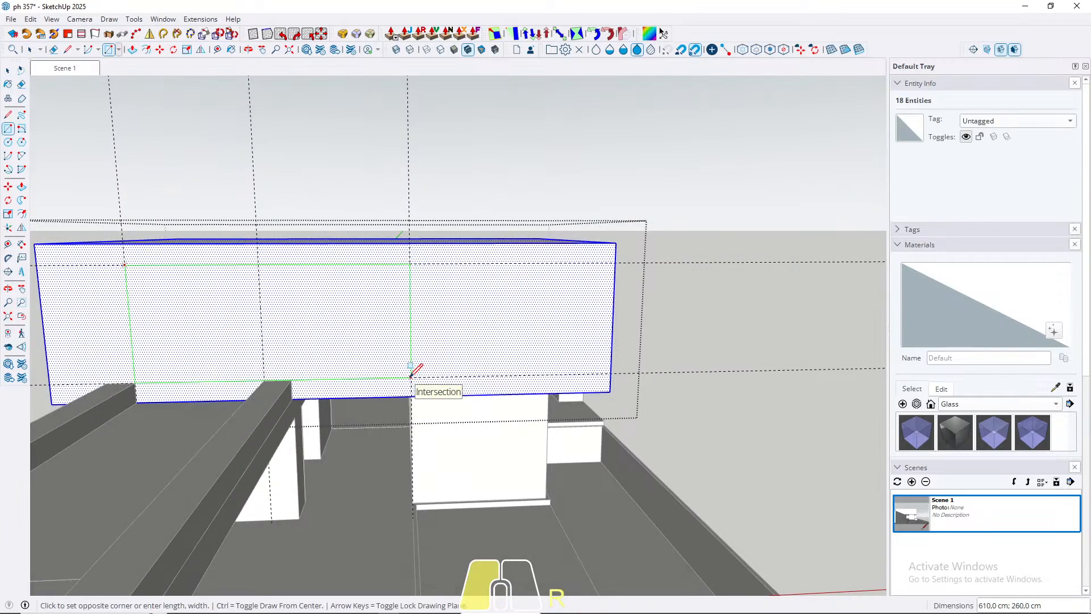
left_click(410, 377)
Step: Push the rectangle through the front wall's thickness to cut an opening into the hollow upper volume
key("space")
middle_click_drag(381, 305, 326, 271)
left_click(332, 397)
key("p")
left_click(313, 406)
key("space")
Step: Draw a line across the upper opening's sill at the middle guide, aligned with the beam's inner edge
scroll(255, 354, "up", 3)
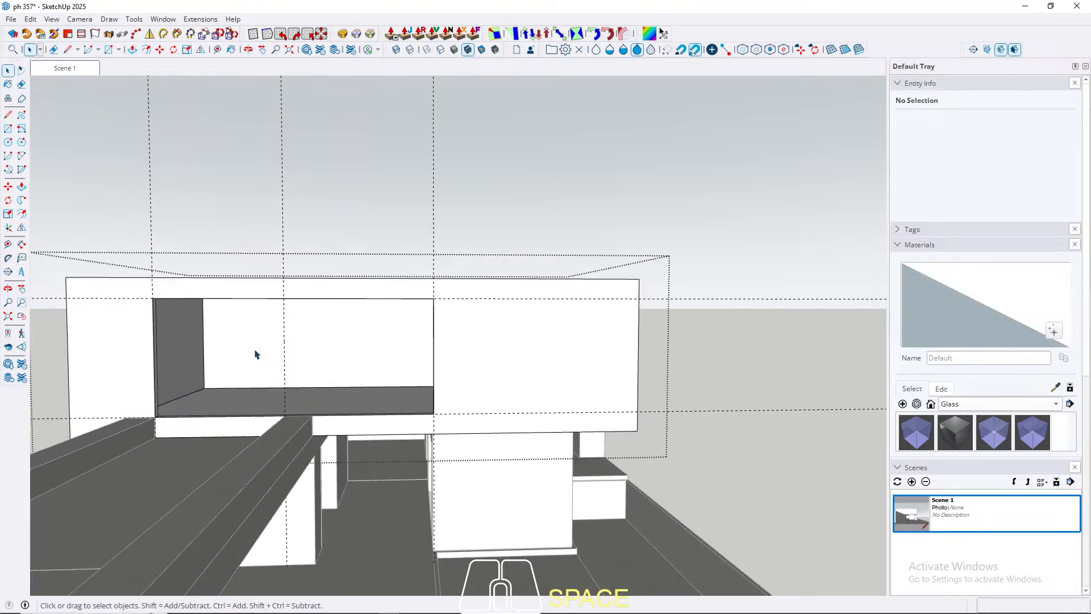
middle_click_drag(333, 391, 104, 426)
scroll(229, 375, "up", 8)
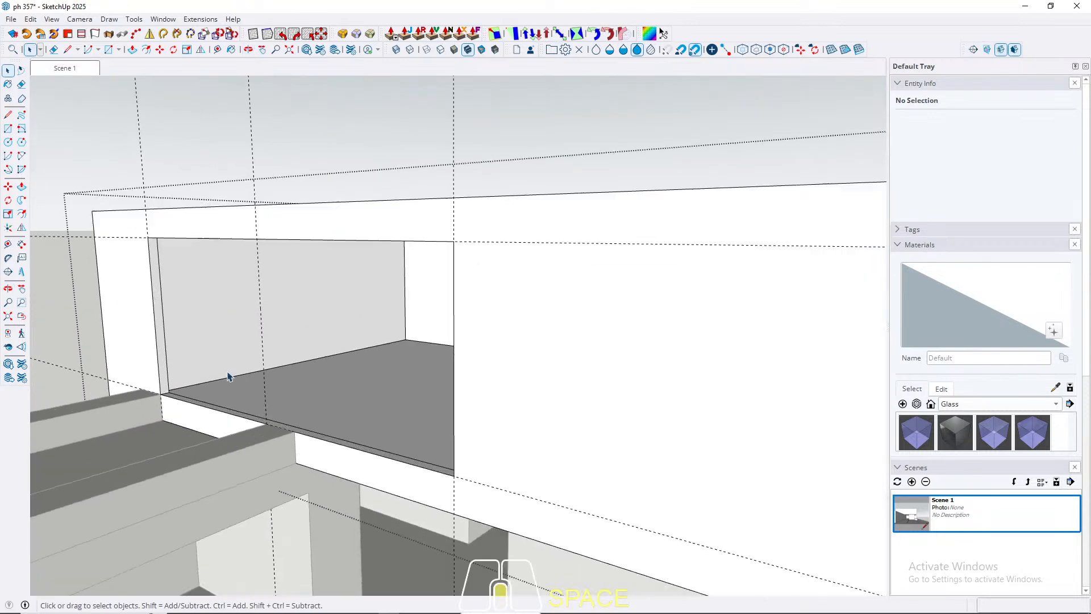
middle_click_drag(279, 398, 475, 380)
scroll(477, 382, "down", 2)
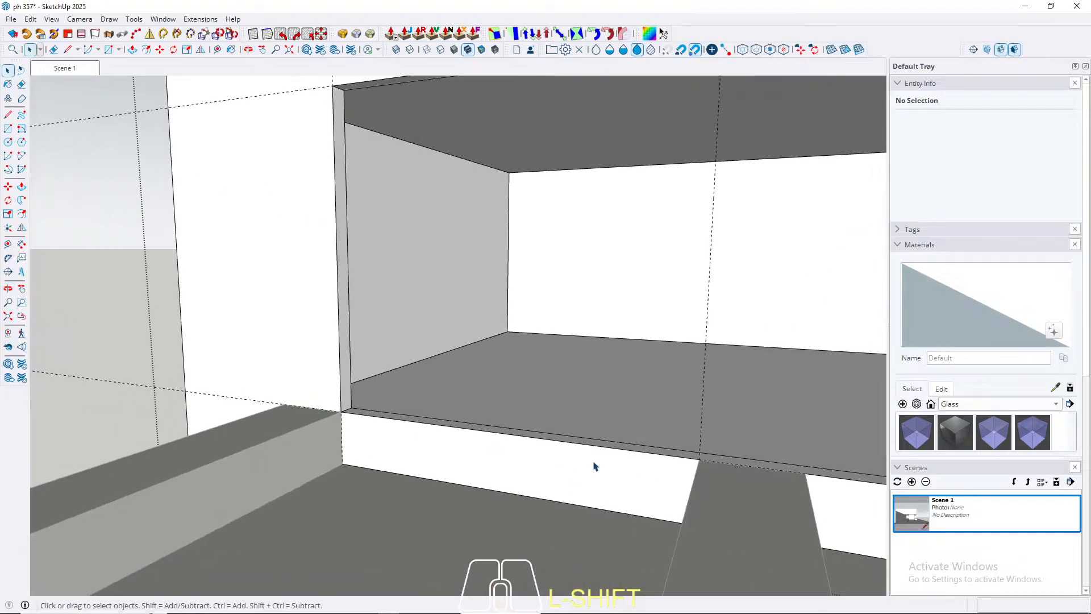
middle_click_drag(595, 465, 658, 531)
scroll(634, 453, "up", 3)
scroll(635, 453, "up", 2)
key("l")
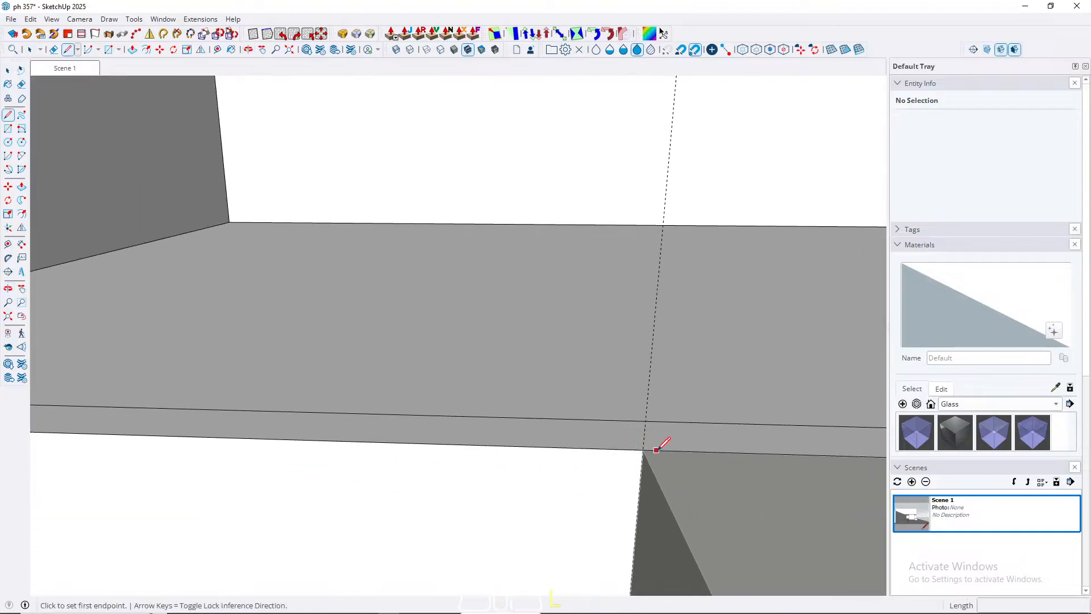
left_click(643, 449)
left_click(628, 421)
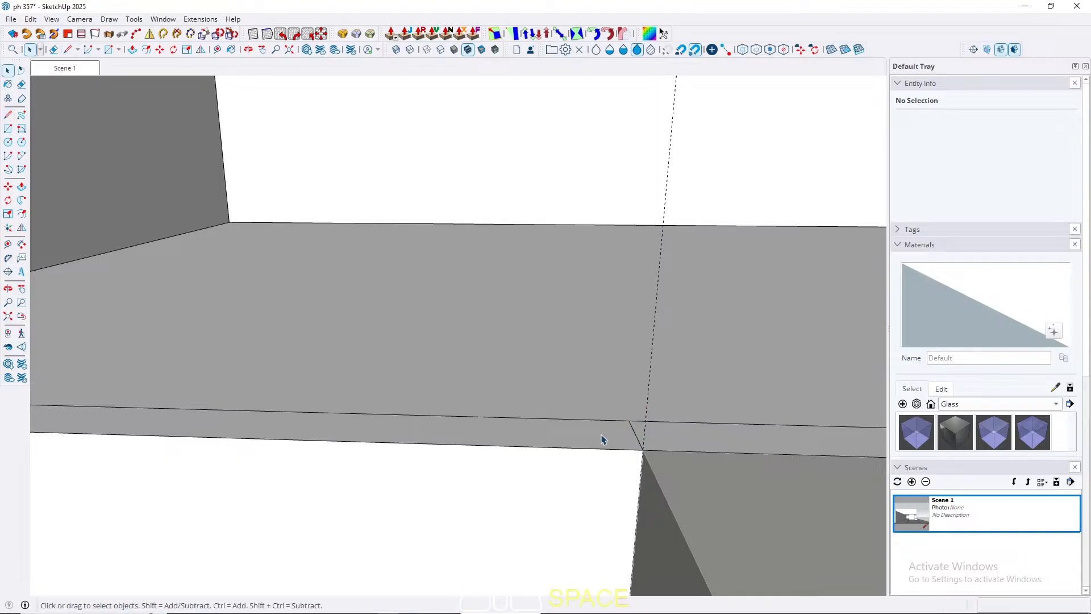
Step: Lower the sill section between the two side beams by 40 cm using Push/Pull's stretch mode
key("p")
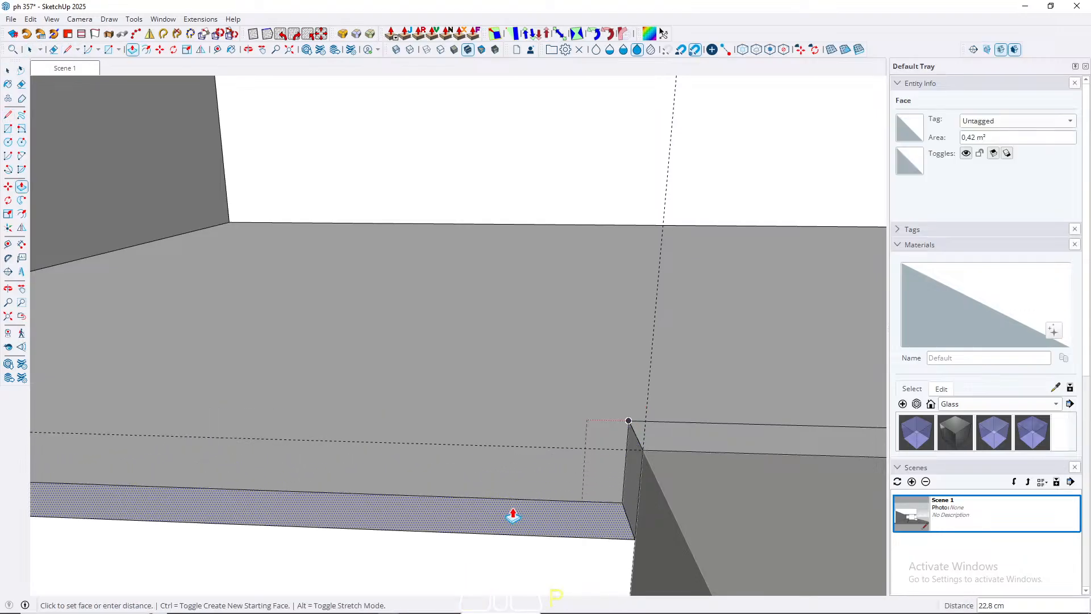
scroll(644, 330, "down", 3)
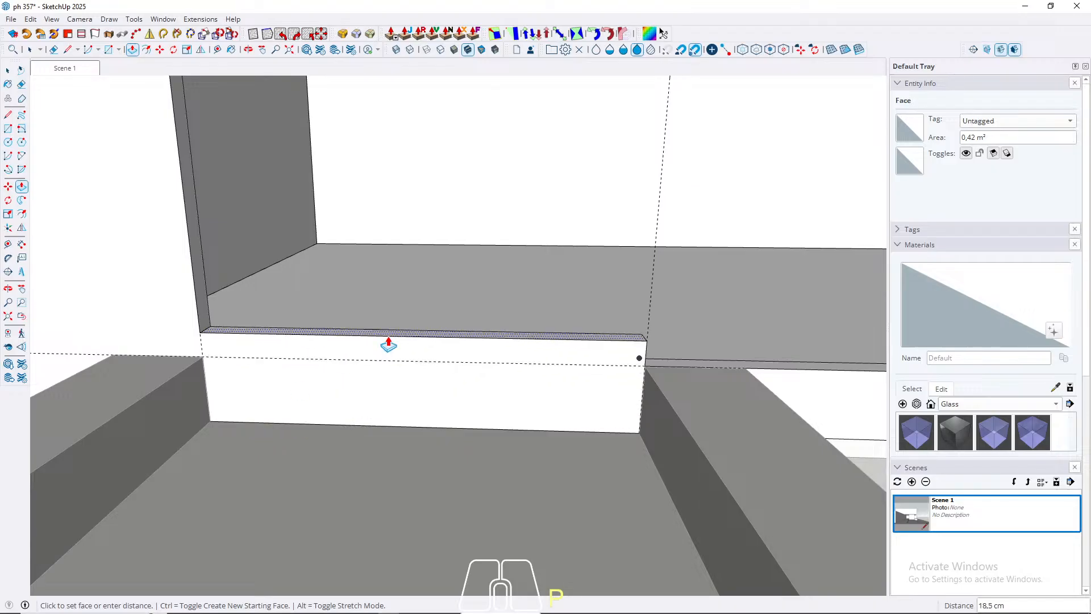
left_click(724, 286)
key("alt")
scroll(354, 310, "down", 4)
scroll(353, 310, "up", 2)
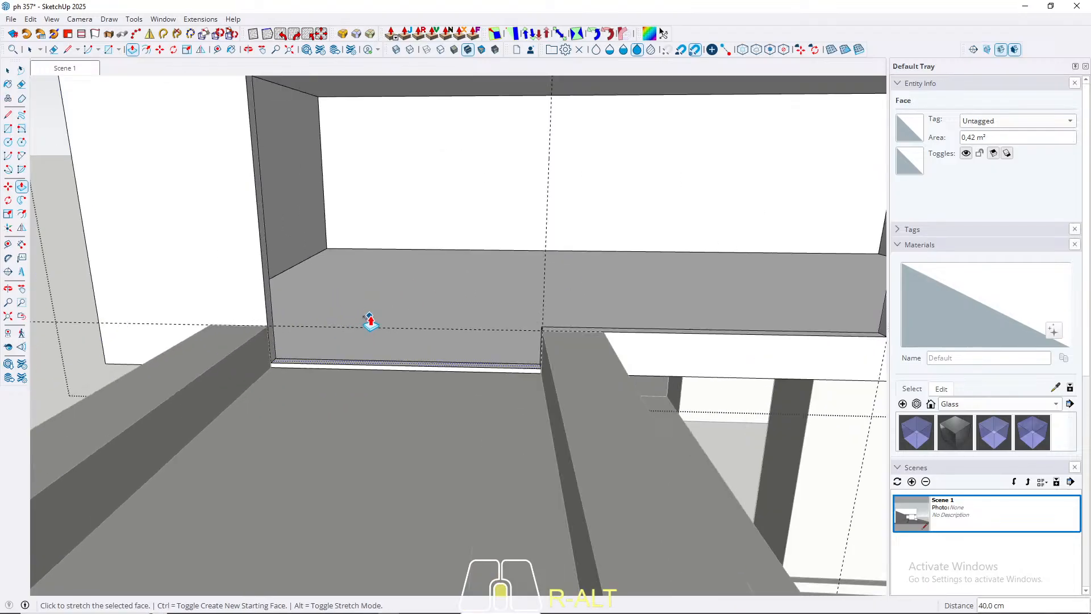
scroll(366, 329, "down", 3)
Step: Erase the leftover edge between the lowered sill and the interior floor, and close the upper volume's group
key("e")
scroll(361, 356, "up", 2)
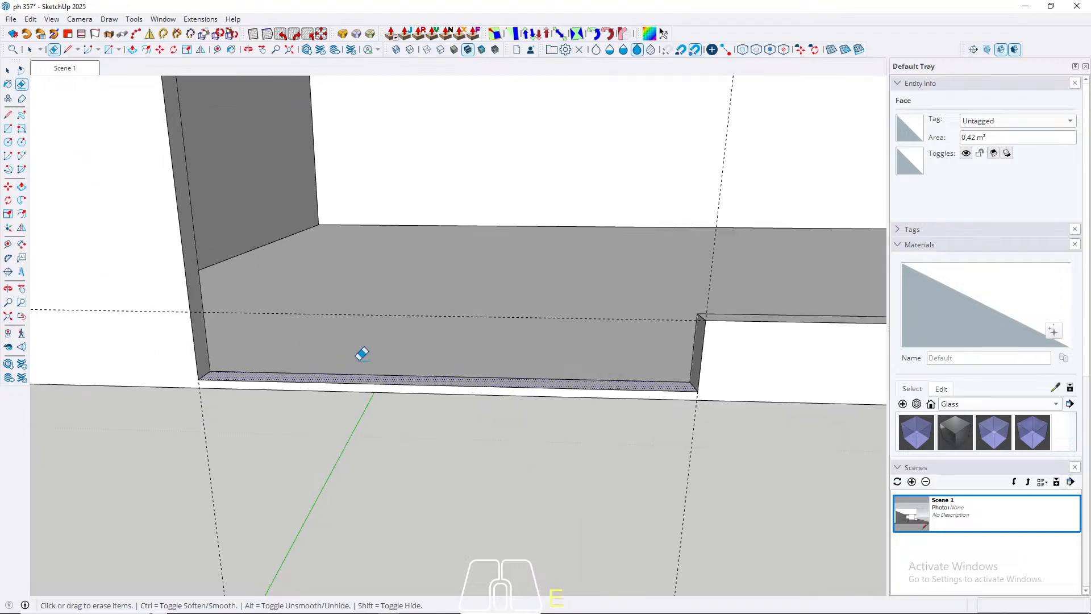
left_click_drag(361, 359, 359, 370)
key("space")
scroll(292, 349, "down", 6)
key("Escape")
Step: Delete all construction guides from the model
mouse_move(369, 295)
middle_mouse_down()
mouse_move(440, 240)
mouse_move(382, 290)
middle_mouse_up()
middle_click_drag(382, 290, 367, 351, "shift")
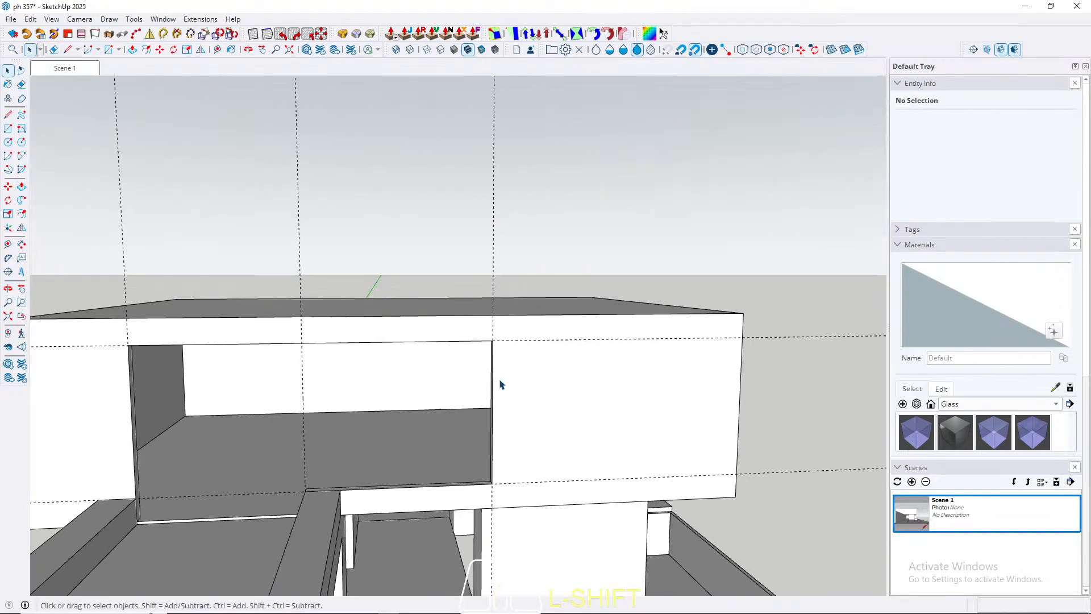
mouse_move(499, 311)
middle_mouse_down()
mouse_move(490, 329)
mouse_move(510, 298)
middle_mouse_up()
scroll(368, 262, "down", 3)
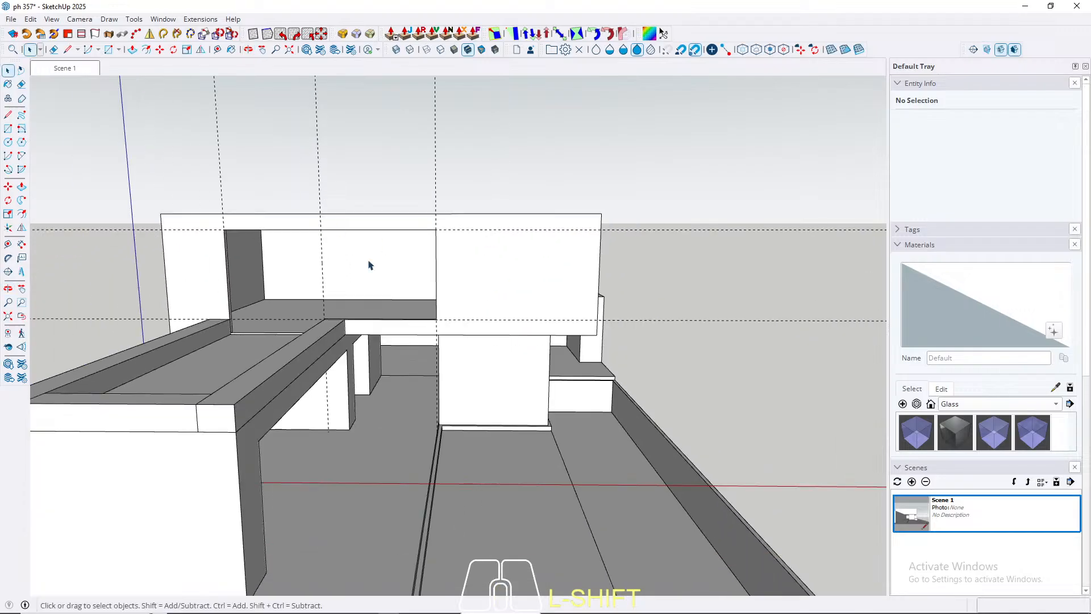
middle_click_drag(370, 266, 392, 235)
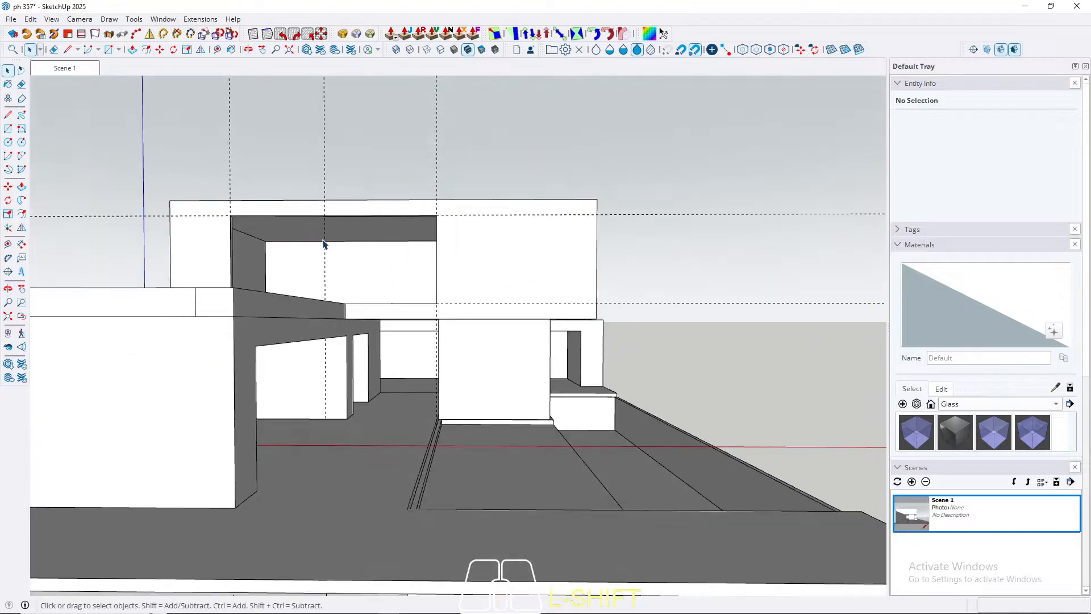
middle_click_drag(517, 323, 424, 311)
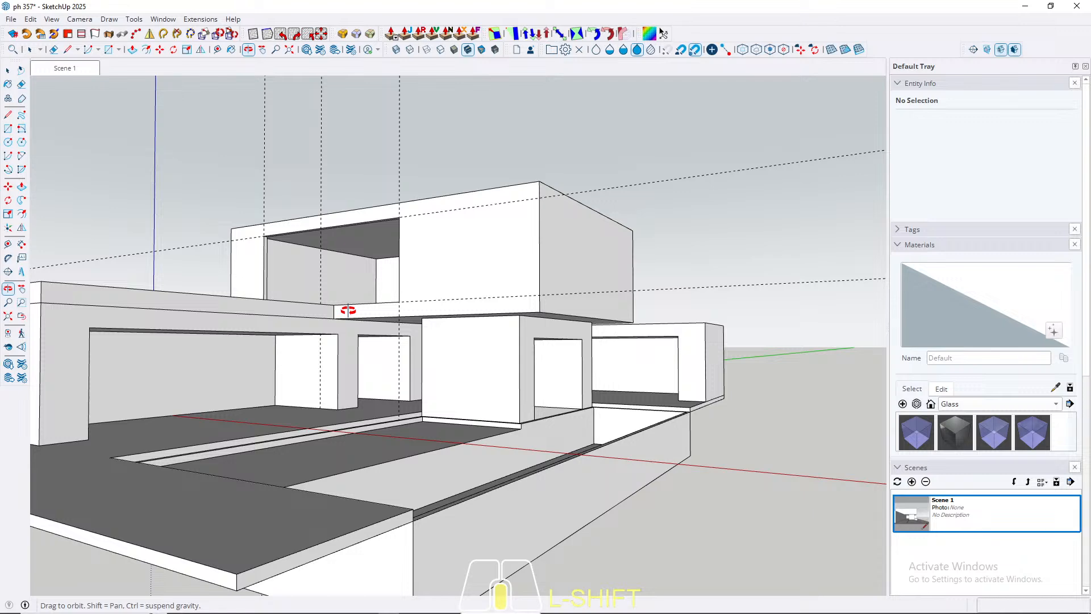
middle_click_drag(348, 310, 454, 343)
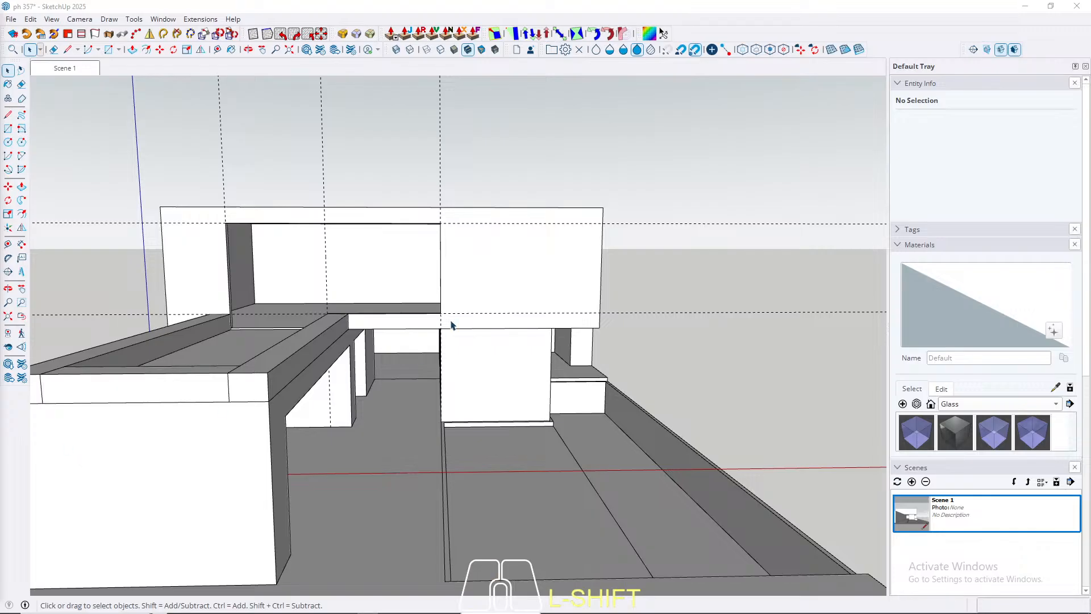
middle_click_drag(519, 330, 341, 369)
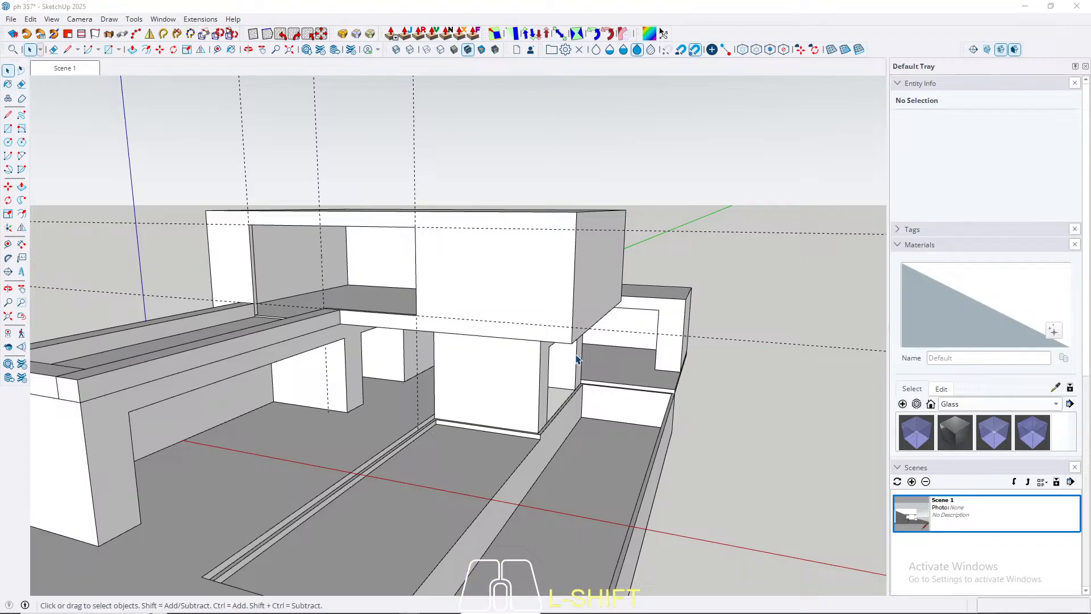
left_click(422, 465)
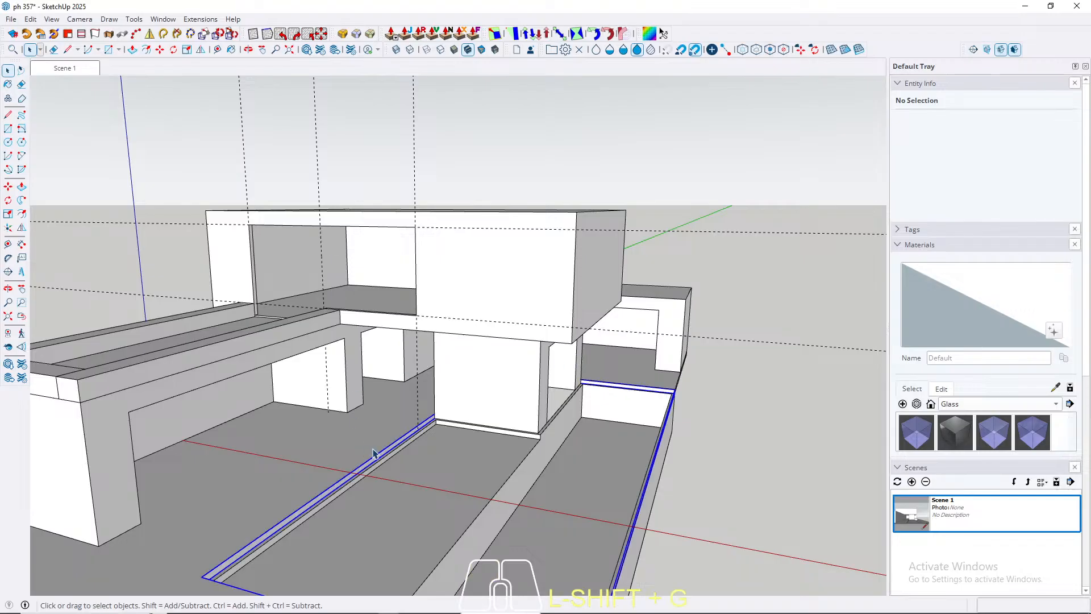
middle_click_drag(368, 443, 226, 415)
Step: Draw a rectangle filling the lower volume's large side opening from corner to corner
left_click(188, 401)
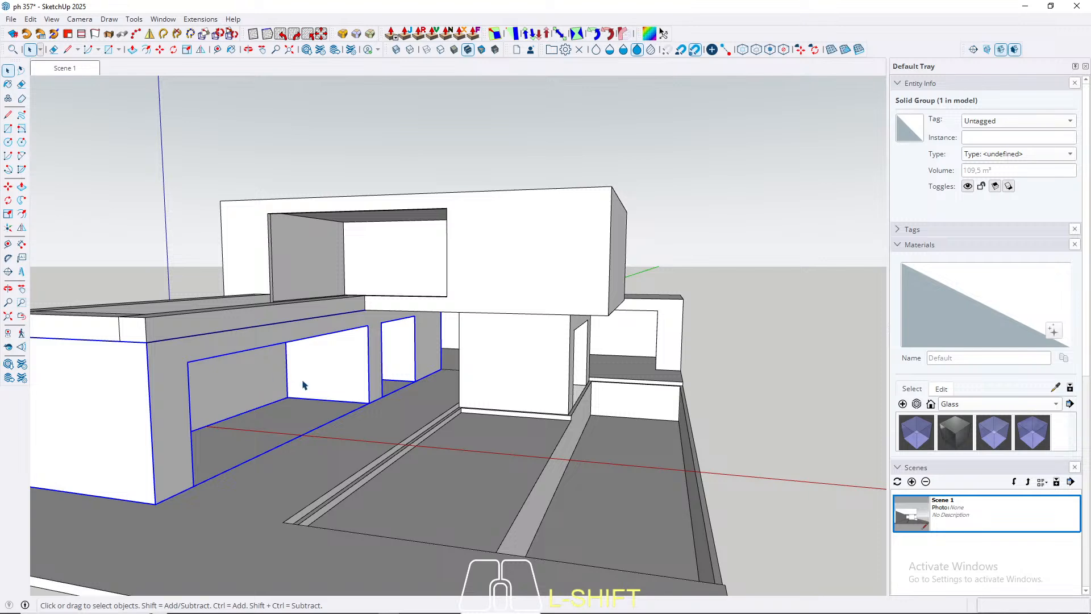
scroll(303, 385, "up", 10)
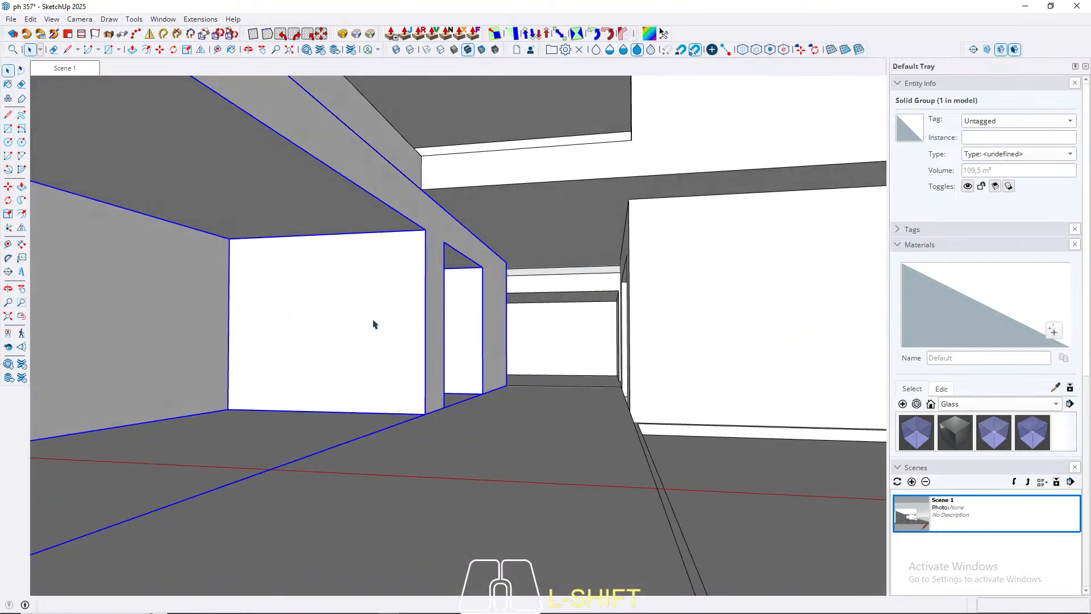
key("r")
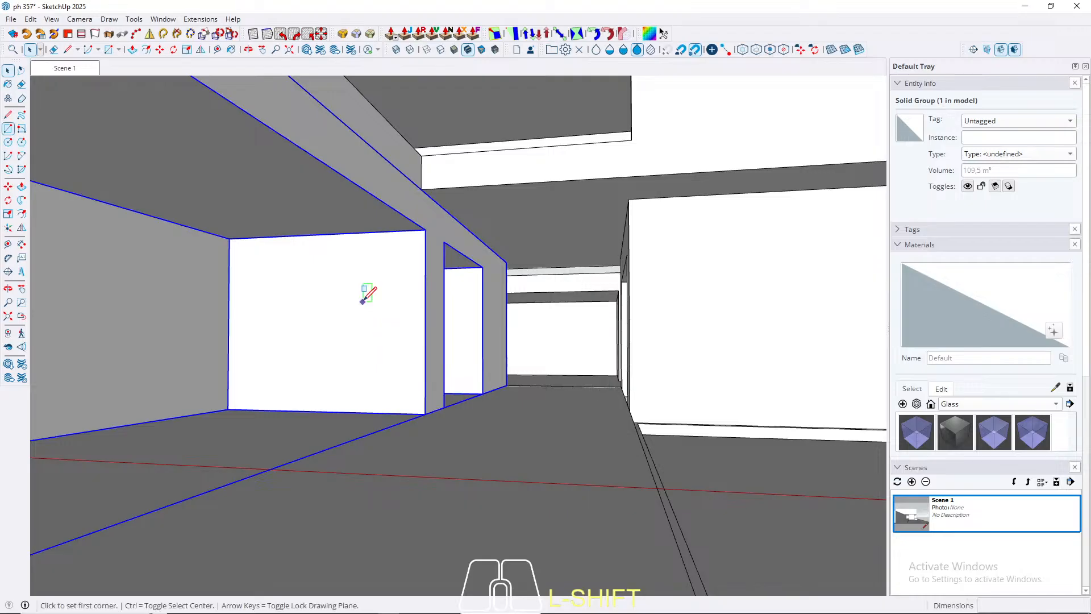
left_click(425, 414)
scroll(559, 378, "down", 6)
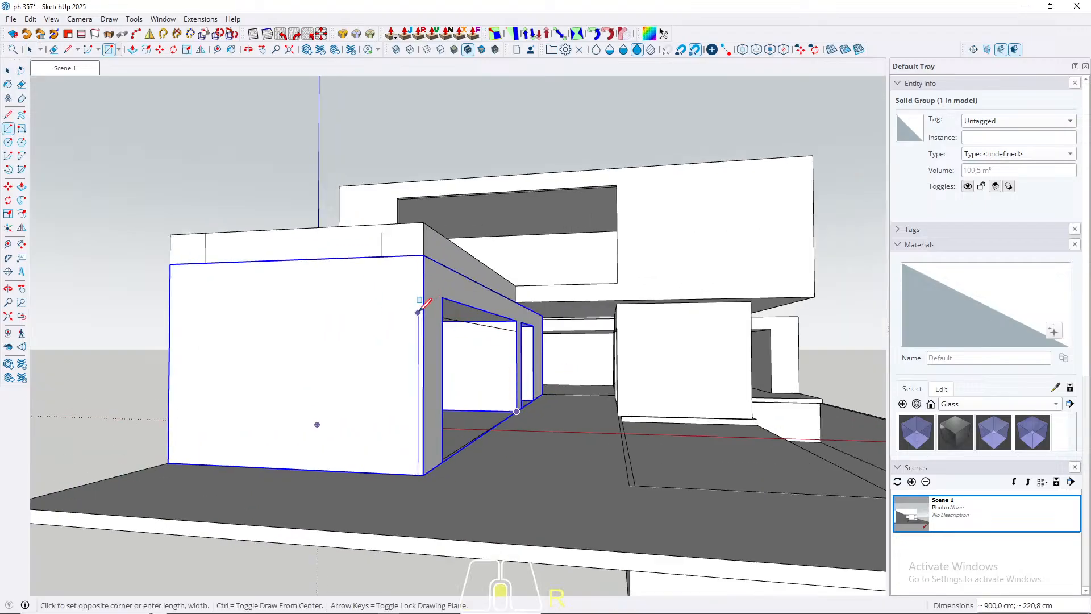
key("space")
Step: Extrude the rectangle in the large side opening 1 cm and make the resulting panel a group
scroll(515, 377, "up", 5)
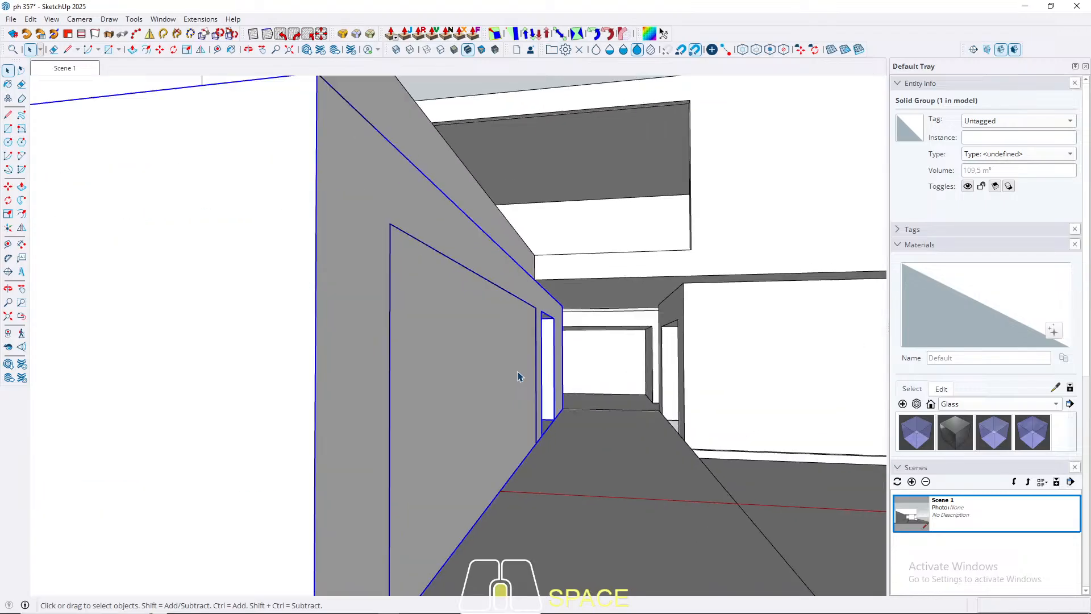
key("p")
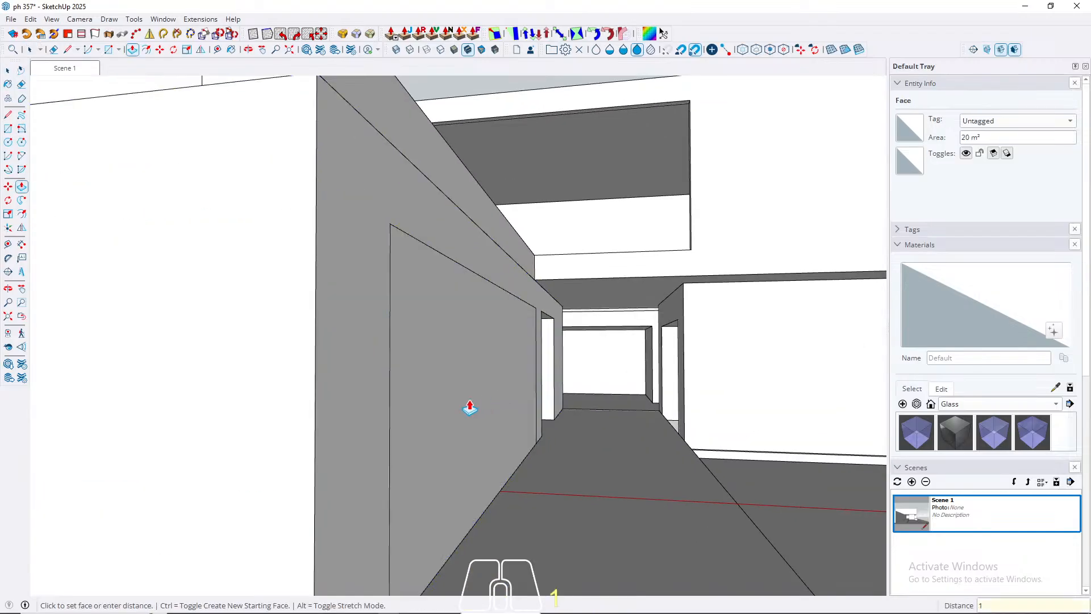
key("Return")
key("space")
left_click(442, 351)
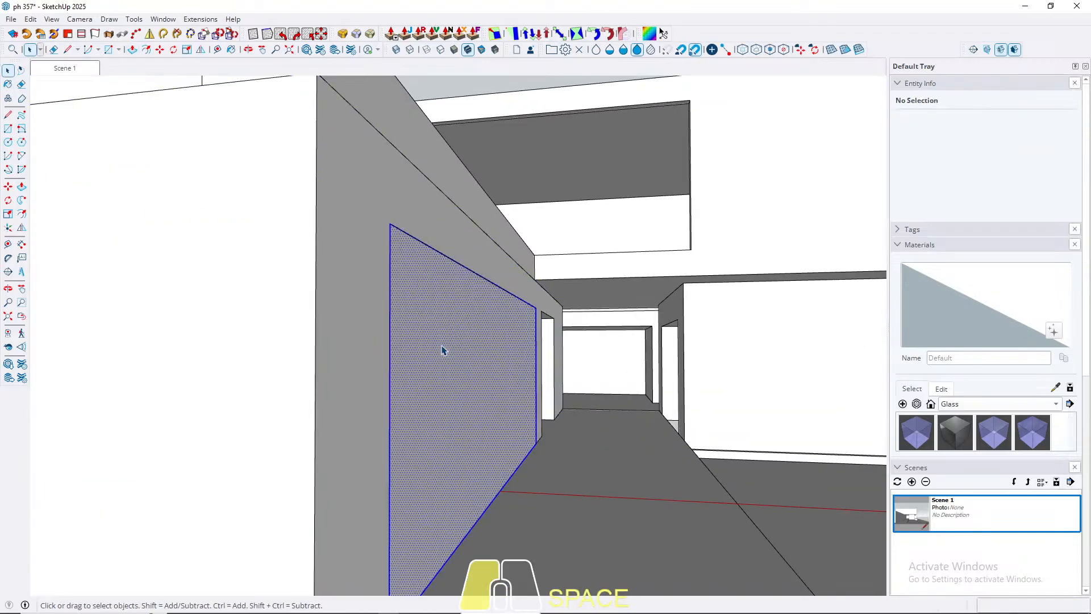
right_click(441, 346)
left_click(483, 109)
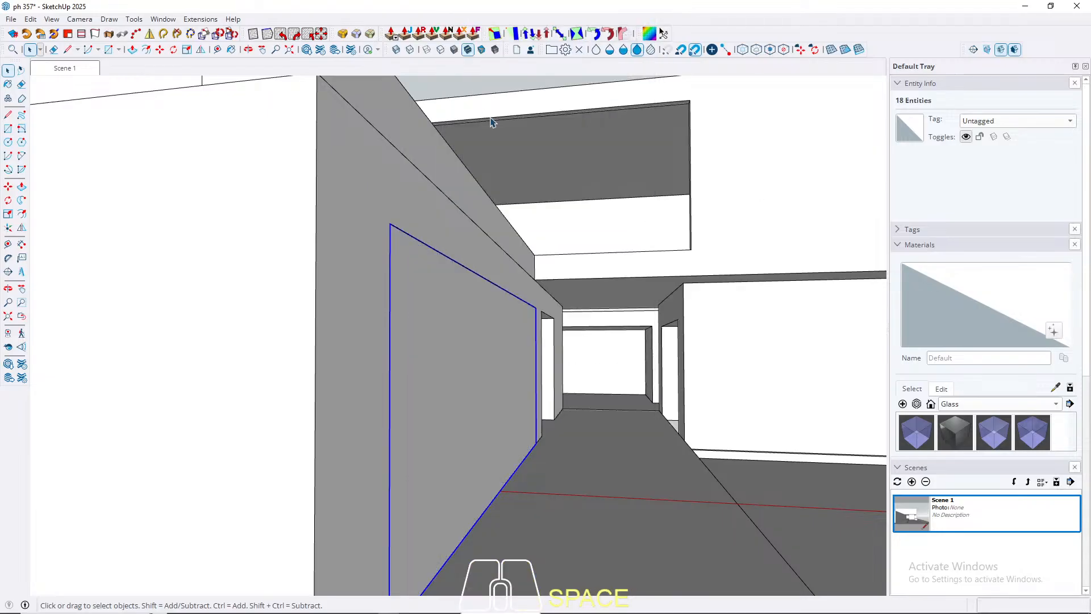
Step: Paint the panel group with the Glass_Basic_01 material from the Glass collection
key("b")
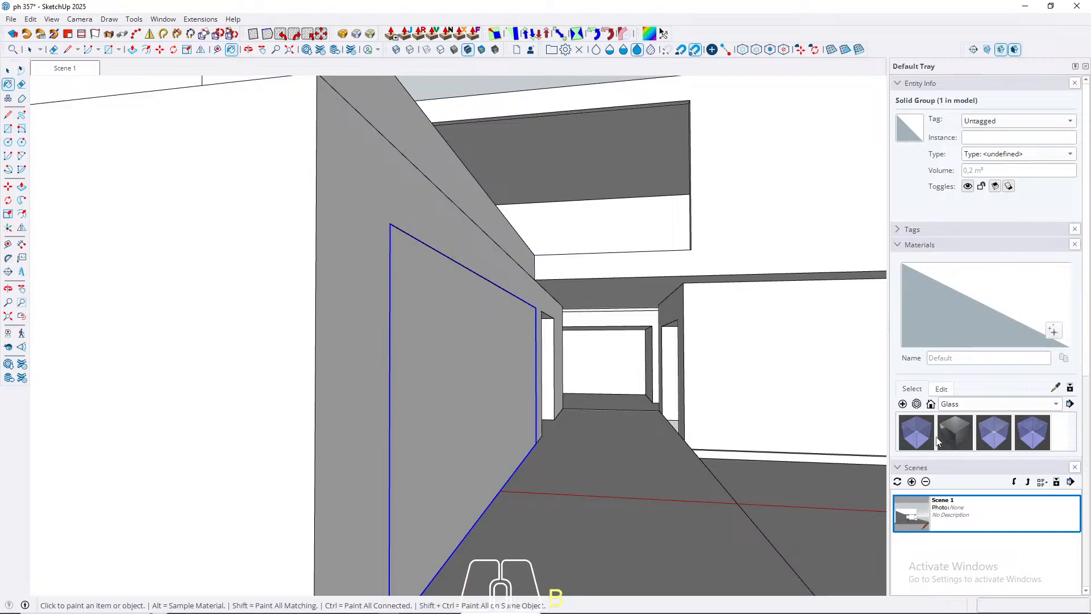
left_click(963, 434)
left_click(916, 429)
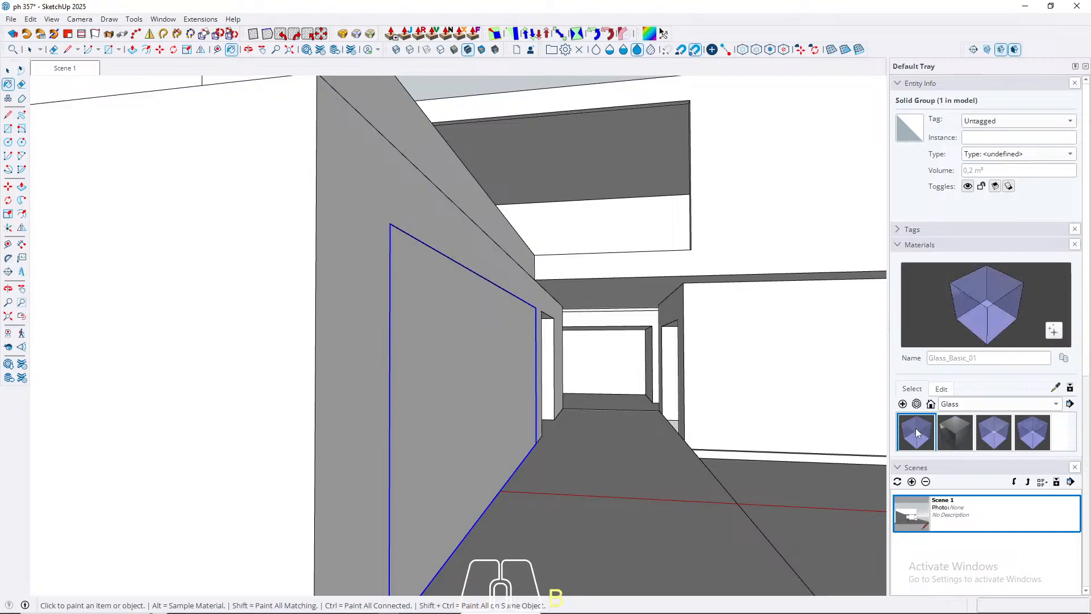
scroll(957, 430, "down", 1)
left_click(465, 402)
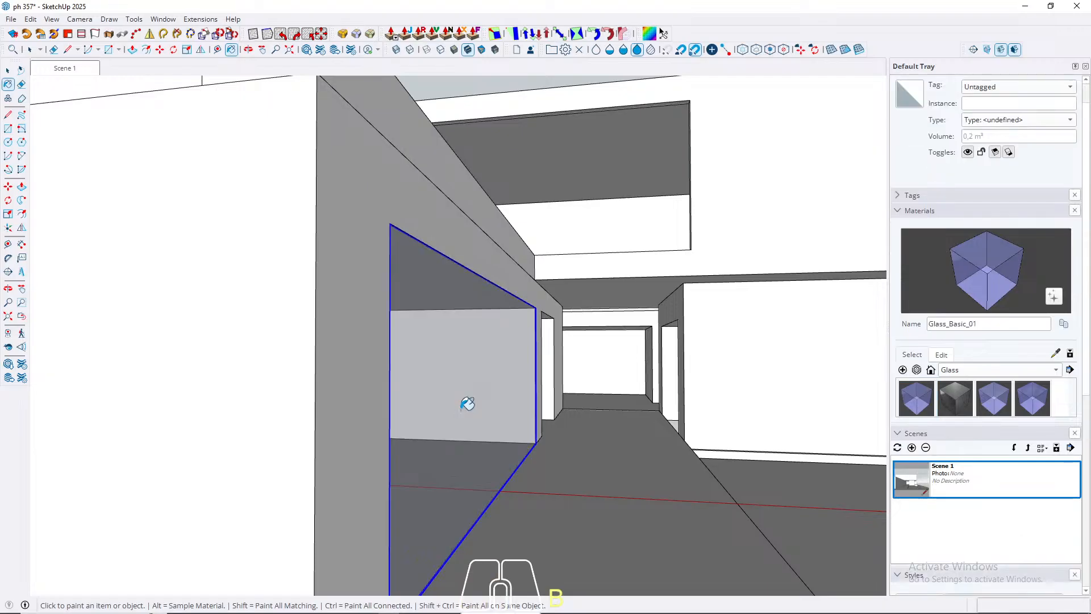
key("space")
Step: Move the glass panel along the red axis into the lower volume, setting it back from the side opening
scroll(488, 387, "up", 3)
scroll(548, 290, "up", 2)
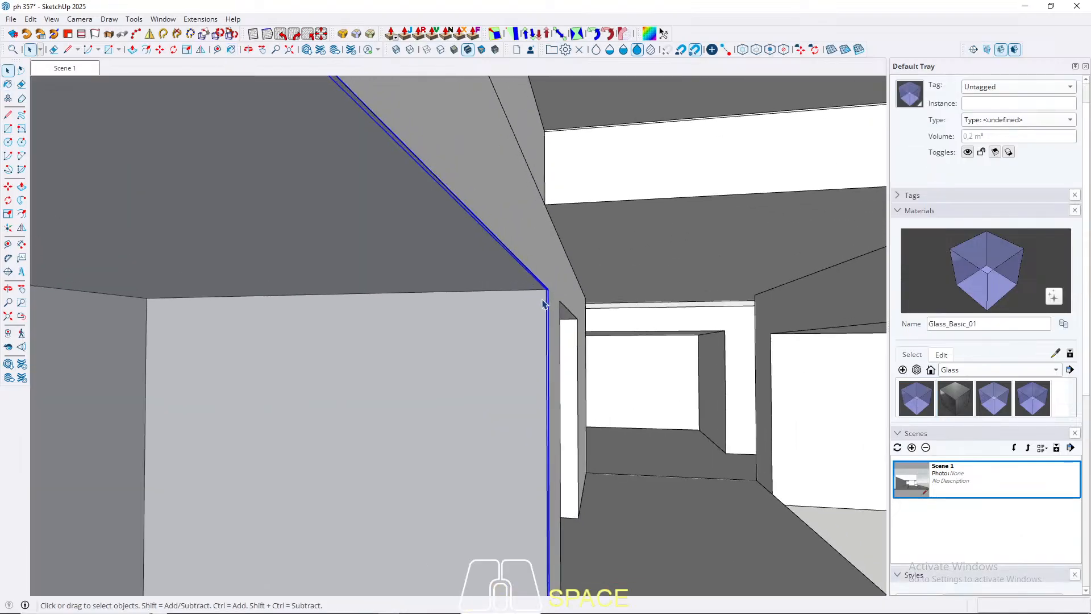
scroll(542, 304, "up", 1)
key("m")
left_click(533, 316)
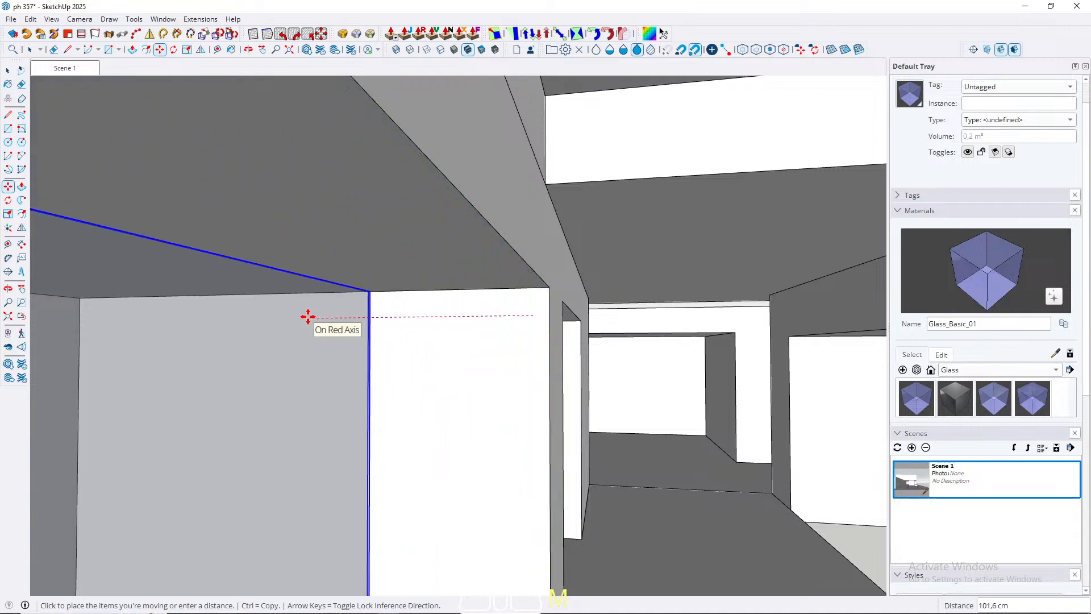
key("Return")
key("space")
Step: Check the recessed glass panel from outside and return to the saved Scene 1 view
scroll(372, 261, "down", 4)
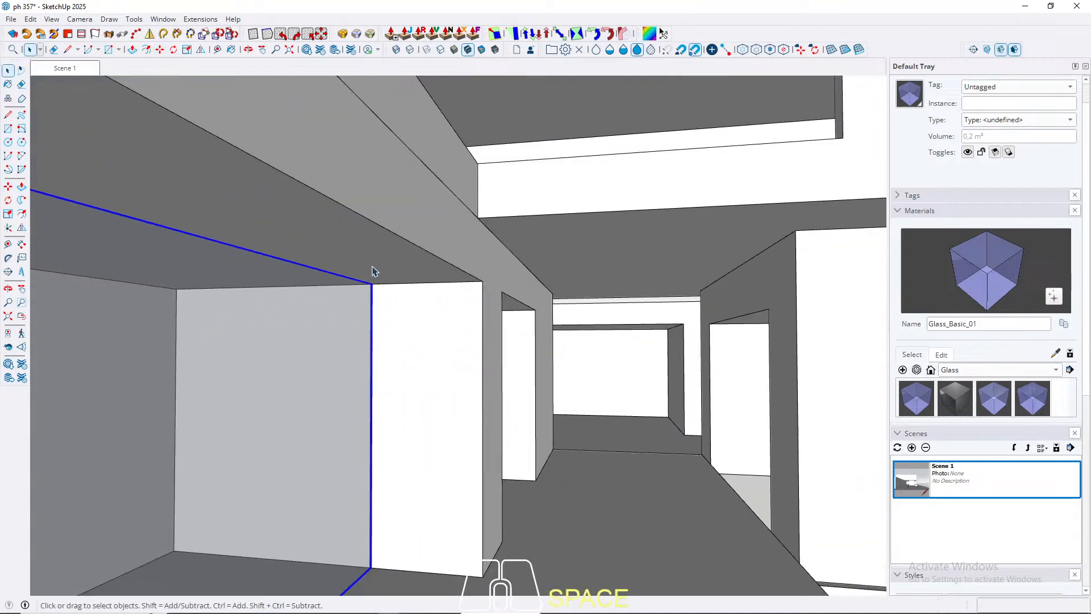
middle_click_drag(370, 250, 34, 397)
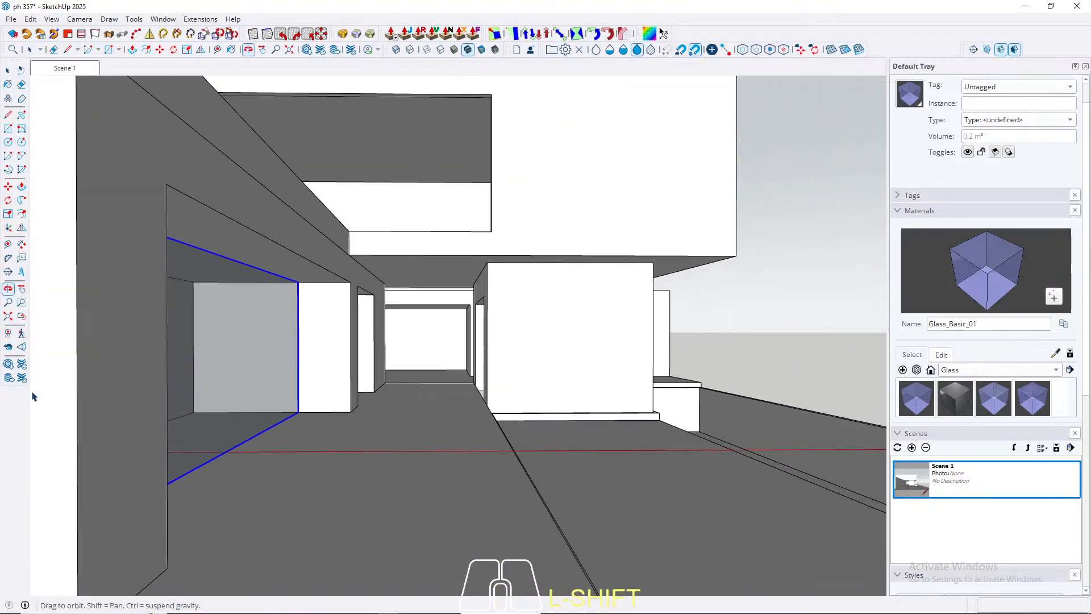
left_click(65, 68)
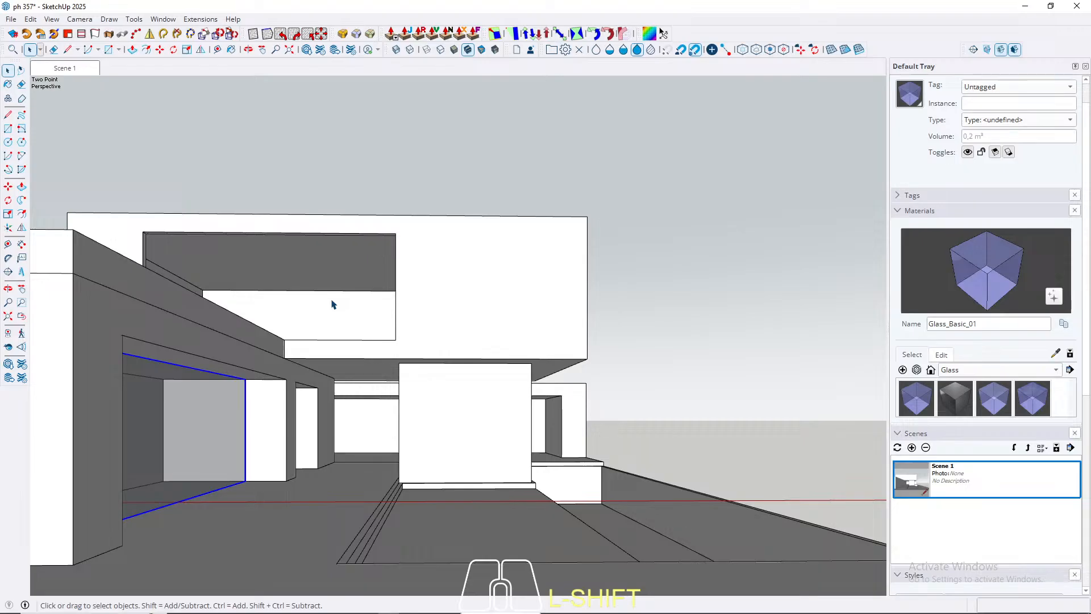
Step: Open the lower volume's group and offset the outline of its ceiling face 10 cm inward
scroll(230, 392, "up", 5)
middle_click_drag(242, 356, 311, 261)
triple_click(311, 261)
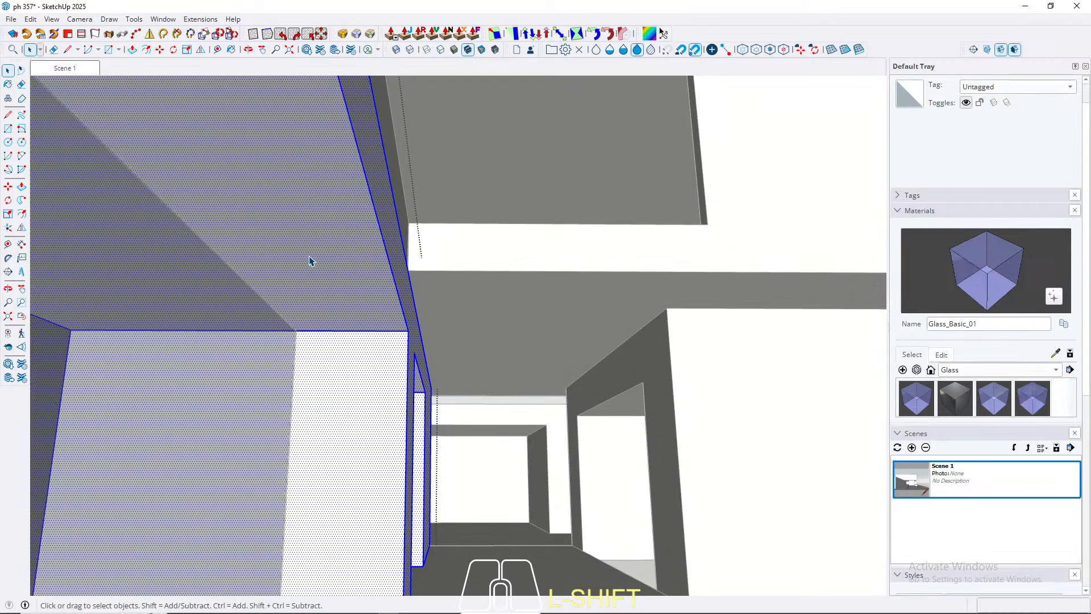
key("f")
left_click(314, 240)
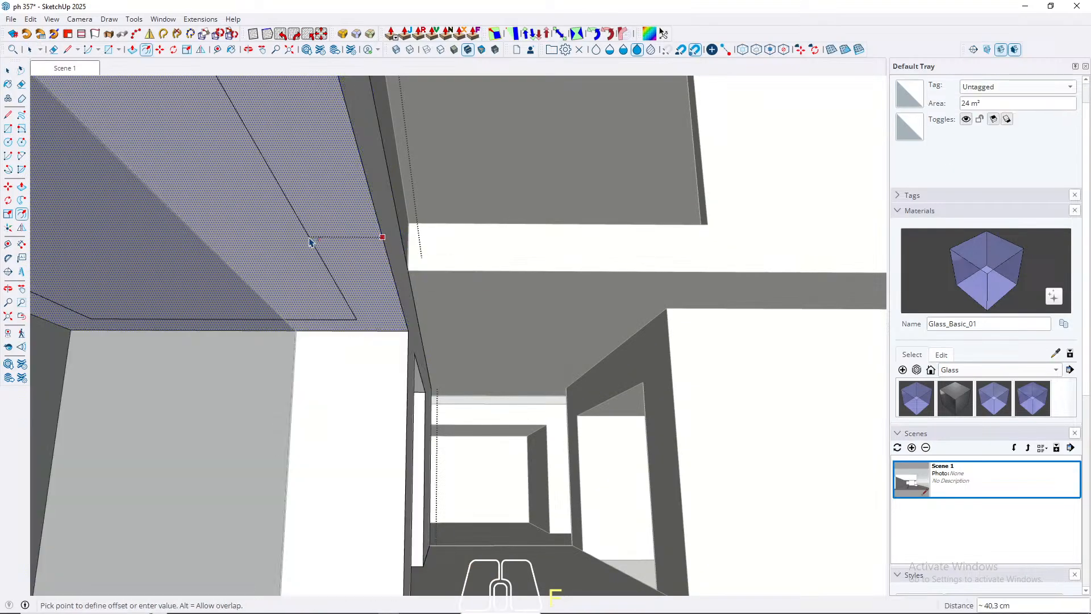
type("10")
key("Return")
key("space")
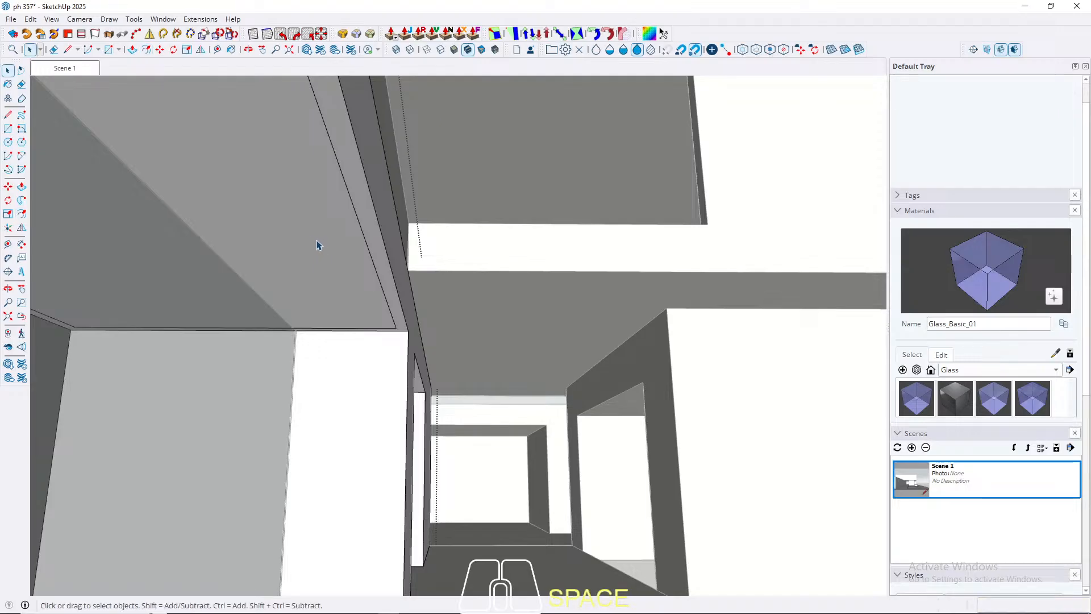
Step: Offset the inner ceiling face's outline a further 2 cm inward, leave the group and return to the Scene 1 view
left_click(326, 250)
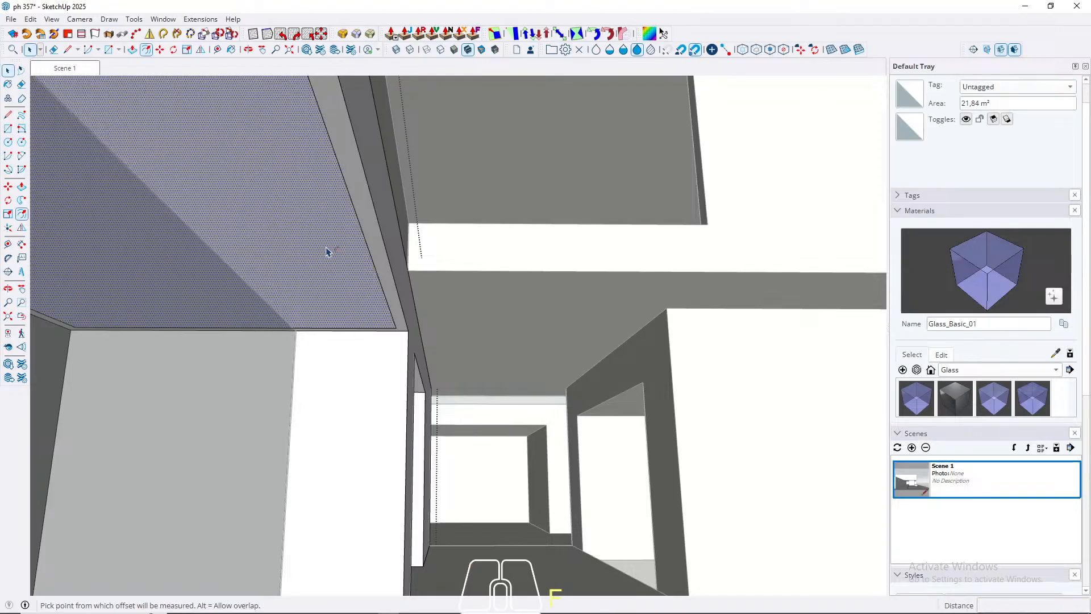
key("f")
left_click(332, 242)
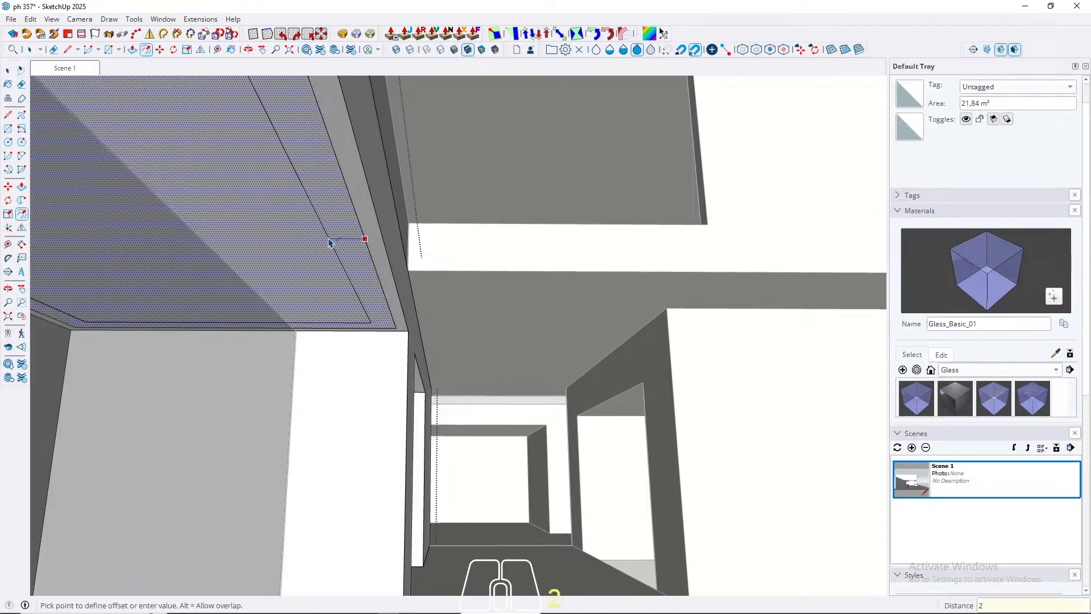
type("2")
key("Return")
key("space")
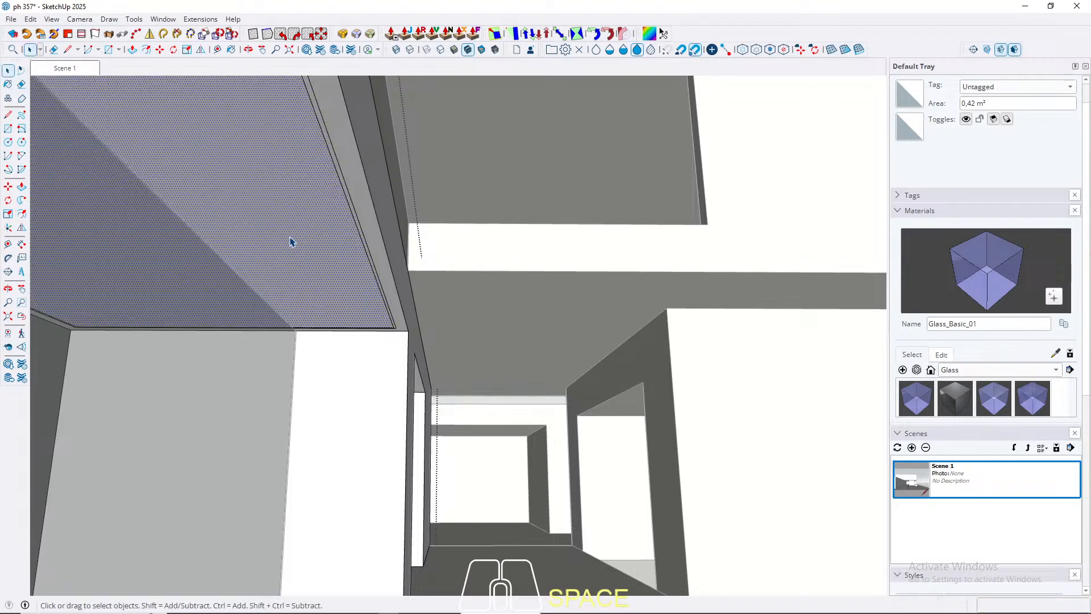
scroll(290, 242, "down", 1)
key("Escape")
scroll(278, 248, "down", 3)
left_click(74, 68)
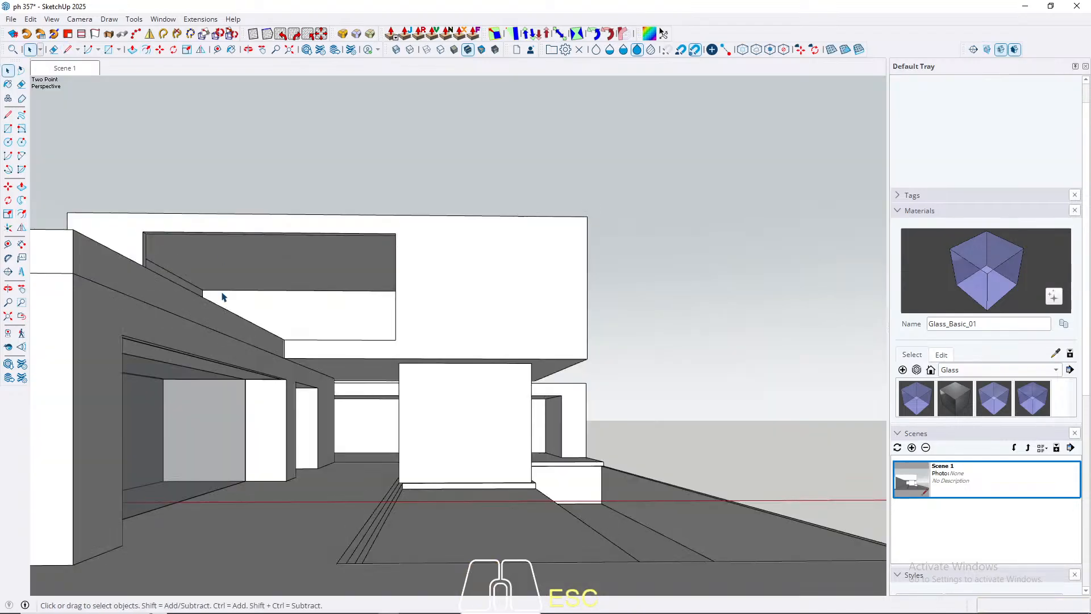
Step: Draw a 10 × 10 cm square on the side wall at the glass panel's upper front corner
scroll(187, 372, "up", 3)
mouse_move(393, 387)
middle_mouse_down()
mouse_move(294, 385)
mouse_move(555, 324)
mouse_move(478, 360)
mouse_move(650, 316)
mouse_move(415, 356)
mouse_move(251, 353)
mouse_move(394, 343)
mouse_move(284, 350)
middle_mouse_up()
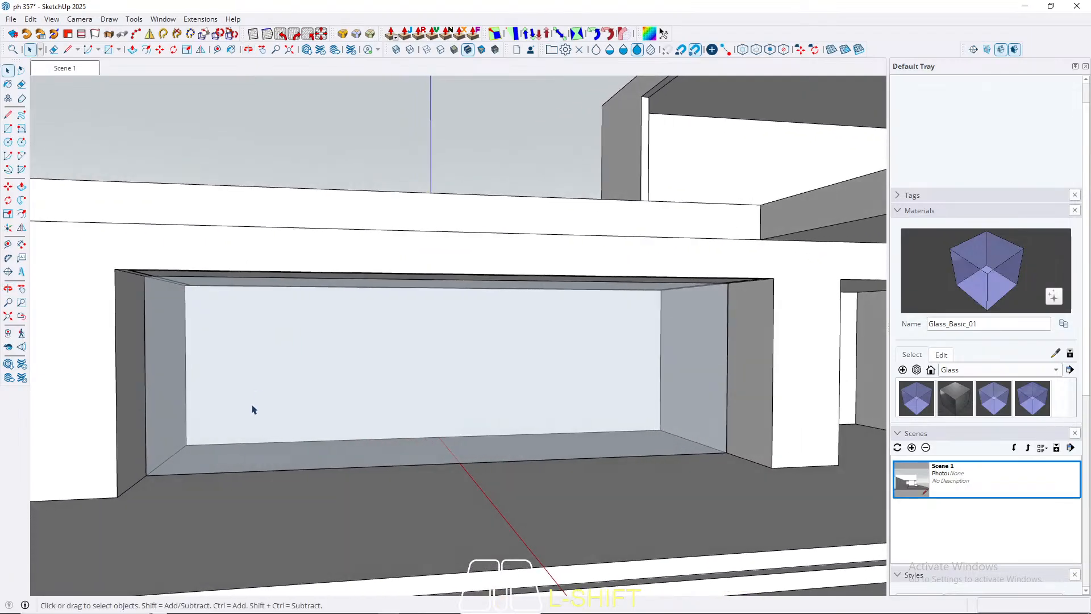
middle_click_drag(422, 416, 669, 314)
scroll(658, 309, "up", 9)
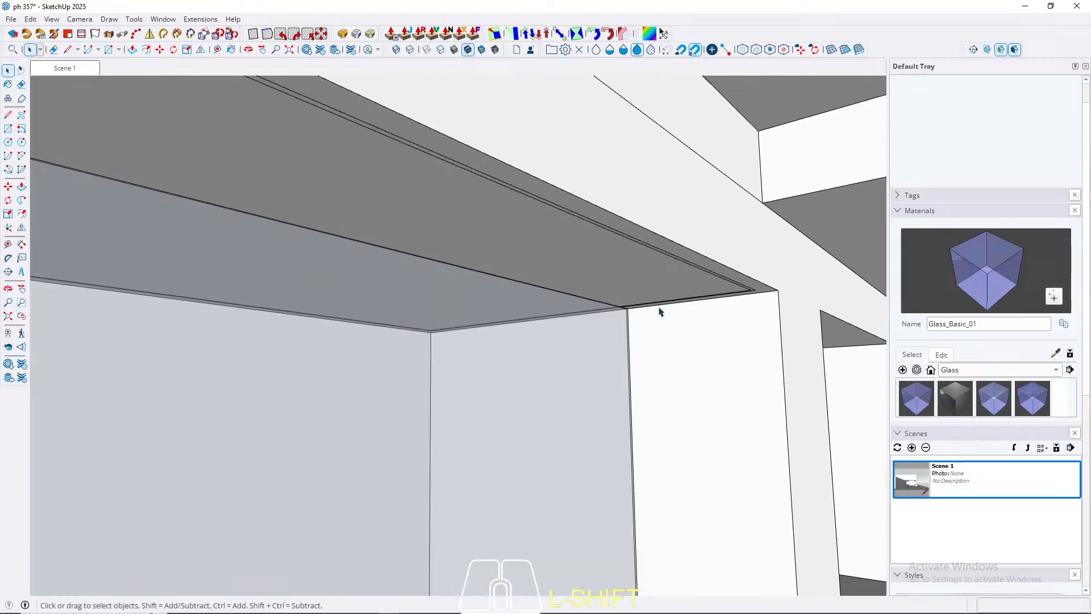
scroll(657, 312, "up", 2)
key("r")
left_click(542, 315)
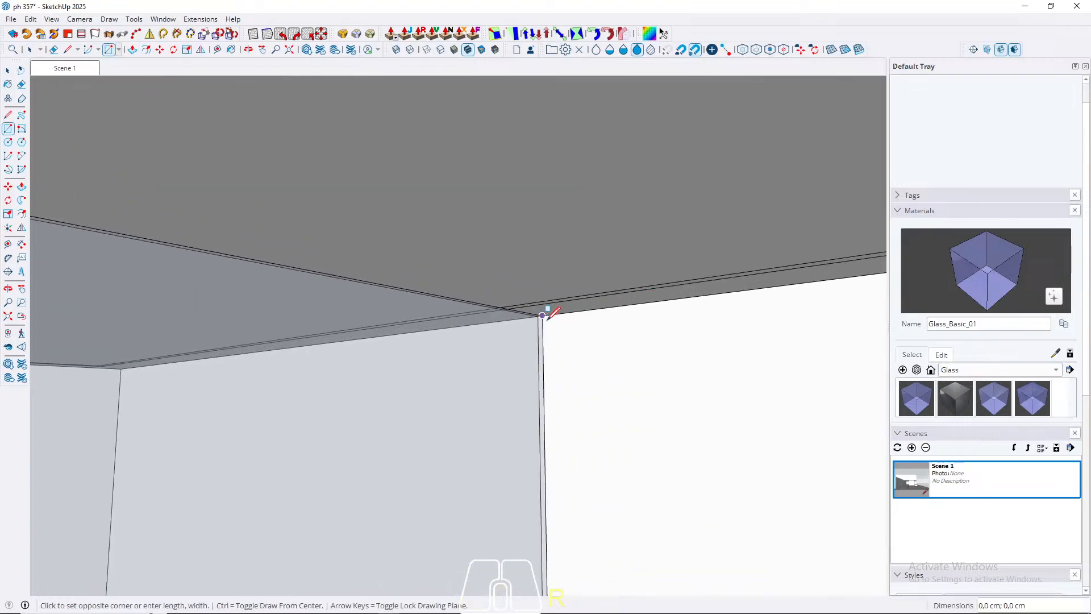
scroll(612, 385, "down", 1)
type("10;")
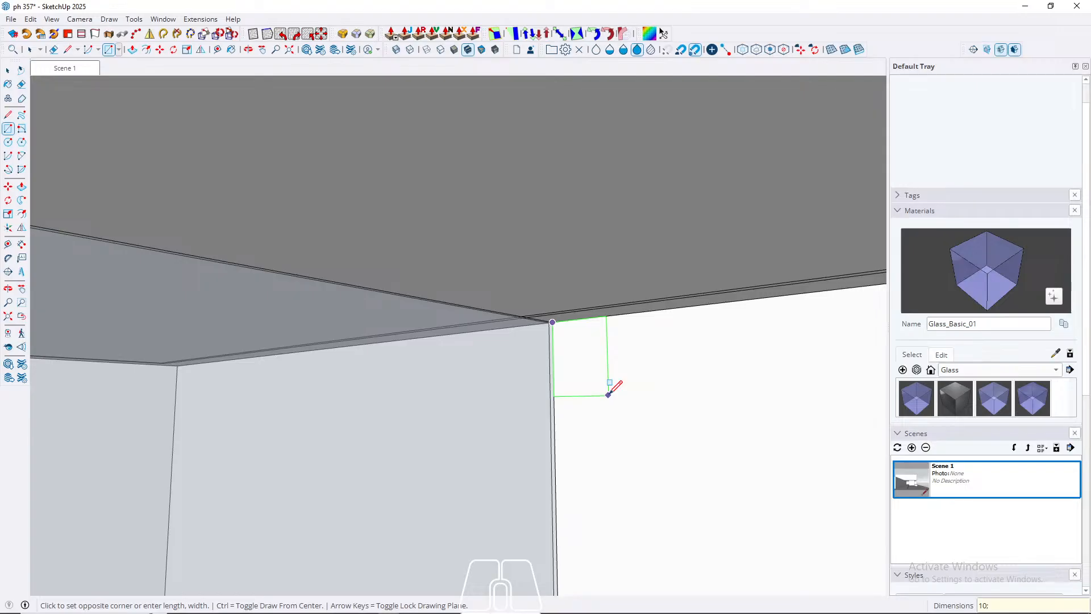
type("10")
key("Return")
key("space")
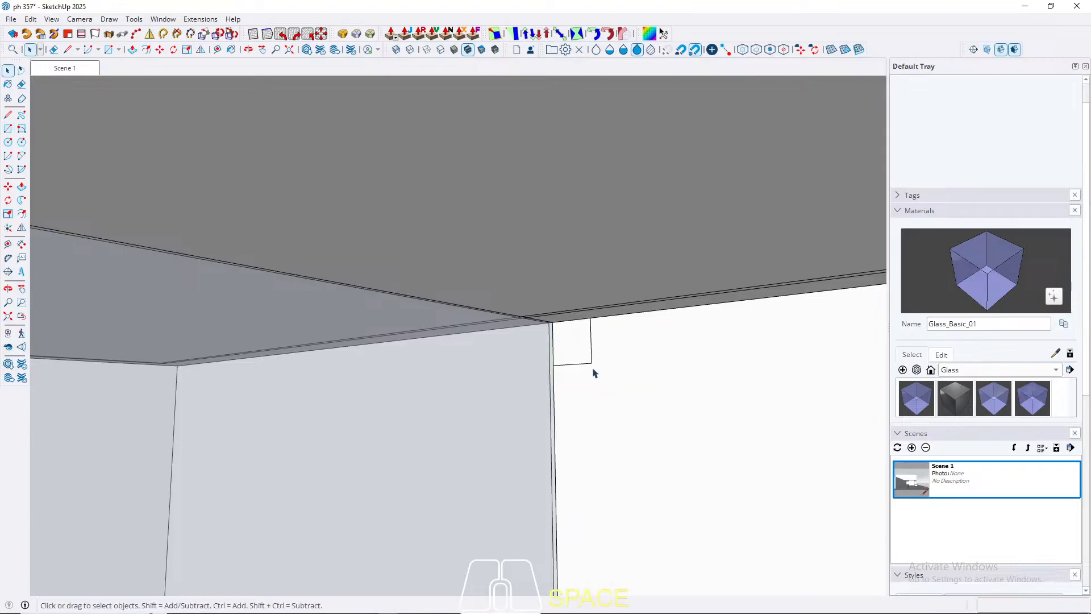
Step: Extrude the square 1 cm along the opening and pull its underside 240 cm down to the floor
key("p")
left_click(570, 357)
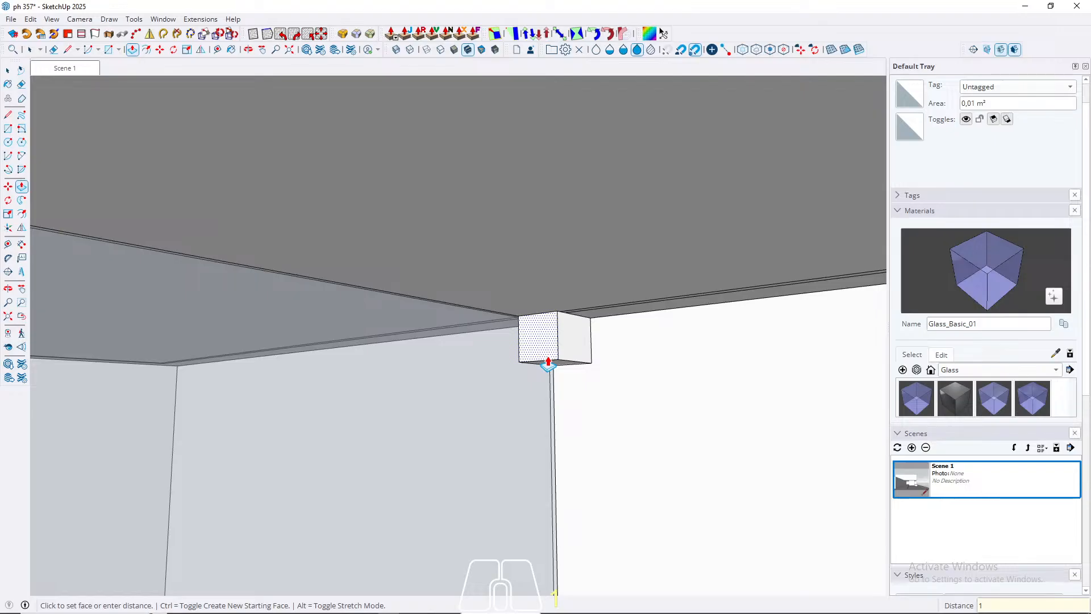
key("Return")
key("space")
middle_click_drag(595, 381, 560, 241)
key("p")
scroll(565, 439, "down", 5)
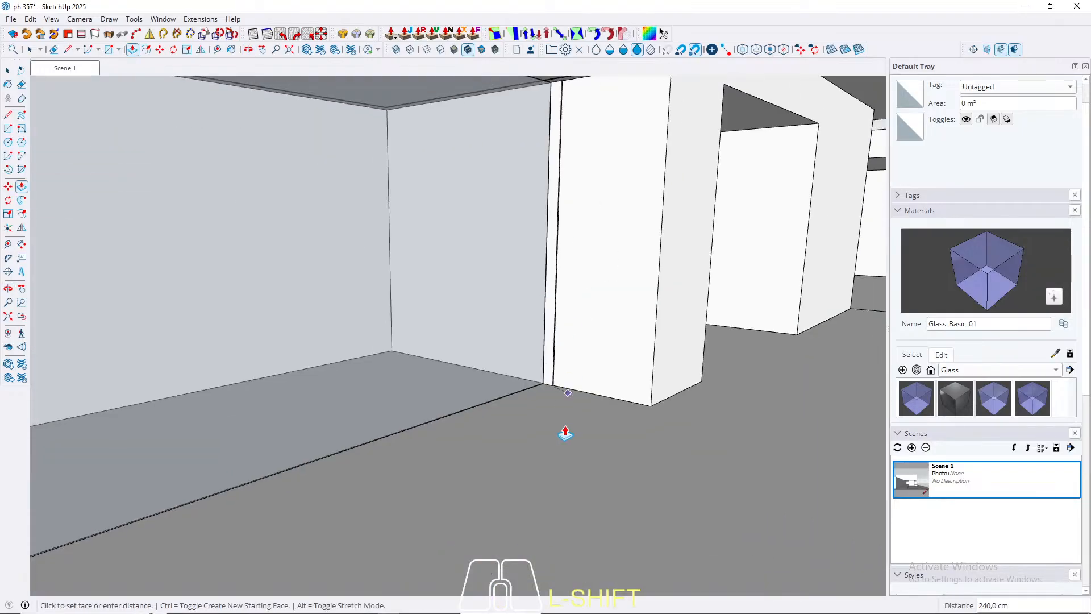
key("space")
Step: Turn the full-height strip into a component and paint it with the Glass_Basic_01 material
scroll(553, 368, "up", 4)
triple_click(553, 368)
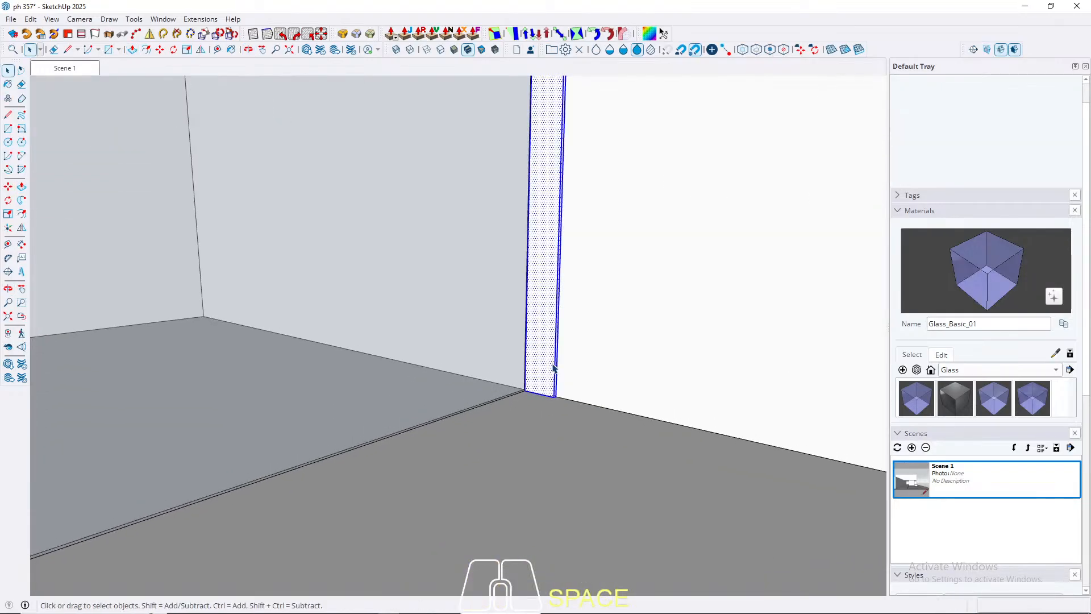
right_click(554, 368)
left_click(608, 109)
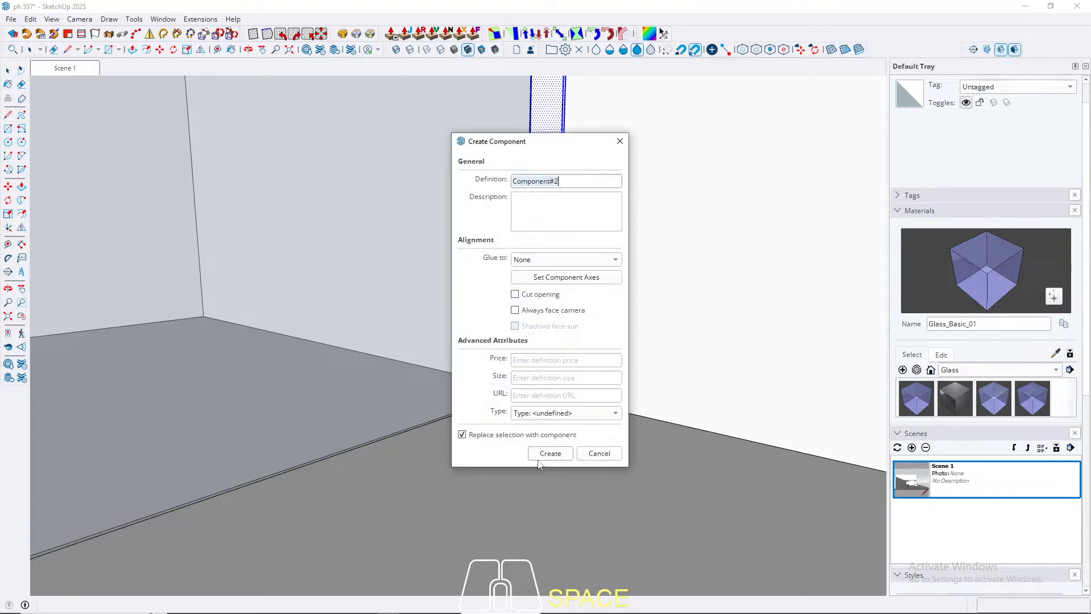
left_click(547, 453)
left_click(916, 399)
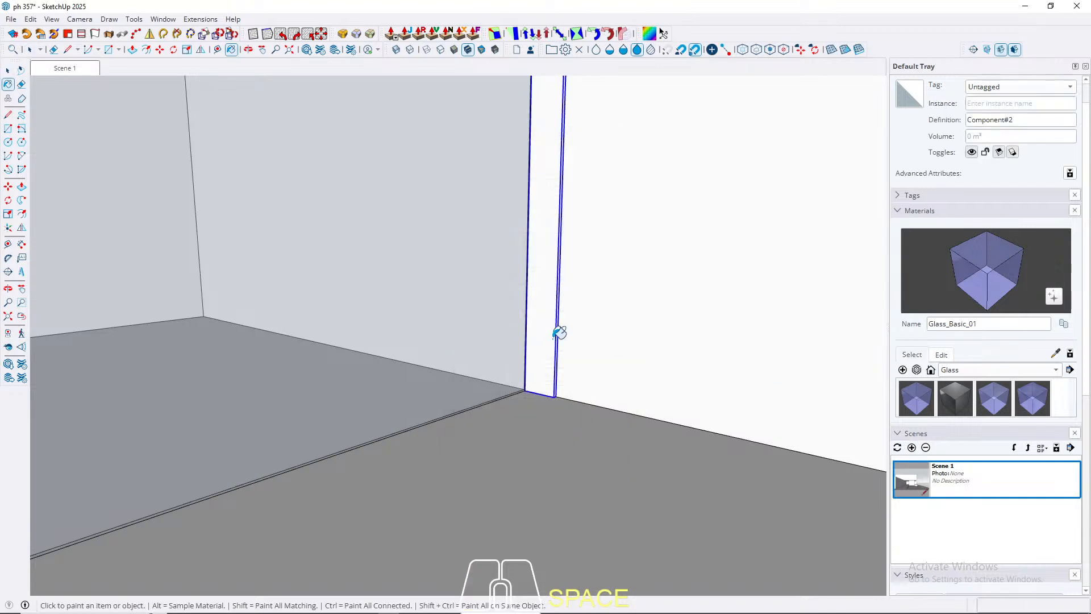
left_click(546, 329)
key("space")
Step: Copy the glass fin along the green axis to the panel's opposite end and divide the distance into 4 equal spaces
mouse_move(545, 330)
middle_mouse_down()
mouse_move(551, 402)
mouse_move(531, 378)
middle_mouse_up()
key("m")
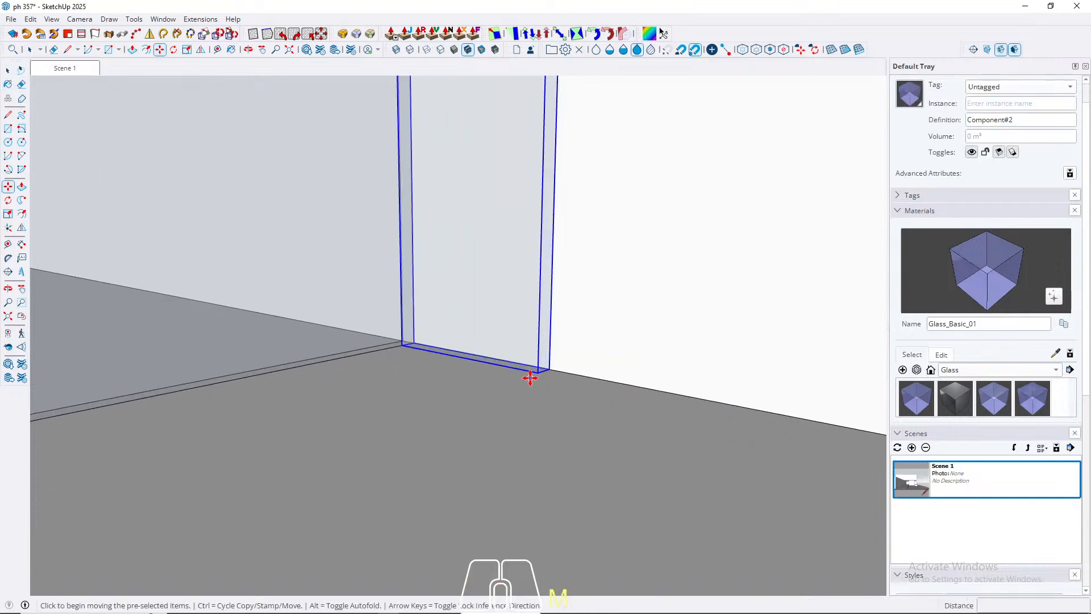
left_click(536, 373)
key("ctrl")
key("Left")
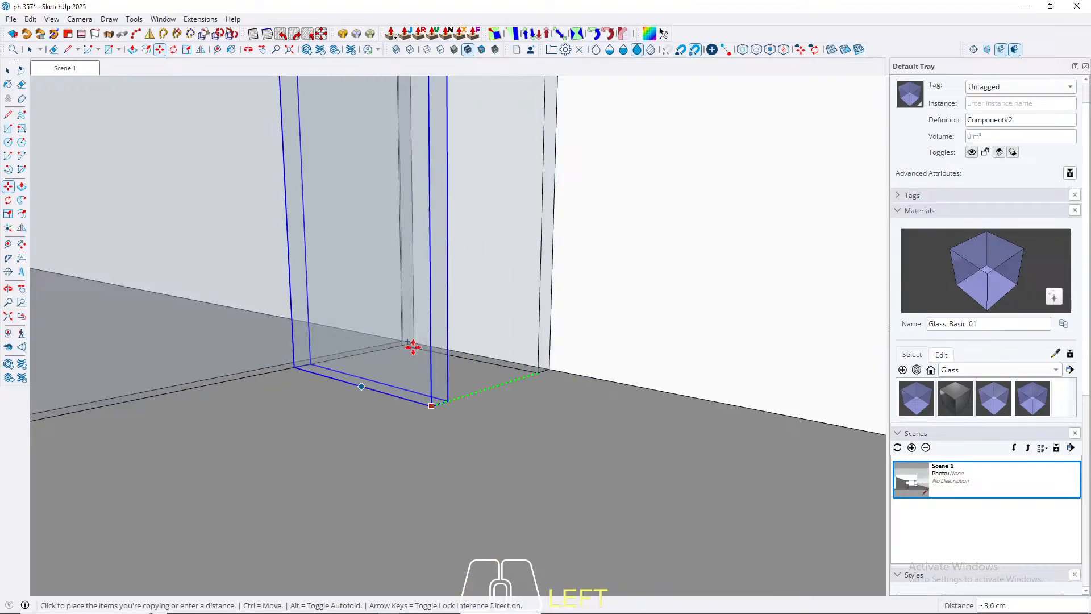
scroll(500, 312, "down", 5)
scroll(531, 299, "down", 8)
middle_click_drag(477, 310, 134, 401)
scroll(146, 317, "up", 4)
left_click(143, 309)
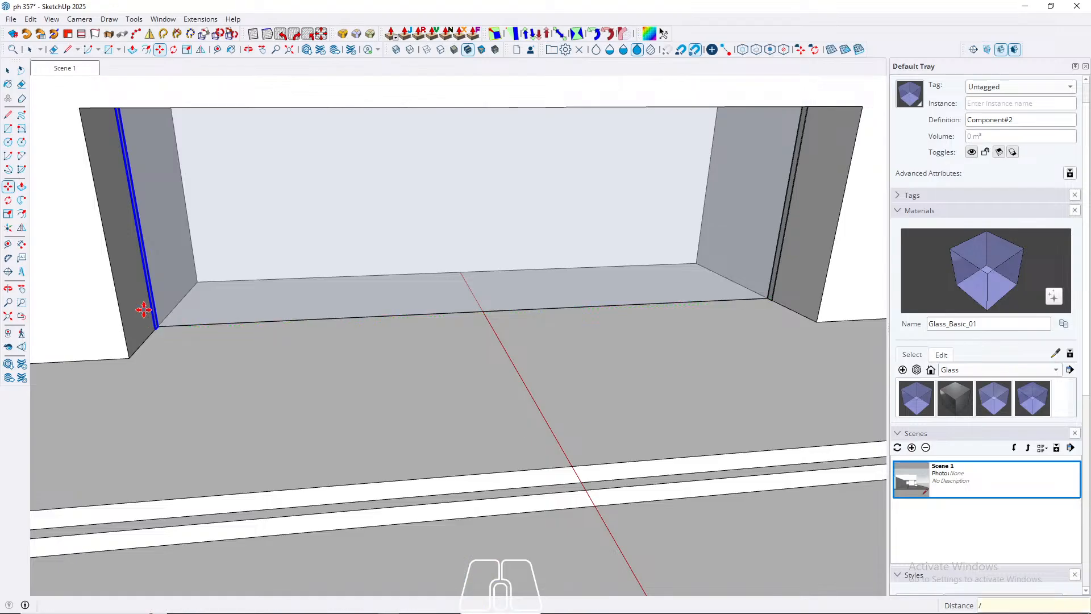
key("Return")
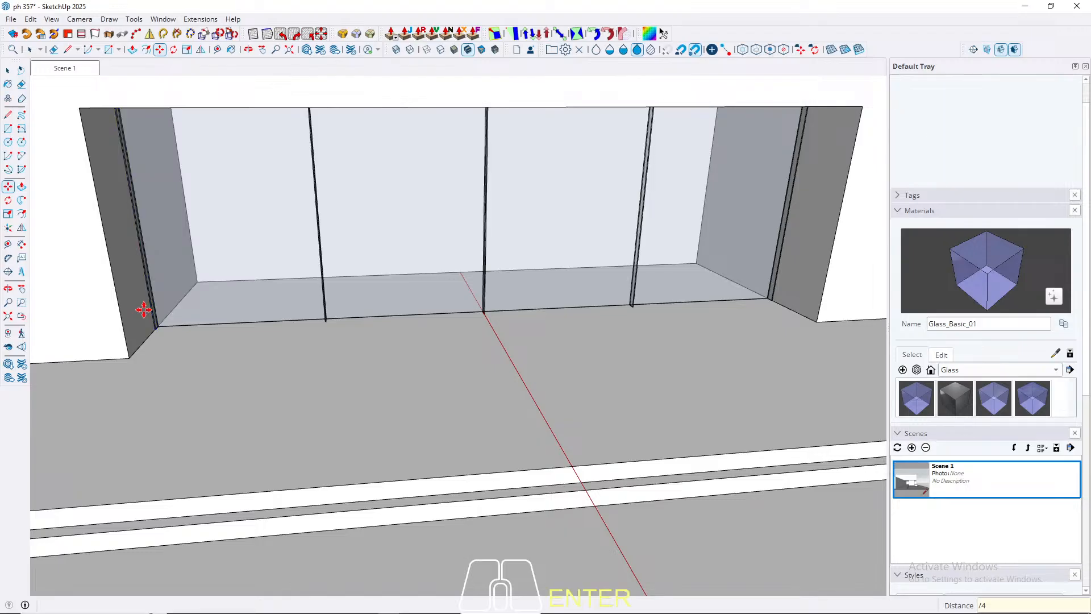
key("space")
Step: Delete the glass fins standing against the opening's side walls and return to the Scene 1 view
scroll(151, 318, "up", 4)
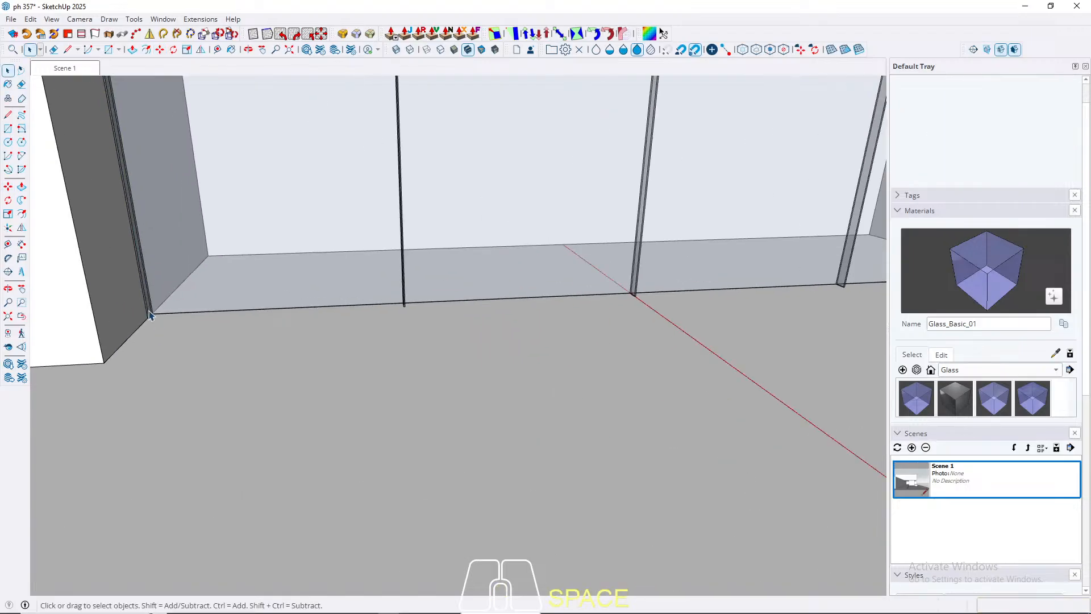
left_click(149, 314)
left_click(166, 388)
scroll(170, 389, "down", 2)
scroll(792, 293, "up", 3)
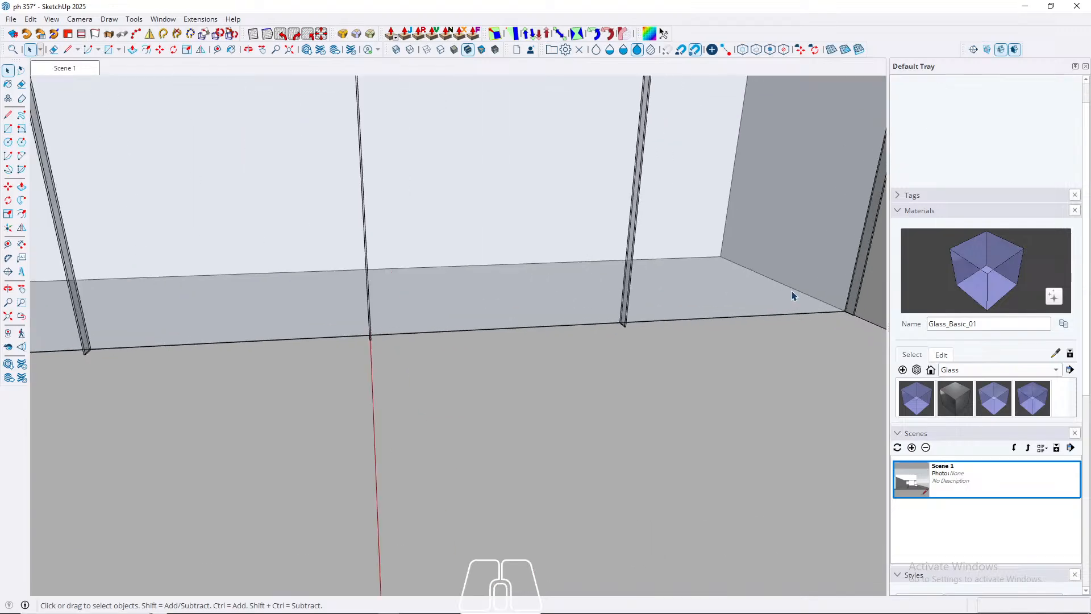
left_click(851, 310)
key("Delete")
left_click(65, 68)
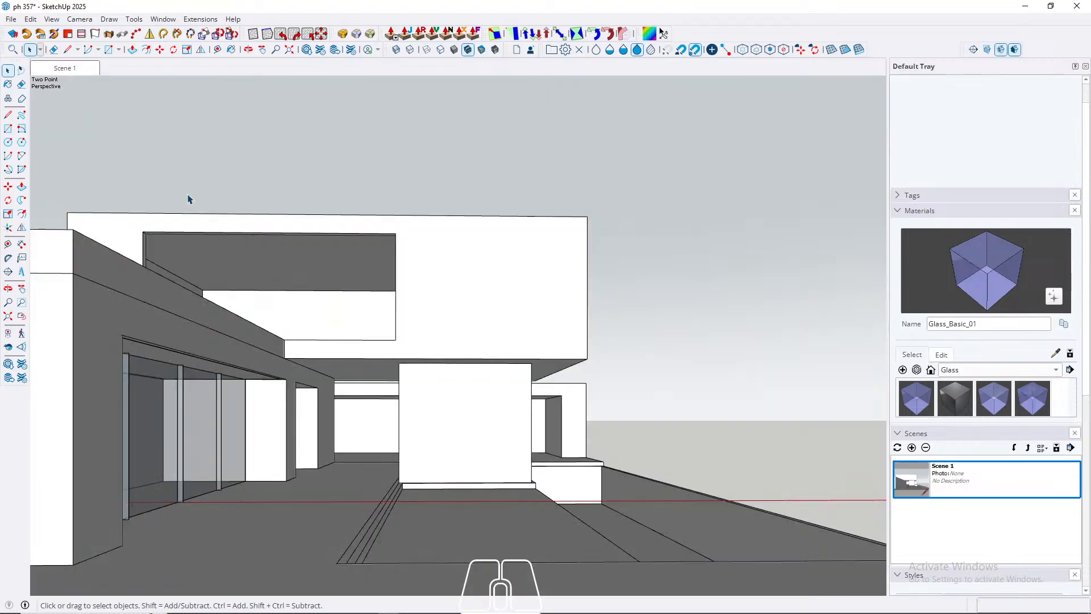
Step: Open the lower volume's group at the recess beside the glazed room and select its vertical inner corner edge
left_click(518, 558)
middle_click_drag(151, 378, 573, 503)
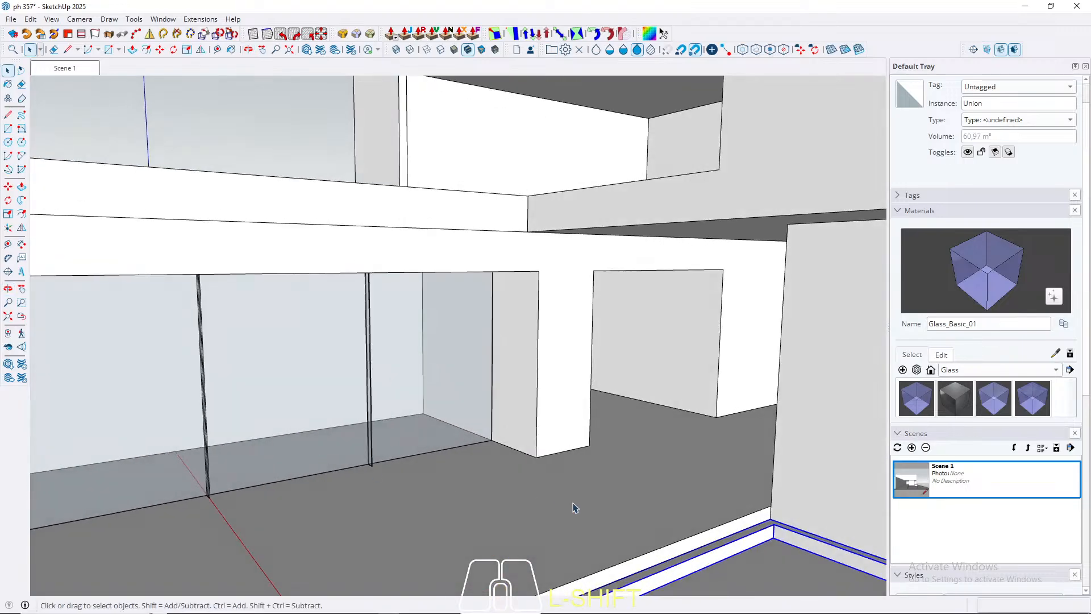
left_click(573, 503)
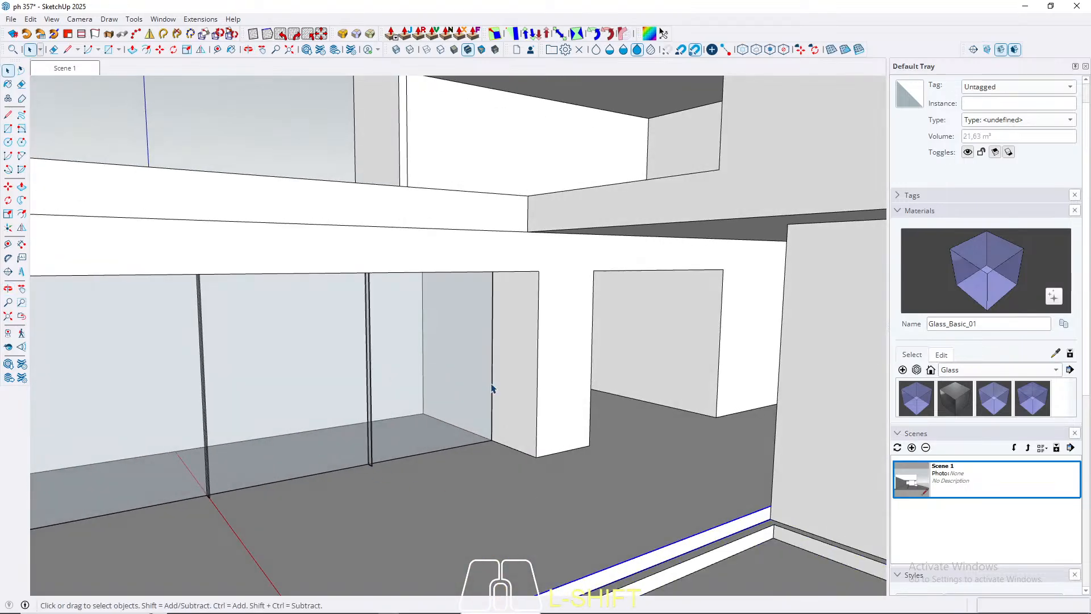
scroll(598, 312, "up", 3)
middle_click_drag(598, 313, 131, 324)
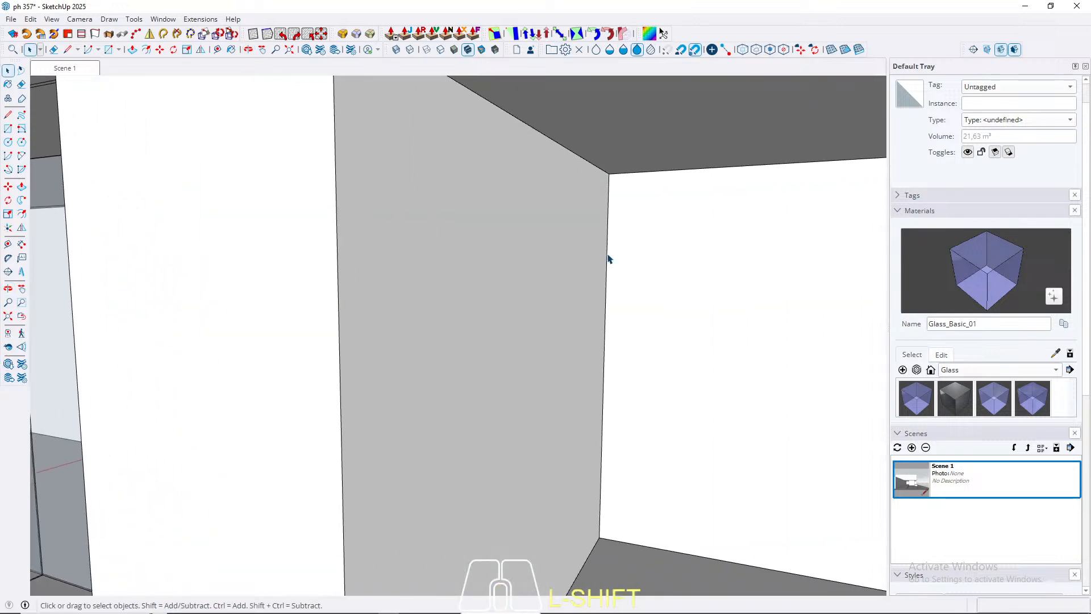
left_click(607, 229)
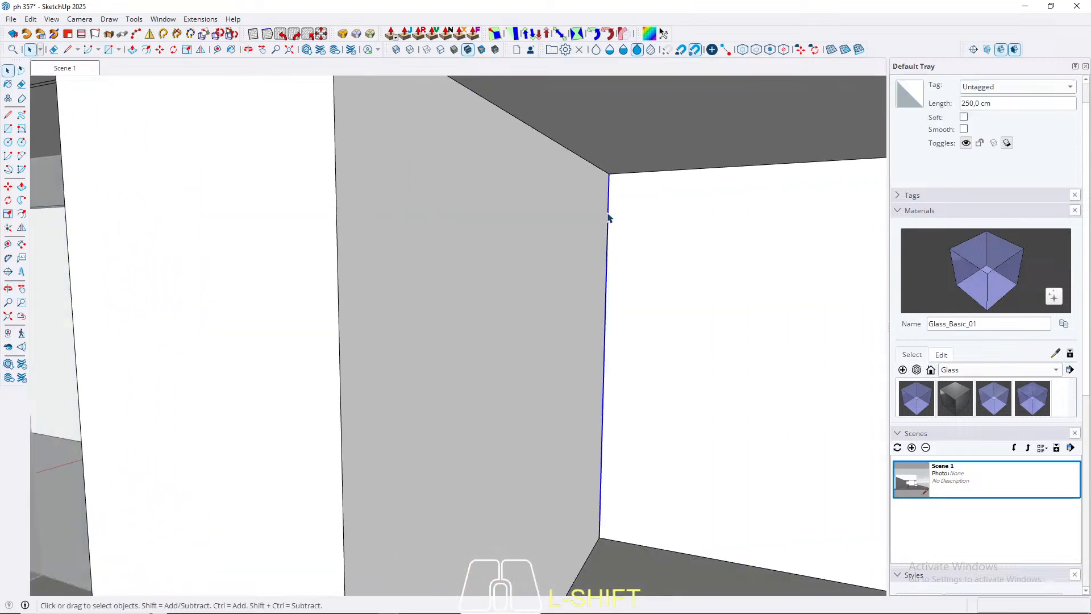
key("m")
left_click(605, 172)
key("ctrl")
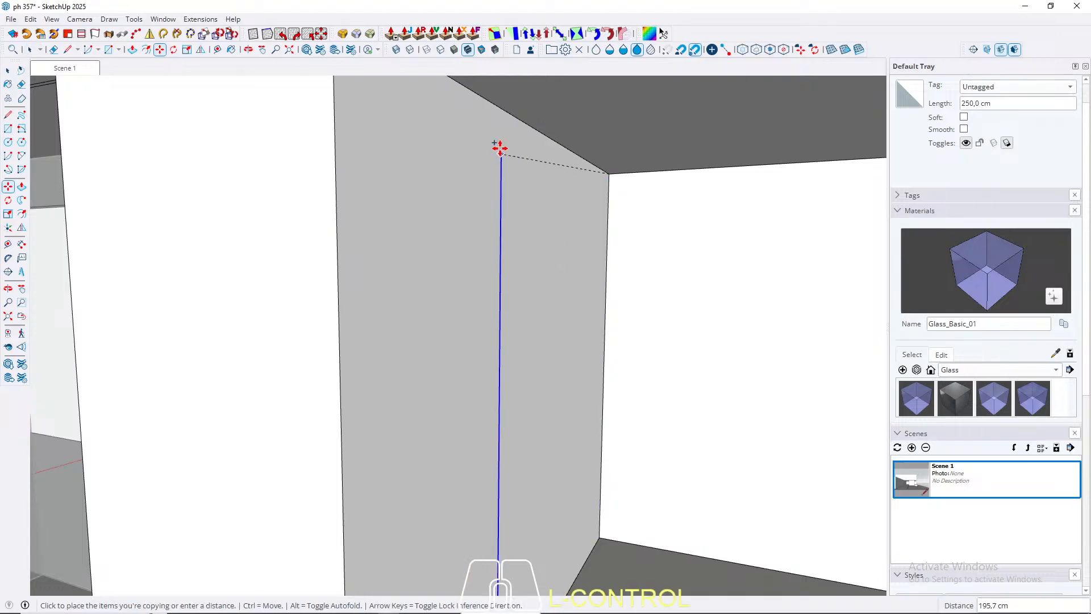
middle_click_drag(491, 116, 175, 104)
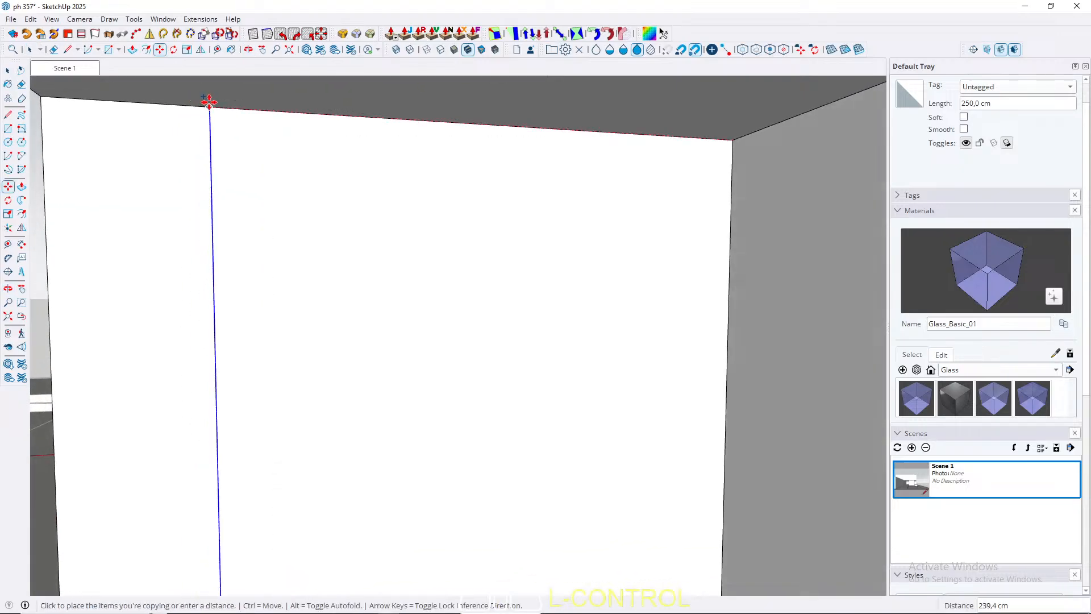
key("space")
key("t")
key("space")
Step: Copy the vertical outer edge of the wall between the recess and glazed room 100 cm inward along the wall
left_click(47, 234)
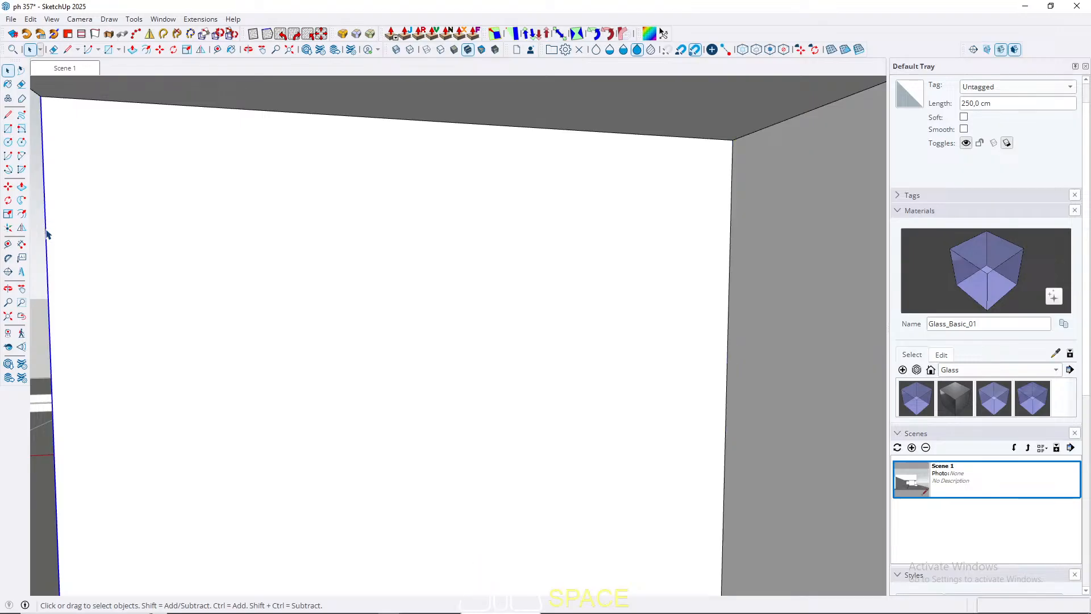
key("m")
left_click(48, 234)
key("ctrl")
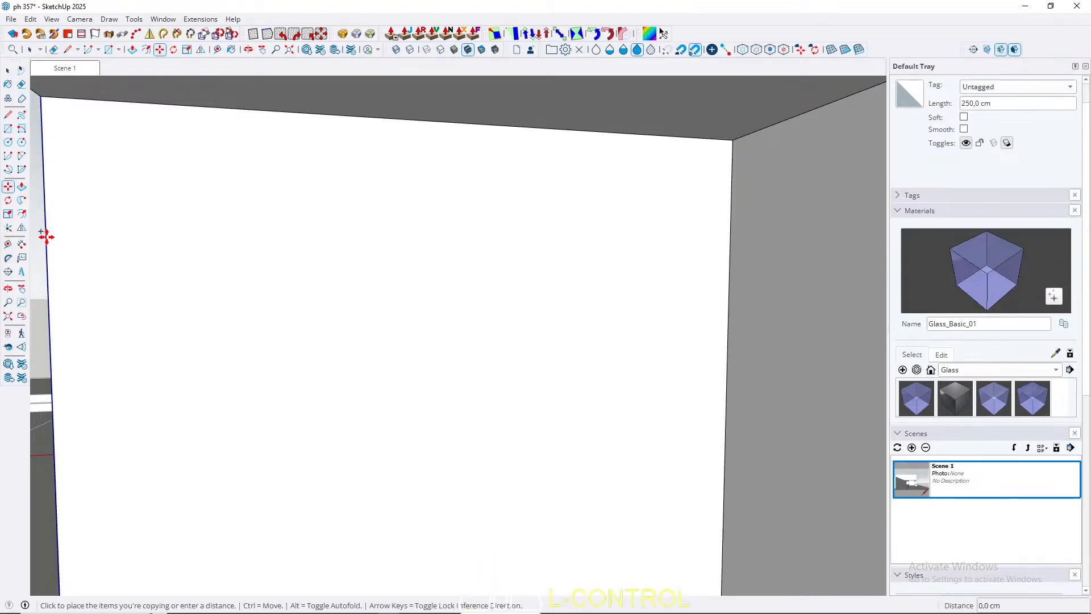
left_click(312, 237)
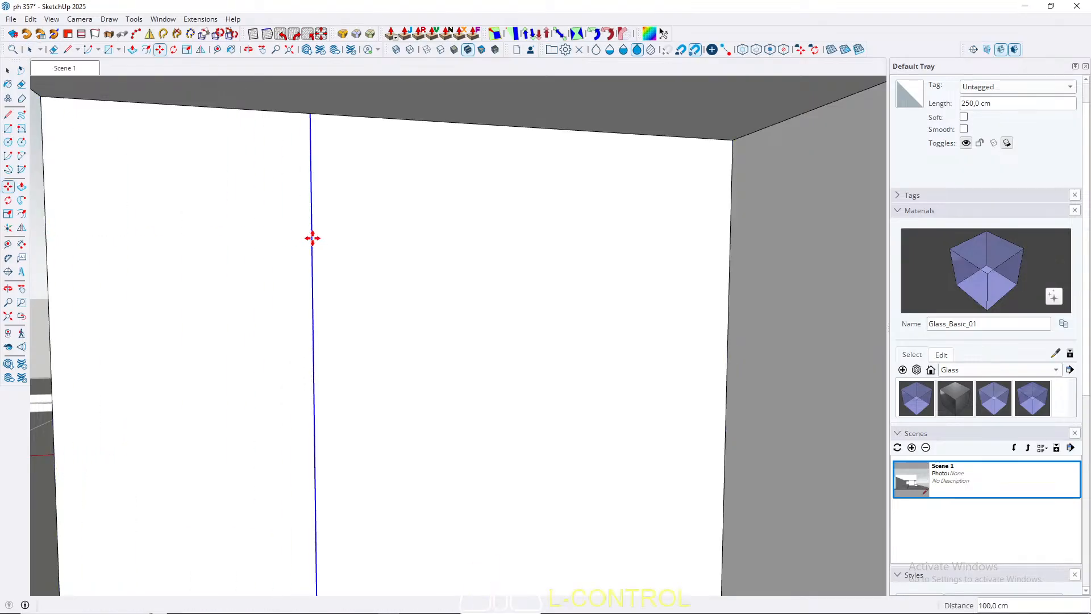
key("space")
Step: Push the larger inner wall section through the wall's full thickness to open a passage into the glazed room
left_click(515, 278)
key("p")
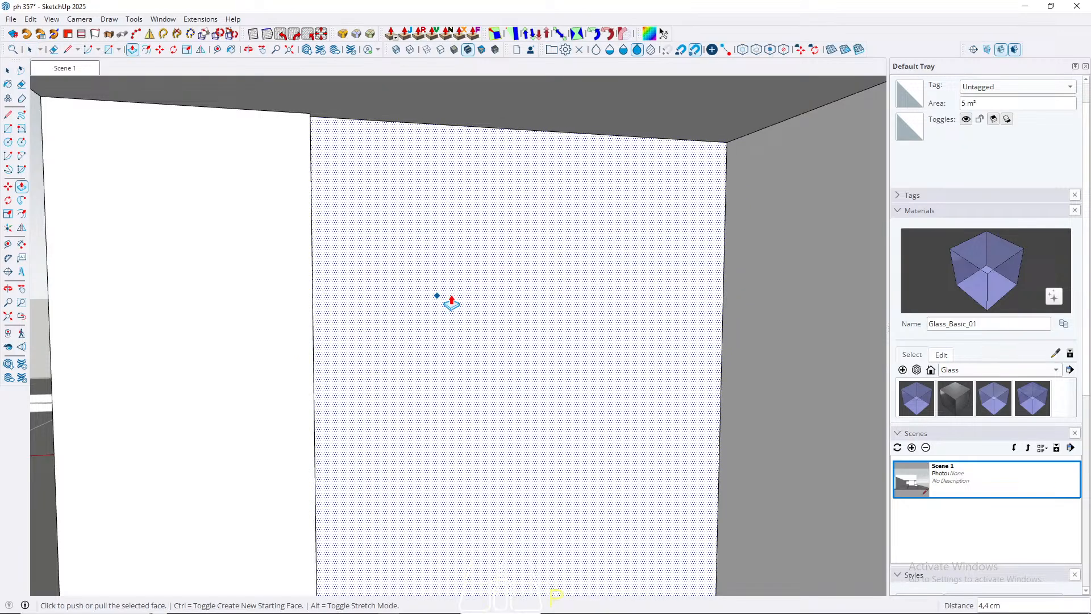
left_click(479, 298)
left_click(410, 355)
key("space")
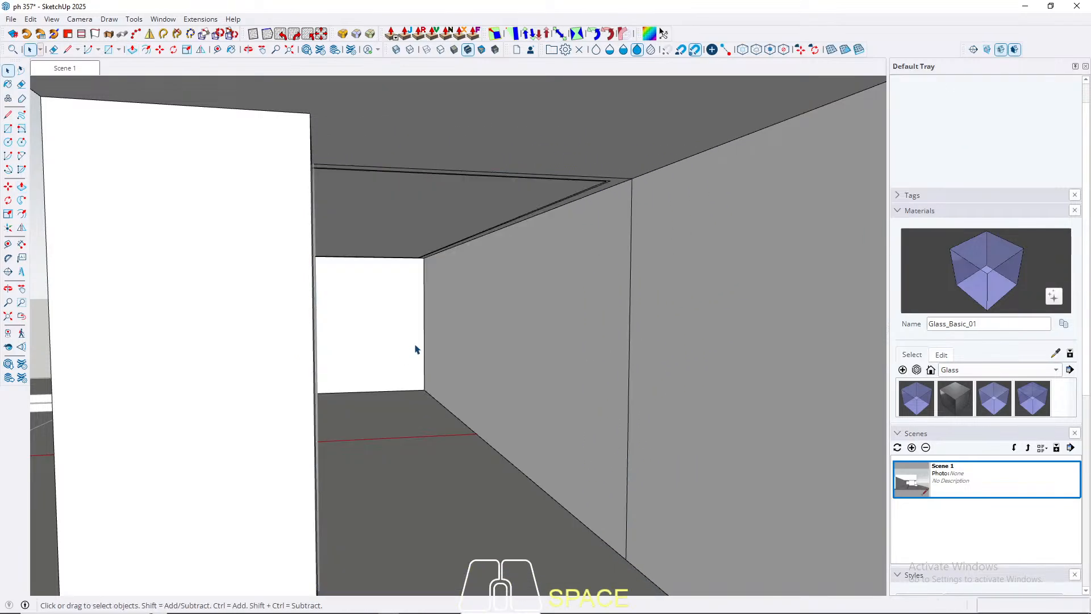
Step: Erase the leftover vertical edge on the long wall where the removed wall section met it
middle_click_drag(415, 349, 438, 321)
middle_click_drag(694, 251, 526, 290)
key("r")
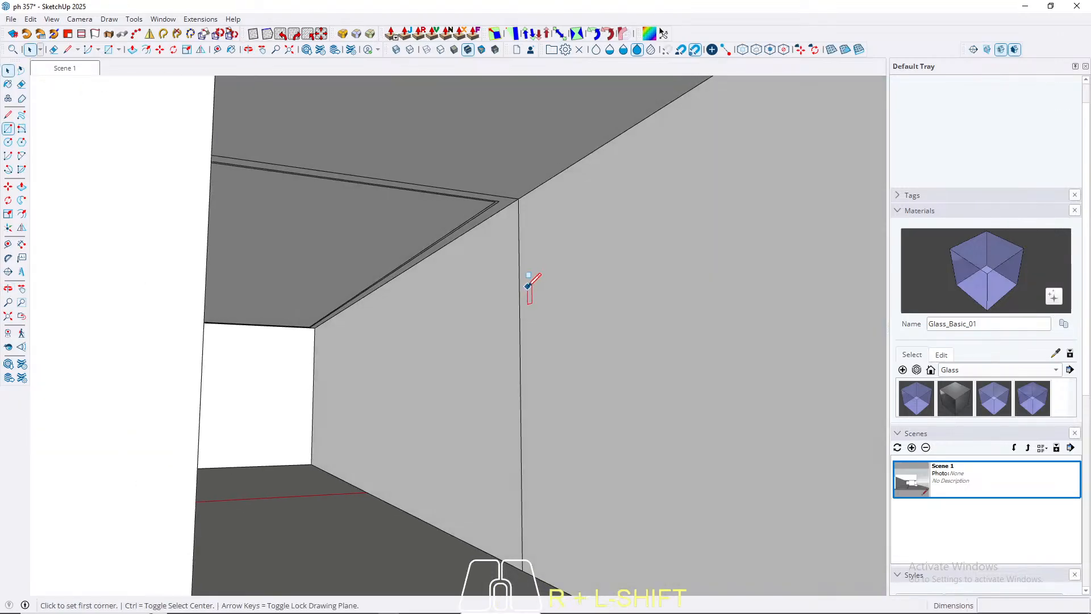
left_click_drag(527, 289, 517, 316)
key("space")
key("e")
key("space")
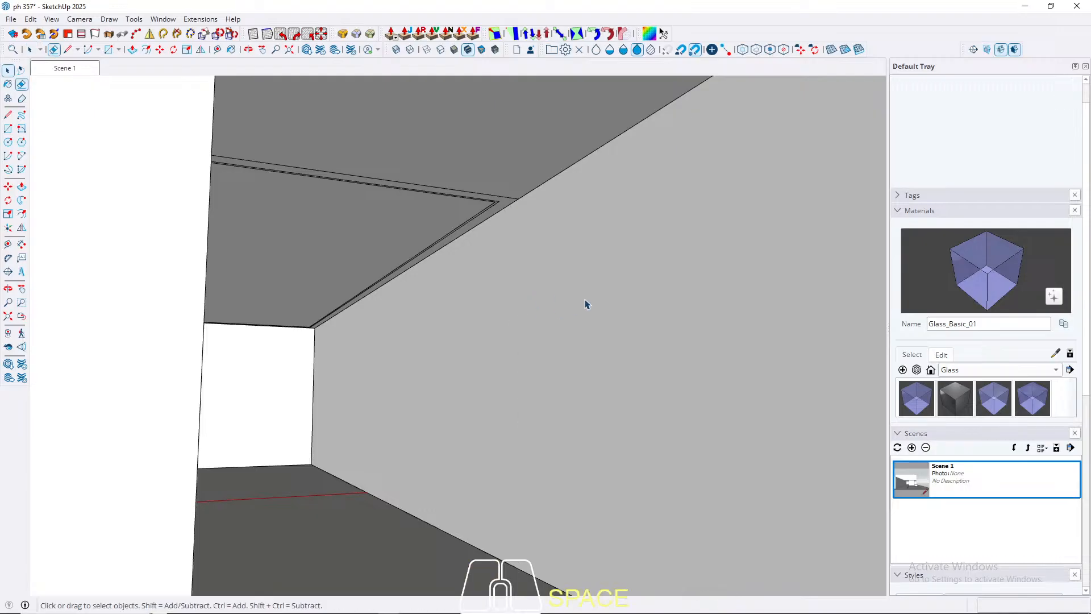
scroll(523, 307, "down", 3)
key("w")
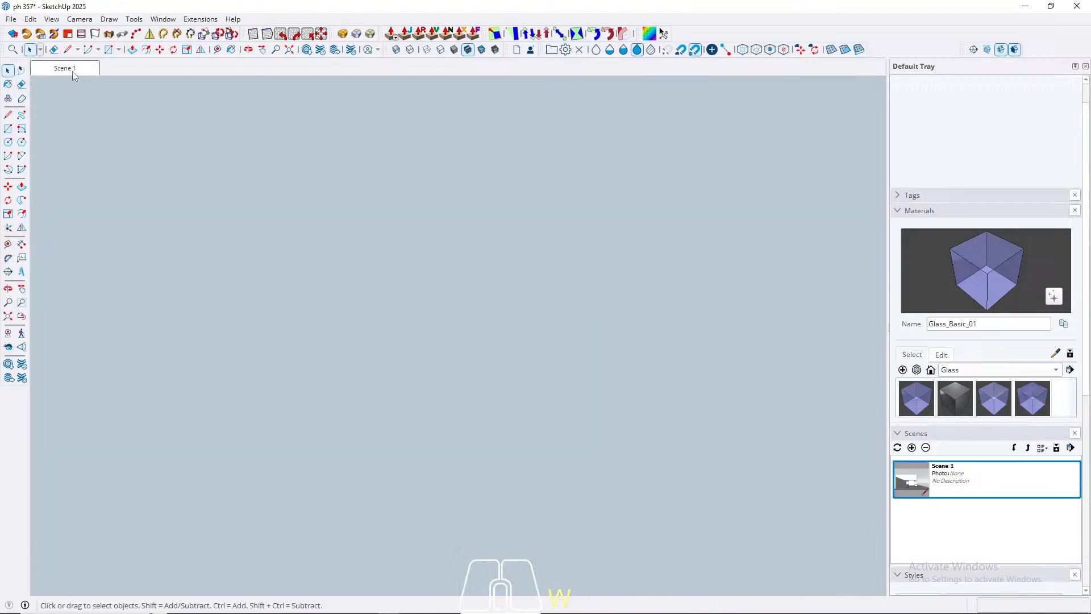
Step: Draw a line across the recess ceiling that extends the side wall's top edge to the back edge, separating off the passage part
left_click(73, 72)
scroll(299, 372, "up", 4)
middle_click_drag(298, 372, 97, 264)
scroll(519, 286, "up", 1)
scroll(519, 351, "up", 5)
mouse_move(518, 351)
middle_mouse_down()
mouse_move(301, 334)
mouse_move(699, 229)
mouse_move(857, 224)
mouse_move(734, 254)
mouse_move(691, 387)
mouse_move(424, 397)
mouse_move(521, 341)
middle_mouse_up()
left_click(691, 387)
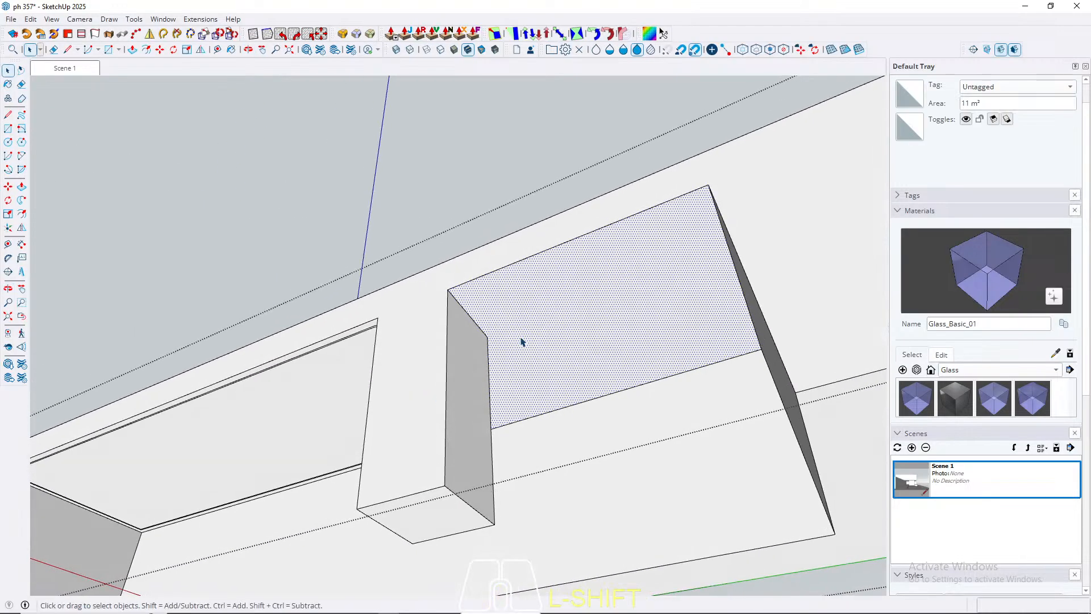
key("l")
left_click(447, 288)
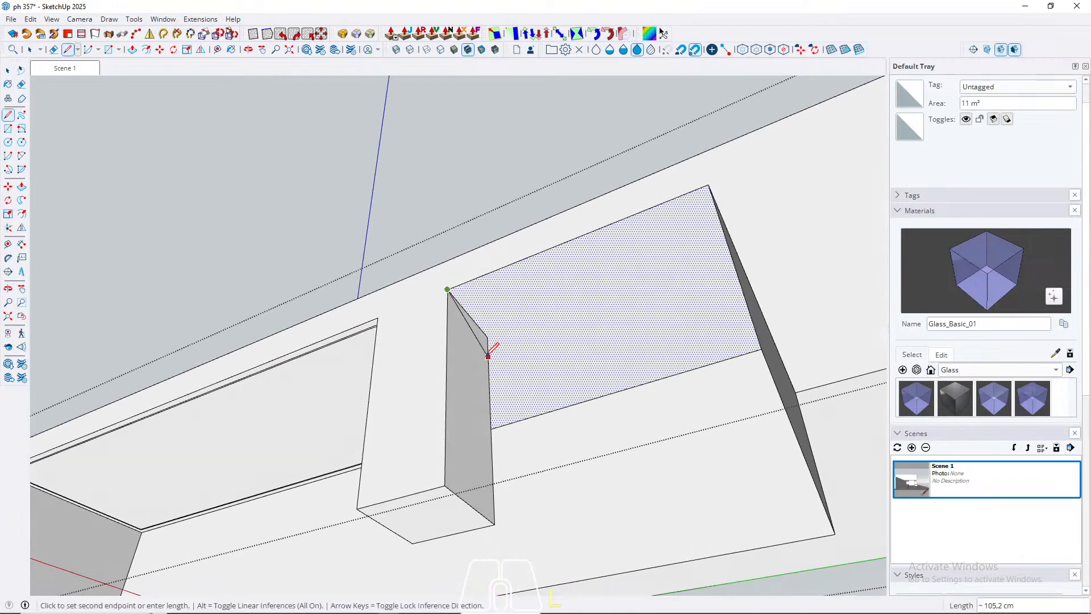
left_click(549, 410)
key("space")
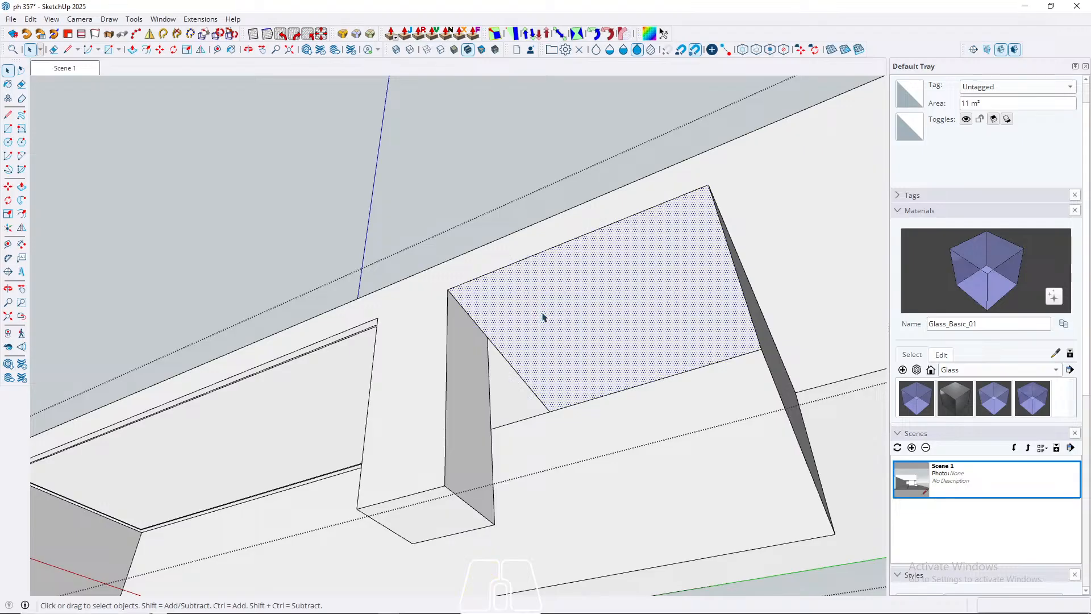
Step: Offset the main recess ceiling face's outline 10 cm inward
key("f")
left_click(487, 338)
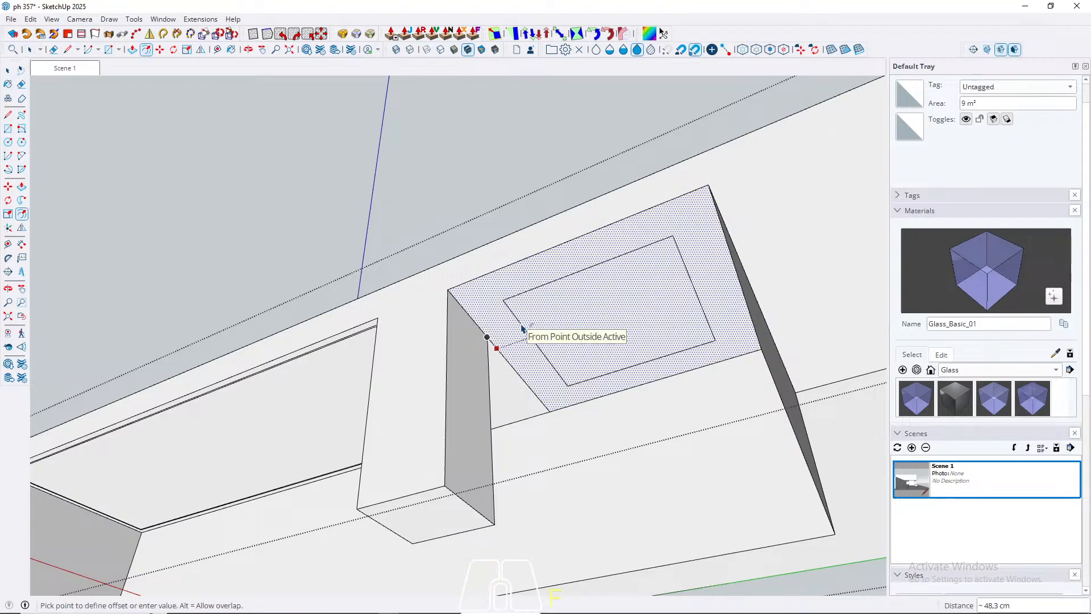
type("10")
key("Return")
scroll(522, 331, "up", 3)
key("space")
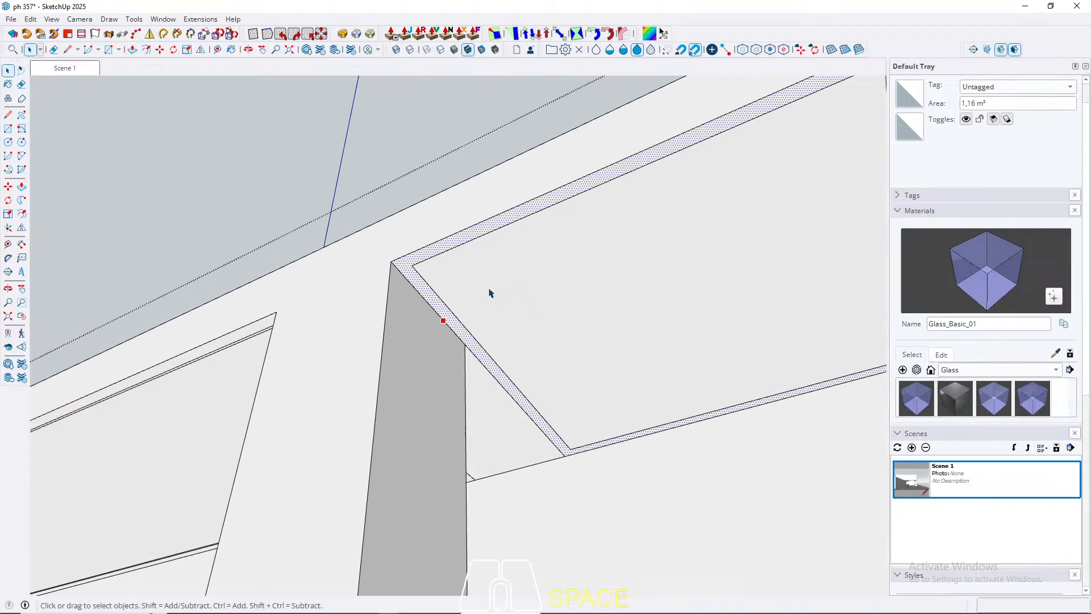
Step: Offset the inner ceiling face's outline another 2 cm inward to form a narrow band, and leave the group
left_click(489, 282)
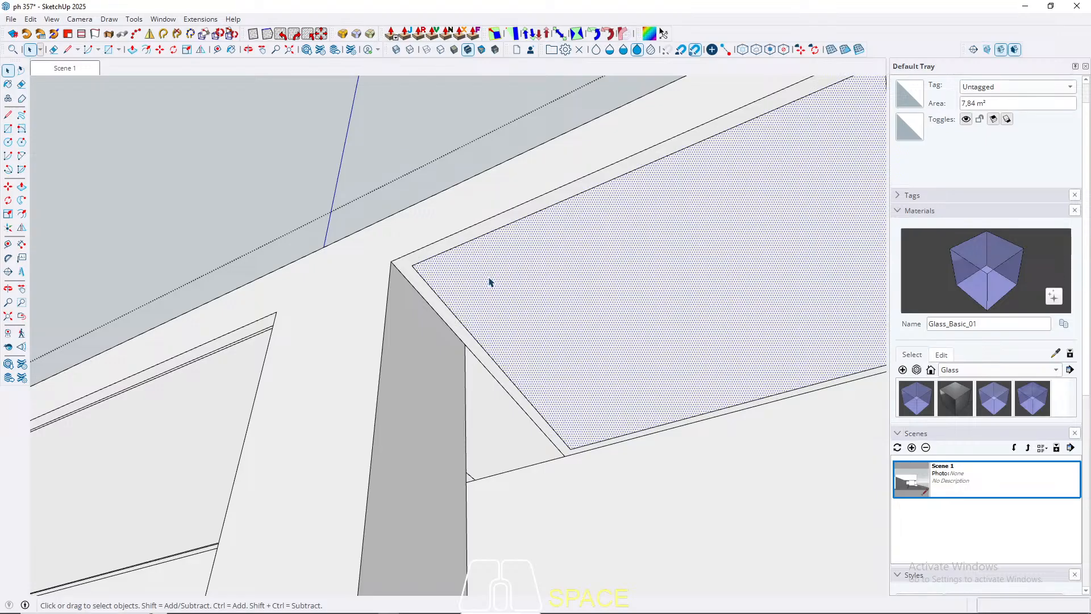
key("f")
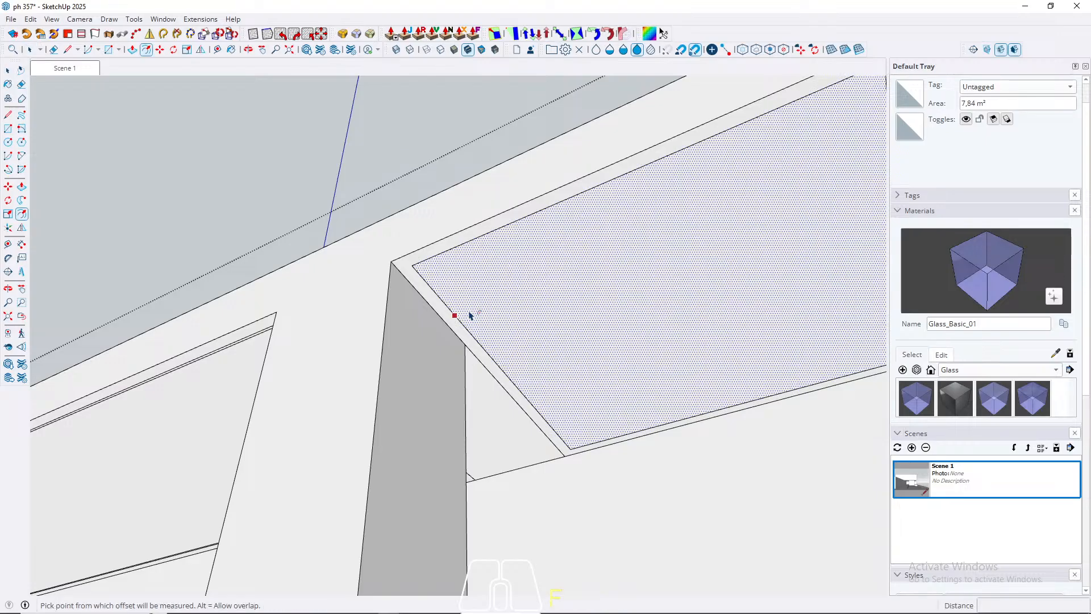
left_click(455, 315)
key("Return")
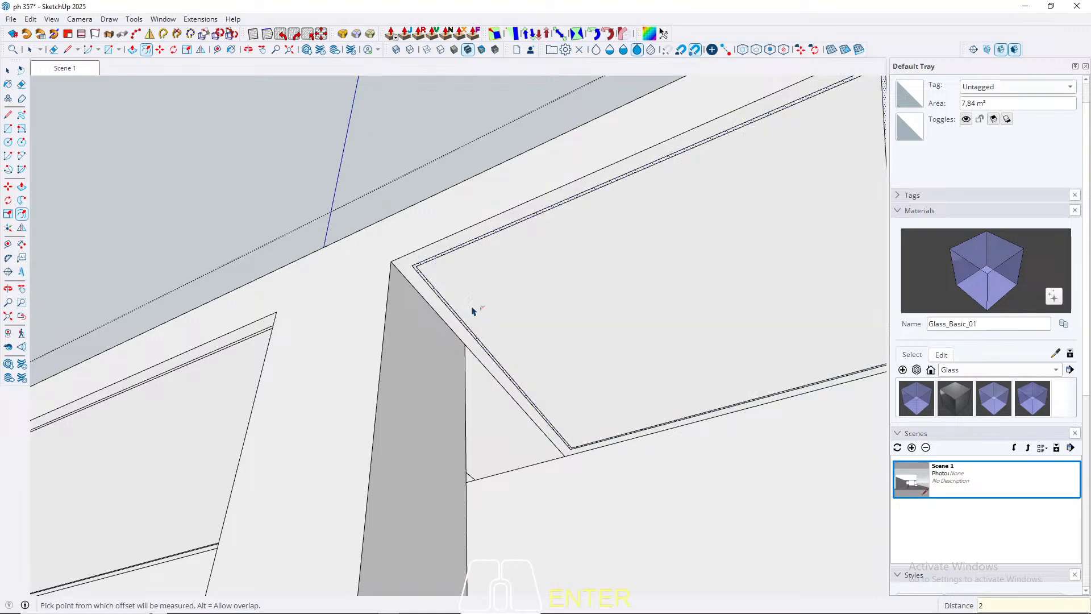
key("space")
middle_click_drag(287, 324, 739, 448)
key("Escape")
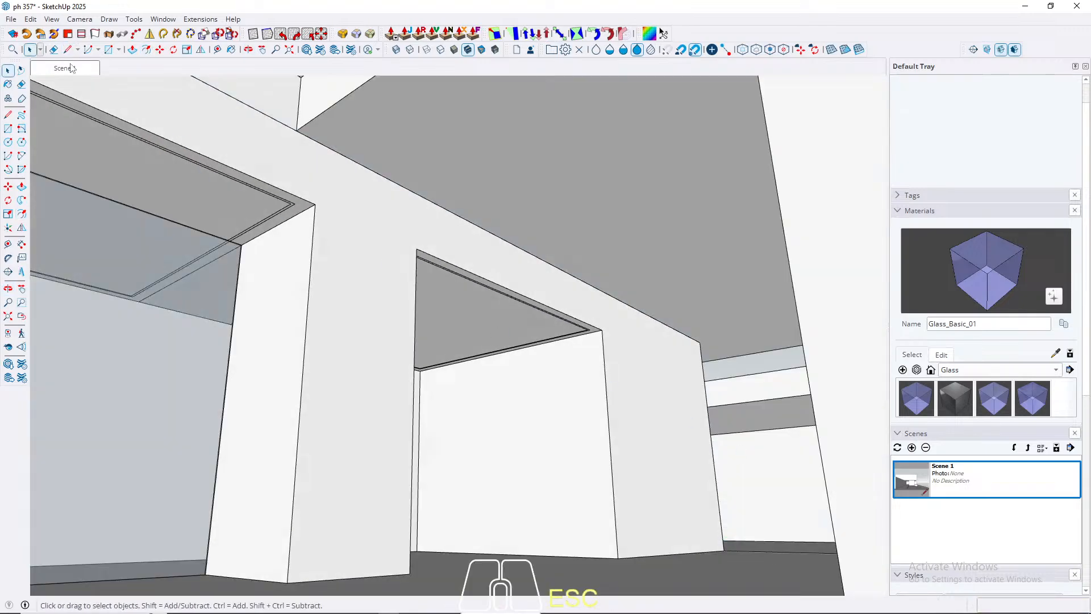
left_click(72, 68)
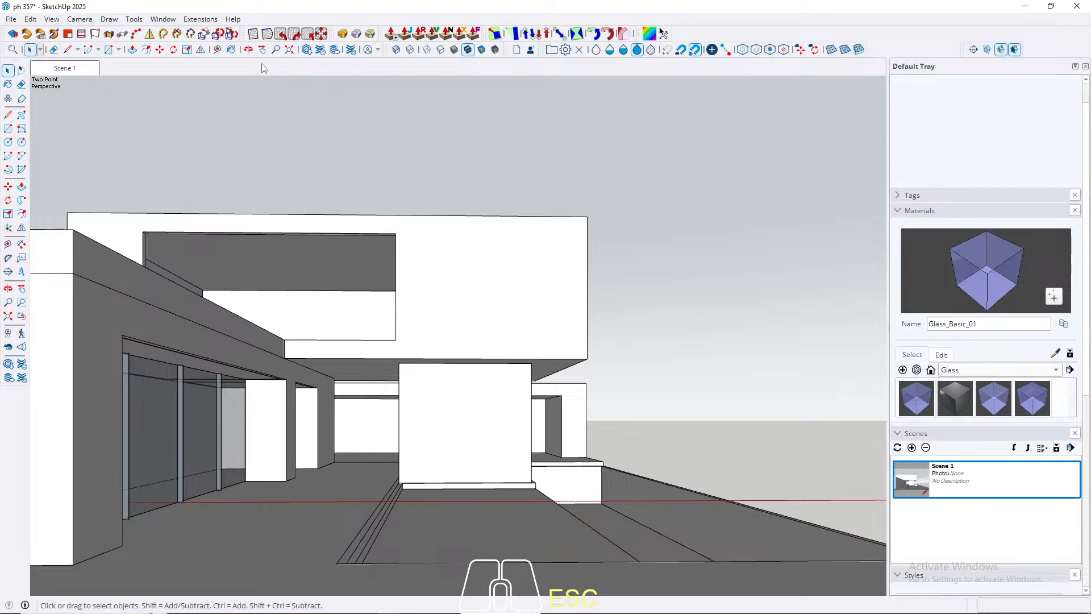
scroll(252, 451, "up", 9)
middle_click_drag(332, 417, 651, 484)
scroll(480, 302, "down", 3)
scroll(272, 337, "down", 6)
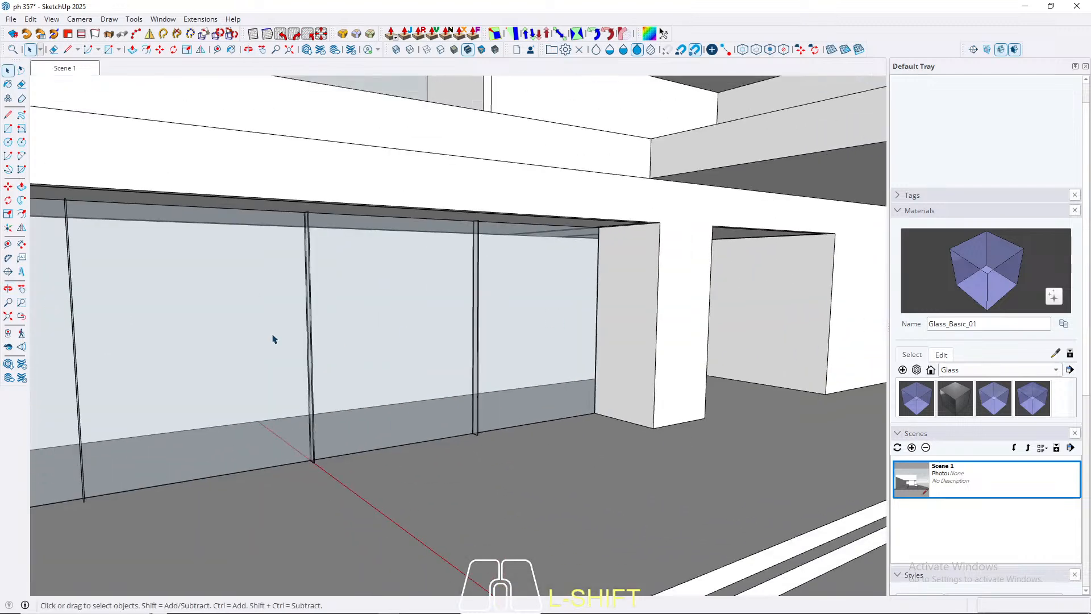
left_click(76, 70)
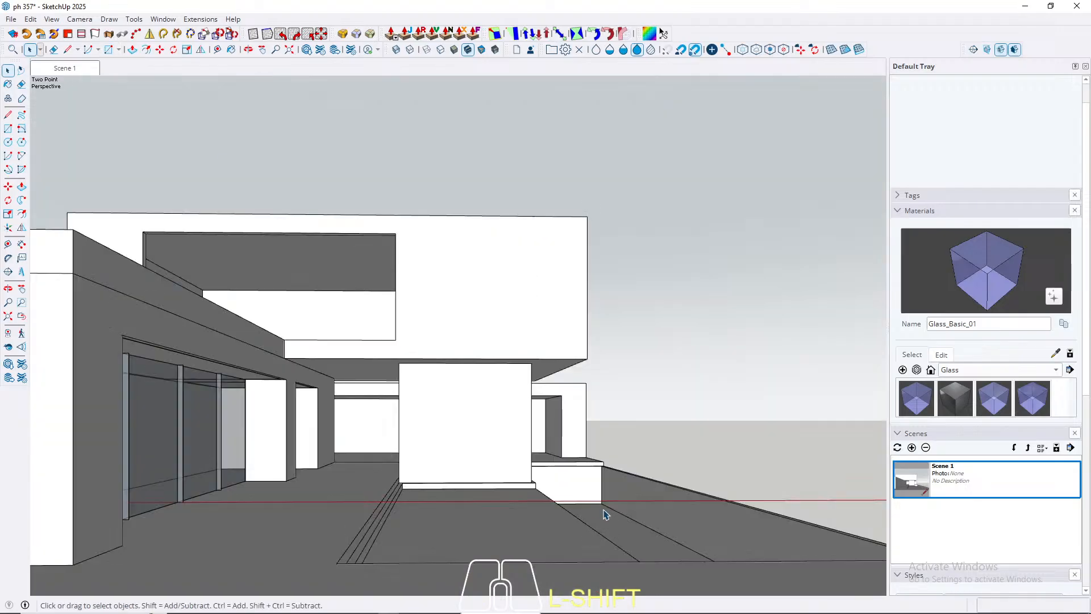
Step: Draw a rectangle on the terrace slab's vertical edge, spanning the full width of the opening beneath the upper volume
middle_click_drag(605, 515, 374, 513)
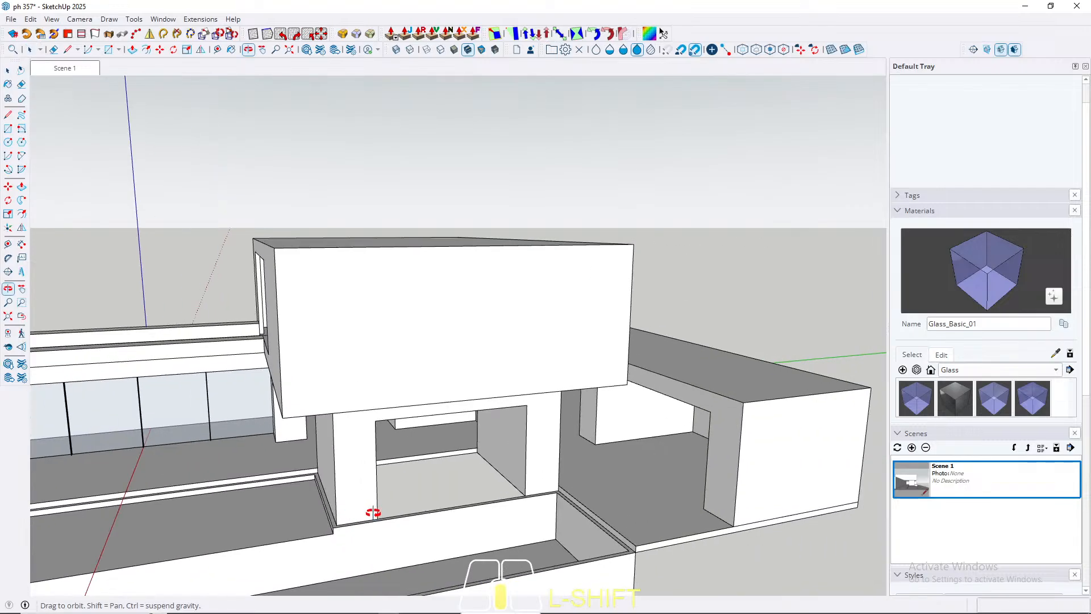
scroll(353, 409, "up", 5)
middle_click_drag(360, 475, 364, 407)
scroll(299, 436, "up", 4)
scroll(336, 421, "down", 5)
scroll(357, 405, "up", 4)
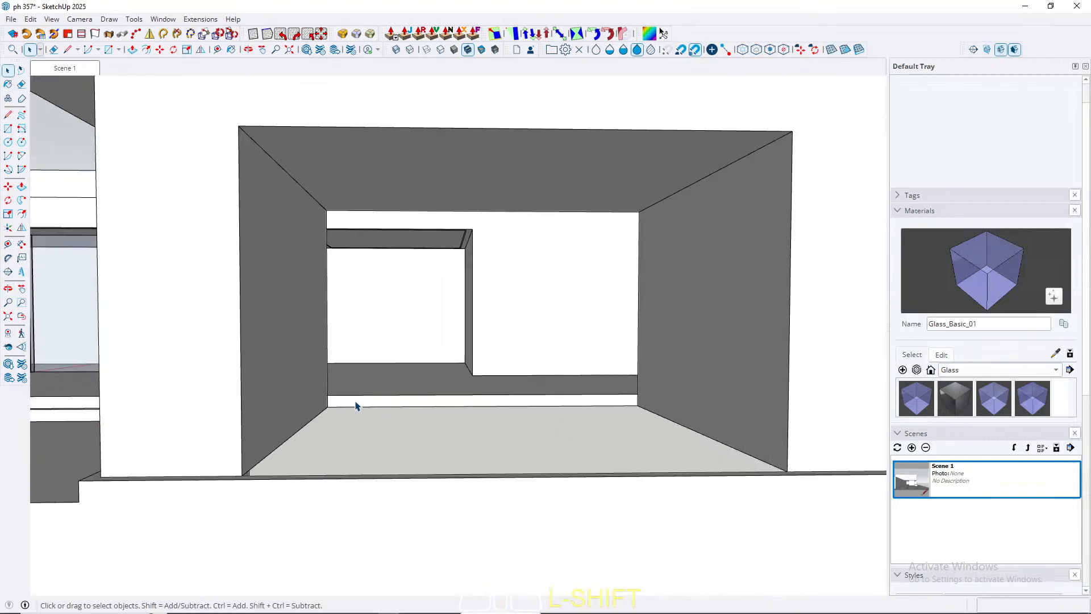
left_click(339, 401, "shift")
key("r")
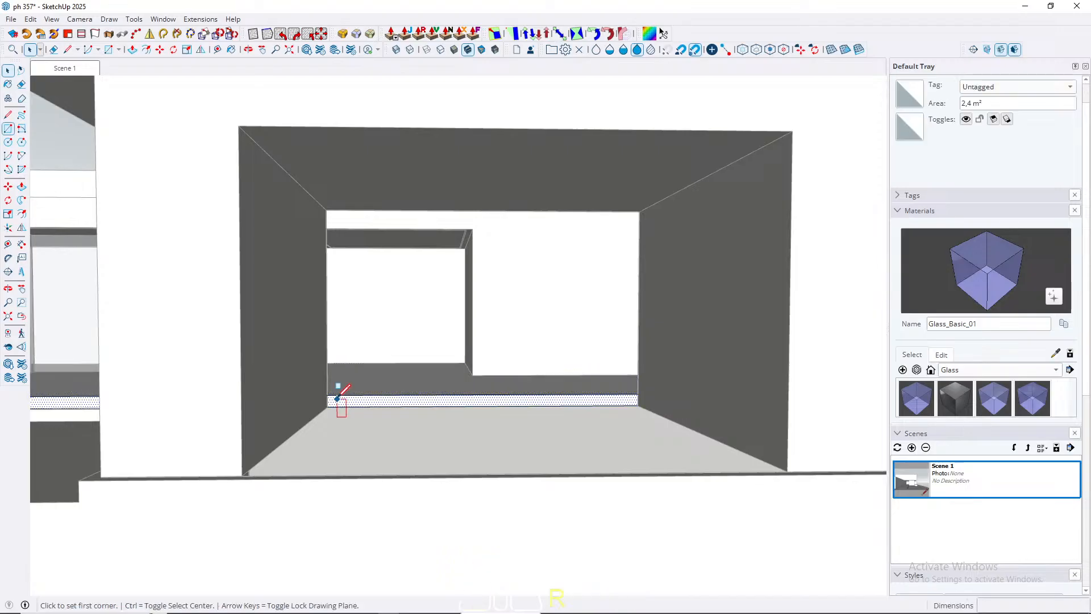
scroll(326, 394, "up", 4)
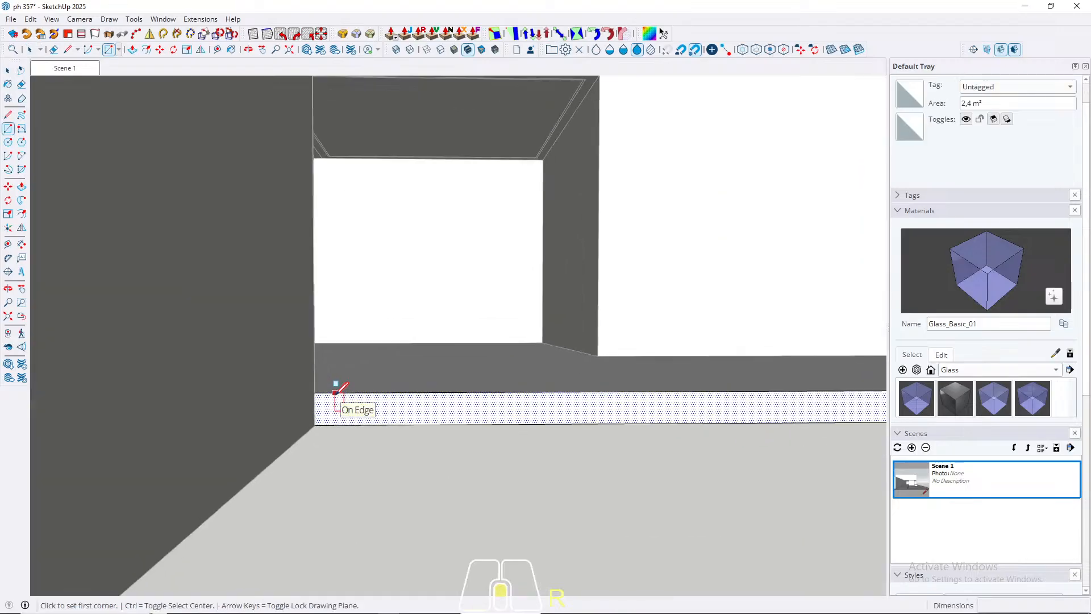
left_click(309, 391)
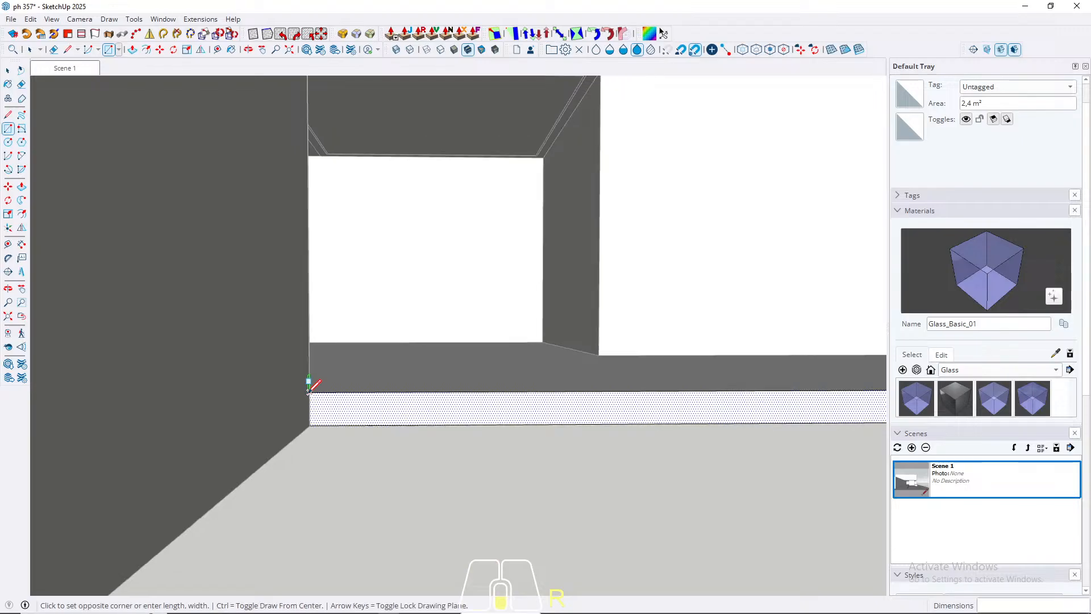
scroll(845, 398, "down", 3)
left_click(870, 404)
key("space")
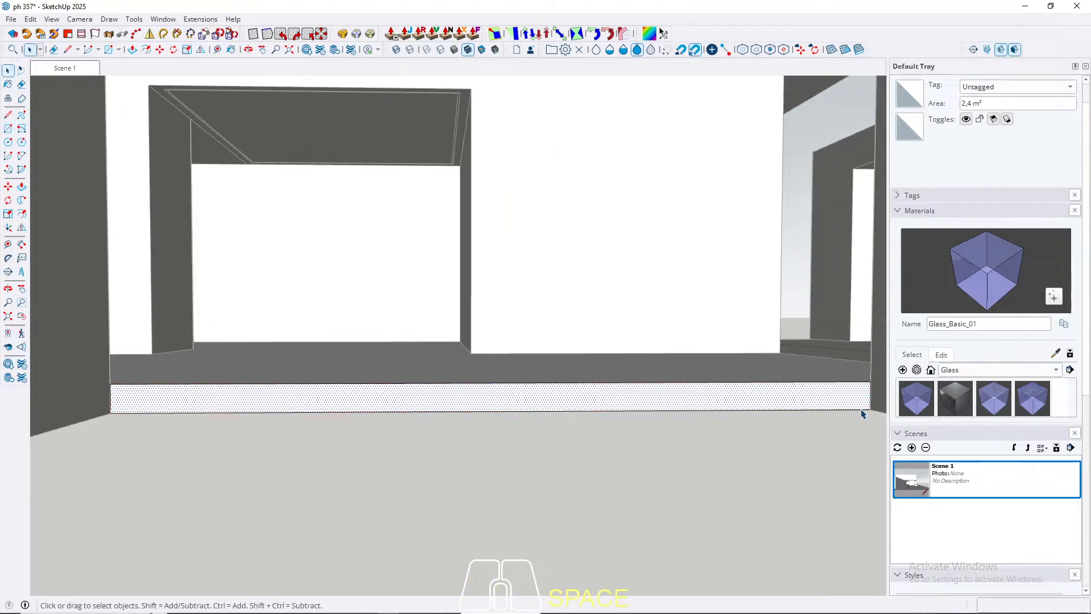
Step: Extrude the slab edge rectangle 350 cm through the opening to its outer face, and leave the group
key("p")
scroll(833, 397, "down", 3)
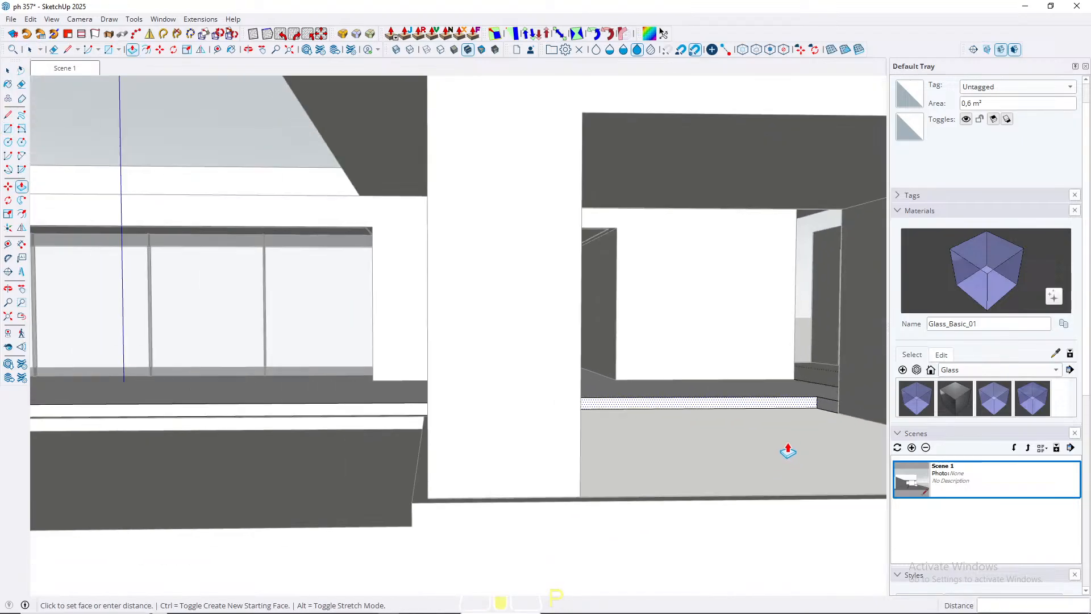
scroll(788, 450, "down", 3)
middle_click_drag(789, 451, 586, 468)
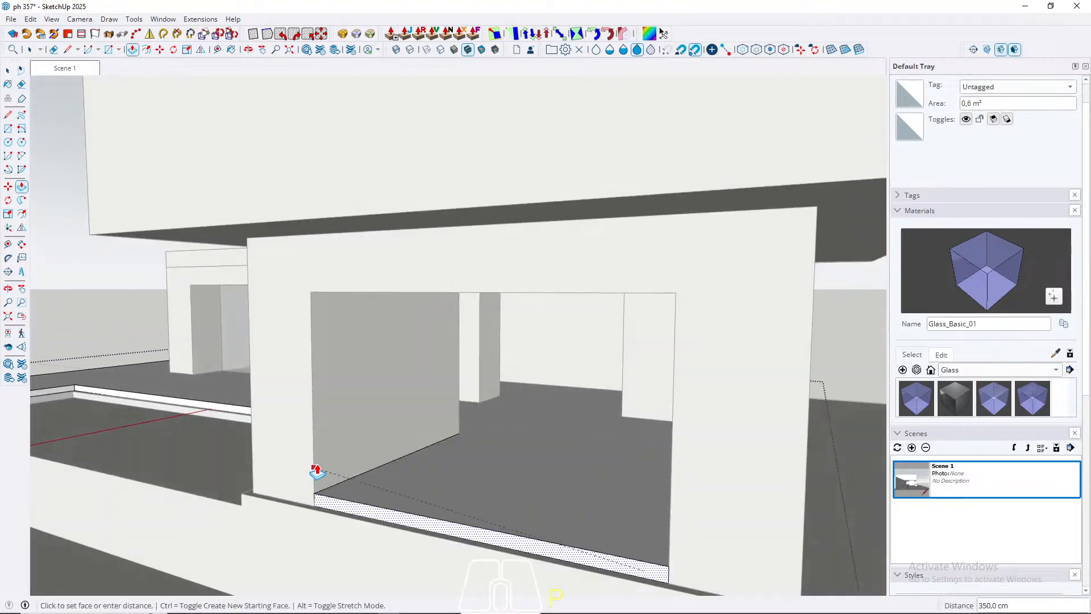
left_click(313, 438)
key("space")
middle_click_drag(387, 378, 683, 398)
key("Escape")
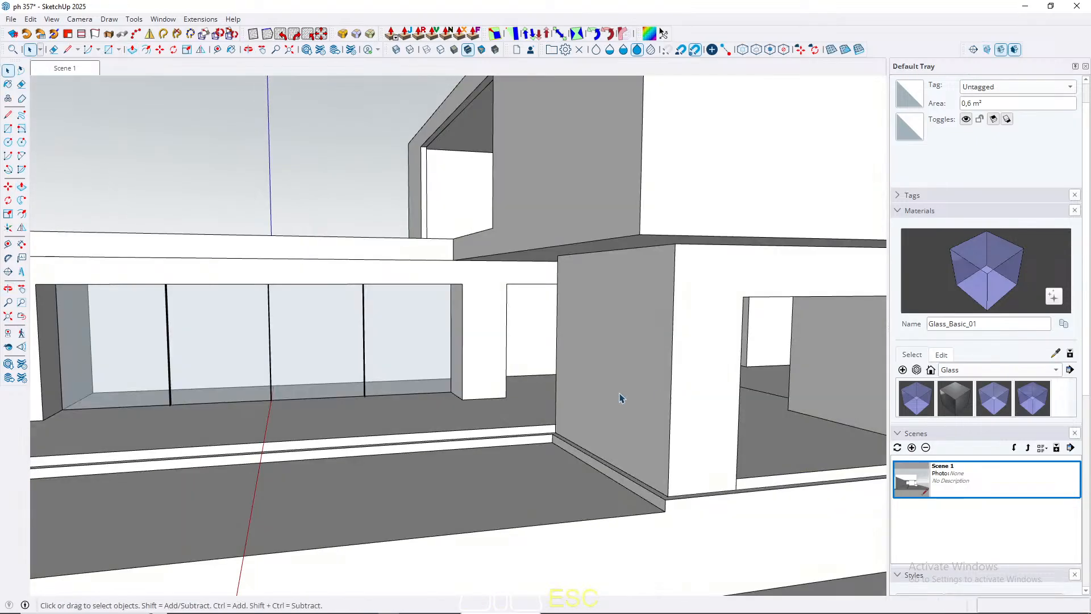
Step: Draw a 235 by 400 cm rectangle closing the outer face of the opening above the new floor
scroll(463, 405, "down", 4)
middle_click_drag(462, 404, 415, 433)
scroll(545, 426, "up", 3)
scroll(251, 438, "down", 3)
scroll(375, 417, "up", 6)
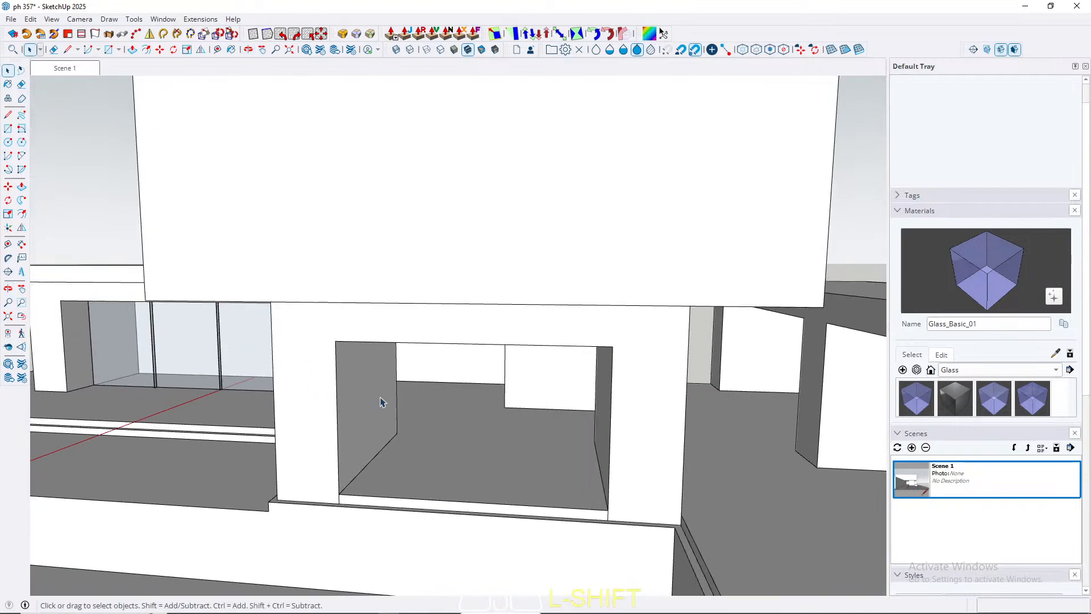
key("r")
left_click(336, 341)
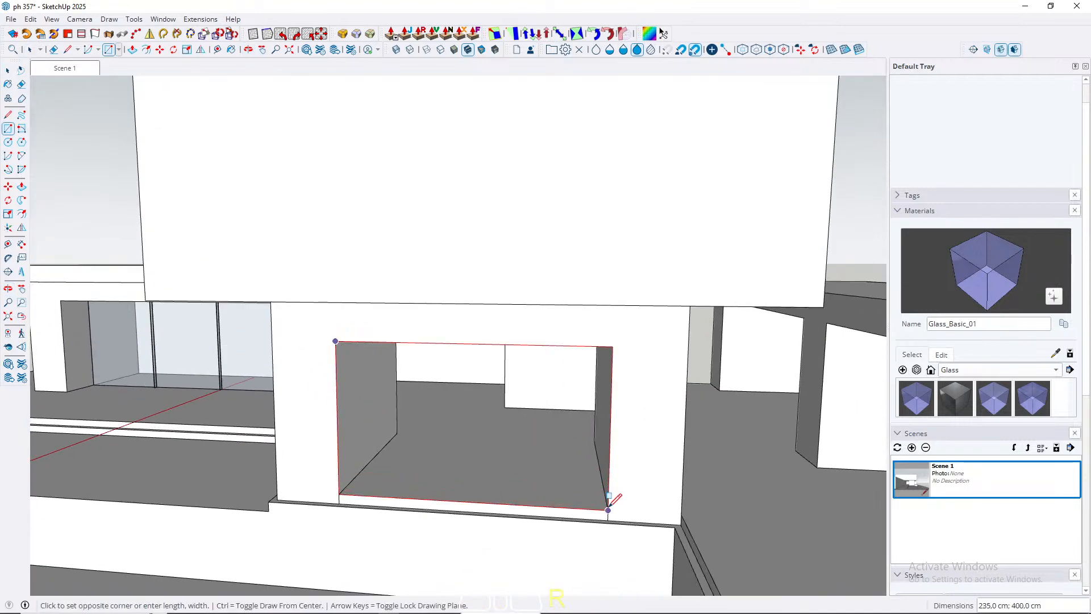
left_click(608, 510)
key("space")
mouse_move(587, 512)
middle_mouse_down()
mouse_move(680, 499)
mouse_move(602, 449)
middle_mouse_up()
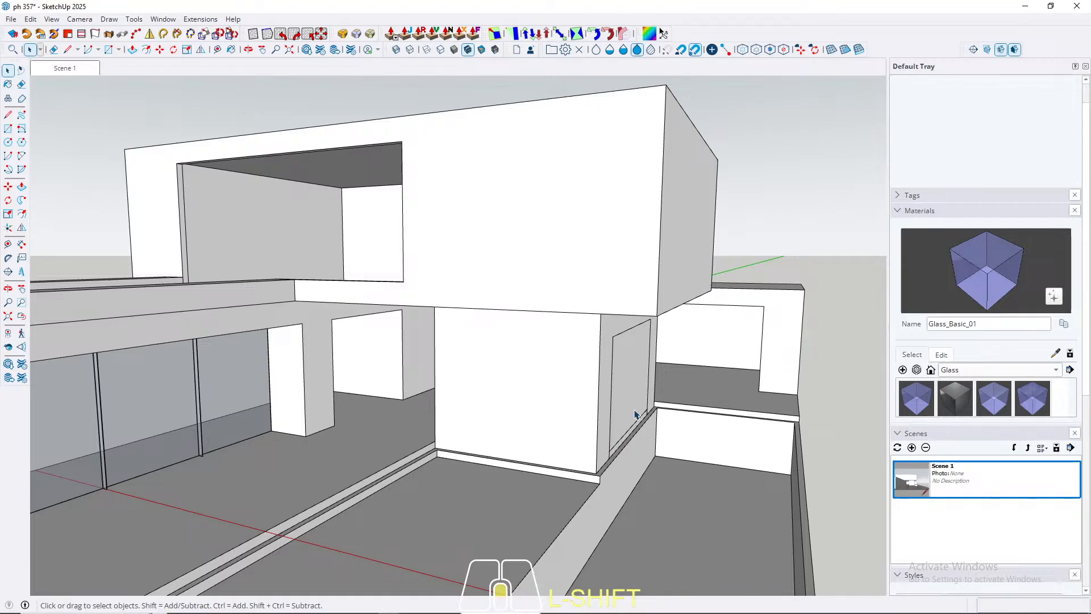
scroll(636, 413, "up", 5)
key("p")
left_click(619, 402)
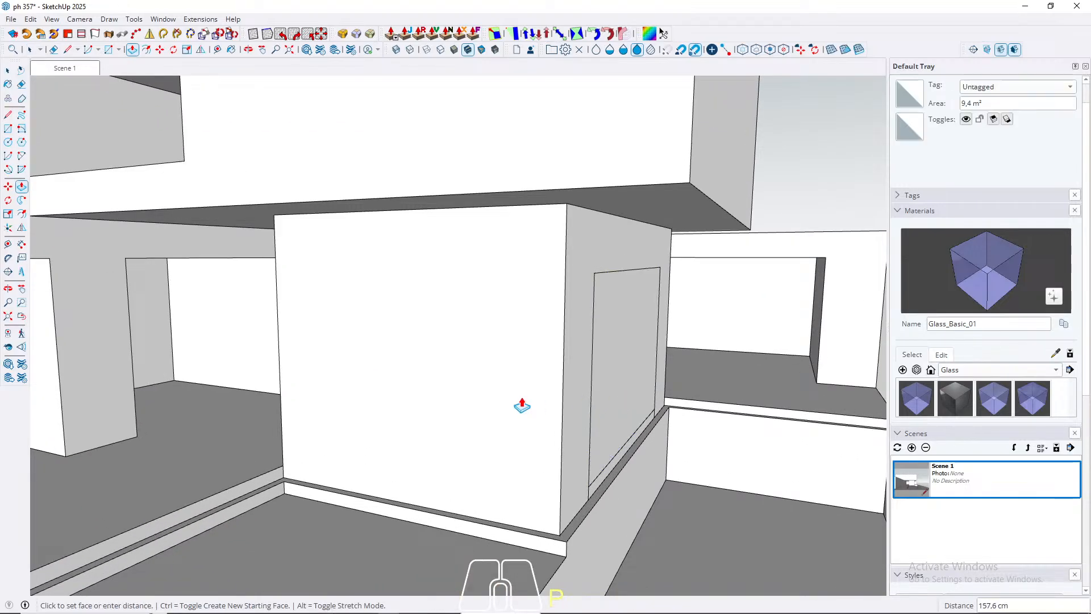
key("space")
Step: Group the rectangle filling the opening and move this pane inward from the wall's outer face
left_click(628, 365)
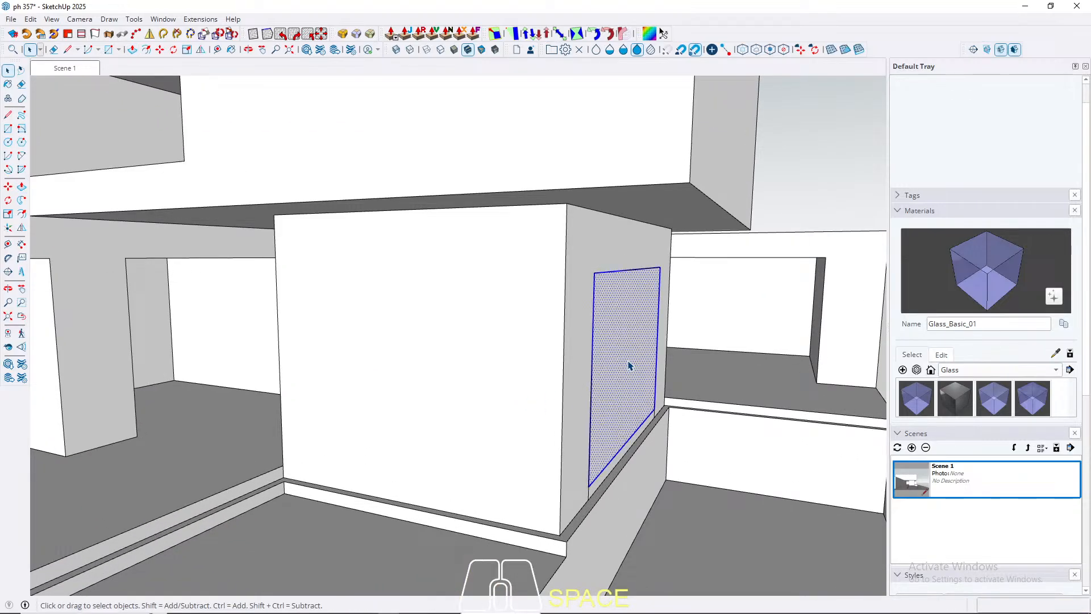
right_click(624, 359)
left_click(658, 107)
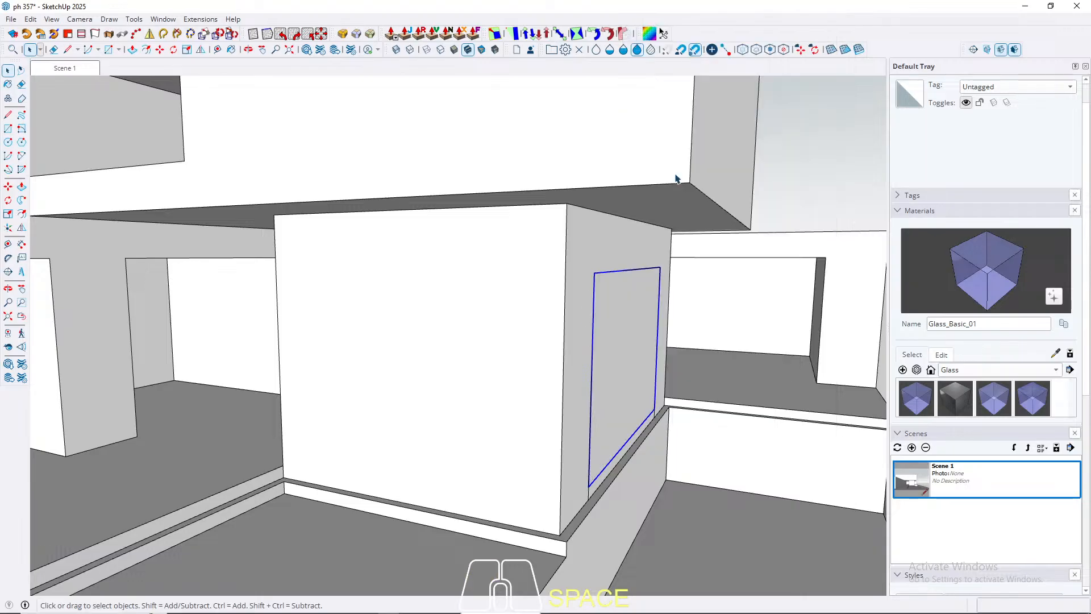
scroll(653, 382, "up", 5)
key("m")
left_click(651, 381)
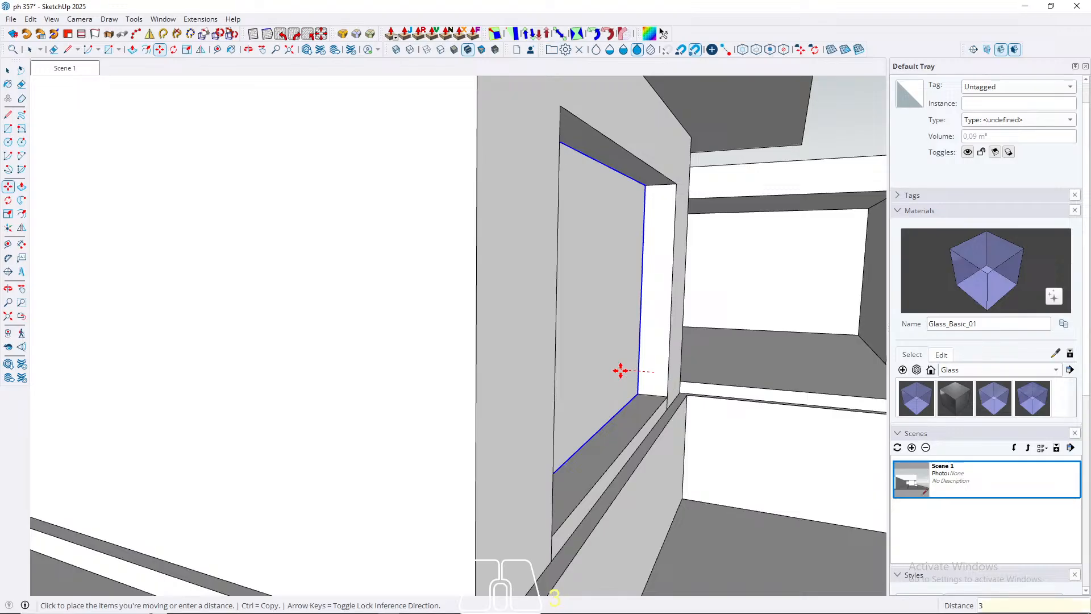
key("Return")
key("space")
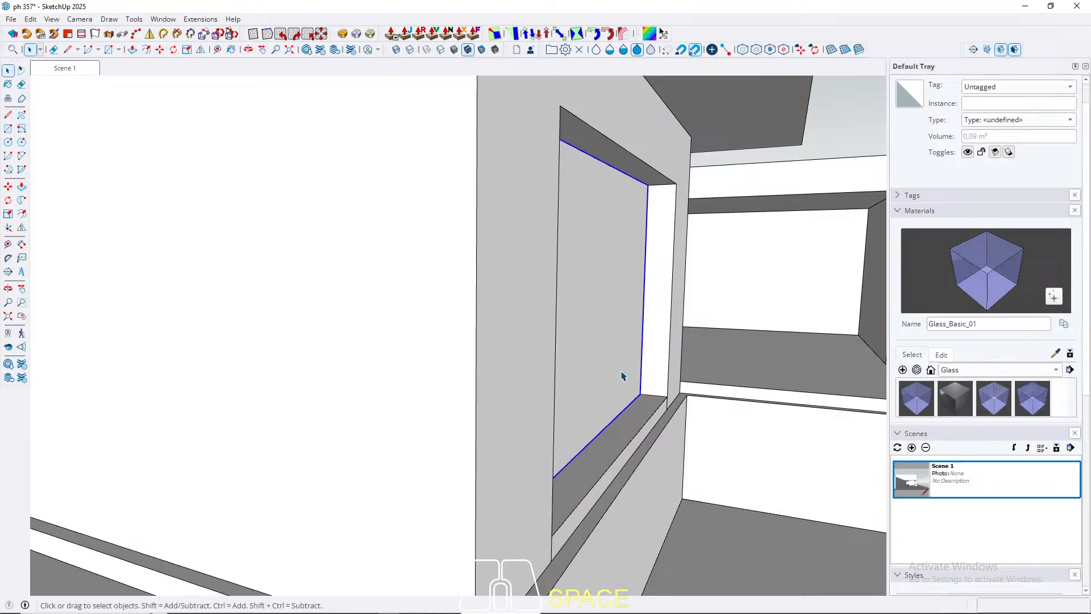
Step: Paint the recessed pane with the Glass_Basic_01 material
left_click(928, 396)
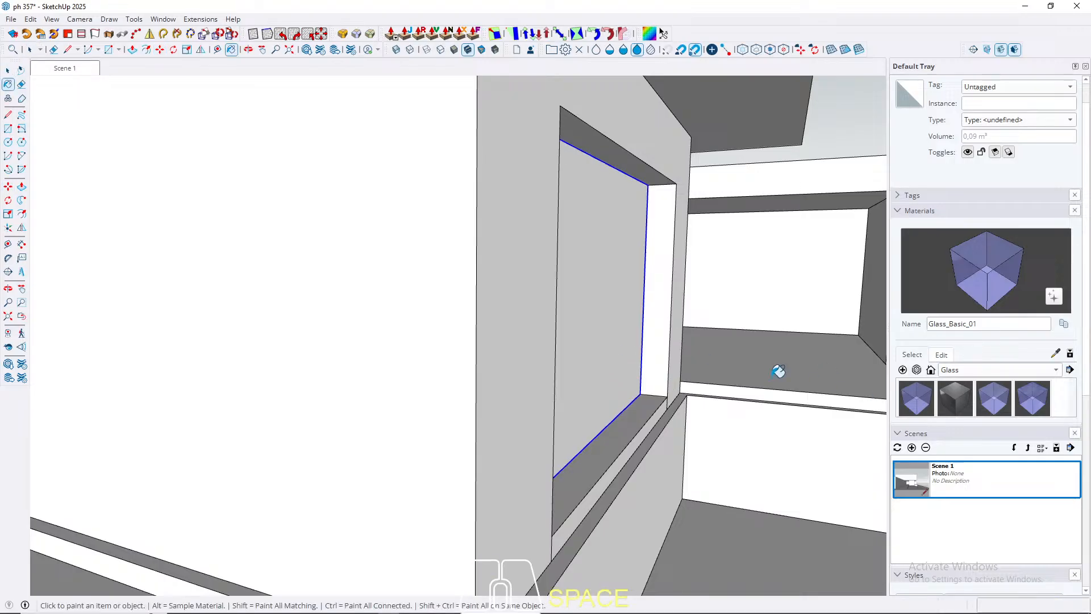
left_click(605, 314)
mouse_move(645, 382)
middle_mouse_down()
mouse_move(395, 382)
mouse_move(662, 356)
mouse_move(36, 336)
mouse_move(102, 322)
mouse_move(95, 347)
mouse_move(29, 348)
middle_mouse_up()
key("space")
Step: Copy a glass fin from the long glazed front to the middle of the new pane's lower edge
scroll(280, 382, "up", 6)
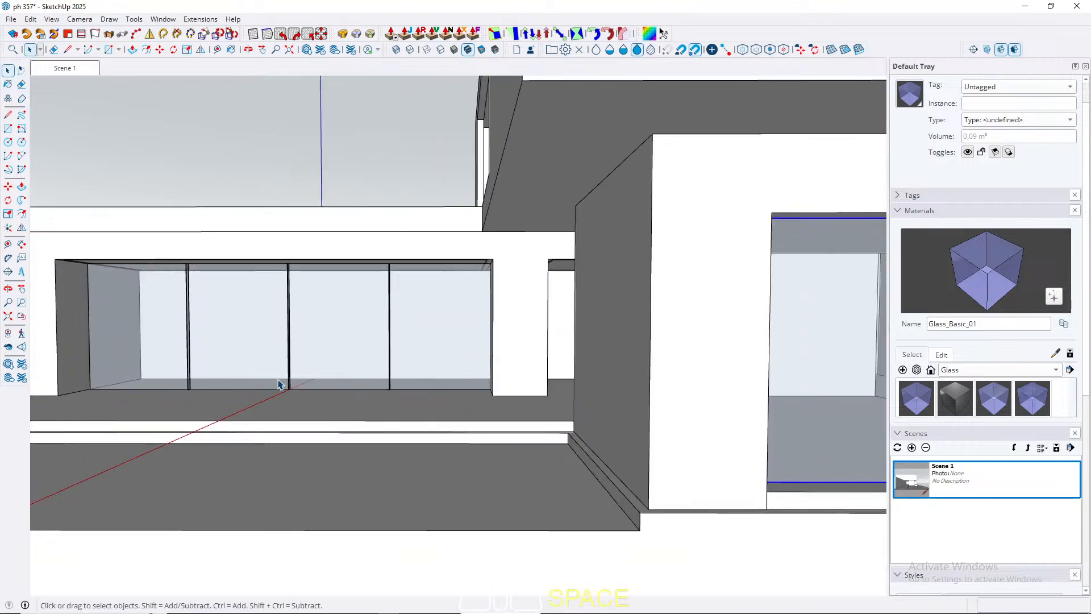
left_click(295, 408)
middle_click_drag(295, 408, 327, 401)
key("m")
left_click(327, 401)
key("ctrl")
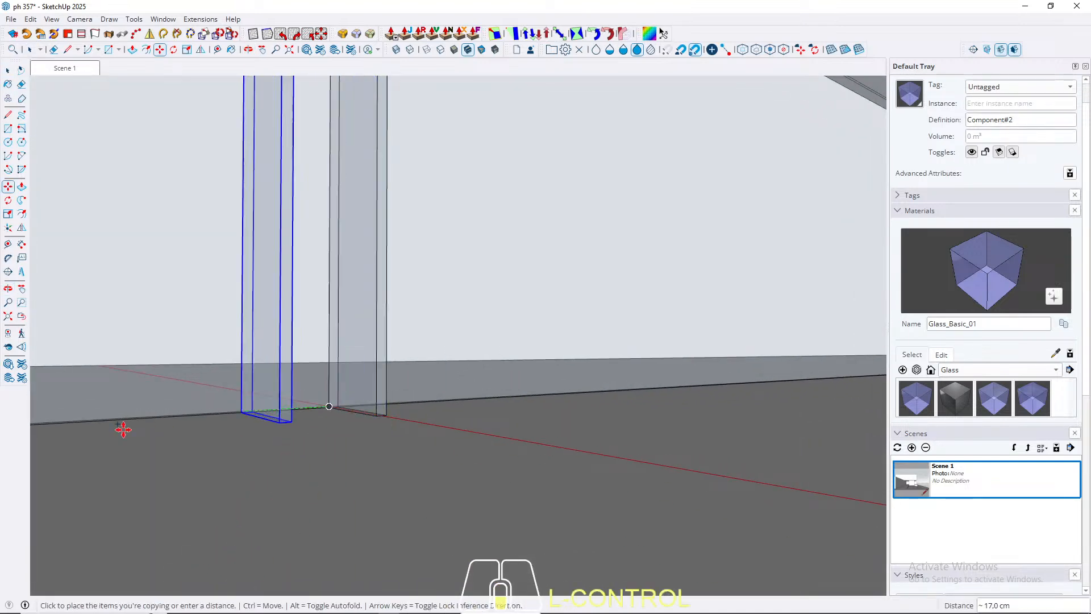
scroll(108, 409, "down", 5)
scroll(511, 395, "down", 5)
scroll(506, 409, "up", 8)
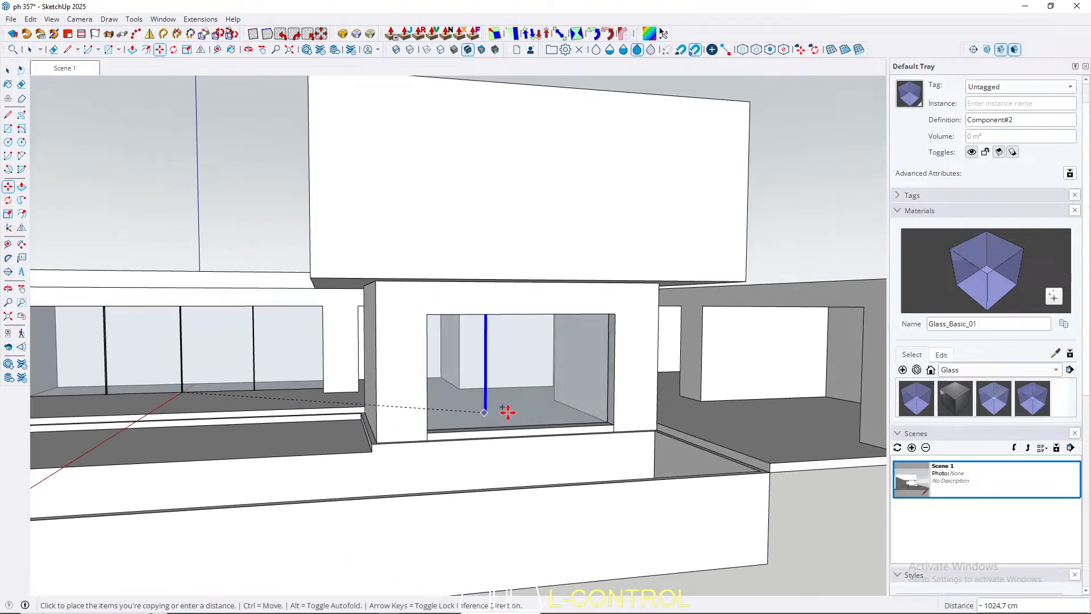
left_click(515, 423)
key("space")
scroll(514, 425, "down", 4)
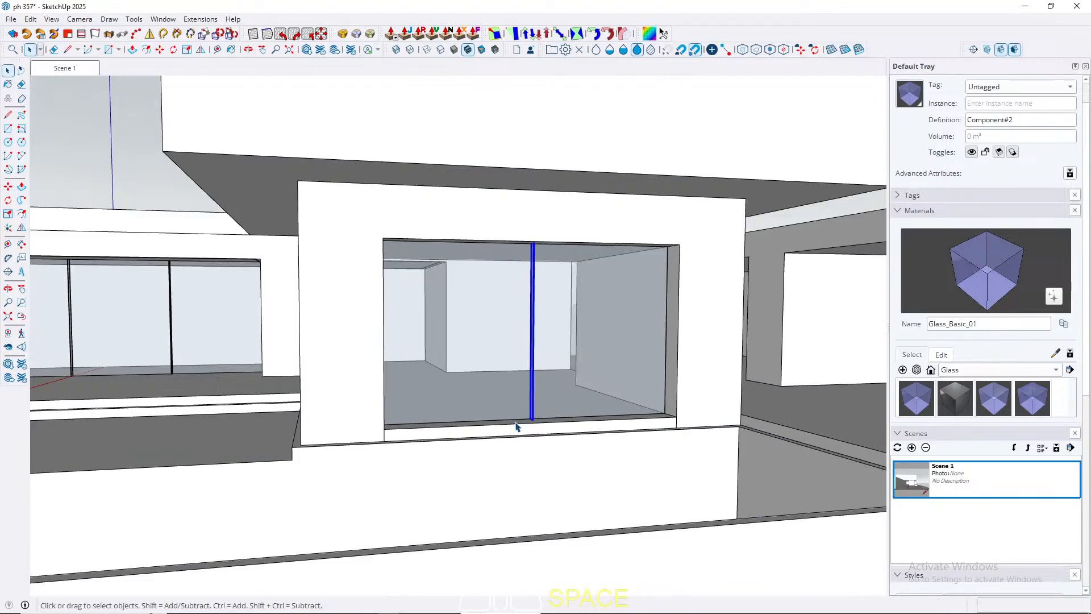
Step: Open the group of the newly glazed lower block and offset its ceiling face 10 cm inward
middle_click_drag(402, 438, 492, 256)
double_click(495, 244)
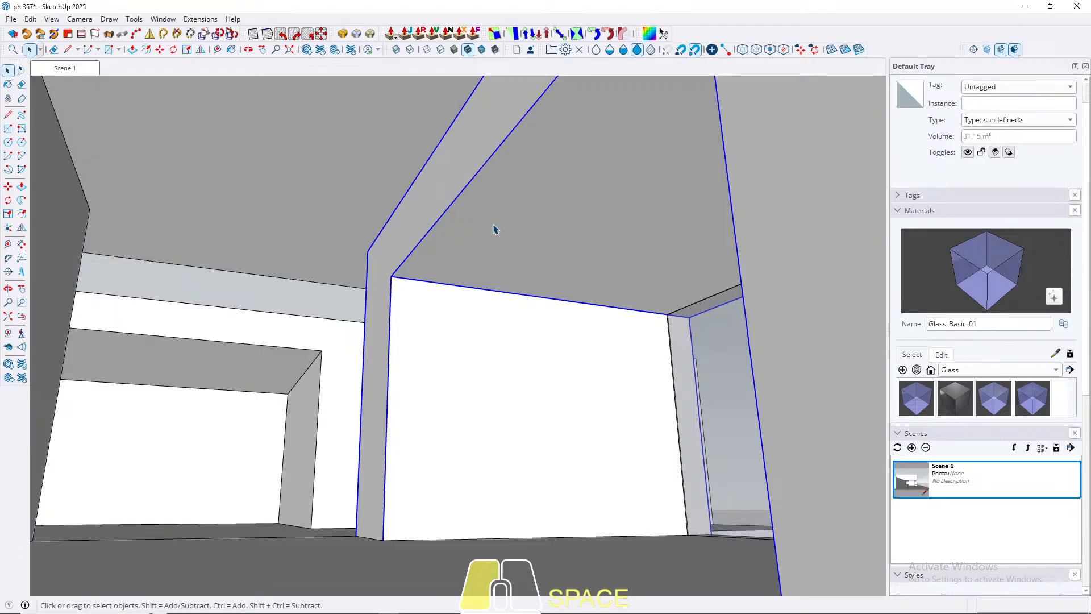
left_click(509, 247)
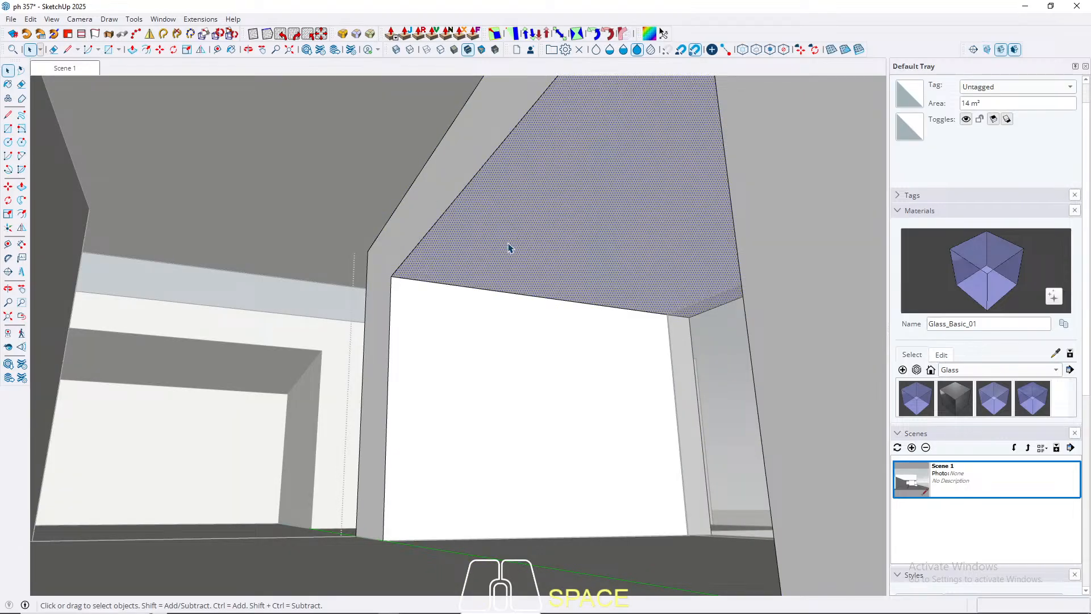
key("f")
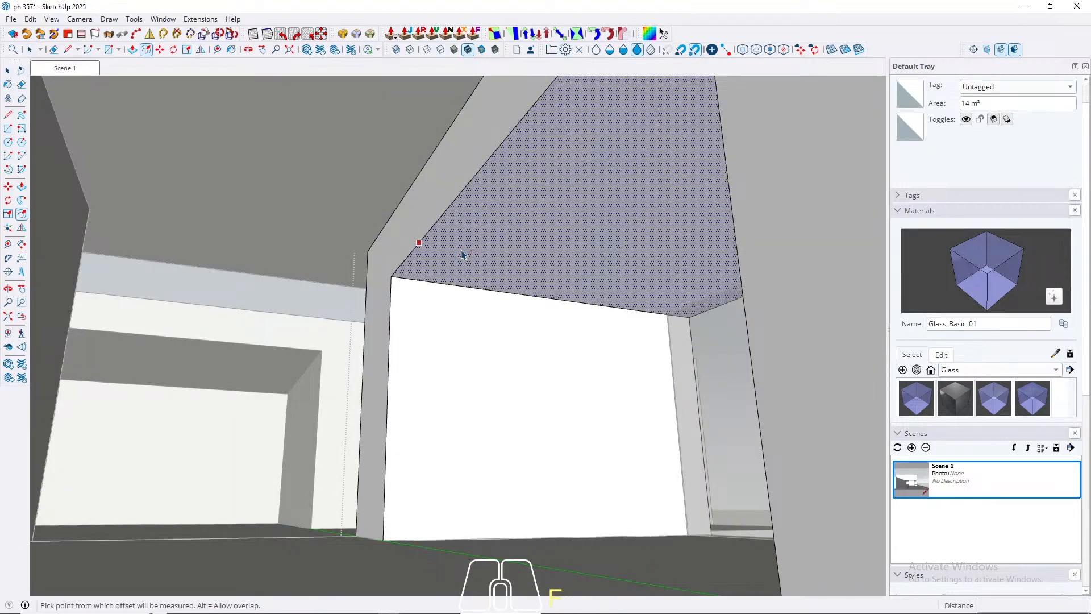
left_click(461, 254)
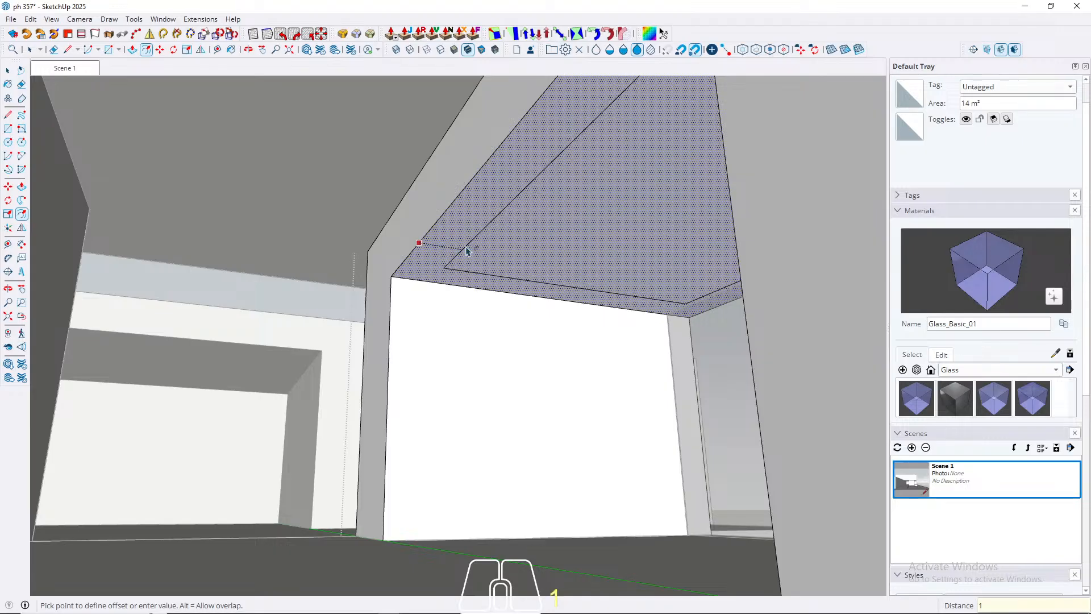
key("Return")
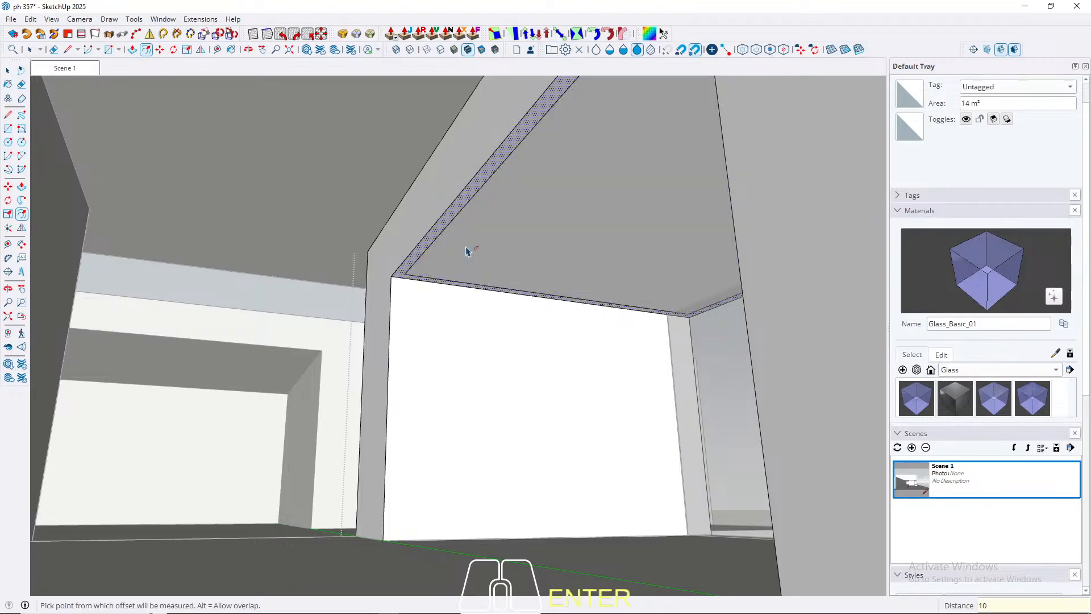
Step: Offset the inner ceiling face of the glazed block a further 2 cm inward to form a thin border strip
key("space")
left_click(482, 246)
key("f")
left_click(471, 249)
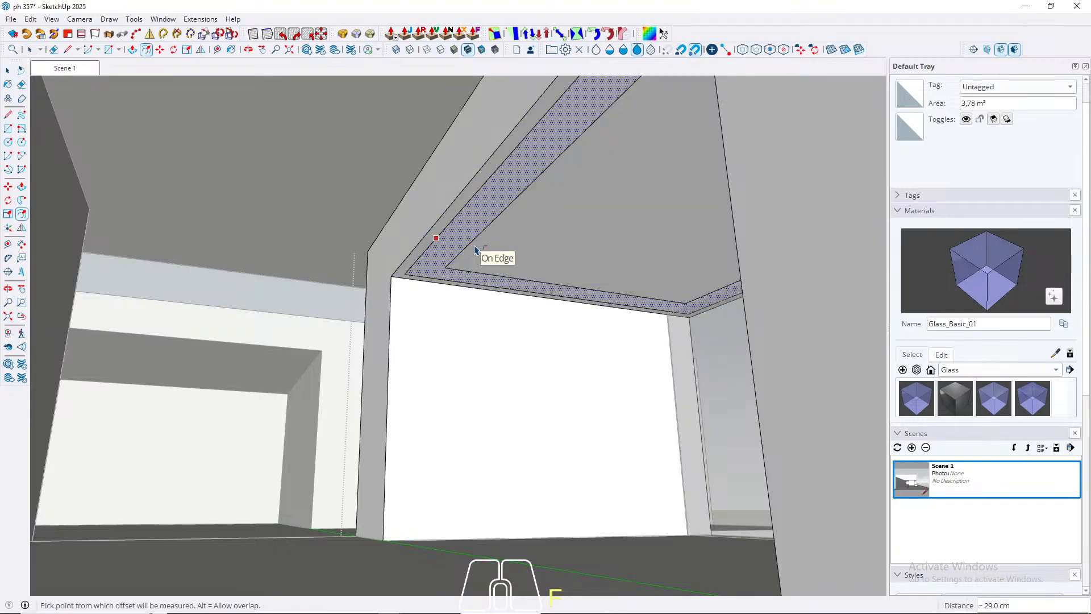
key("ctrl+z")
scroll(471, 251, "up", 2)
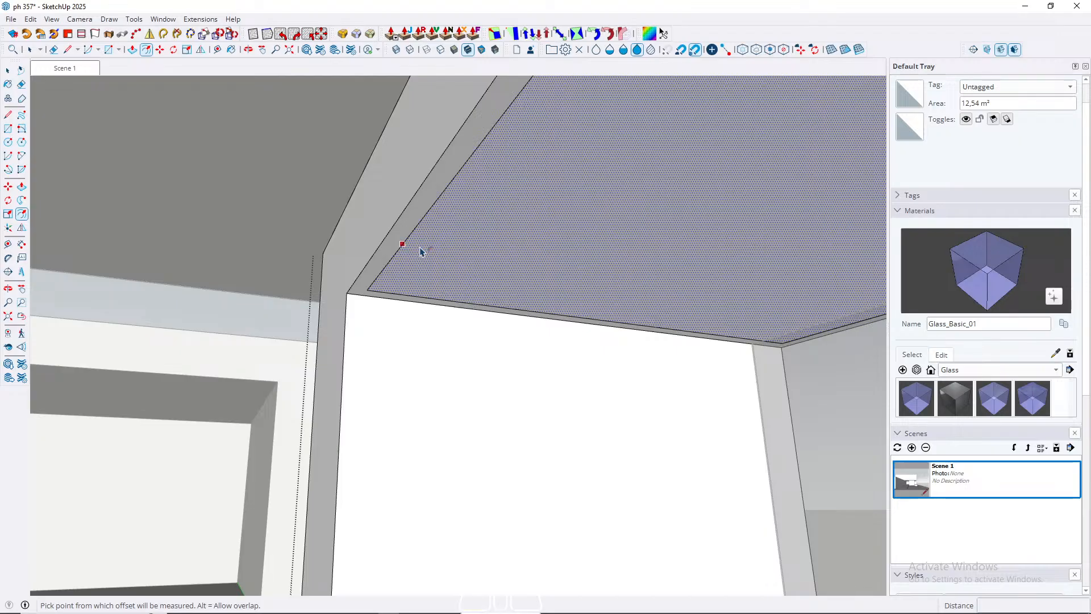
left_click(421, 252)
type("2")
key("Return")
key("space")
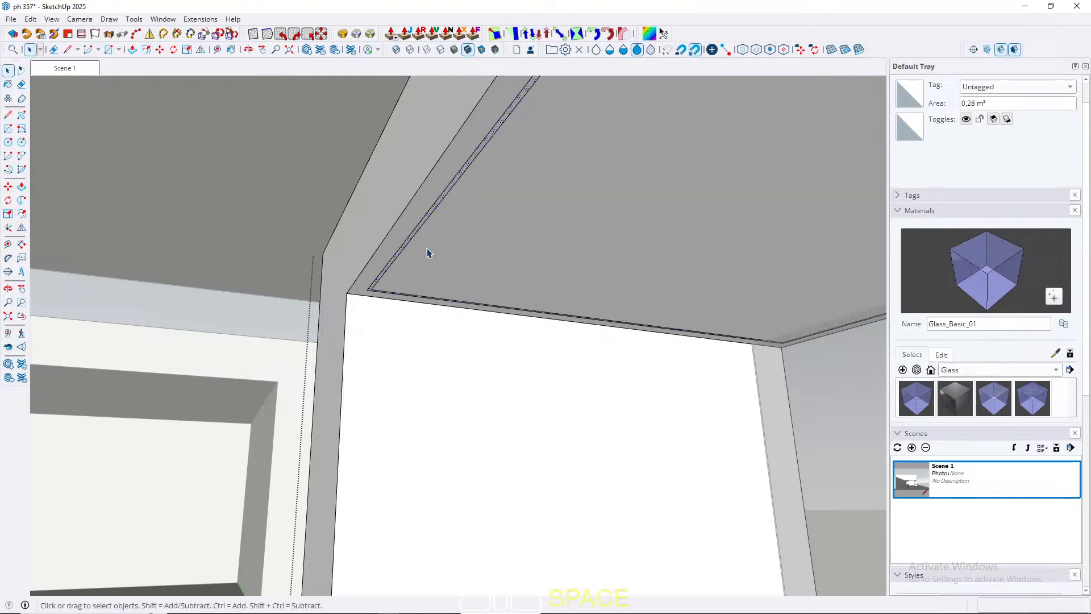
key("Escape")
Step: Return to the saved Scene 1 view to check the building's front
scroll(417, 254, "down", 5)
left_click(84, 71)
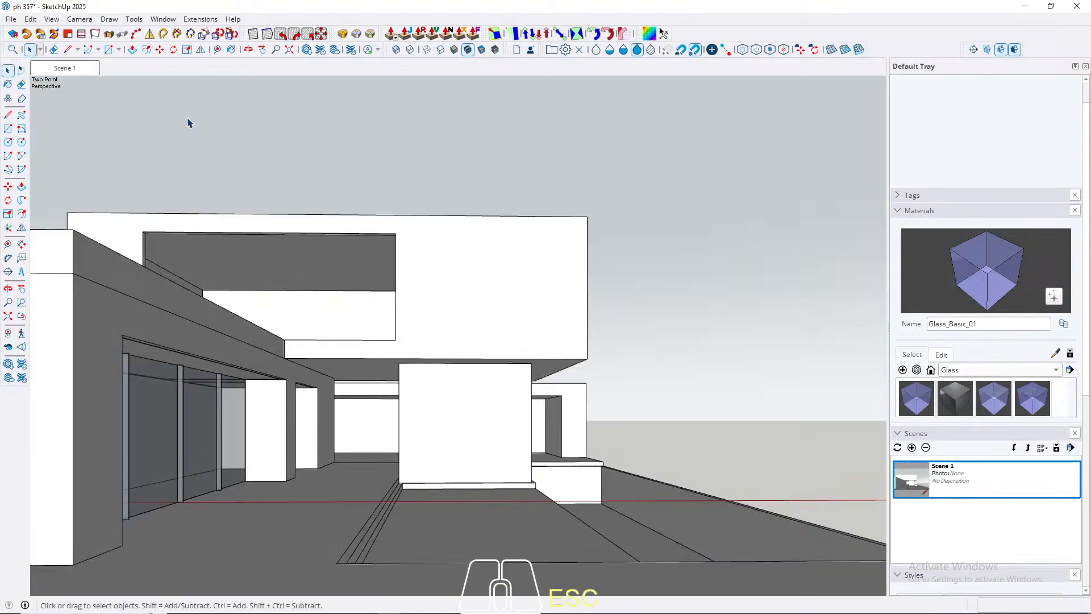
middle_click_drag(344, 330, 375, 343)
left_click(84, 70)
Step: Select the two parallel ceiling strip lines beside the glazing and move them 30 cm inward along the red axis
scroll(565, 401, "up", 3)
middle_click_drag(565, 402, 450, 272)
left_click(406, 248)
key("w")
scroll(450, 272, "up", 4)
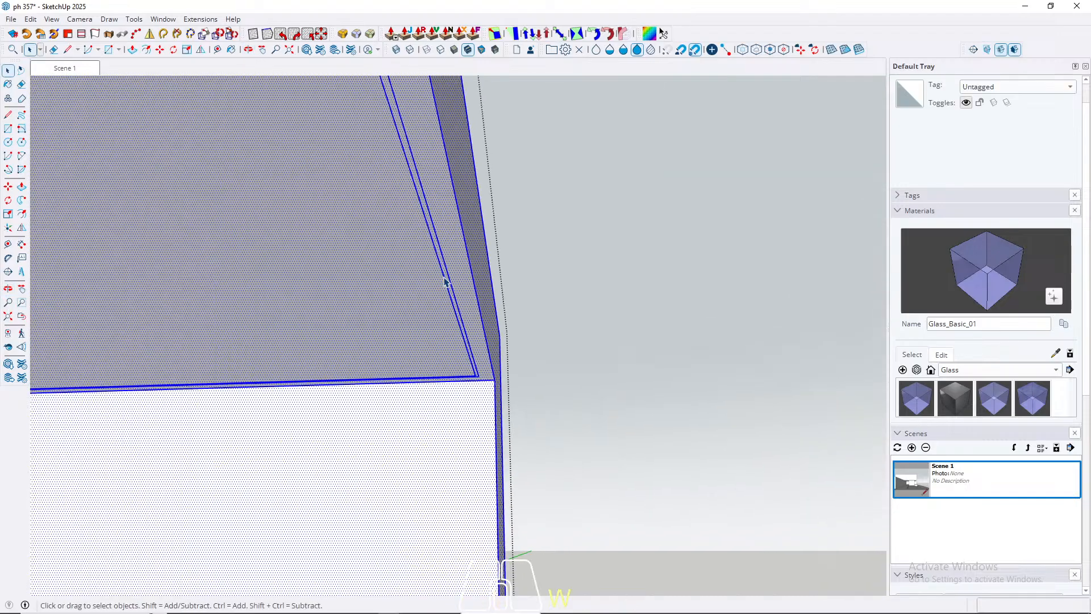
left_click(448, 272)
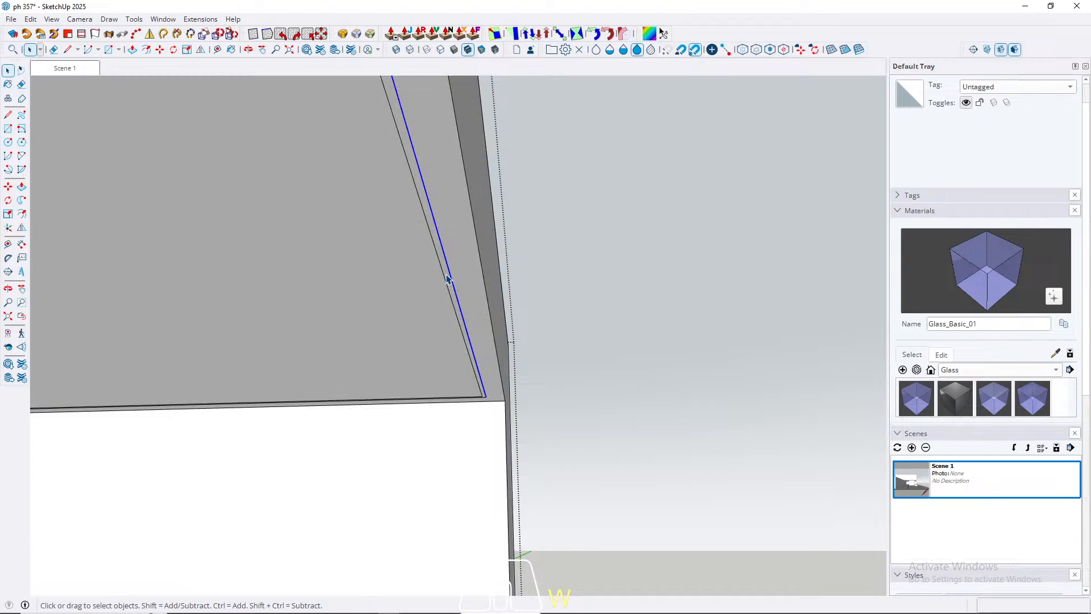
left_click(448, 278, "shift")
key("m")
left_click(453, 241)
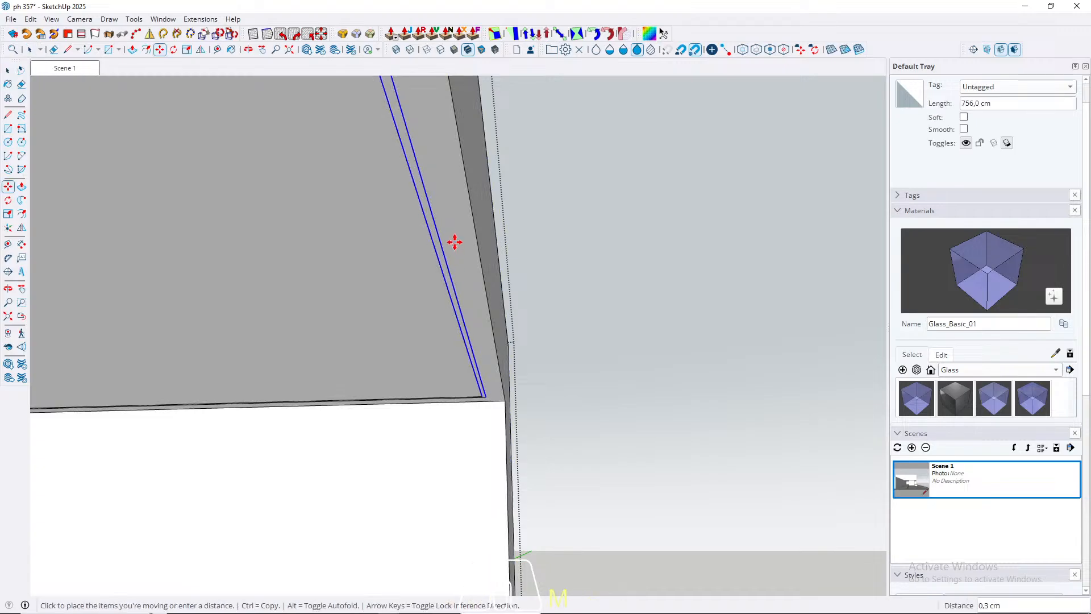
type("30")
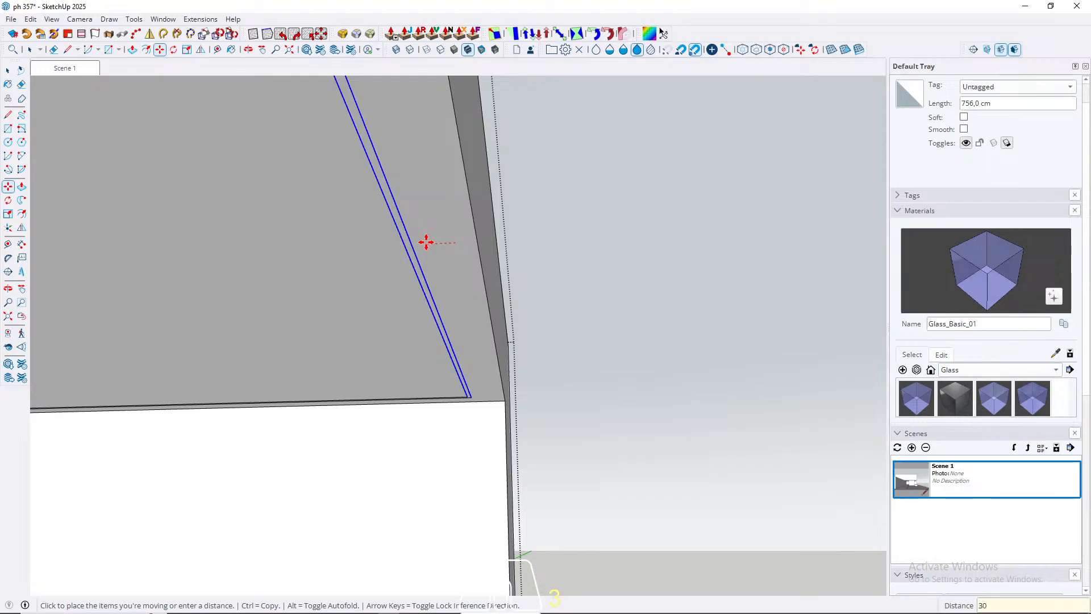
key("Return")
key("space")
key("Escape")
Step: Move the same two ceiling strip lines another 10 cm away from the glazing along the red axis
mouse_move(366, 283)
middle_mouse_down()
mouse_move(401, 268)
mouse_move(347, 291)
middle_mouse_up()
triple_click(438, 246)
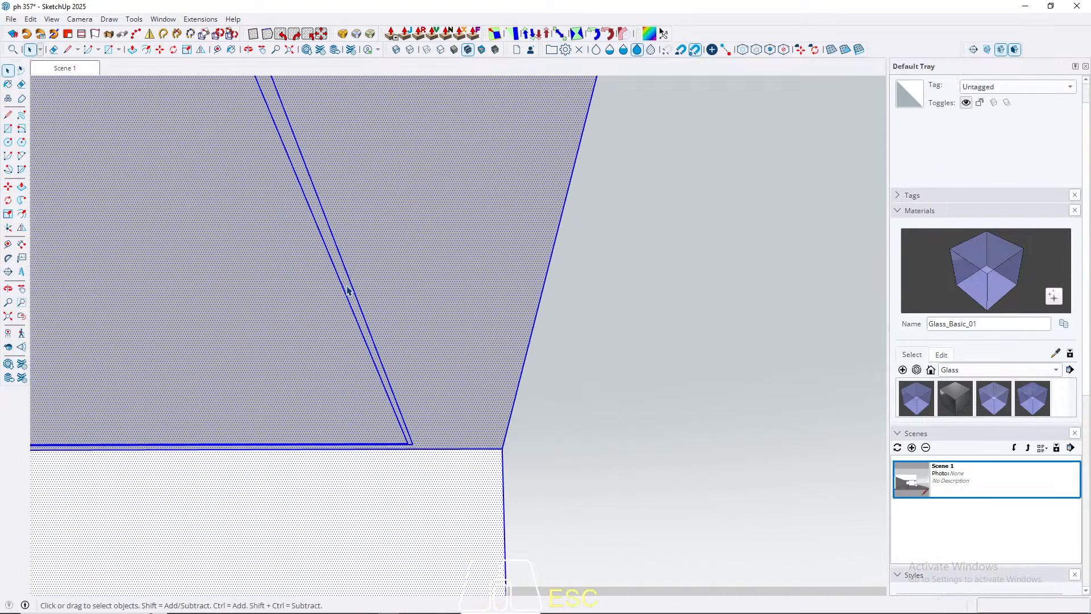
left_click(348, 286)
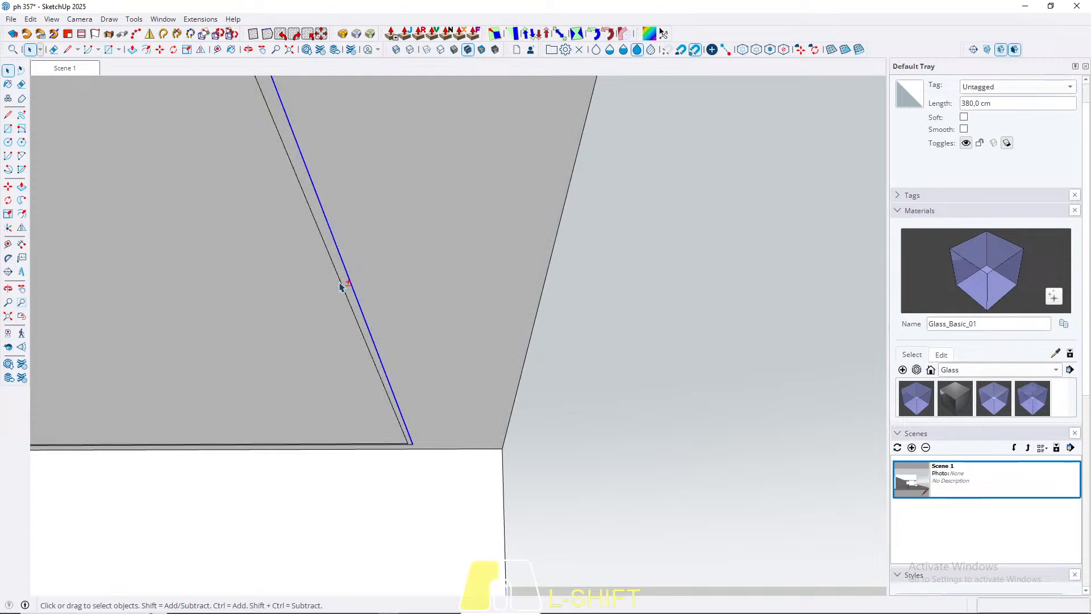
left_click(341, 285, "shift")
key("m")
left_click(402, 253)
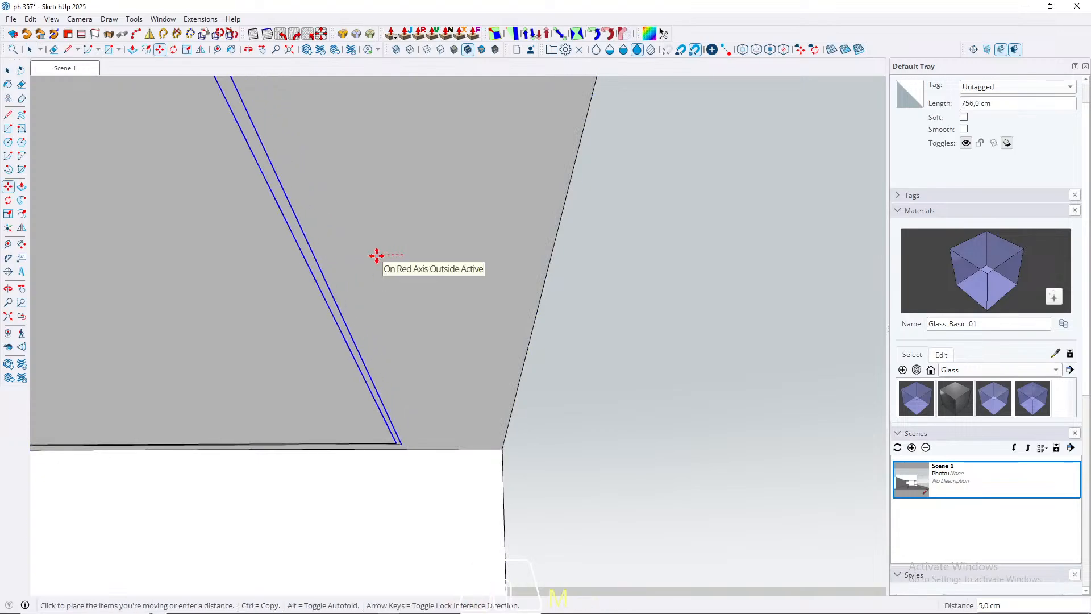
type("10")
key("Return")
key("space")
key("Escape")
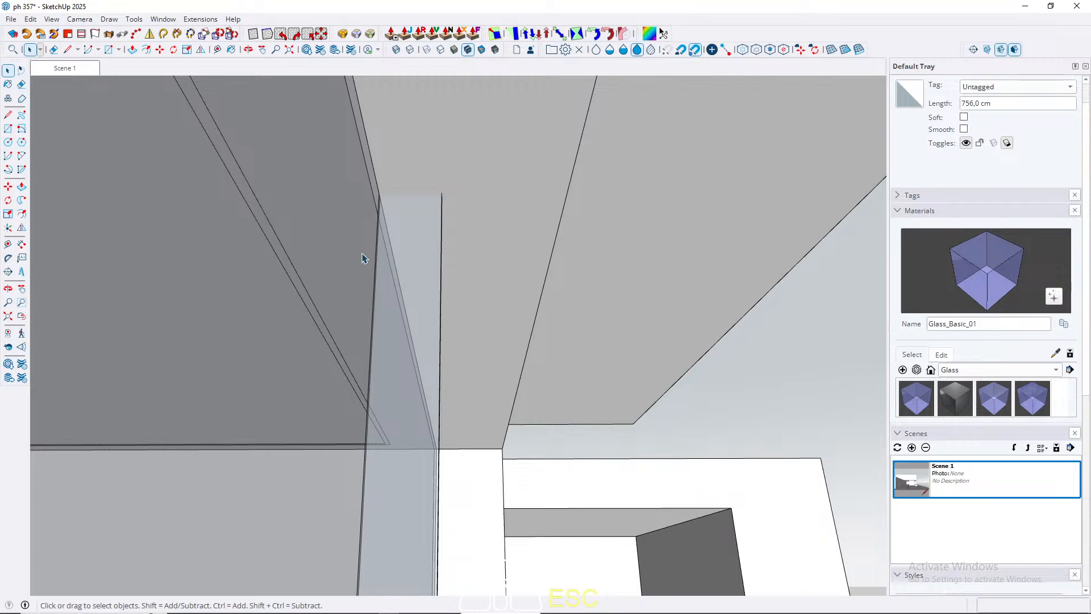
Step: Examine the exterior around the glazed corner block and the front of the building
scroll(359, 292, "down", 3)
scroll(354, 311, "down", 3)
middle_click_drag(487, 329, 317, 363)
scroll(563, 266, "down", 3)
mouse_move(414, 312)
middle_mouse_down()
mouse_move(523, 392)
mouse_move(500, 443)
middle_mouse_up()
mouse_move(500, 443)
middle_mouse_down("shift")
mouse_move(470, 331)
mouse_move(241, 273)
mouse_move(542, 350)
middle_mouse_up("shift")
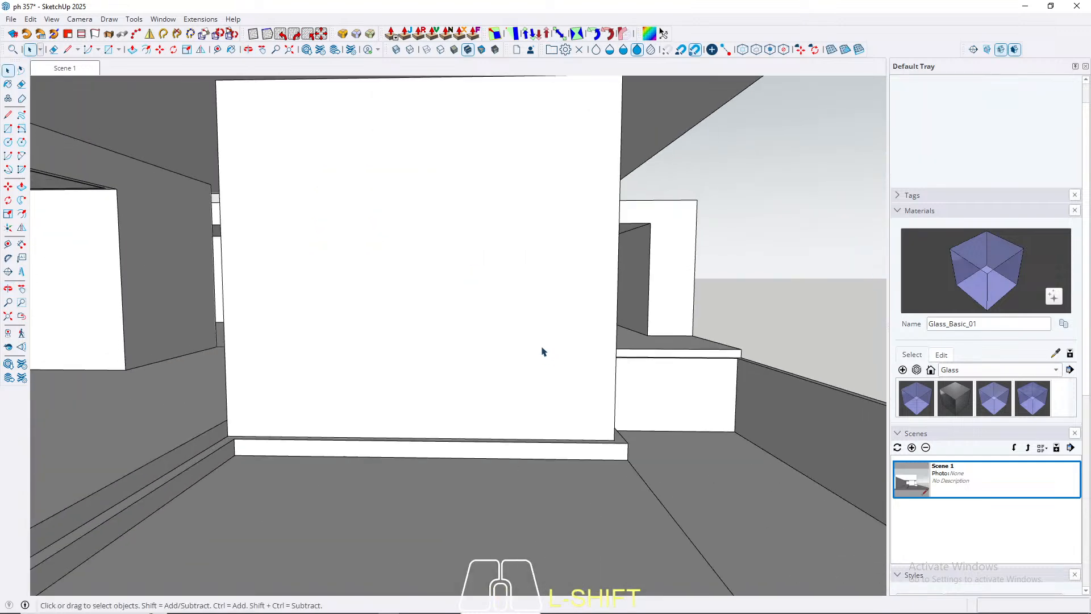
scroll(543, 350, "down", 3)
mouse_move(411, 309)
middle_mouse_down("shift")
mouse_move(594, 319)
mouse_move(466, 410)
mouse_move(239, 355)
middle_mouse_up("shift")
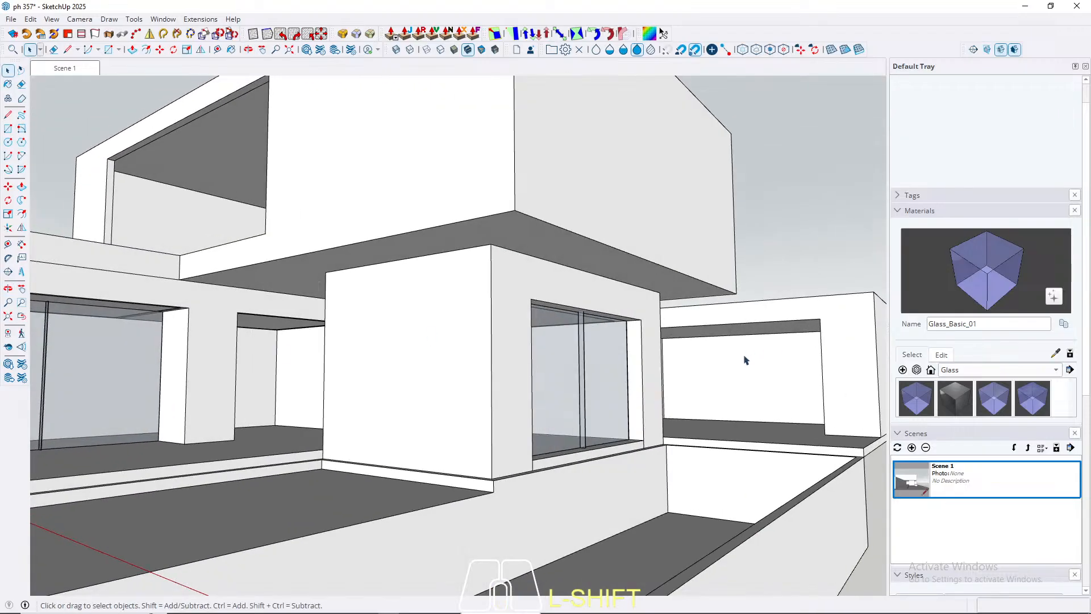
middle_click_drag(746, 360, 512, 372)
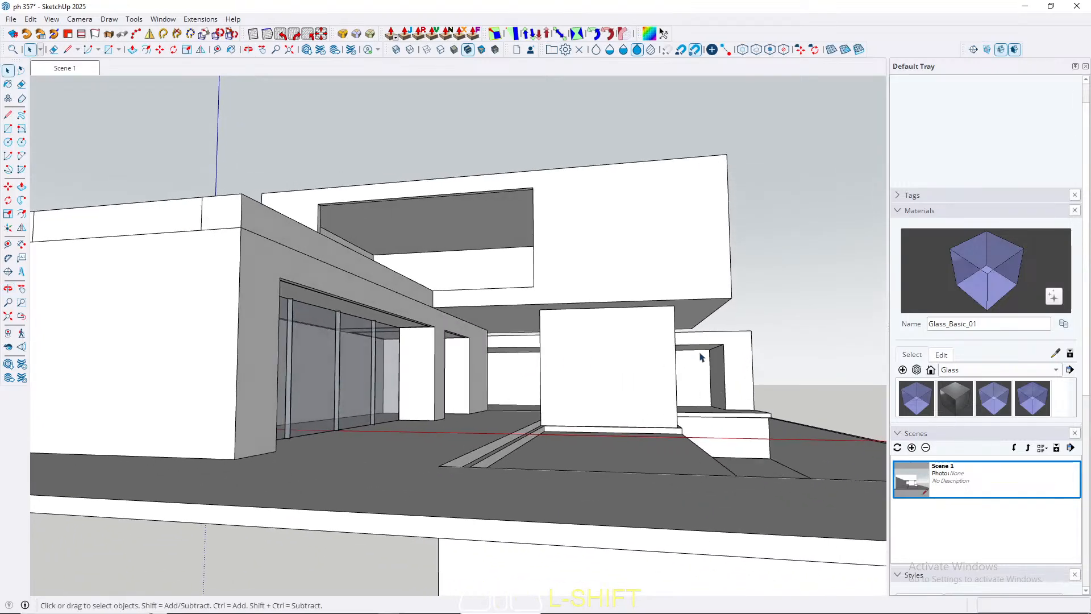
Step: Offset the ceiling face inside the rear lower volume with the open front 10 cm inward
scroll(700, 356, "up", 5)
middle_click_drag(743, 341, 585, 309)
scroll(616, 367, "up", 2)
triple_click(550, 338)
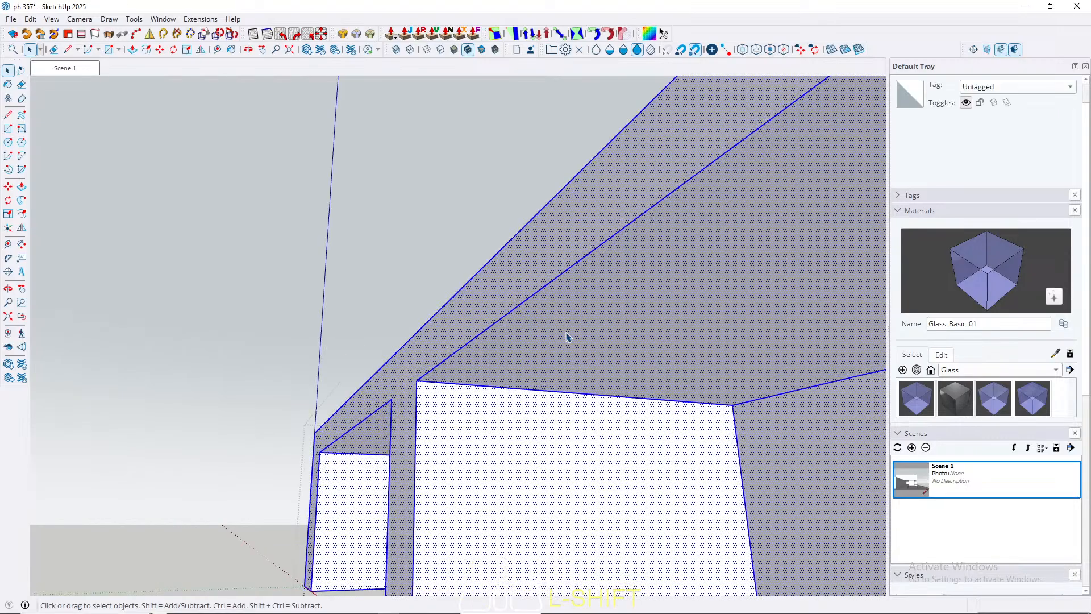
left_click(567, 337)
key("f")
left_click(482, 332)
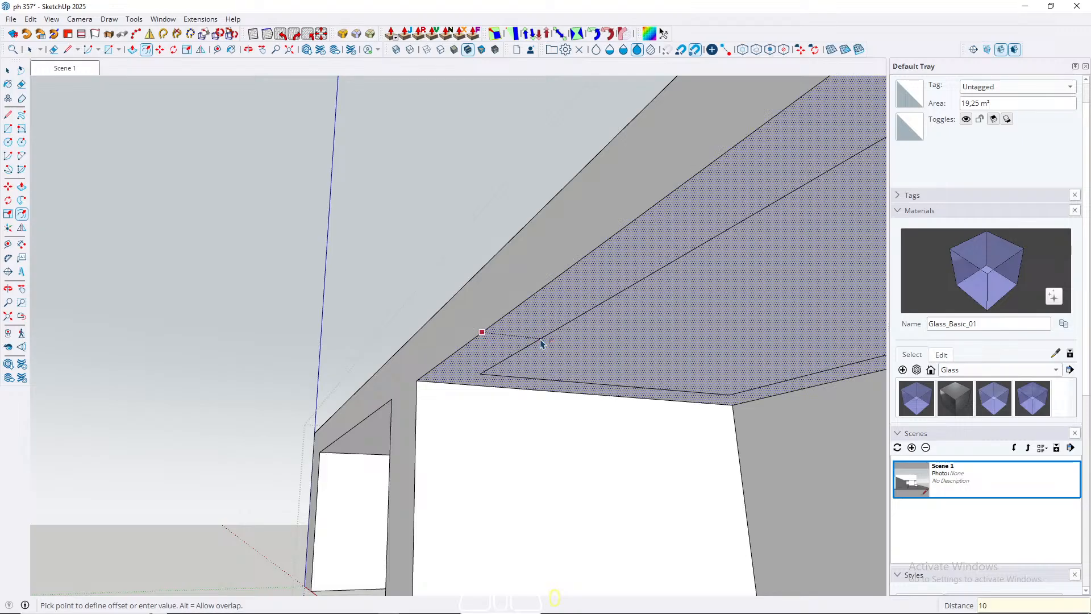
key("Return")
key("space")
Step: Offset the inner ceiling face of the rear lower volume 2 cm inward
scroll(542, 335, "up", 3)
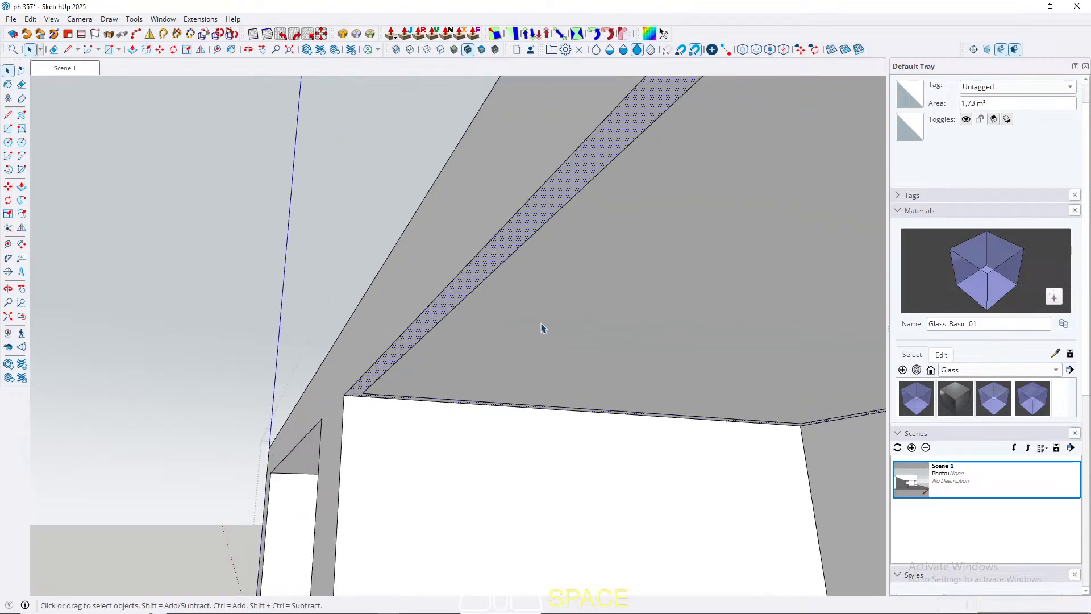
left_click(541, 328)
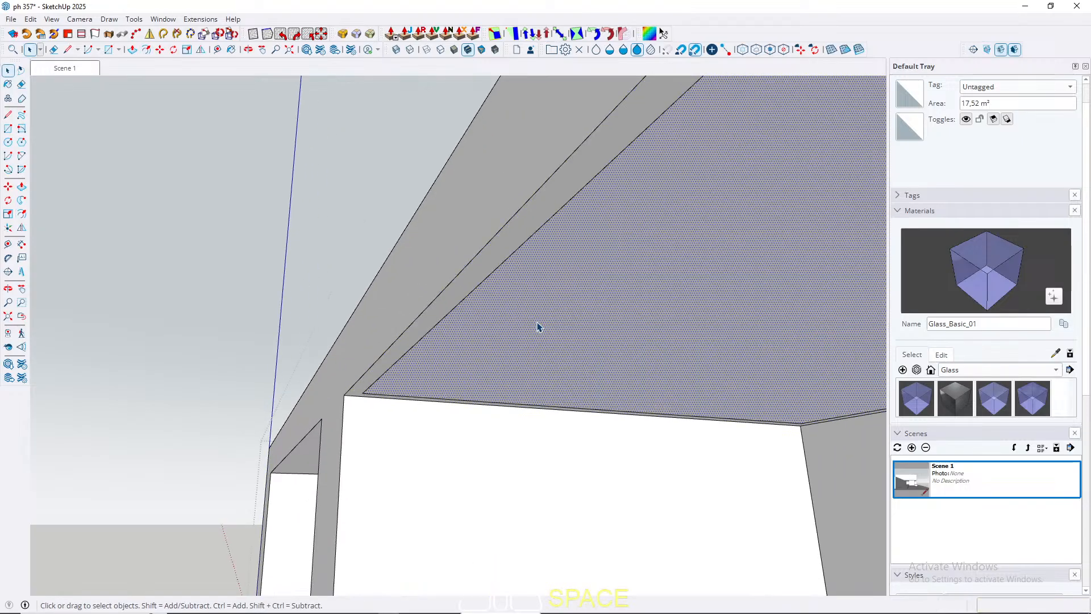
key("f")
left_click(432, 328)
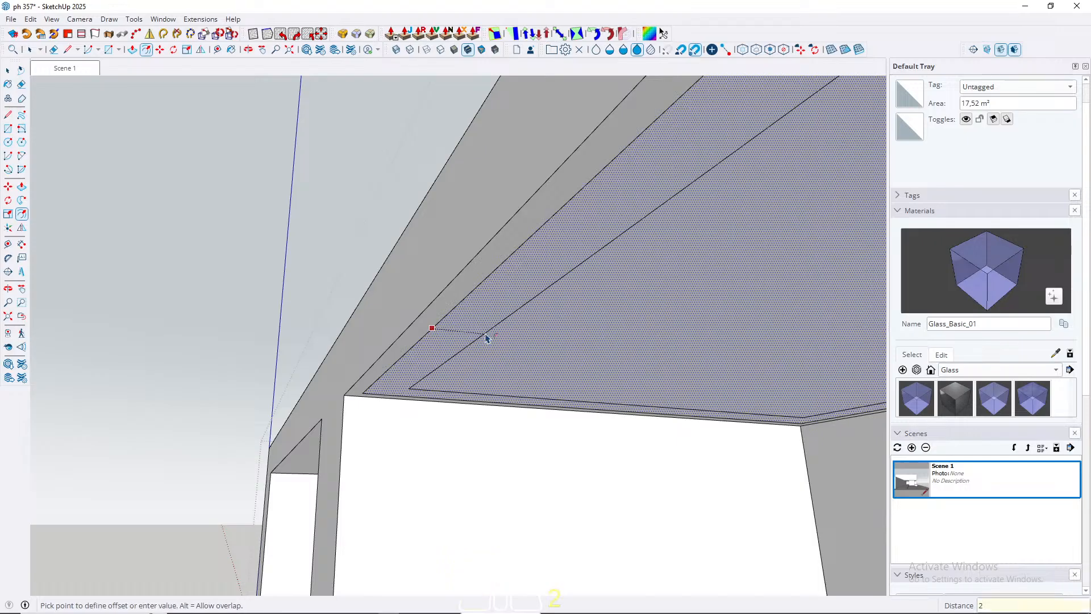
key("Return")
key("space")
Step: Offset the remaining undivided ceiling face 10 cm inward
scroll(584, 257, "down", 2)
middle_click_drag(394, 393, 456, 356, "shift")
left_click(455, 355)
key("f")
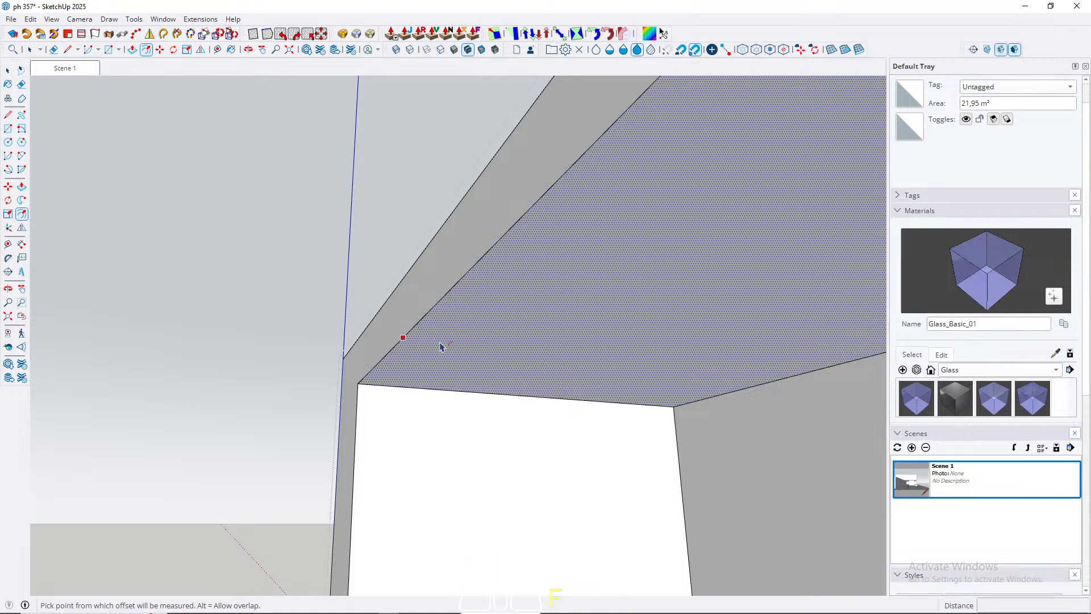
left_click(440, 347)
type("1")
key("Return")
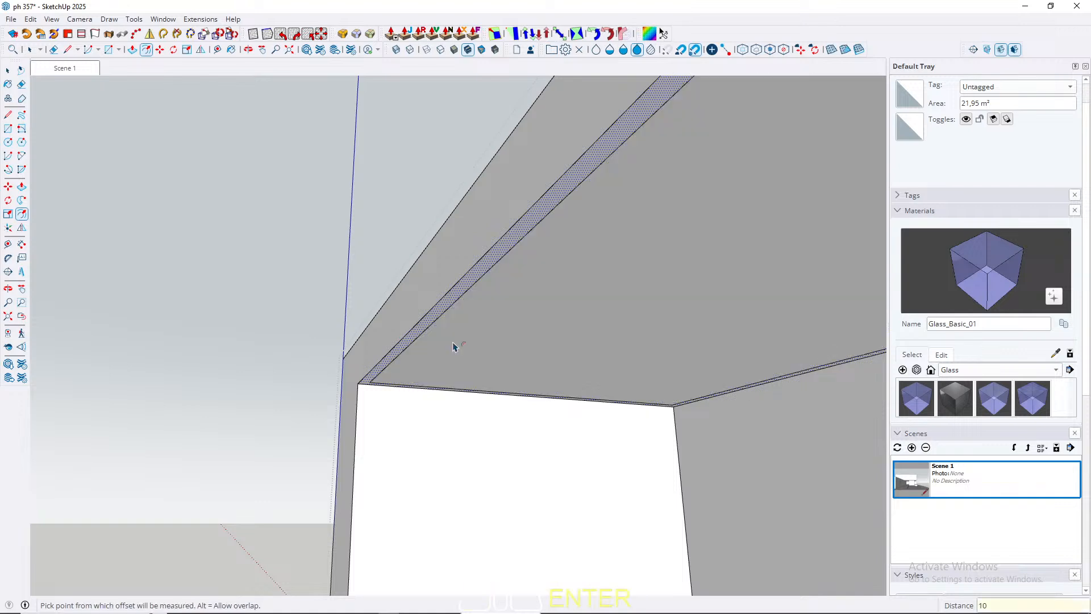
Step: Offset this ceiling's inner face to form a thin strip like the other ceilings' and return to the Scene 1 view
key("space")
left_click(482, 337)
key("f")
left_click(465, 341)
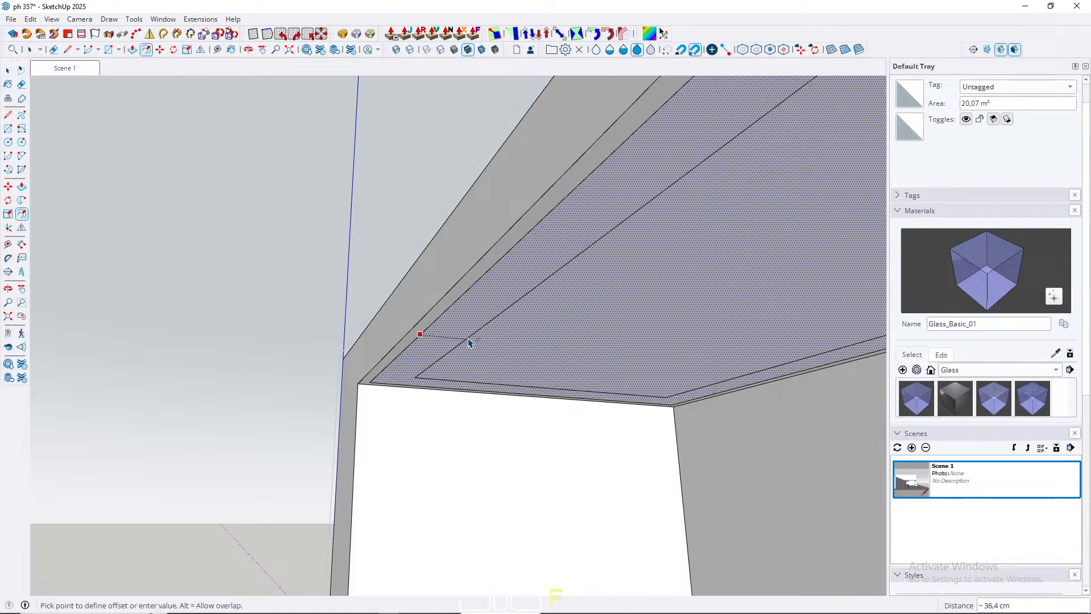
key("Return")
key("space")
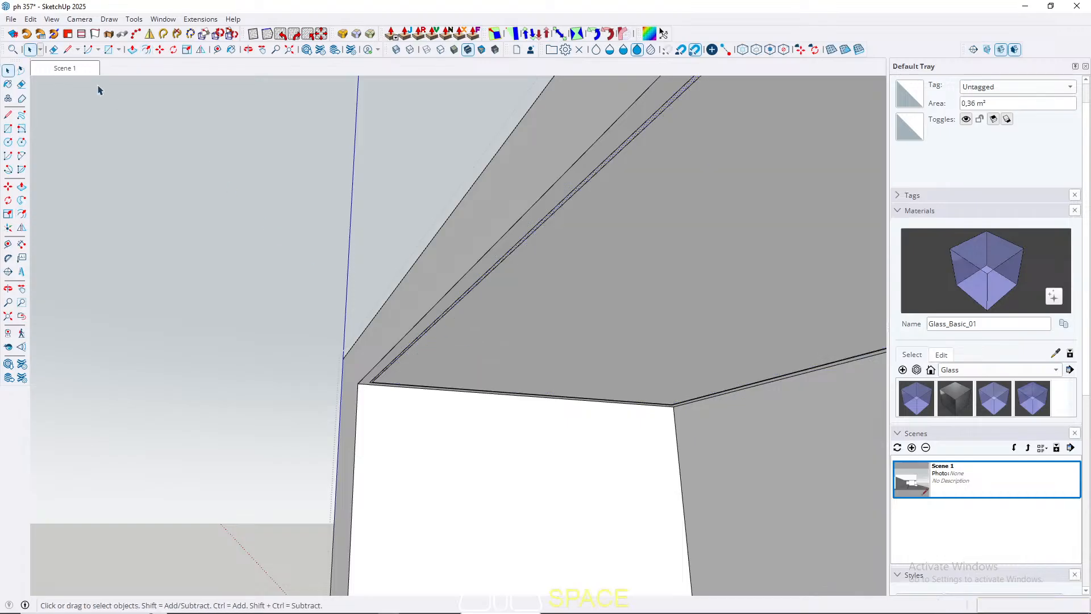
left_click(73, 68)
key("Escape")
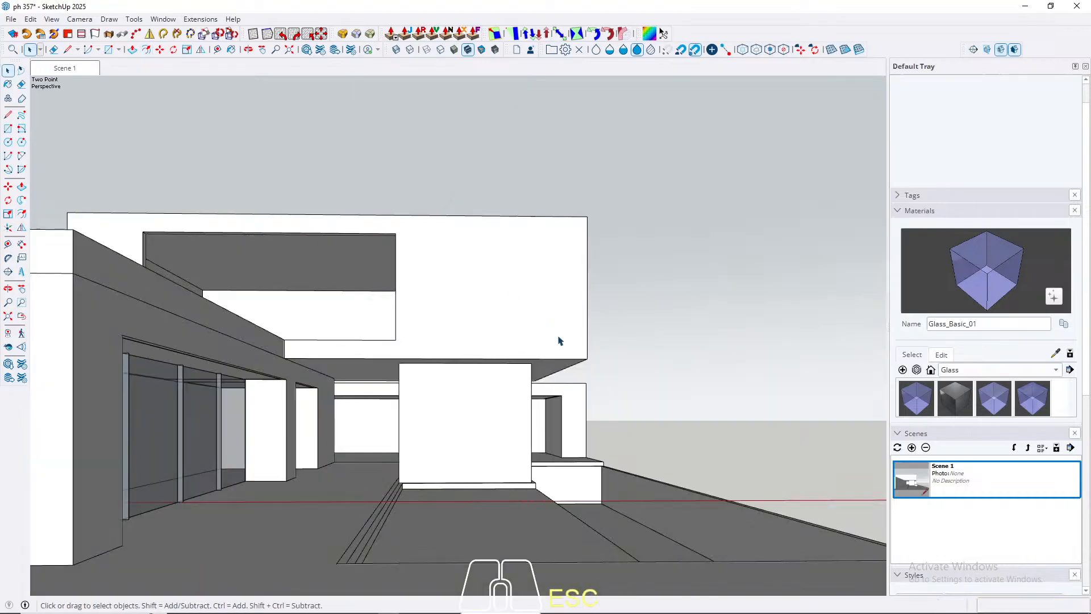
middle_click_drag(427, 271, 441, 321)
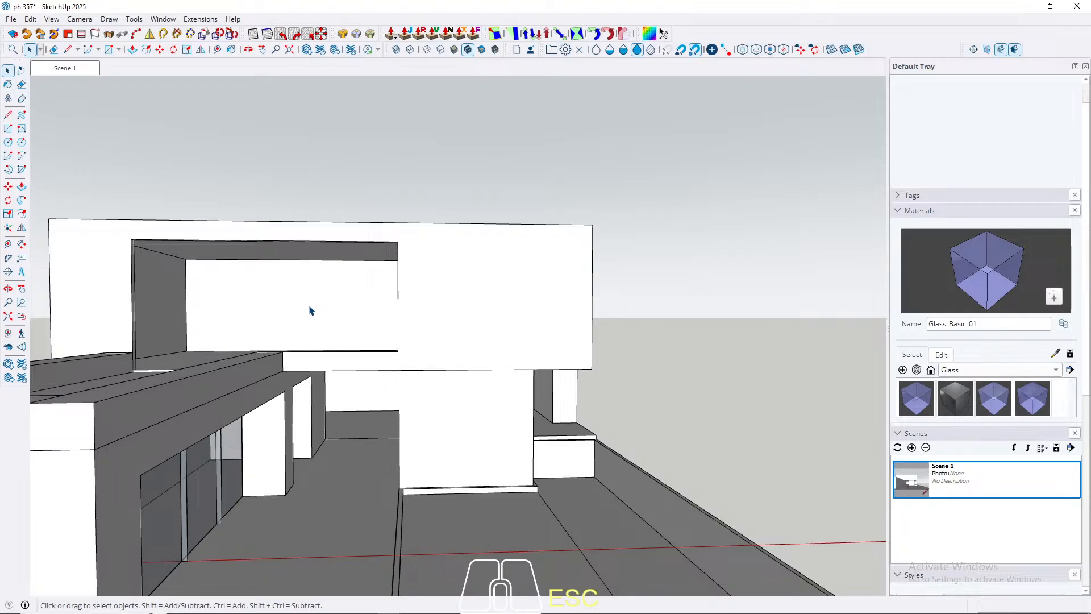
middle_click_drag(310, 310, 396, 411)
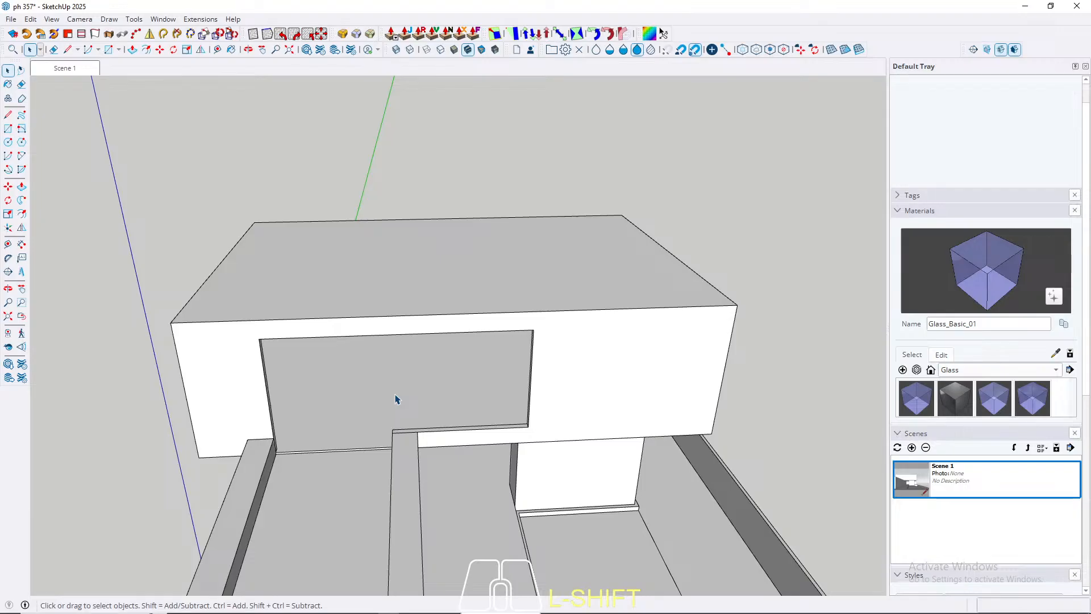
scroll(405, 427, "up", 5)
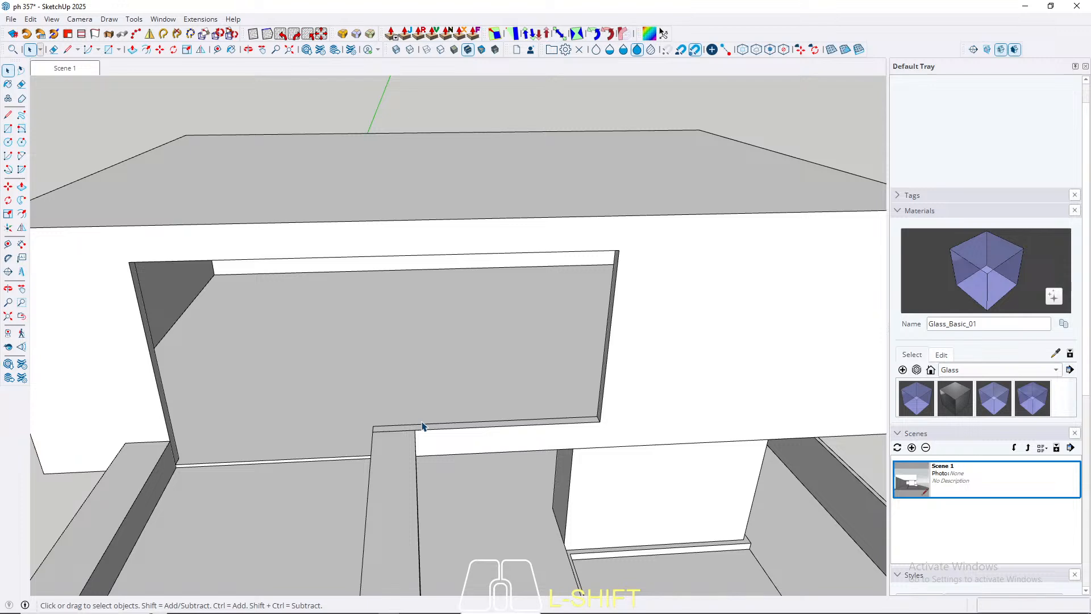
scroll(422, 426, "up", 5)
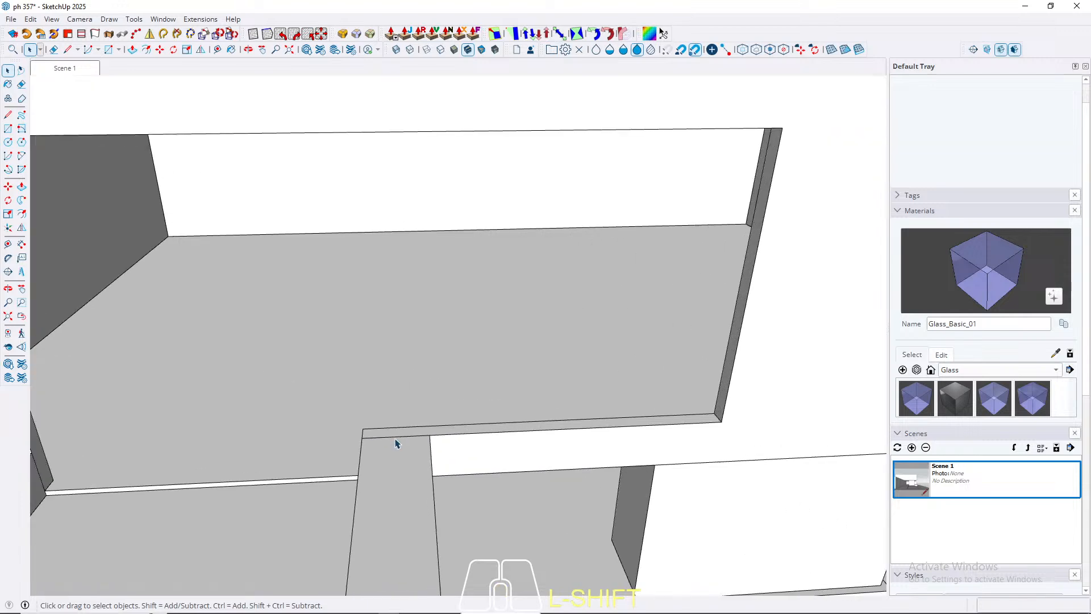
key("r")
left_click(352, 430)
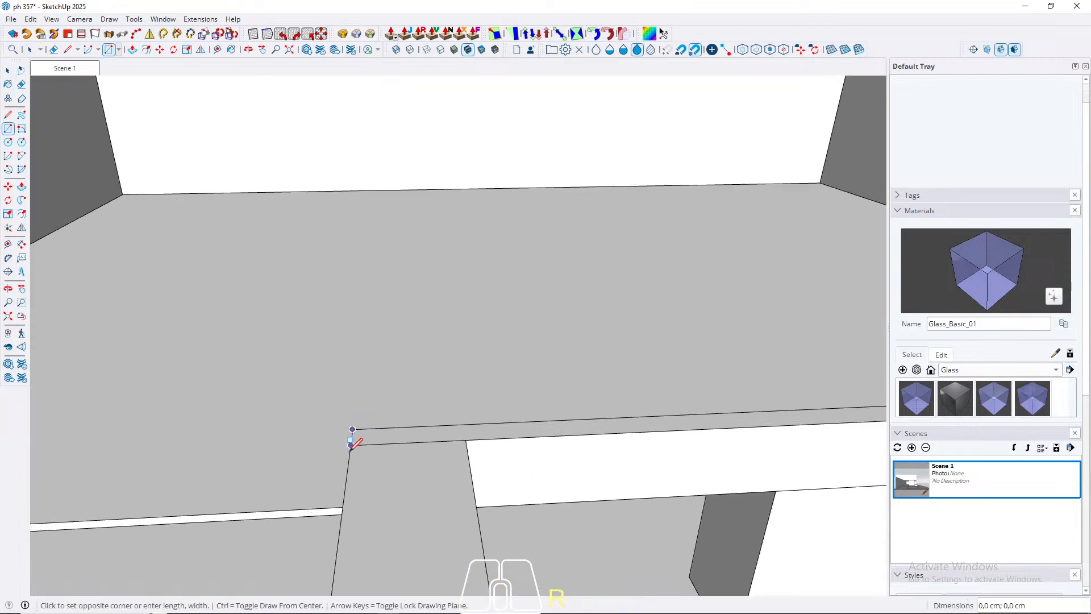
scroll(351, 450, "down", 3)
middle_click_drag(411, 438, 433, 468)
scroll(433, 469, "down", 2)
key("space")
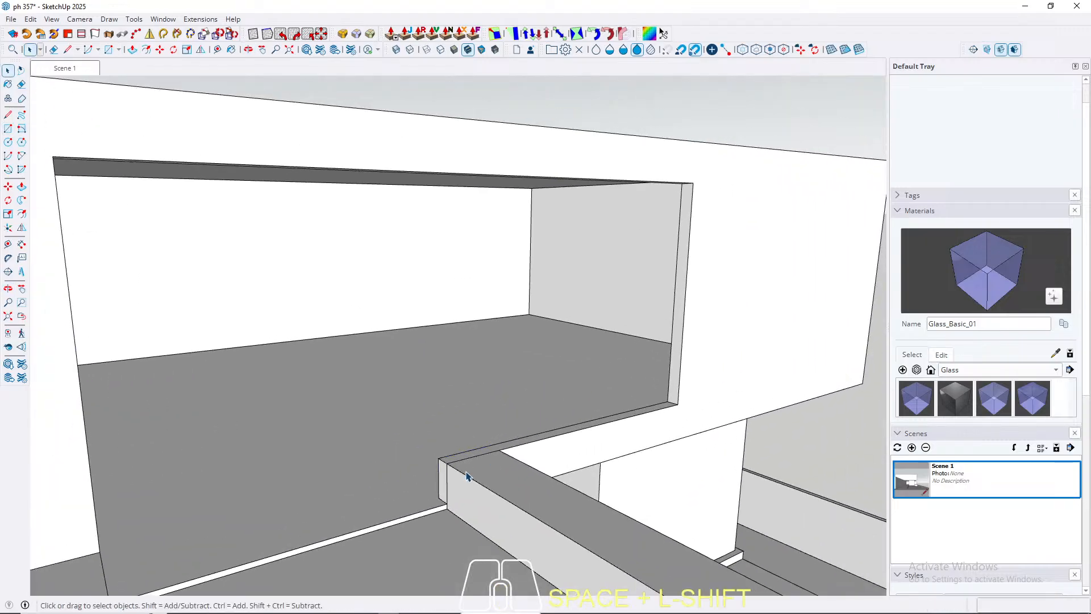
Step: Draw a 330 x 260 cm rectangle in the upper opening, from the beam's outer corner to the opening's far upper corner
key("r")
left_click(447, 463)
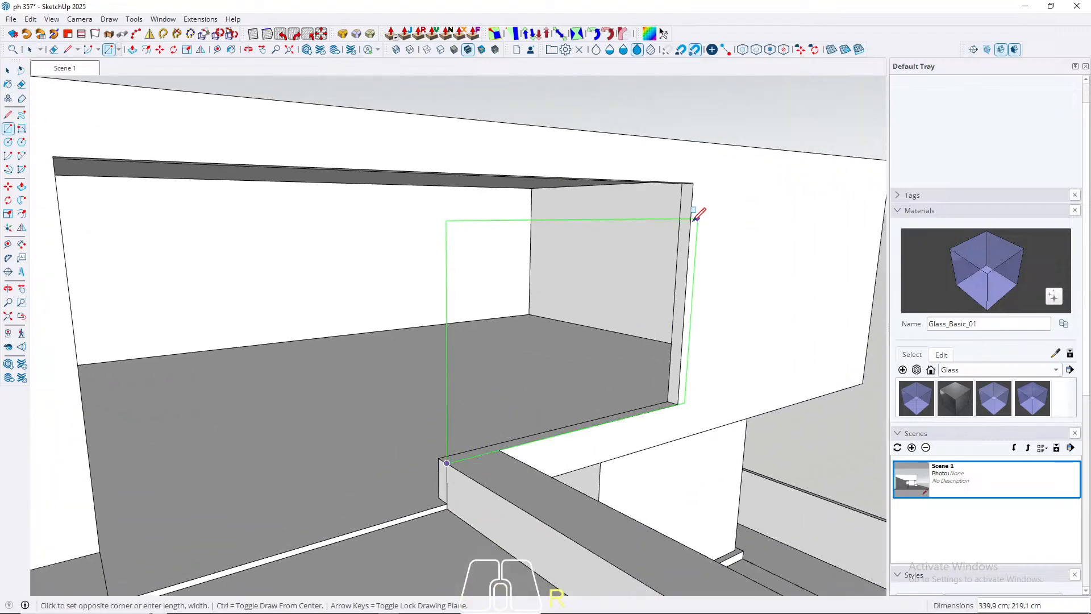
left_click(692, 182)
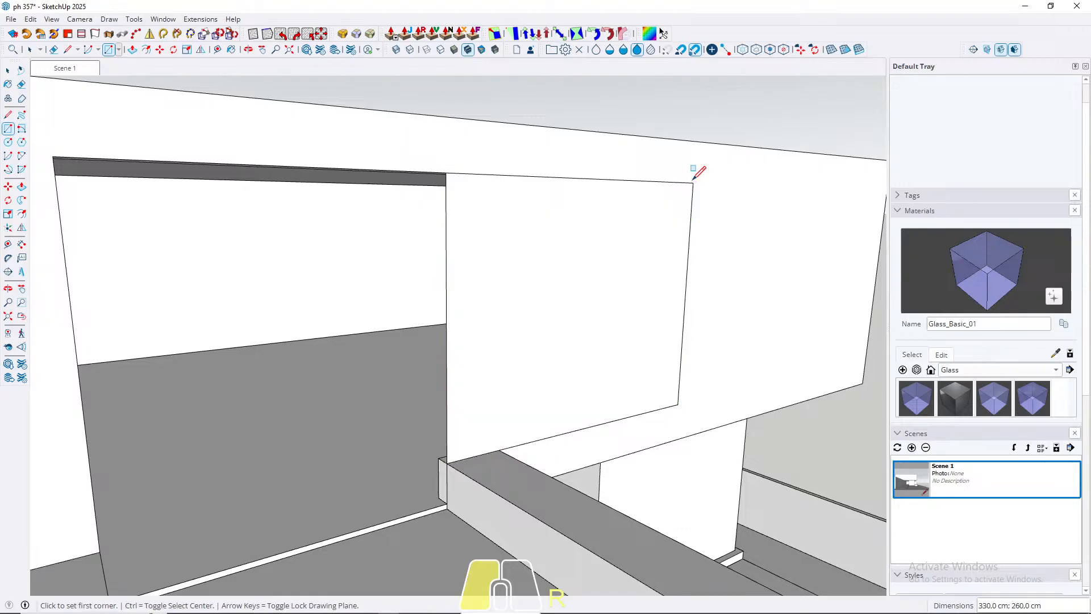
Step: Push/Pull the new rectangle in the upper opening by 4 cm to form a thin panel
middle_click_drag(694, 180, 416, 417)
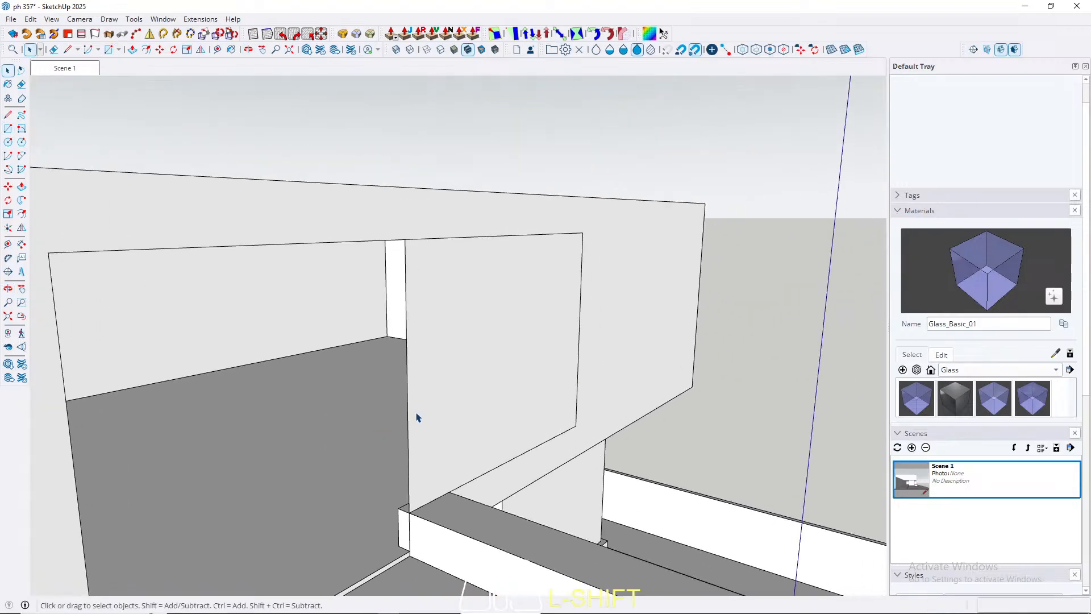
key("p")
left_click(451, 390)
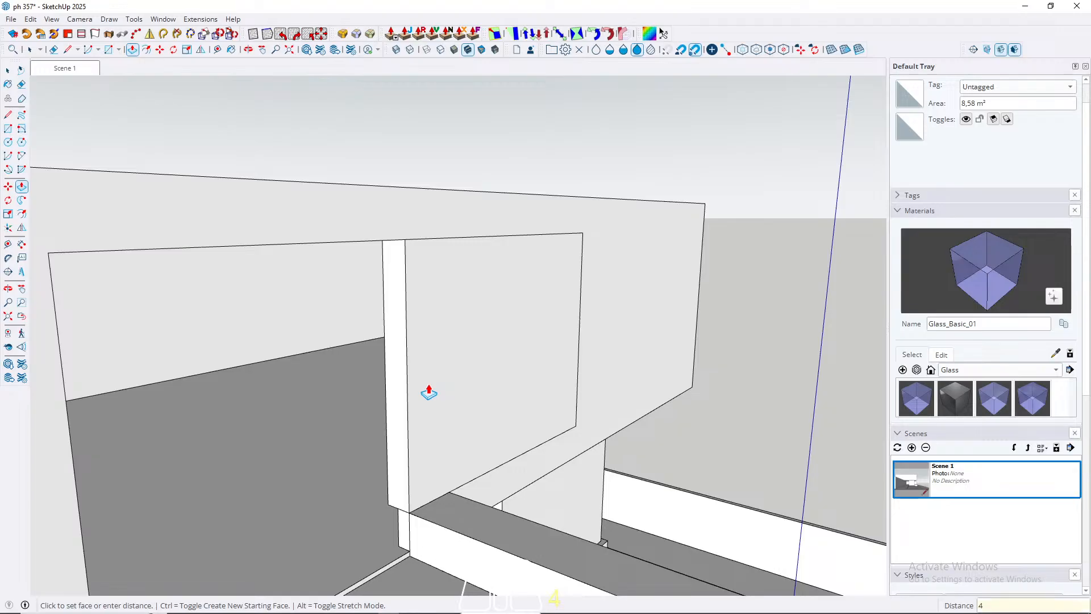
type("4")
key("Return")
Step: Select the whole thin panel in the upper opening and make it a group
key("space")
left_click(458, 390)
right_click(458, 390)
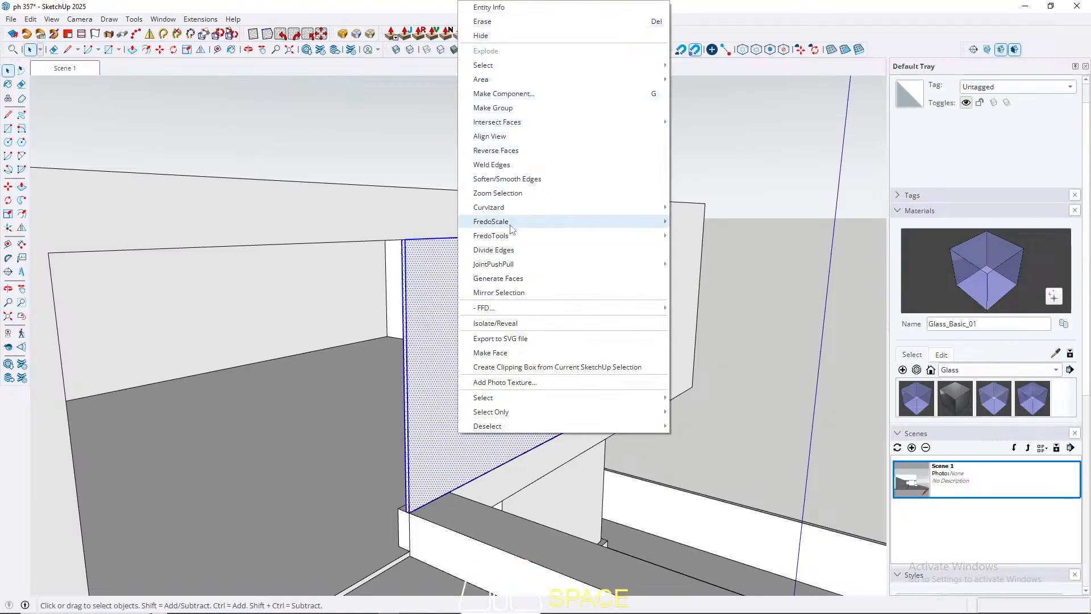
left_click(506, 93)
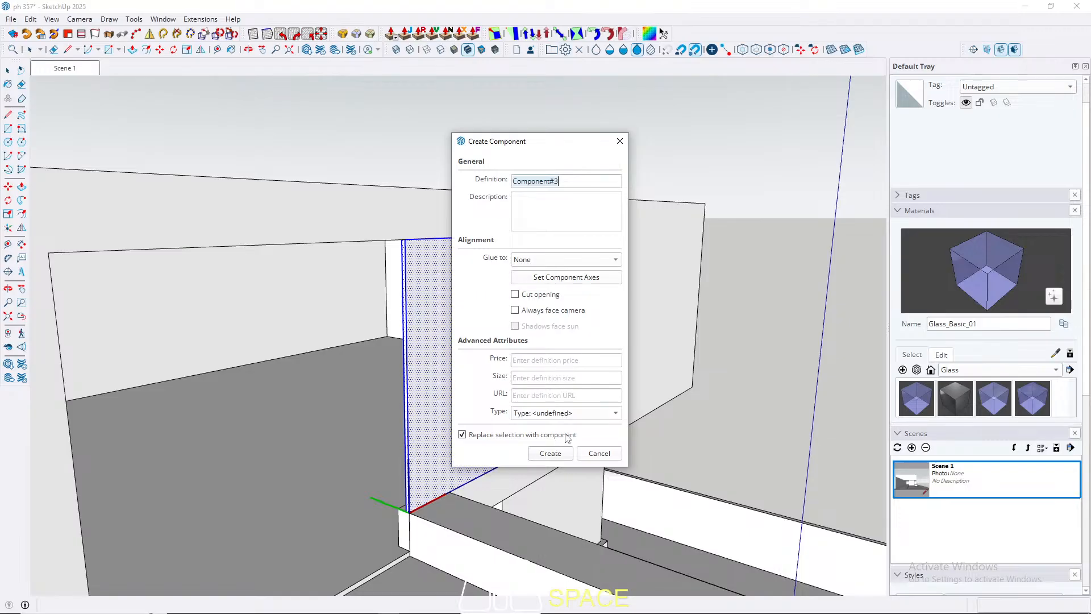
left_click(599, 453)
right_click(467, 328)
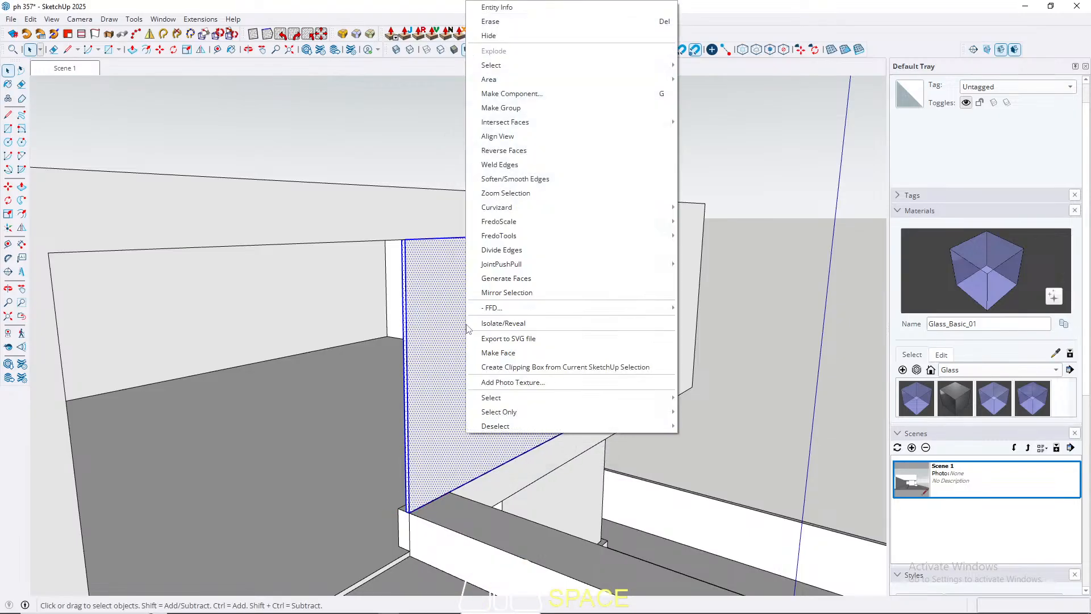
left_click(508, 108)
Step: Move the panel group inward from the facade plane, along the depth of the upper opening
scroll(512, 304, "up", 3)
middle_click_drag(560, 263, 645, 221)
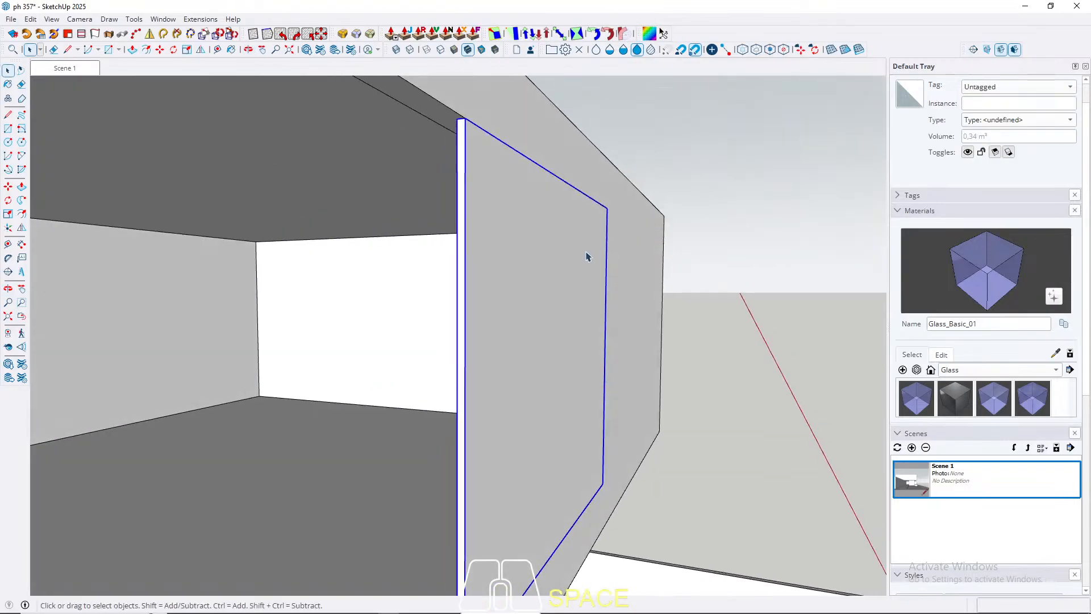
middle_click_drag(583, 254, 570, 370)
scroll(568, 370, "up", 3)
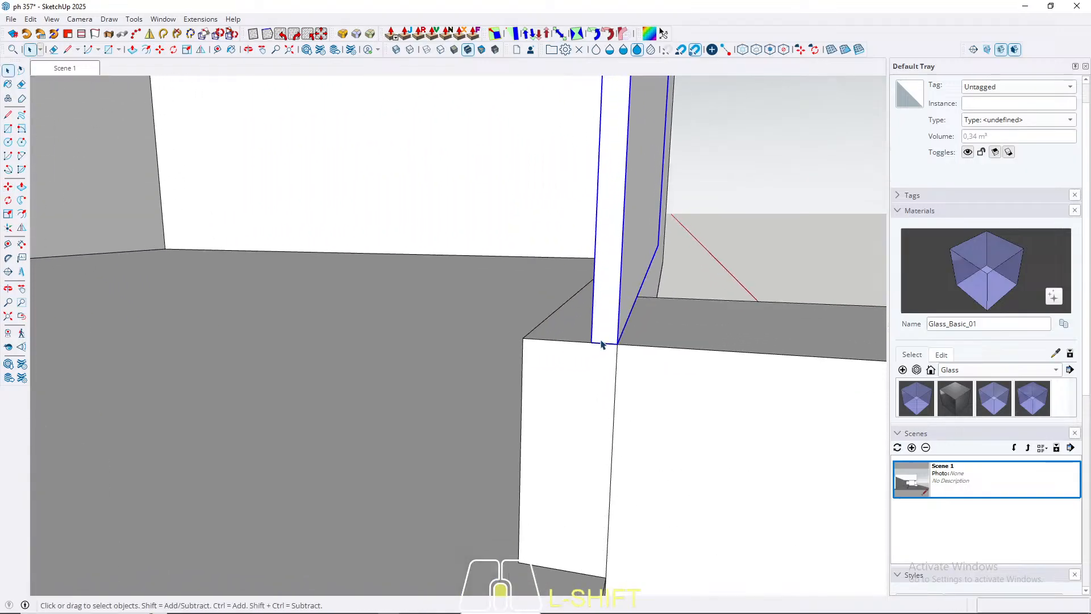
key("m")
left_click(591, 337)
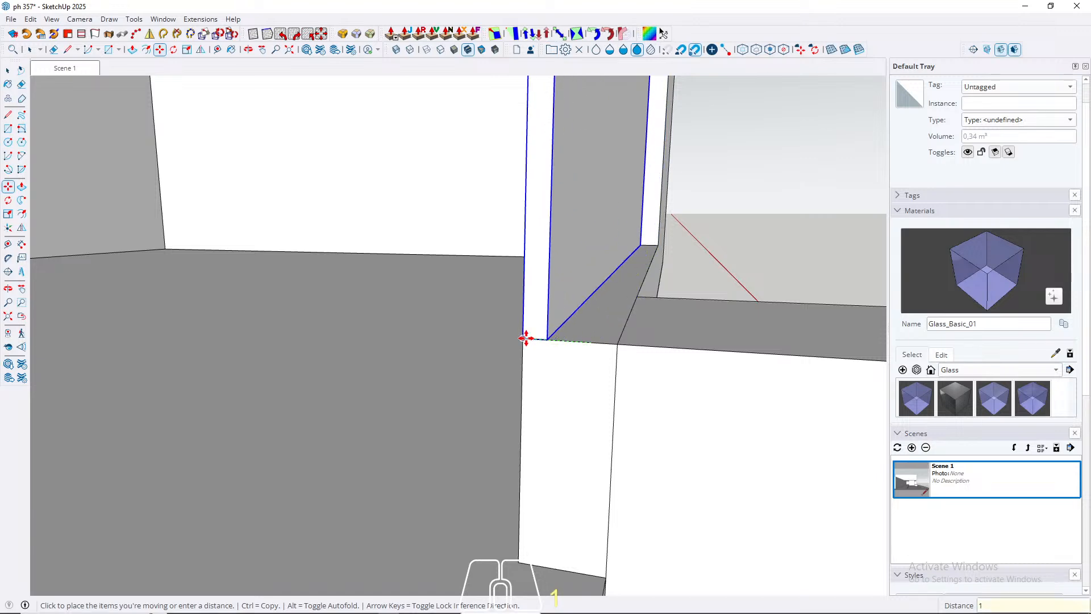
key("Return")
key("space")
Step: Examine the recessed panel's position in the upper opening from several viewing angles
scroll(391, 556, "down", 3)
middle_click_drag(432, 500, 285, 509)
scroll(401, 393, "down", 4)
scroll(401, 396, "down", 3)
middle_click_drag(470, 312, 417, 317, "shift")
scroll(317, 351, "up", 3)
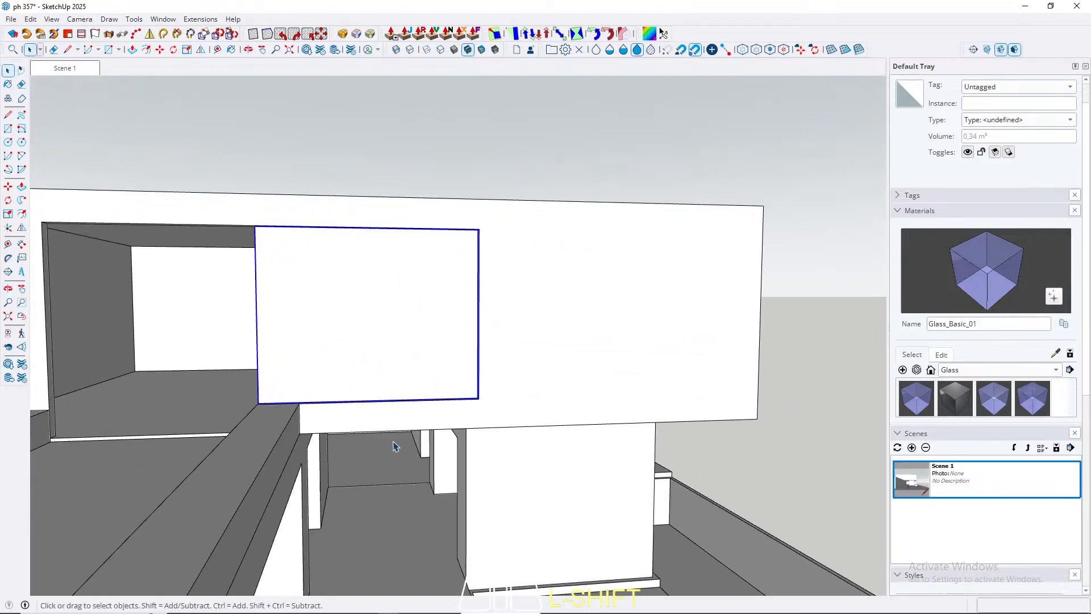
middle_click_drag(396, 446, 81, 237)
middle_click_drag(341, 269, 212, 315)
middle_click_drag(540, 260, 265, 317)
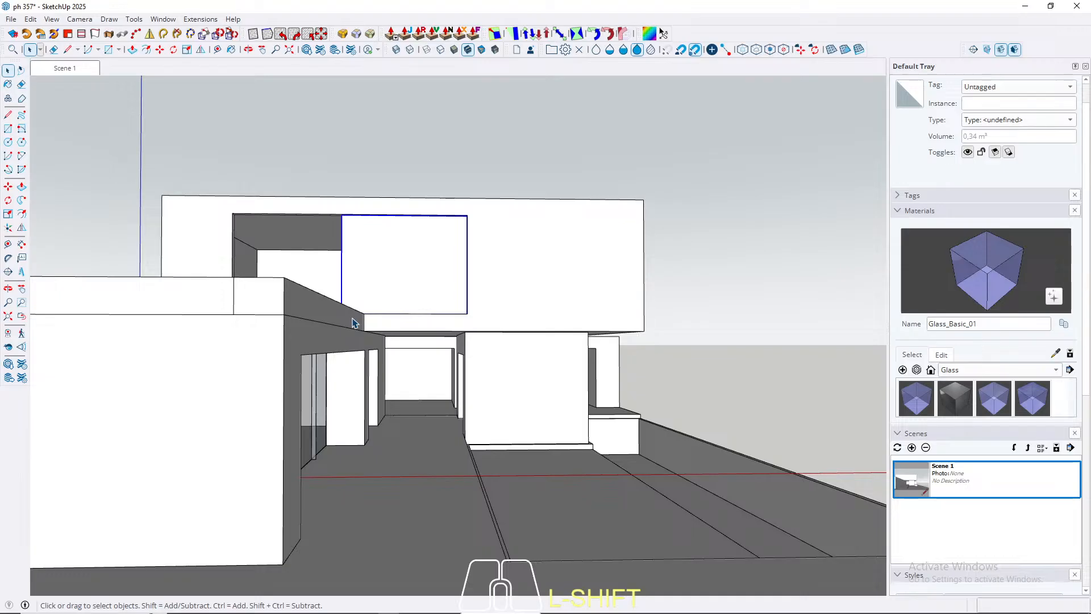
scroll(300, 259, "up", 5)
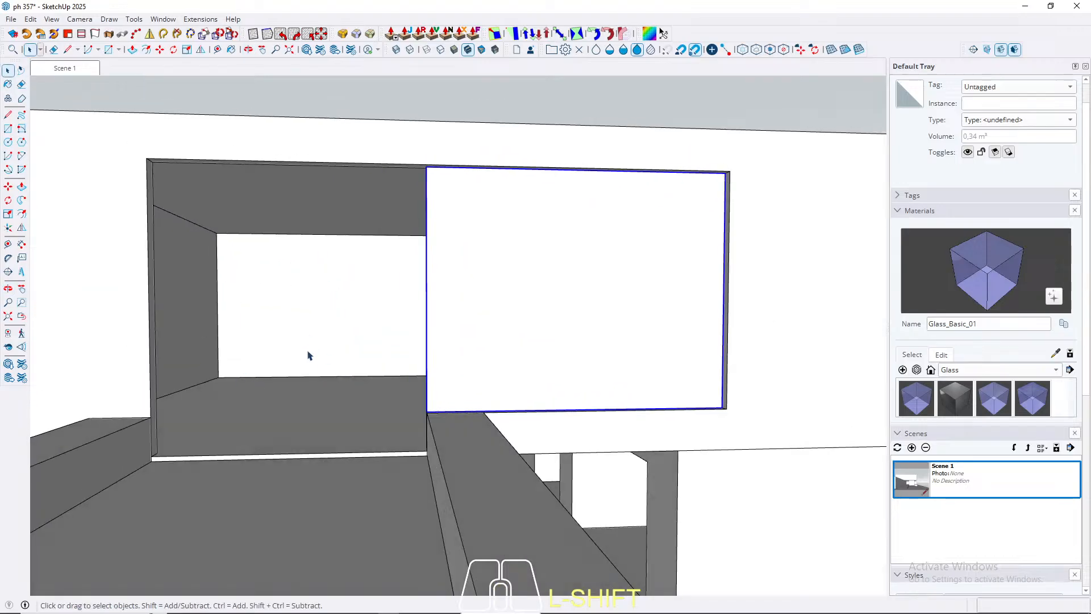
scroll(278, 341, "down", 4)
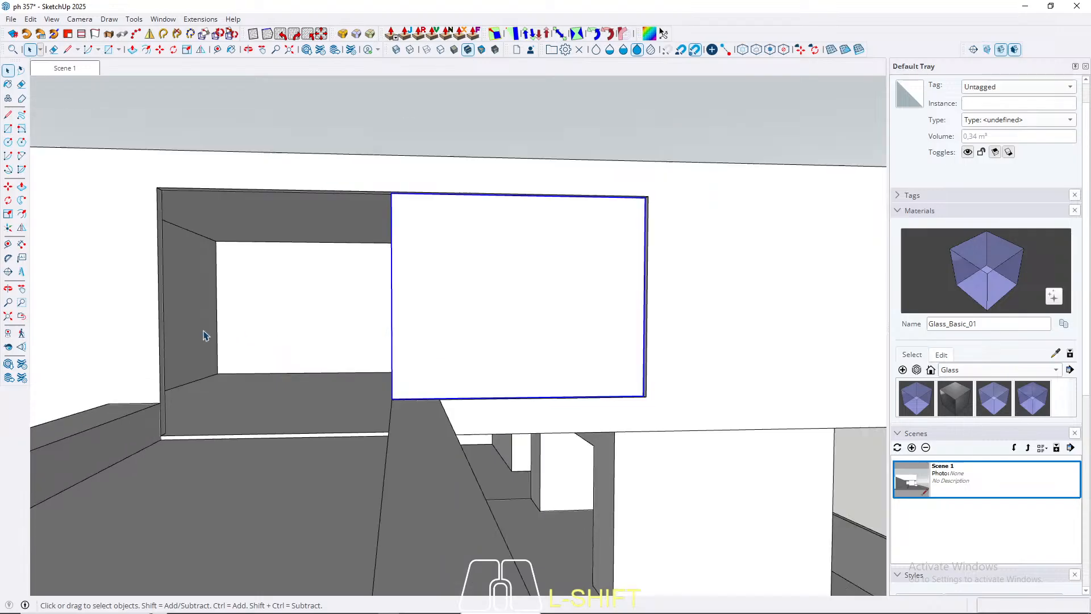
scroll(458, 284, "up", 3)
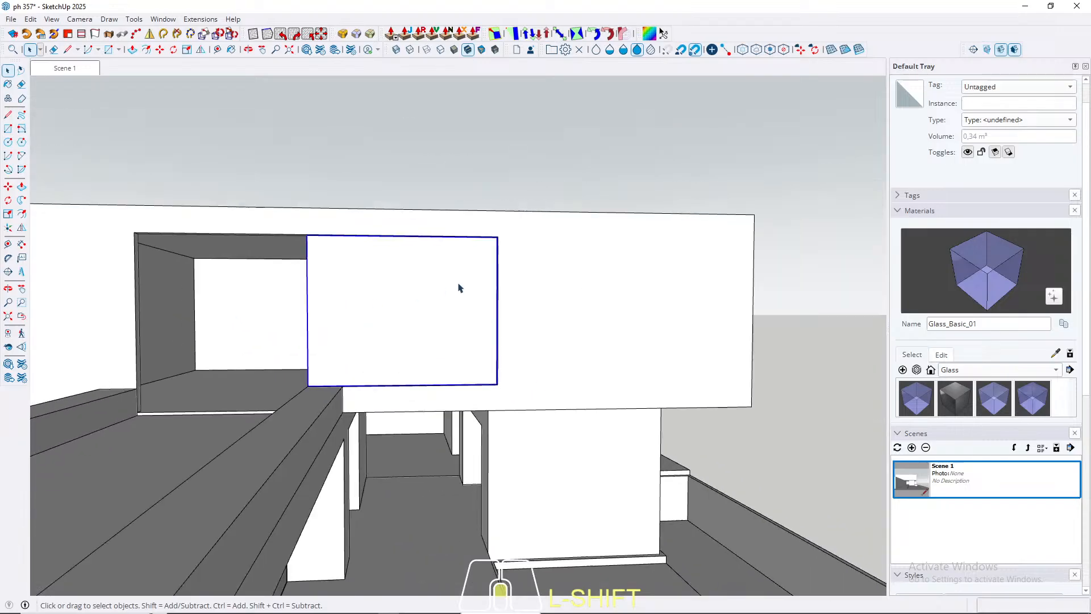
middle_click_drag(359, 285, 310, 300)
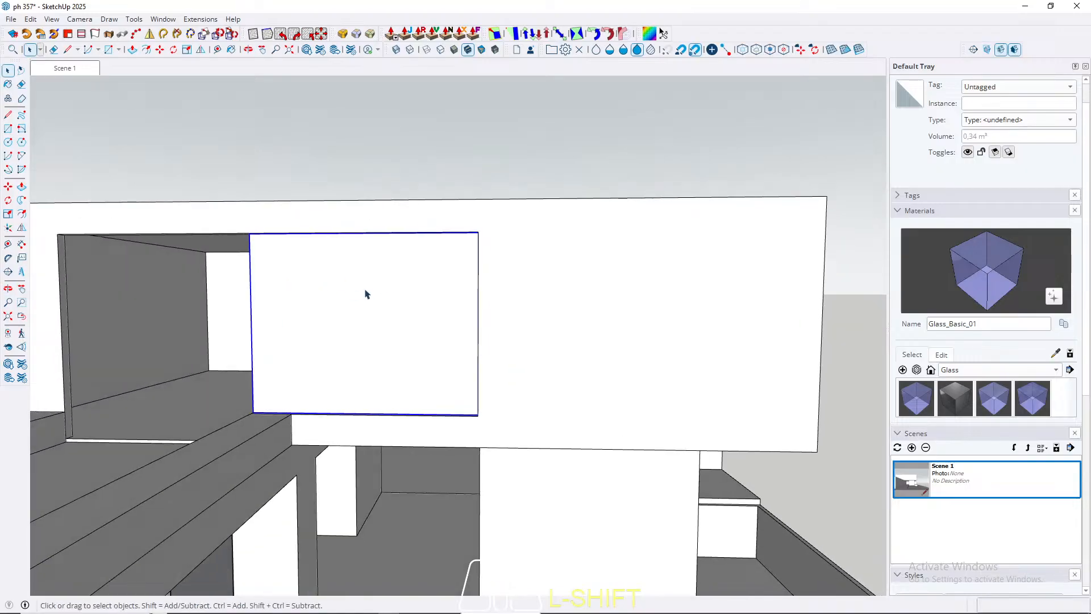
scroll(434, 296, "down", 1)
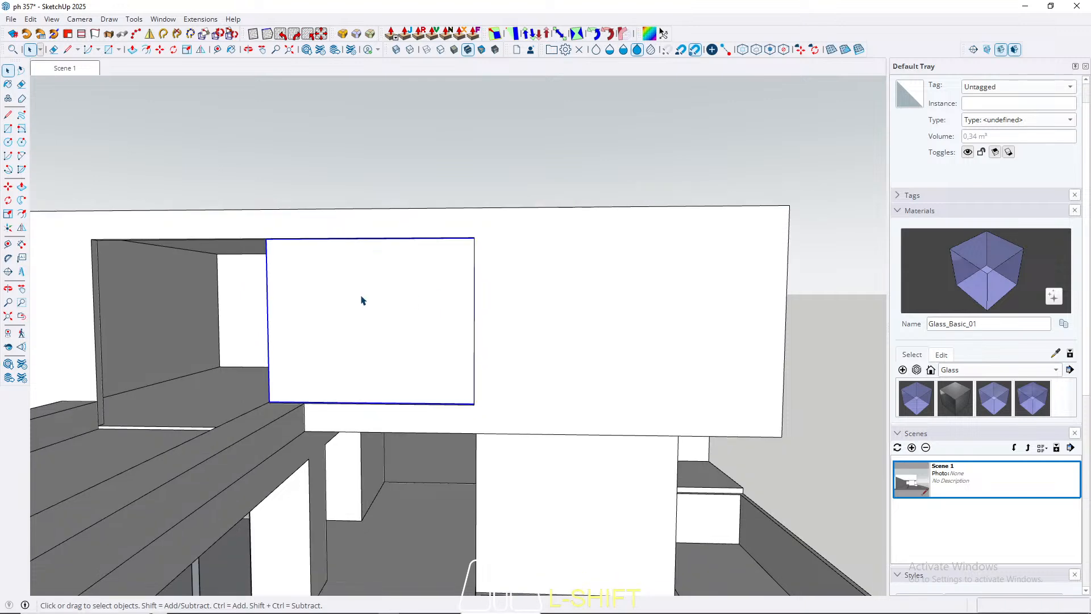
Step: Open the panel group for editing and offset its front face inward to outline a border
middle_click_drag(388, 298, 472, 310, "shift")
double_click(399, 312)
scroll(392, 318, "up", 1)
scroll(390, 321, "up", 1)
left_click(390, 318)
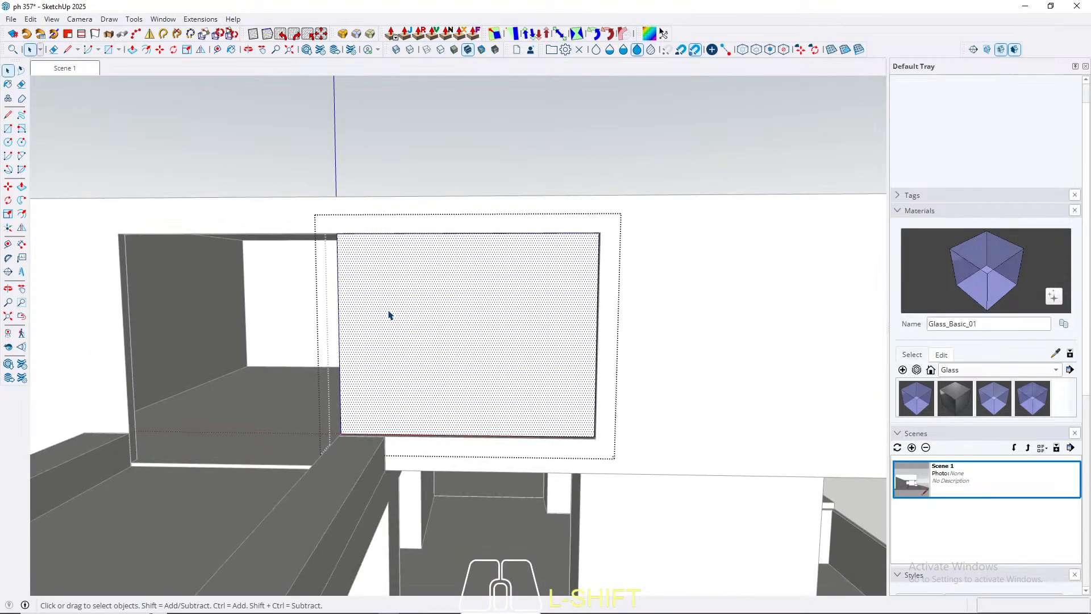
key("f")
left_click(357, 325)
scroll(363, 315, "up", 1)
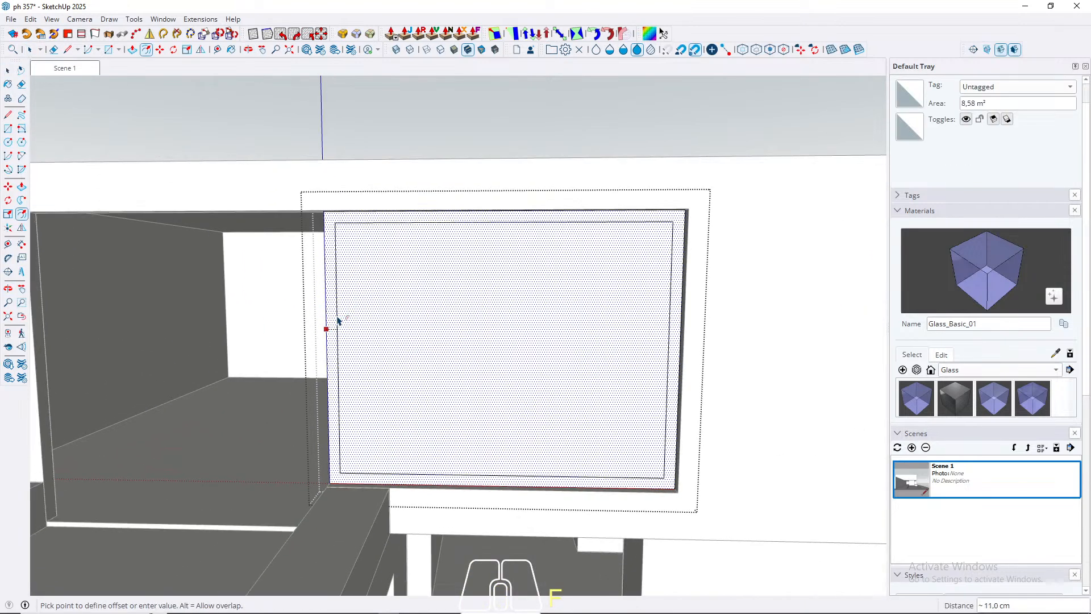
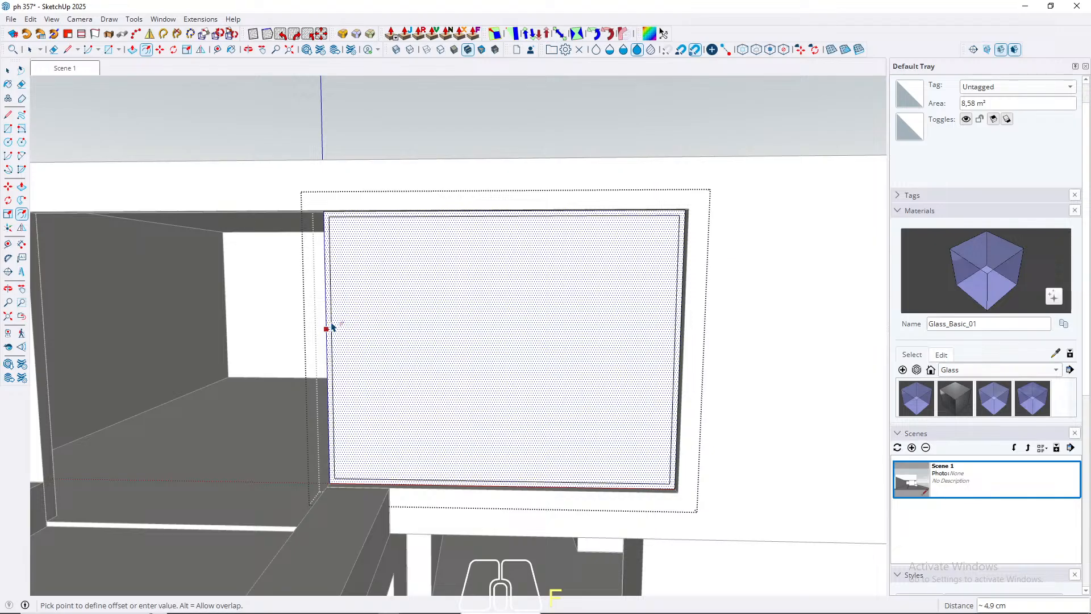
Step: Complete the inward offset on the panel's front face and push the inner face back 4 cm to leave an open frame
left_click(332, 326)
key("space")
left_click(399, 348)
key("p")
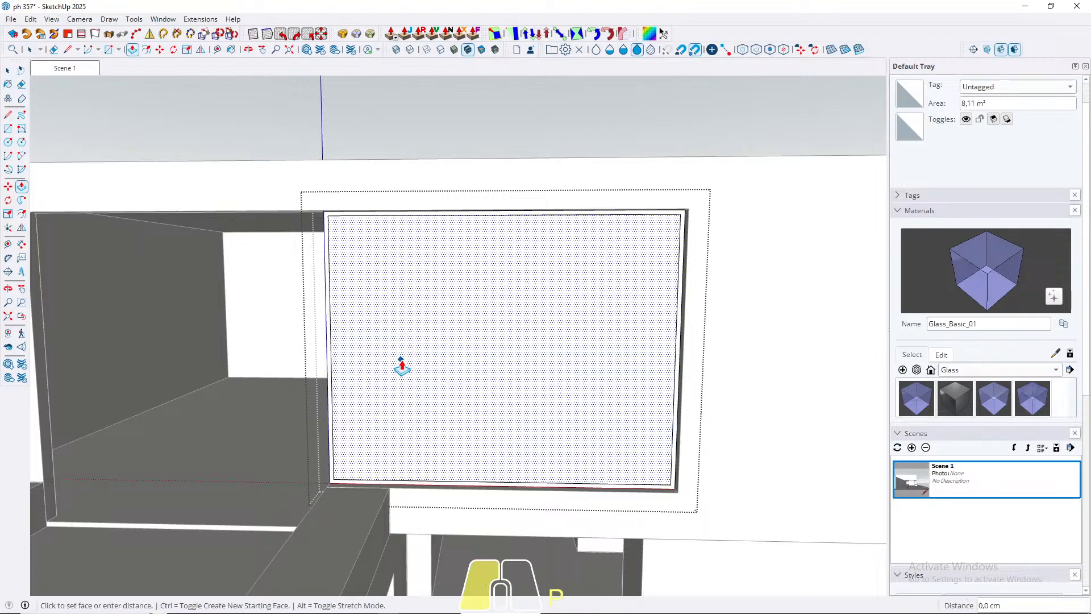
left_click(381, 316)
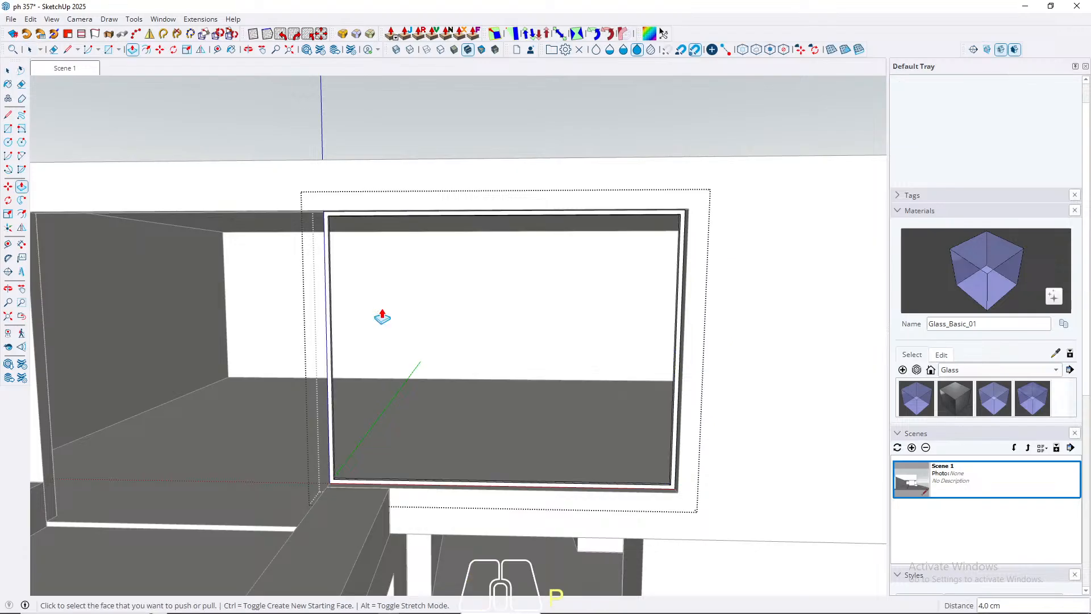
key("space")
Step: Pull the frame's front border face outward by 2 cm
middle_click_drag(370, 449, 503, 463)
scroll(302, 546, "up", 6)
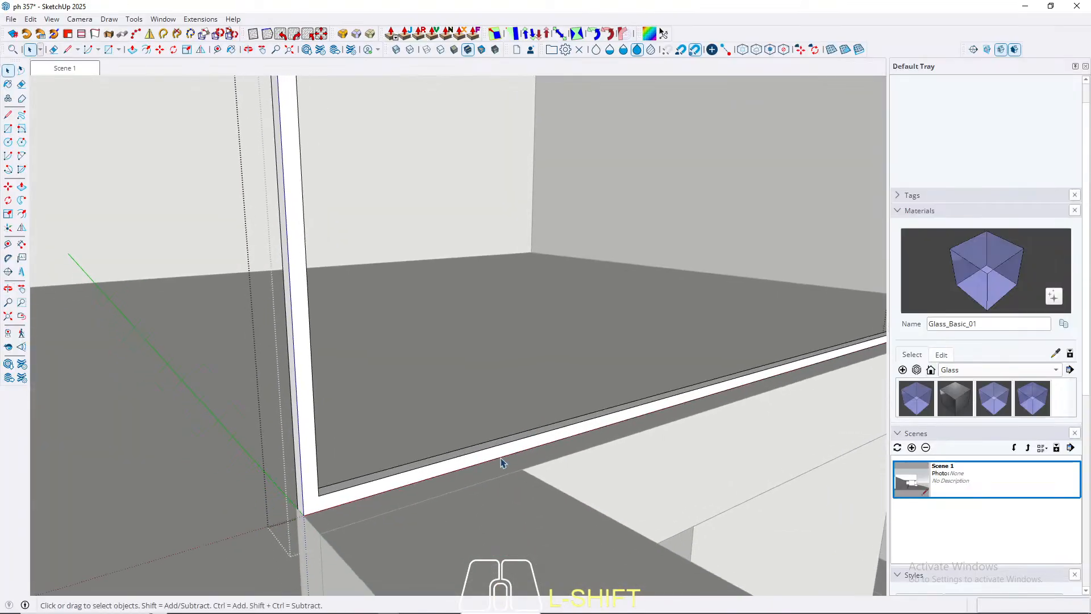
key("p")
left_click(435, 483)
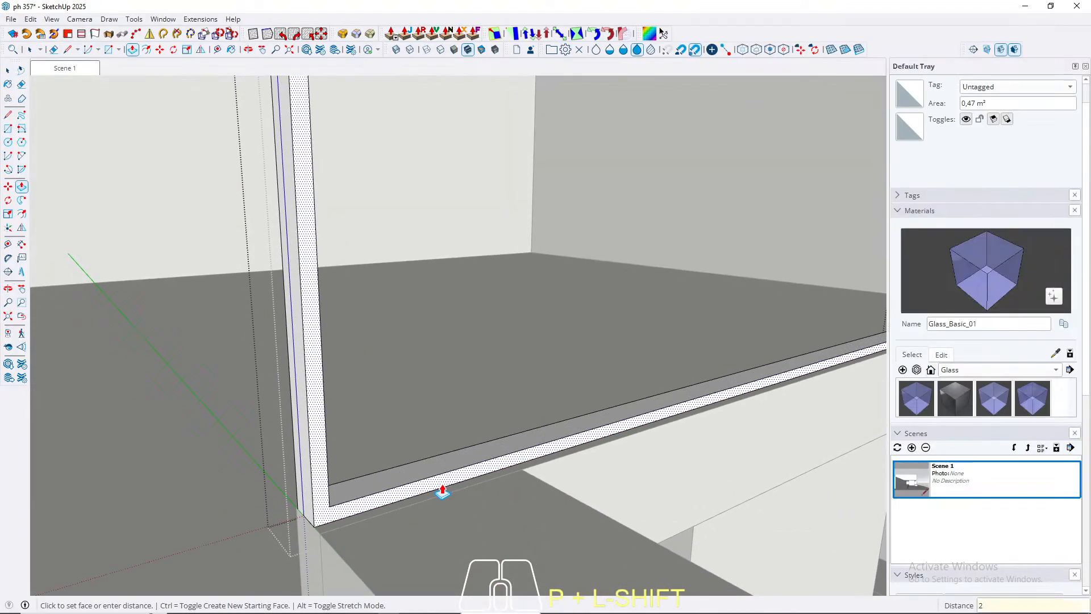
key("Return")
Step: Measure the frame's depth along its lower corner and pull the front border face further outward
middle_click_drag(373, 426, 465, 523)
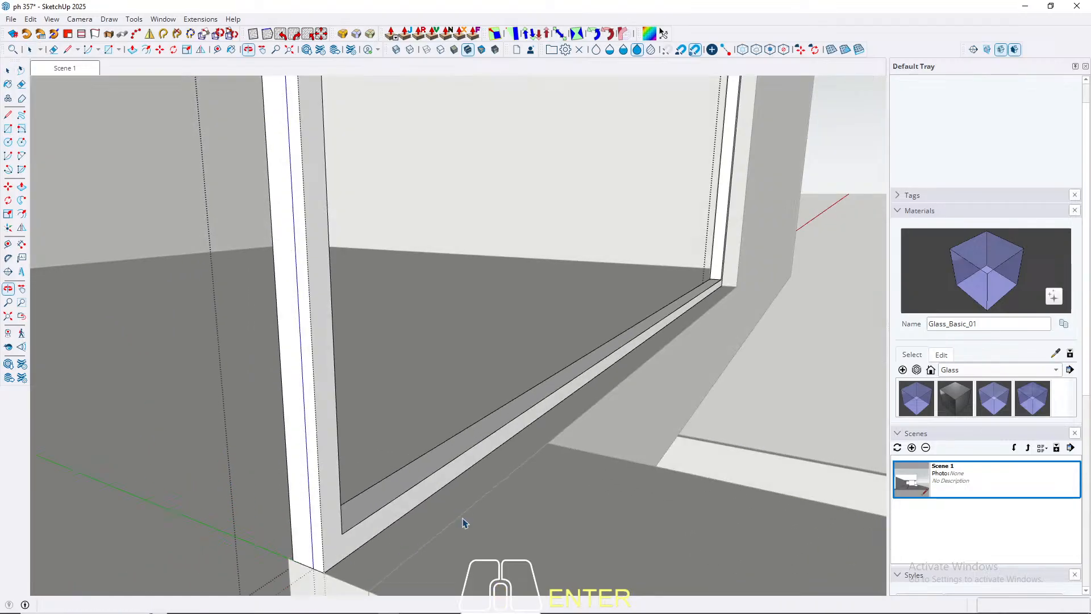
left_click(293, 560)
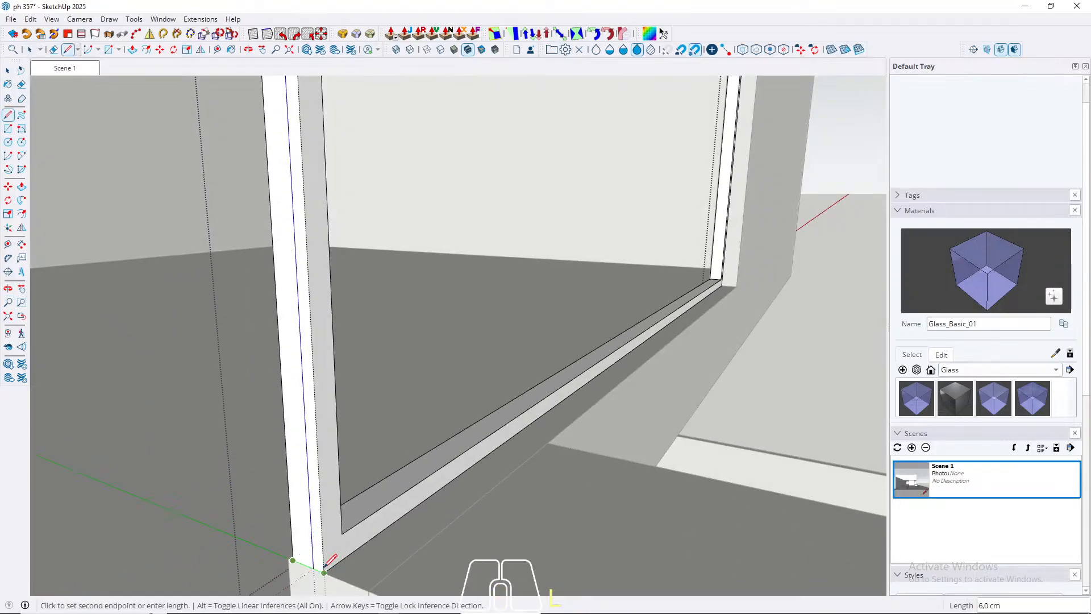
key("space")
left_click(331, 555)
key("p")
left_click(332, 558)
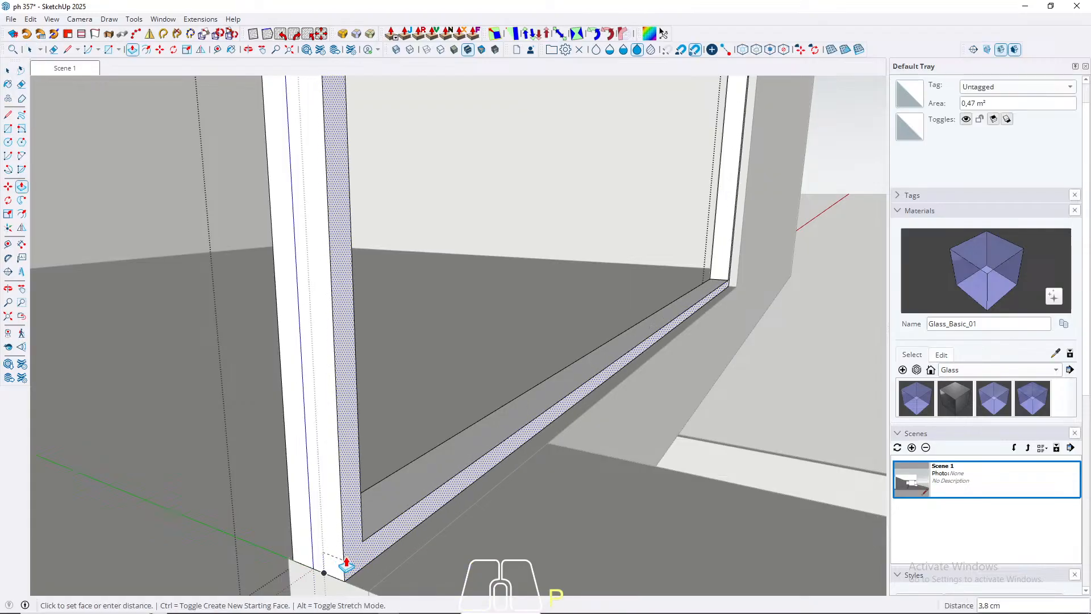
key("Return")
Step: Select the whole window frame geometry and make it a group
key("space")
triple_click(341, 545)
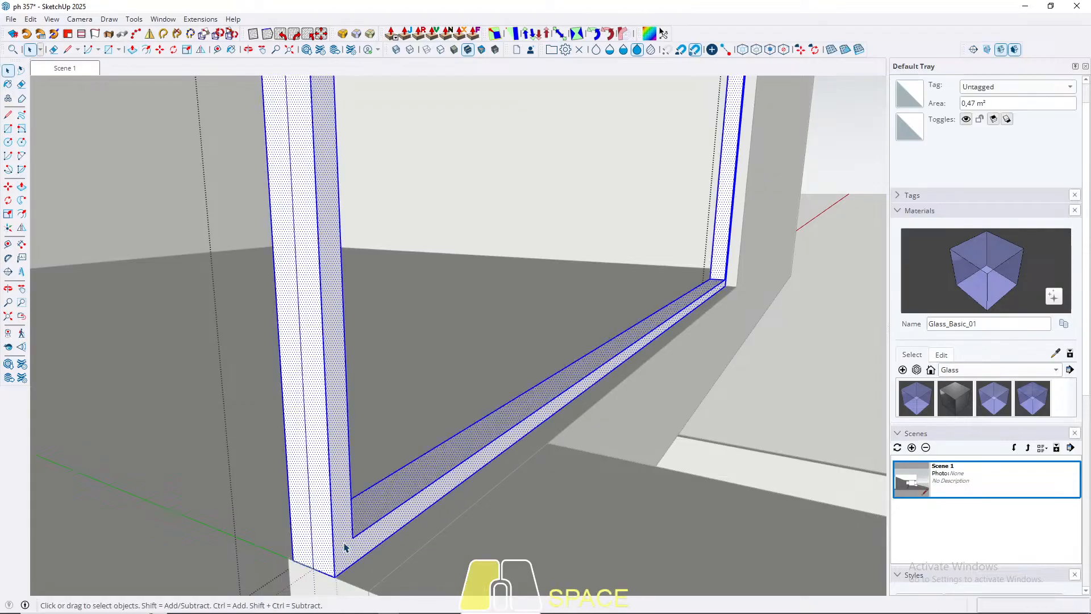
right_click(345, 541)
left_click(397, 202)
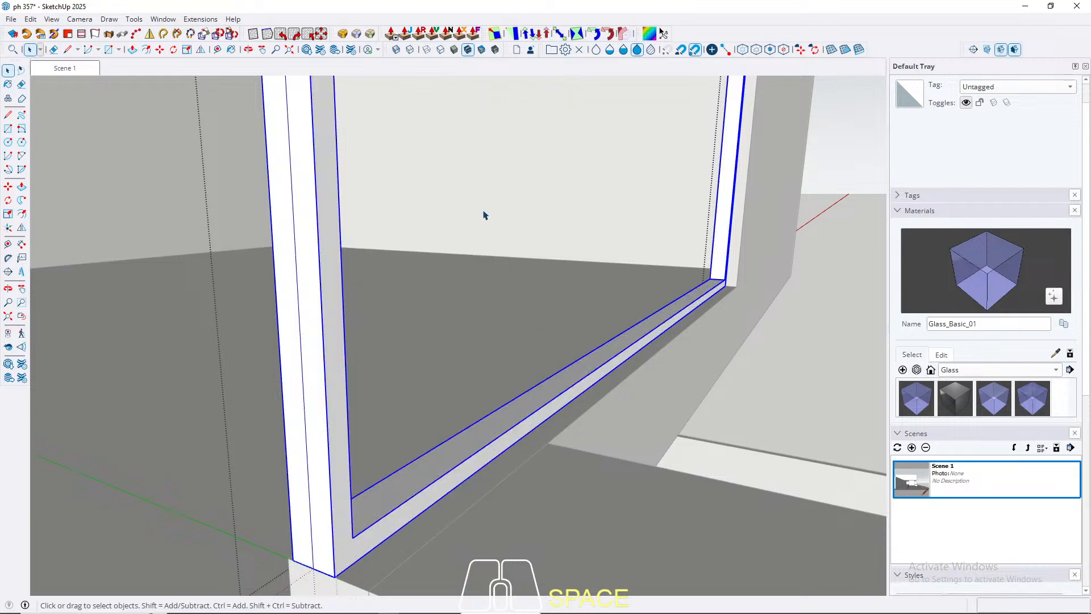
Step: Draw a full-height rectangle over the inner side face of the frame, on the side farthest from the open volume
scroll(279, 554, "up", 2)
scroll(279, 550, "down", 3)
middle_click_drag(485, 447, 670, 372)
scroll(417, 424, "down", 3)
scroll(625, 267, "up", 5)
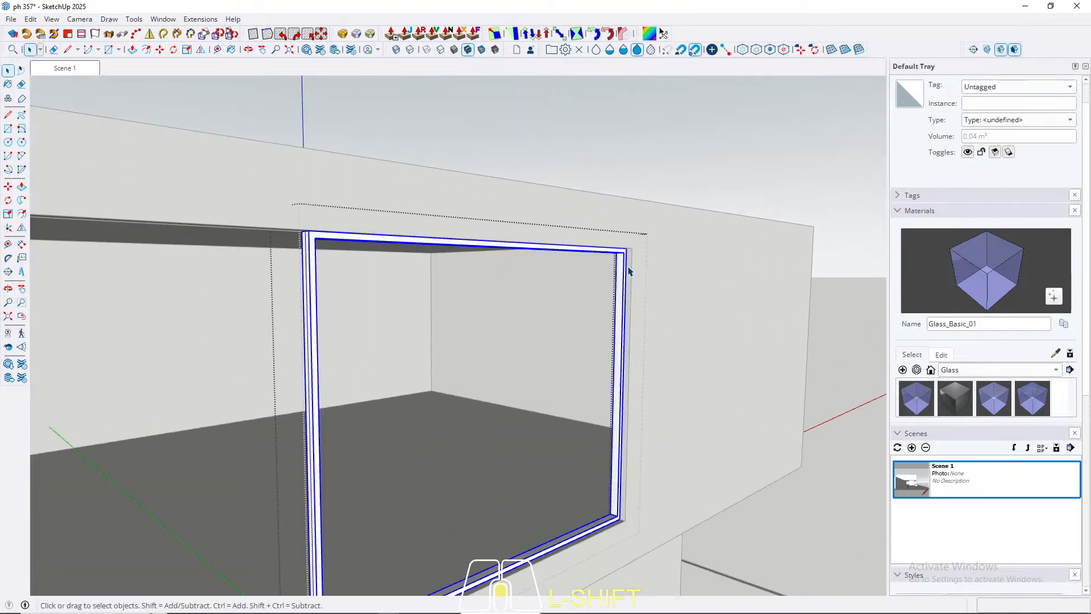
scroll(619, 266, "up", 3)
key("r")
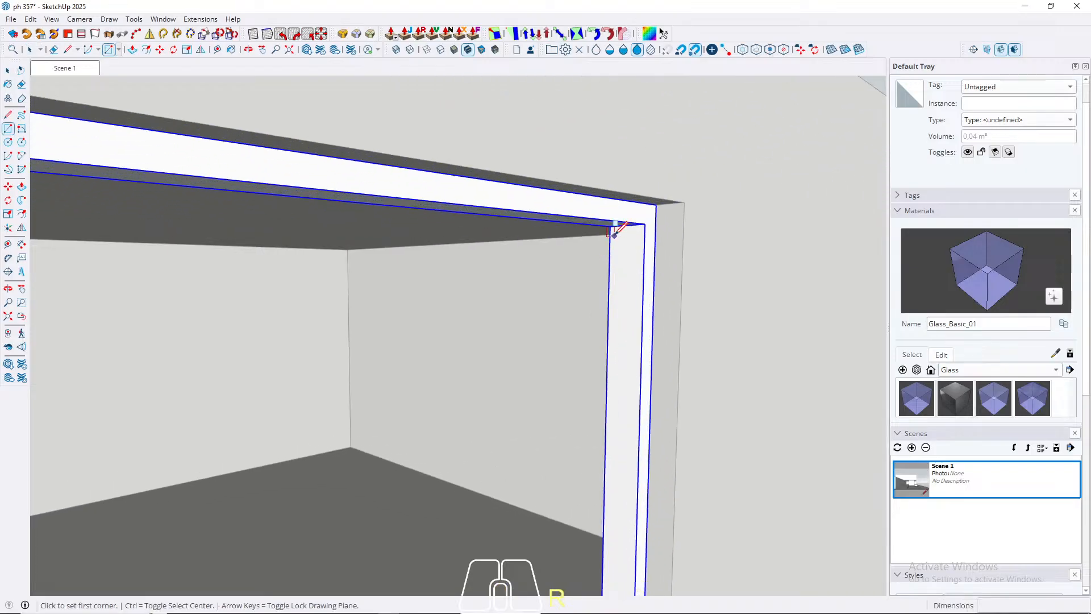
left_click(610, 226)
middle_click_drag(658, 352, 654, 431)
middle_click_drag(653, 432, 619, 138, "shift")
scroll(618, 142, "down", 2)
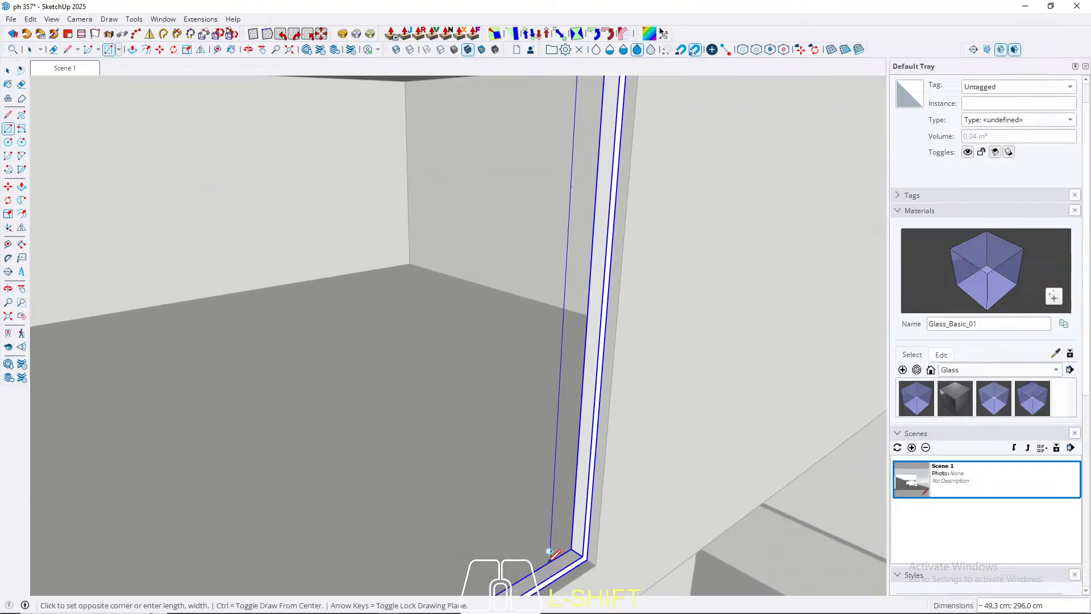
scroll(550, 558, "up", 2)
left_click(603, 538)
key("space")
Step: Extrude the full-height rectangle 4 cm into a vertical post and make the whole post a group
key("p")
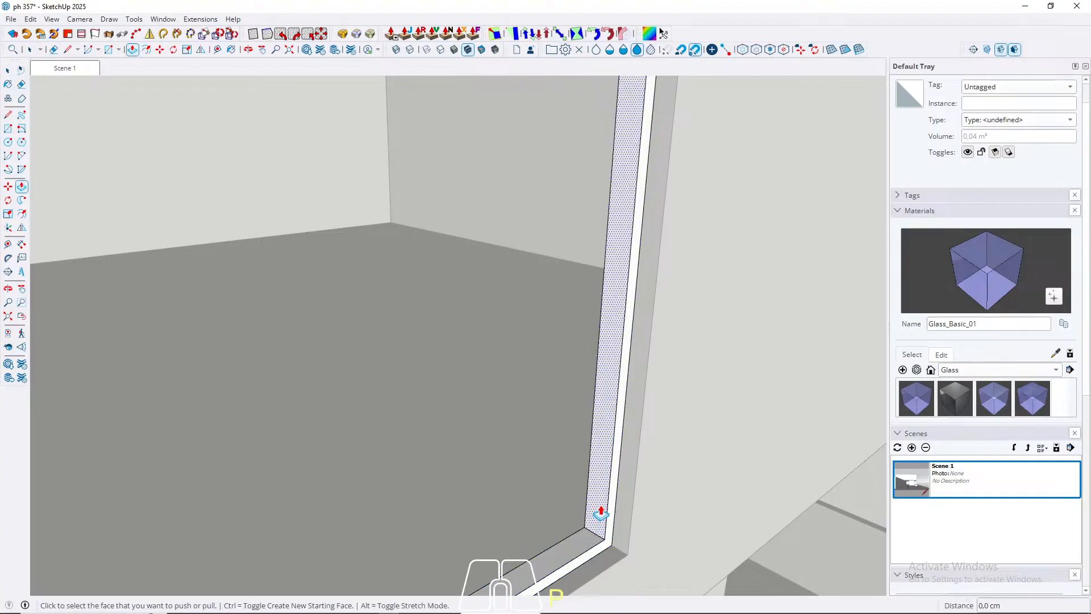
left_click(598, 516)
type("4")
key("Return")
key("space")
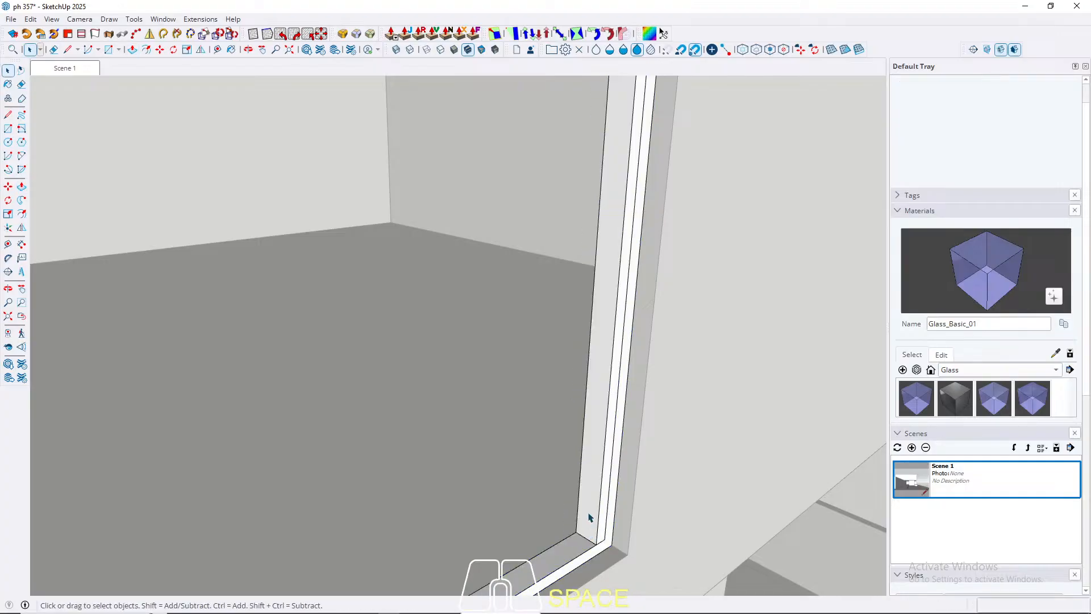
triple_click(588, 513)
right_click(588, 511)
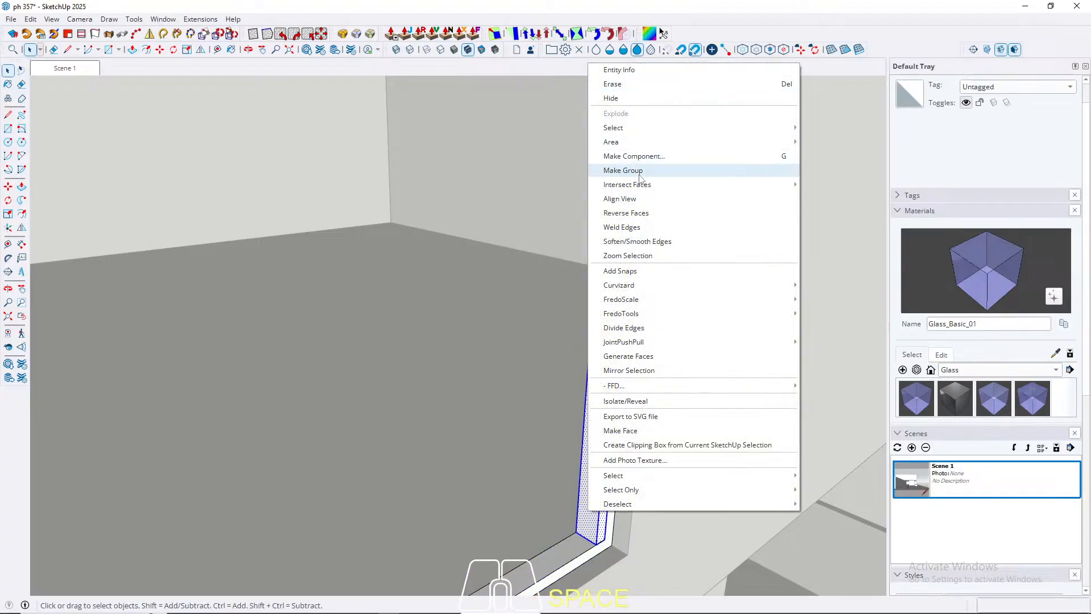
left_click(620, 172)
Step: Move the post group about 120 cm into the opening, away from the frame's side
middle_click_drag(621, 171, 615, 294)
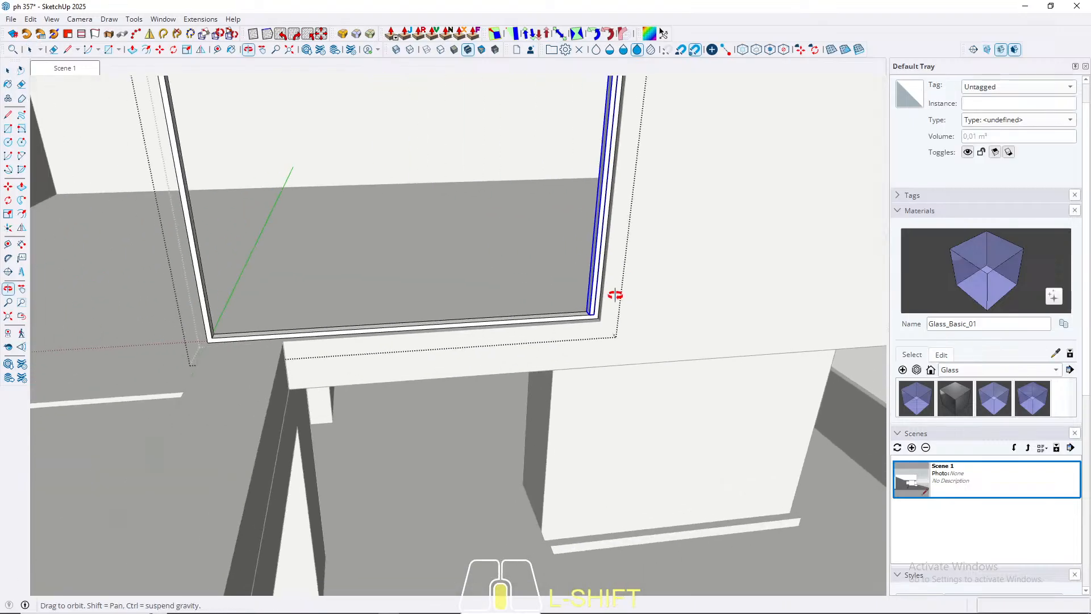
key("m")
scroll(591, 314, "up", 3)
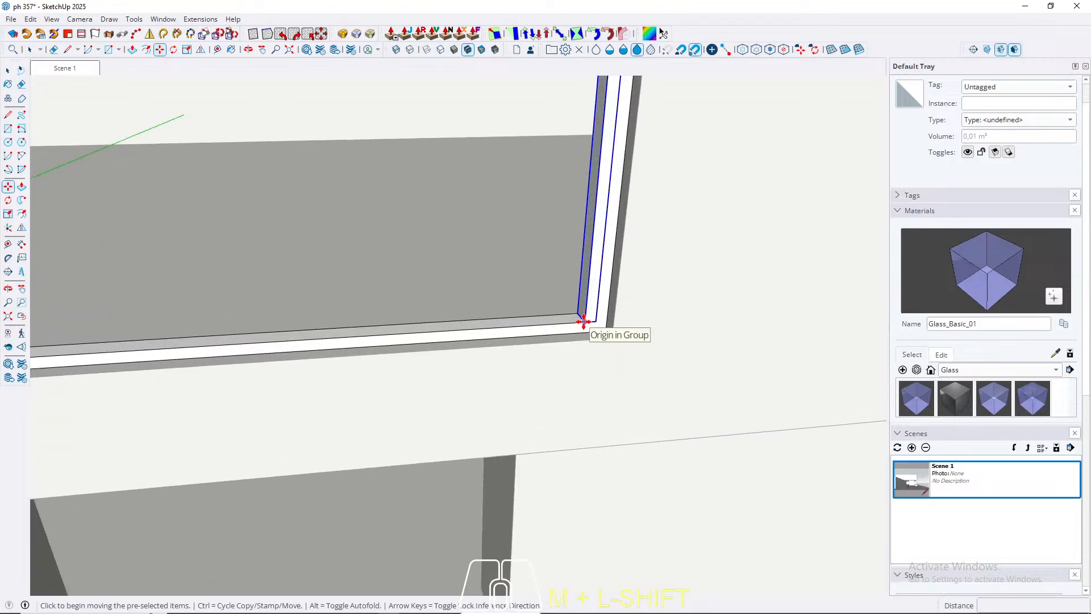
left_click(584, 321)
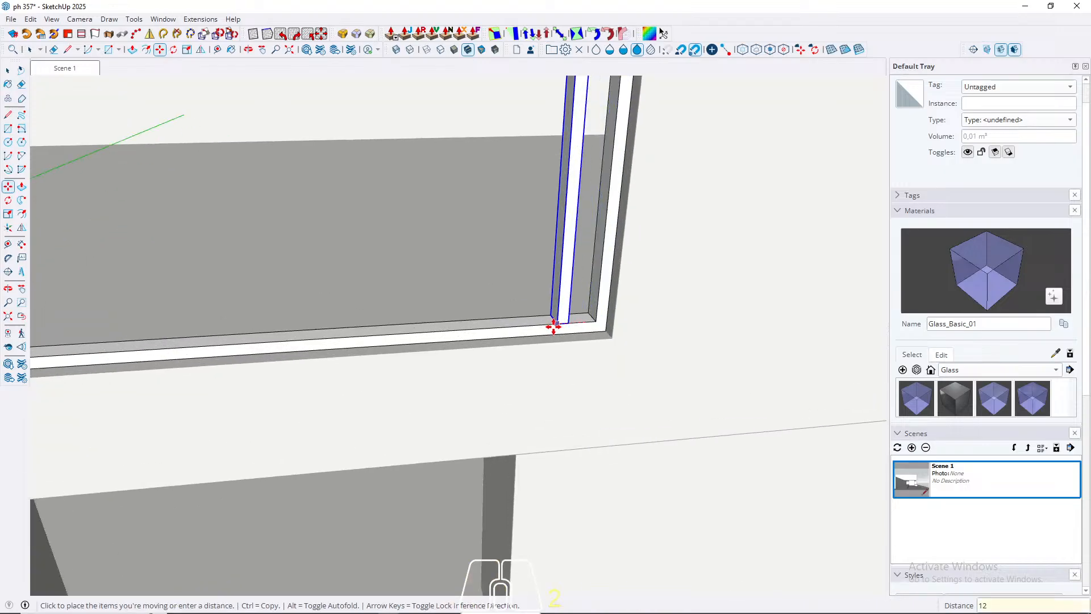
key("Return")
key("space")
Step: Copy the post 124 cm along the red axis to the frame's side and divide the distance to place another post midway
middle_click_drag(556, 325, 428, 347)
scroll(423, 405, "up", 10)
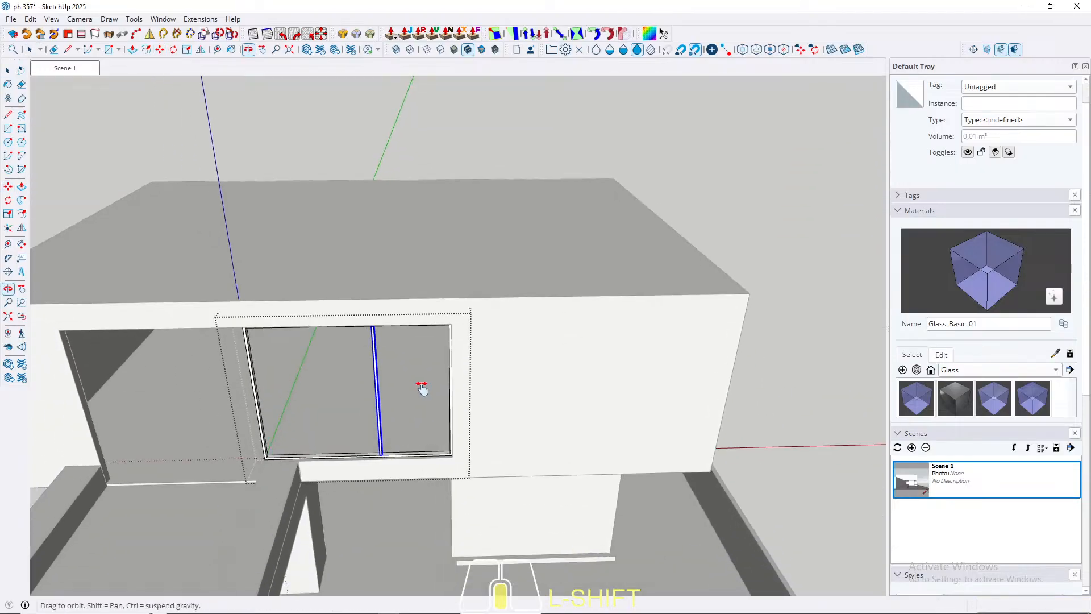
key("m")
scroll(397, 363, "up", 3)
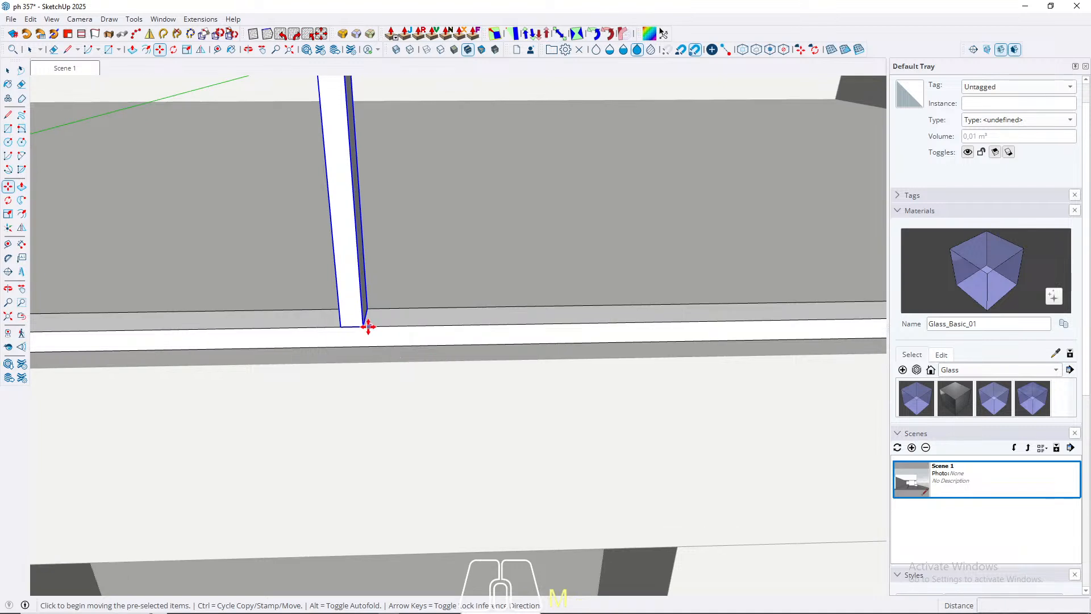
left_click(363, 326)
key("ctrl")
scroll(364, 326, "down", 2)
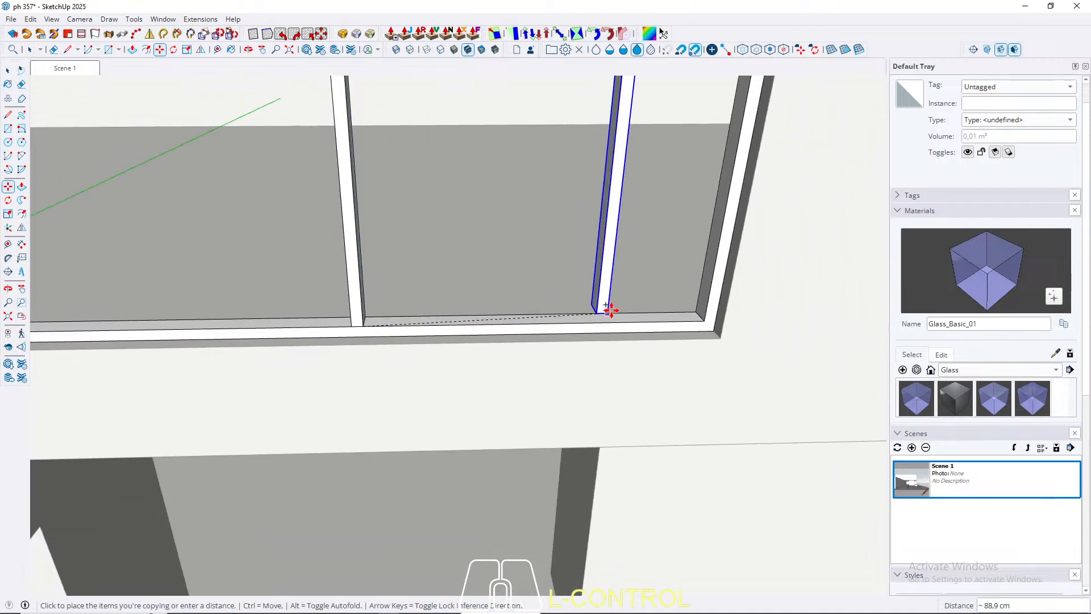
key("Right")
left_click(719, 316)
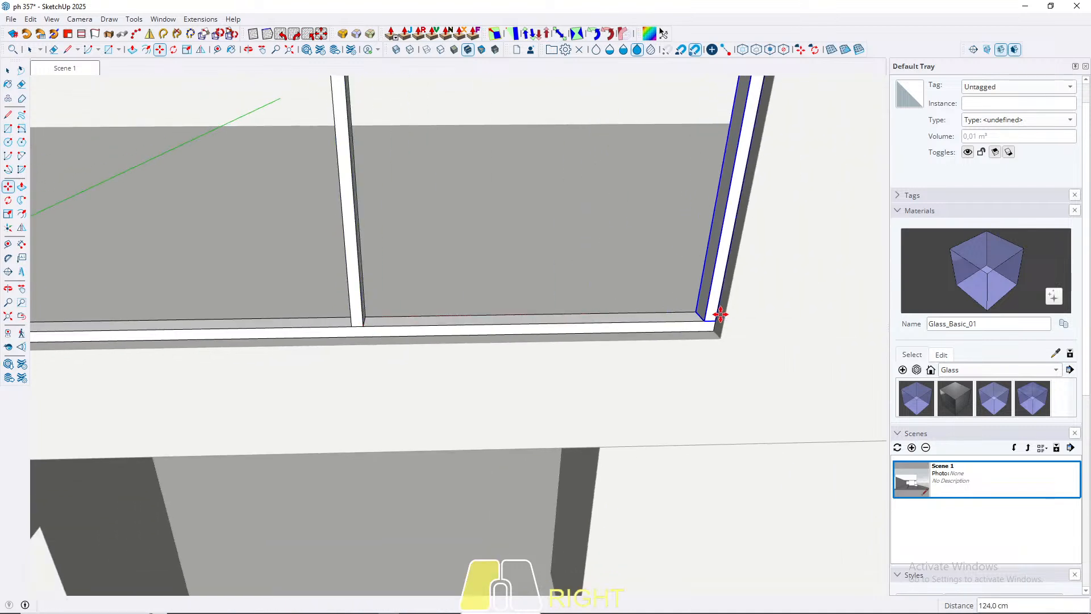
key("Return")
key("space")
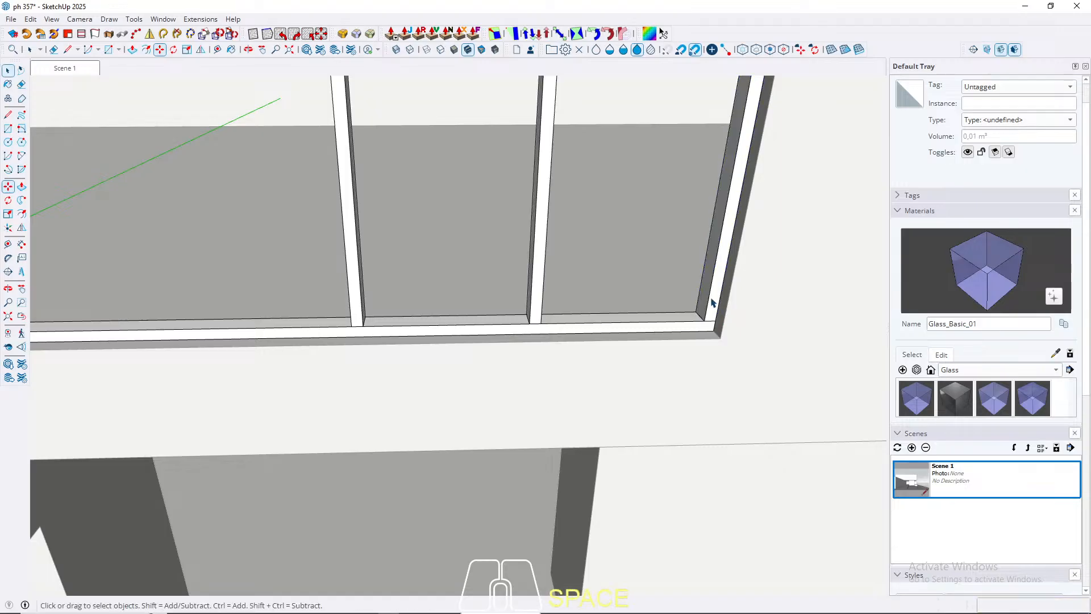
Step: Draw a rectangle across the widest bay, from the frame's lower inner corner to the top of the first post
middle_click_drag(647, 350, 506, 401)
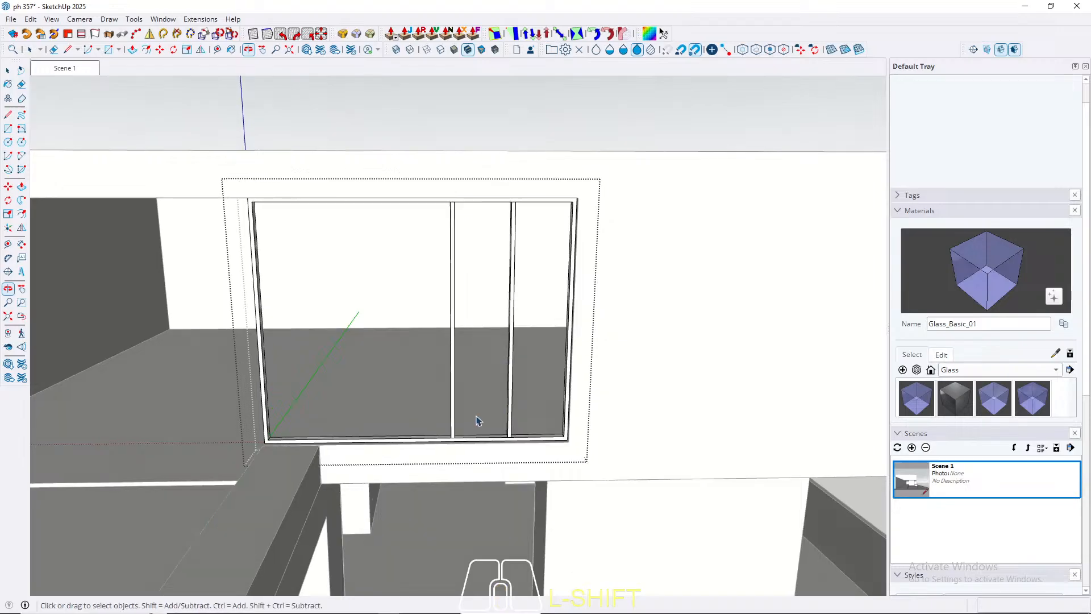
middle_click_drag(361, 431, 344, 506)
key("r")
scroll(267, 500, "up", 5)
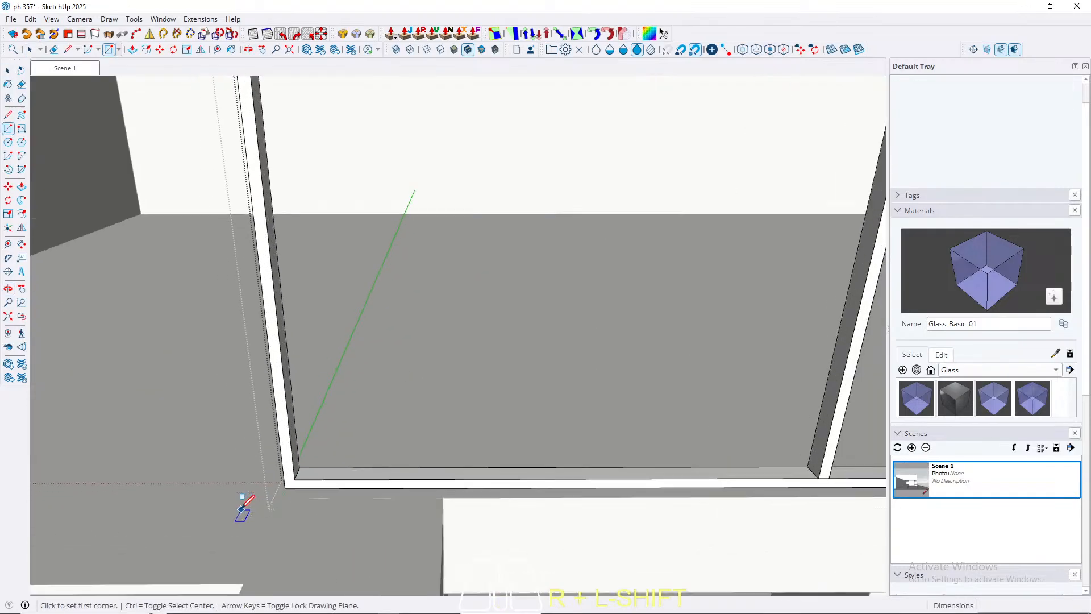
left_click(292, 471)
scroll(341, 536, "down", 8)
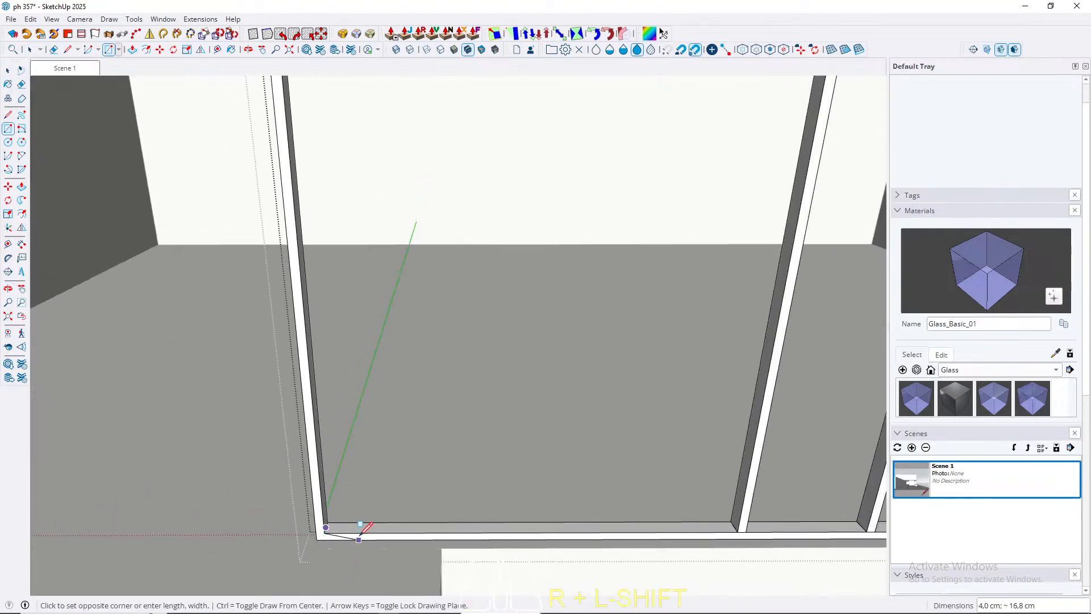
scroll(566, 171, "up", 10)
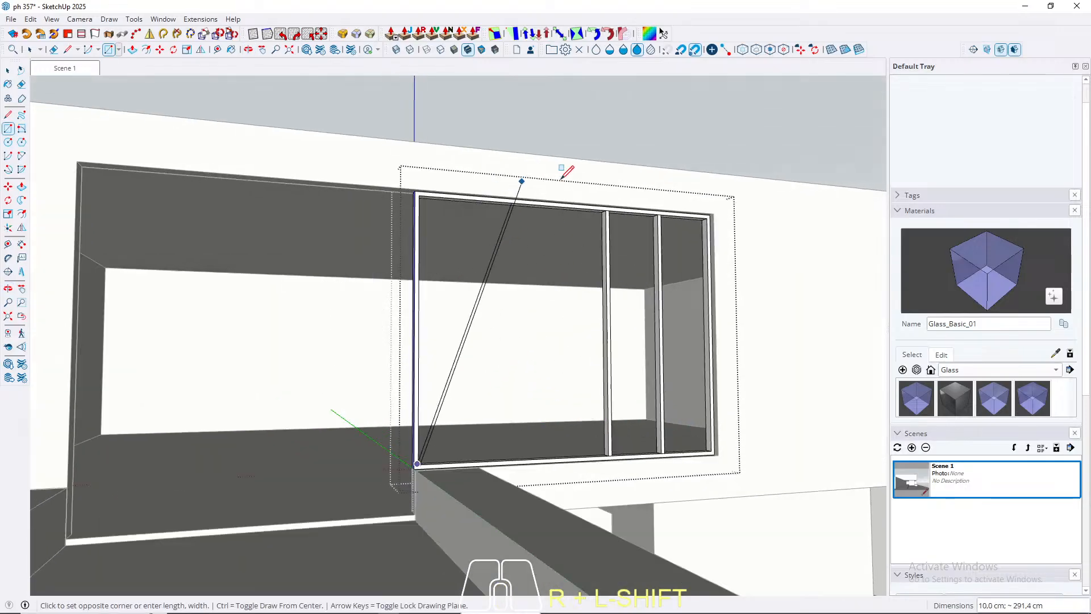
scroll(560, 223, "down", 6)
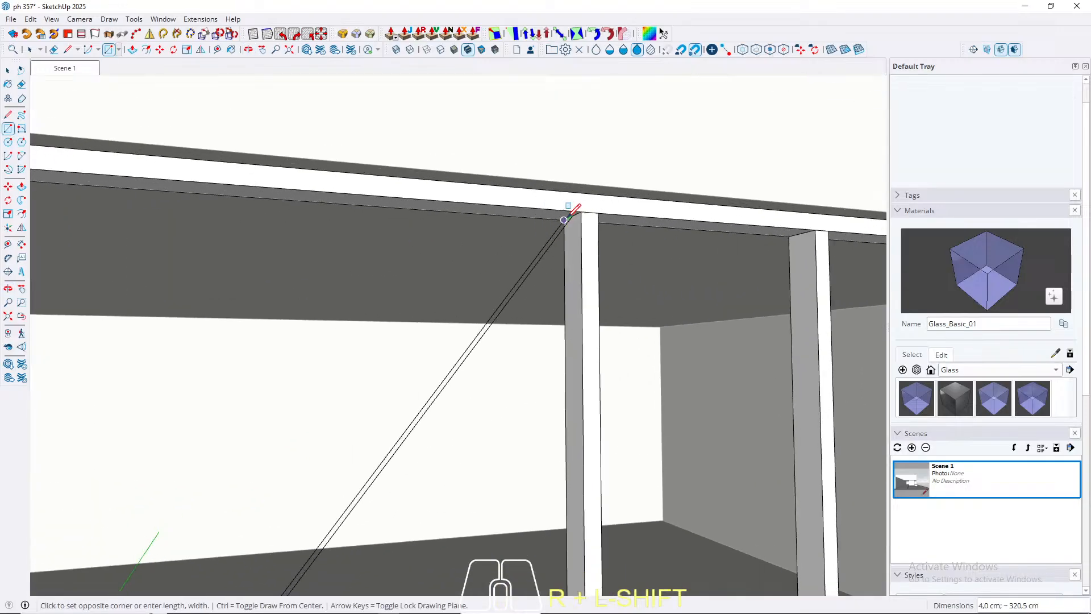
left_click(578, 212)
key("space")
Step: Extrude the rectangle in the widest bay 1 cm to form a thin pane
scroll(574, 193, "down", 2)
scroll(512, 307, "down", 3)
key("p")
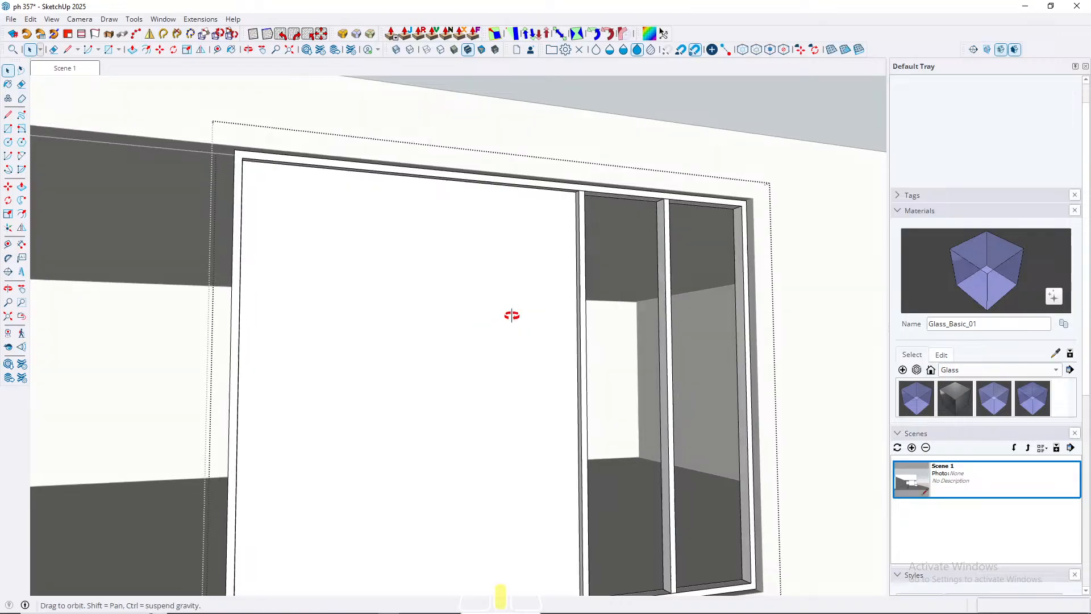
middle_click_drag(511, 316, 487, 323)
left_click(488, 322)
left_click(498, 314)
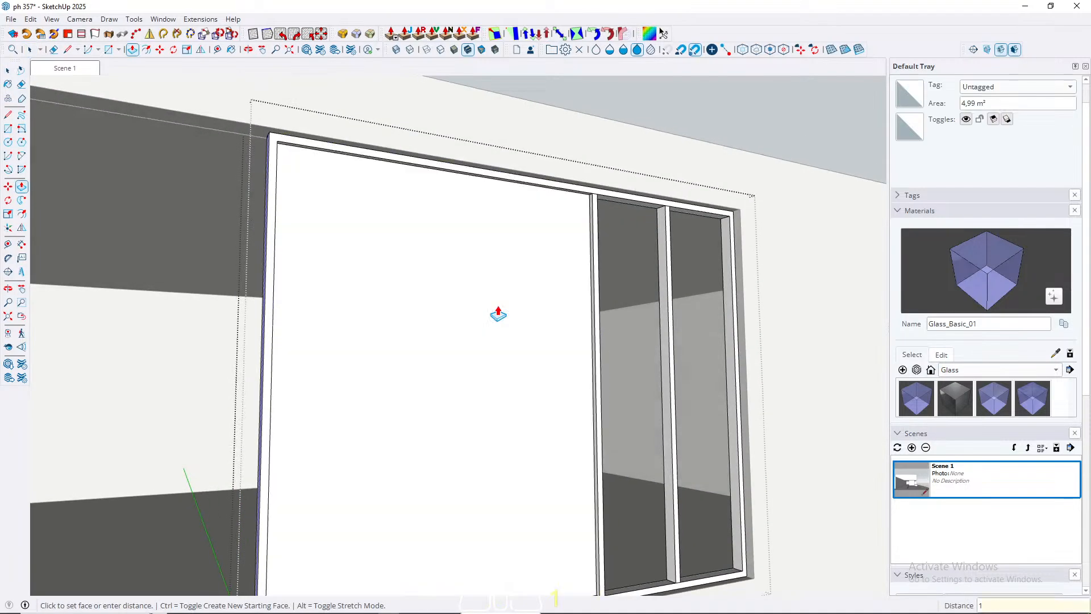
key("space")
Step: Make the whole pane a group and paint it with the Glass_Basic_01 material
left_click(476, 314)
right_click(474, 315)
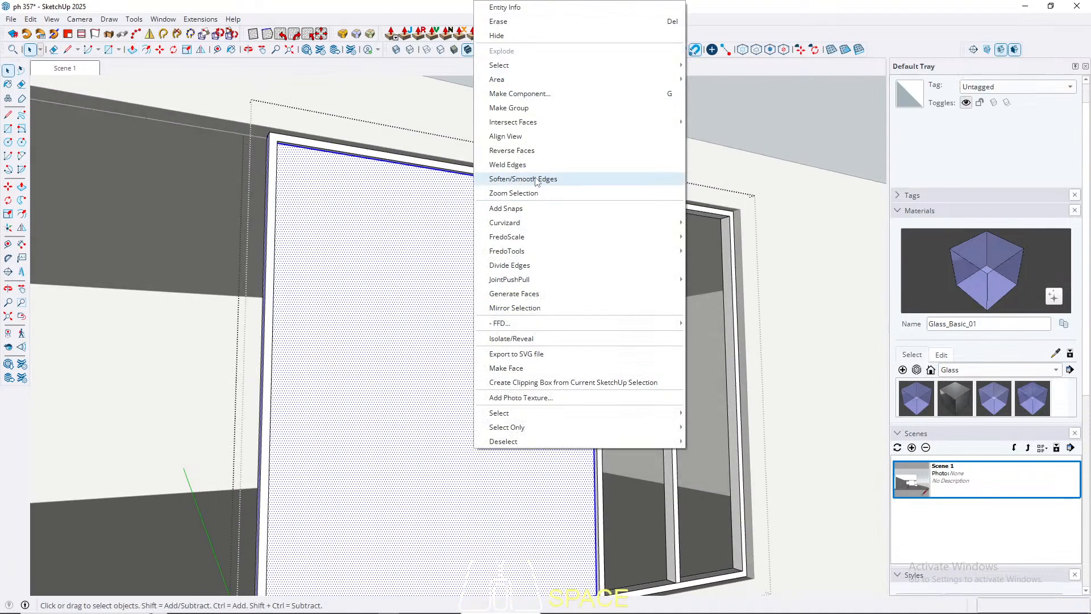
left_click(526, 111)
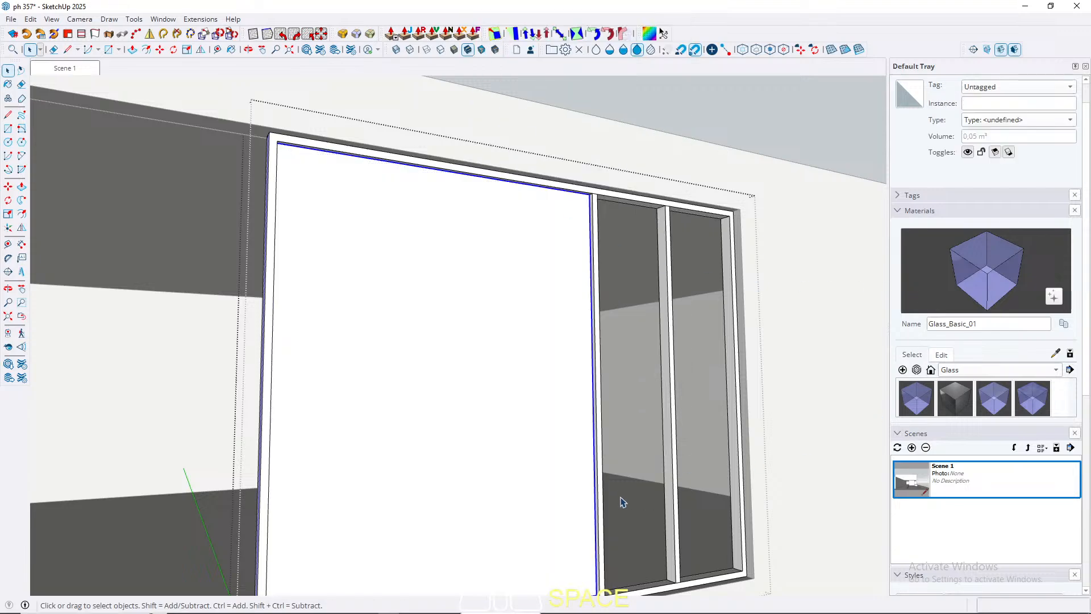
left_click(917, 400)
left_click(439, 406)
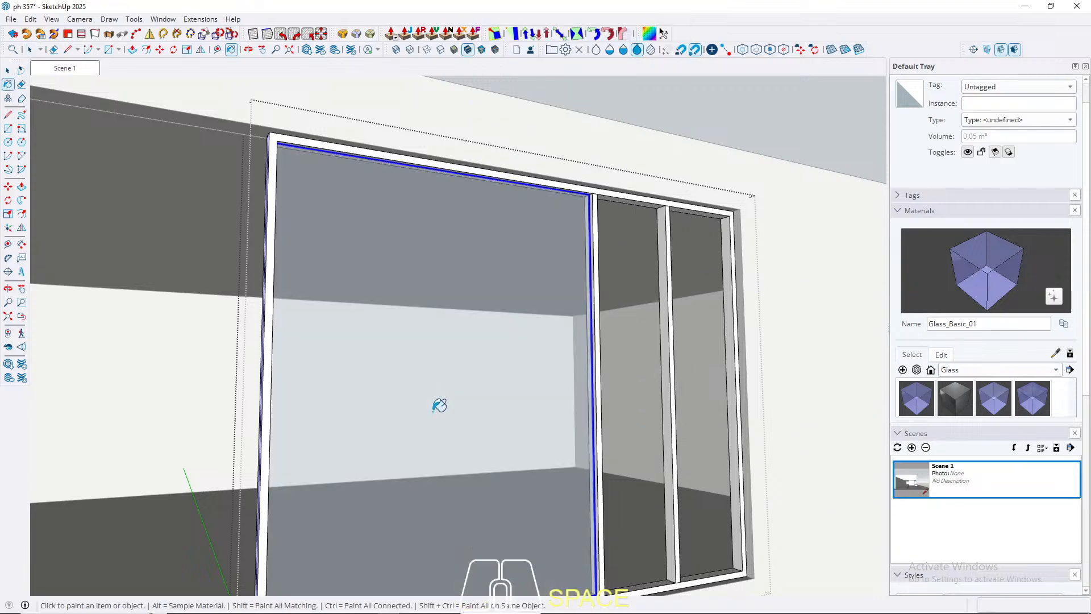
key("space")
Step: Draw a rectangle across the two narrower bays, from the lower corner beside the first post to the frame's opposite upper corner
scroll(488, 363, "down", 4)
middle_click_drag(465, 352, 239, 526)
scroll(467, 460, "up", 8)
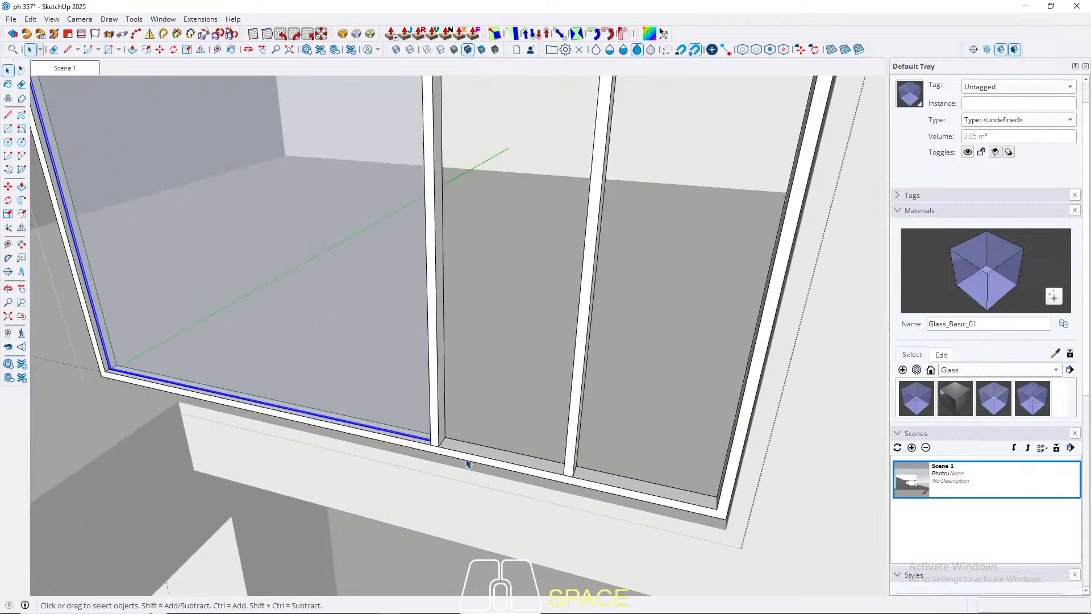
scroll(470, 442, "up", 5)
key("r")
scroll(409, 434, "down", 5)
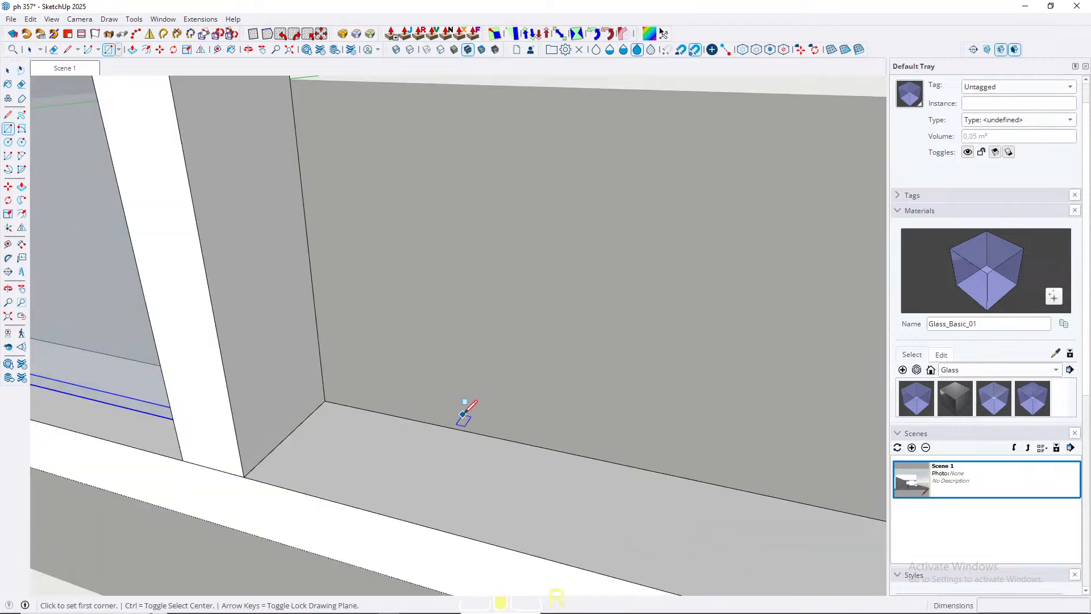
scroll(462, 414, "up", 2)
left_click(379, 425)
scroll(313, 458, "down", 6)
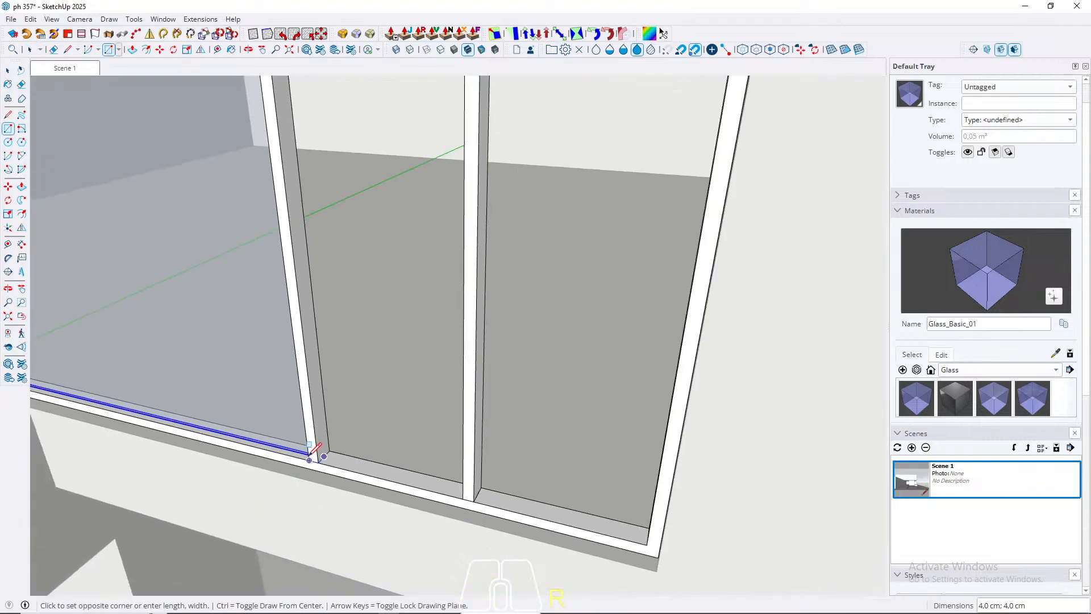
middle_click_drag(318, 455, 422, 295)
middle_click_drag(422, 296, 398, 569, "shift")
scroll(410, 546, "down", 4)
scroll(438, 409, "up", 4)
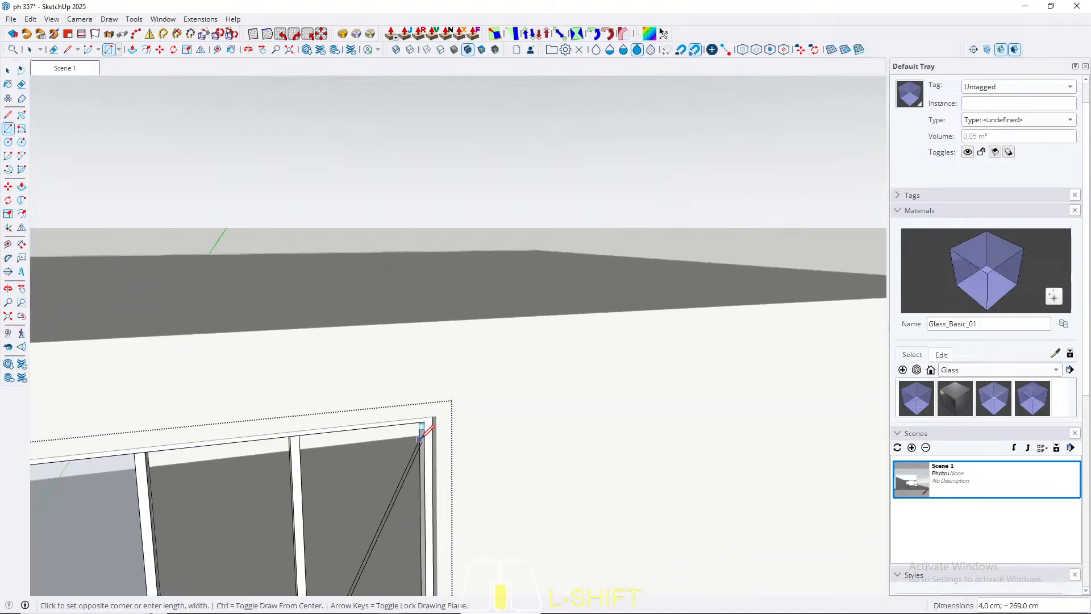
middle_click_drag(424, 431, 596, 189)
scroll(440, 370, "up", 5)
left_click(428, 350)
key("space")
Step: Extrude the rectangle across the two narrower bays 3 cm to form a panel
scroll(499, 273, "down", 4)
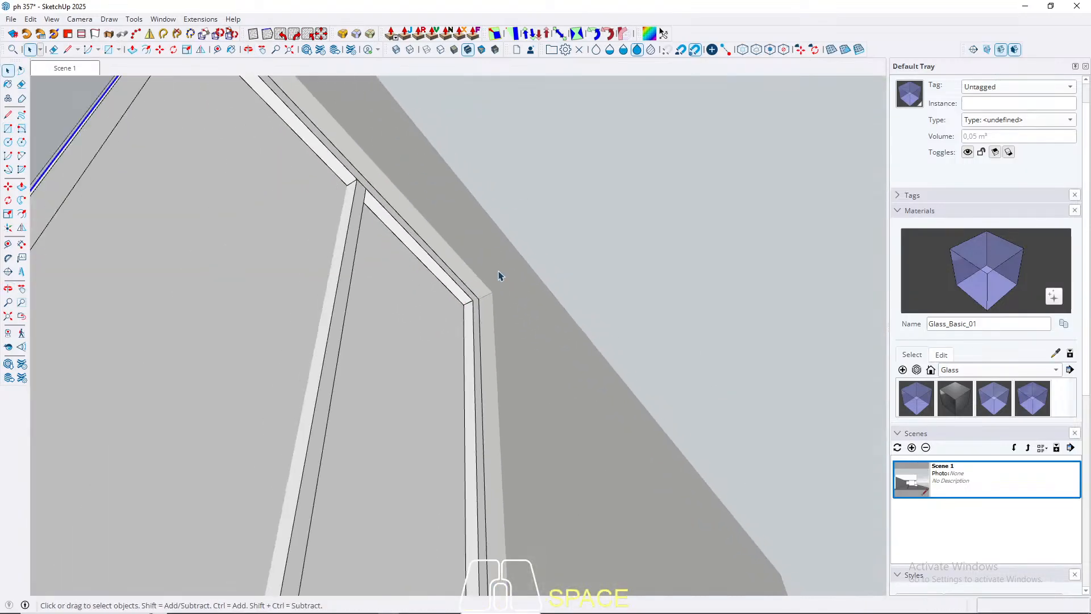
middle_click_drag(500, 274, 285, 522)
scroll(449, 326, "down", 5)
scroll(450, 329, "down", 3)
middle_click_drag(450, 329, 475, 493)
middle_click_drag(475, 493, 490, 364, "shift")
scroll(484, 408, "up", 6)
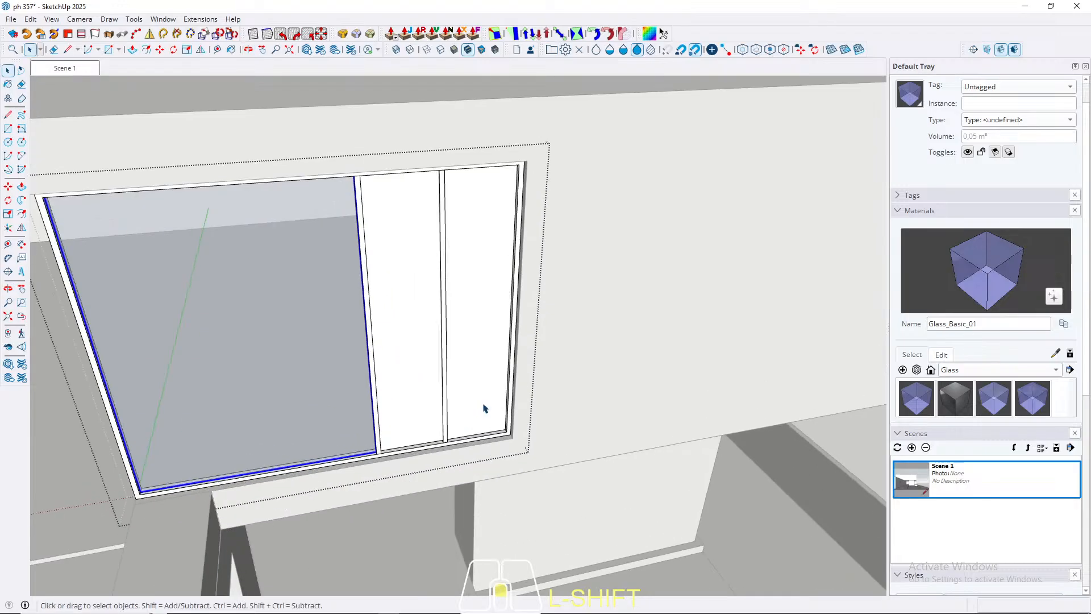
key("p")
left_click(466, 410)
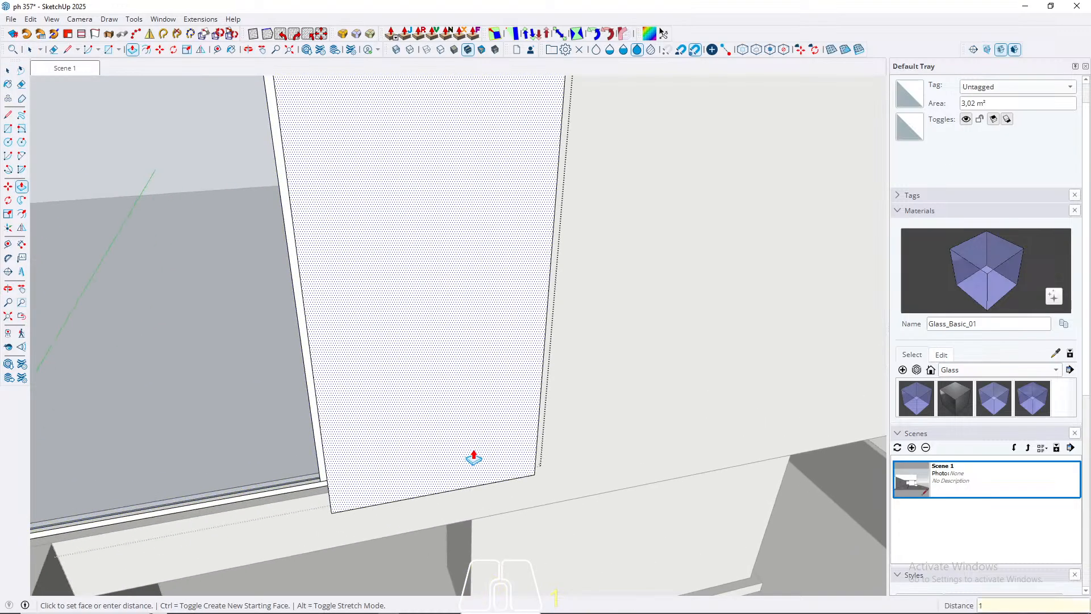
key("Return")
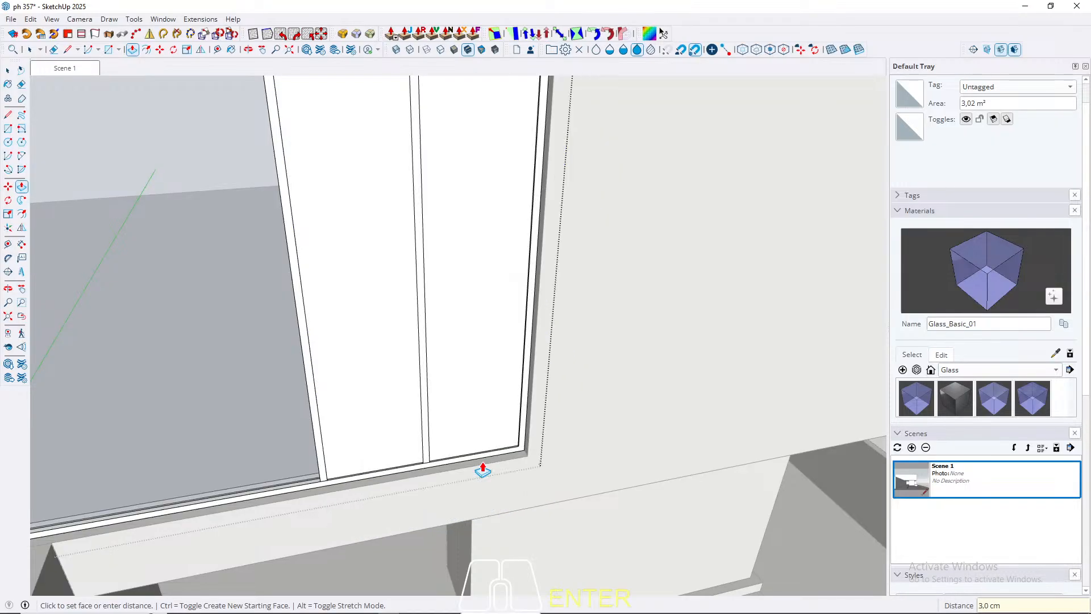
Step: Make the panel across the two narrower bays a group
key("space")
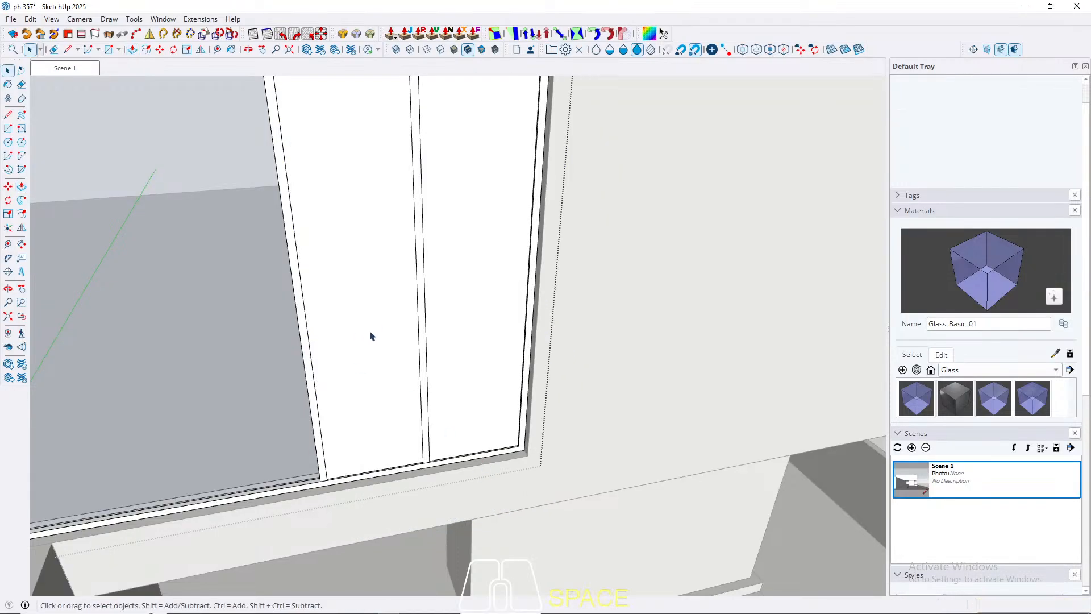
double_click(371, 335)
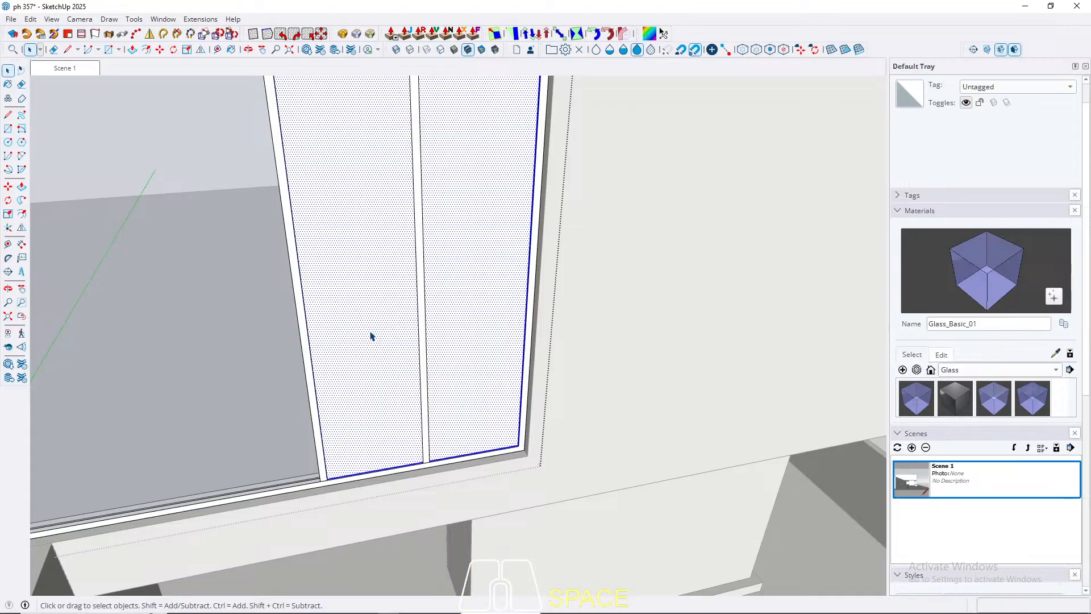
right_click(371, 336)
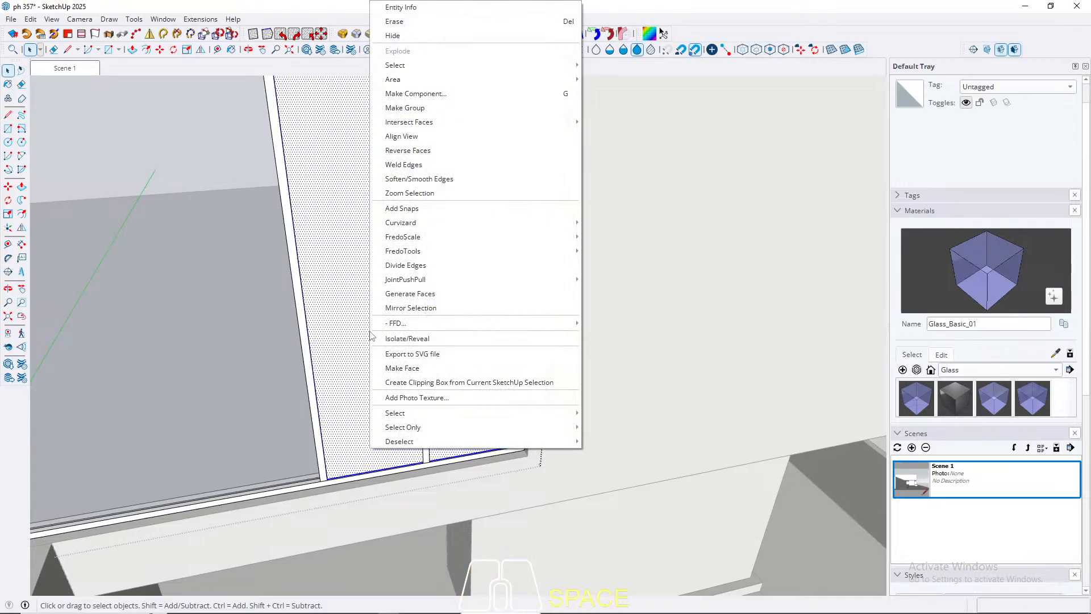
left_click(421, 138)
Step: Measure the width of the post between the two narrower bays along its base with the Line tool
middle_click_drag(430, 483, 502, 429)
scroll(494, 433, "down", 5)
scroll(462, 377, "up", 10)
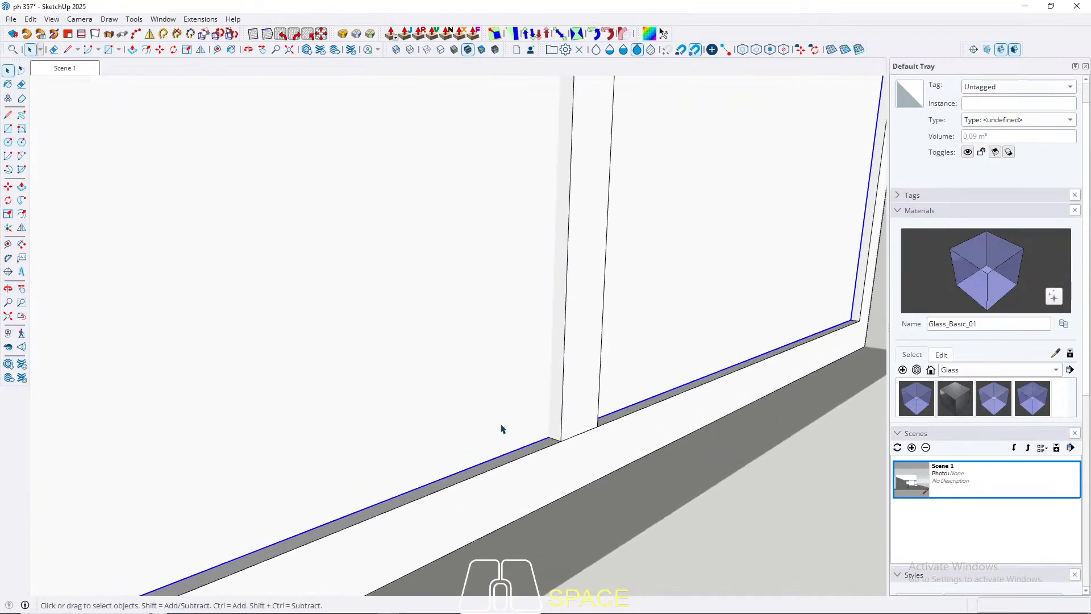
double_click(580, 414)
key("Escape")
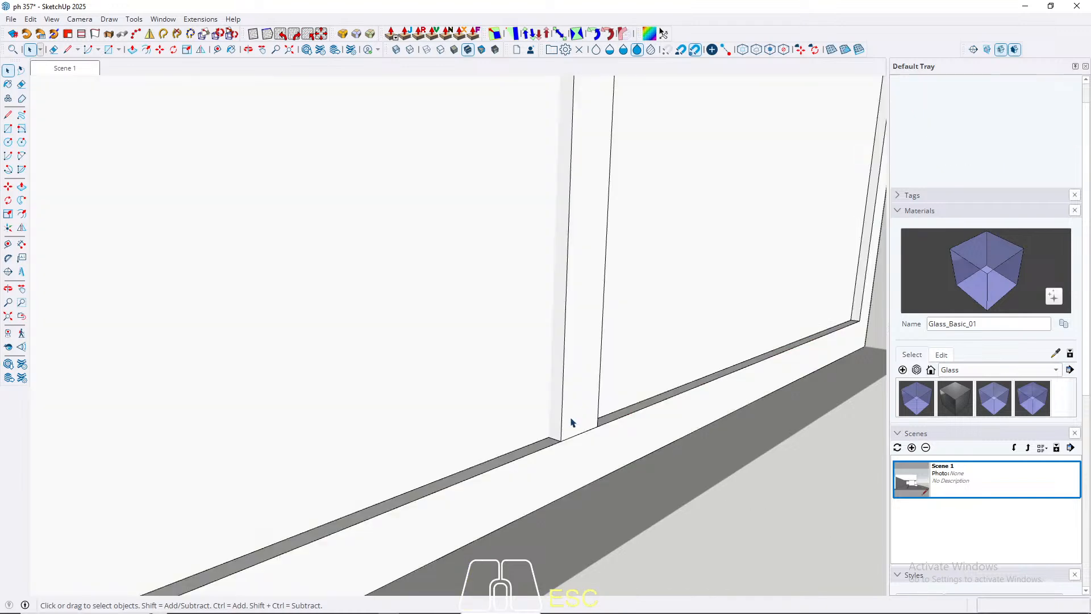
left_click(561, 441)
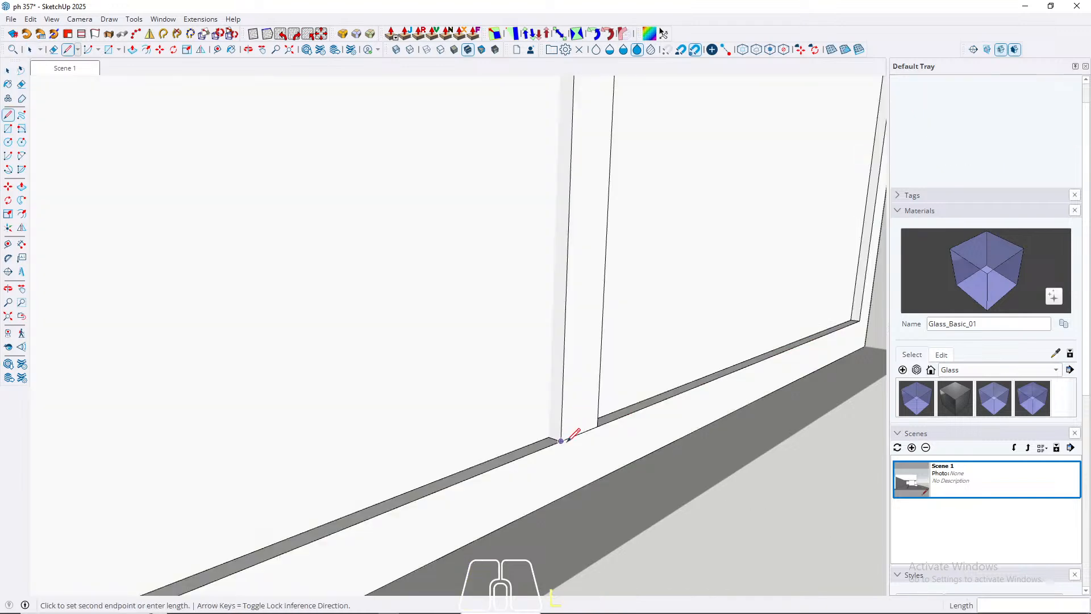
left_click(597, 426)
key("space")
scroll(562, 441, "up", 2)
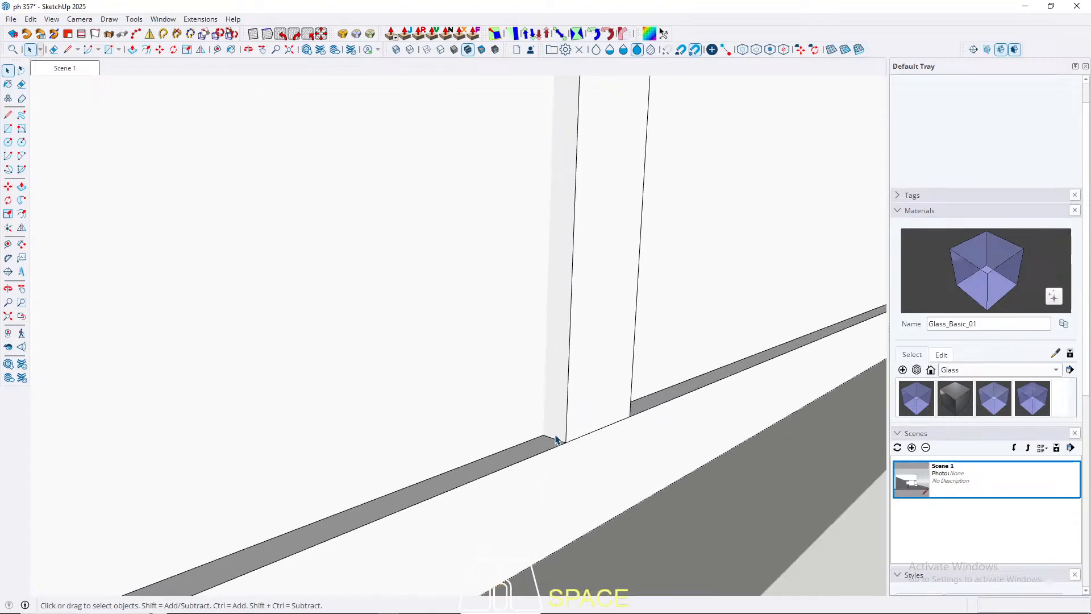
key("p")
key("space")
Step: Open the group of the post between the narrower bays and push one of its side faces inward 1 cm
double_click(560, 427)
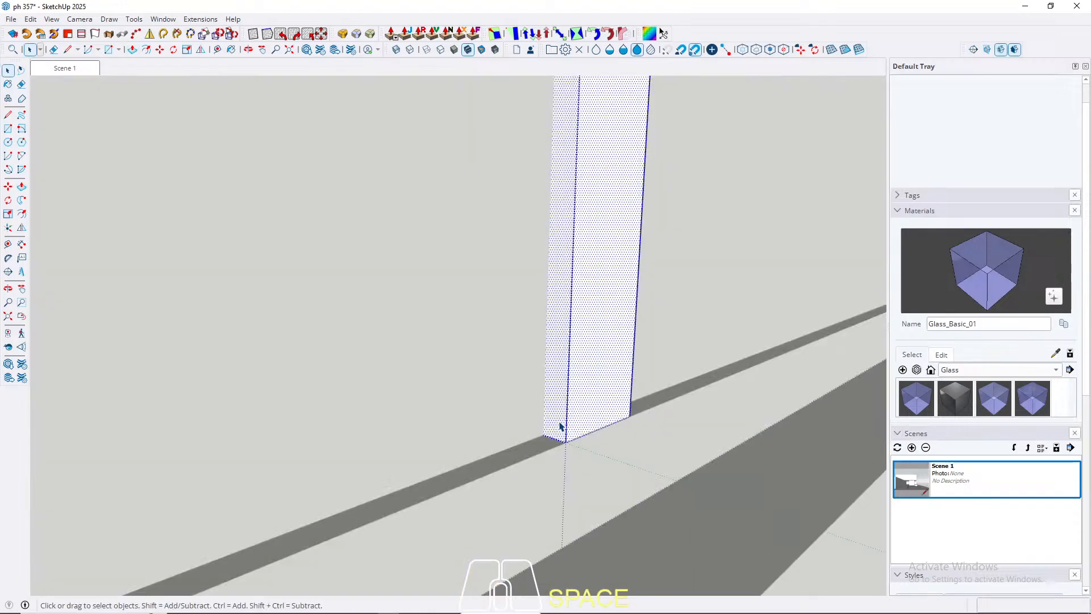
left_click(566, 435)
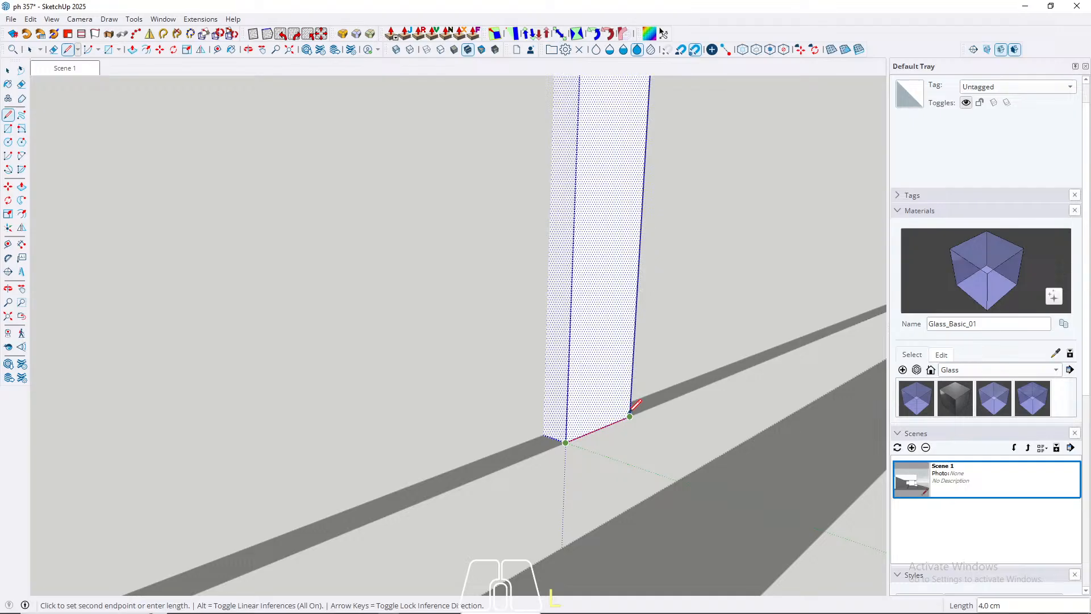
key("space")
left_click(557, 426)
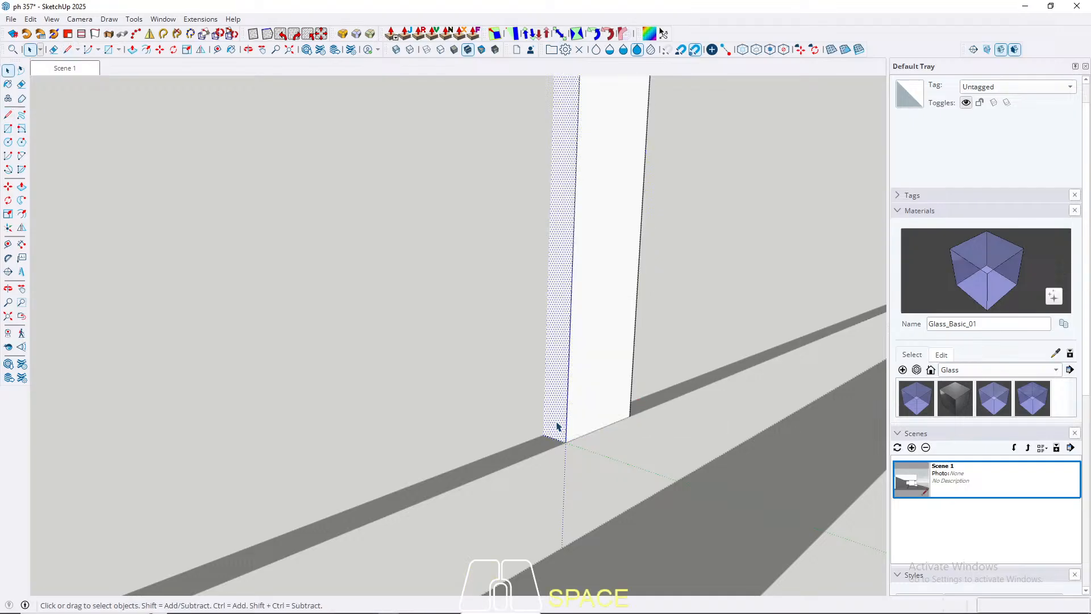
key("p")
left_click(554, 431)
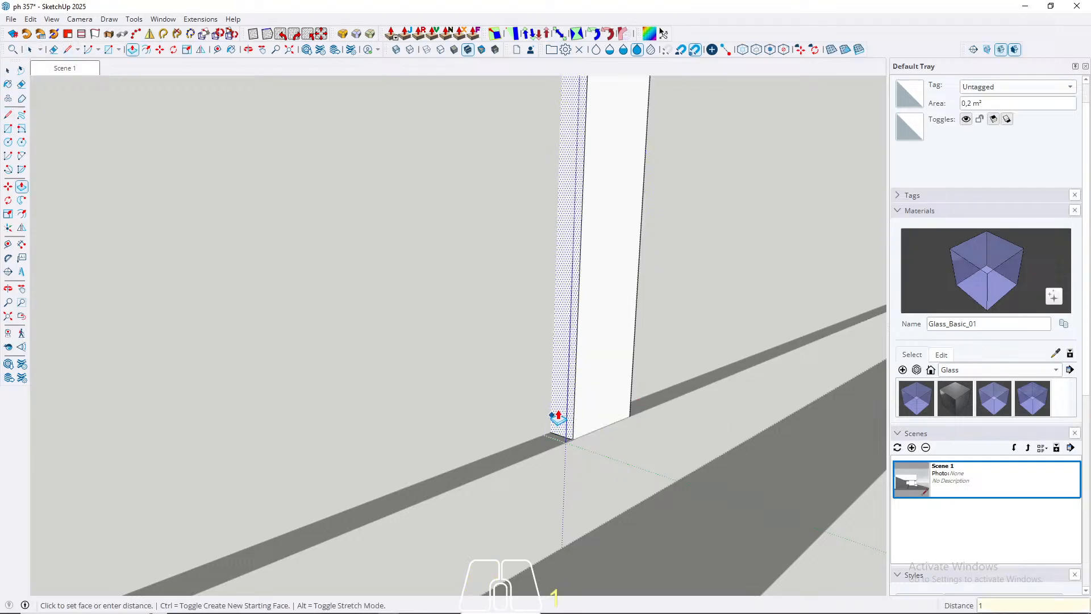
key("Return")
Step: Push the post's opposite side face inward by the same 1 cm and close its group
middle_click_drag(558, 419, 170, 460)
key("space")
scroll(602, 476, "up", 1)
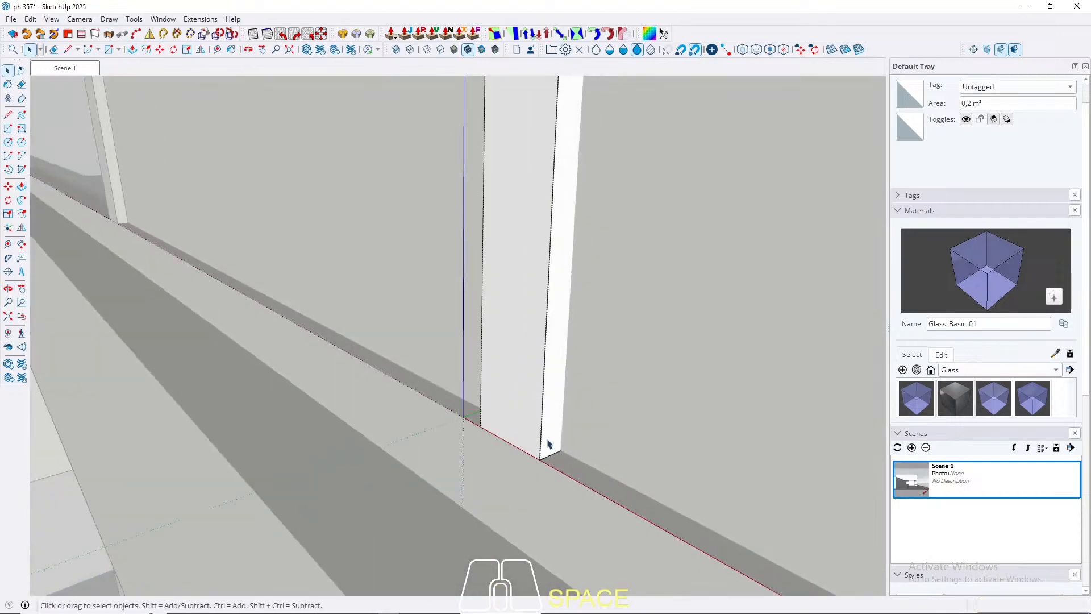
left_click(548, 441)
key("p")
double_click(548, 434)
key("space")
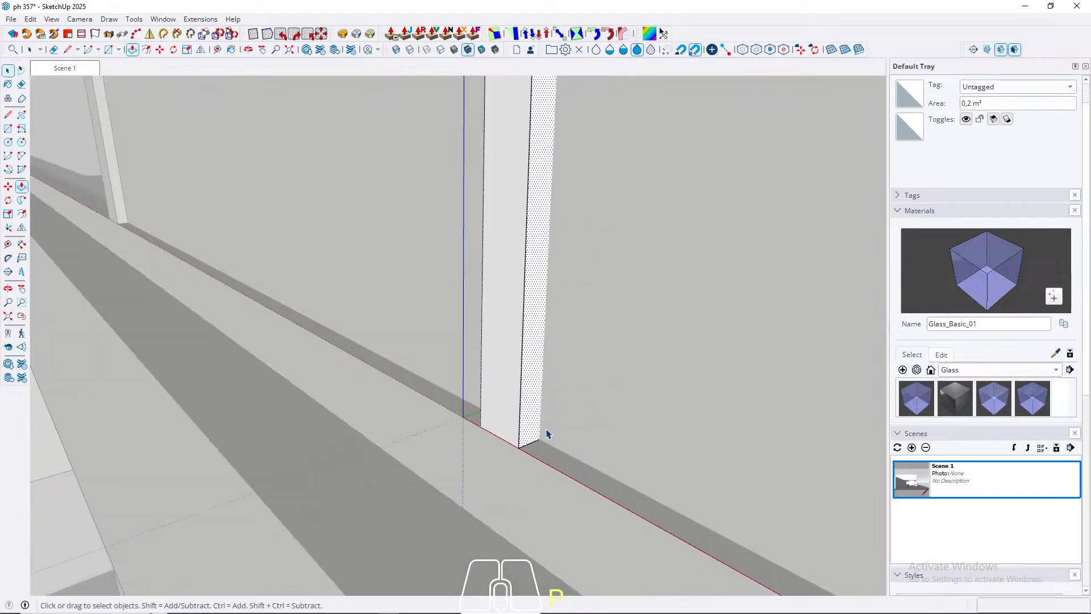
key("Escape")
Step: Draw a rectangle about 65.9 by 8 cm on the frame's outer side, from its upper corner beside the open bay
mouse_move(546, 434)
middle_mouse_down()
mouse_move(531, 434)
mouse_move(538, 451)
mouse_move(466, 453)
mouse_move(510, 375)
mouse_move(522, 325)
mouse_move(489, 390)
middle_mouse_up()
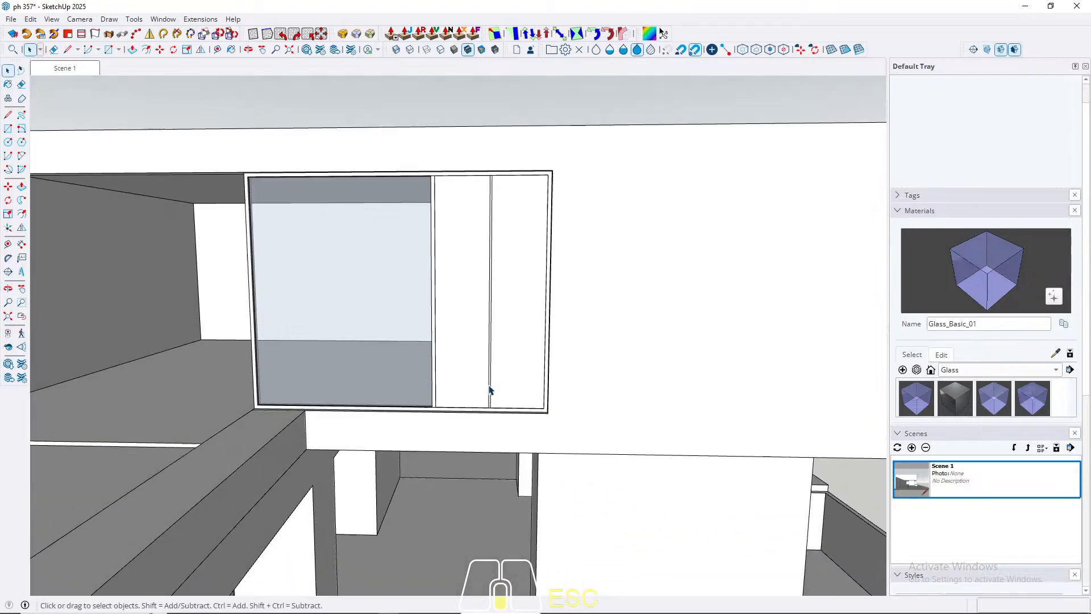
scroll(489, 389, "down", 3)
middle_click_drag(241, 386, 303, 471)
scroll(547, 432, "up", 4)
scroll(546, 430, "down", 3)
scroll(305, 469, "up", 5)
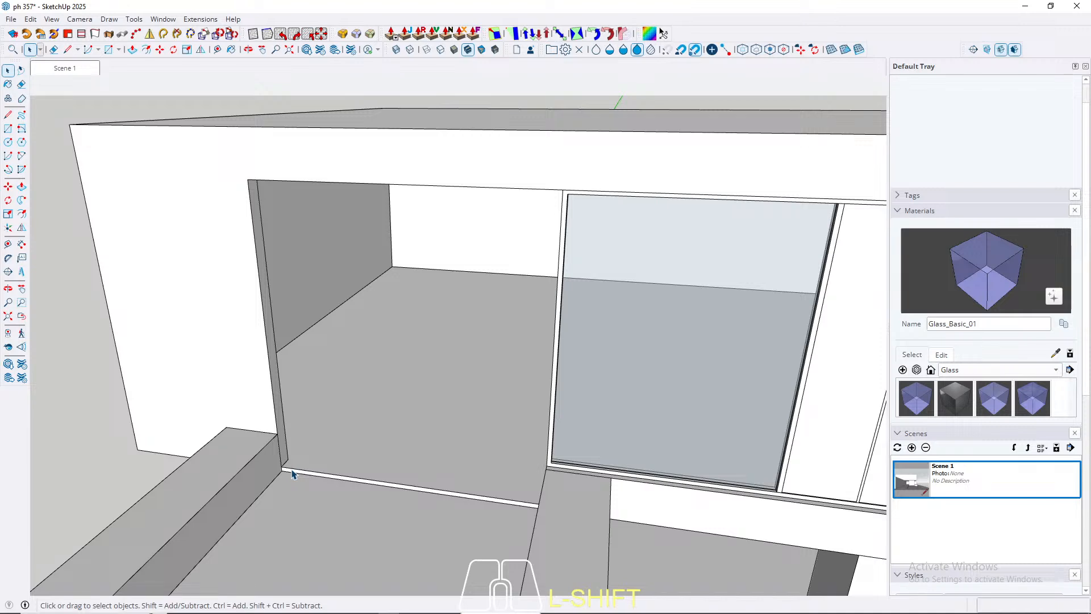
middle_click_drag(291, 471, 654, 341)
key("r")
scroll(651, 234, "up", 4)
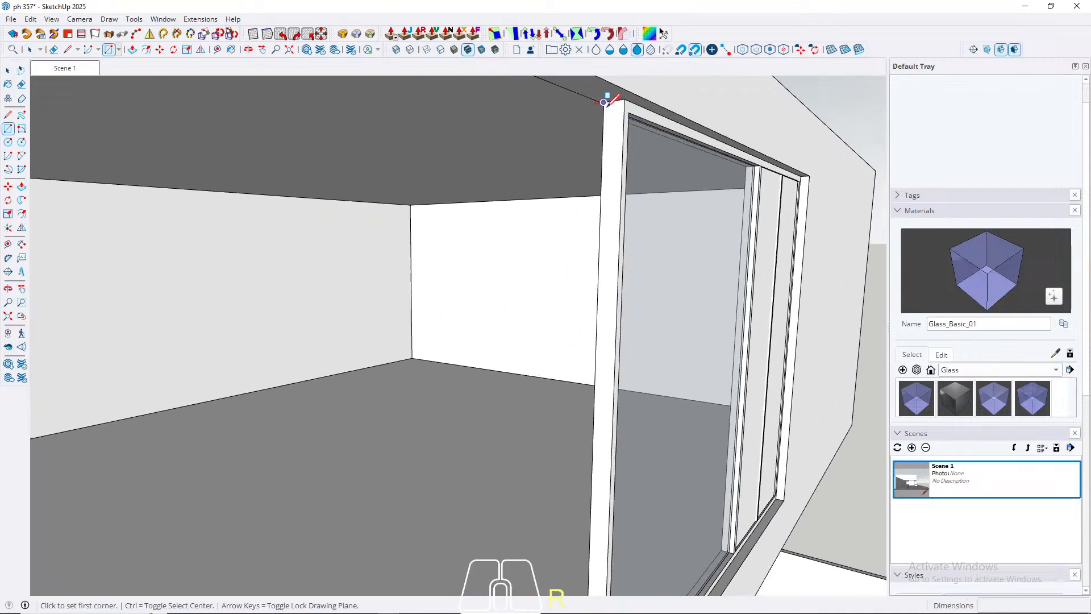
left_click(603, 102)
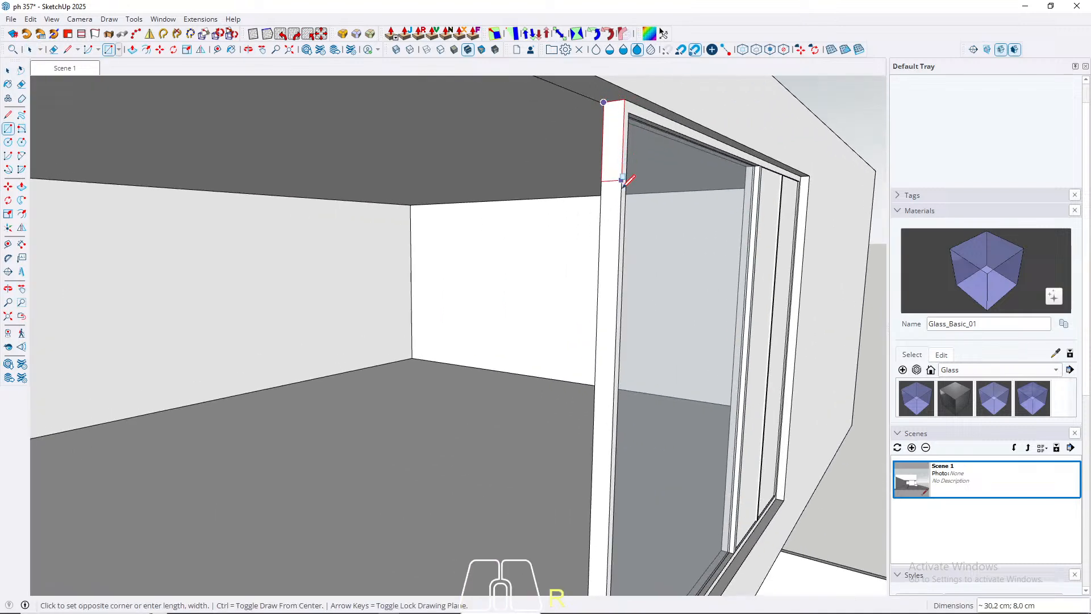
scroll(624, 221, "down", 2)
scroll(620, 243, "up", 2)
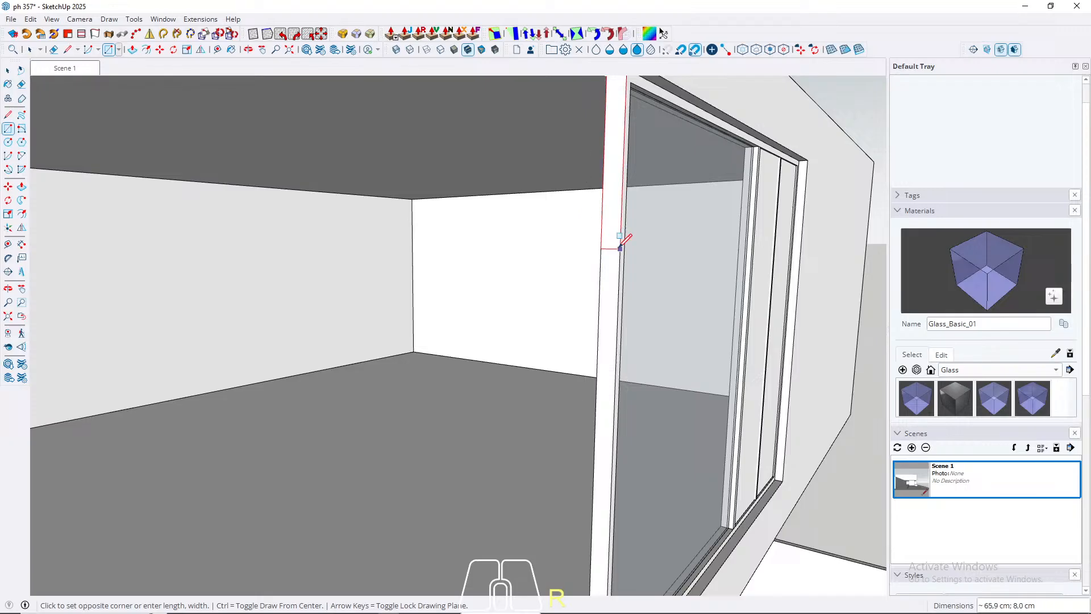
left_click(620, 249)
key("space")
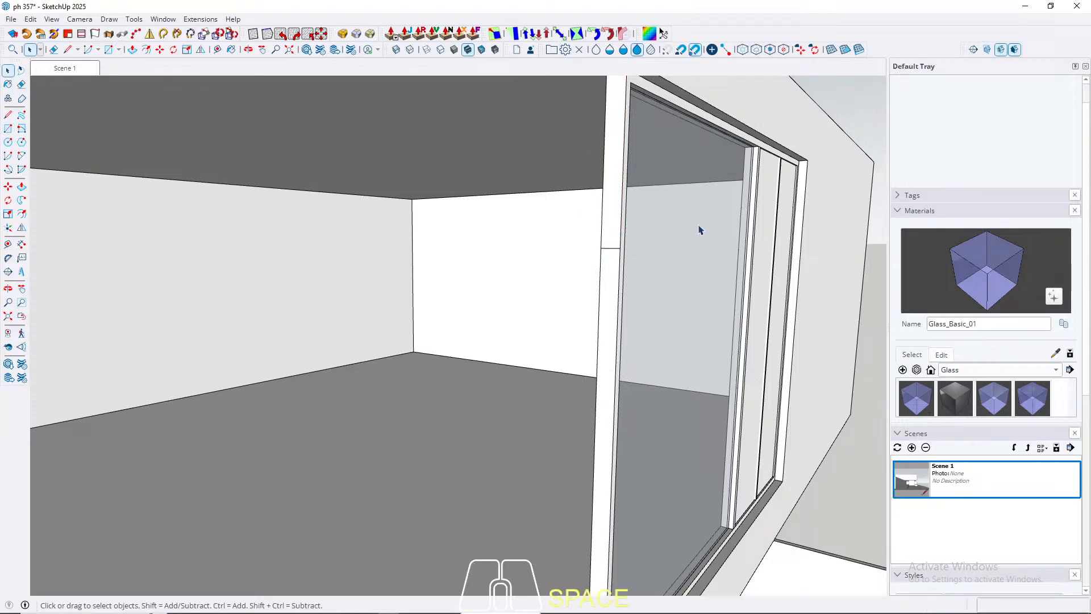
Step: Extrude the rectangle 280 cm across the open bay to the far wall and extend its underside about 234.3 cm down to the sill
key("p")
left_click(612, 239)
scroll(612, 237, "down", 2)
middle_click_drag(612, 237, 548, 259)
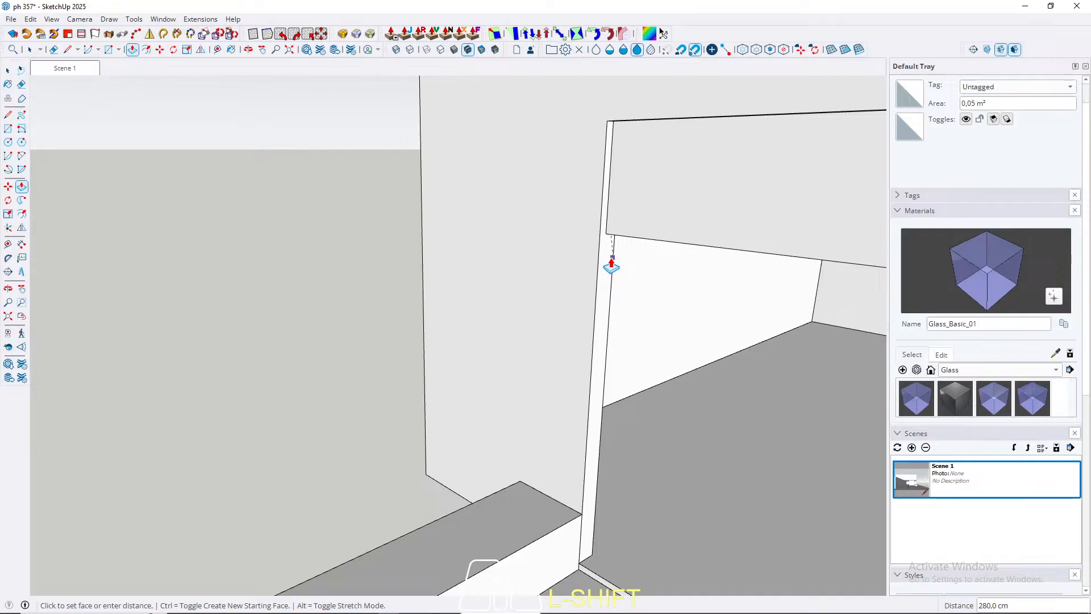
left_click(611, 265)
middle_click_drag(603, 284, 565, 404)
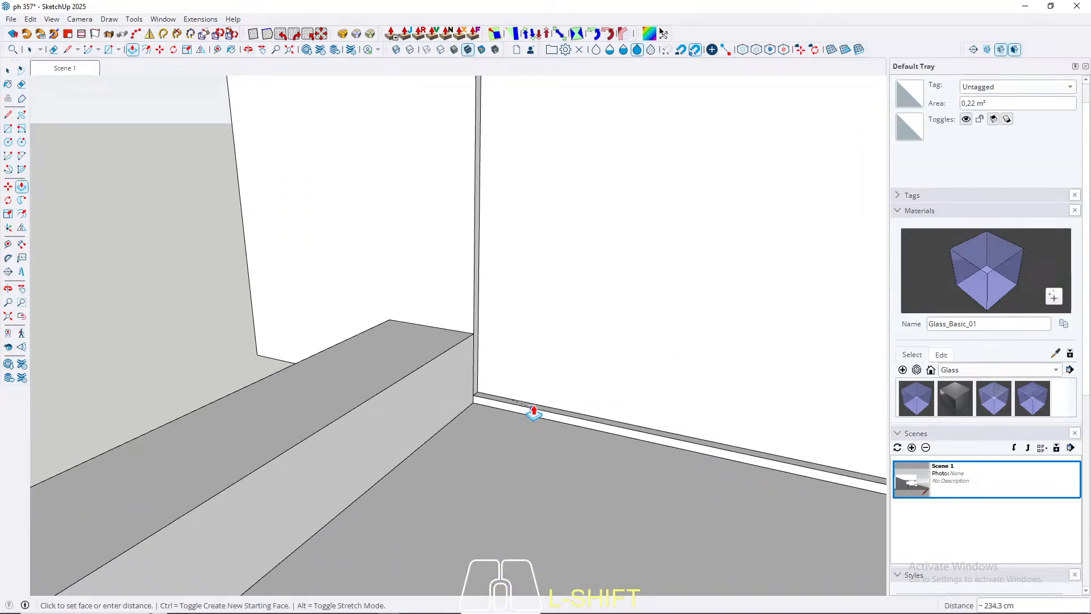
key("space")
Step: Make the panel filling the open bay a group
scroll(305, 479, "down", 2)
middle_click_drag(306, 478, 415, 471)
double_click(431, 339)
right_click(430, 339)
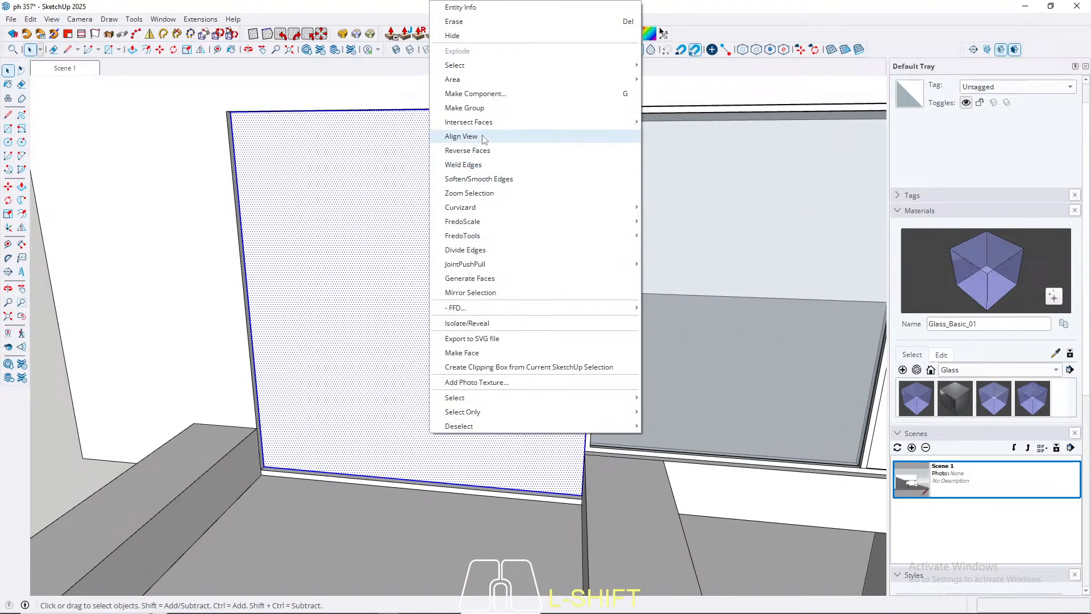
left_click(472, 108)
Step: Open the new panel group and offset its front face's outline inward 4 cm
double_click(421, 423)
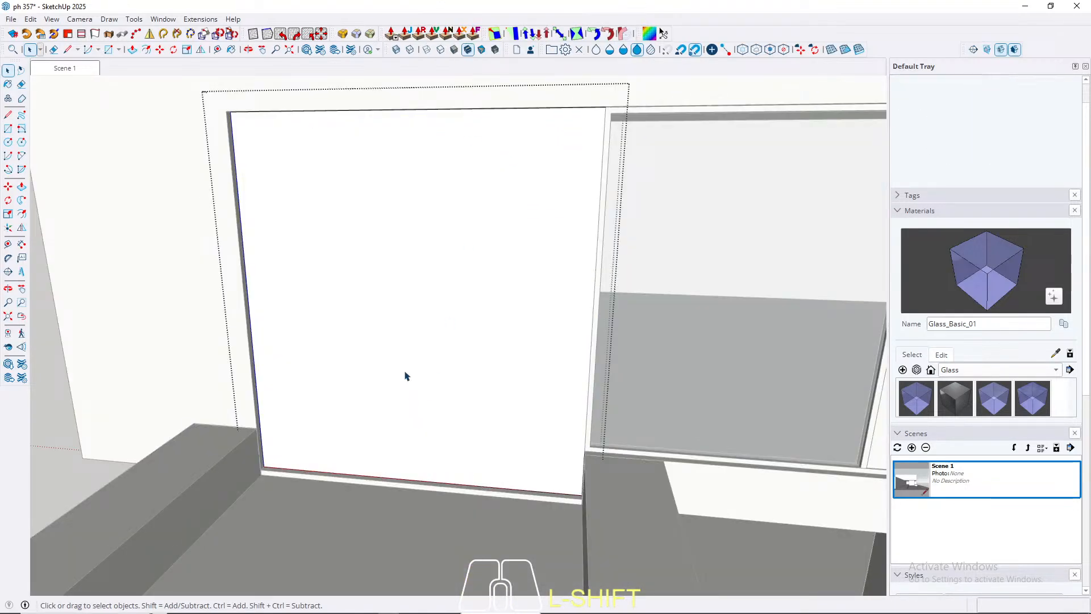
left_click(401, 363)
key("f")
left_click(293, 363)
type("4")
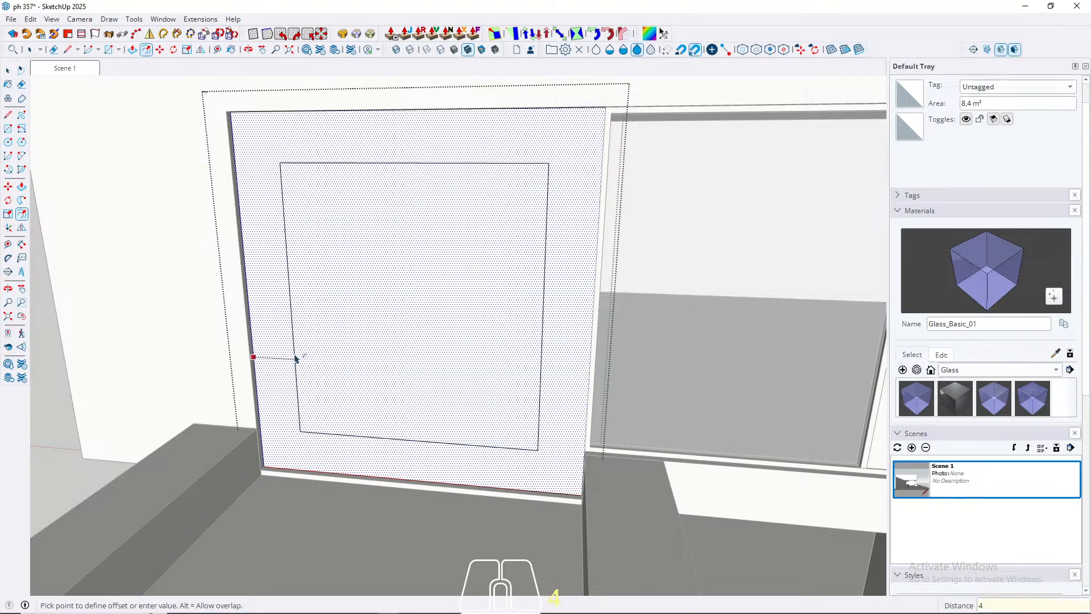
key("Return")
key("space")
Step: Push the inner face 8 cm through the panel to leave an open frame
left_click(375, 430)
key("p")
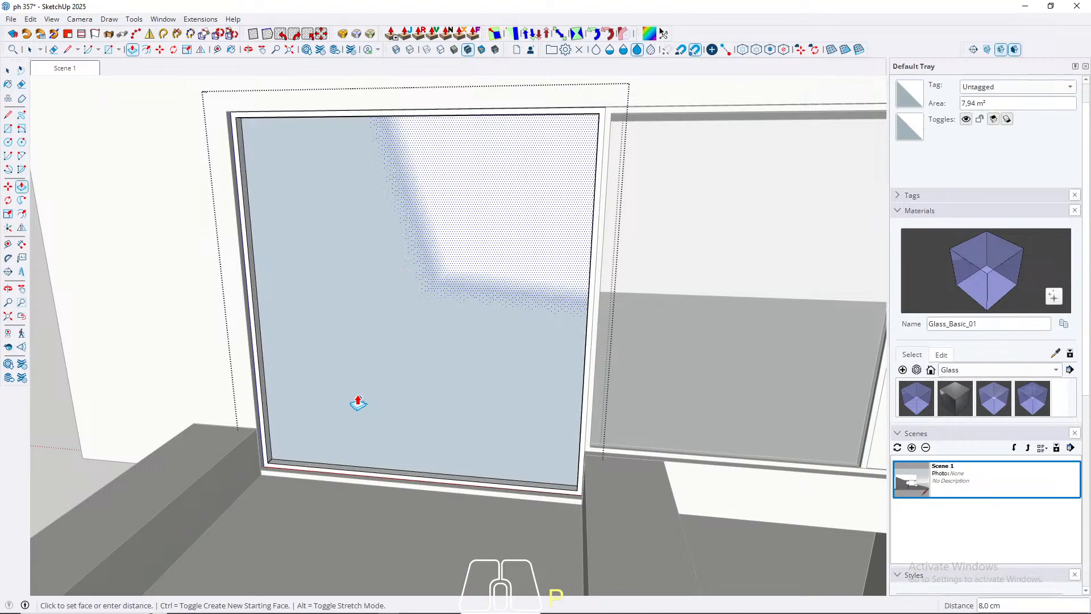
left_click(357, 403)
Step: Push the inner bottom face of the open frame down 4 cm to eliminate its bottom bar, and close the group
scroll(341, 382, "up", 5)
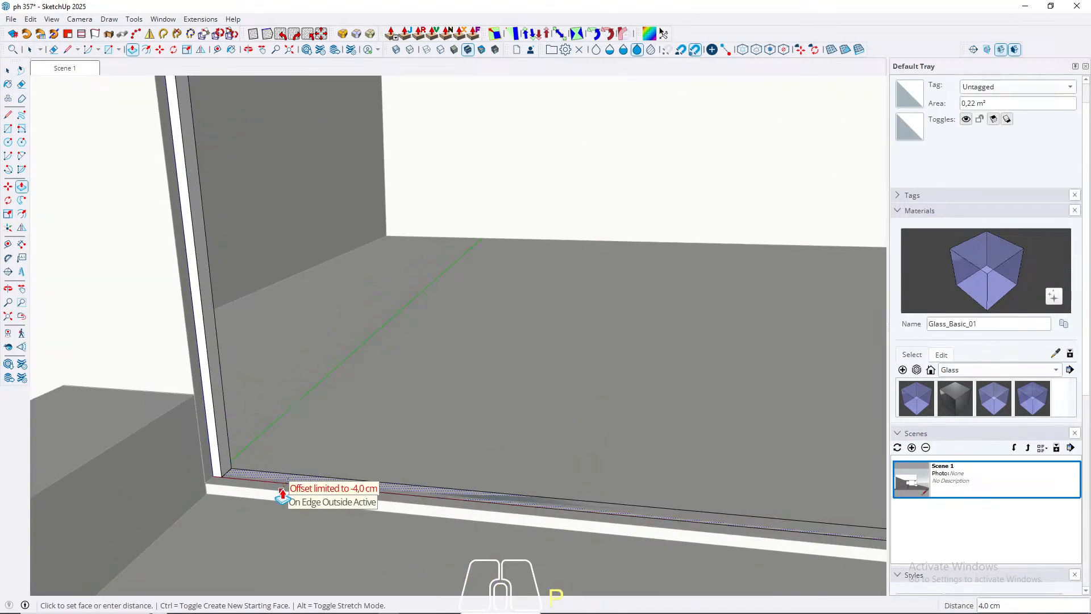
left_click(282, 495)
key("Delete")
key("e")
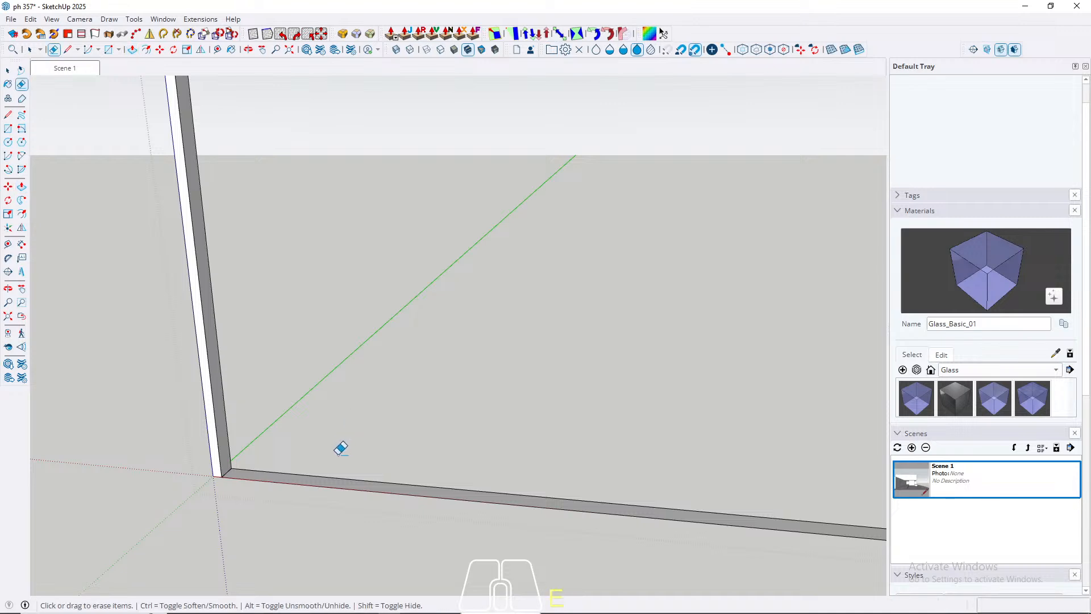
key("space")
middle_click_drag(322, 499, 340, 421)
key("Escape")
Step: Reopen the frame group beside the glass window and make the frame geometry a nested group
scroll(261, 400, "down", 3)
middle_click_drag(296, 392, 397, 301)
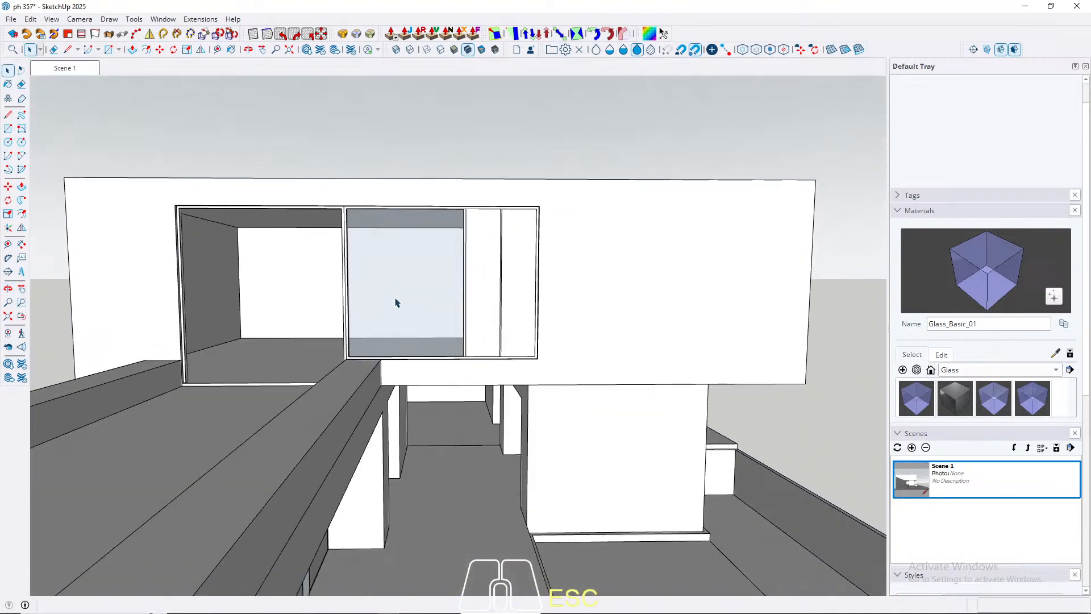
scroll(178, 207, "up", 2)
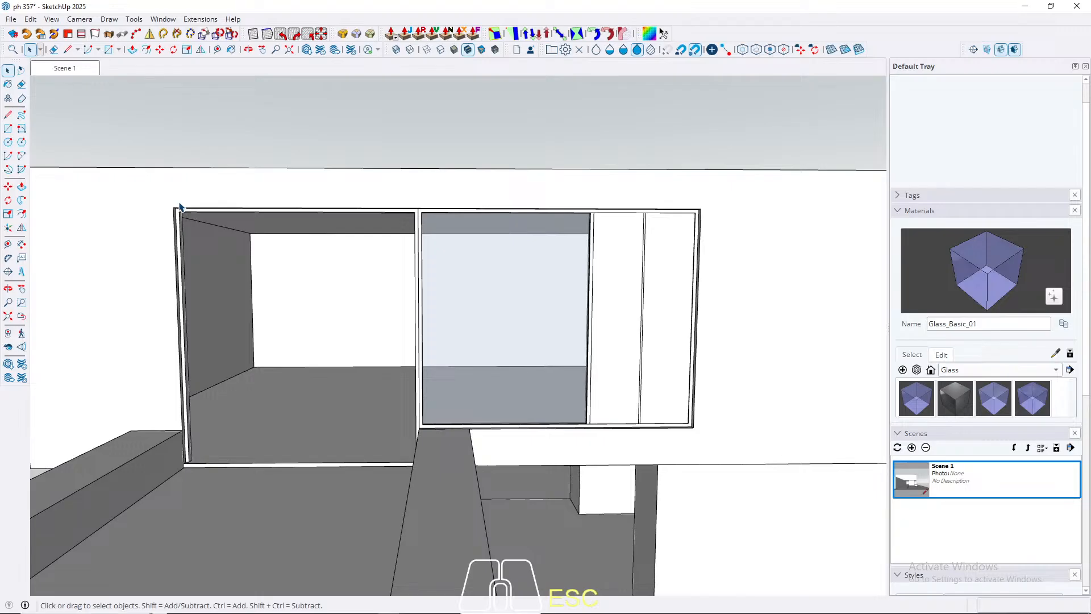
scroll(179, 206, "up", 4)
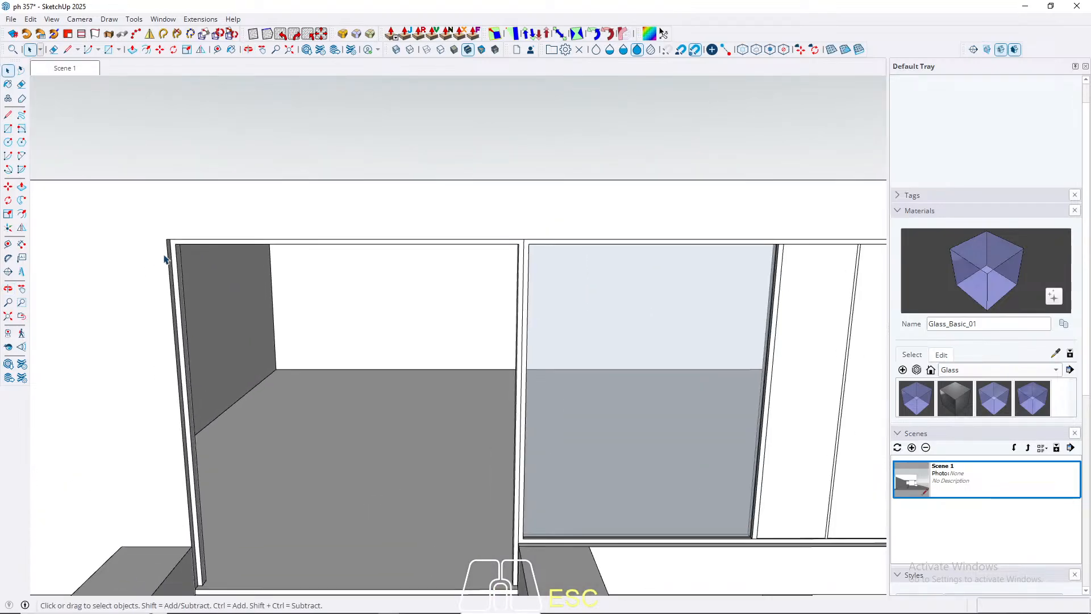
left_click(180, 249)
double_click(180, 248)
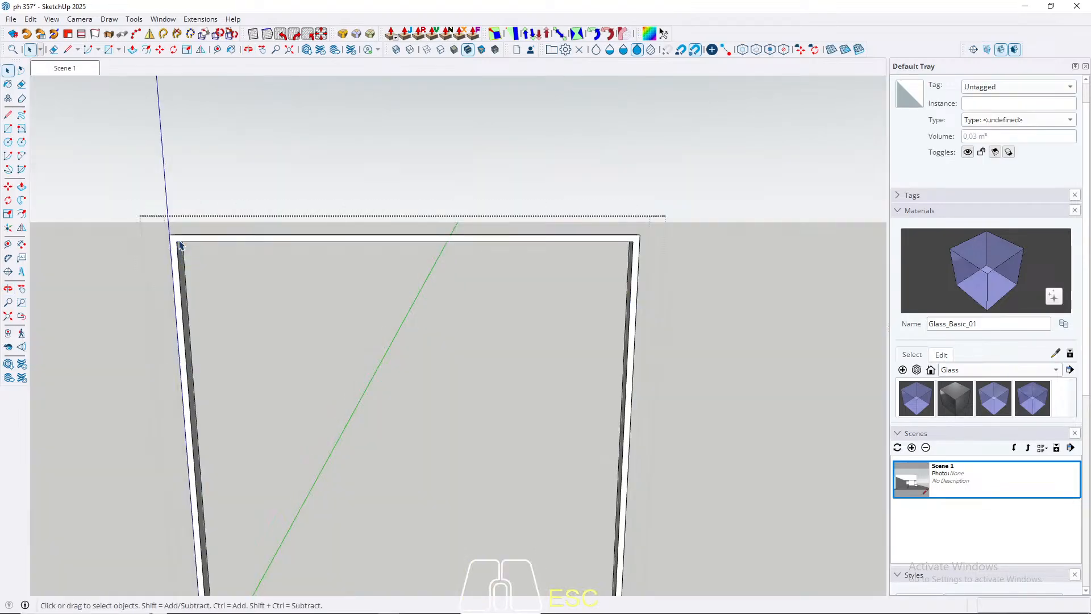
right_click(178, 242)
left_click(239, 108)
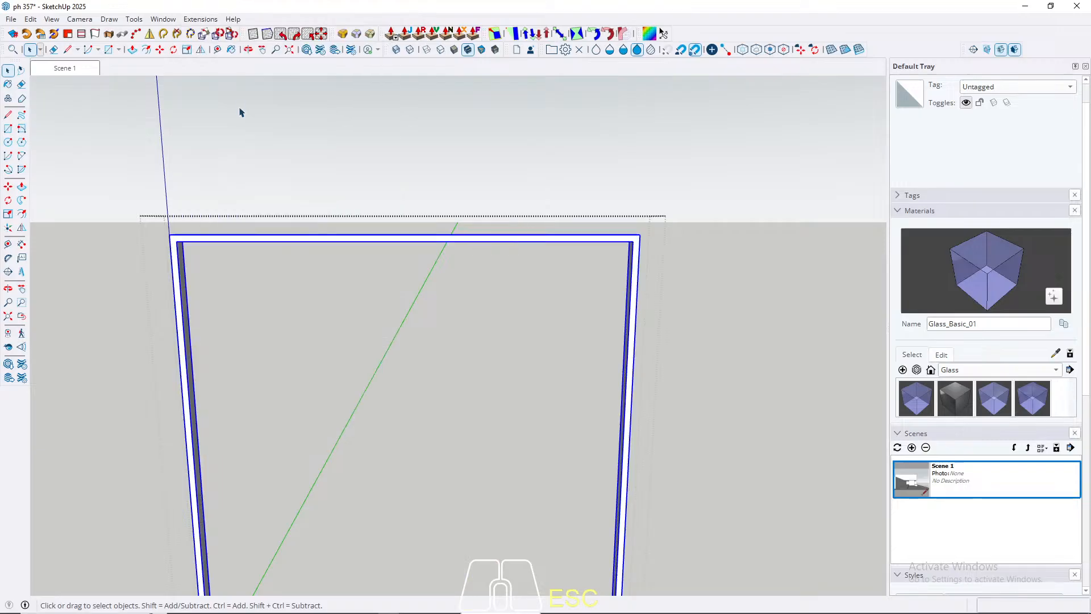
Step: Draw a 136 × 296 cm rectangle from the frame's inner bottom corner to the midpoint of its top bar
key("r")
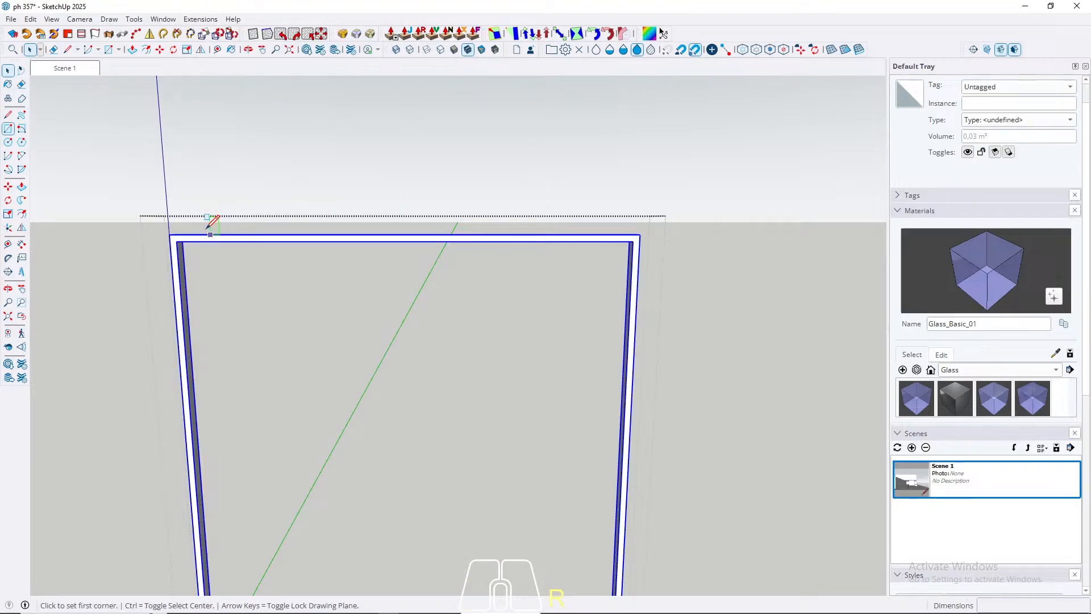
scroll(227, 317, "down", 3)
scroll(214, 483, "up", 4)
left_click(193, 481)
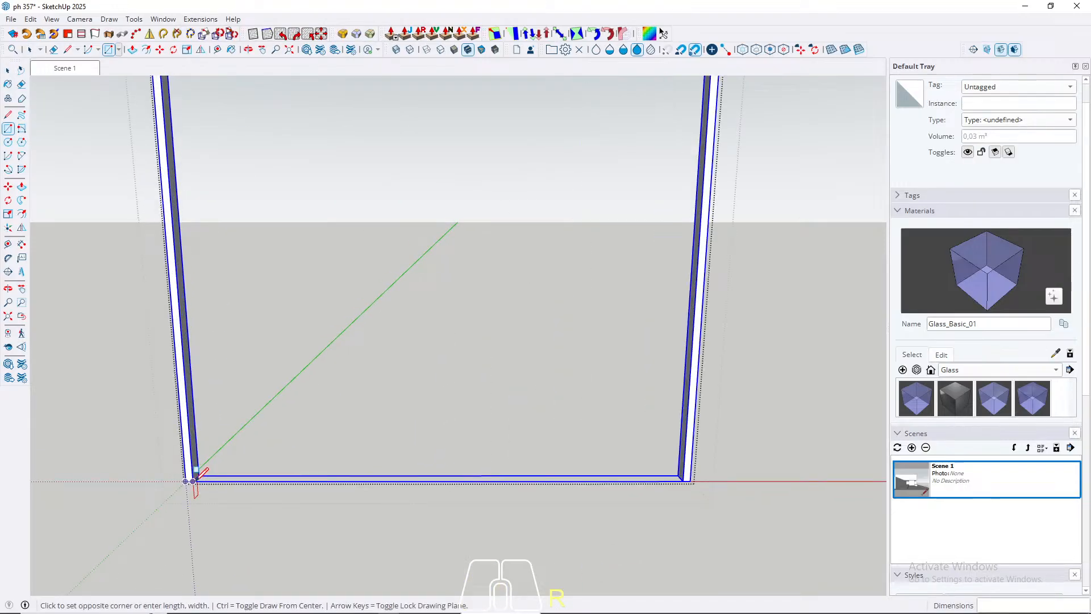
scroll(193, 480, "down", 3)
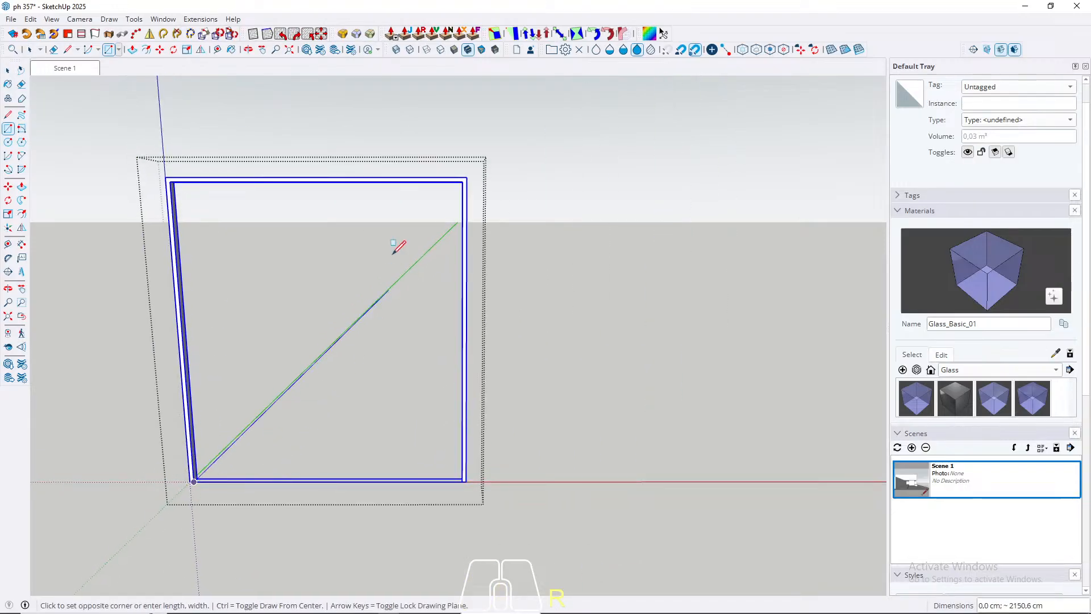
left_click(317, 181)
key("space")
middle_click_drag(317, 181, 339, 343)
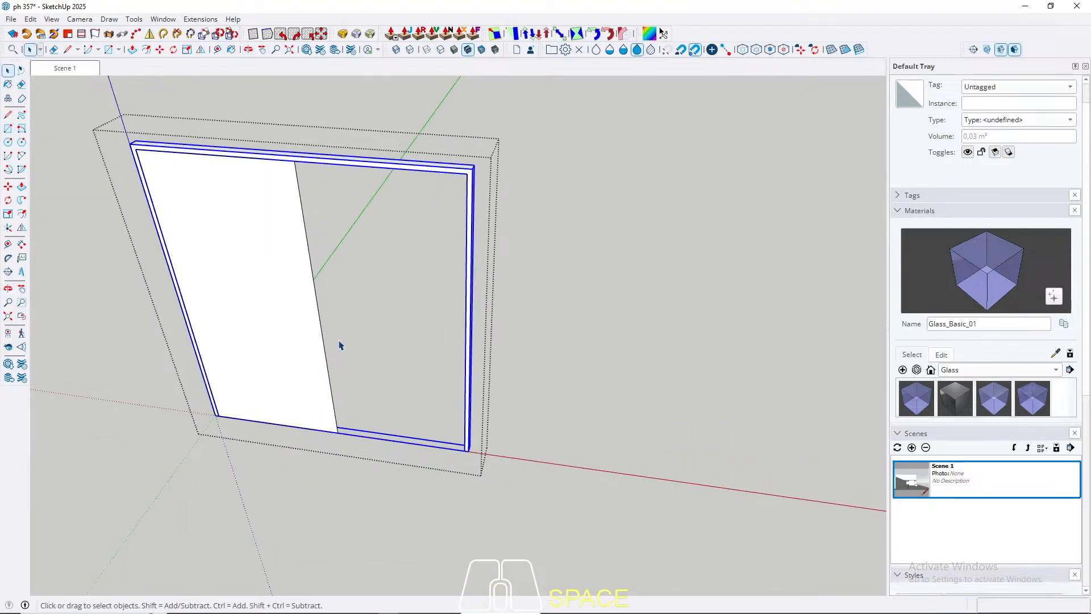
Step: Extrude the half-width rectangle into a thin door panel inside the frame
key("p")
left_click(263, 382)
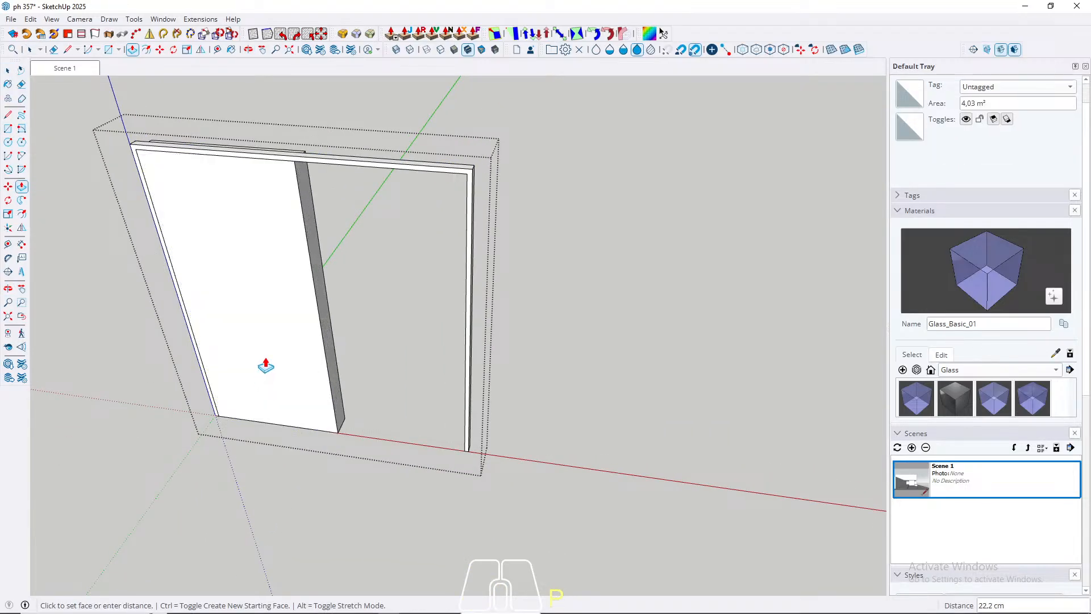
key("Return")
key("space")
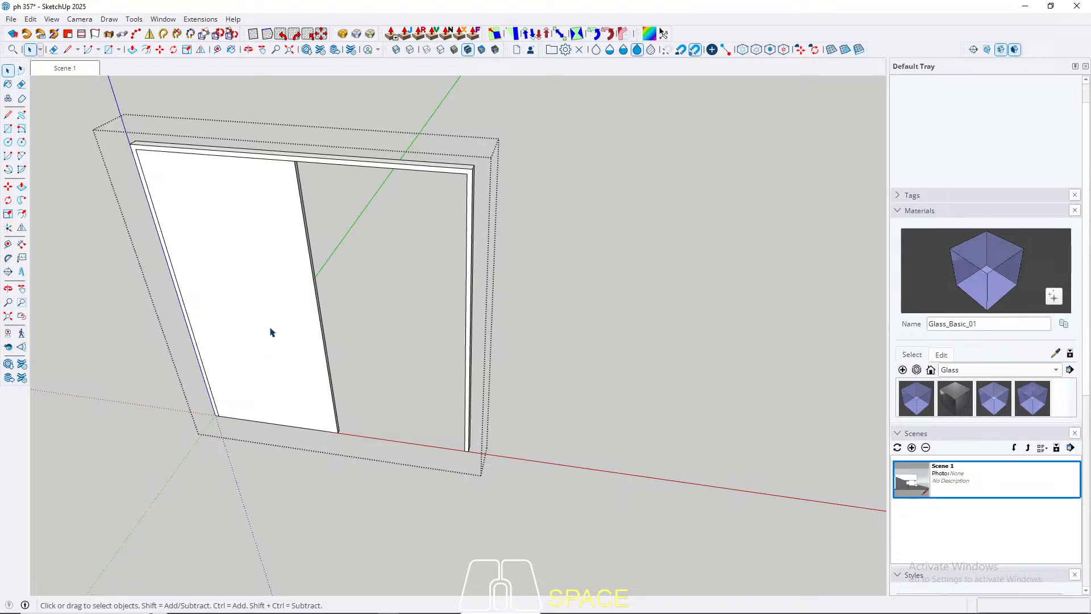
Step: Offset the door panel's front face outline inward to form a narrow border, and close the group
left_click(271, 333)
key("f")
left_click(317, 308)
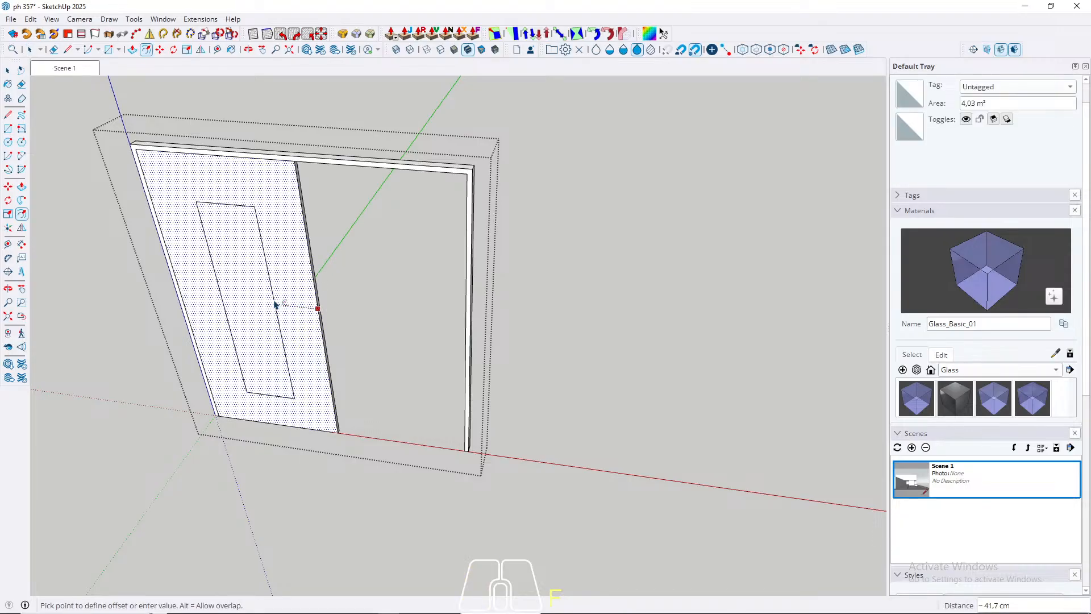
key("Return")
key("space")
key("Escape")
scroll(246, 312, "down", 3)
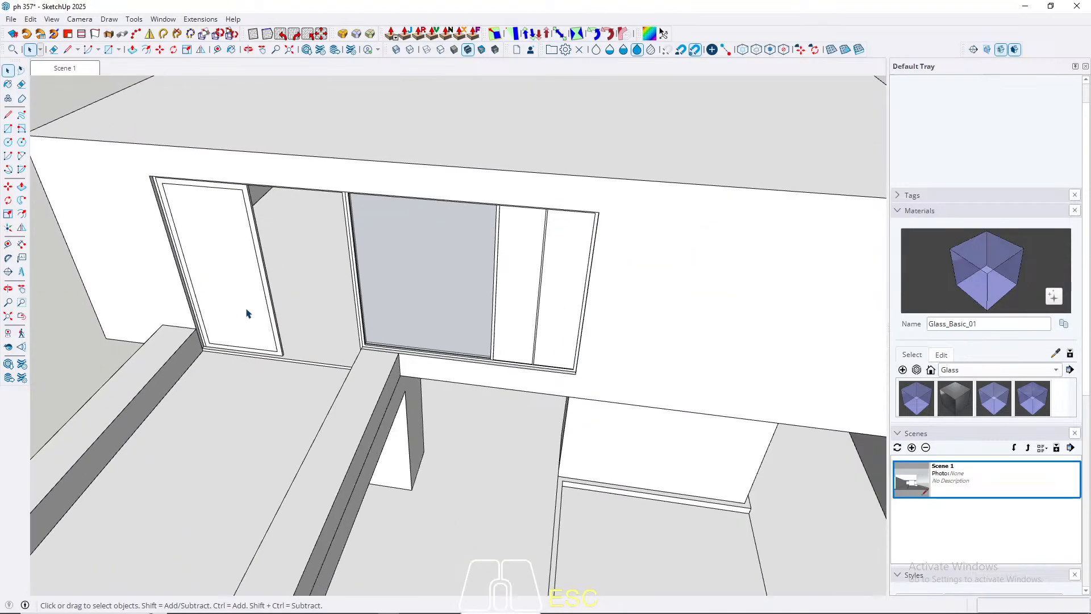
Step: Reopen the frame group and make all the door panel's geometry a group of its own
mouse_move(246, 312)
middle_mouse_down()
mouse_move(370, 125)
mouse_move(194, 228)
middle_mouse_up()
scroll(227, 238, "down", 3)
mouse_move(387, 269)
middle_mouse_down("shift")
mouse_move(146, 387)
mouse_move(166, 312)
mouse_move(270, 304)
mouse_move(233, 314)
mouse_move(168, 298)
middle_mouse_up("shift")
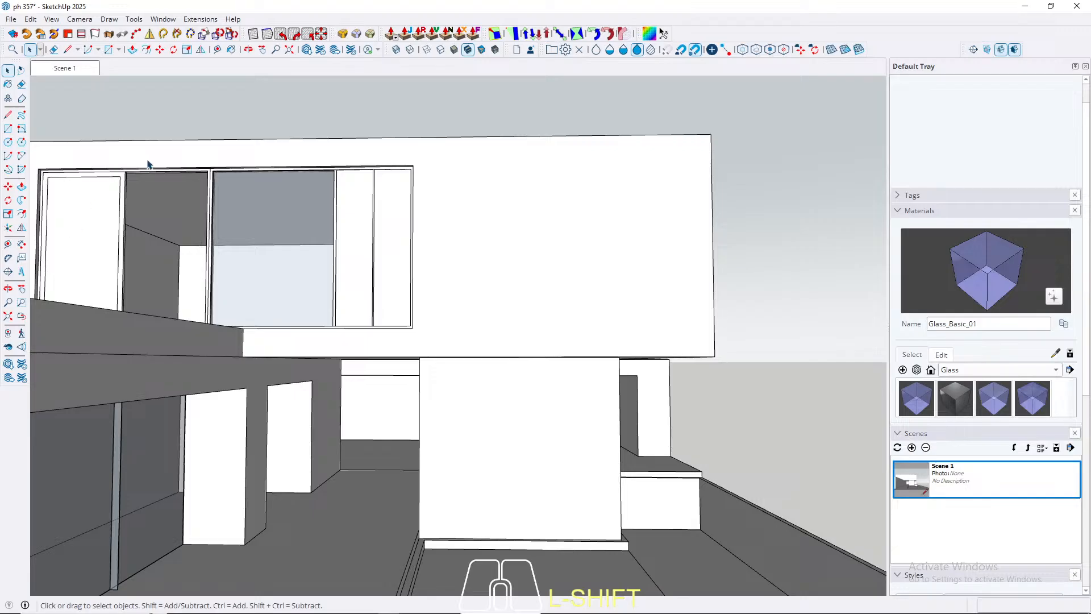
mouse_move(148, 164)
middle_mouse_down()
mouse_move(46, 339)
mouse_move(302, 329)
middle_mouse_up()
scroll(302, 332, "up", 5)
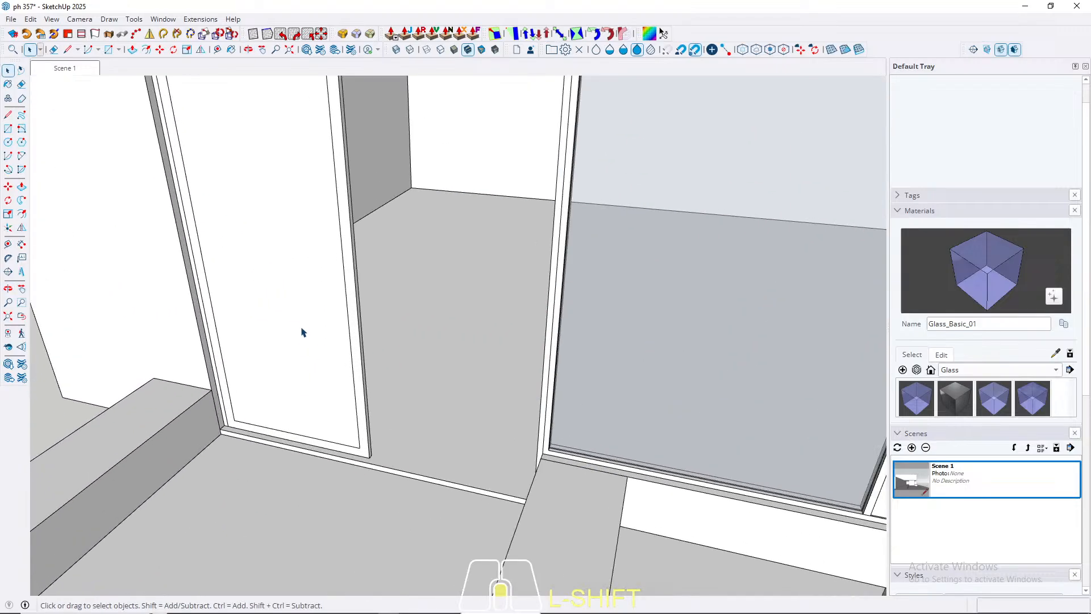
left_click(319, 387)
scroll(316, 390, "up", 2)
scroll(312, 392, "up", 3)
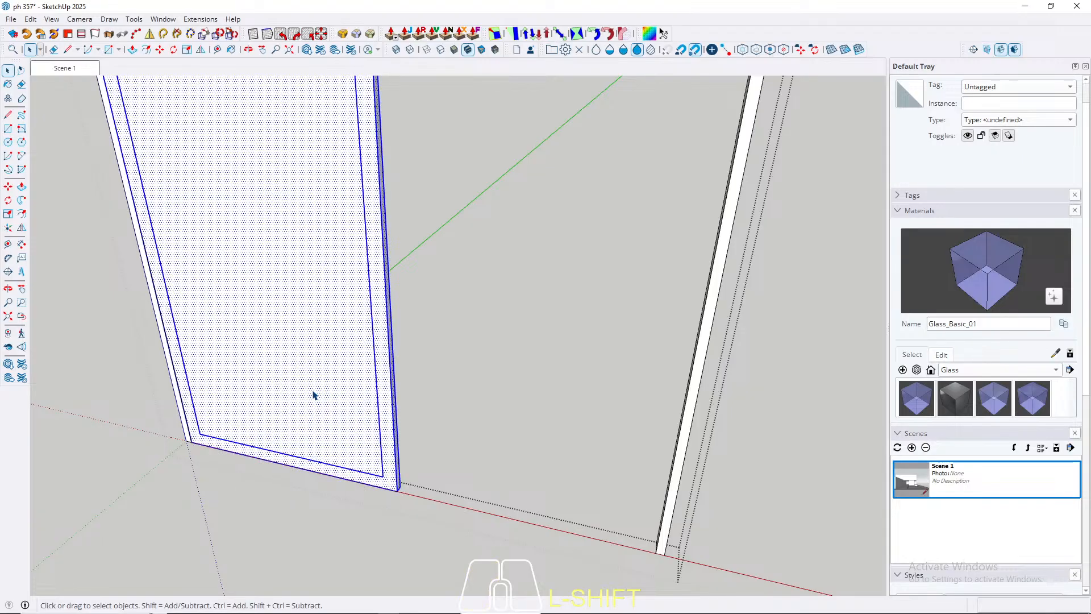
right_click(313, 395)
left_click(366, 117)
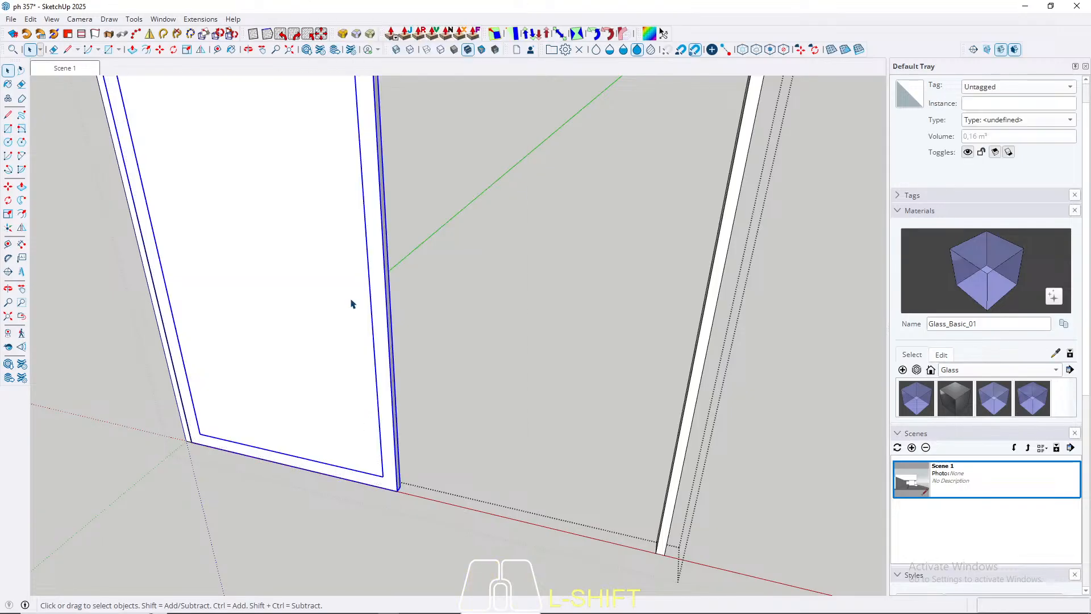
Step: Convert the door panel group into a component, replacing the selection
right_click(351, 304)
left_click(397, 94)
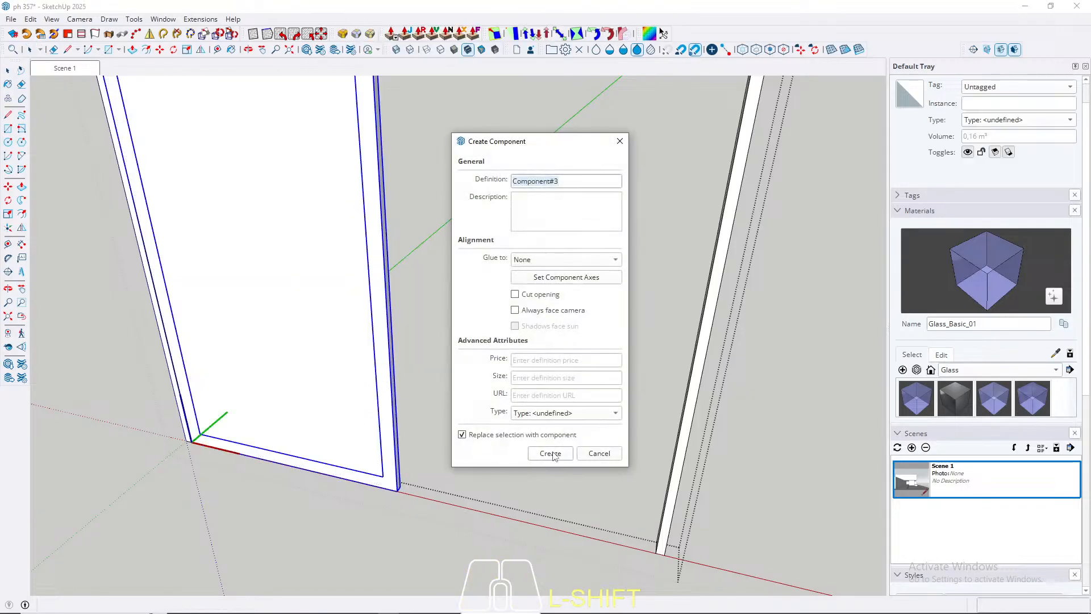
left_click(551, 453)
Step: Open the door panel component, recess its inner face by 2 cm, and close the component
double_click(281, 397)
key("p")
left_click(260, 396)
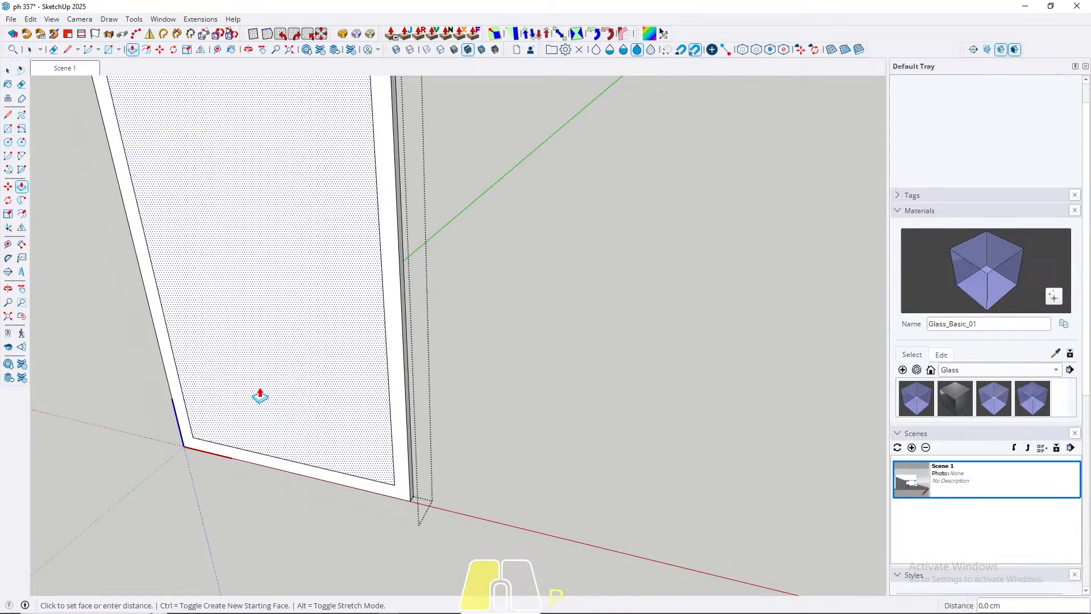
type("2")
key("Return")
key("space")
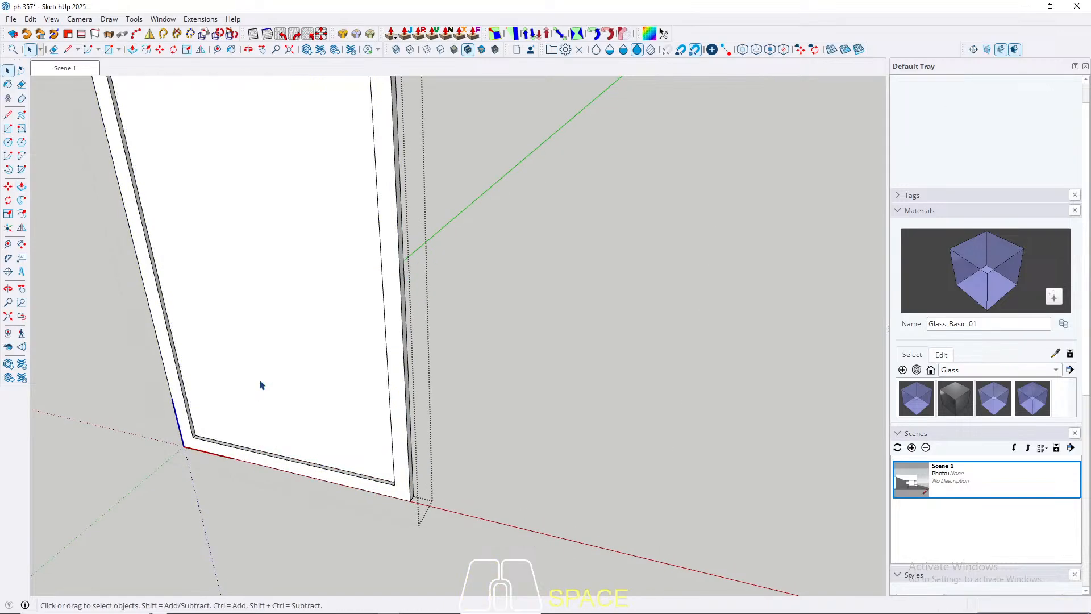
key("Escape")
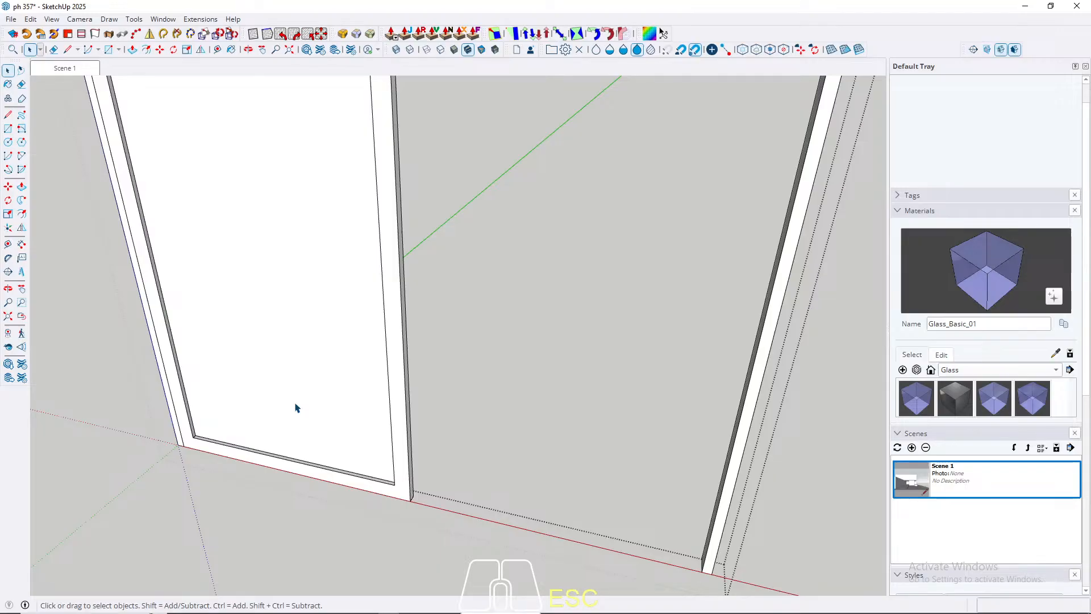
Step: Copy the door panel into the other half of the frame, snapping its bottom corner to the first panel's rear bottom corner
left_click(295, 408)
key("m")
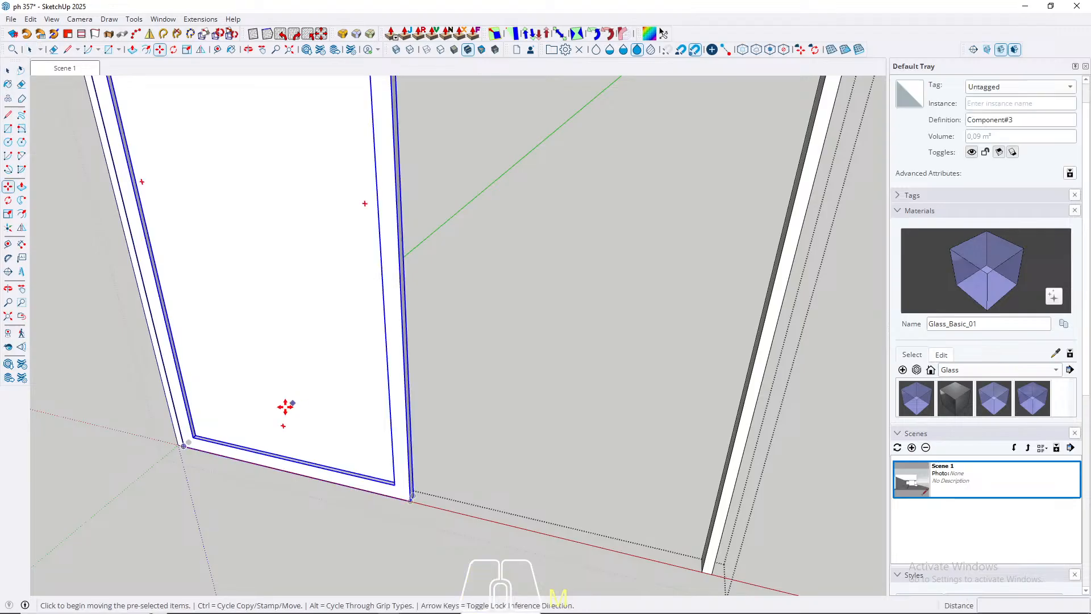
scroll(193, 450, "up", 1)
key("ctrl")
left_click(179, 441)
scroll(255, 390, "down", 2)
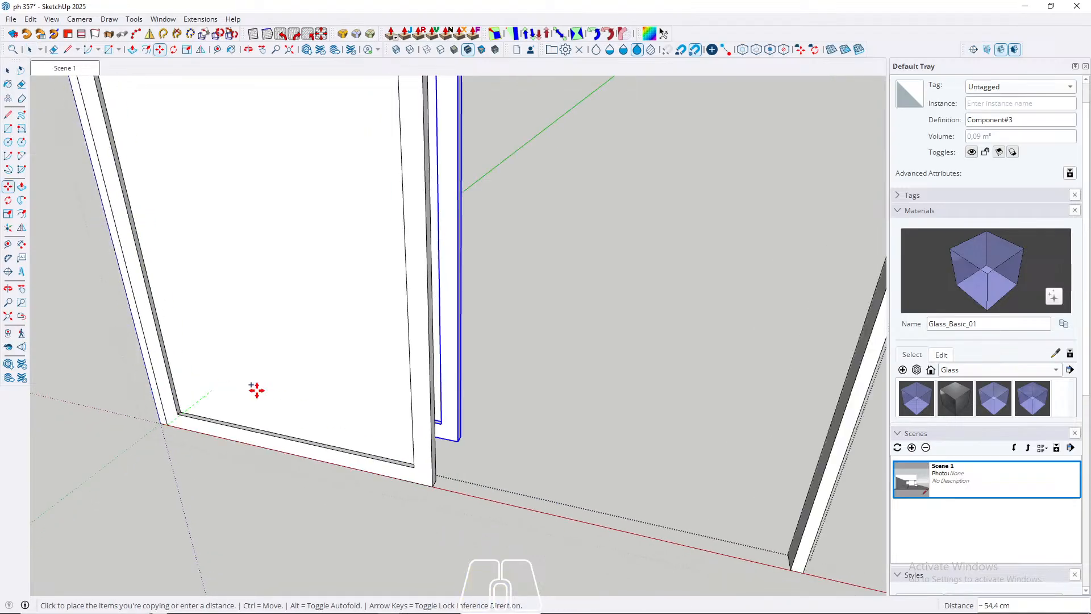
scroll(423, 475, "up", 2)
left_click(443, 480)
key("space")
scroll(418, 457, "down", 3)
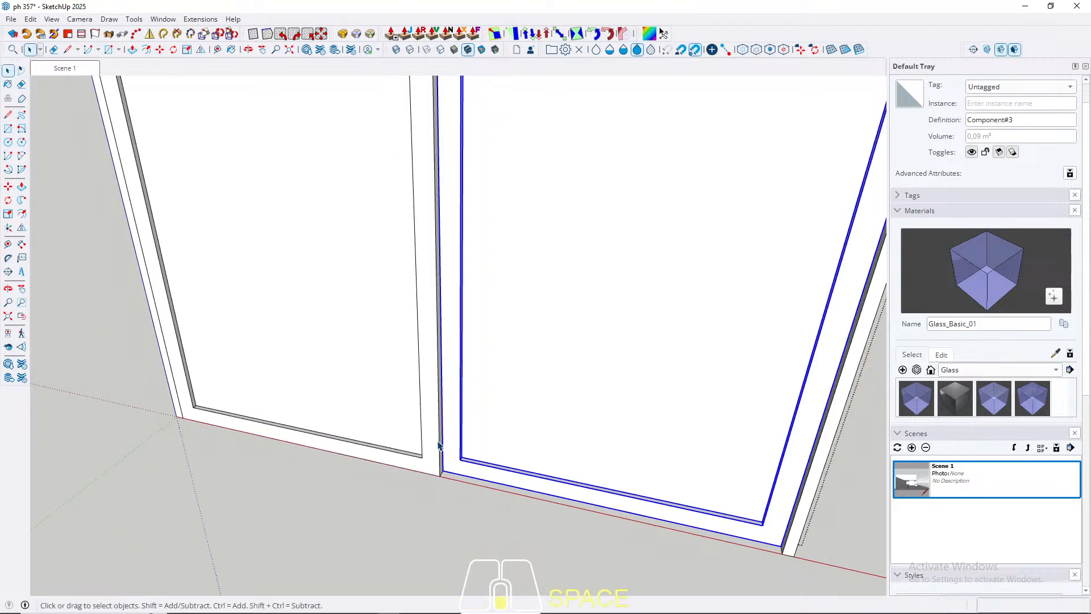
Step: Select both door panels and move them 2 cm back into the frame's depth
left_click(412, 453, "shift")
key("m")
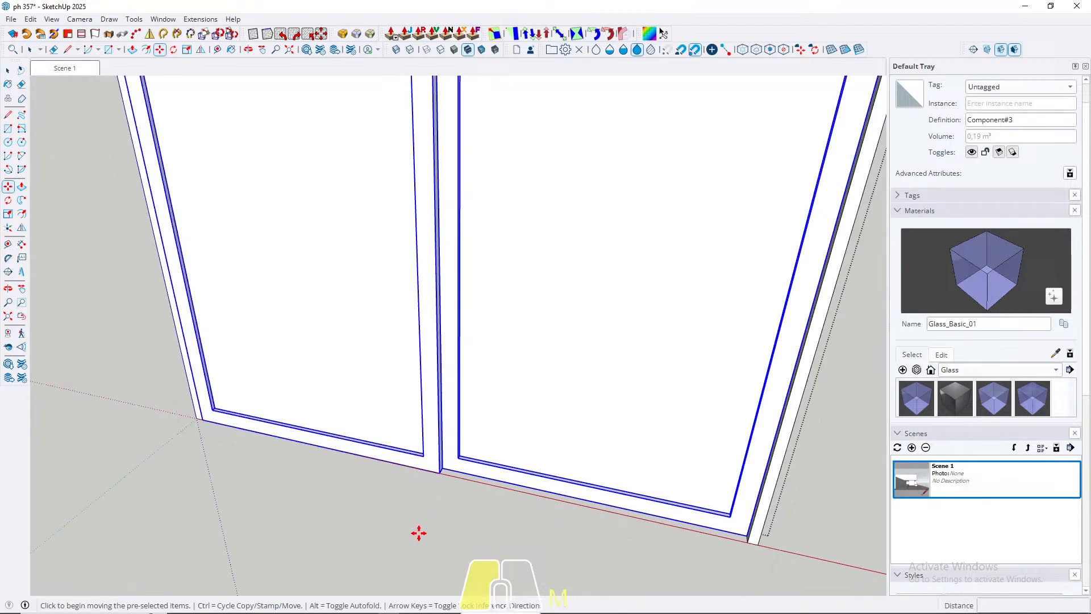
left_click(425, 528)
type("2")
key("Return")
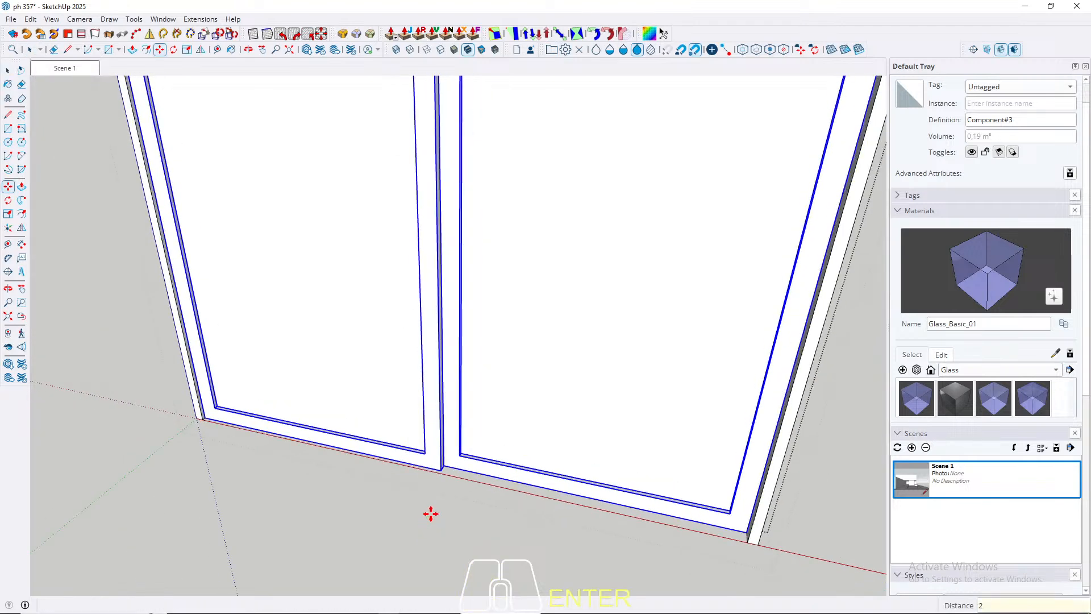
key("space")
Step: Return to the saved Scene 1 view and close the frame group
scroll(256, 432, "up", 5)
scroll(202, 430, "up", 2)
key("l")
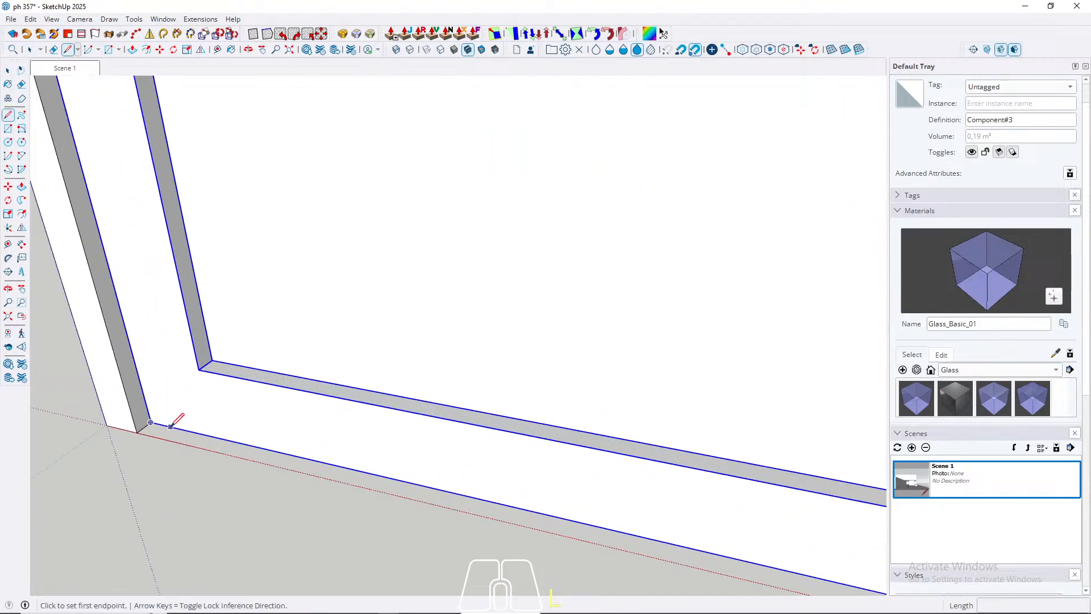
key("space")
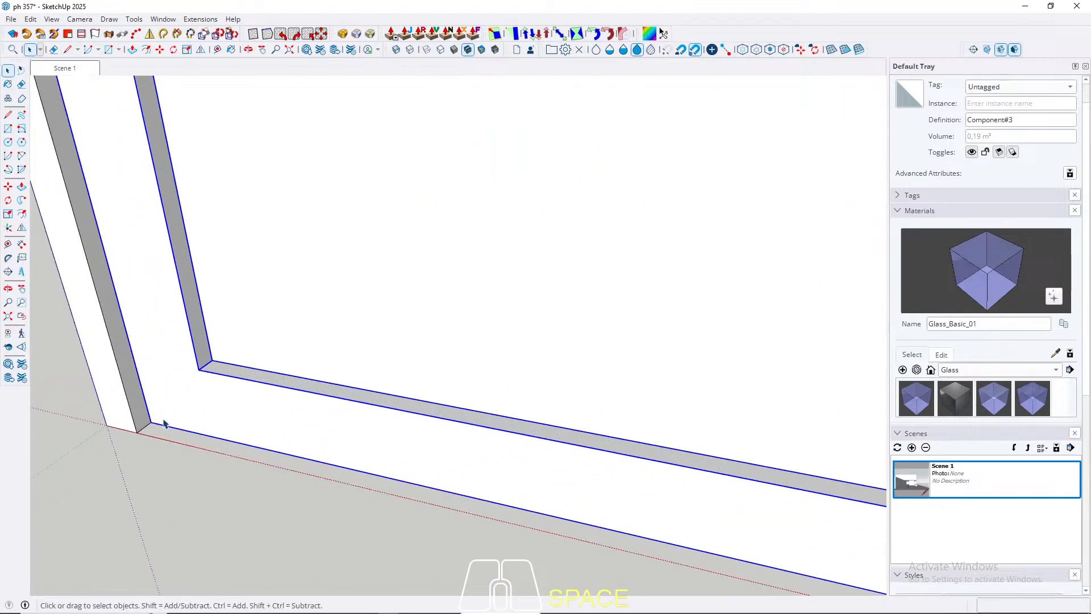
left_click(66, 71)
key("Escape")
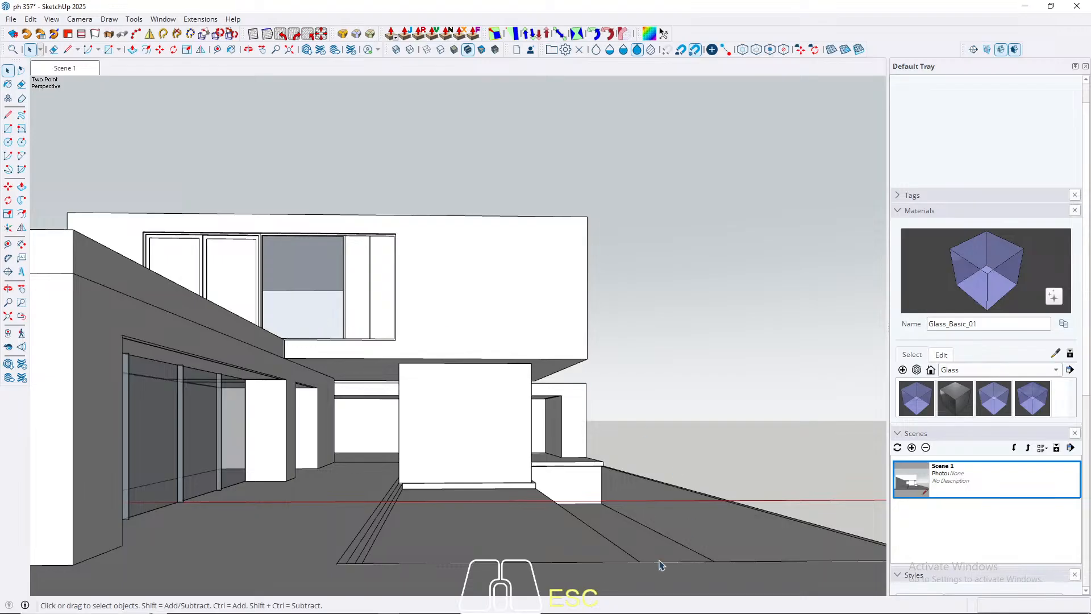
Step: Draw a rectangle over the sunken floor in front of the glazed volume, between its opposite inner corners
middle_click_drag(599, 508, 519, 473)
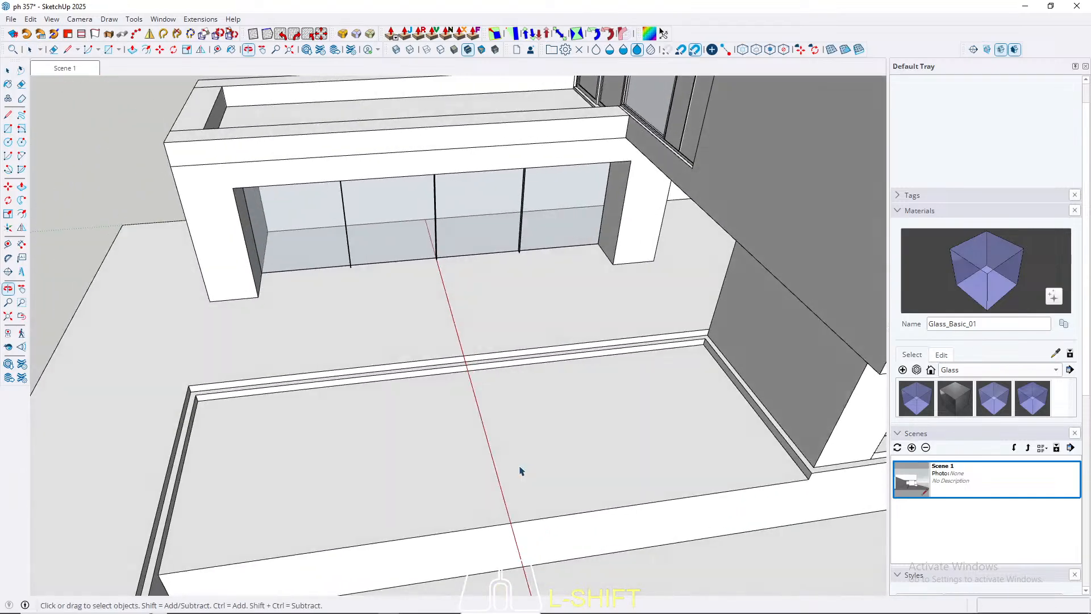
scroll(207, 415, "up", 4)
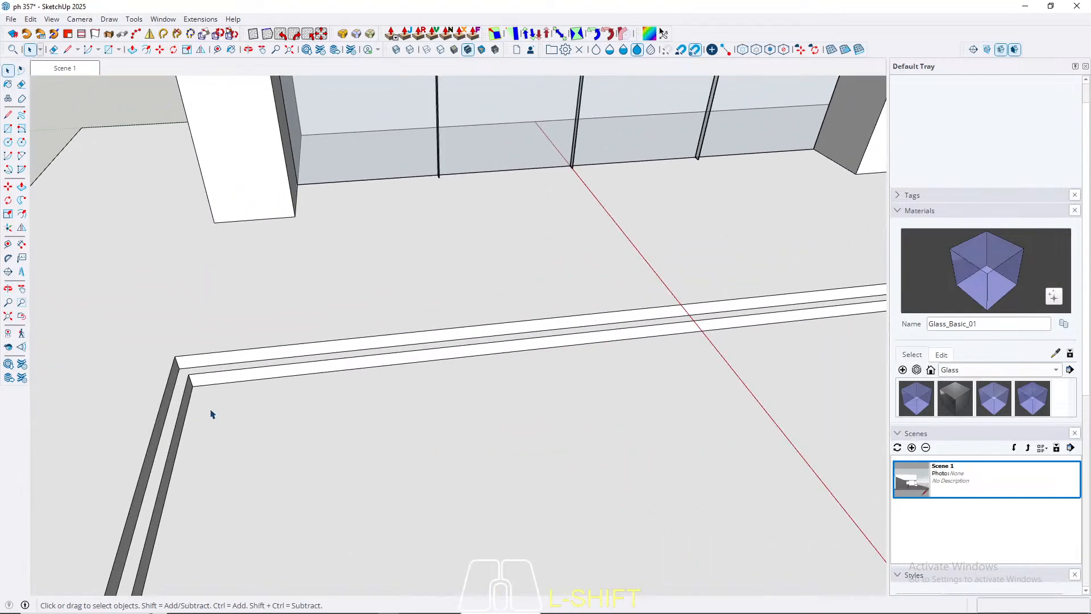
key("r")
left_click(193, 386)
scroll(193, 386, "down", 6)
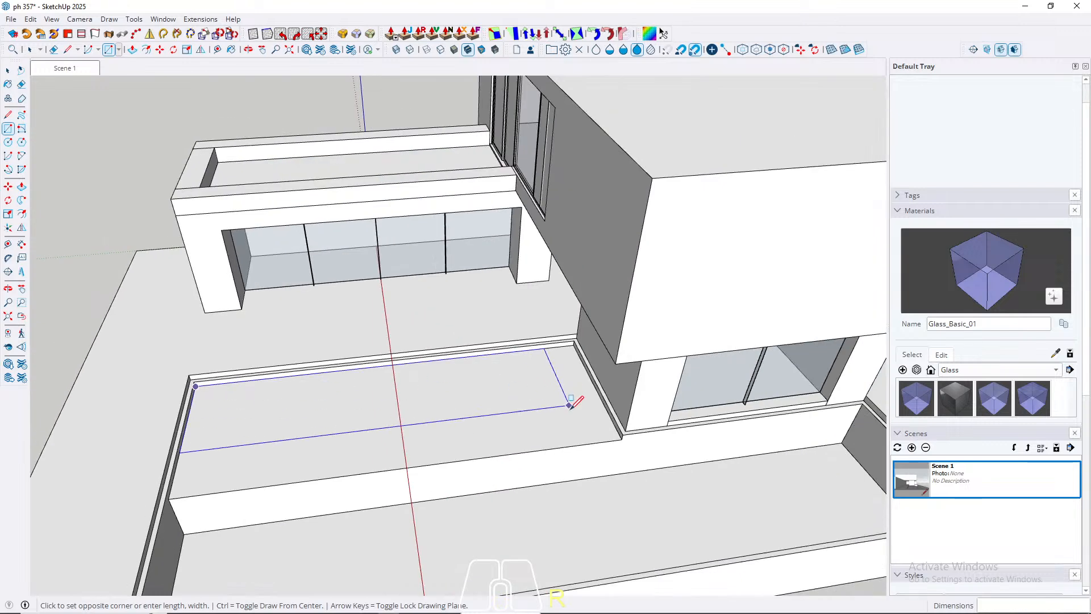
scroll(573, 405, "up", 4)
left_click(675, 464)
key("space")
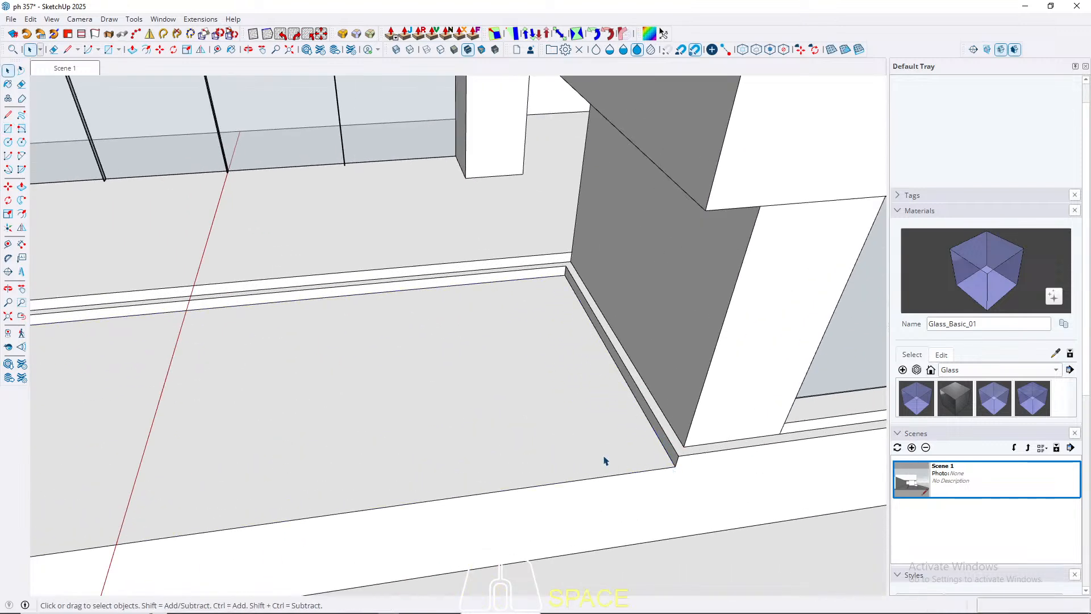
Step: Group the rectangle covering the sunken floor and move it up 15 cm, snapping to the recess's upper corner
left_click(604, 460)
right_click(604, 459)
left_click(650, 145)
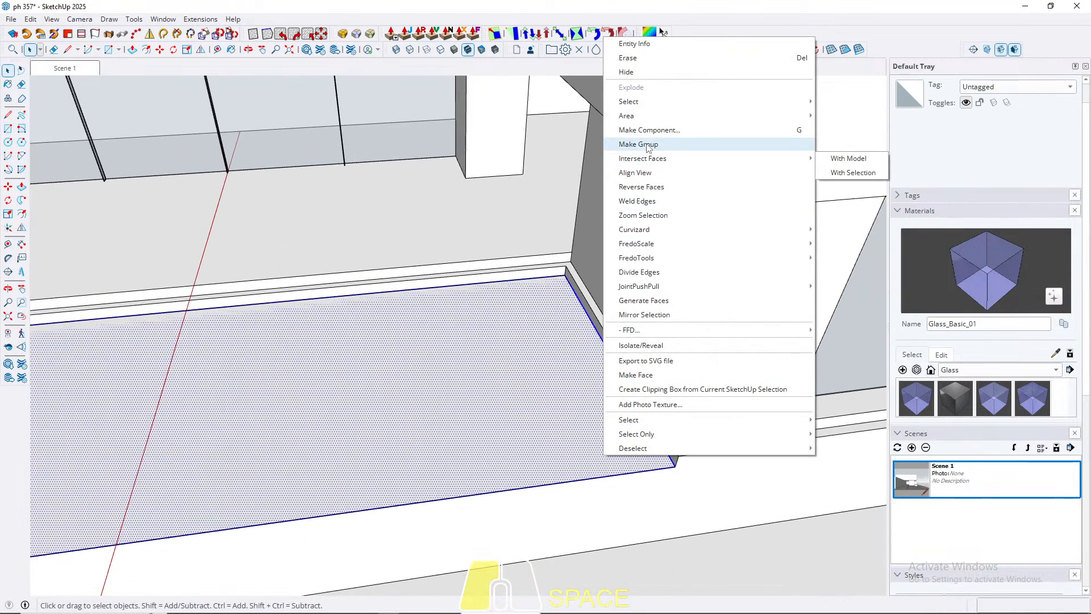
scroll(658, 432, "up", 1)
scroll(658, 432, "up", 2)
key("m")
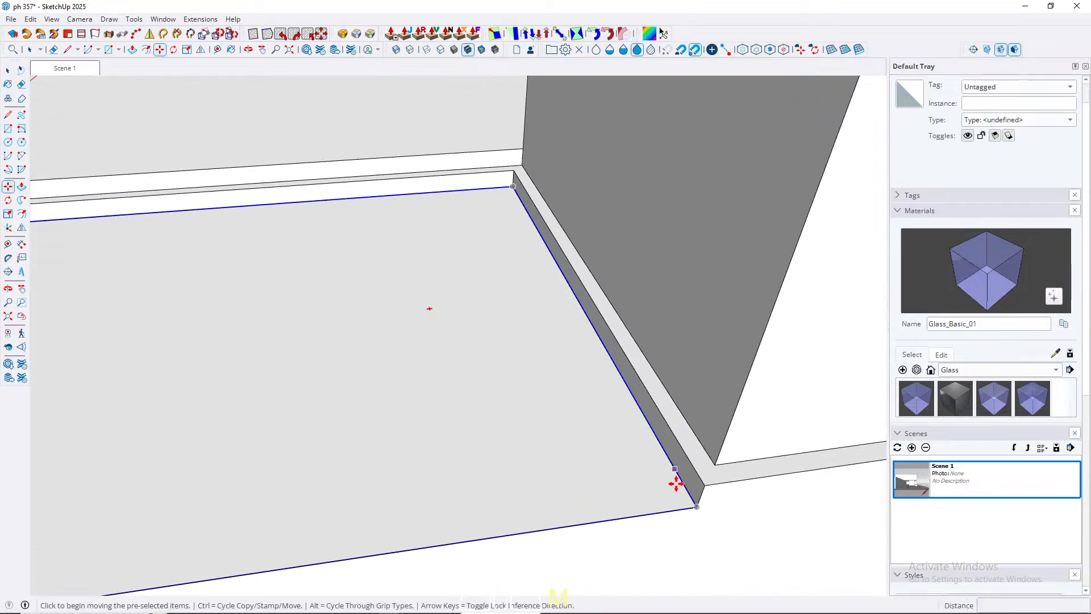
left_click(692, 511)
key("Up")
left_click(714, 480)
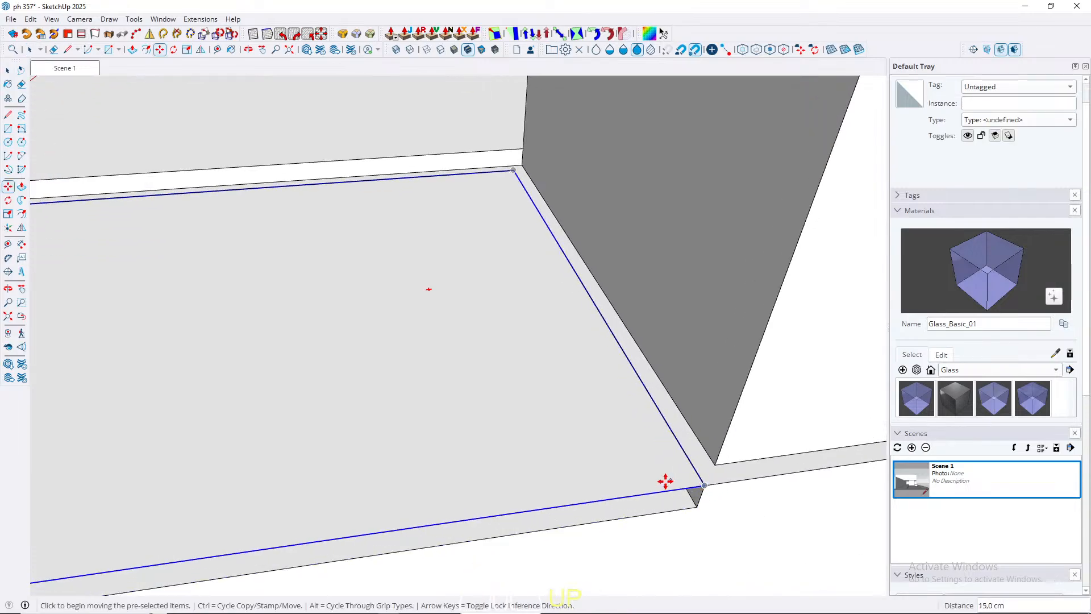
Step: Lower the grouped rectangle 5 cm vertically into the recess
left_click(666, 481)
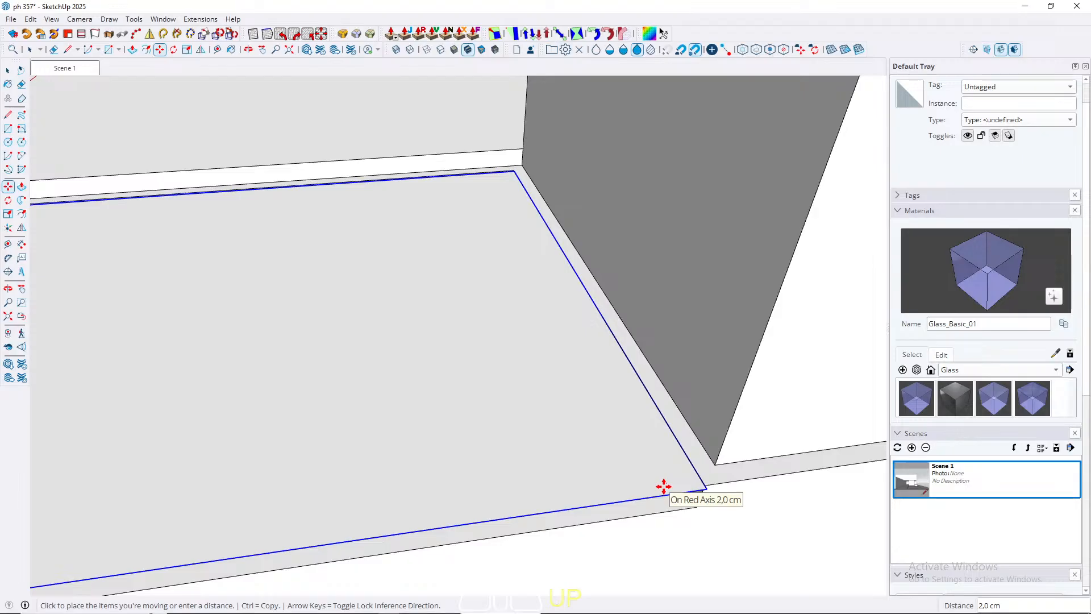
key("Down")
type("5")
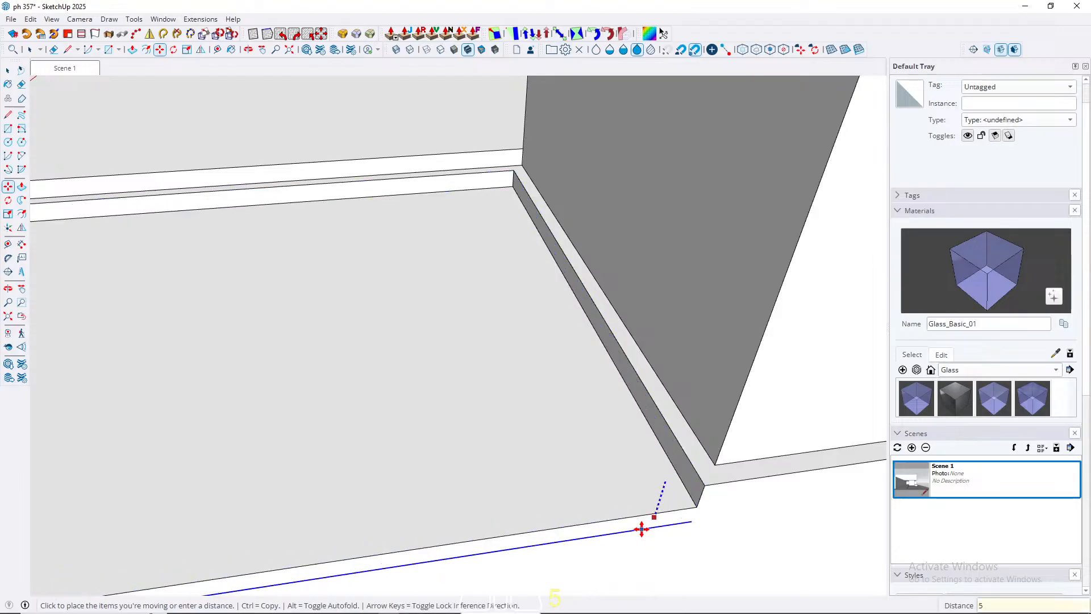
key("Return")
key("space")
Step: Draw a 330 by 1580 cm rectangle over the remaining recess strip, from the grouped rectangle's outer corner to the recess's far opposite corner
key("r")
scroll(623, 279, "down", 5)
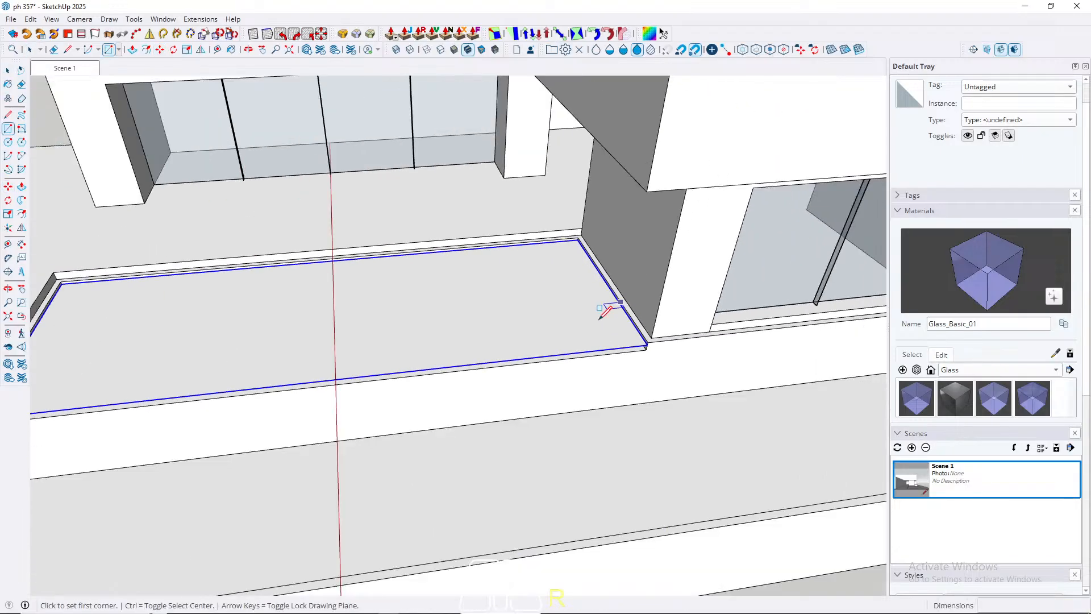
scroll(441, 345, "down", 3)
scroll(194, 384, "up", 5)
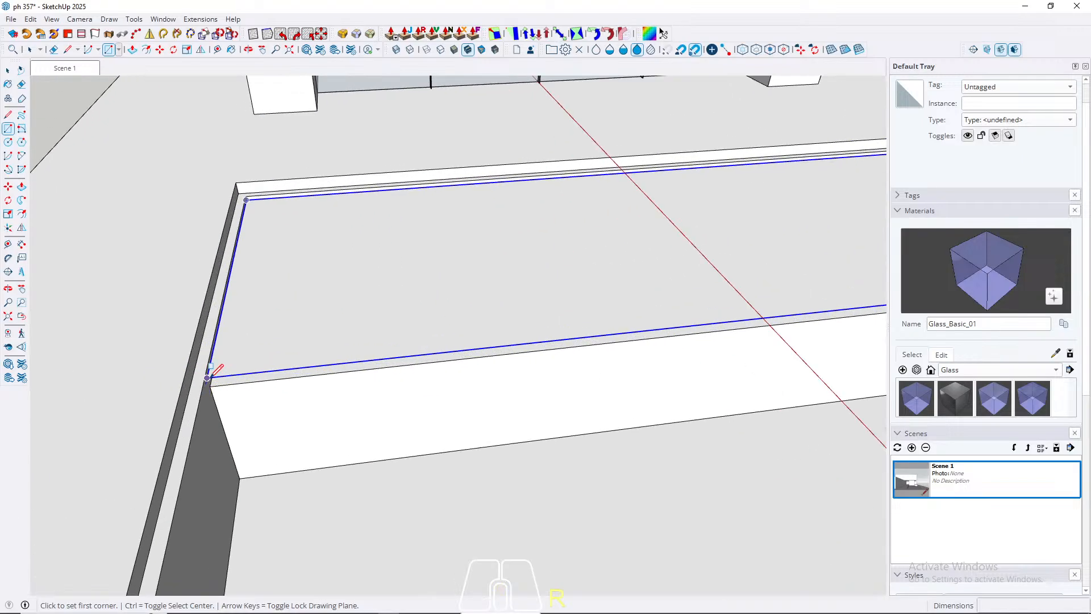
left_click(207, 377)
middle_click_drag(439, 390, 529, 409)
middle_click_drag(528, 409, 568, 433, "shift")
scroll(658, 252, "up", 9)
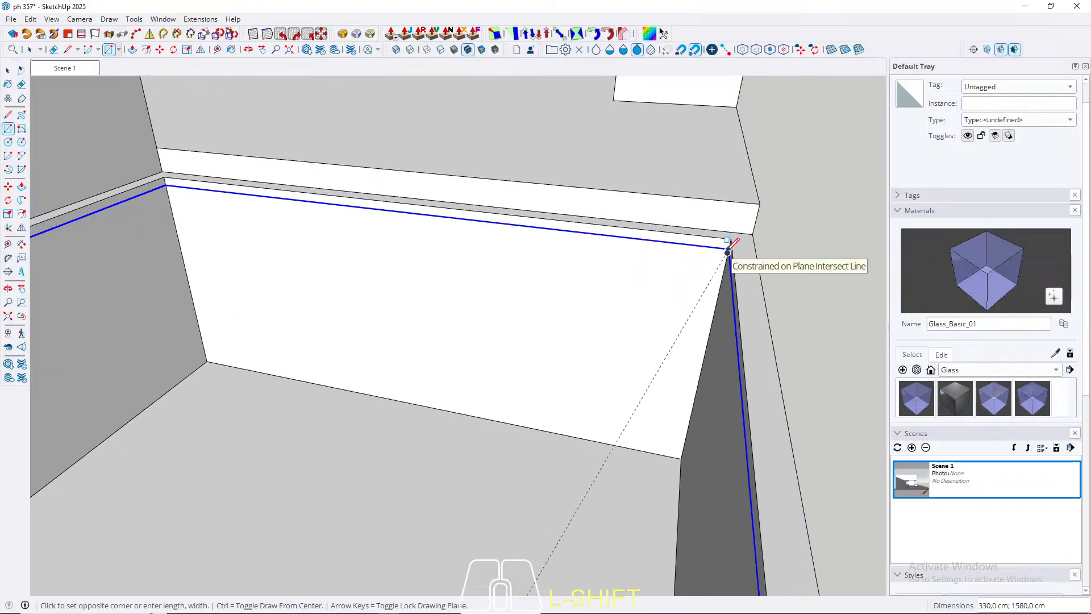
left_click(728, 250, "shift")
key("space")
Step: Group the new strip rectangle, and combine it with the first rectangle's group into one parent group
scroll(722, 224, "down", 3)
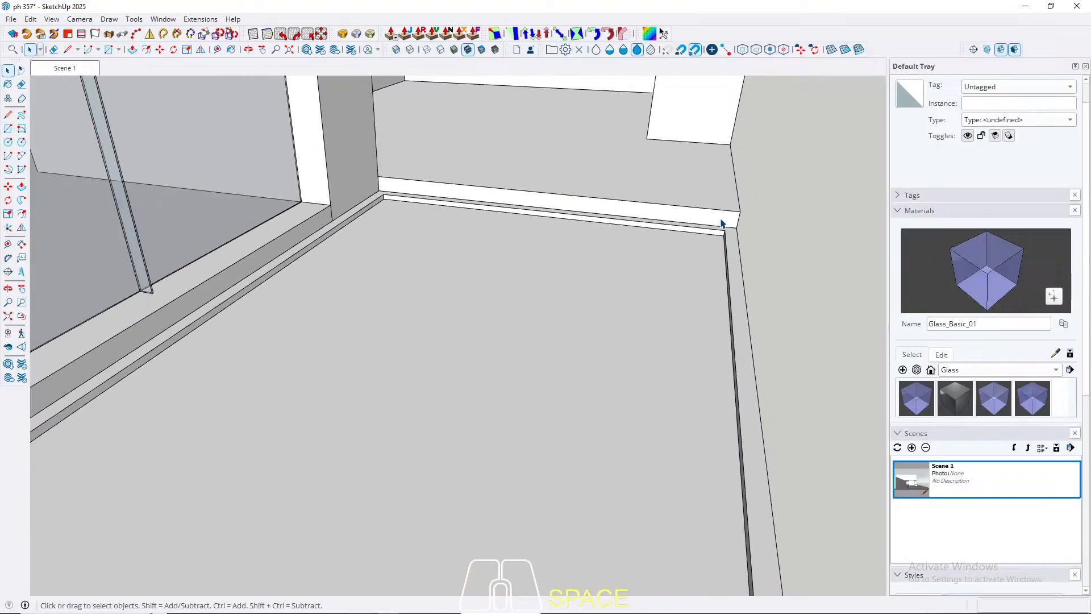
scroll(722, 223, "down", 3)
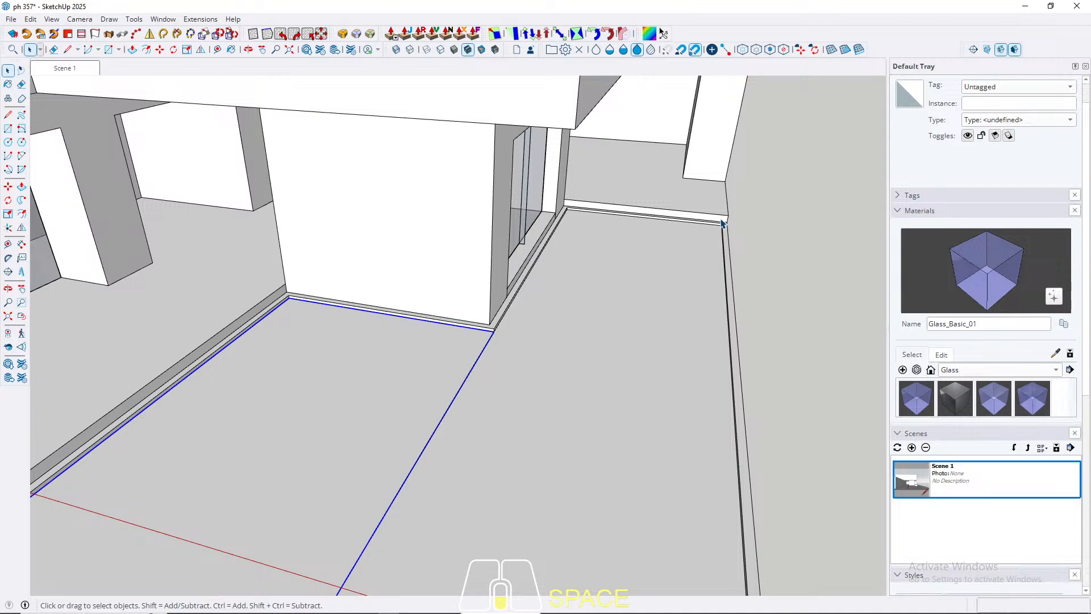
double_click(587, 397)
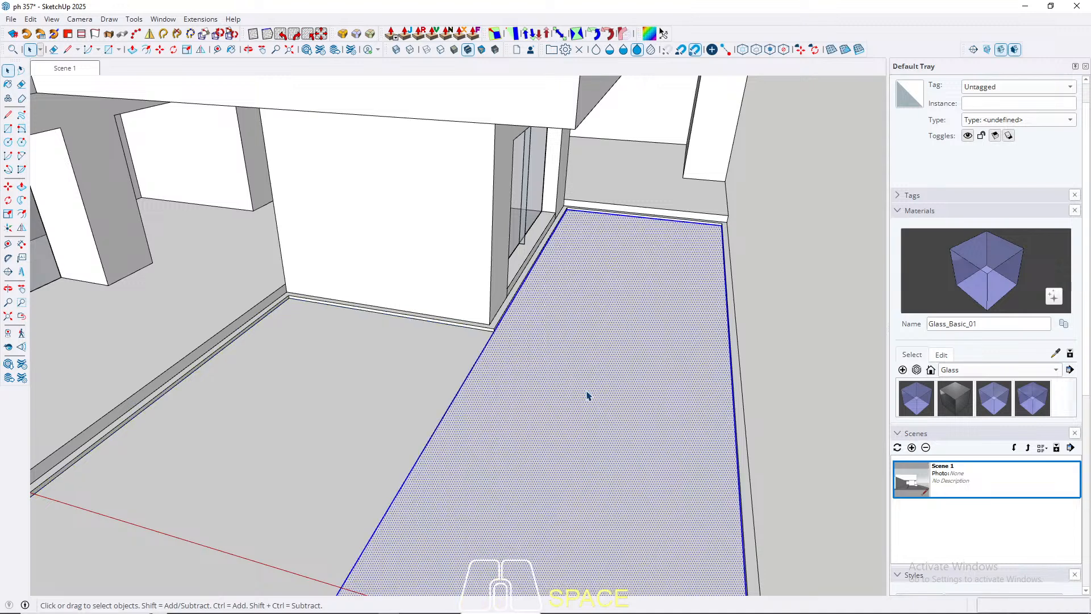
right_click(587, 398)
left_click(621, 107)
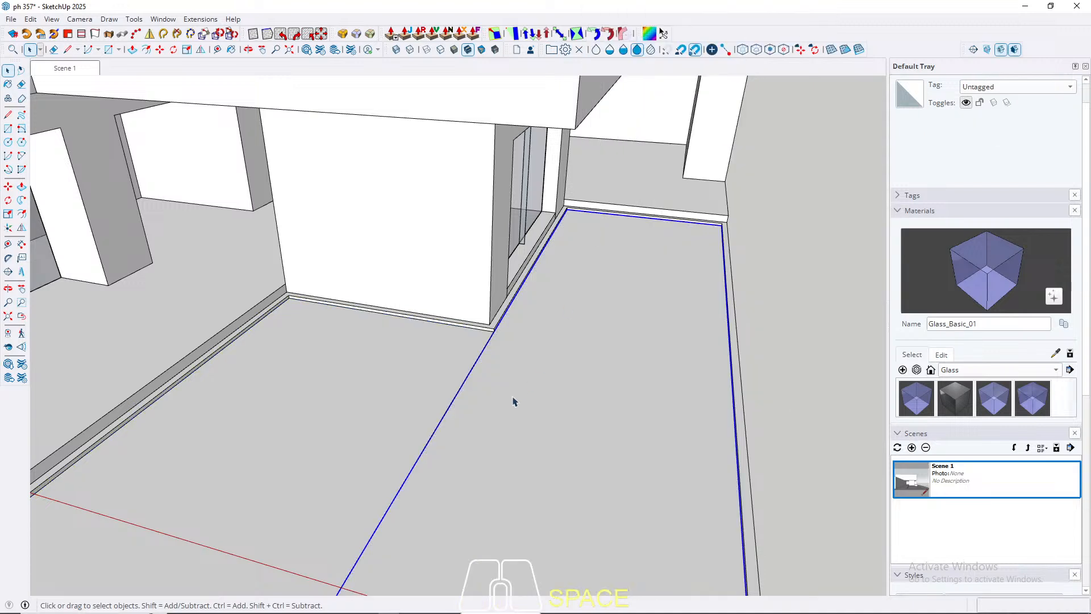
left_click(339, 392, "shift")
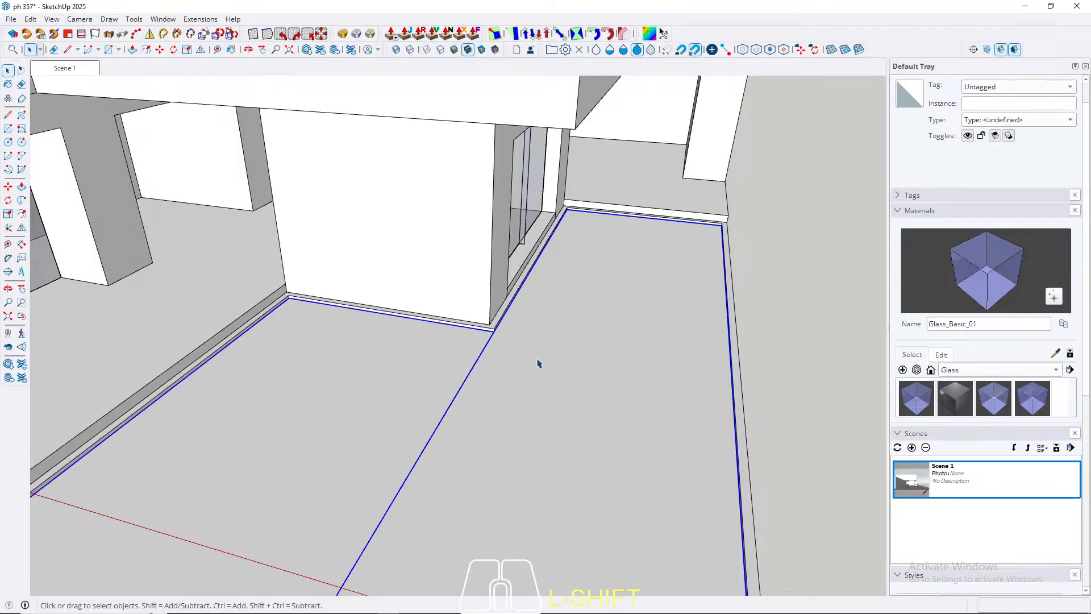
right_click(498, 386)
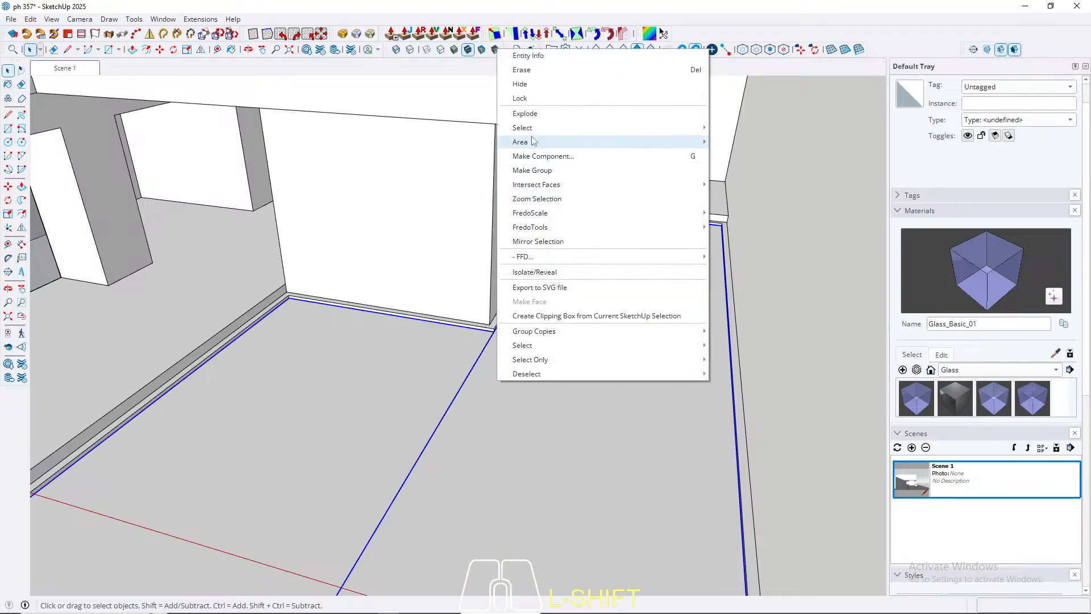
left_click(541, 171)
Step: Inside the combined group, explode both nested rectangles and erase the edge dividing them to leave one L-shaped face
double_click(550, 421)
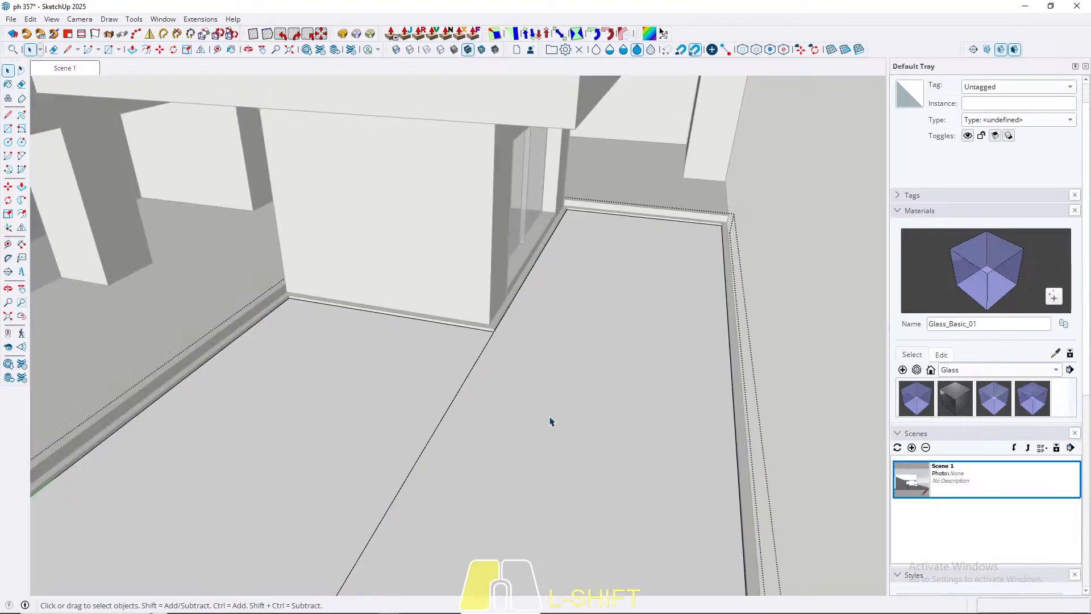
key("w")
key("ctrl+a")
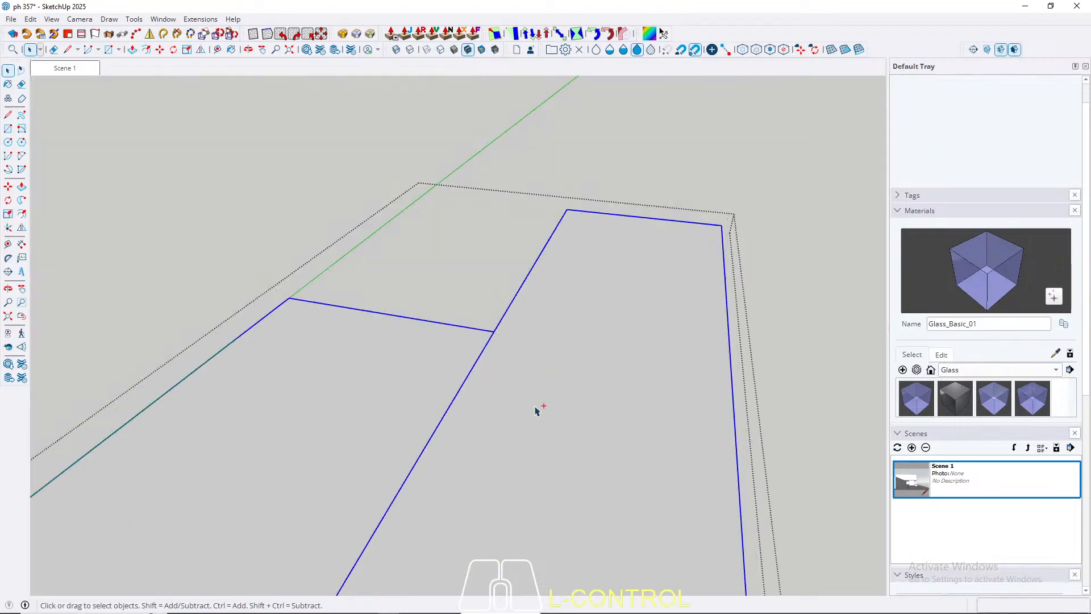
right_click(526, 398)
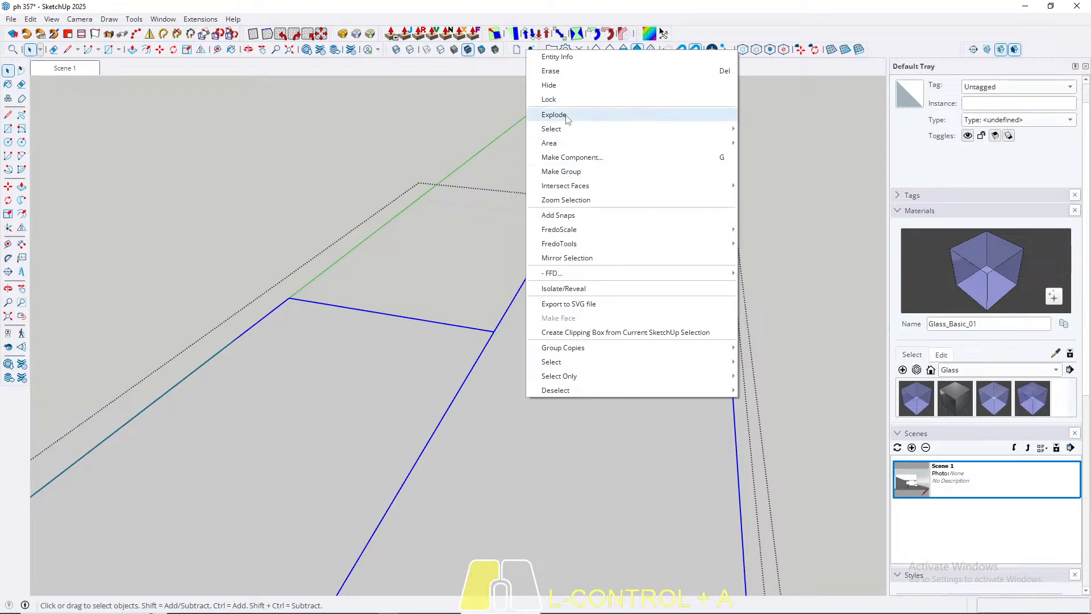
left_click(568, 116)
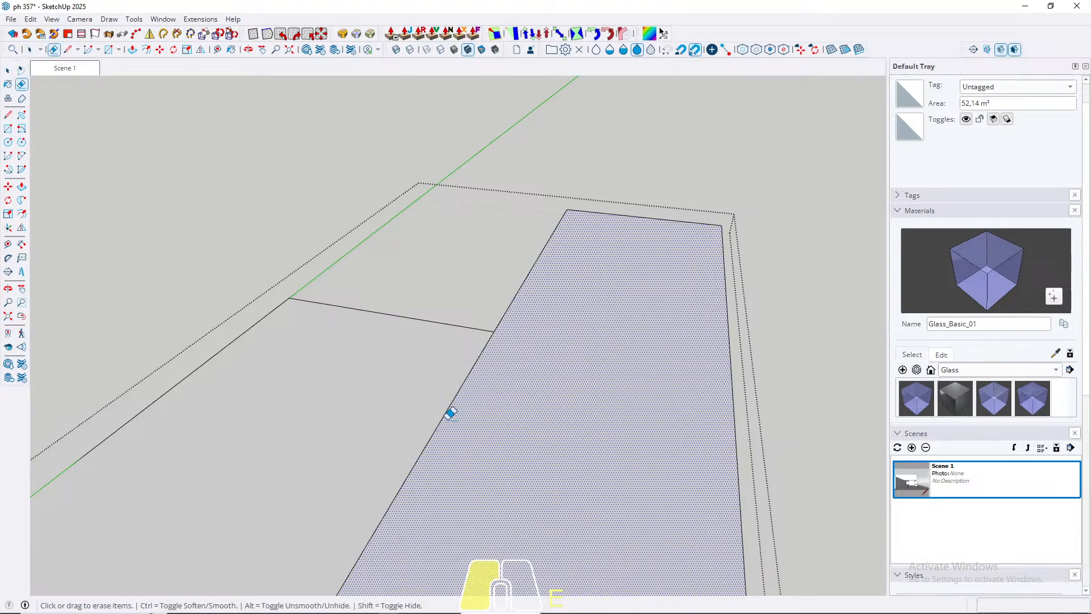
key("space")
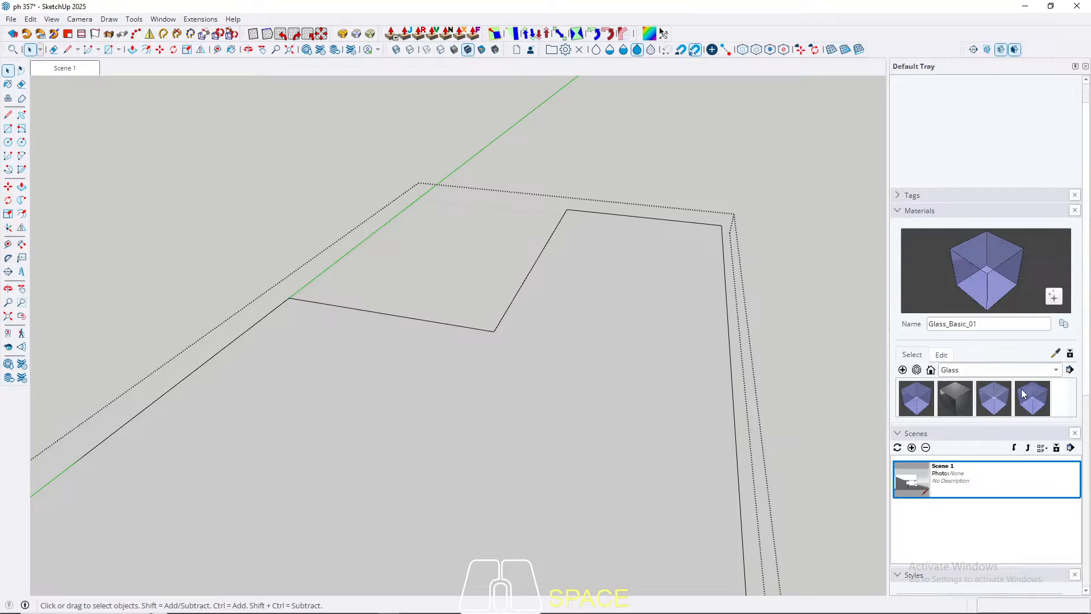
Step: Paint the L-shaped face with the Glass_Sky Reflection_01 material from the Glass collection
left_click(1020, 370)
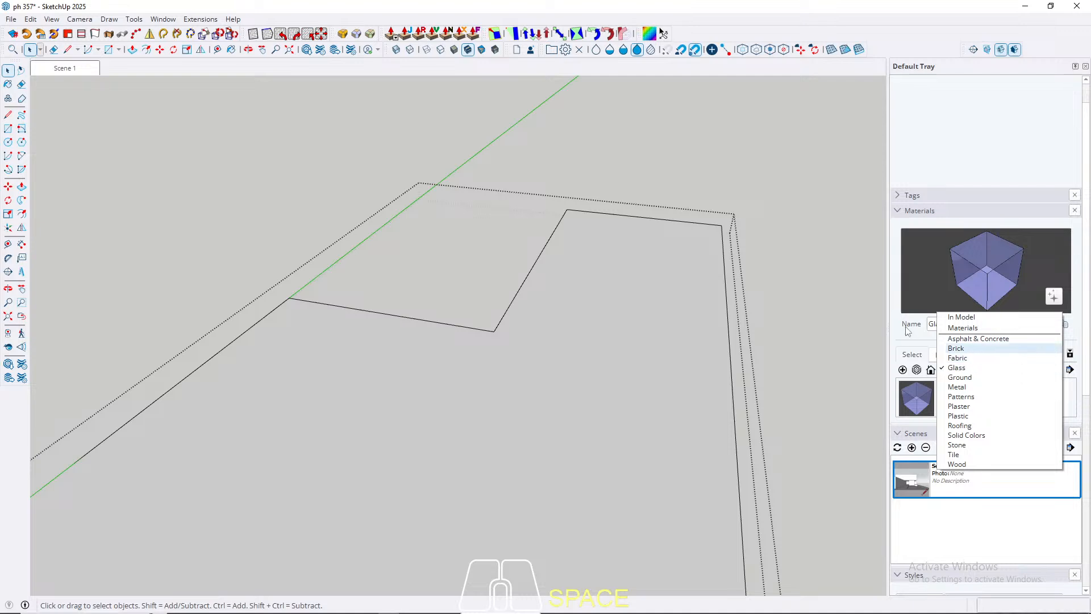
left_click(956, 366)
left_click(1032, 398)
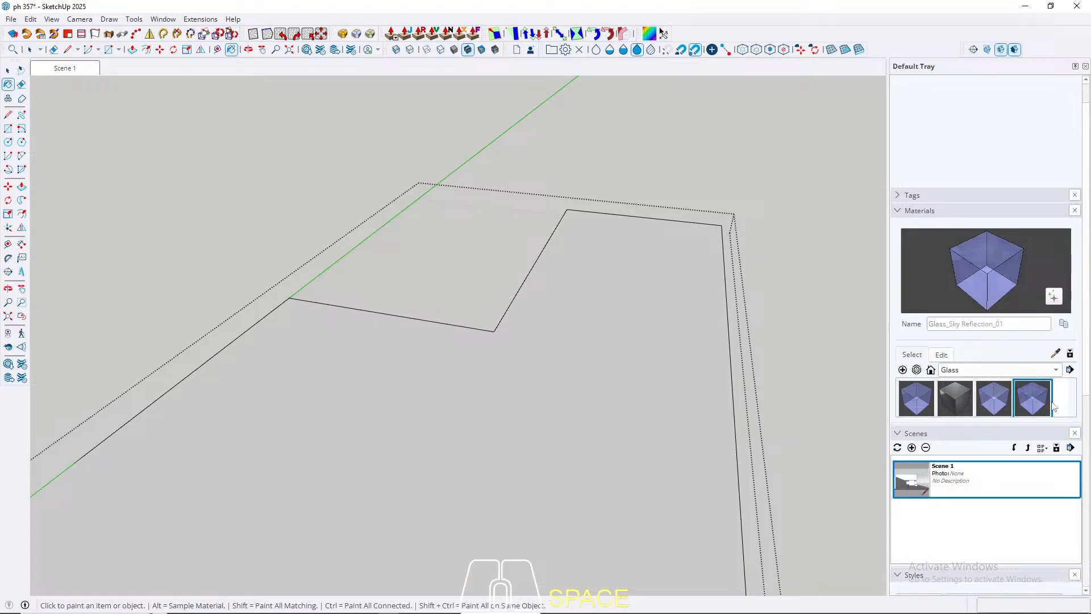
left_click(571, 416)
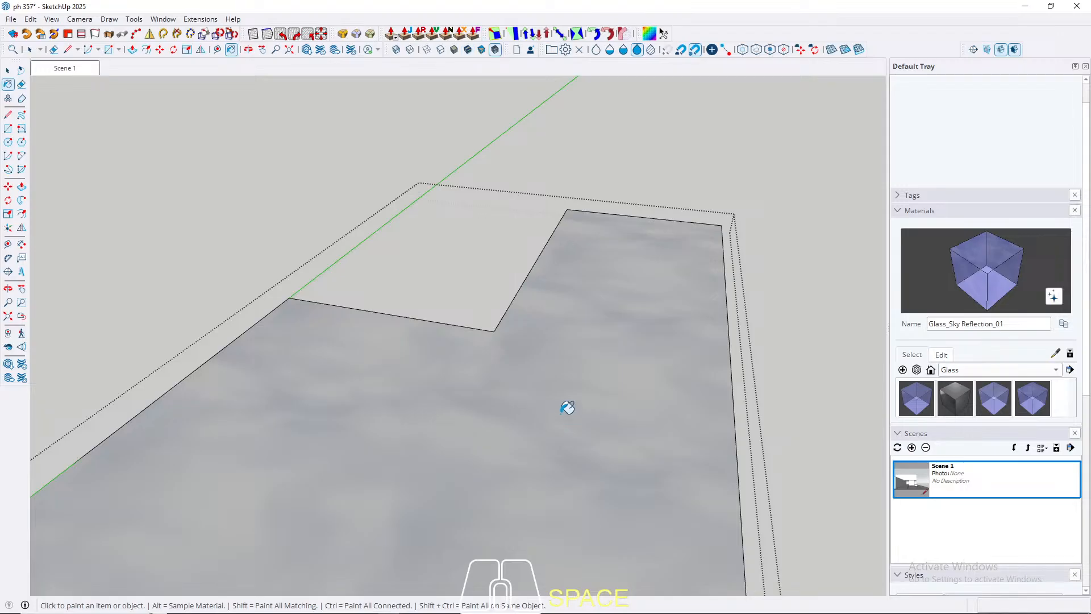
key("space")
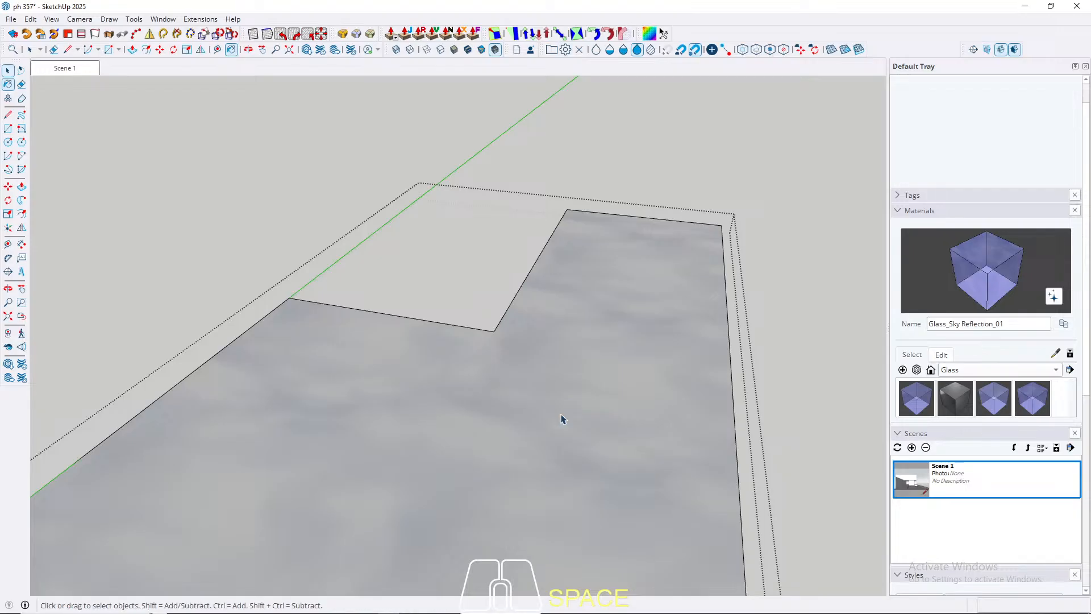
Step: Review the whole building and browse the Stone and Brick material collections, picking Brick_20_1K, before returning to the in-model materials
scroll(561, 419, "down", 5)
middle_click_drag(561, 419, 641, 371)
middle_click_drag(619, 363, 526, 409)
middle_click_drag(137, 300, 199, 290)
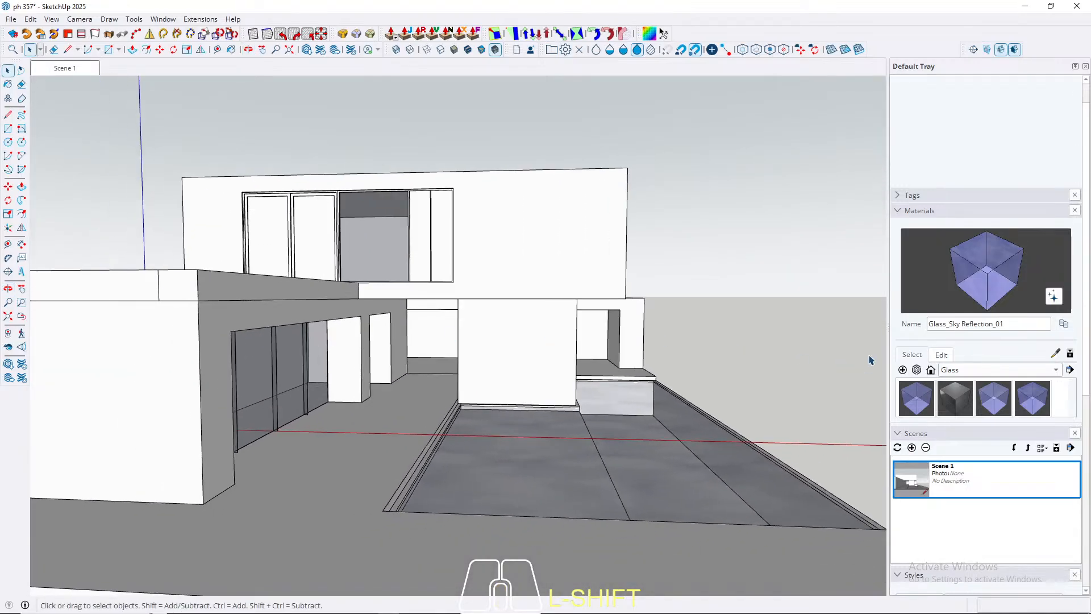
left_click(961, 370)
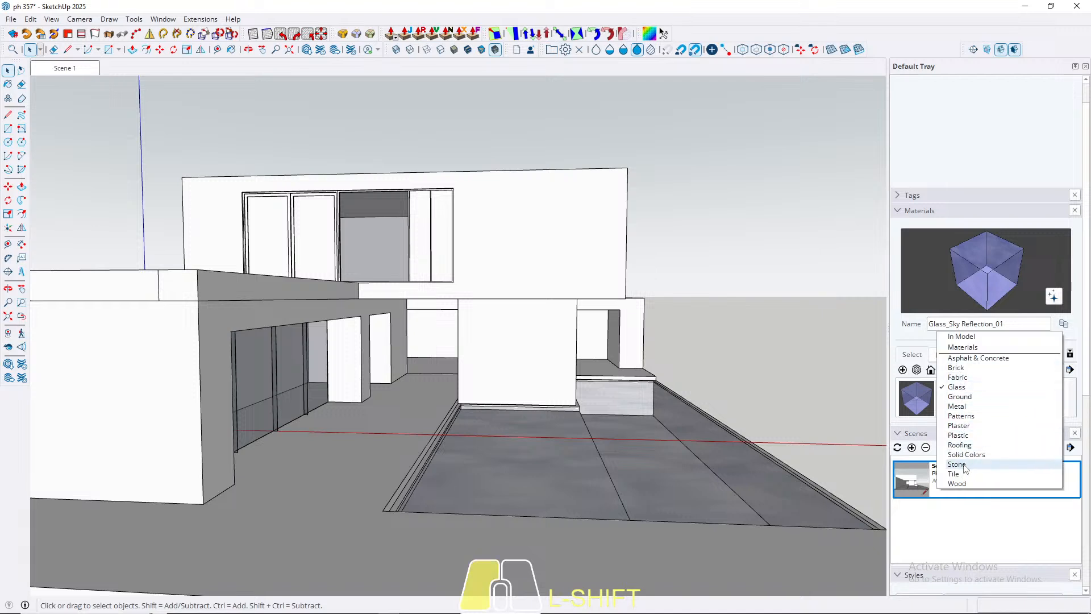
left_click(965, 465)
scroll(1017, 425, "down", 2)
scroll(1017, 425, "up", 2)
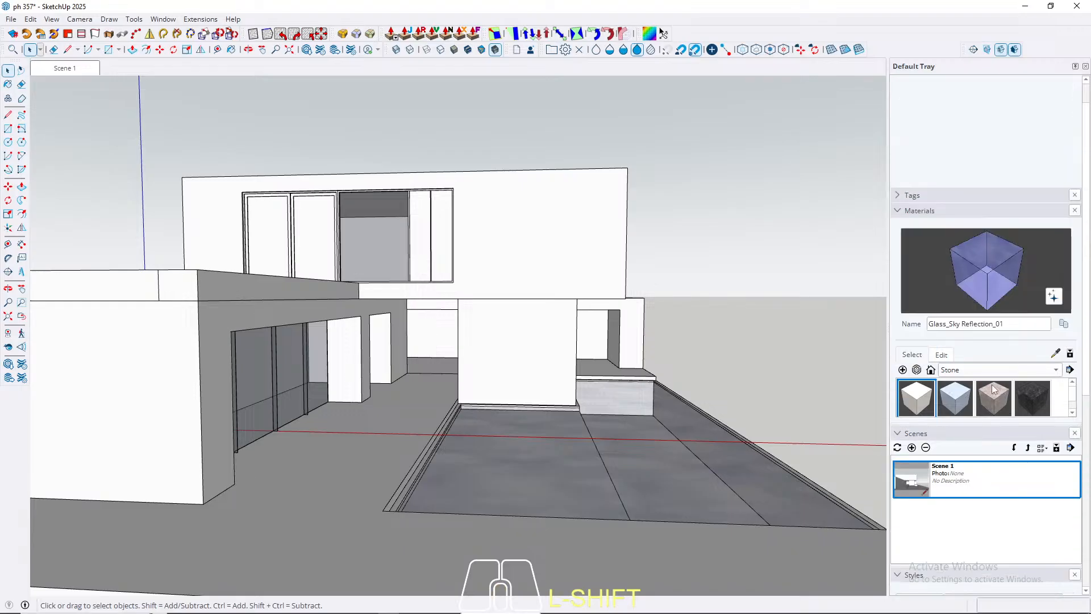
left_click(989, 369)
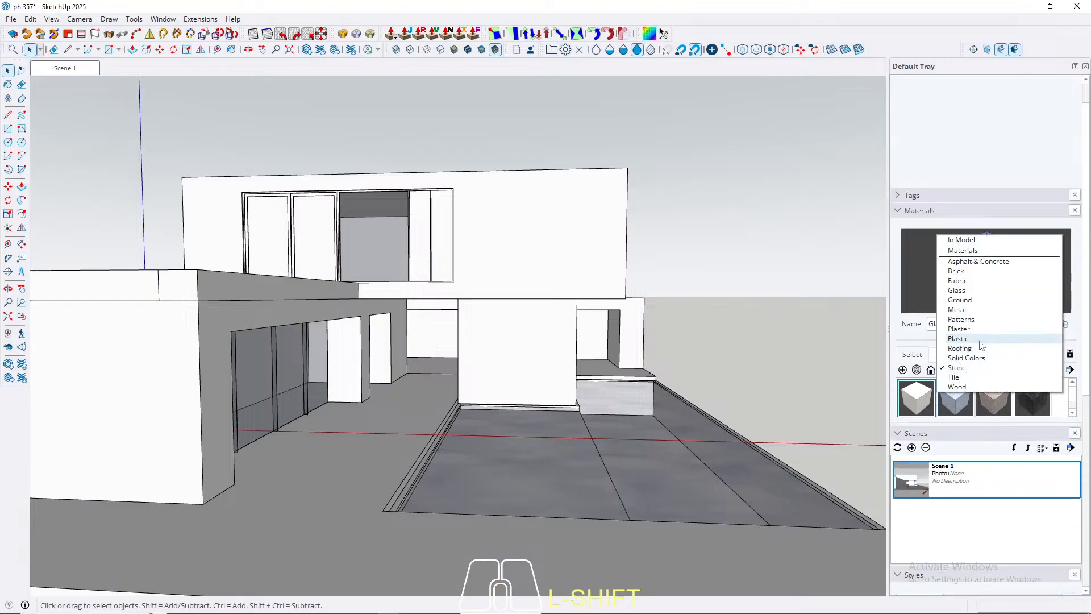
left_click(964, 270)
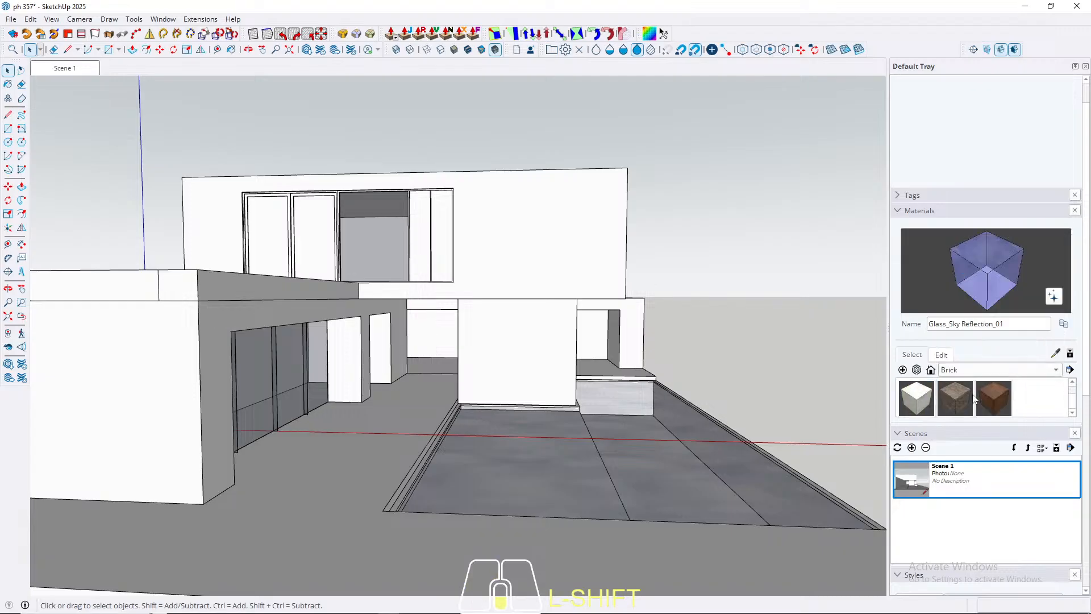
left_click(954, 405)
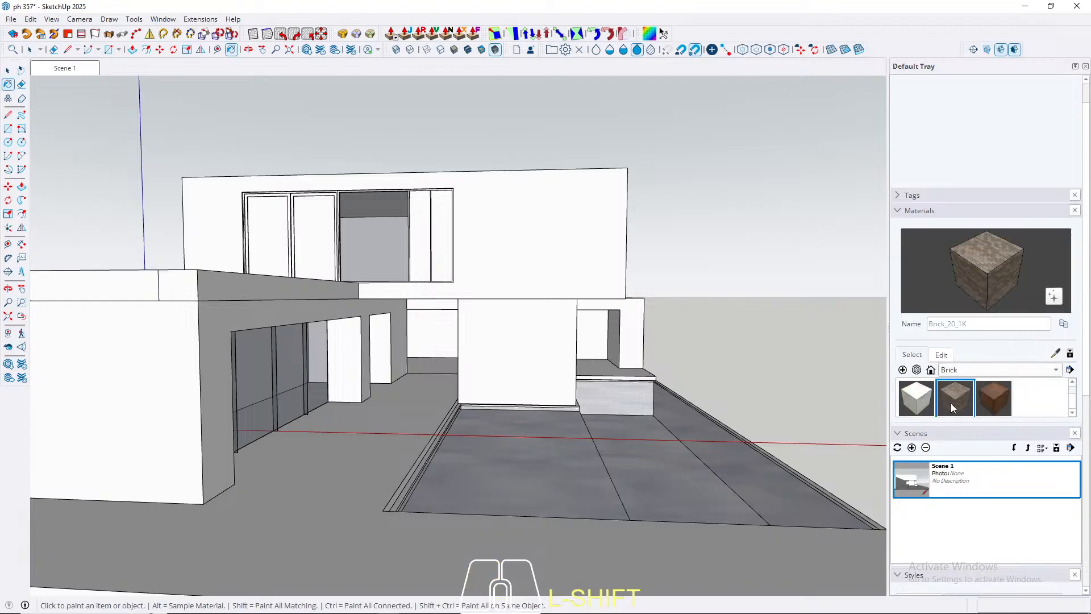
left_click(982, 370)
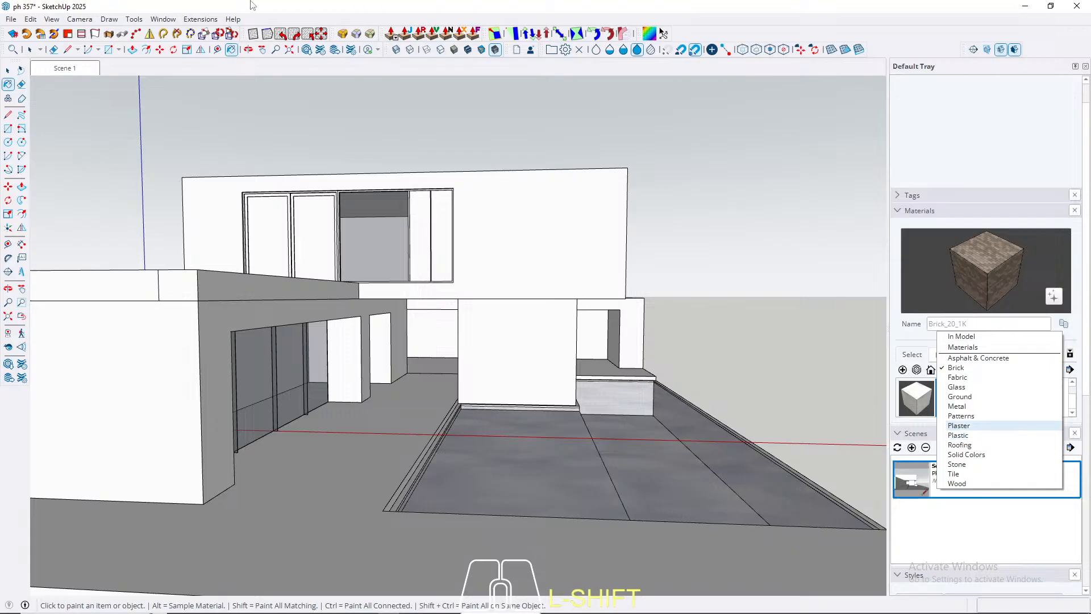
left_click(970, 540)
left_click(930, 370)
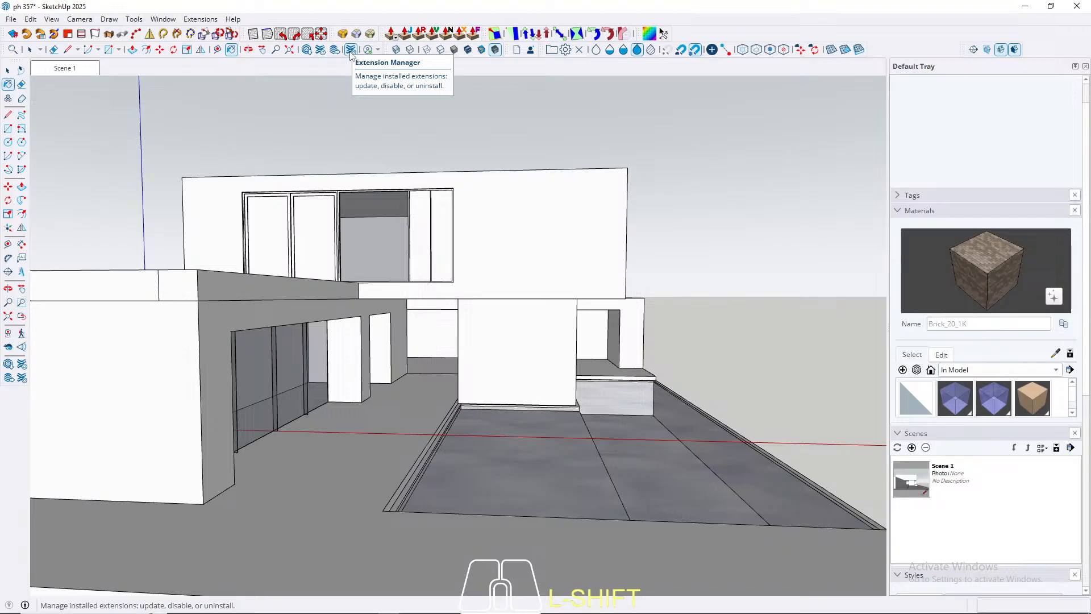
Step: Open 3D Warehouse and search it for "stone"
left_click(305, 50)
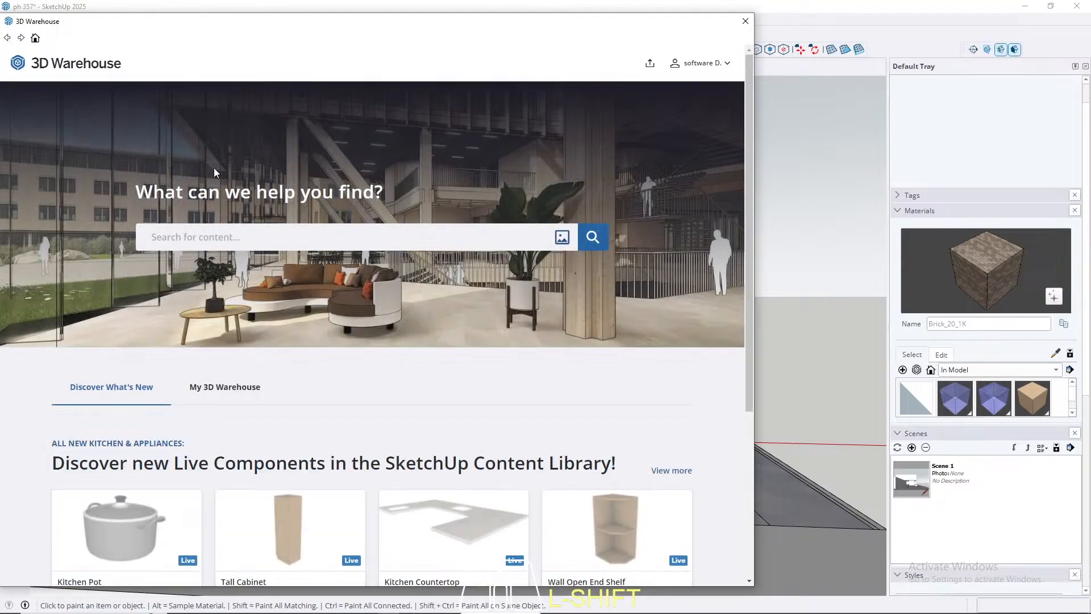
left_click_drag(293, 24, 414, 24)
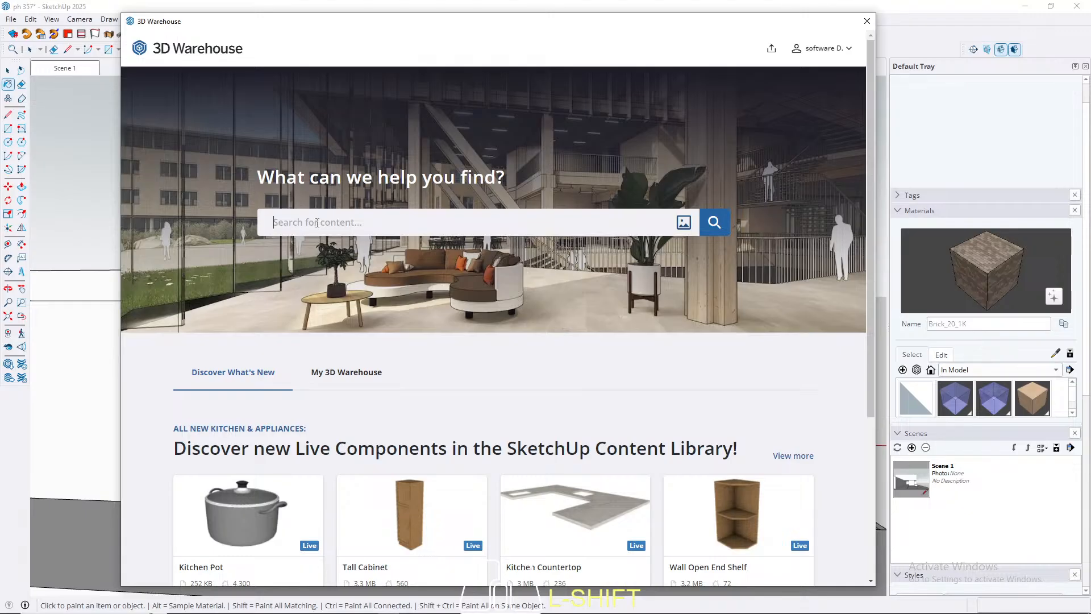
left_click(317, 223)
type("sto")
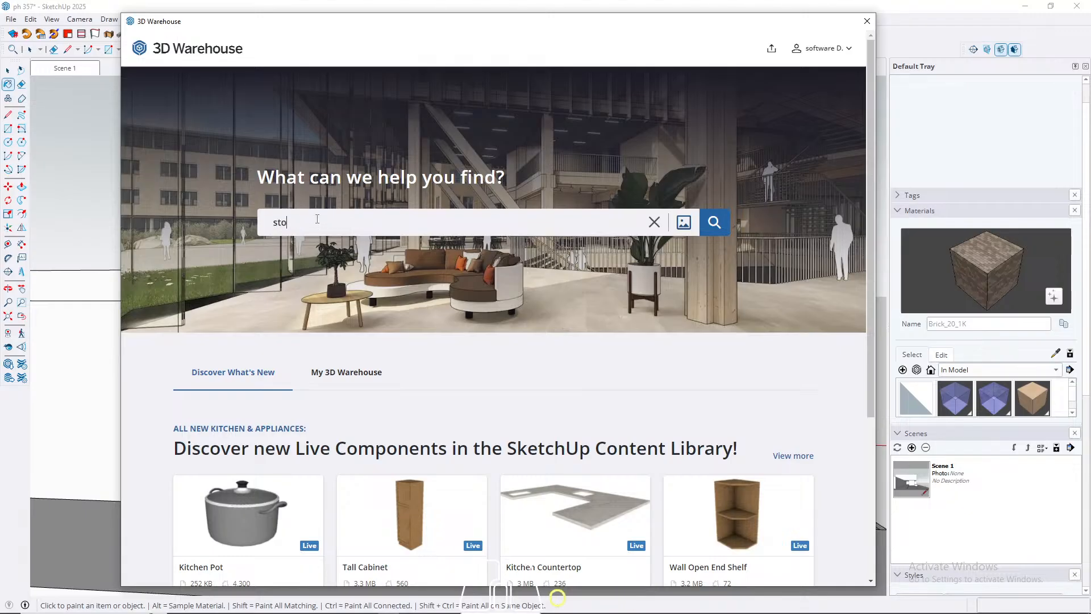
type("ne")
key("Return")
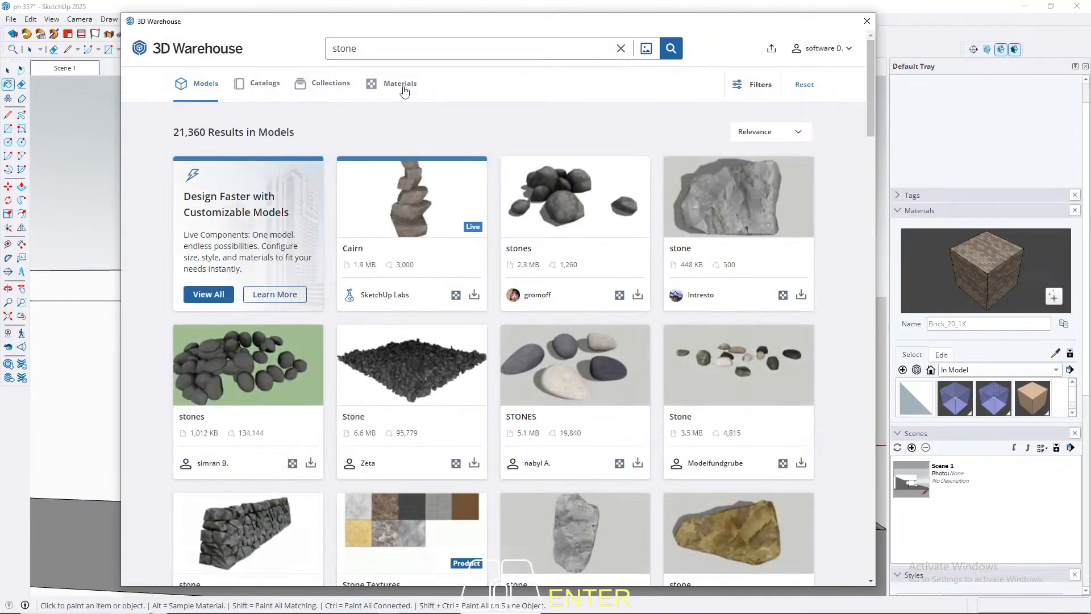
Step: Switch the "stone" search to material results and look through them for a suitable wall texture
left_click(404, 89)
scroll(404, 92, "down", 12)
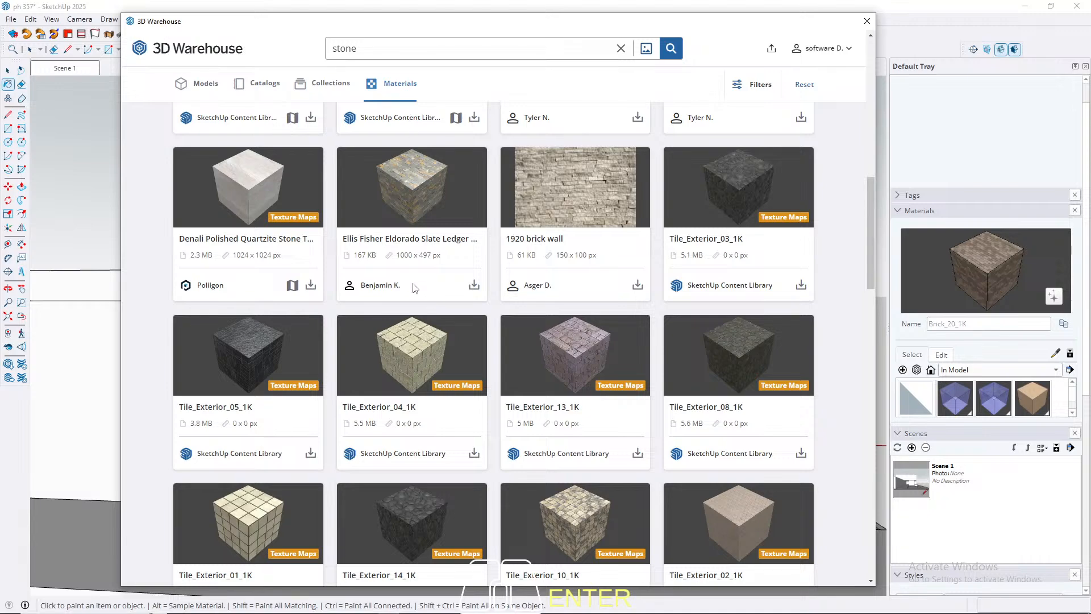
scroll(414, 289, "down", 10)
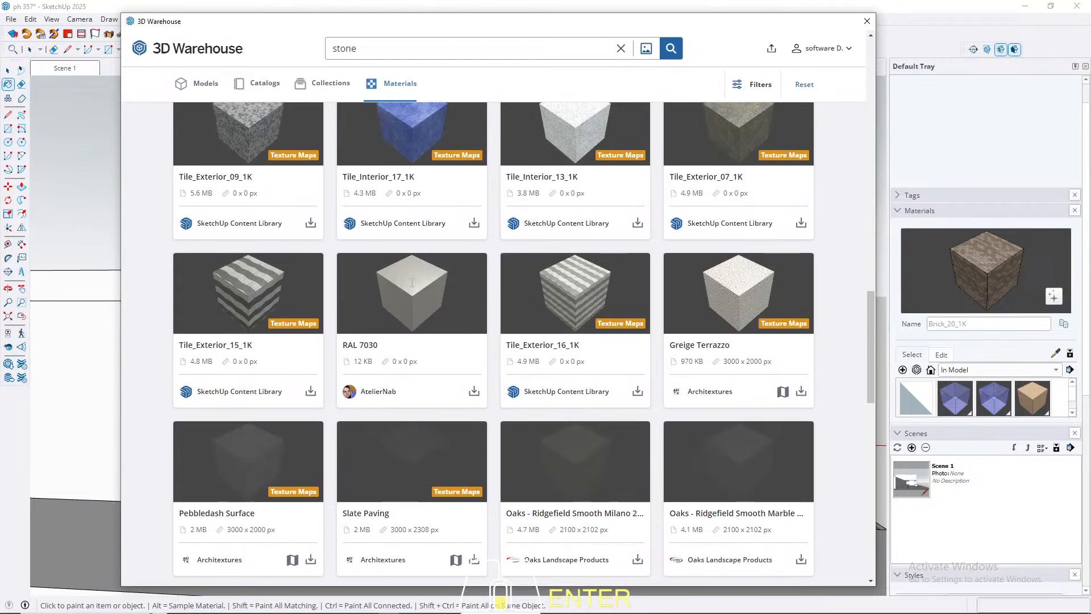
scroll(412, 288, "down", 3)
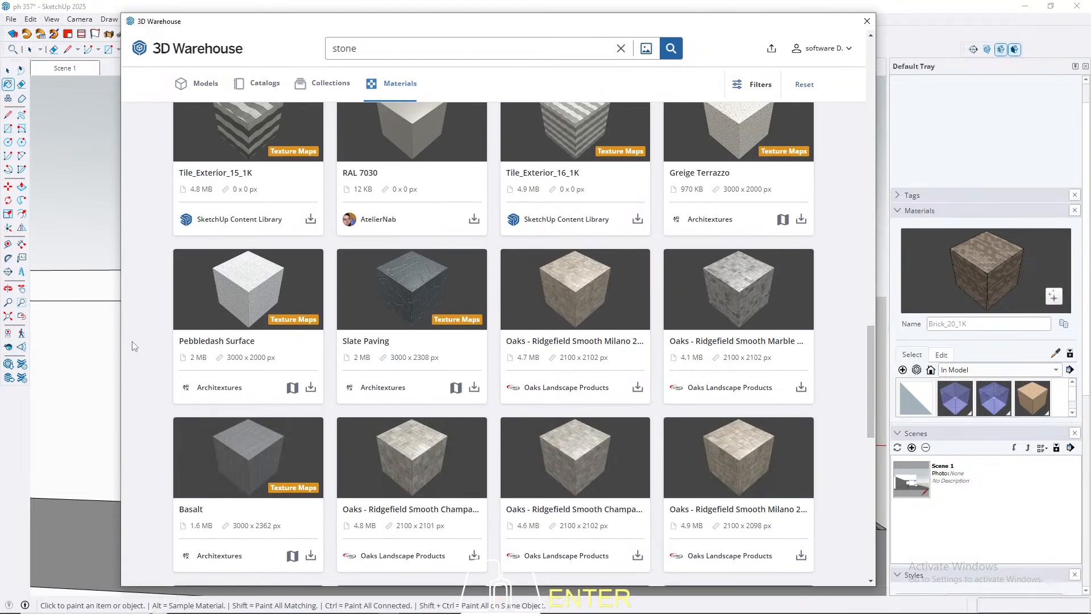
scroll(271, 327, "down", 12)
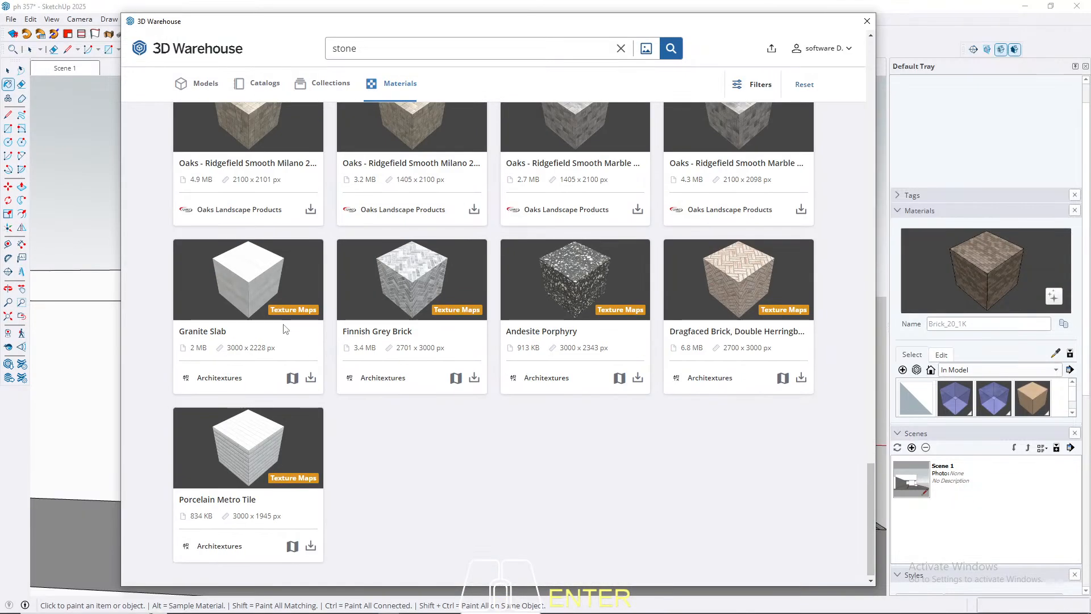
scroll(488, 454, "up", 9)
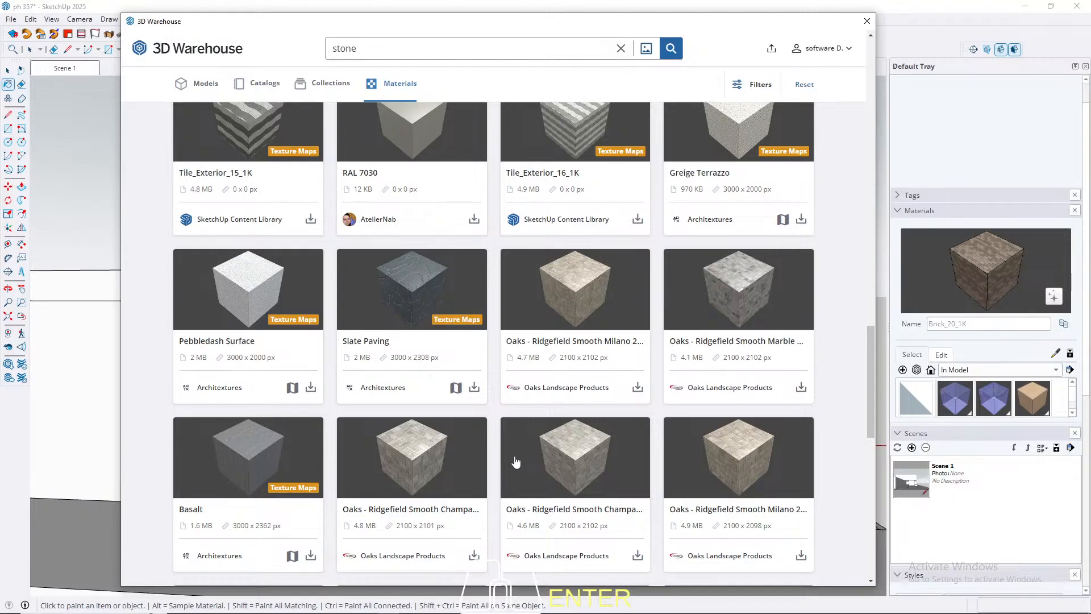
scroll(516, 461, "up", 5)
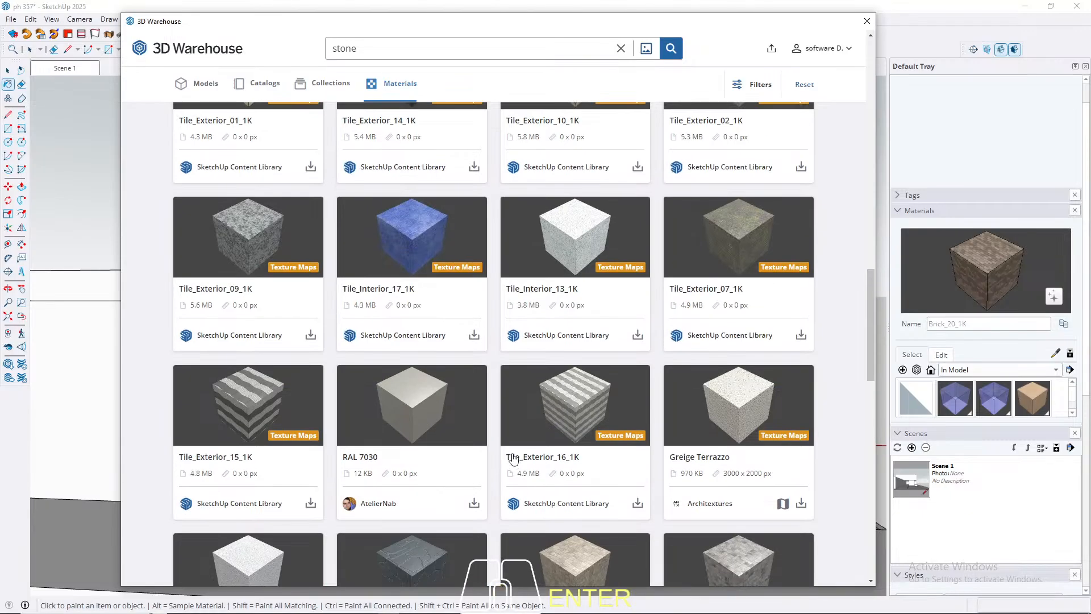
scroll(261, 270, "up", 3)
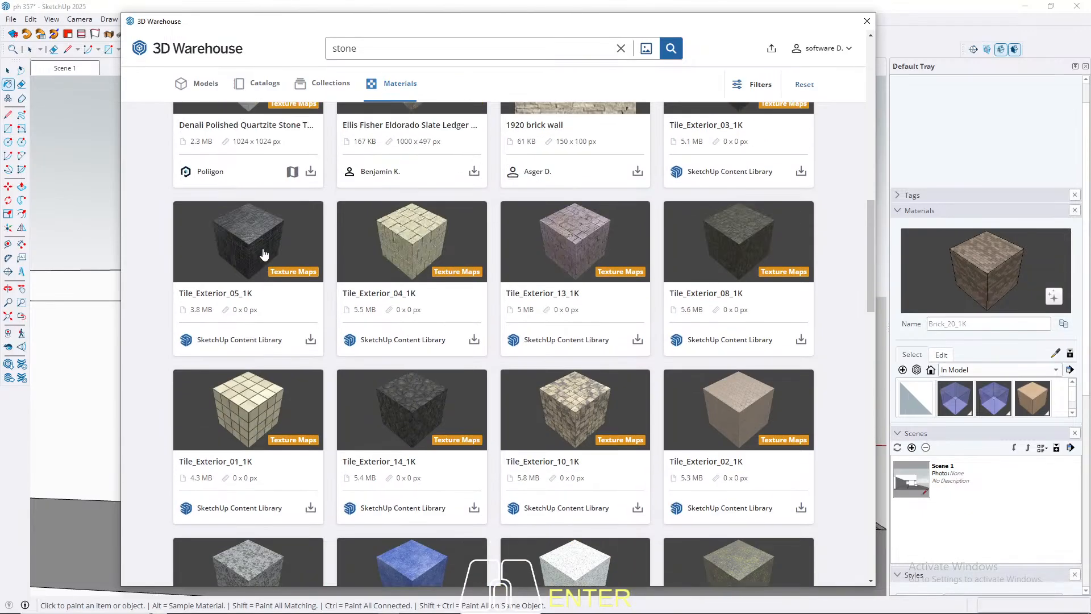
scroll(506, 241, "up", 3)
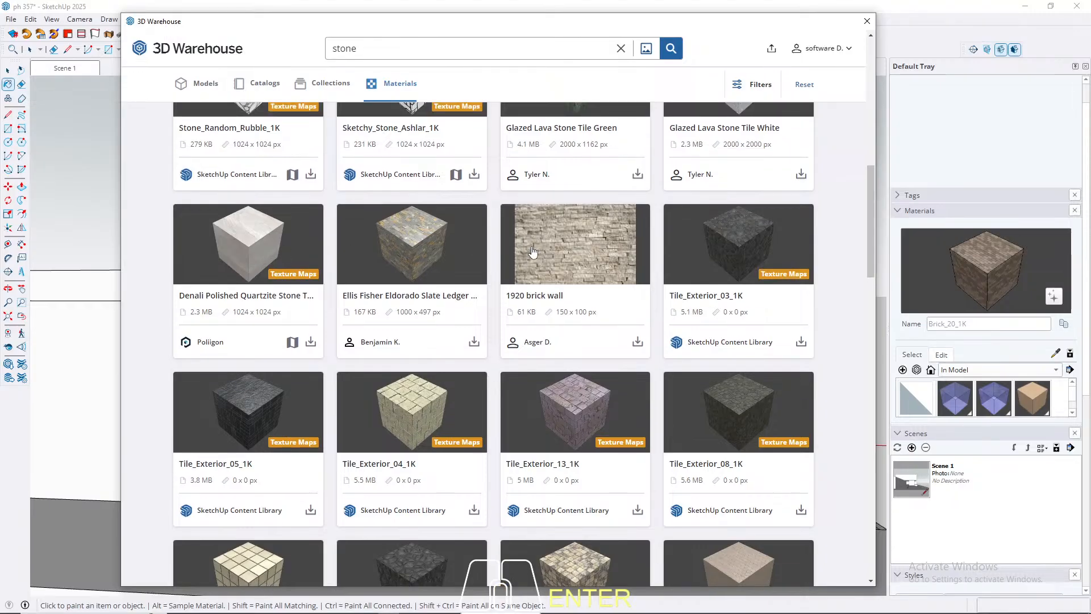
scroll(532, 254, "up", 2)
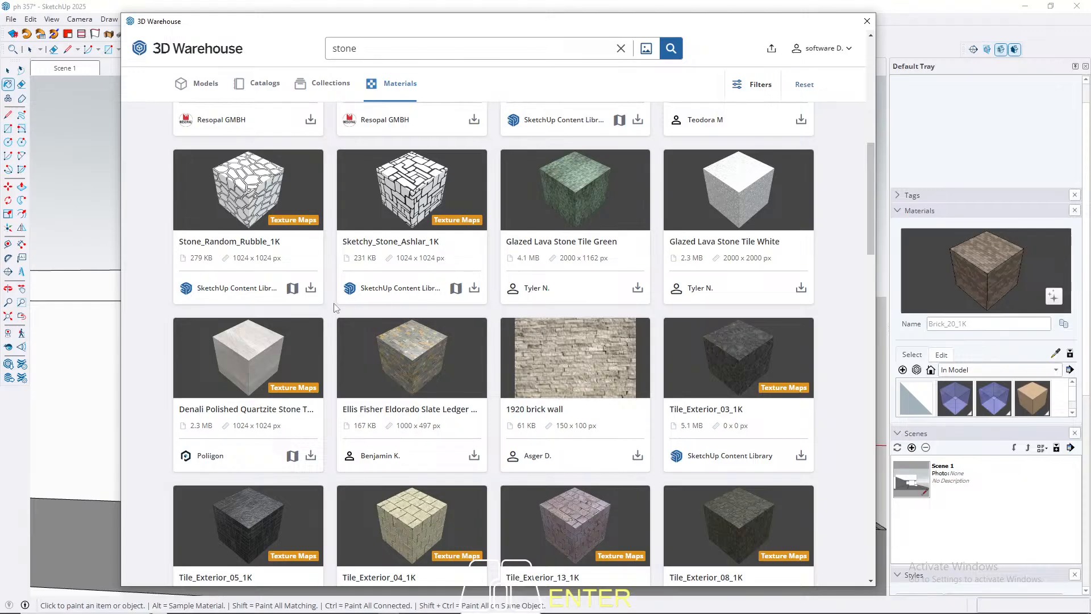
scroll(375, 309, "up", 10)
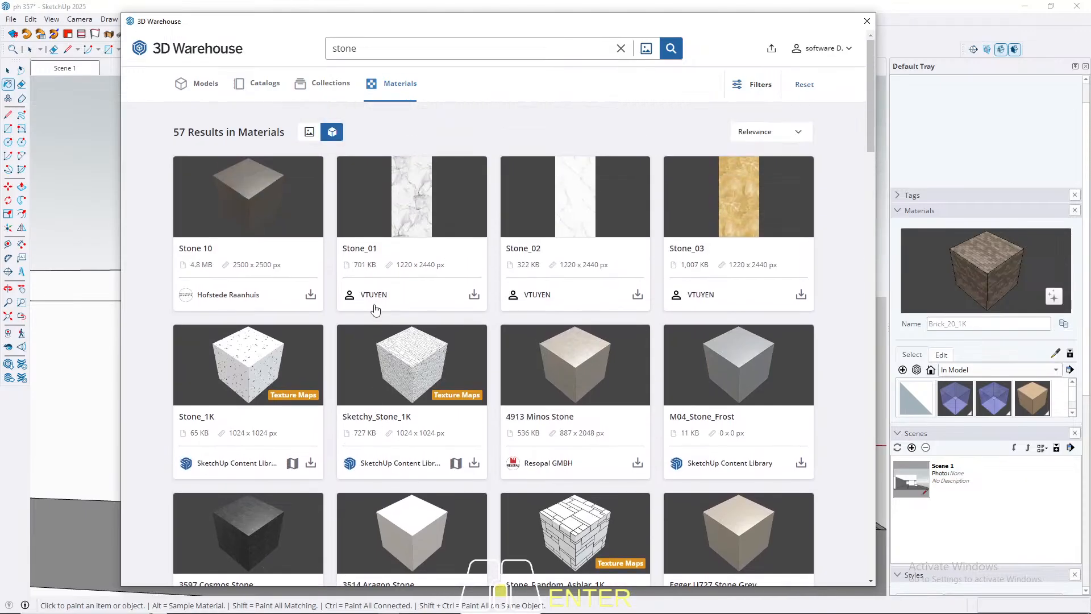
scroll(375, 310, "down", 8)
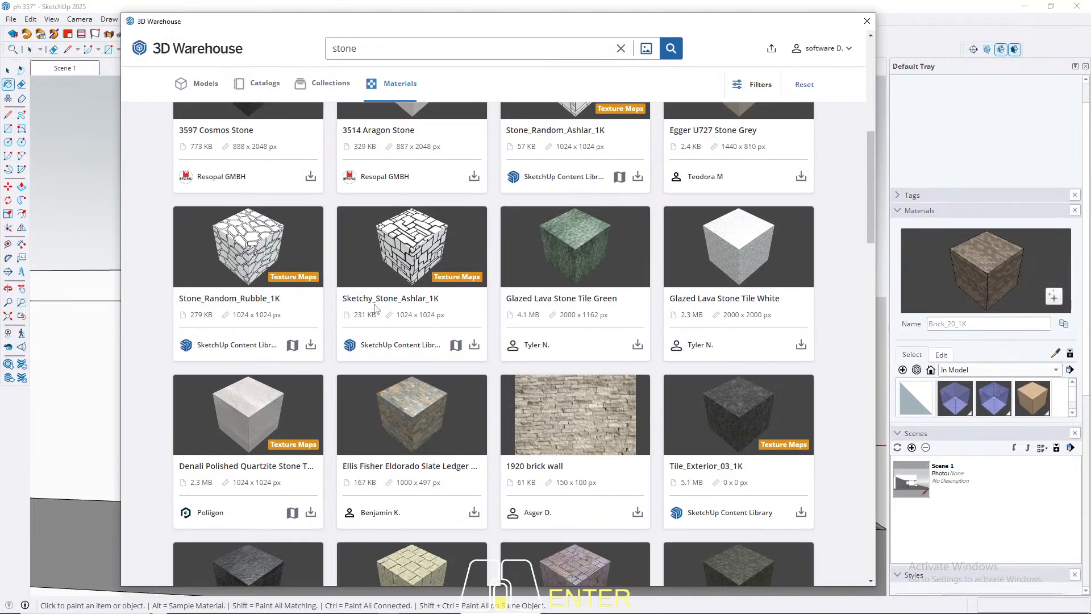
scroll(375, 310, "up", 8)
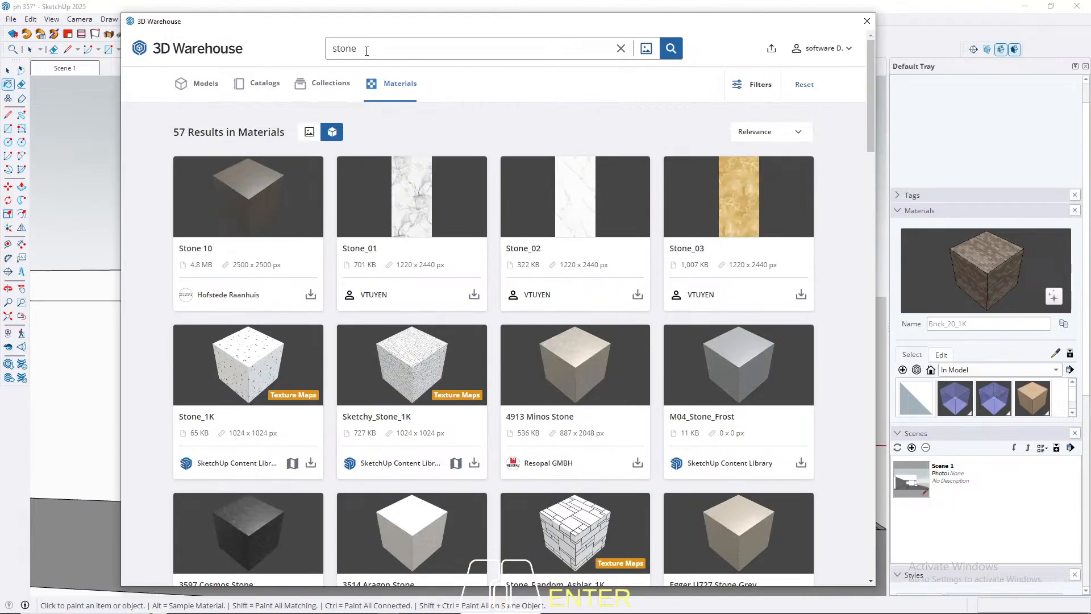
Step: Search the 3D Warehouse materials for "pebble"
left_click_drag(370, 48, 286, 50)
type("pebble")
key("Return")
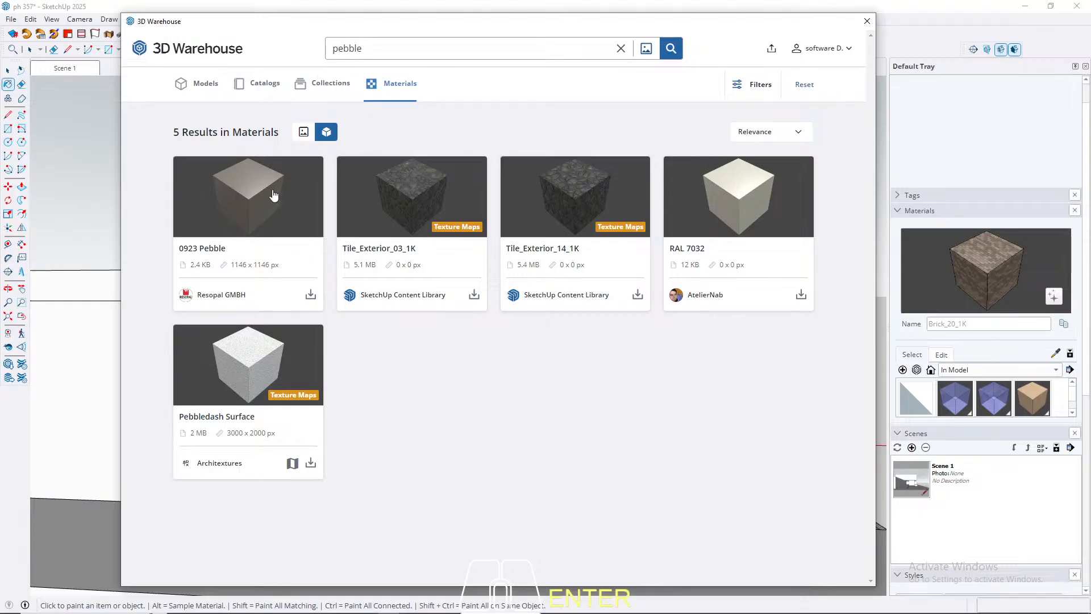
Step: Replace the pebble query with "stone" and search the materials again
double_click(370, 47)
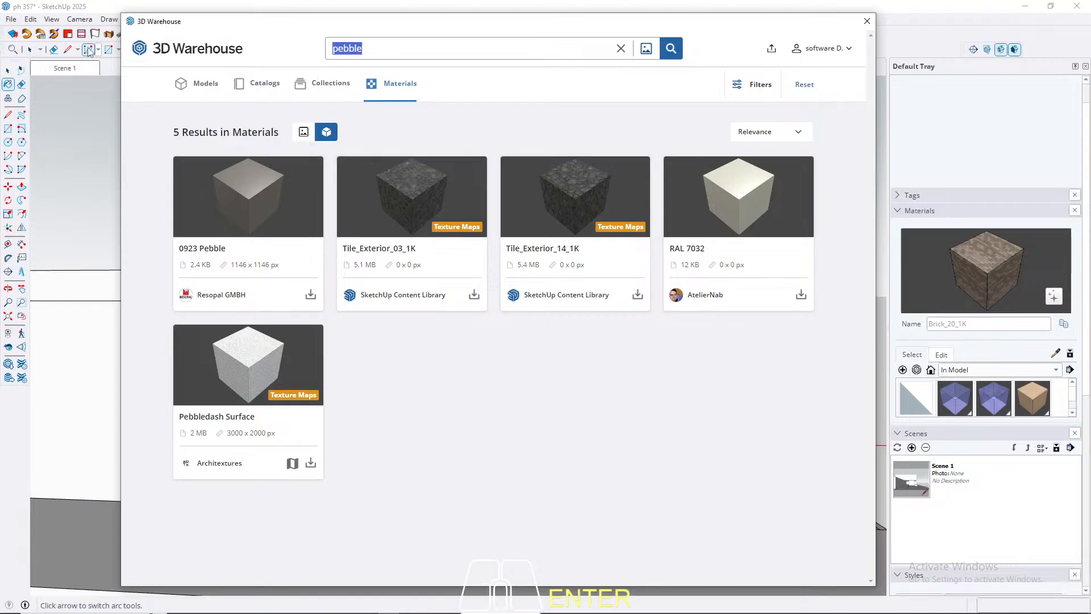
type("ston")
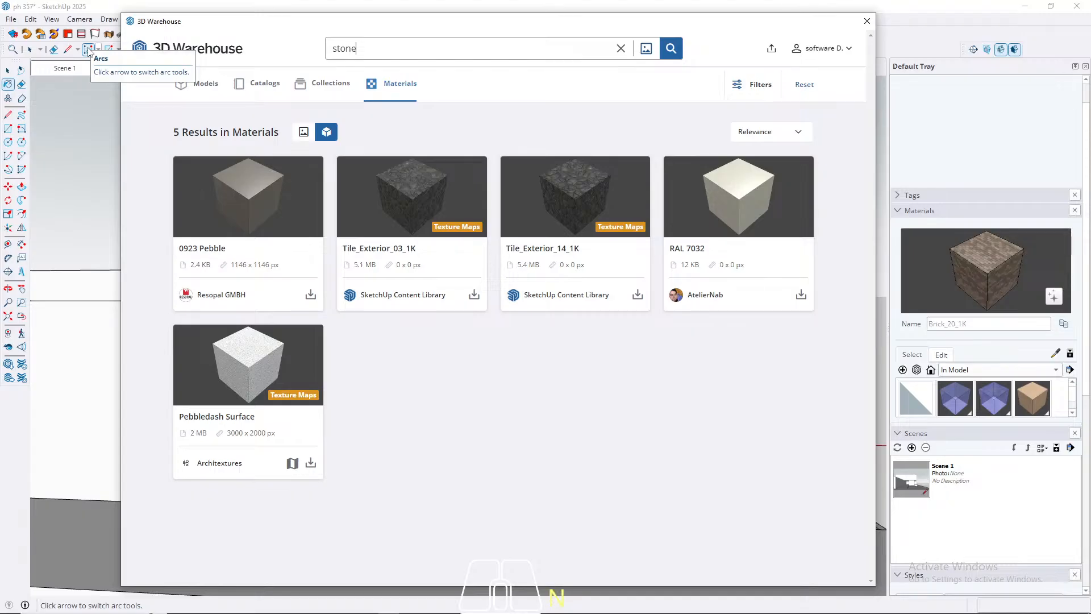
type("e")
key("Return")
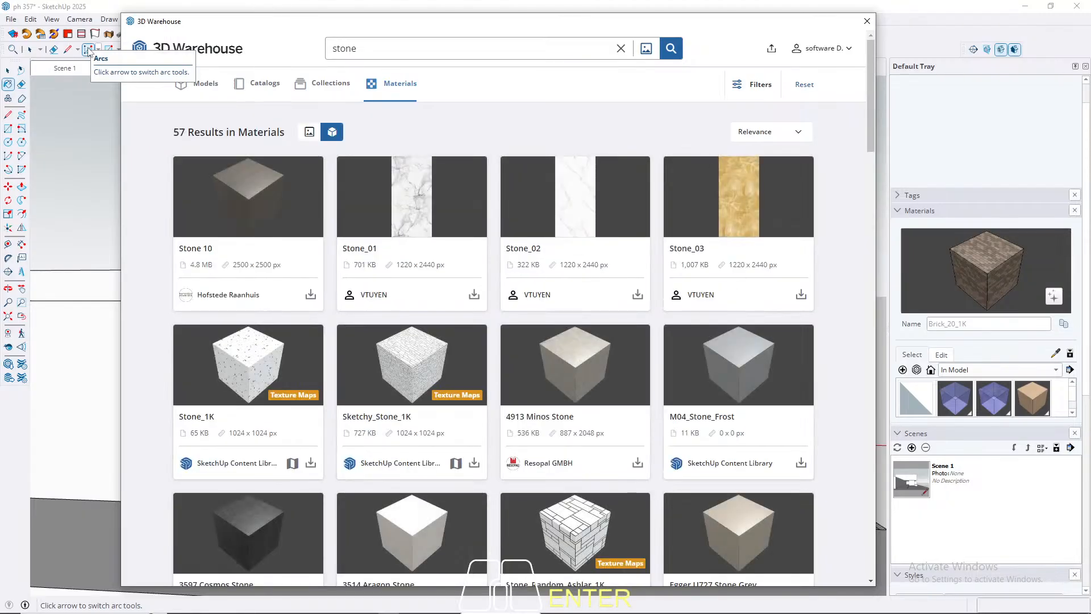
Step: Examine the stone material results down to the end and open the Oaks - Ridgefield Smooth Milano material's page
scroll(419, 146, "down", 6)
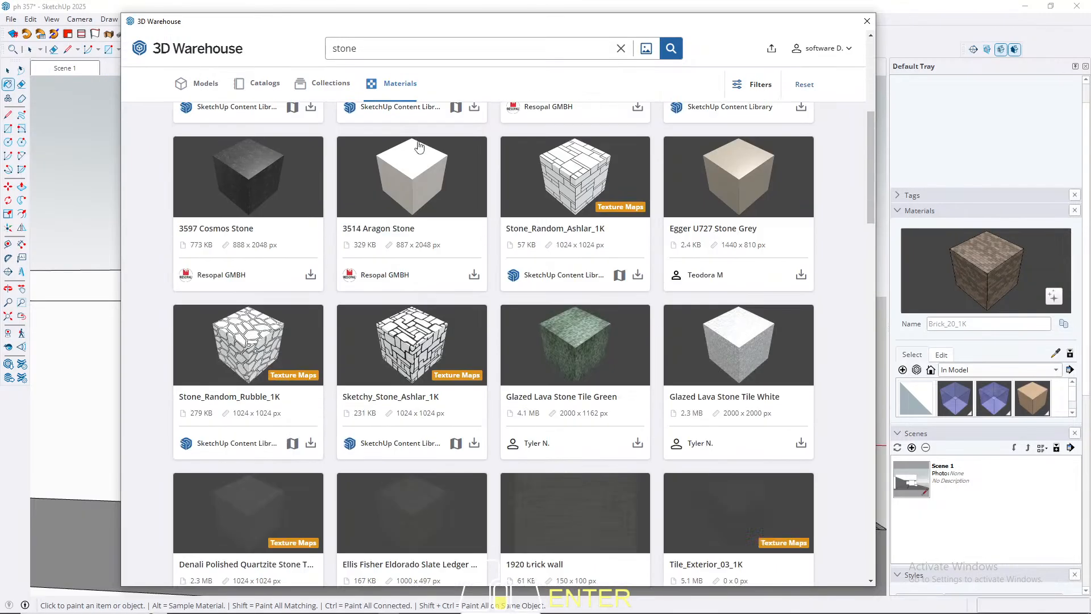
scroll(419, 146, "down", 3)
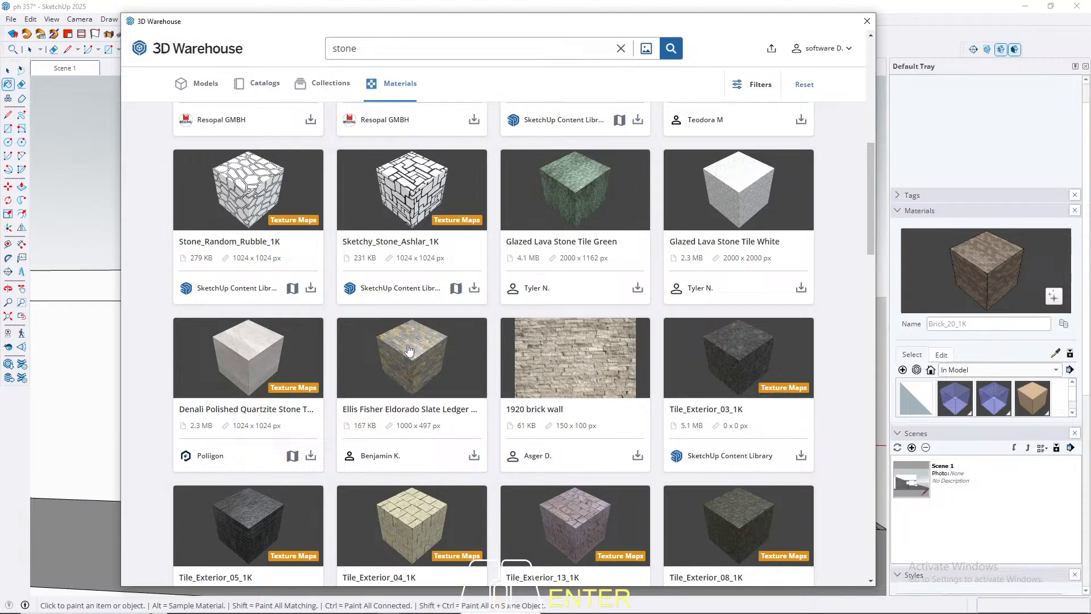
scroll(251, 336, "down", 3)
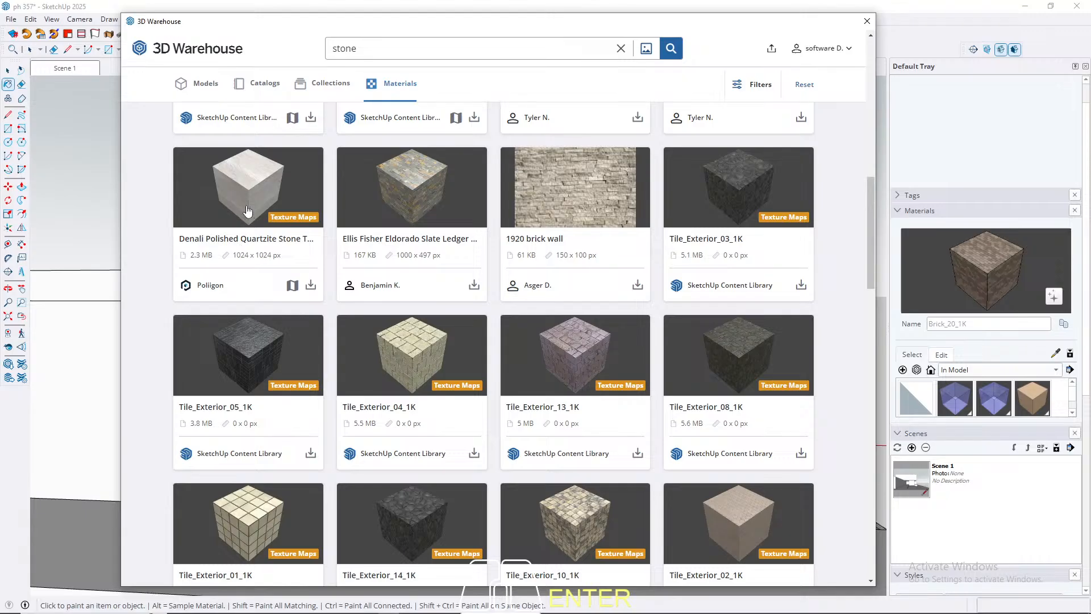
scroll(285, 298, "down", 9)
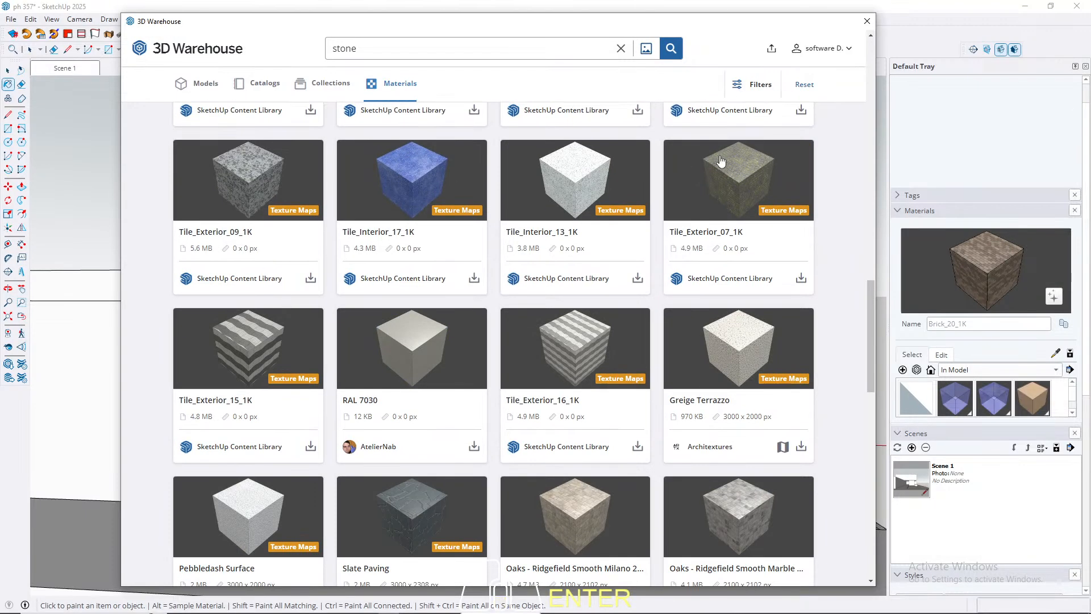
scroll(662, 301, "down", 2)
scroll(589, 318, "down", 2)
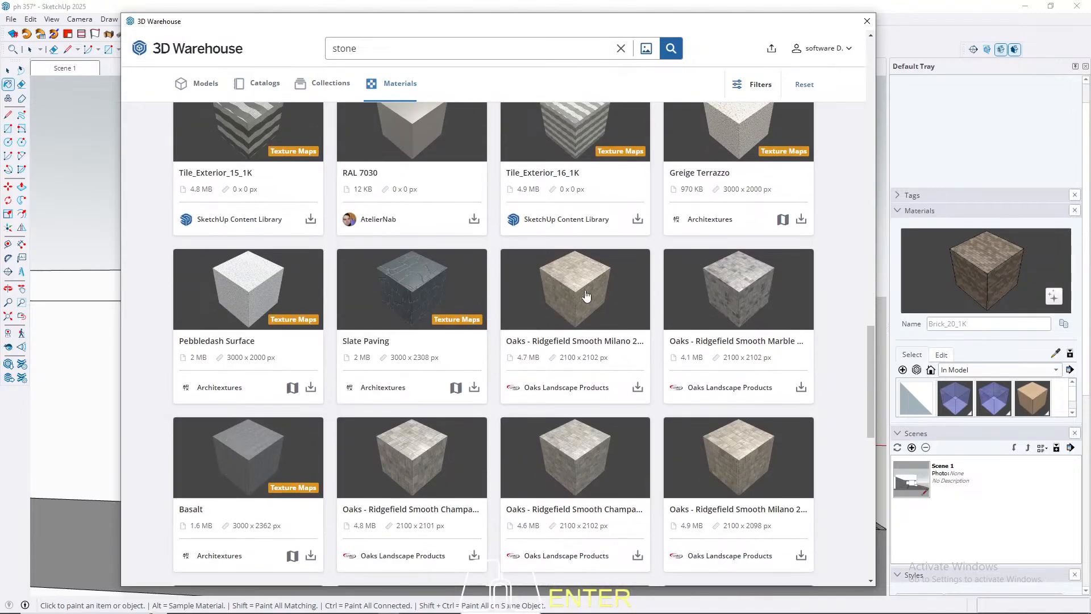
scroll(604, 275, "down", 2)
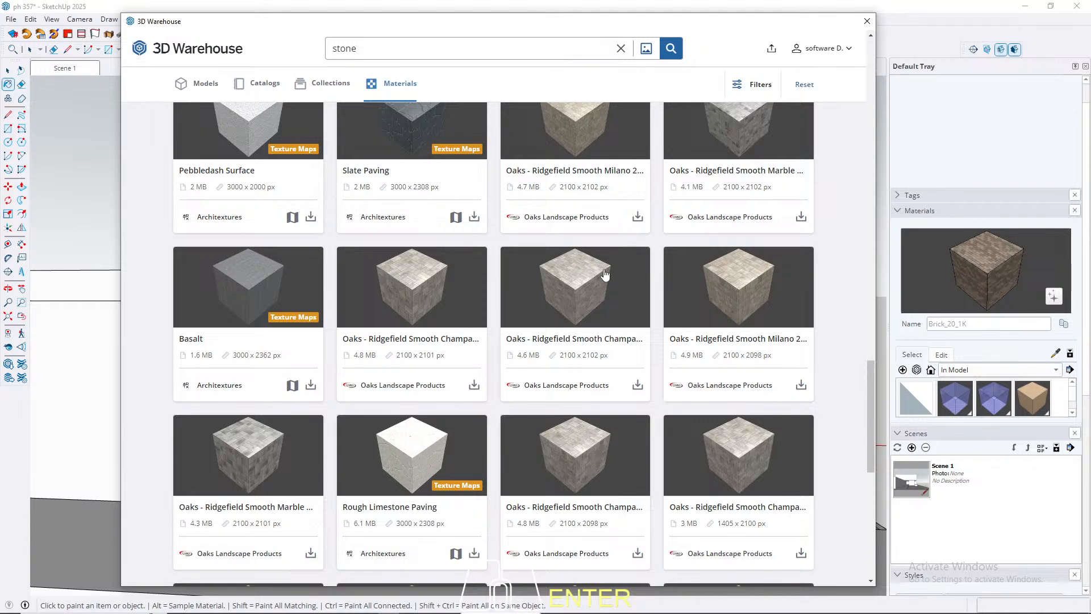
scroll(564, 408, "down", 4)
scroll(390, 407, "down", 3)
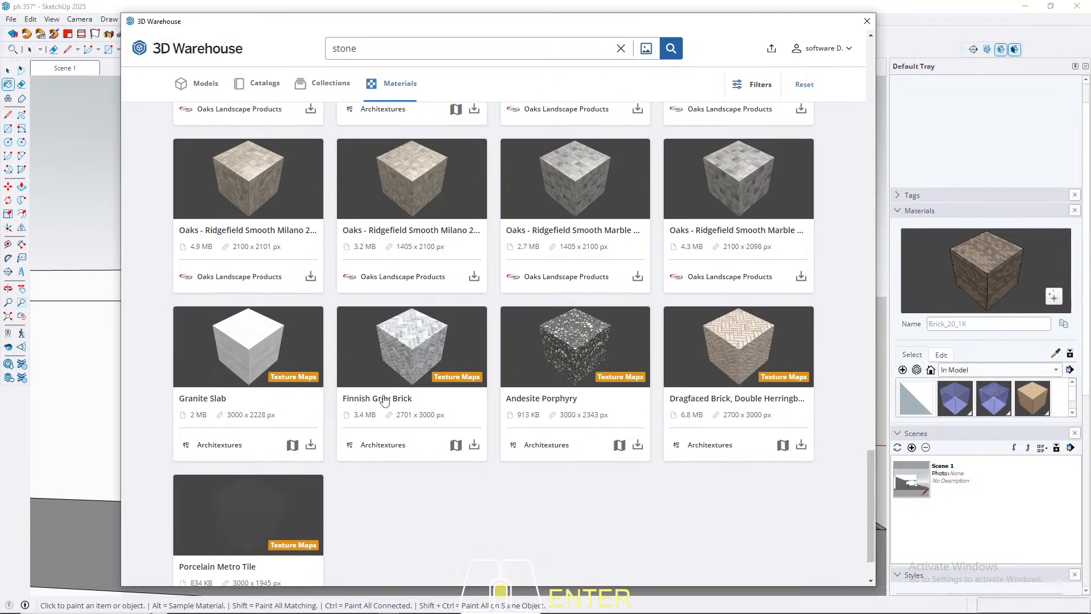
scroll(398, 387, "up", 10)
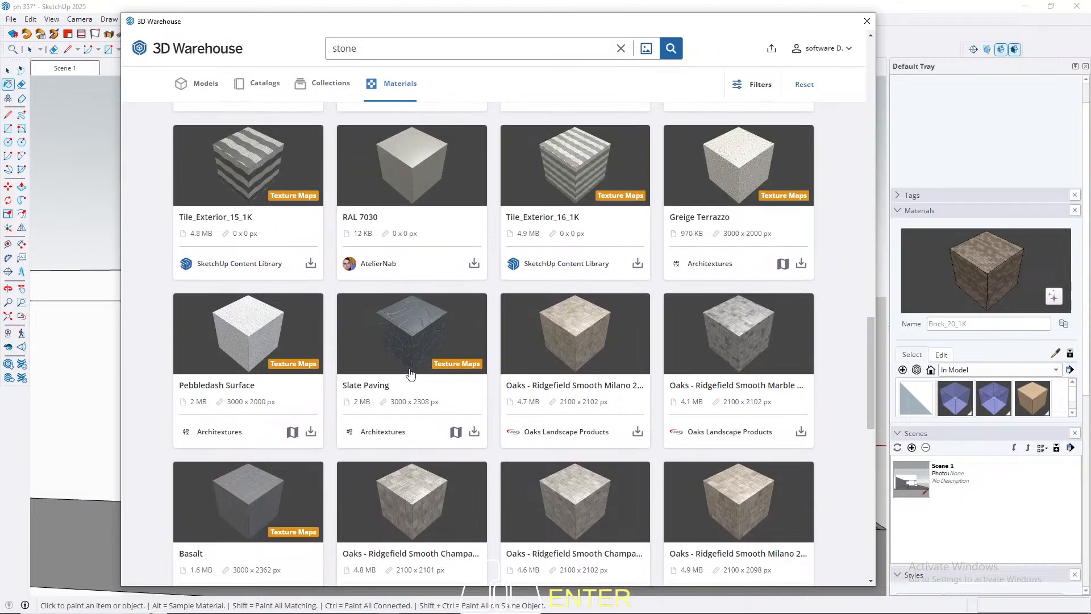
left_click(589, 341)
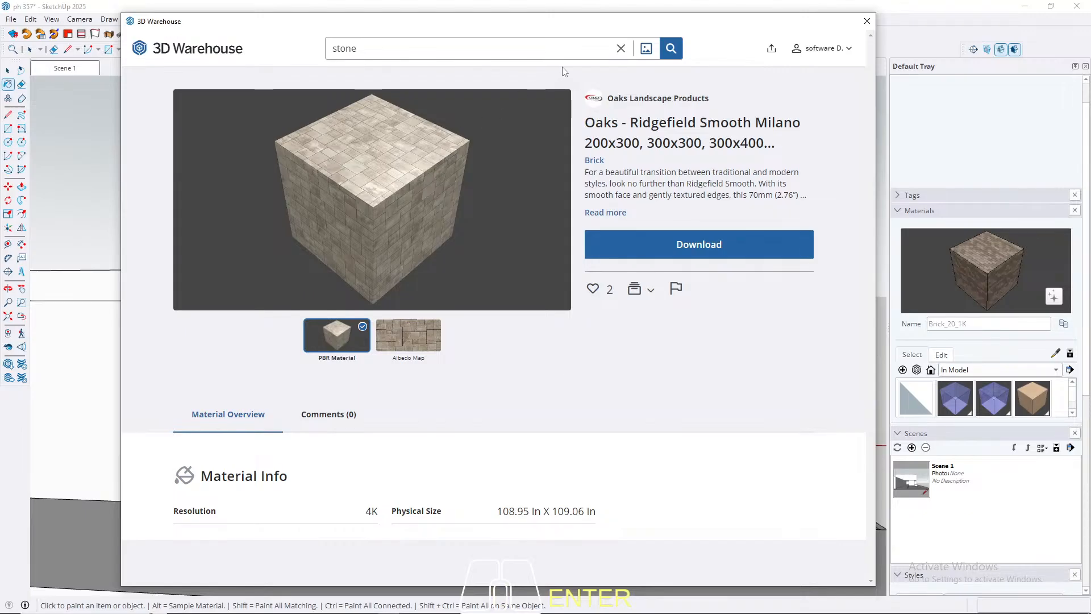
Step: Return to the 3D Warehouse home page, search for "stone" again and look through the material results
left_click(620, 48)
left_click(180, 59)
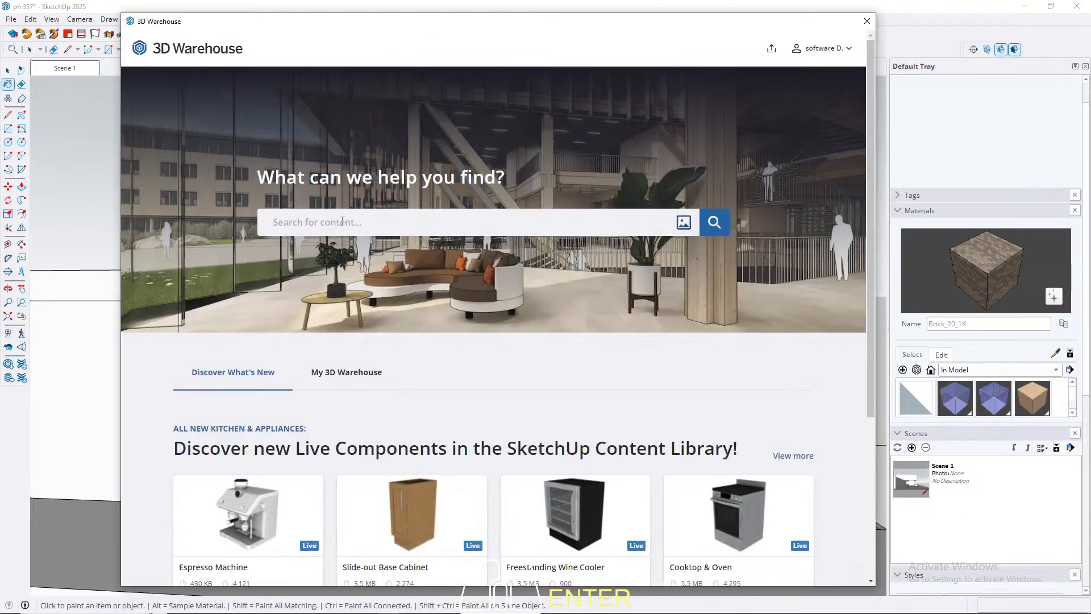
left_click(342, 221)
type("ston")
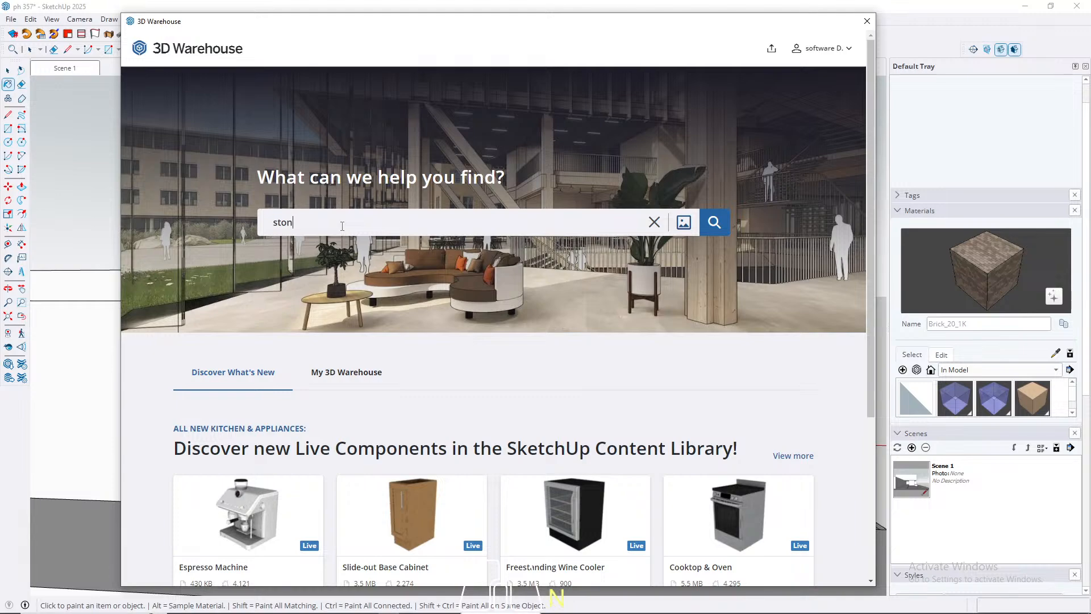
type("e")
key("Return")
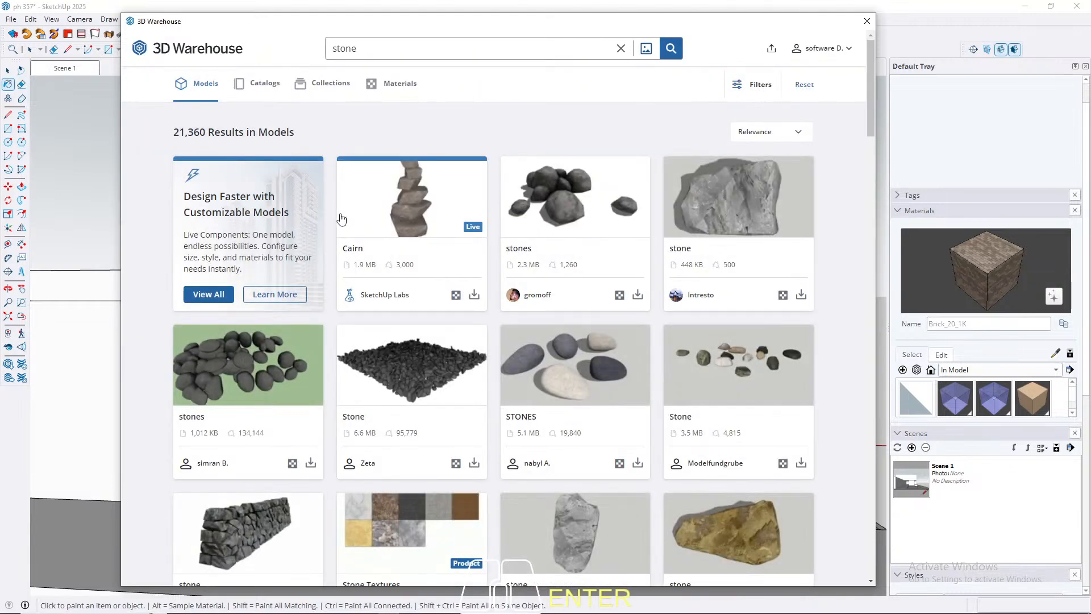
left_click(374, 86)
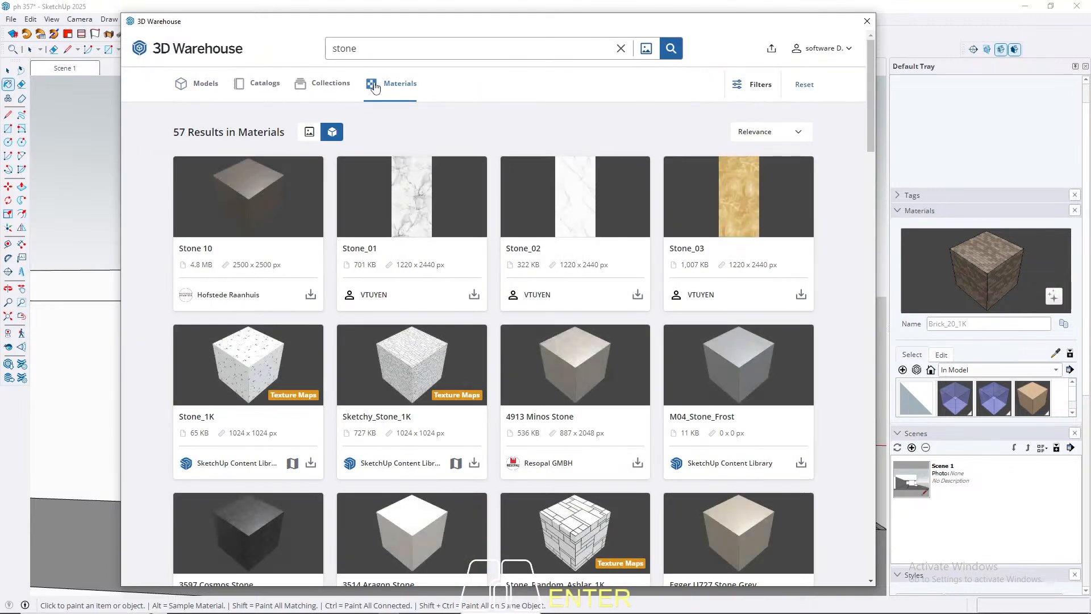
scroll(507, 265, "down", 4)
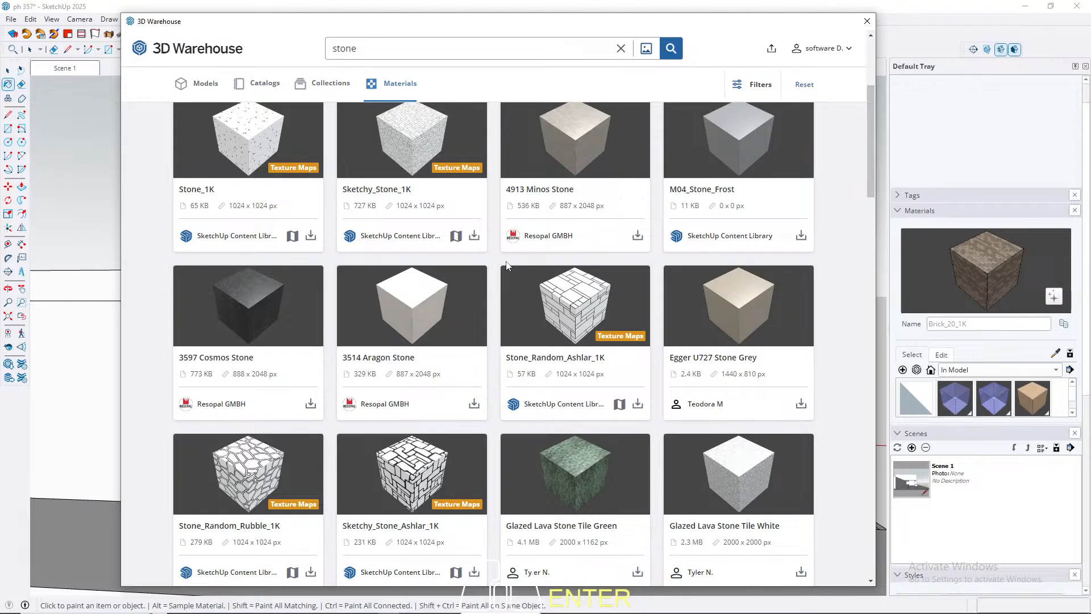
scroll(372, 284, "down", 5)
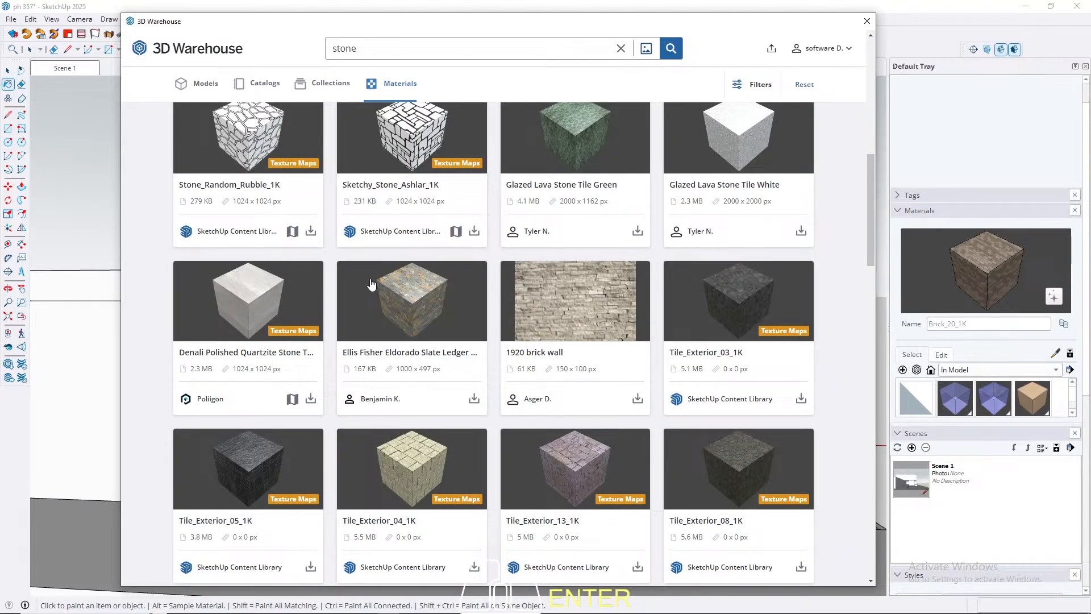
scroll(256, 178, "up", 6)
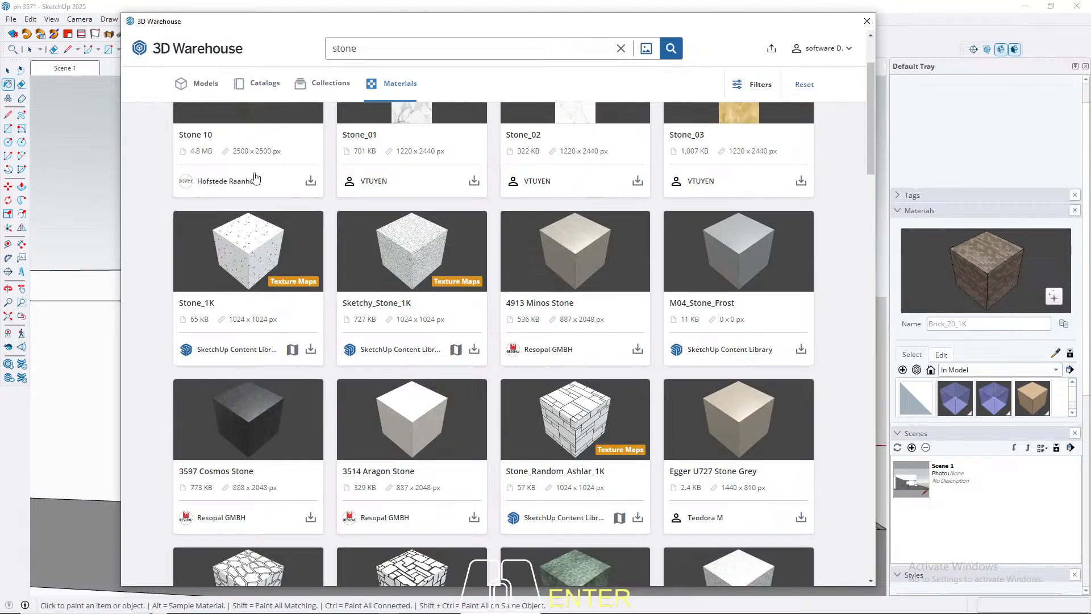
Step: Refine the material search to "stone brick" and open the 1920 brick wall material, showing its albedo map
left_click(373, 50)
type("brick")
key("Return")
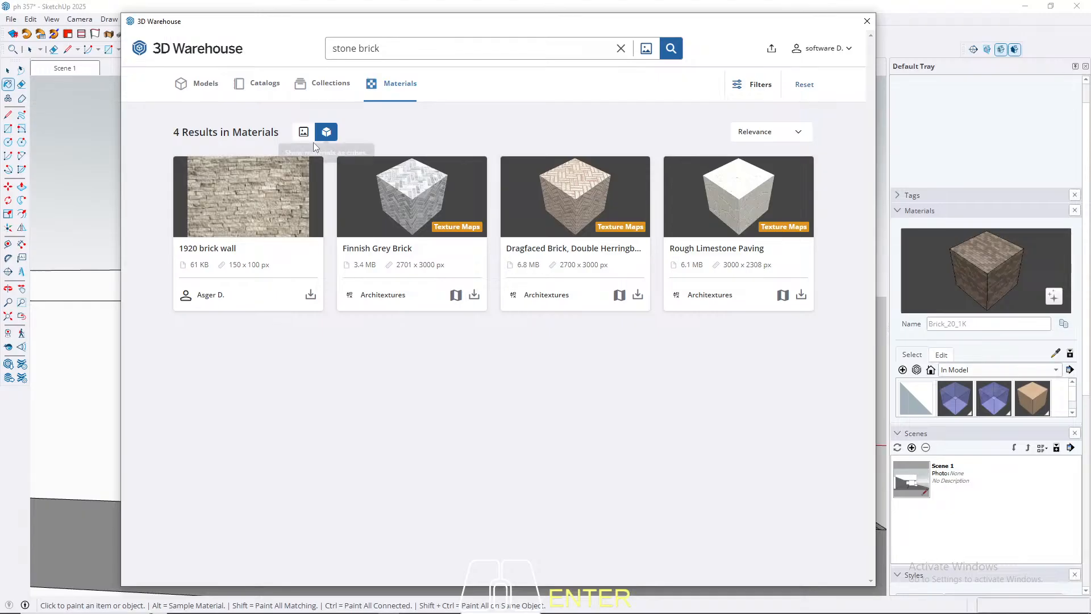
left_click(250, 204)
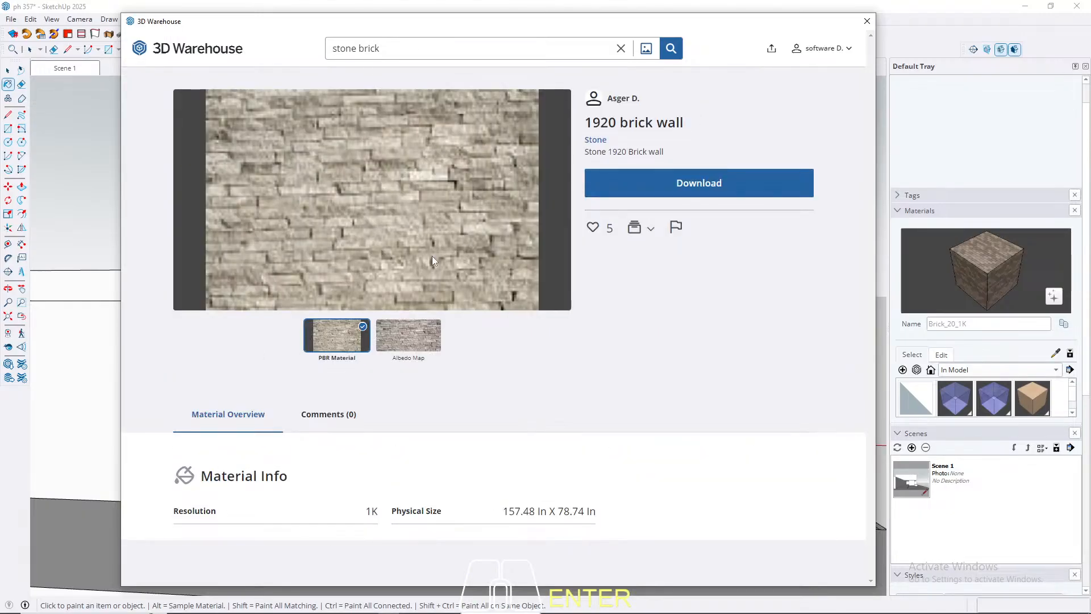
left_click(416, 340)
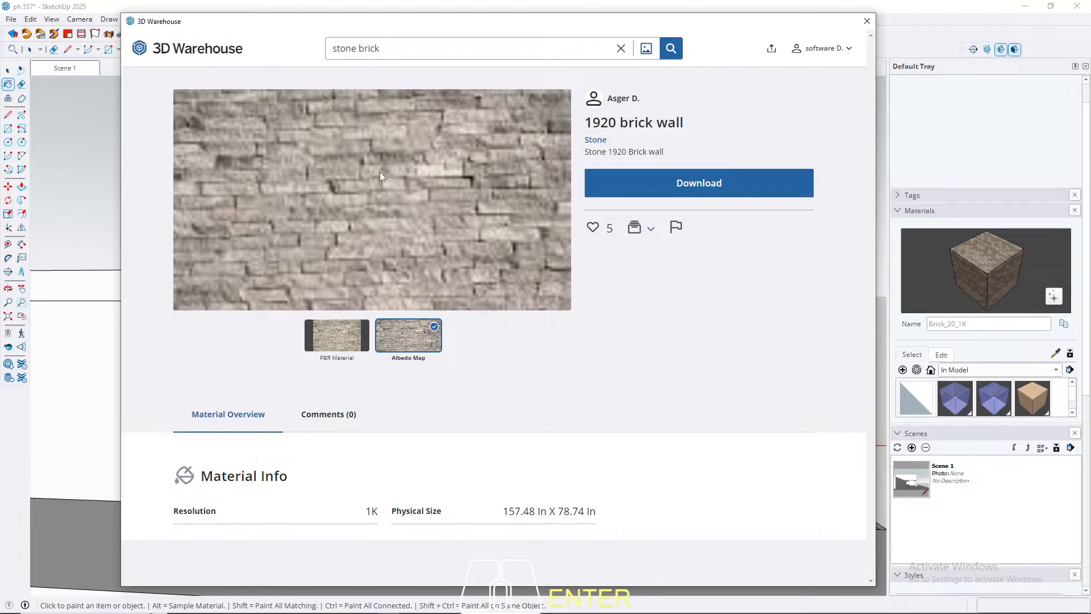
Step: Search the materials for "paving" and open the Rough Limestone Paving material's page
left_click(332, 346)
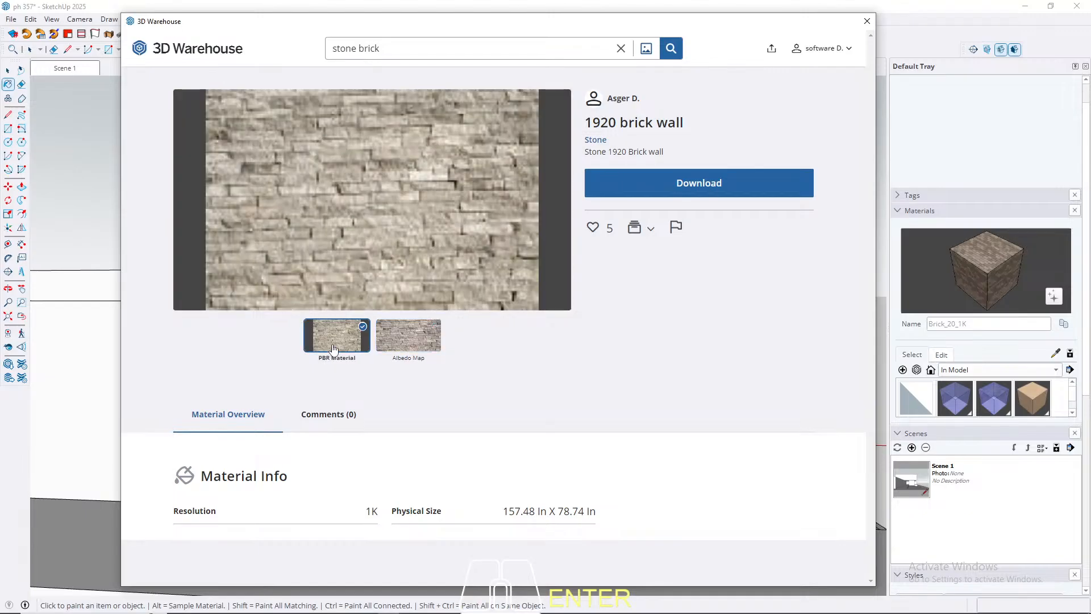
left_click(621, 49)
type("pavin")
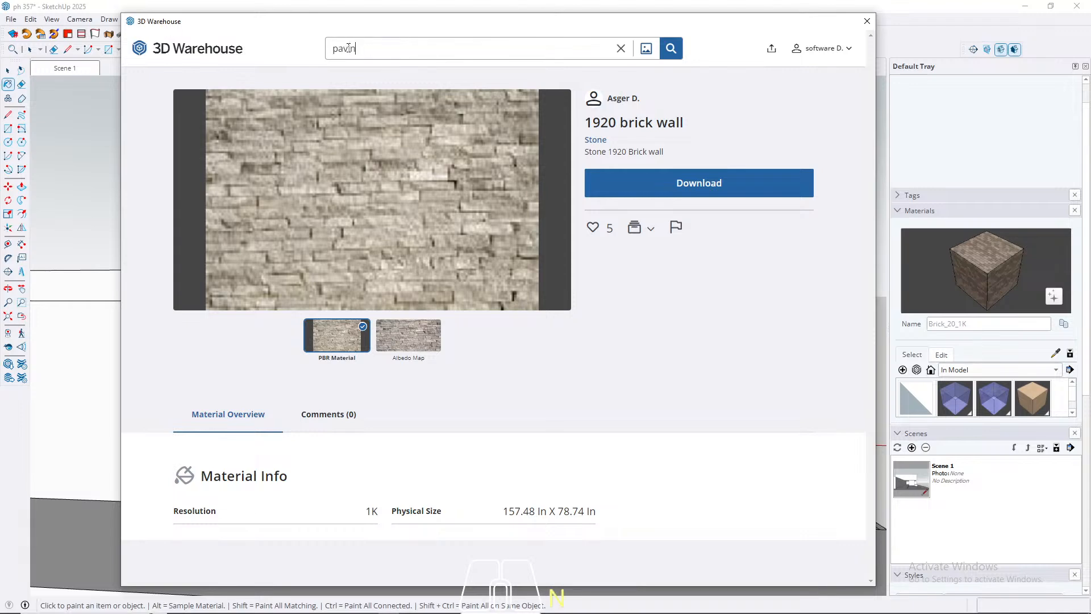
type("g")
key("Return")
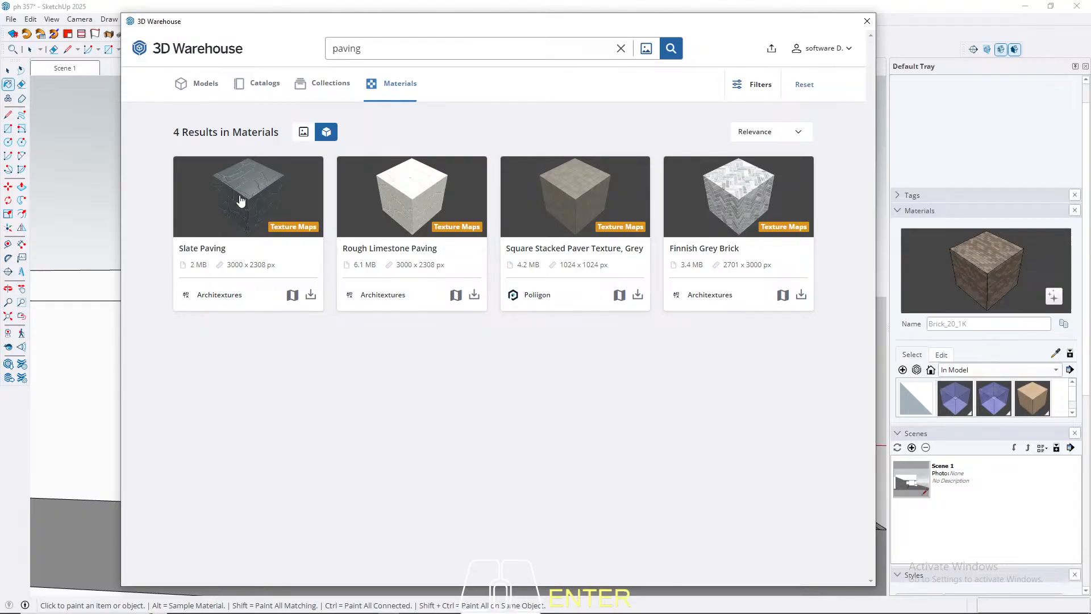
left_click(393, 199)
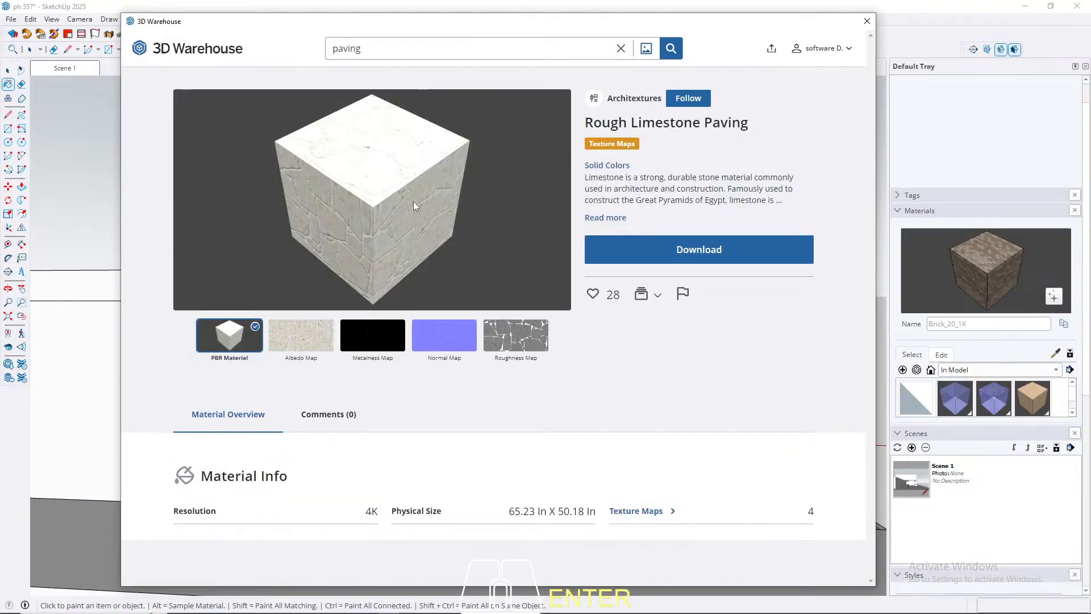
Step: Examine the albedo, metalness, normal and roughness maps of the Rough Limestone Paving material
left_click(297, 340)
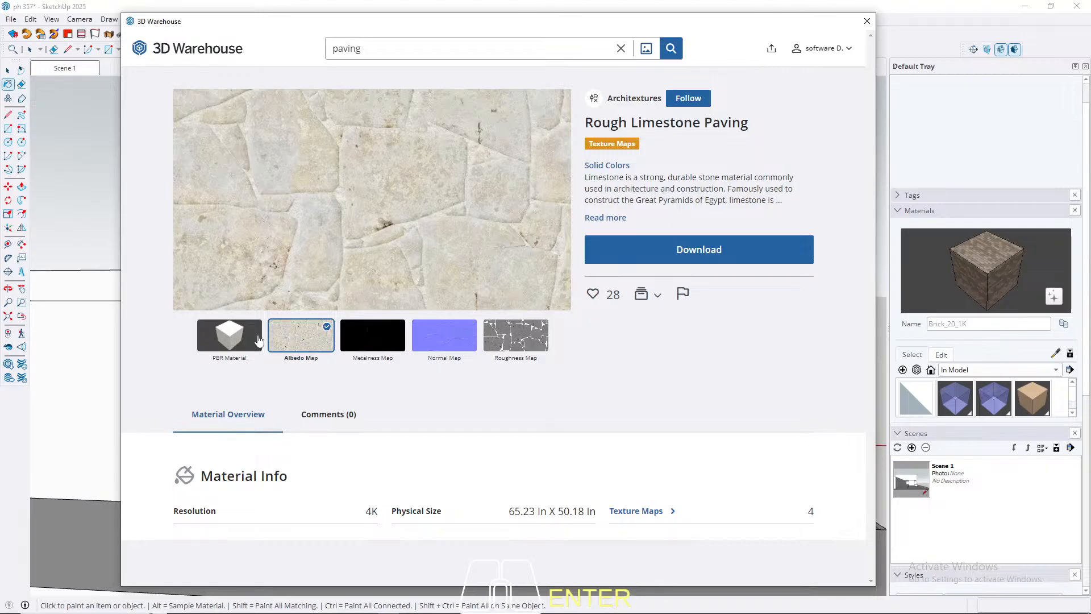
left_click(391, 339)
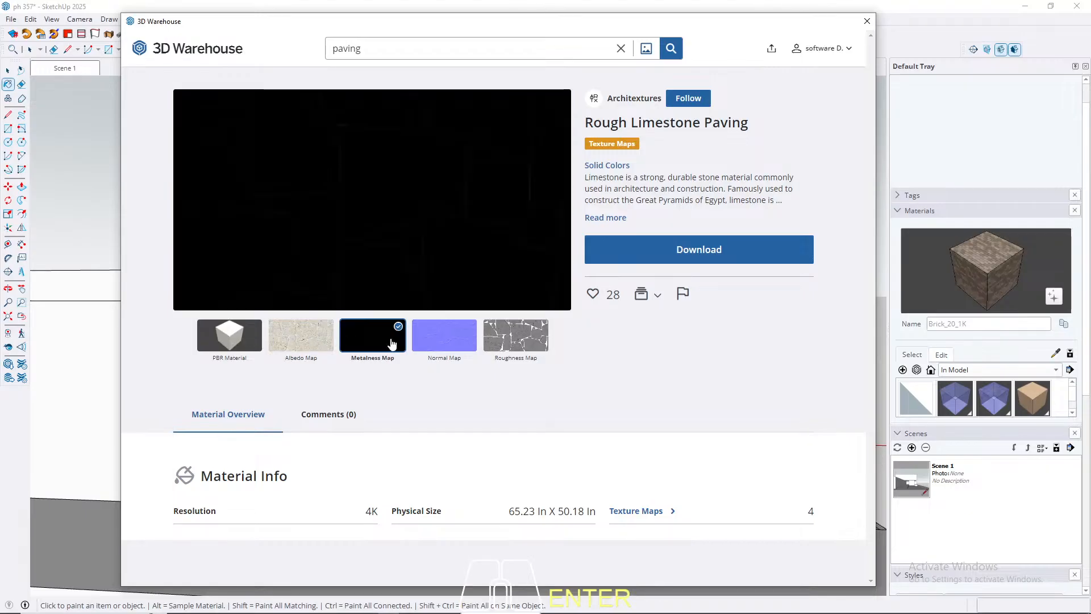
left_click(441, 344)
left_click(503, 343)
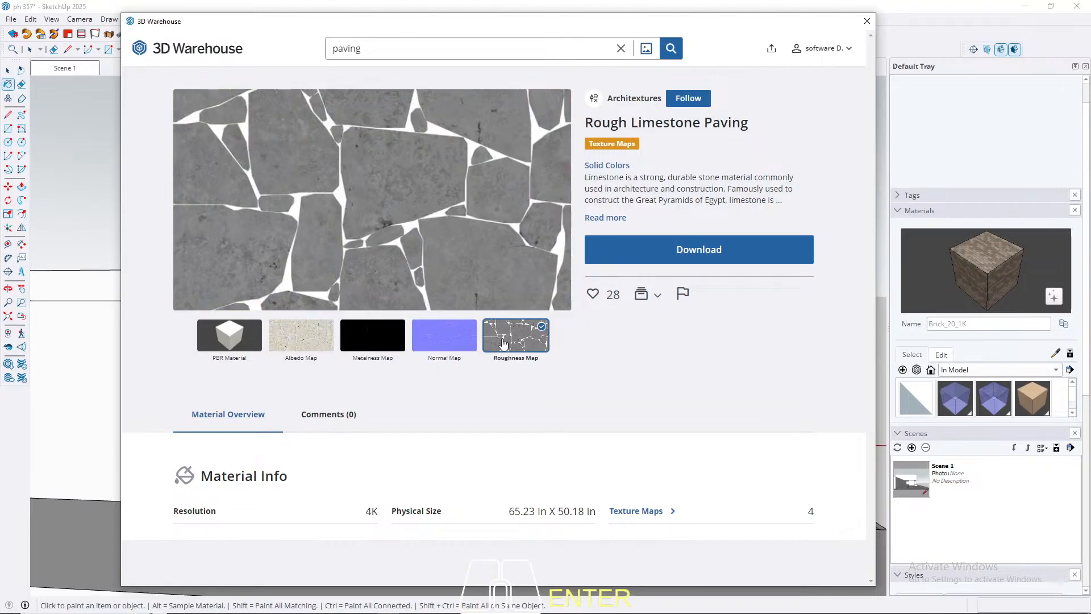
left_click(452, 342)
left_click(373, 339)
left_click(311, 346)
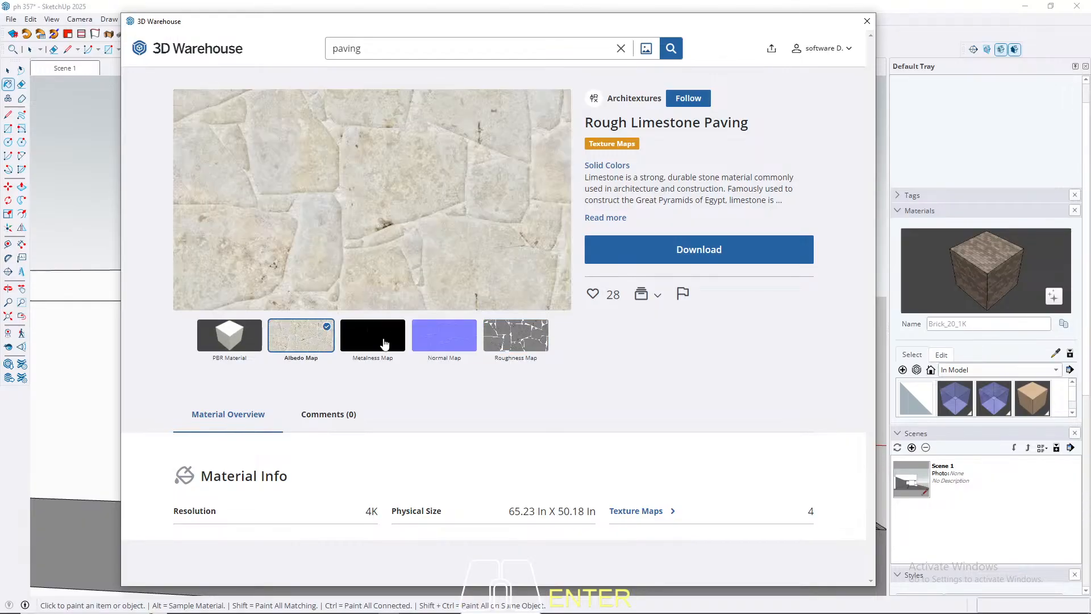
left_click(386, 345)
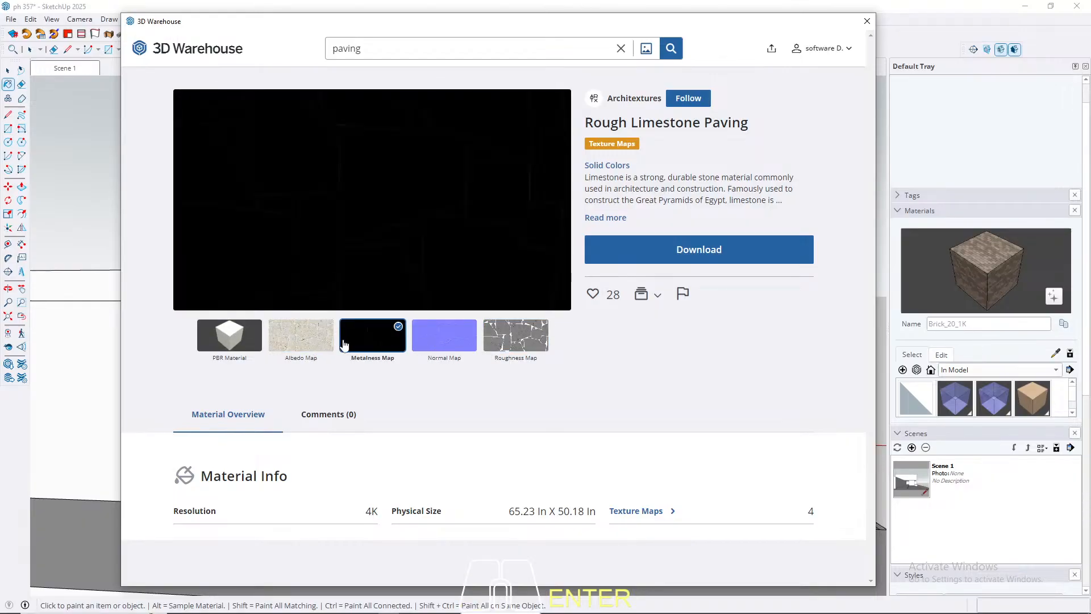
left_click(515, 341)
left_click(303, 347)
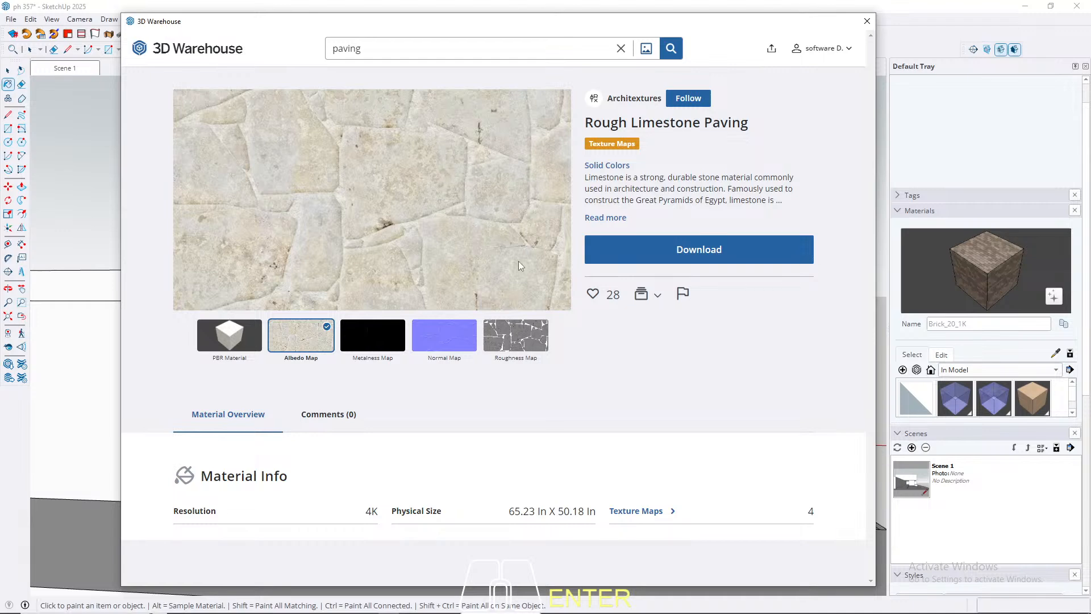
Step: Download Rough Limestone Paving into the model and paint all faces of the front ground-floor volume with it
left_click(669, 252)
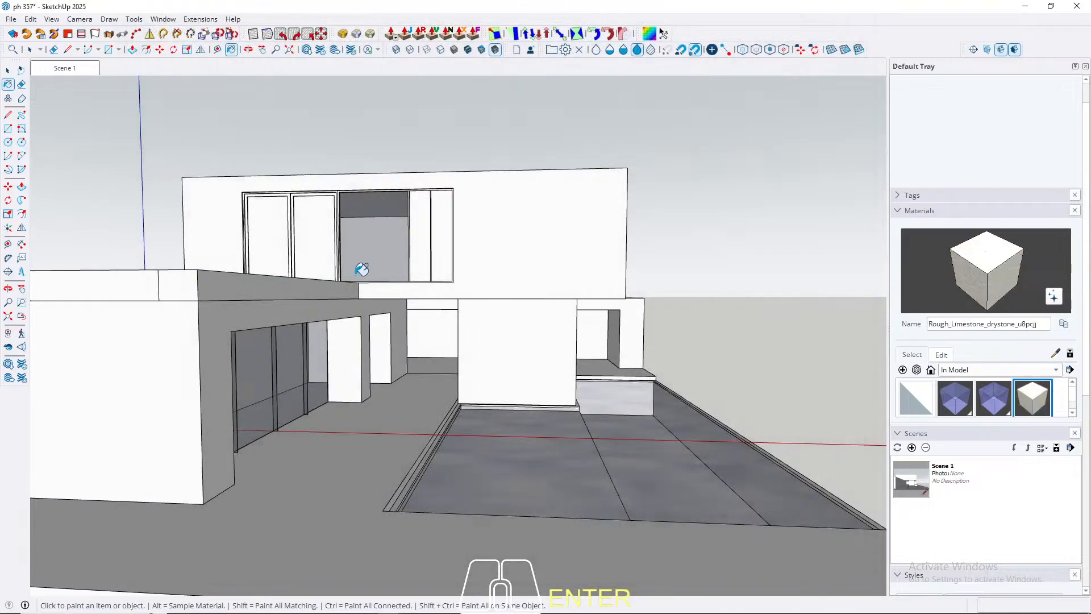
left_click(30, 50)
triple_click(136, 397)
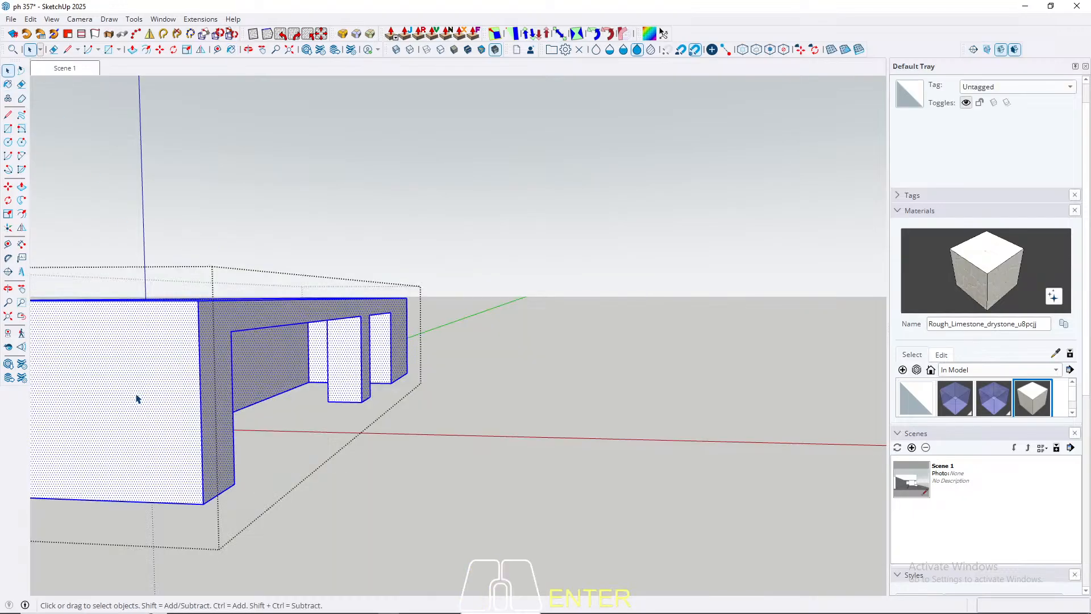
key("b")
left_click(147, 381)
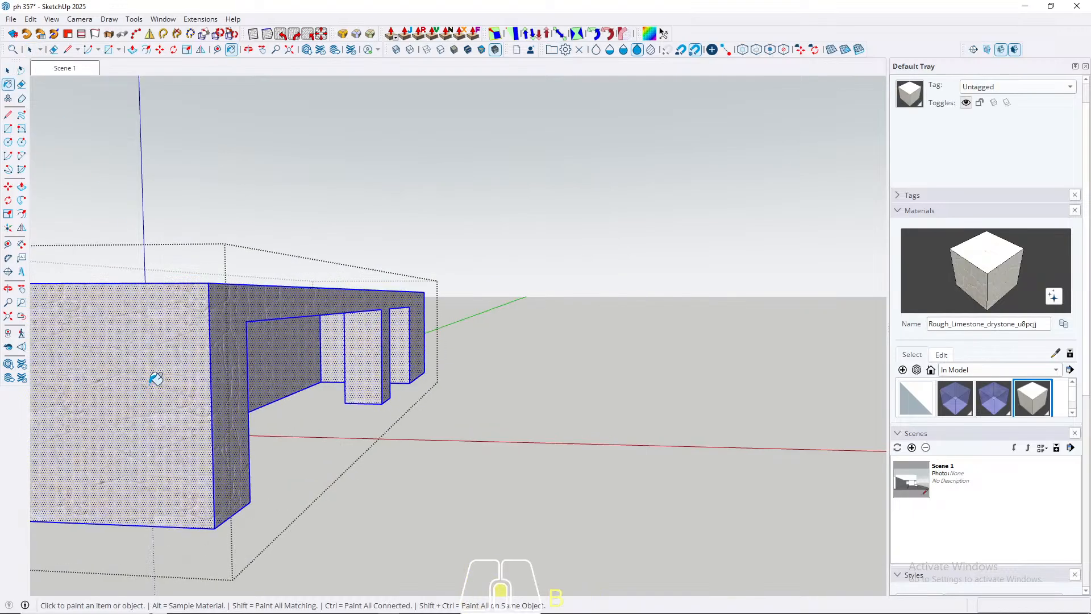
scroll(165, 380, "up", 3)
key("space")
key("Escape")
Step: Set the limestone material's texture height to 60 cm
middle_click_drag(260, 324, 284, 318)
scroll(345, 295, "up", 2)
middle_click_drag(284, 318, 367, 327, "shift")
scroll(342, 296, "up", 3)
scroll(324, 294, "down", 8)
left_click(941, 355)
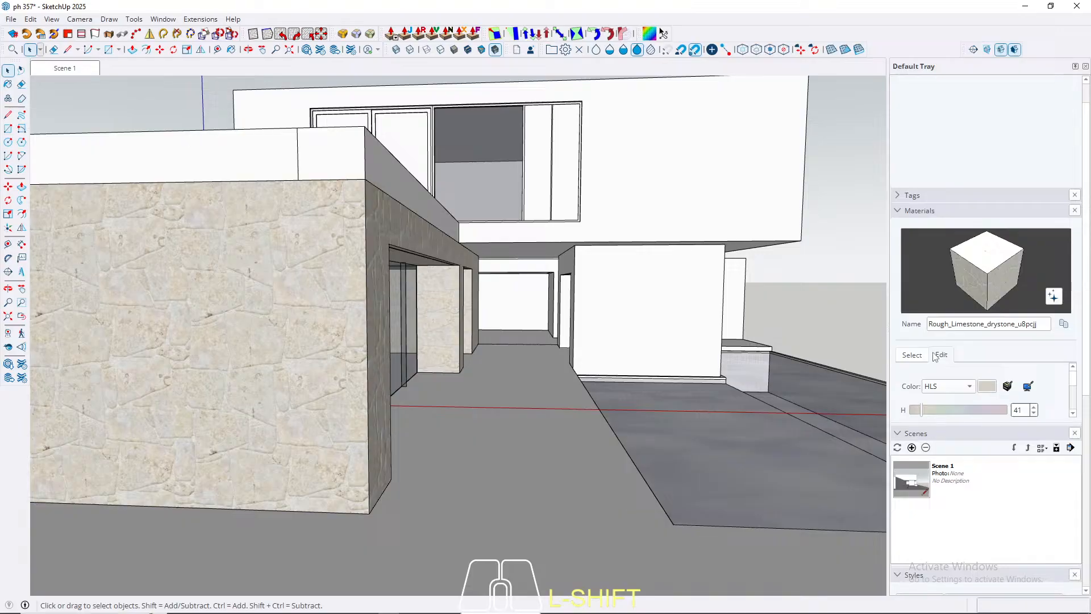
scroll(1073, 387, "down", 3)
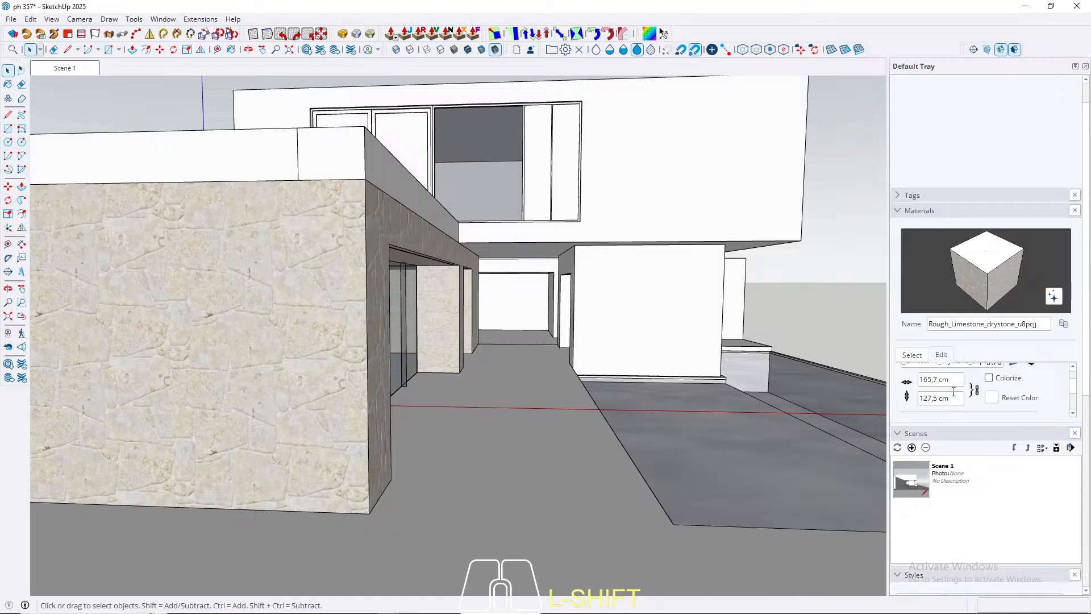
left_click_drag(956, 398, 874, 399)
type("60")
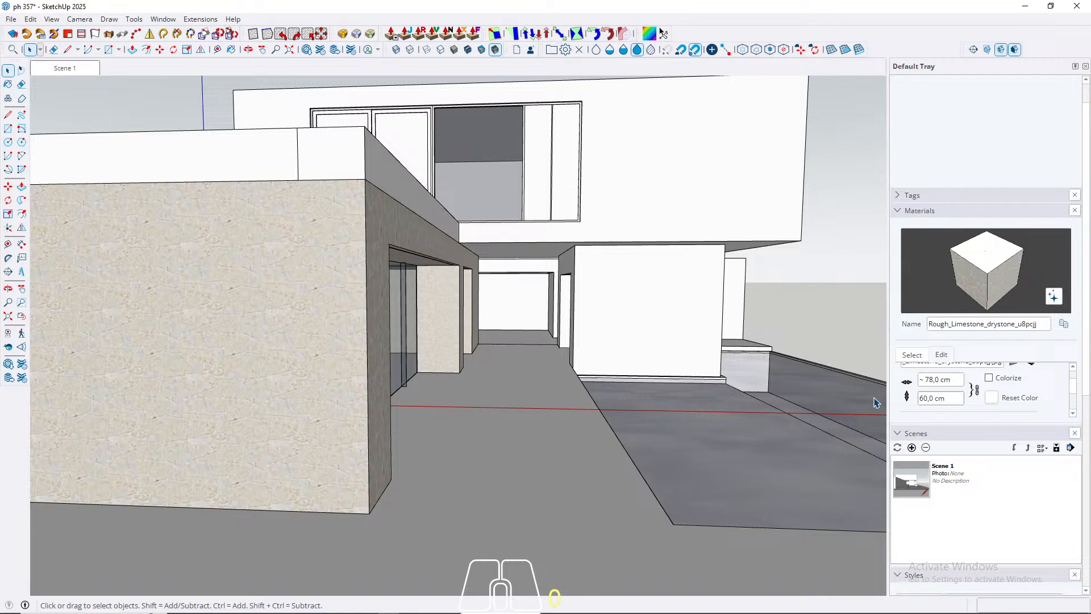
key("Return")
Step: Examine the limestone texture's scale on the front volume's walls, up close and beside the human figure
scroll(291, 344, "up", 5)
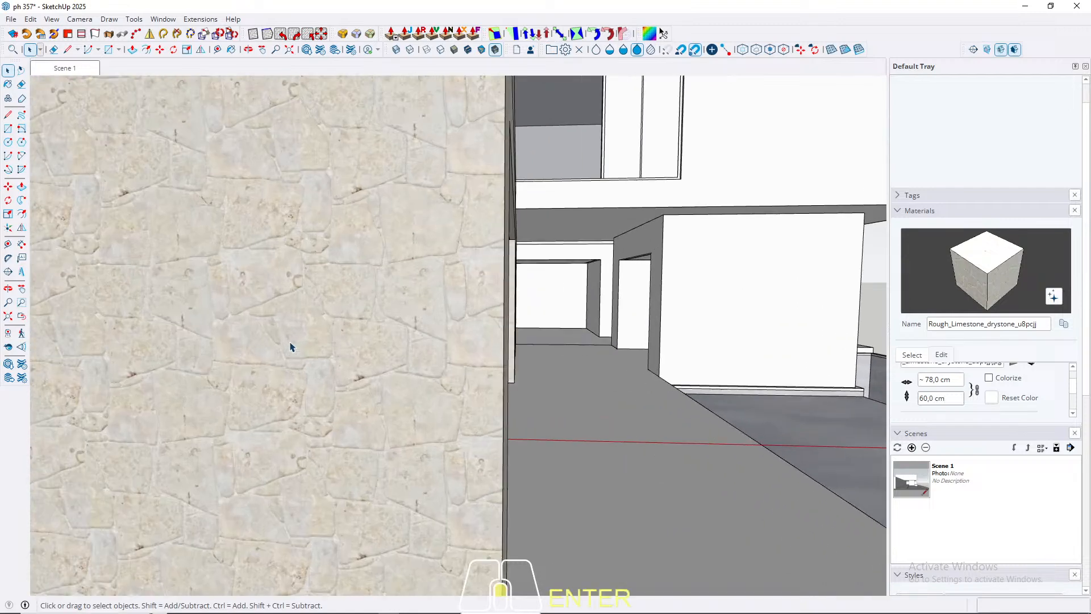
scroll(292, 346, "down", 6)
middle_click_drag(309, 331, 318, 312)
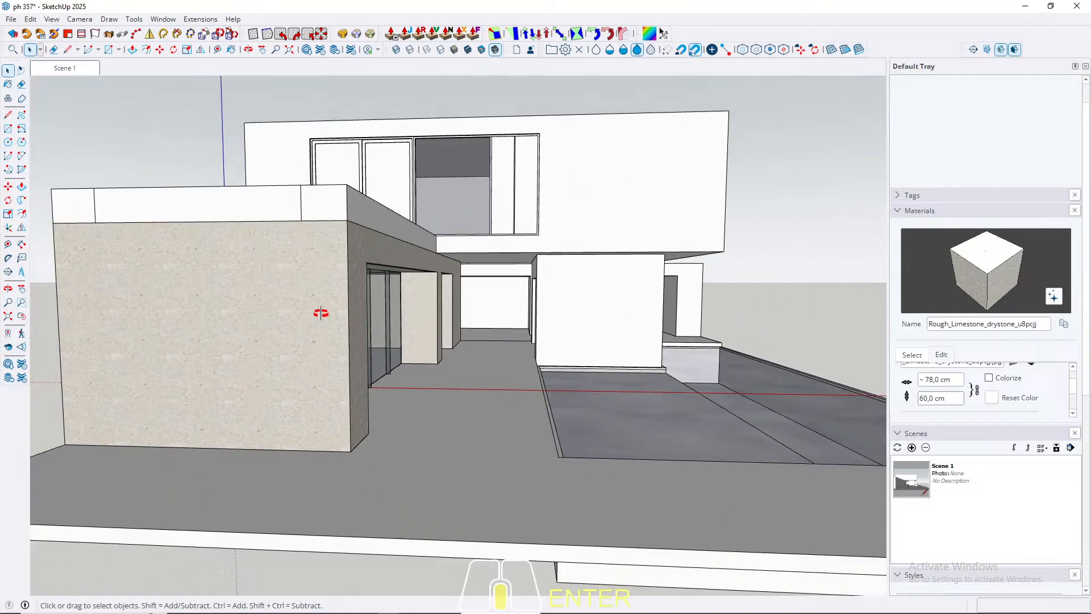
scroll(240, 368, "up", 5)
middle_click_drag(241, 368, 246, 348)
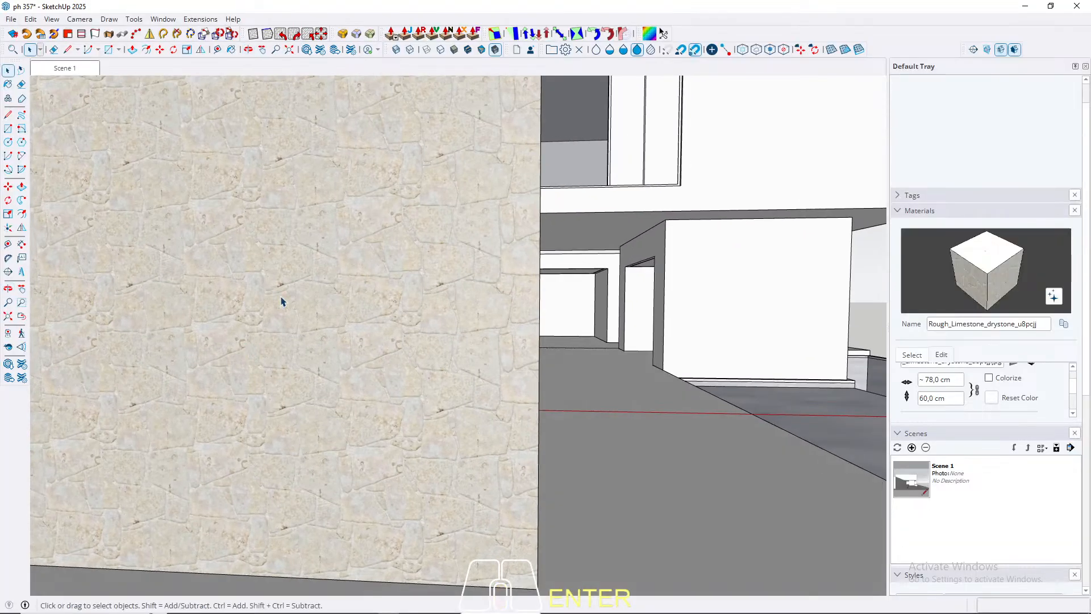
scroll(304, 351, "down", 4)
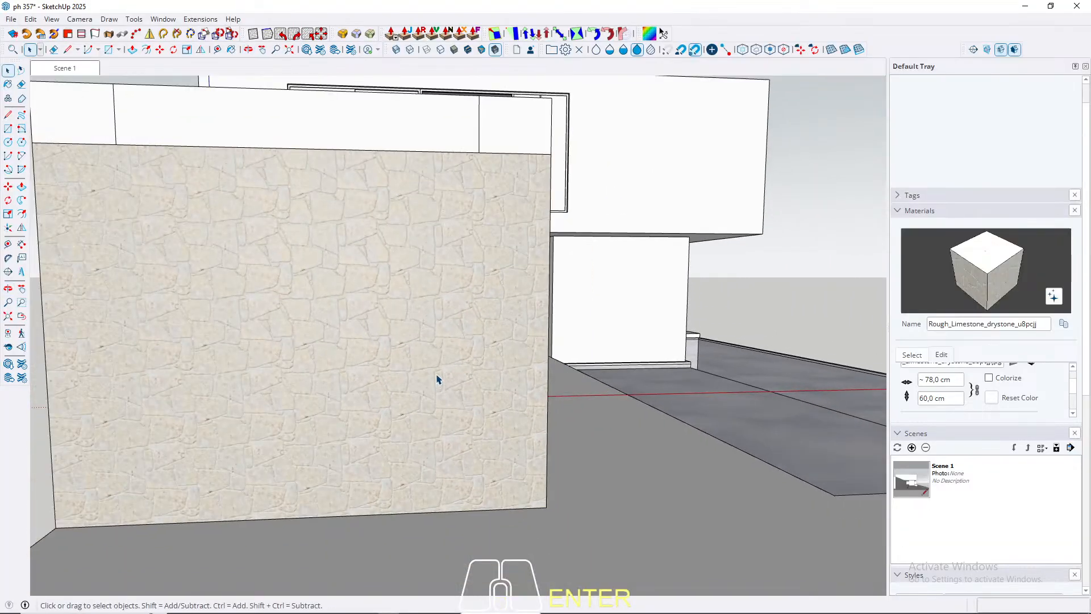
middle_click_drag(437, 379, 519, 346)
scroll(136, 388, "down", 3)
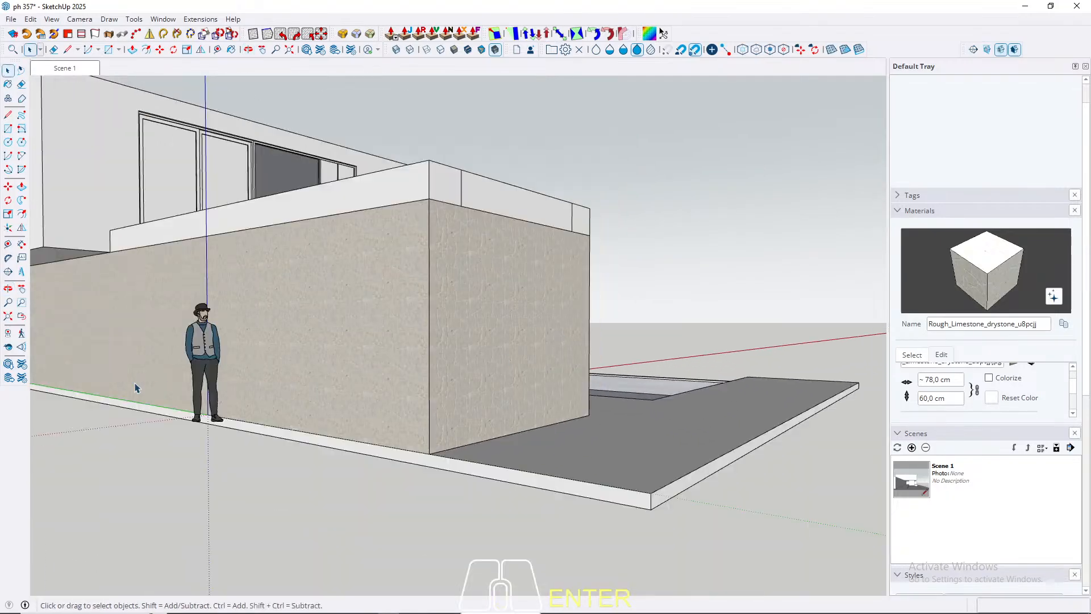
left_click(196, 343)
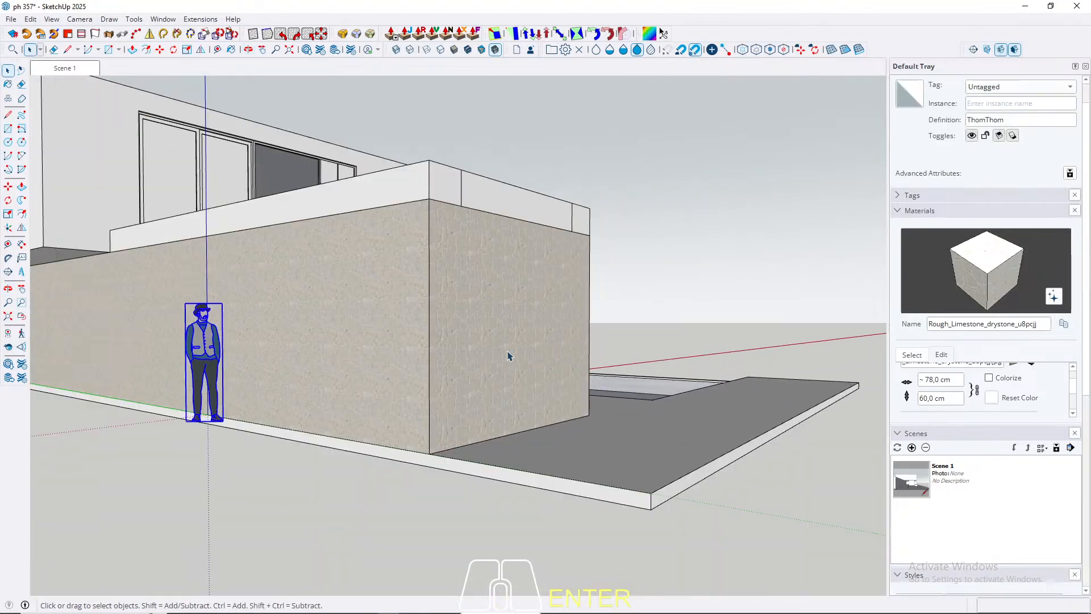
Step: Try a limestone texture height of 80 cm and settle on 100 cm
middle_click_drag(508, 355, 337, 322)
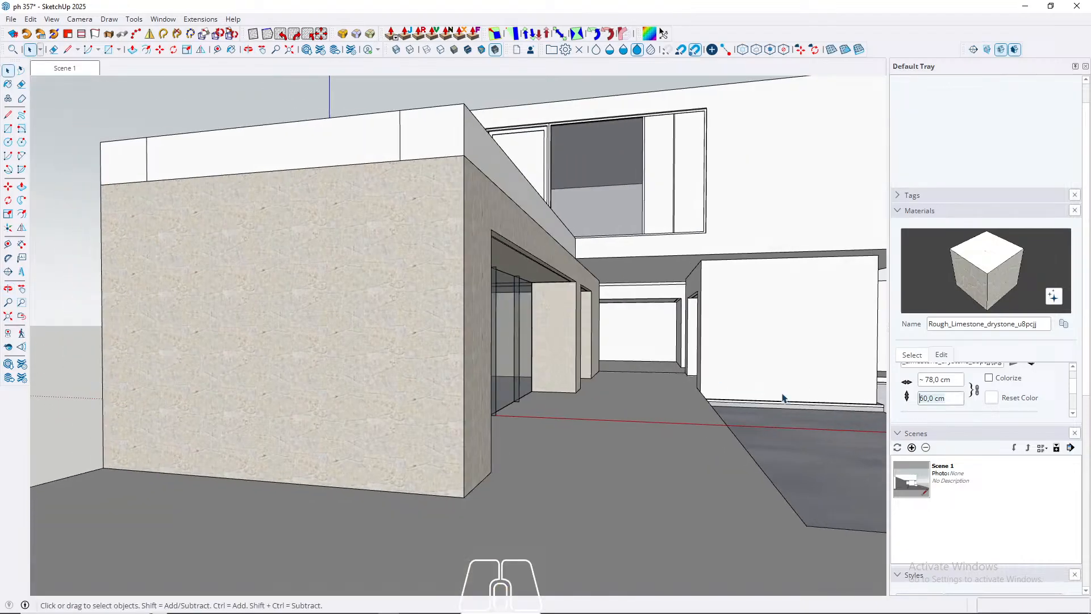
type("80")
key("Return")
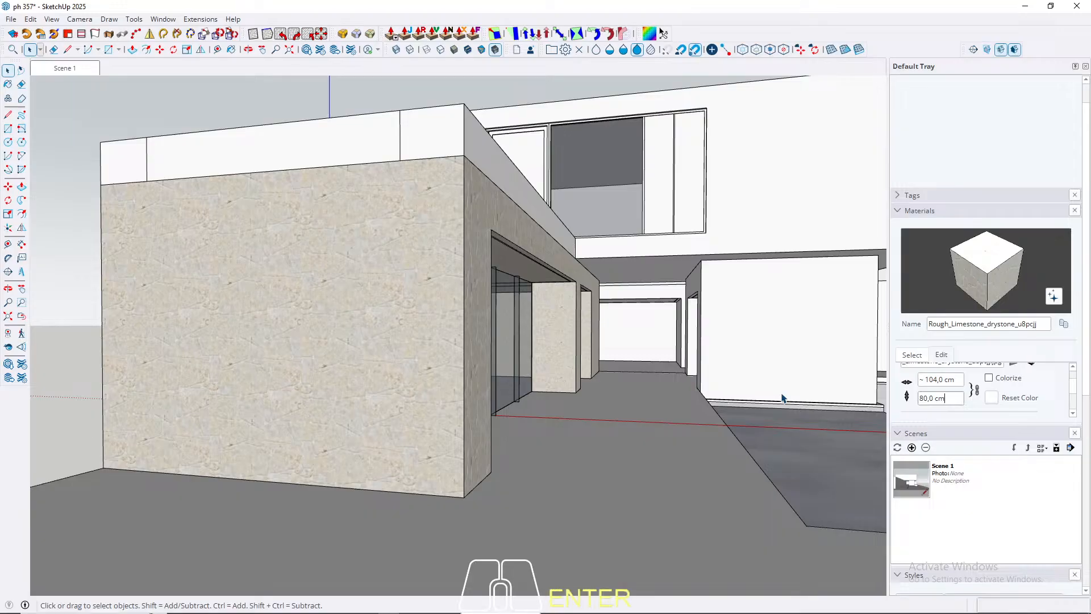
triple_click(957, 401)
type("100")
key("Return")
middle_click_drag(477, 395, 425, 402)
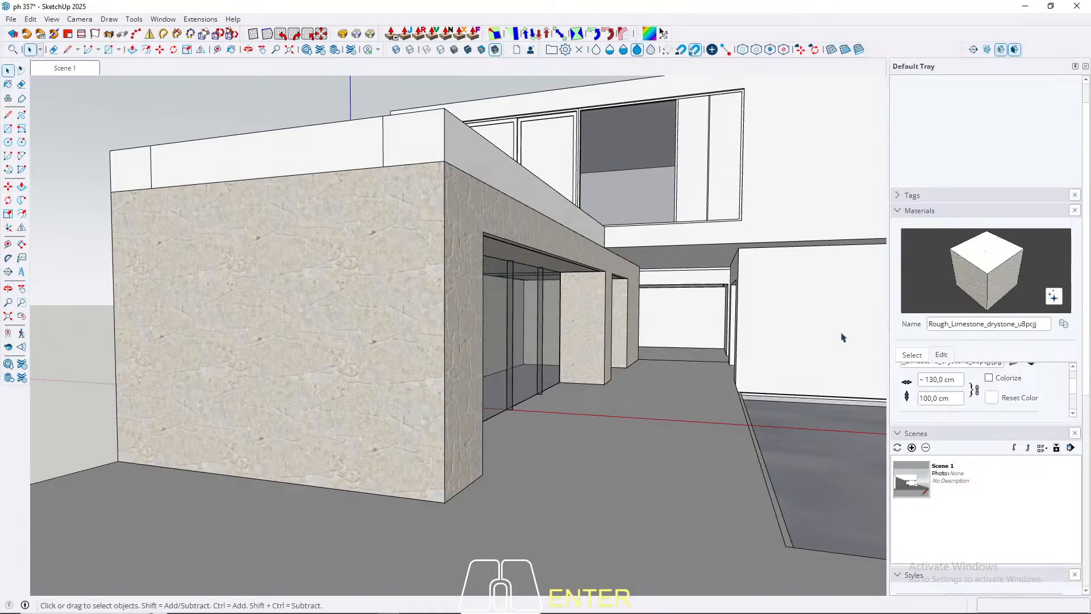
Step: Enlarge the material editing area, look through the limestone's surface settings and set its lightness to 78
left_click_drag(1075, 392, 1075, 387)
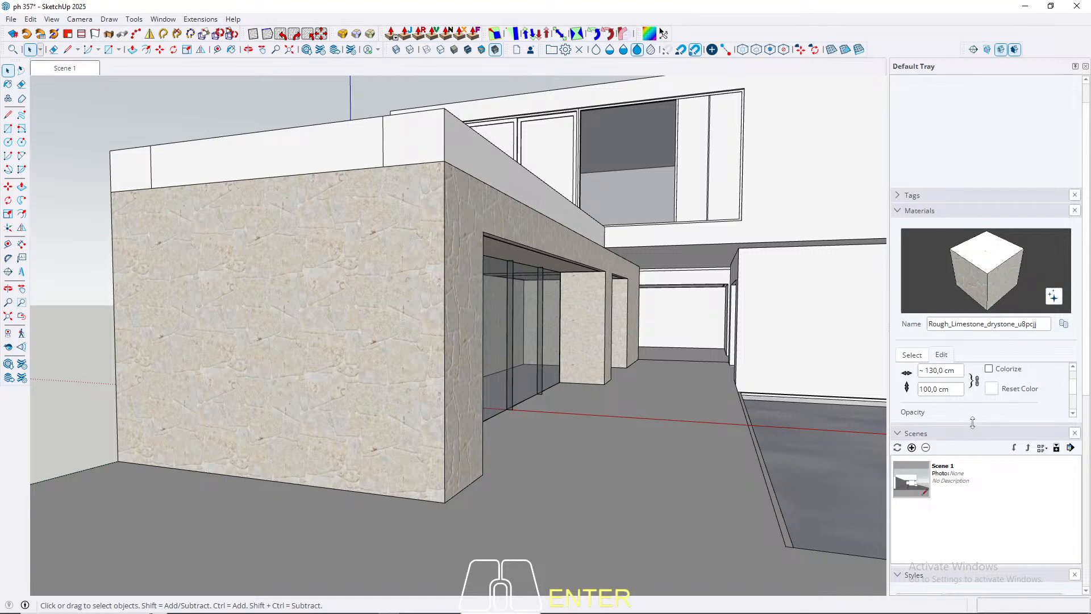
left_click_drag(972, 425, 973, 509)
scroll(970, 458, "down", 3)
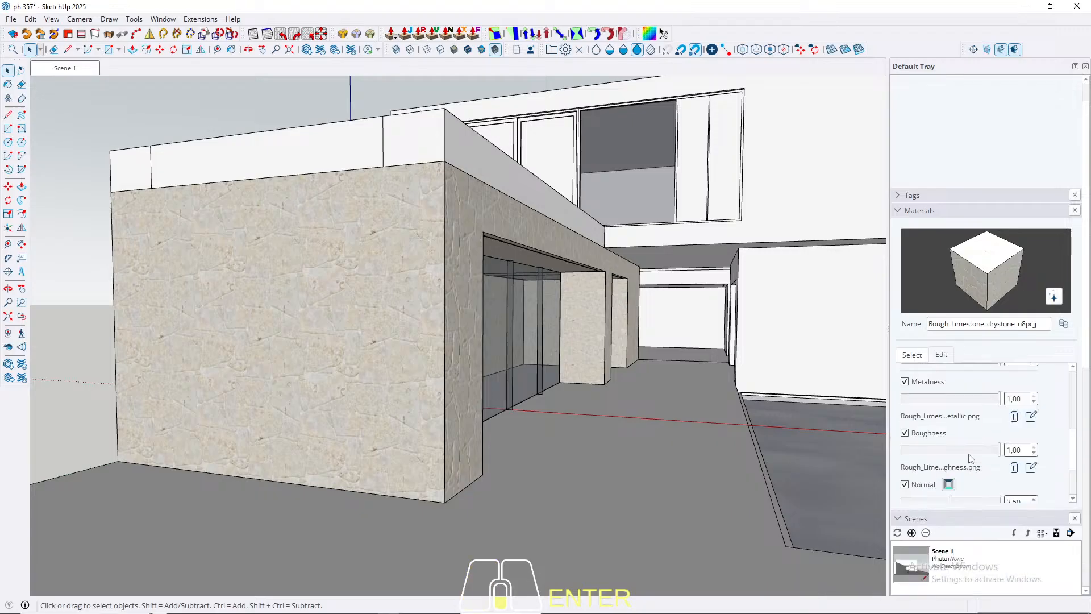
scroll(970, 426, "up", 5)
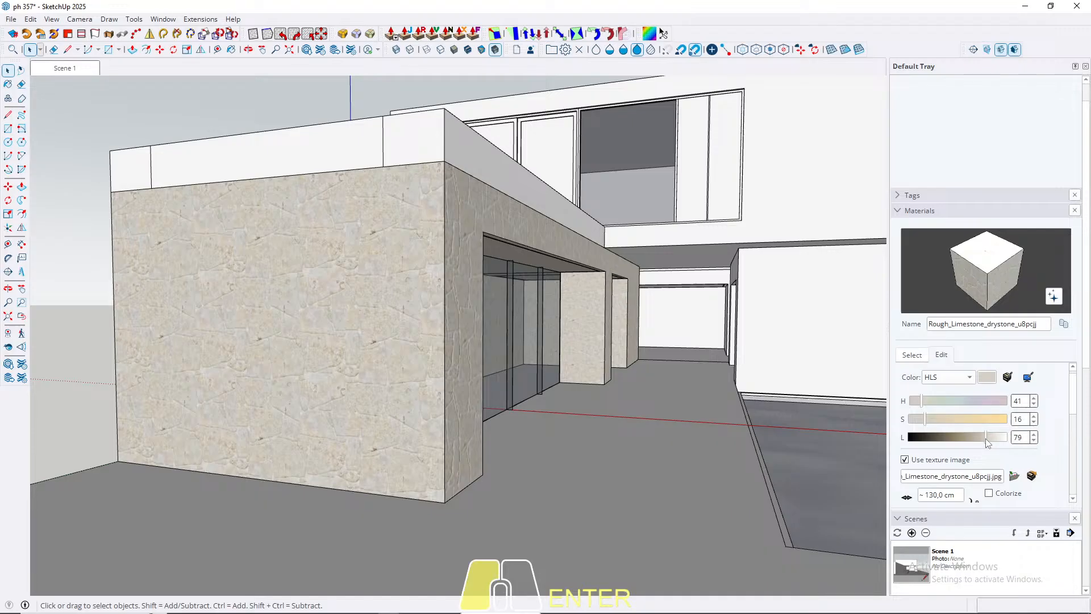
left_click_drag(986, 438, 984, 441)
Step: Paint all faces of the central ground-floor block beside the pool with the rough limestone material
middle_click_drag(188, 331, 223, 356)
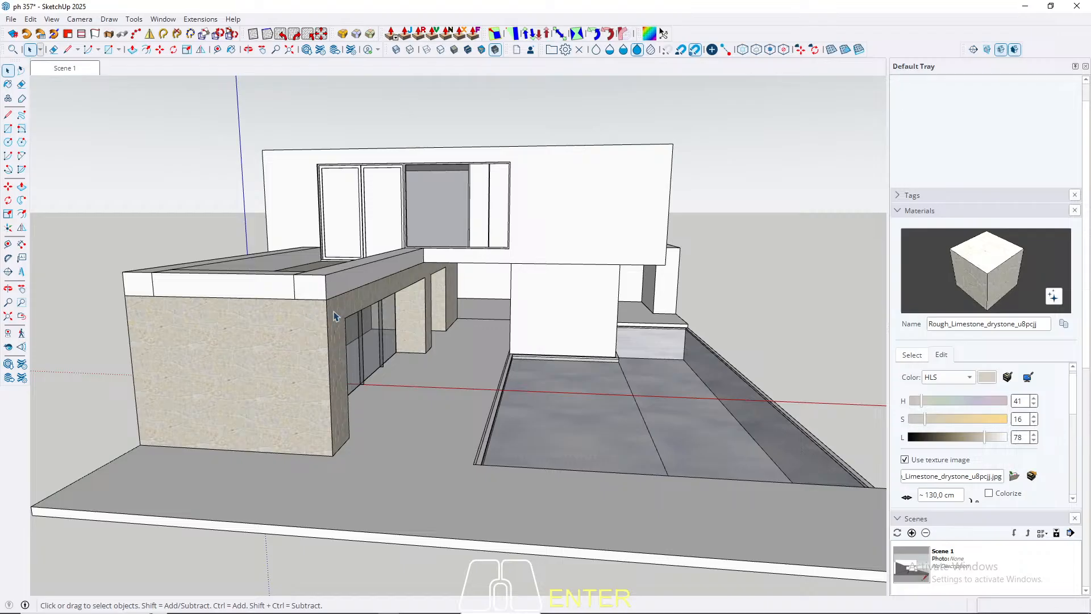
middle_click_drag(337, 316, 268, 319)
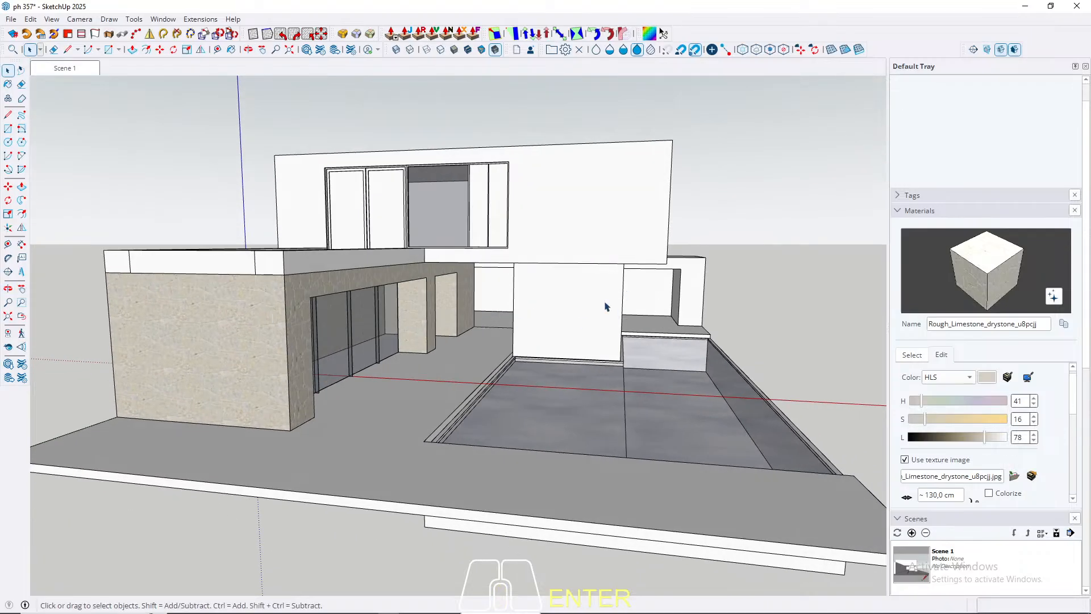
double_click(570, 325)
triple_click(571, 325)
key("b")
left_click(570, 326)
key("space")
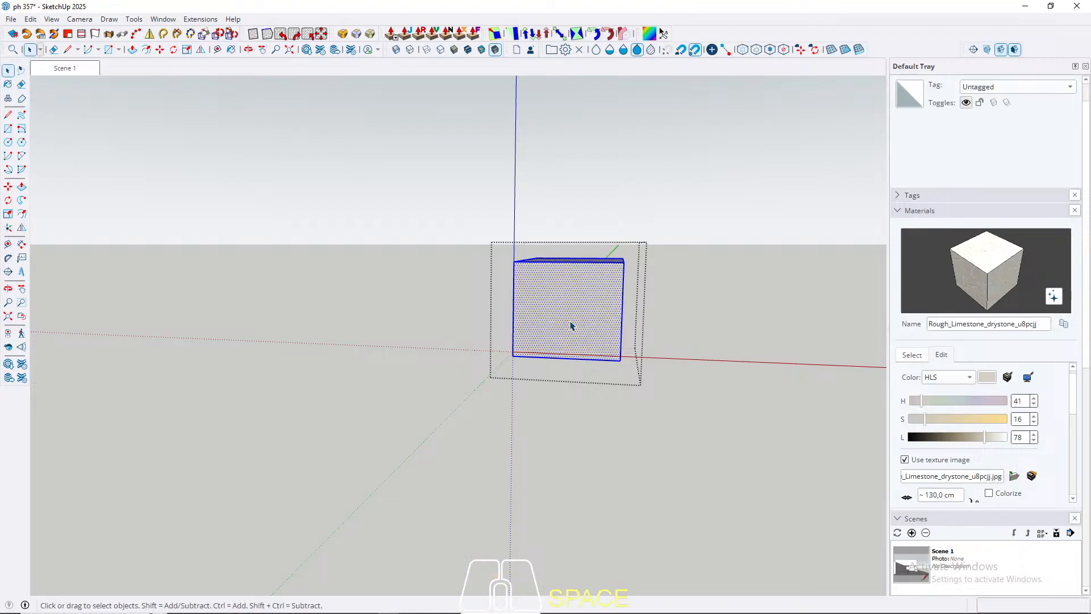
key("Escape")
Step: Paint all faces of the rear ground-floor volume with the two large openings in the rough limestone material
scroll(608, 318, "up", 4)
middle_click_drag(677, 314, 579, 302)
left_click(768, 300)
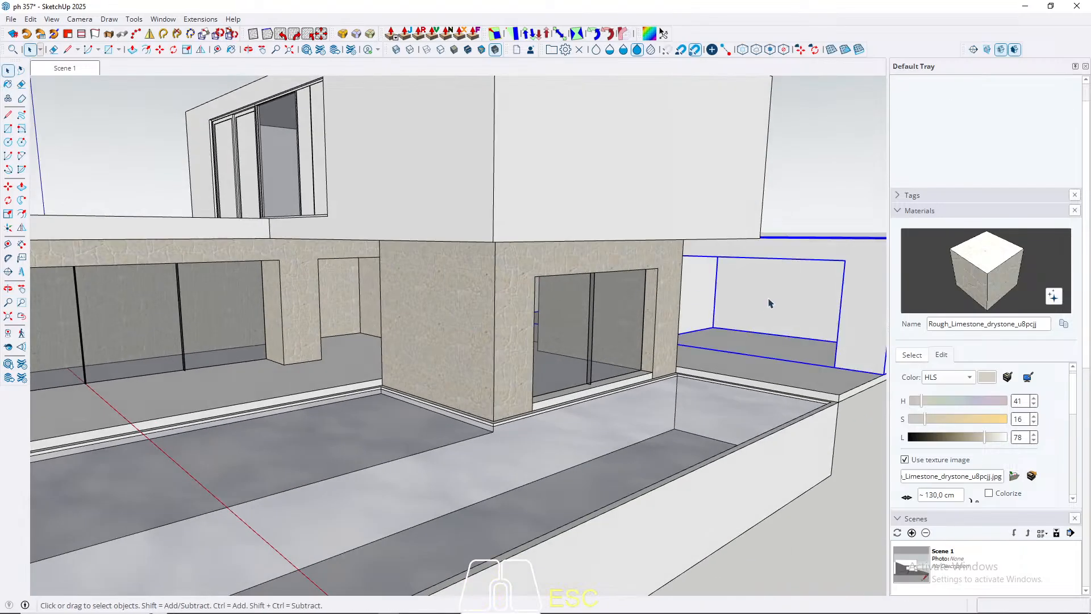
double_click(769, 301)
triple_click(769, 300)
key("b")
left_click(756, 312)
key("space")
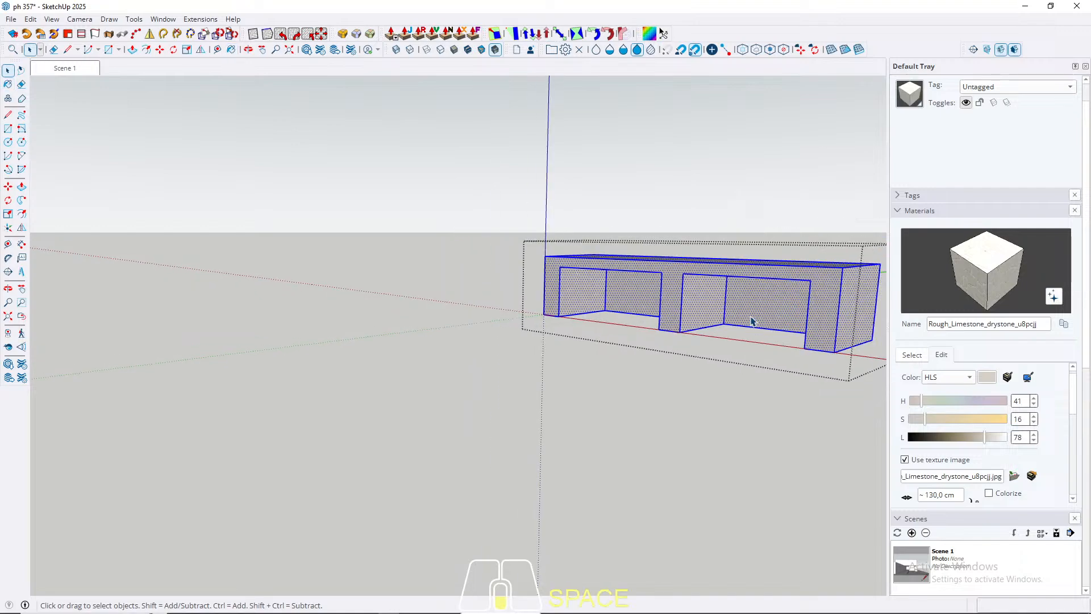
key("Escape")
middle_click_drag(392, 341, 642, 314)
middle_click_drag(642, 314, 560, 373, "shift")
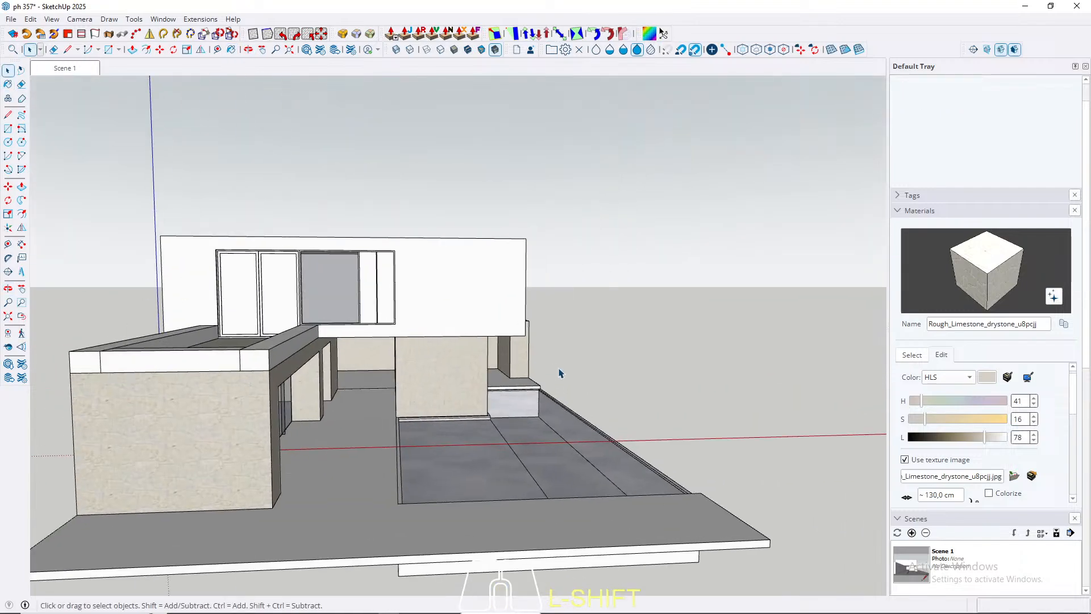
scroll(470, 325, "up", 4)
middle_click_drag(500, 324, 381, 250)
middle_click_drag(380, 250, 600, 247, "shift")
middle_click_drag(599, 247, 460, 283, "shift")
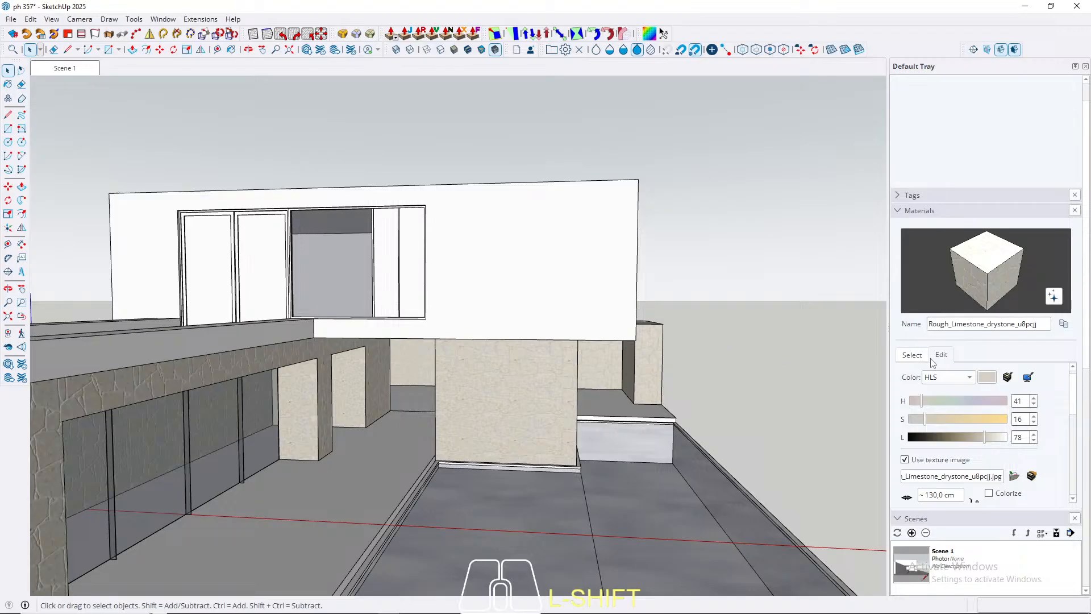
Step: Compare the samples in the Plaster material collection and pick Plaster_04_1K for painting
left_click(913, 355)
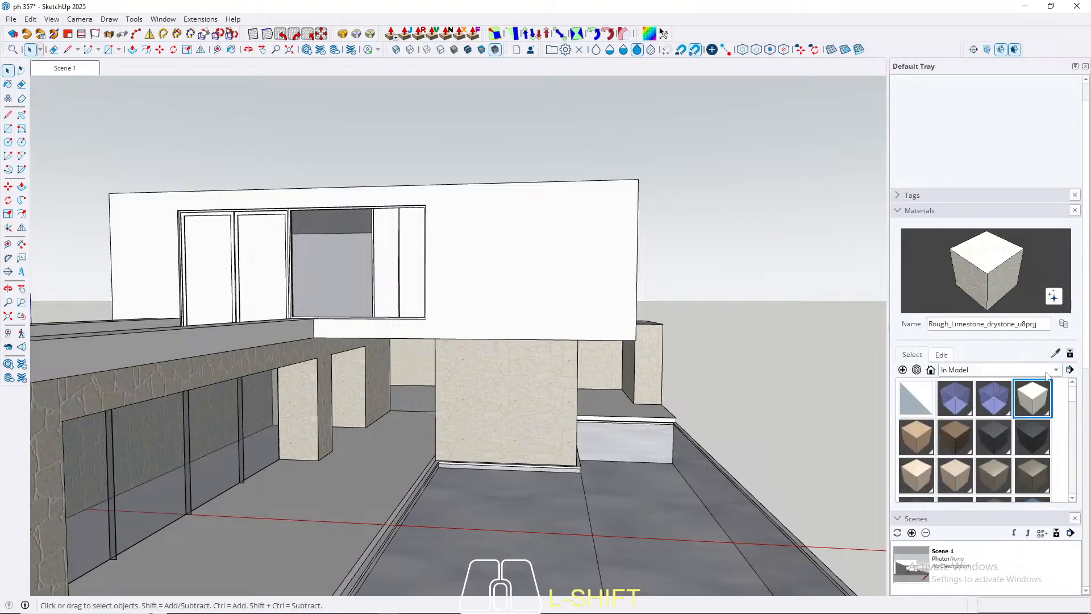
left_click(977, 372)
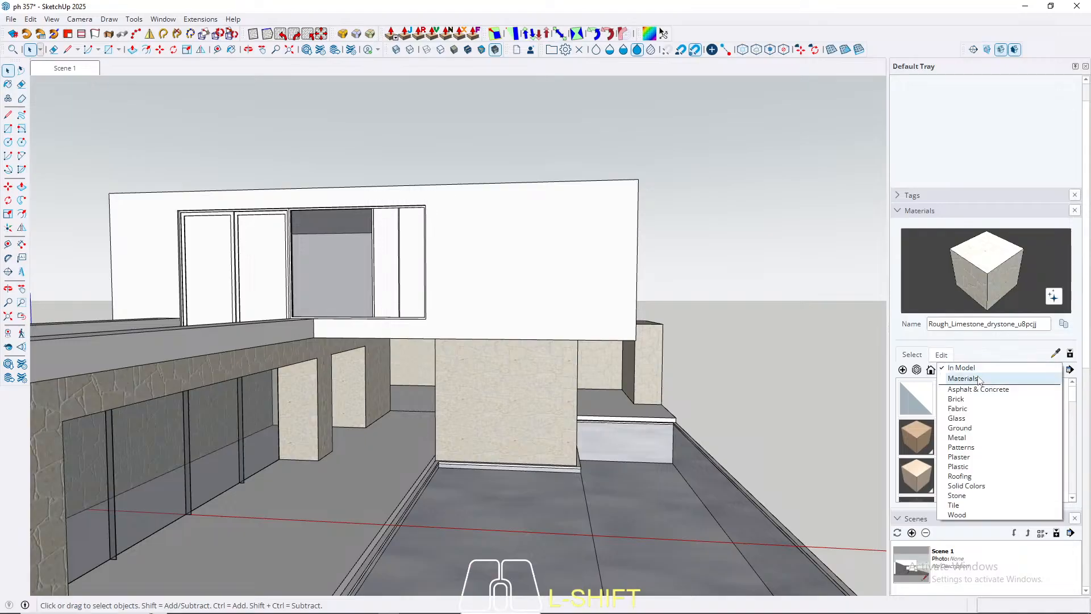
left_click(963, 457)
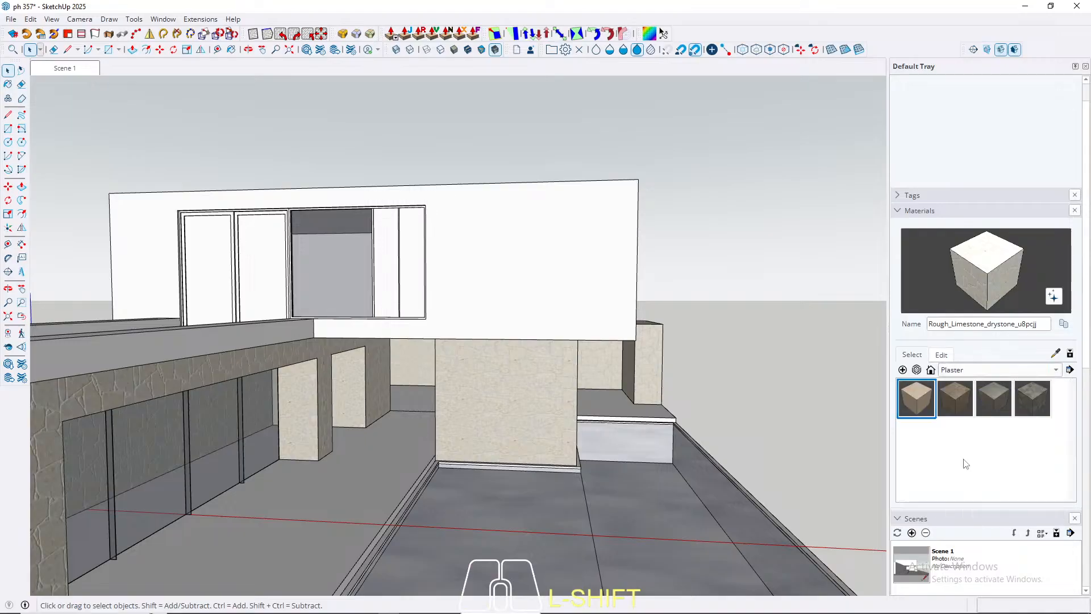
left_click(916, 398)
left_click(954, 401)
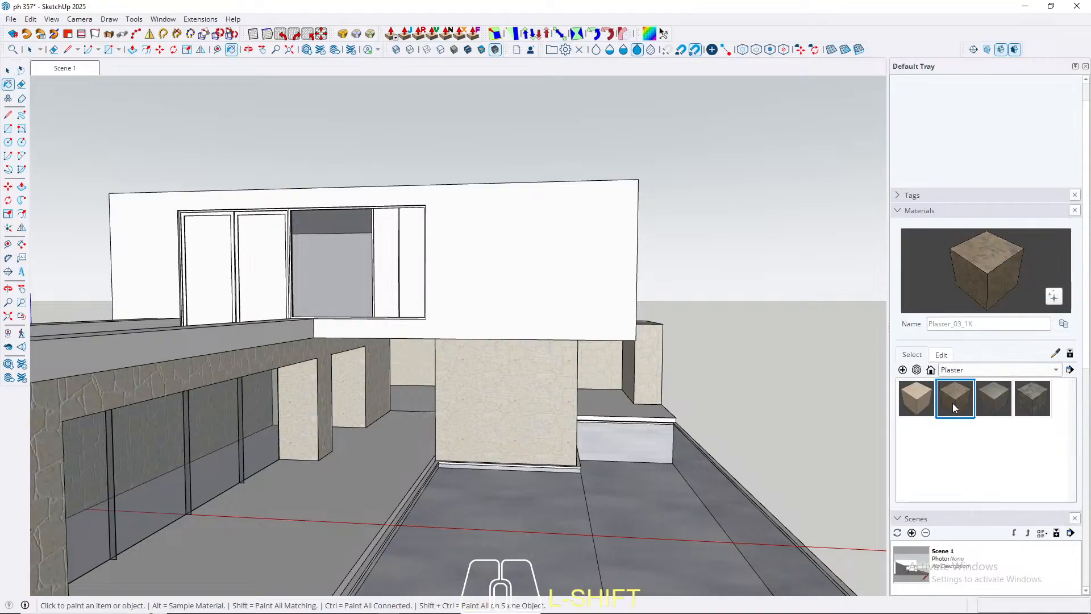
left_click(996, 399)
left_click(1028, 397)
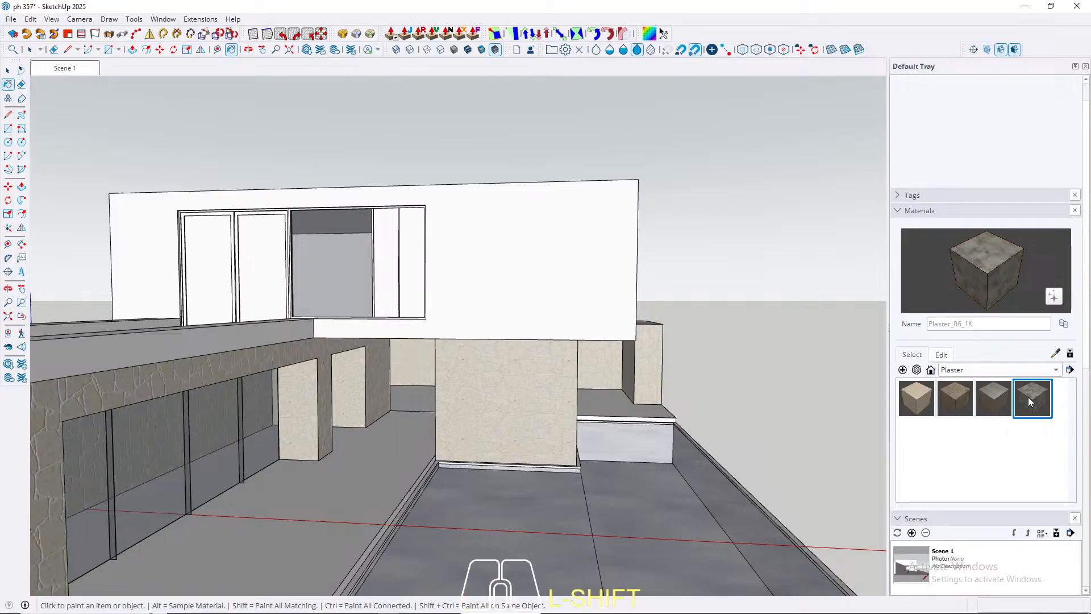
left_click(994, 403)
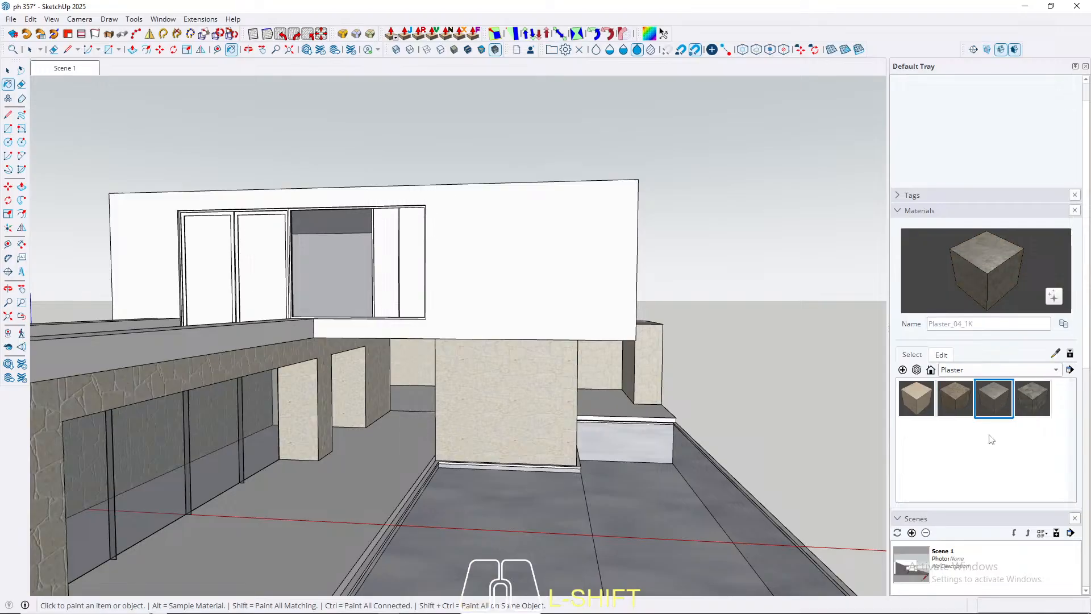
Step: Paint all faces of the white upper-floor volume with the Plaster_04_1K material
key("space")
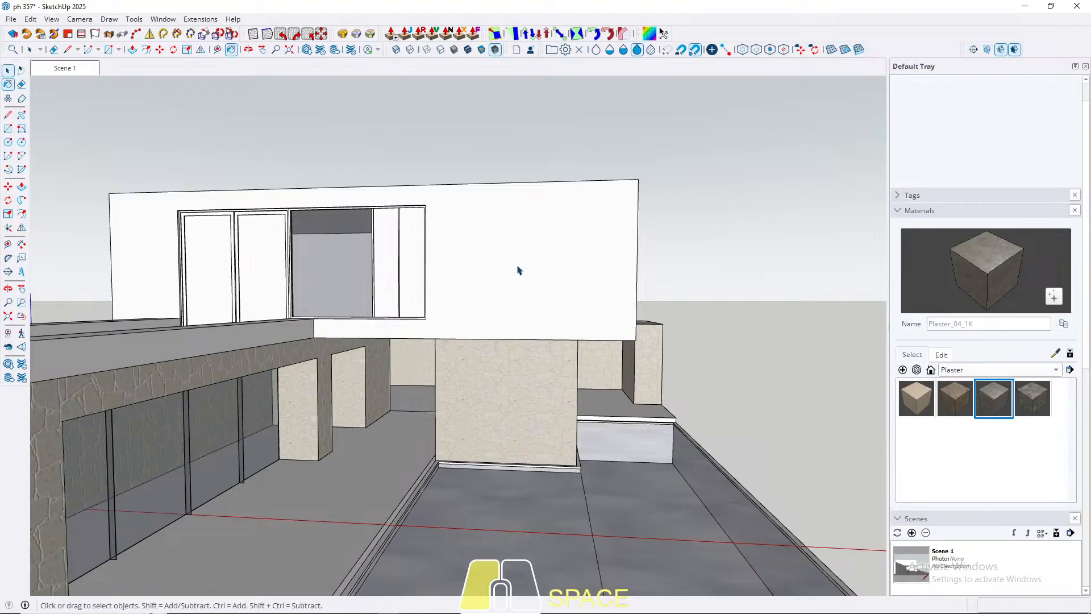
triple_click(518, 266)
key("b")
left_click(517, 266)
key("space")
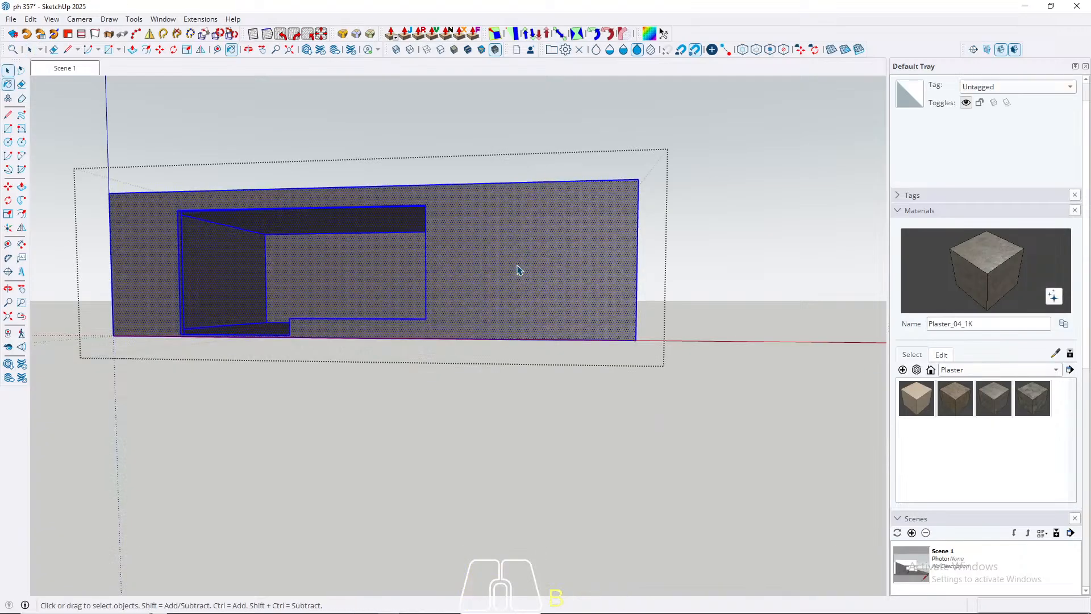
scroll(520, 272, "up", 10)
key("Escape")
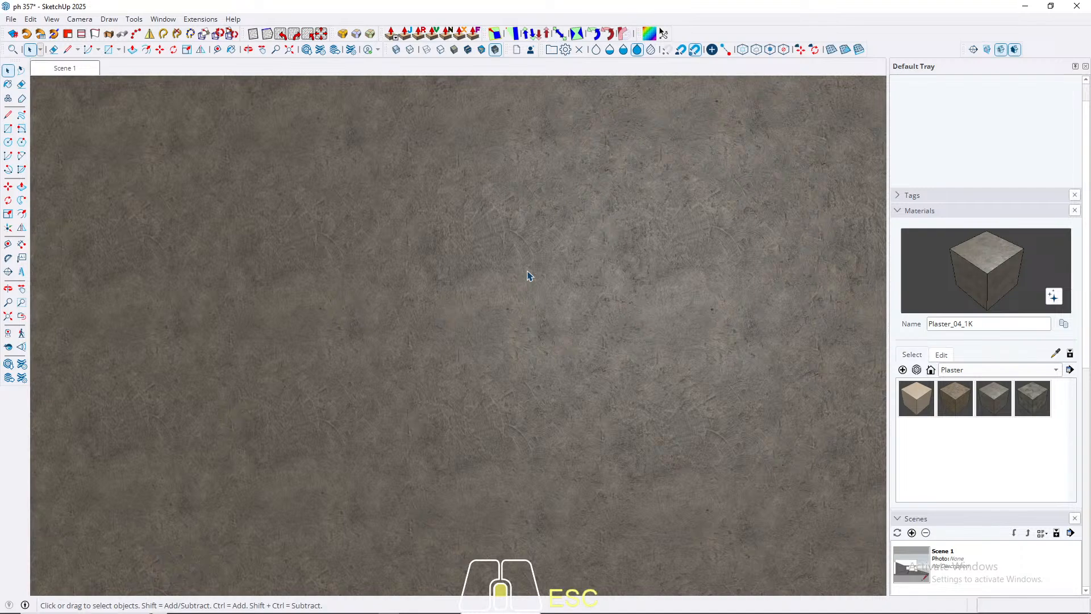
scroll(527, 276, "down", 2)
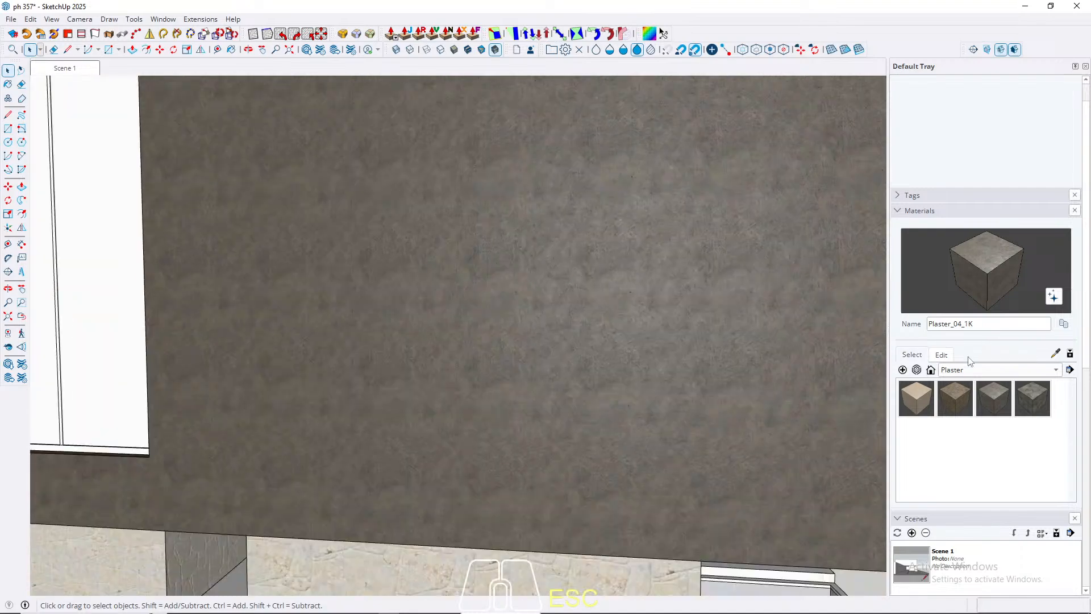
left_click(916, 398)
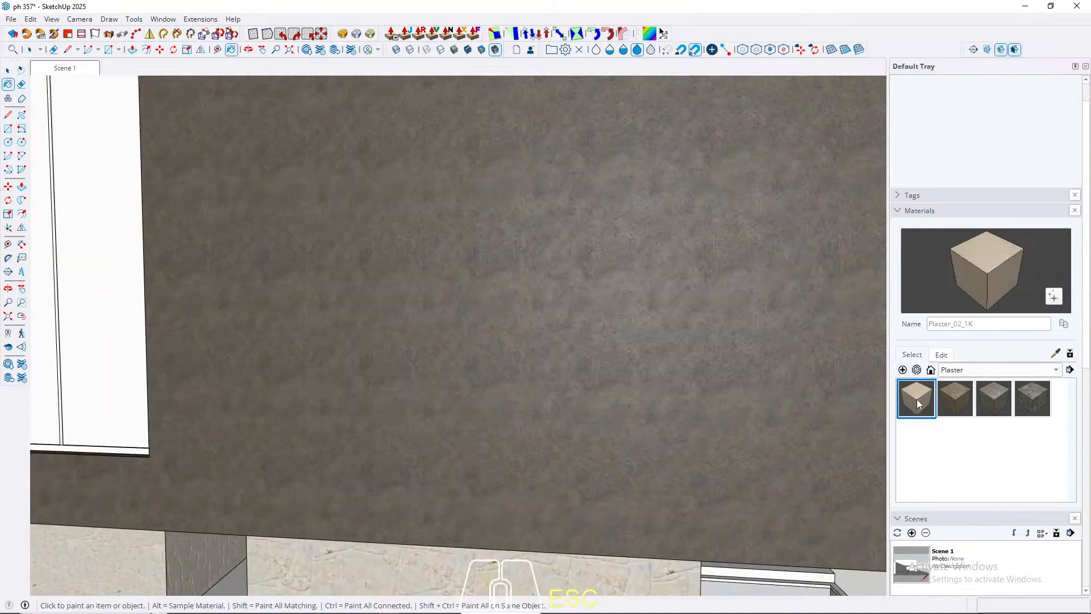
scroll(629, 330, "down", 5)
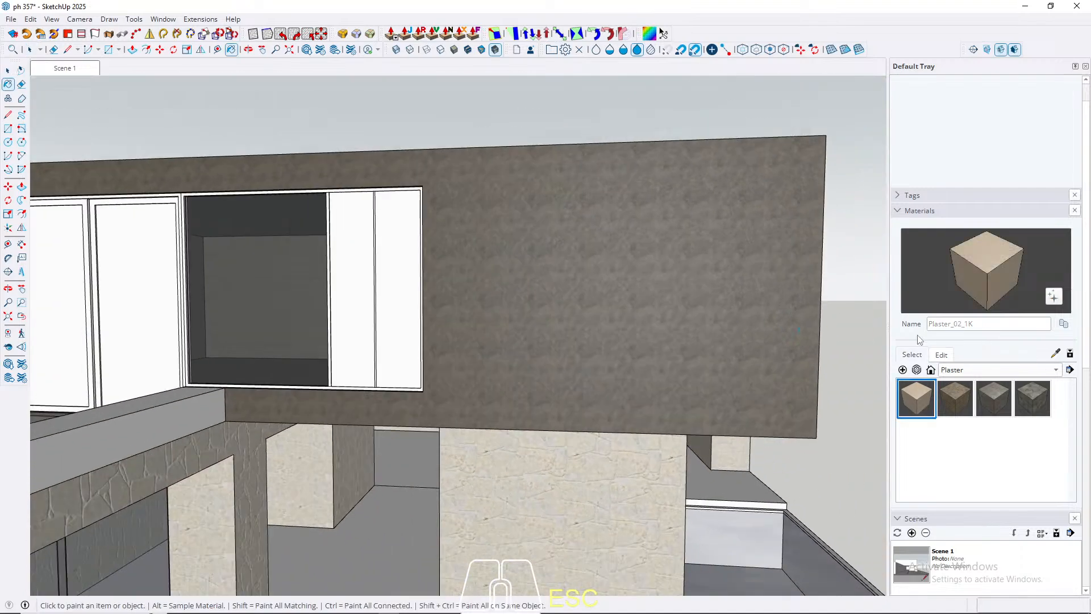
left_click(941, 355)
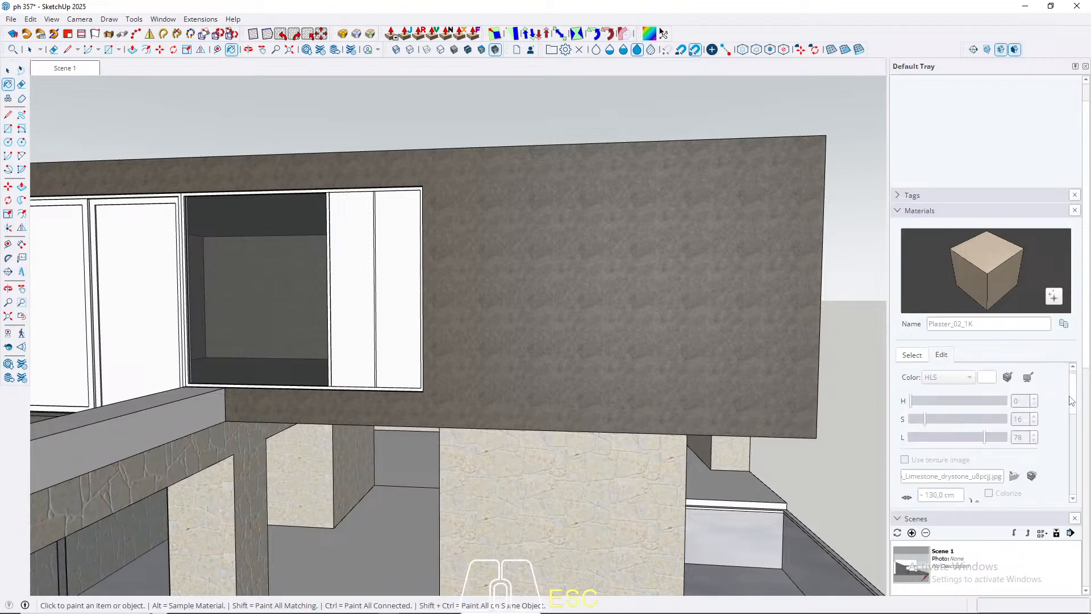
scroll(926, 431, "down", 3)
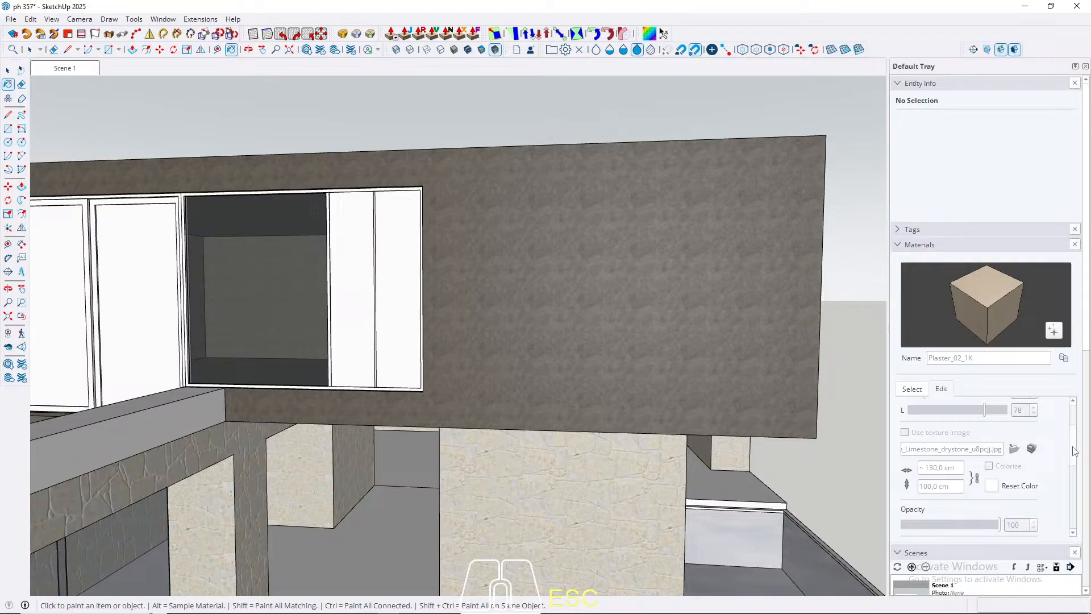
scroll(1072, 442, "up", 3)
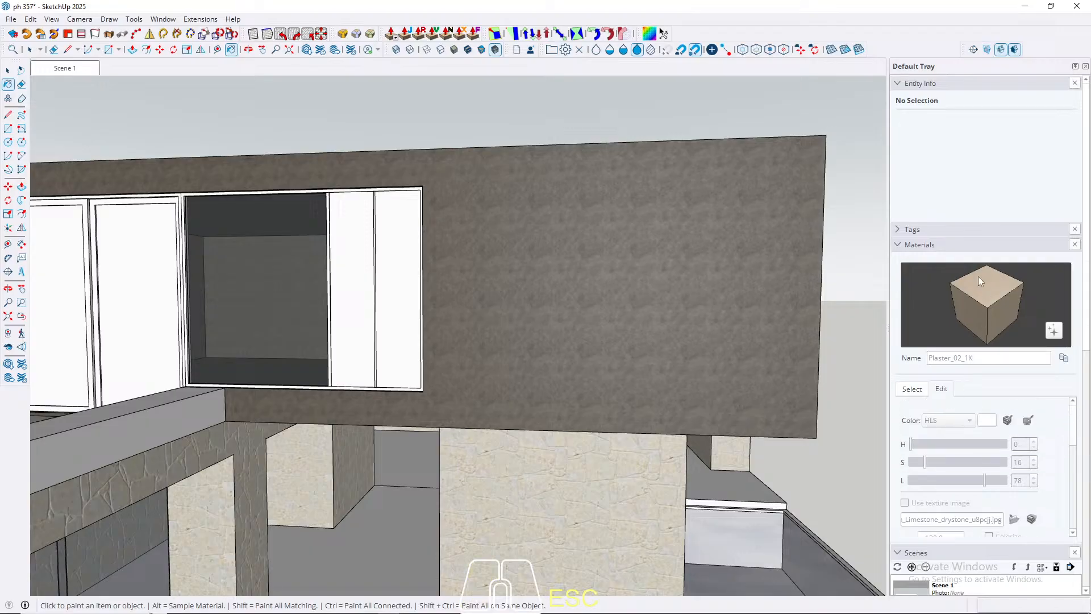
left_click(912, 389)
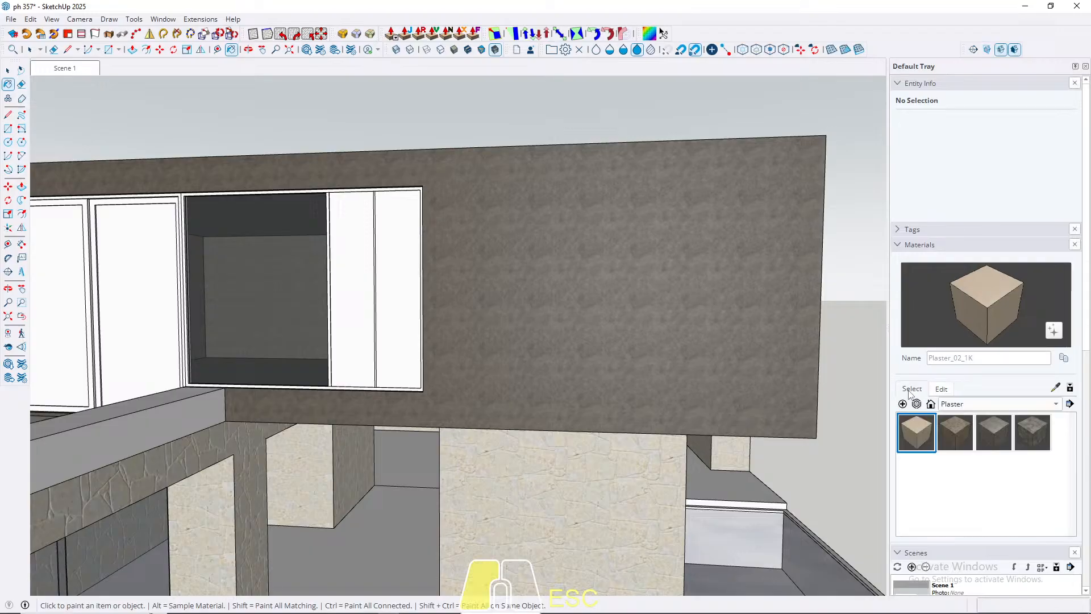
left_click(953, 436)
Step: Sample the plaster from the upper-floor volume, try a texture width of 120 cm and settle on 300 cm
left_click(1054, 389)
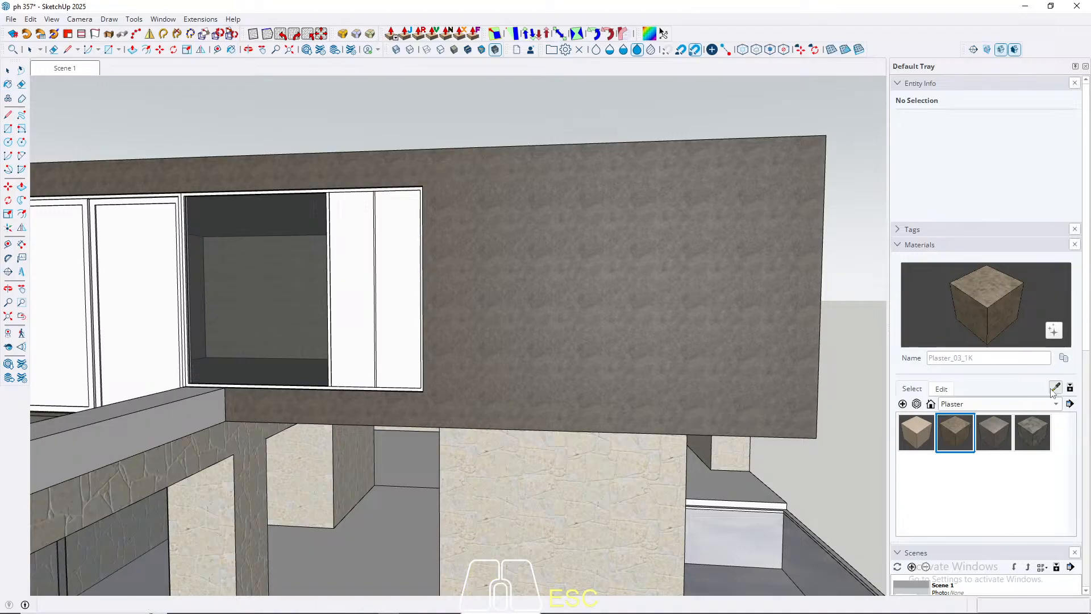
left_click(725, 339)
left_click(942, 388)
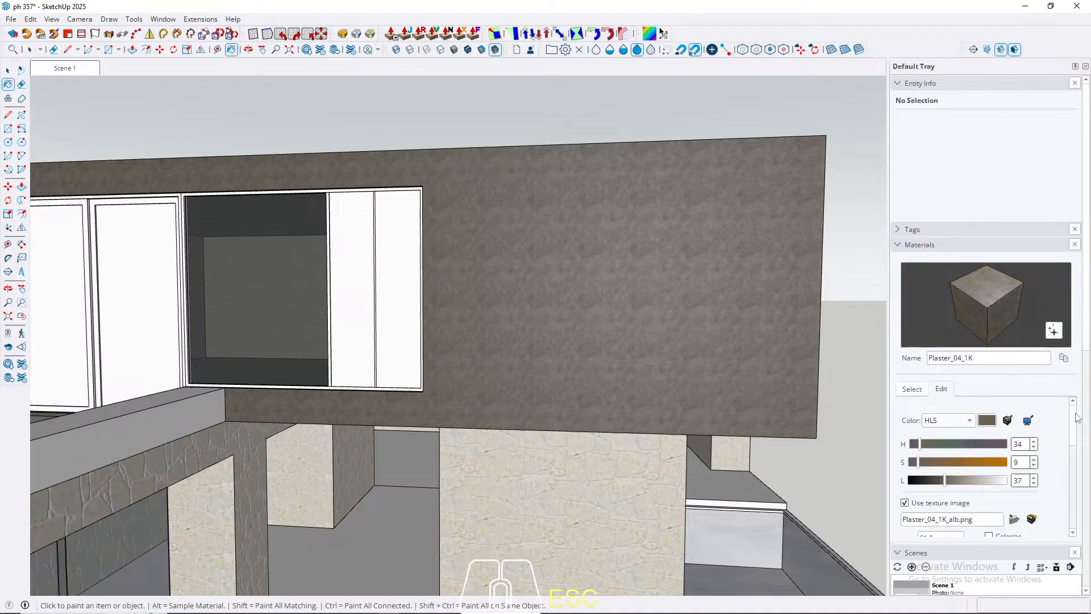
left_click_drag(1079, 418, 1078, 453)
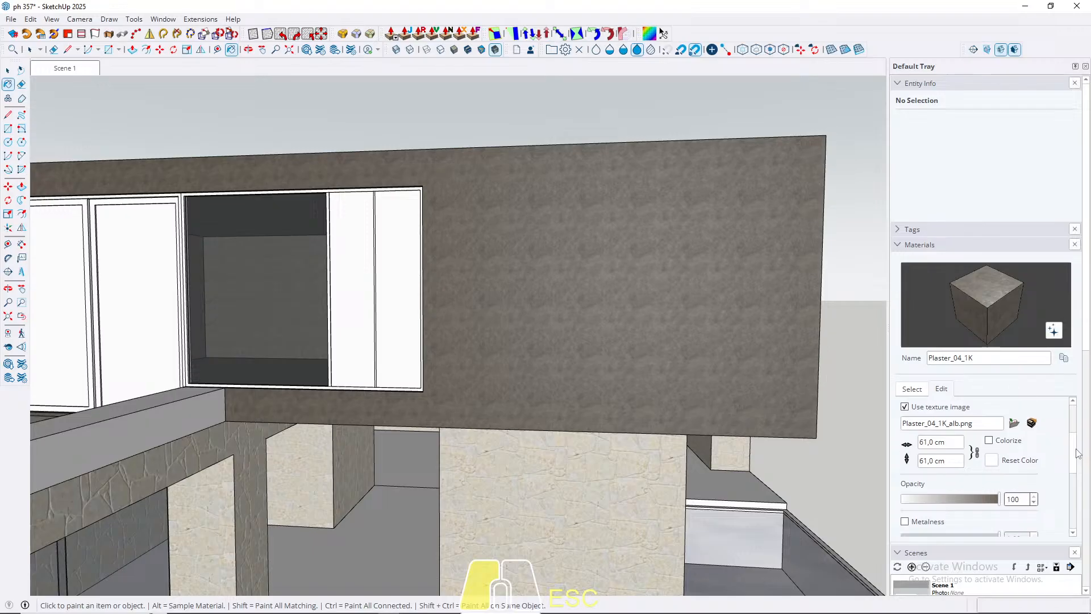
left_click(953, 443)
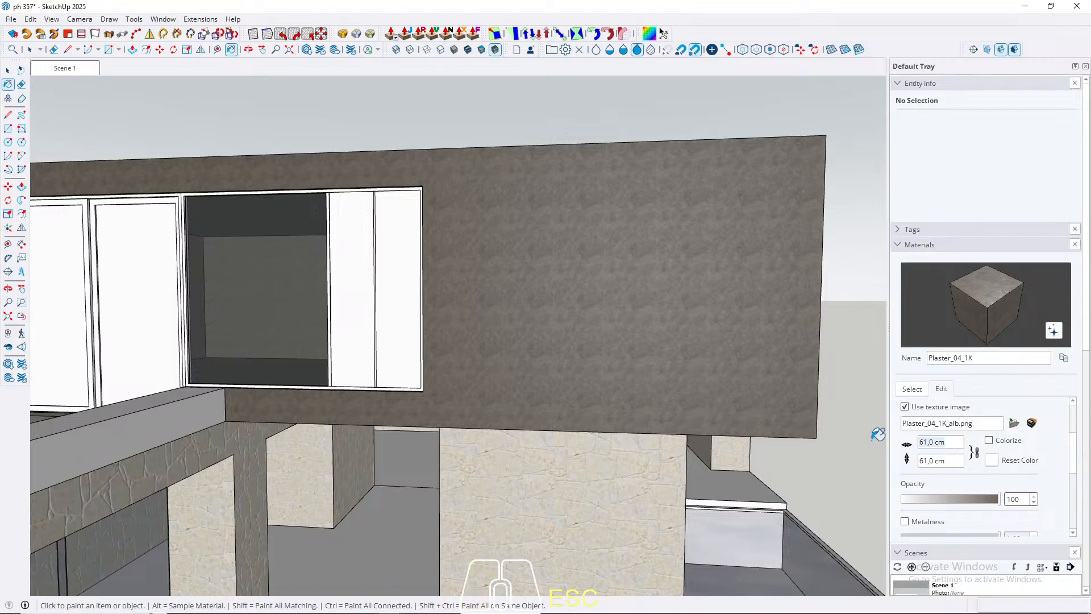
type("120")
key("Return")
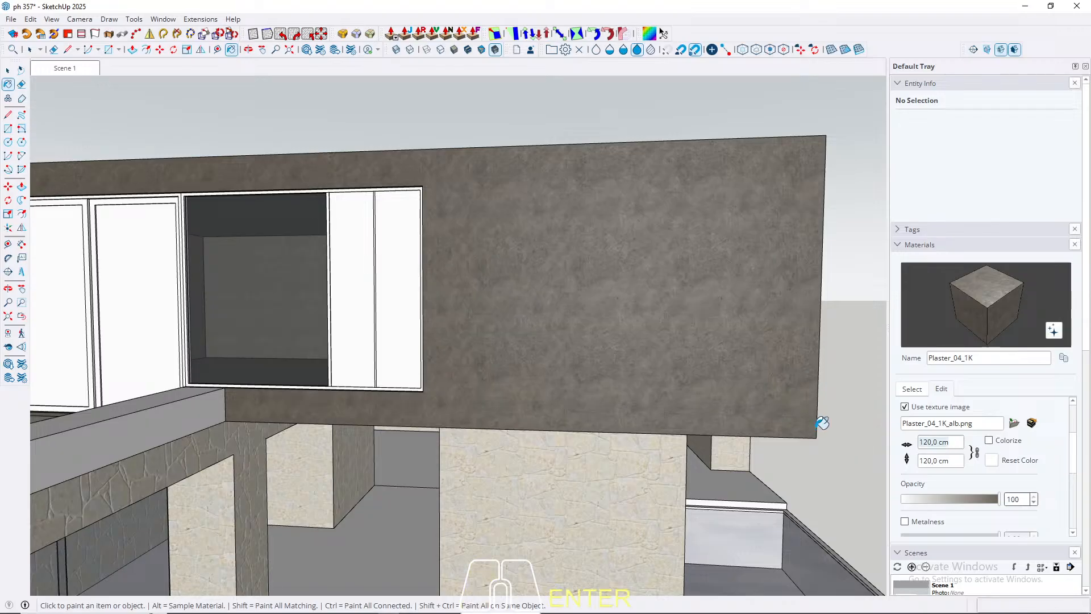
type("300")
key("Return")
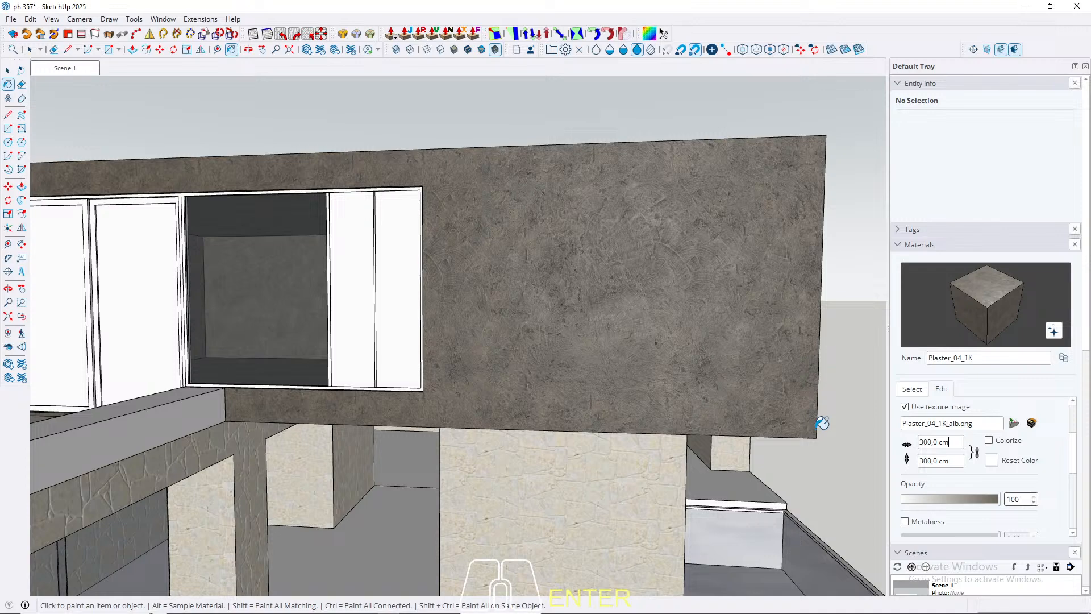
key("space")
Step: Lighten and warm the upper volume's plaster by setting its lightness to 96 and saturation to 26
scroll(390, 239, "down", 3)
middle_click_drag(540, 301, 520, 250)
middle_click_drag(520, 250, 492, 275, "shift")
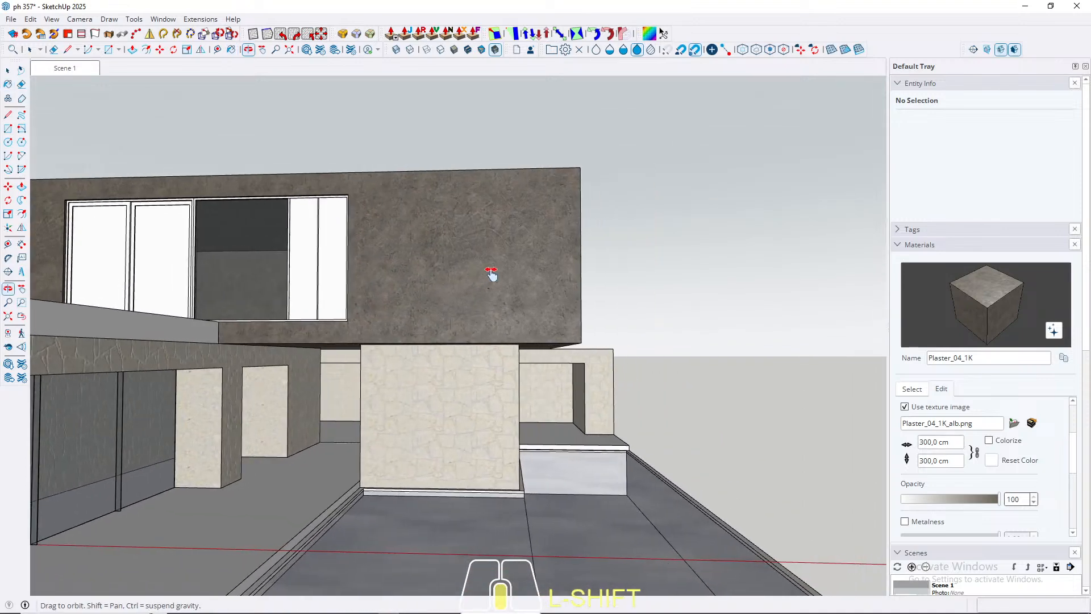
scroll(1074, 453, "up", 3)
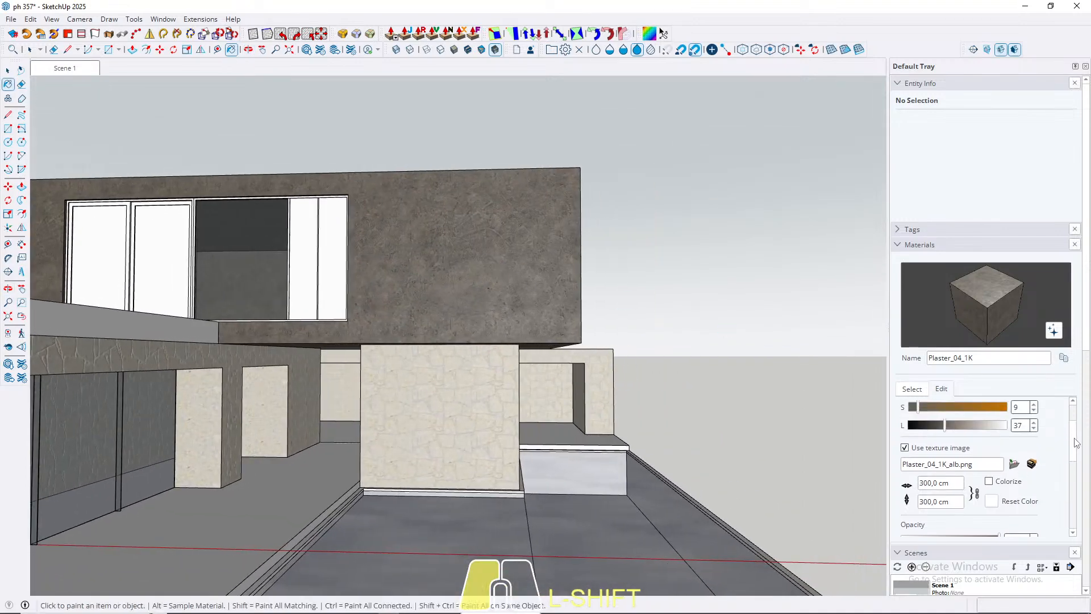
left_click_drag(947, 470, 989, 454)
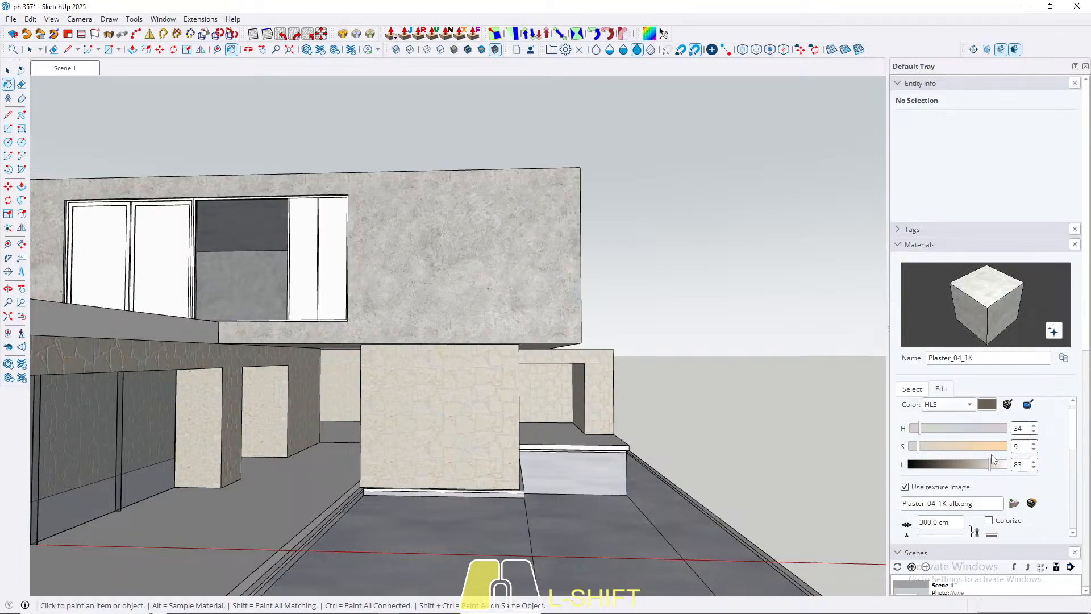
left_click_drag(917, 447, 915, 452)
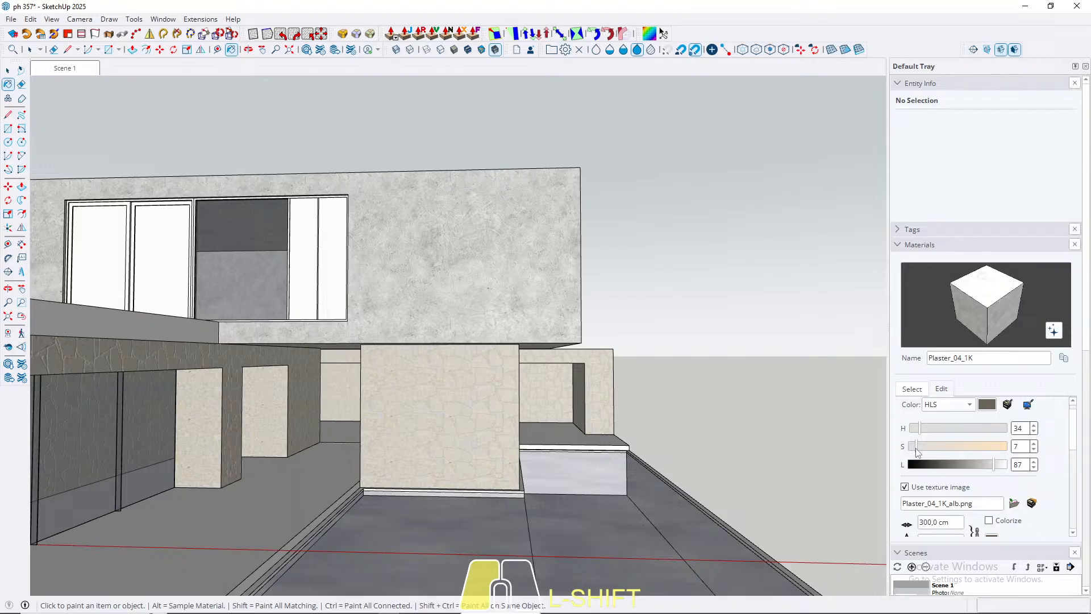
left_click_drag(931, 450, 936, 452)
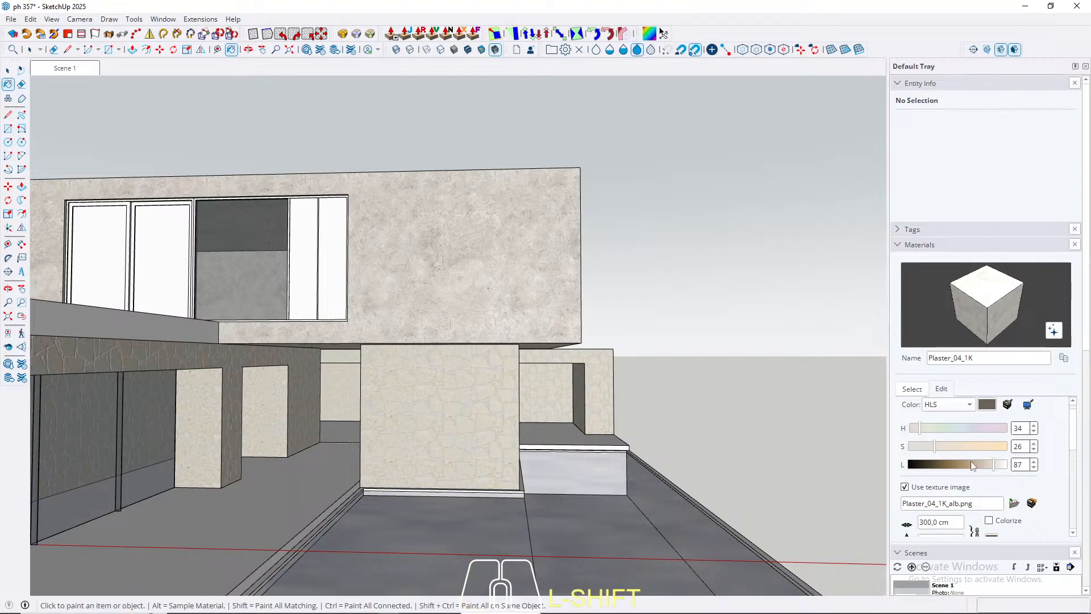
left_click_drag(996, 468, 999, 466)
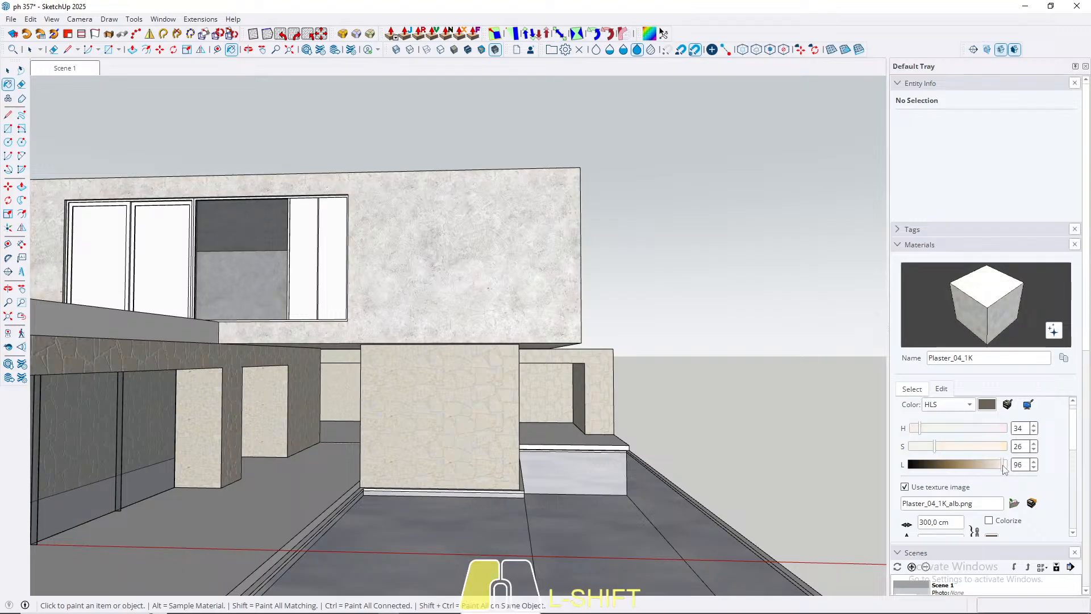
left_click_drag(1005, 469, 1005, 470)
Step: Inspect the plastered volume, return to the Scene 1 view and set the plaster's saturation to 44
middle_click_drag(516, 366, 628, 356)
key("space")
scroll(540, 315, "down", 4)
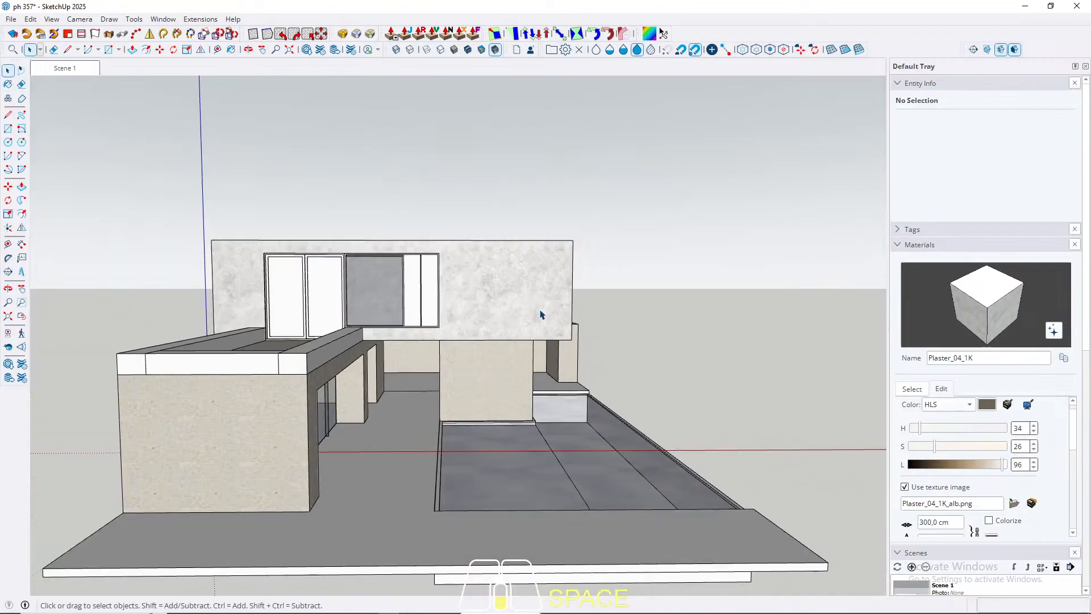
scroll(522, 291, "up", 5)
middle_click_drag(493, 295, 488, 270)
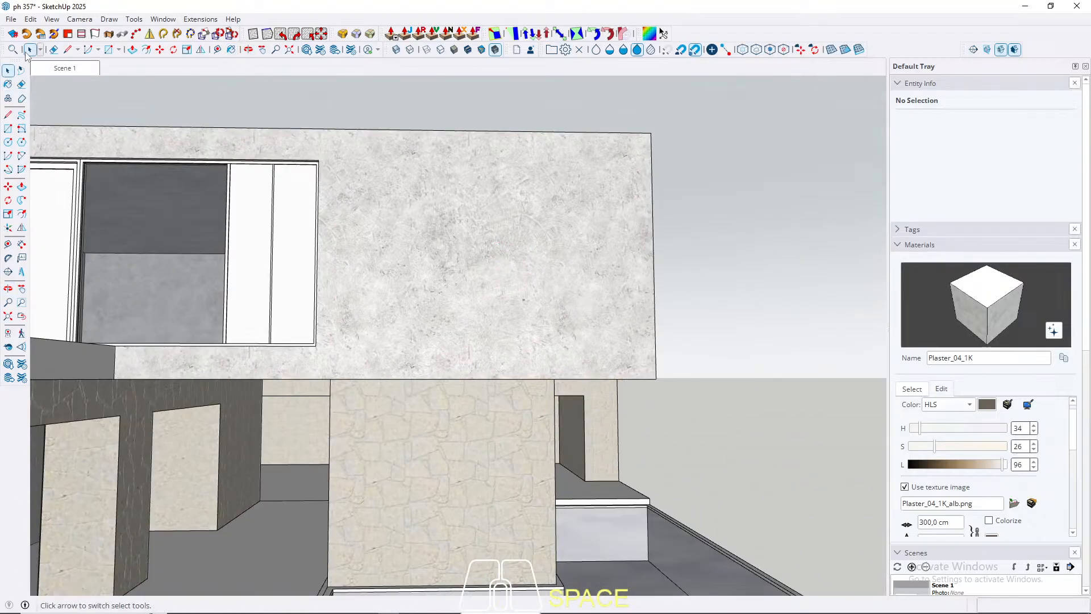
left_click(62, 73)
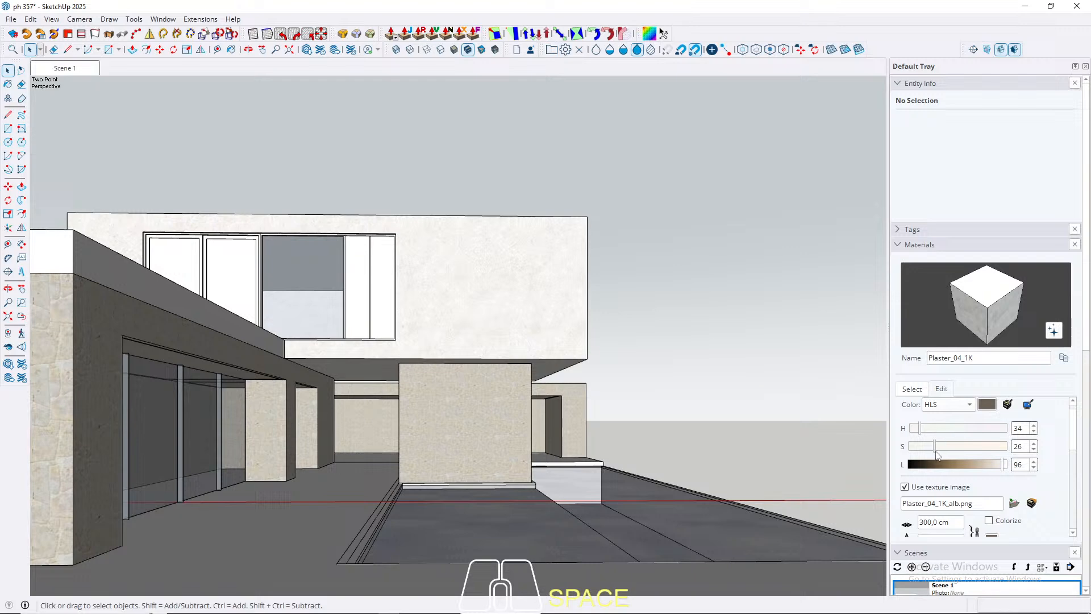
mouse_move(935, 449)
left_mouse_down()
mouse_move(965, 451)
mouse_move(949, 452)
left_mouse_up()
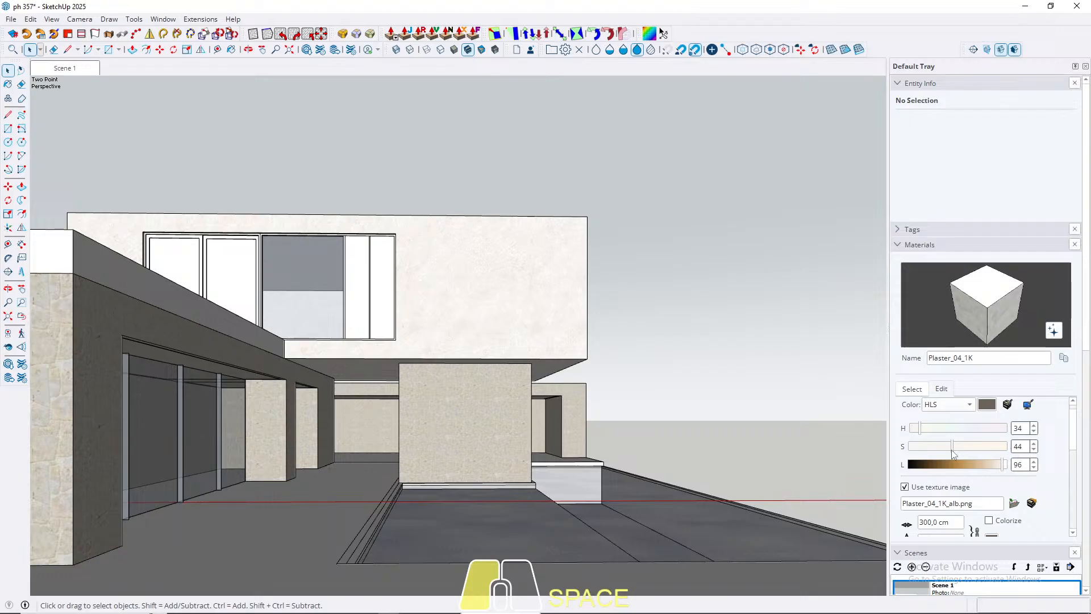
Step: Sample the limestone from the central block, set its saturation to 8 and lightness to 73, and return to the Scene 1 view
middle_click_drag(583, 284, 568, 316)
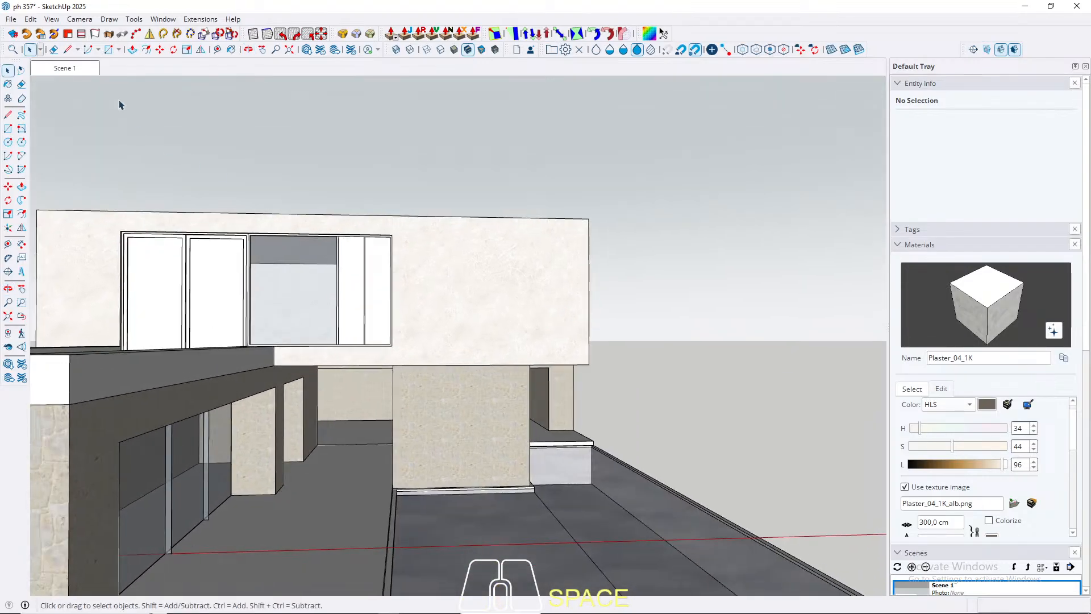
key("b")
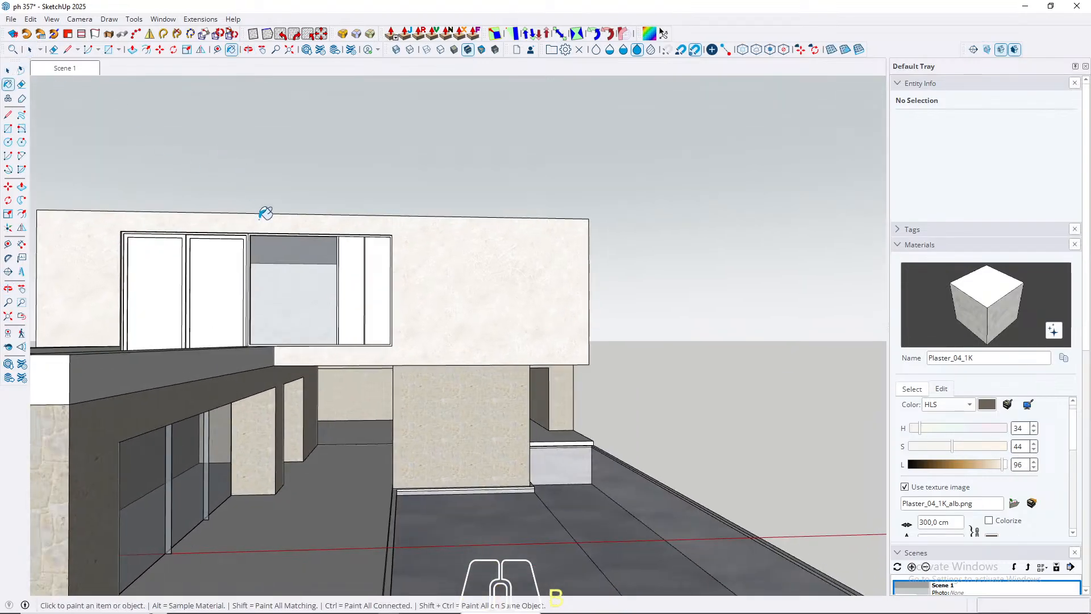
key("alt")
left_click(481, 415, "alt")
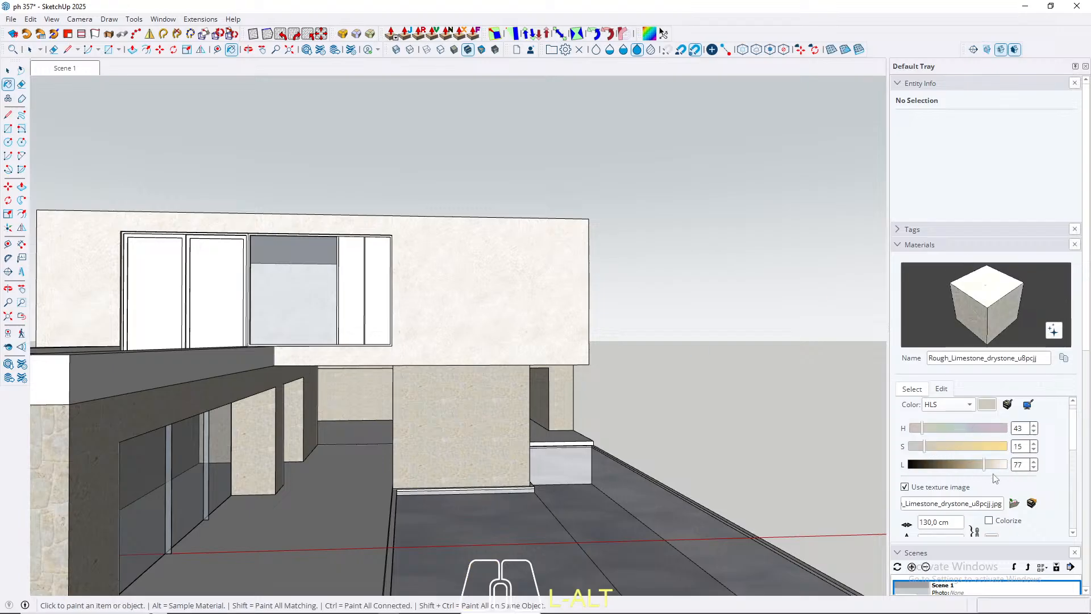
left_click_drag(986, 467, 918, 449)
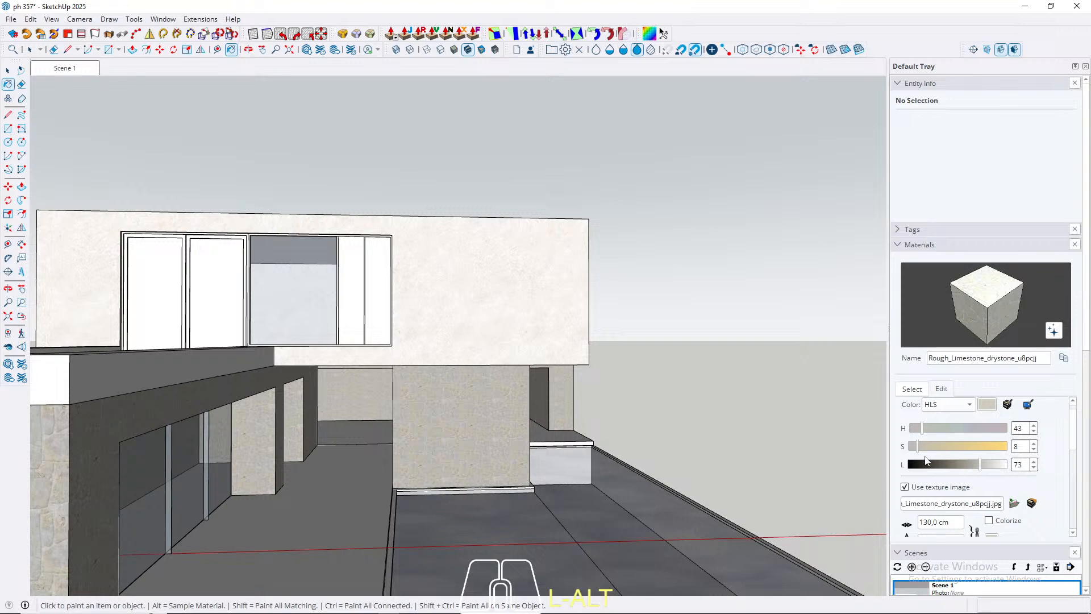
mouse_move(618, 339)
middle_mouse_down()
mouse_move(524, 328)
mouse_move(500, 305)
mouse_move(489, 348)
mouse_move(519, 290)
middle_mouse_up()
key("b")
left_click(59, 69)
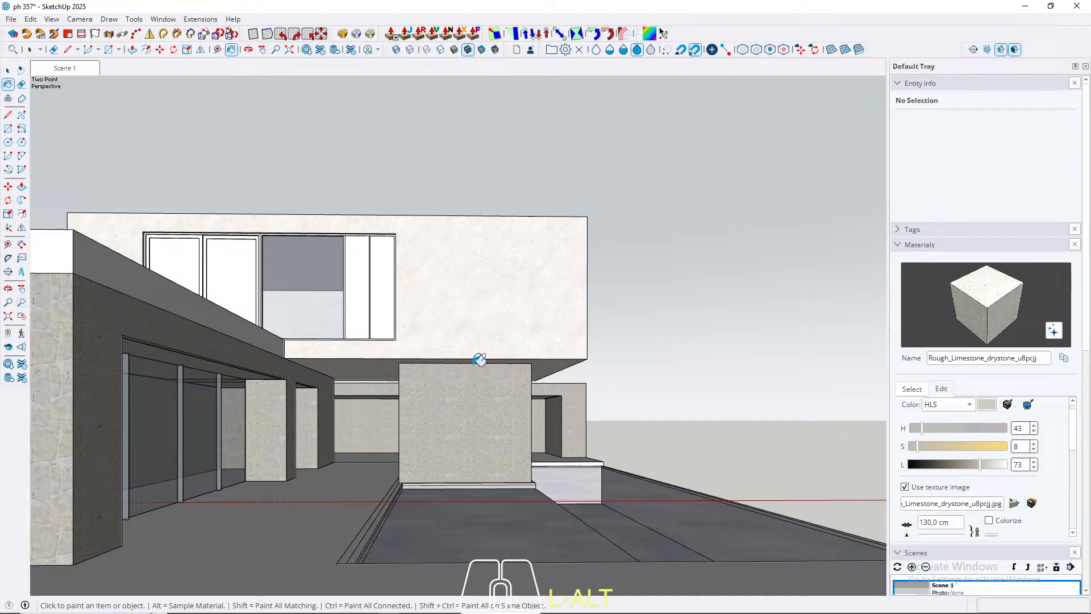
Step: Examine the adjusted limestone on the central block and side walls, and the bare terrace floor, from near and far
scroll(466, 406, "up", 1)
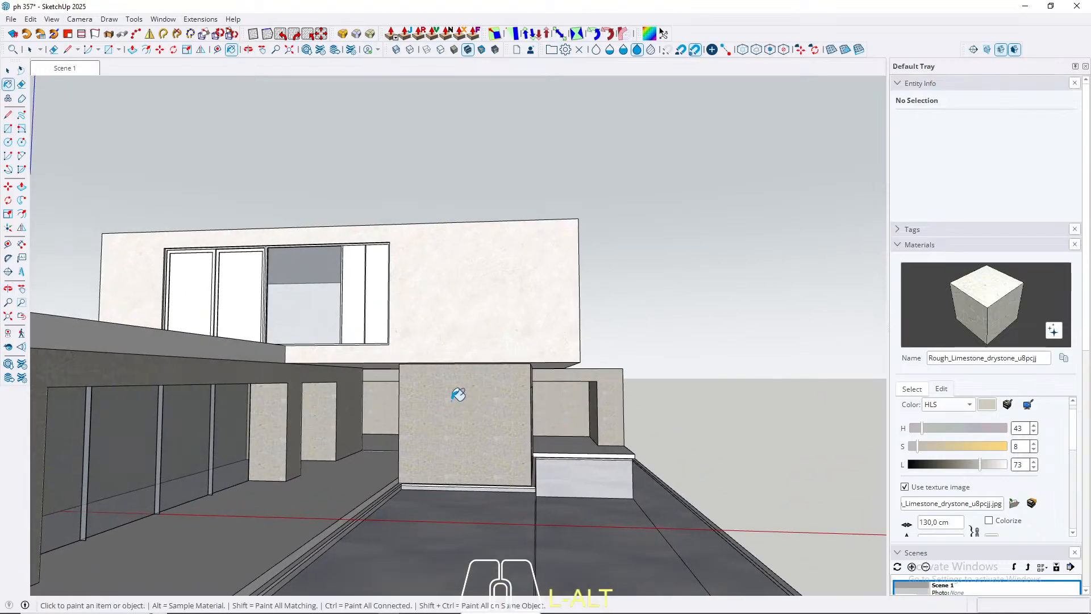
scroll(446, 393, "up", 3)
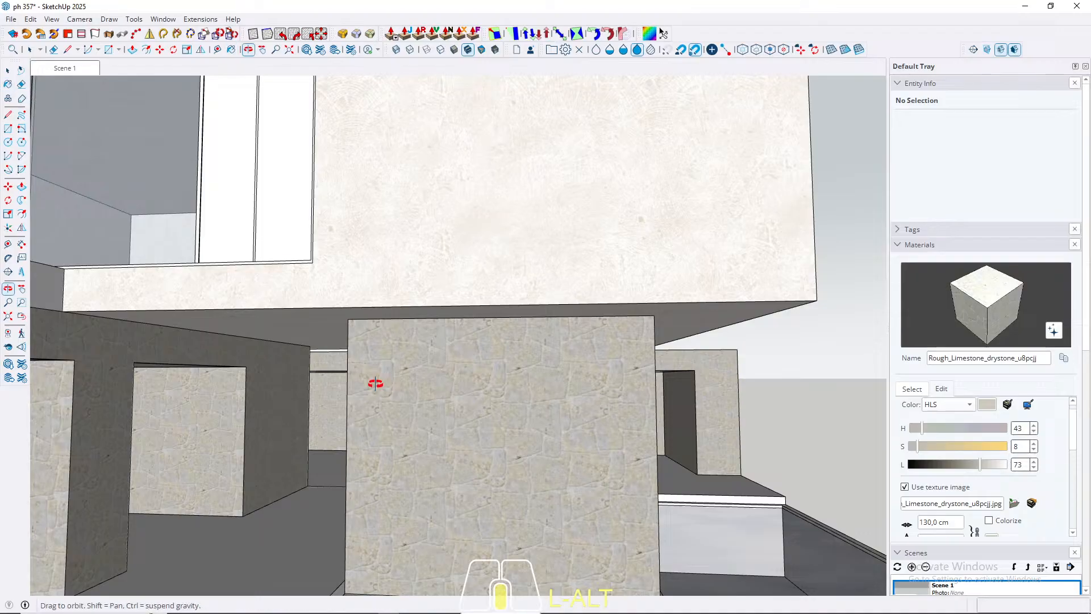
scroll(373, 383, "down", 6)
scroll(486, 358, "down", 3)
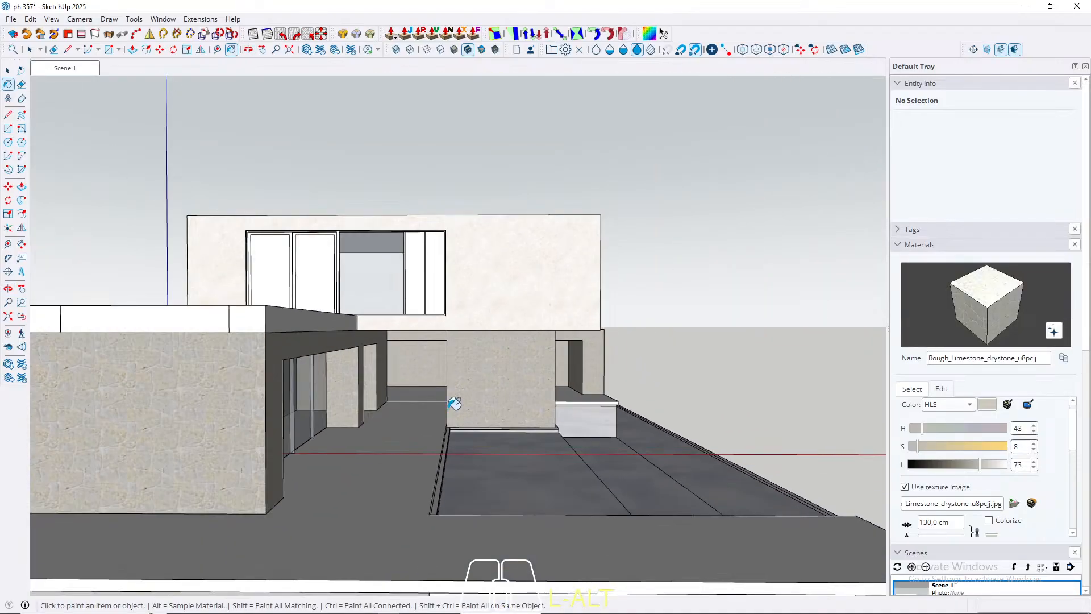
middle_click_drag(453, 402, 336, 541)
scroll(341, 468, "up", 10)
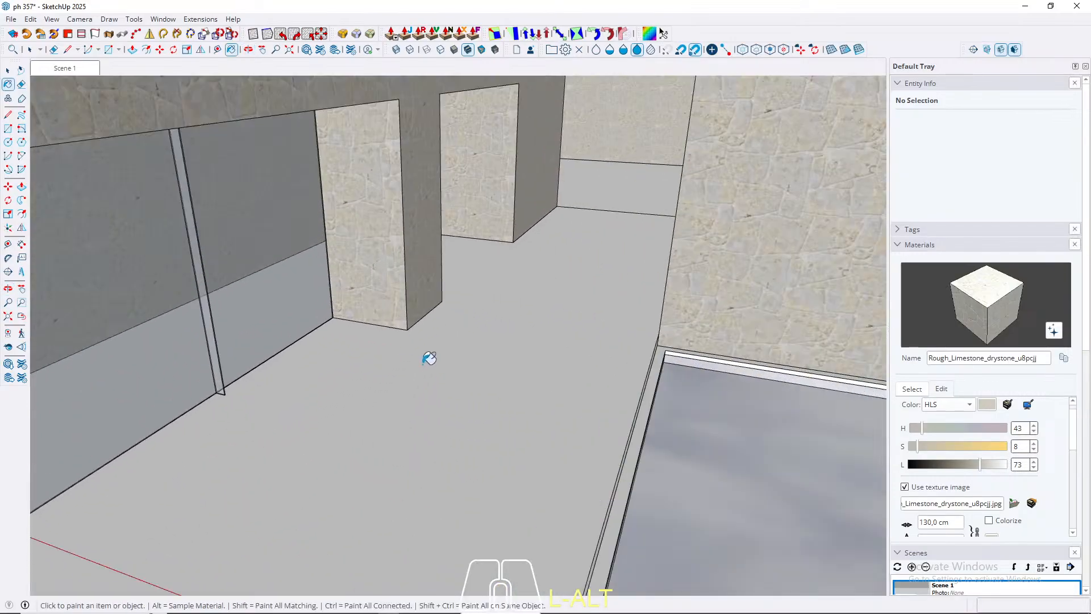
scroll(353, 385, "down", 8)
mouse_move(358, 377)
middle_mouse_down()
mouse_move(477, 271)
mouse_move(460, 275)
mouse_move(415, 370)
middle_mouse_up()
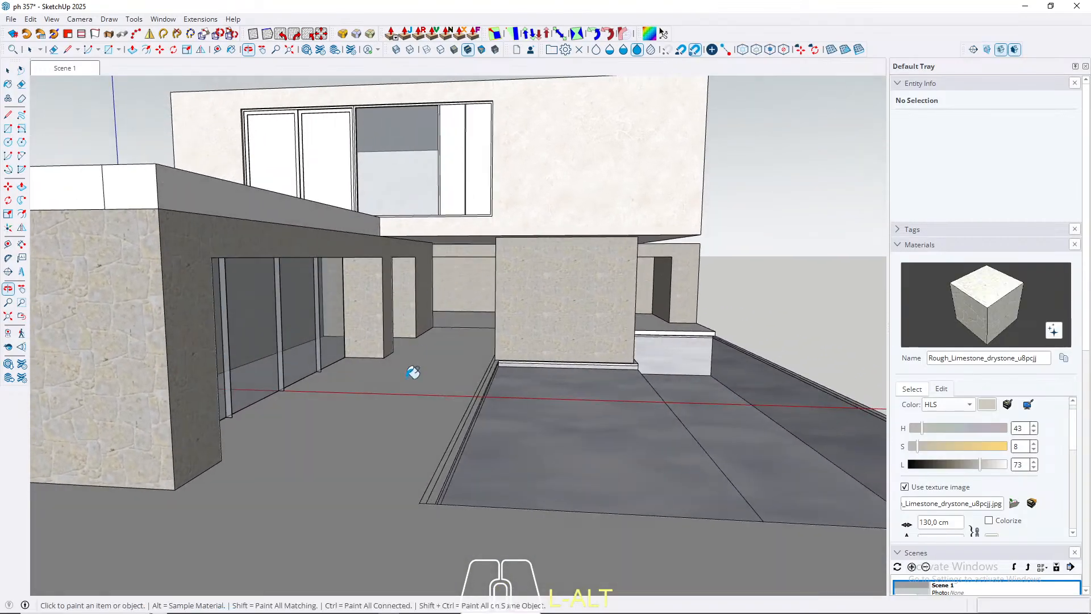
scroll(446, 321, "up", 10)
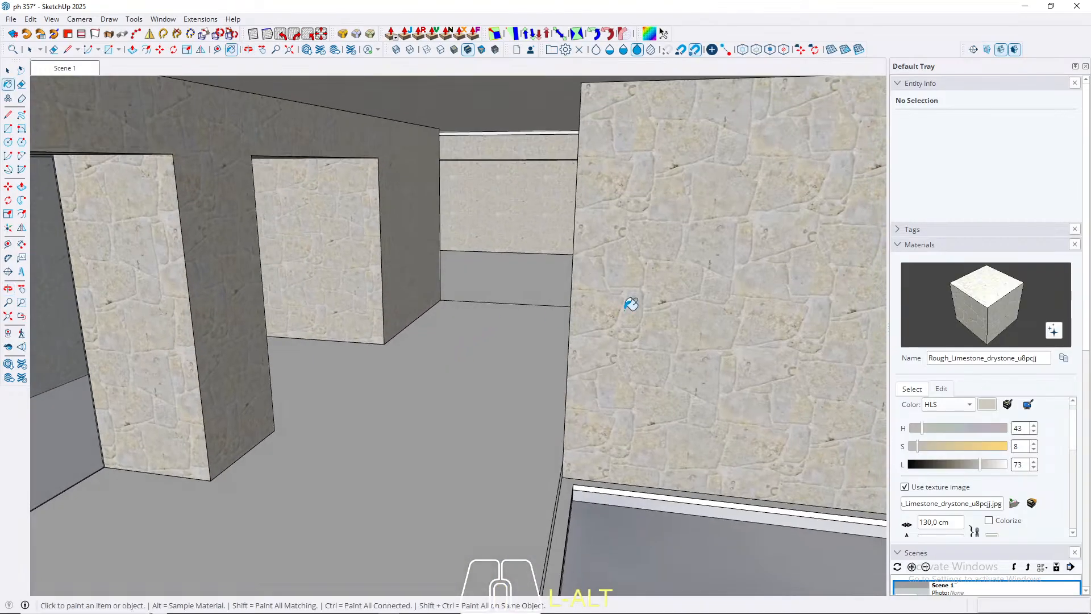
Step: Preview the Stone collection's materials, including Marble_01_1K, Marble_07_1K and Marble_20_1K, and open 3D Warehouse
left_click(914, 390)
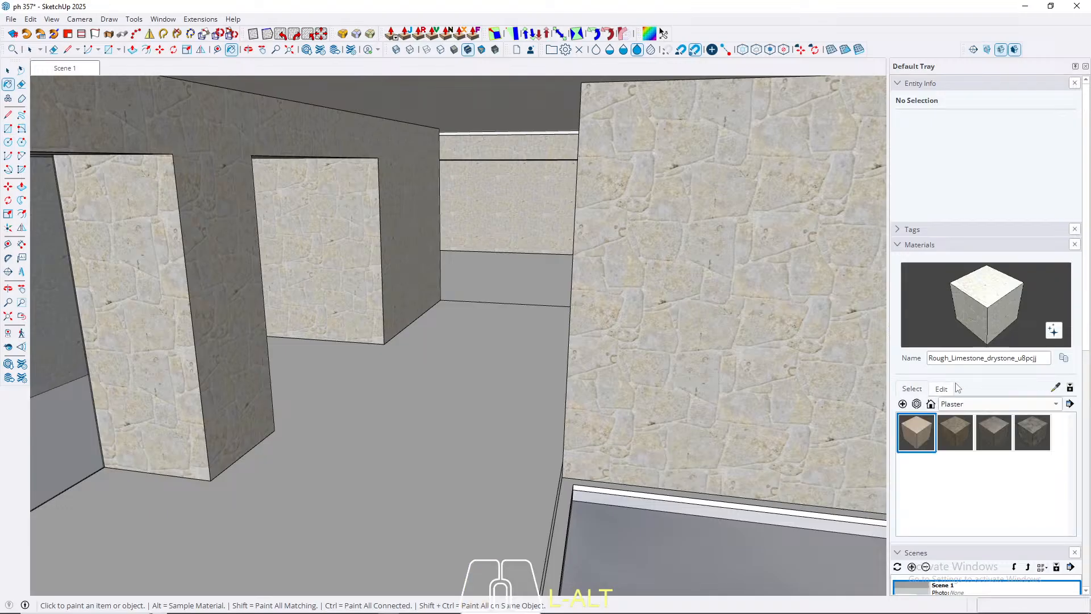
left_click(993, 404)
left_click(965, 442)
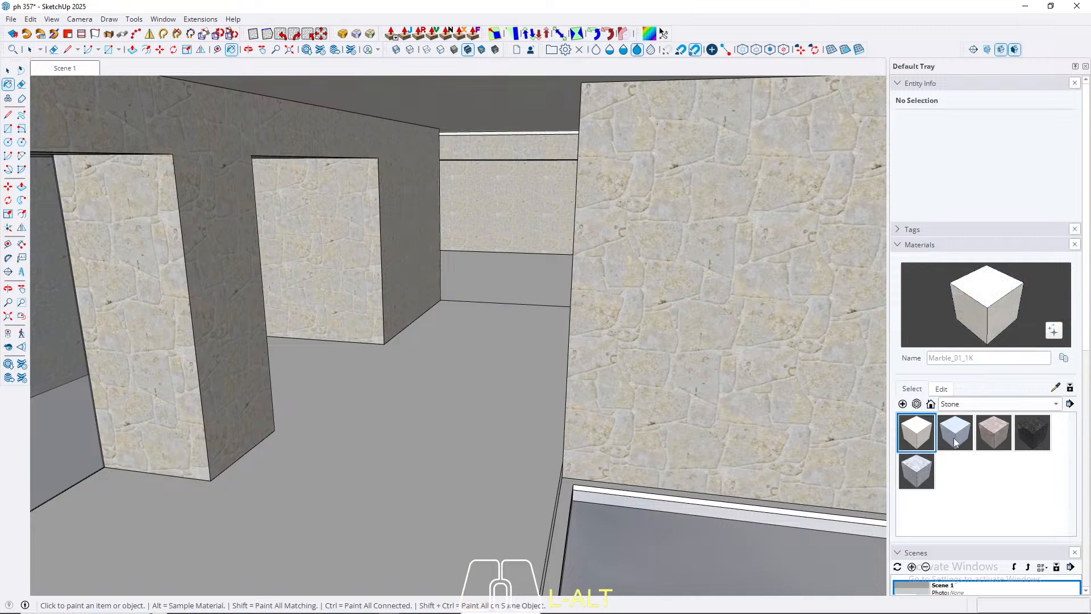
left_click(955, 443)
left_click(994, 435)
left_click(1022, 434)
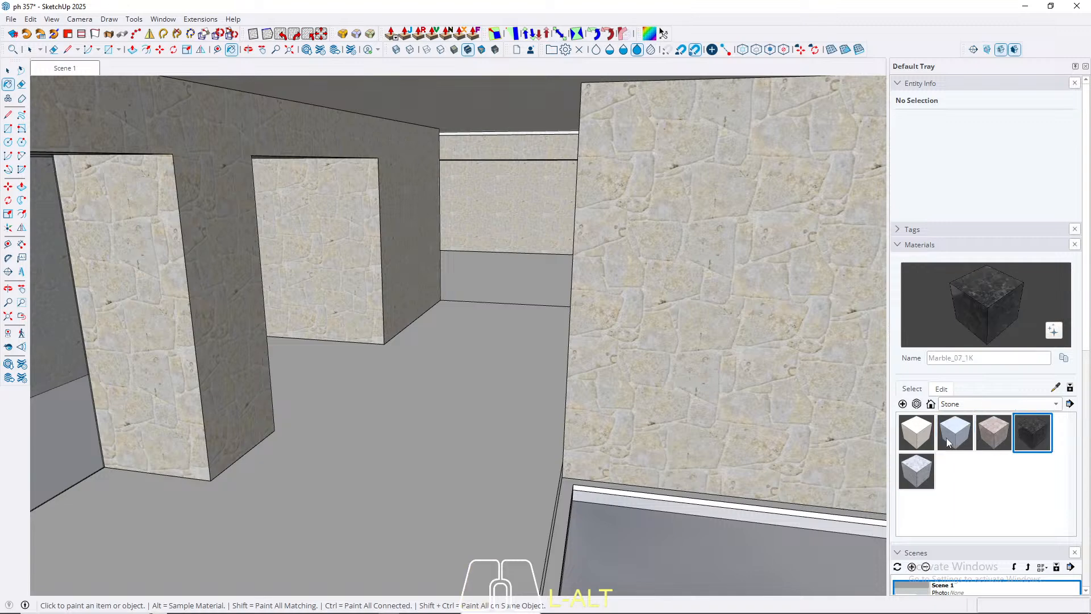
left_click(916, 471)
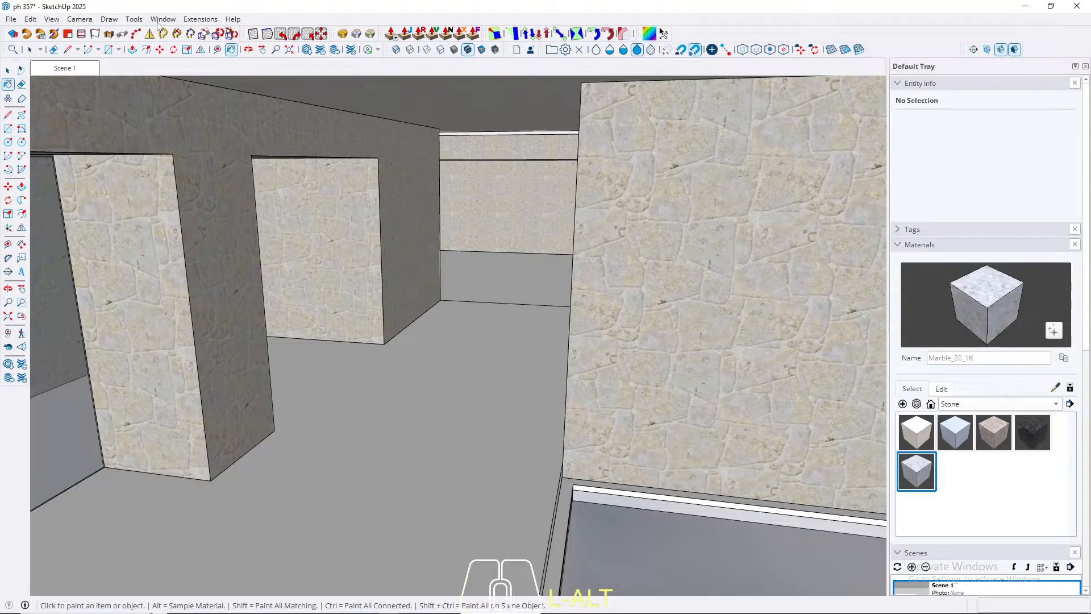
left_click(307, 52)
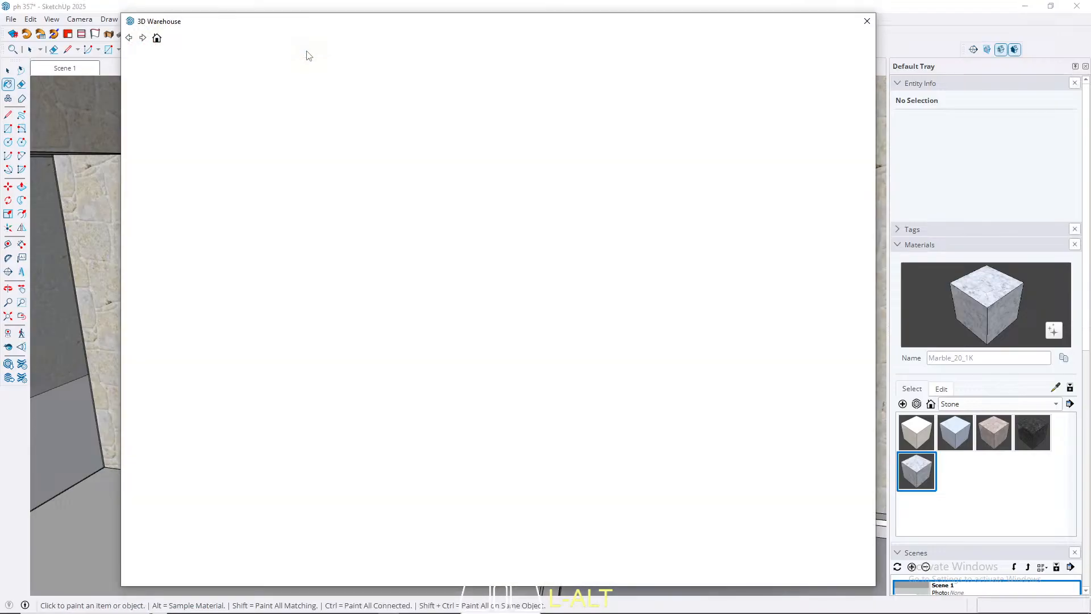
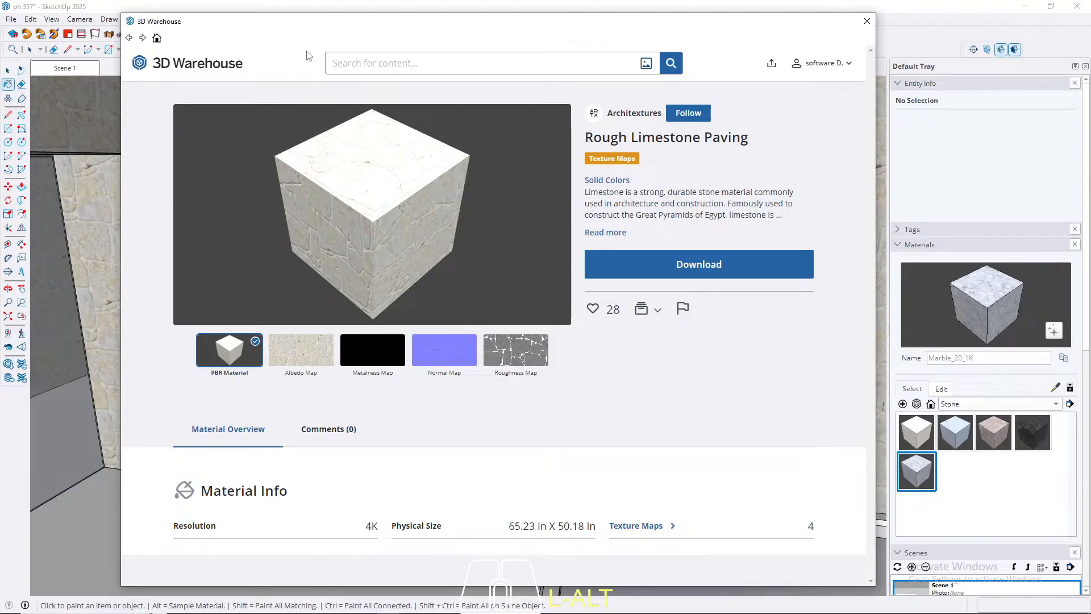
Step: Search 3D Warehouse for grey marble materials and download Marble_20_1K into the model
type("grey marb")
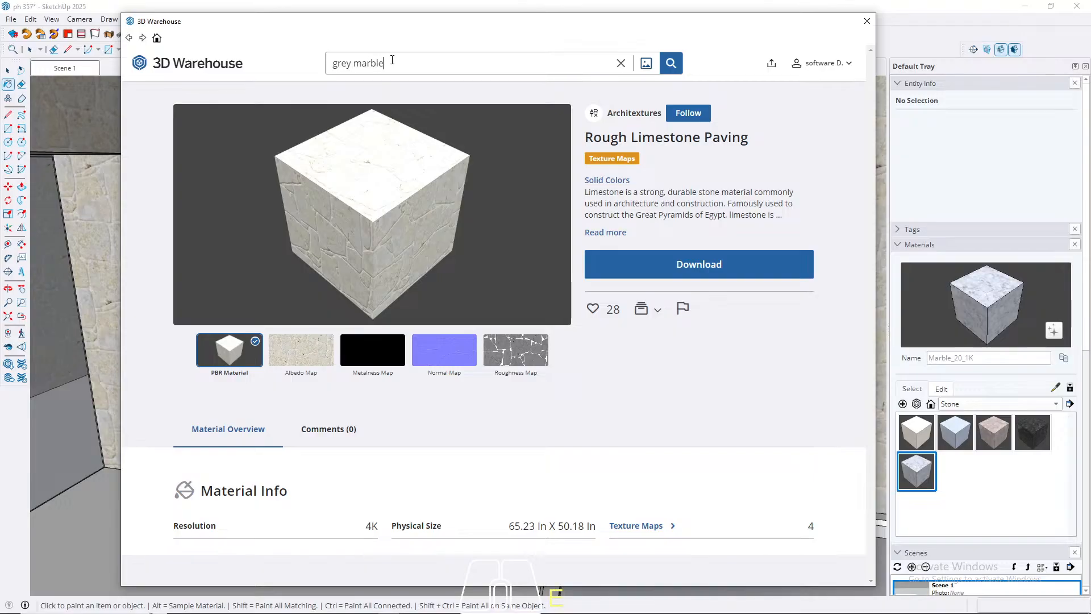
type("le")
key("Return")
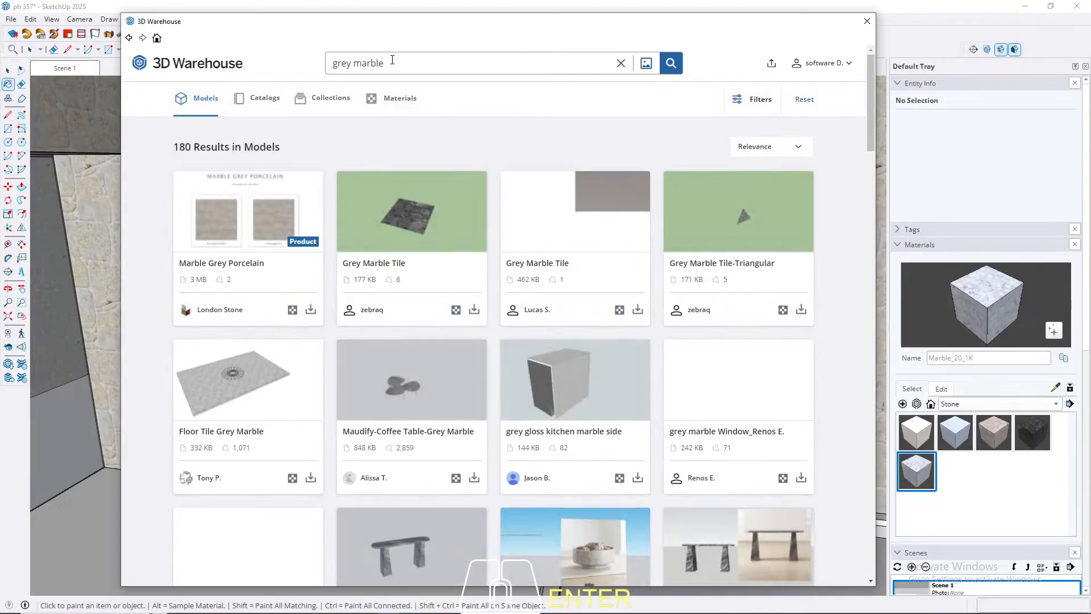
left_click(393, 99)
scroll(406, 260, "down", 2)
scroll(405, 260, "down", 5)
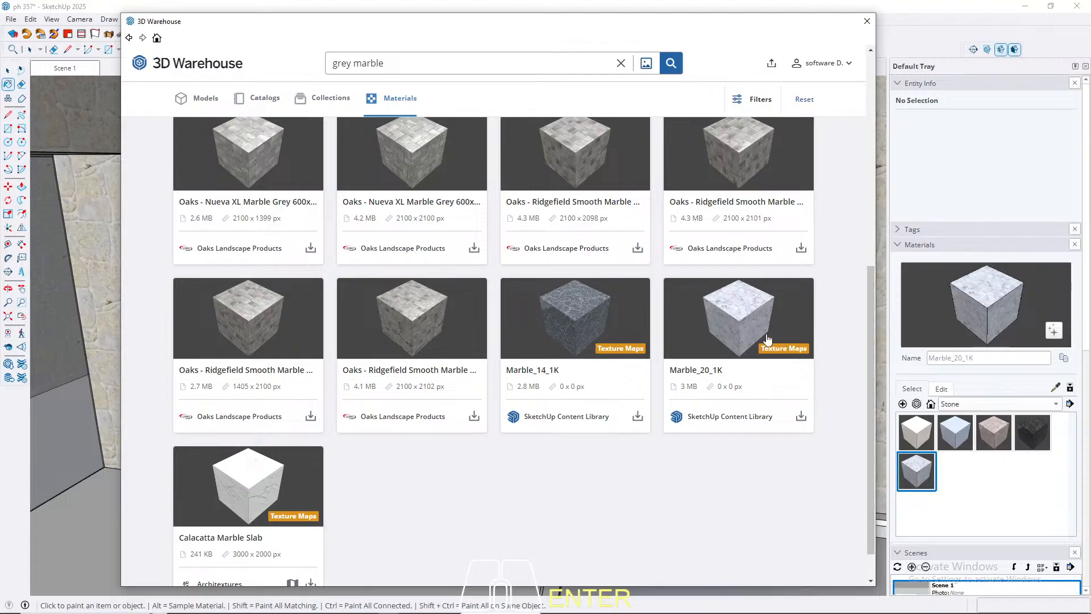
left_click(802, 418)
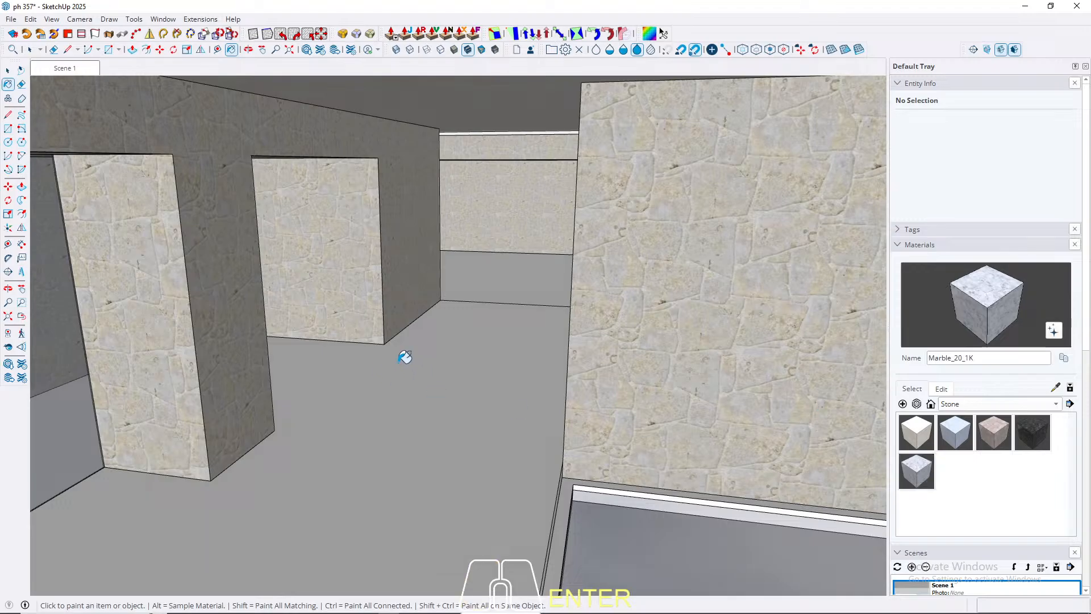
Step: Select all of the terrace floor group's geometry and paint it with Marble_20_1K
scroll(445, 351, "down", 5)
key("space")
triple_click(412, 430)
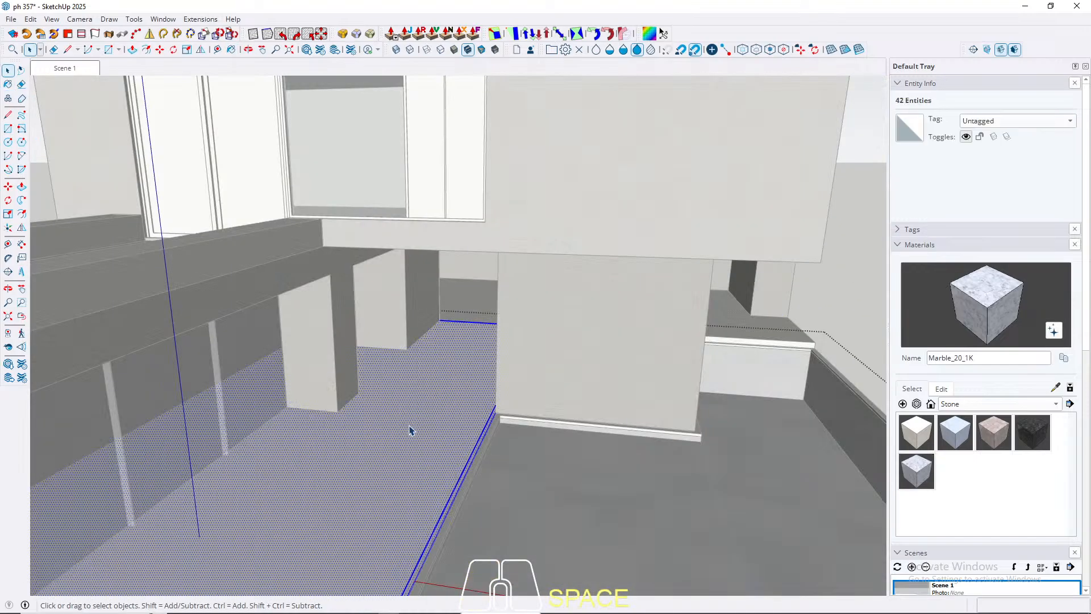
key("b")
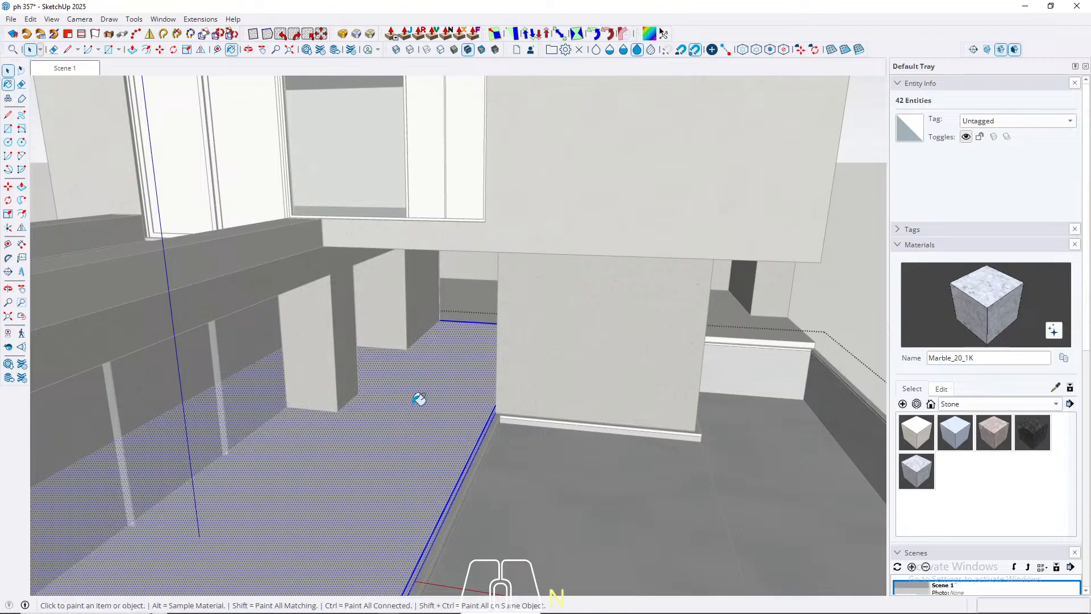
left_click(419, 398)
key("space")
Step: Paint the low raised block at the terrace's far end with Marble_20_1K
scroll(453, 316, "up", 6)
key("Escape")
triple_click(490, 307)
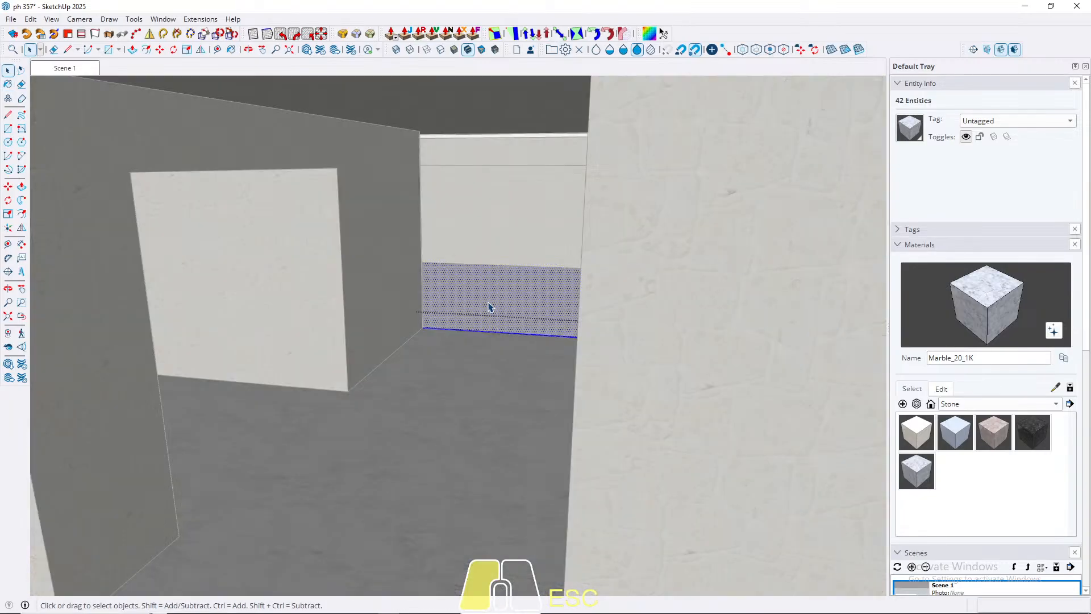
key("b")
left_click(490, 308)
key("space")
key("Escape")
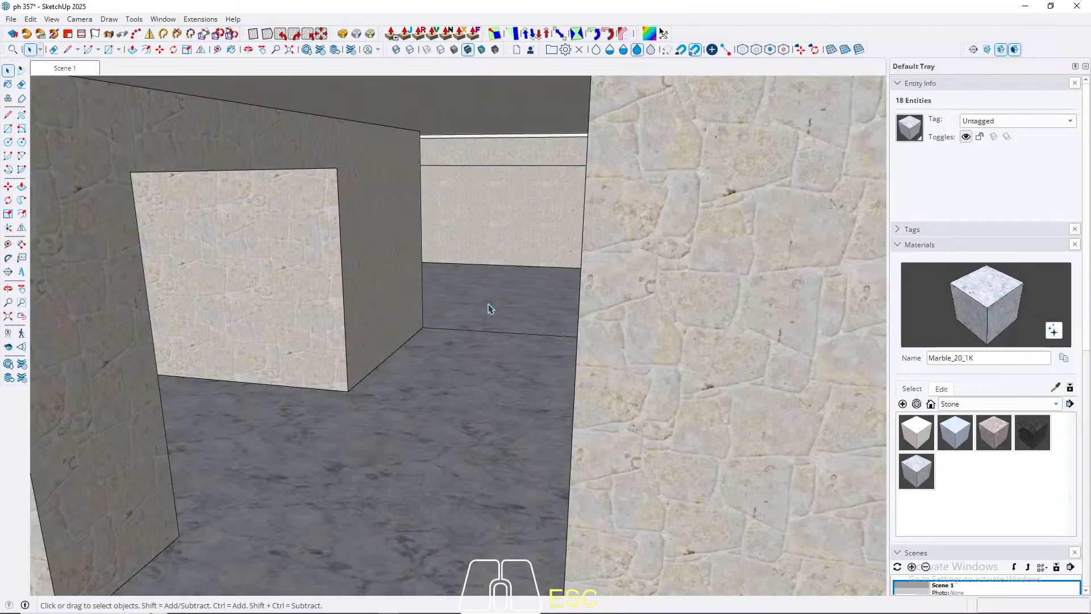
Step: Set the Marble_20_1K texture width to 600 cm and return to the Scene 1 view
scroll(409, 214, "down", 6)
scroll(407, 210, "down", 6)
middle_click_drag(379, 263, 329, 422)
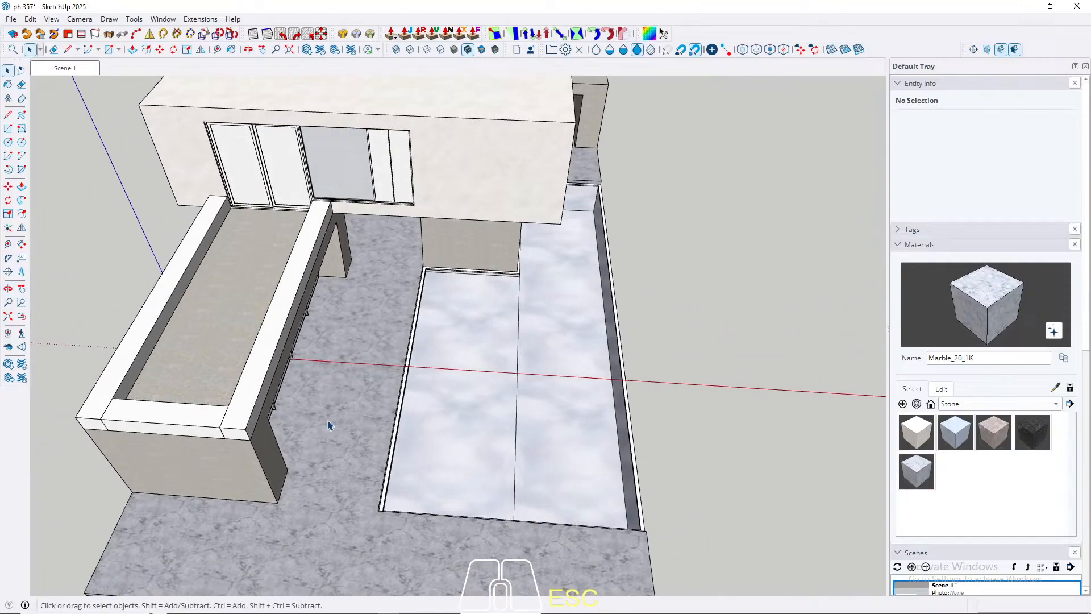
left_click(944, 388)
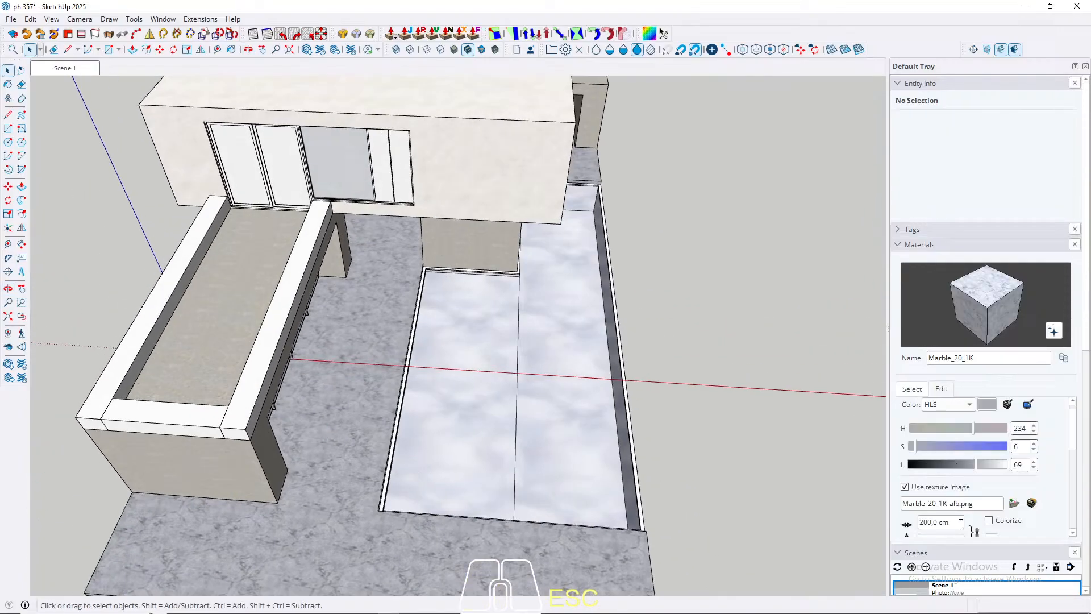
left_click(961, 523)
type("600")
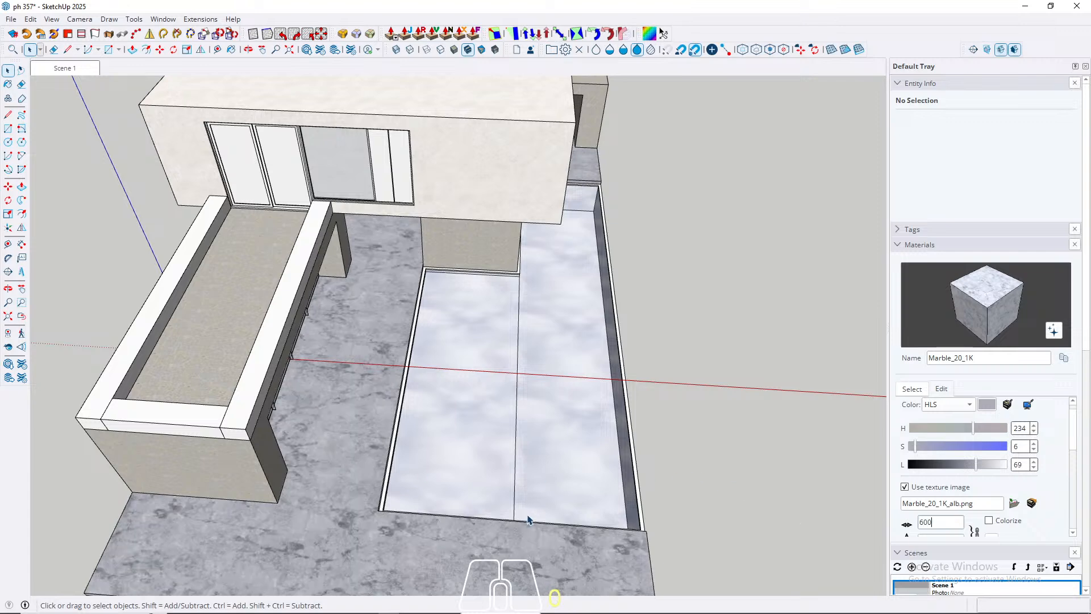
middle_click_drag(527, 517, 552, 355)
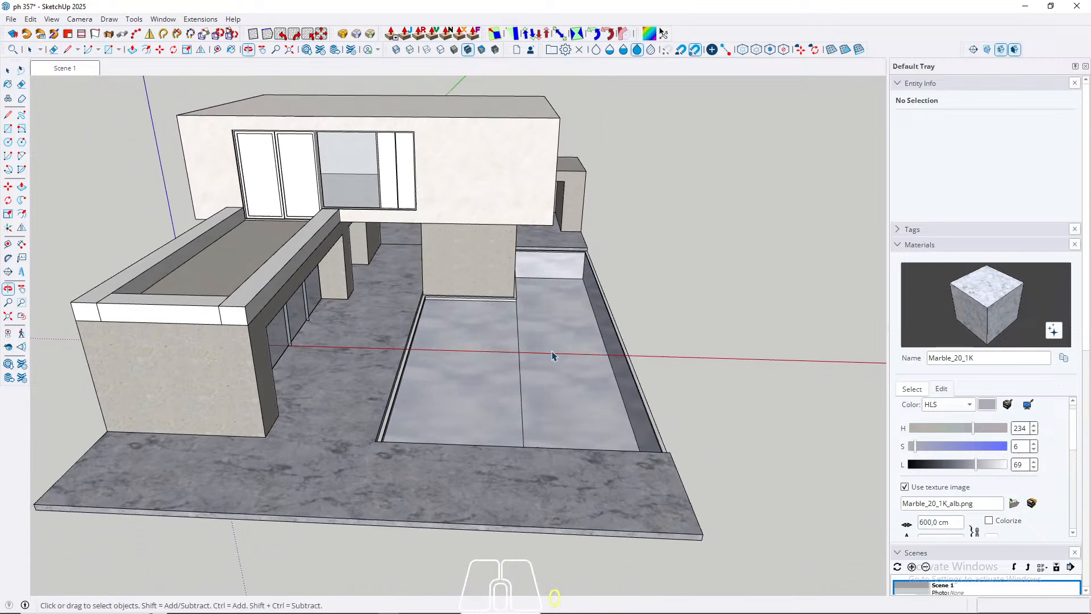
key("Escape")
left_click(66, 70)
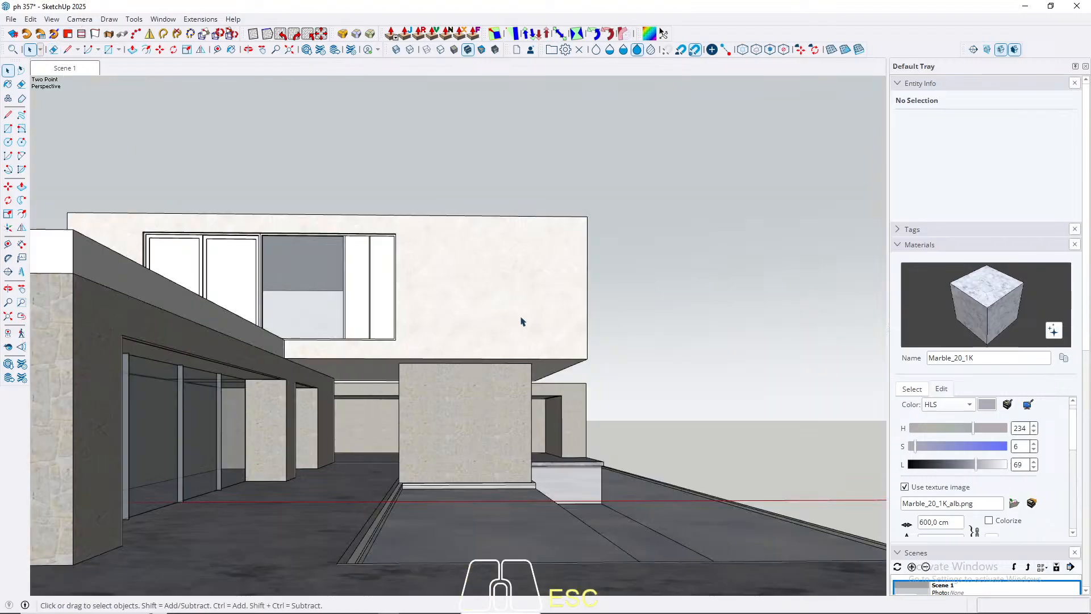
Step: Paint all of the pool basin's geometry with Plaster_02_1K from the Plaster collection
middle_click_drag(557, 341, 348, 409)
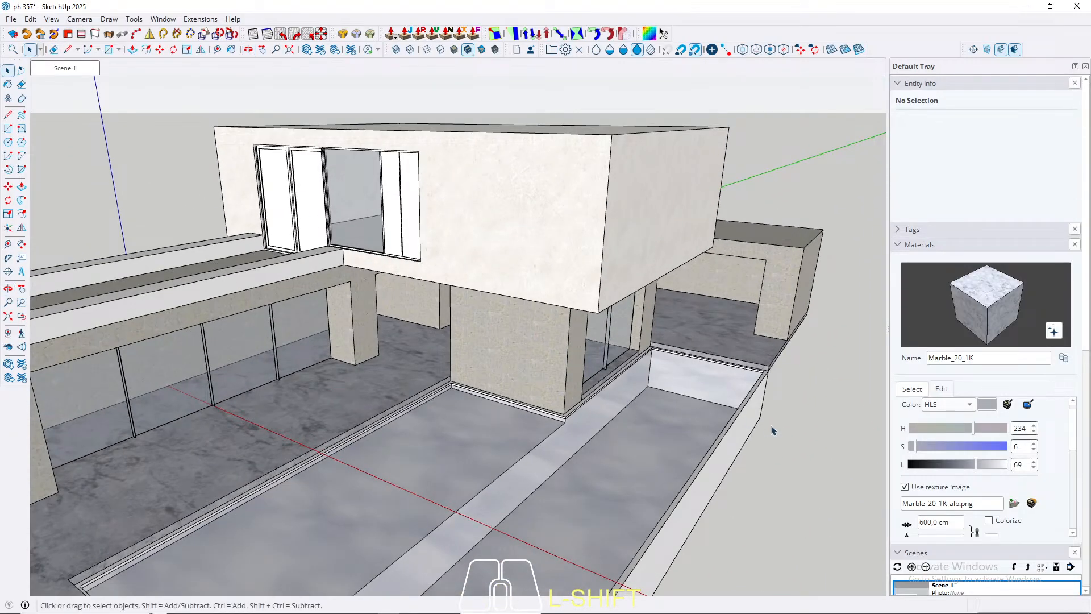
middle_click_drag(707, 433, 617, 347)
triple_click(658, 430)
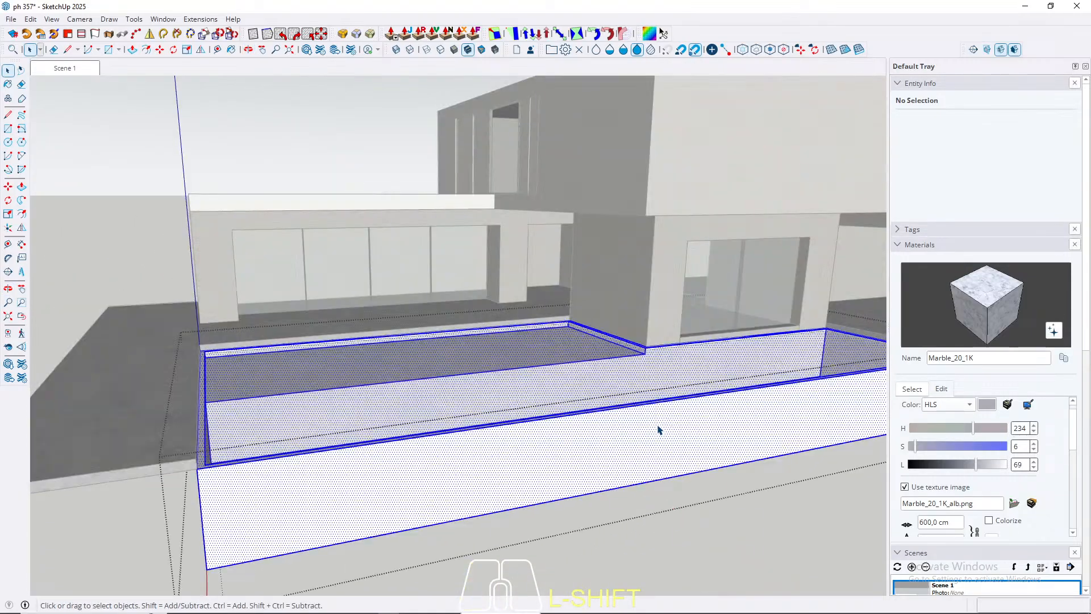
left_click(912, 390)
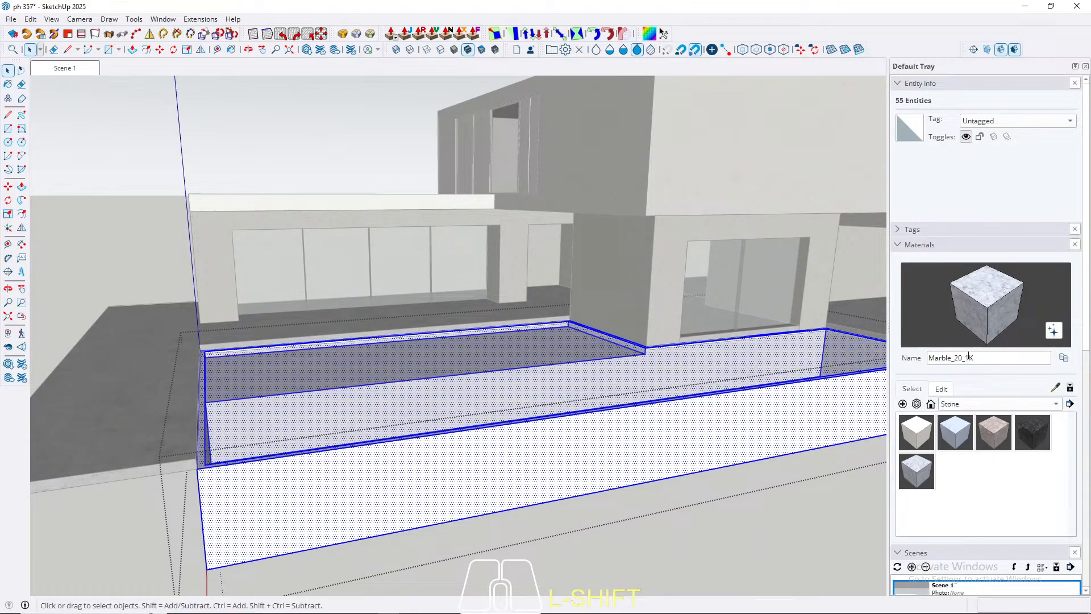
left_click(1031, 405)
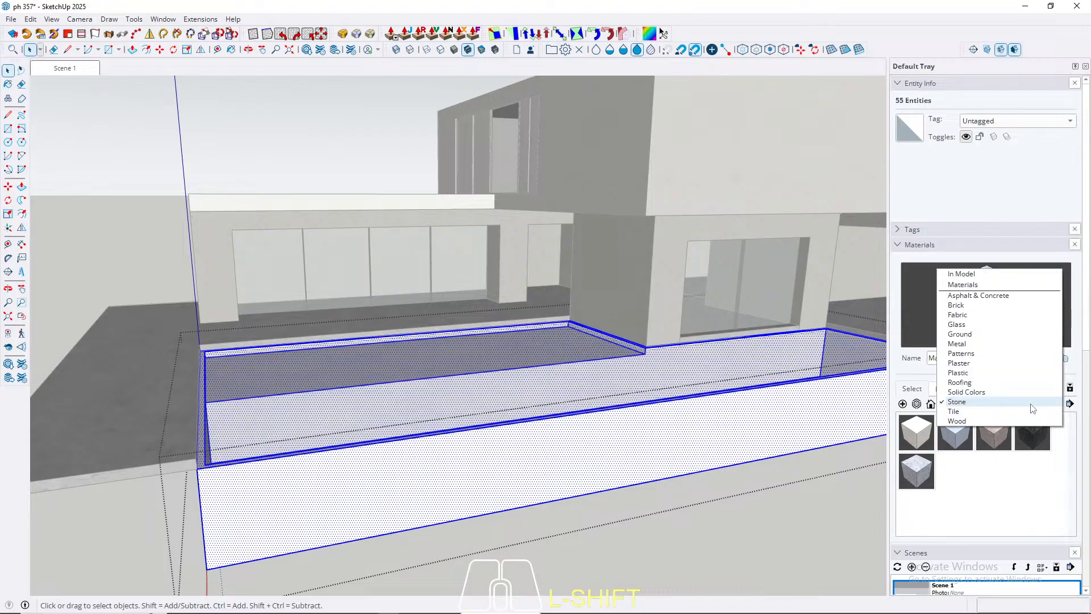
left_click(970, 363)
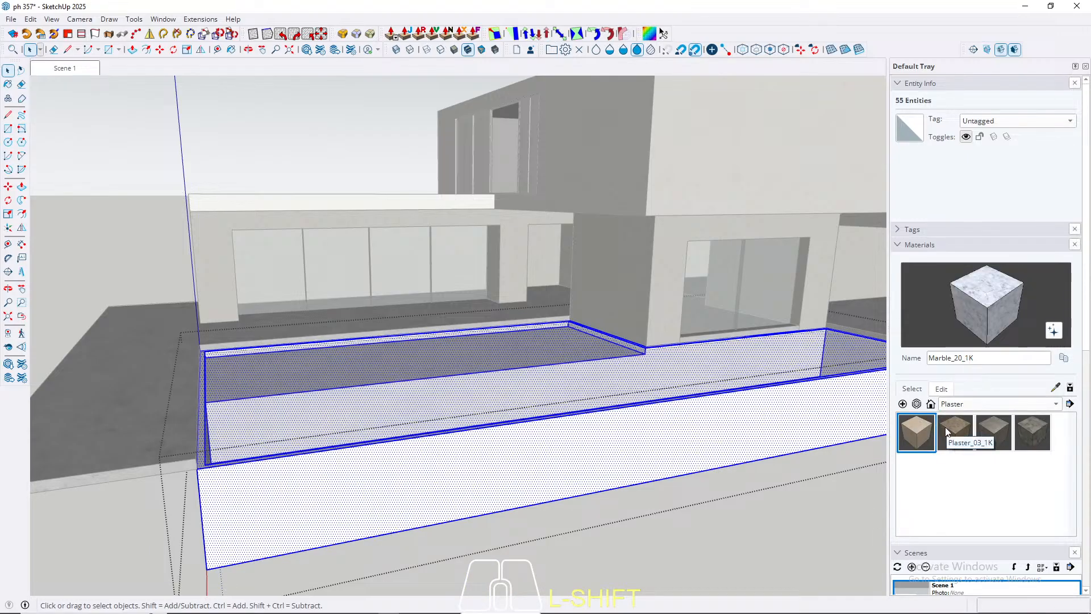
left_click(911, 435)
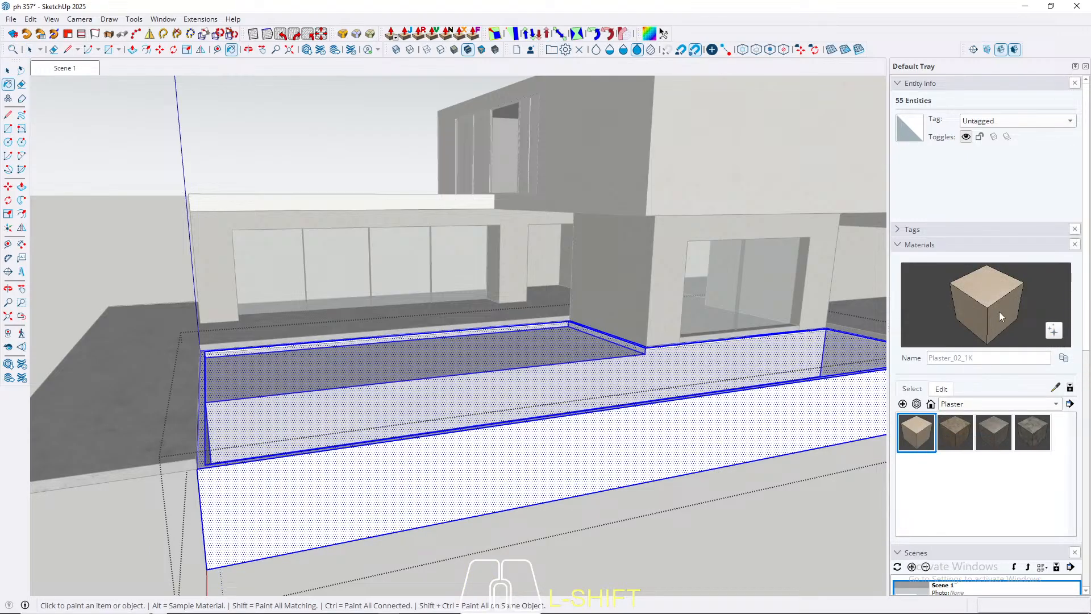
left_click(487, 476)
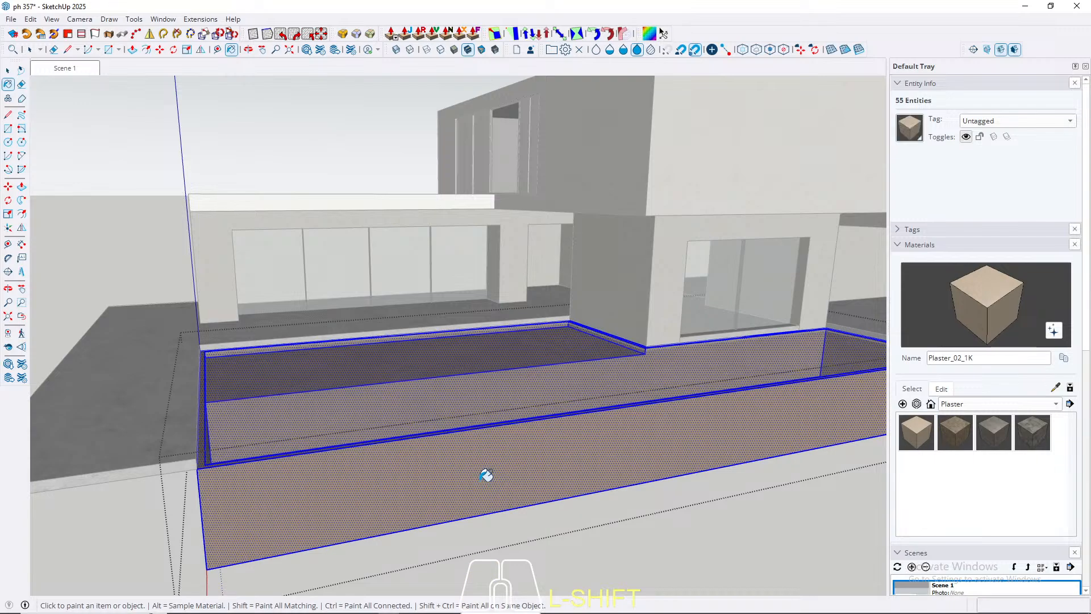
Step: Set the Plaster_02_1K lightness to 89, return to the Scene 1 view and clear the selection
left_click(948, 391)
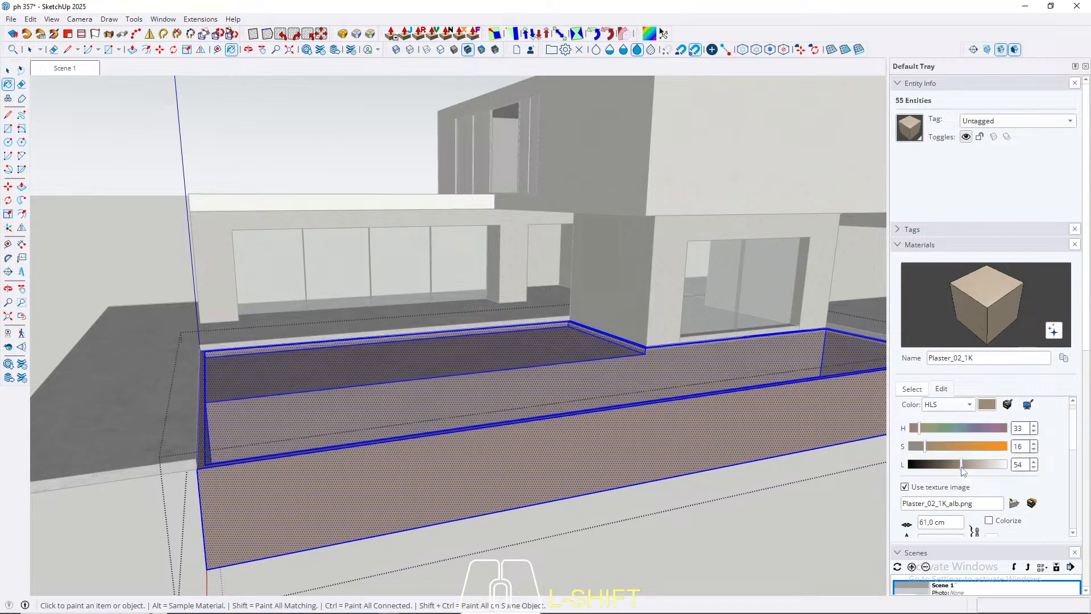
left_click_drag(962, 470, 998, 474)
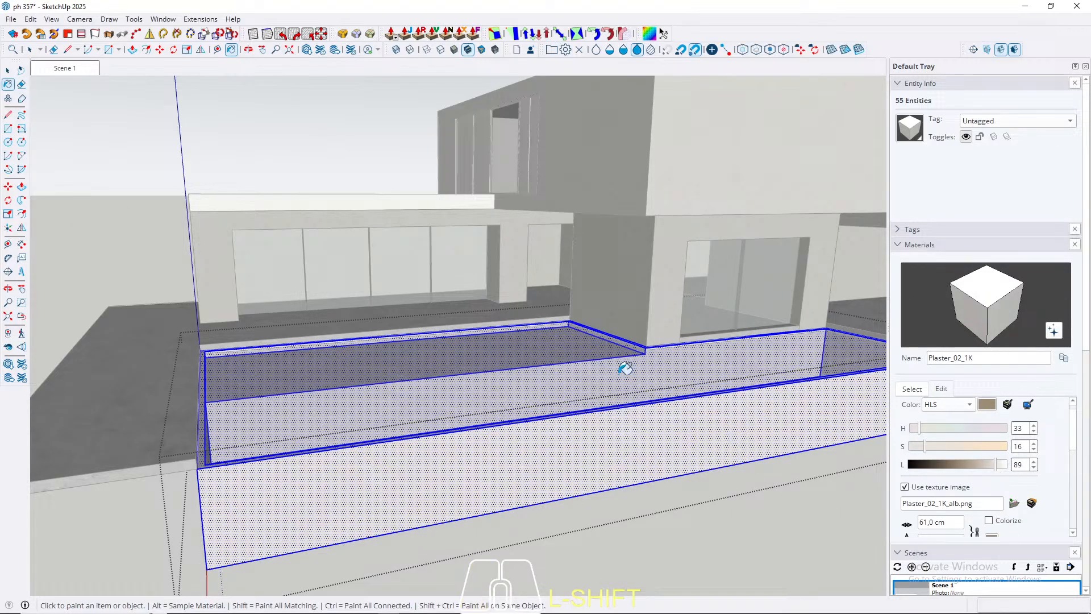
left_click(7, 69)
left_click(61, 69)
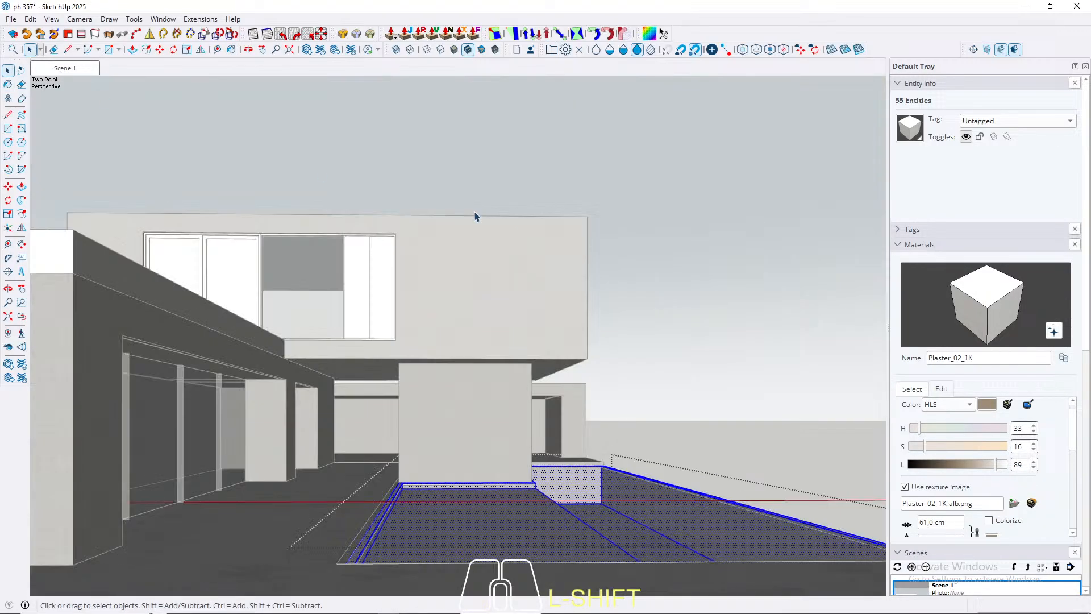
key("Escape")
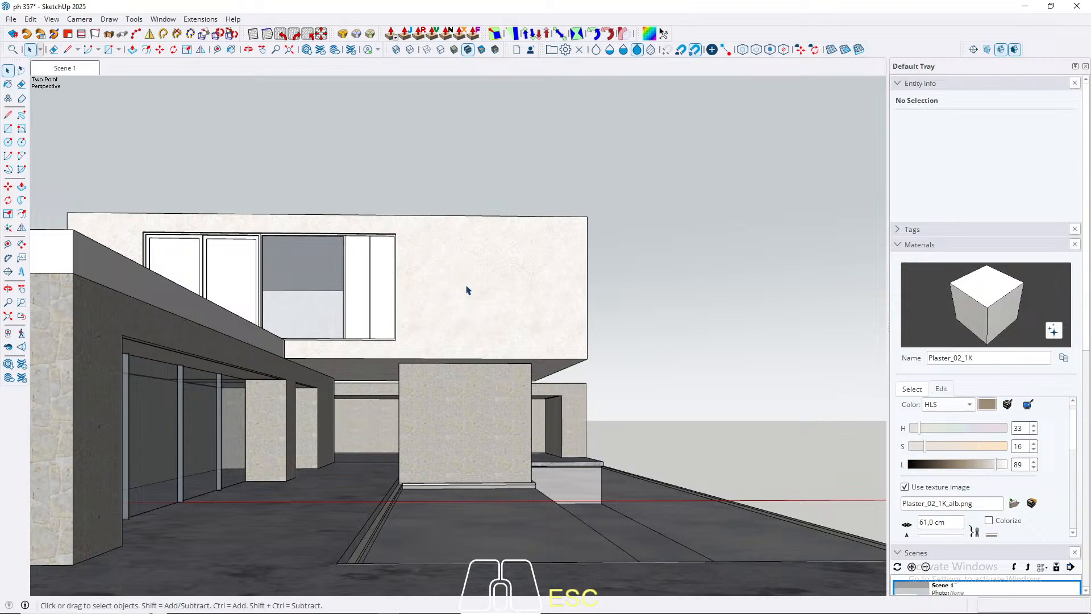
Step: Compare the Wood collection's materials for the bare roof parapet and choose Wood_Veneer_15_1K
scroll(264, 296, "up", 2)
middle_click_drag(266, 288, 472, 275)
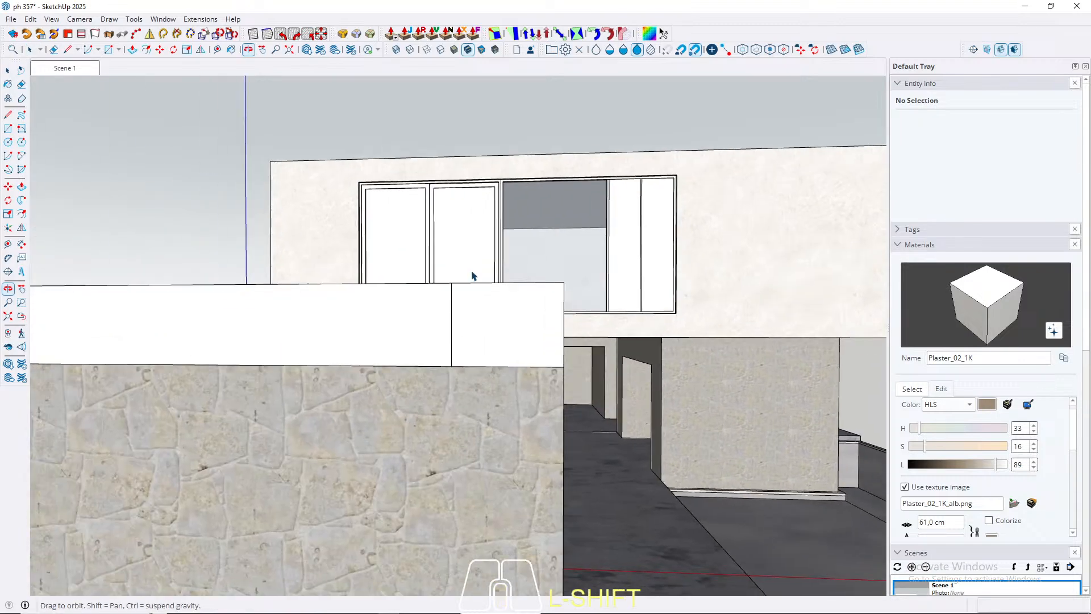
middle_click_drag(574, 340, 601, 332)
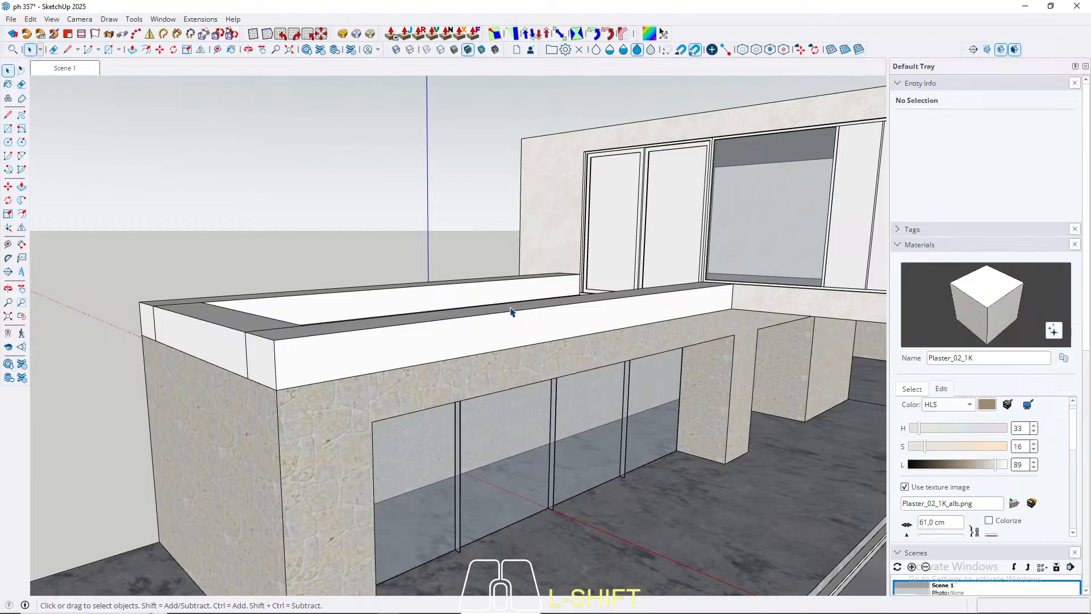
triple_click(479, 329)
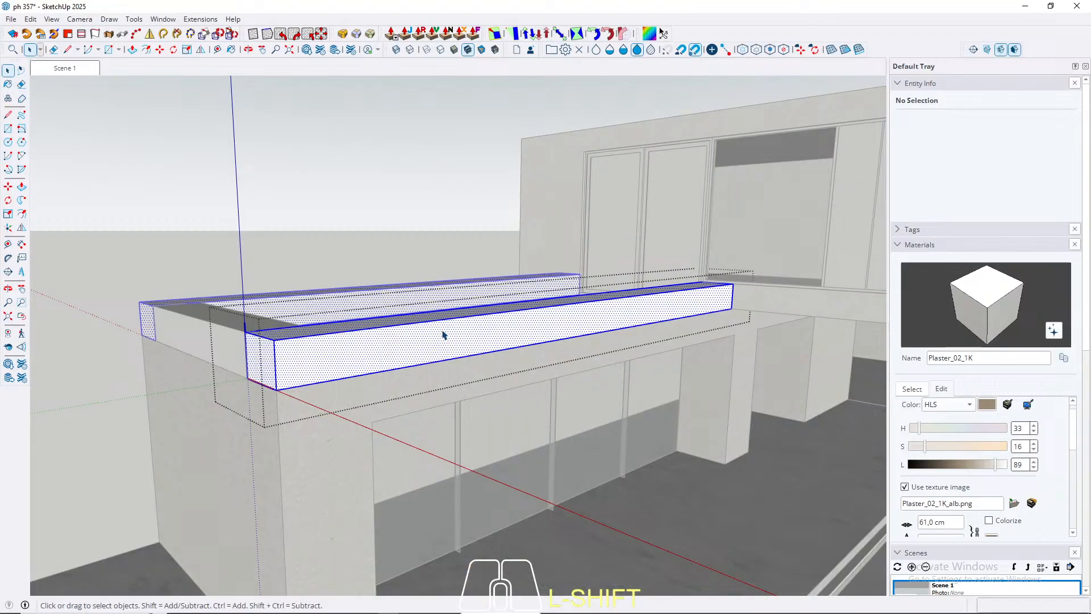
key("Escape")
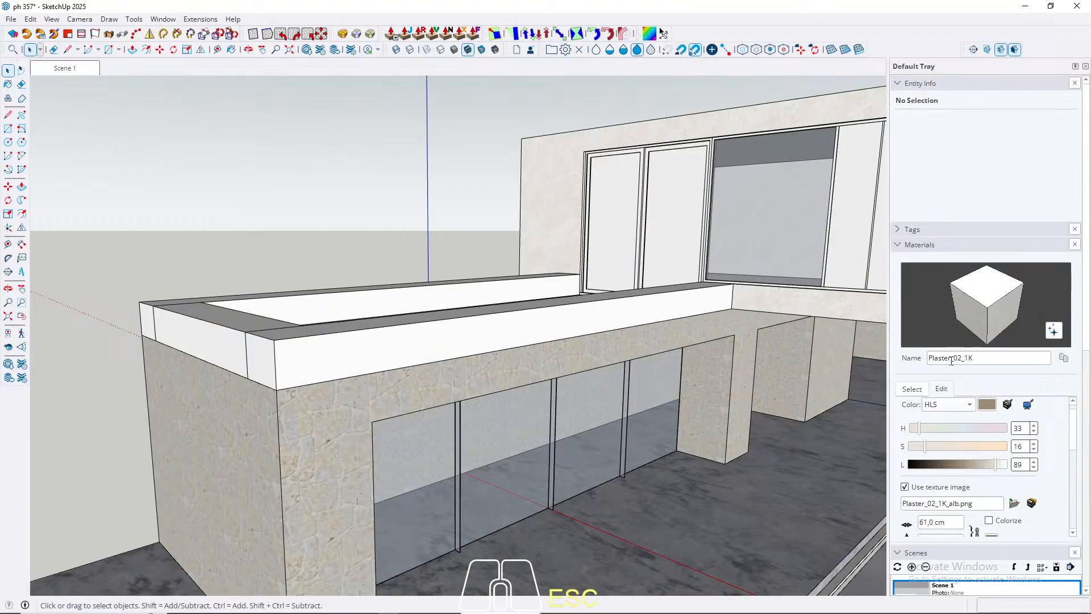
left_click(912, 388)
left_click(965, 404)
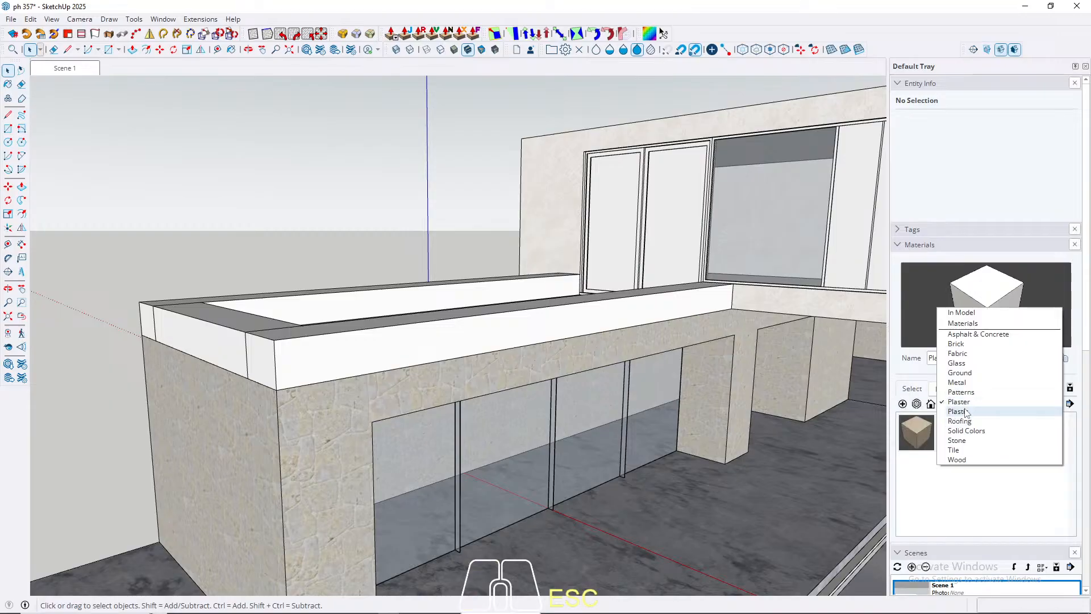
left_click(965, 459)
left_click(960, 471)
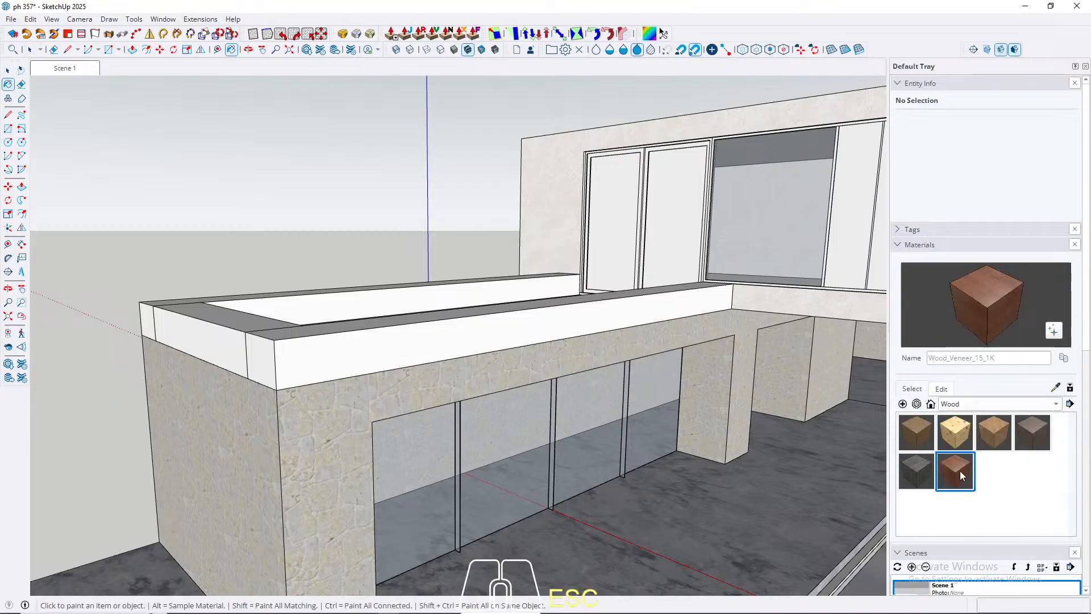
left_click(917, 470)
left_click(963, 472)
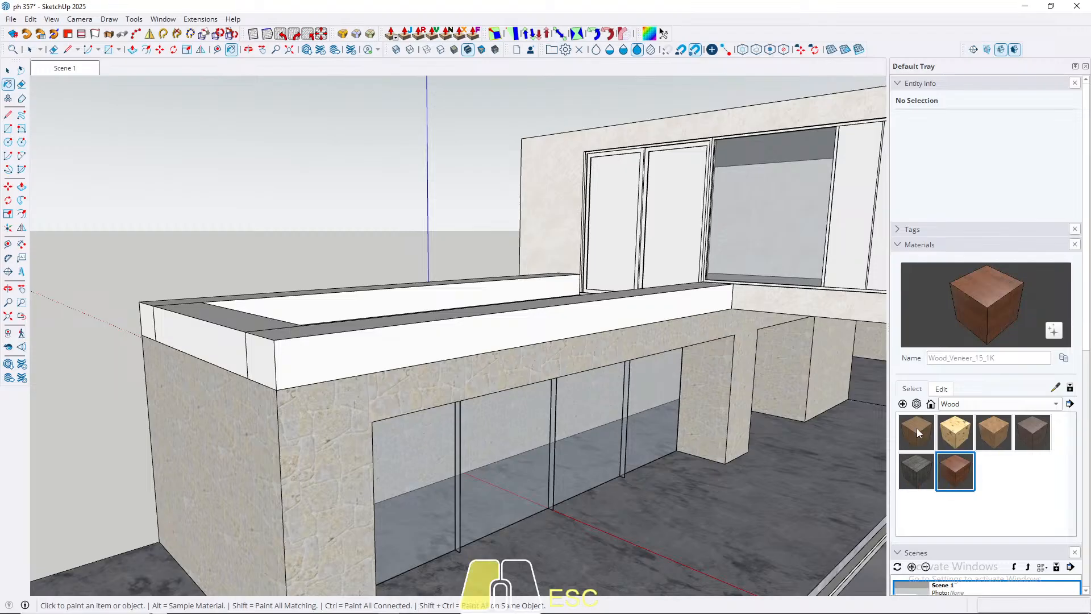
left_click(916, 430)
left_click(946, 476)
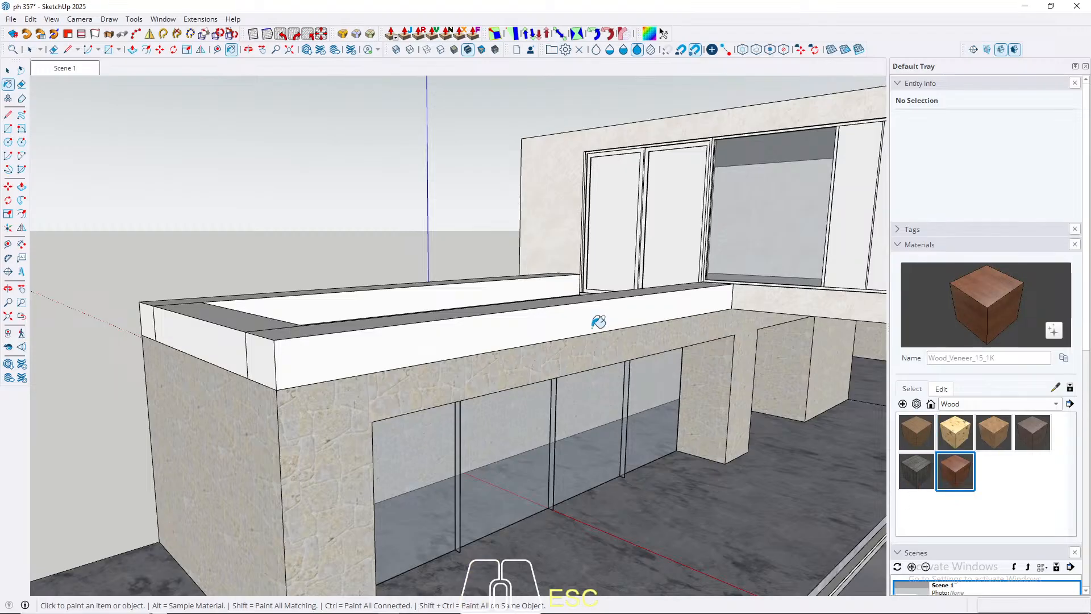
Step: Open the long parapet beams above the glazed wing and paint their full geometry with Wood_Veneer_15_1K
key("space")
double_click(366, 349)
triple_click(366, 349)
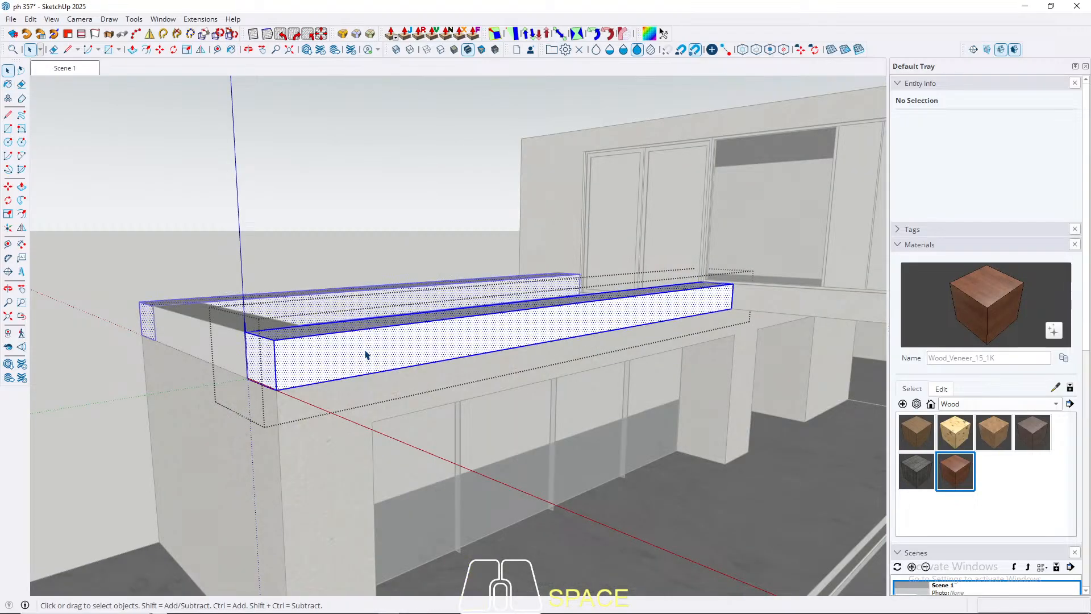
key("b")
left_click(366, 349)
scroll(368, 352, "up", 3)
scroll(375, 345, "up", 3)
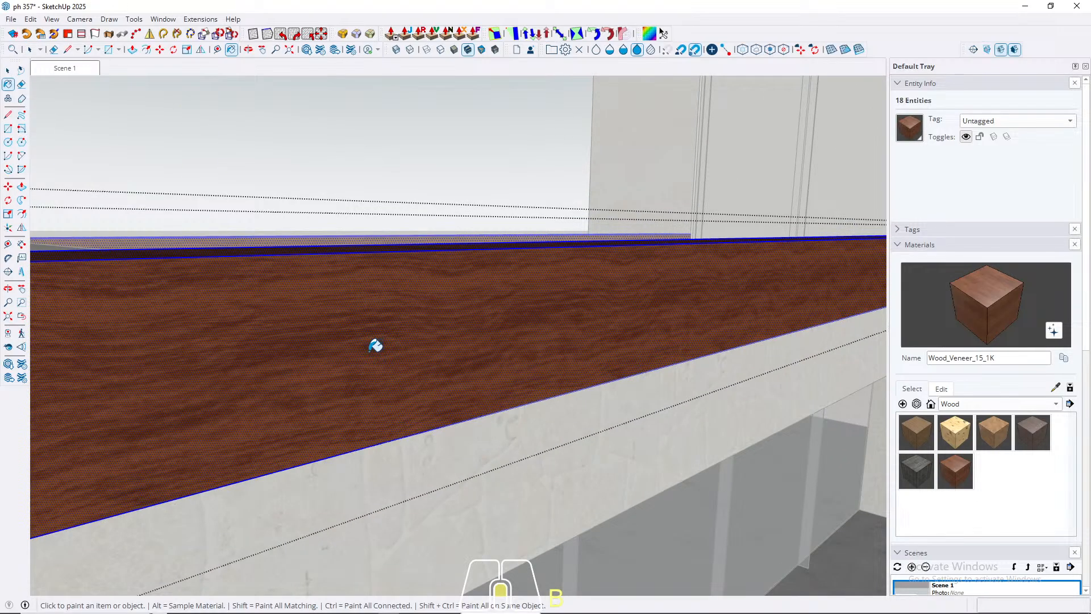
Step: Try Plywood_01_1K from the Wood collection on the long parapet beams and check it from the Scene 1 view
scroll(375, 345, "down", 6)
key("space")
left_click(916, 432)
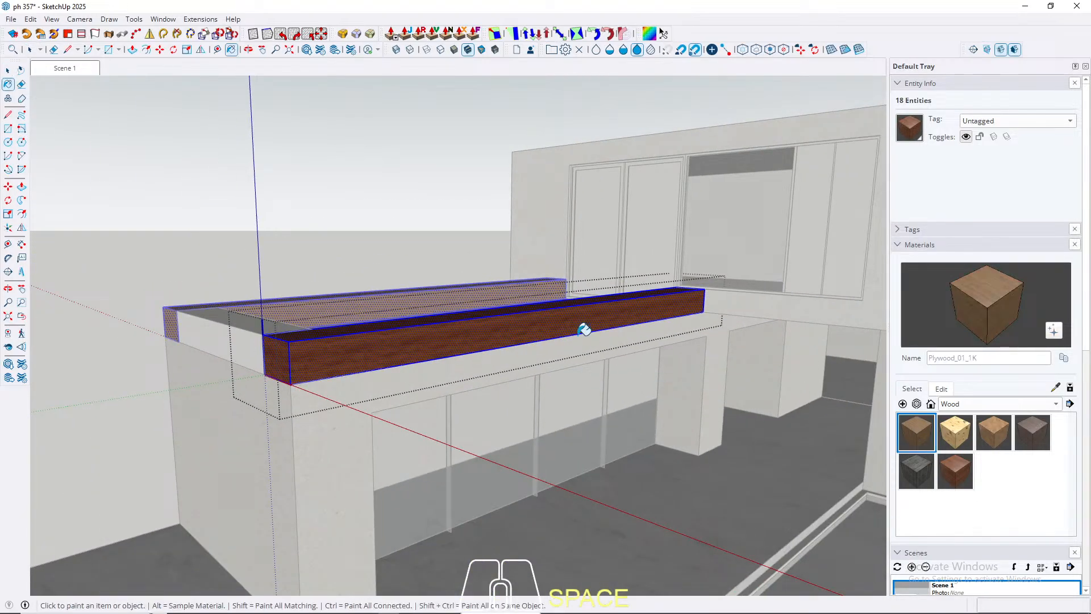
left_click(536, 310)
scroll(536, 309, "up", 3)
scroll(534, 327, "down", 4)
key("space")
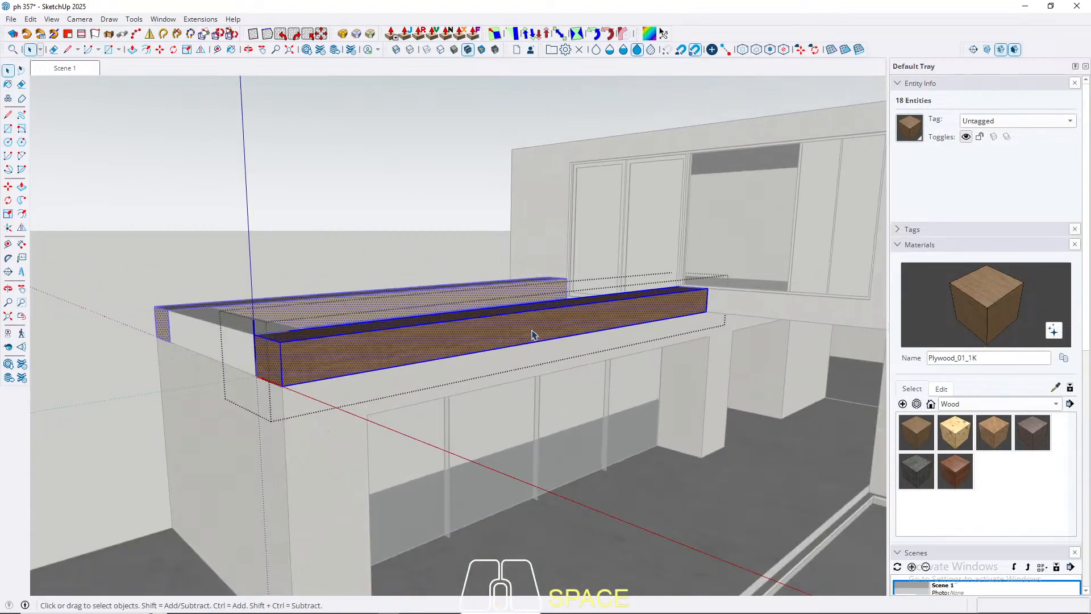
left_click(76, 75)
key("Escape")
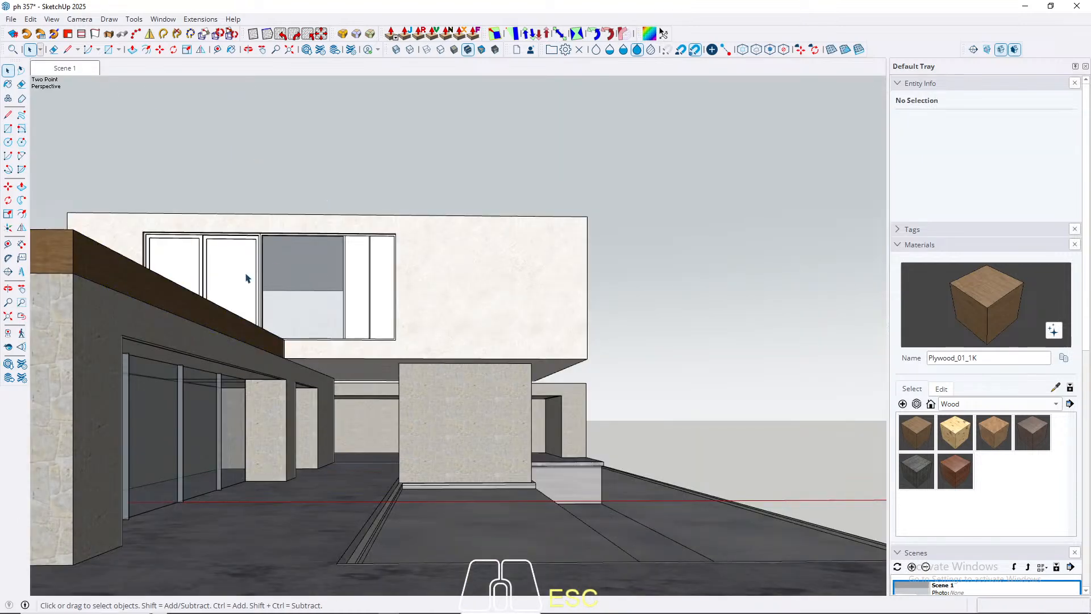
Step: Search the 3D Warehouse materials for "wood plank"
middle_click_drag(246, 278, 182, 133)
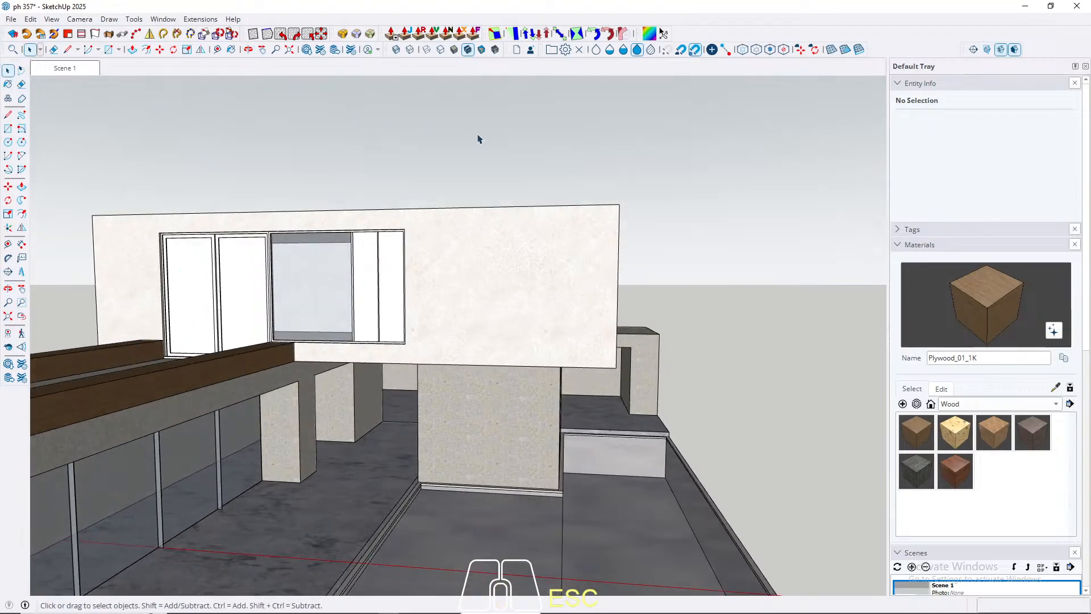
scroll(477, 139, "down", 3)
scroll(287, 105, "up", 3)
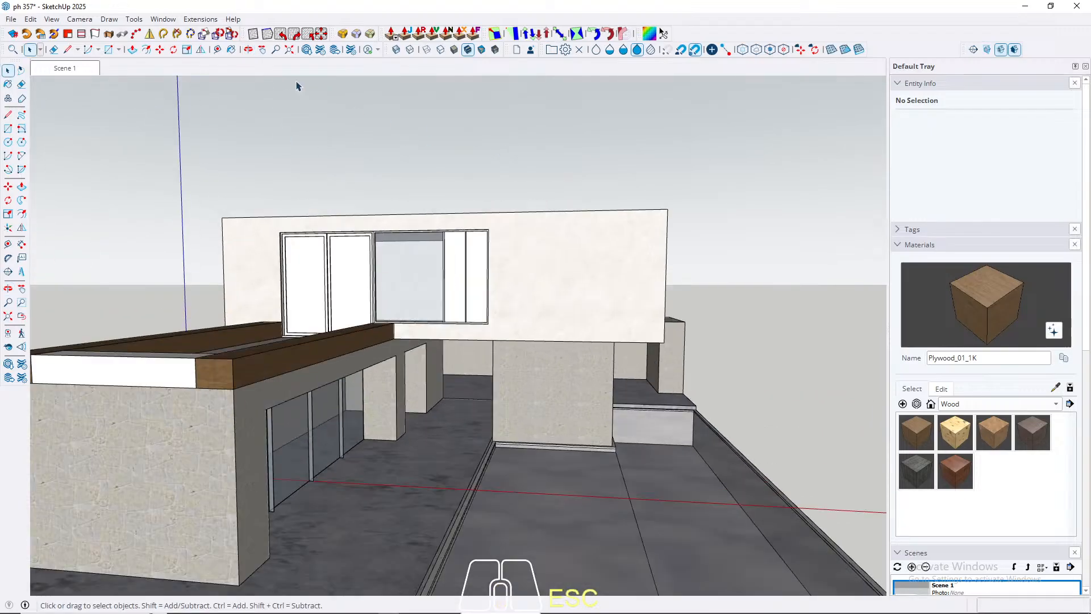
left_click(306, 52)
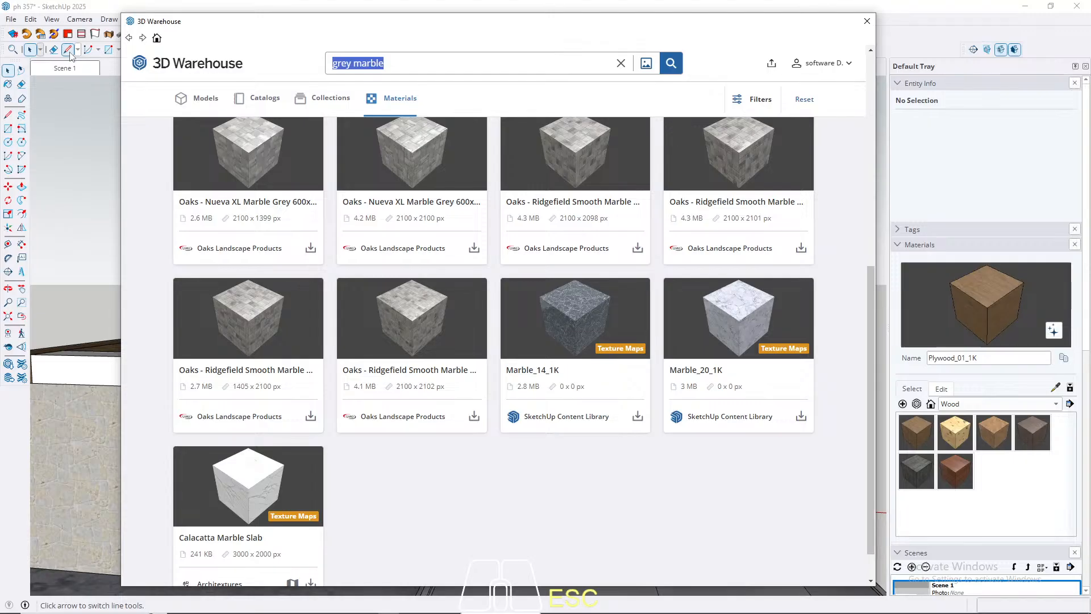
type("wood plank")
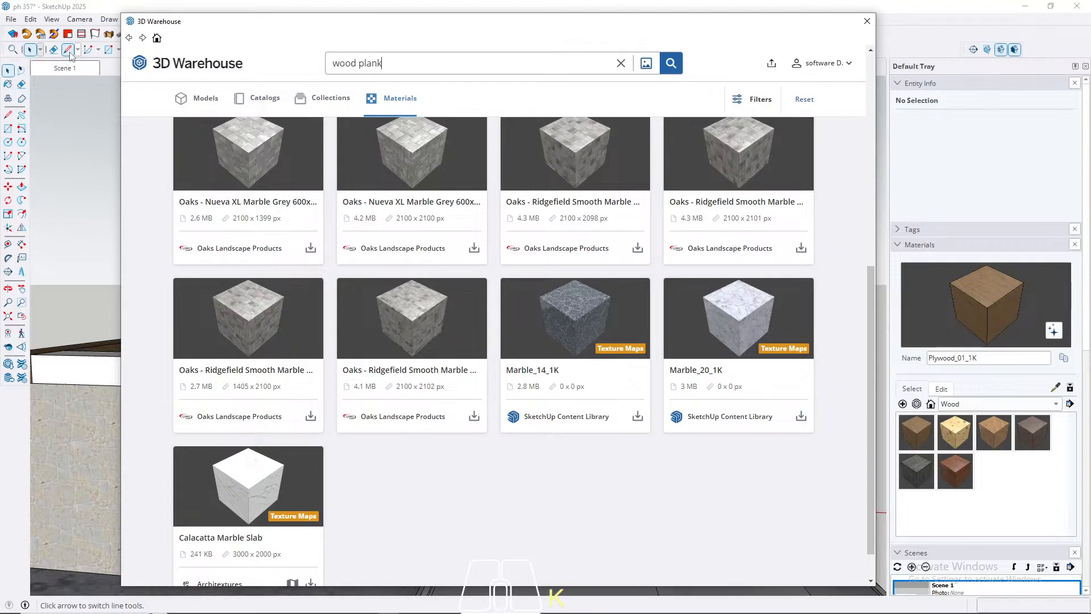
key("Return")
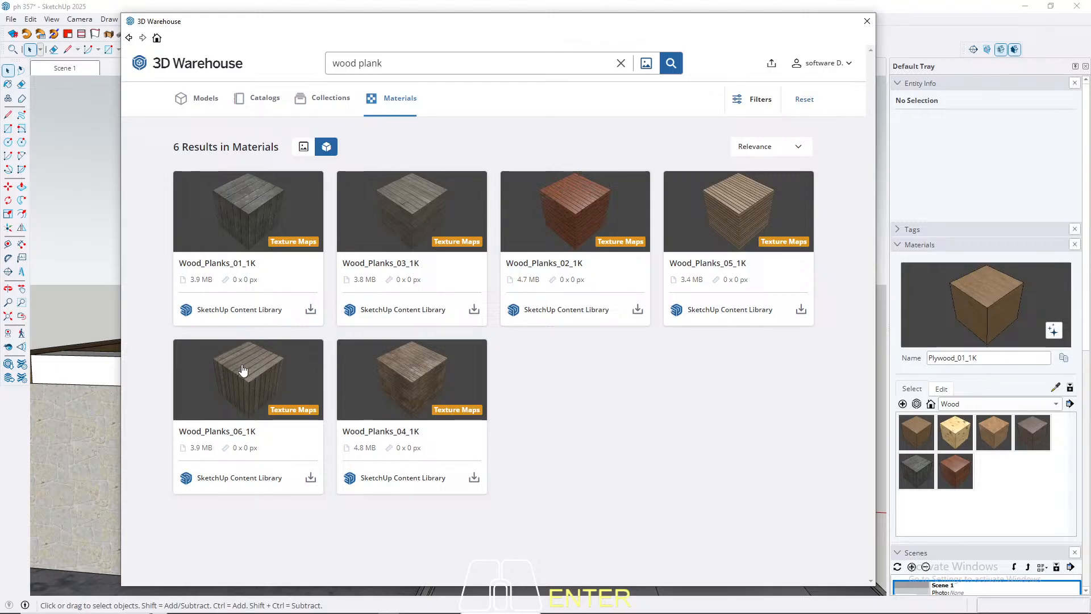
Step: Inspect the albedo map of Wood_Planks_05_1K and download the material into the model
left_click(715, 207)
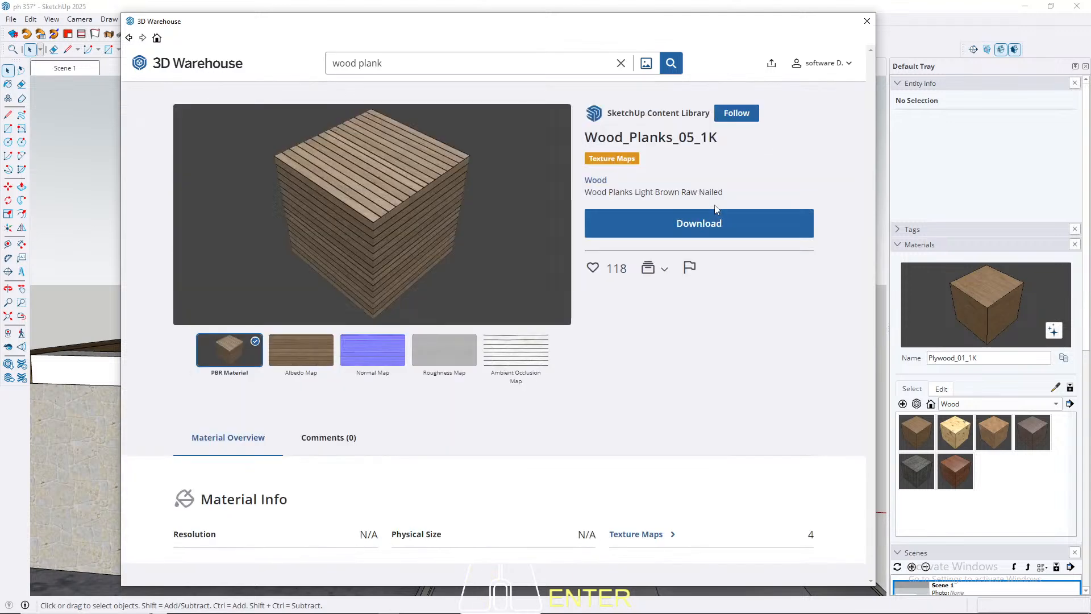
left_click(298, 359)
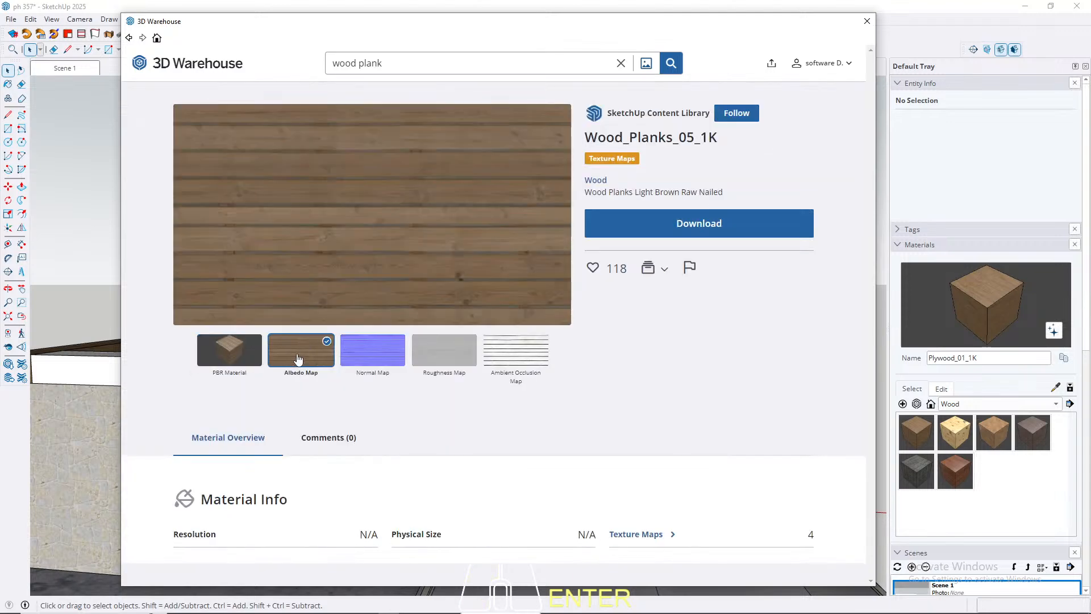
left_click(237, 358)
left_click(302, 360)
left_click(711, 230)
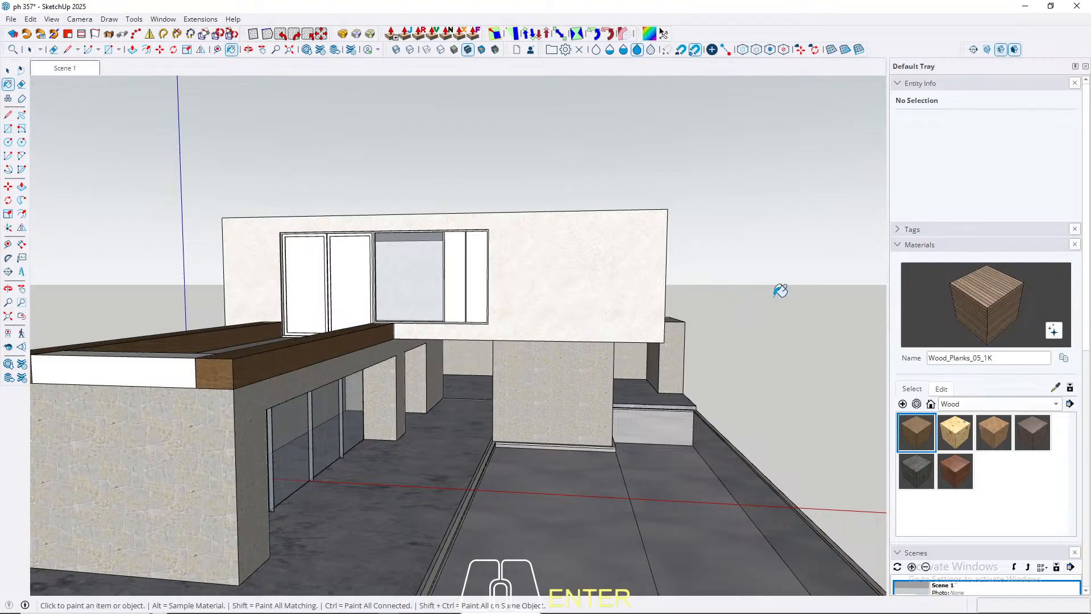
Step: Paint the full geometry of the long parapet beams with Wood_Planks_05_1K and clear the selection
key("space")
scroll(316, 341, "up", 5)
left_click(241, 389)
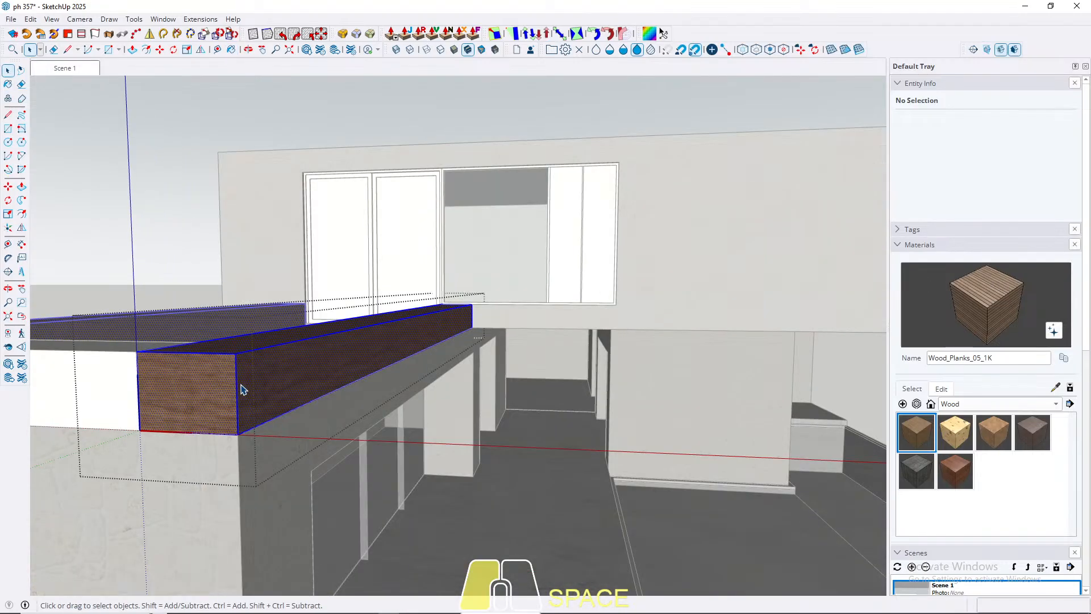
key("b")
left_click(242, 387)
key("space")
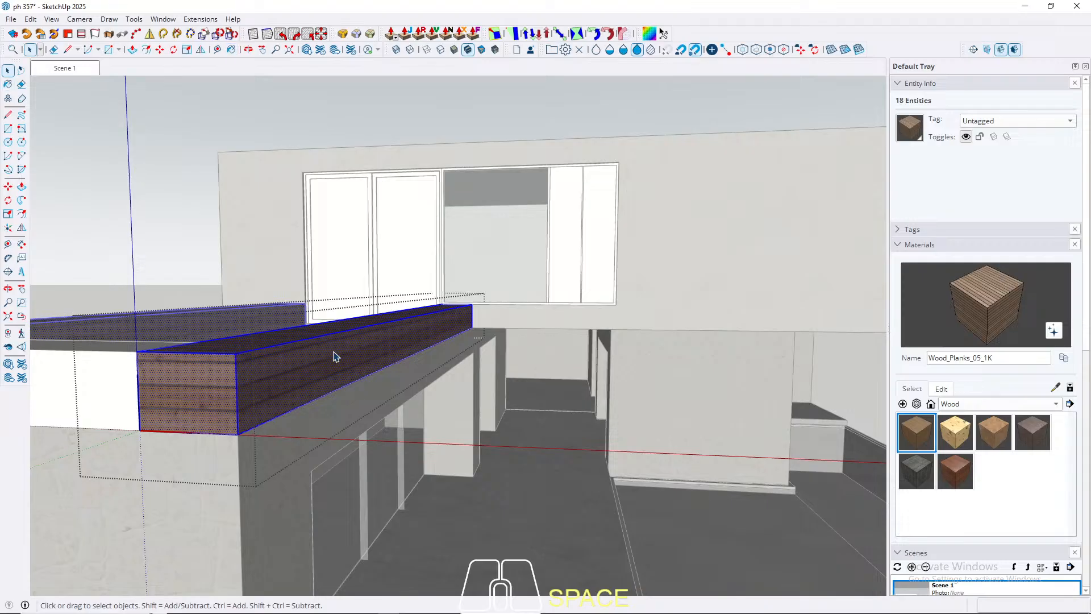
key("Escape")
Step: Try Wood_Planks_05_1K texture sizes of 100 and 60 cm, and settle on 80 cm
scroll(244, 373, "up", 5)
middle_click_drag(249, 375, 127, 348)
scroll(413, 325, "up", 3)
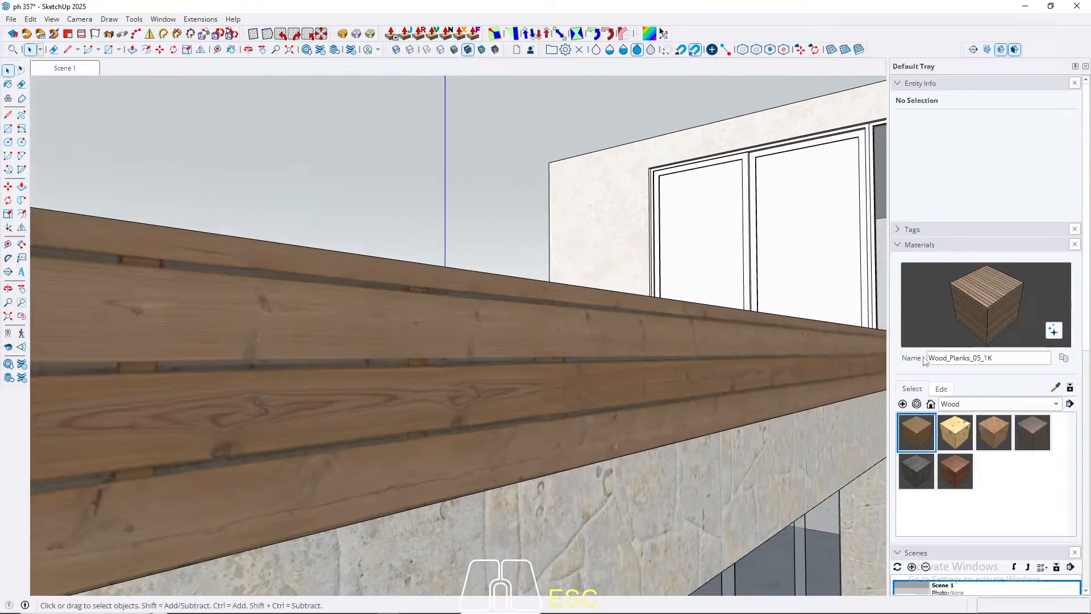
left_click(943, 389)
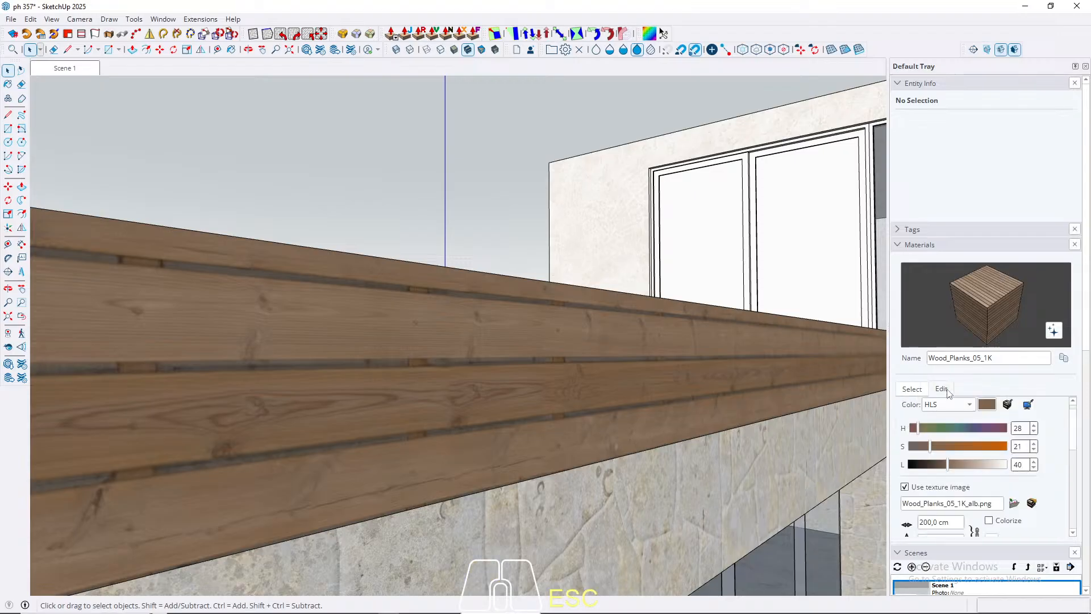
scroll(1079, 435, "down", 3)
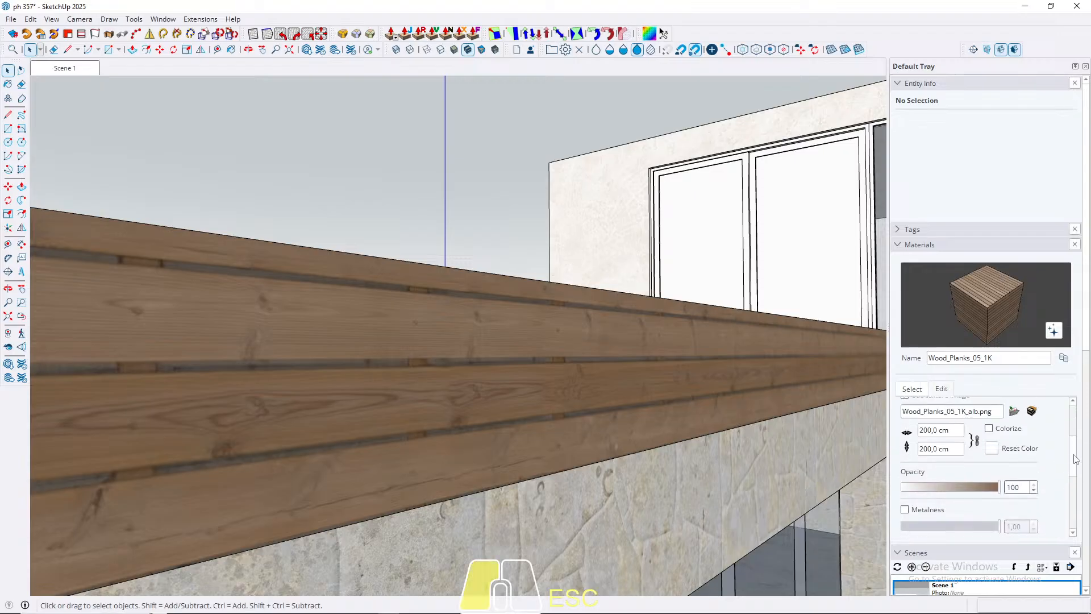
type("100")
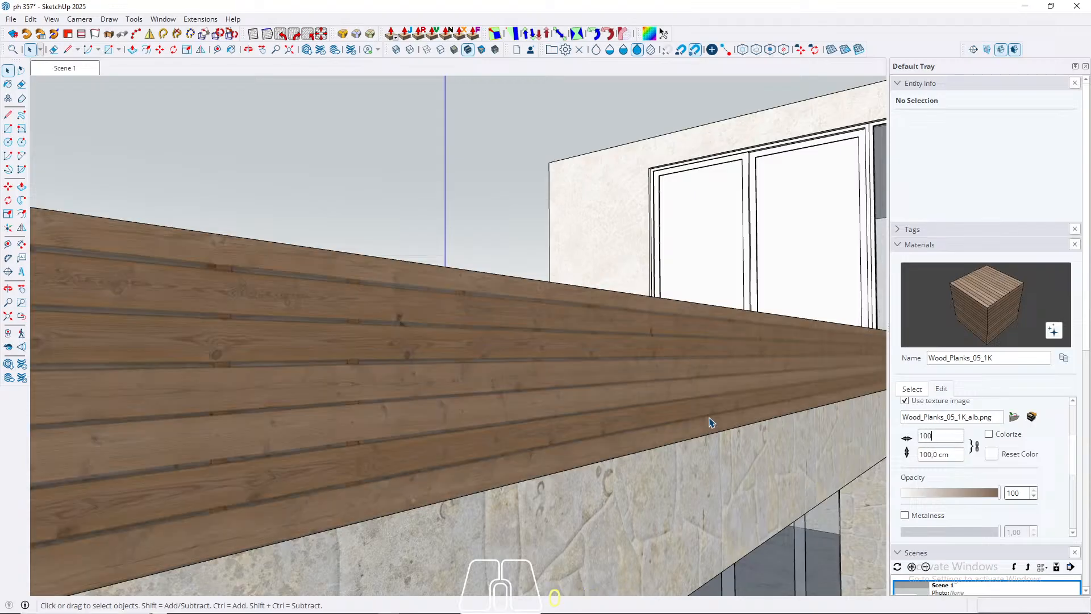
scroll(324, 280, "down", 5)
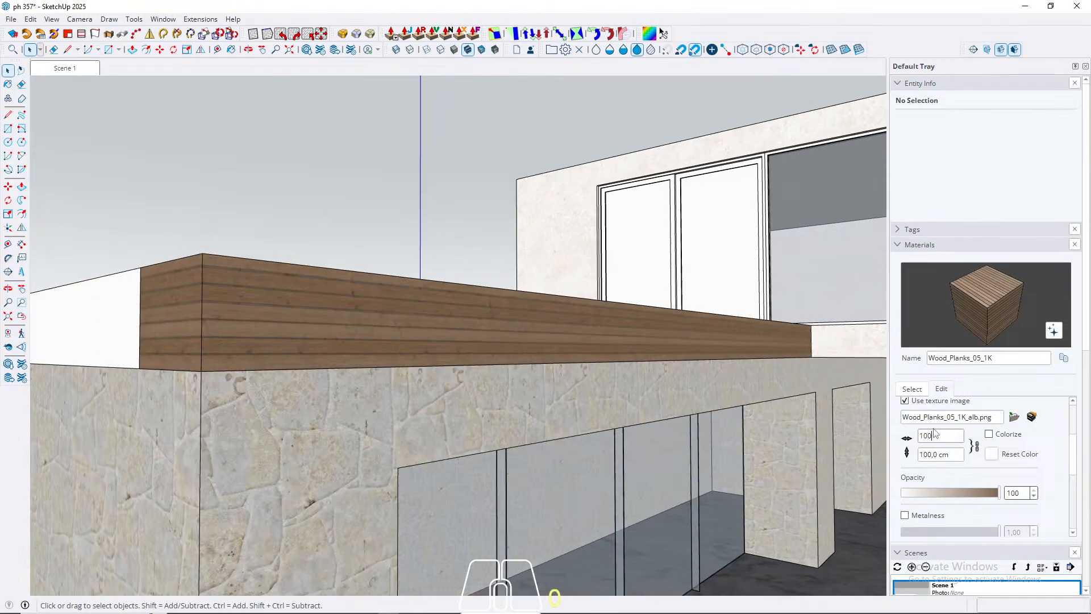
type("60")
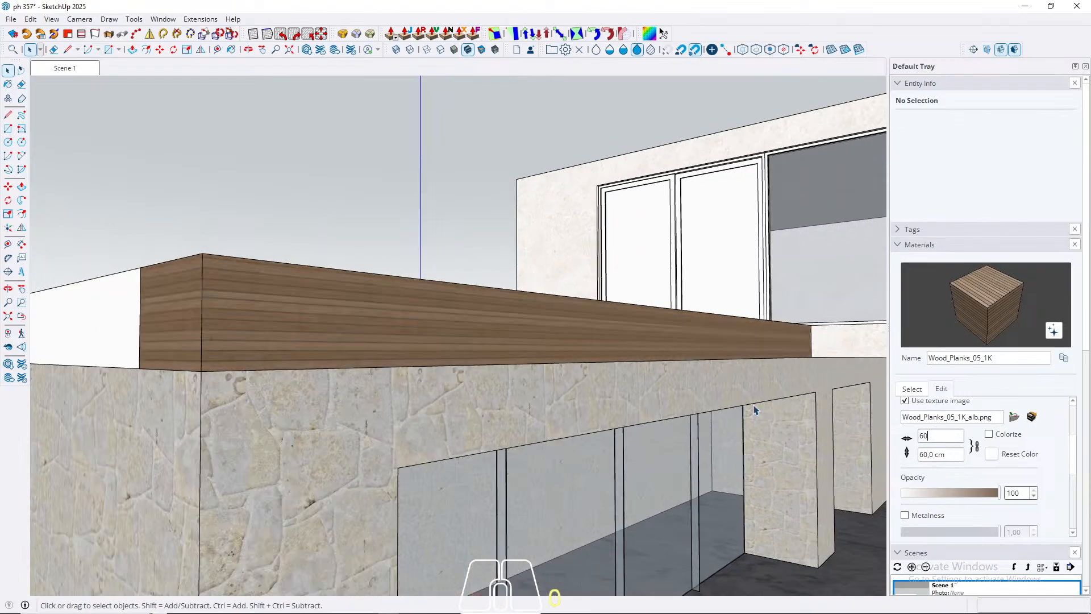
middle_click_drag(583, 370, 663, 379)
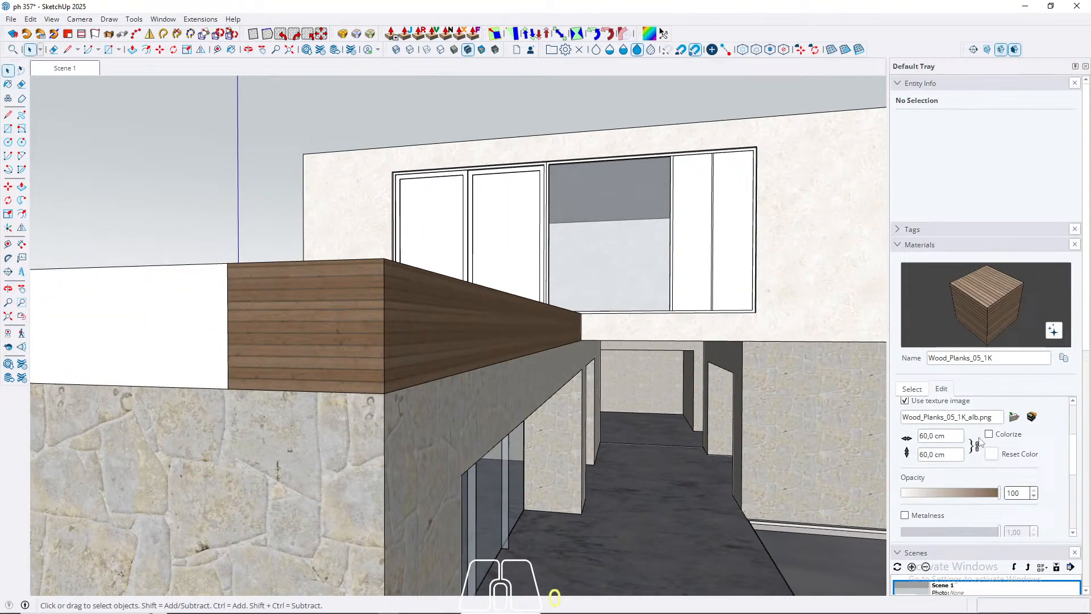
left_click_drag(953, 437, 793, 429)
type("80")
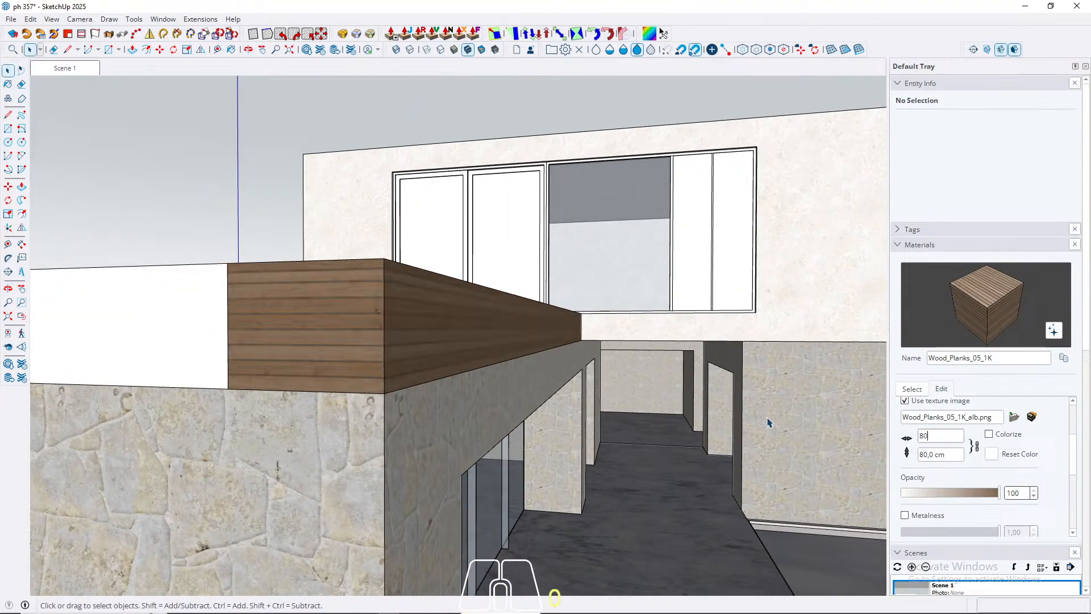
Step: Open the short white parapet beam at the wing's end and paint its full geometry with Wood_Planks_05_1K
middle_click_drag(336, 325, 503, 388)
triple_click(355, 367)
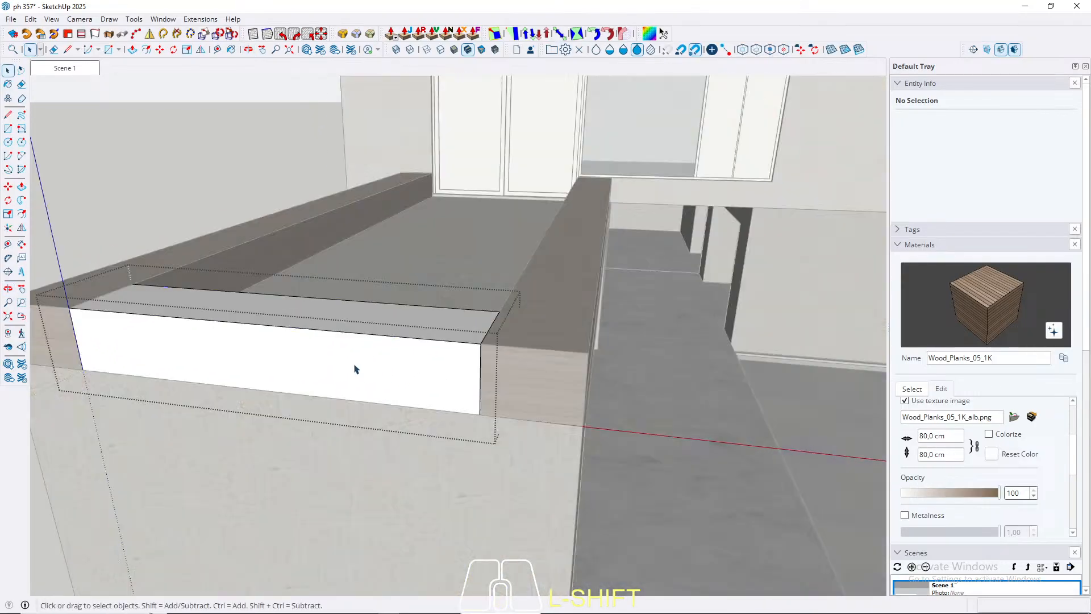
key("b")
left_click(355, 365)
key("space")
key("Escape")
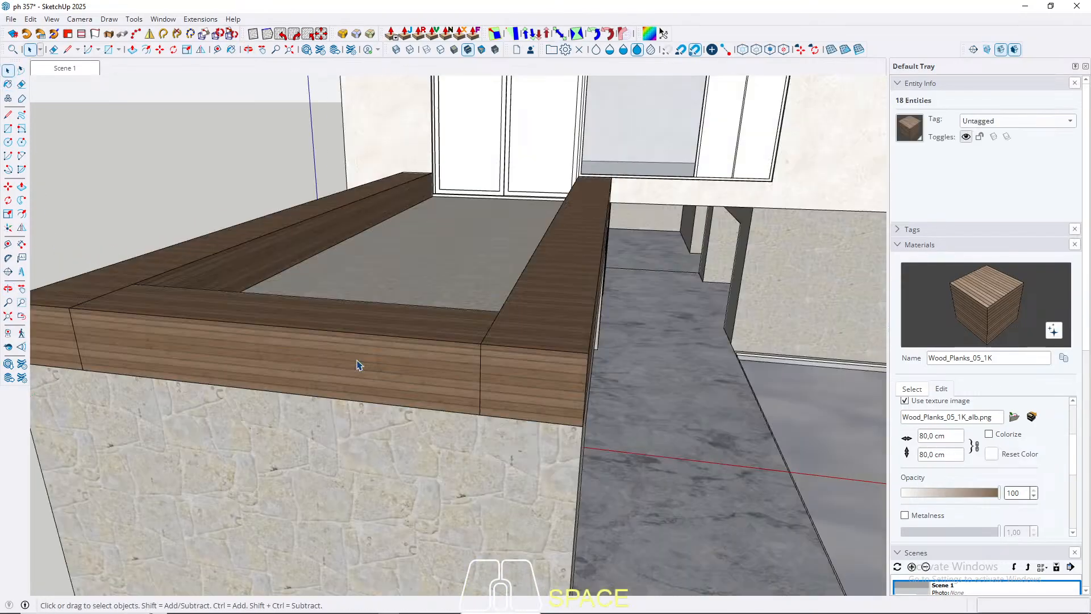
Step: Open the long parapet beam and offset its top face 5 cm inward
scroll(543, 322, "up", 3)
double_click(543, 326)
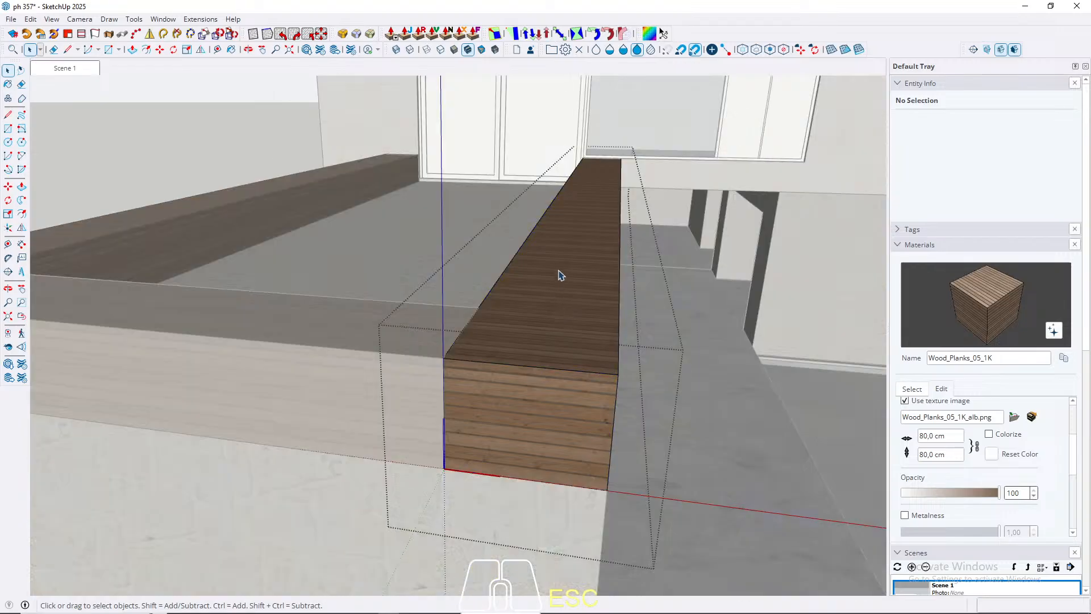
key("f")
left_click(500, 276)
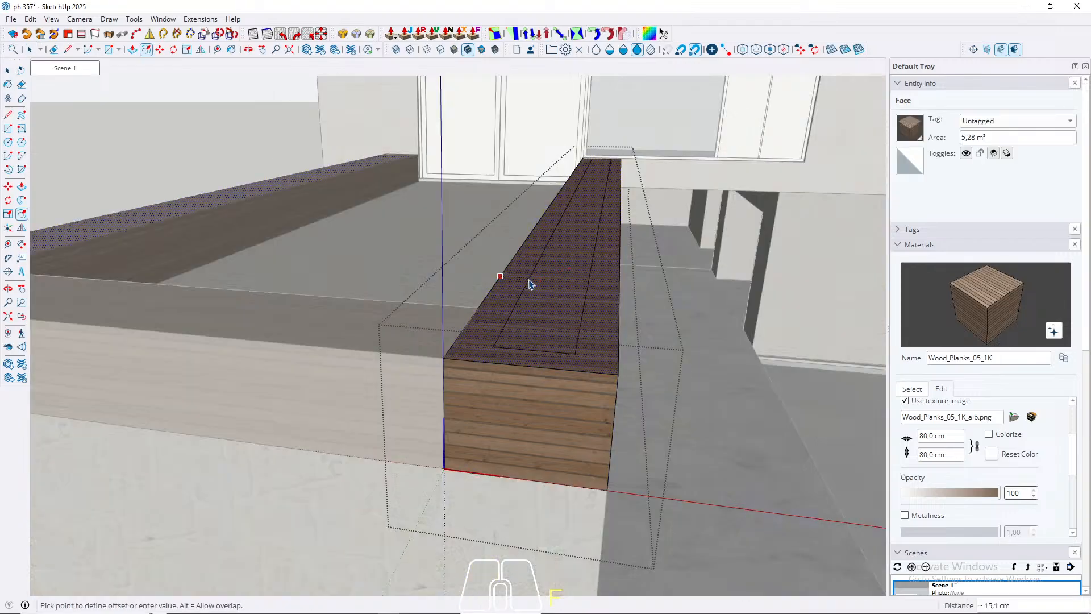
type("5")
key("Return")
key("space")
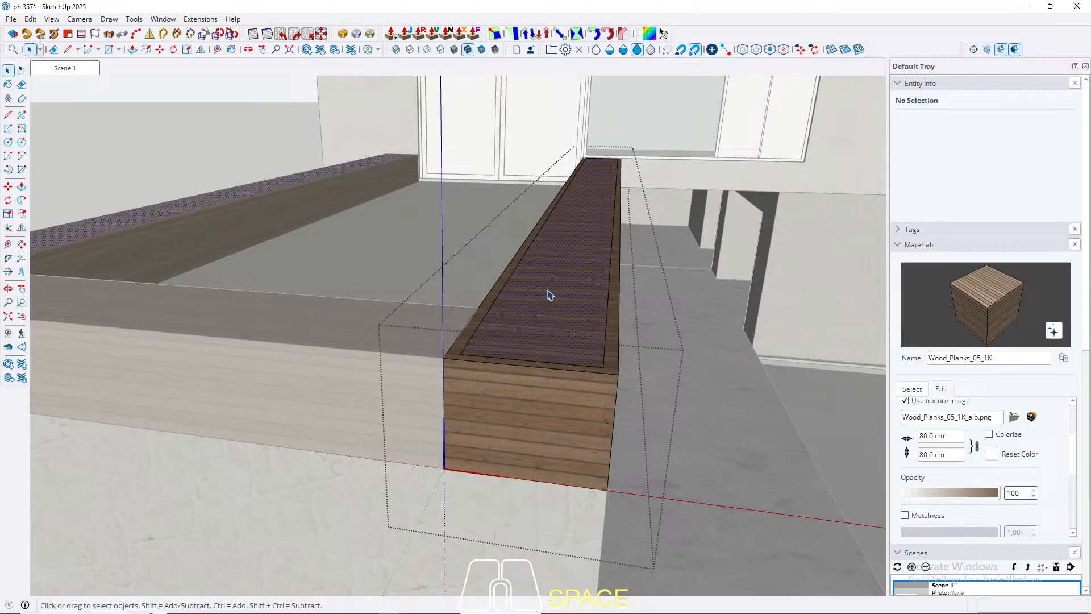
Step: Try to push the long beam's inner top face down with a typed distance of 10
left_click(549, 295)
key("p")
left_click(552, 287)
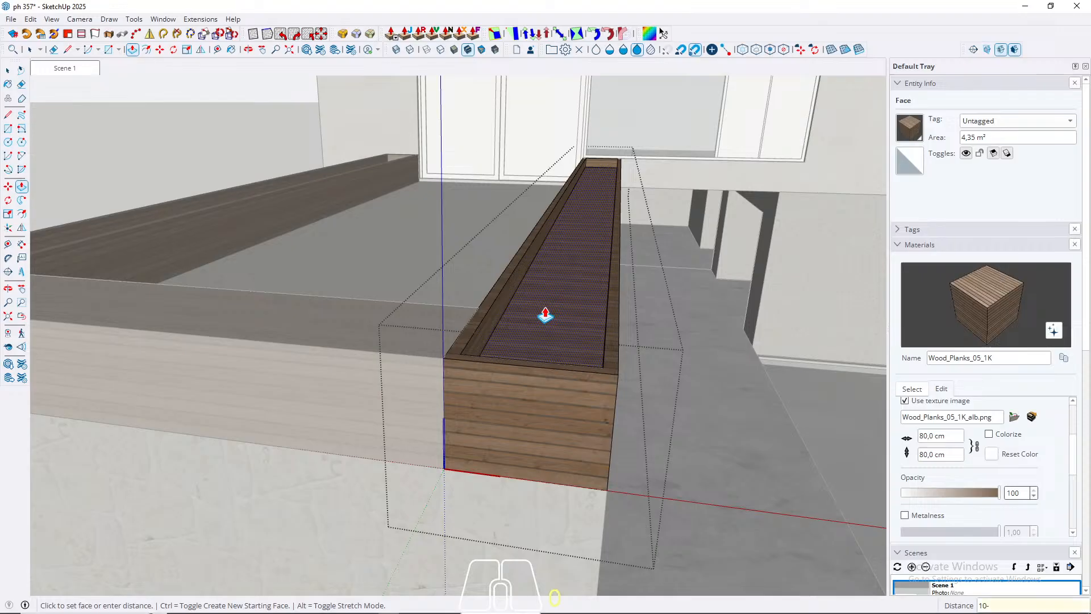
key("Return")
key("space")
key("Escape")
triple_click(545, 323)
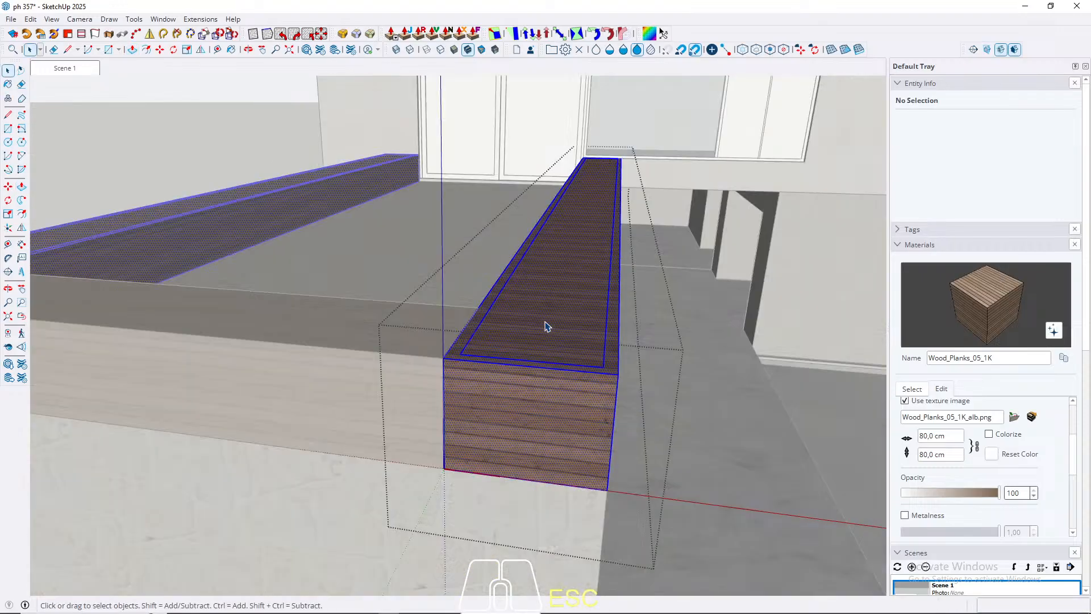
Step: Push the long beam's inner top face down about 9.8 cm to form a planter trough
key("p")
left_click(555, 298)
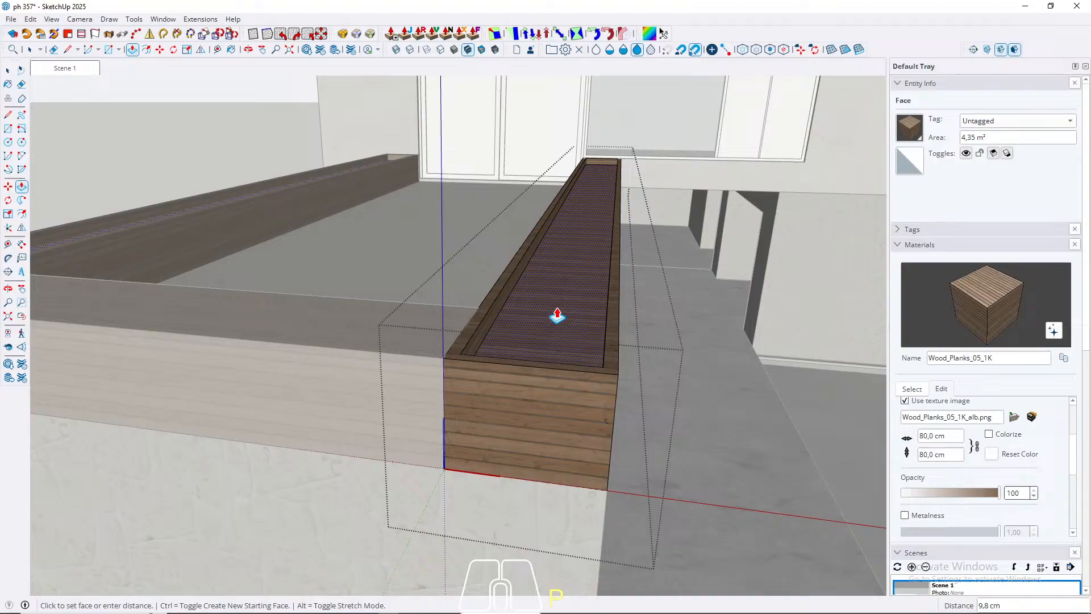
key("space")
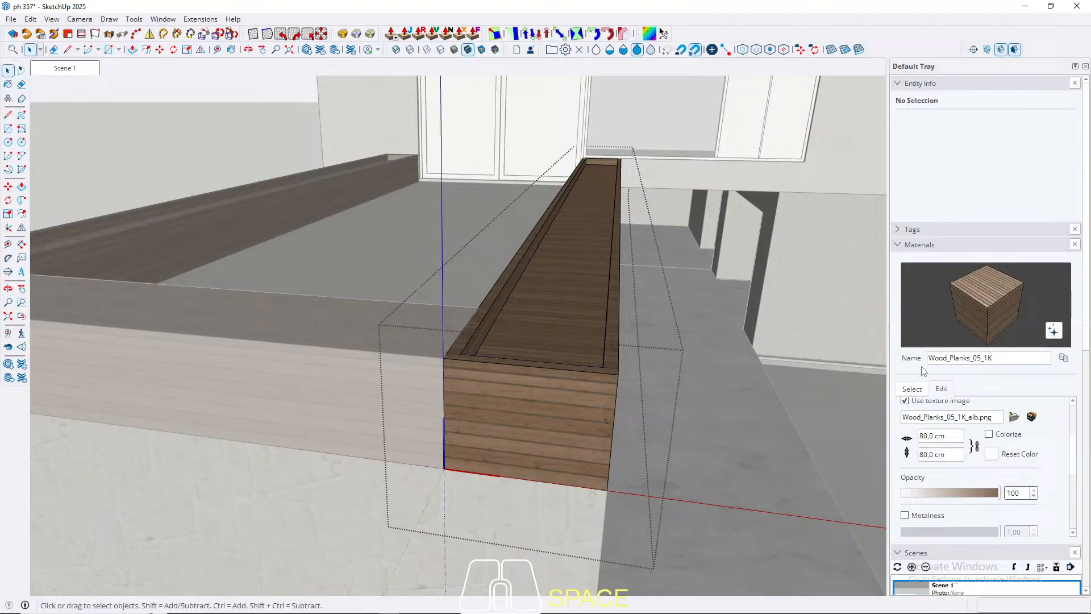
Step: Paint the trough floor of the long parapet beams with Forest_Floor_01_1K from the Ground collection and leave the group
left_click(921, 388)
left_click(962, 404)
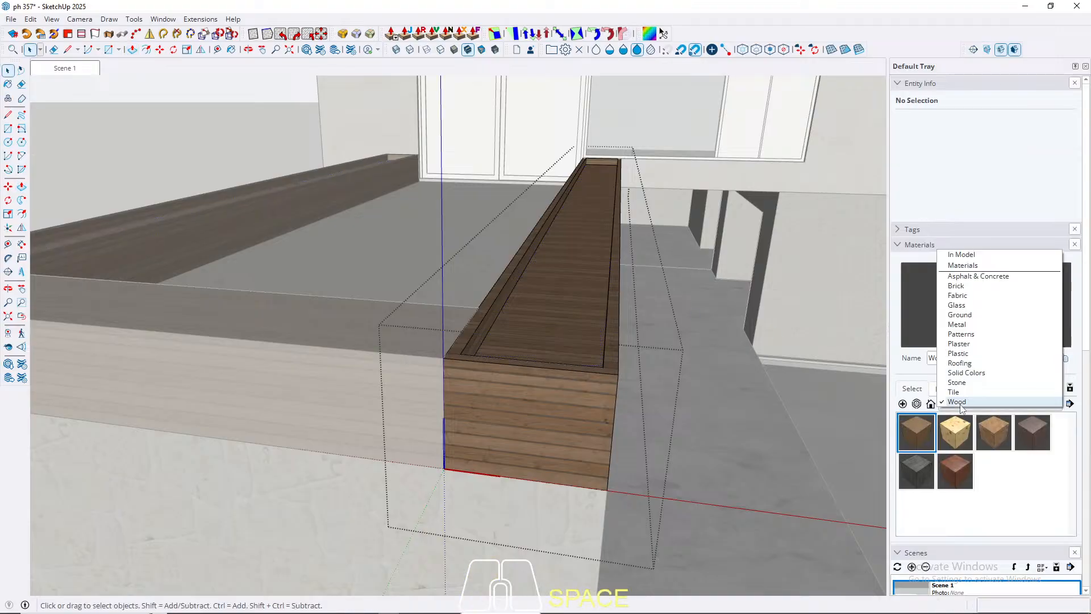
left_click(960, 314)
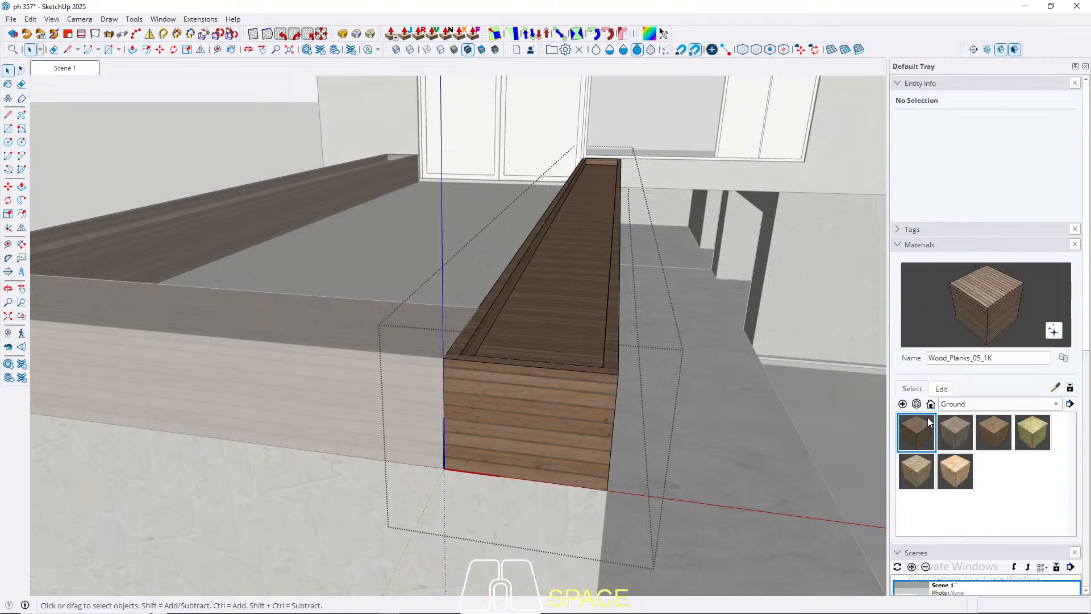
left_click(916, 434)
left_click(950, 434)
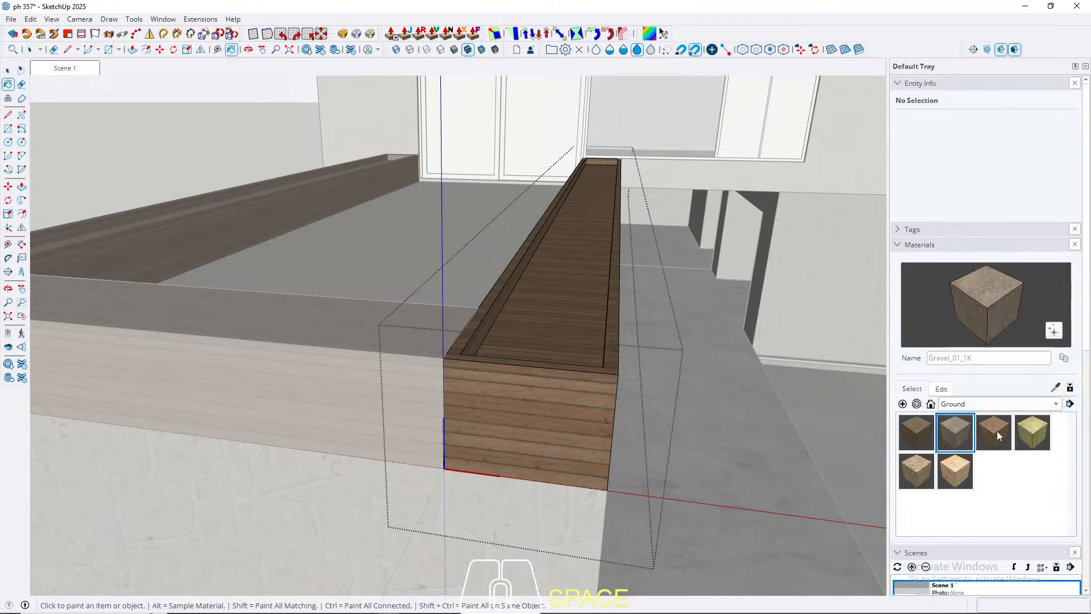
left_click(999, 435)
left_click(554, 298)
key("space")
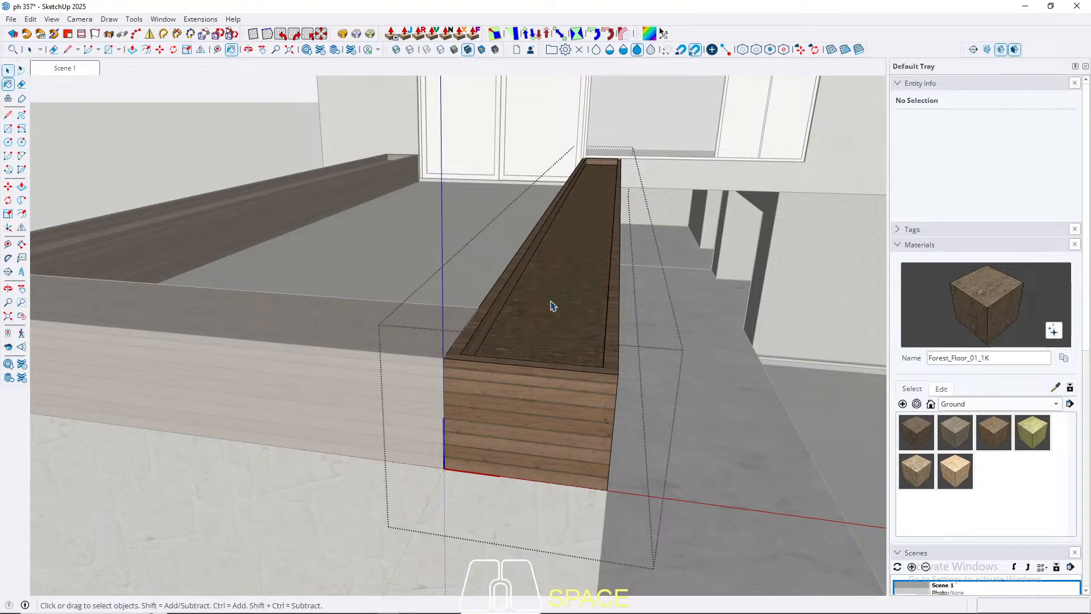
key("Escape")
scroll(694, 317, "down", 5)
middle_click_drag(694, 317, 507, 373)
scroll(508, 391, "up", 4)
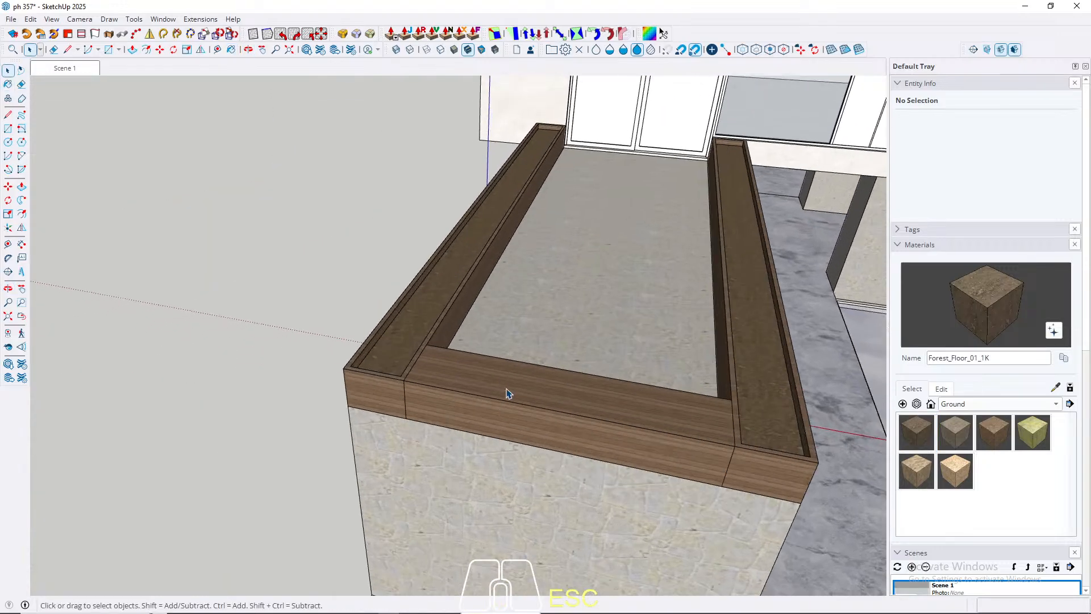
Step: Open the short wooden front beam between the long planters and offset its top face 5 cm inward
double_click(507, 392)
scroll(484, 377, "up", 3)
left_click(475, 375)
key("f")
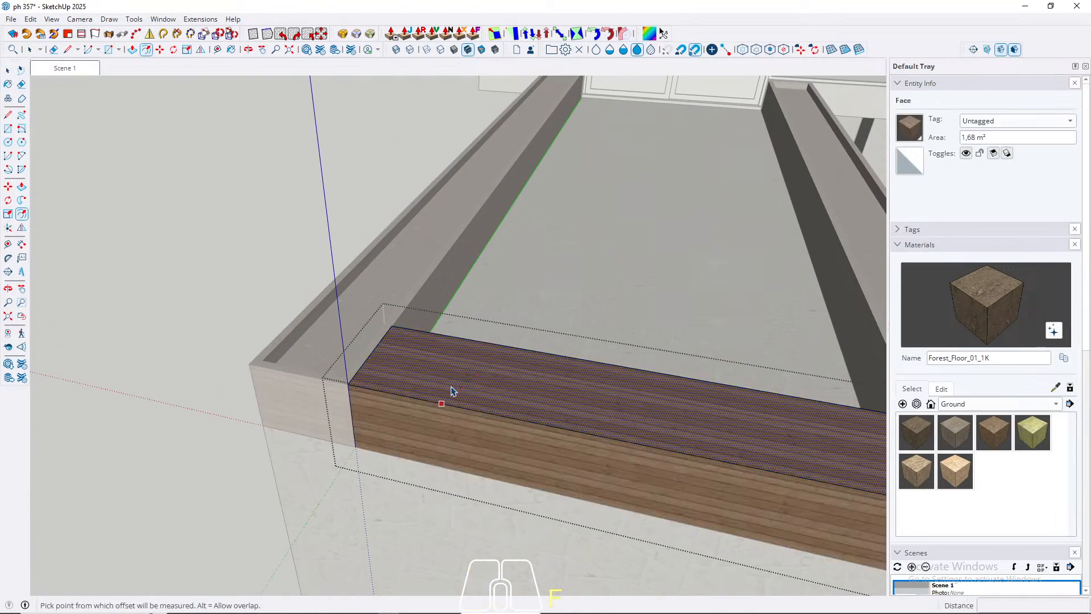
left_click(452, 390)
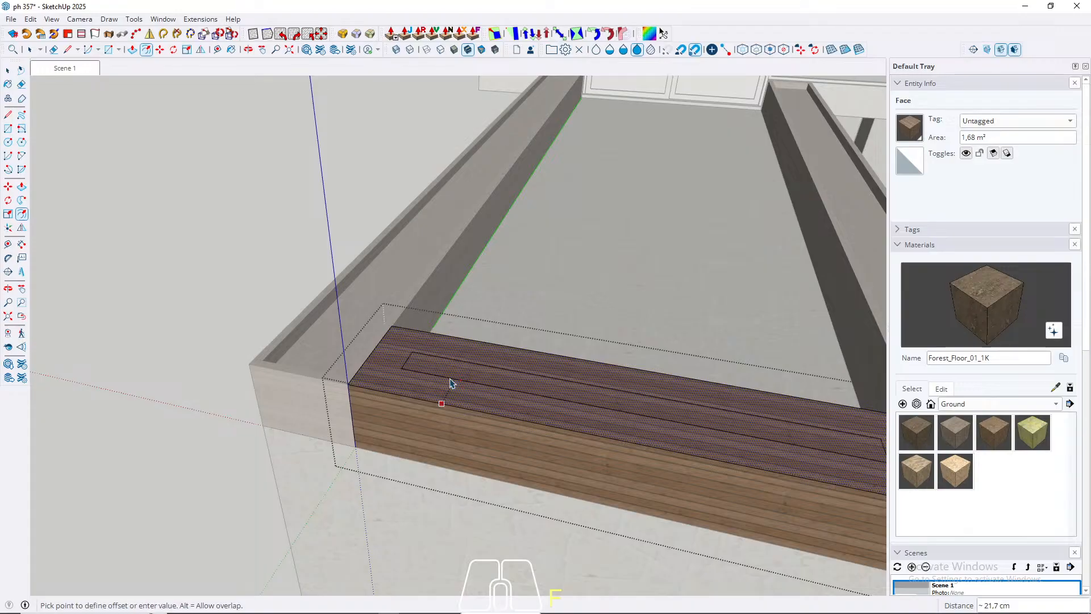
type("5")
key("Return")
key("space")
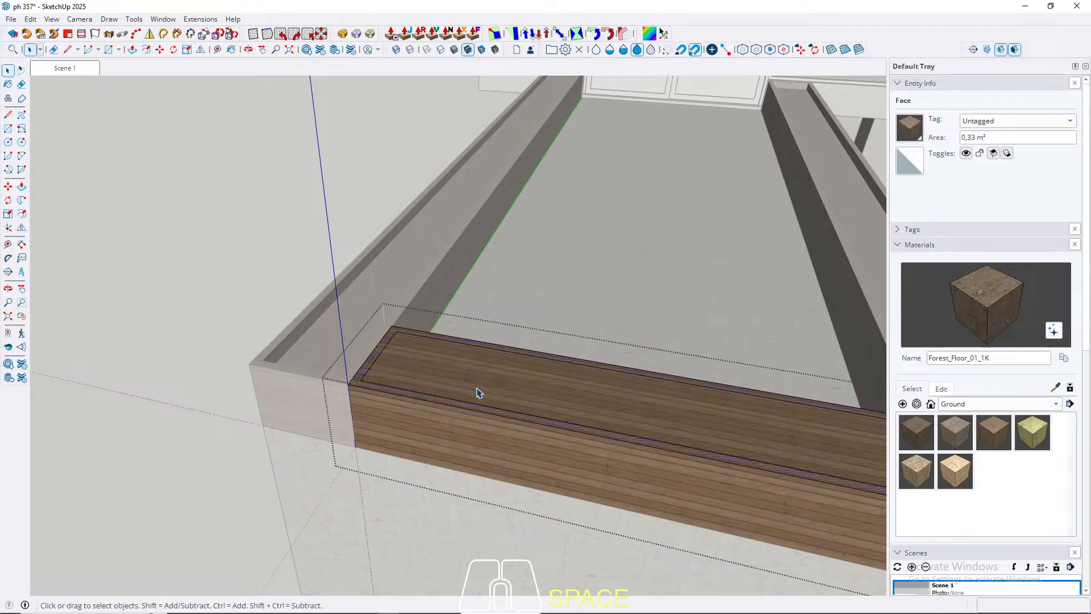
Step: Push the front beam's inner top face down 10 cm to form a planter trough
key("p")
left_click(495, 391)
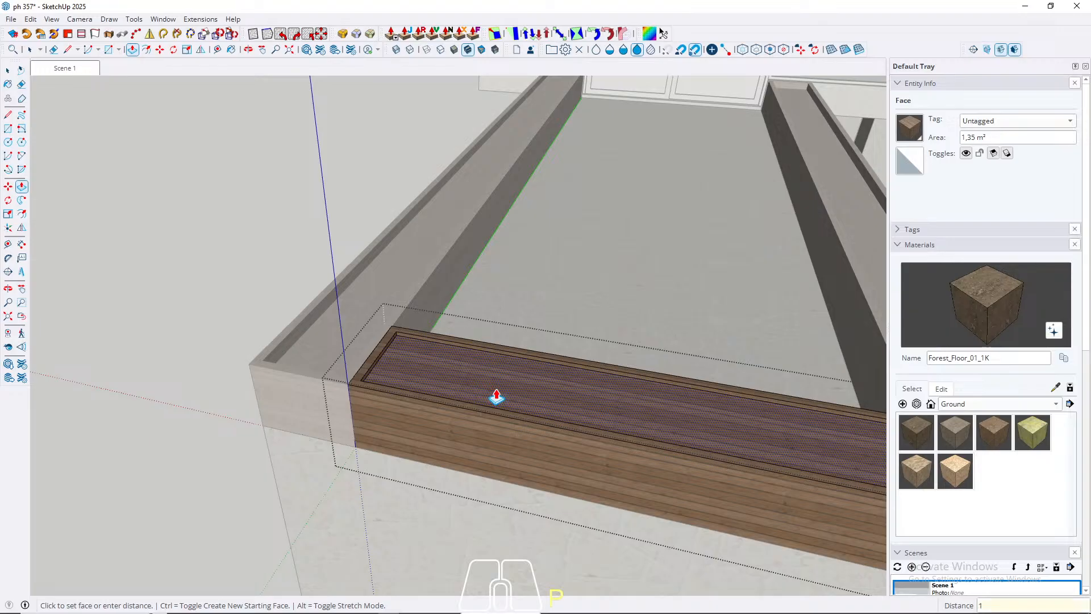
type("10")
key("Return")
key("space")
scroll(433, 365, "up", 3)
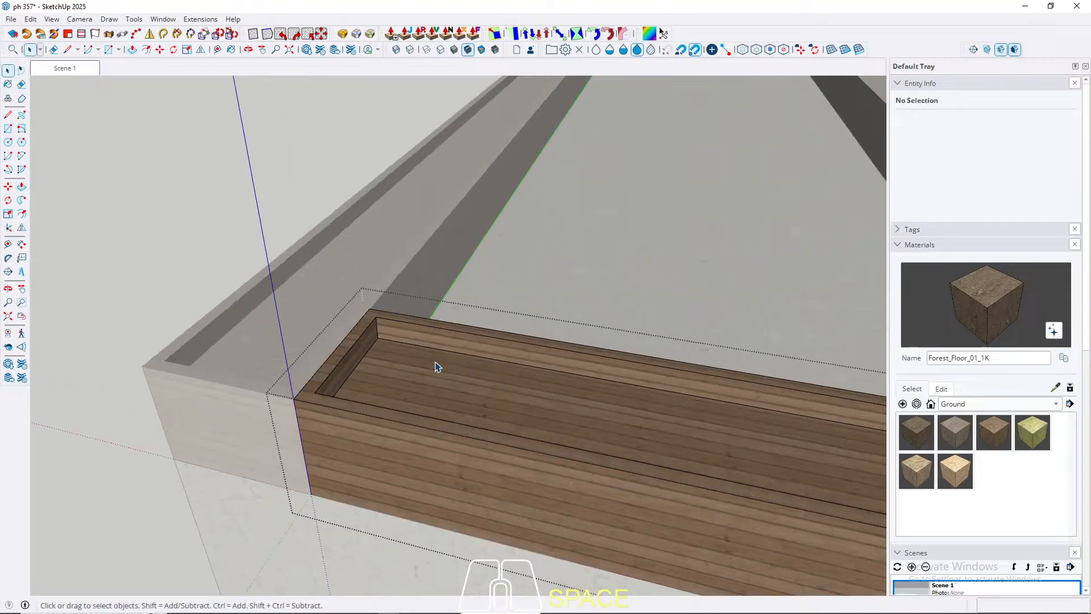
Step: Paint the front beam's trough floor with Forest_Floor_01_1K and leave the group
left_click(435, 395)
key("b")
left_click(438, 392)
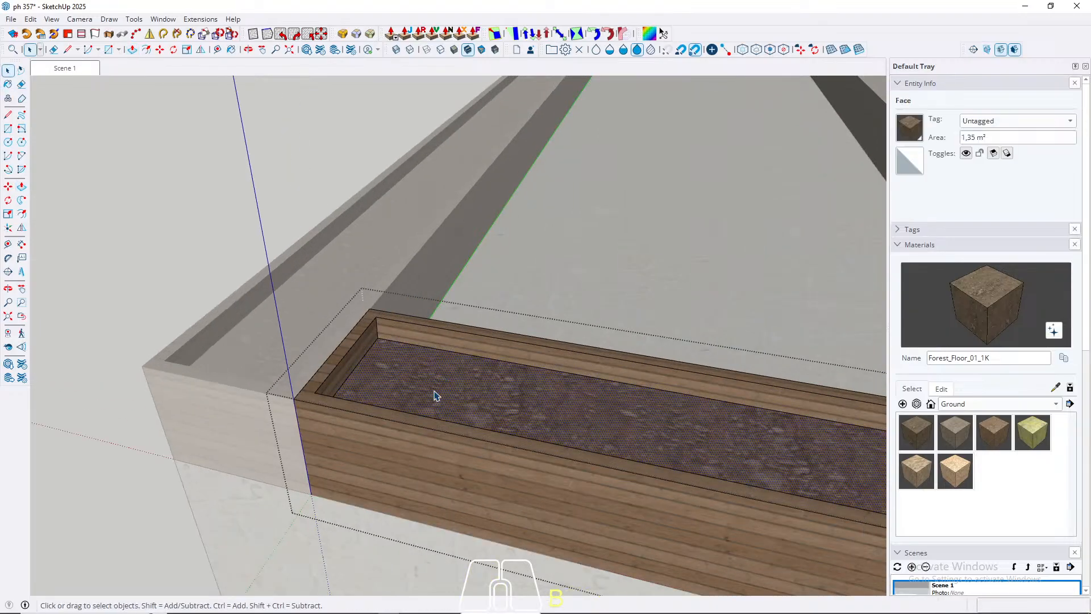
scroll(435, 395, "down", 8)
key("Escape")
Step: Open the long planter beam beside the marble paving and draw a mitre line across its rim at the outer front corner
middle_click_drag(97, 331, 421, 372)
scroll(395, 370, "up", 8)
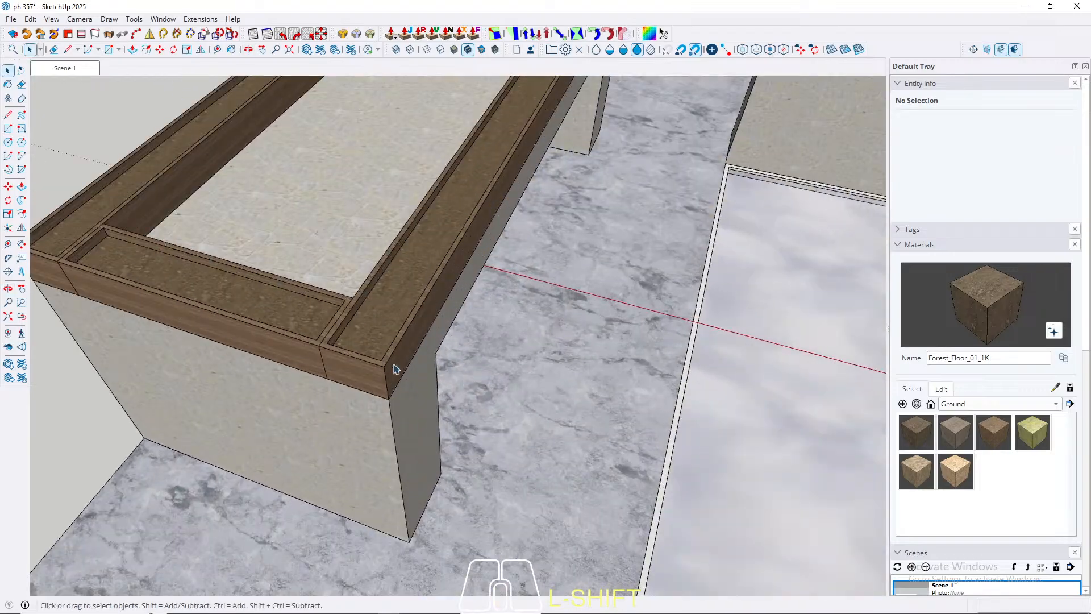
scroll(336, 360, "up", 3)
middle_click_drag(335, 360, 392, 423)
scroll(477, 426, "up", 2)
middle_click_drag(478, 427, 346, 451)
scroll(362, 451, "down", 1)
double_click(365, 473)
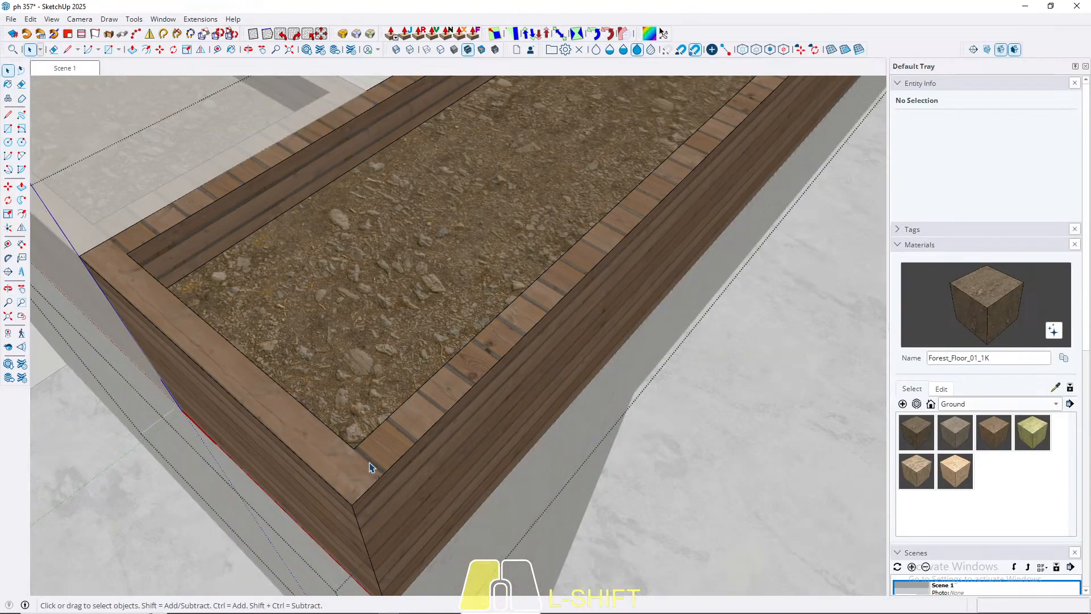
left_click(365, 464)
key("l")
scroll(358, 449, "up", 3)
left_click(356, 432)
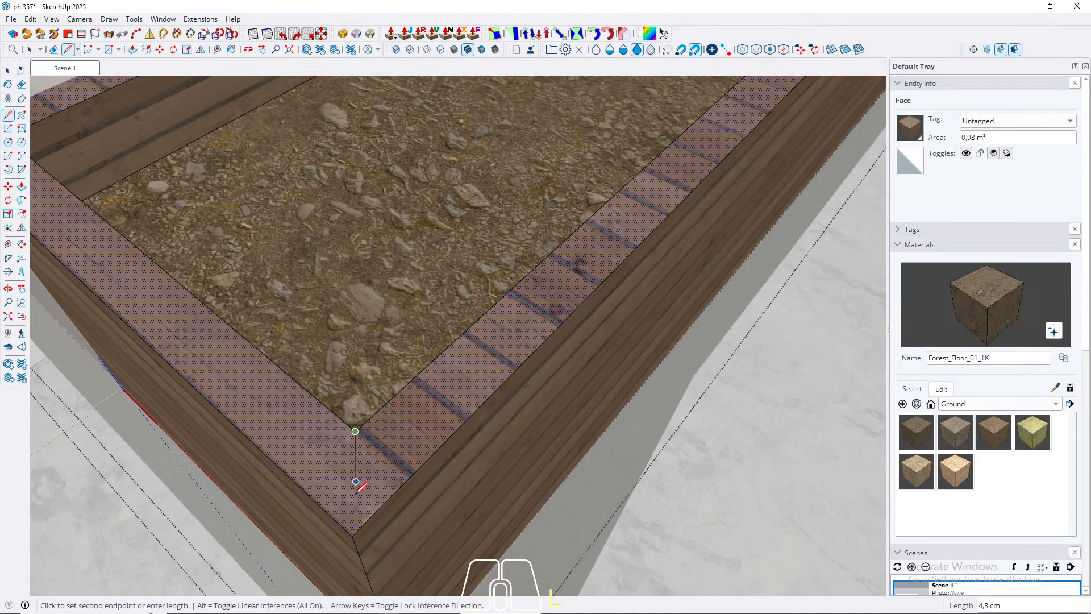
left_click(352, 535)
Step: Draw a mitre line of about 7.1 cm across the long planter's rim at the front corner adjoining the short beam
scroll(664, 505, "down", 8)
scroll(604, 463, "up", 5)
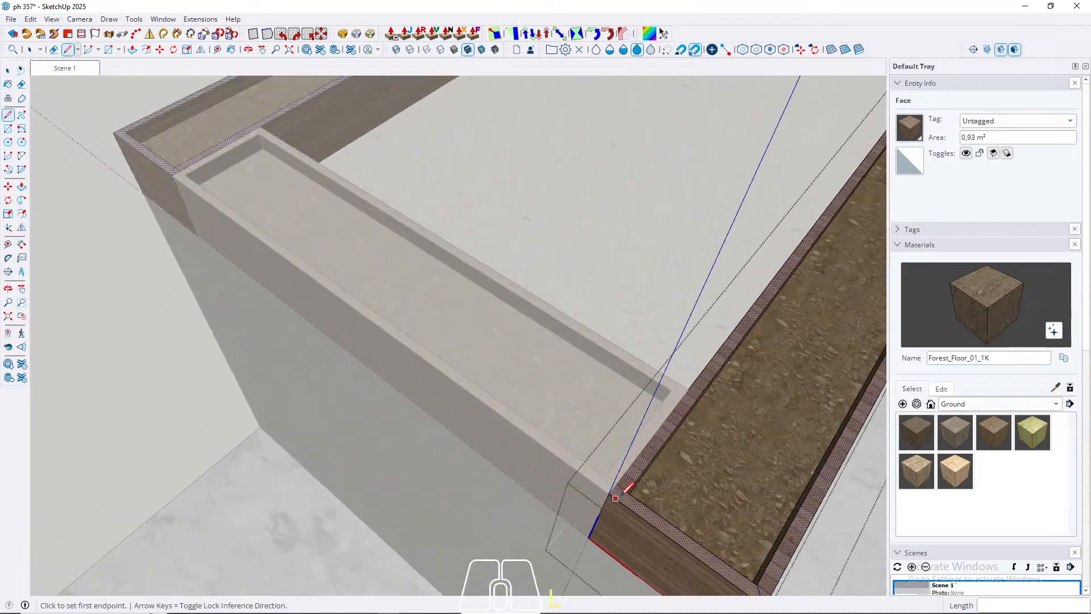
left_click(637, 485)
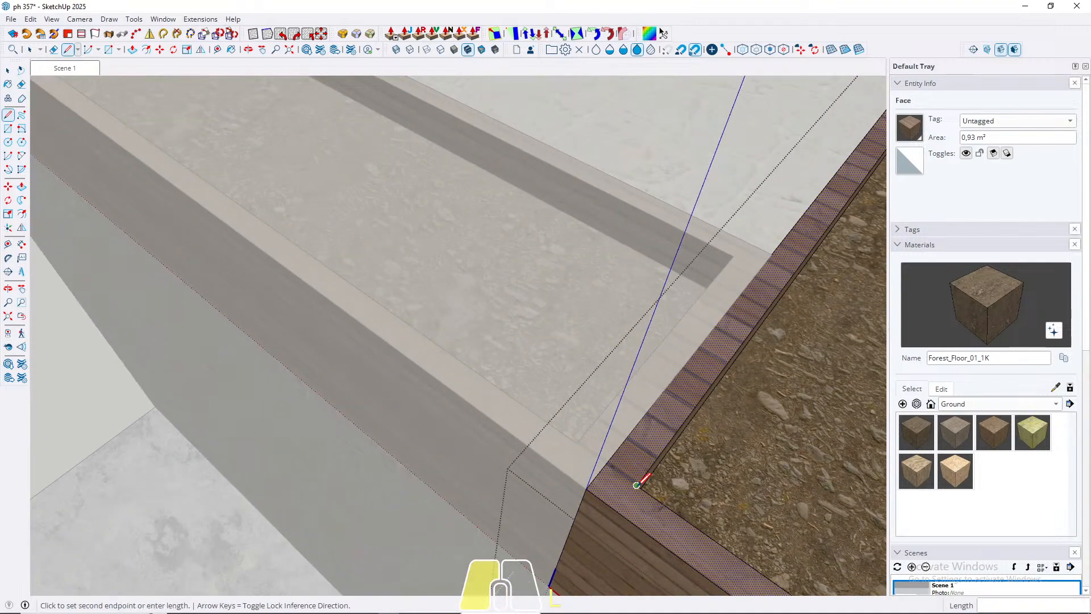
left_click(588, 482)
Step: Draw mitre lines across the long planter's rim at both corners of the end against the building
scroll(589, 482, "down", 5)
scroll(641, 299, "up", 6)
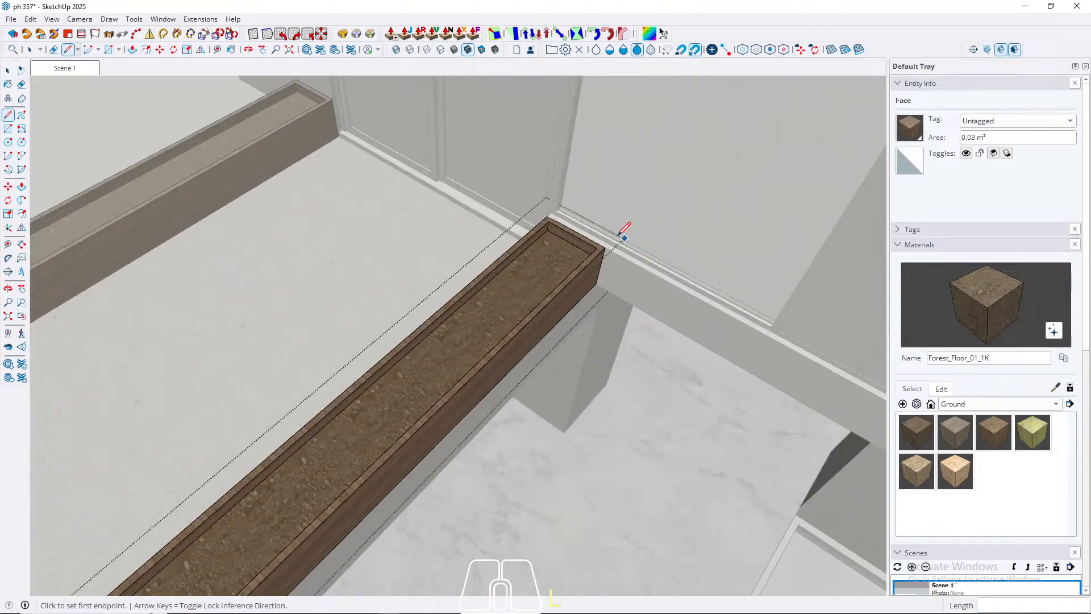
left_click(573, 265)
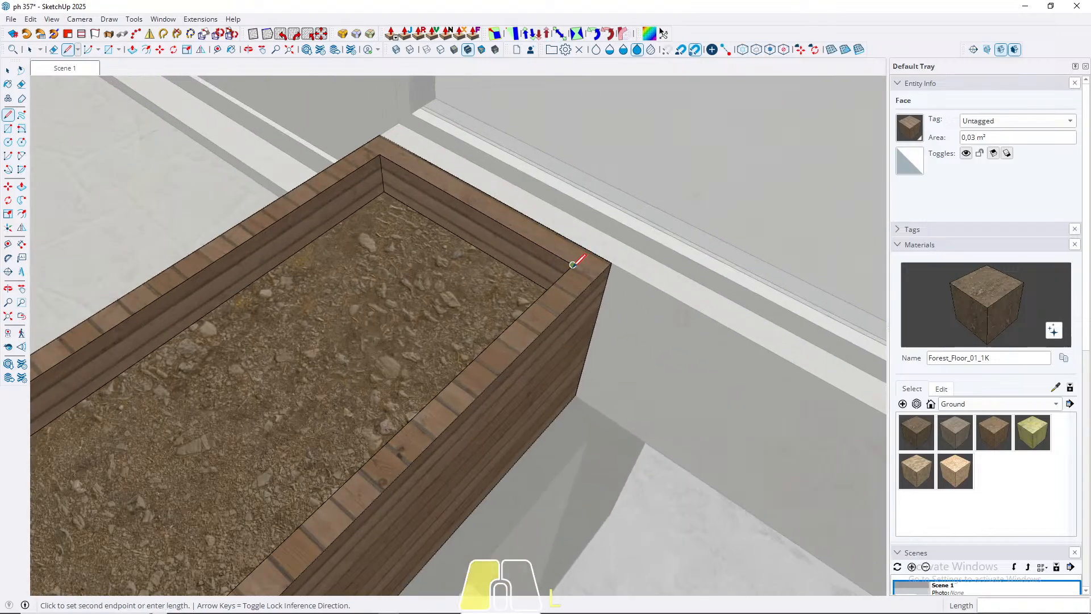
left_click(611, 263)
key("space")
scroll(398, 150, "up", 3)
key("l")
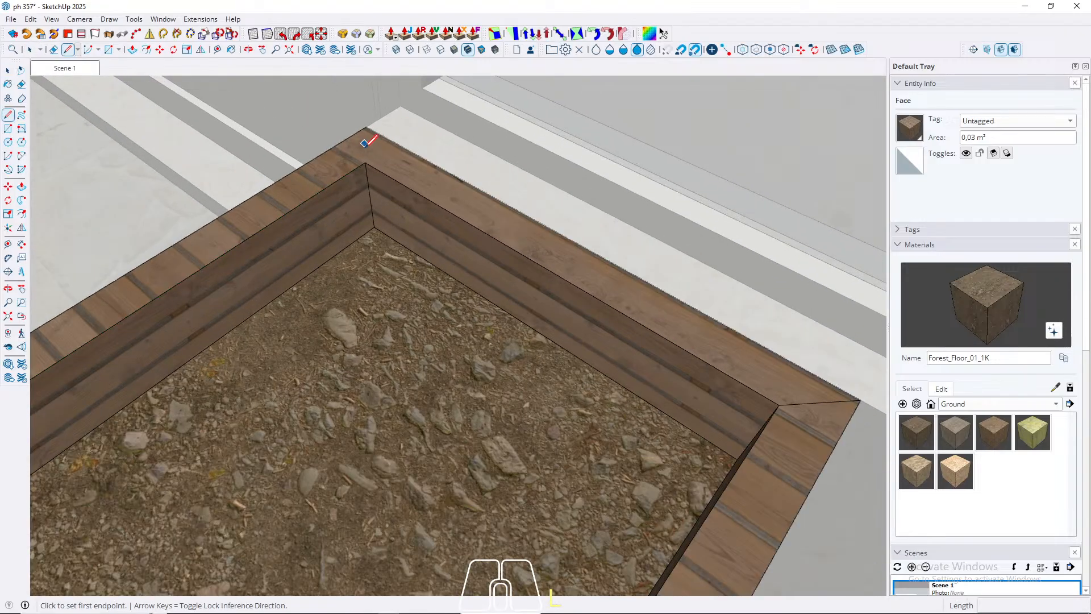
left_click(365, 163)
left_click(366, 127)
key("space")
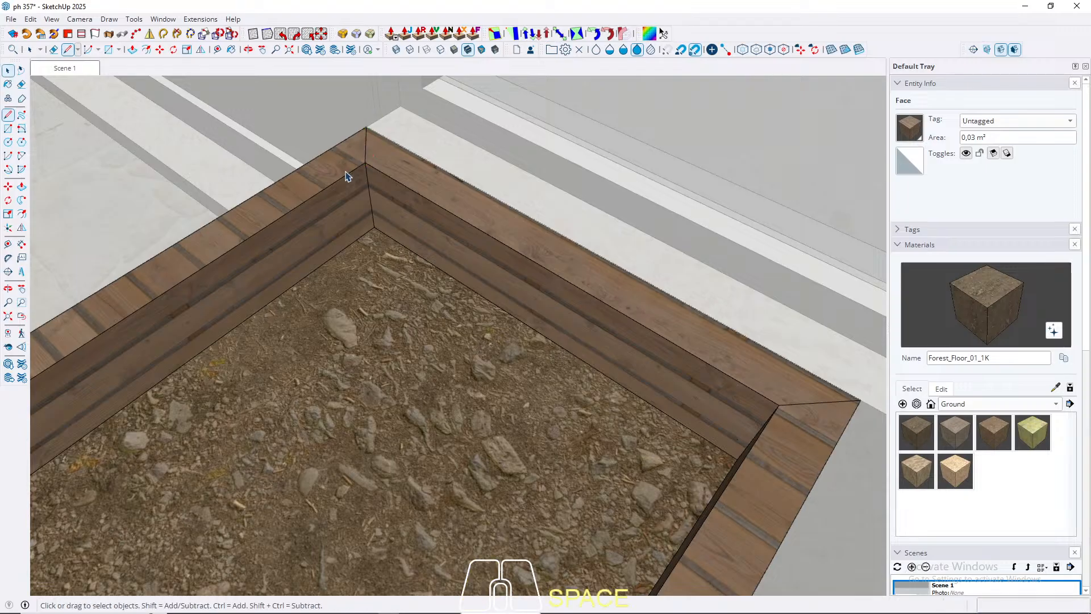
Step: Rotate the wood texture on the long planter's two long rim faces to run lengthwise, and leave the group
left_click(348, 176)
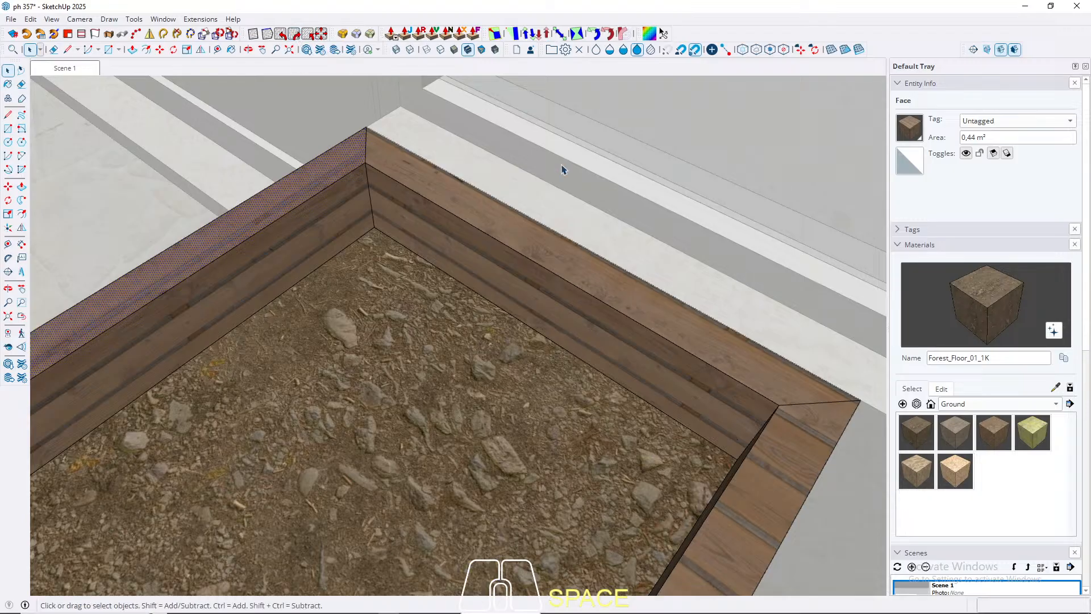
scroll(631, 176, "down", 6)
left_click(640, 295)
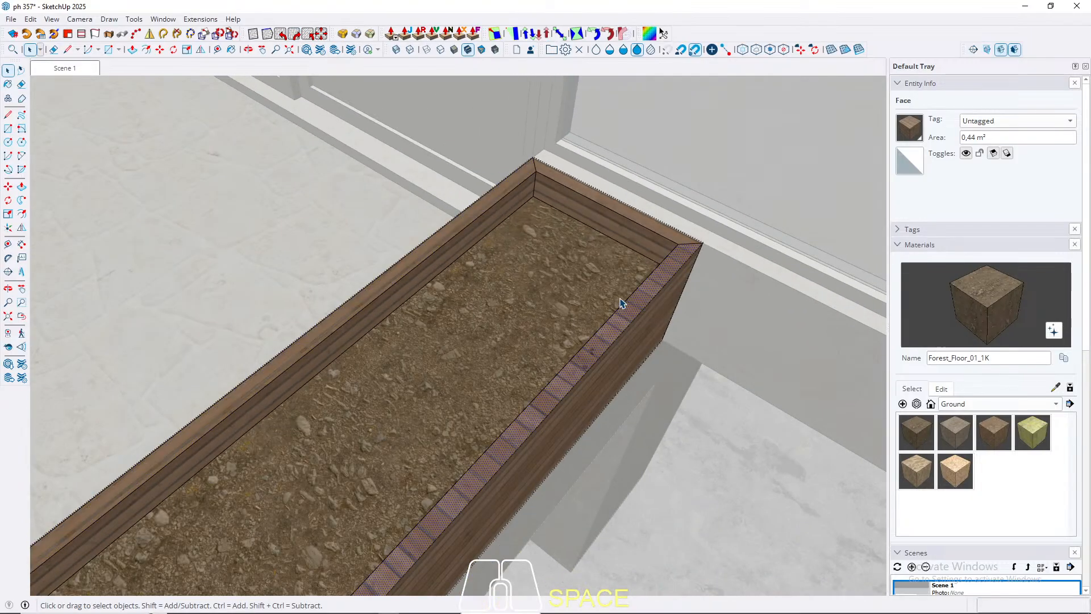
left_click(294, 35)
key("Escape")
scroll(648, 183, "down", 8)
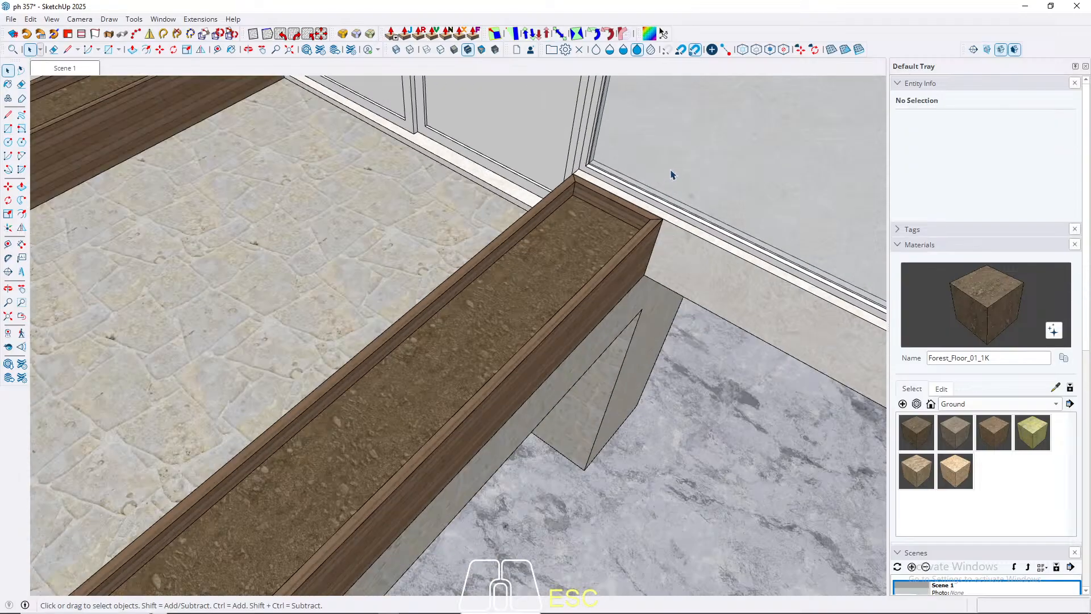
Step: Open the short front planter and draw a mitre line across its rim at the outer corner meeting the edited long planter
middle_click_drag(490, 307, 730, 208, "shift")
scroll(731, 207, "down", 2)
scroll(729, 206, "down", 4)
scroll(574, 361, "up", 8)
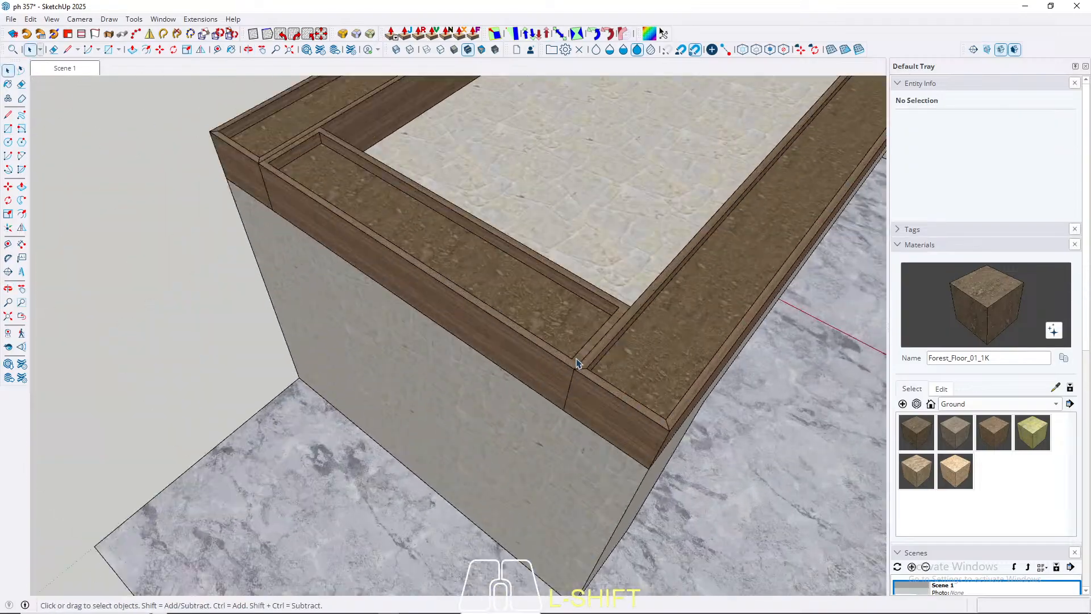
double_click(573, 368)
left_click(580, 358)
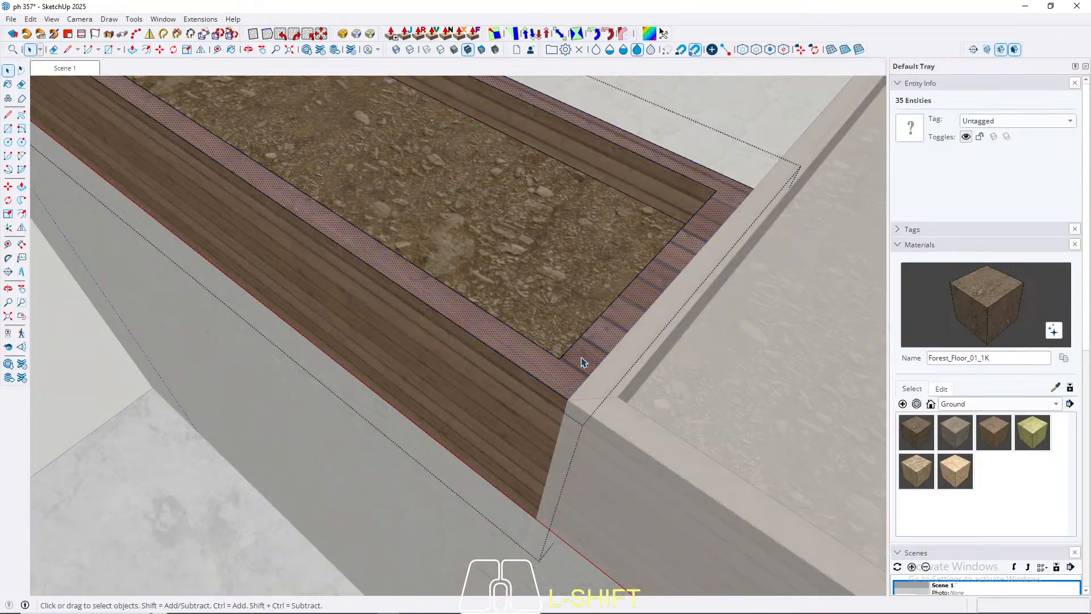
key("l")
left_click(543, 360)
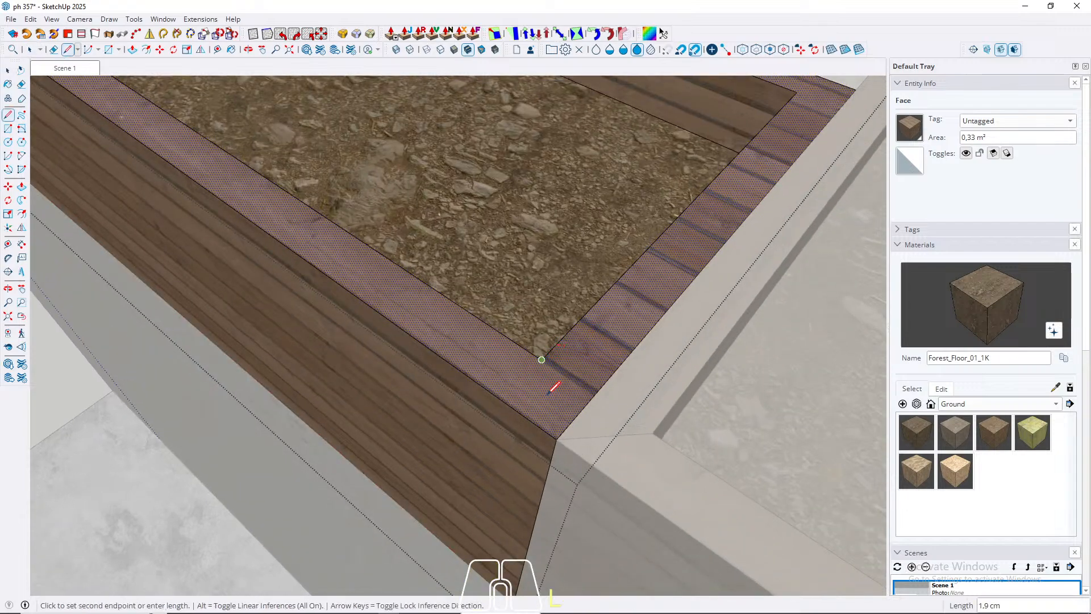
key("space")
scroll(540, 455, "down", 5)
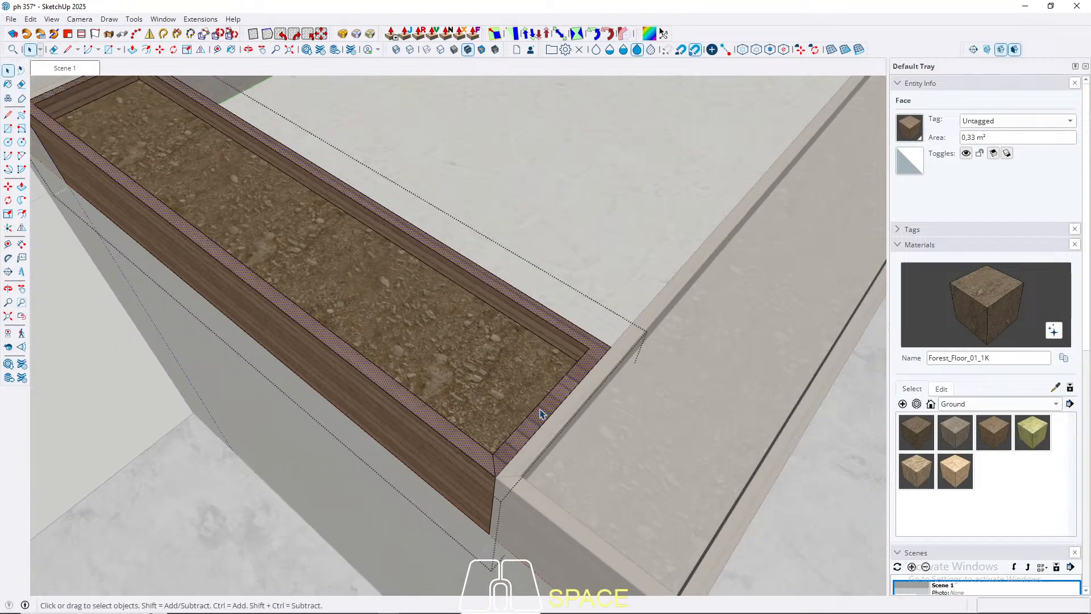
Step: Draw a mitre line across the front planter's rim at the terrace-side corner of the same end
scroll(568, 392, "up", 5)
scroll(622, 340, "up", 2)
key("l")
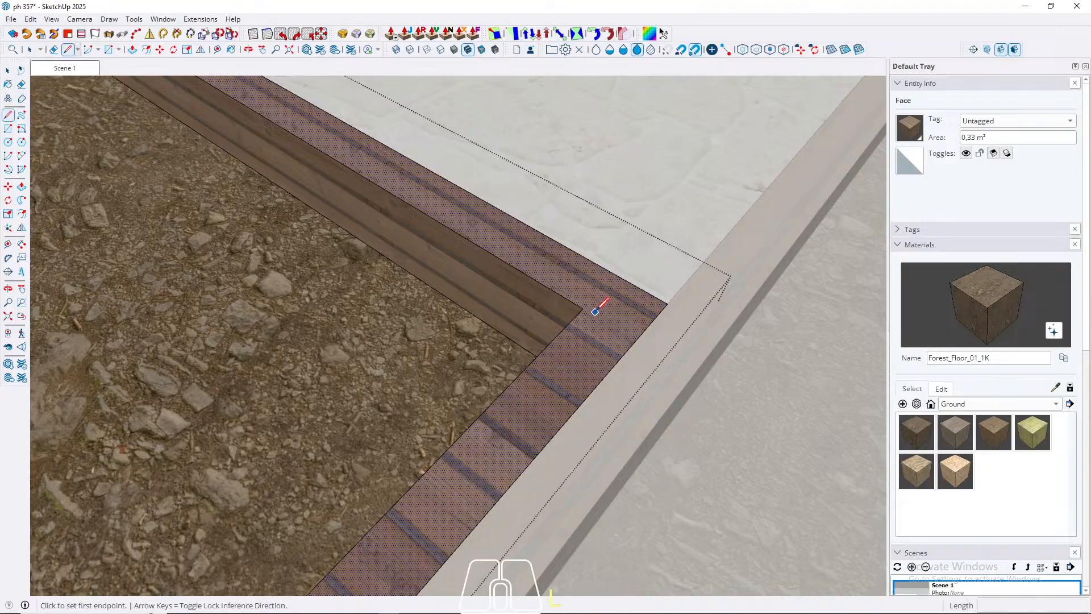
left_click(585, 307)
left_click(667, 304)
key("space")
scroll(767, 426, "down", 7)
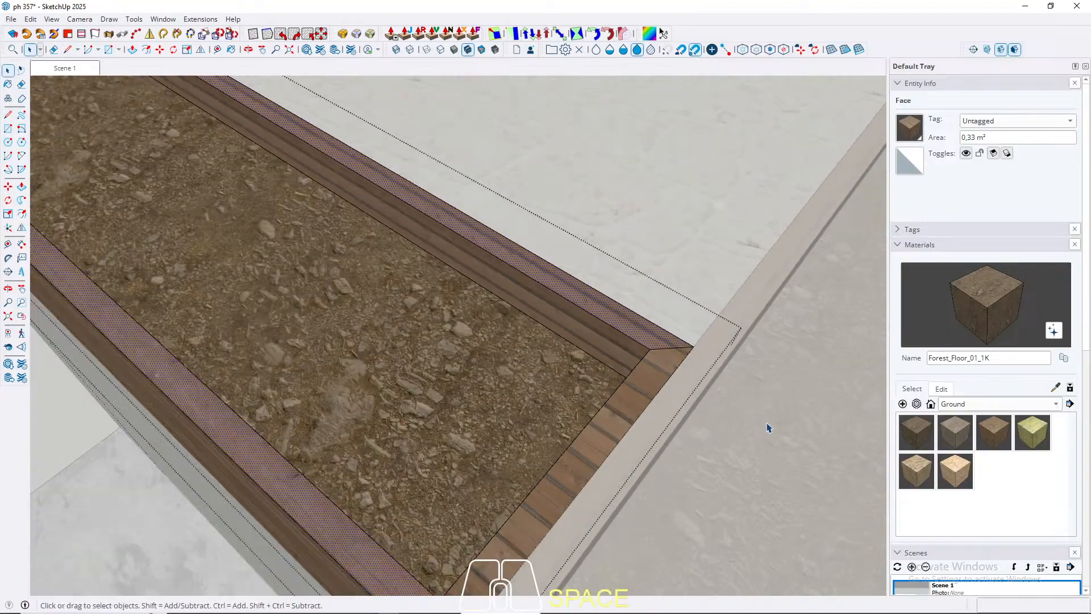
Step: Draw a mitre line of about 7.1 cm across the front planter's rim at the outer corner of its opposite end
scroll(305, 221, "up", 4)
scroll(359, 235, "up", 3)
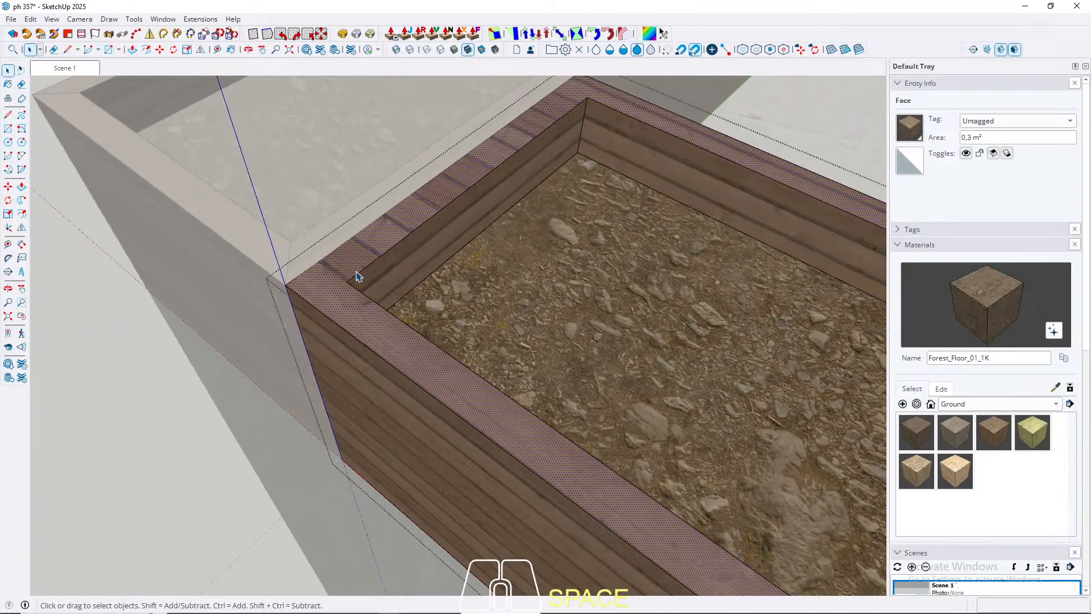
key("k")
scroll(349, 285, "up", 2)
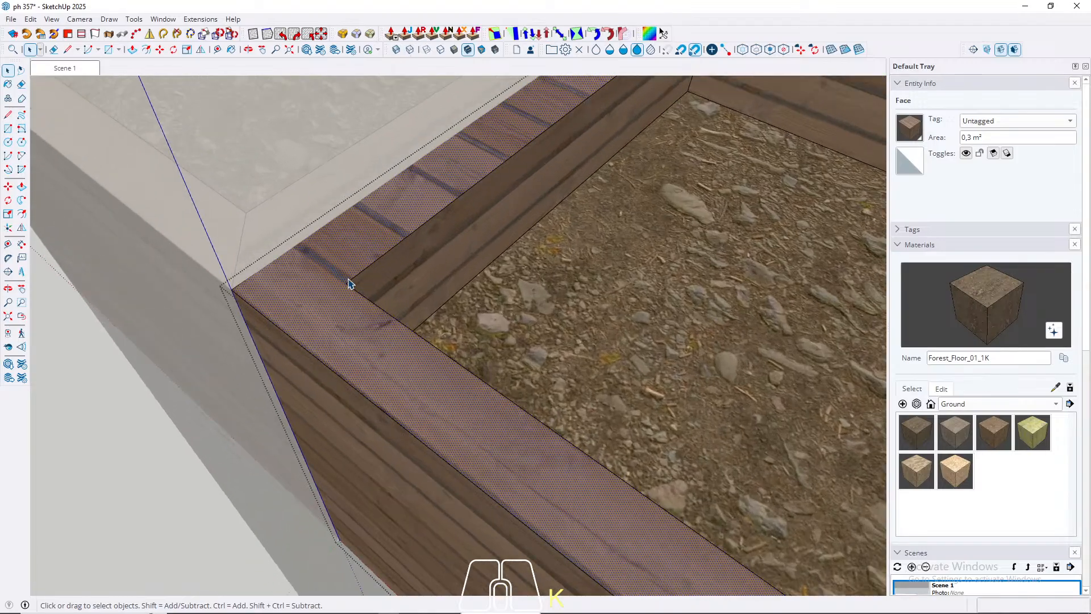
key("l")
left_click(345, 283)
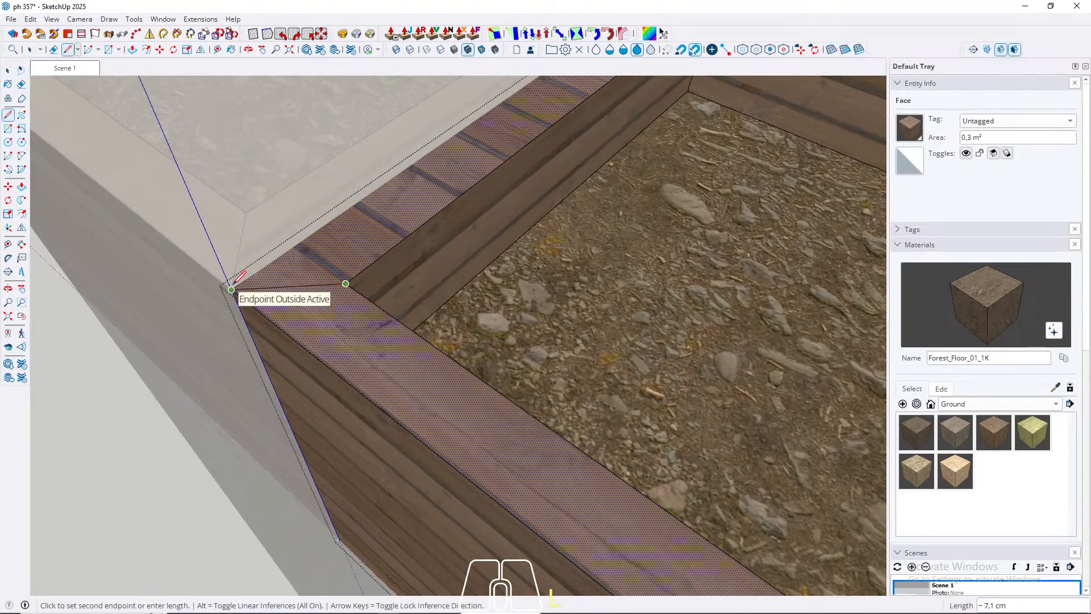
left_click(231, 288)
key("space")
Step: Draw a mitre line across the front planter's rim at its last terrace-side corner and leave the group
scroll(284, 380, "down", 4)
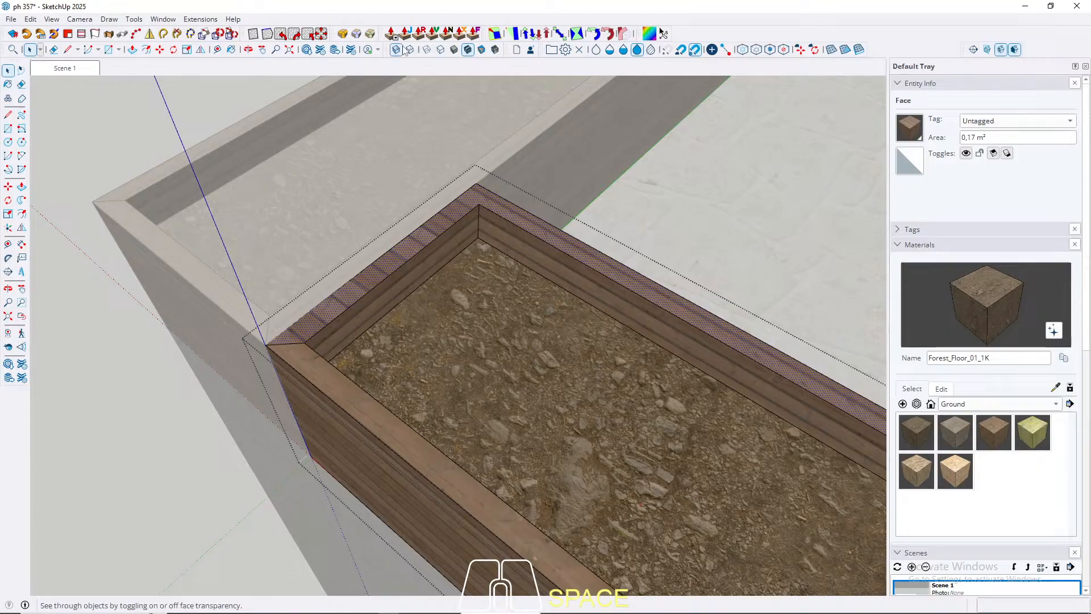
scroll(485, 197, "up", 5)
scroll(485, 200, "up", 1)
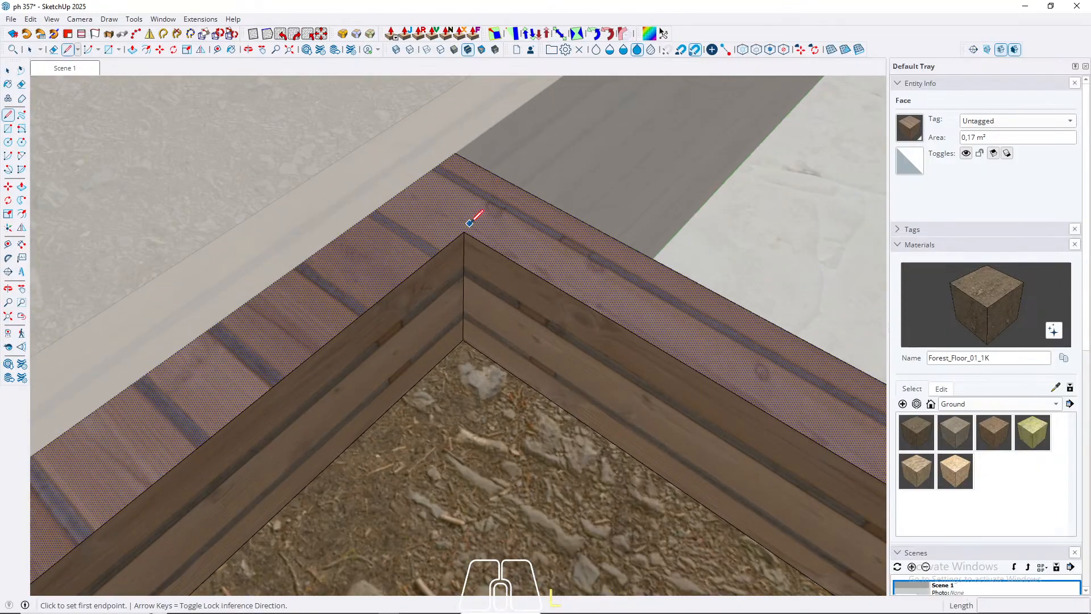
key("l")
left_click(464, 233)
left_click(455, 154)
key("space")
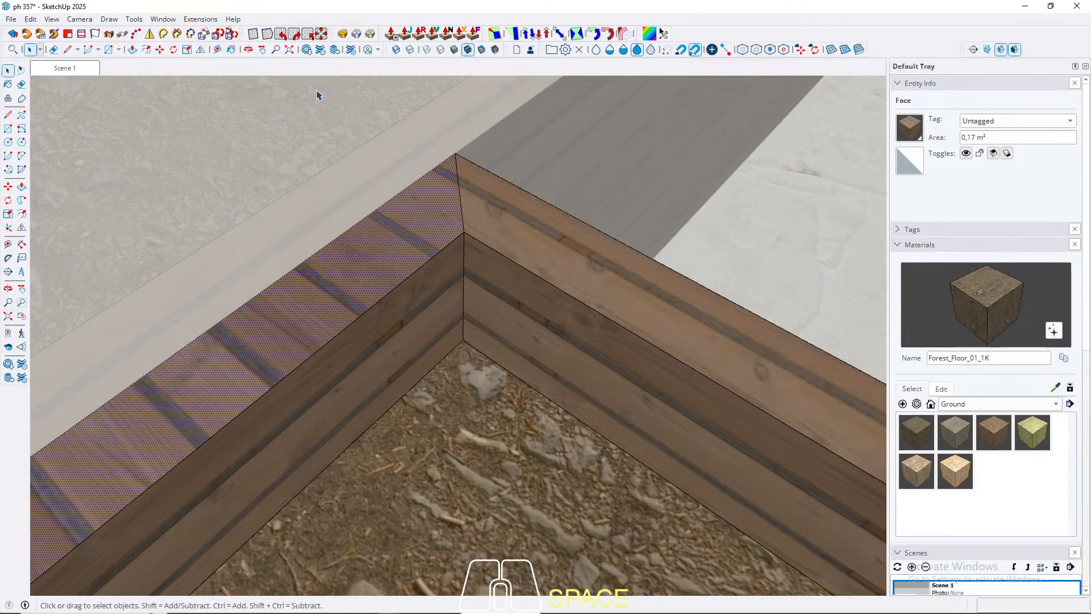
scroll(370, 175, "down", 5)
key("Escape")
scroll(316, 149, "down", 2)
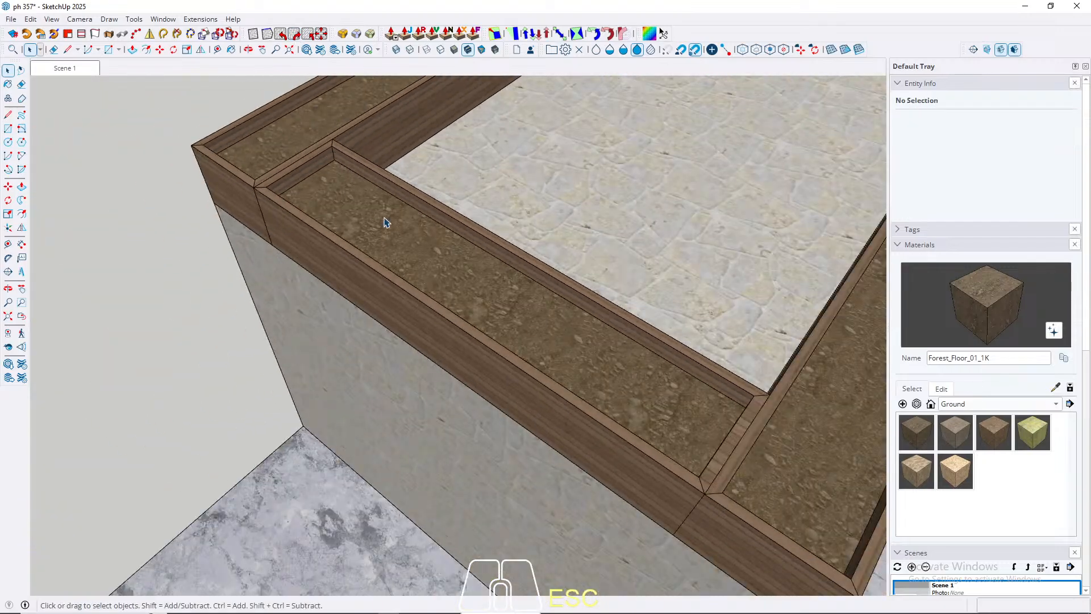
Step: Sample Marble_20_1K from the ground-level paving, paint the terrace floor between the planters with it, and leave the group
middle_click_drag(382, 221, 420, 213)
middle_click_drag(421, 214, 294, 220, "shift")
scroll(307, 233, "down", 2)
middle_click_drag(507, 280, 258, 324)
scroll(318, 343, "up", 3)
middle_click_drag(318, 343, 434, 390)
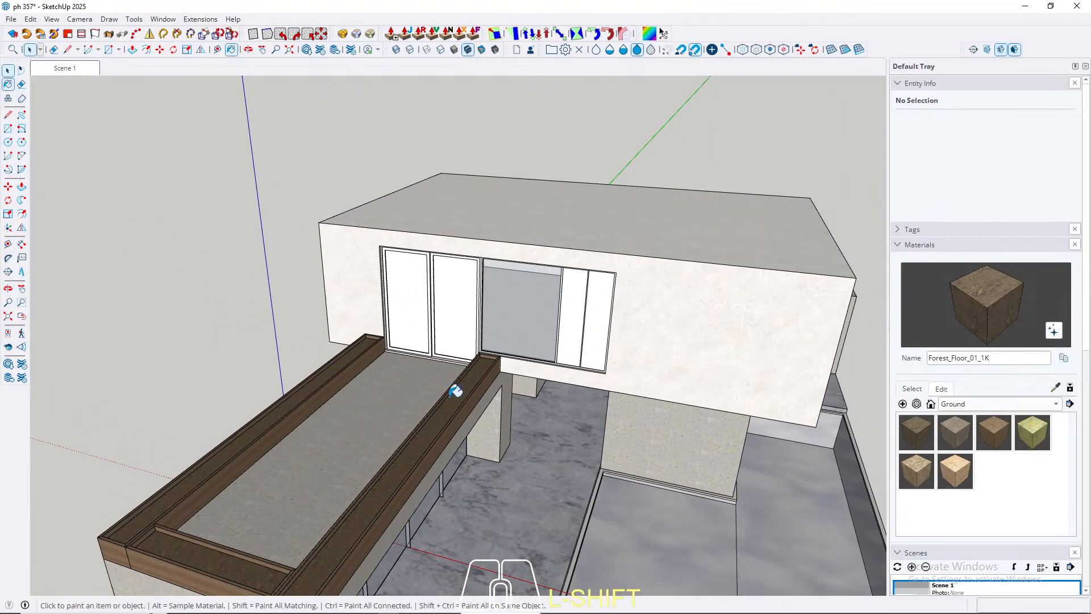
key("b")
left_click(503, 516, "alt")
key("space")
left_click(326, 444)
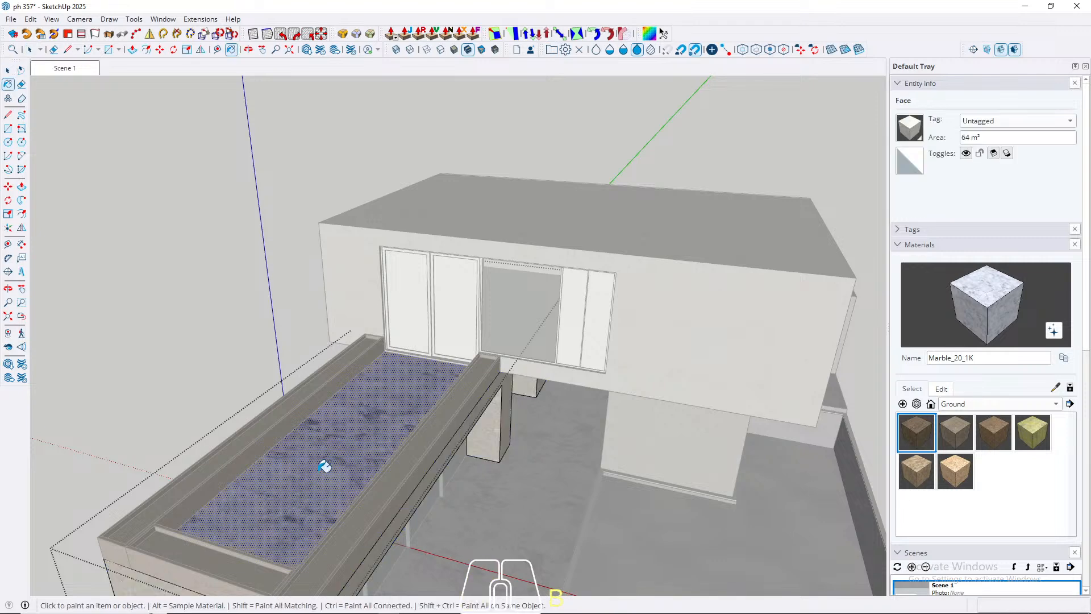
key("Escape")
Step: Isolate and open the upper building volume, and paint its interior floor with Marble_20_1K
left_click(670, 360)
key("w")
scroll(441, 320, "up", 5)
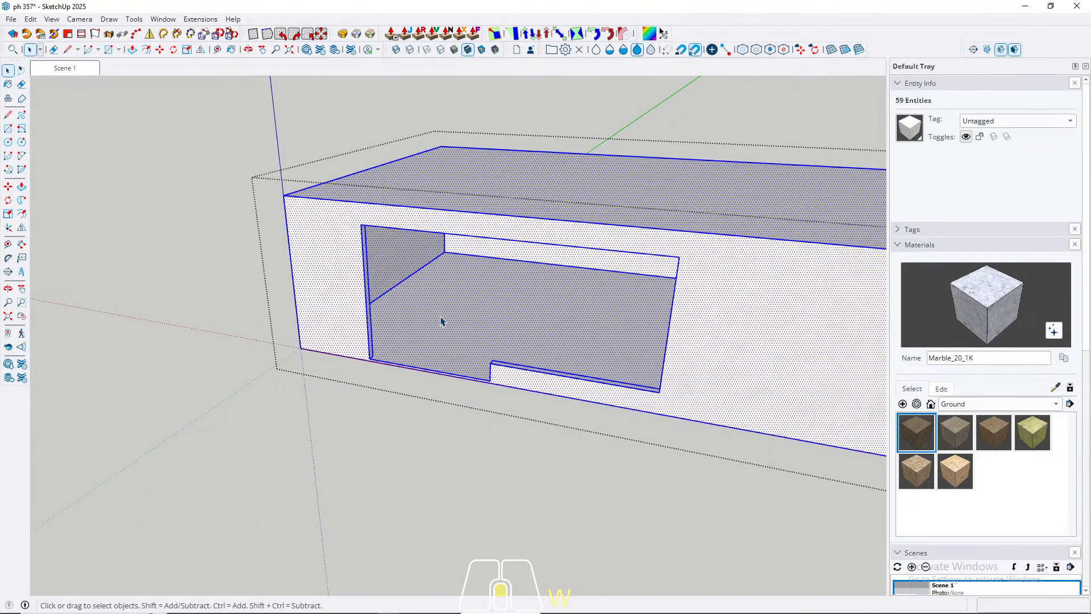
left_click(496, 312)
key("b")
left_click(510, 306)
key("space")
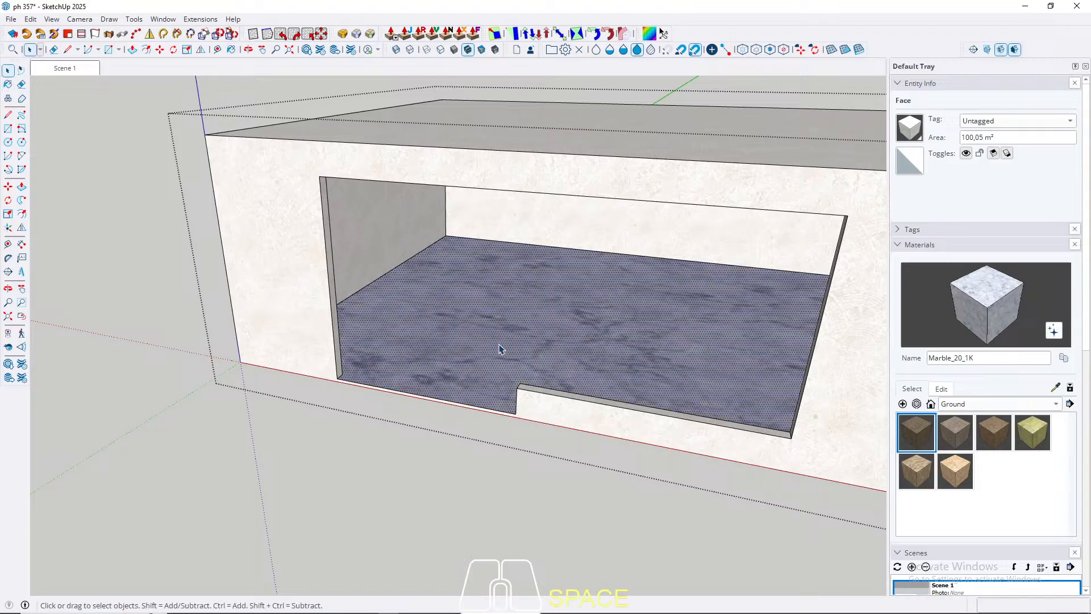
Step: Leave the upper volume and examine the terrace facade's doors, window and adjoining side panel
key("Escape")
scroll(441, 240, "down", 4)
middle_click_drag(441, 241, 377, 236)
scroll(326, 285, "up", 8)
scroll(301, 335, "down", 2)
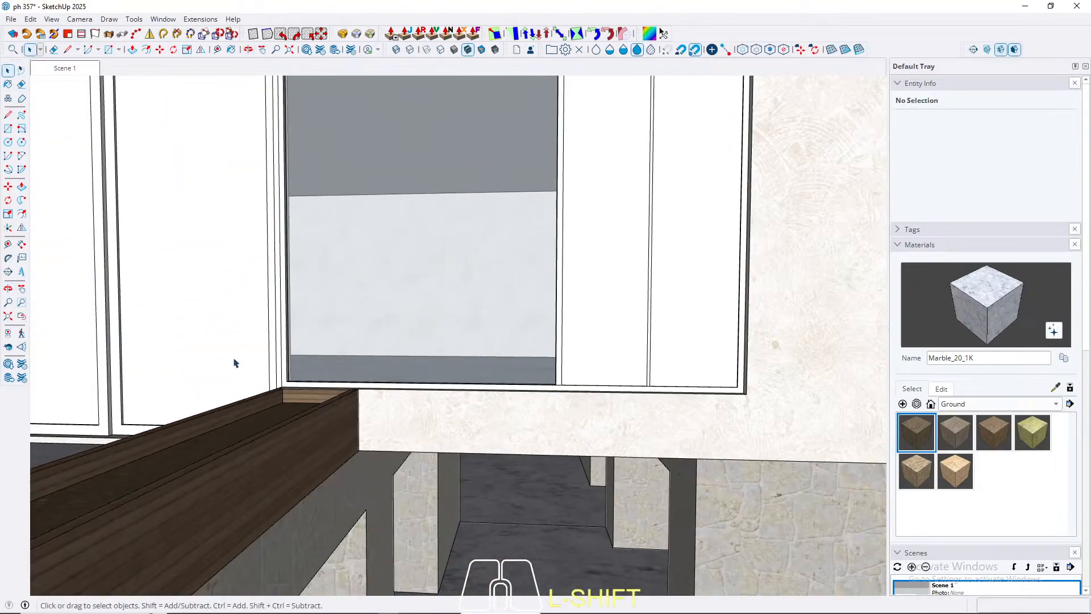
scroll(235, 362, "down", 3)
middle_click_drag(234, 362, 582, 424, "shift")
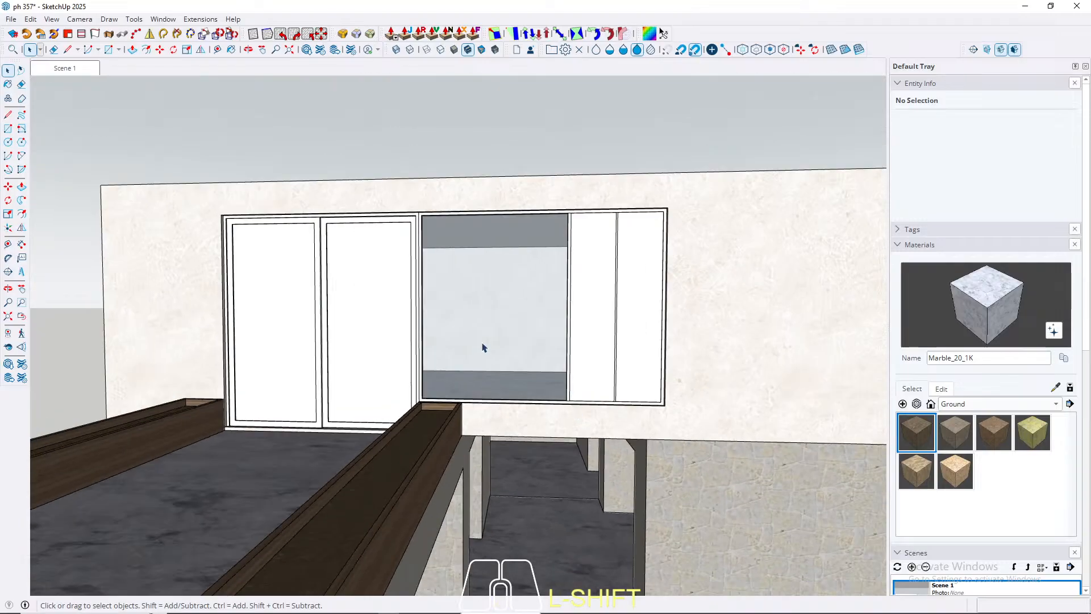
scroll(483, 347, "down", 4)
middle_click_drag(483, 319, 480, 237)
scroll(479, 237, "up", 5)
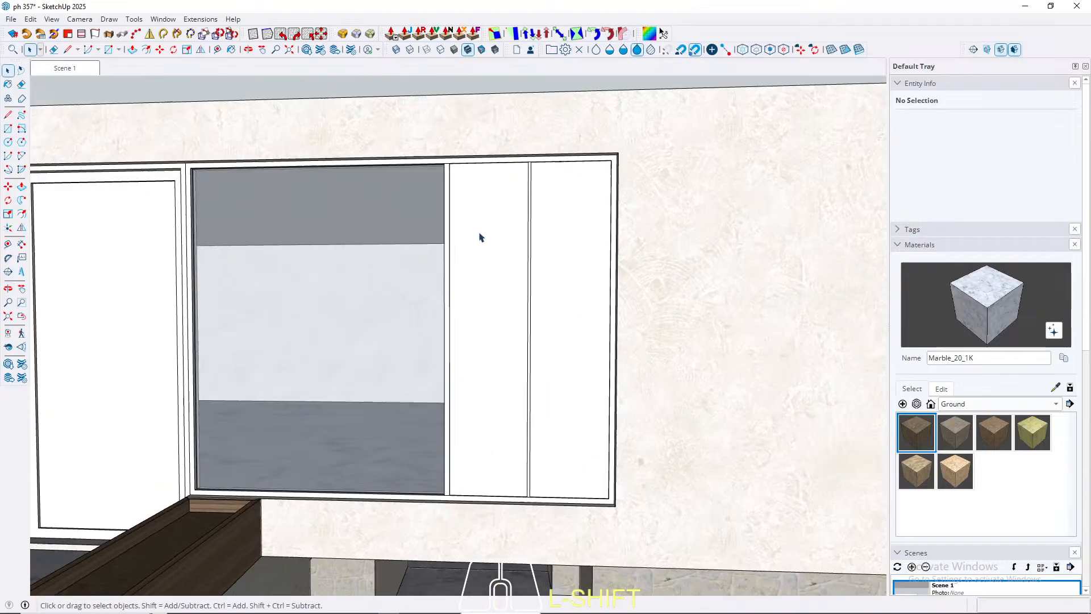
scroll(502, 256, "down", 4)
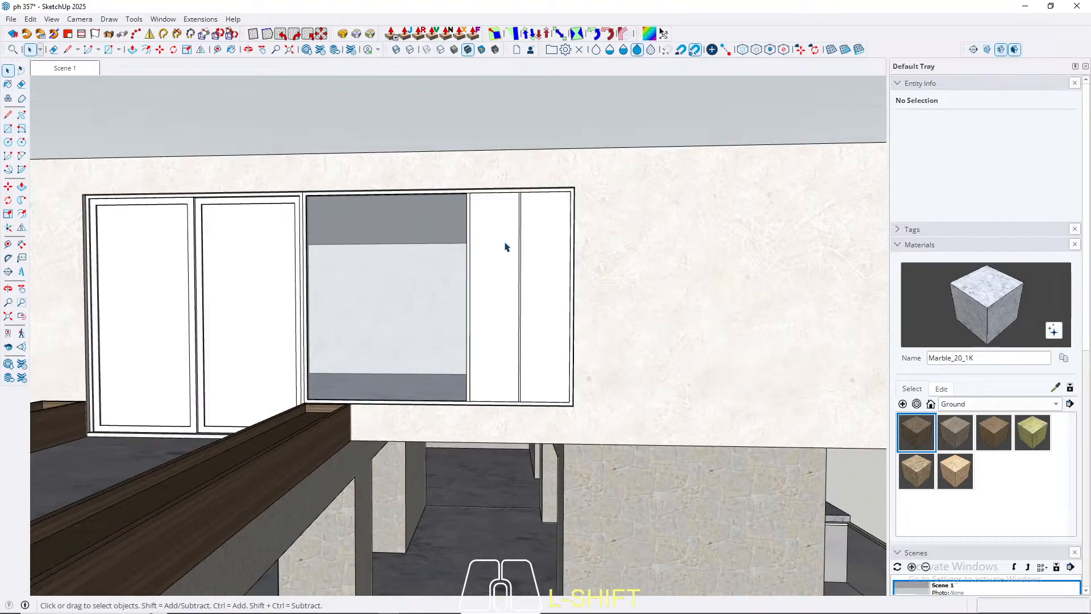
middle_click_drag(509, 329, 501, 291)
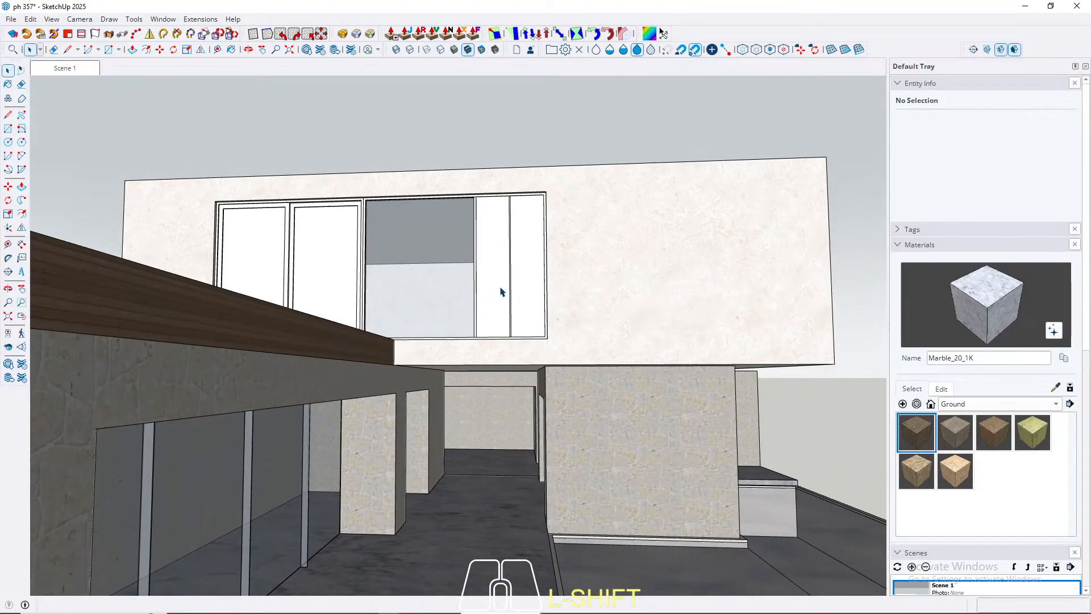
Step: Search the 3D Warehouse materials for "wood plank" and view the Wood_Planks_06_1K material
left_click(301, 54)
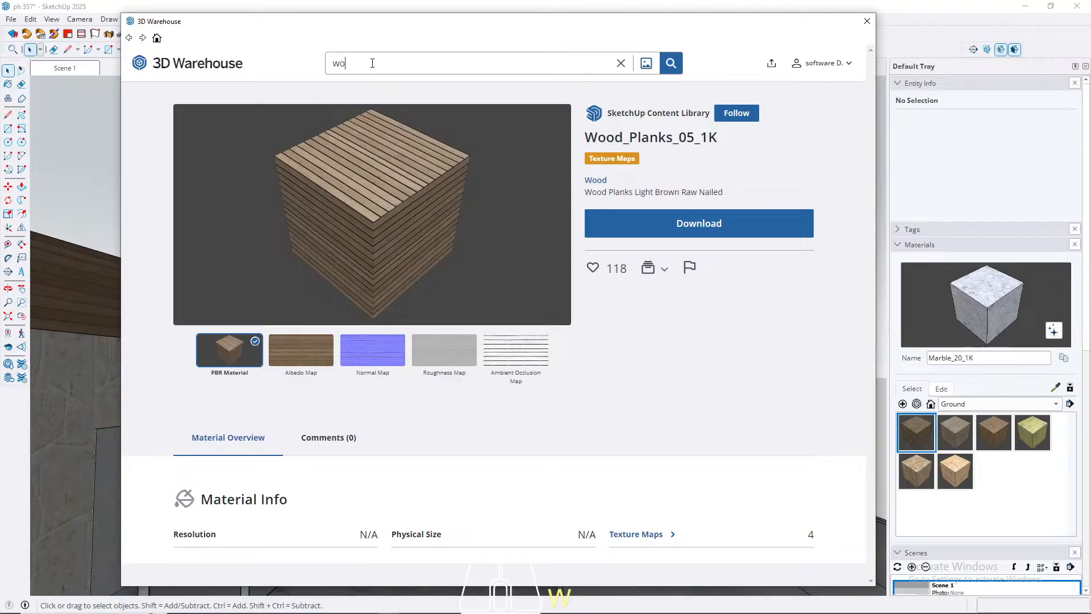
type("plank")
key("Return")
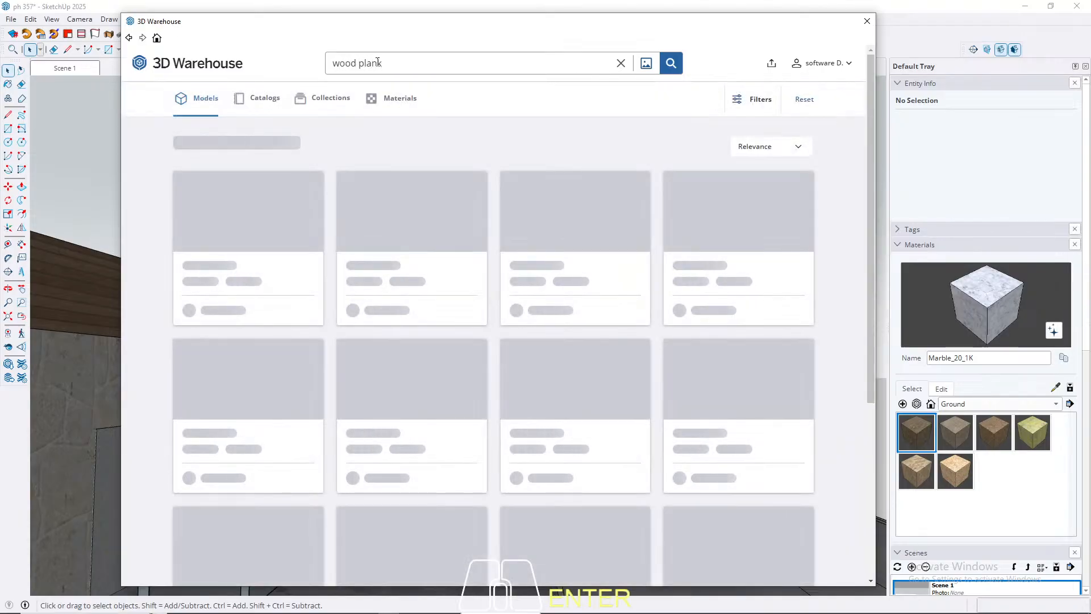
left_click(396, 100)
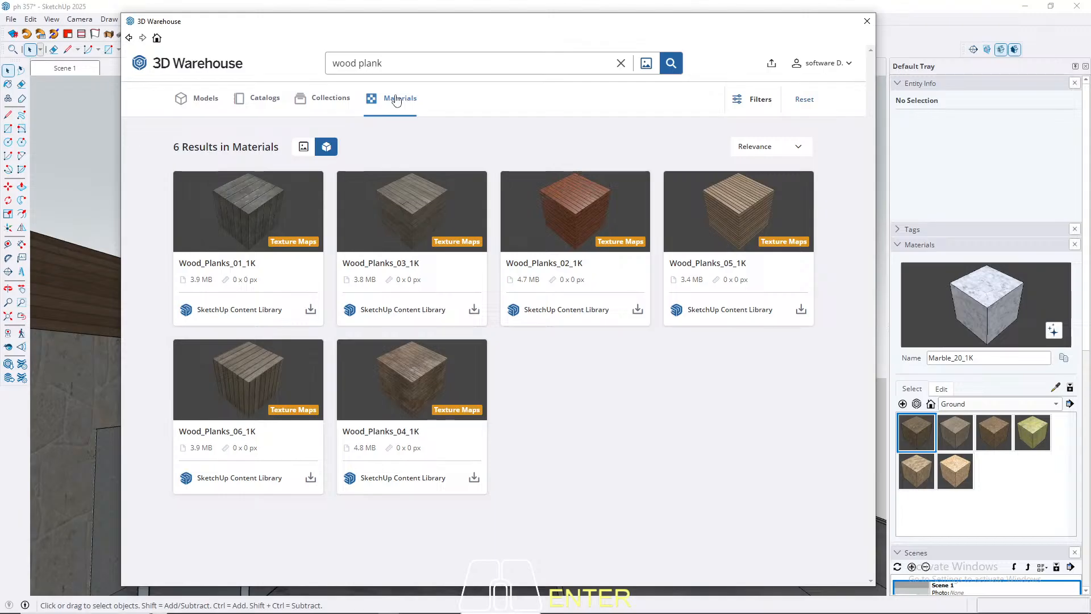
left_click(249, 378)
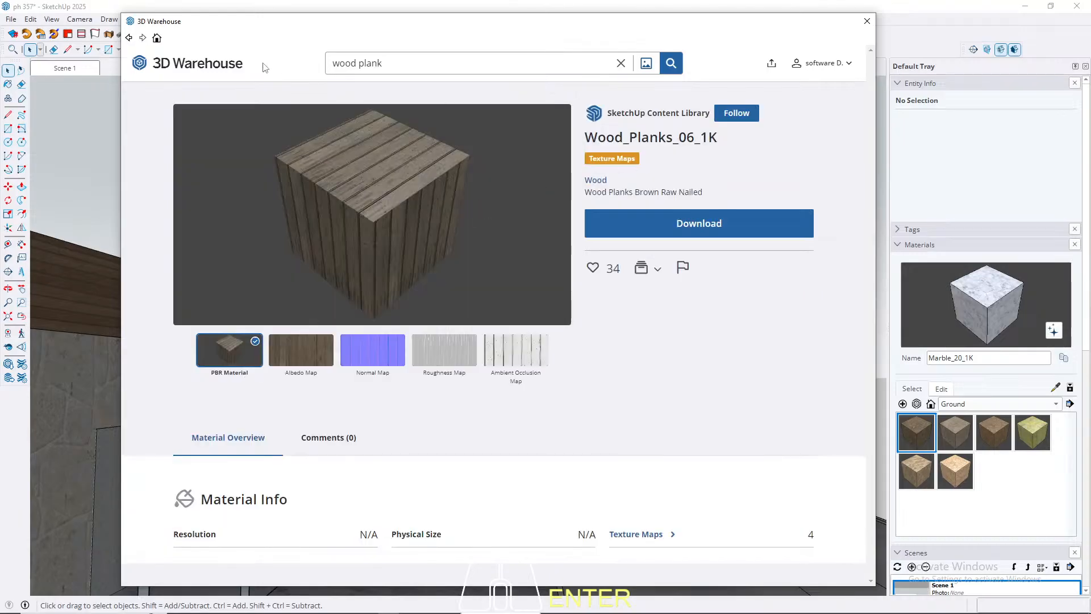
Step: Search the 3D Warehouse materials for "wood deck" and view the DECK WOOD material
left_click(621, 62)
left_click(129, 39)
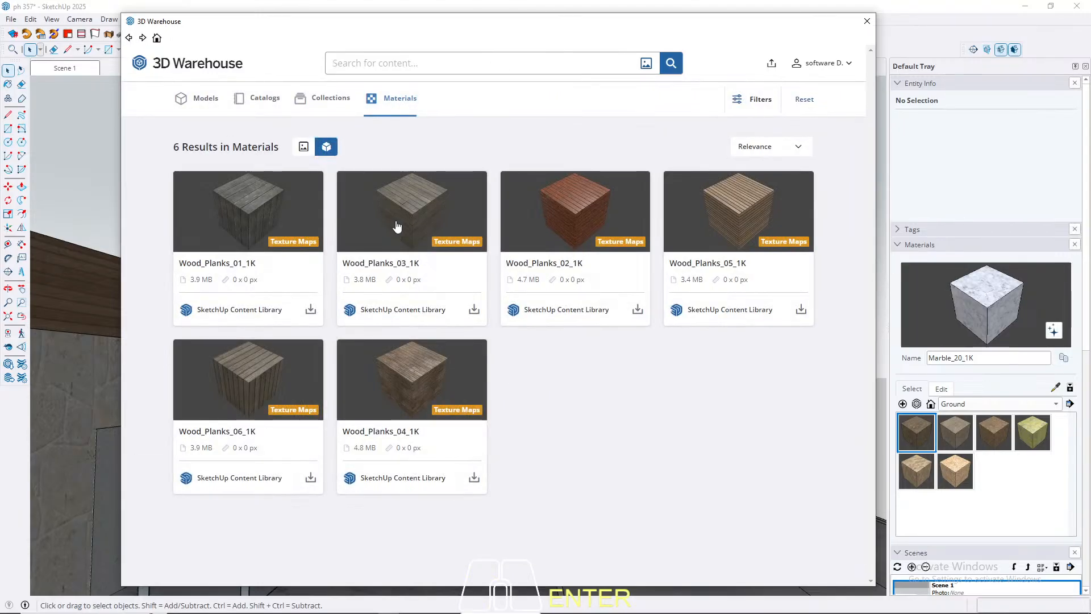
left_click(372, 58)
type("wood deck")
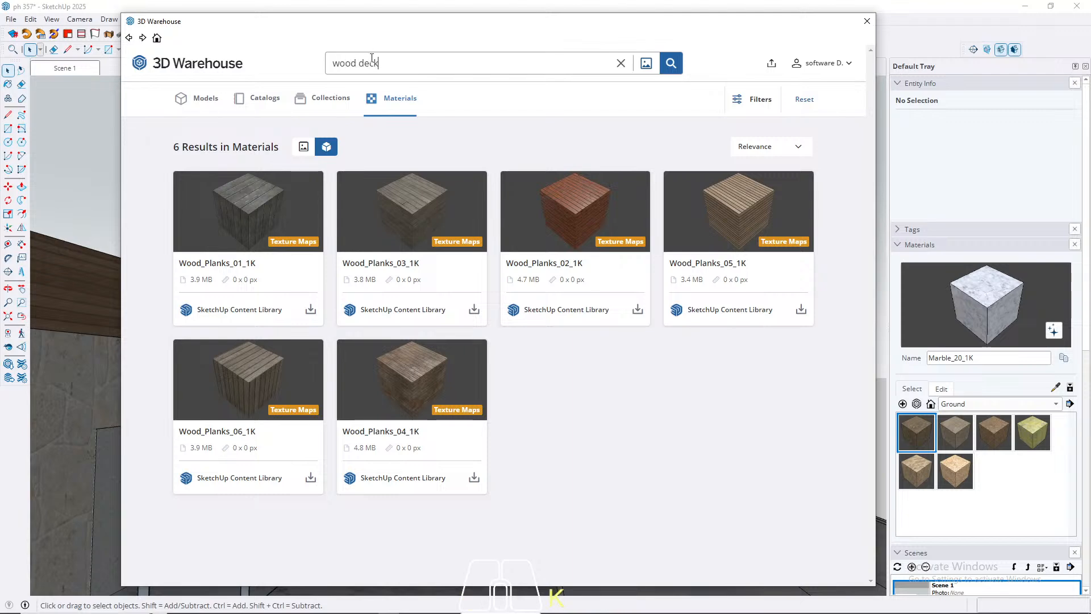
key("Return")
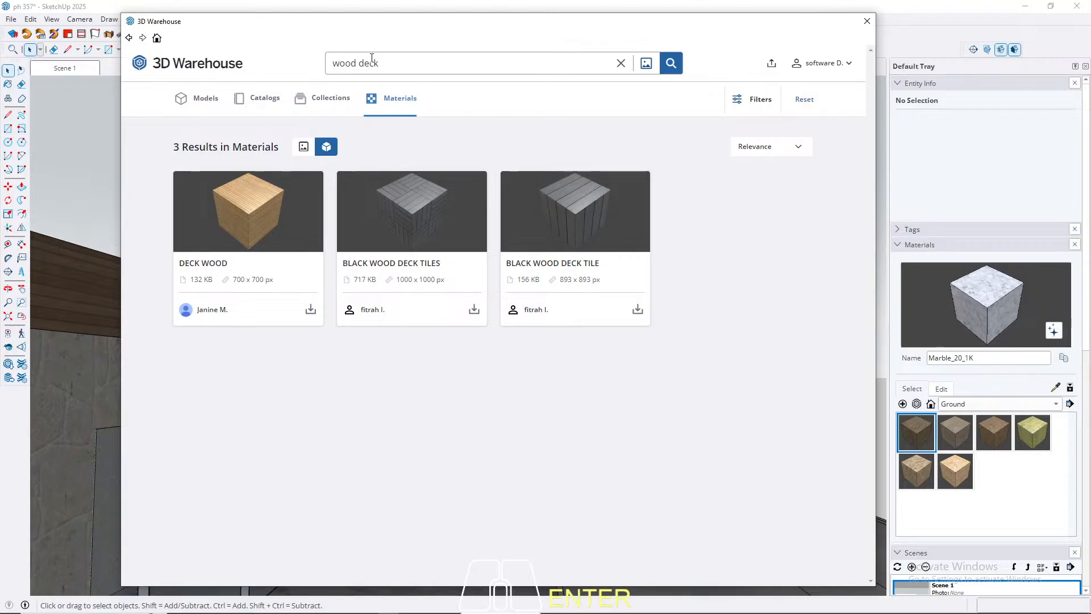
left_click(276, 216)
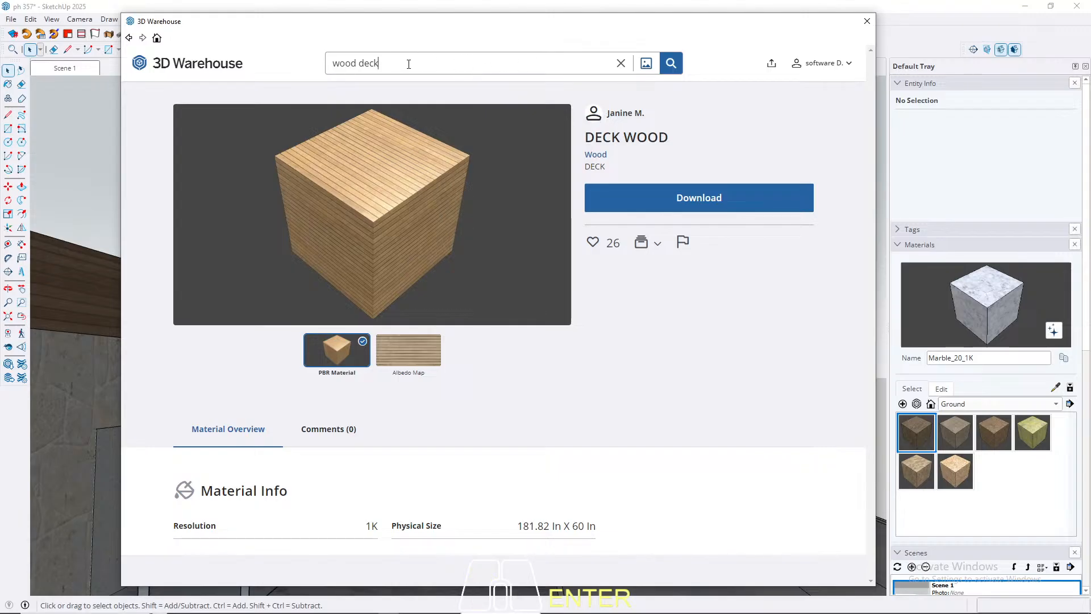
Step: Search the 3D Warehouse materials for "wood floor" and look through the offered textures
type("floor")
key("Return")
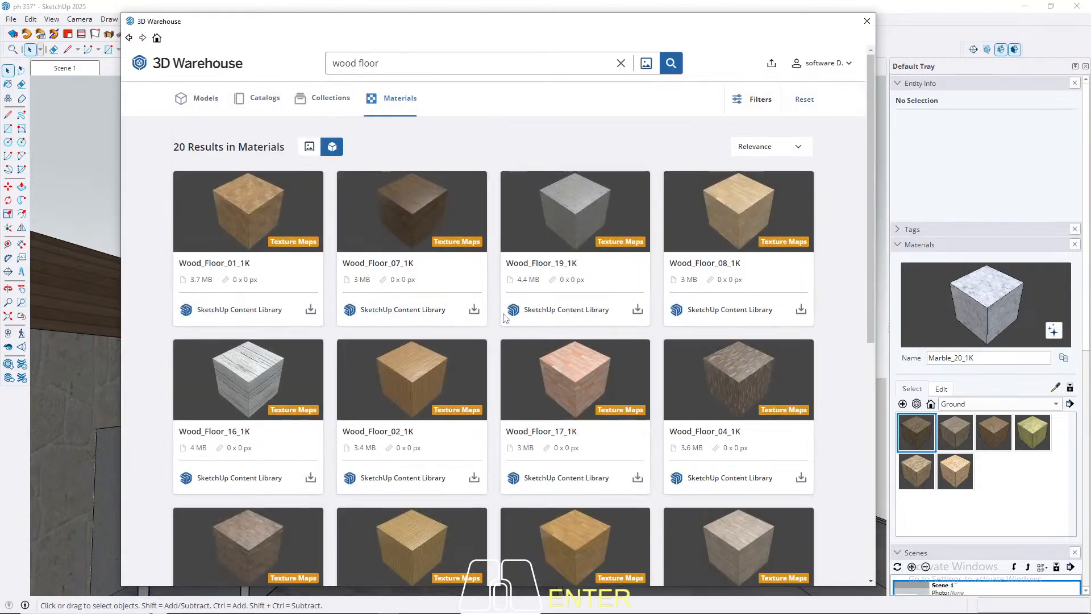
scroll(503, 316, "down", 8)
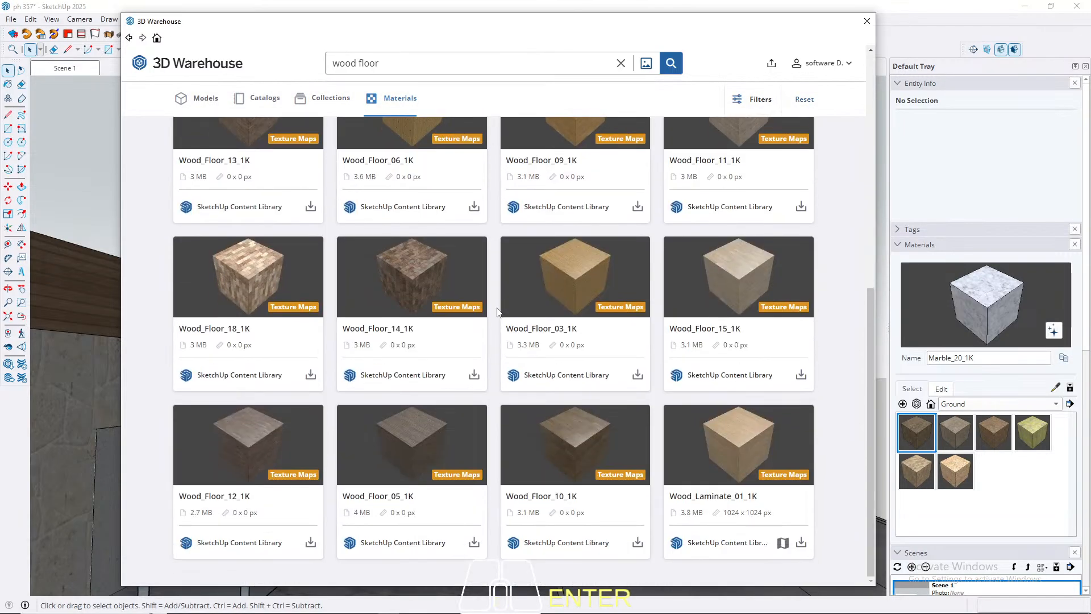
scroll(498, 313, "up", 8)
Step: Search the 3D Warehouse materials for "wood cladding"
left_click_drag(404, 63, 361, 57)
type("cl")
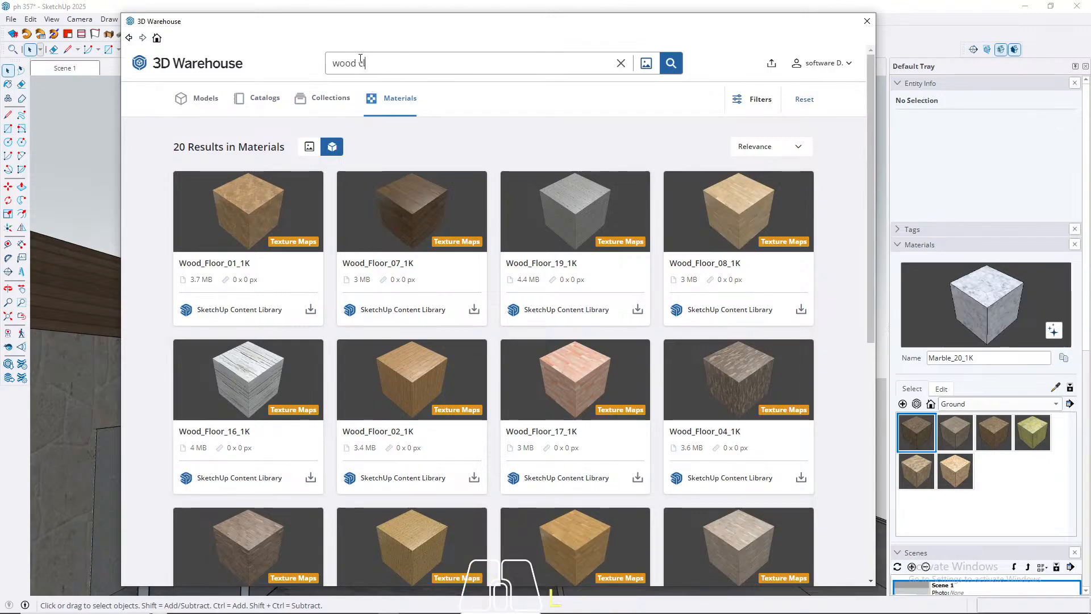
type("adding")
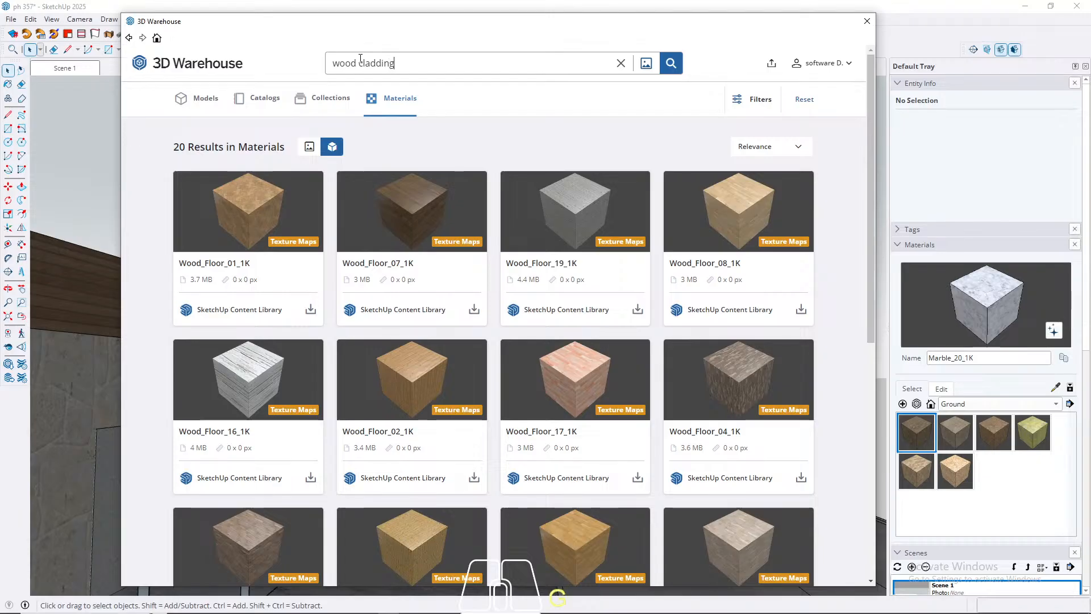
key("Return")
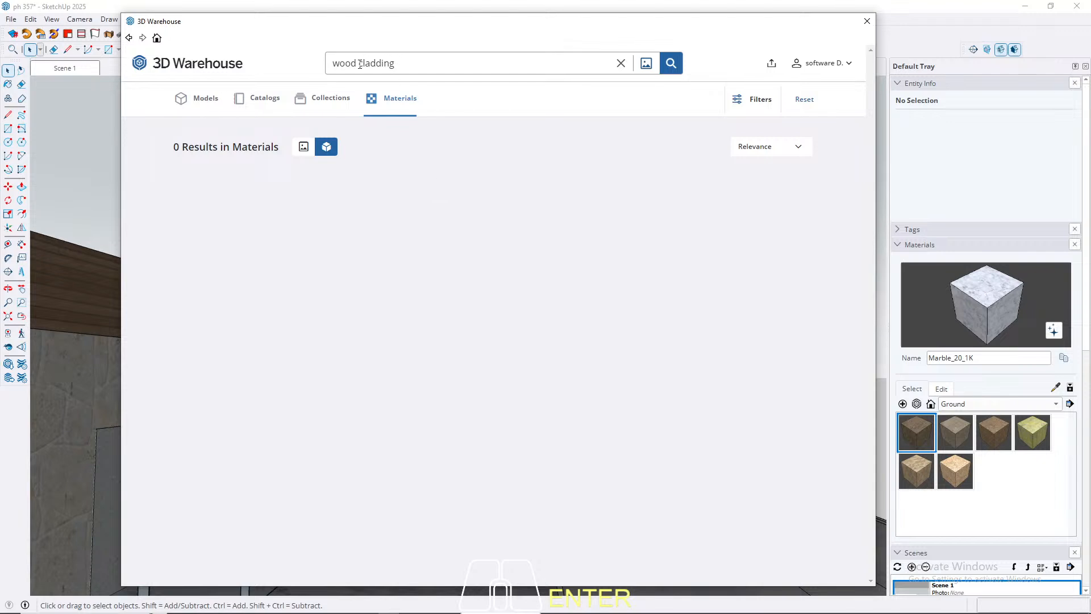
Step: Search the 3D Warehouse materials for "cladding" and load Western Red Cedar Boards into the model
left_click_drag(359, 63, 248, 69)
key("BackSpace")
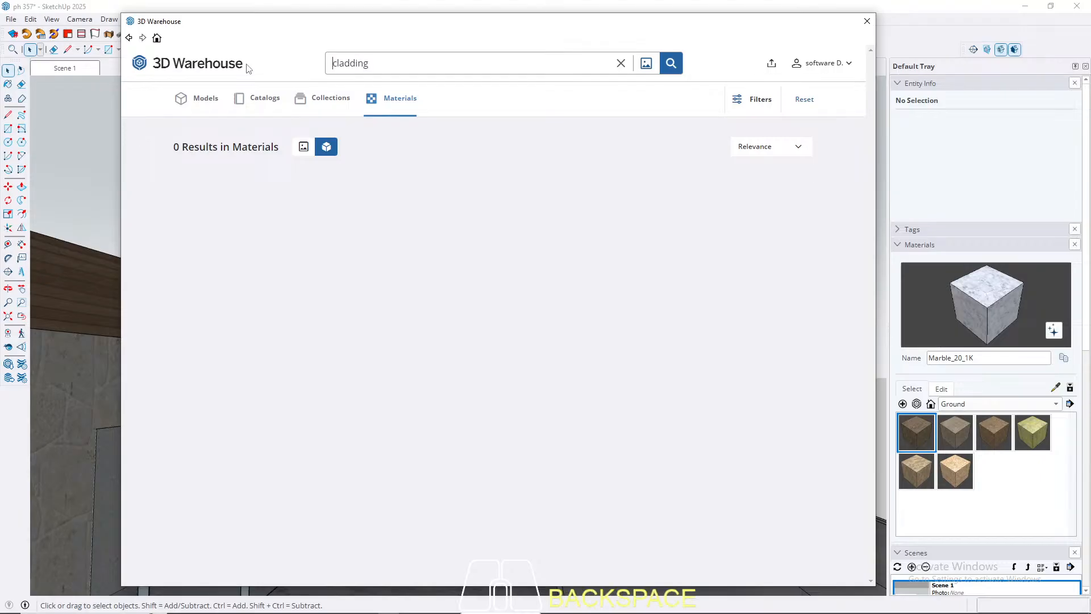
key("Return")
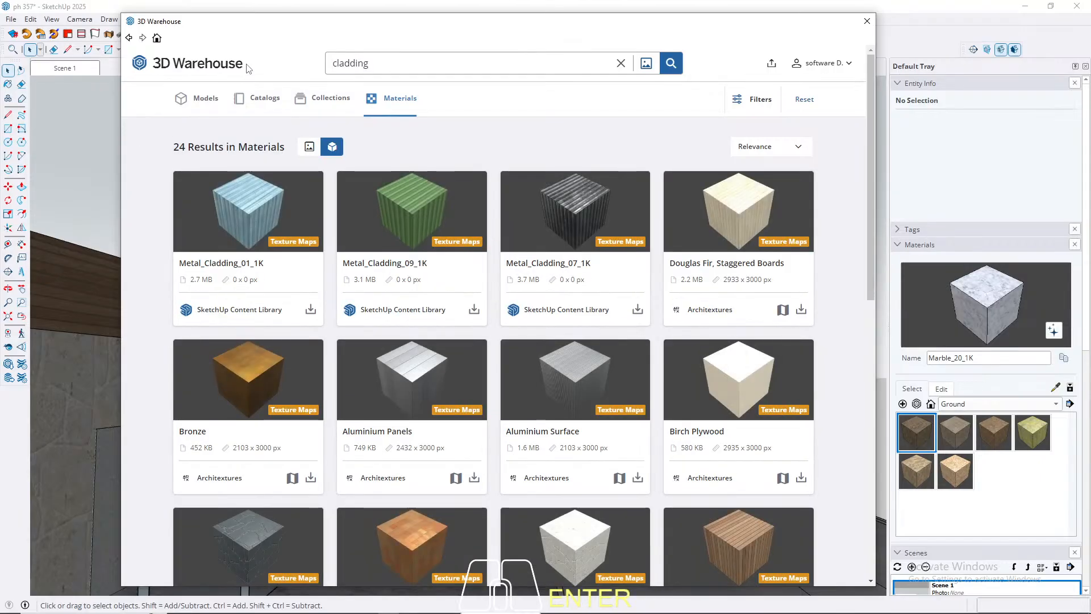
scroll(491, 244, "down", 3)
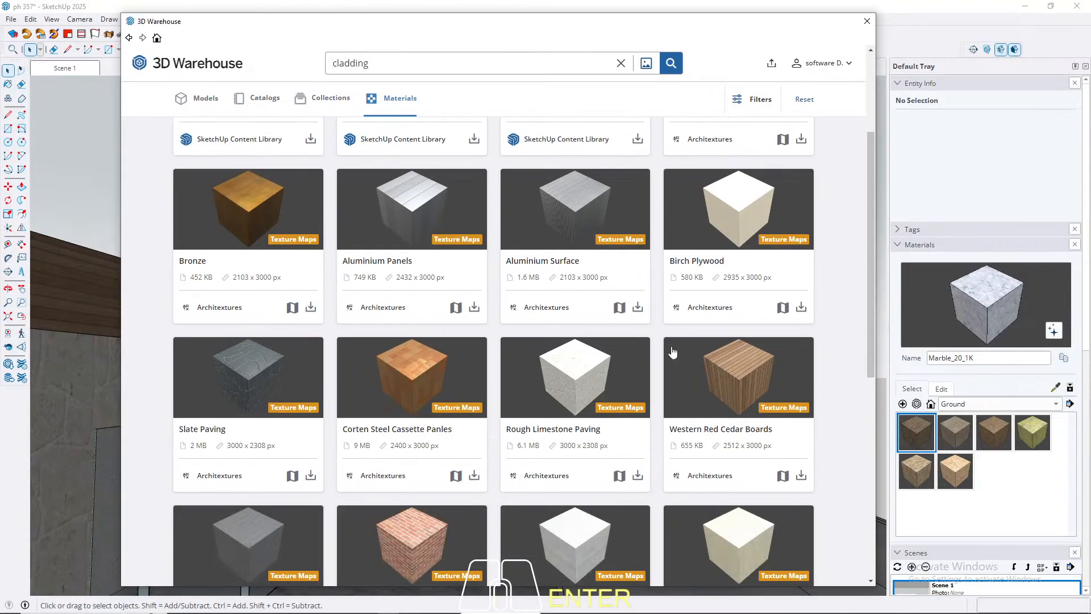
scroll(716, 372, "down", 8)
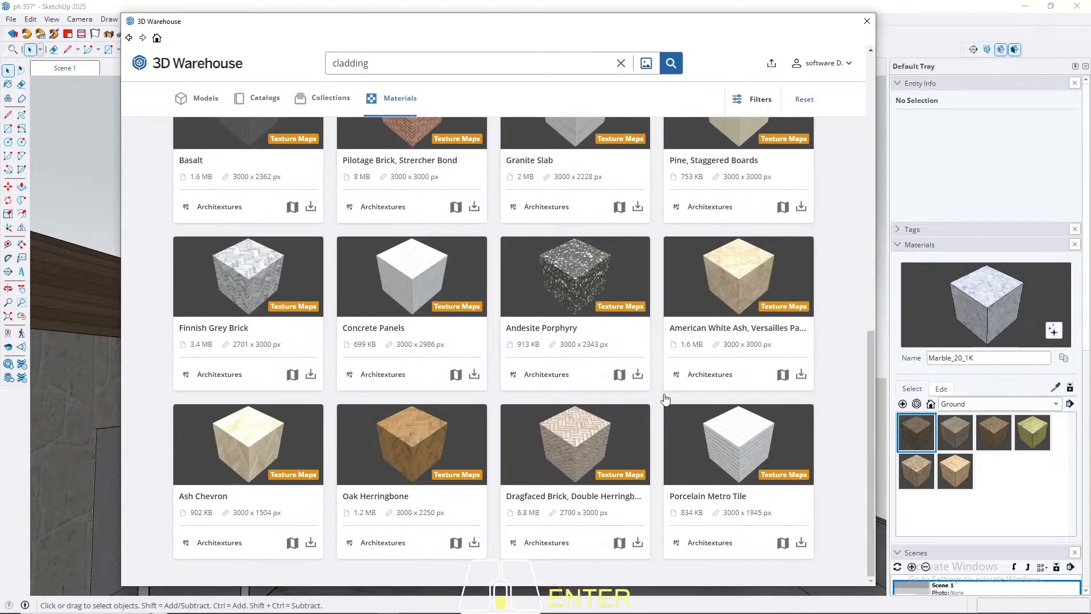
scroll(667, 398, "up", 8)
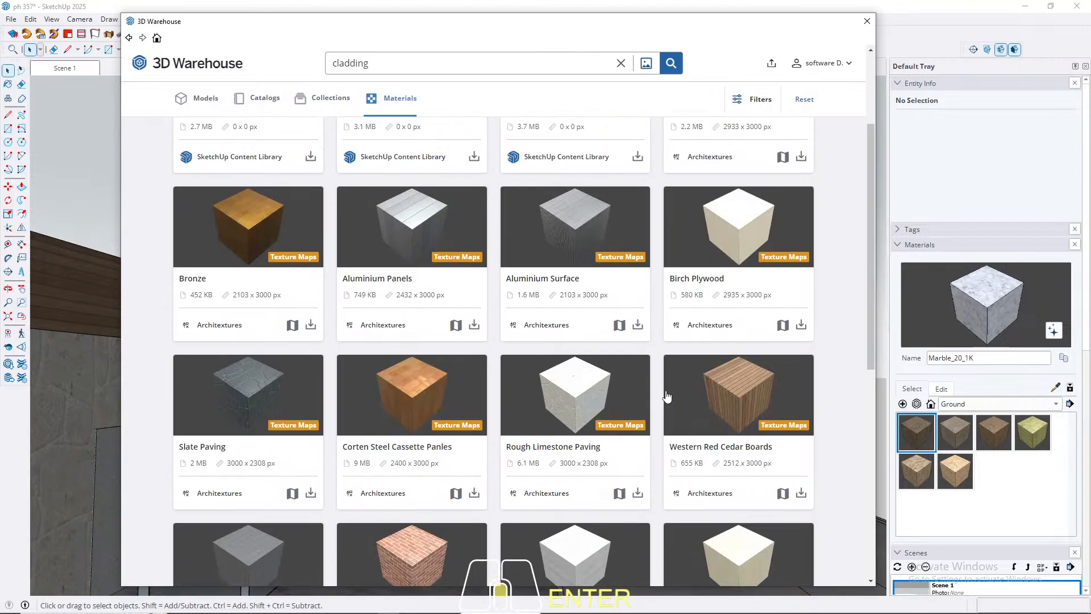
scroll(667, 398, "up", 3)
scroll(720, 395, "down", 3)
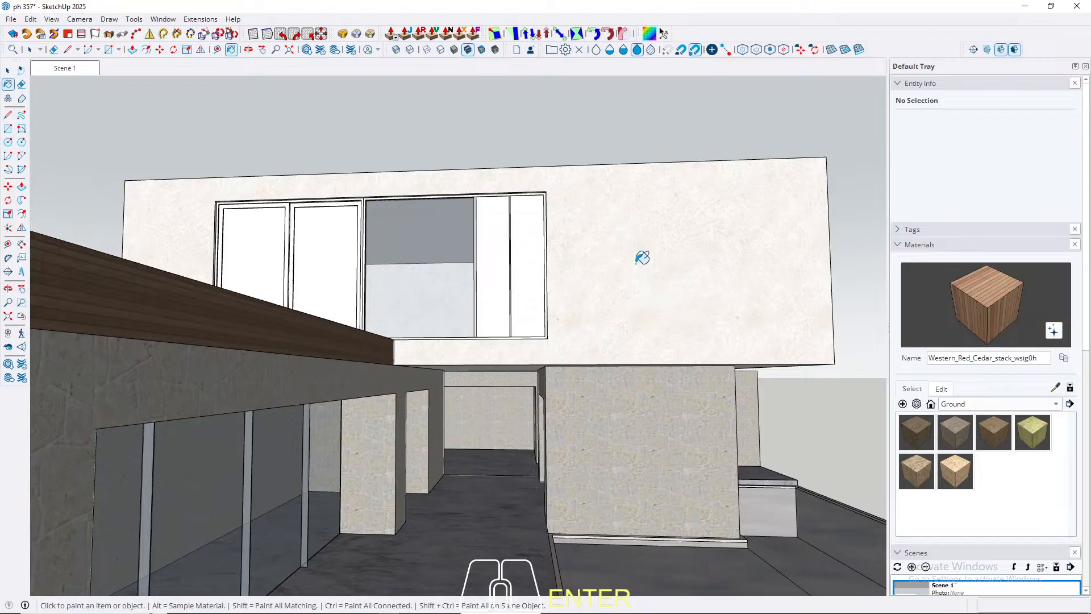
Step: Open the solid panel group beside the upper window, paint all its faces with Western_Red_Cedar_stack_wsig0h, and leave the group
key("space")
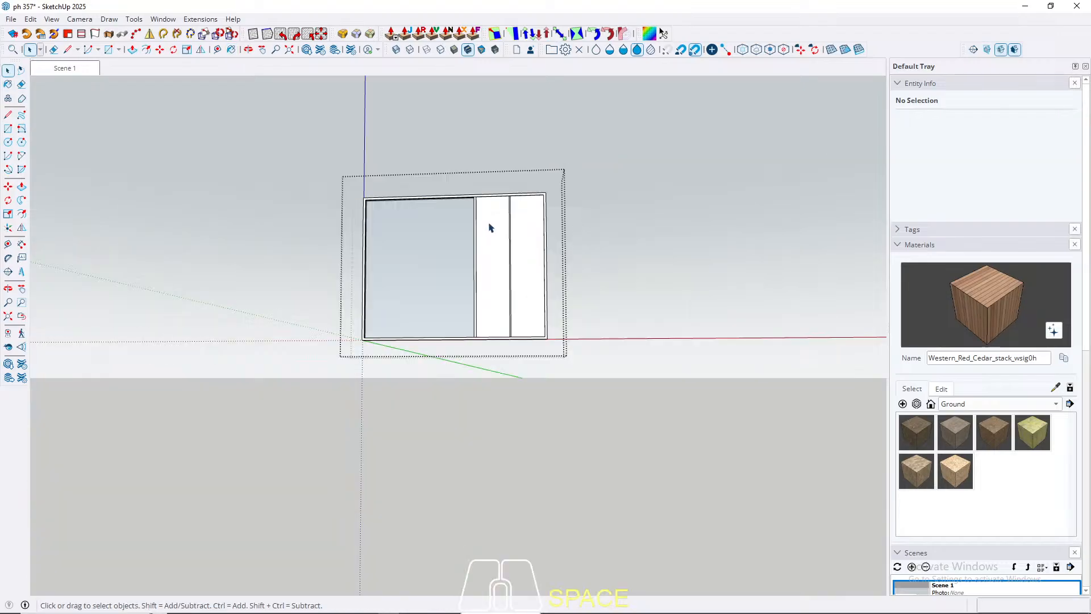
double_click(492, 226)
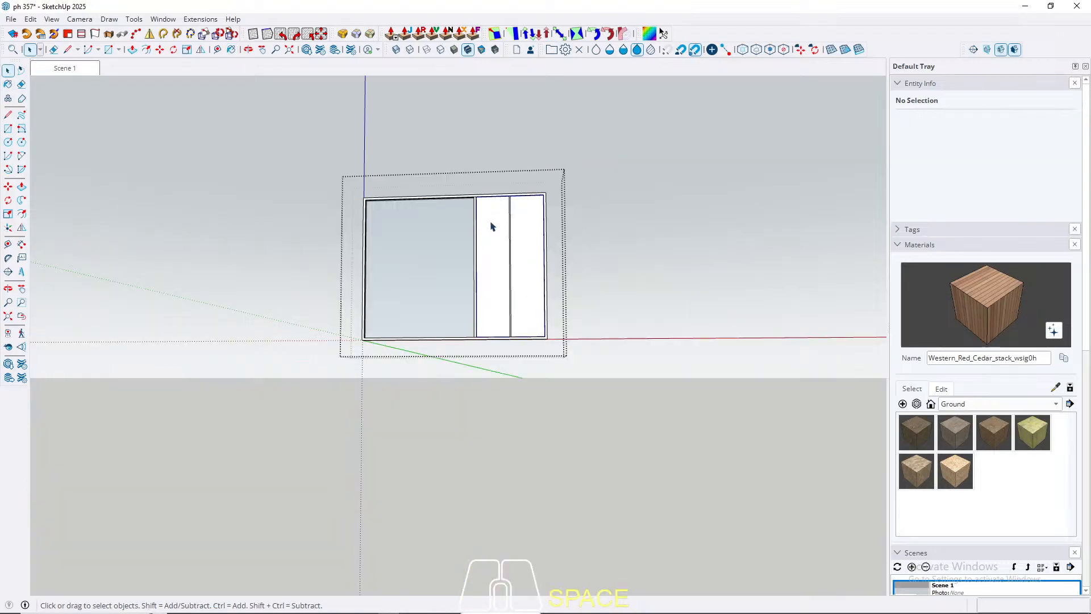
double_click(492, 226)
triple_click(495, 224)
key("b")
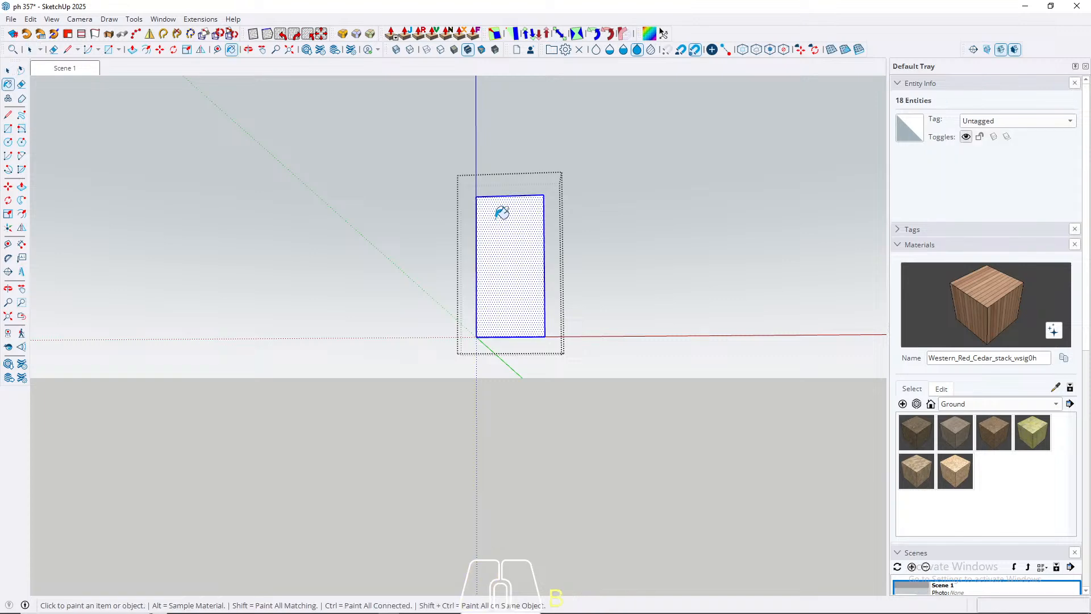
left_click(502, 213)
scroll(513, 227, "up", 6)
key("space")
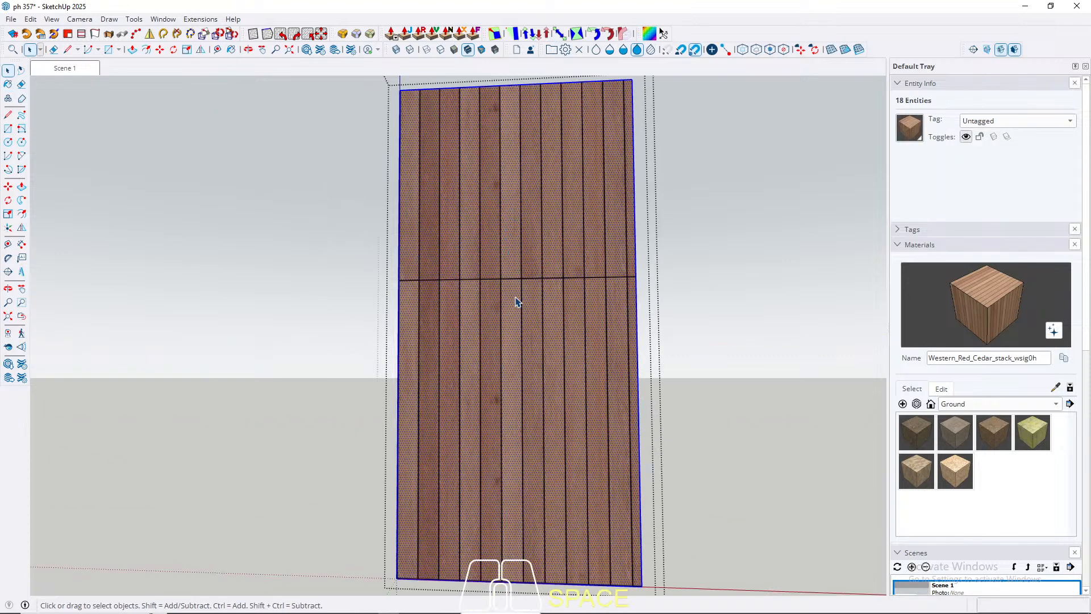
scroll(516, 302, "down", 6)
key("Escape")
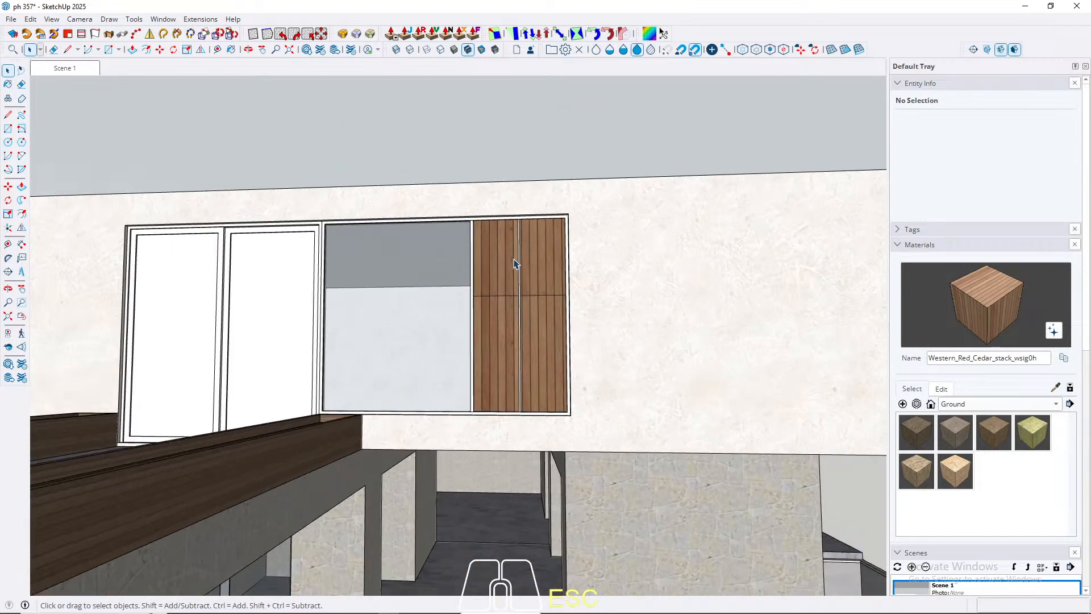
Step: Rotate the cedar texture on the whole window-side panel so the boards run horizontally, and leave the group
scroll(524, 312, "up", 4)
double_click(494, 281)
left_click(493, 282)
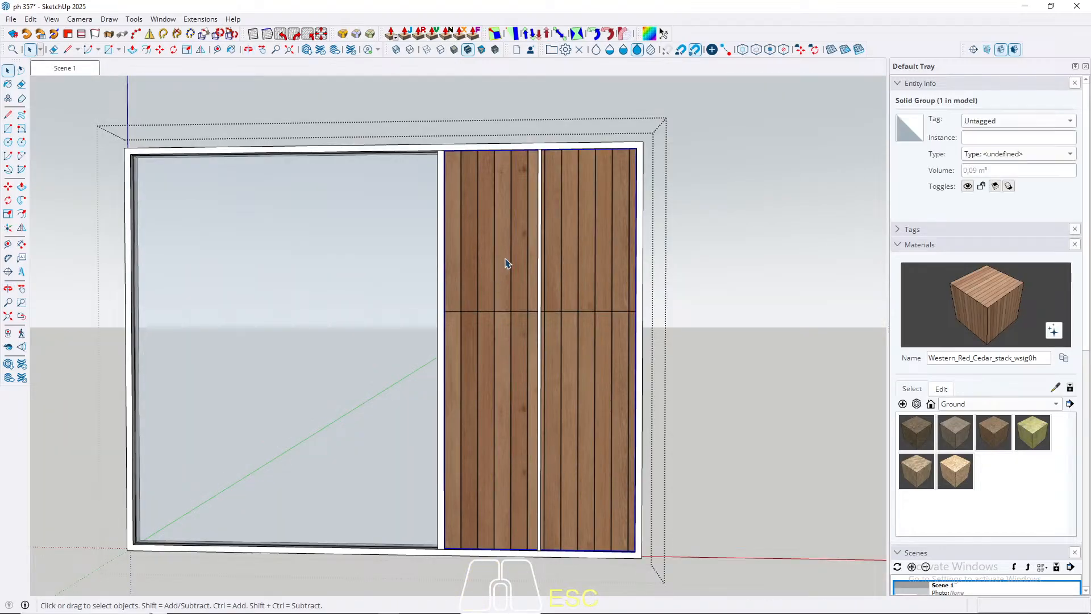
double_click(505, 259)
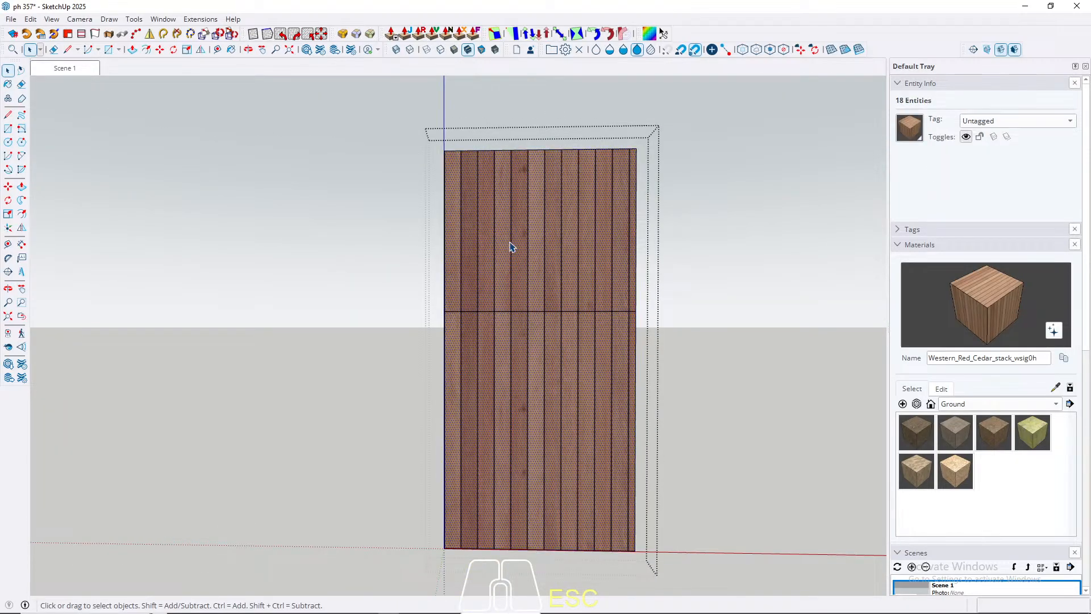
left_click(447, 197)
triple_click(479, 203)
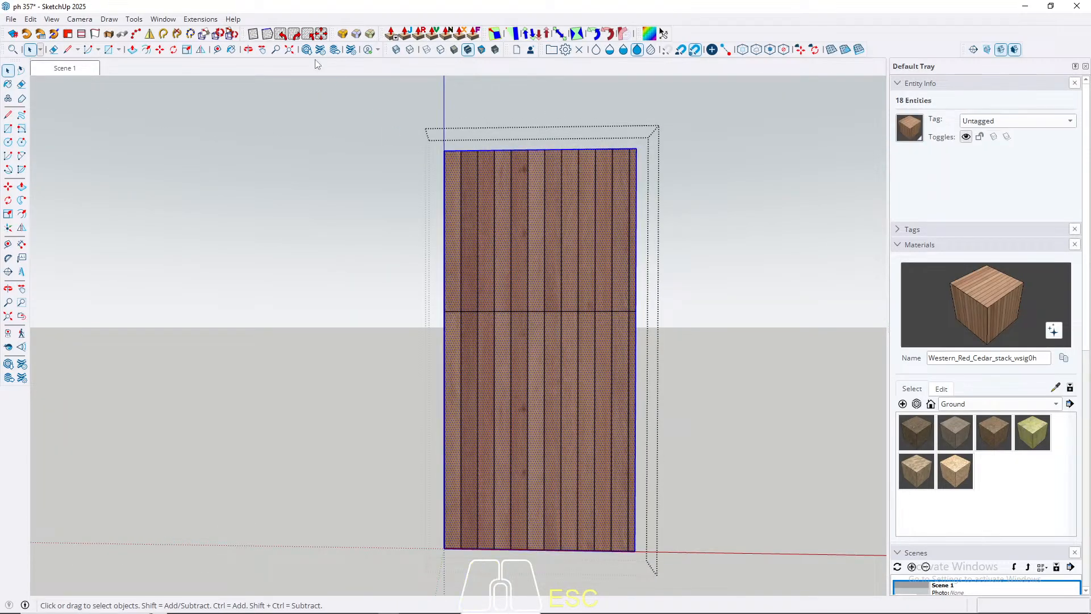
left_click(294, 34)
scroll(500, 258, "down", 8)
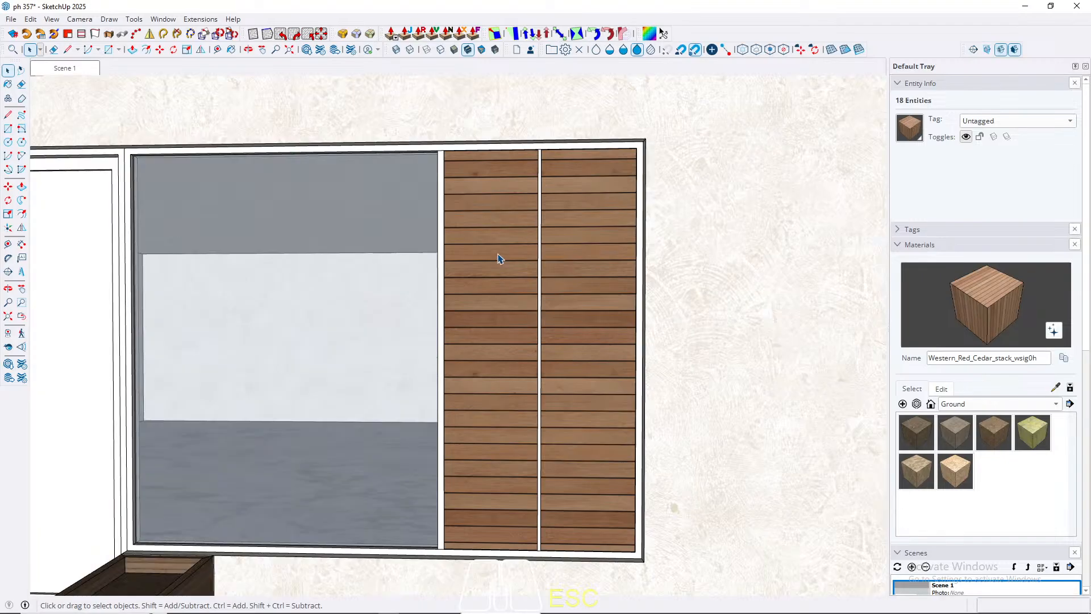
key("Escape")
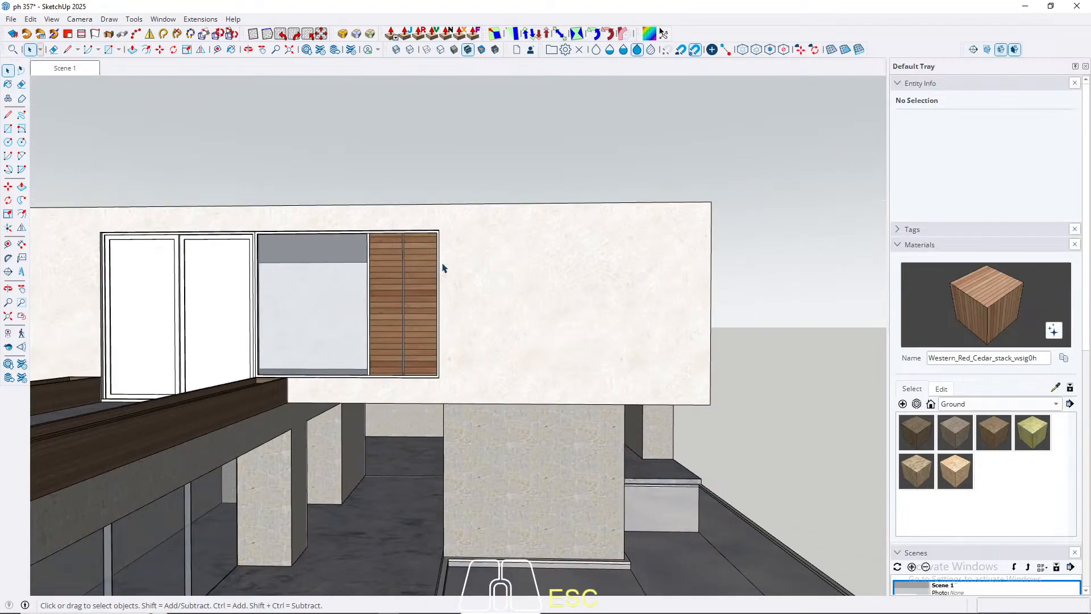
Step: Open the white door component beside the upper window and paint its central panel face with Western_Red_Cedar_stack_wsig0h
middle_click_drag(341, 271, 360, 312)
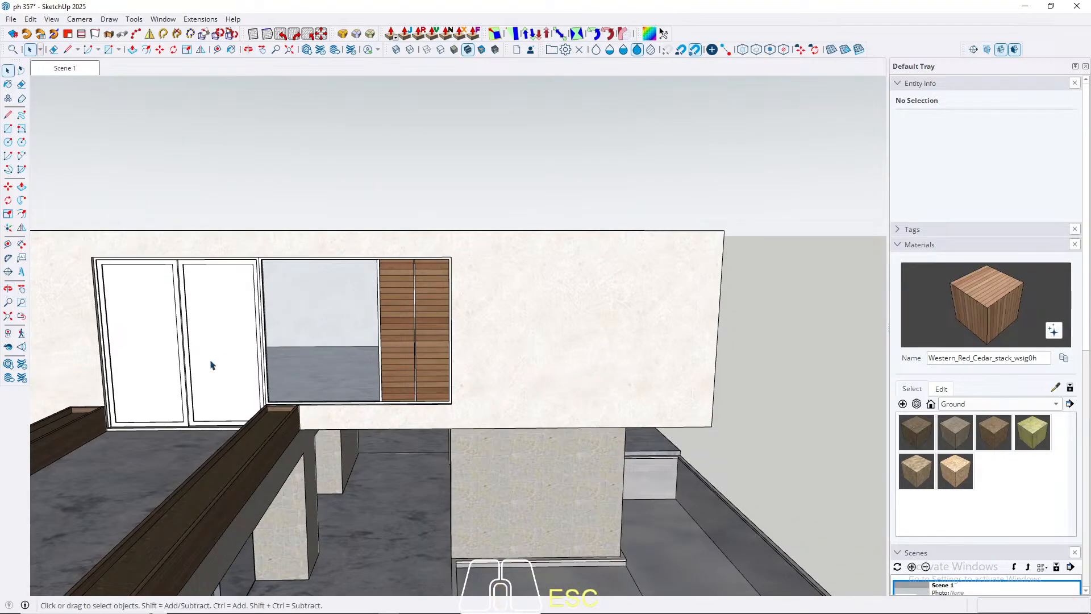
scroll(239, 361, "up", 5)
triple_click(278, 358)
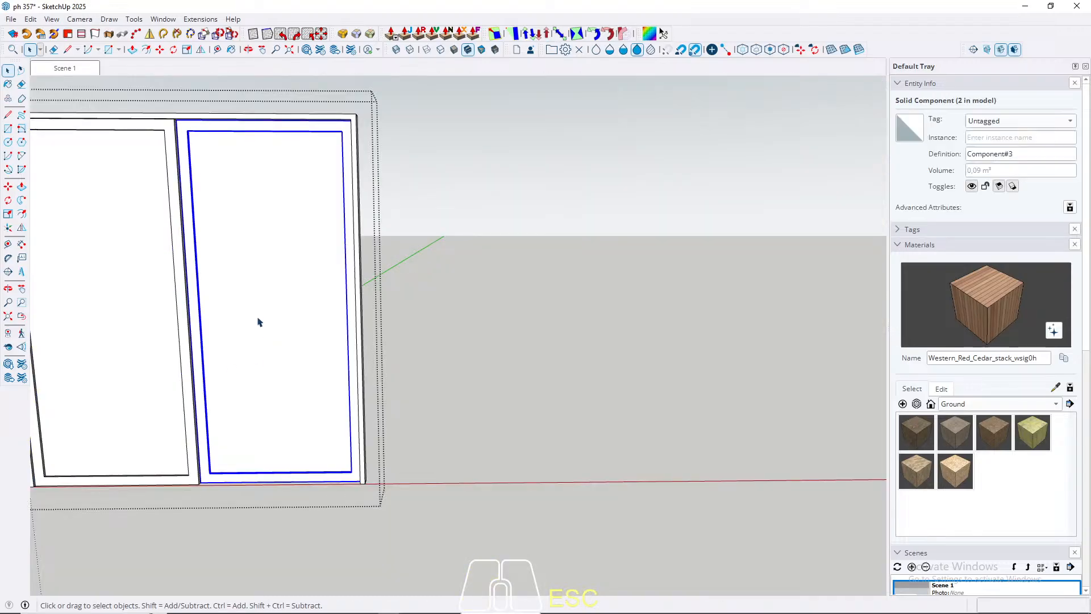
triple_click(259, 322)
left_click(263, 312)
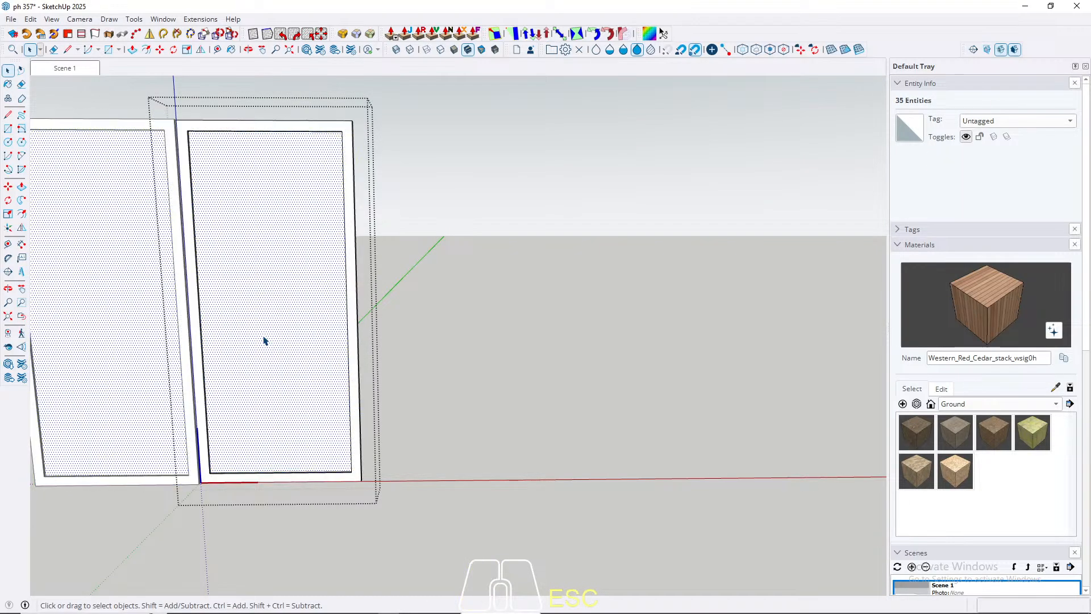
key("b")
left_click(264, 323)
key("space")
Step: Rotate the cedar texture on the door panel so the boards run horizontally, and leave the component
left_click(264, 262)
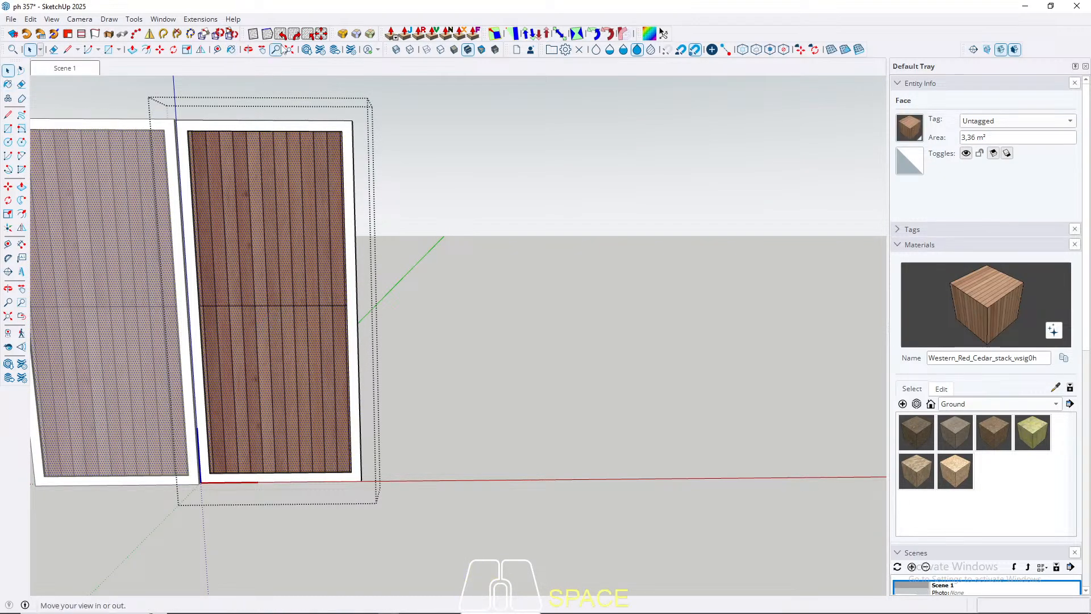
left_click(280, 34)
key("Escape")
key("Escape")
scroll(199, 223, "down", 6)
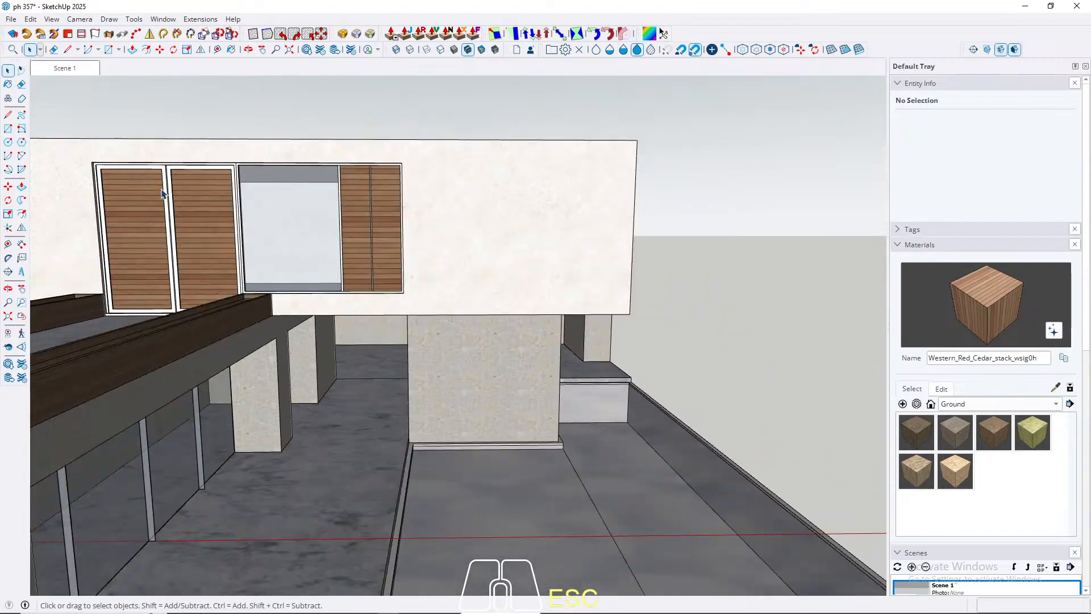
middle_click_drag(312, 252, 317, 204)
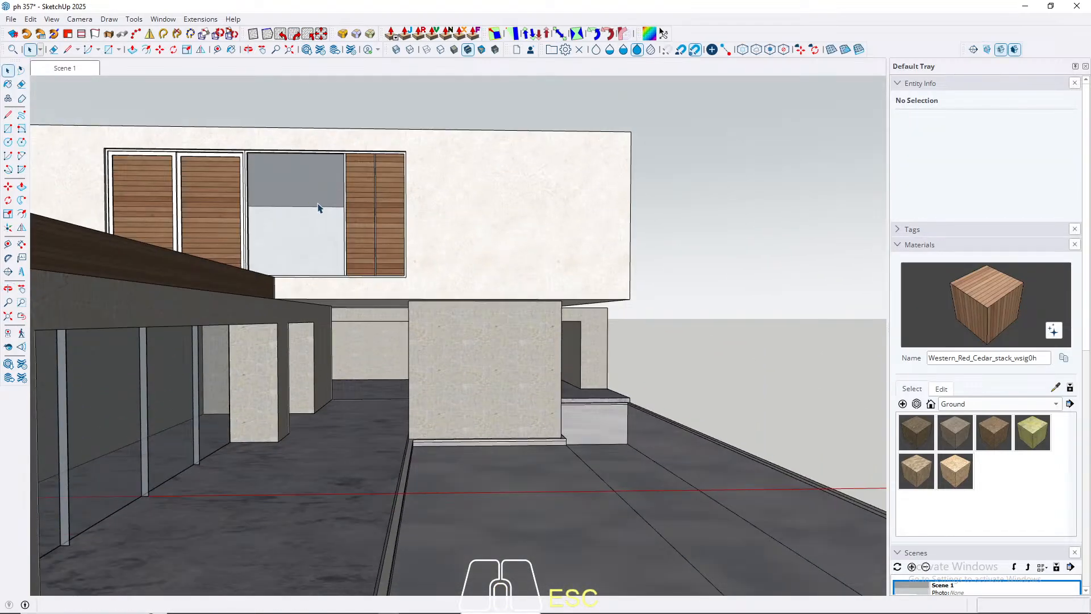
Step: Choose Wood_Veneer_15_1K from the Wood materials and paint the whole vertical post between the upper window glass and the cedar panel
left_click(959, 403)
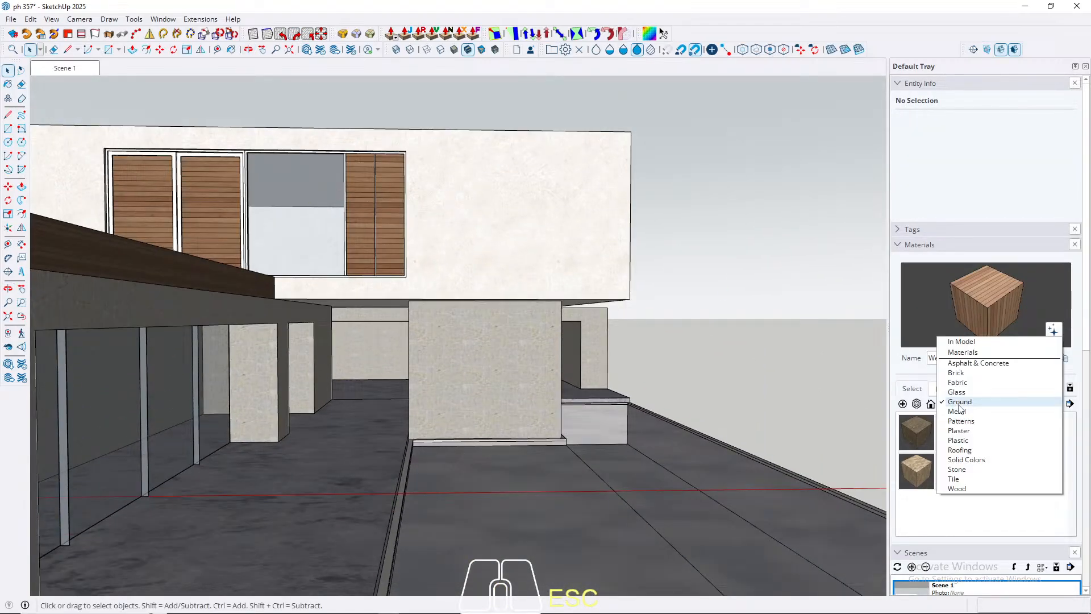
left_click(961, 488)
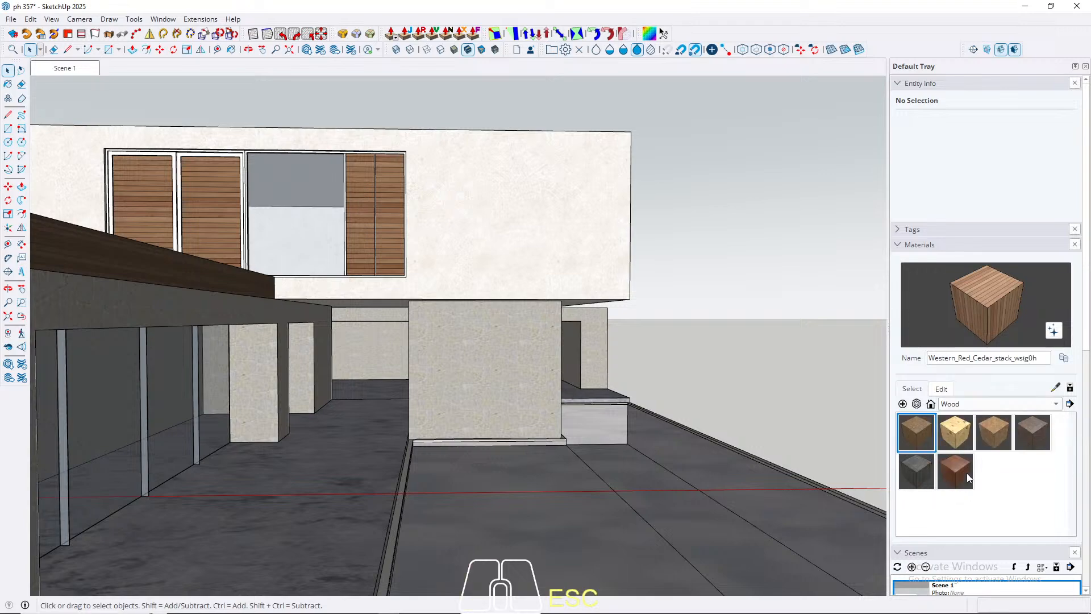
left_click(961, 480)
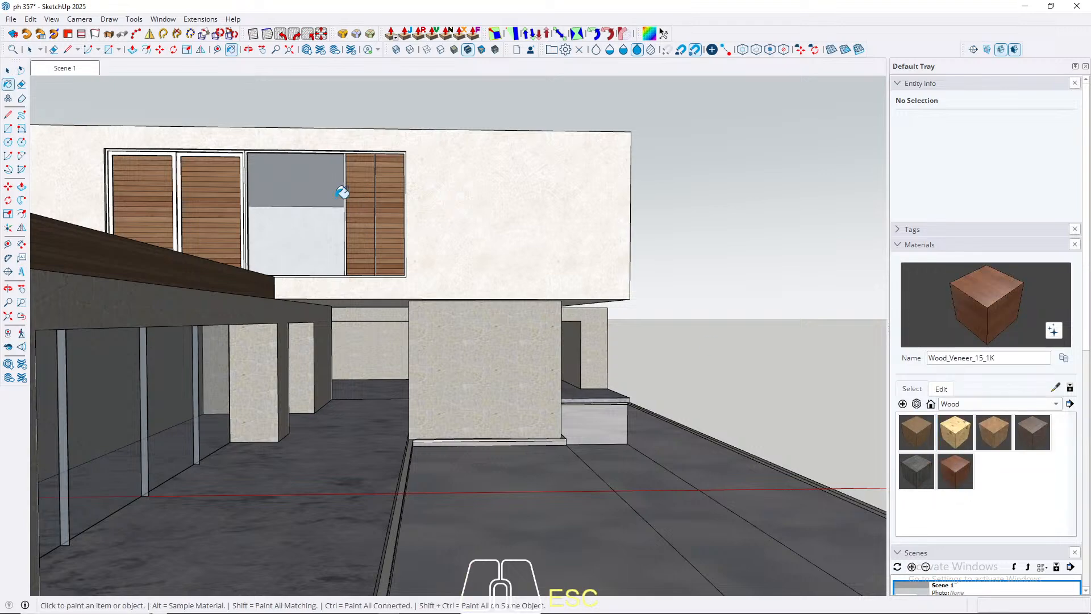
key("space")
scroll(318, 184, "up", 4)
mouse_move(318, 184)
middle_mouse_down()
mouse_move(319, 273)
mouse_move(375, 245)
middle_mouse_up()
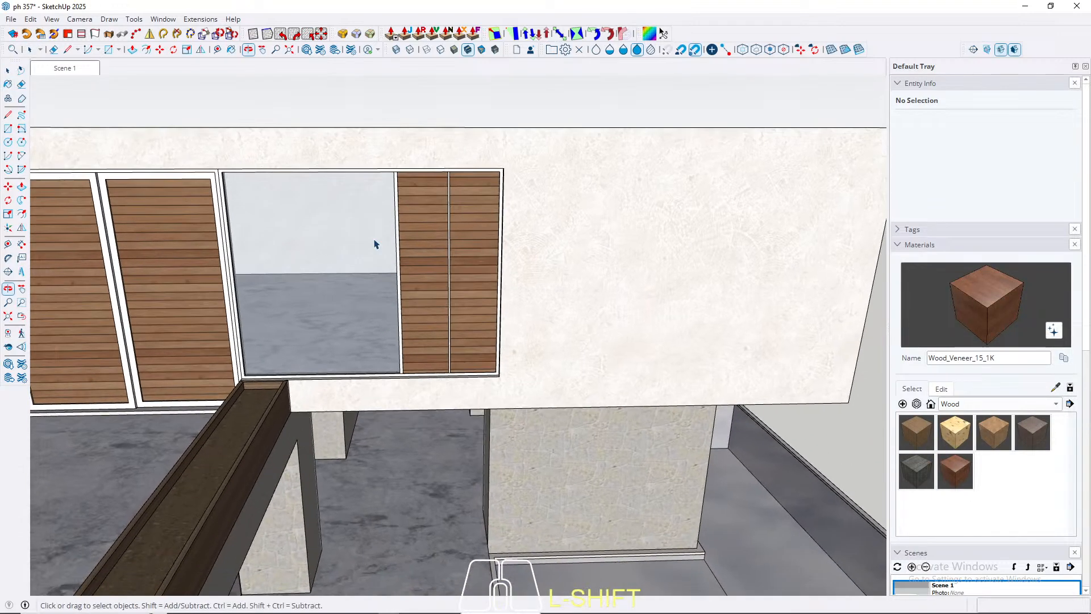
scroll(380, 360, "up", 8)
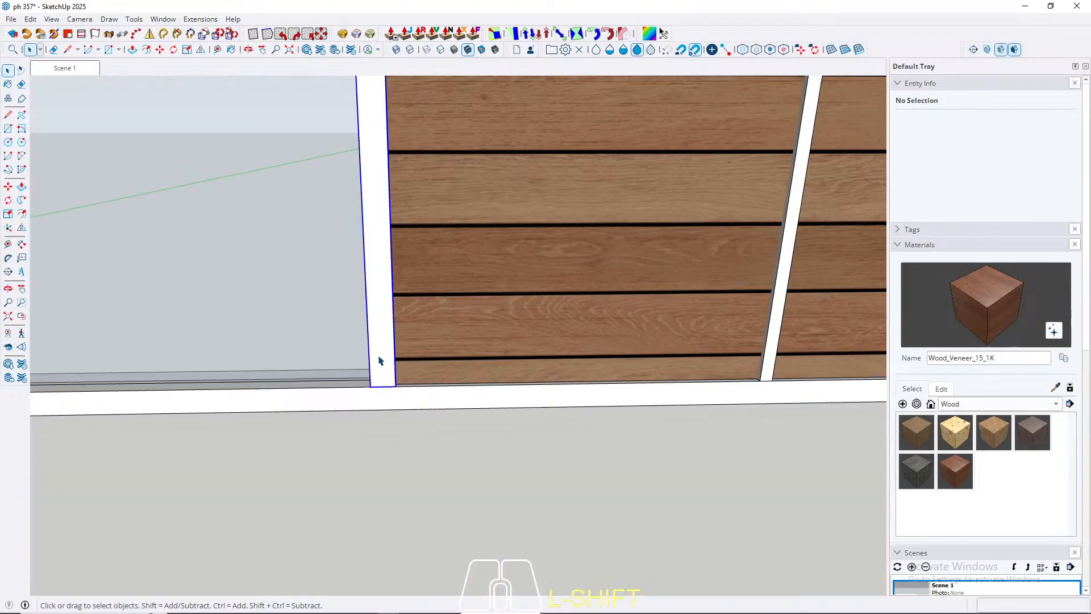
triple_click(380, 360)
key("b")
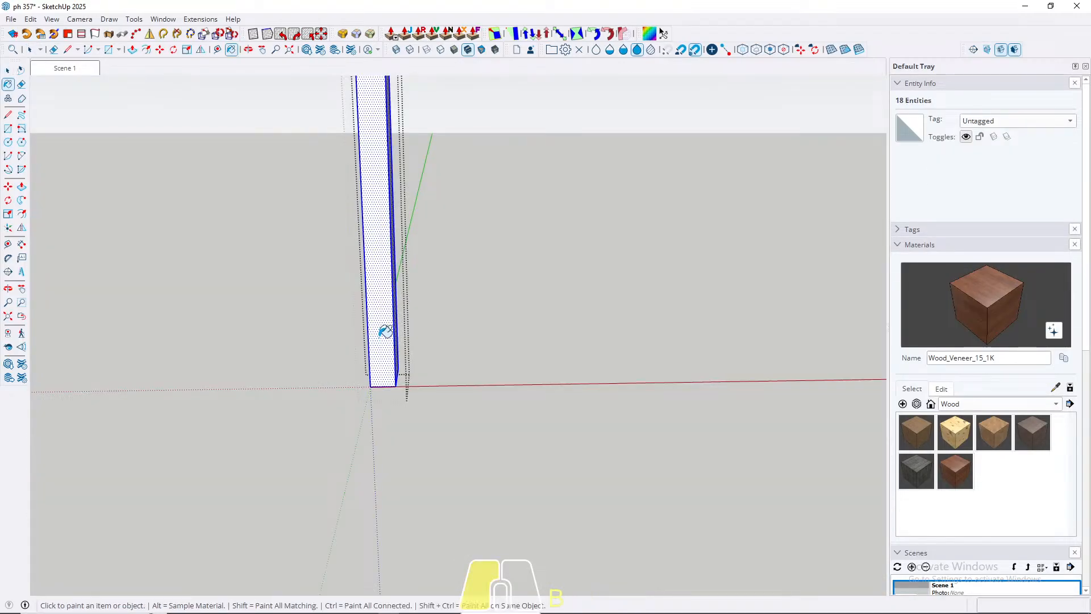
left_click(380, 337)
key("space")
key("Escape")
triple_click(379, 339)
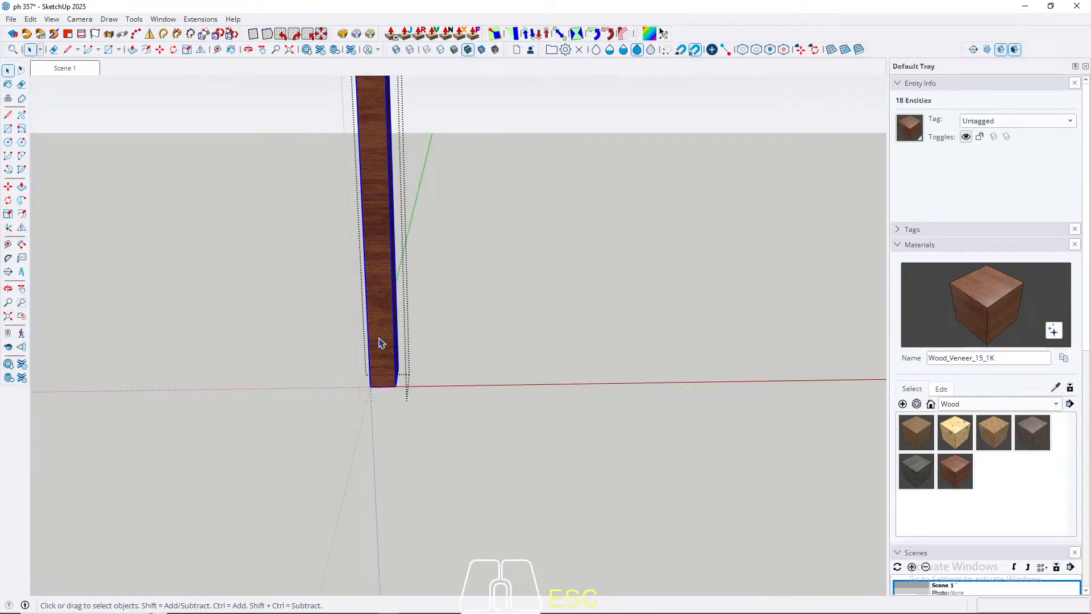
key("Escape")
scroll(455, 340, "down", 1)
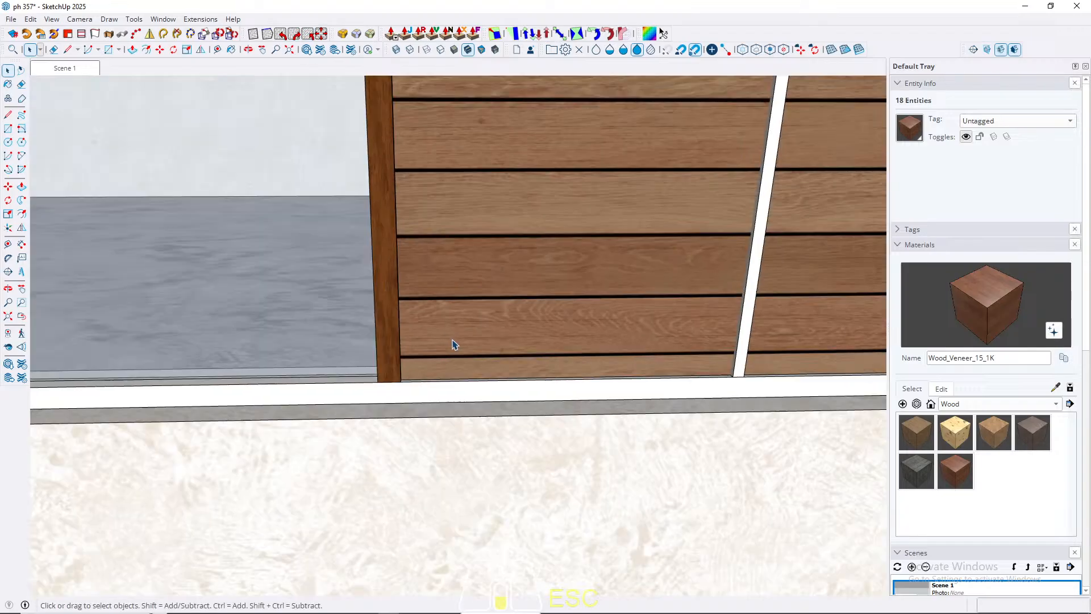
Step: Paint the whole thin strip between the two cedar panels with Wood_Veneer_15_1K, rotate its texture 90° clockwise, and leave the group
scroll(604, 333, "down", 2)
scroll(548, 333, "up", 2)
double_click(551, 333)
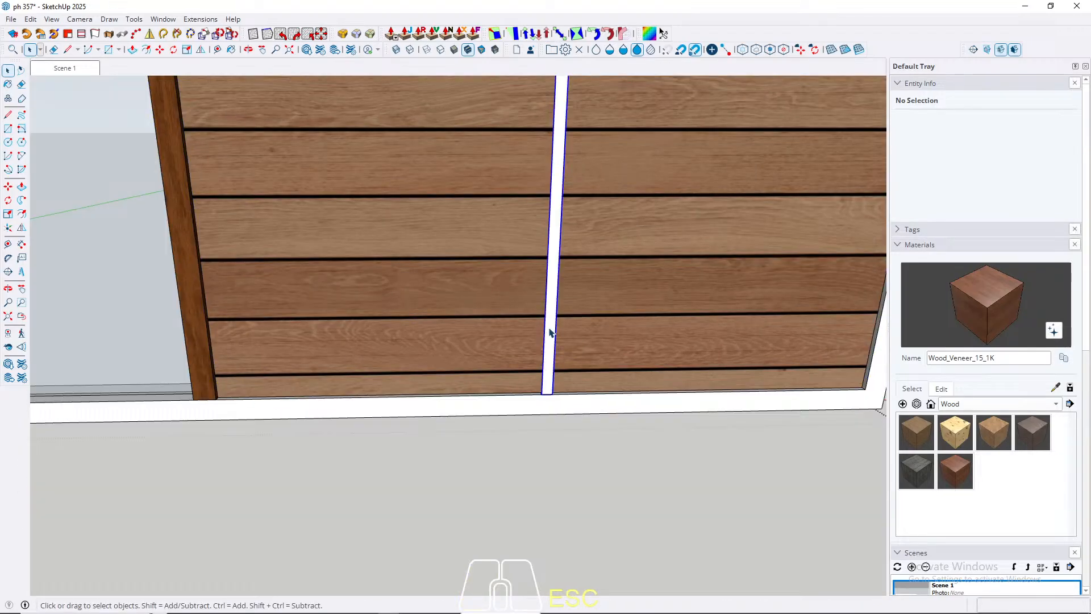
triple_click(550, 313)
key("b")
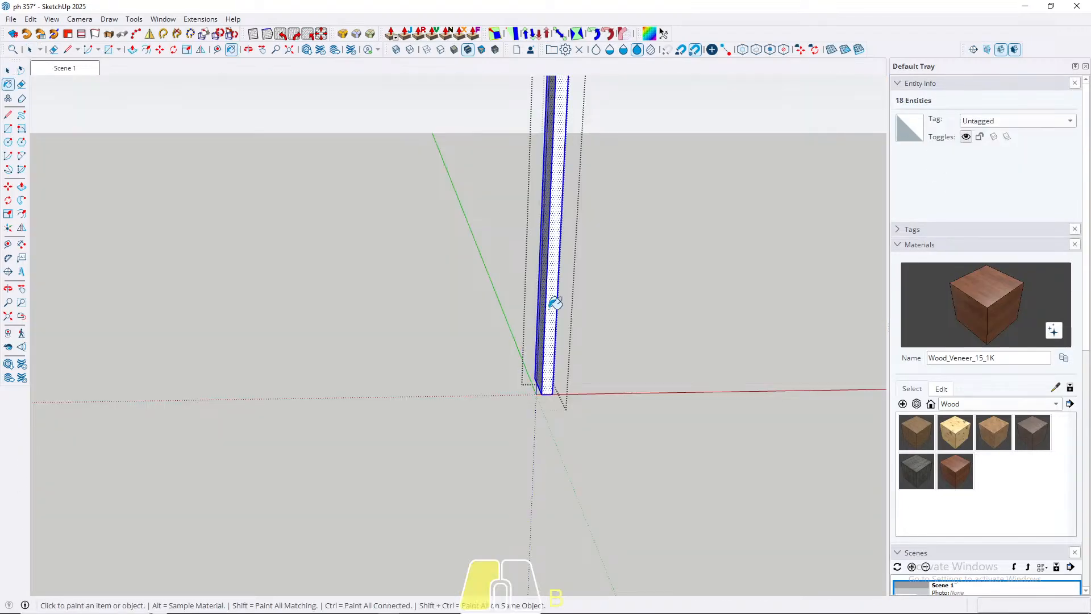
left_click(554, 303)
scroll(548, 341, "down", 2)
key("space")
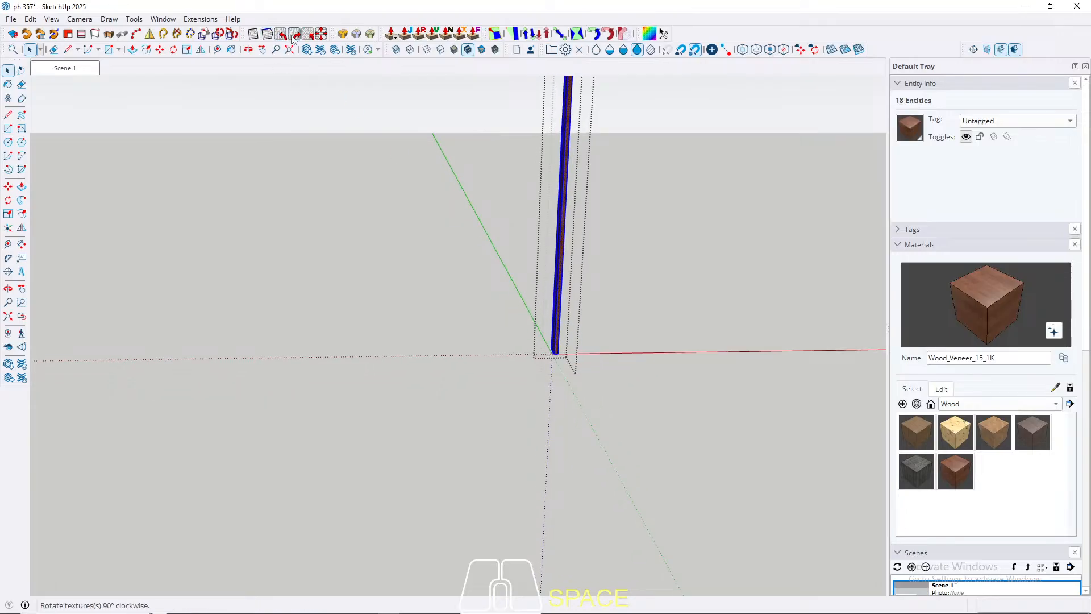
scroll(738, 343, "up", 5)
key("Escape")
Step: Paint all faces of the upper window's outer frame with Wood_Veneer_15_1K and rotate the texture 90° clockwise
scroll(281, 341, "up", 3)
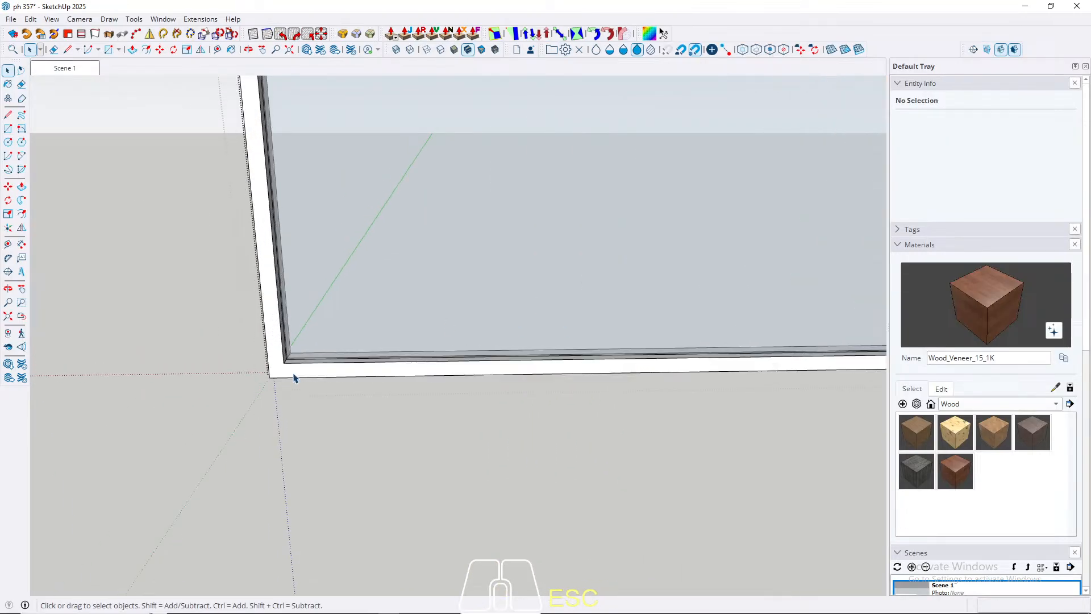
triple_click(280, 356)
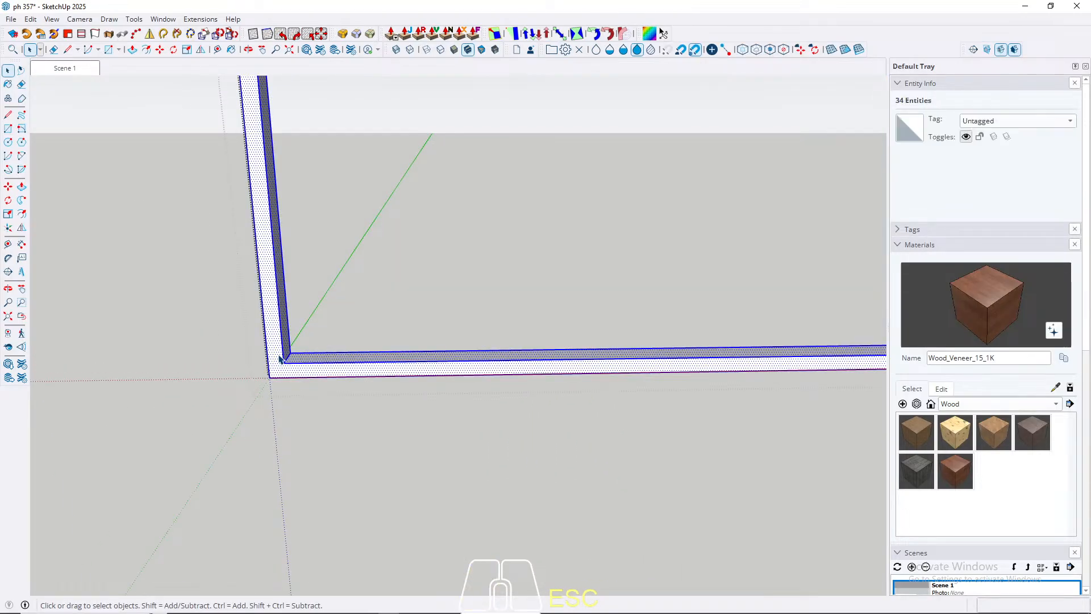
key("b")
left_click(283, 349)
key("space")
left_click(296, 35)
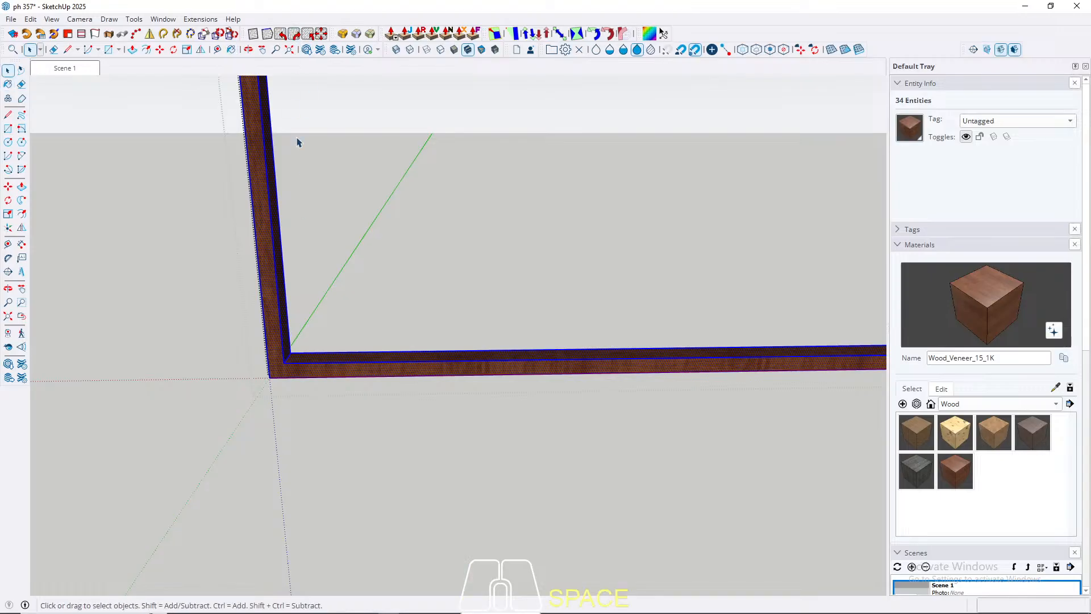
key("Escape")
scroll(364, 386, "down", 2)
key("Escape")
Step: Open the window's outer frame and draw diagonal mitre lines from inner to outer corner at both lower corners of its front face
scroll(341, 367, "up", 3)
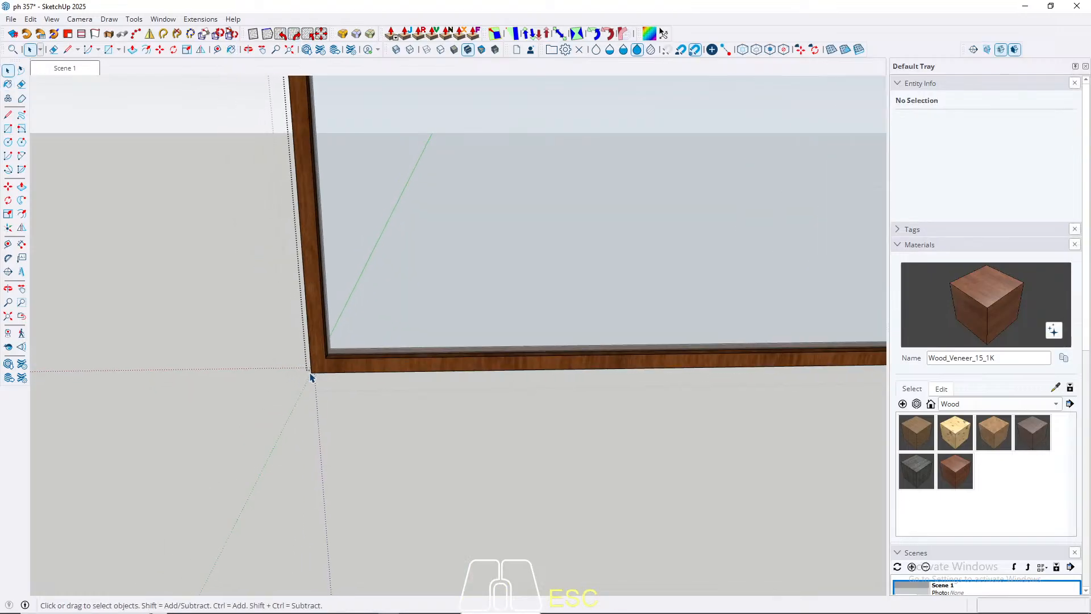
double_click(321, 366)
left_click(320, 364)
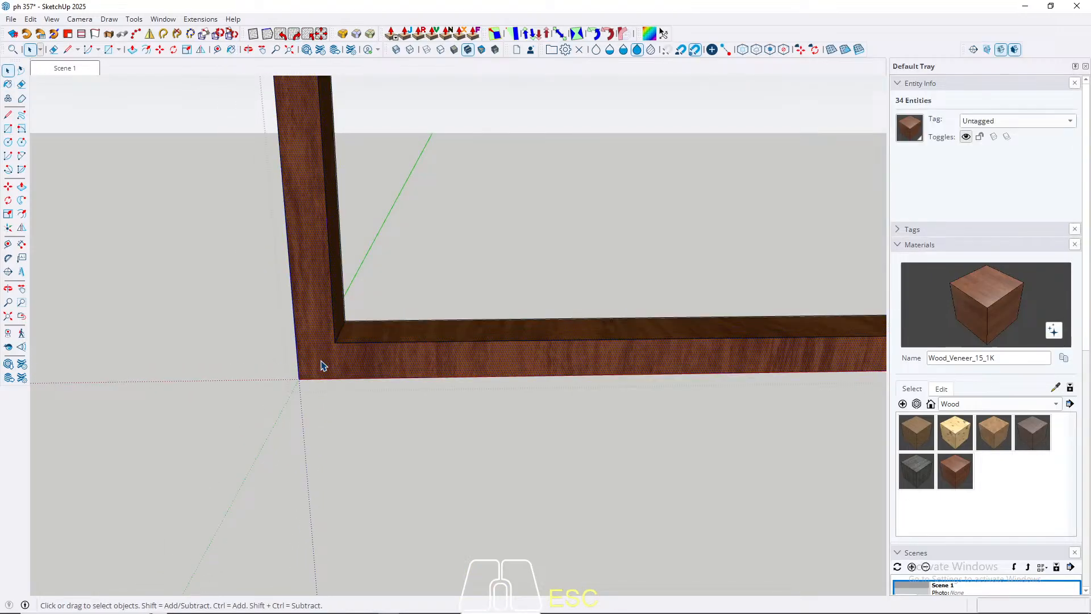
key("l")
left_click(335, 342)
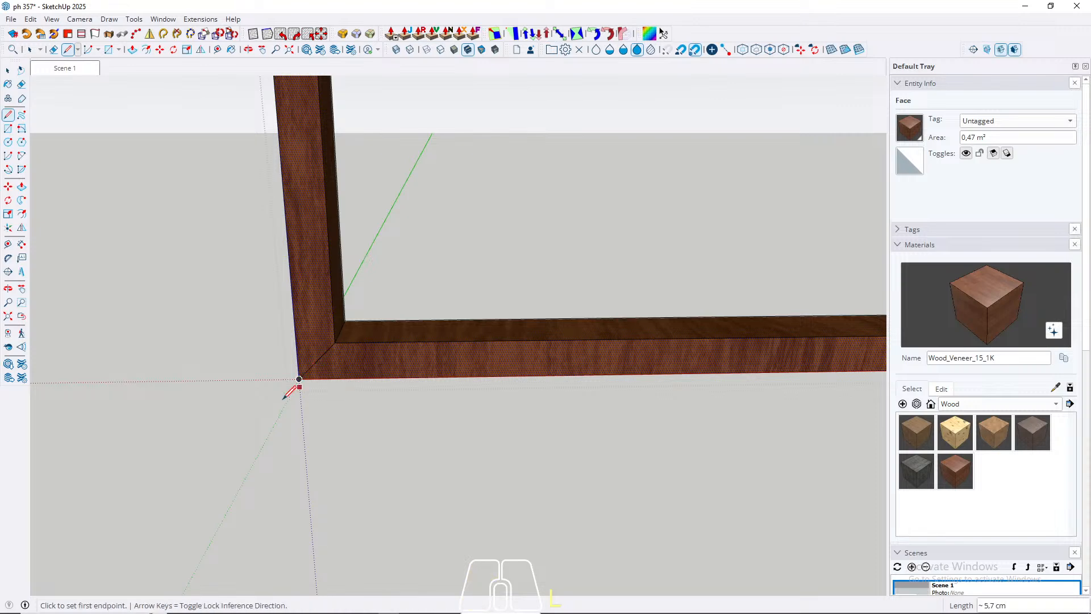
scroll(292, 383, "down", 6)
key("space")
key("l")
scroll(658, 383, "up", 5)
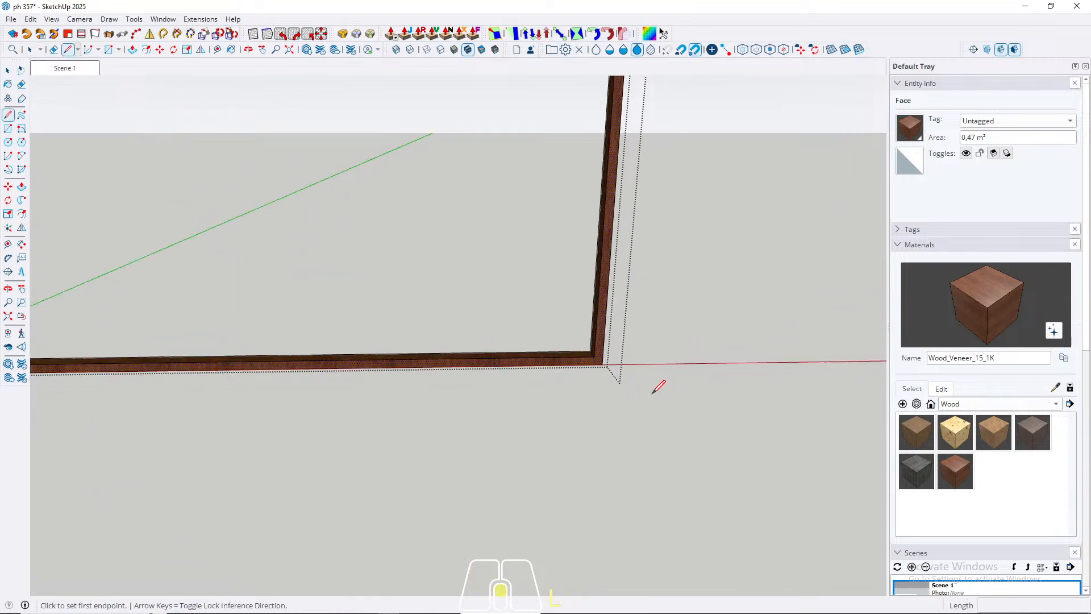
left_click(566, 331)
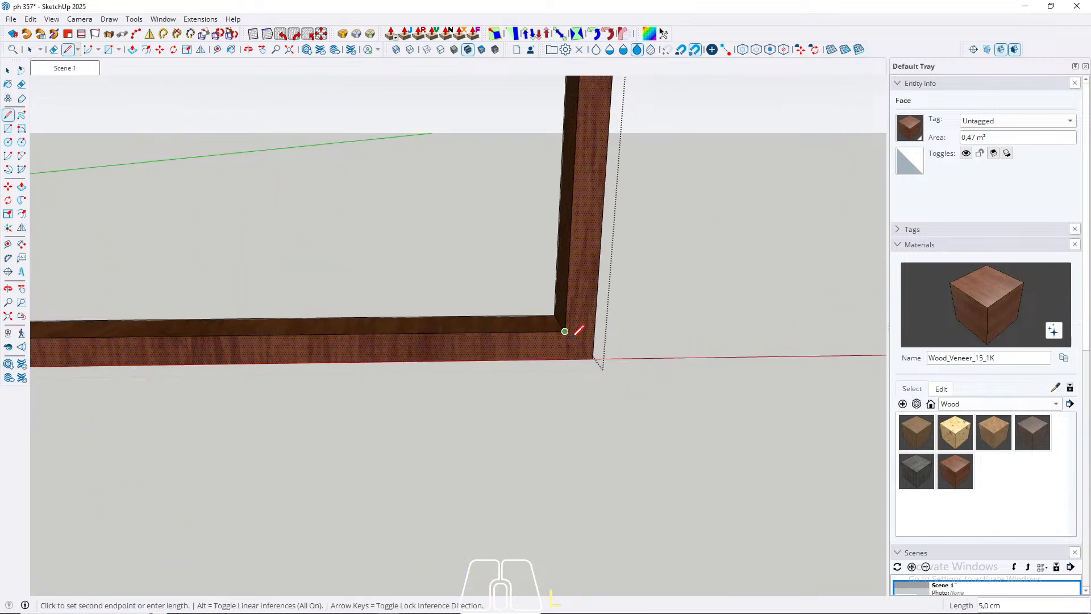
left_click(594, 358)
key("space")
scroll(589, 503, "down", 4)
Step: Draw diagonal mitre lines from inner to outer corner at both upper corners of the window frame's front face
scroll(569, 466, "down", 4)
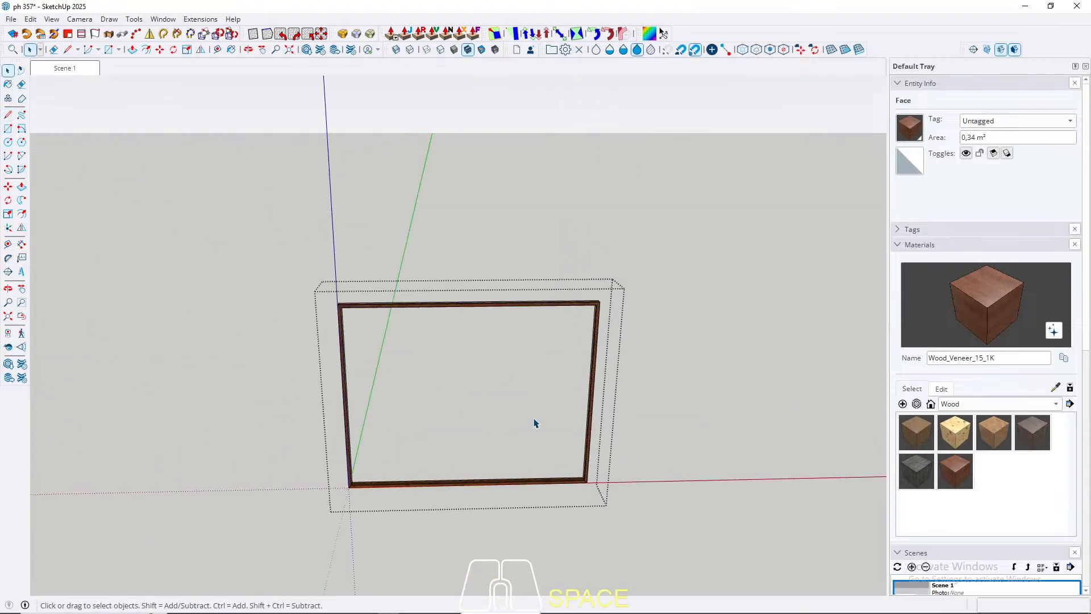
scroll(341, 309, "up", 7)
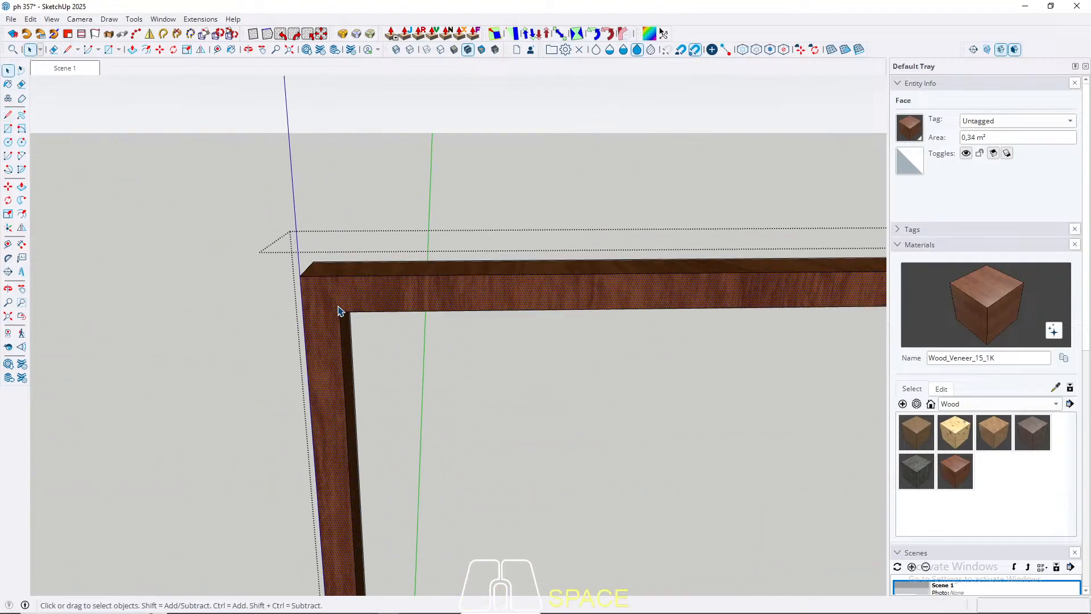
scroll(339, 311, "up", 3)
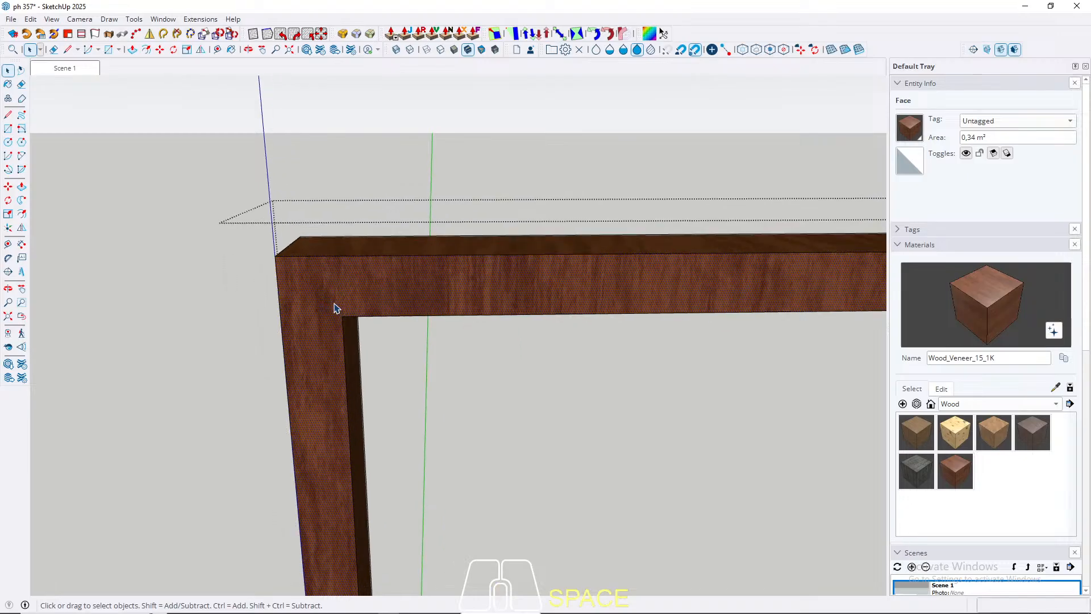
key("l")
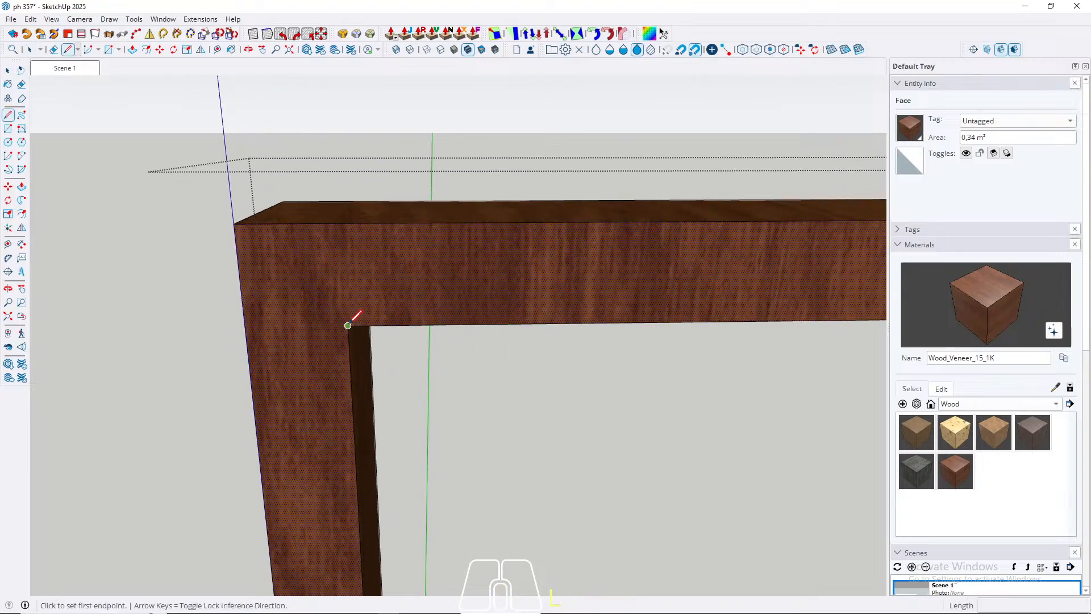
left_click(347, 325)
left_click(234, 223)
scroll(165, 307, "down", 6)
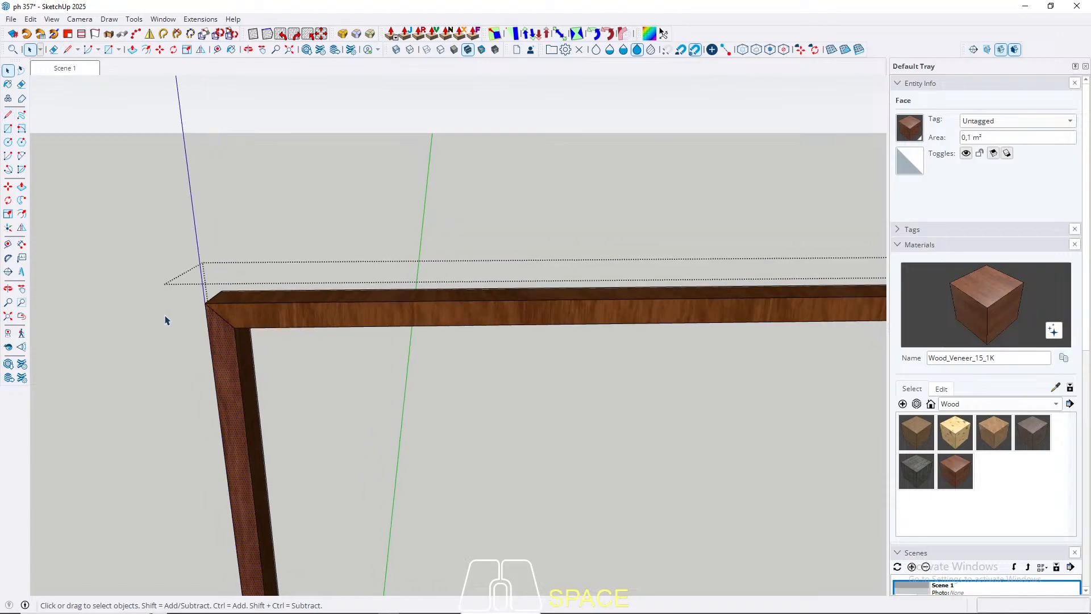
key("space")
scroll(529, 287, "up", 5)
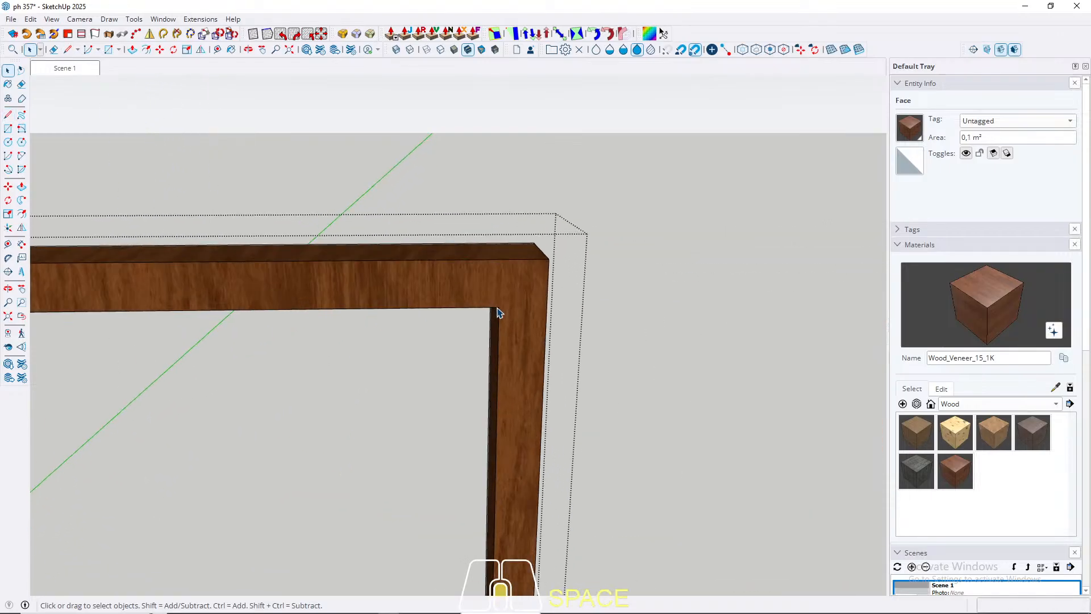
key("l")
left_click(499, 312)
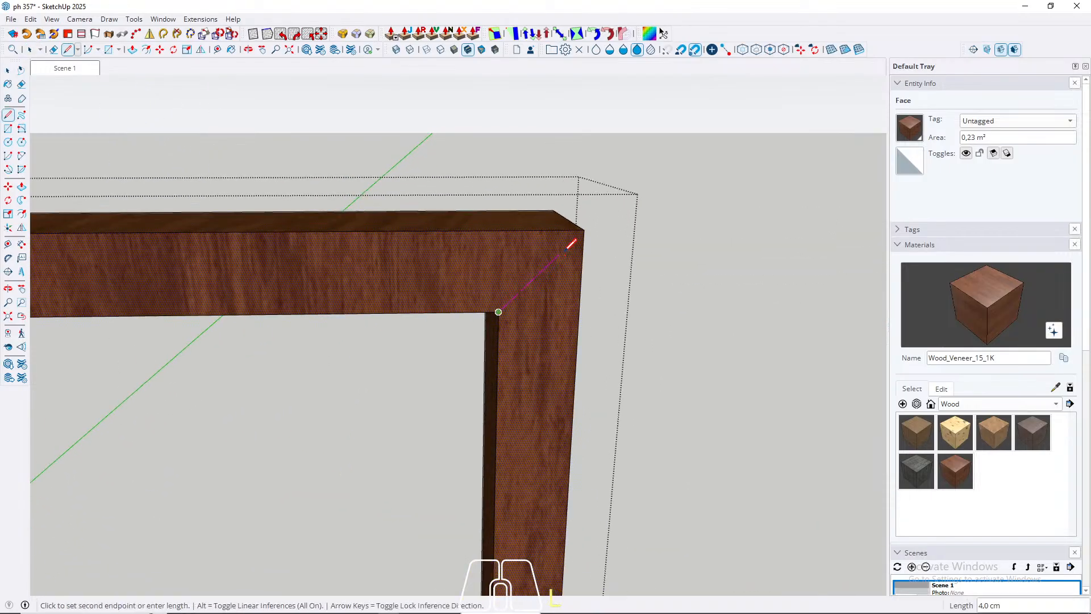
left_click(584, 236)
key("space")
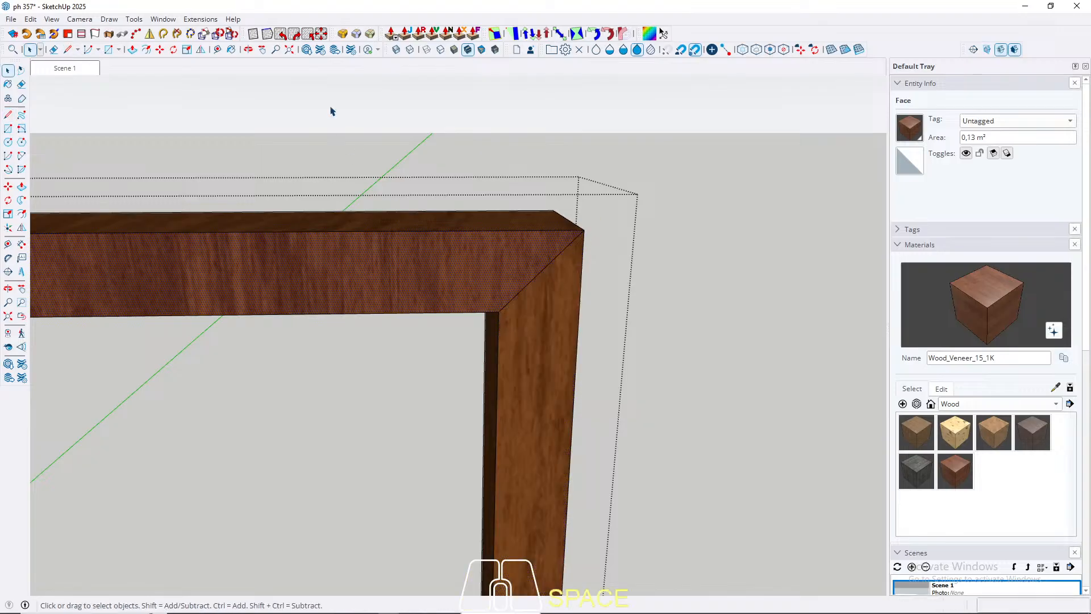
scroll(702, 220, "down", 4)
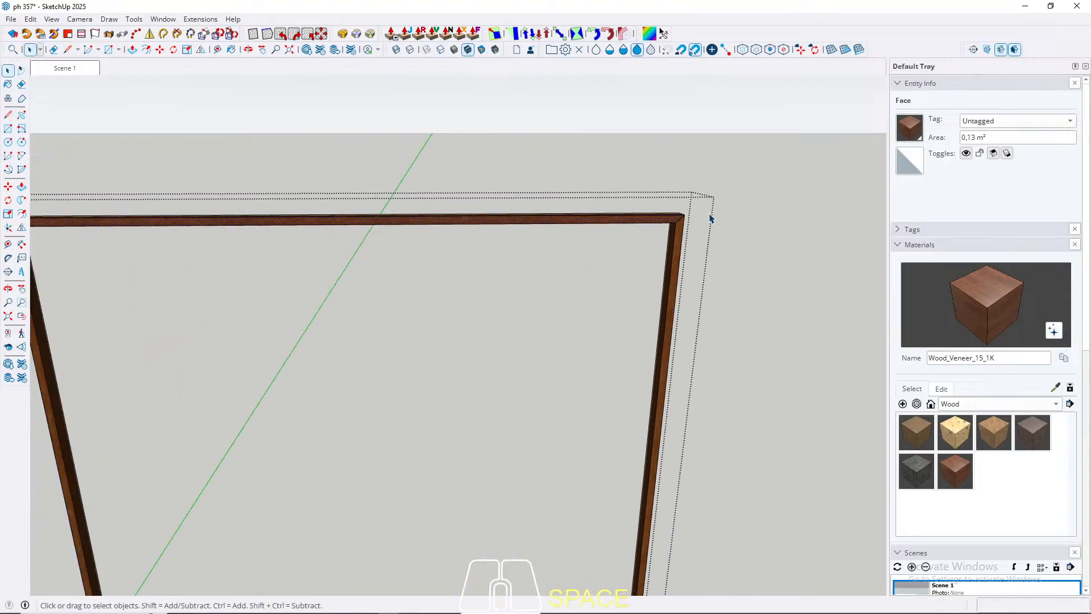
scroll(709, 218, "down", 3)
scroll(319, 565, "up", 8)
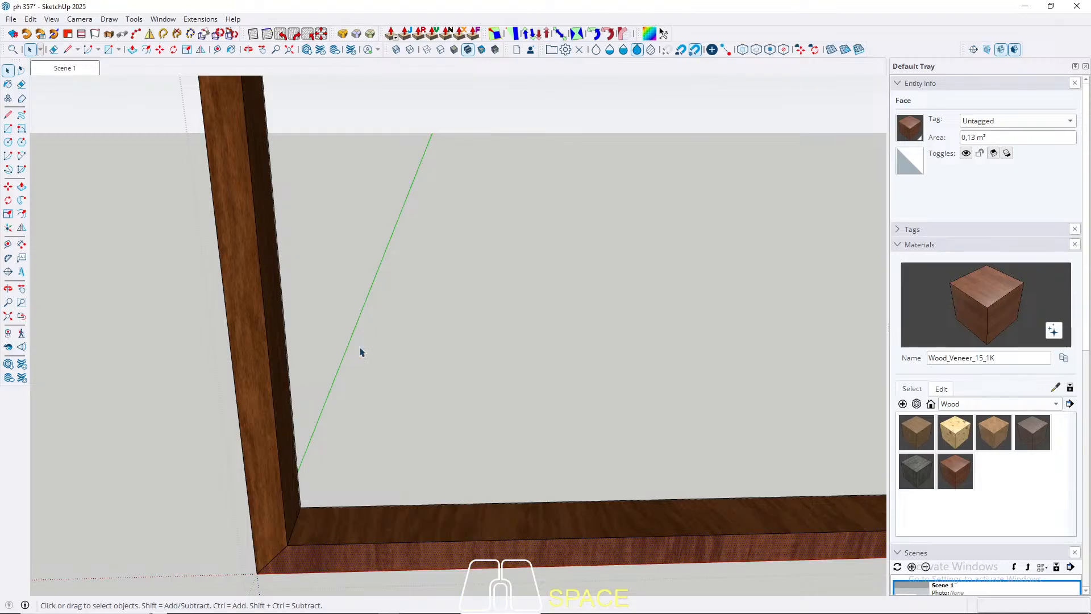
Step: Leave the window frame group and paint all faces of the neighbouring door's outer frame with Wood_Veneer_15_1K
scroll(404, 458, "down", 2)
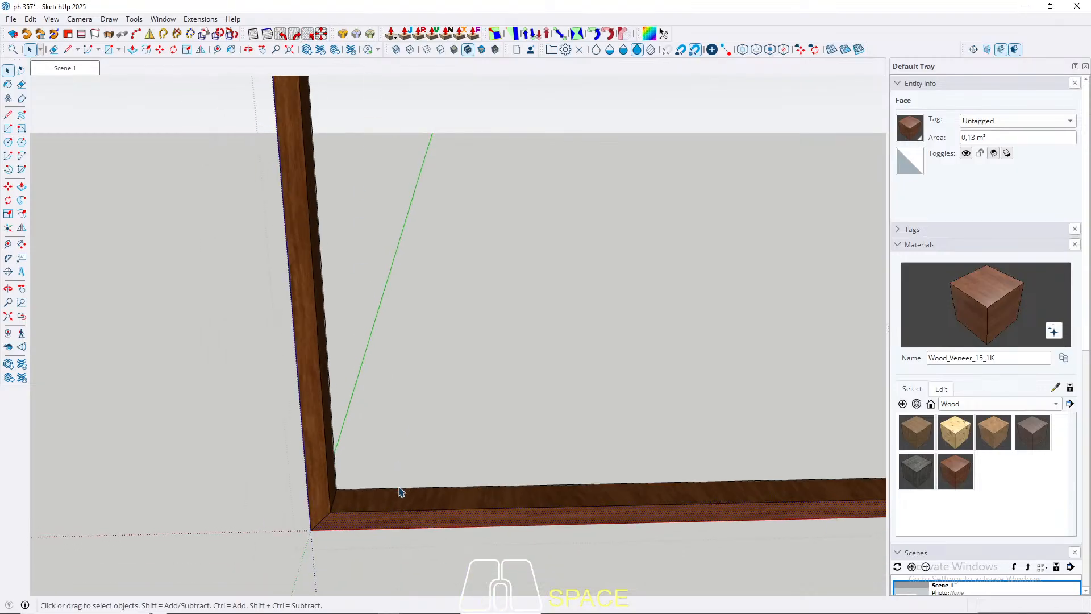
scroll(396, 492, "up", 2)
key("Escape")
middle_click_drag(389, 502, 526, 315)
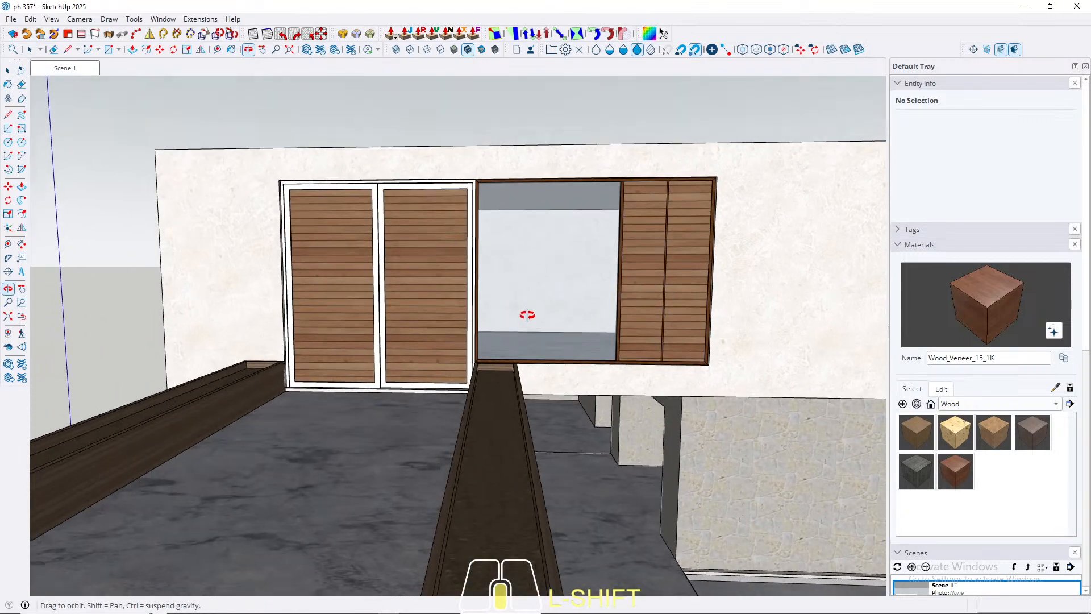
scroll(370, 182, "up", 3)
scroll(366, 179, "up", 3)
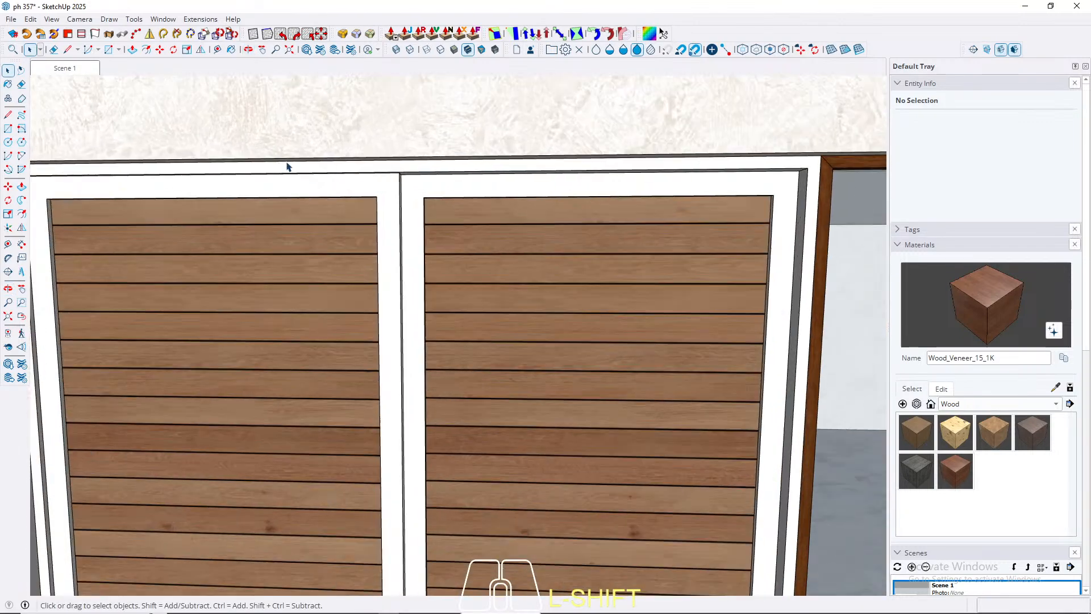
double_click(100, 174)
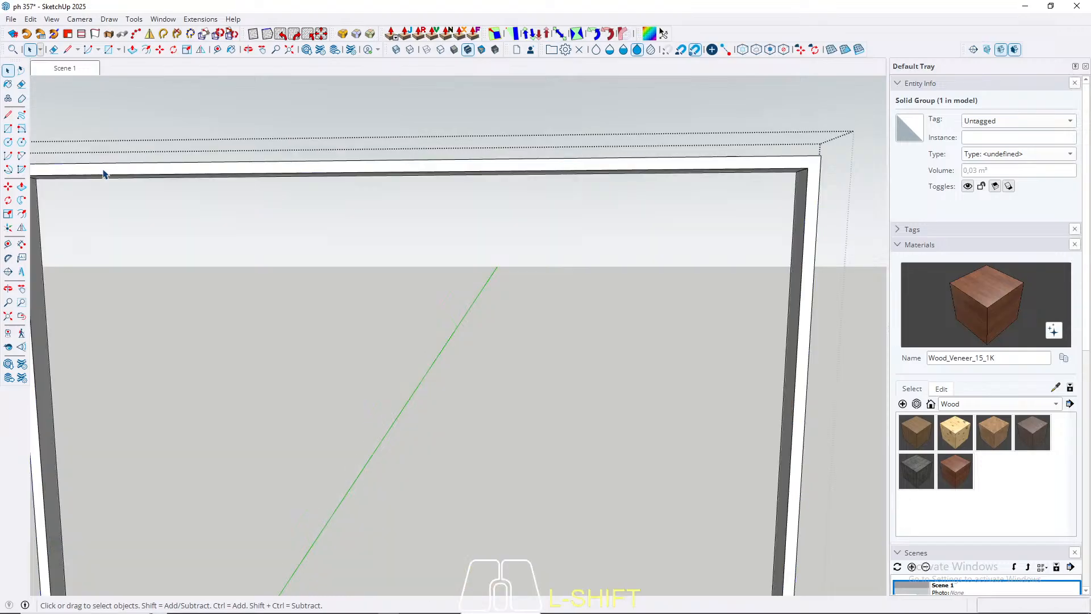
triple_click(103, 171)
key("b")
left_click(107, 167)
key("space")
scroll(503, 222, "down", 5)
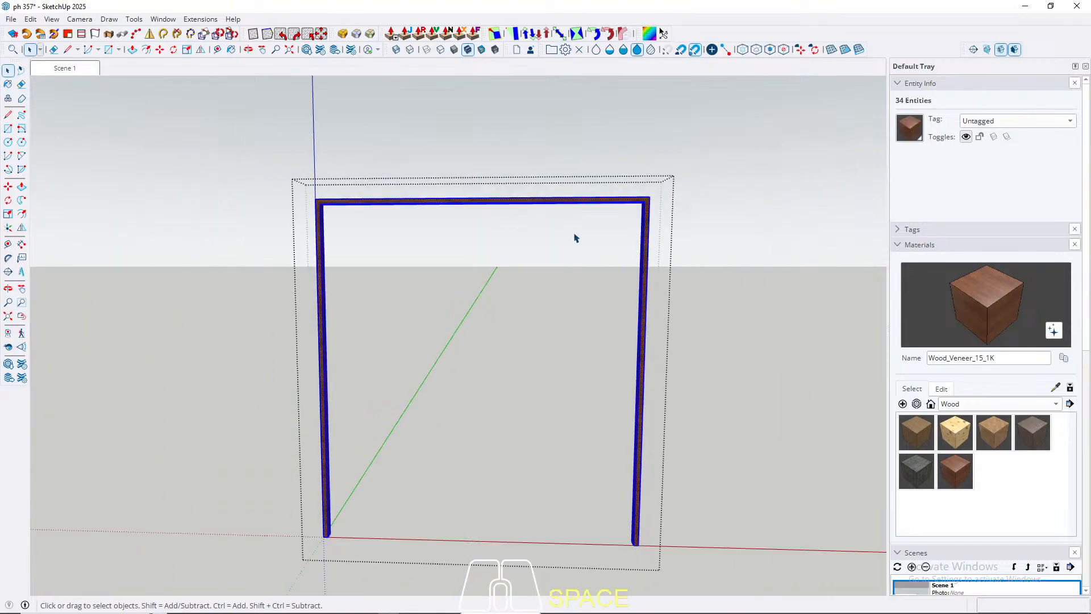
Step: Draw a diagonal mitre line at the door frame's upper-left corner and rotate the left jamb's texture 90° clockwise
scroll(328, 206, "up", 6)
key("l")
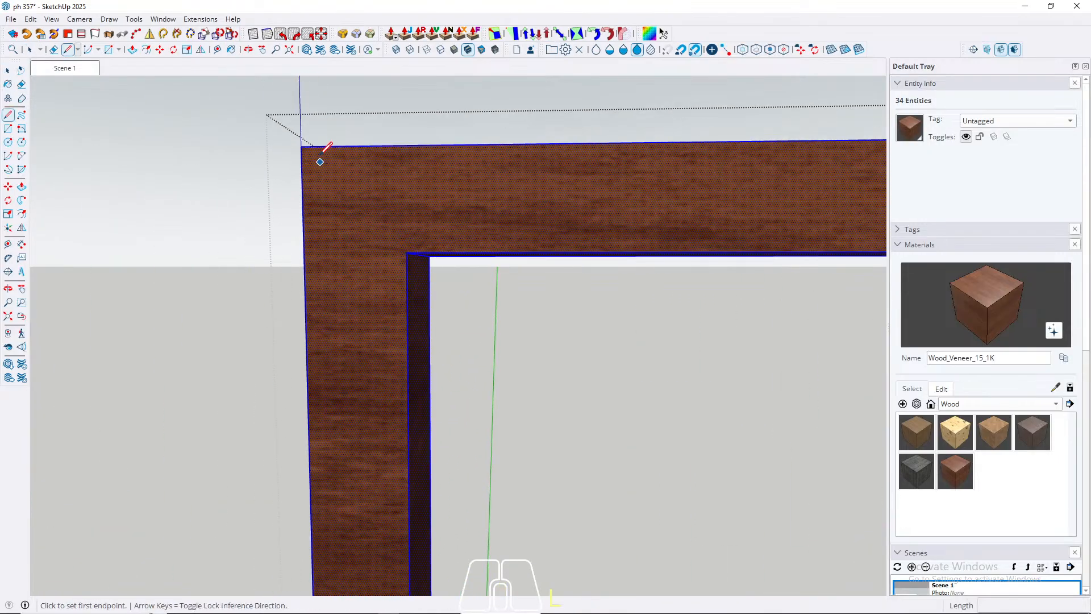
left_click(302, 146)
left_click(407, 253)
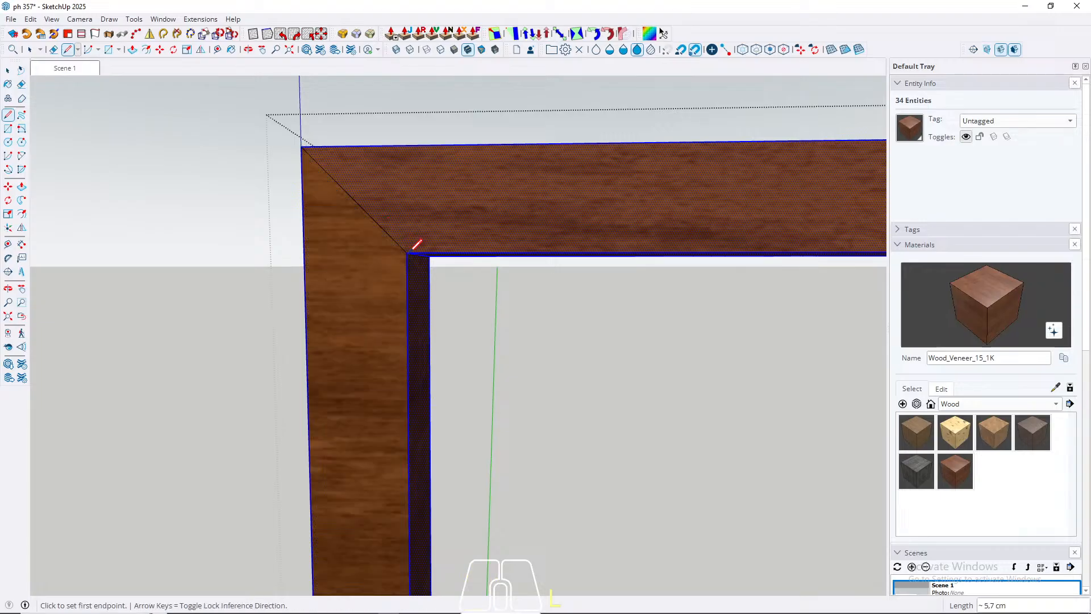
key("space")
left_click(382, 292)
scroll(222, 257, "down", 3)
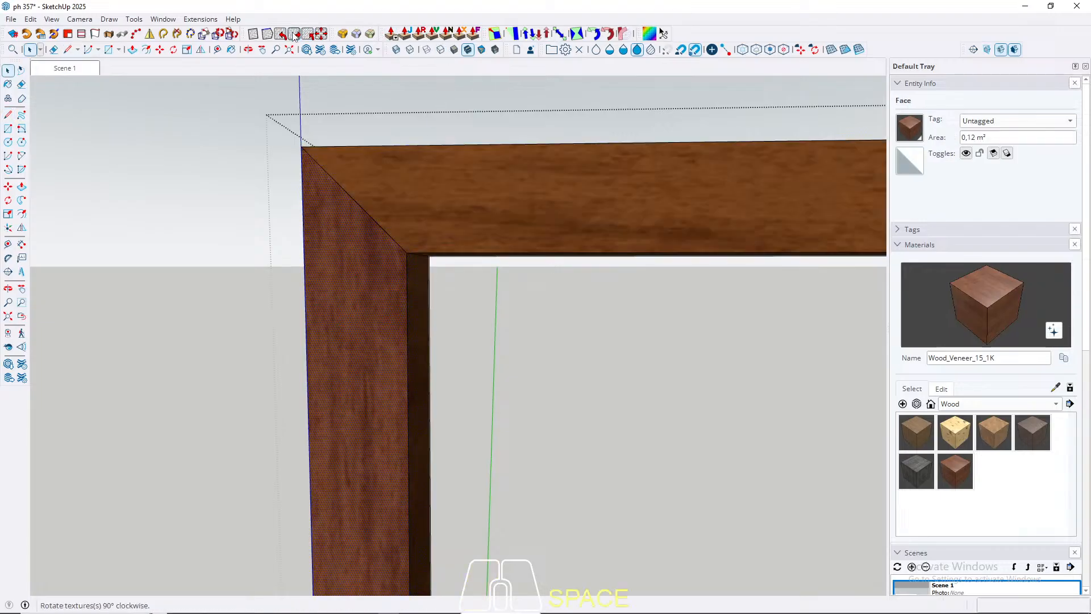
scroll(222, 257, "down", 4)
scroll(582, 199, "up", 6)
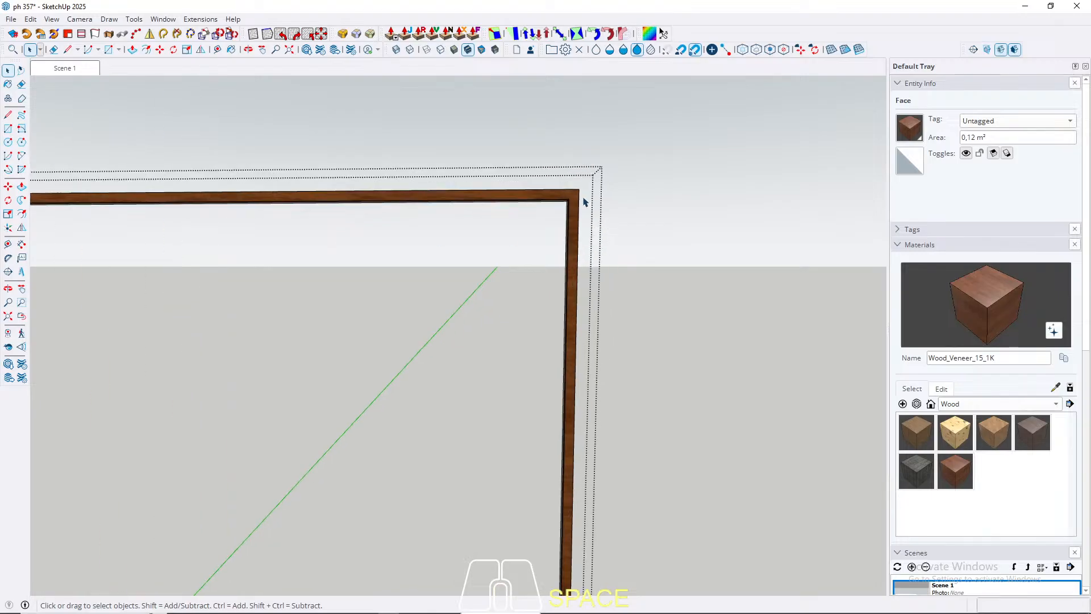
Step: Draw a diagonal mitre line at the door frame's upper-right corner, rotate the right jamb's texture 90°, and leave the group
left_click(570, 204)
scroll(570, 203, "up", 1)
key("l")
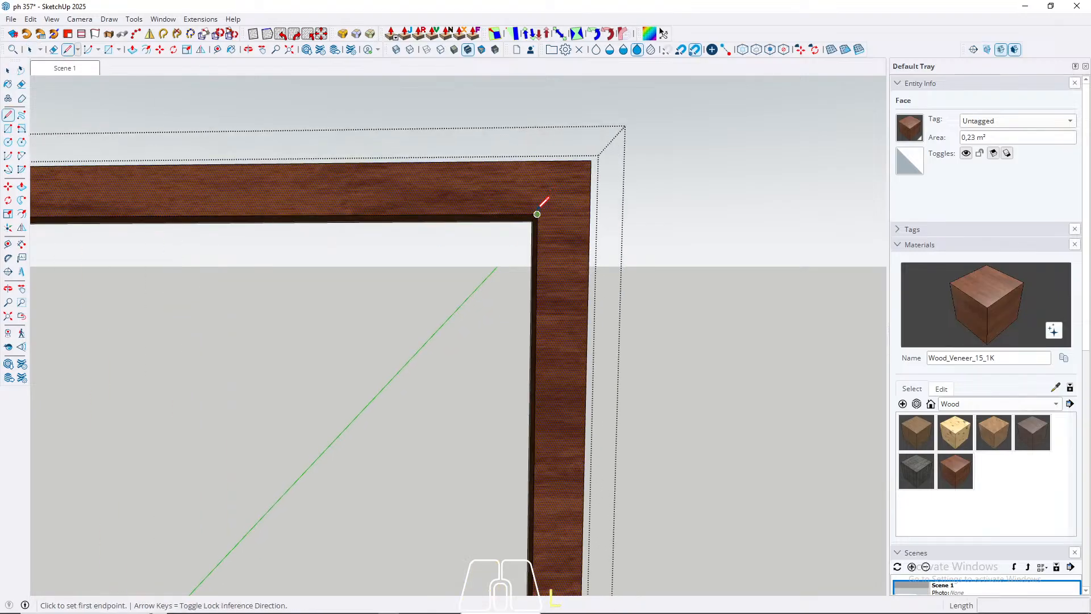
left_click(537, 213)
left_click(591, 160)
key("space")
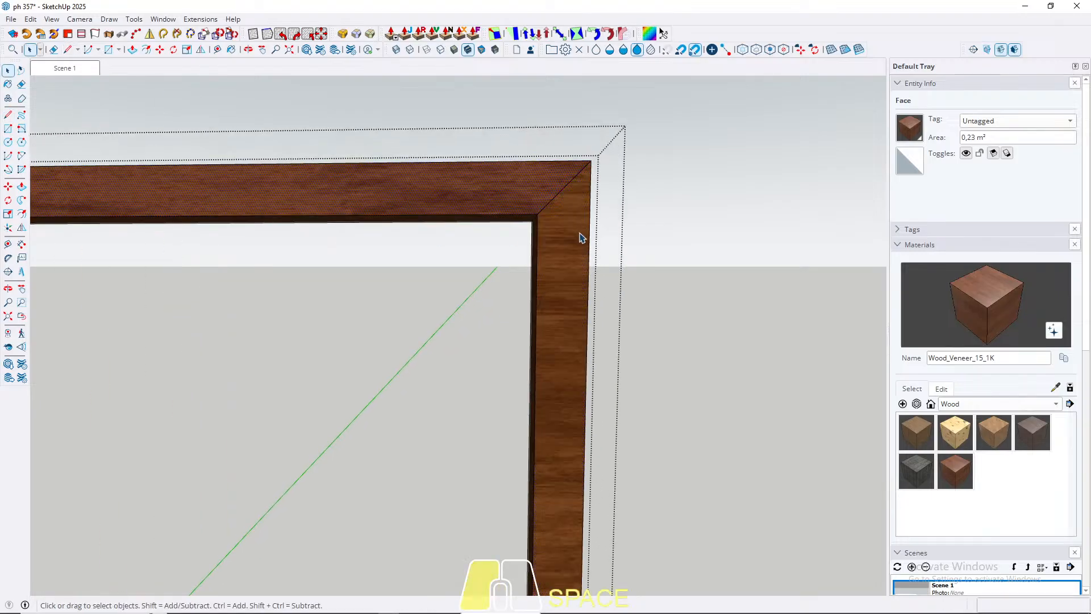
left_click(579, 237)
left_click(282, 34)
scroll(479, 203, "down", 8)
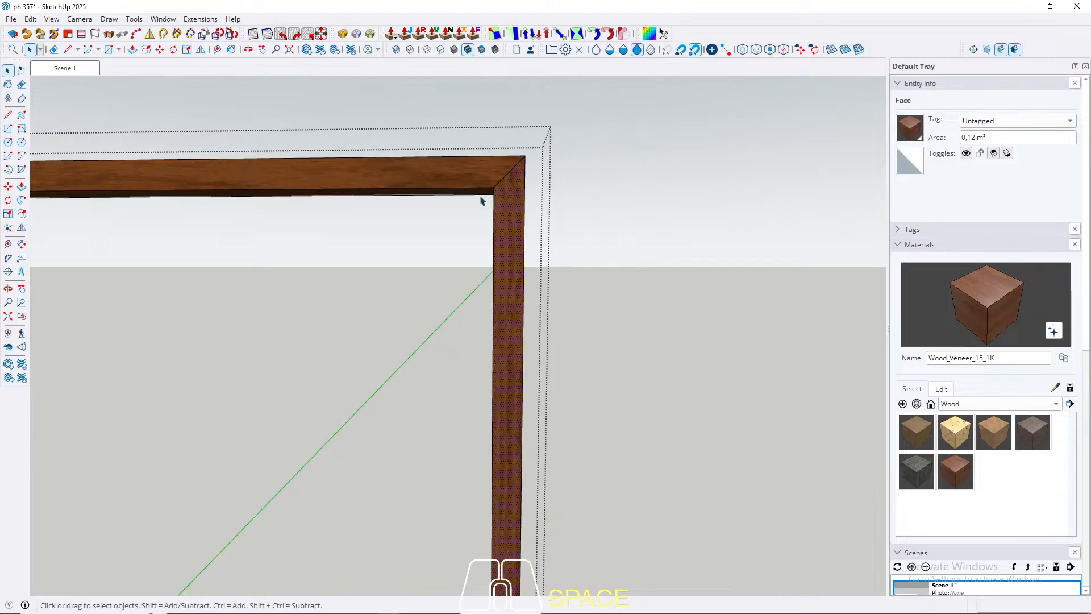
key("Escape")
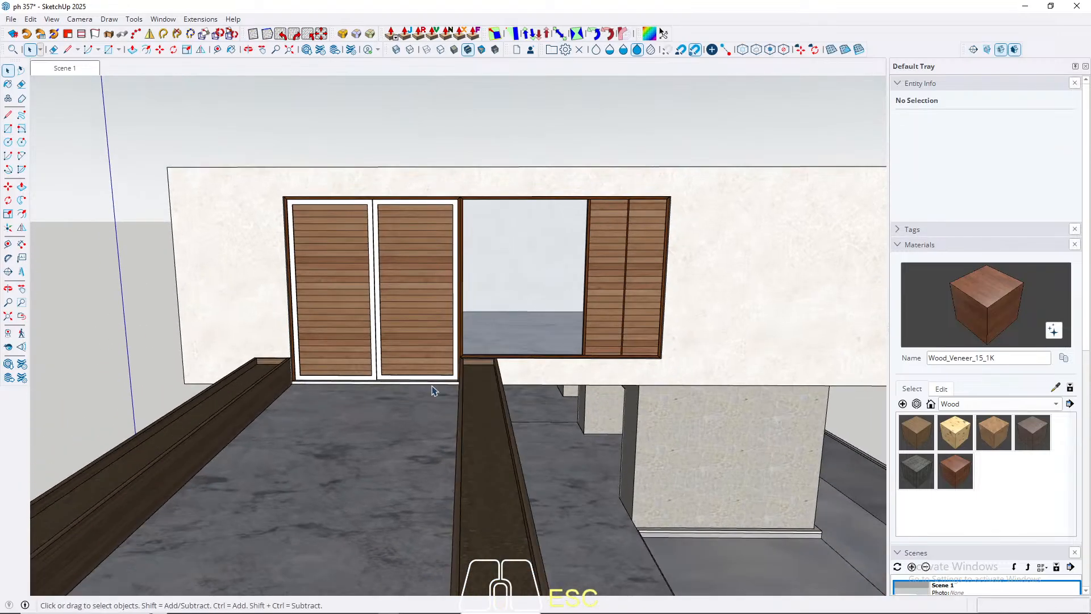
Step: Open the right cedar door panel for editing and select all of its geometry
scroll(364, 353, "up", 6)
left_click(343, 346)
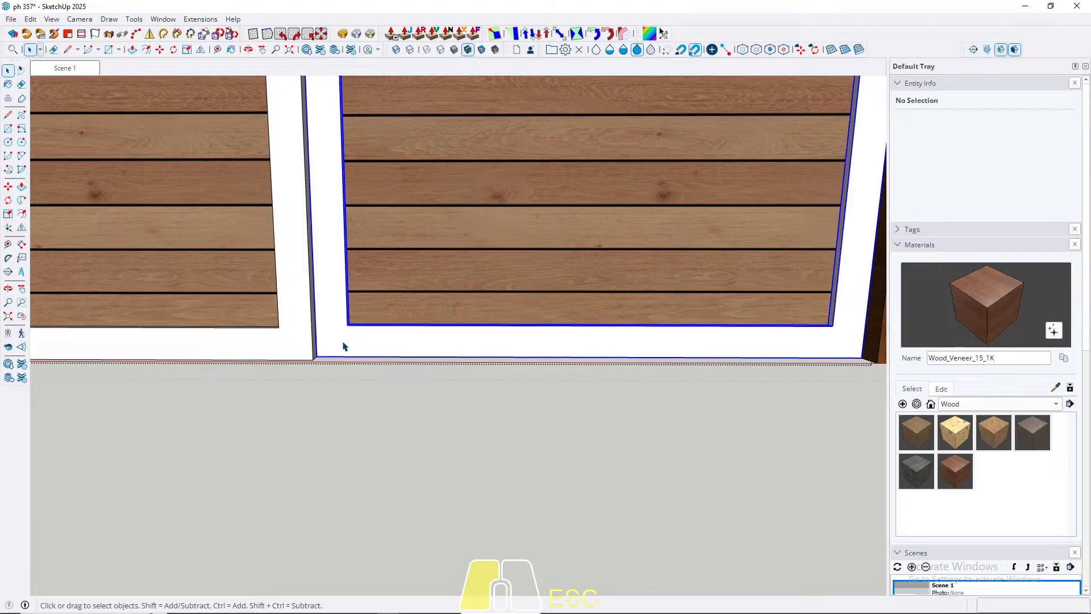
key("ctrl+a")
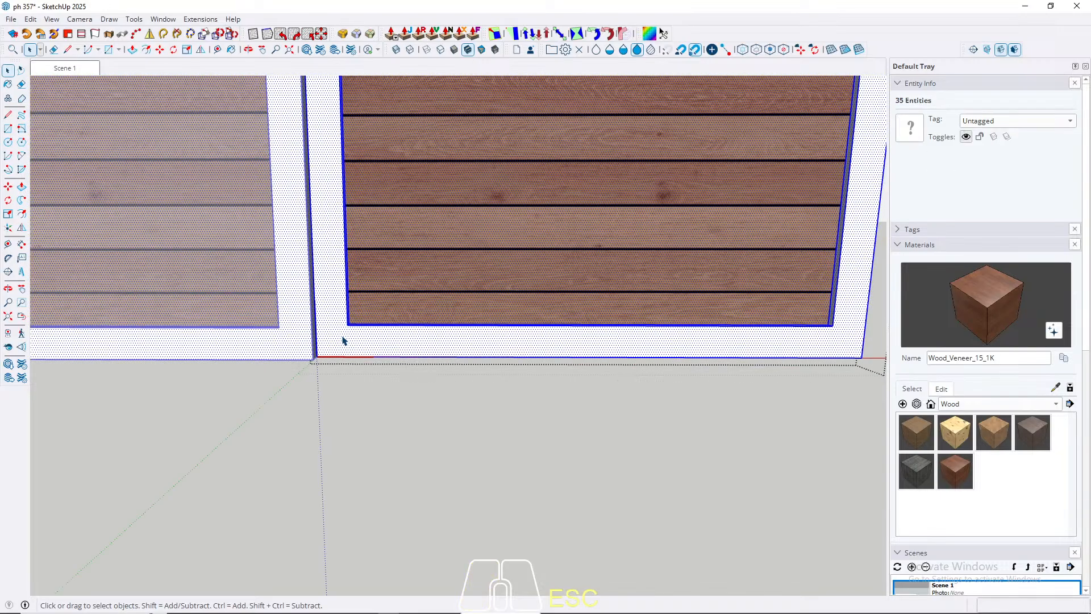
key("b")
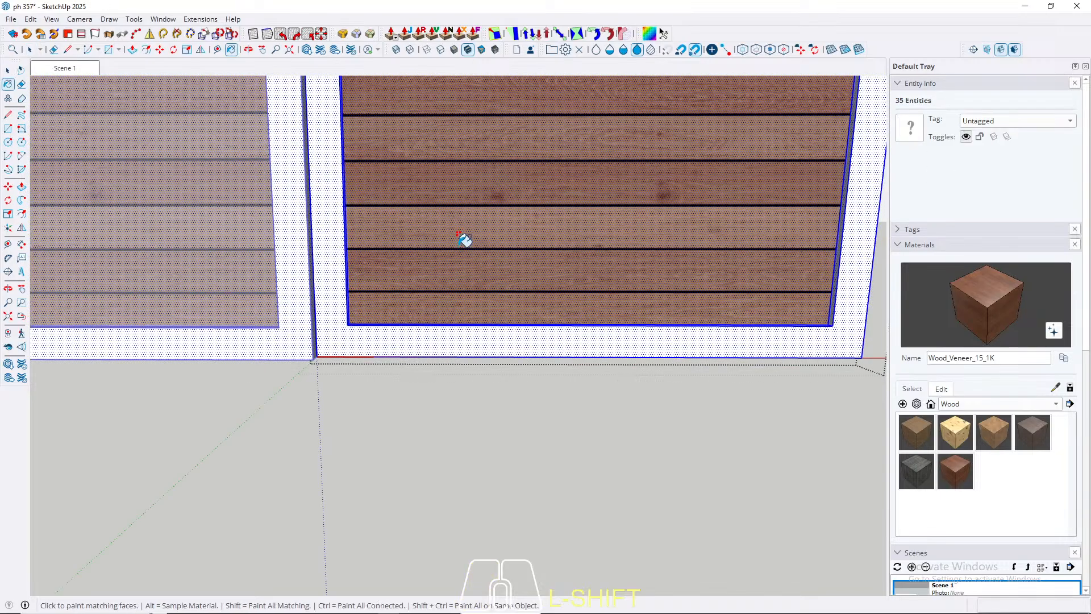
left_click(463, 239)
key("ctrl+z")
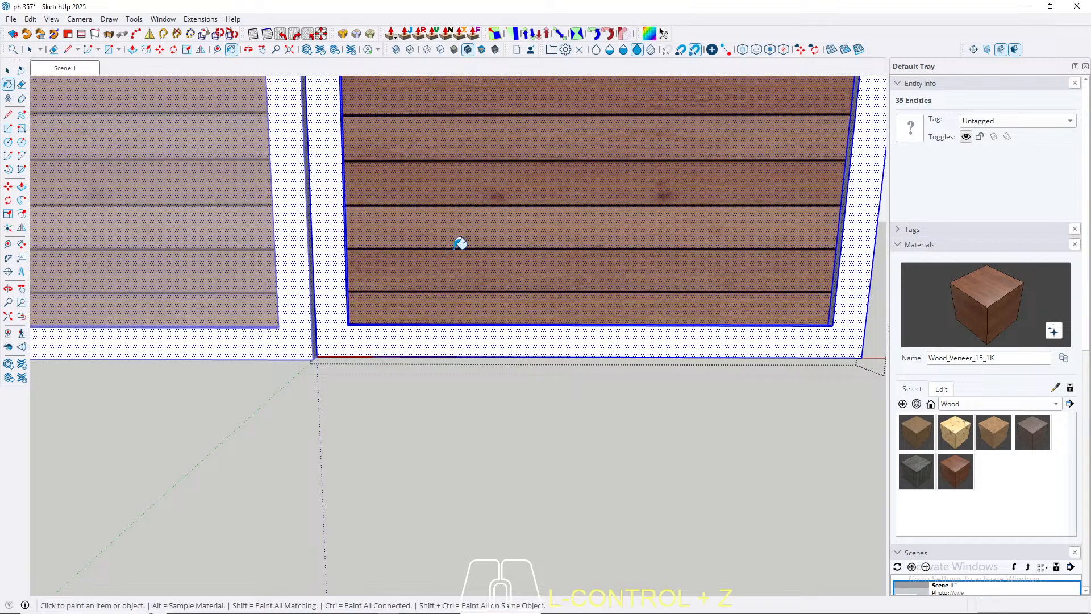
Step: Remove the cedar face from the selection and paint the door panel's remaining frame faces with Wood_Veneer_15_1K
key("space")
left_click(444, 271, "shift")
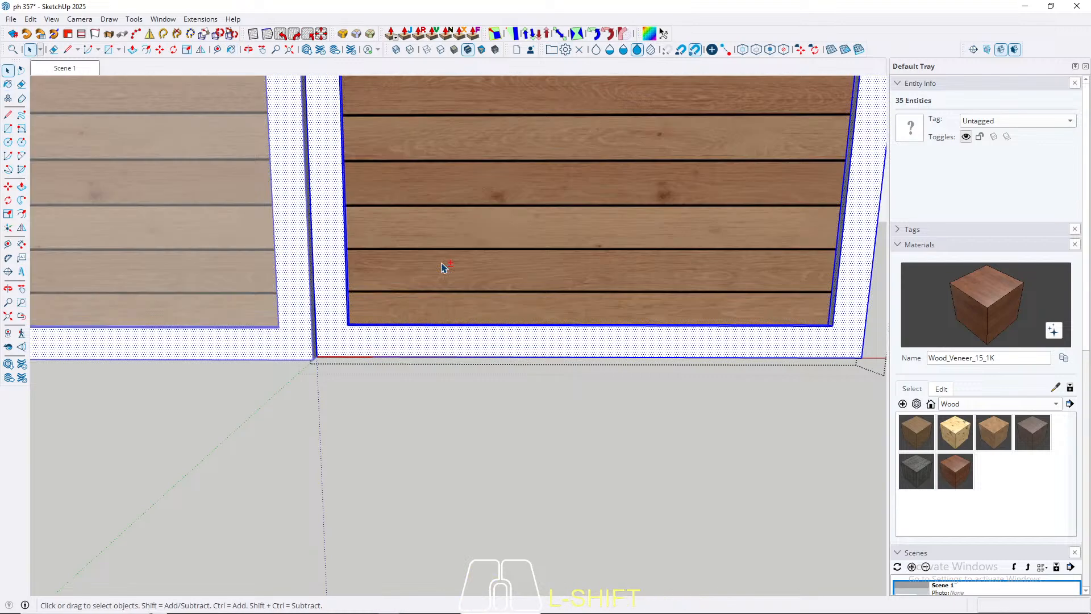
scroll(346, 324, "up", 3)
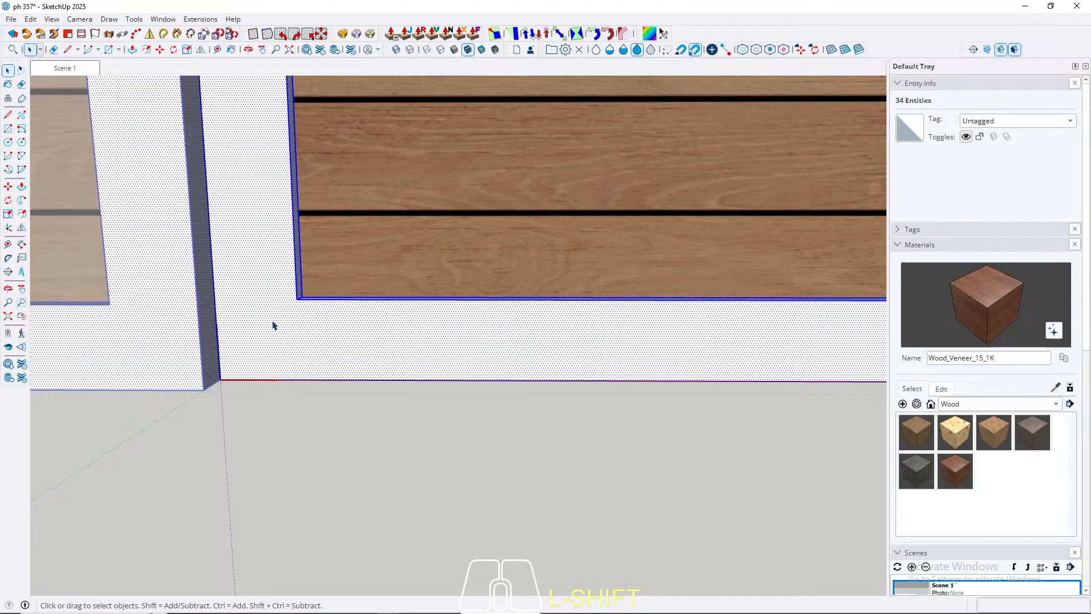
key("b")
left_click(275, 321)
key("space")
Step: Draw diagonal mitre lines from inner to outer corner at both lower corners of the door panel frame's front face
left_click(285, 333)
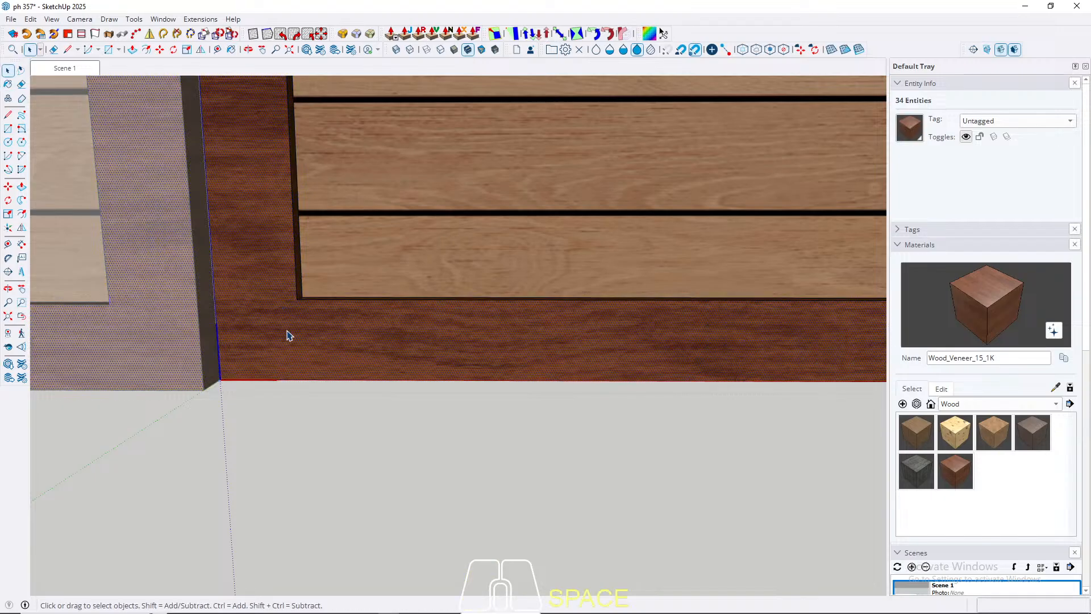
key("l")
left_click(298, 299)
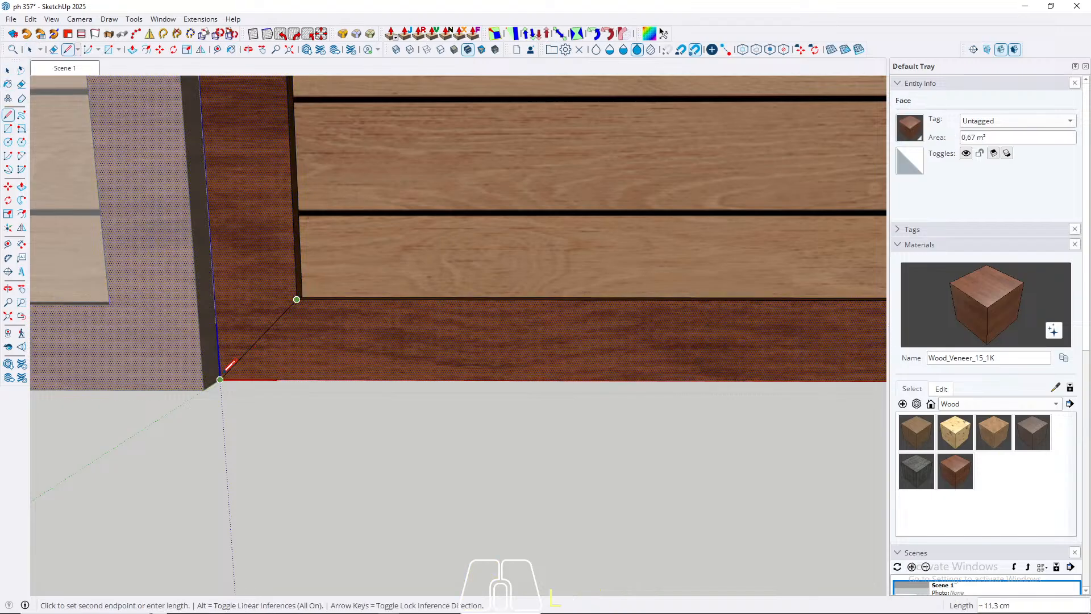
left_click(221, 379)
key("space")
scroll(222, 378, "down", 4)
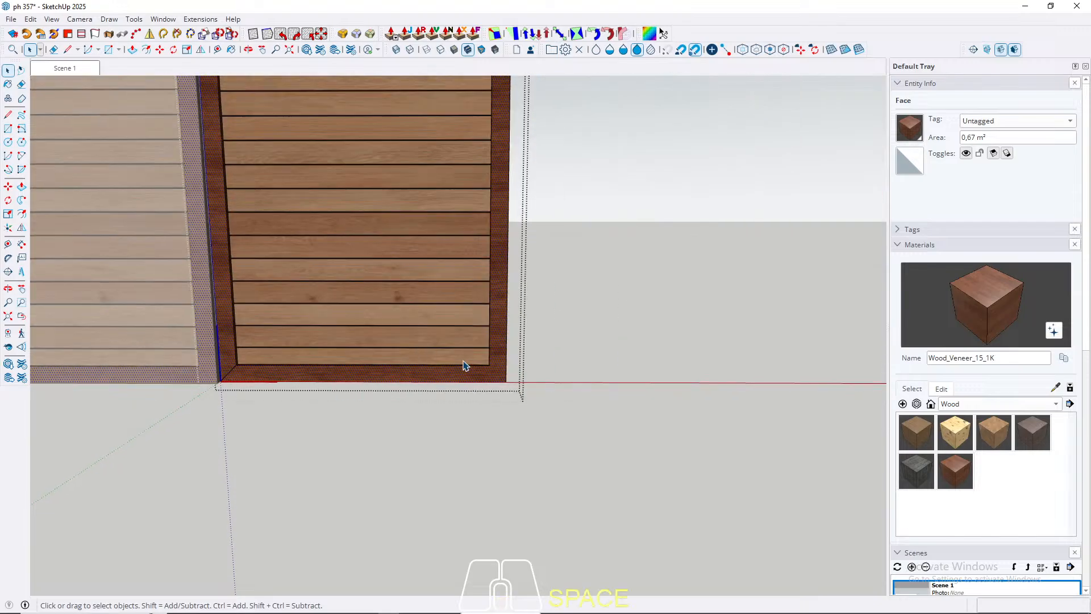
scroll(471, 371, "up", 2)
key("l")
left_click(491, 352)
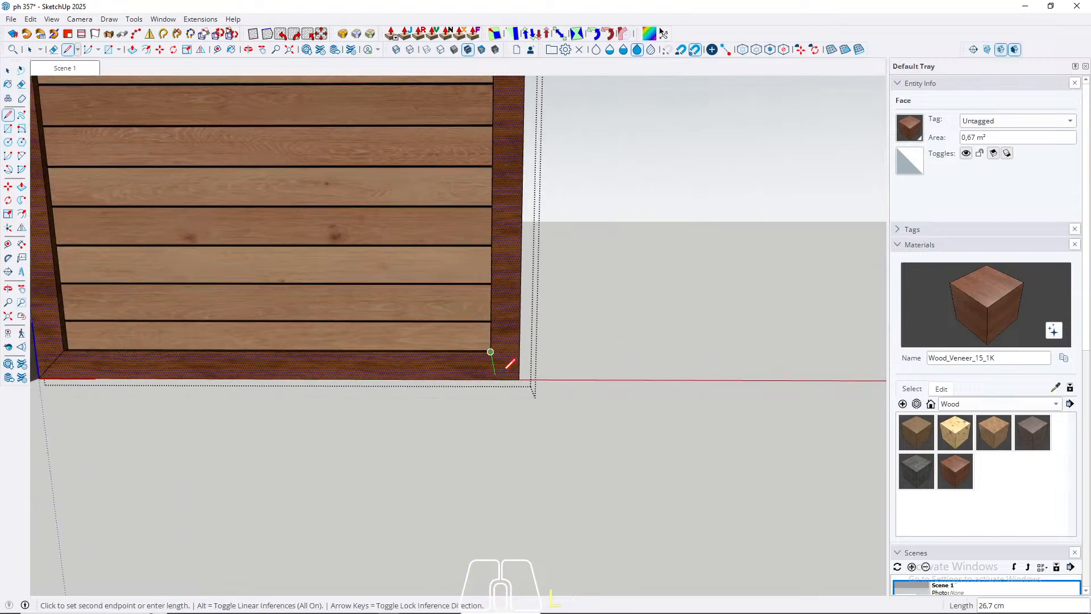
left_click(517, 373)
key("space")
Step: Draw diagonal mitre lines between the inner and outer corners at both upper corners of the door panel frame's front face
scroll(535, 507, "down", 5)
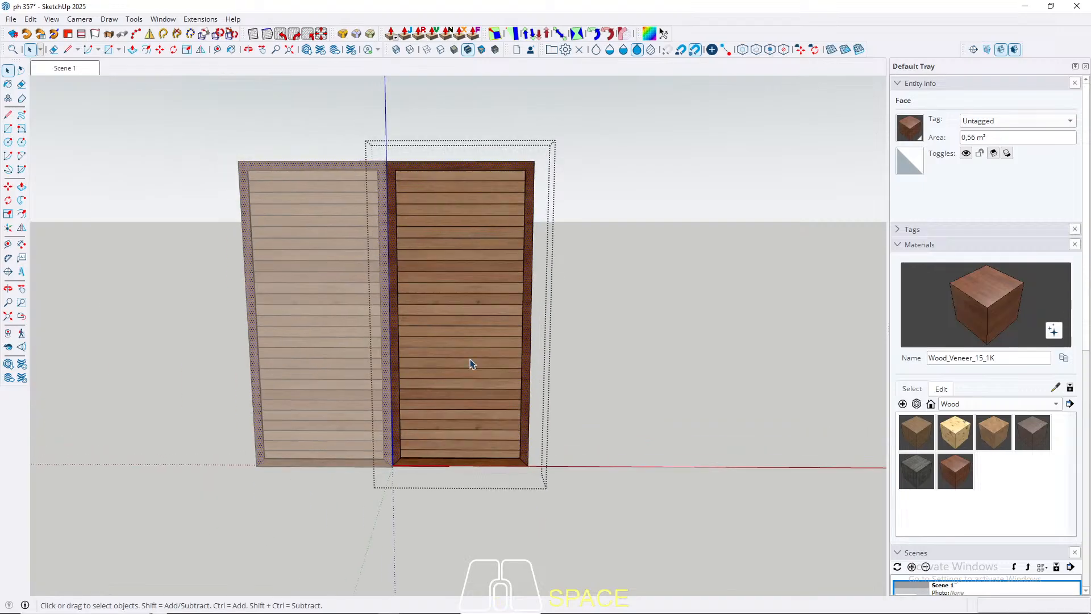
scroll(405, 179, "up", 2)
scroll(405, 179, "up", 3)
key("l")
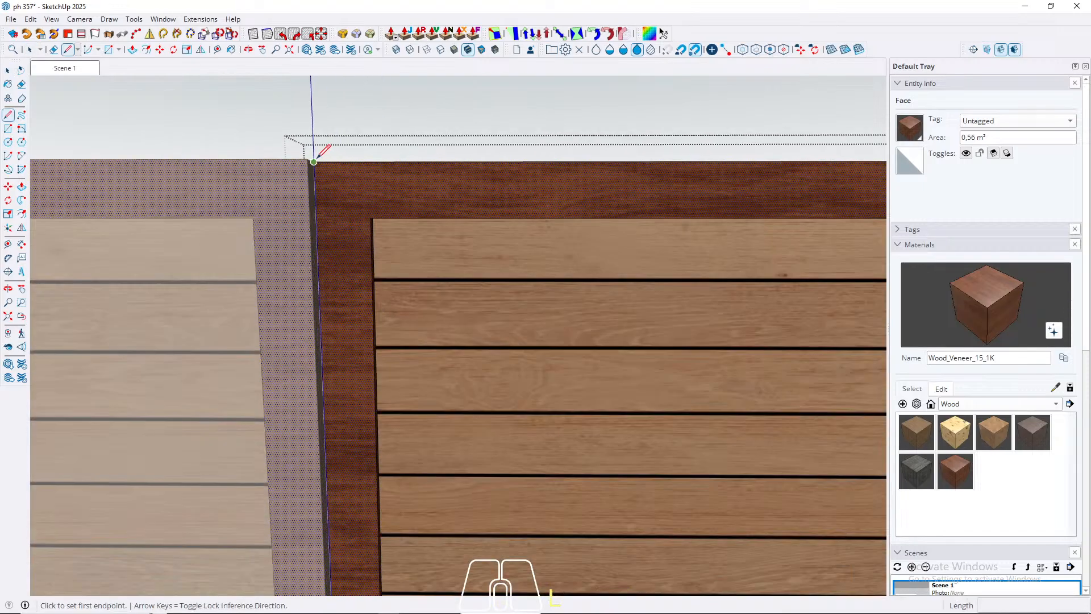
left_click(314, 162)
left_click(373, 218)
scroll(372, 218, "down", 3)
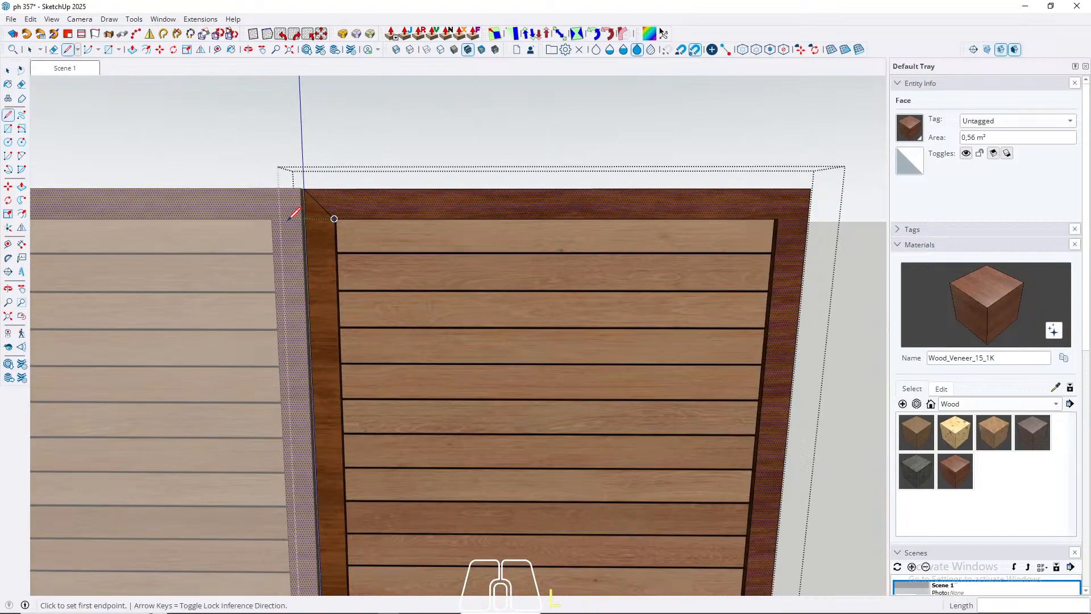
scroll(587, 203, "up", 3)
left_click(566, 229)
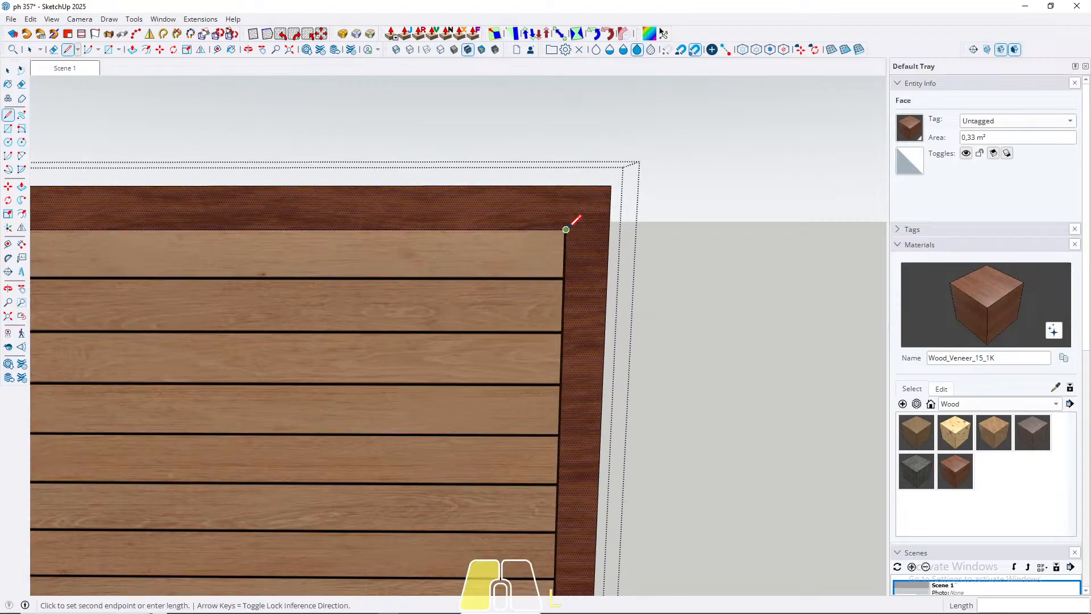
left_click(612, 185)
Step: Rotate the textures of the door panel frame's two vertical stiles 90°, restore the Scene 1 view, and leave the group
key("space")
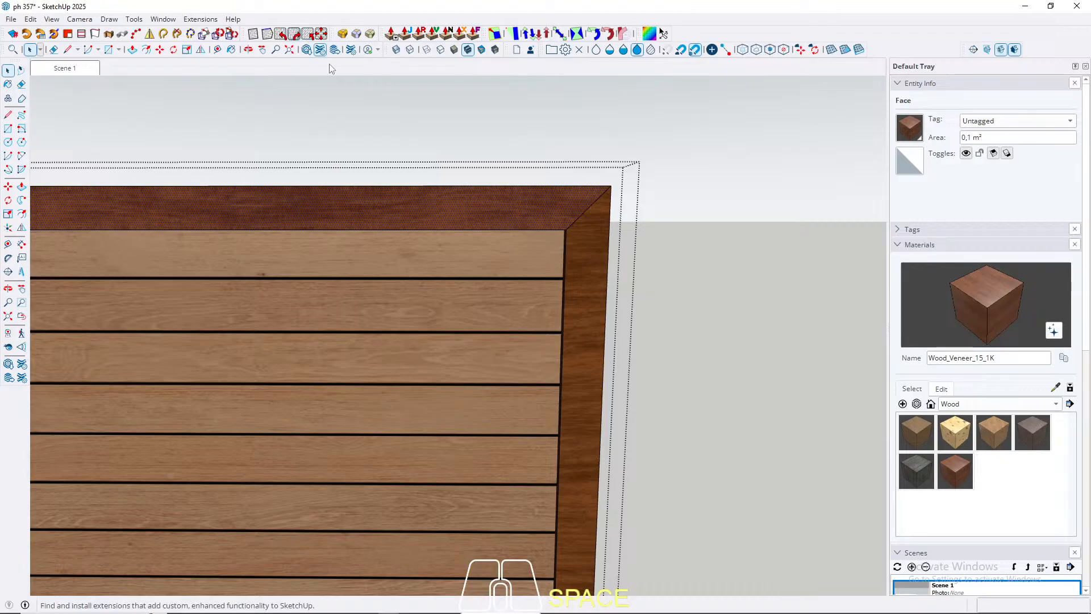
left_click(298, 32)
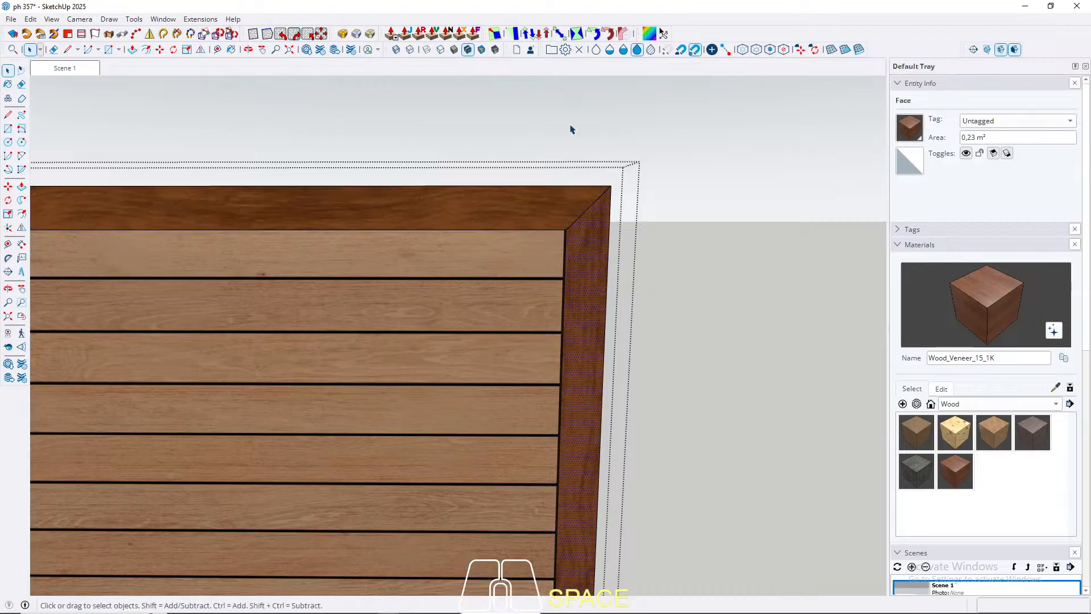
scroll(702, 184, "down", 2)
scroll(201, 207, "up", 1)
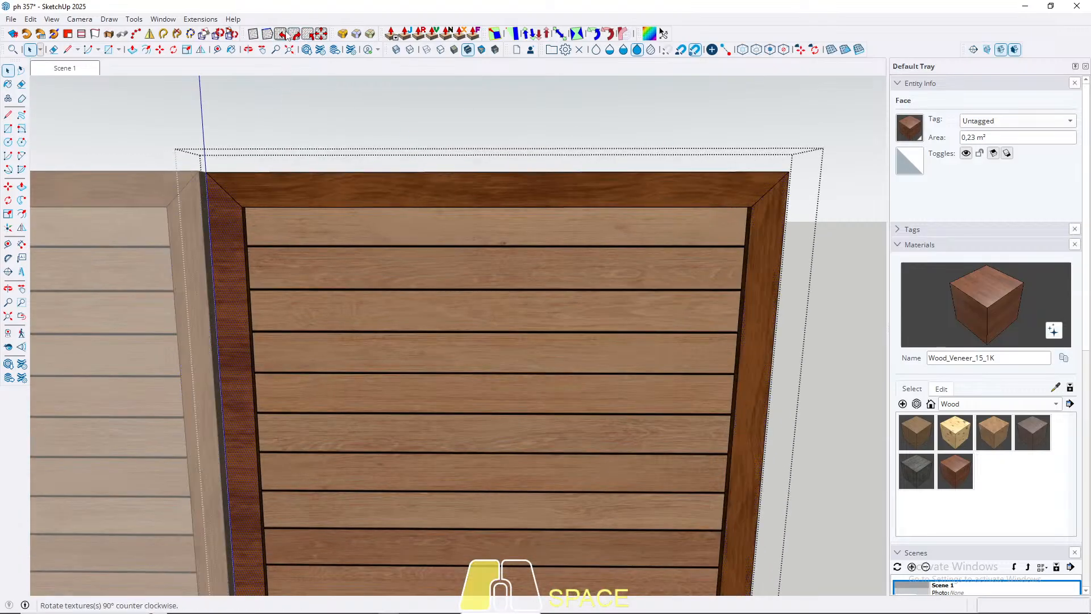
scroll(290, 77, "down", 2)
left_click(56, 69)
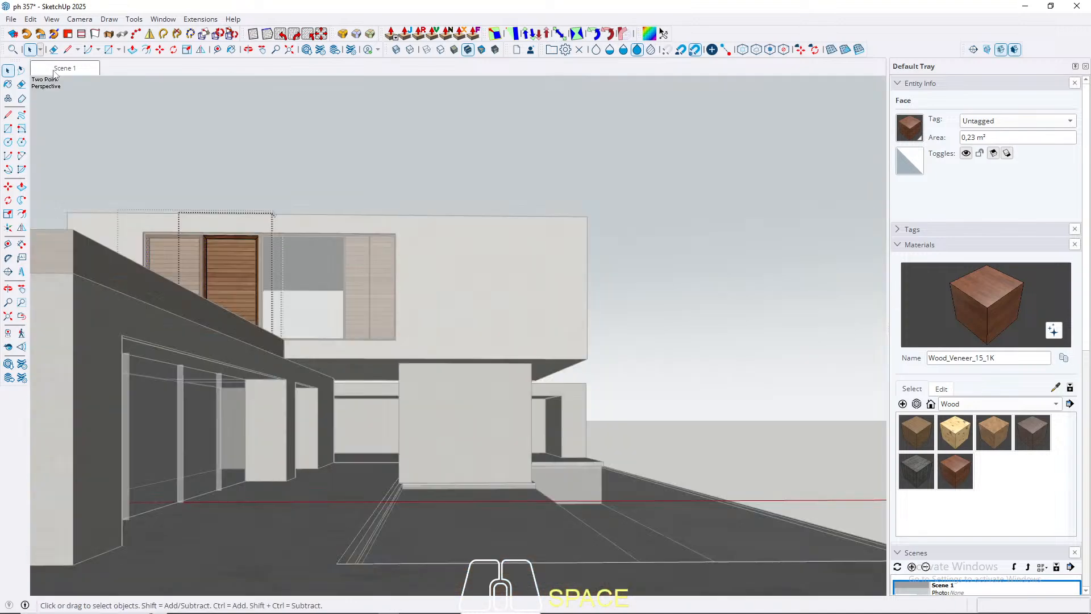
key("Escape")
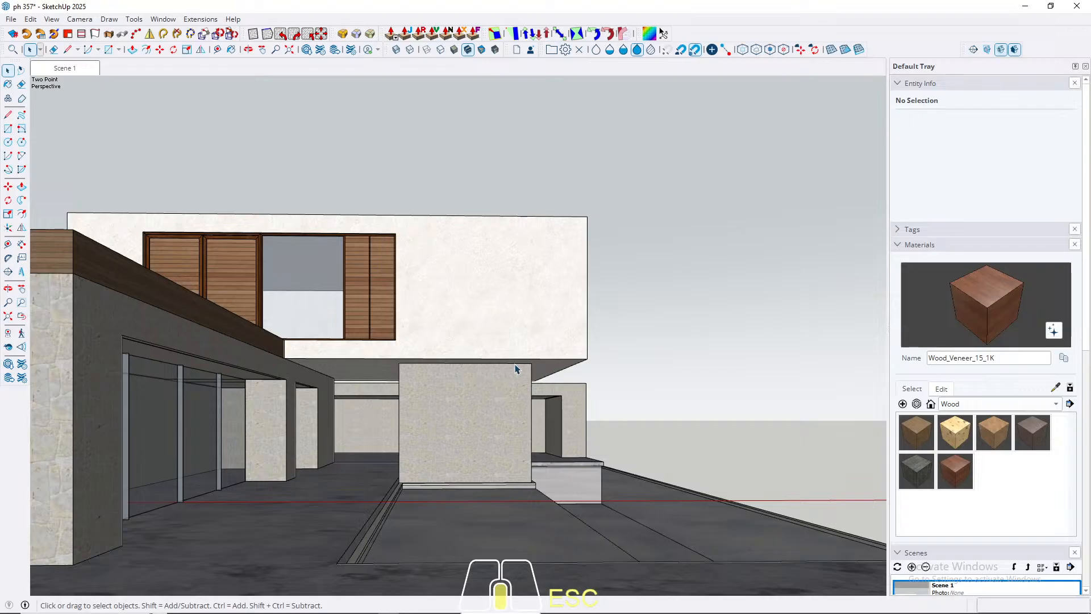
Step: Examine the textured building from several raised exterior angles and from the Scene 1 view
middle_click_drag(516, 369, 279, 455)
scroll(501, 345, "down", 4)
middle_click_drag(501, 344, 387, 378)
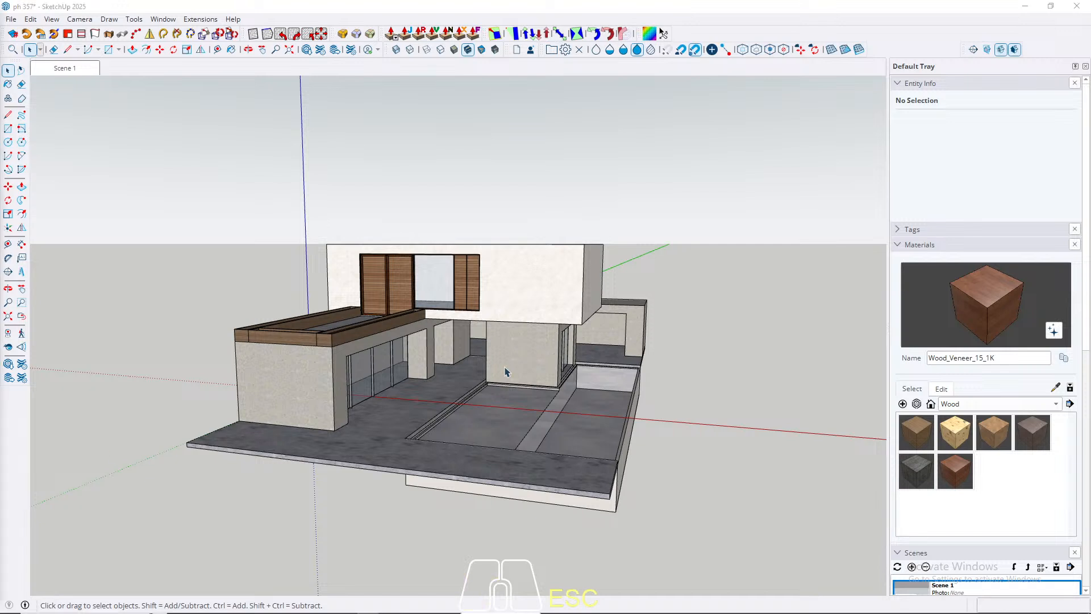
middle_click_drag(365, 390, 417, 355)
left_click(72, 70)
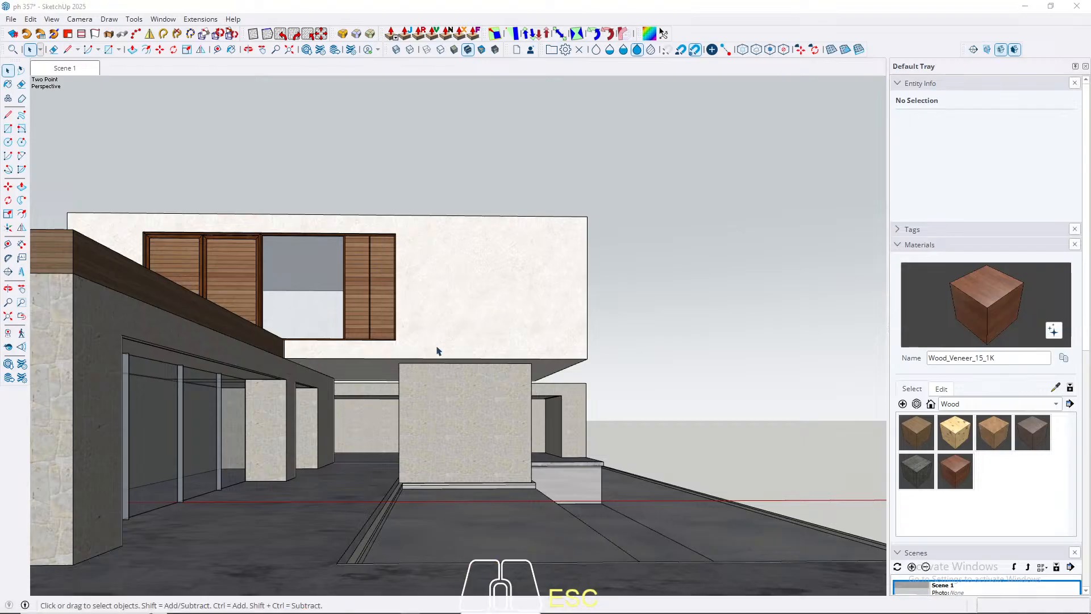
scroll(465, 345, "down", 4)
middle_click_drag(524, 329, 453, 510)
scroll(601, 337, "down", 5)
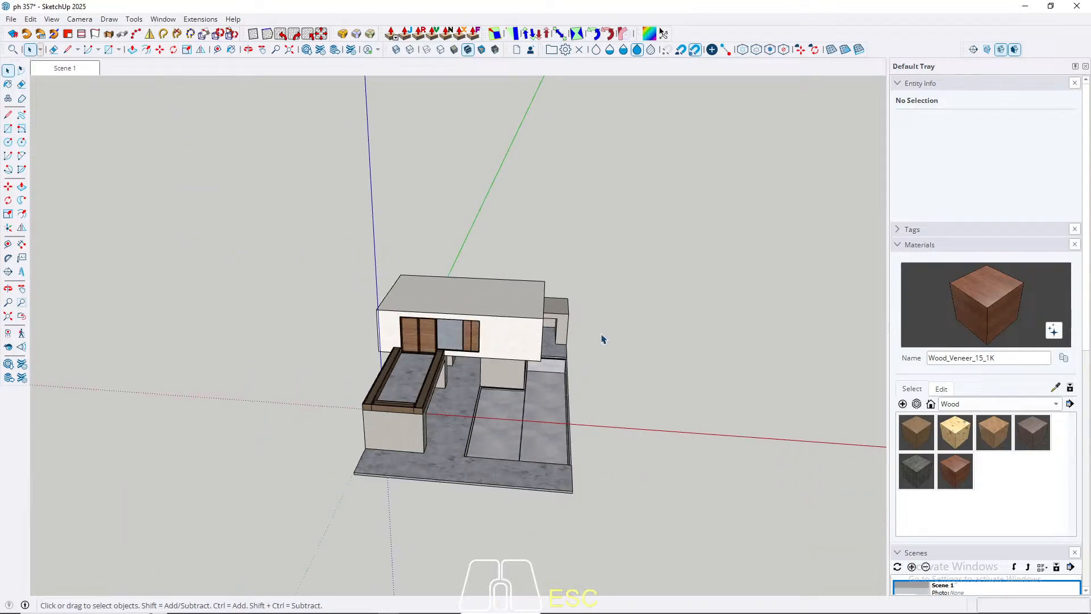
middle_click_drag(319, 435, 448, 458)
scroll(305, 370, "up", 3)
key("r")
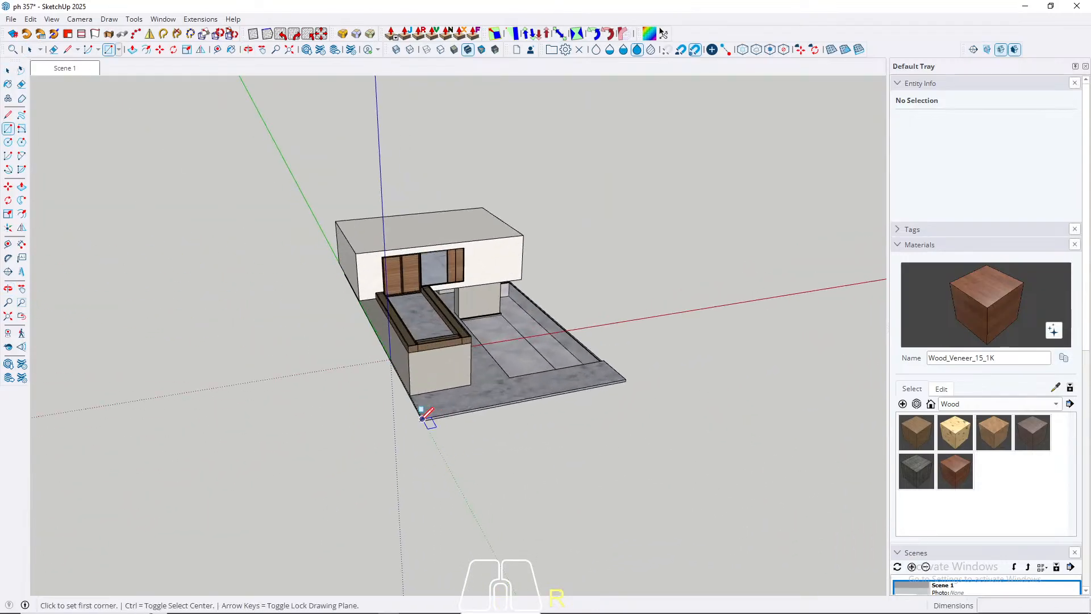
left_click(422, 418)
scroll(573, 472, "down", 3)
middle_click_drag(568, 438, 742, 514)
scroll(474, 475, "down", 3)
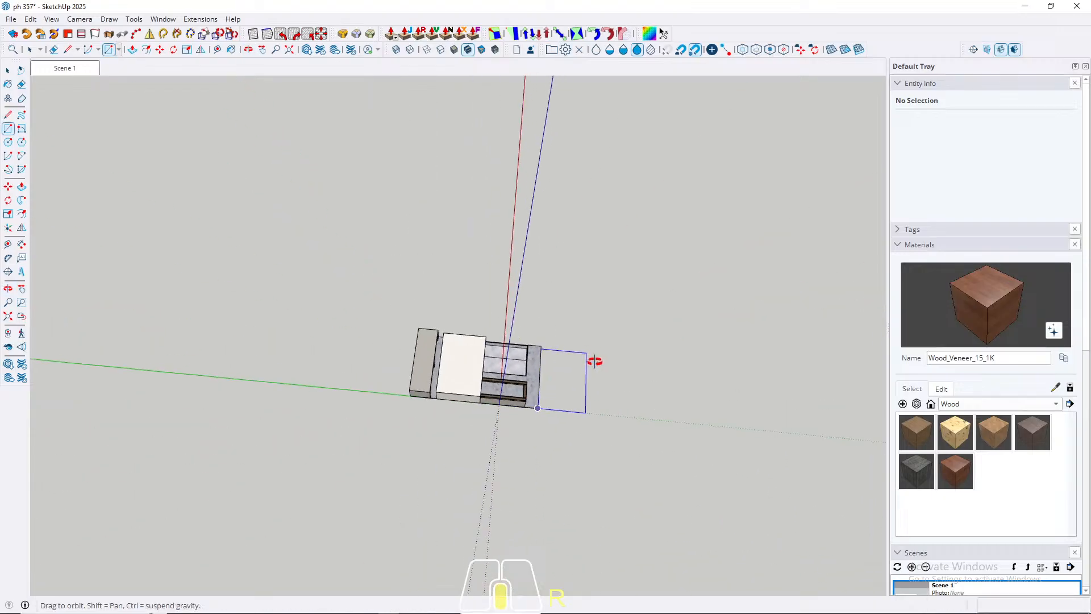
middle_click_drag(594, 361, 468, 565, "ctrl")
scroll(584, 349, "up", 3)
key("space")
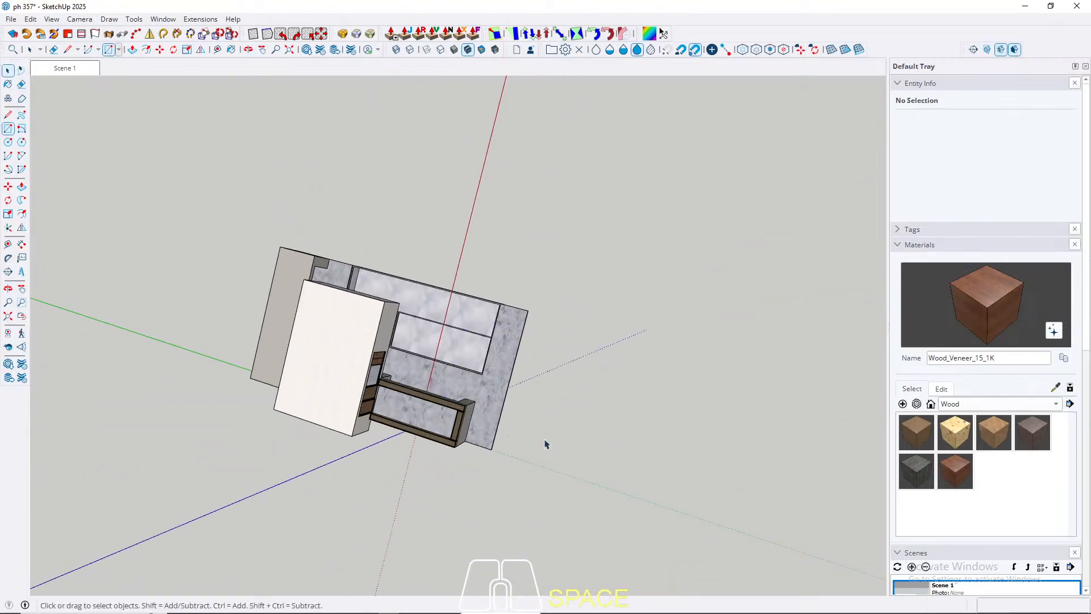
Step: Examine the building's massing, stone walls, wood trim and paving from raised, low and close-up exterior angles
scroll(521, 469, "up", 2)
middle_click_drag(521, 469, 540, 396)
scroll(571, 408, "up", 4)
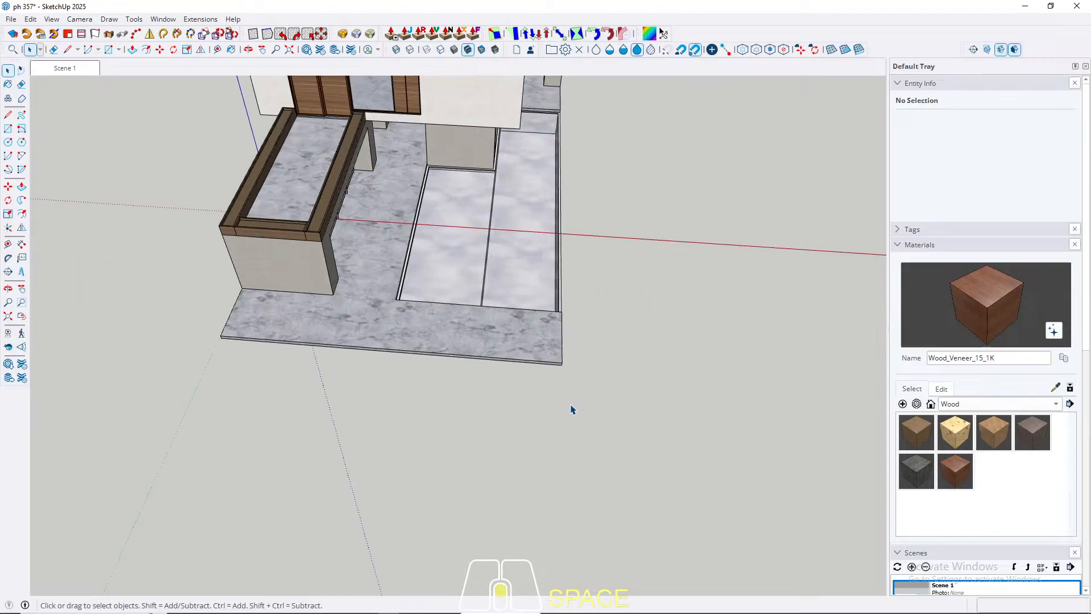
middle_click_drag(578, 365, 469, 108, "ctrl")
scroll(292, 532, "down", 5)
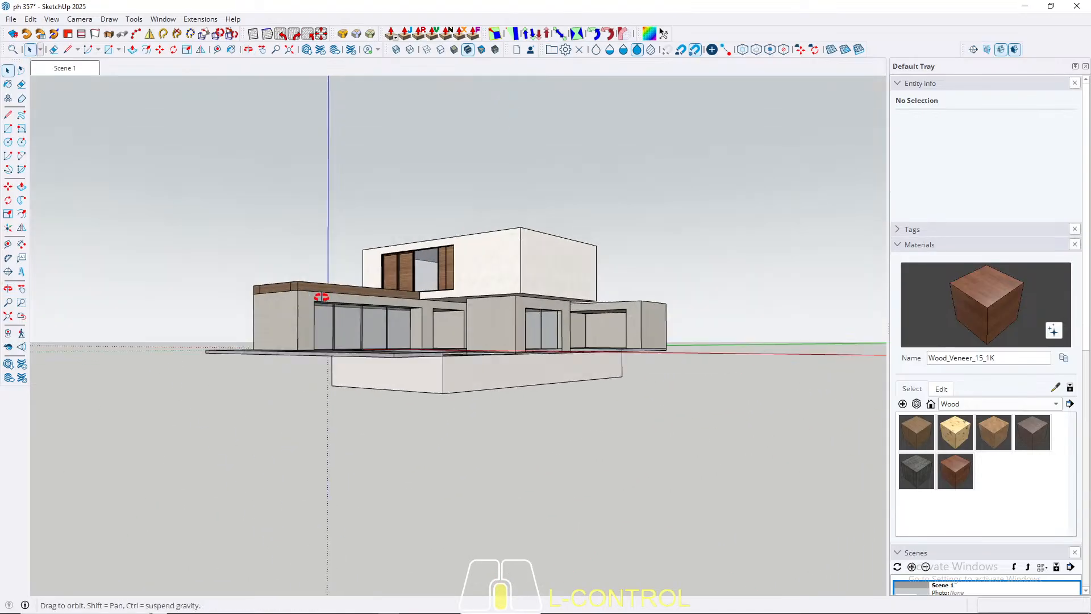
middle_click_drag(322, 298, 589, 319)
scroll(381, 329, "up", 8)
scroll(380, 330, "down", 10)
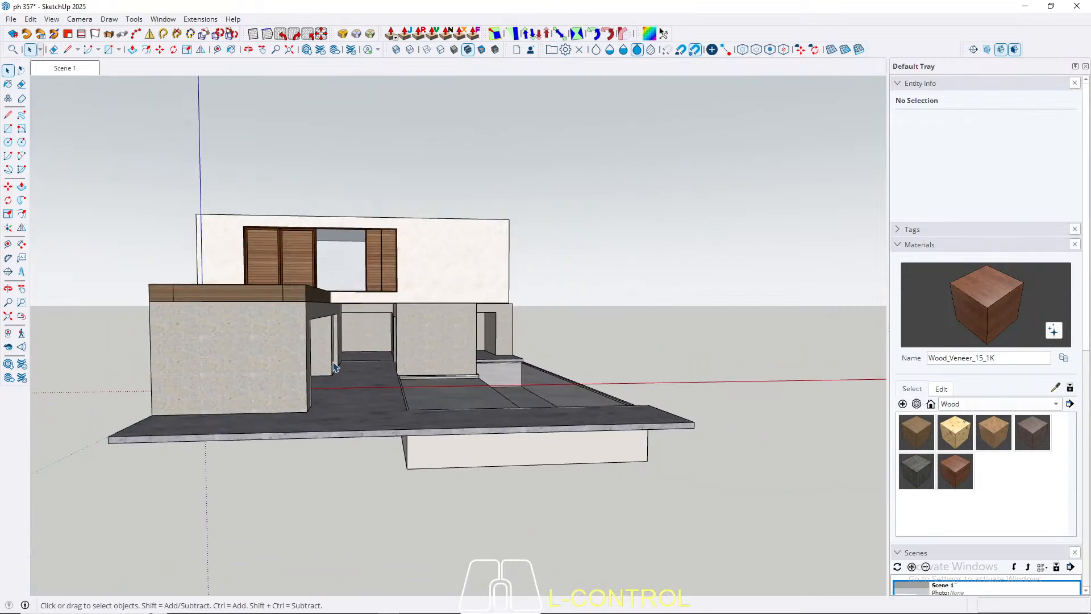
mouse_move(284, 345)
middle_mouse_down()
mouse_move(273, 345)
mouse_move(299, 360)
middle_mouse_up()
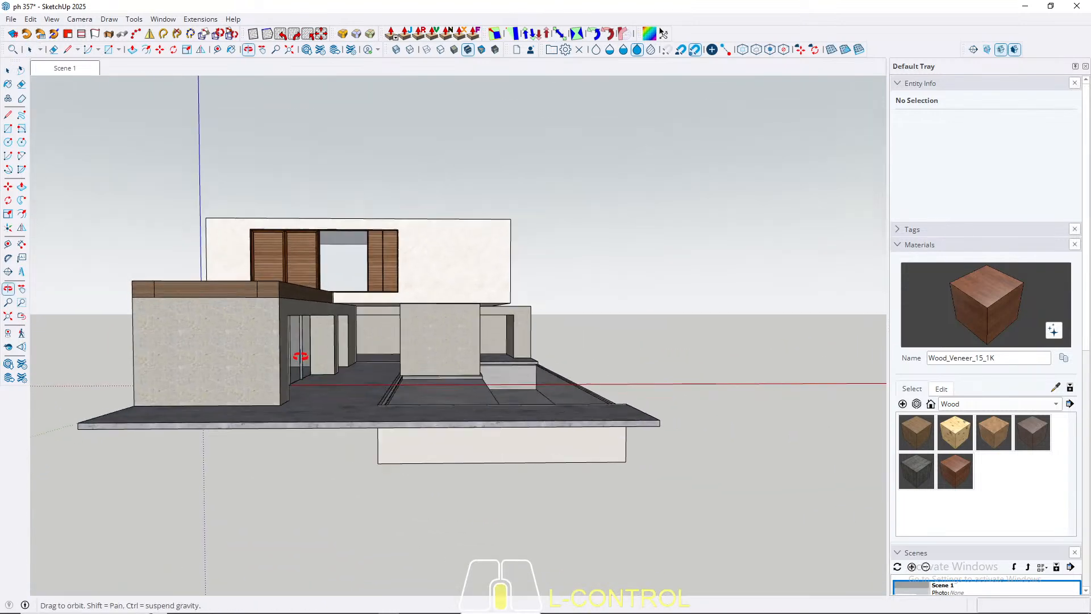
Step: Sample the rough limestone material from the front wall and darken its colour to an HLS lightness of 64
key("b")
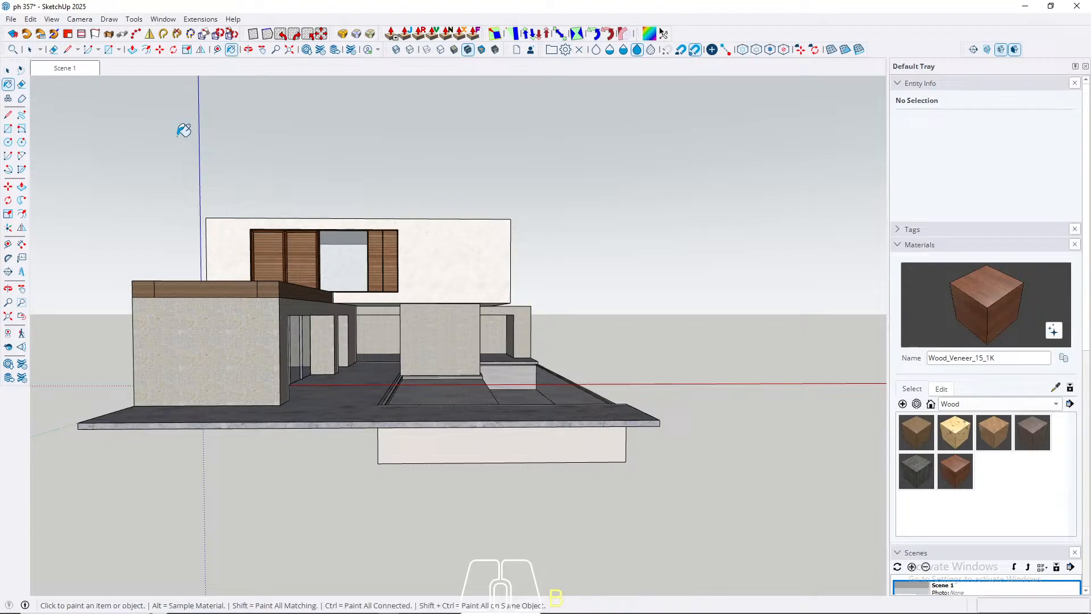
left_click(247, 345, "alt")
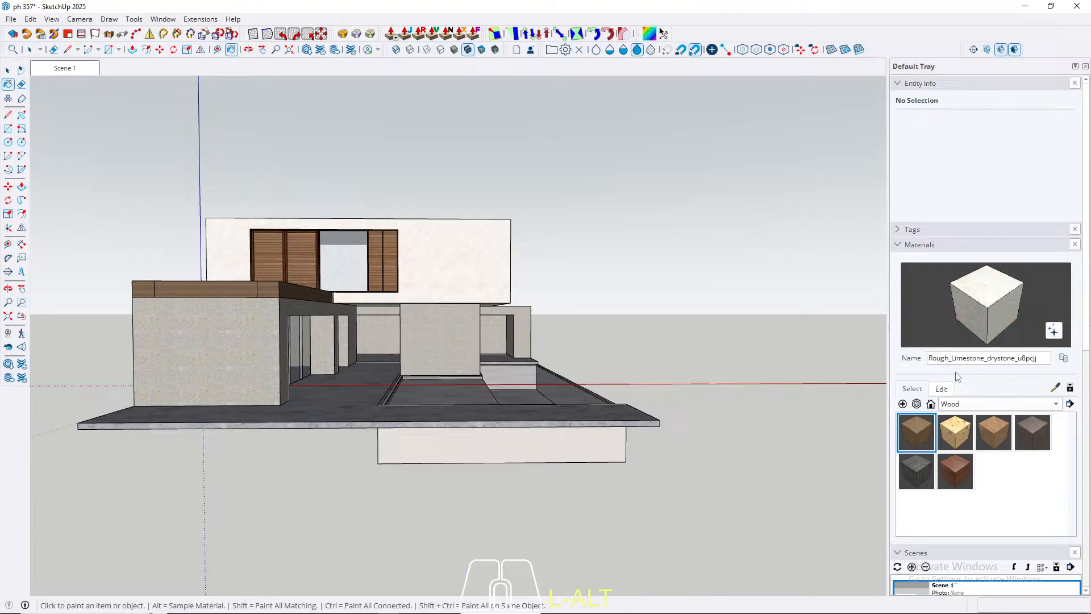
left_click(941, 389)
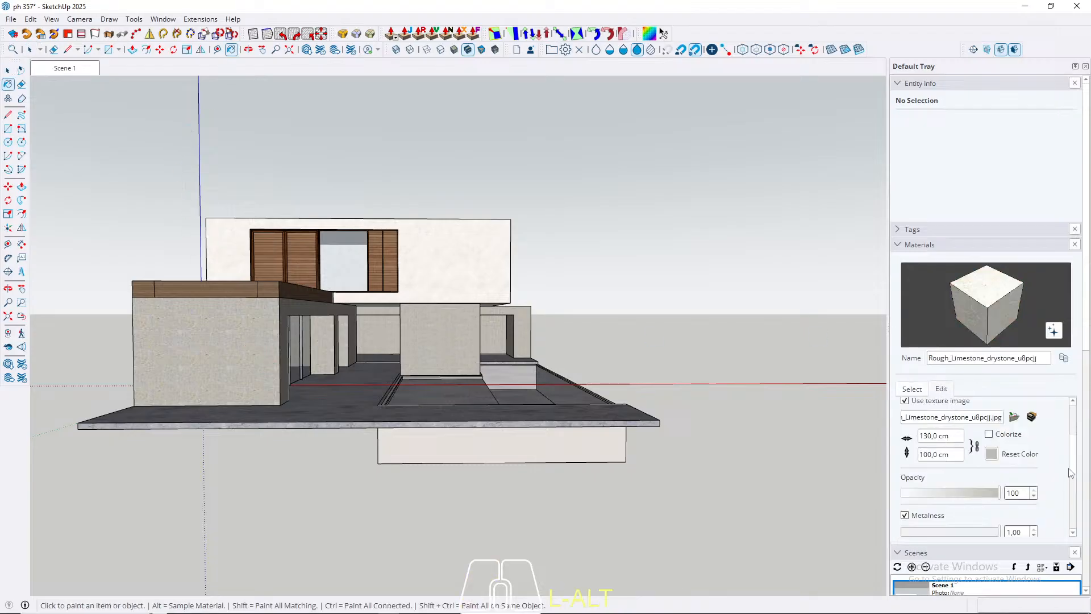
scroll(1070, 472, "up", 3)
left_click_drag(980, 480, 914, 448)
left_click_drag(973, 482, 966, 485)
left_click(986, 423)
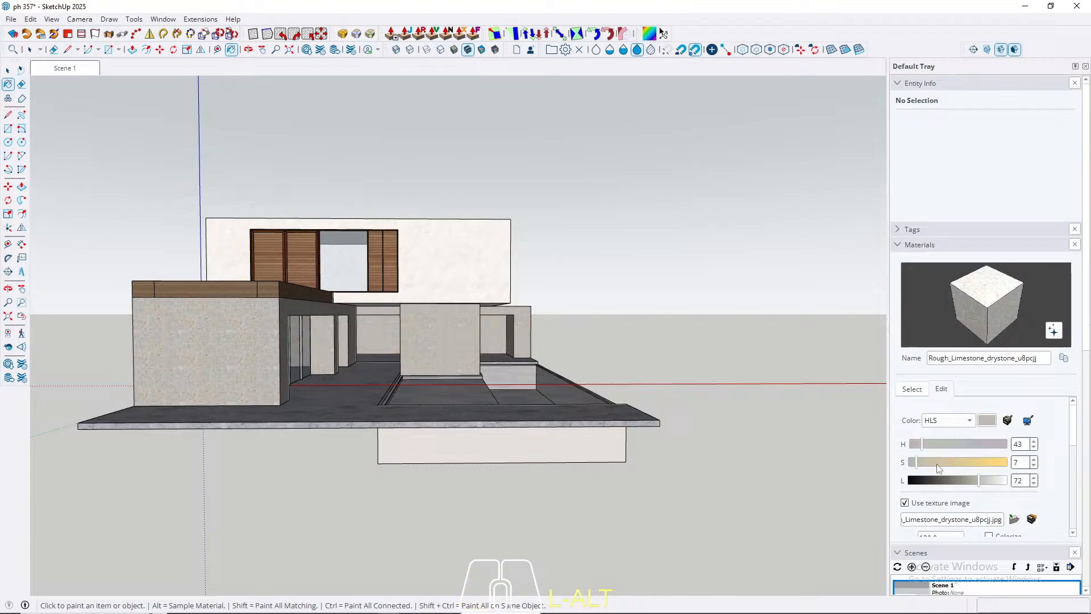
left_click_drag(981, 479, 974, 487)
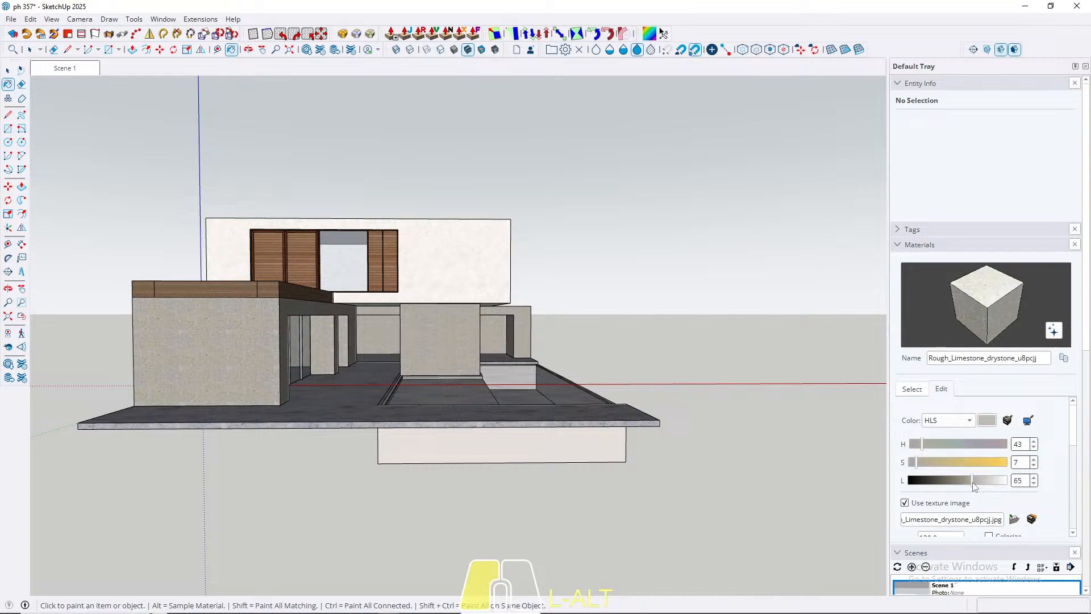
Step: Restore the Scene 1 view and set the rough limestone texture's height to 150 cm, keeping its proportions
left_click(62, 69)
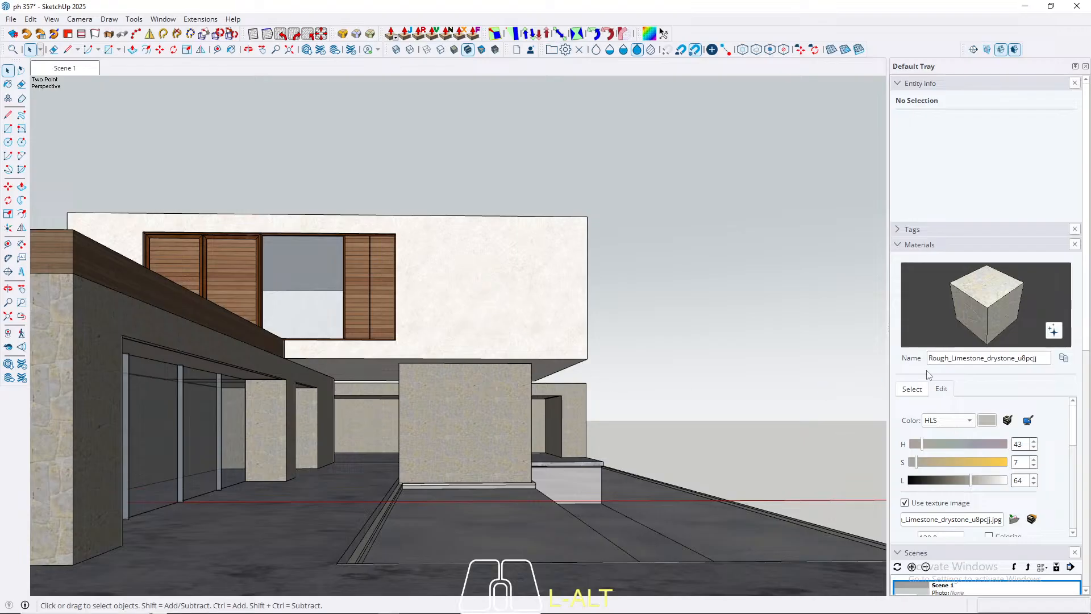
scroll(966, 474, "down", 3)
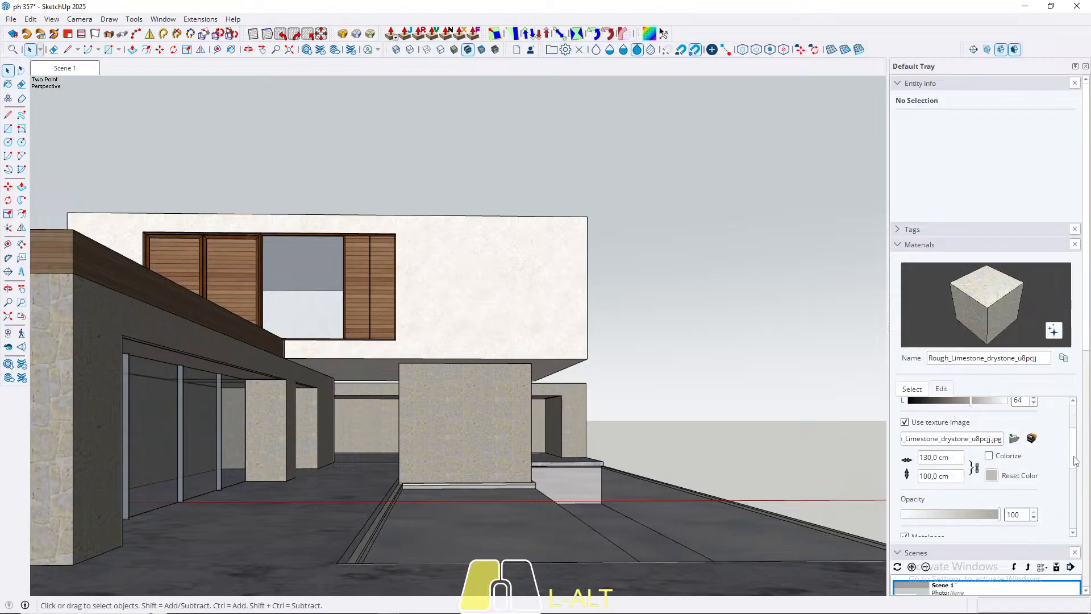
left_click(957, 466)
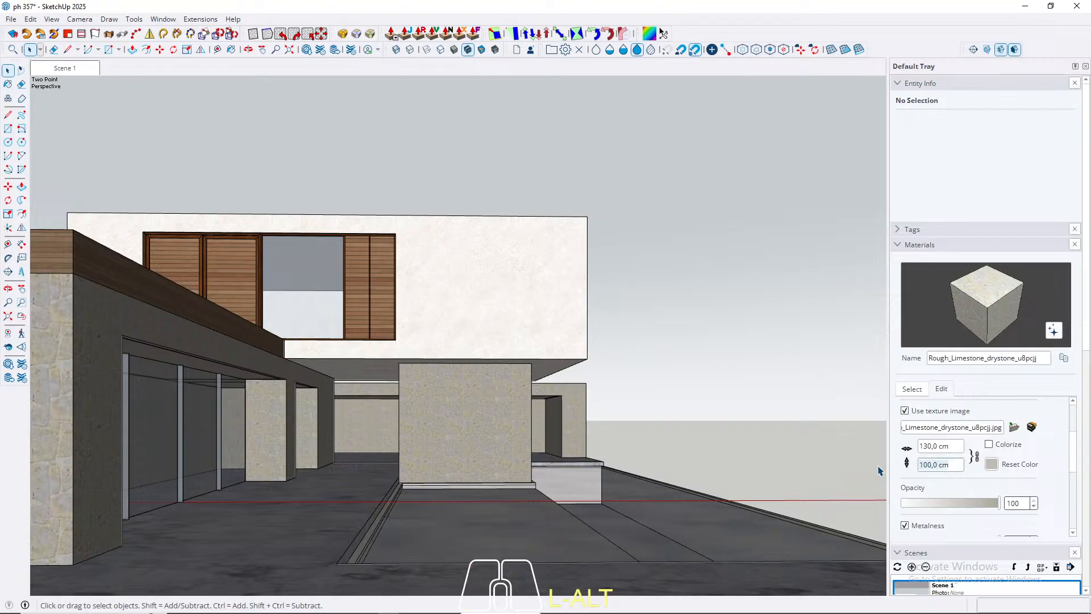
type("150")
key("Return")
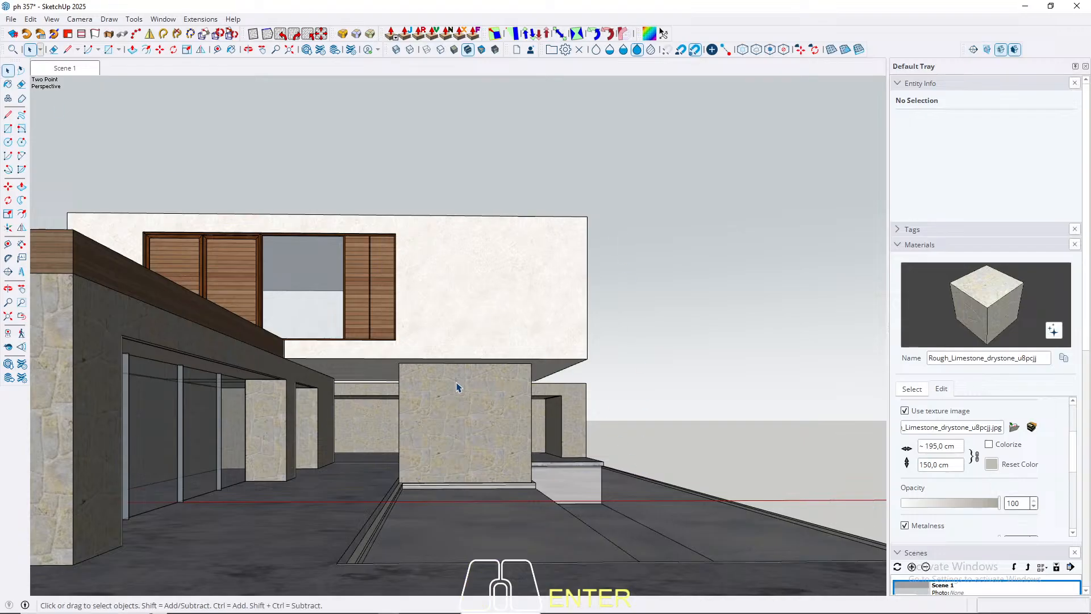
Step: Draw a ground rectangle along the house's blank outer side, starting from the paving's front corner and running the length of the house
scroll(458, 387, "down", 5)
middle_click_drag(458, 387, 324, 480)
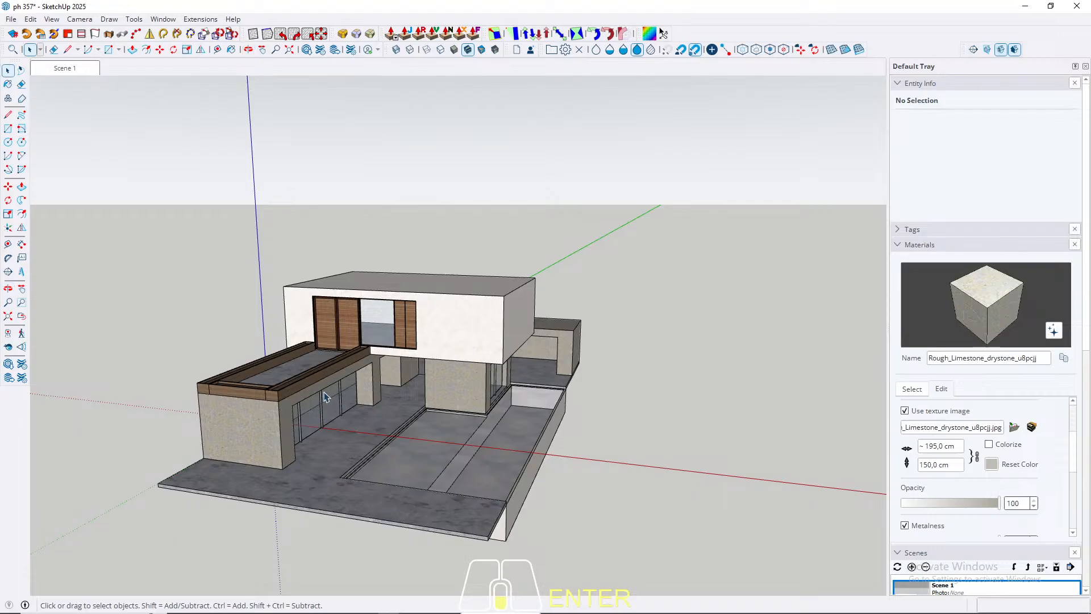
scroll(326, 397, "down", 2)
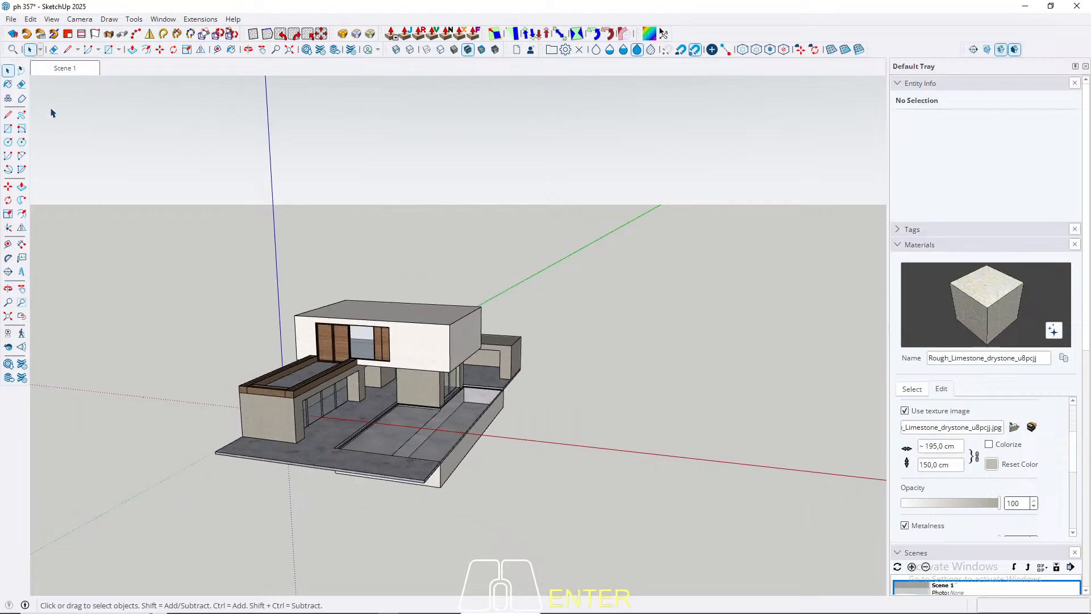
left_click(108, 50)
middle_click_drag(282, 448, 618, 451)
scroll(405, 352, "up", 5)
scroll(563, 363, "down", 2)
scroll(564, 363, "down", 4)
scroll(310, 500, "up", 3)
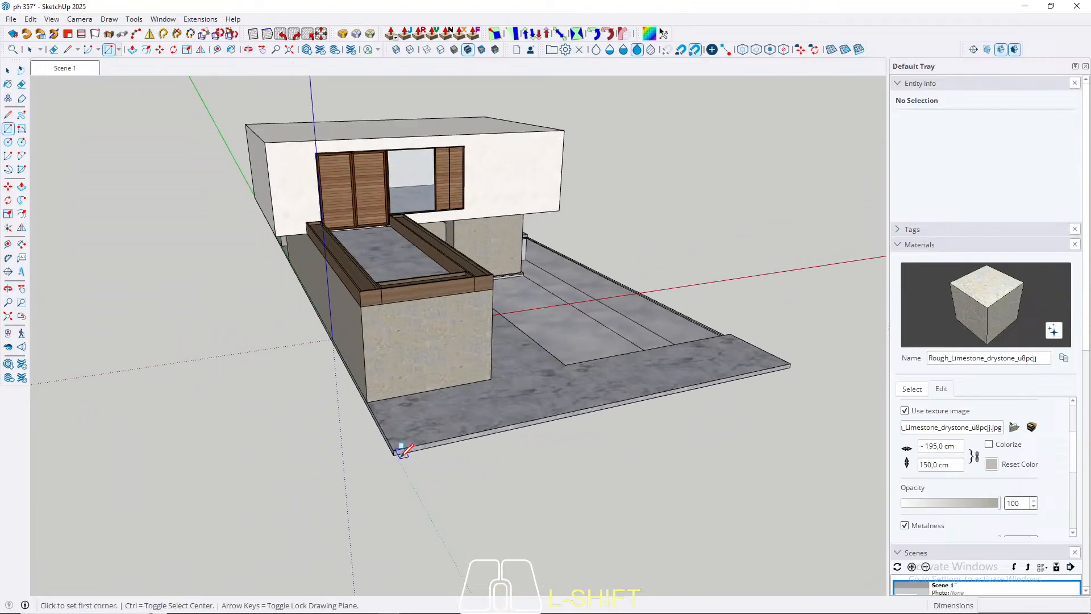
left_click(393, 453)
middle_click_drag(395, 449, 685, 442)
scroll(668, 355, "down", 5)
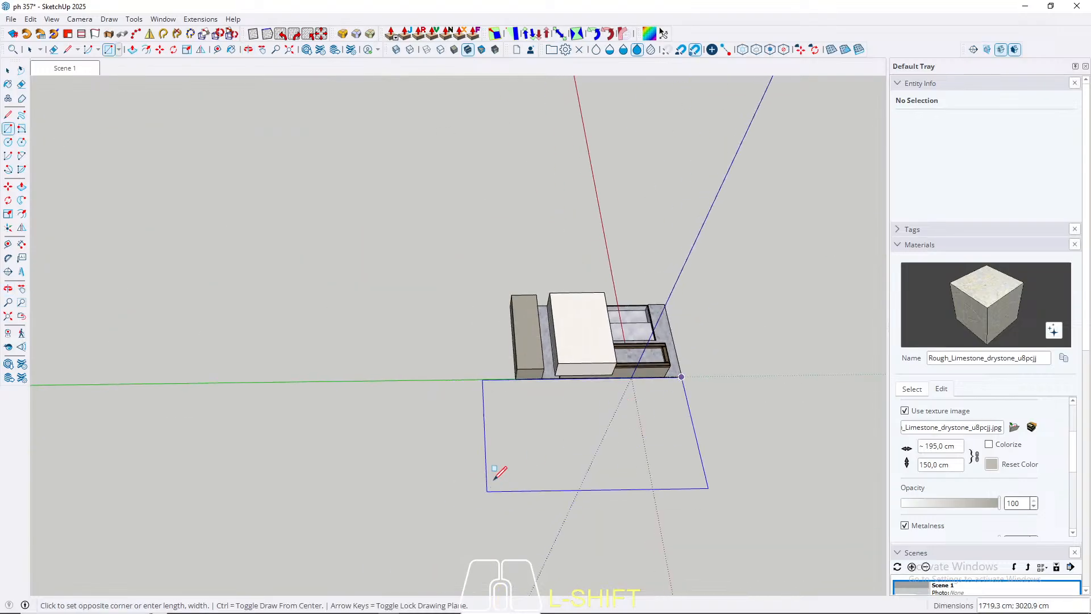
middle_click_drag(499, 470, 432, 569)
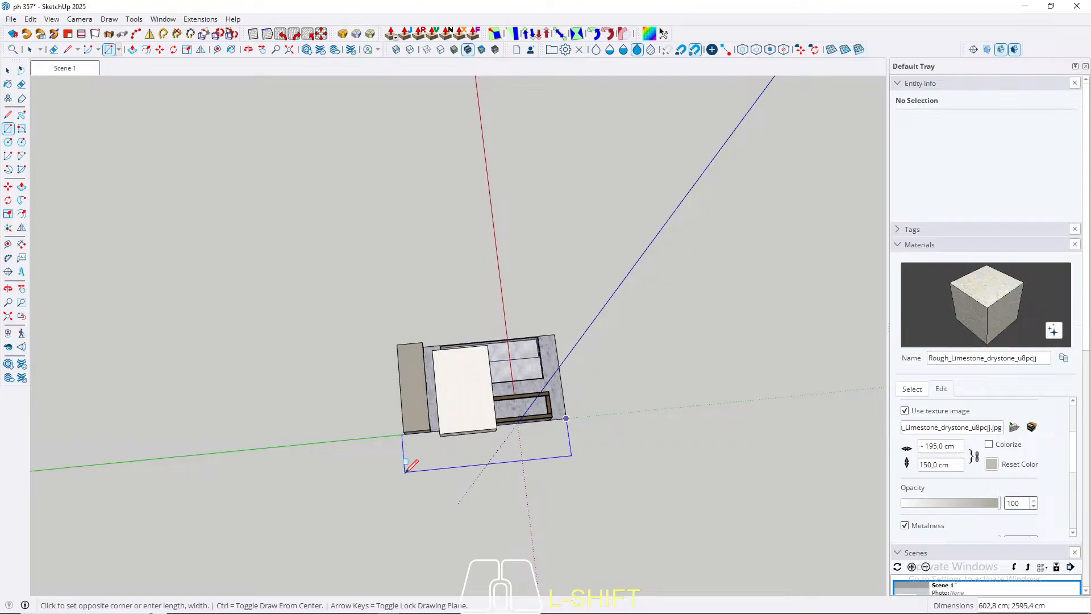
left_click(407, 490)
Step: Make the new ground rectangle's face and edges a group
key("space")
double_click(452, 482)
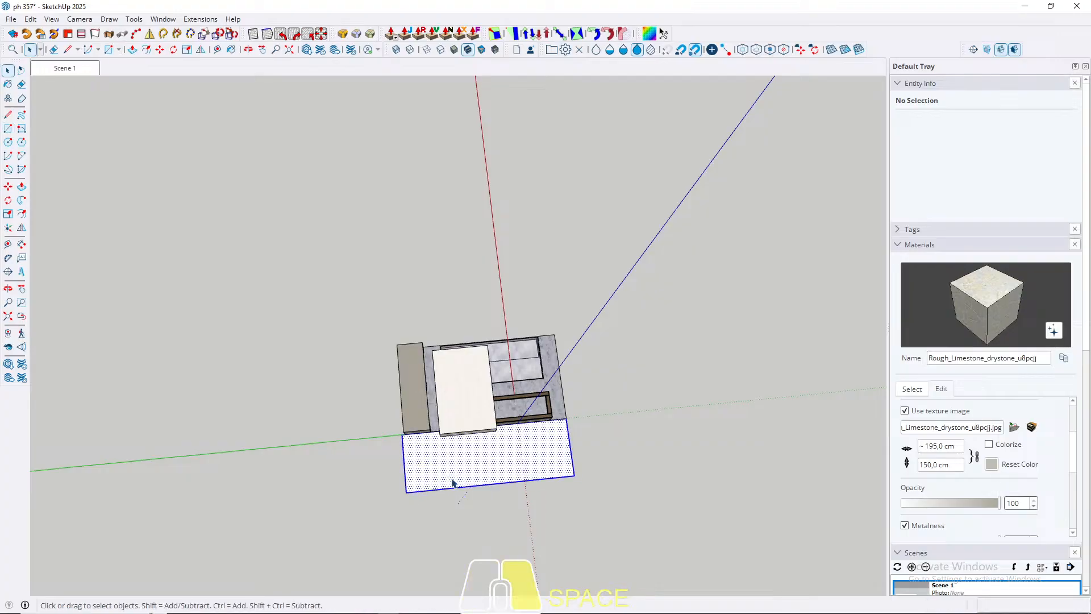
right_click(452, 483)
left_click(500, 167)
middle_click_drag(643, 312, 224, 336)
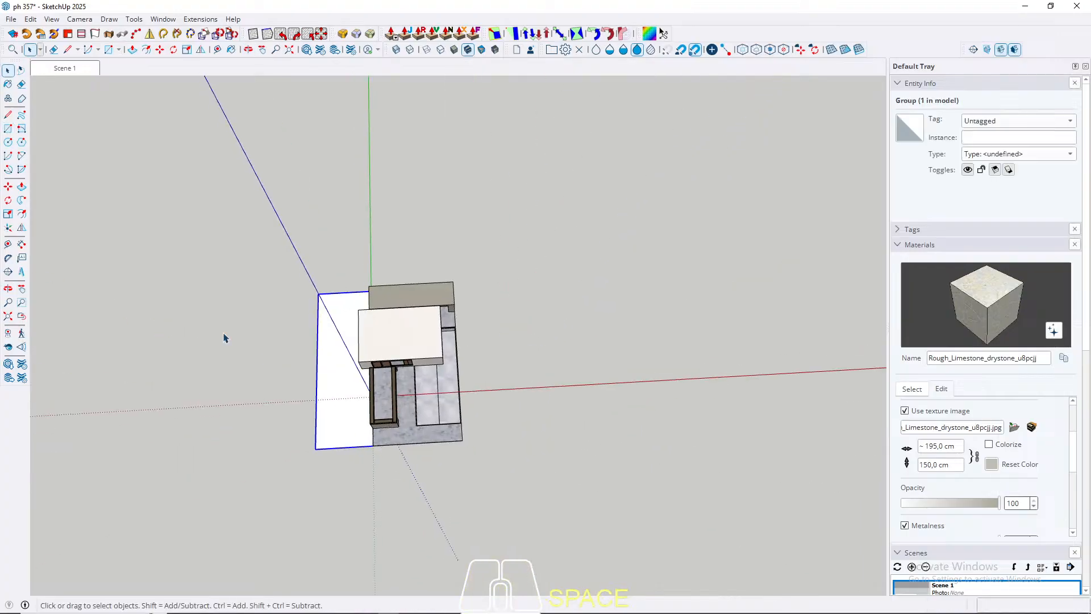
middle_click_drag(382, 270, 335, 234)
Step: Scale the ground rectangle group lengthwise so its rear edge lines up with the corner of the rear stone volume
scroll(347, 273, "up", 6)
middle_click_drag(282, 387, 494, 295)
middle_click_drag(246, 409, 612, 304)
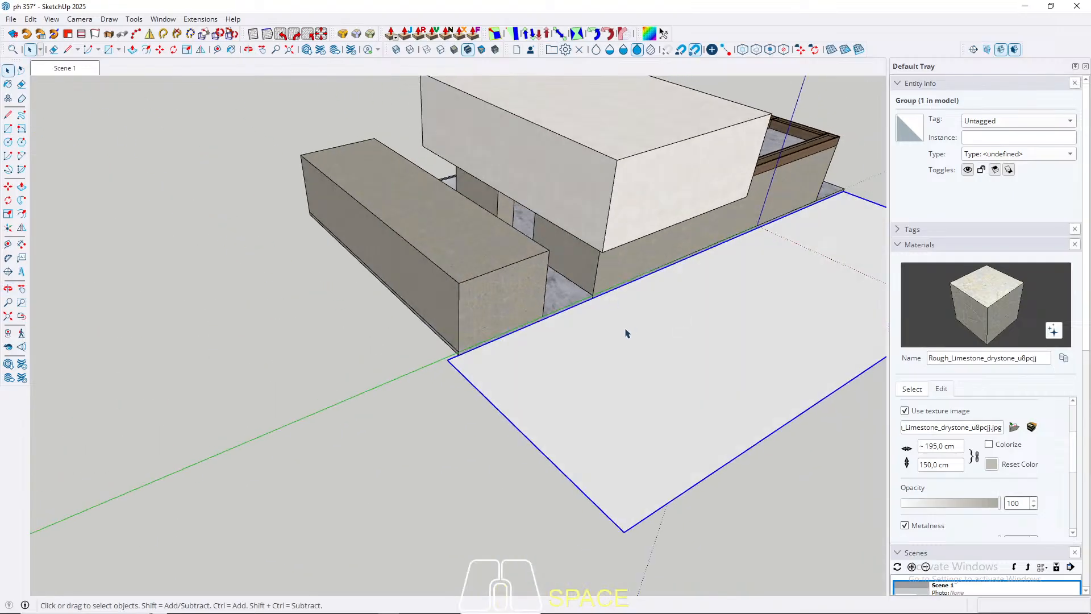
key("s")
left_click(529, 438)
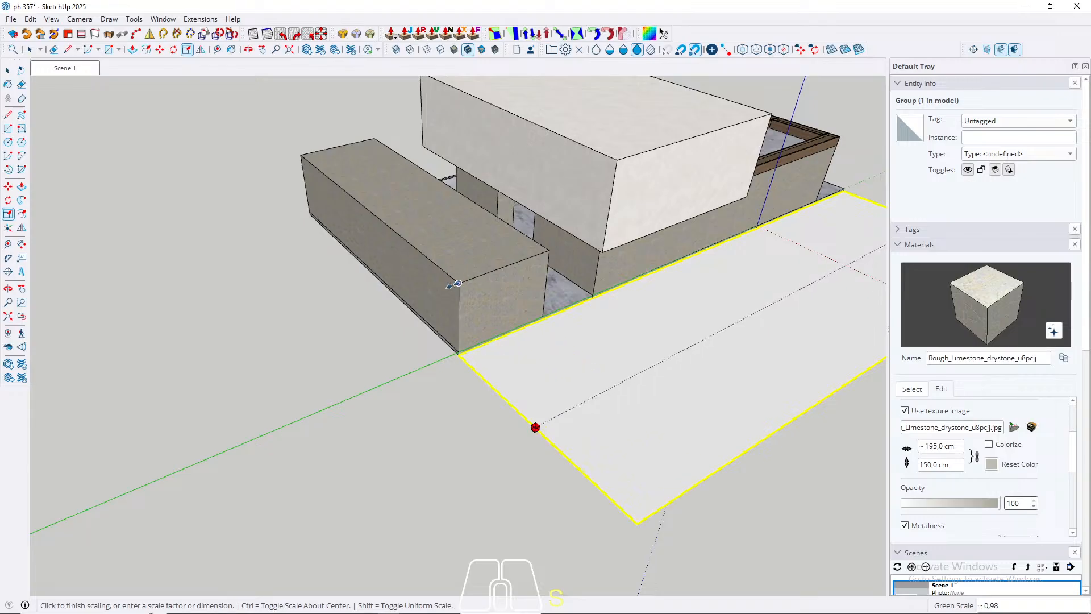
left_click(456, 283)
scroll(573, 354, "down", 2)
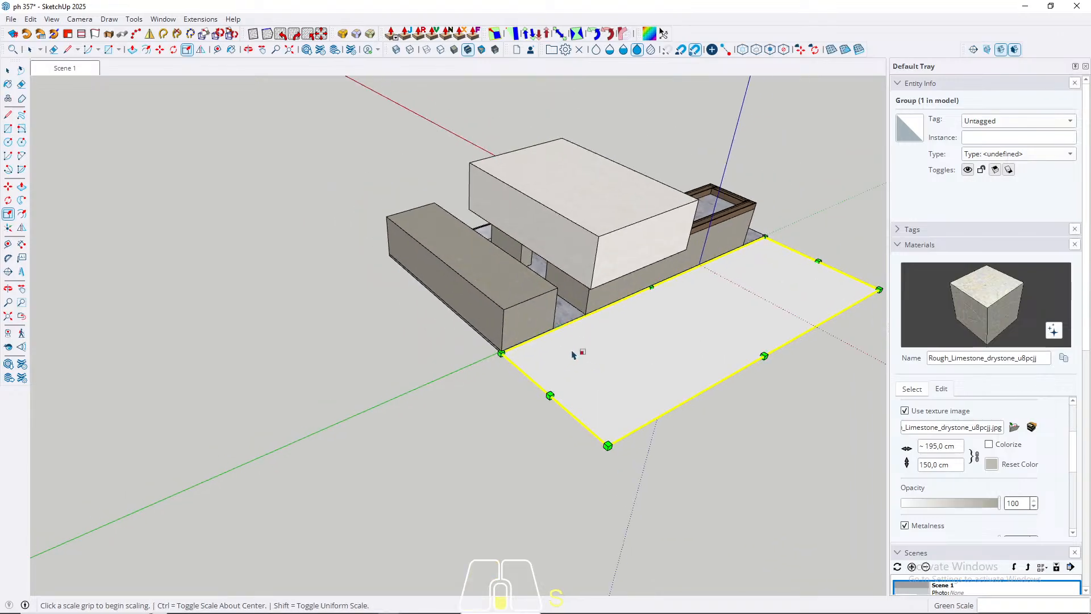
key("space")
Step: Copy the short wooden end planter from the front roof to the front edge of the rear stone volume's roof, at its poolside corner
scroll(573, 355, "down", 3)
middle_click_drag(446, 344, 794, 434)
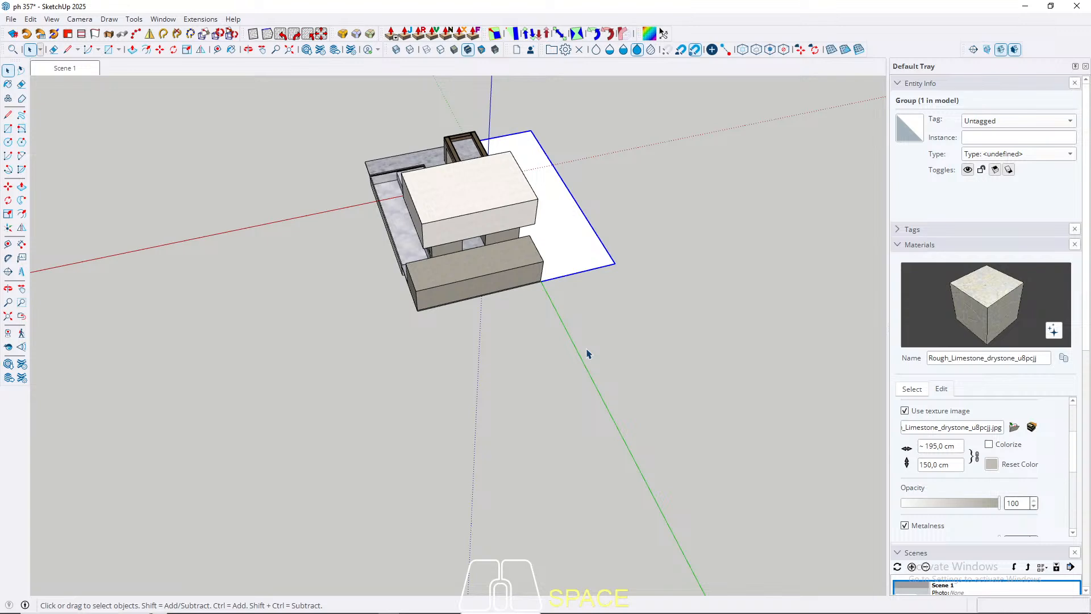
middle_click_drag(549, 254, 451, 377)
scroll(451, 378, "up", 5)
left_click(369, 396)
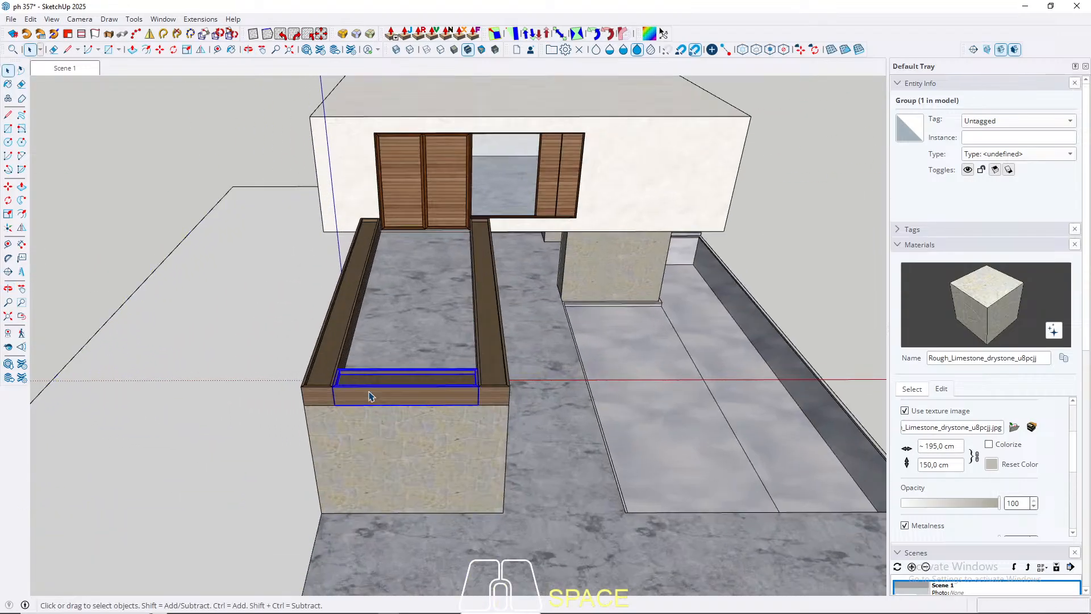
key("m")
scroll(480, 398, "up", 3)
left_click(491, 392)
key("ctrl")
scroll(273, 477, "down", 5)
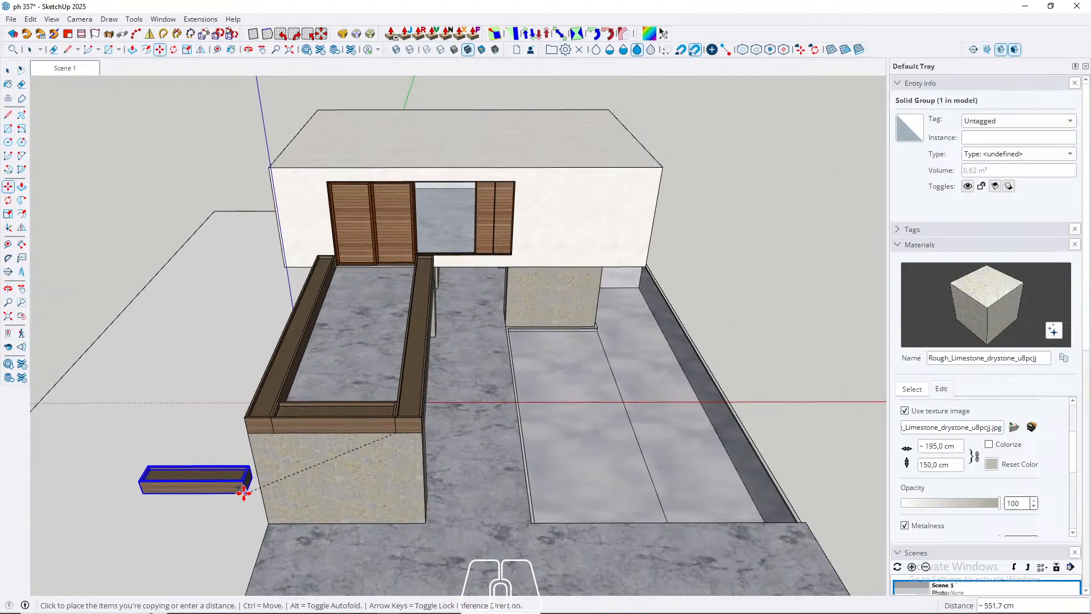
middle_click_drag(500, 341, 323, 380)
scroll(603, 327, "up", 4)
scroll(588, 328, "up", 2)
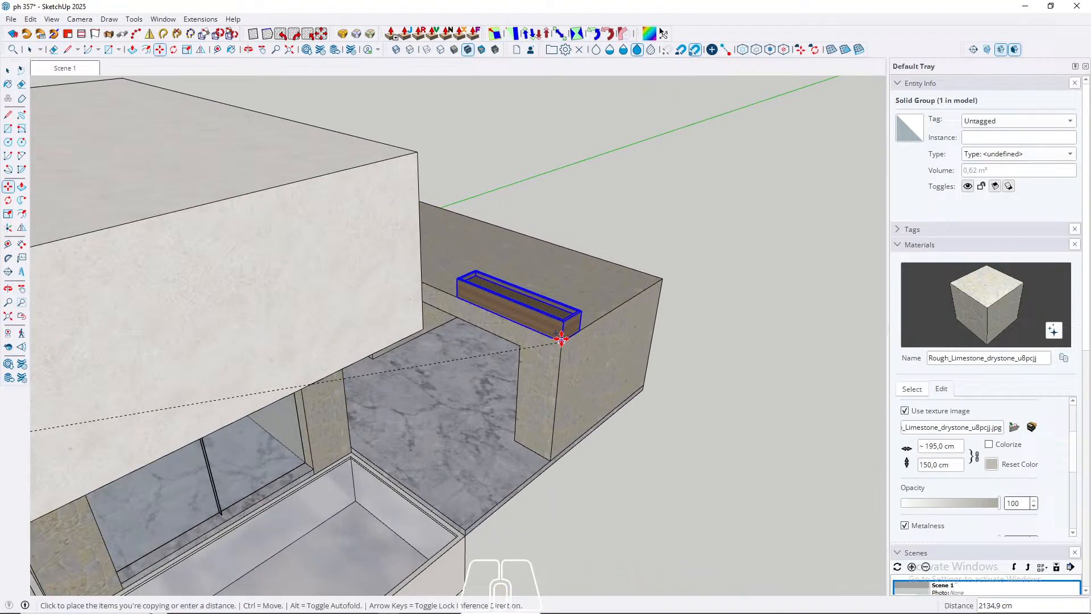
left_click(560, 341)
key("space")
Step: Stretch the copied planter about 1090 cm along the red axis to the far end of the rear roof, and leave its group
middle_click_drag(704, 341, 305, 232)
left_click(288, 194)
scroll(350, 256, "up", 4)
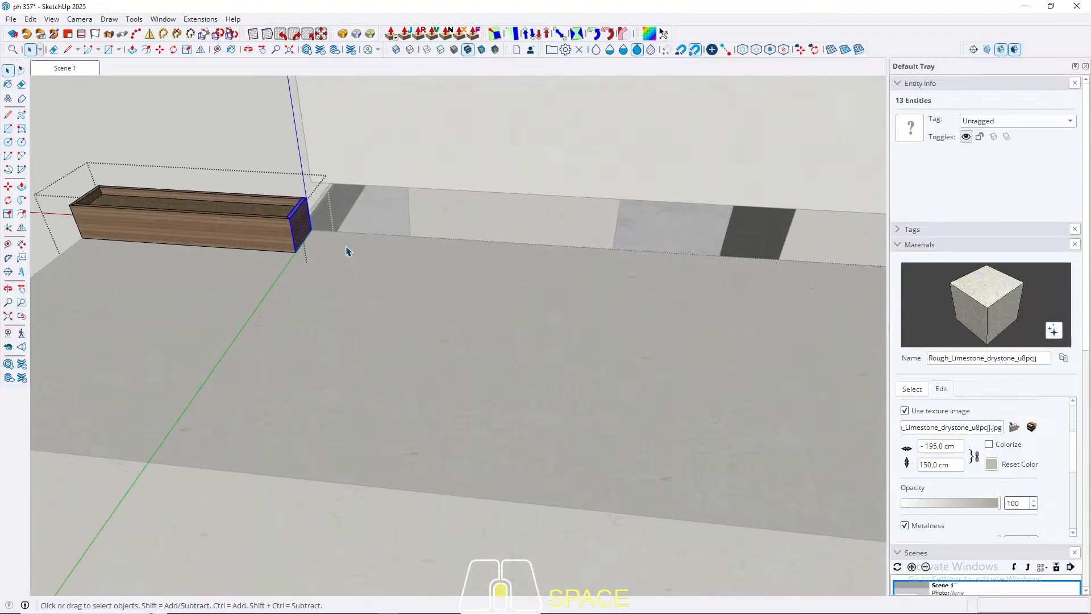
key("m")
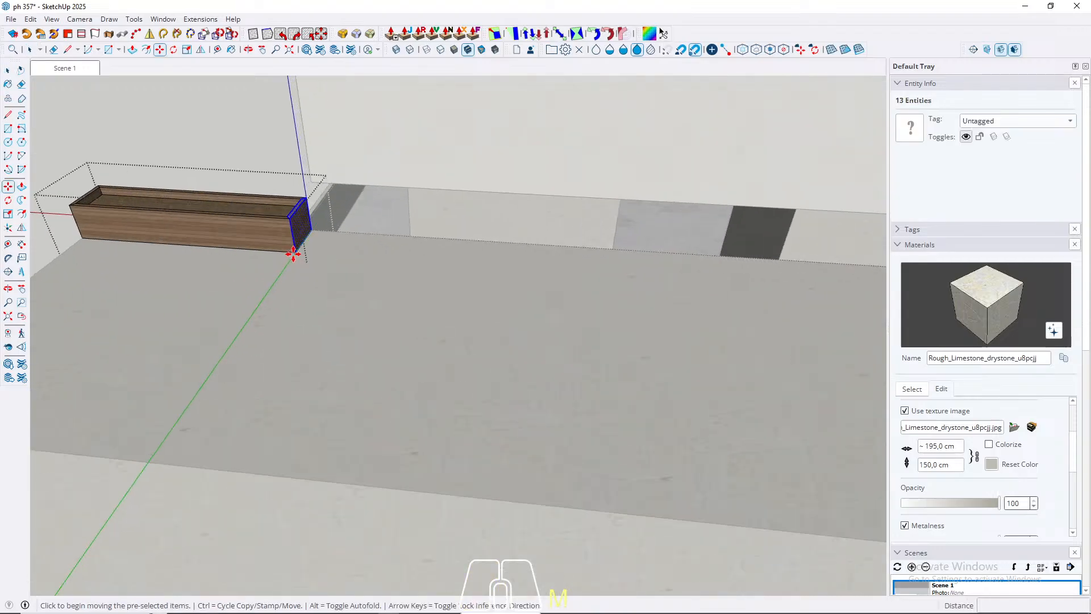
left_click(293, 254)
key("Right")
scroll(178, 248, "down", 5)
scroll(178, 249, "up", 3)
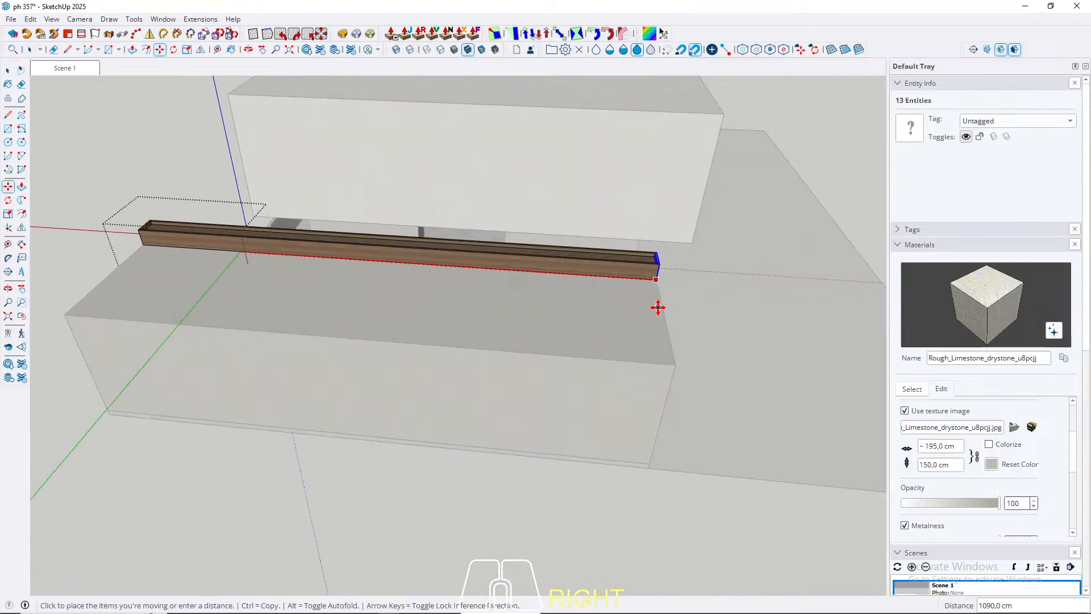
left_click(658, 307)
key("space")
middle_click_drag(268, 305, 215, 125)
left_click(64, 69)
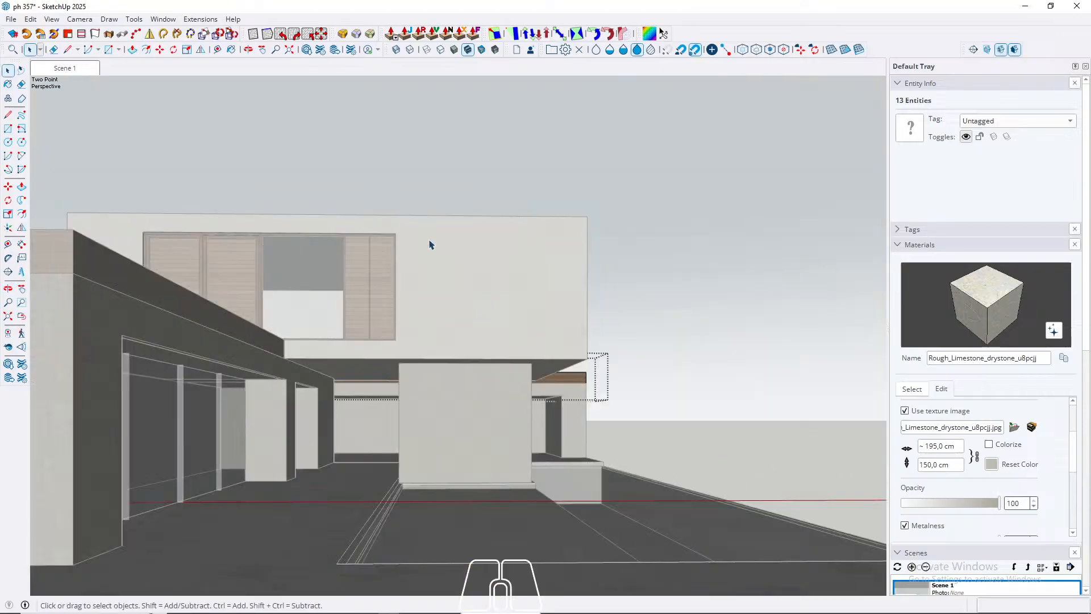
key("Escape")
Step: Examine the lengthened rear roof planter from above and in the Scene 1 view
middle_click_drag(509, 257, 353, 390)
scroll(657, 394, "down", 2)
scroll(584, 493, "up", 5)
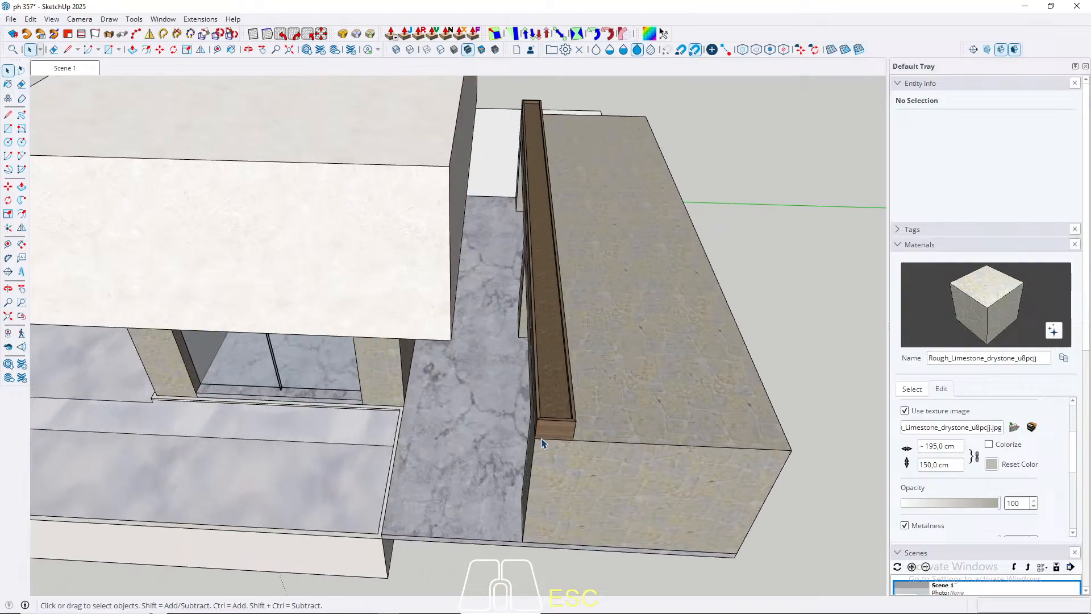
left_click(564, 437)
scroll(633, 450, "up", 2)
scroll(671, 470, "down", 5)
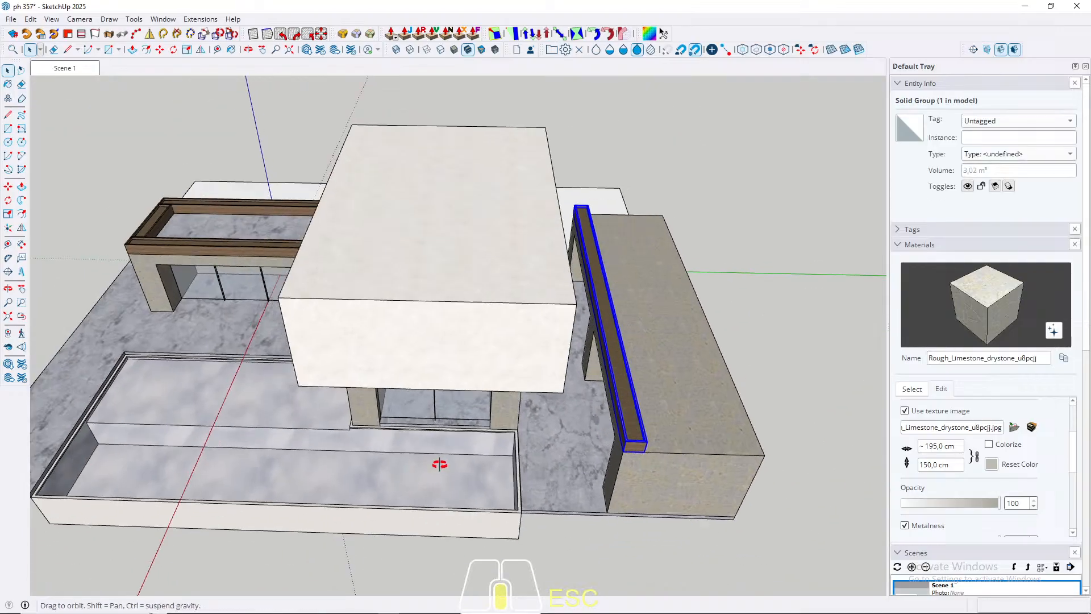
mouse_move(441, 458)
middle_mouse_down()
mouse_move(358, 390)
mouse_move(502, 323)
middle_mouse_up()
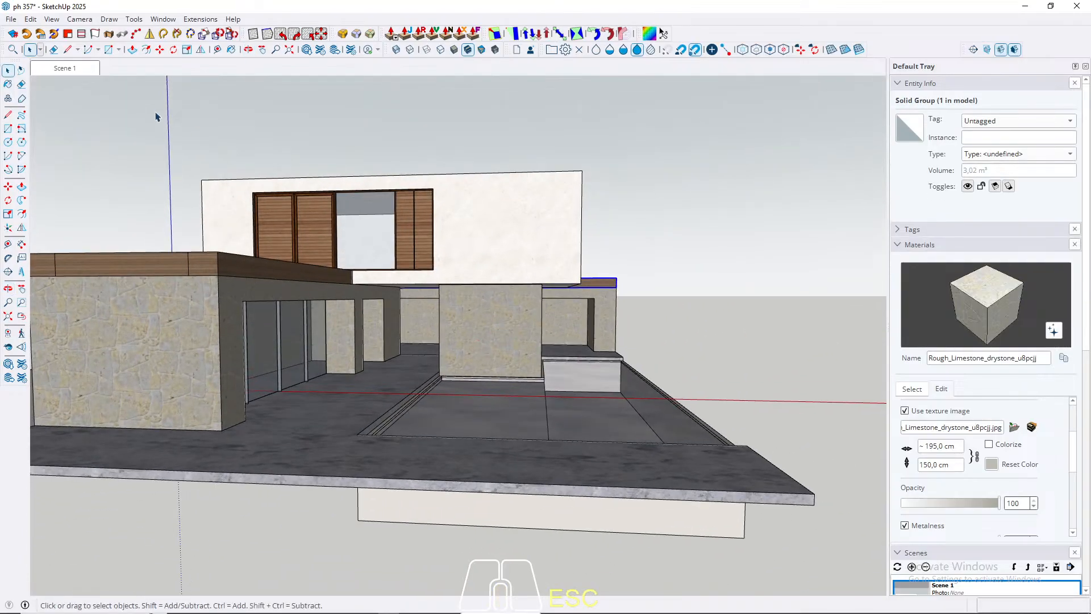
left_click(70, 71)
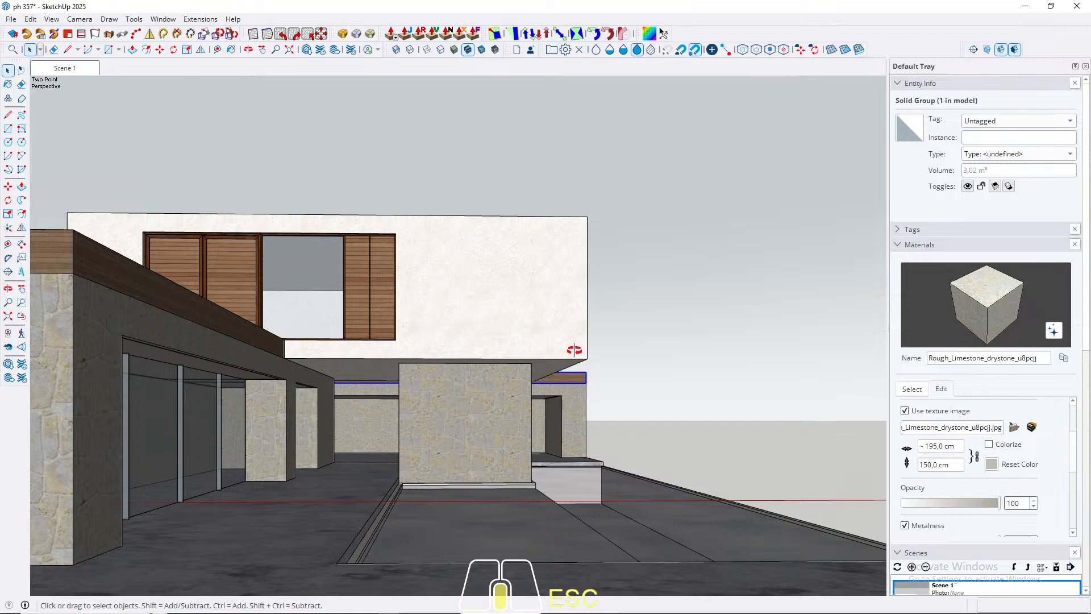
middle_click_drag(574, 349, 268, 451)
scroll(342, 498, "down", 6)
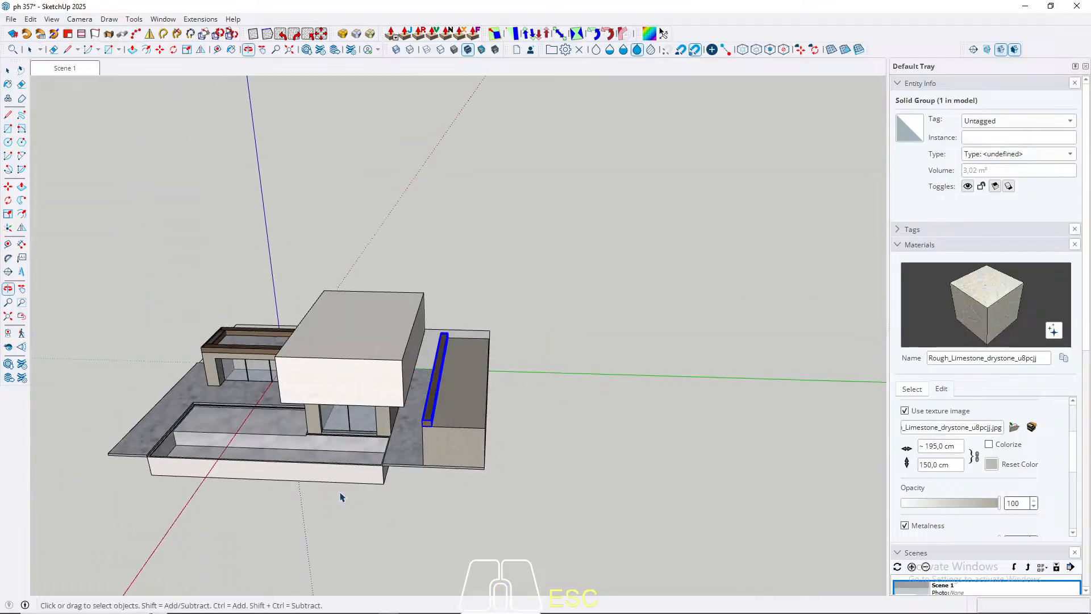
Step: Copy the short end planter from the front roof to the poolside roof edge of the rear volume, near the long planter's end
scroll(402, 452, "up", 3)
middle_click_drag(177, 316, 529, 377)
scroll(171, 523, "up", 3)
left_click(169, 529)
middle_click_drag(315, 432, 501, 337, "shift")
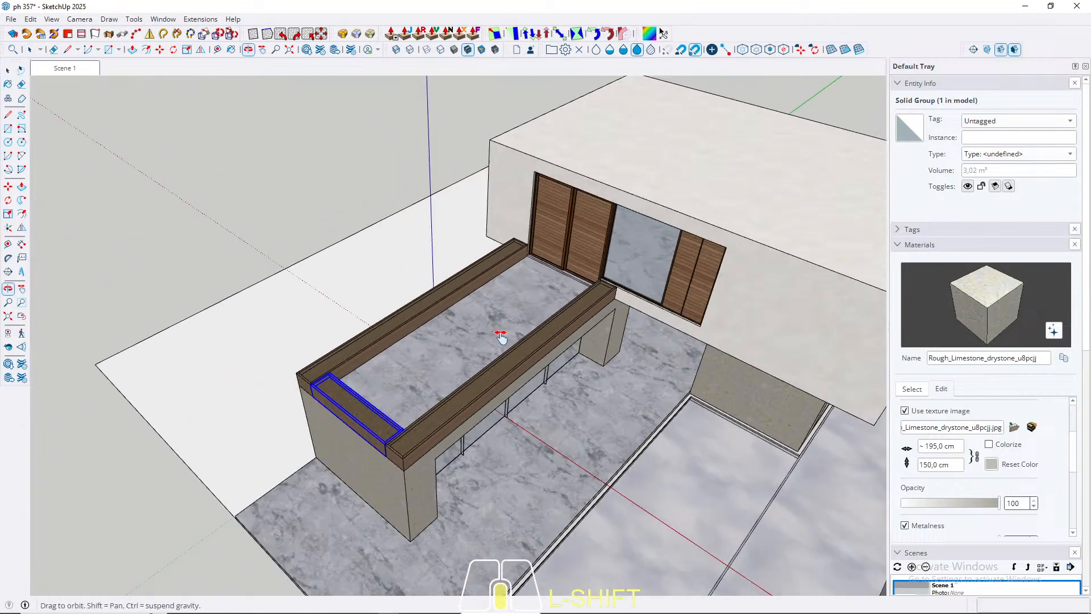
scroll(341, 398, "up", 6)
key("m")
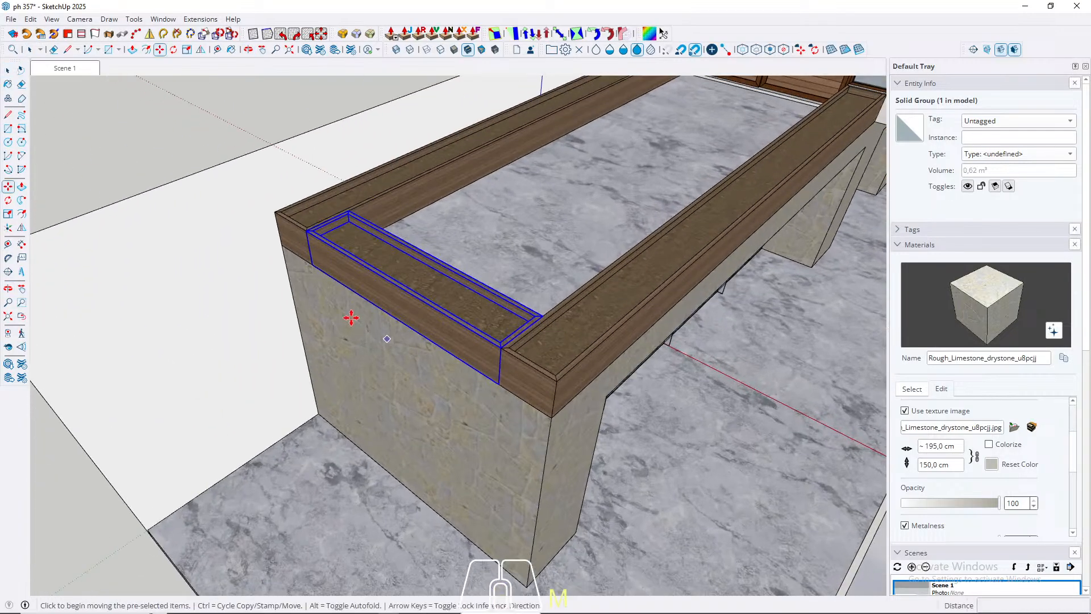
left_click(312, 265)
key("ctrl")
scroll(165, 375, "down", 10)
middle_click_drag(157, 376, 369, 353)
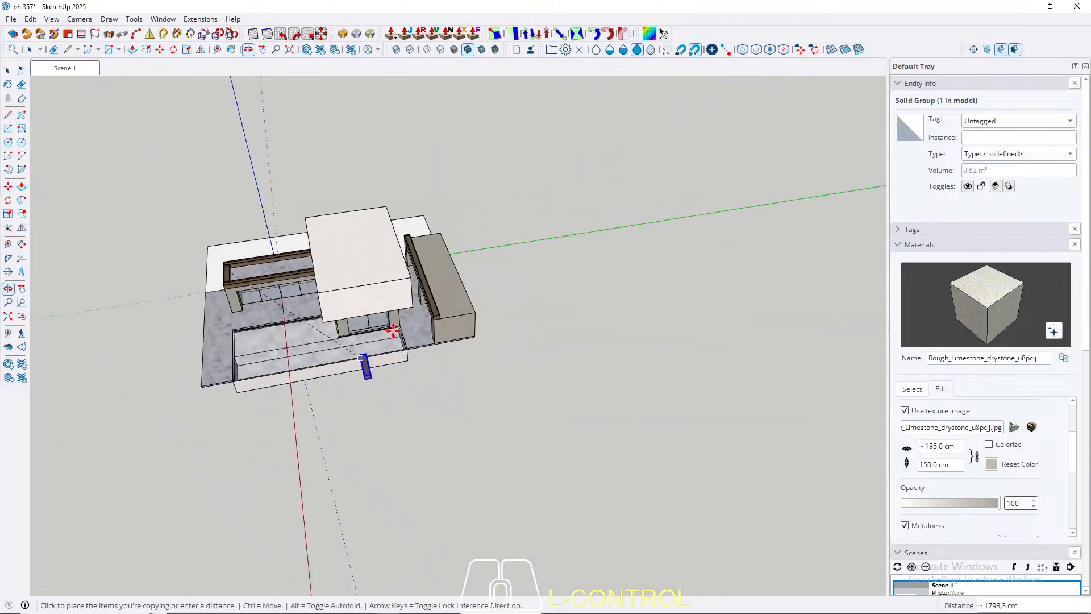
scroll(436, 313, "up", 5)
scroll(459, 312, "up", 5)
left_click(476, 359)
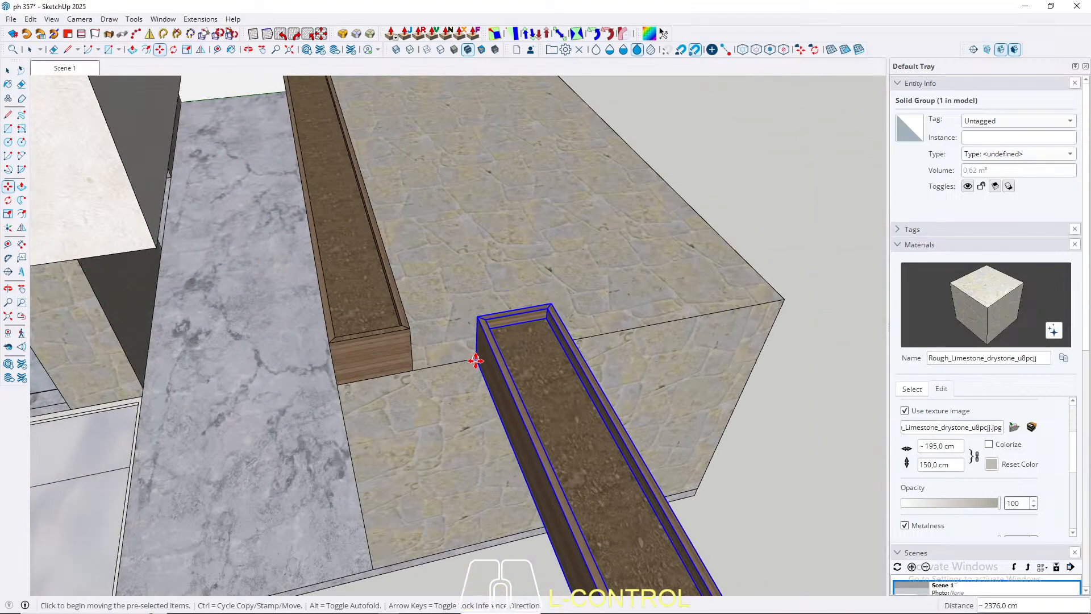
Step: Rotate the copied short planter 90 degrees about its lower corner so it runs along the rear volume's poolside edge
key("q")
left_click(476, 358)
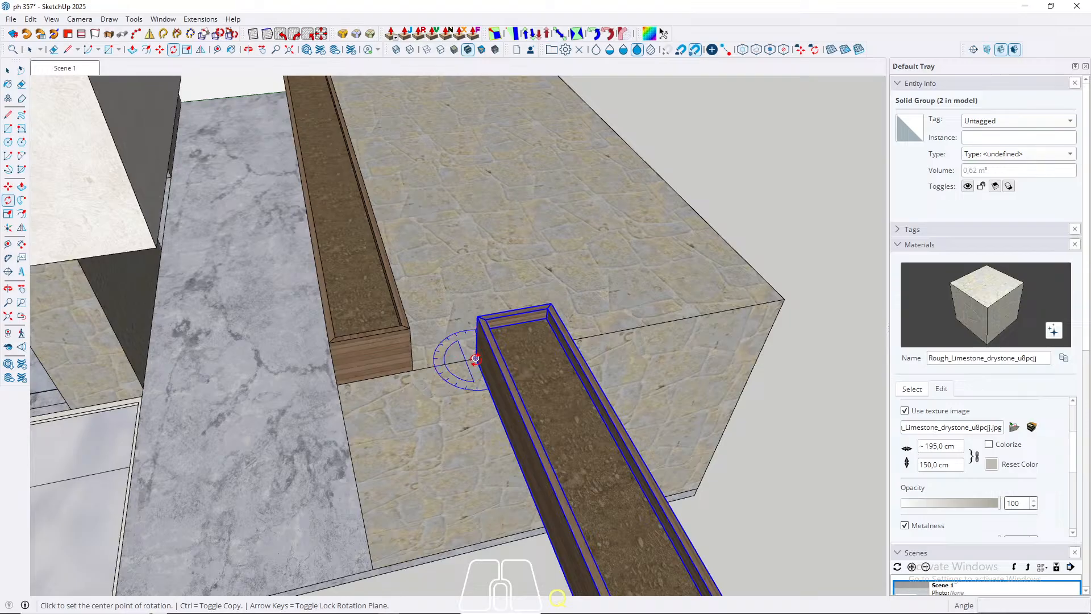
left_click(489, 389)
type("90")
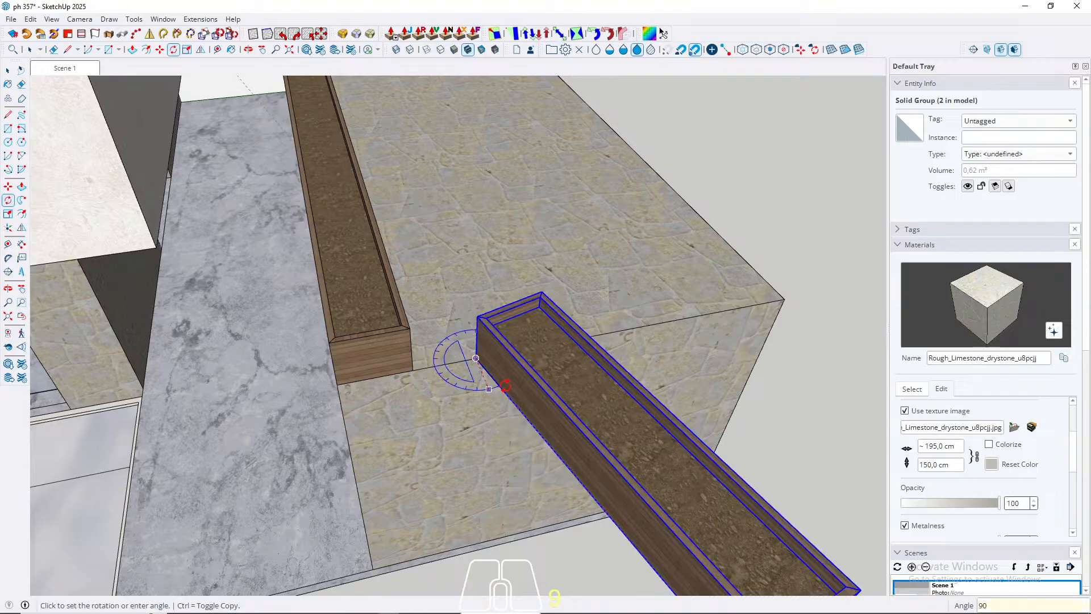
key("Return")
Step: Move the rotated planter along the roof edge until it butts against the end of the long planter
key("space")
key("m")
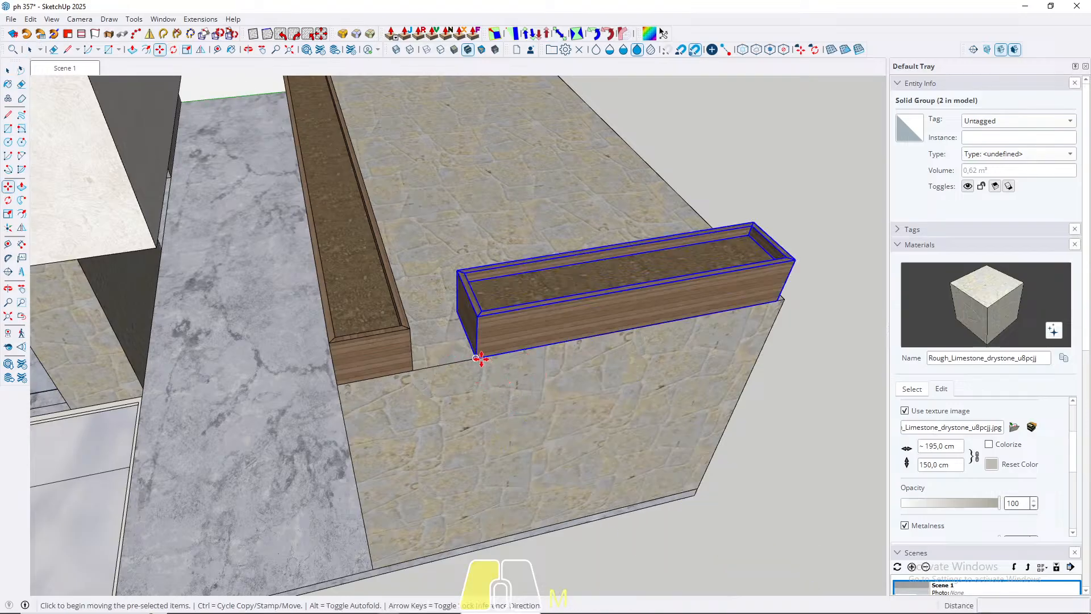
left_click(480, 358)
left_click(412, 369)
key("space")
Step: Stretch the free end of the short planter to the outer corner of the rear volume's roof
left_click(396, 375)
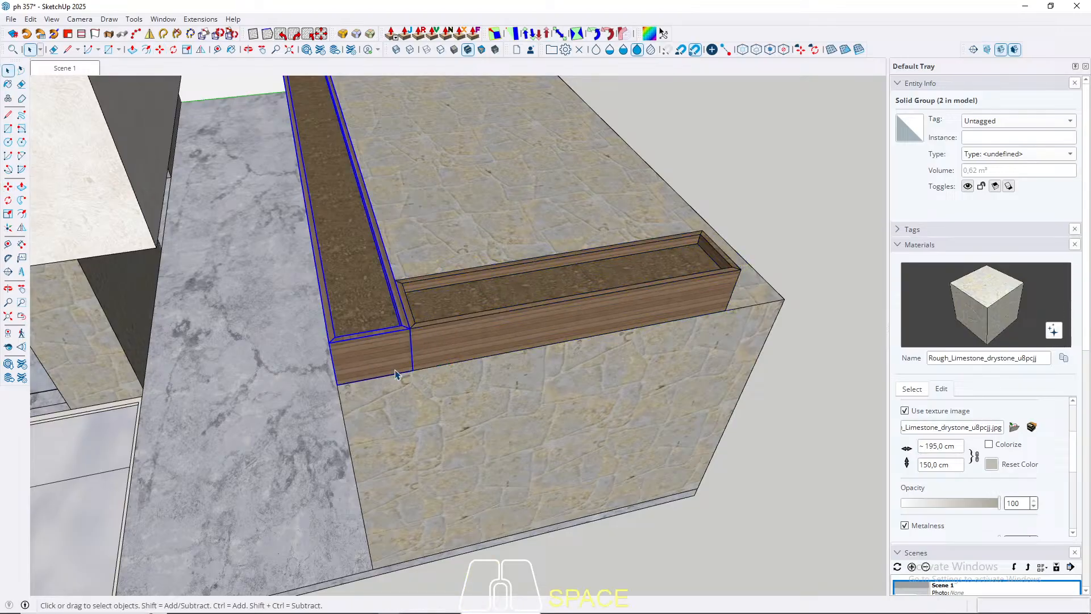
scroll(395, 380, "down", 2)
triple_click(630, 298)
left_click_drag(594, 230, 735, 453)
scroll(677, 356, "up", 3)
key("m")
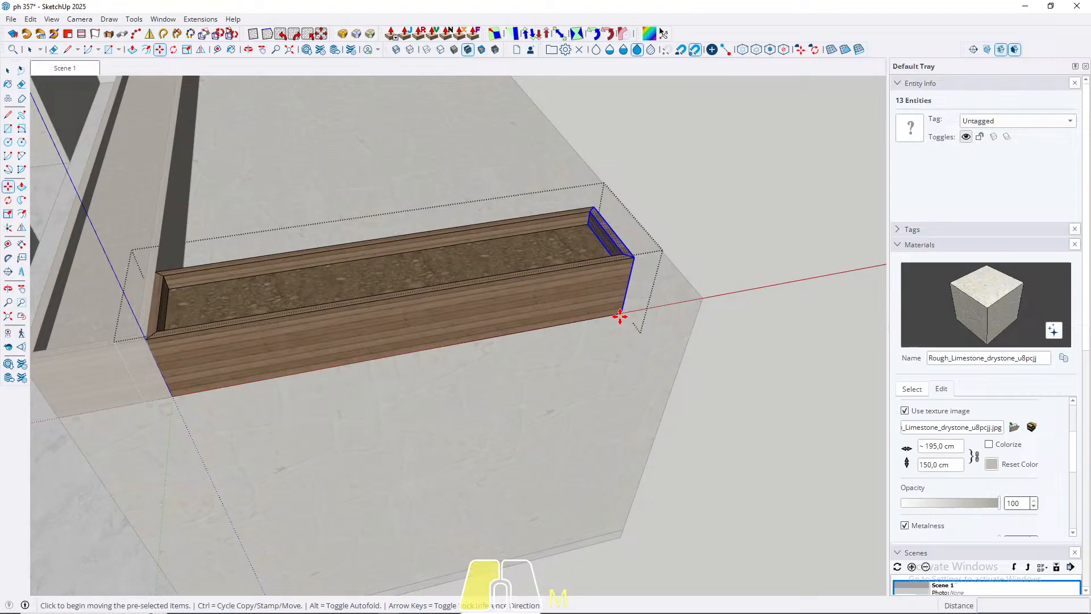
left_click(620, 317)
left_click(703, 304)
key("space")
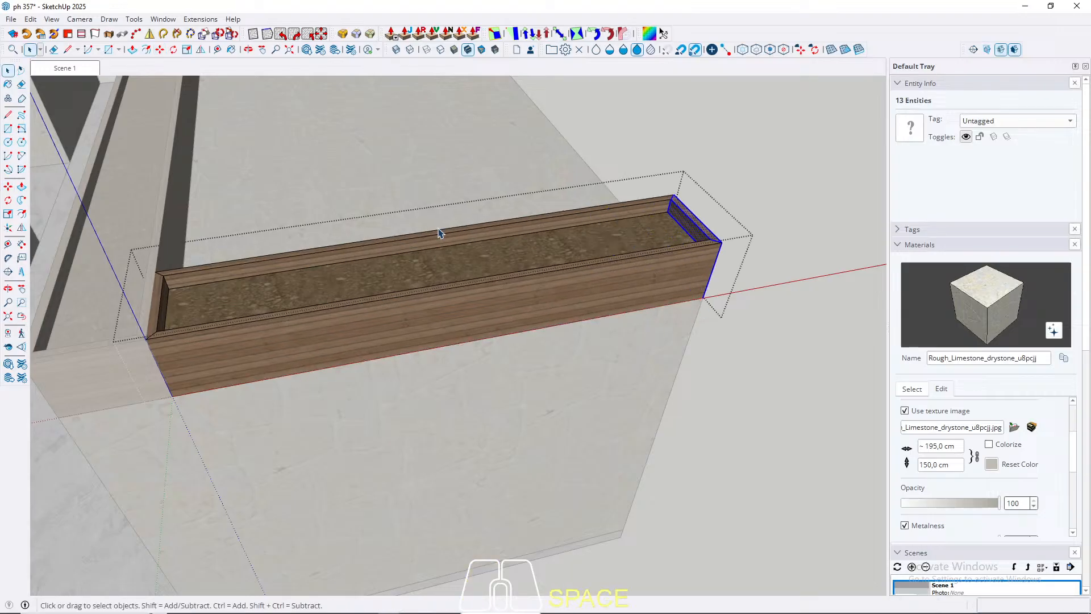
Step: Return to the Scene 1 view, exit the planter group and open 3D Warehouse
left_click(88, 72)
key("Escape")
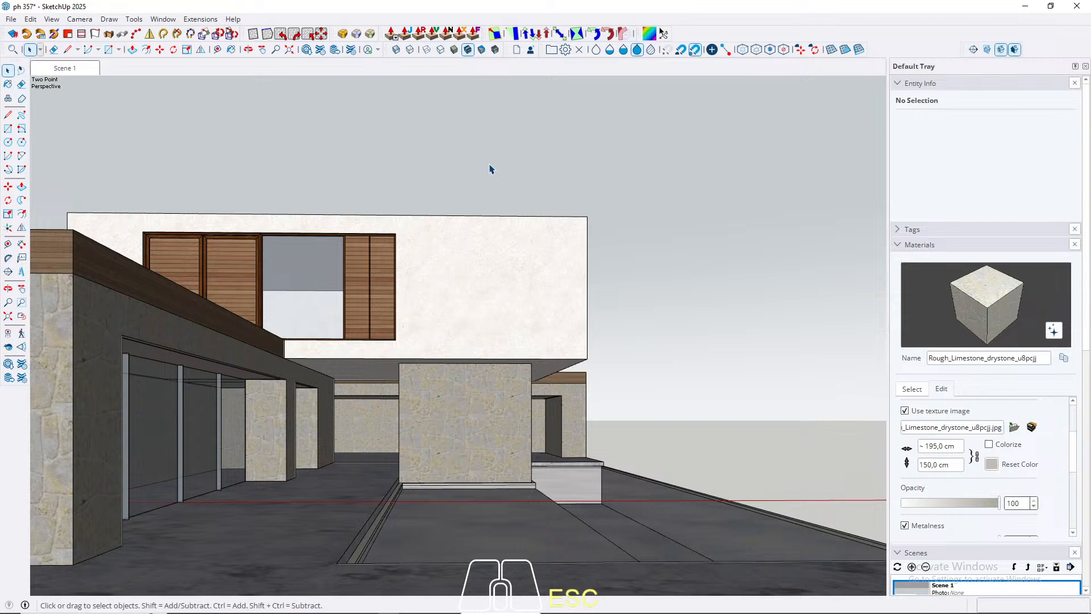
left_click(307, 50)
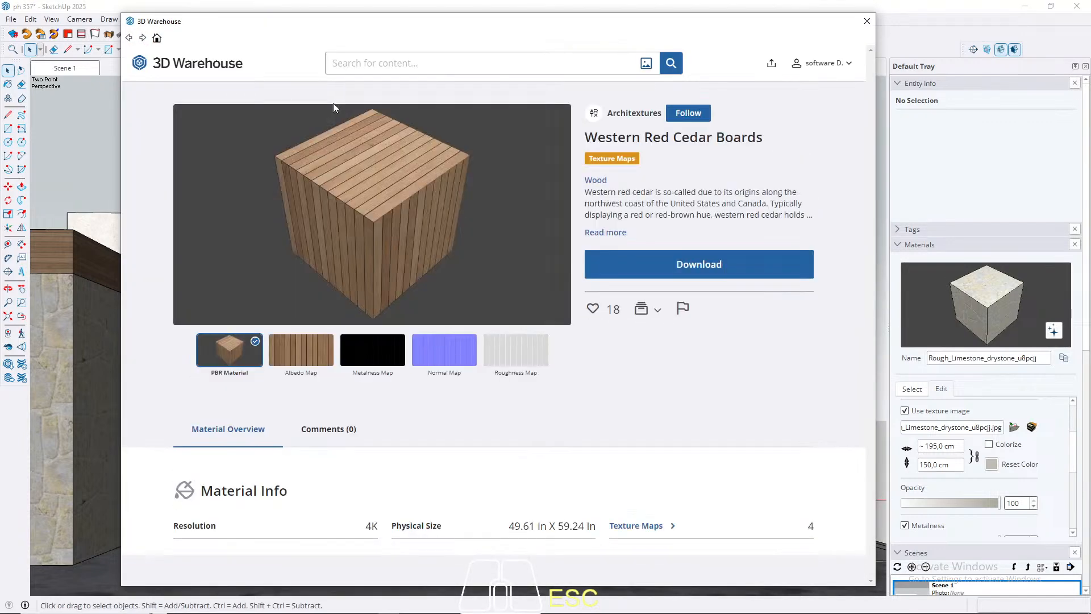
Step: Search 3D Warehouse materials for "water" and download the blue Eau material into the model
left_click(367, 68)
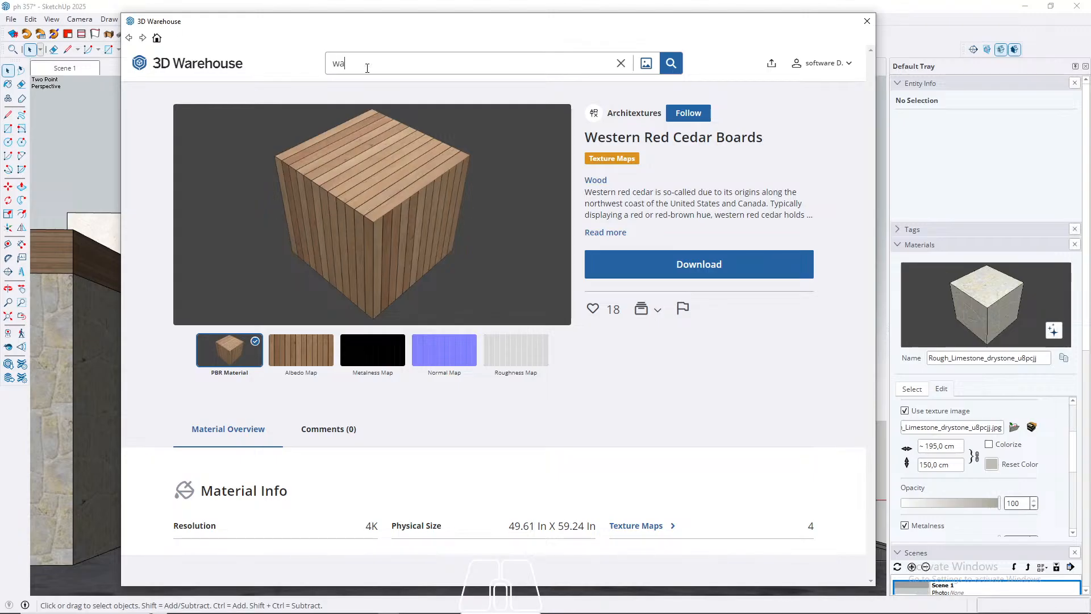
key("Return")
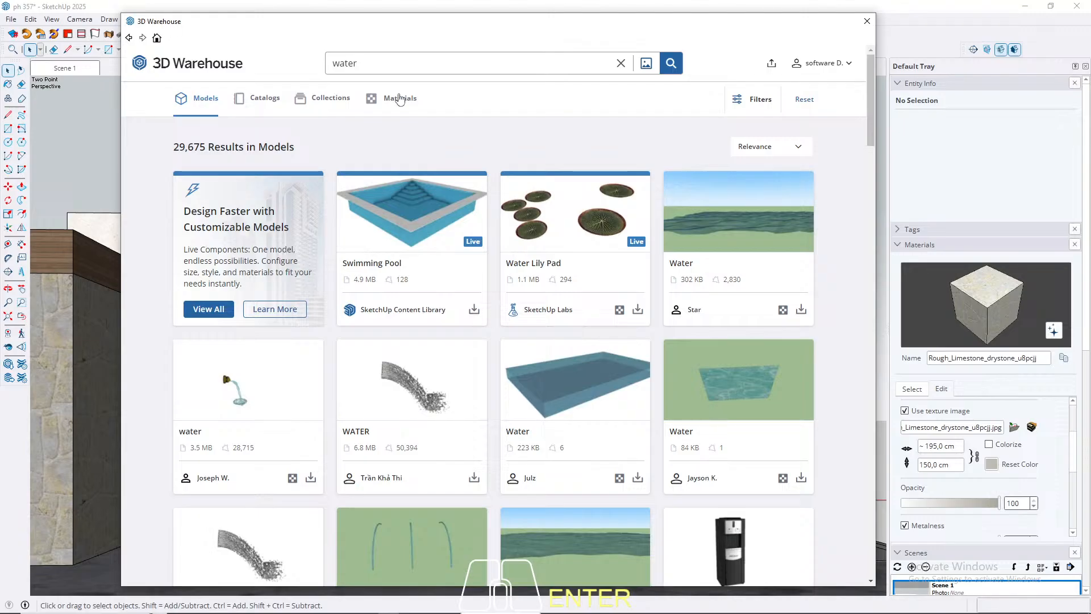
left_click(407, 100)
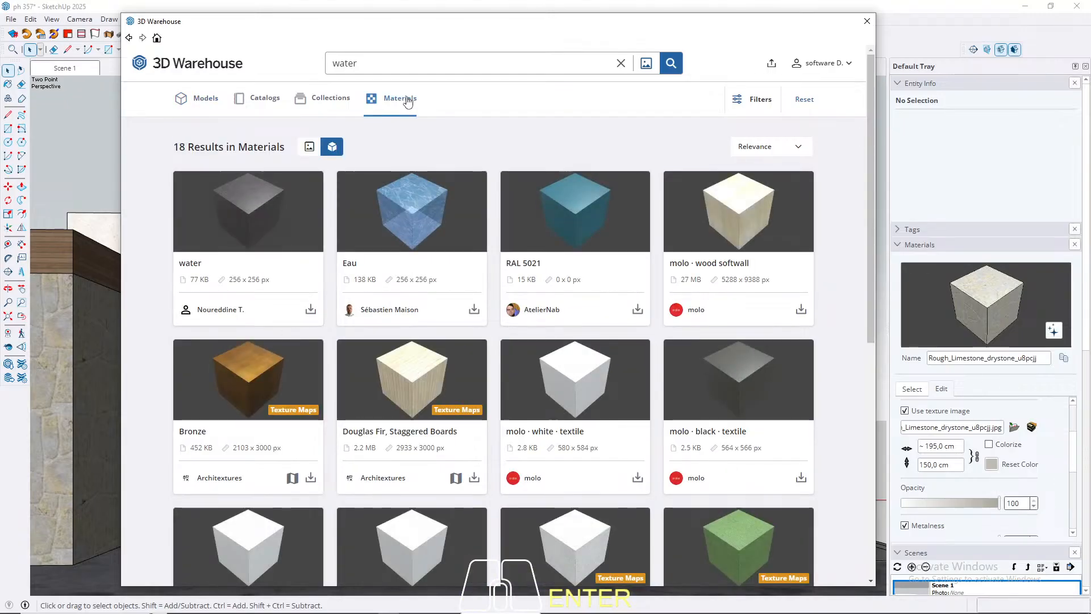
scroll(353, 275, "down", 7)
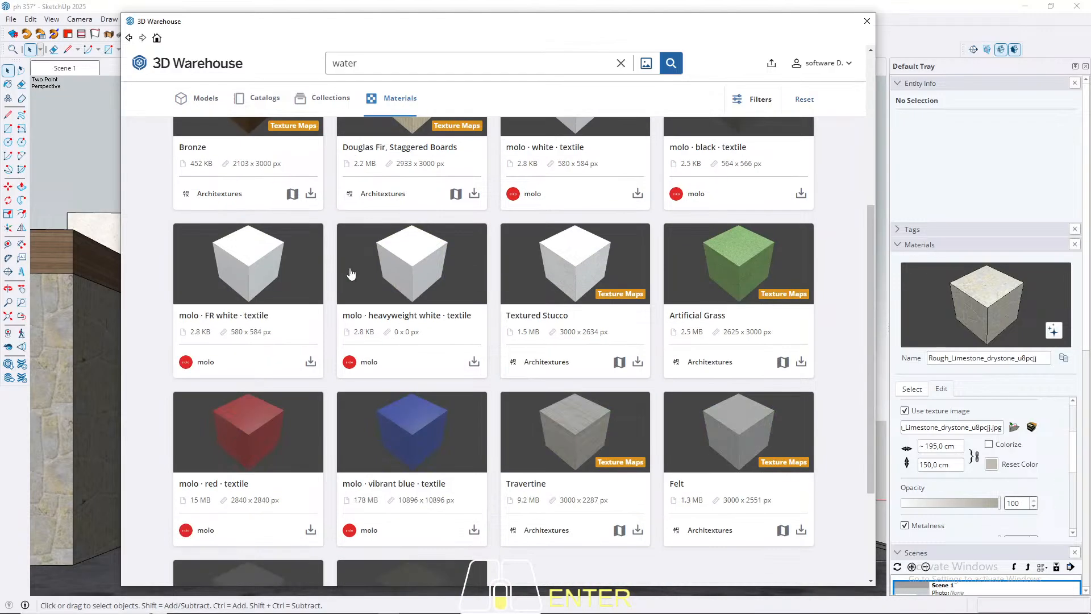
scroll(483, 301, "up", 7)
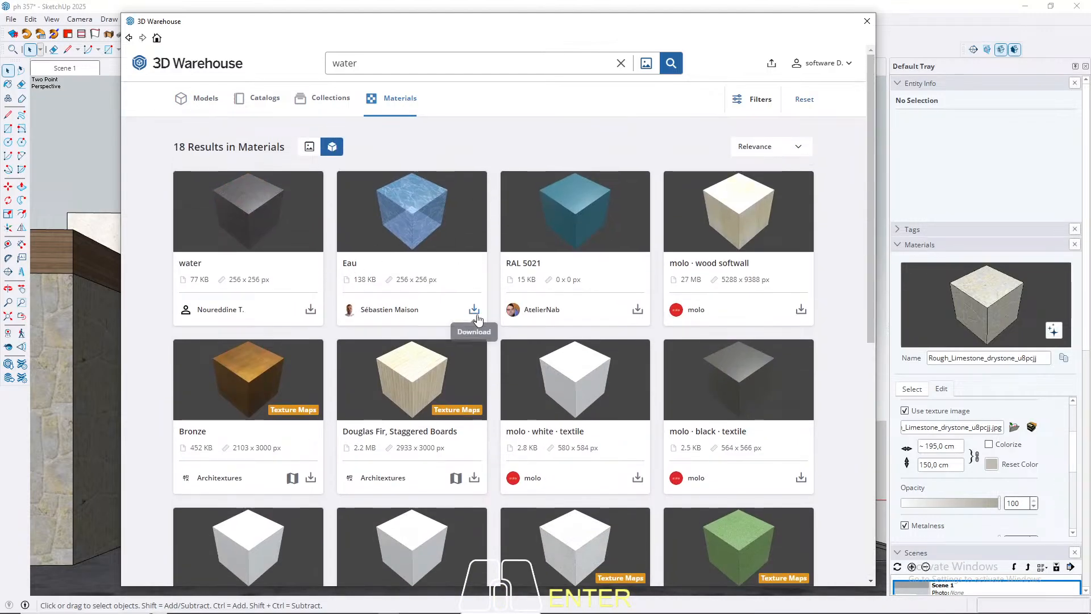
left_click(475, 310)
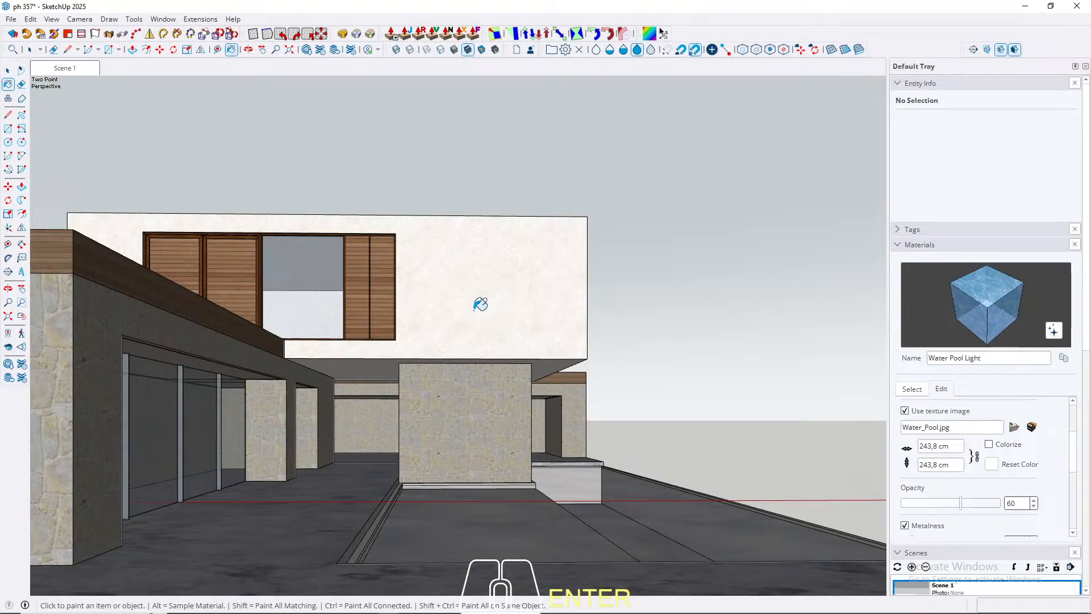
Step: Paint the whole pool interior with the Water Pool Light material, inspect it from above and return to the Scene 1 view
key("space")
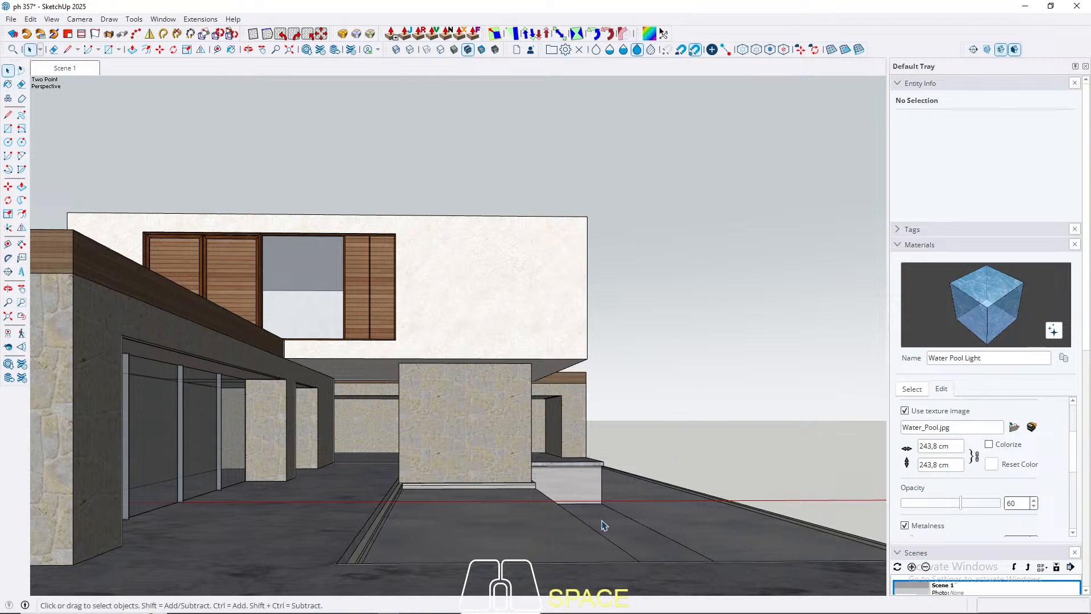
triple_click(604, 523)
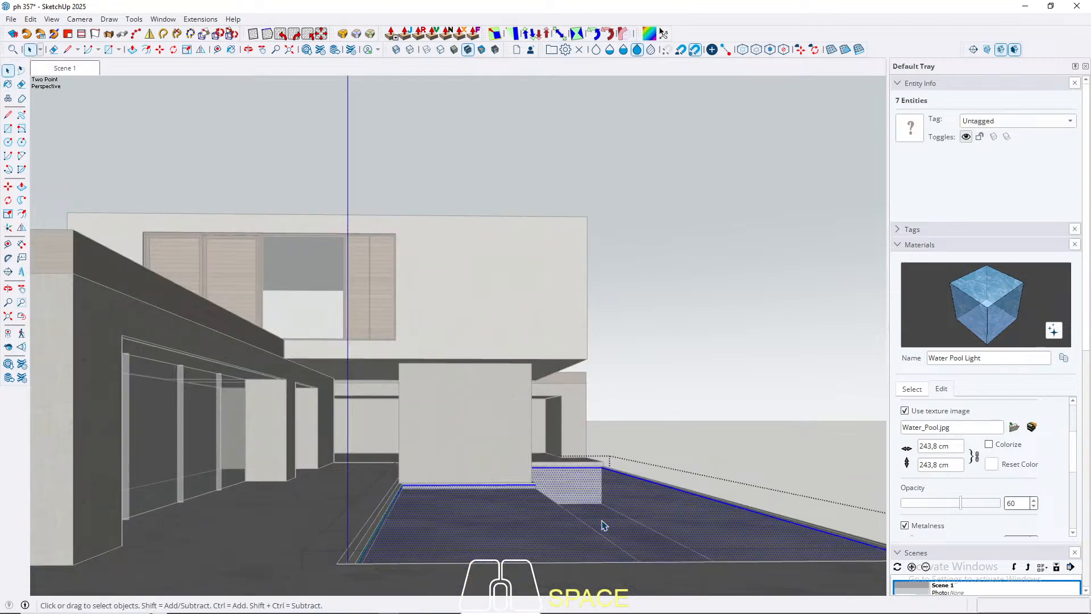
key("b")
left_click(604, 517)
key("space")
key("Escape")
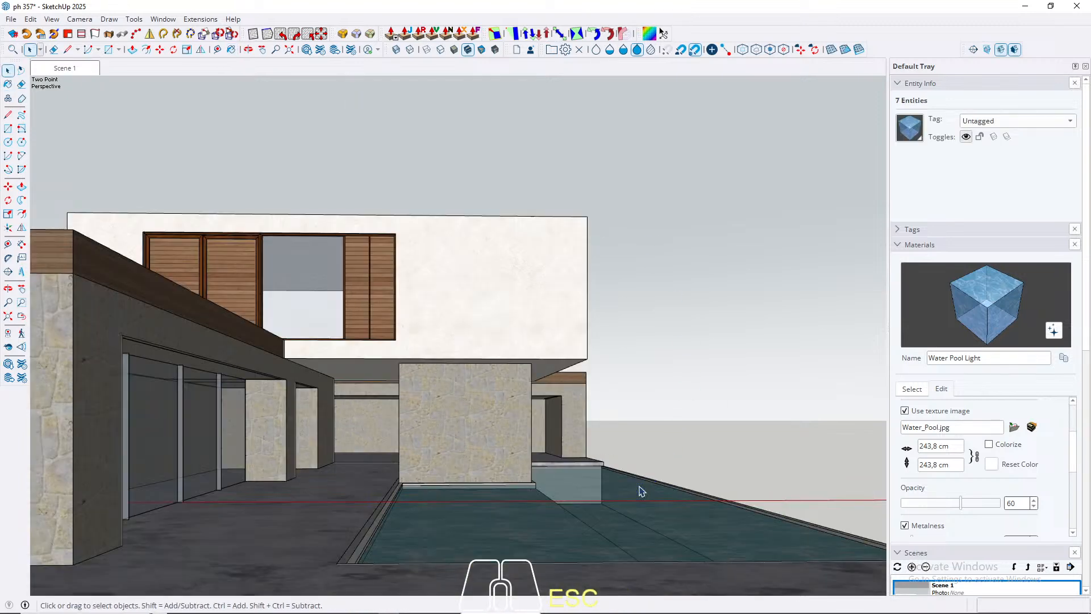
middle_click_drag(659, 421, 610, 526)
middle_click_drag(610, 526, 613, 508, "shift")
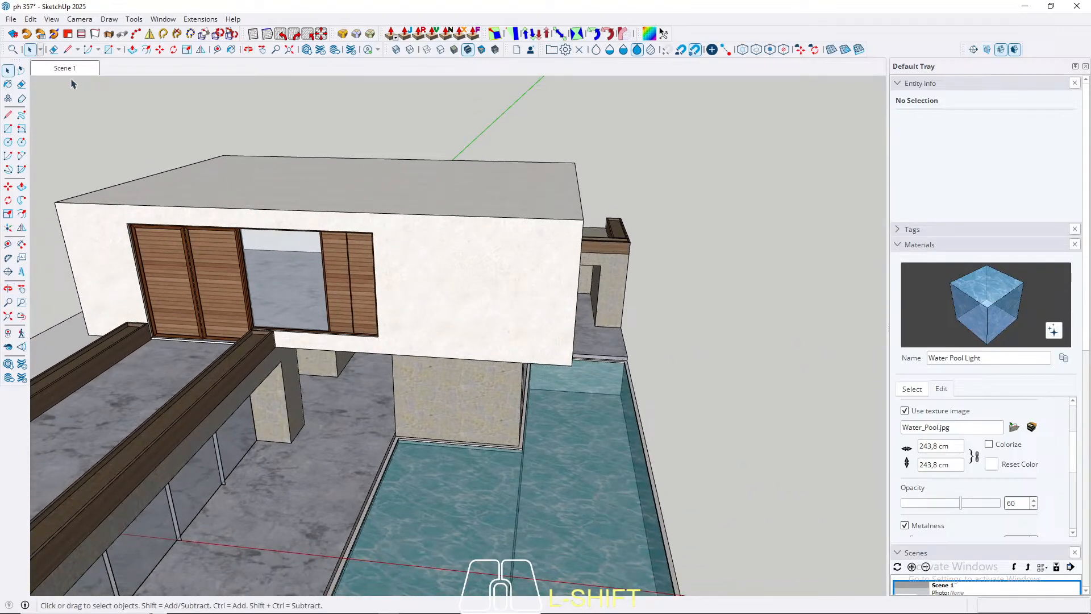
left_click(59, 69)
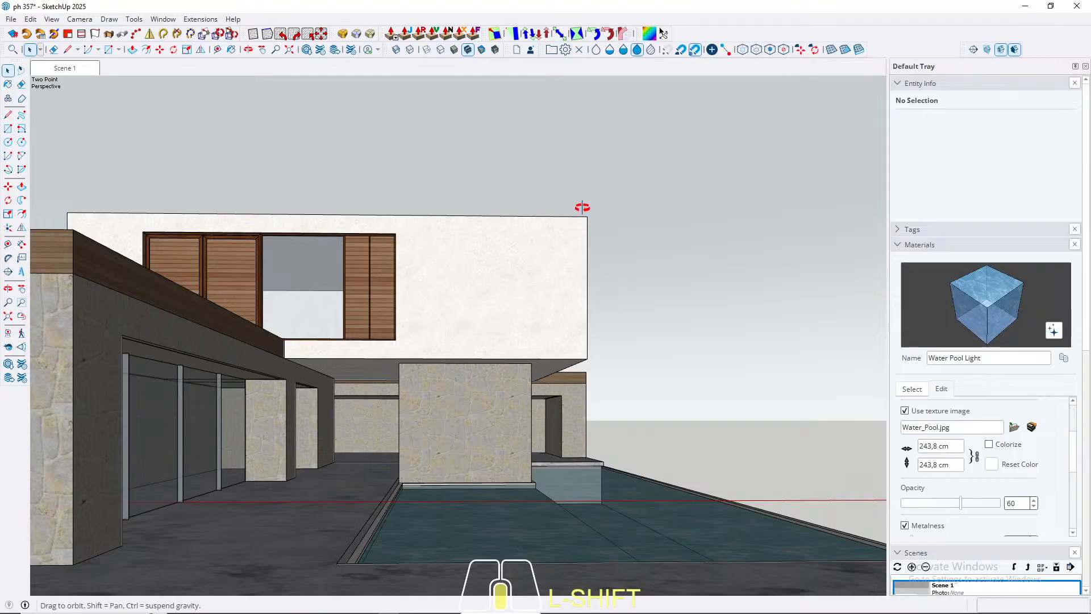
Step: Draw a ground rectangle about 2715 by 969 cm behind the rear volume, starting at the side ground's outer corner
middle_click_drag(582, 208, 582, 486)
scroll(577, 441, "down", 6)
middle_click_drag(459, 402, 586, 408)
middle_click_drag(321, 379, 652, 377)
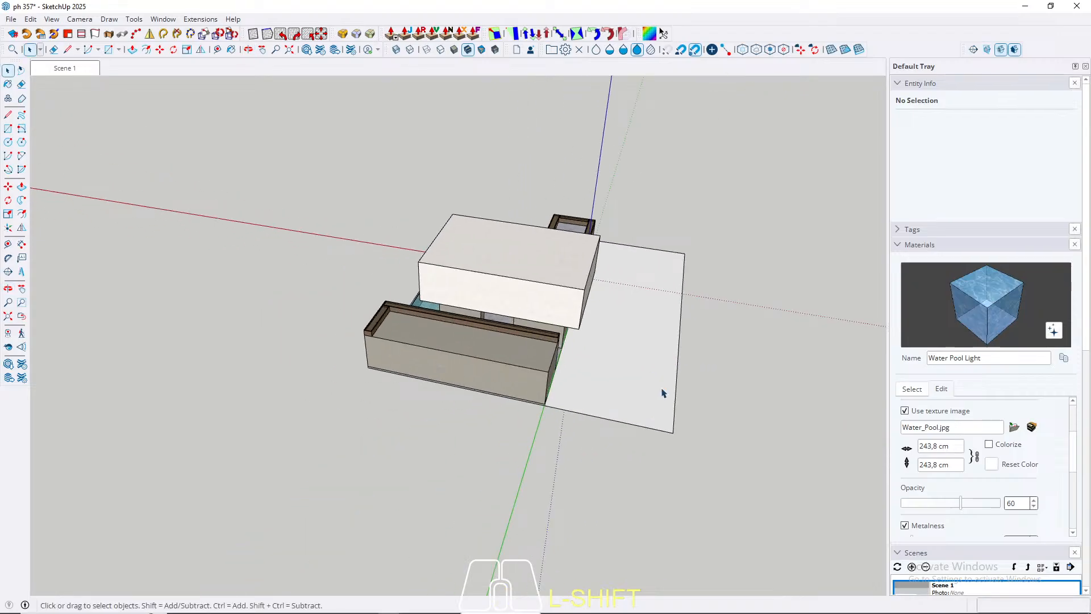
key("r")
left_click(672, 432)
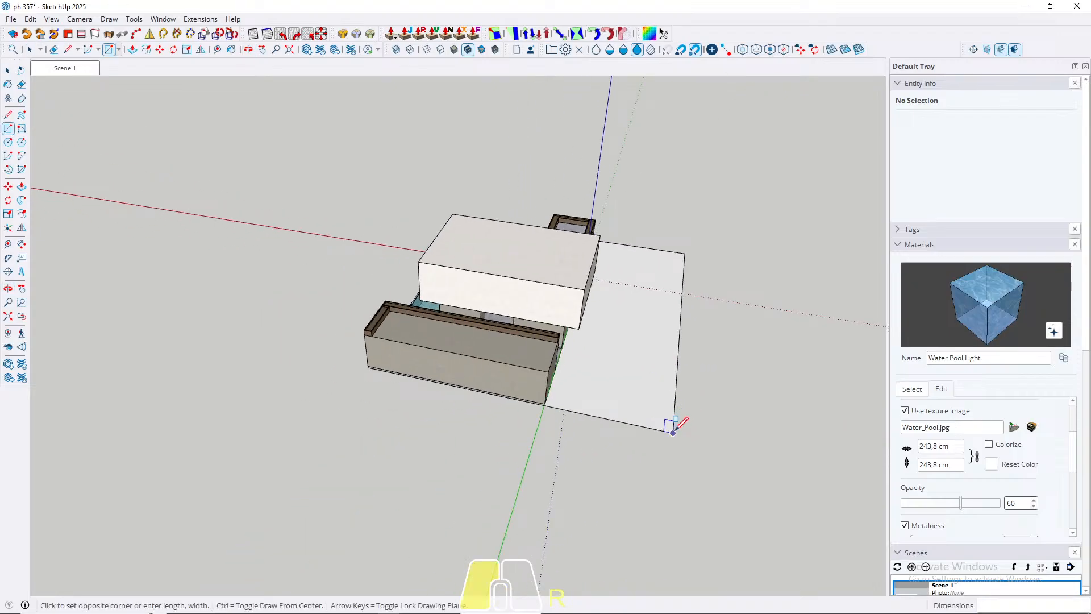
mouse_move(288, 433)
middle_mouse_down()
mouse_move(750, 447)
mouse_move(619, 349)
mouse_move(568, 449)
mouse_move(670, 462)
mouse_move(534, 426)
middle_mouse_up()
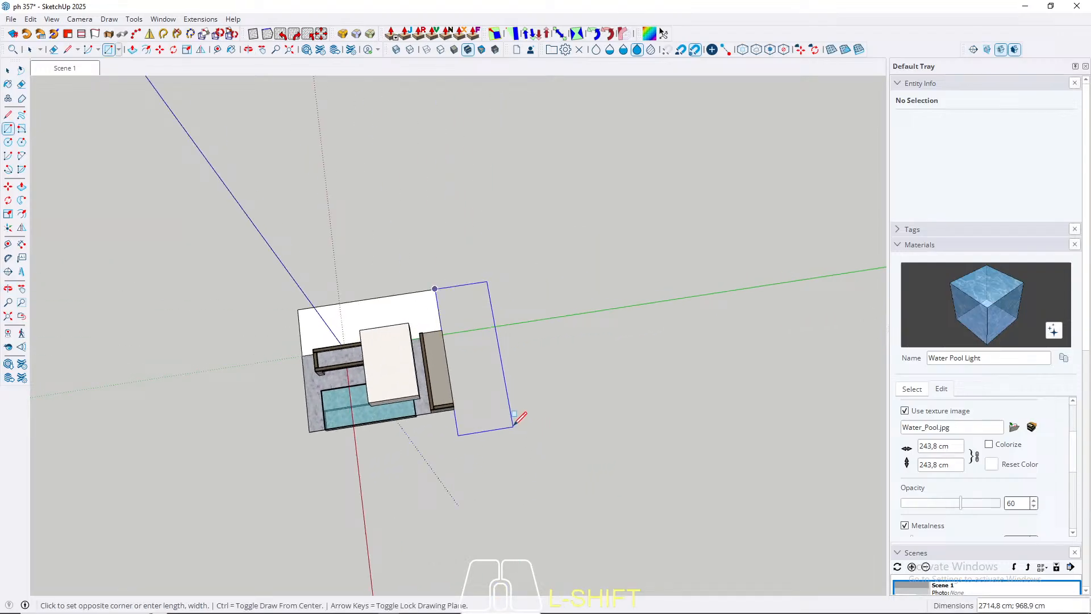
left_click(514, 425)
Step: Group the new ground rectangle behind the rear volume
key("space")
double_click(477, 404)
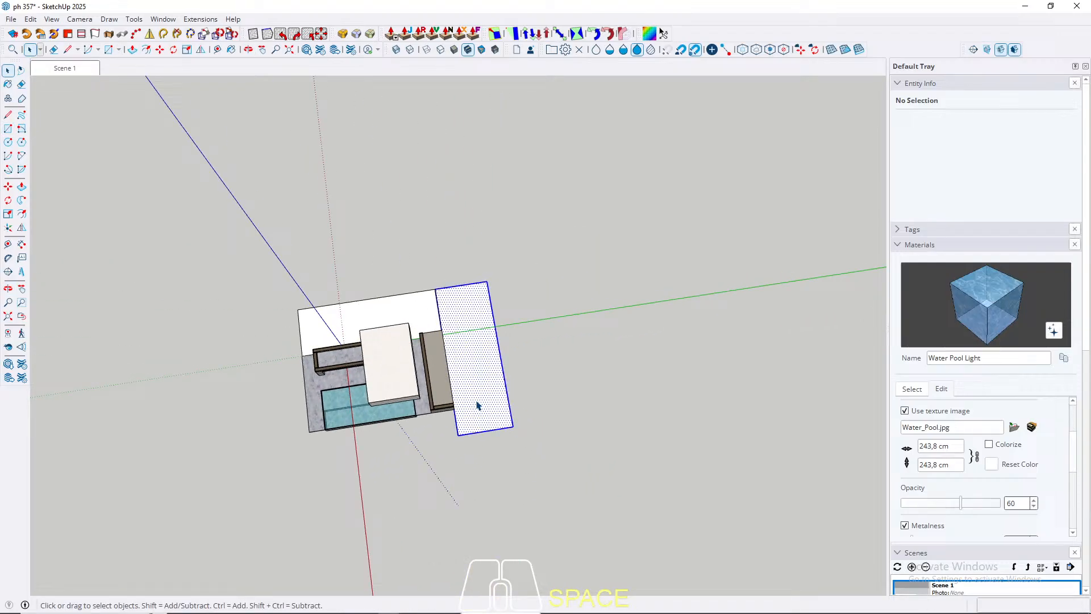
right_click(478, 405)
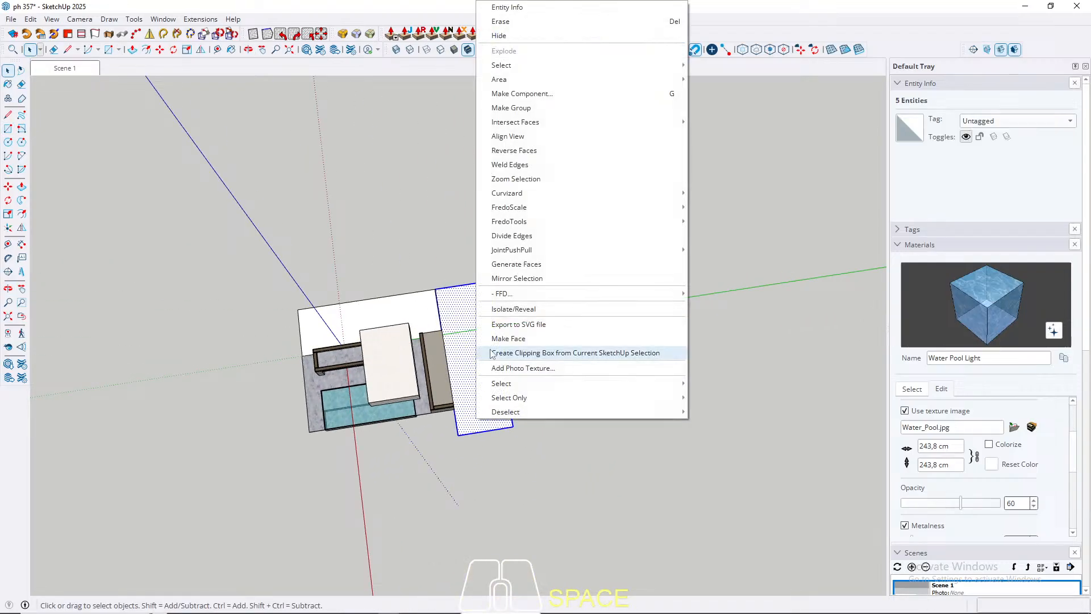
left_click(519, 107)
Step: Copy the rear ground group along the green axis so it starts at the terrace edge on the opposite end
middle_click_drag(507, 302, 313, 345)
key("m")
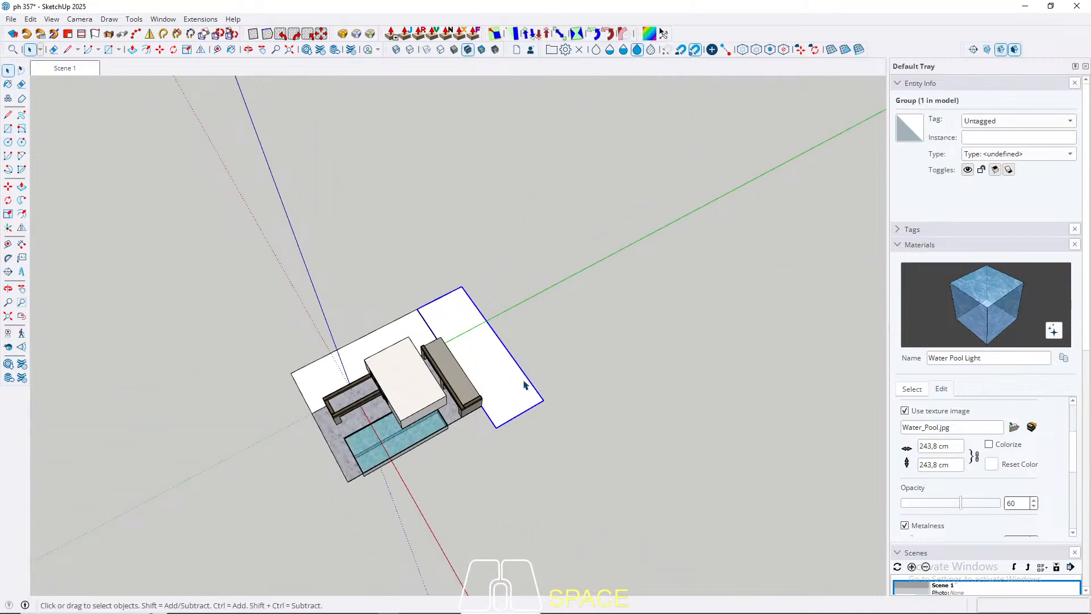
left_click(544, 402)
key("ctrl")
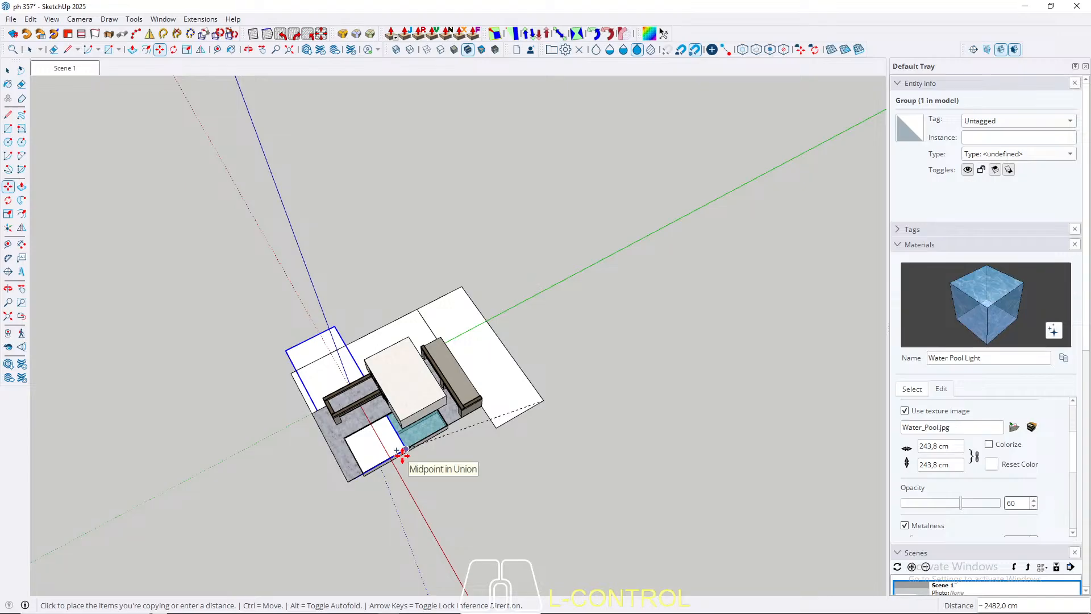
scroll(338, 490, "up", 5)
key("Left")
scroll(390, 445, "up", 4)
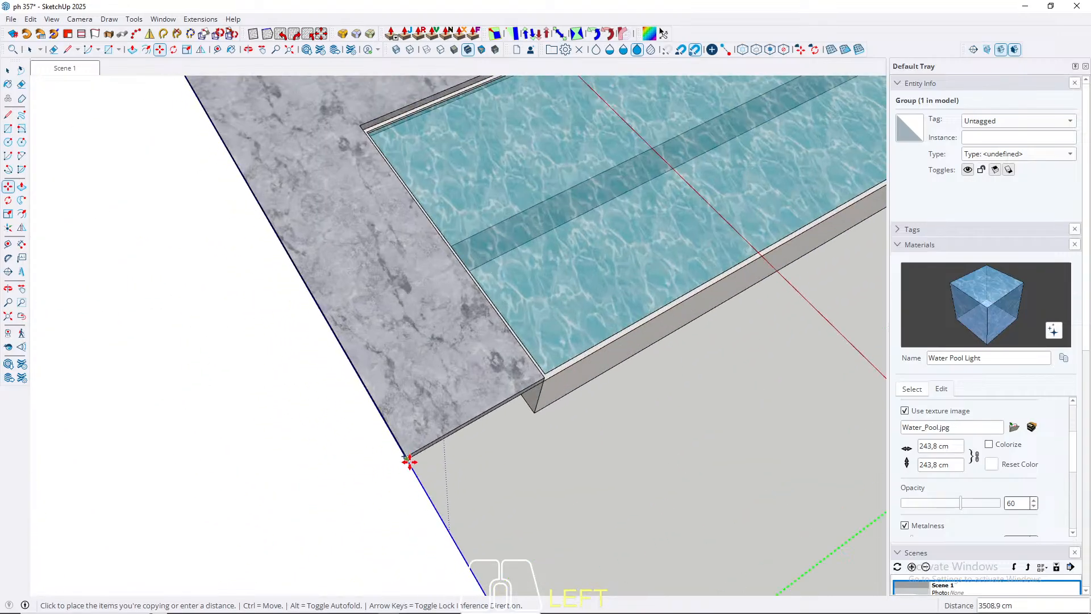
left_click(409, 458)
key("space")
Step: Scale the copied front ground plane along the red axis so it ends at the terrace's poolside corner
scroll(500, 393, "down", 4)
middle_click_drag(500, 392, 689, 373)
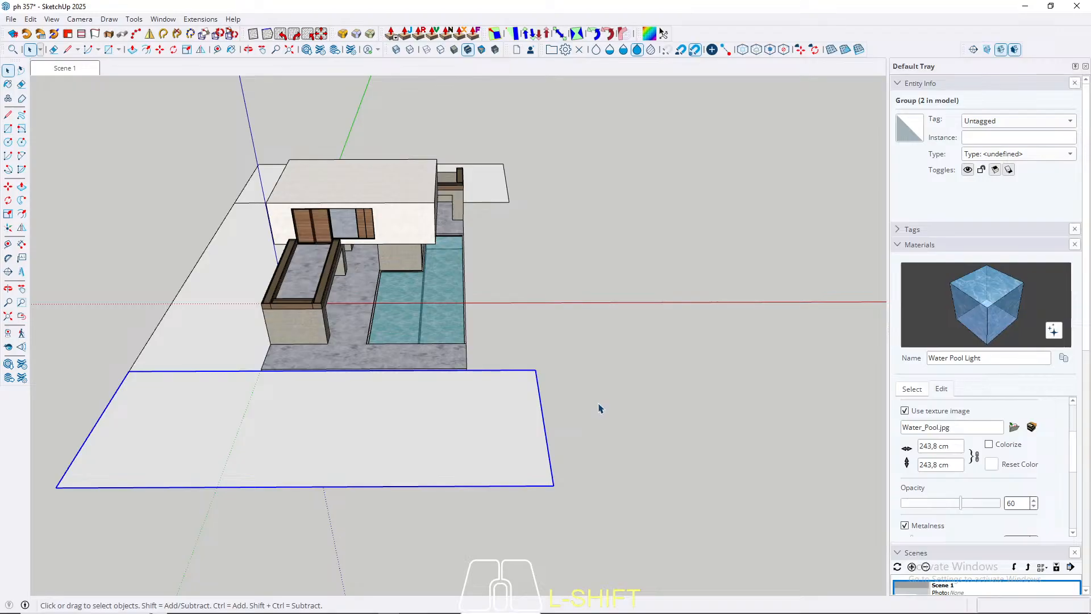
key("s")
left_click(544, 421)
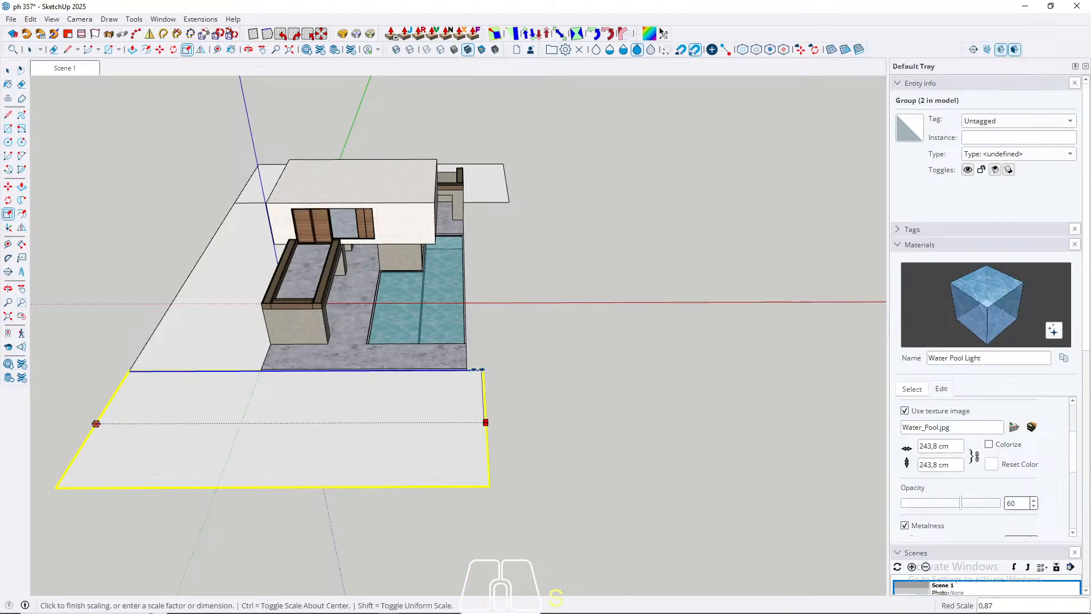
left_click(466, 369)
key("space")
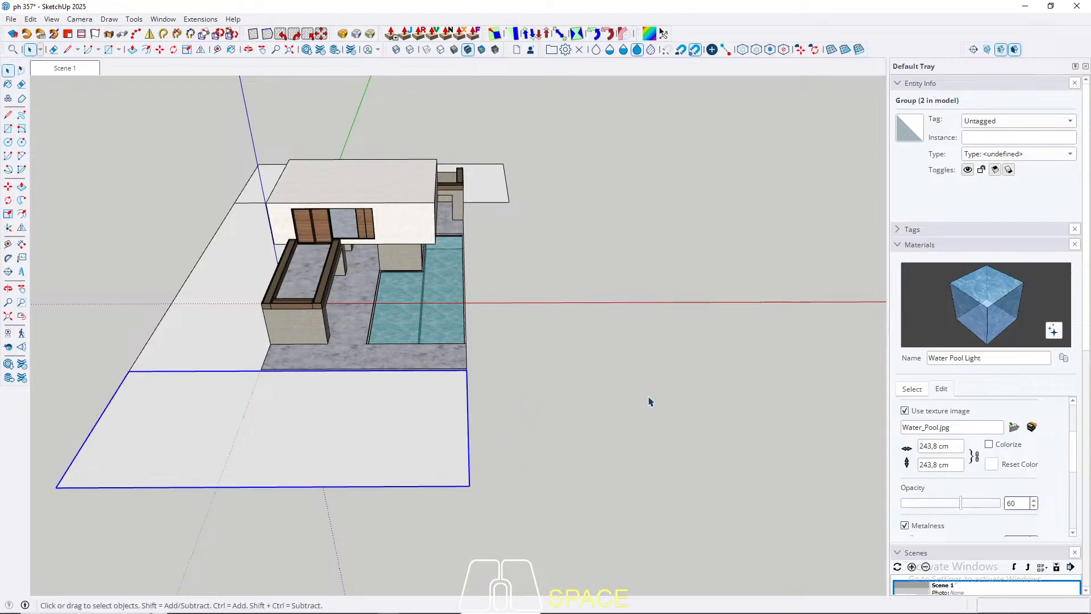
Step: Move the rear ground plane straight down to the level of the pool's base
middle_click_drag(651, 402, 636, 290)
key("Escape")
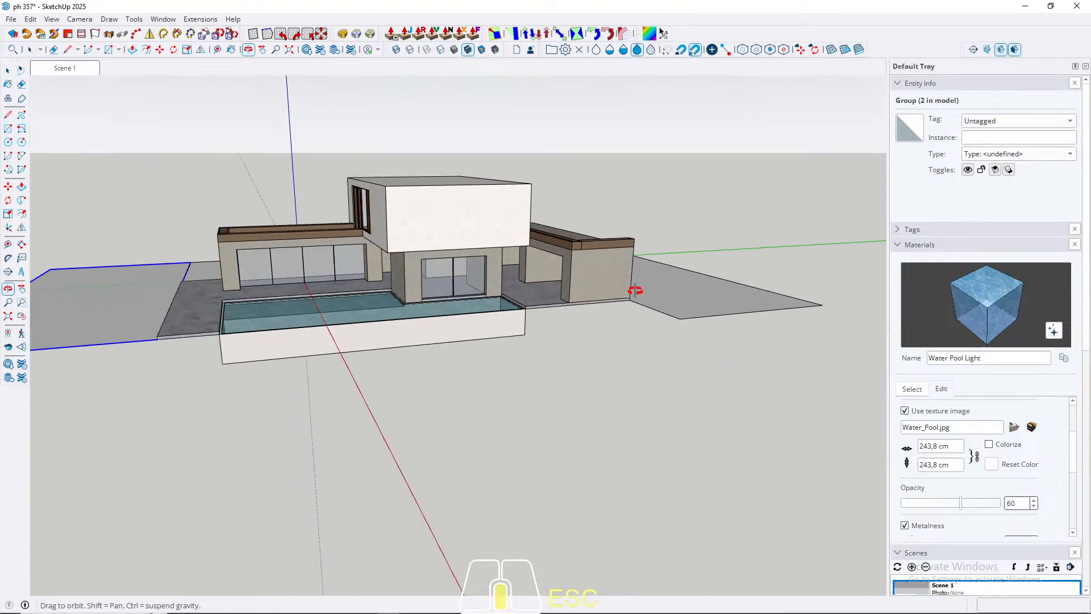
scroll(635, 291, "up", 3)
key("space")
left_click(370, 297)
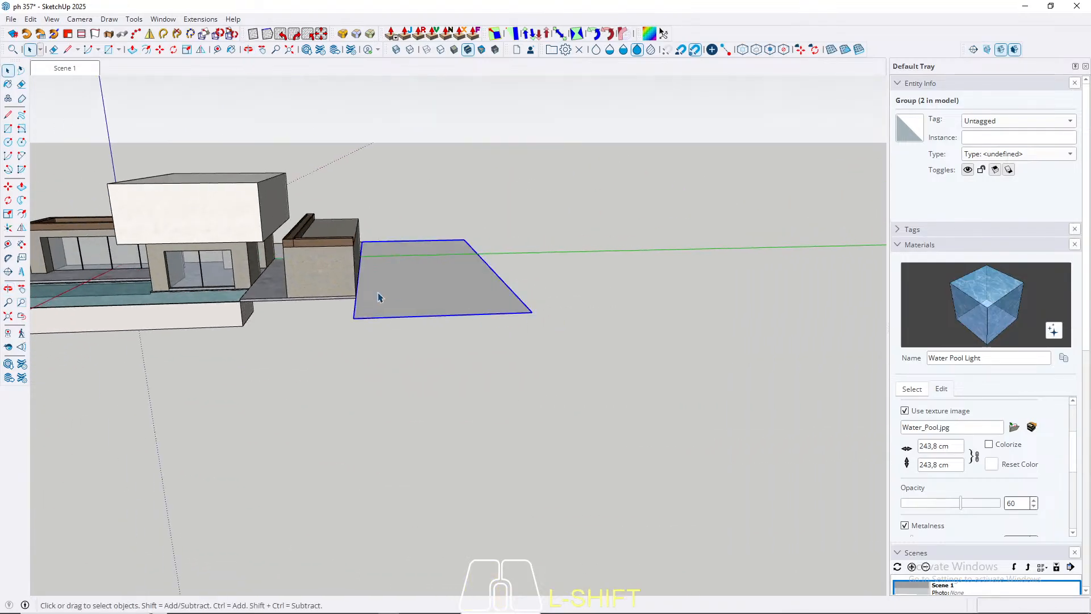
key("m")
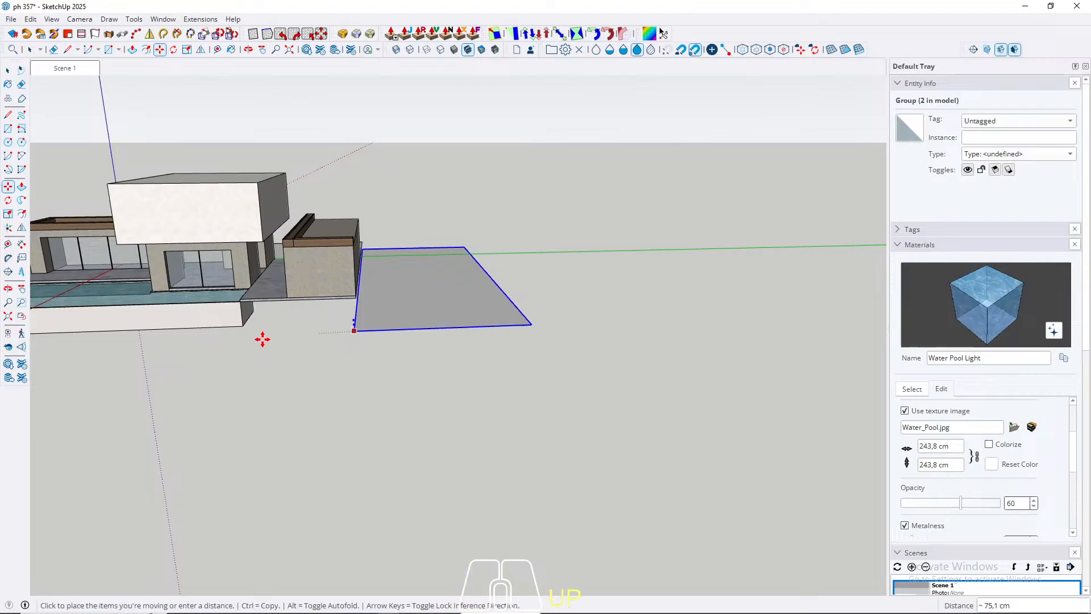
middle_click_drag(226, 324, 551, 334)
scroll(536, 363, "down", 3)
scroll(536, 362, "up", 3)
Step: Draw a long ground rectangle beside the pool, from the rear ground plane's corner to the front ground's far end
key("r")
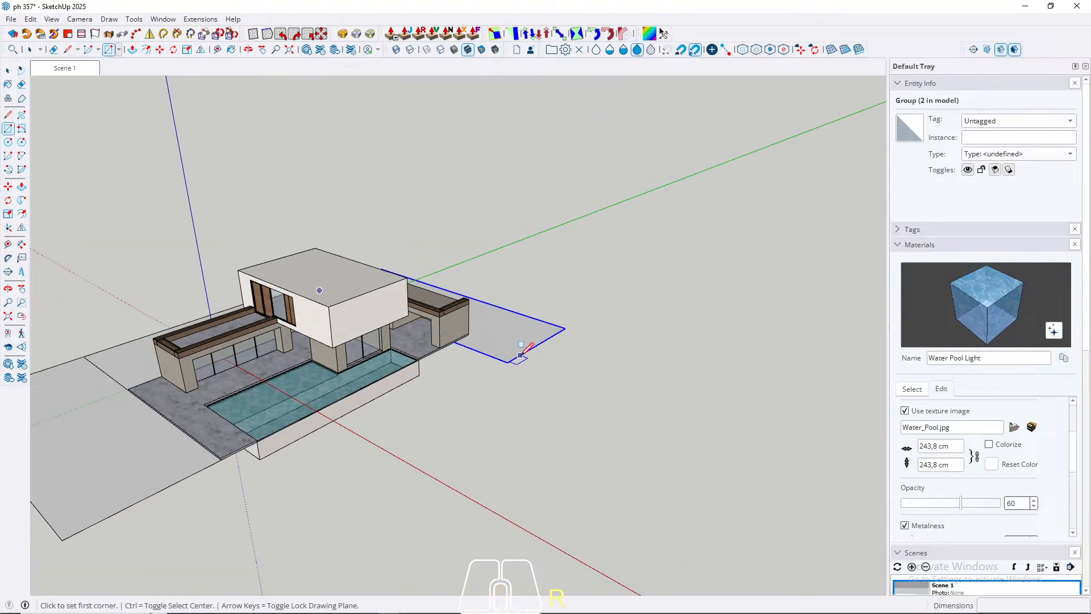
left_click(508, 363)
scroll(507, 362, "down", 3)
middle_click_drag(334, 446, 575, 326)
scroll(440, 439, "up", 3)
scroll(443, 434, "up", 2)
scroll(417, 450, "down", 3)
Step: Group the poolside ground rectangle and return to the Scene 1 view
key("space")
double_click(494, 410)
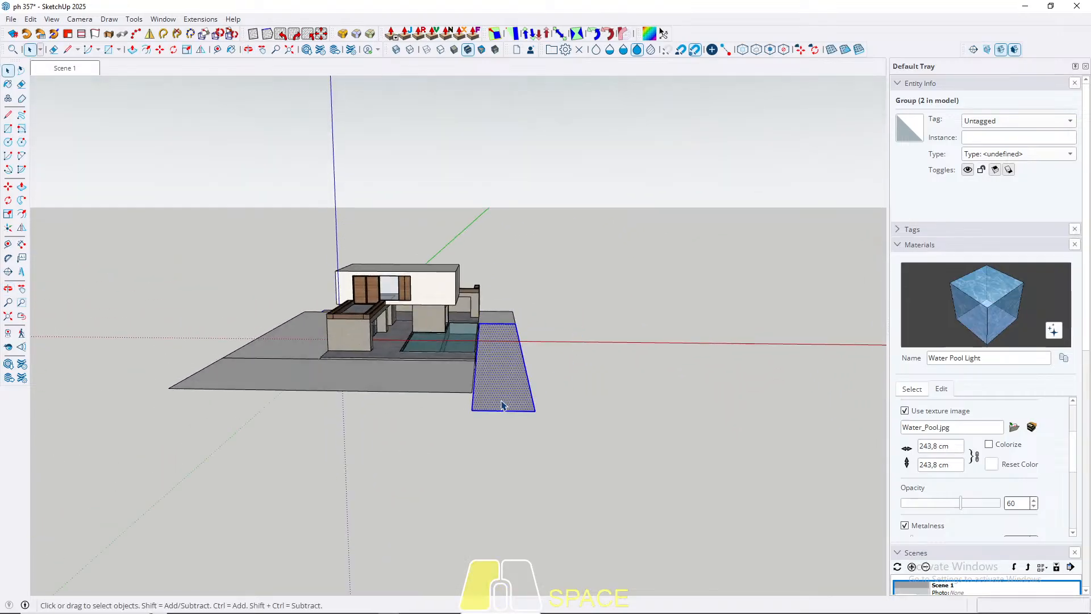
right_click(496, 410)
left_click(543, 109)
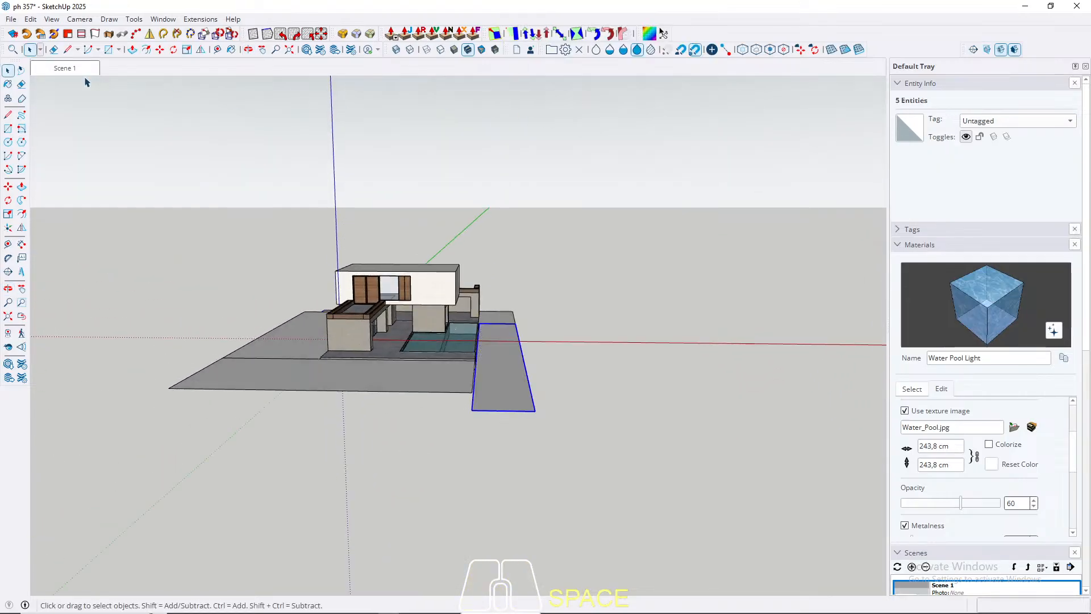
left_click(66, 69)
Step: Widen the poolside ground plane outward, away from the pool, and check it in the Scene 1 view
middle_click_drag(569, 336, 511, 416)
scroll(504, 313, "down", 4)
scroll(511, 415, "down", 2)
key("s")
left_click(480, 373)
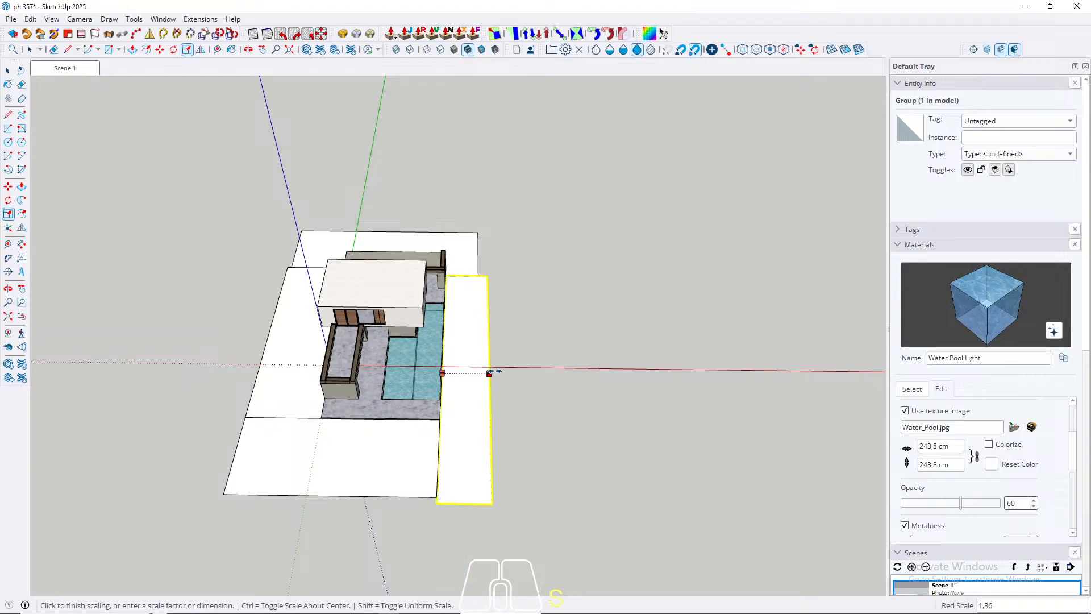
left_click(510, 372)
key("space")
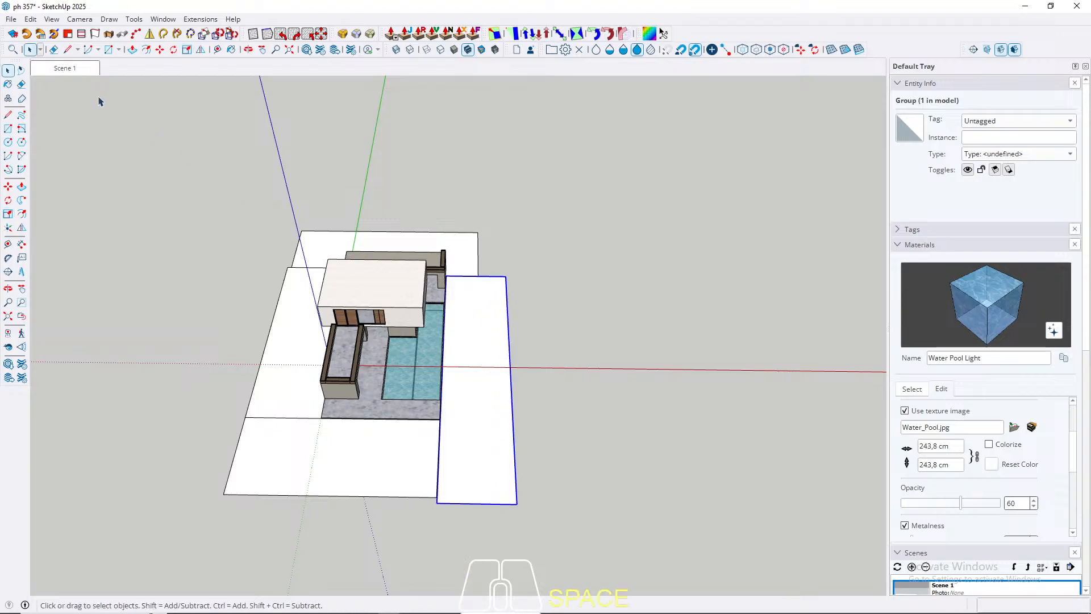
left_click(65, 68)
Step: Stretch the rear ground plane along the red axis until it lines up with the poolside ground's outer edge
middle_click_drag(584, 379, 574, 460)
middle_click_drag(574, 461, 276, 346, "shift")
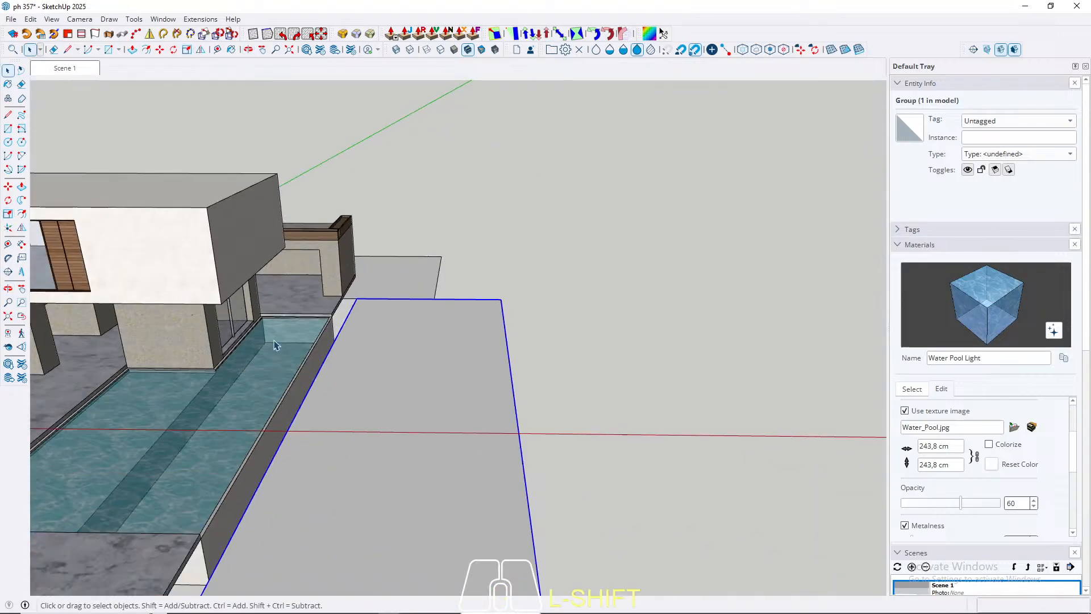
scroll(277, 345, "down", 3)
middle_click_drag(495, 355, 502, 400)
left_click(397, 258)
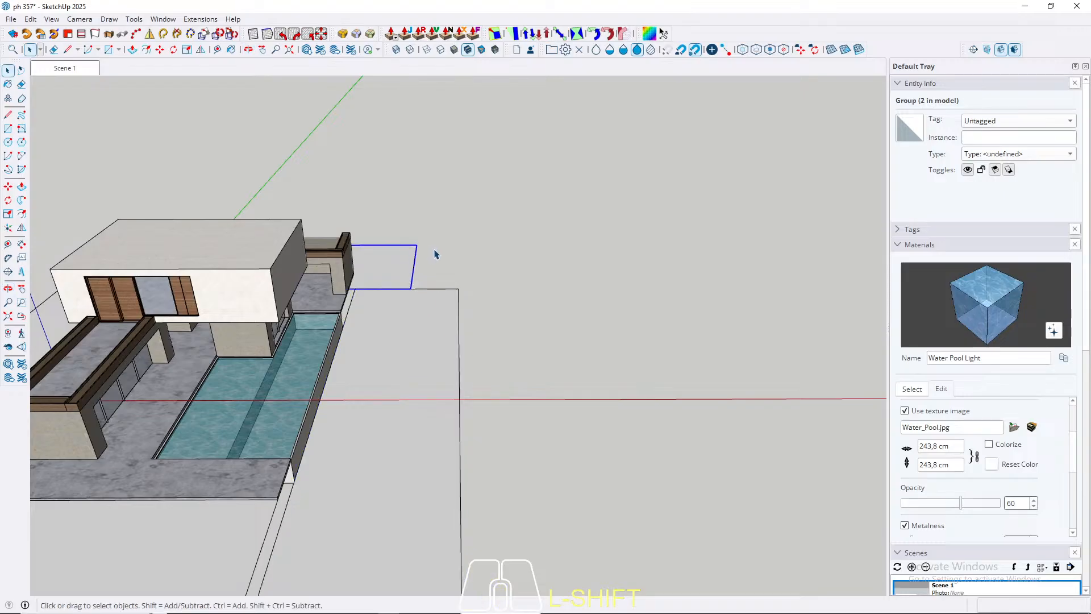
key("s")
left_click(414, 264)
left_click(458, 300)
key("space")
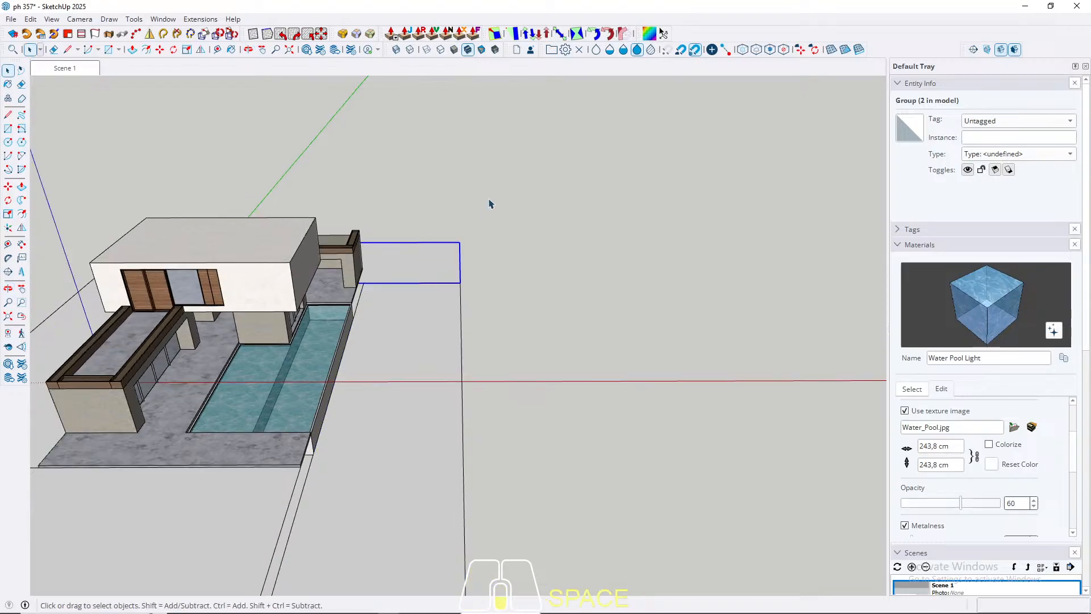
Step: Open the pool group for editing near the end wall that faces the front ground
middle_click_drag(490, 202, 438, 227)
scroll(353, 320, "up", 5)
middle_click_drag(352, 320, 533, 297)
scroll(396, 303, "up", 3)
triple_click(348, 325)
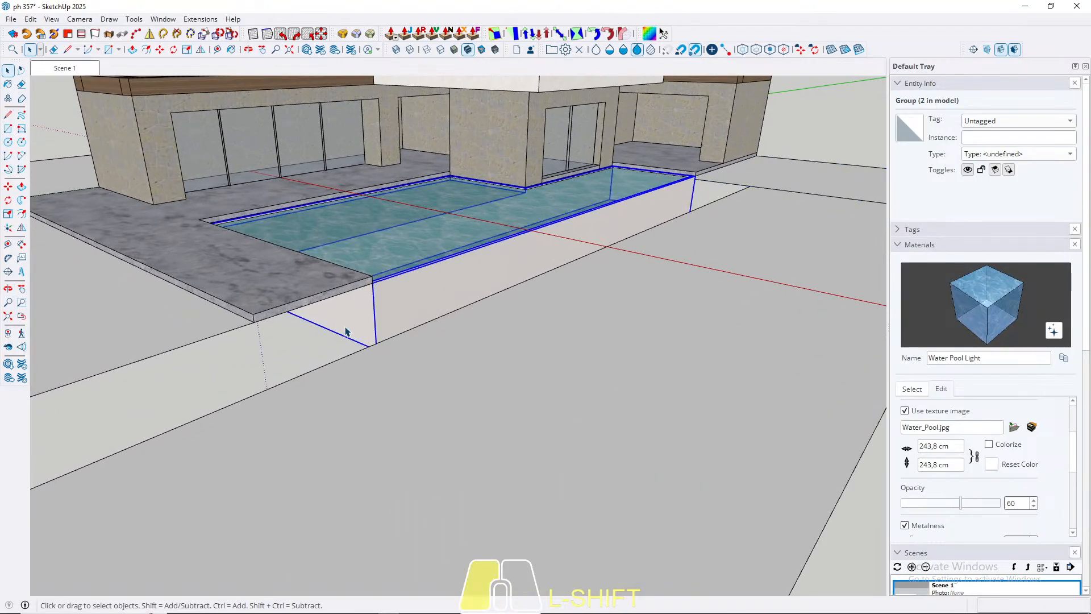
key("p")
left_click(345, 328)
scroll(343, 328, "down", 3)
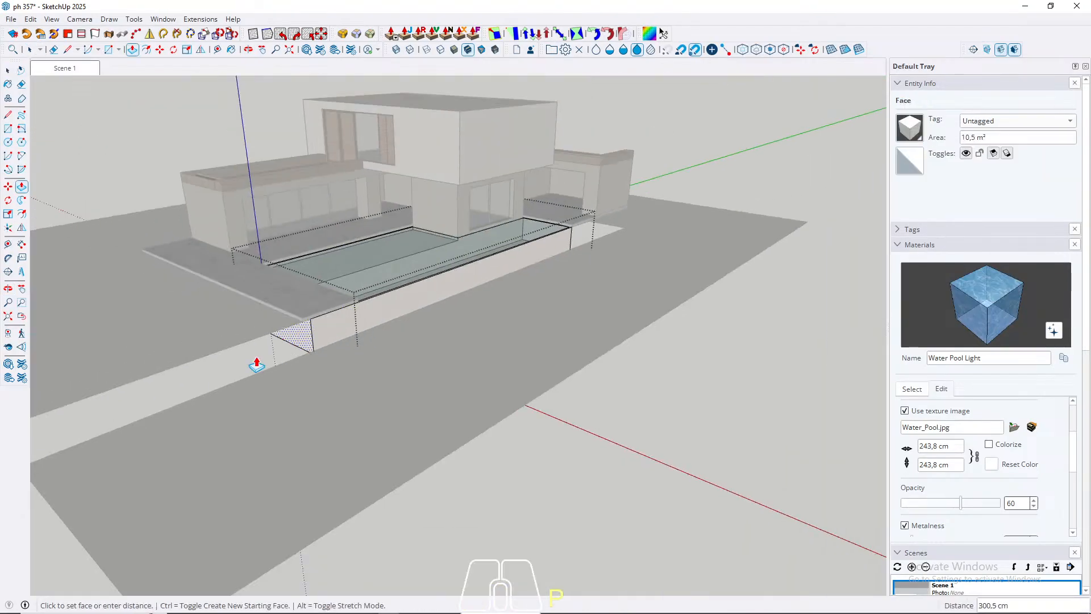
middle_click_drag(248, 352, 352, 339, "shift")
key("space")
Step: Extrude the pool group's front end face outward 1238.9 cm, to the far edge of the front ground plane
scroll(477, 295, "up", 4)
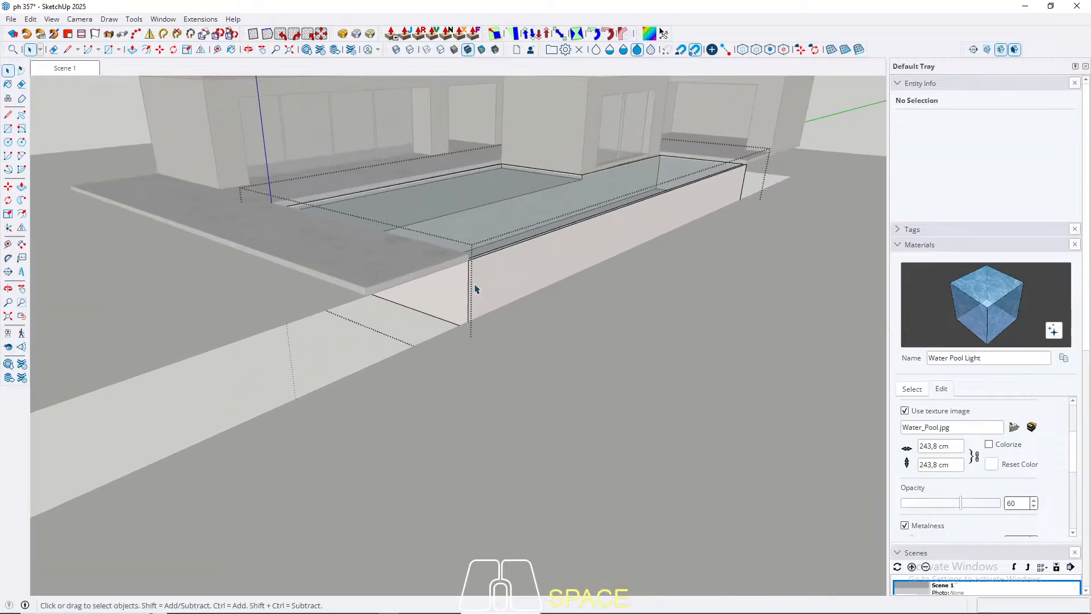
middle_click_drag(475, 287, 465, 205)
scroll(482, 278, "up", 2)
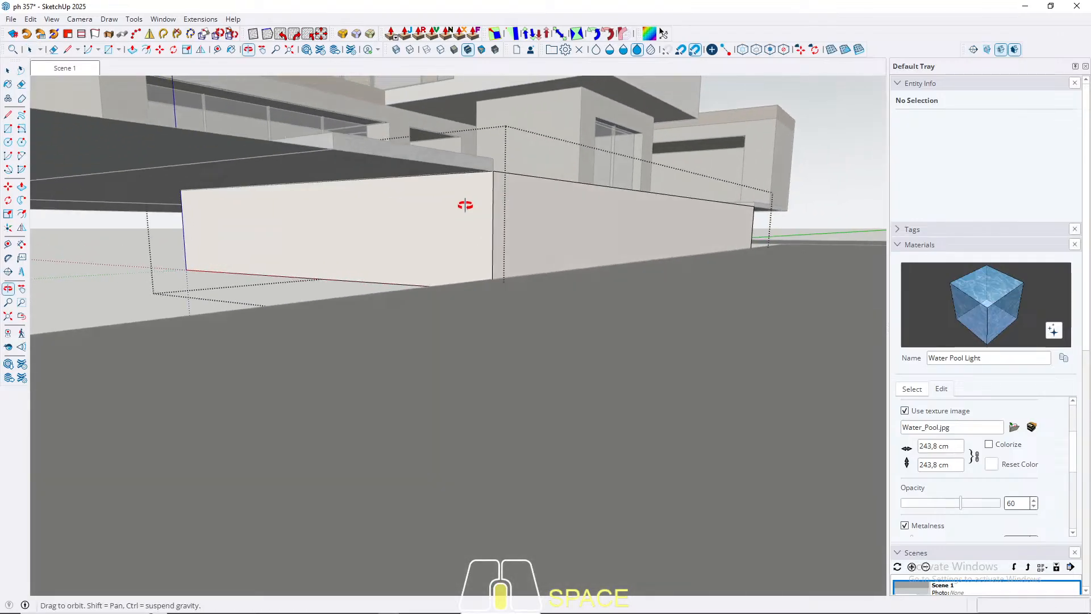
key("space")
left_click(467, 212)
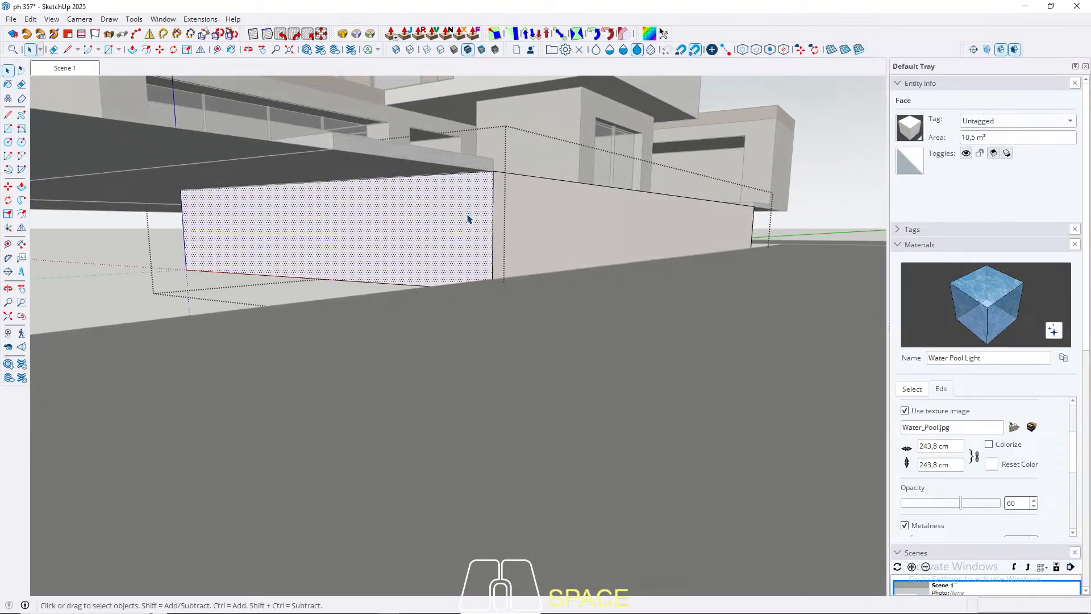
key("p")
left_click(449, 215)
middle_click_drag(380, 254, 446, 313)
scroll(447, 314, "down", 4)
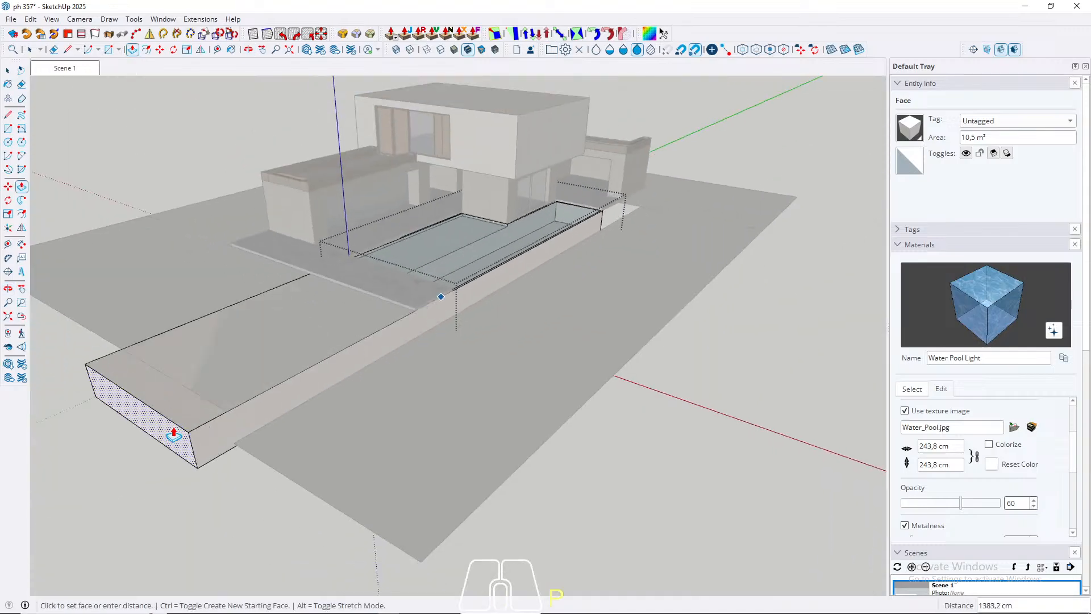
left_click(199, 401)
Step: Extrude the pool group's rear end face to the rear corner of the terrace, and close the group
middle_click_drag(420, 358, 210, 308)
middle_click_drag(693, 328, 551, 308, "shift")
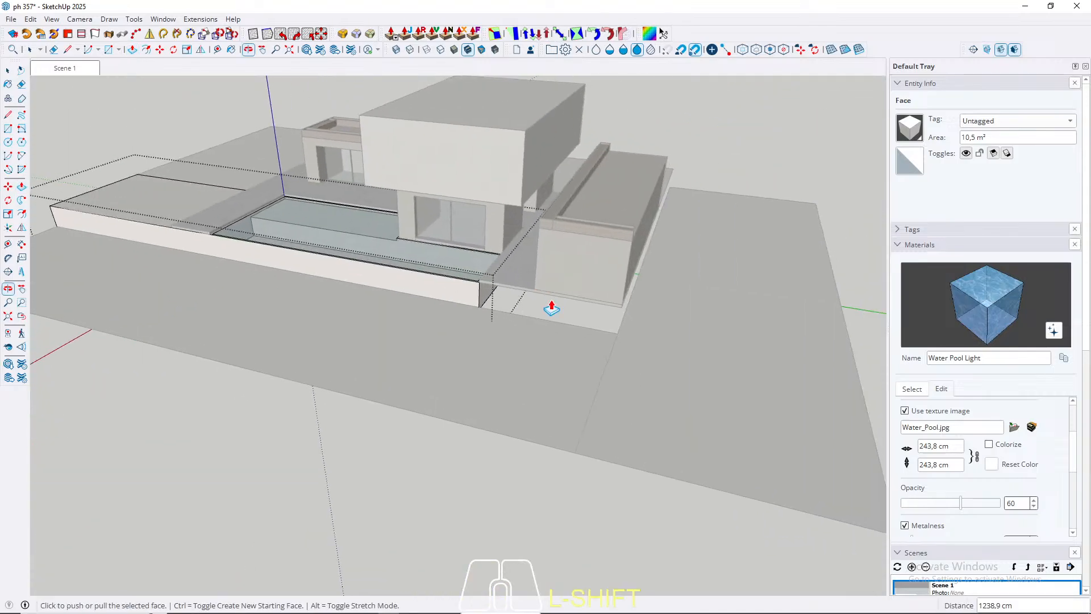
scroll(551, 309, "up", 3)
key("space")
left_click(468, 284)
key("p")
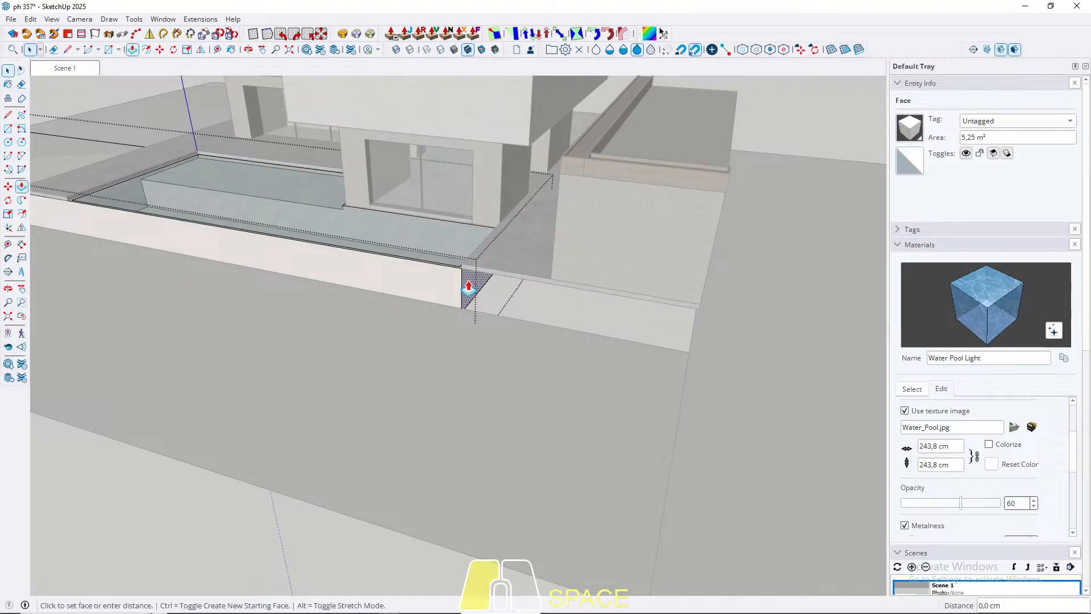
left_click(469, 284)
left_click(696, 312)
key("space")
middle_click_drag(696, 316, 847, 302)
scroll(609, 310, "down", 3)
scroll(353, 362, "down", 6)
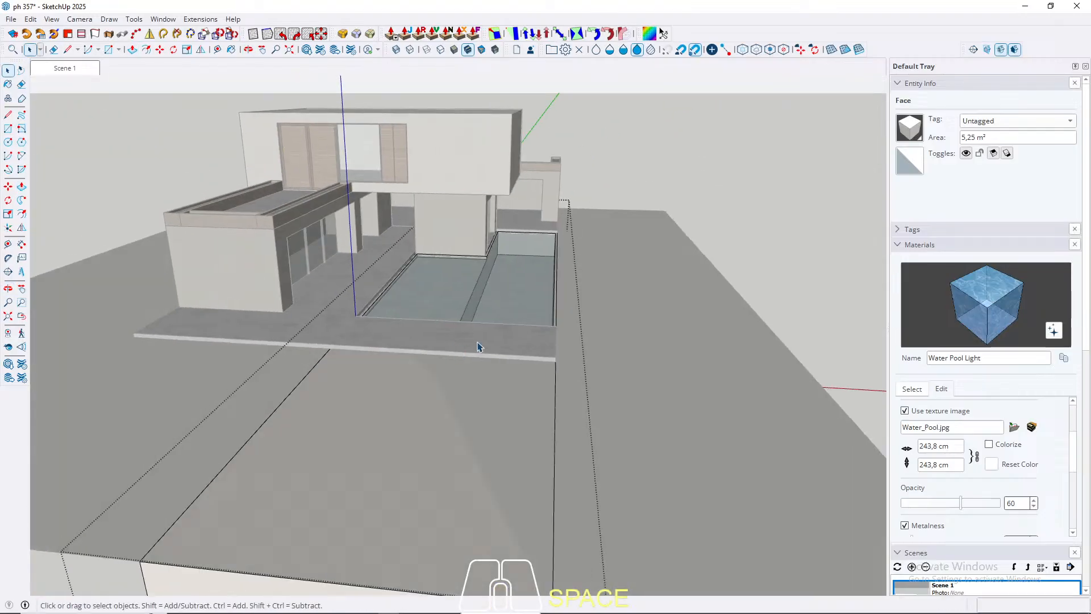
key("Escape")
Step: Raise the front ground plane and the one opposite the pool side along the blue axis, and check them in Scene 1
left_click(383, 309)
scroll(383, 309, "up", 2)
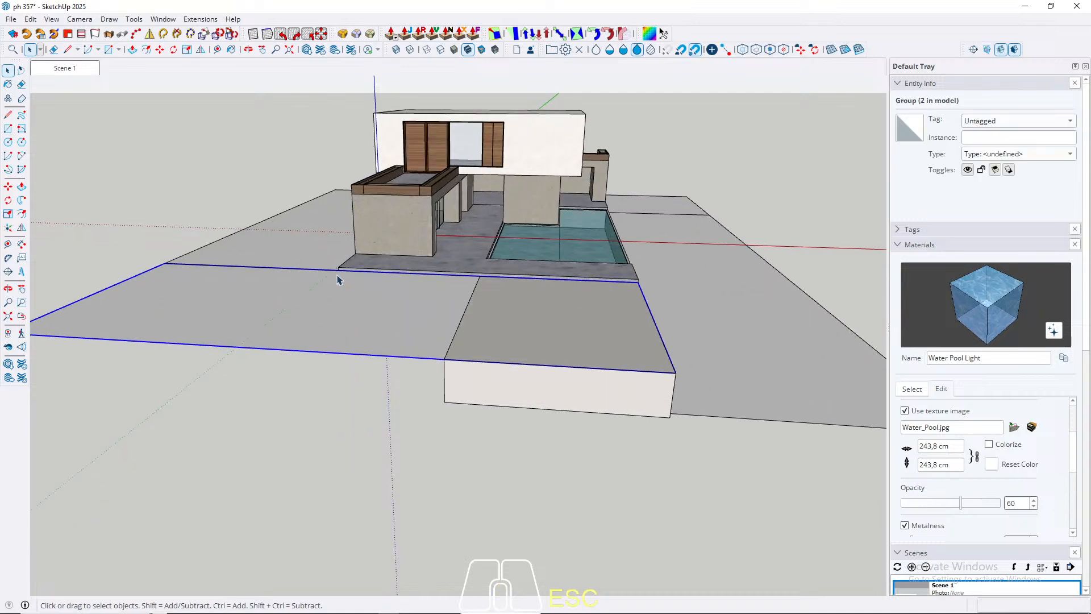
middle_click_drag(527, 314, 403, 329)
middle_click_drag(431, 325, 722, 347)
left_click(212, 331, "shift")
middle_click_drag(214, 332, 767, 336)
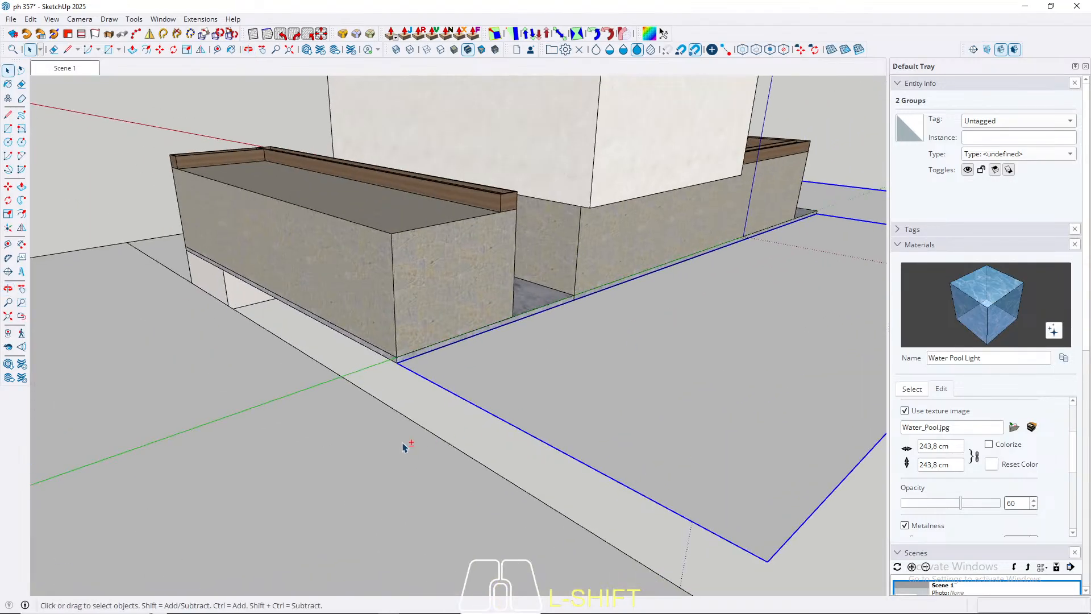
middle_click_drag(494, 402, 432, 380)
key("m")
left_click(383, 401)
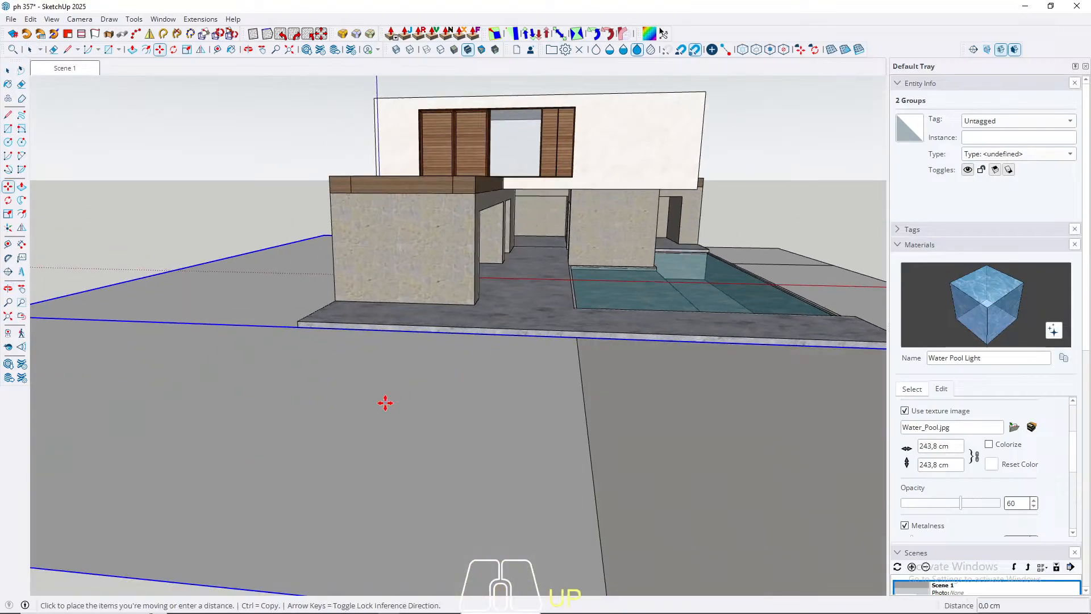
key("Up")
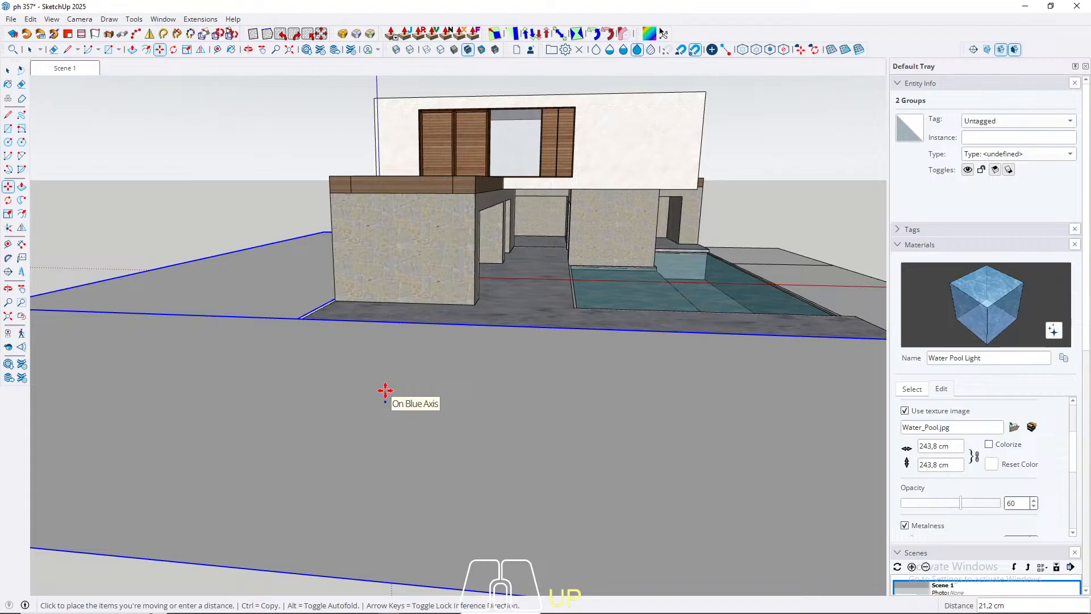
key("Return")
key("space")
left_click(80, 71)
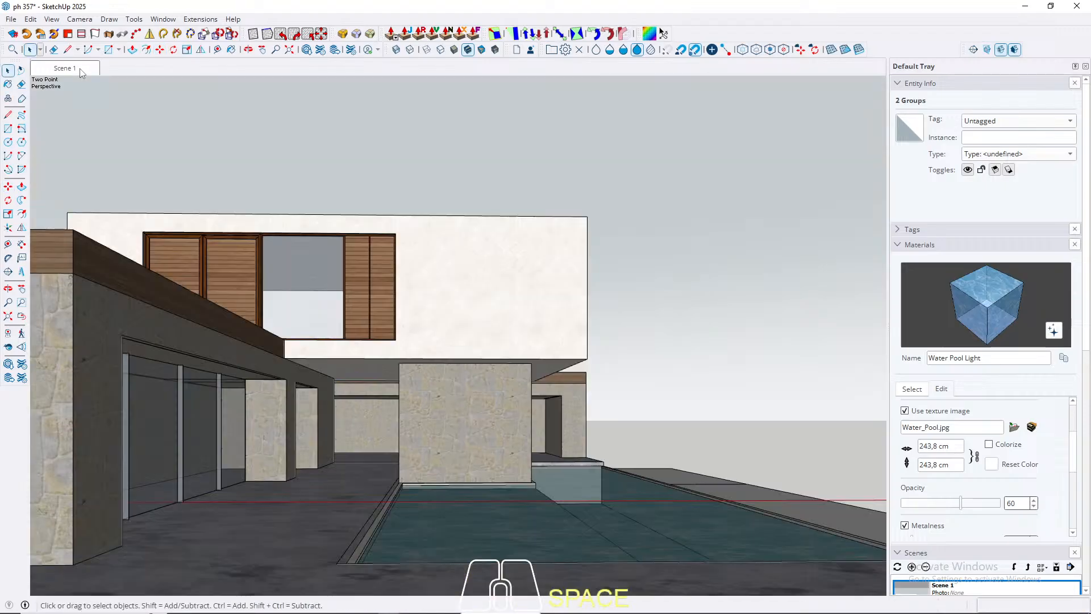
Step: Paint the end face and long outer wall inside the pool group with Rough_Limestone_drystone_u8pcjj, sampled from the house wall
scroll(182, 309, "down", 5)
middle_click_drag(96, 388, 132, 406)
scroll(397, 414, "down", 3)
scroll(268, 417, "up", 5)
triple_click(293, 438)
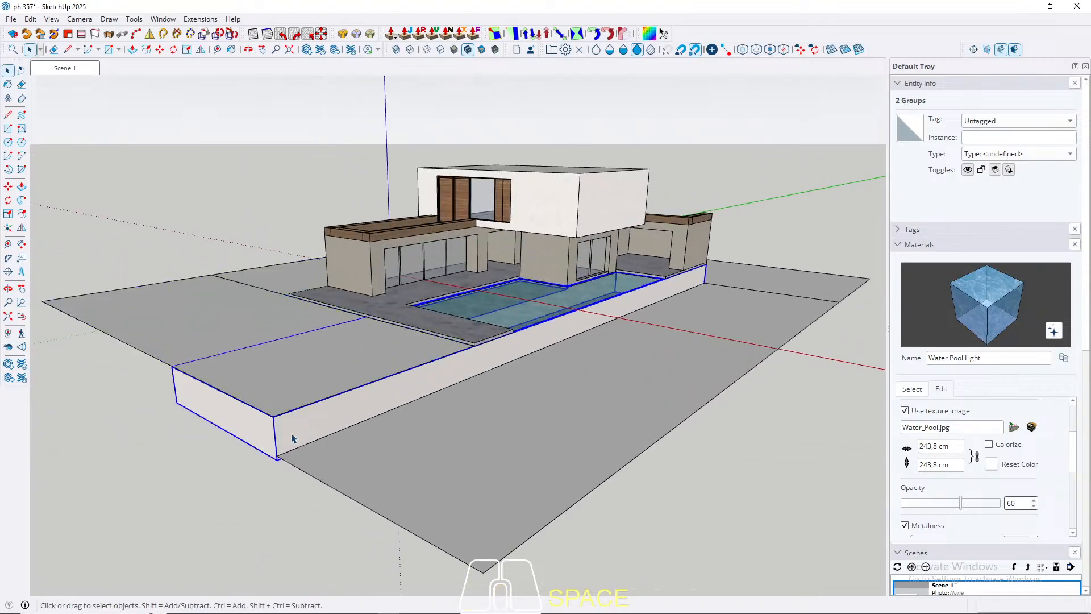
left_click(262, 439)
key("b")
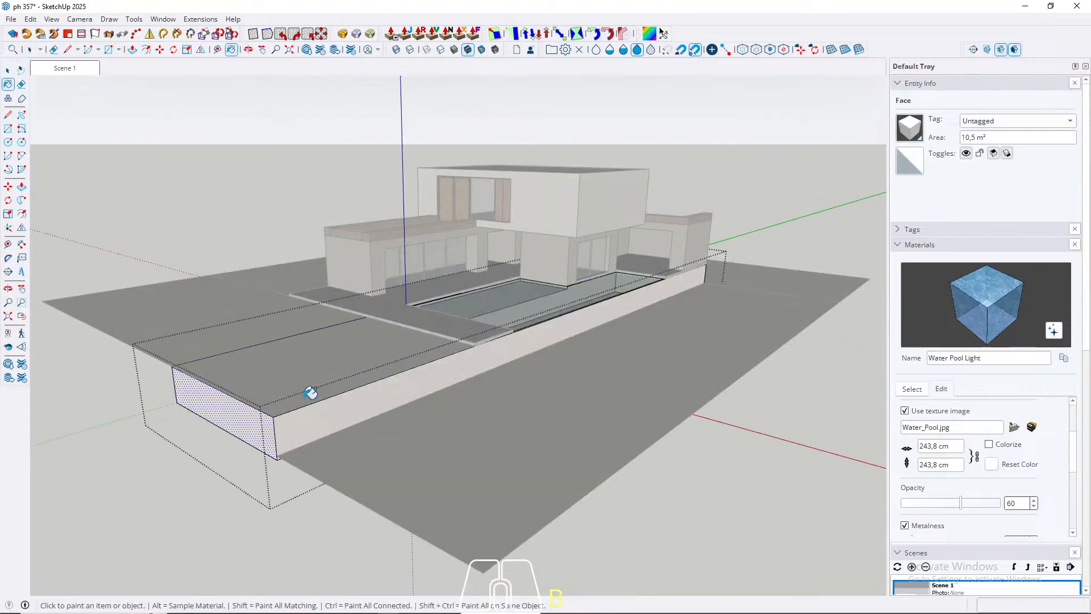
left_click(355, 267, "alt")
left_click(260, 421)
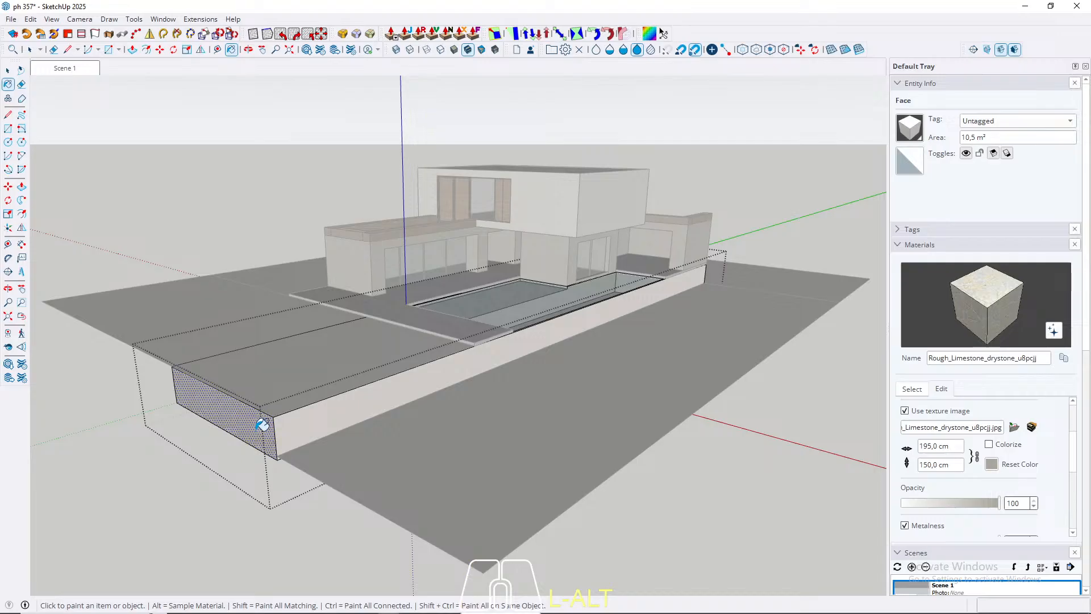
left_click(309, 424)
Step: Inspect the painted pool walls from around the house, close the group, and check the Scene 1 view
mouse_move(309, 424)
middle_mouse_down()
mouse_move(369, 356)
mouse_move(353, 348)
mouse_move(557, 397)
middle_mouse_up()
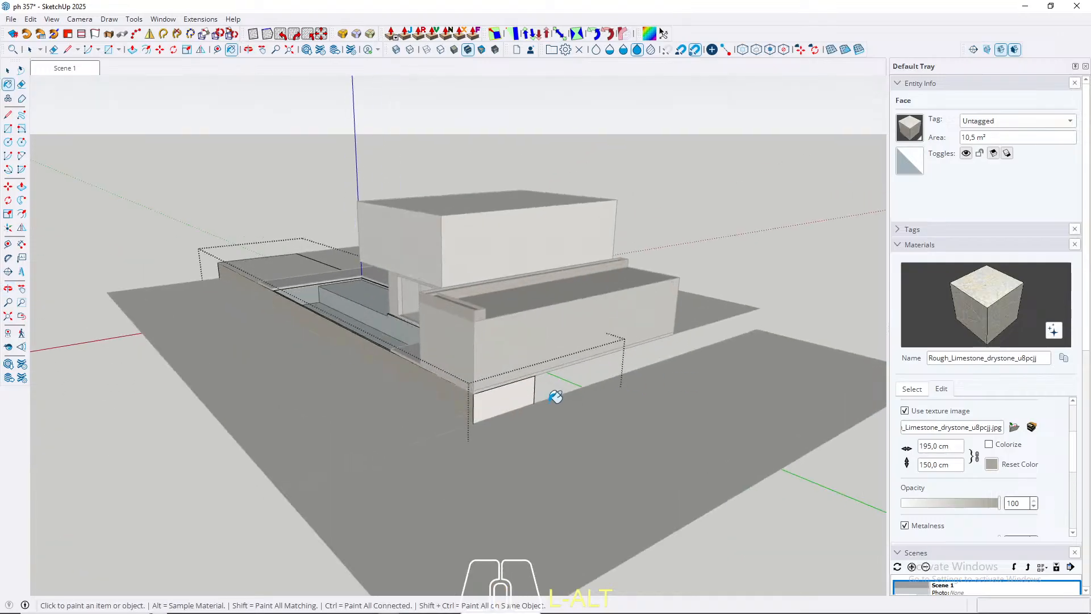
key("space")
scroll(173, 422, "up", 3)
middle_click_drag(174, 422, 550, 348)
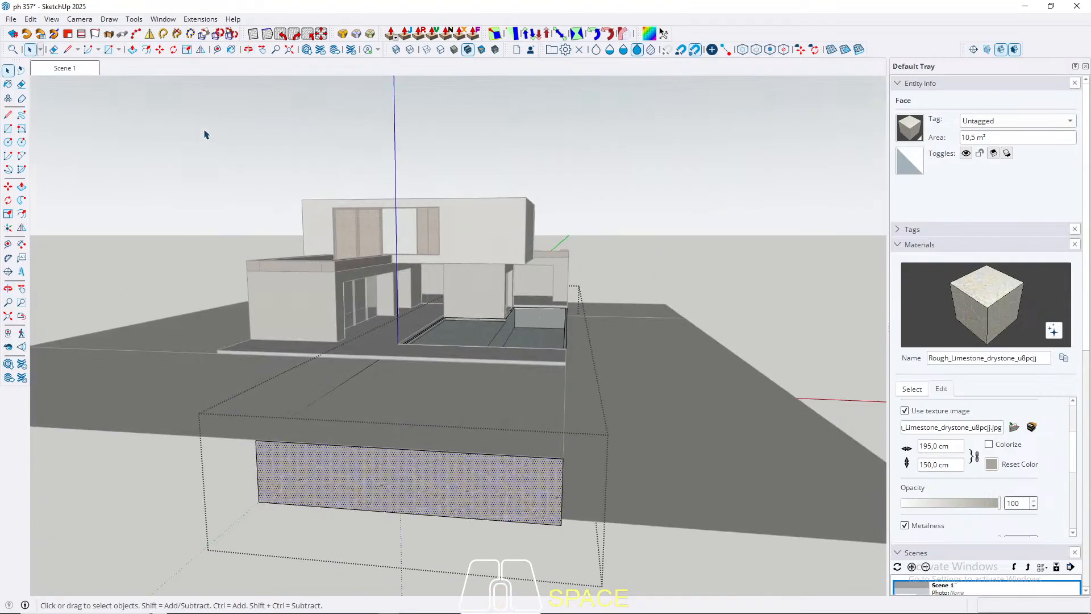
left_click(68, 68)
key("Escape")
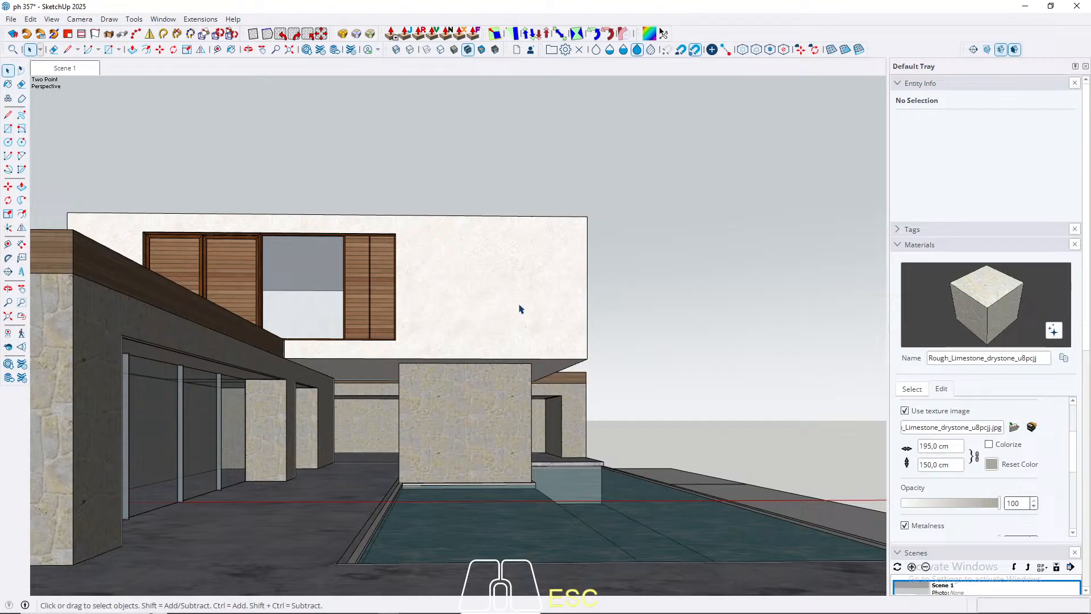
middle_click_drag(593, 332, 624, 475)
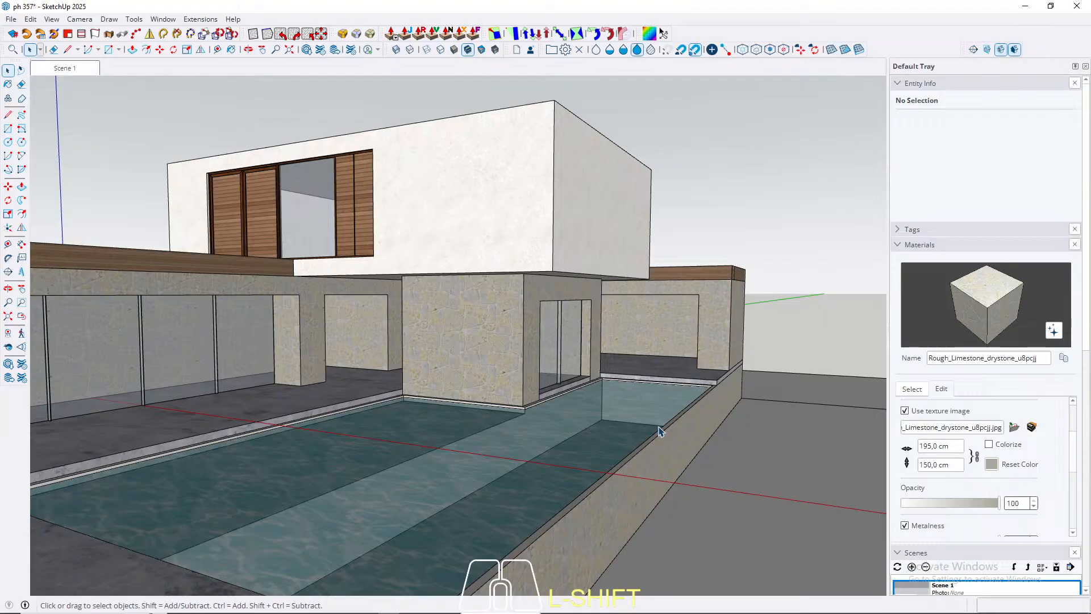
middle_click_drag(558, 448, 692, 419)
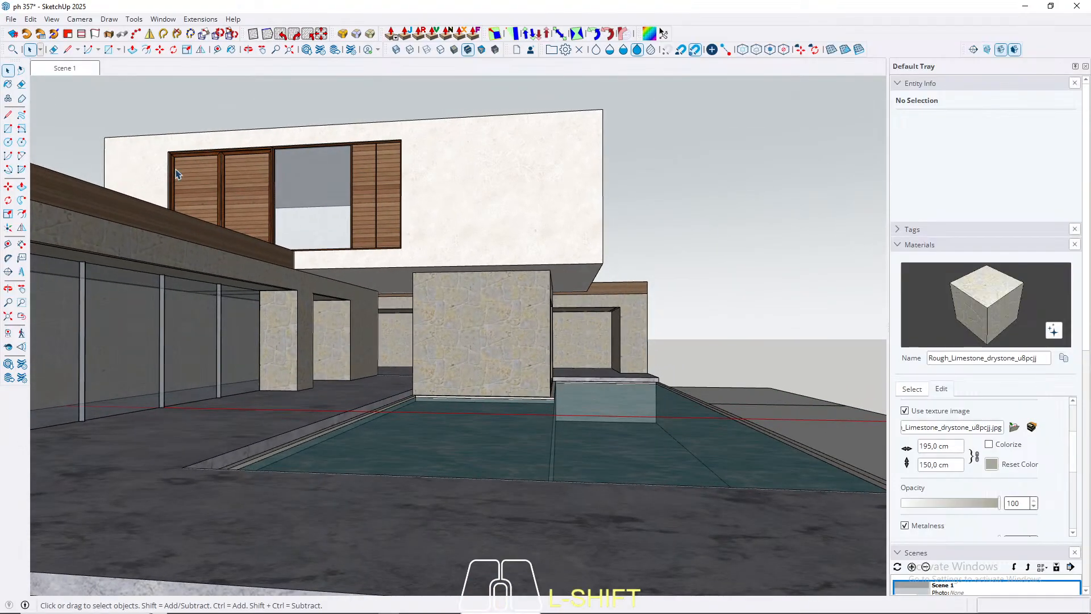
left_click(63, 68)
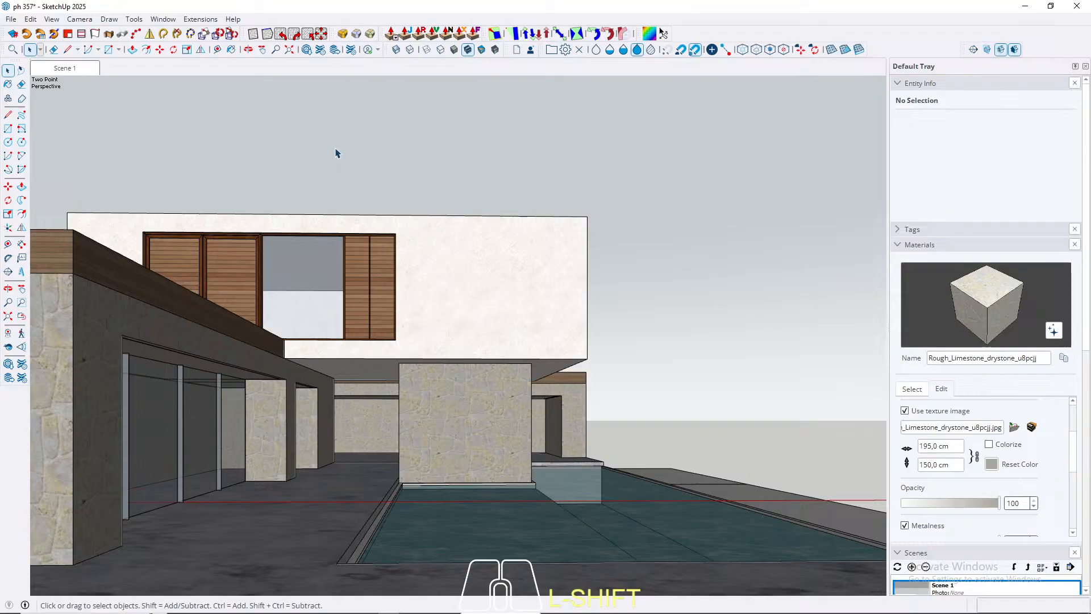
Step: Place a guide across the pool, offset from its short front edge and aligned with the nearest glass door mullion
middle_click_drag(544, 438, 336, 465)
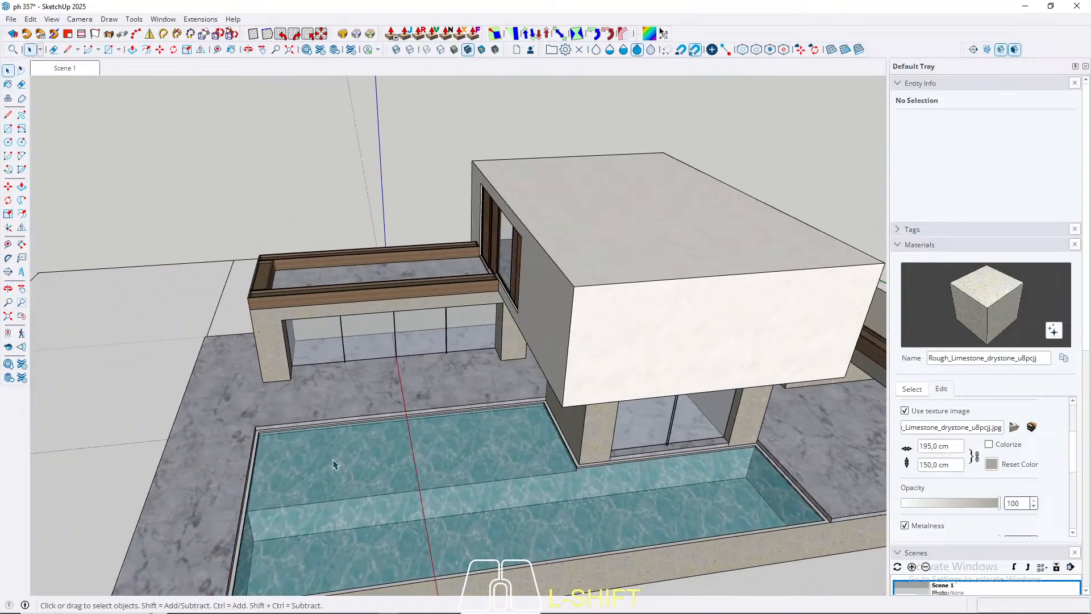
scroll(273, 461, "up", 4)
scroll(273, 460, "up", 4)
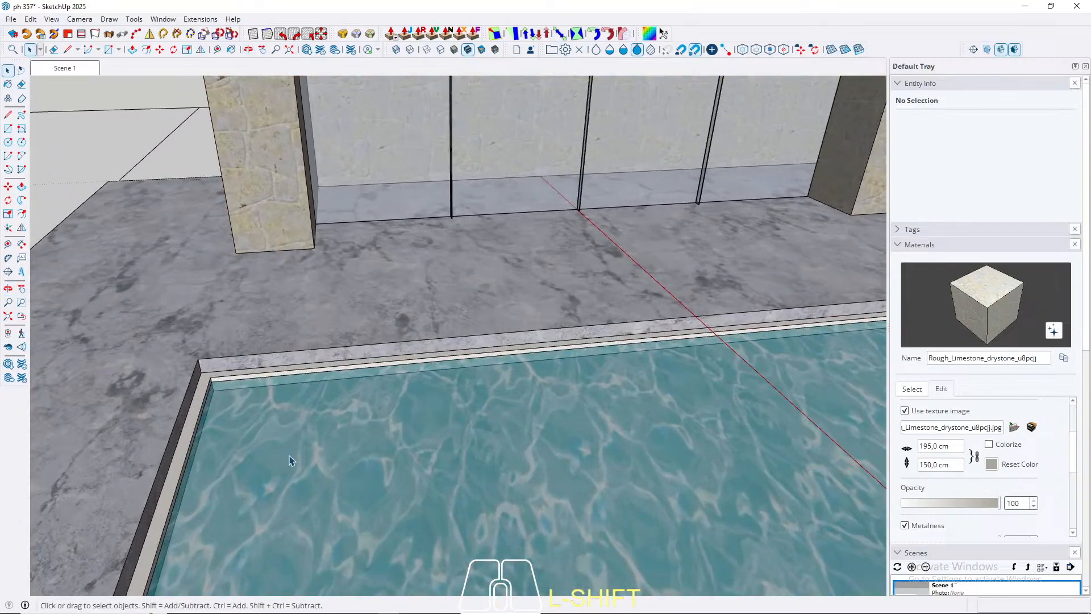
key("t")
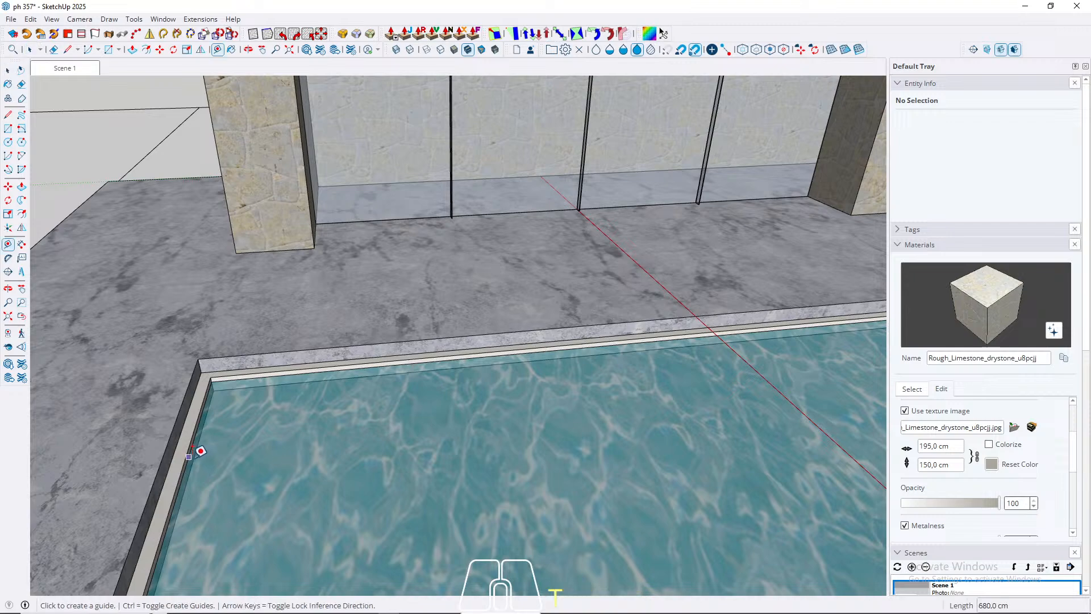
left_click(200, 450)
scroll(200, 449, "down", 3)
middle_click_drag(378, 317, 317, 341)
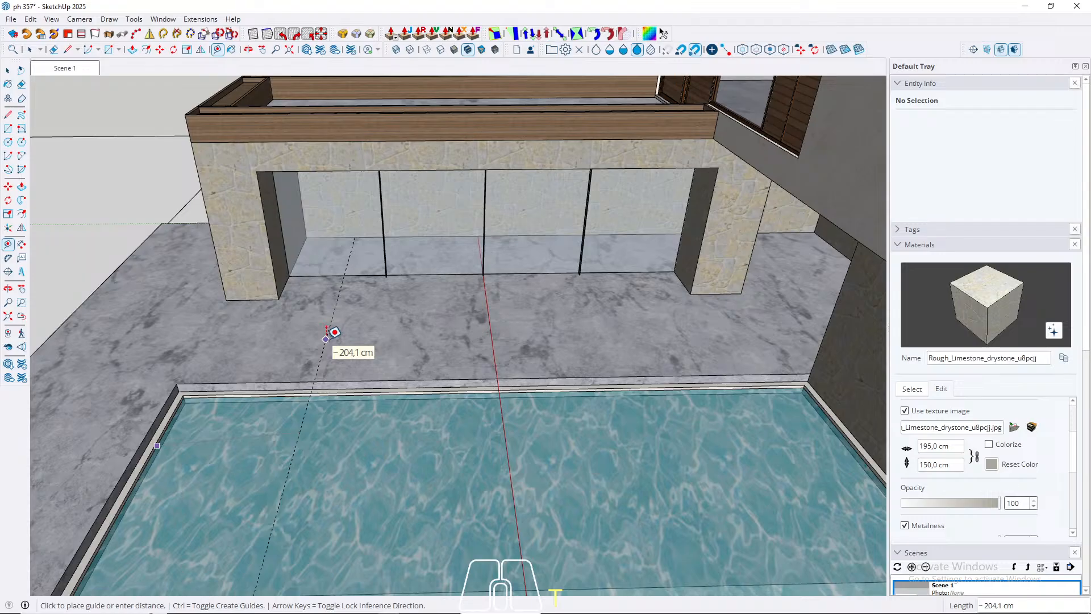
middle_click_drag(335, 331, 462, 295, "shift")
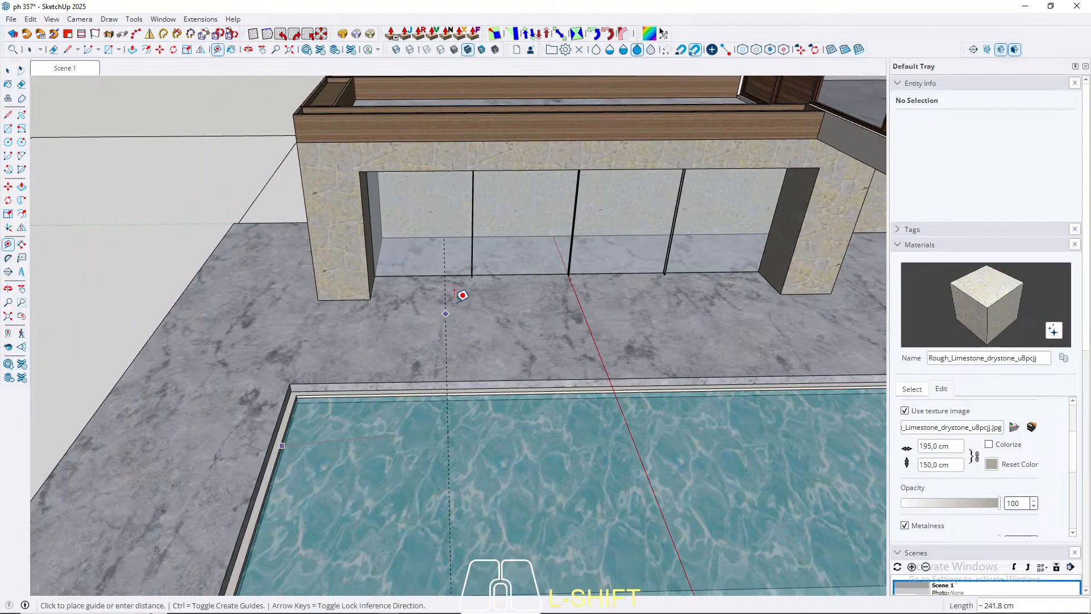
key("Left")
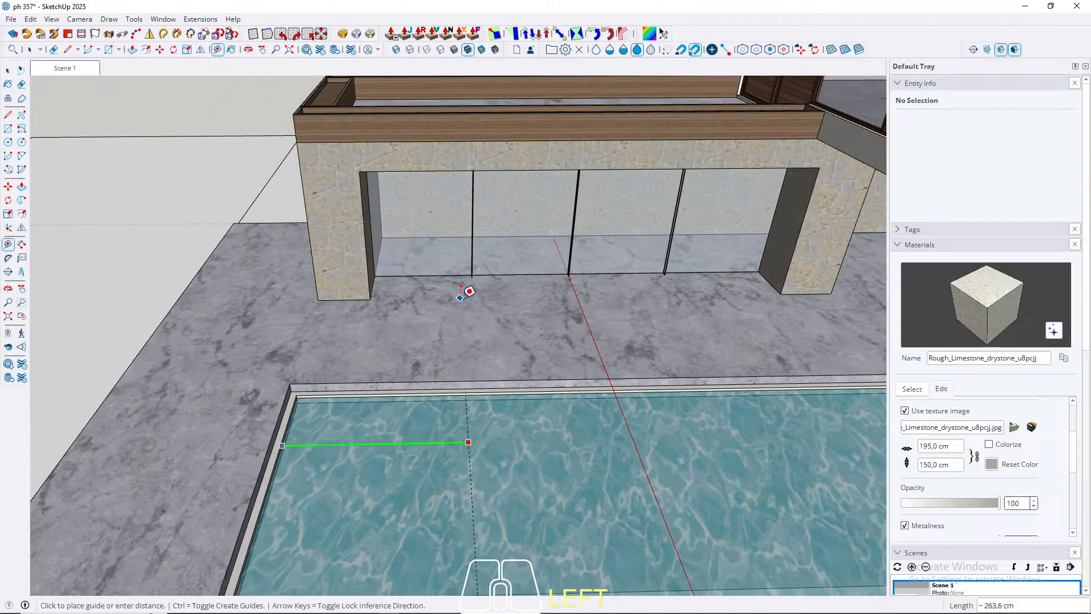
key("Right")
scroll(471, 287, "up", 3)
scroll(488, 262, "up", 5)
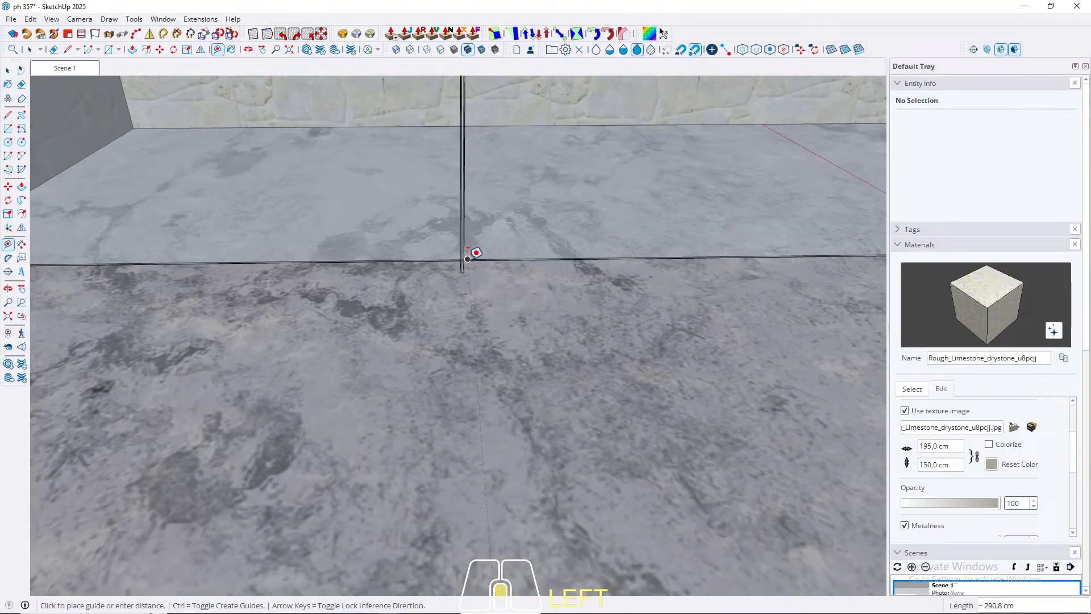
scroll(468, 275, "up", 3)
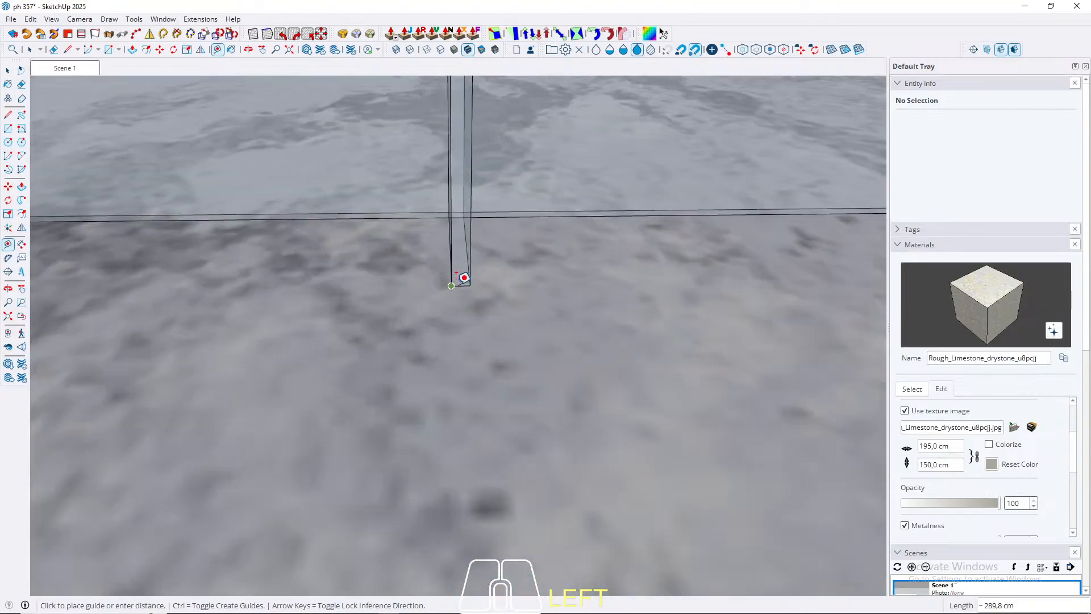
left_click(468, 278)
scroll(466, 272, "down", 10)
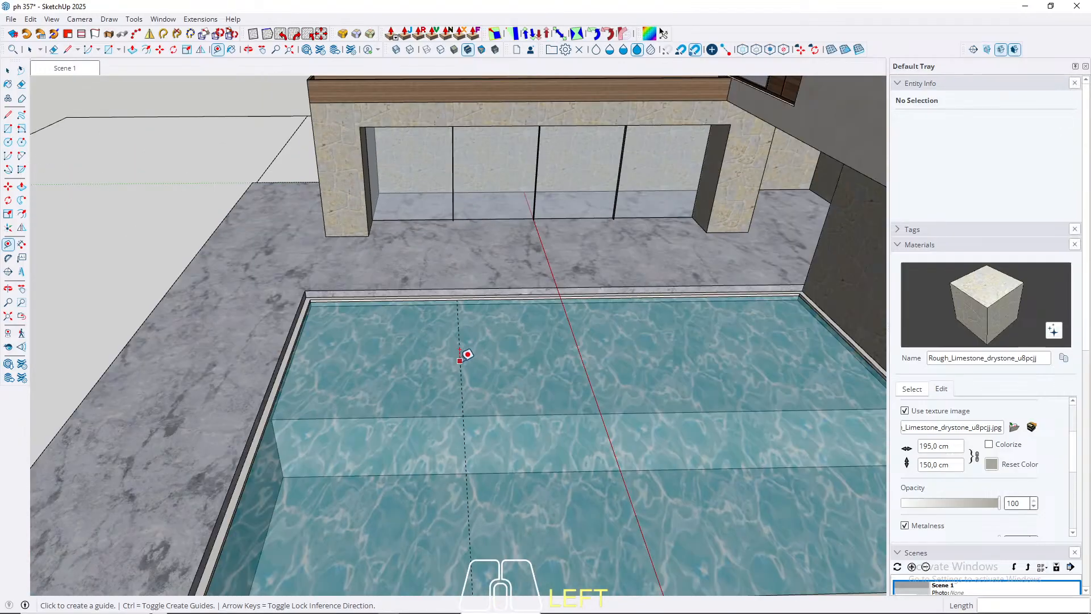
Step: Place two parallel guides 60 cm to either side of the mullion-aligned guide across the pool
left_click(460, 359)
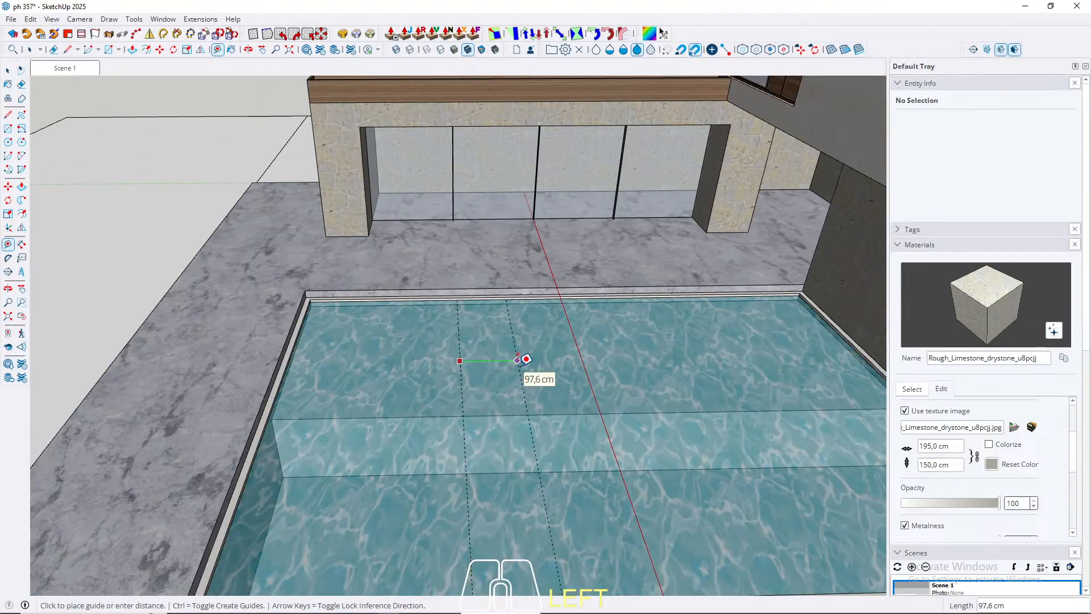
key("space")
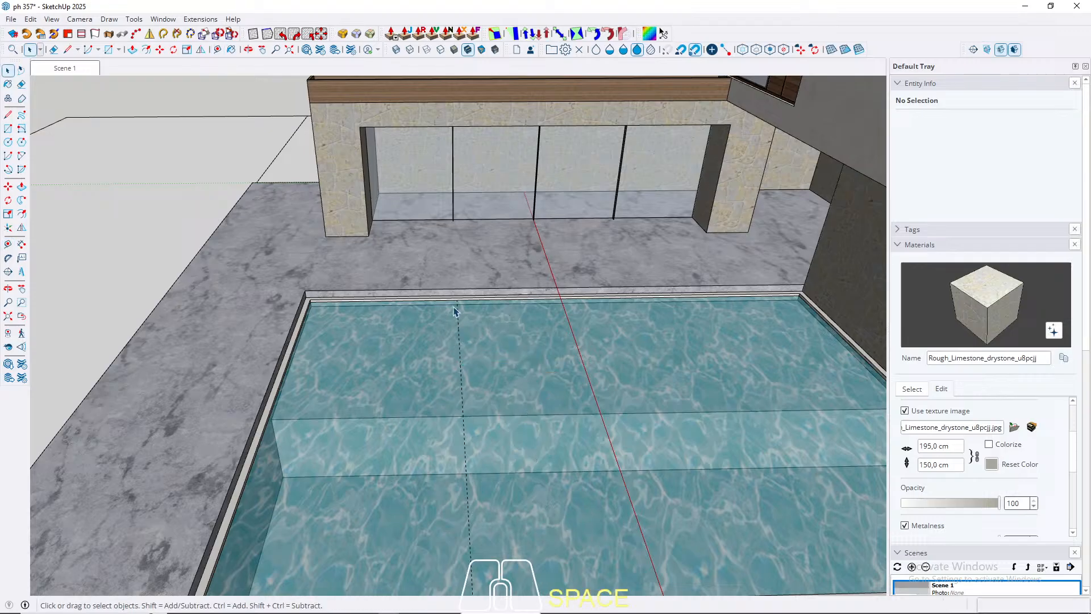
key("t")
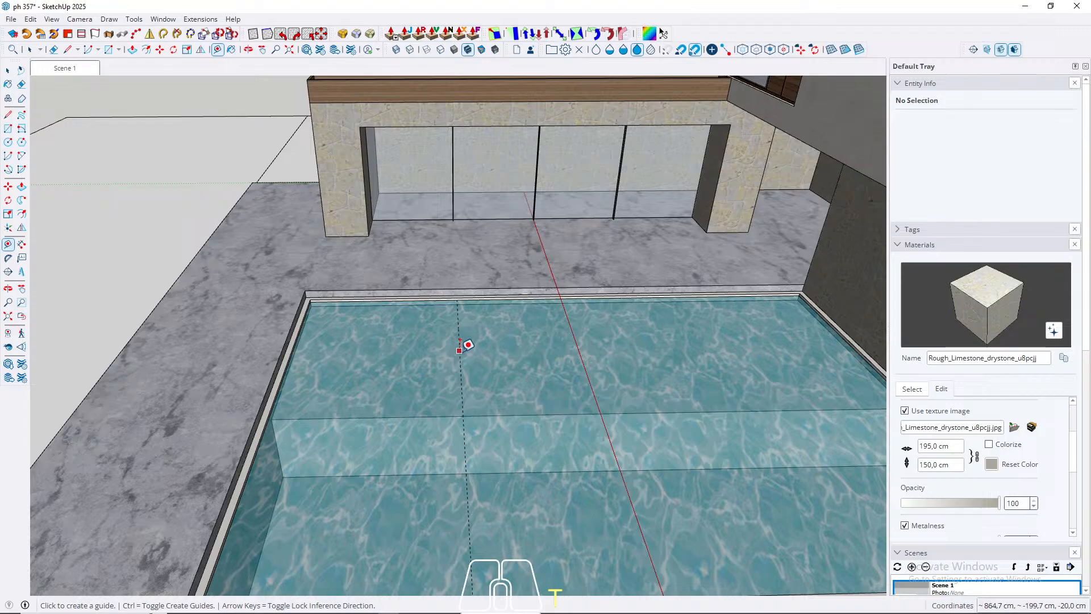
left_click(460, 352)
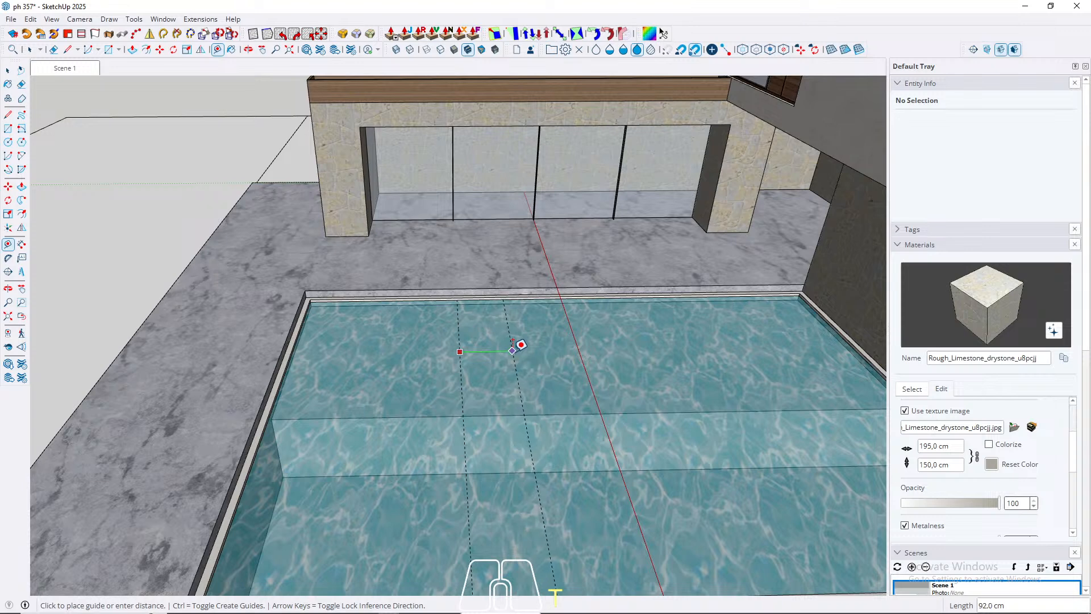
type("60")
key("Return")
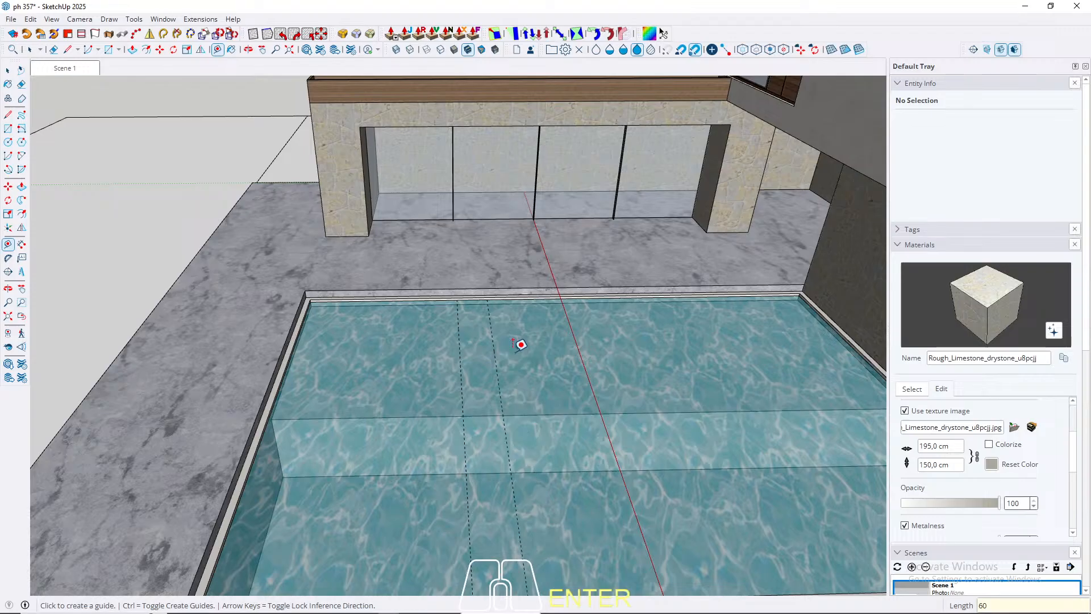
left_click(460, 354)
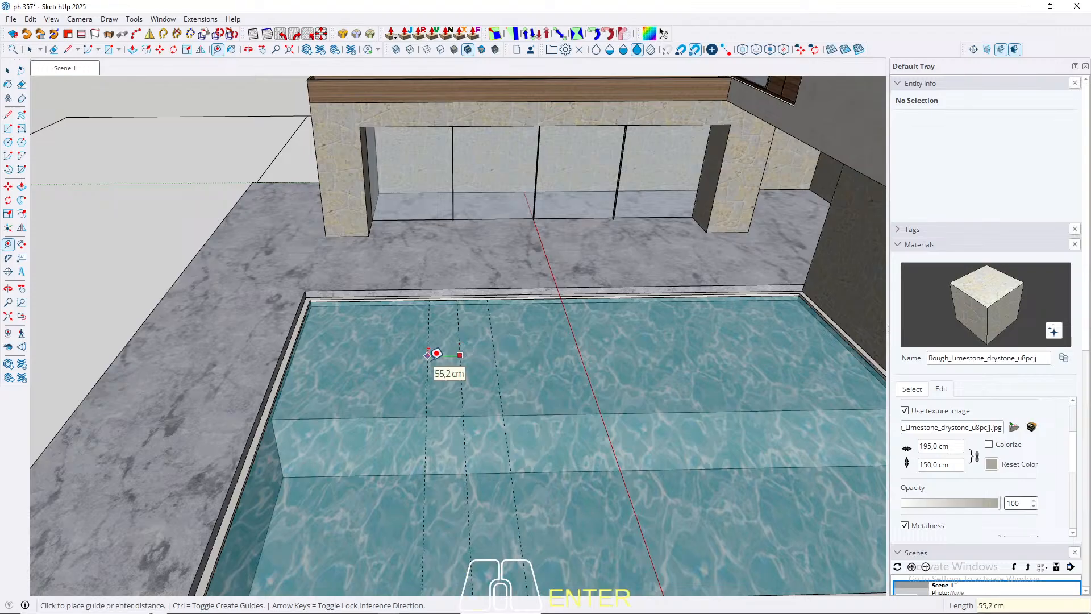
Step: Try to place a guide 10 cm inside the pool's terrace-side edge
middle_click_drag(424, 358, 777, 487)
scroll(684, 328, "up", 4)
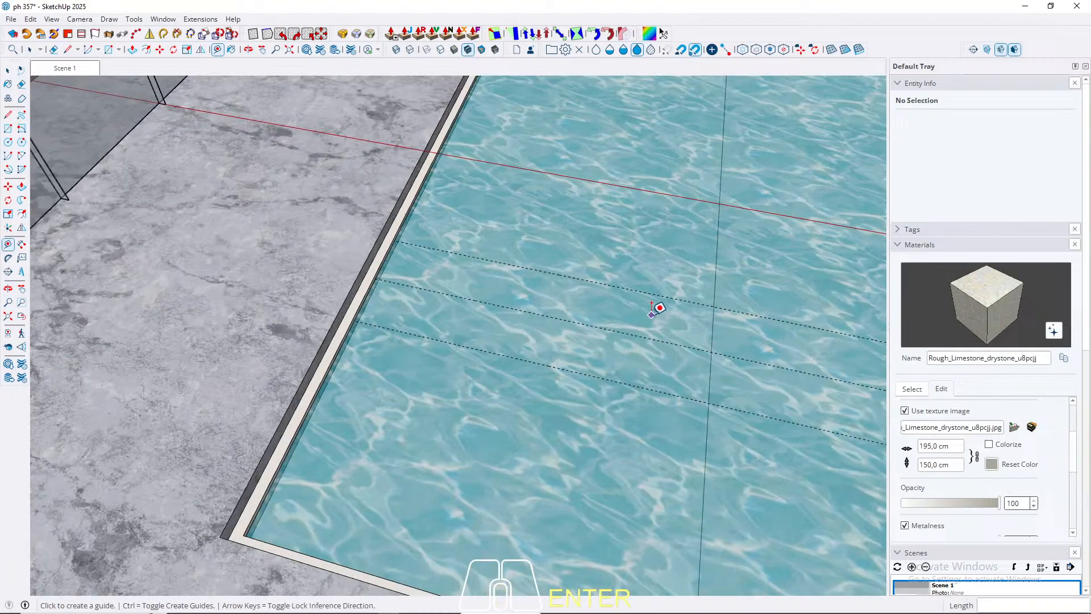
scroll(323, 359, "up", 1)
scroll(325, 354, "up", 1)
left_click(347, 349)
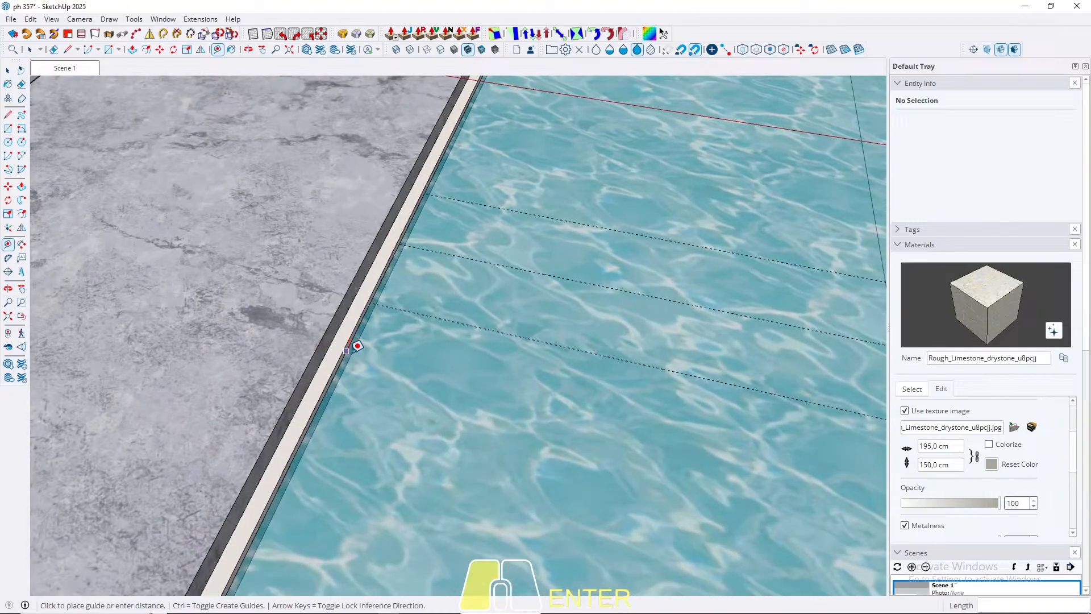
mouse_move(489, 358)
middle_mouse_down()
mouse_move(492, 368)
mouse_move(549, 343)
mouse_move(502, 341)
middle_mouse_up()
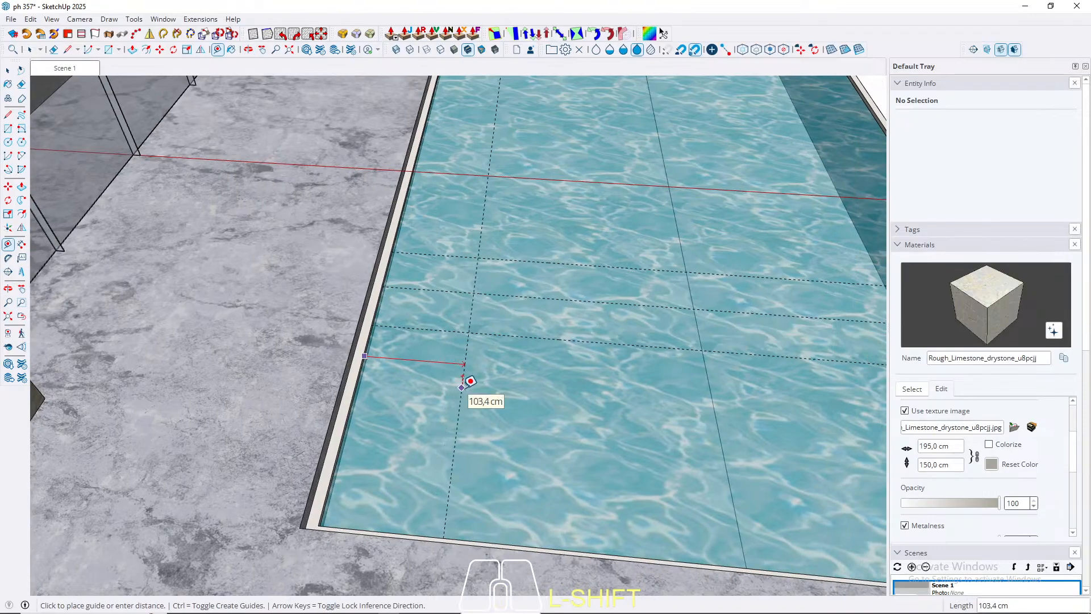
type("10")
key("Return")
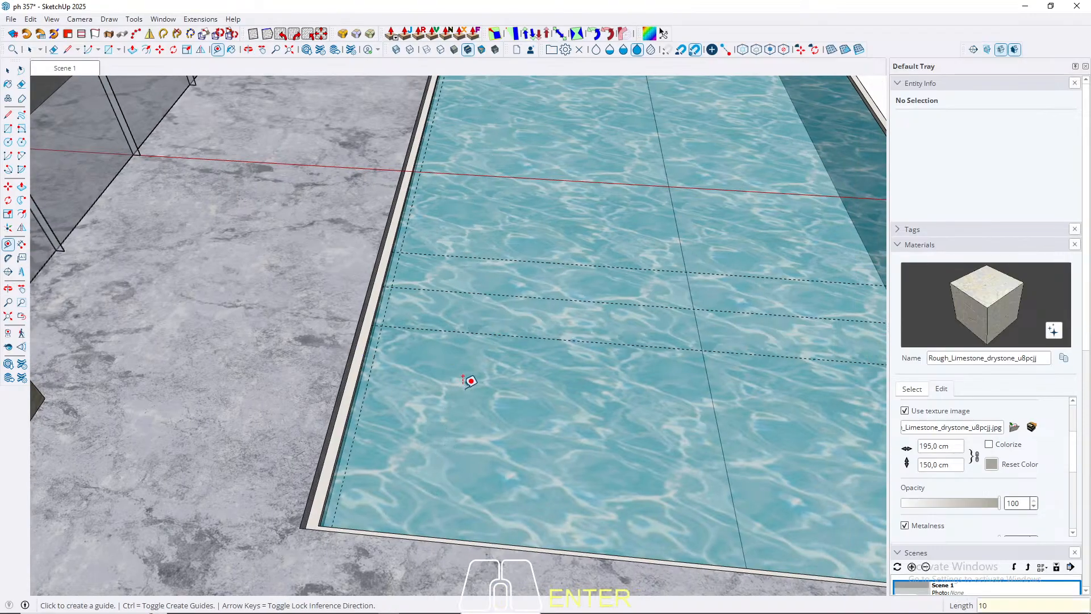
Step: Place a guide 100 cm inside the pool's terrace-side edge, crossing the three parallel guides
scroll(392, 364, "up", 5)
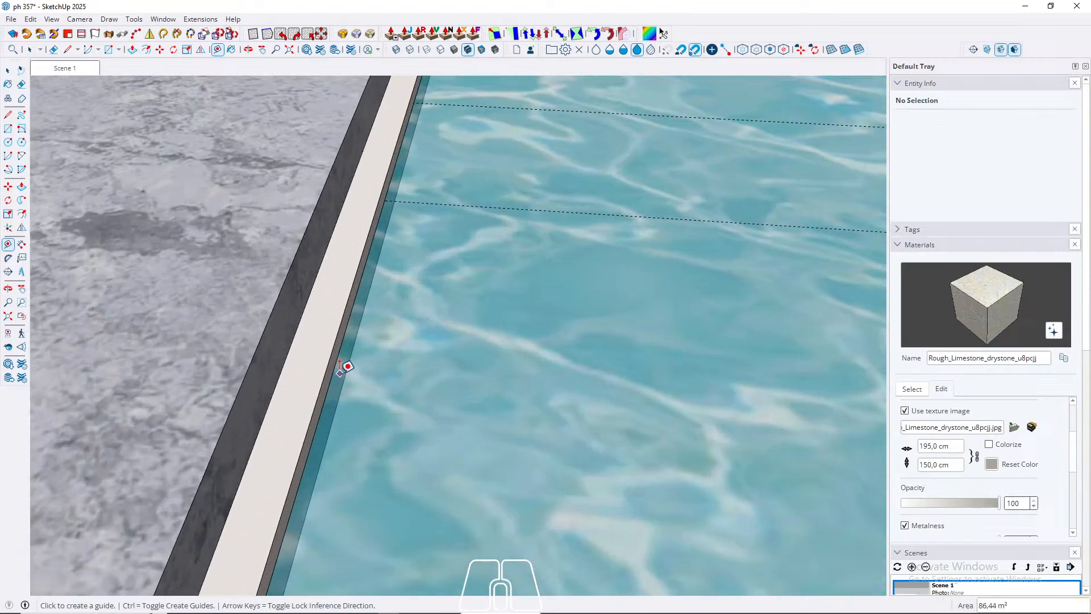
left_click(336, 370)
type("1")
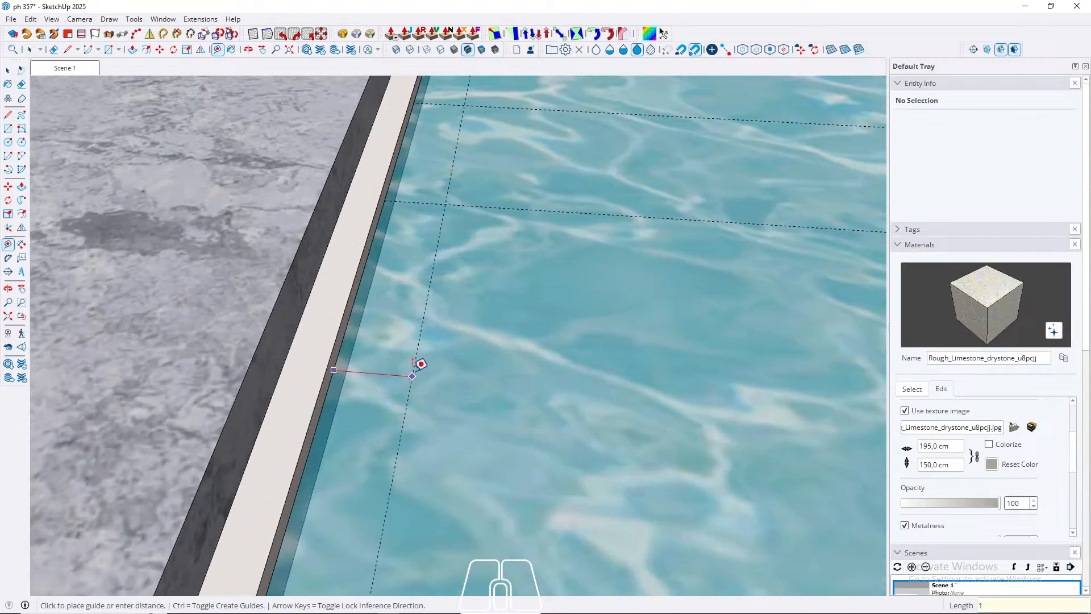
type("0")
key("Return")
scroll(415, 364, "down", 5)
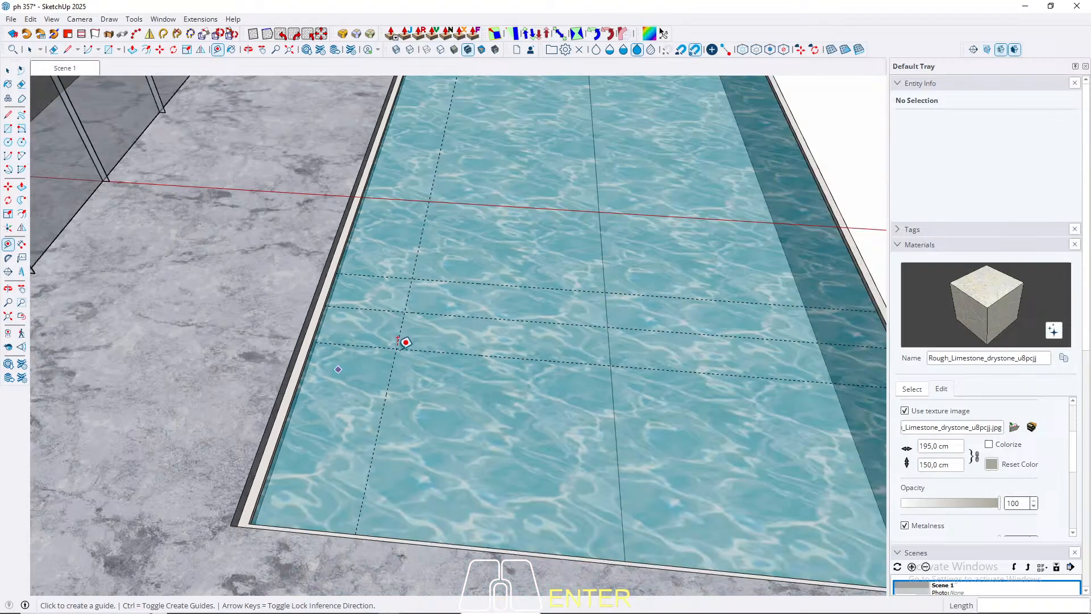
scroll(452, 301, "down", 3)
scroll(410, 329, "up", 4)
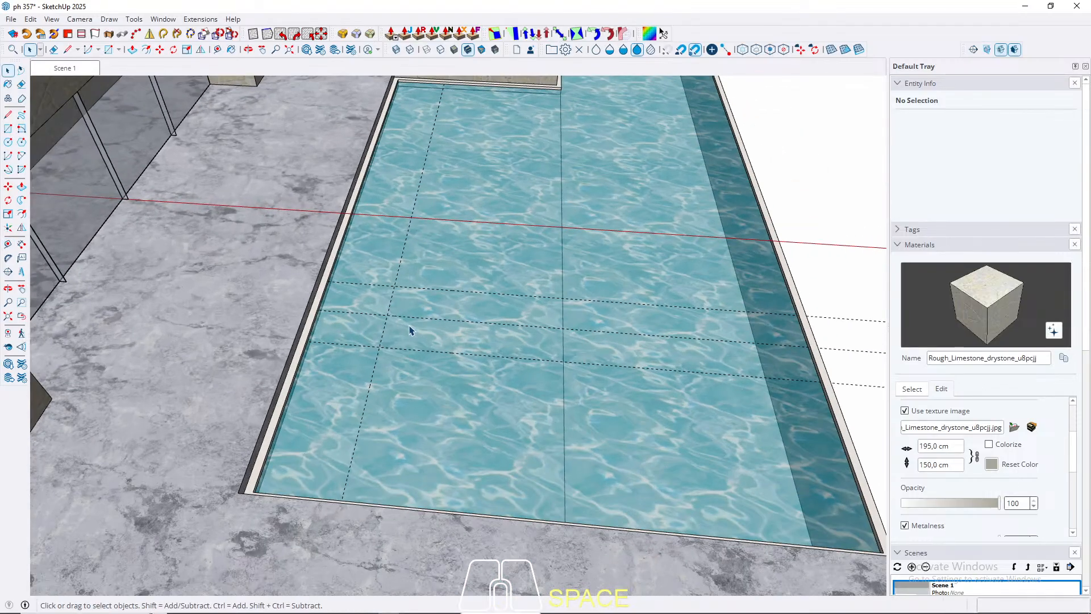
Step: Draw a rectangle of about 236 by 120 cm on the water, between the two outer guides from the crossing guide
key("r")
left_click(374, 353)
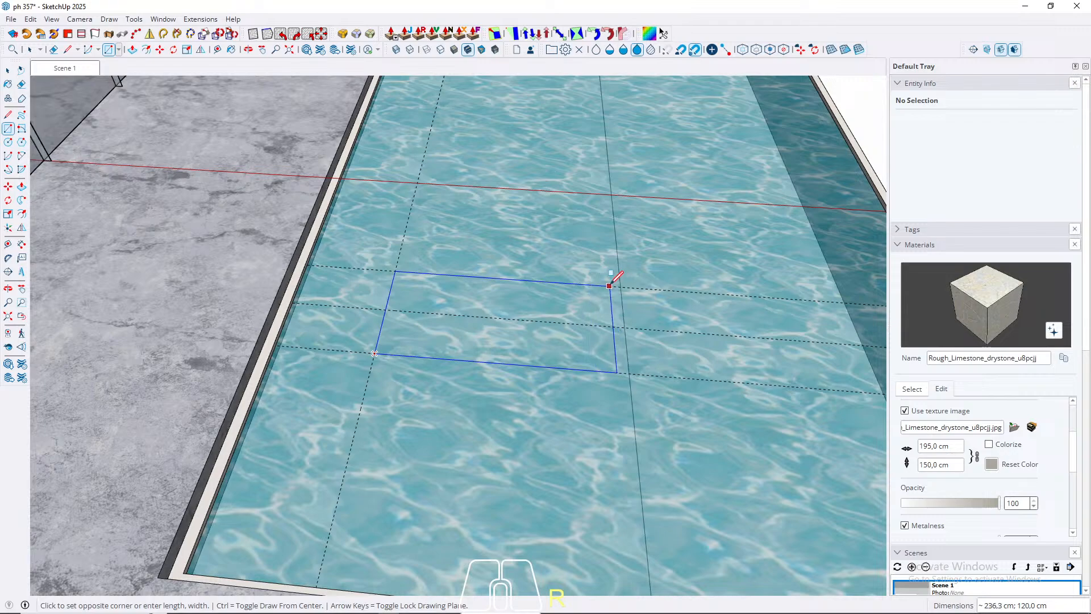
left_click(609, 286)
key("space")
Step: Push the rectangle on the water down 10 cm to form a slab
key("p")
left_click(575, 344)
middle_click_drag(568, 342, 414, 278)
scroll(474, 358, "up", 4)
middle_click_drag(488, 377, 502, 360)
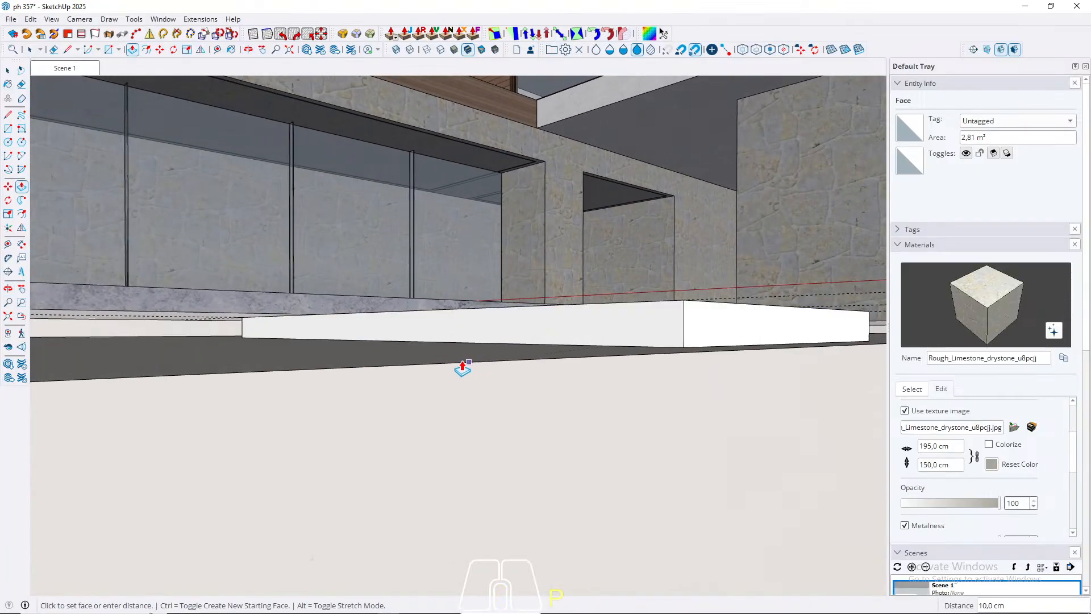
left_click(433, 366)
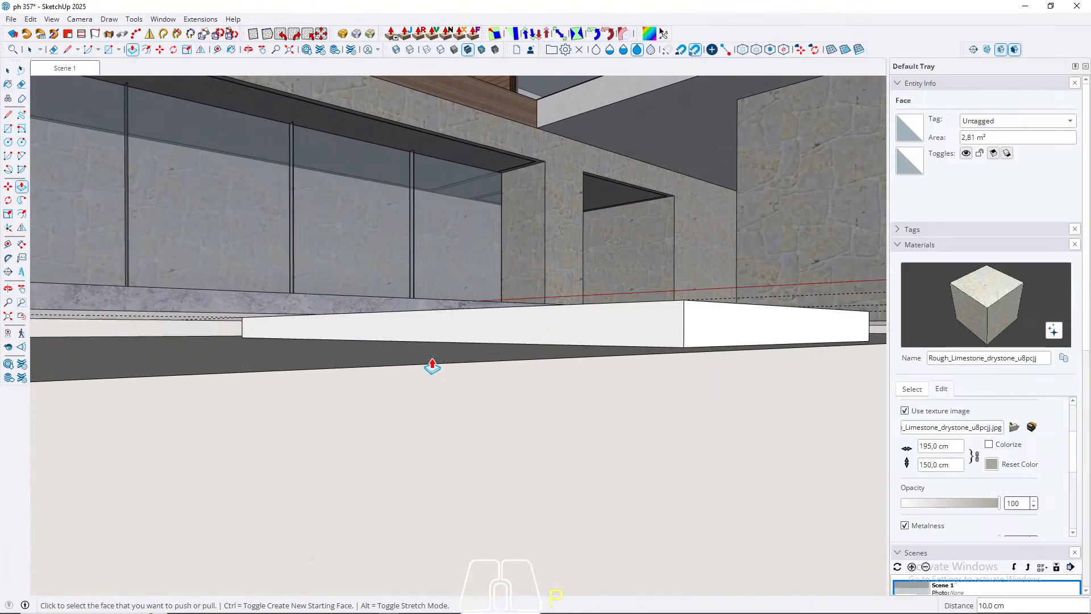
Step: Turn the complete slab with all its faces and edges into a component
key("space")
triple_click(555, 339)
right_click(550, 339)
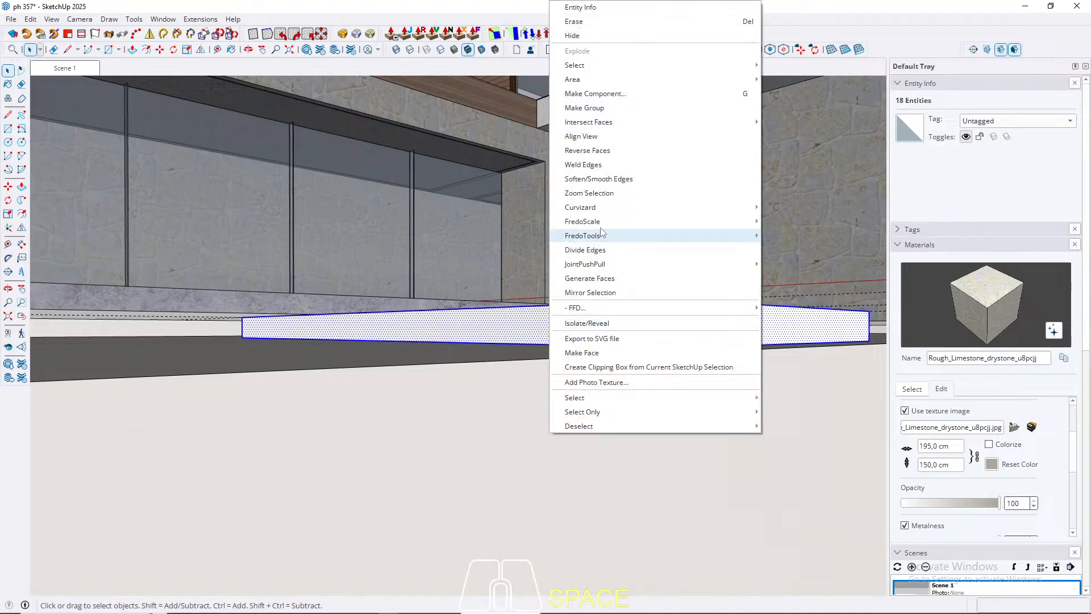
left_click(603, 96)
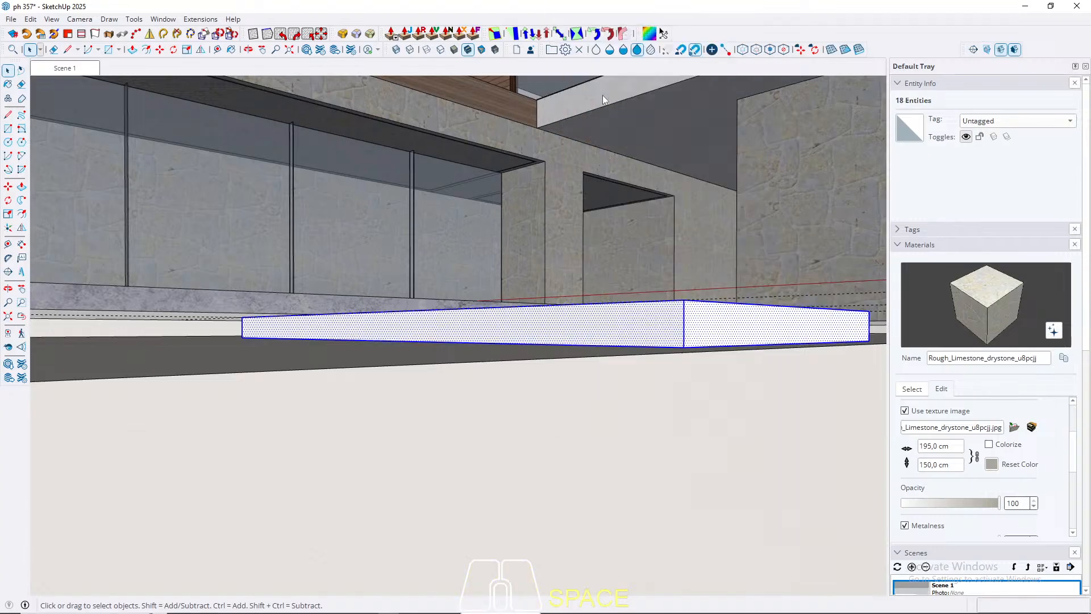
left_click(547, 451)
Step: Paint the slab component with Plaster_02_1K, sampled from the light plaster surface in front of it
key("b")
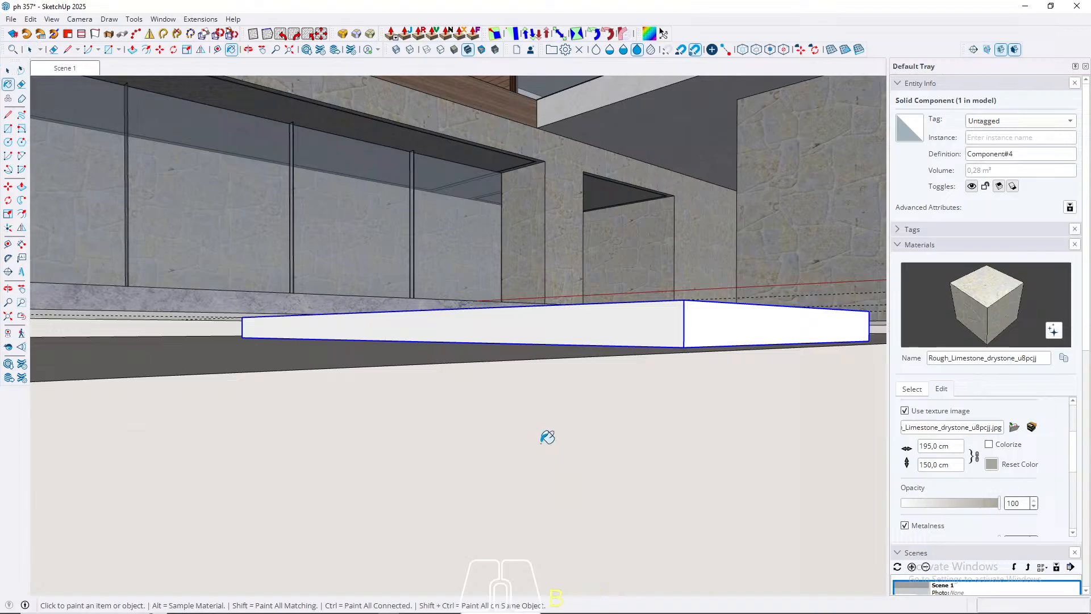
key("alt")
left_click(534, 489, "alt")
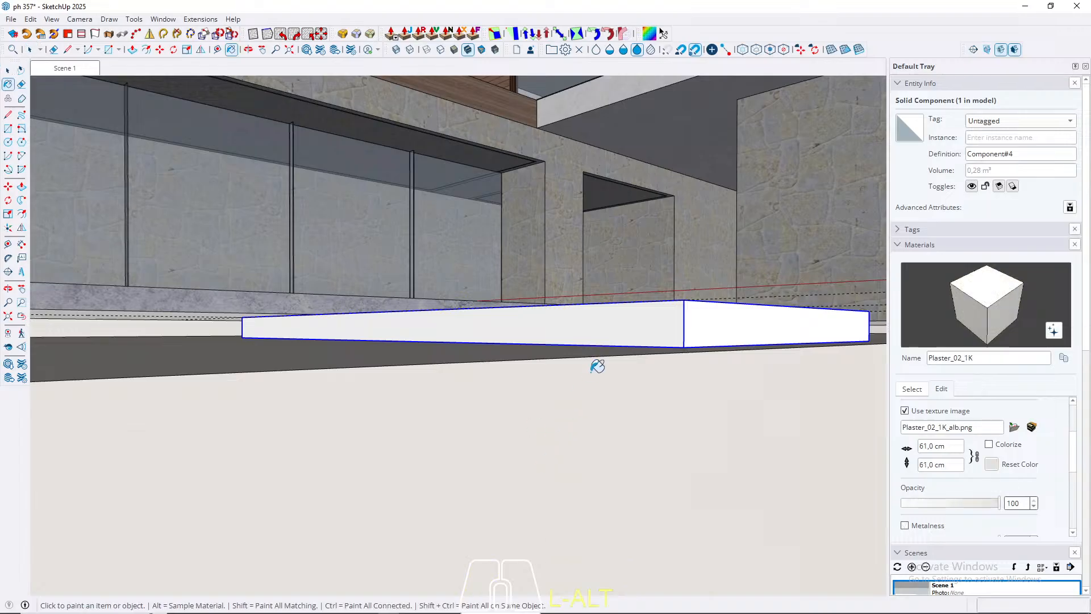
left_click(657, 317)
key("space")
Step: Raise the slab's top face 5 cm inside the component, using the pool rim as reference, and close the component
mouse_move(654, 316)
middle_mouse_down()
mouse_move(641, 424)
mouse_move(650, 414)
mouse_move(633, 290)
mouse_move(665, 368)
mouse_move(656, 449)
middle_mouse_up()
triple_click(664, 357)
key("q")
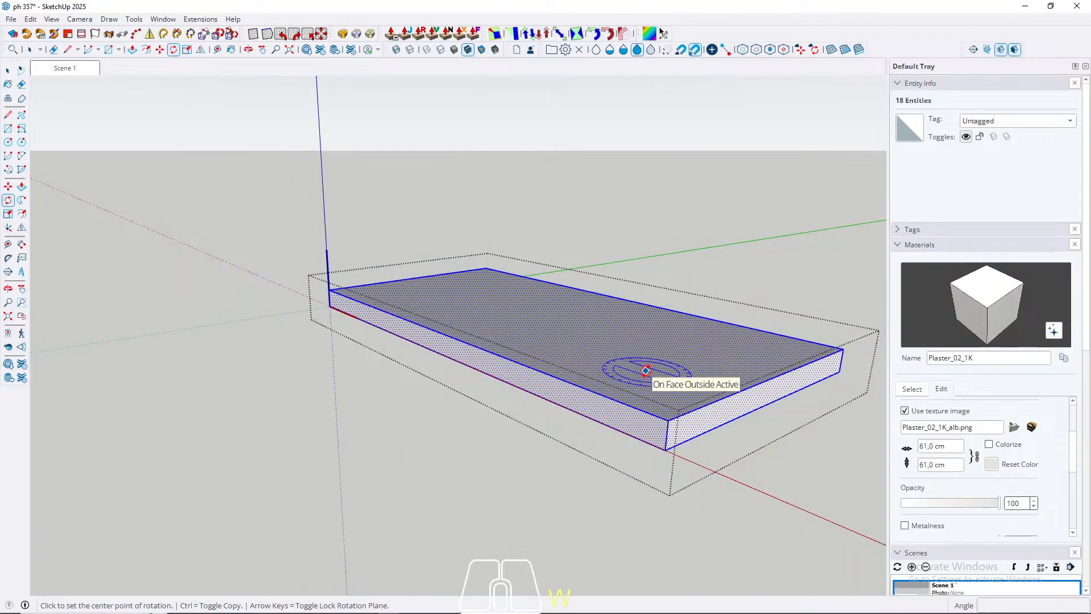
key("p")
middle_click_drag(622, 354, 781, 483, "shift")
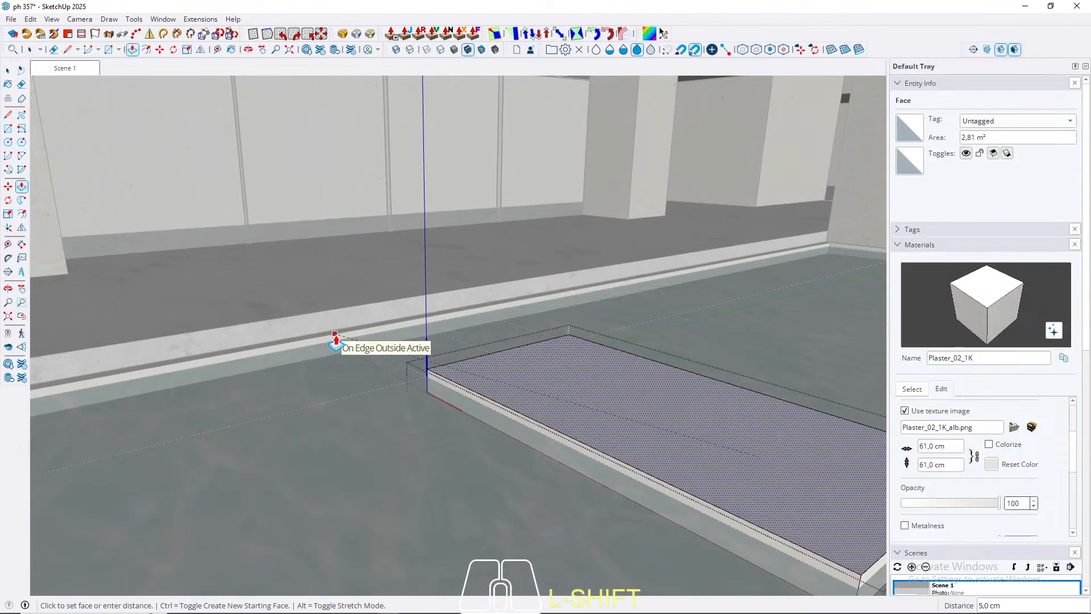
key("space")
key("Escape")
Step: Check the gap between the slab's end face and the pool's terrace-side edge with a trial Push/Pull
middle_click_drag(336, 340, 670, 384)
scroll(241, 389, "down", 5)
scroll(670, 388, "up", 5)
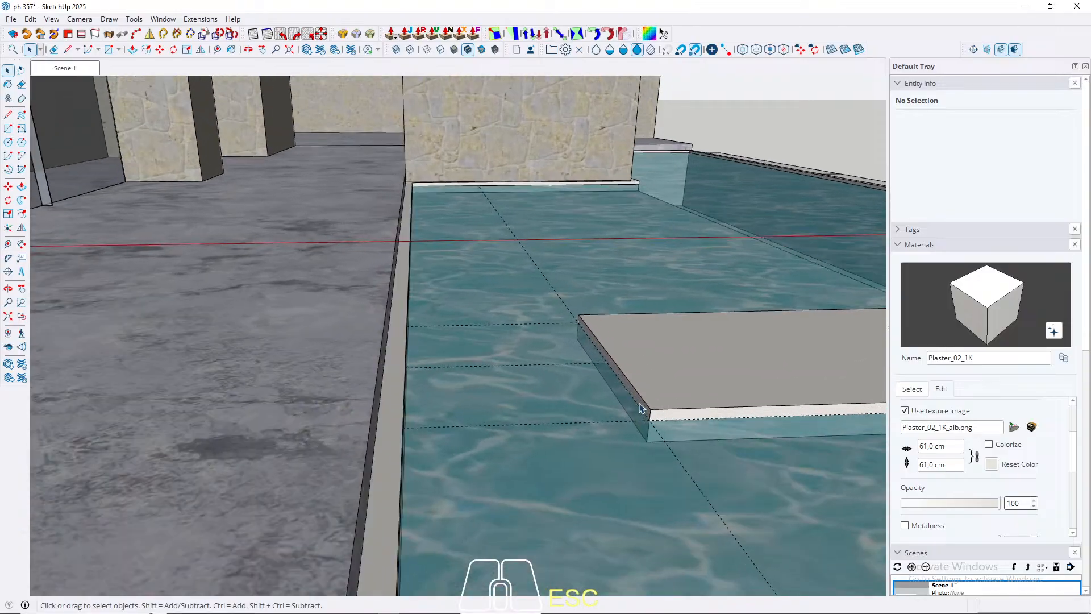
scroll(648, 407, "up", 2)
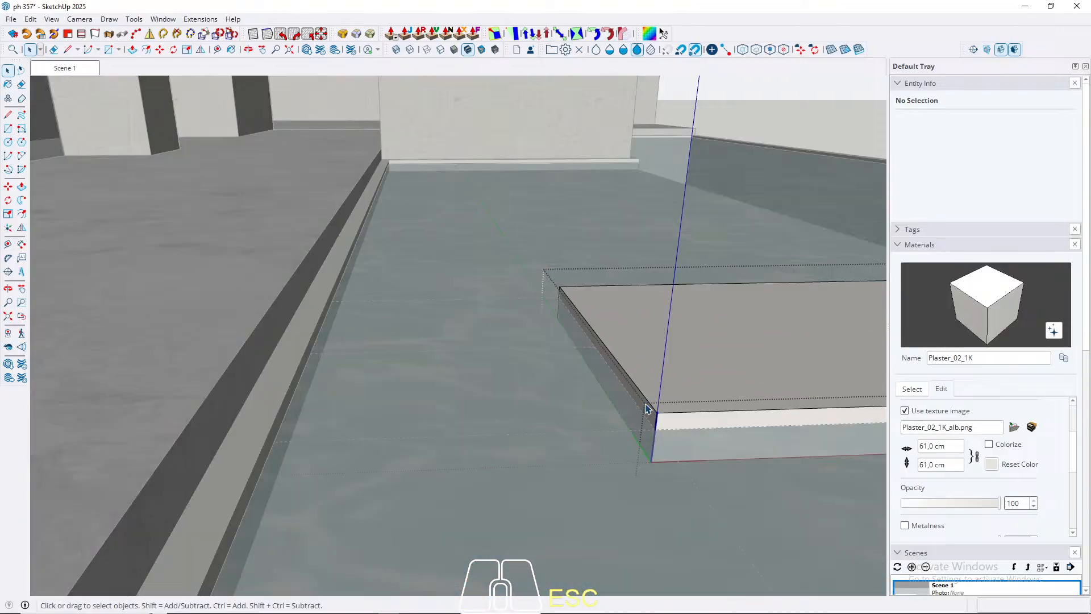
key("p")
left_click(645, 406)
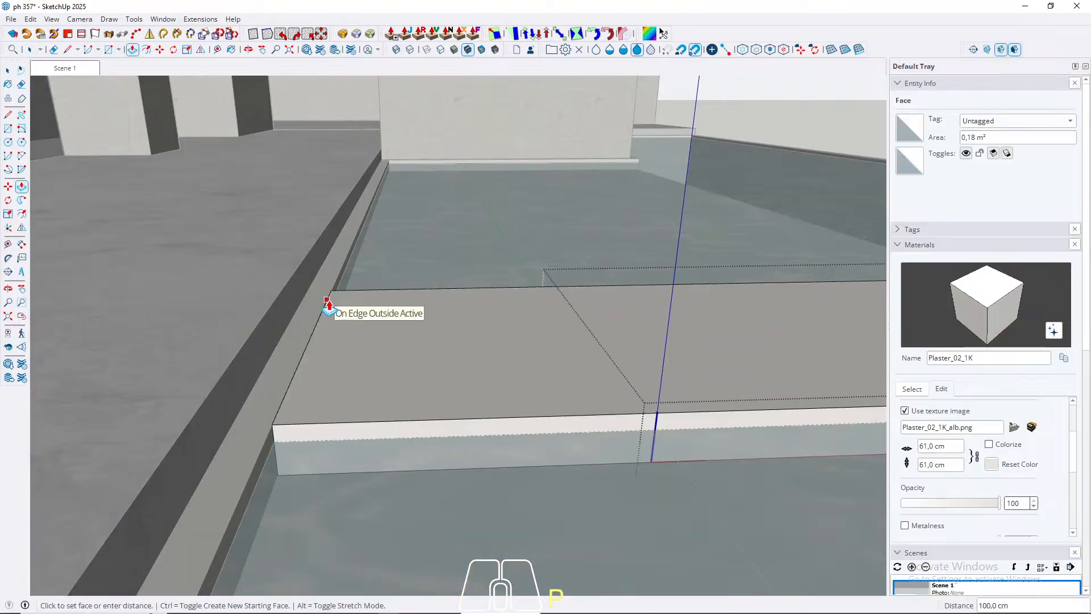
key("space")
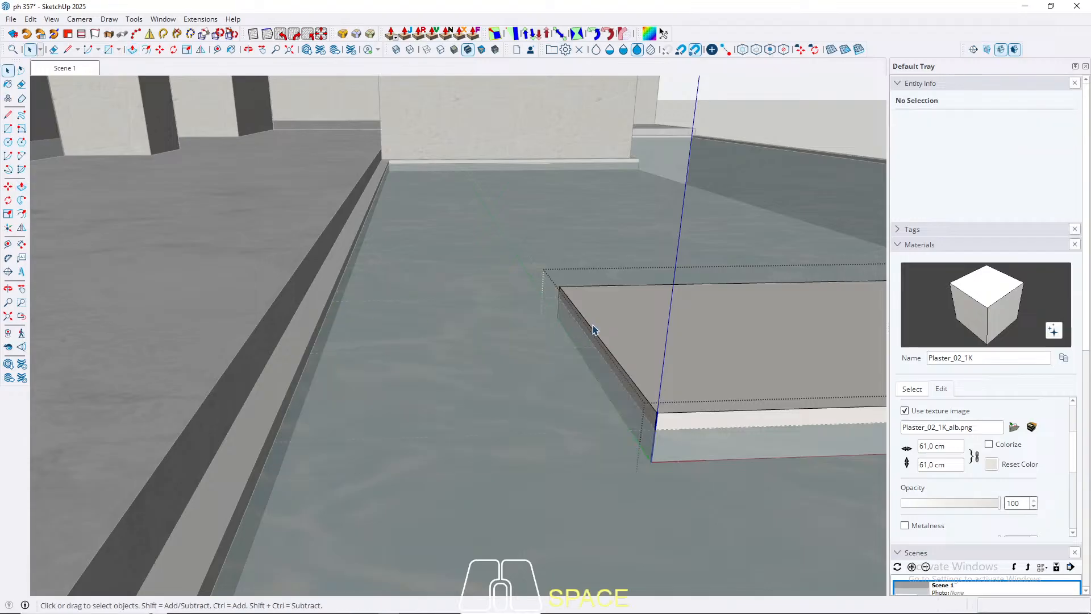
scroll(616, 338, "down", 5)
key("Escape")
scroll(86, 406, "down", 1)
Step: Measure the slab's length between its top corners with the Line tool
key("l")
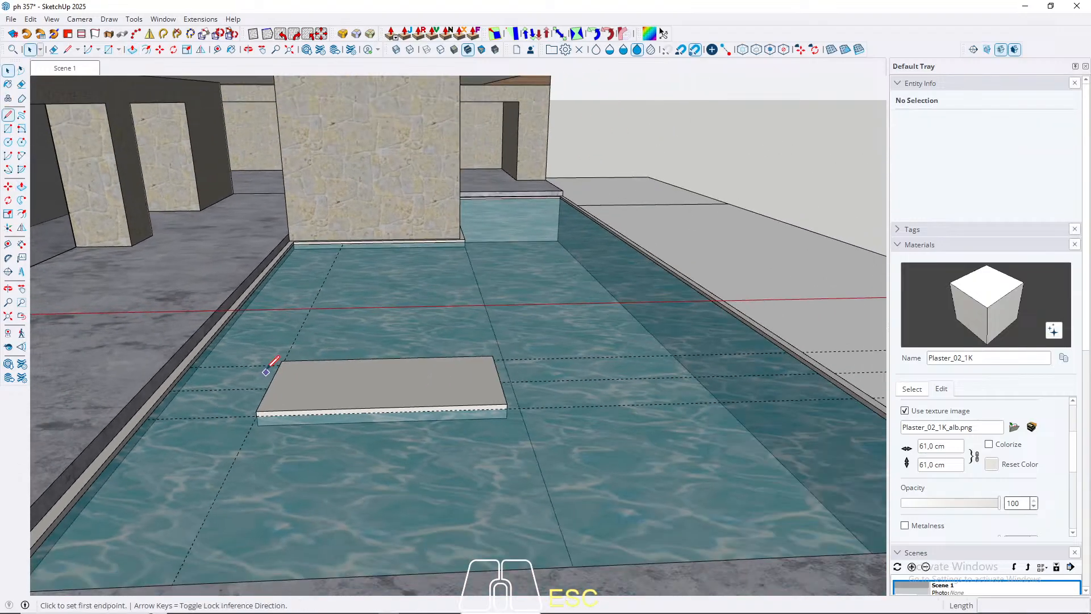
left_click(282, 361)
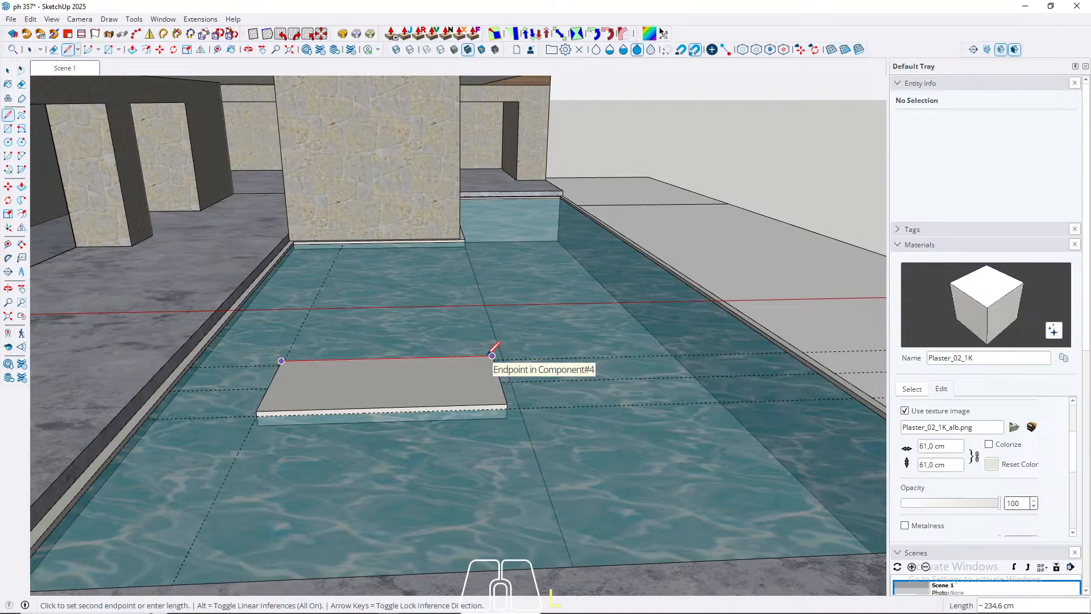
key("space")
scroll(531, 418, "down", 3)
scroll(351, 387, "up", 7)
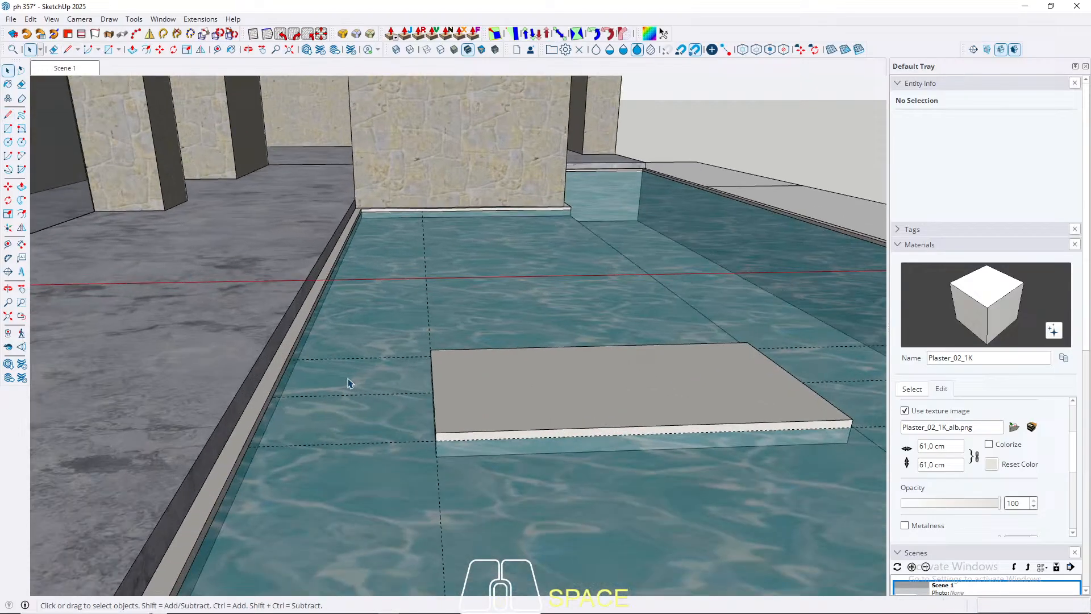
Step: Copy the slab end to end toward the terrace and make the copied component unique
middle_click_drag(483, 419, 377, 377)
left_click(390, 382)
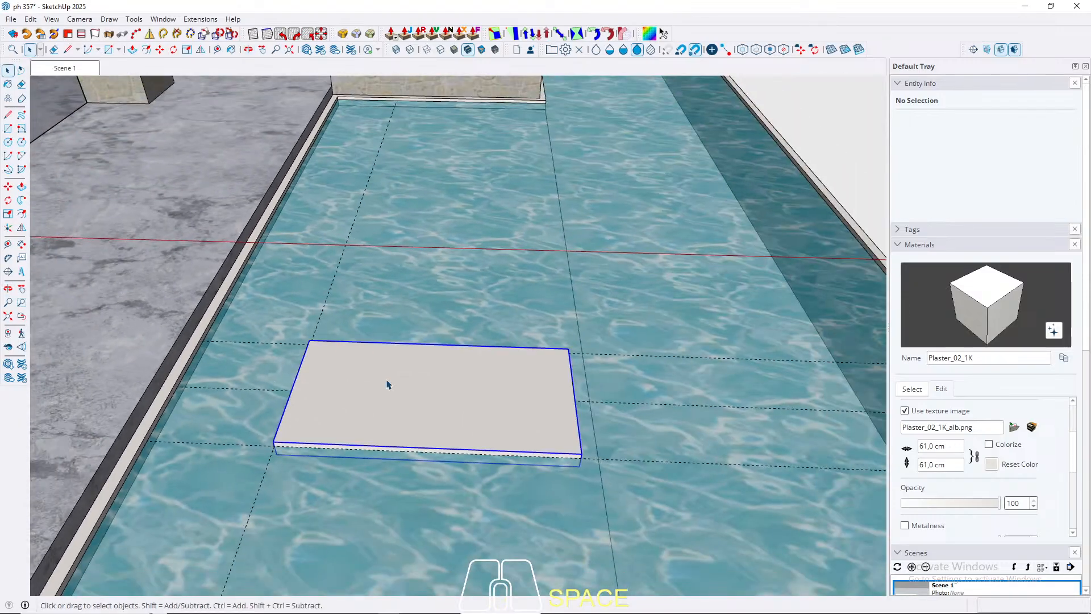
key("m")
left_click(568, 343)
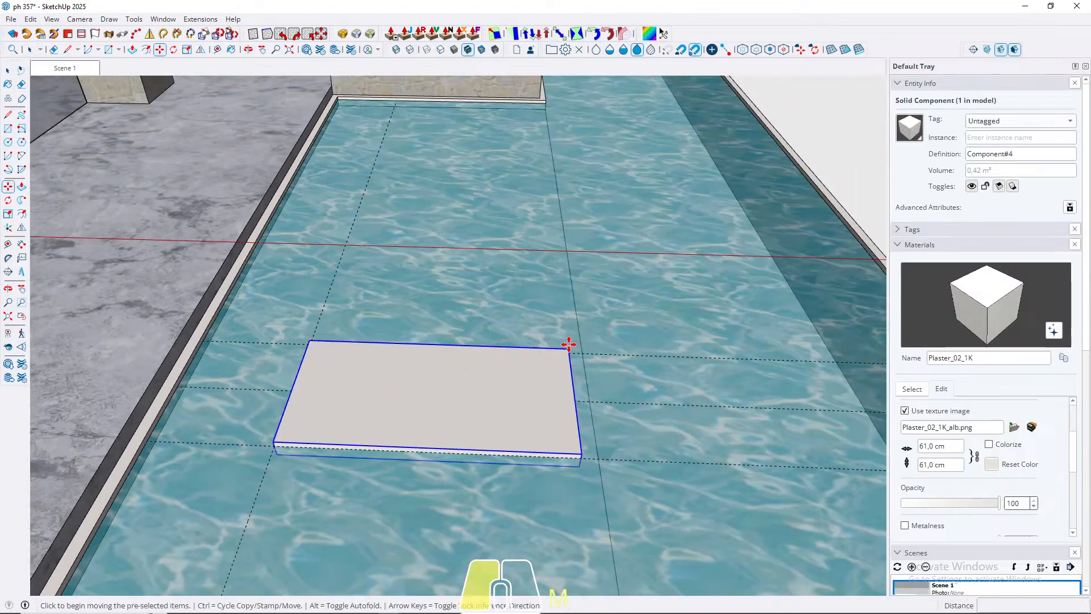
key("ctrl")
left_click(316, 341)
key("space")
right_click(225, 387)
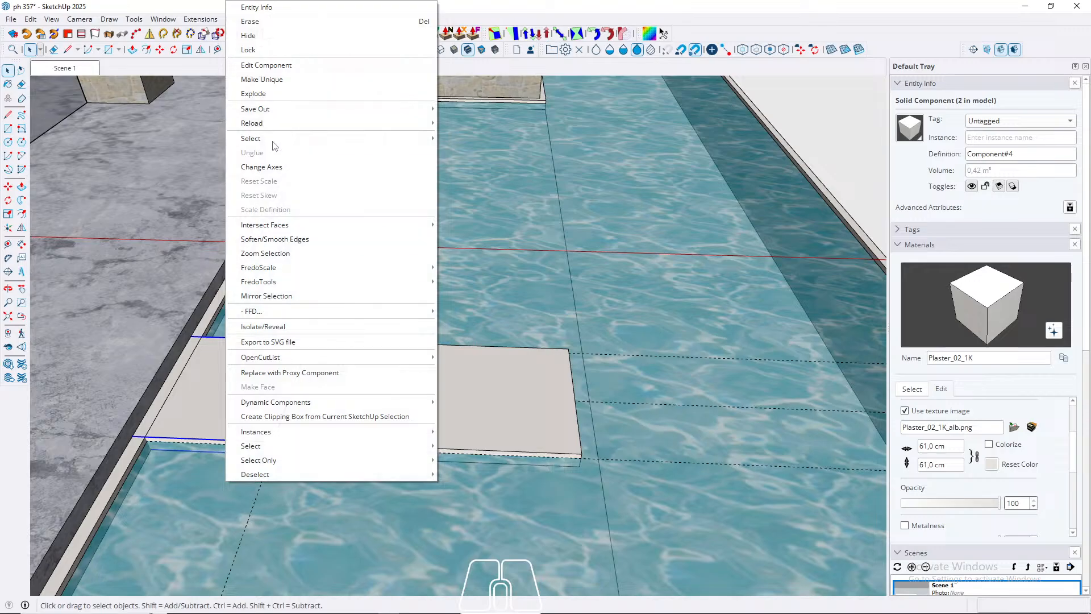
left_click(272, 81)
Step: Shorten the unique slab copy by moving its terrace-side end edges along the red axis to the pool's inner rim
double_click(213, 392)
key("w")
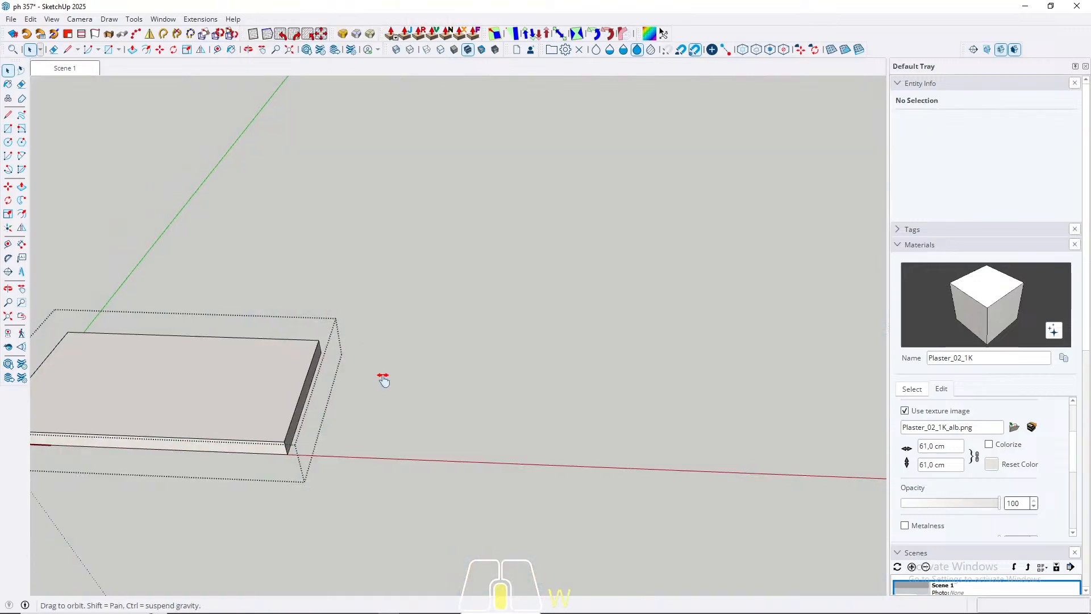
middle_click_drag(382, 377, 573, 348, "shift")
left_click_drag(157, 230, 418, 582)
key("m")
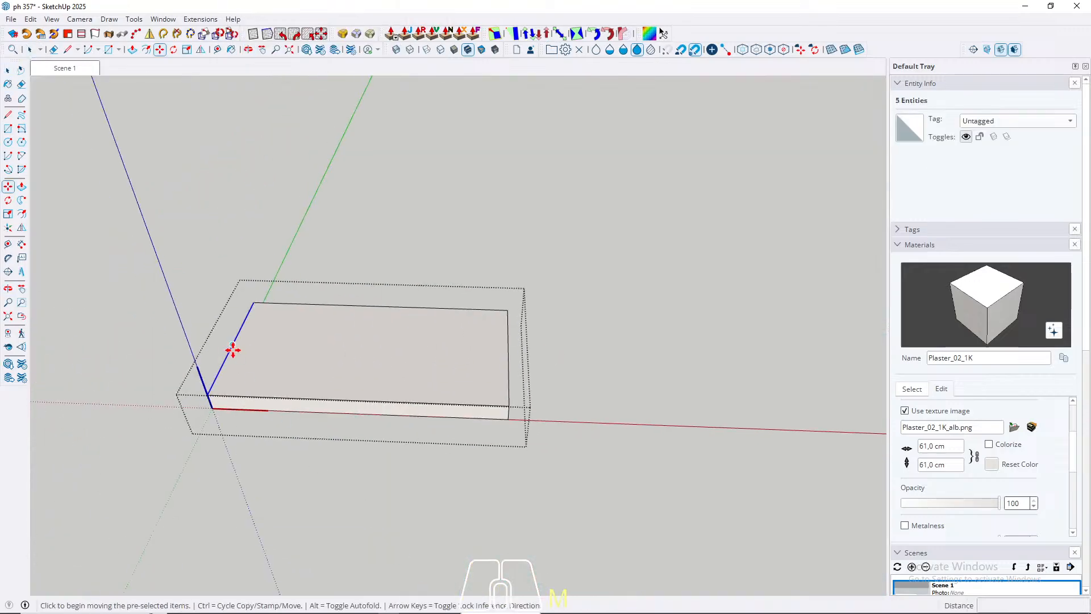
left_click(232, 349)
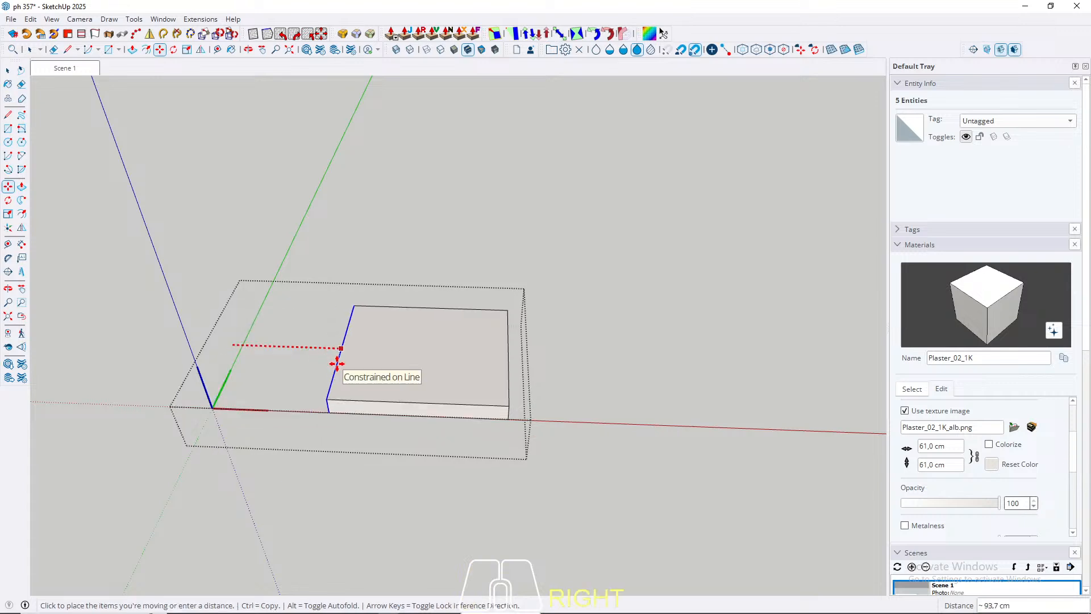
key("w")
left_click(378, 439)
scroll(451, 394, "up", 3)
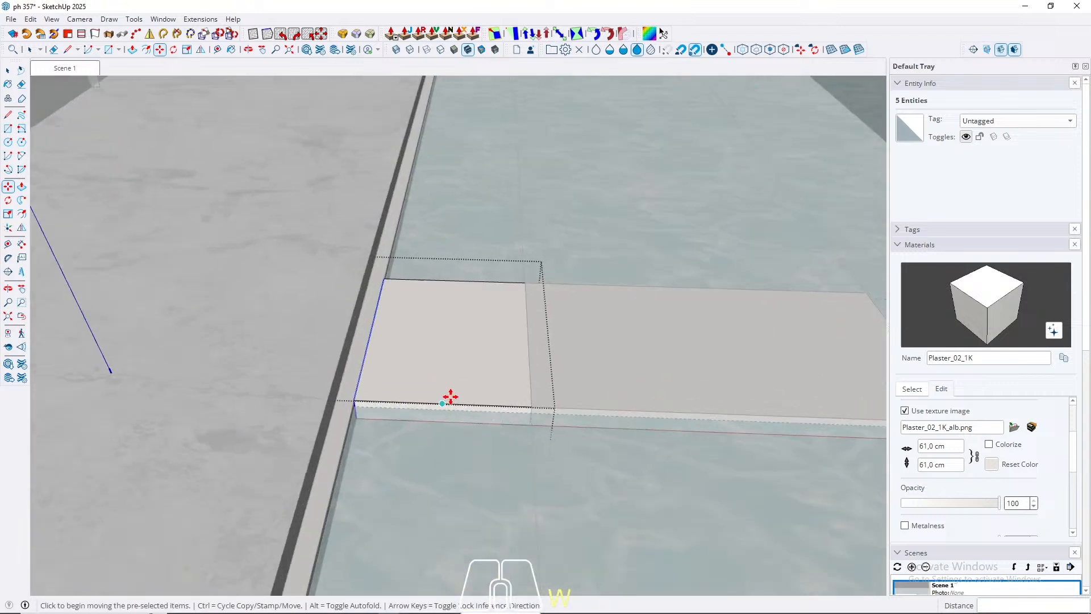
Step: Push the shortened slab's terrace-side end face inward 5 cm to leave a gap at the pool rim
key("w")
middle_click_drag(409, 364, 639, 335)
key("space")
left_click(381, 435)
key("p")
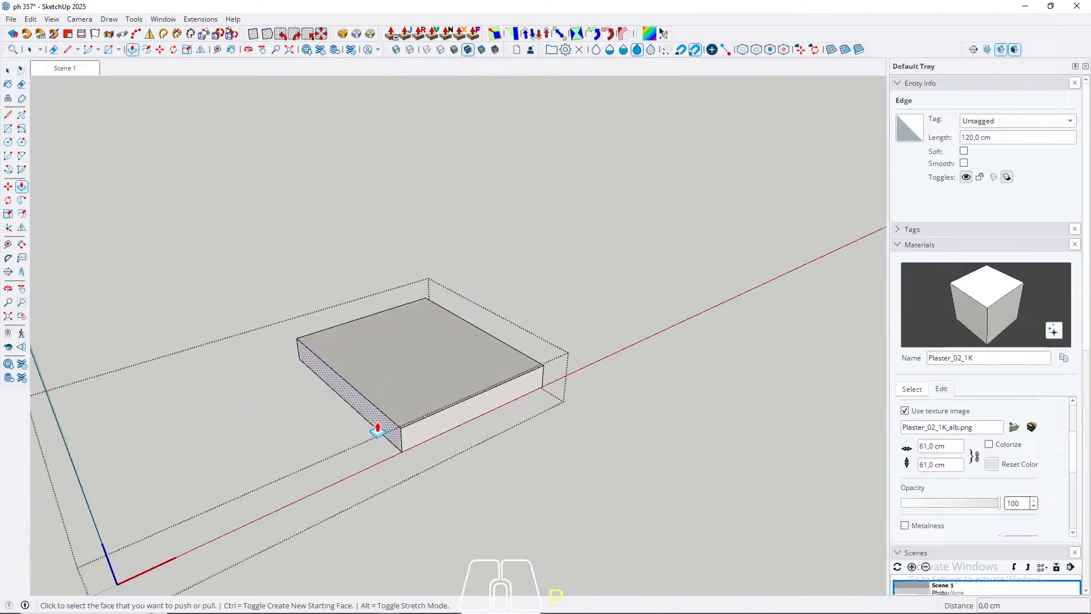
left_click(379, 430)
key("Return")
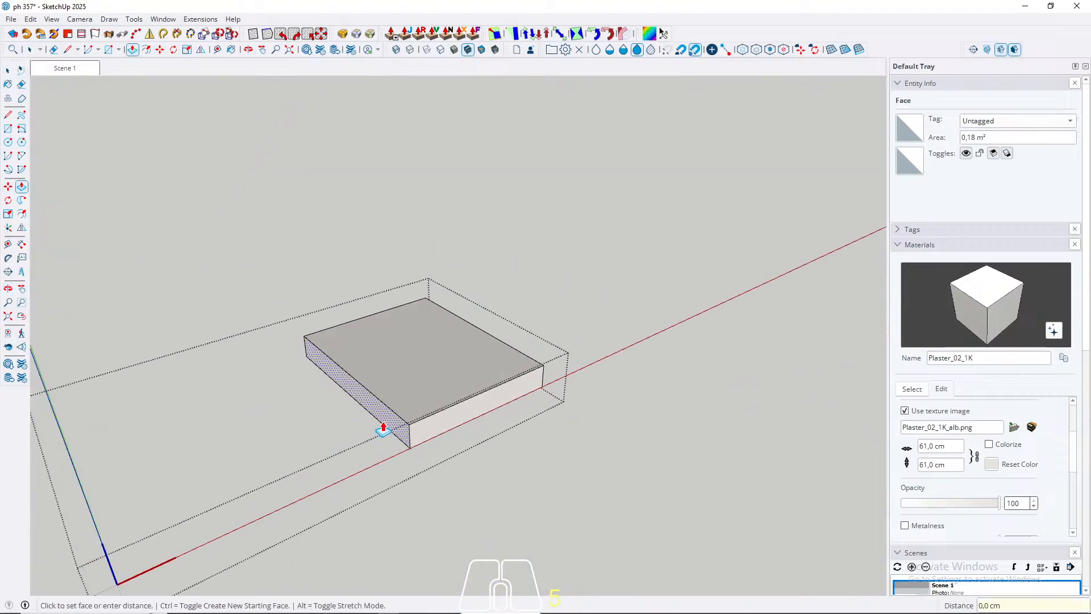
Step: Try narrowing the short slab by pushing one of its side faces inward 30 cm
middle_click_drag(555, 416, 285, 436)
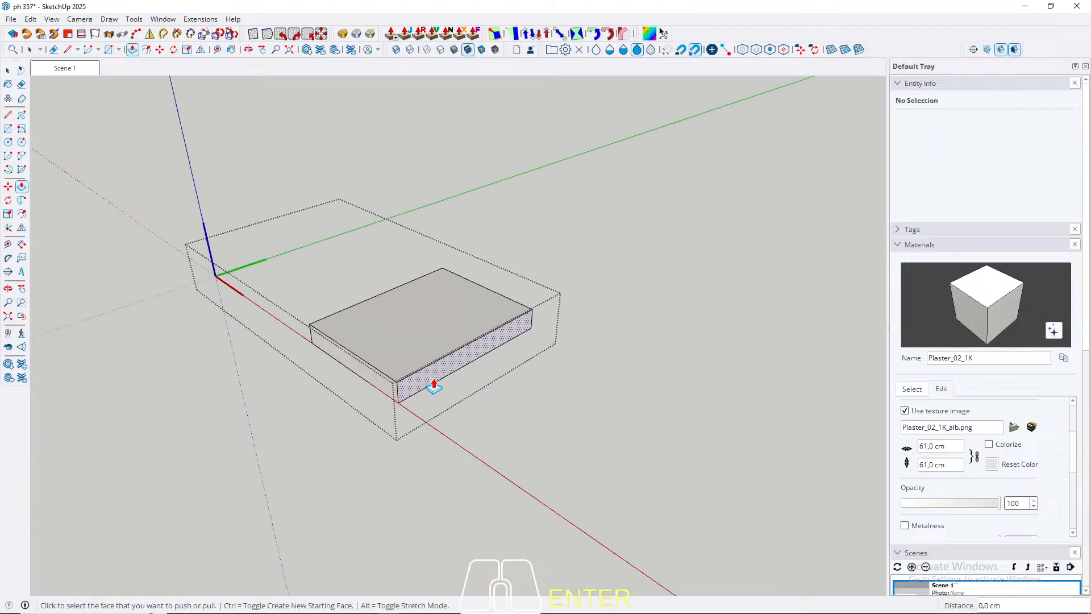
left_click(382, 390)
key("w")
left_click(382, 390)
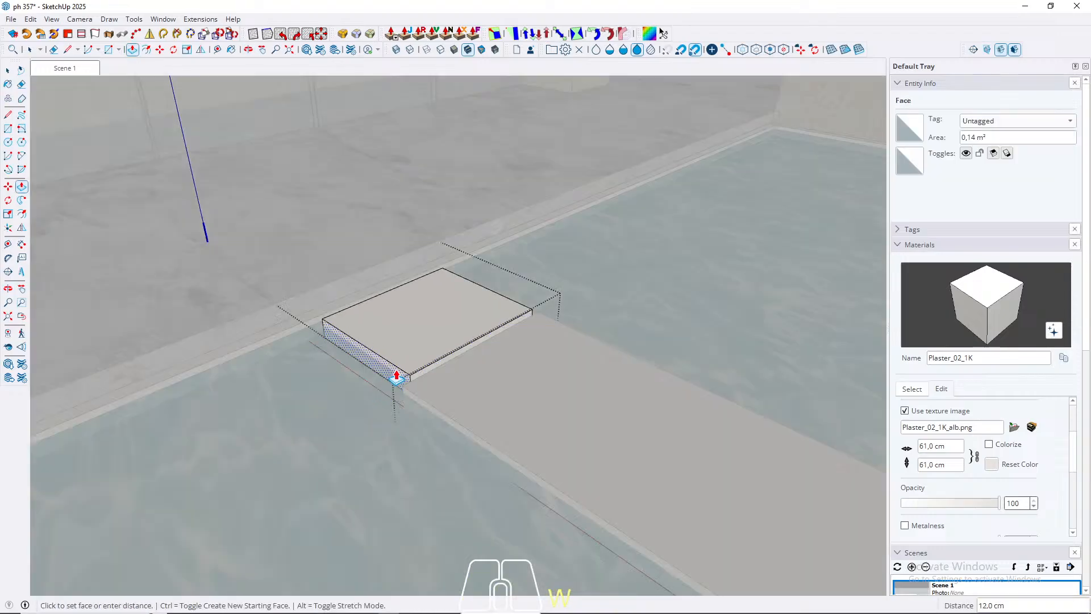
key("Return")
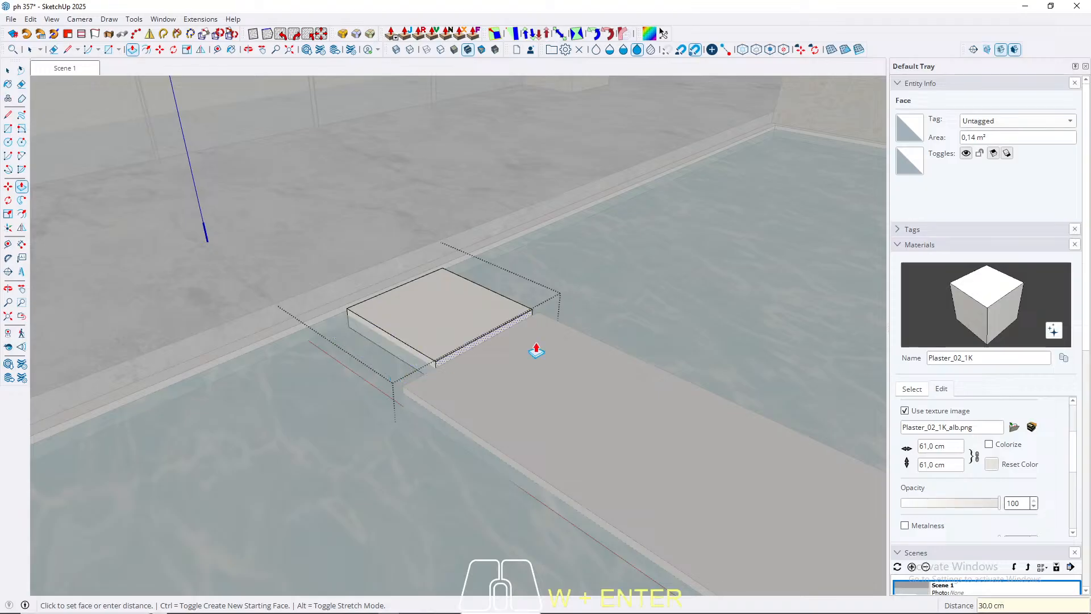
Step: Pull the short slab's narrowed side face back out 30 cm to the full slab width
middle_click_drag(536, 349, 365, 324)
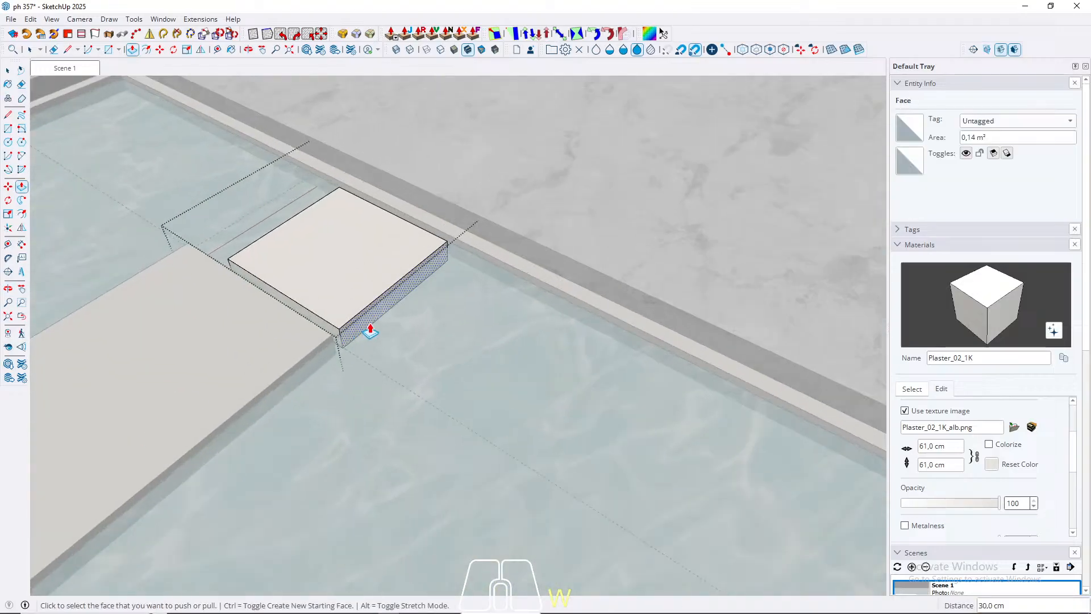
middle_click_drag(87, 397, 616, 421)
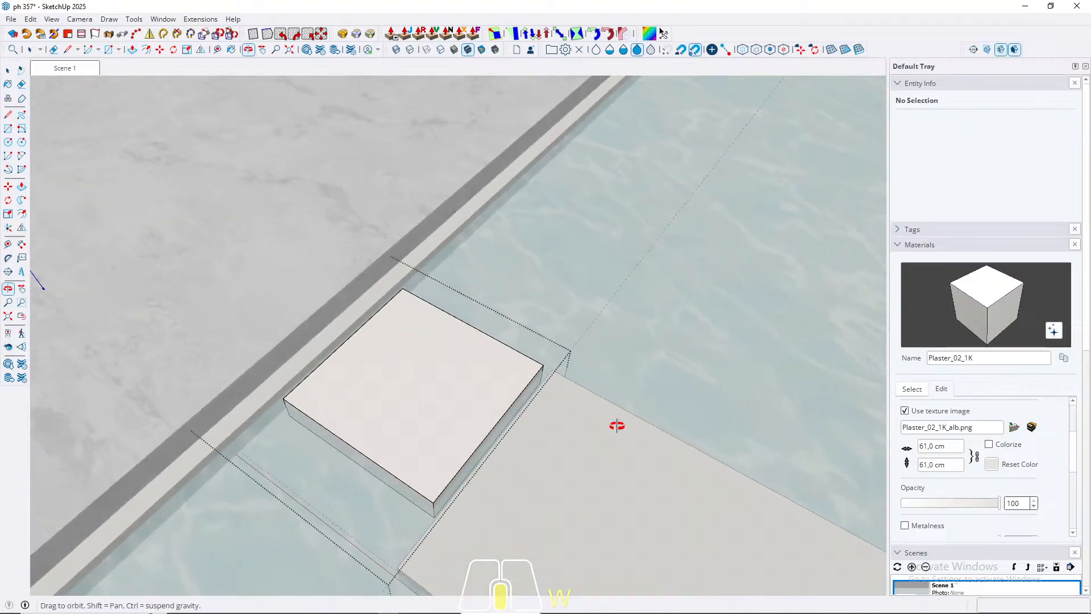
left_click(398, 493)
middle_click_drag(462, 494, 273, 446)
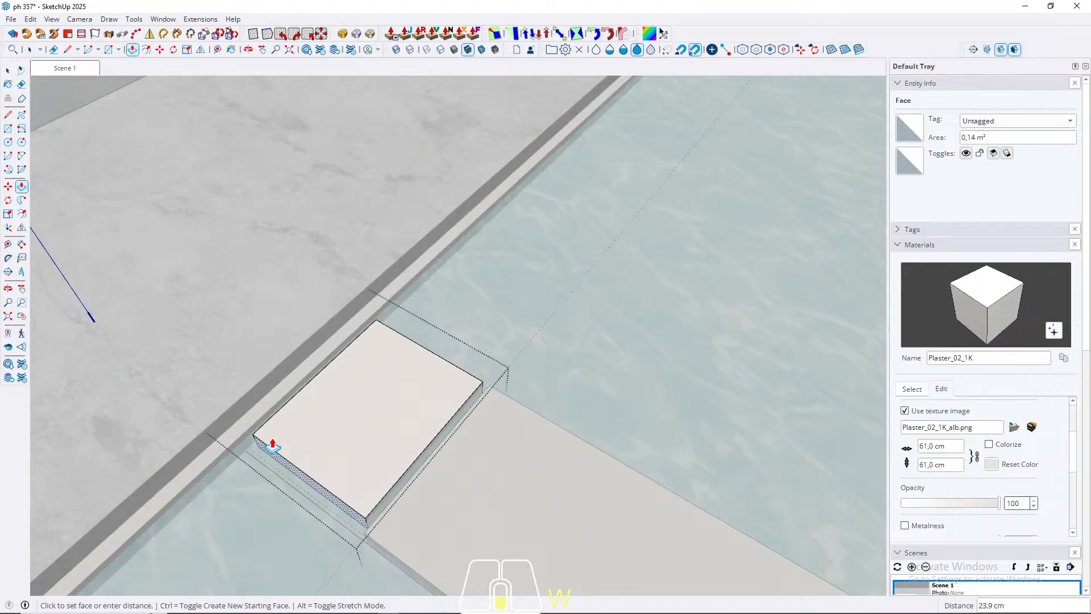
scroll(273, 446, "down", 2)
left_click(358, 526)
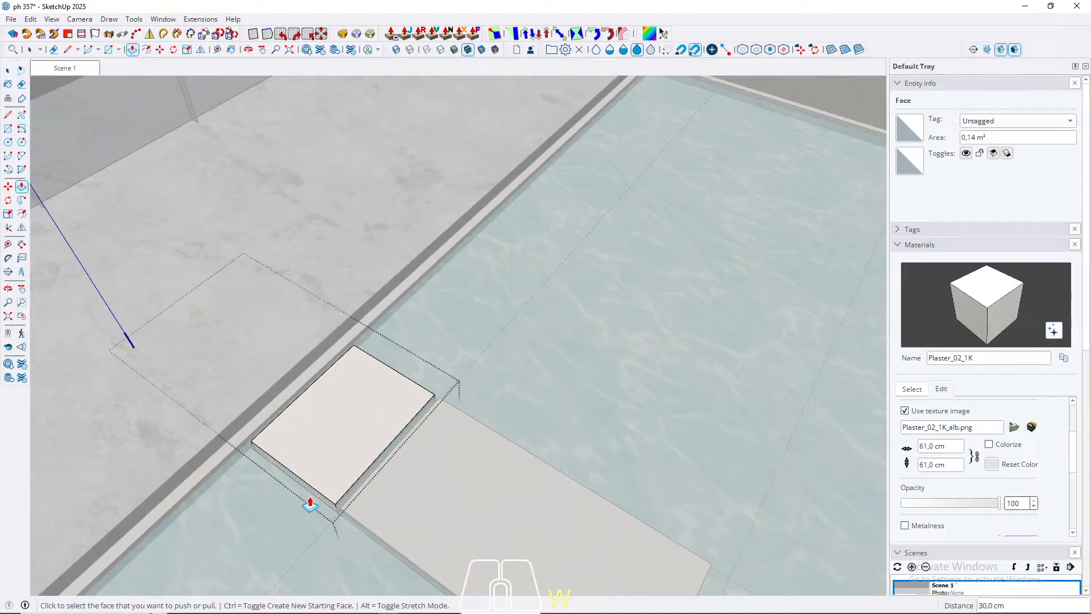
Step: Push the short slab's side face in to about half the main slab's width and close the component
left_click(316, 501)
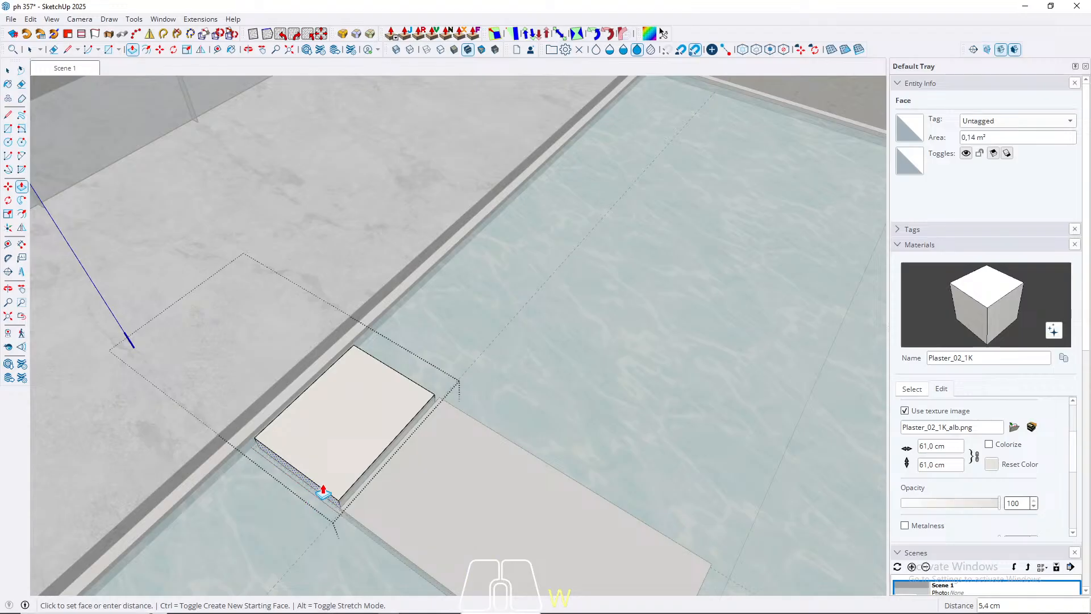
left_click(328, 481)
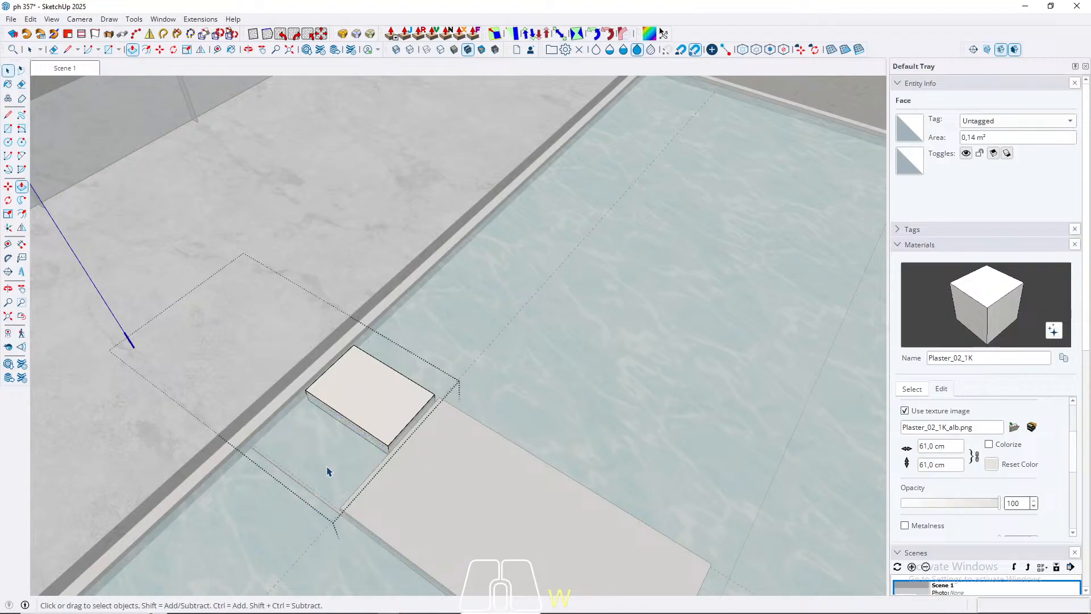
key("space")
middle_click_drag(326, 476, 146, 312)
Step: Copy both slabs about 400 cm along the green axis, using the glass door's outer mullion bases as references, and return to Scene 1
left_click(256, 280)
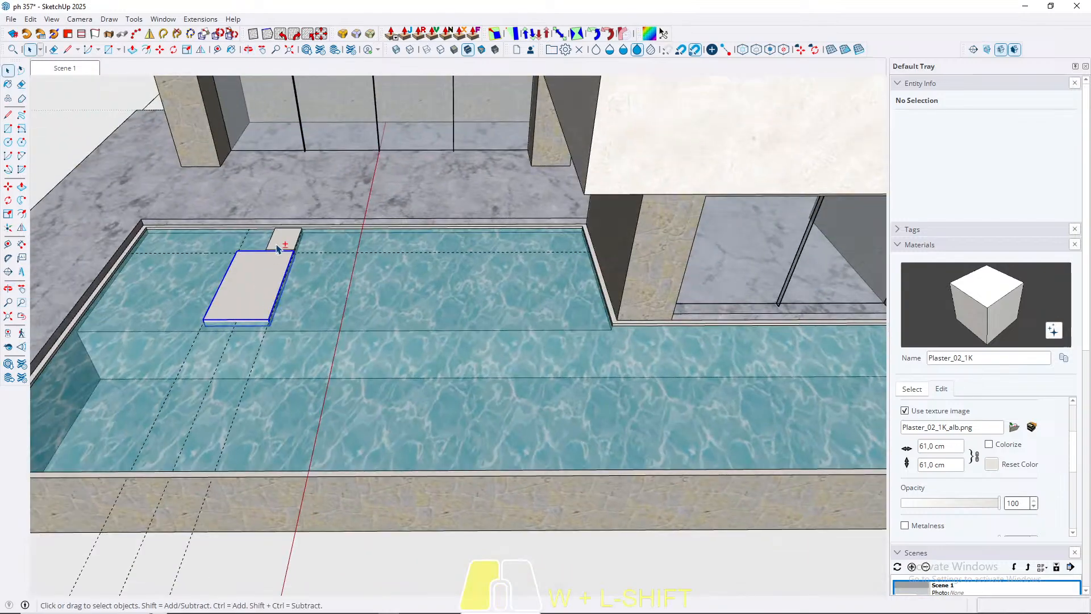
left_click(277, 243, "shift")
middle_click_drag(276, 206, 392, 216)
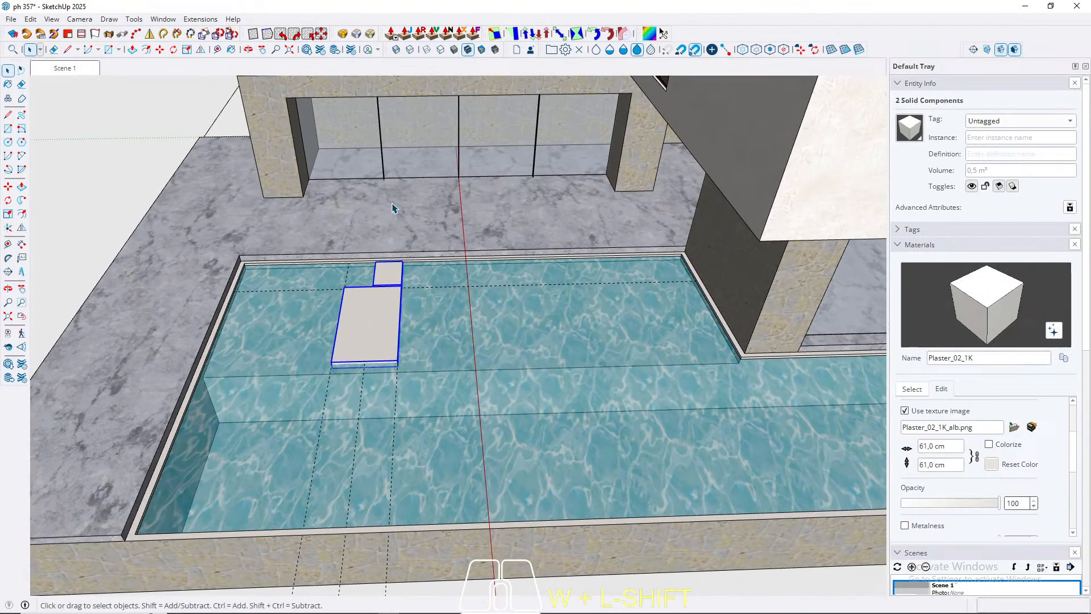
key("w")
scroll(386, 205, "up", 10)
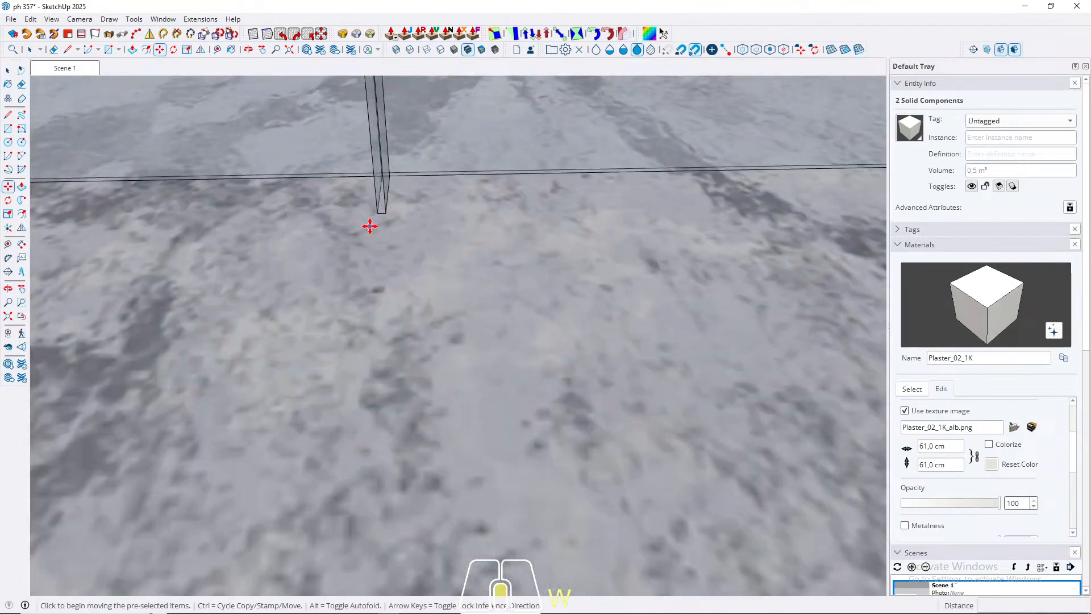
scroll(386, 203, "up", 3)
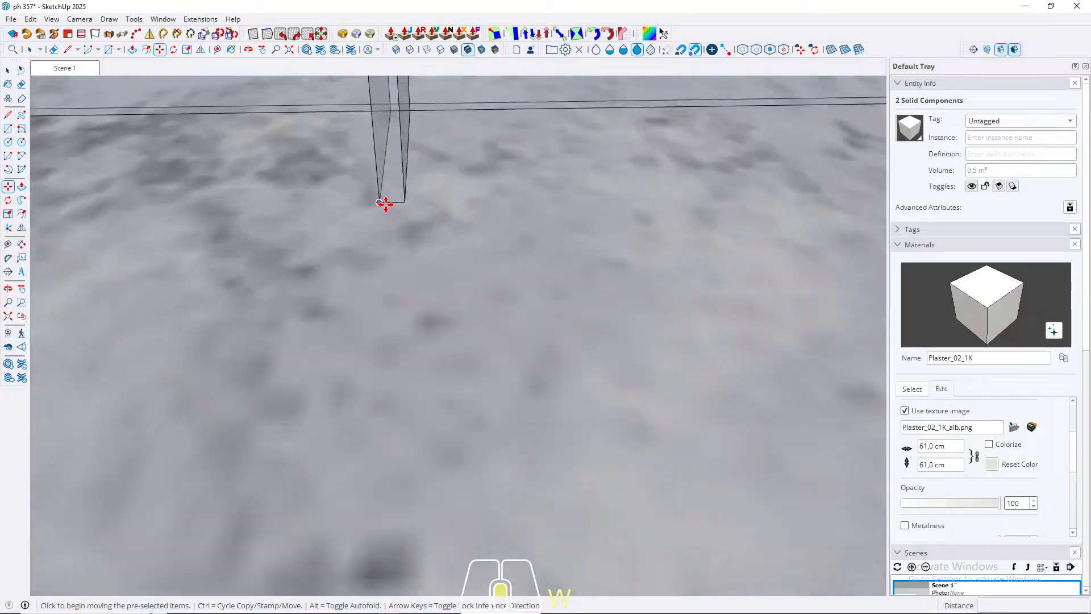
key("ctrl")
left_click(387, 202)
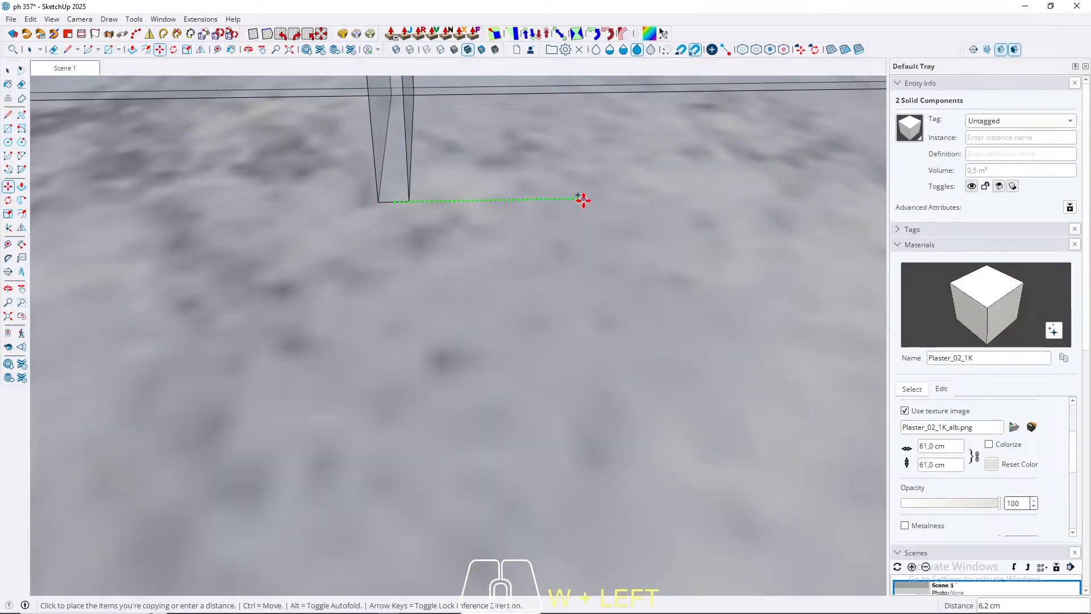
scroll(246, 239, "down", 5)
scroll(242, 239, "down", 5)
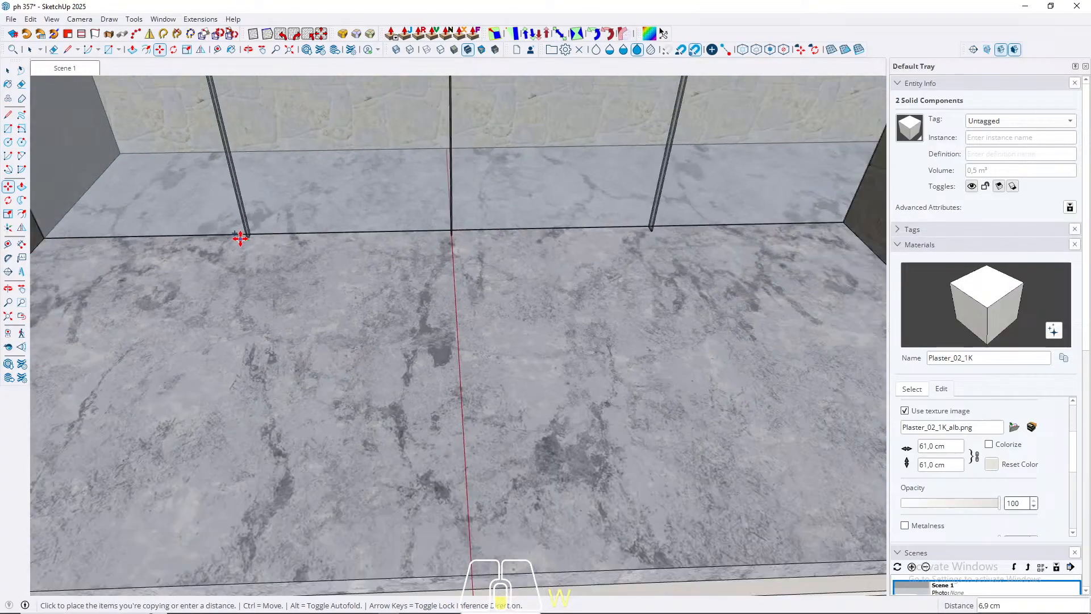
scroll(569, 228, "up", 6)
scroll(556, 237, "up", 2)
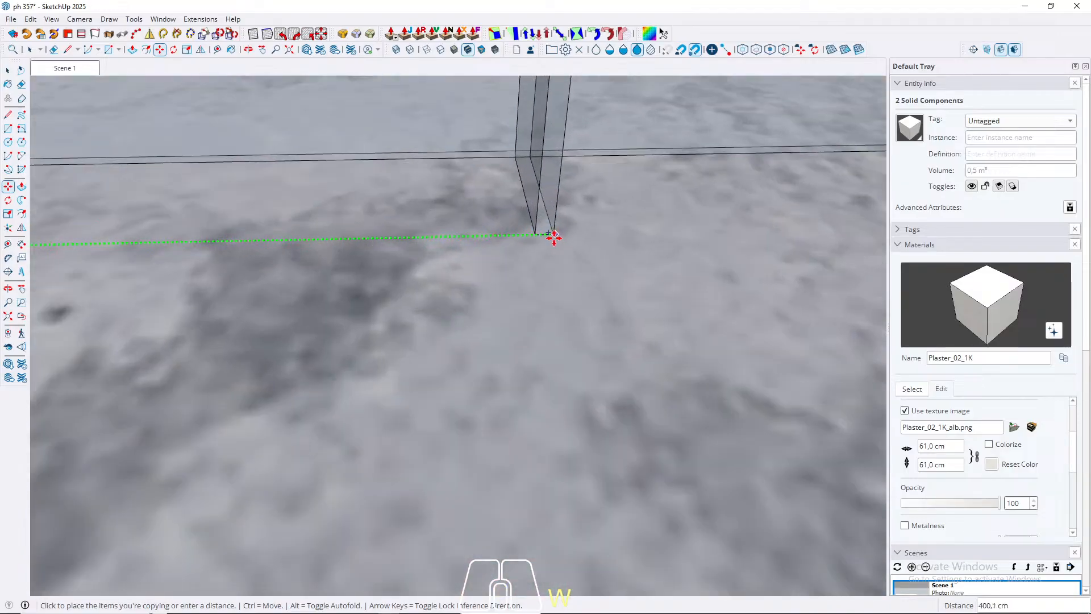
scroll(544, 236, "up", 2)
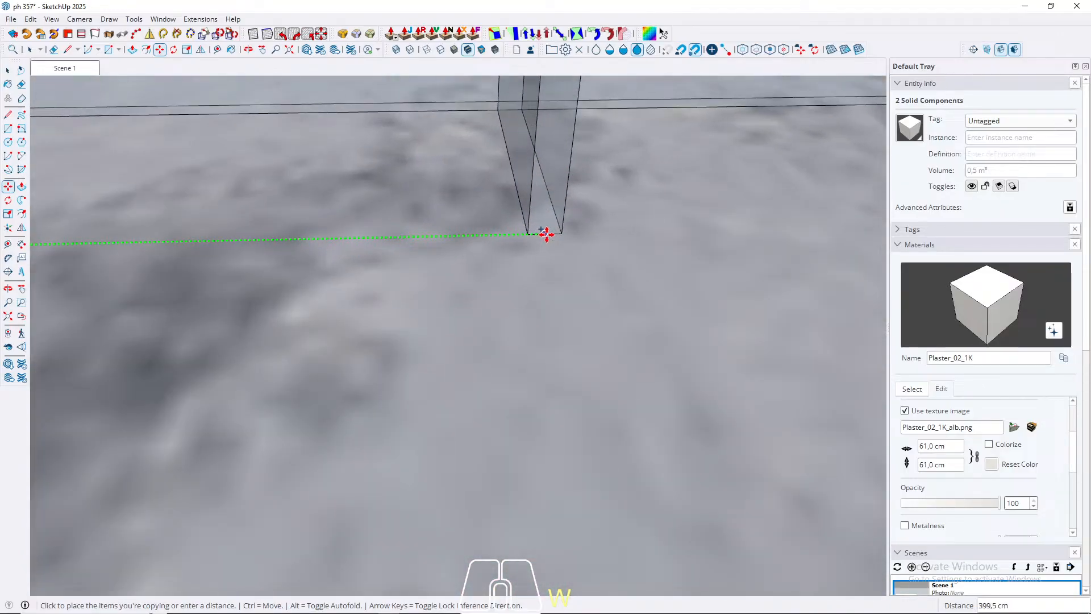
left_click(546, 235)
key("space")
scroll(516, 216, "down", 6)
scroll(512, 202, "down", 10)
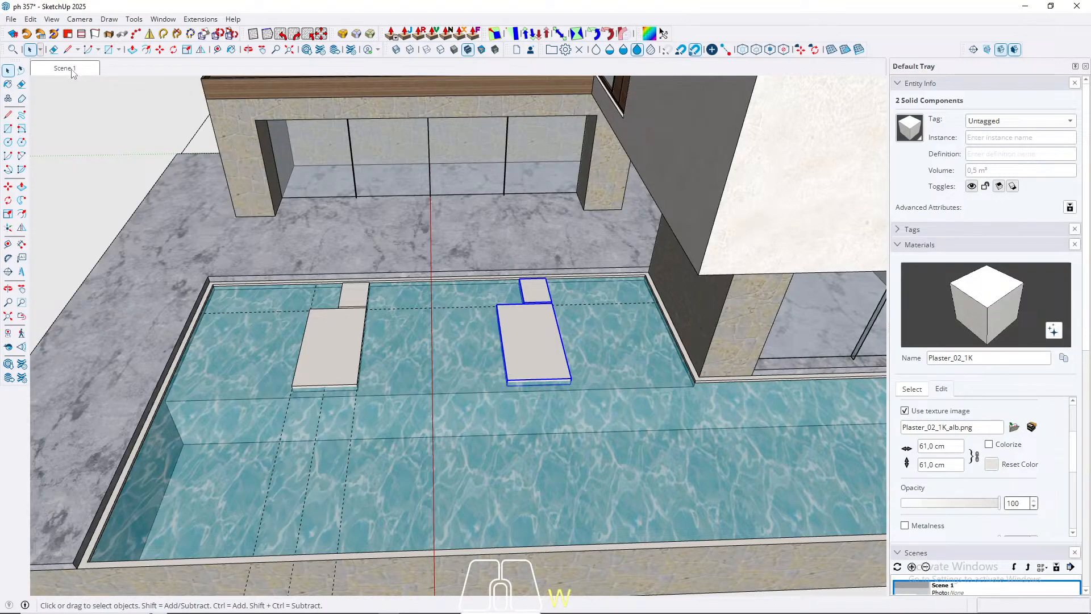
left_click(54, 68)
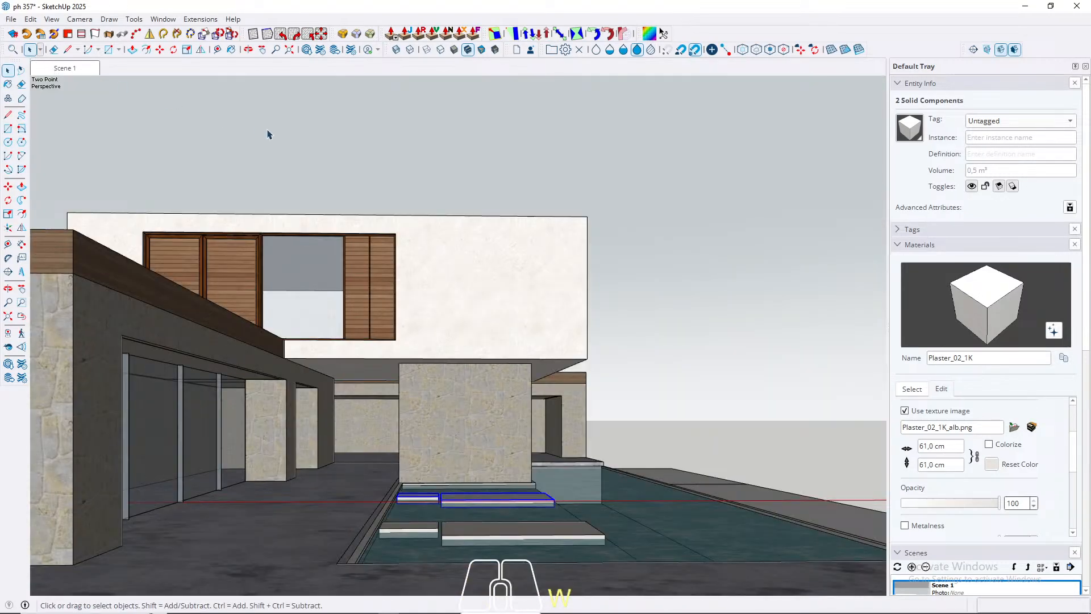
left_click(539, 234)
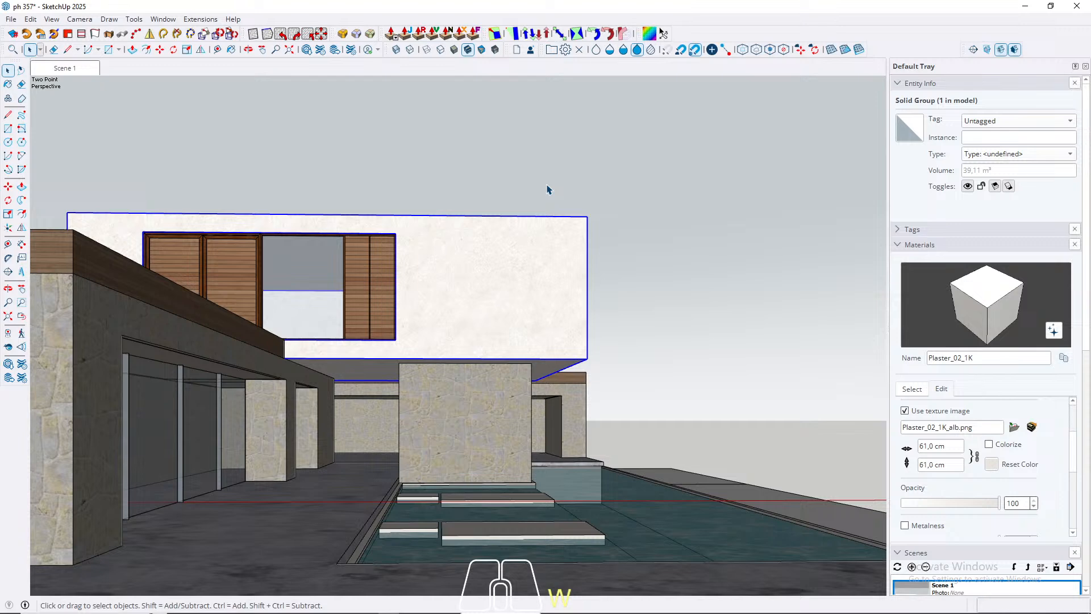
left_click(921, 390)
left_click(971, 404)
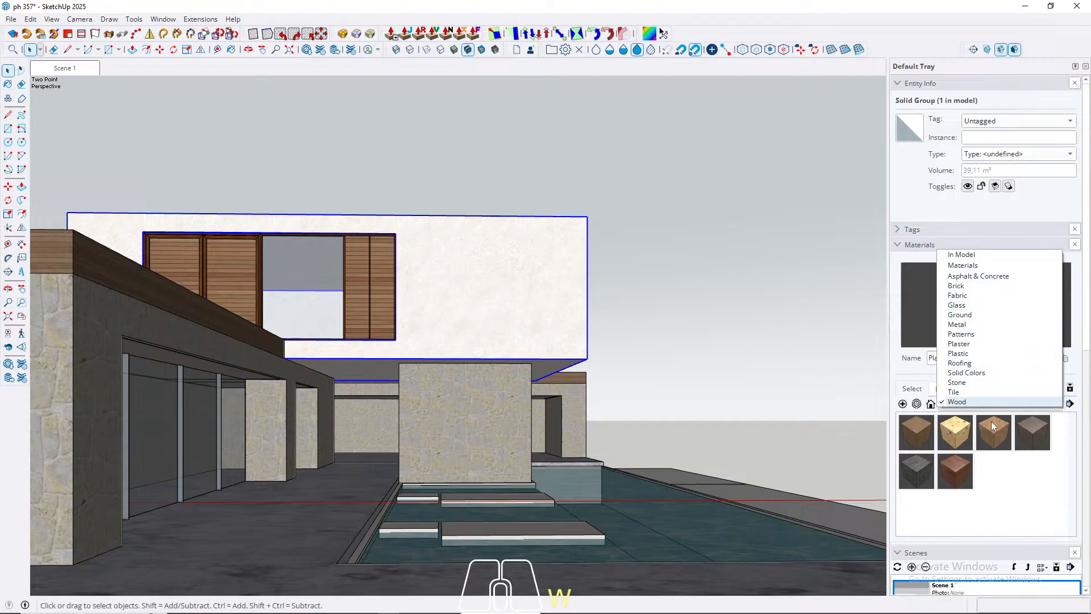
left_click(1017, 506)
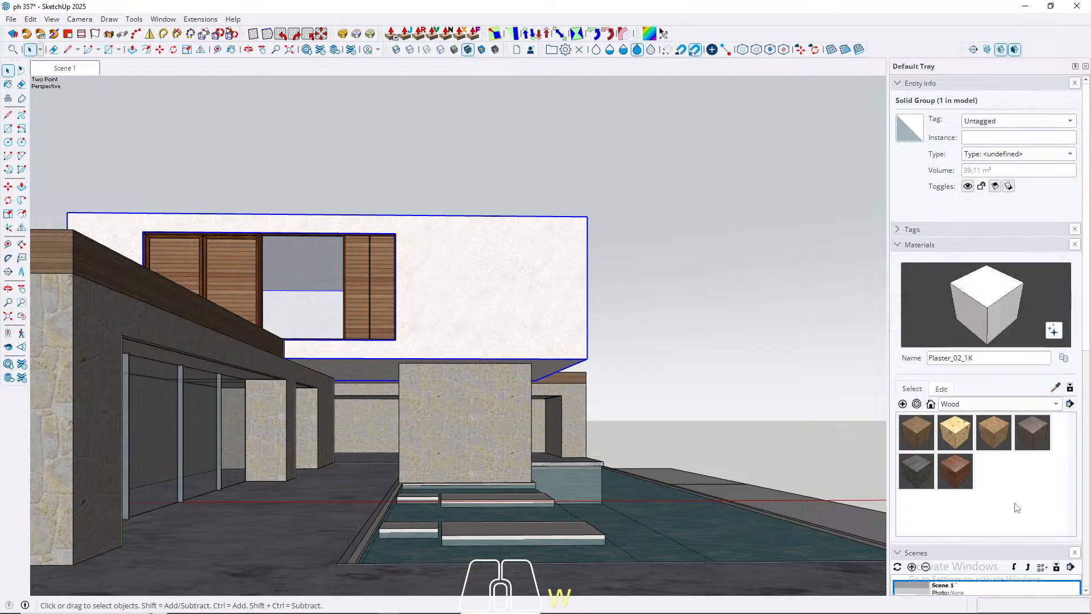
Step: Search 3D Warehouse materials for "grass" and download the 1024 x 683 px Grass material with texture maps
left_click(307, 50)
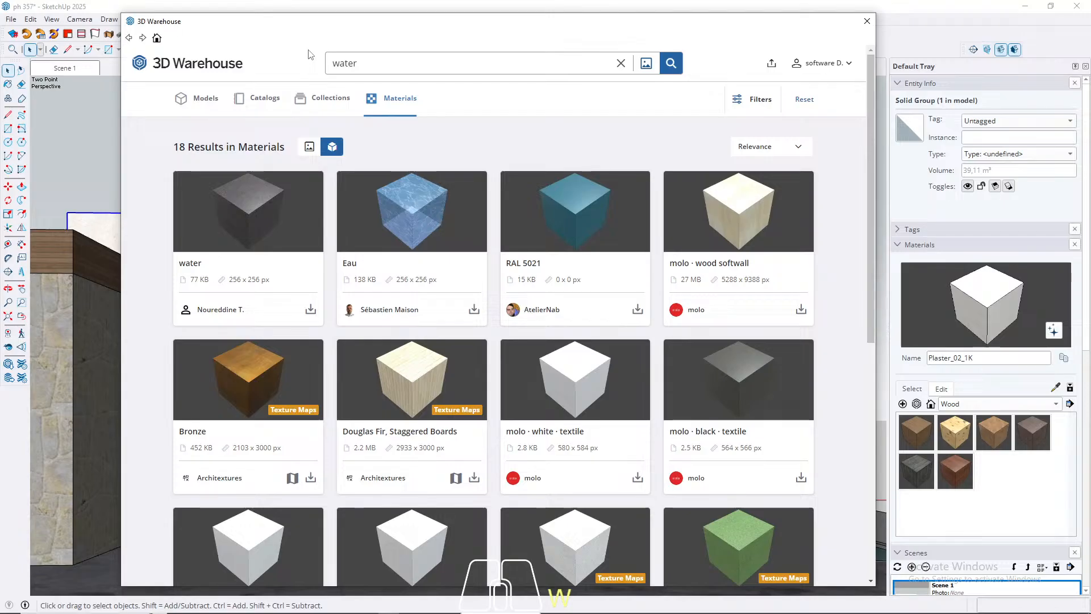
double_click(390, 66)
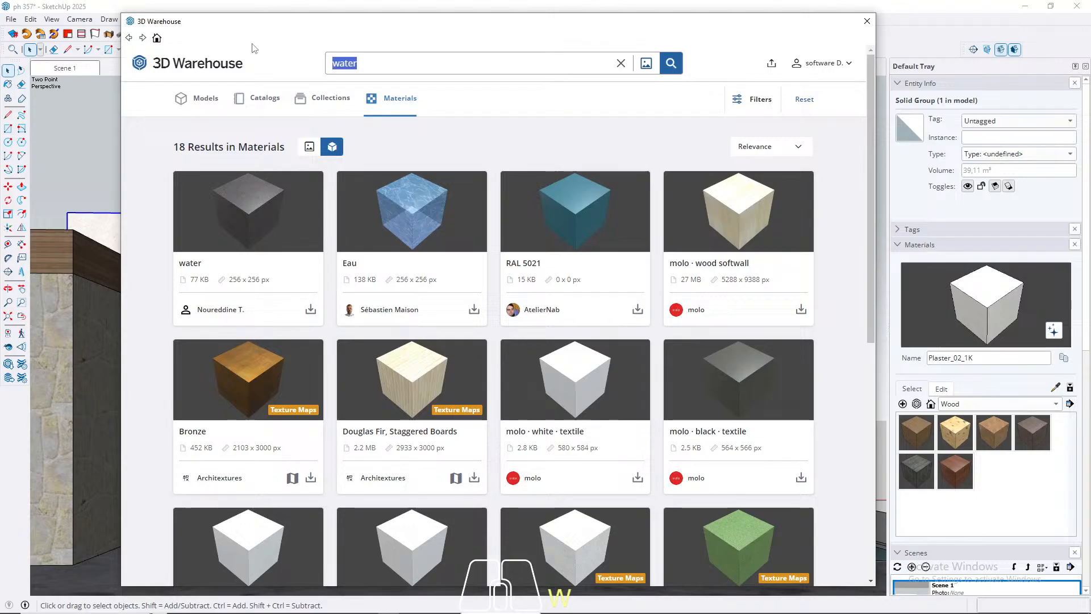
type("grass")
key("Return")
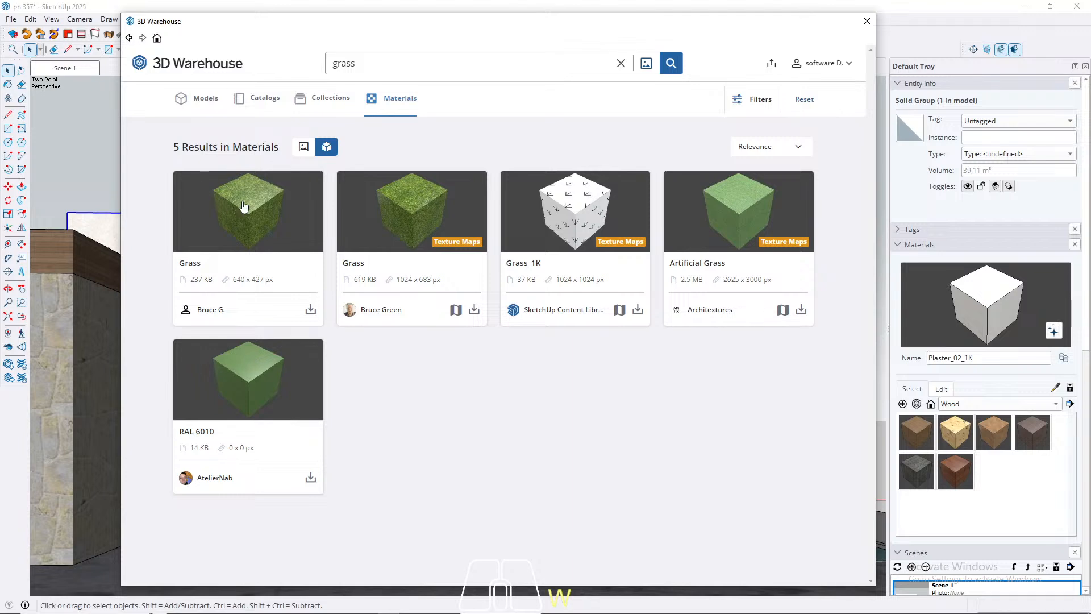
left_click(474, 310)
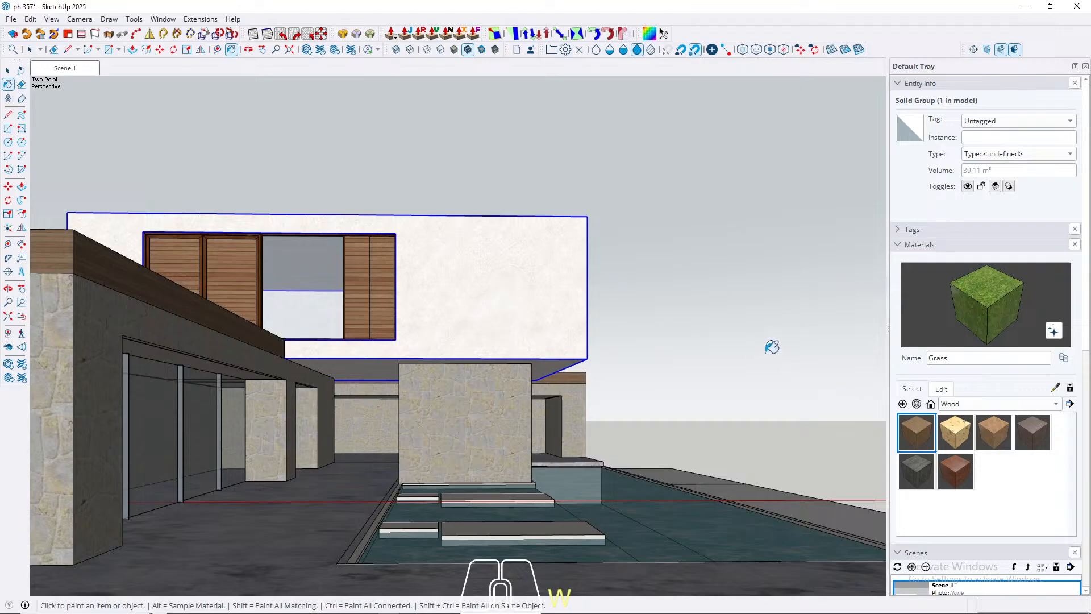
key("space")
Step: Select the four blank ground slabs surrounding the house and pool and combine them into one group
scroll(646, 292, "down", 8)
middle_click_drag(654, 252, 609, 550)
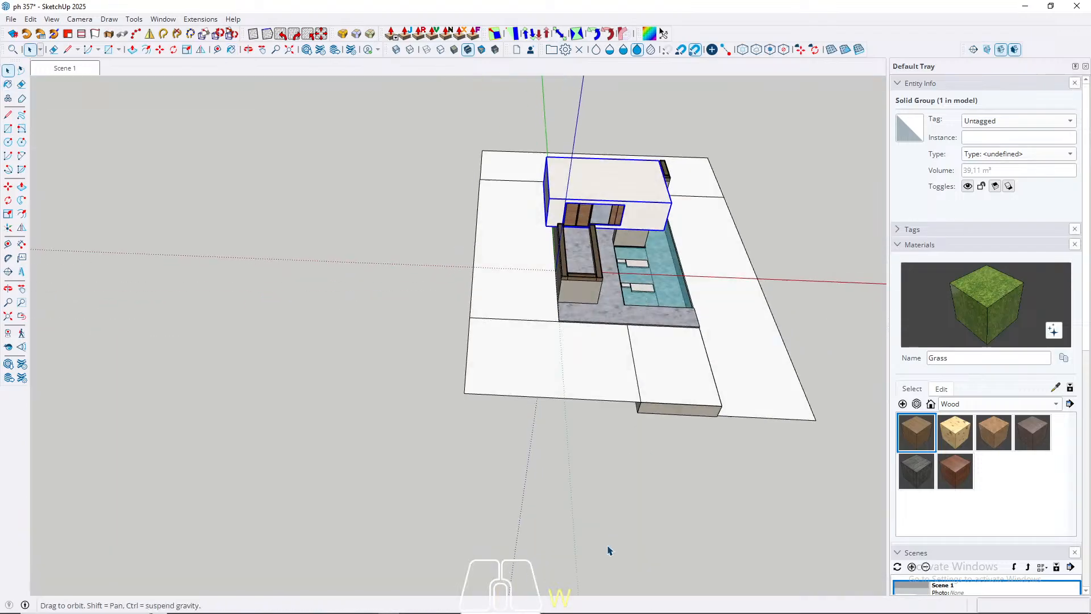
scroll(639, 386, "down", 4)
middle_click_drag(640, 386, 289, 288)
scroll(497, 387, "up", 4)
left_click(336, 387)
scroll(438, 363, "up", 3)
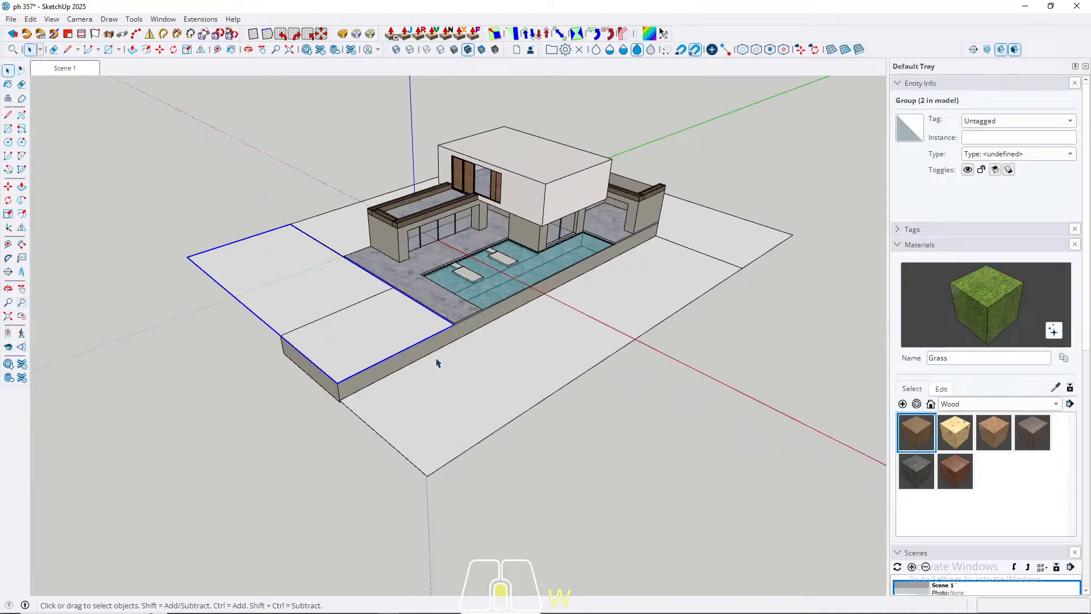
left_click(451, 416, "shift")
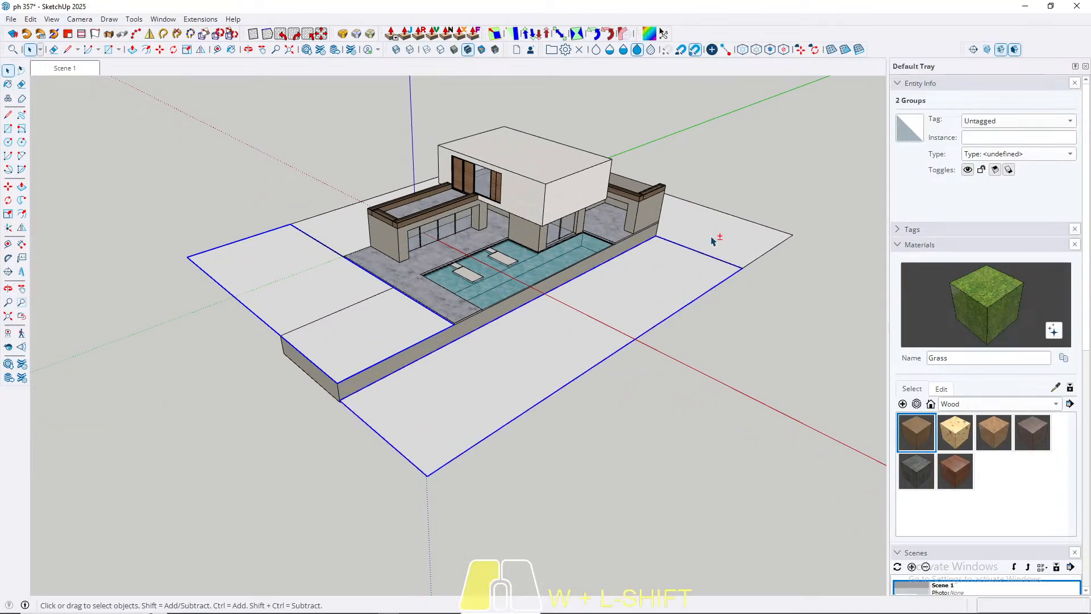
middle_click_drag(714, 236, 424, 429)
middle_click_drag(357, 336, 214, 457, "shift")
left_click(570, 326, "shift")
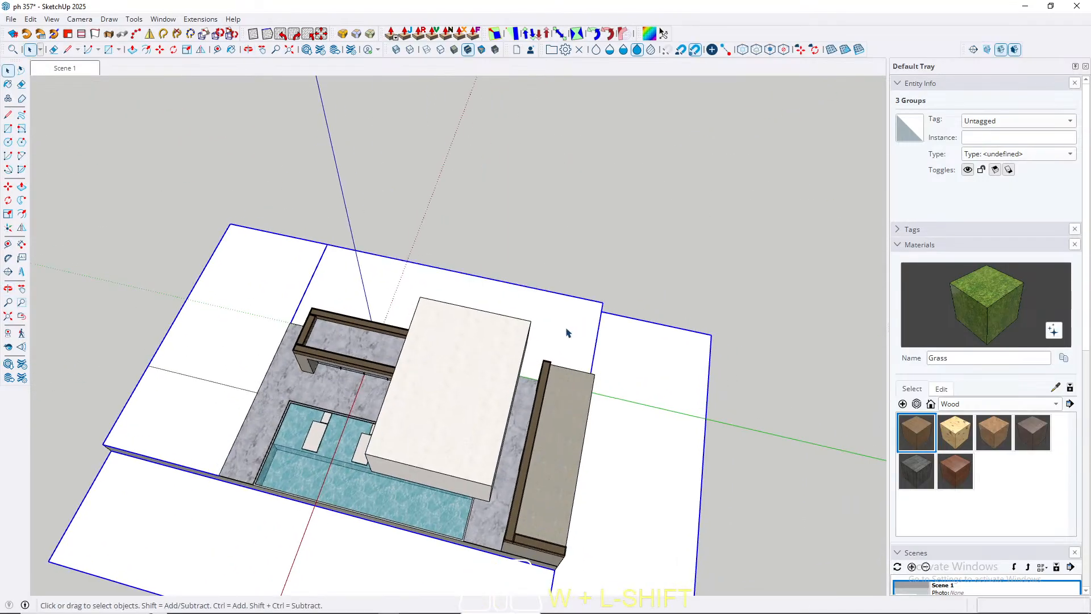
middle_click_drag(241, 325, 574, 224)
right_click(234, 489)
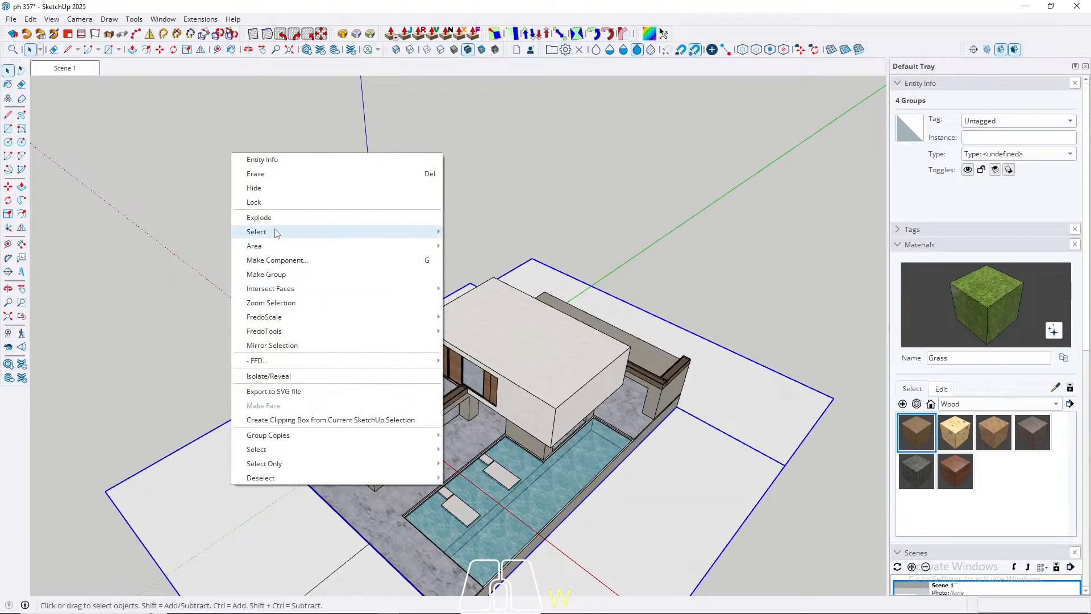
mouse_move(276, 233)
left_click(270, 275)
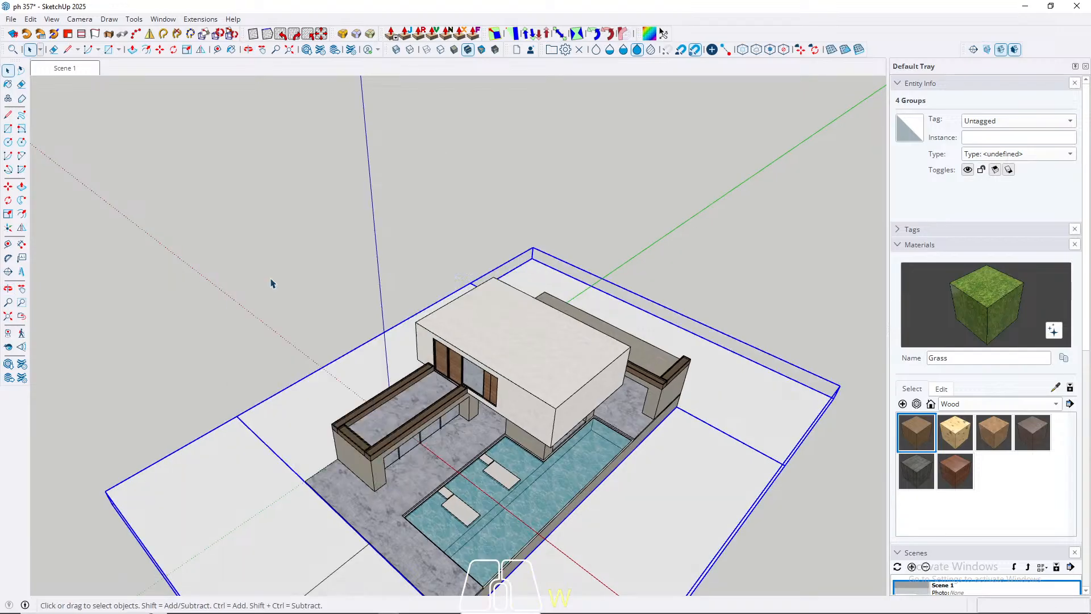
Step: Open the new ground group for editing and explode the four groups nested inside it
double_click(246, 478)
key("ctrl+w")
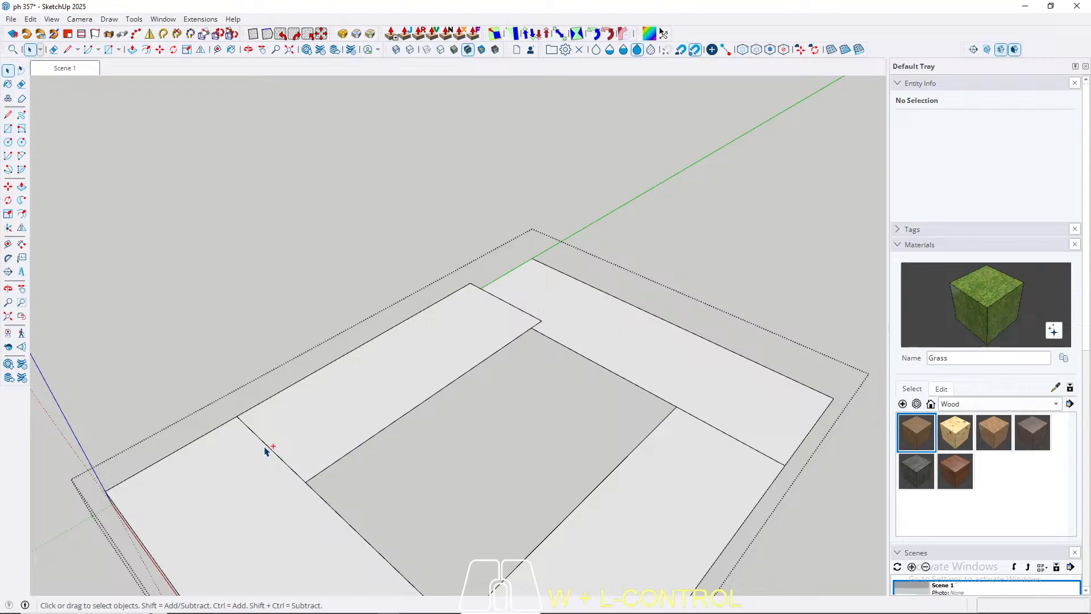
key("ctrl+a")
right_click(299, 419)
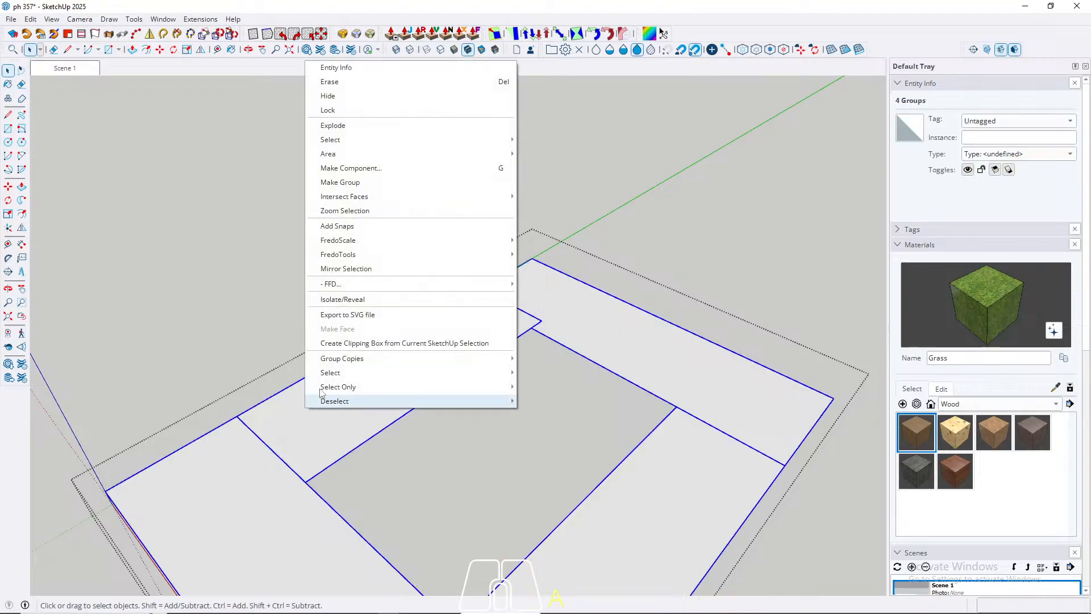
left_click(347, 126)
Step: Erase the dividing edges between adjoining ground faces so they merge into L-shaped surfaces
left_click(339, 435)
key("e")
left_click(273, 451)
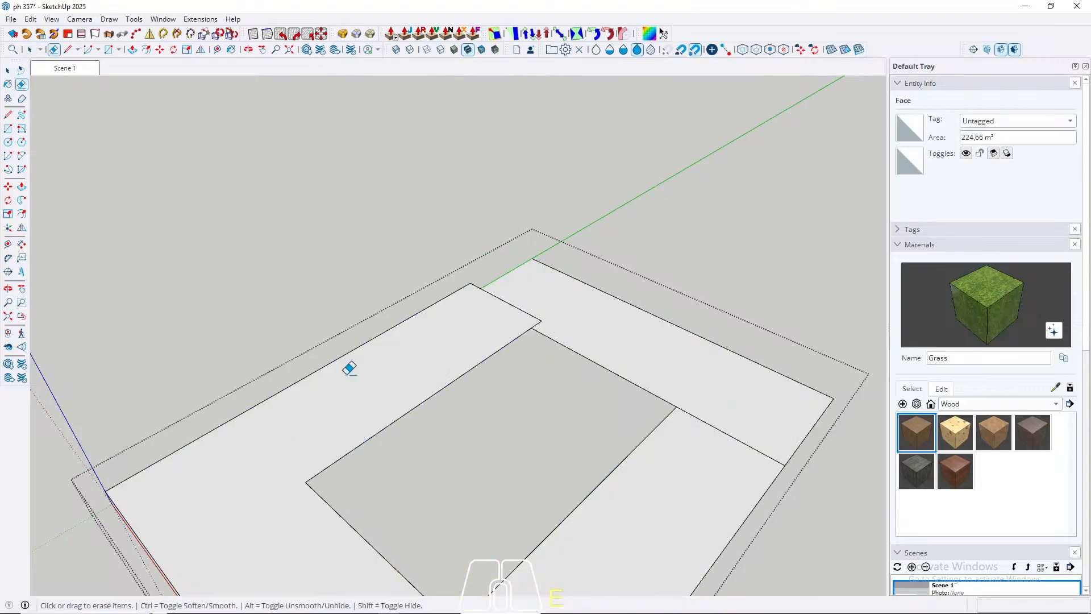
middle_click_drag(349, 368, 295, 433)
middle_click_drag(599, 456, 724, 382)
Step: Paint both L-shaped ground faces with the Grass material
key("space")
left_click(638, 501)
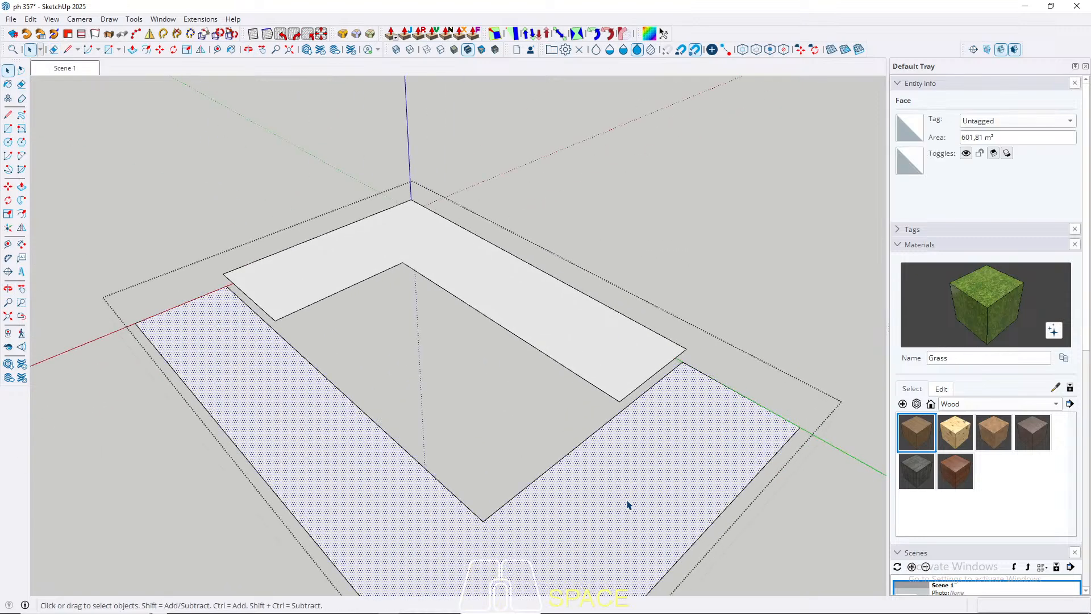
key("b")
left_click(628, 503)
left_click(548, 309)
key("space")
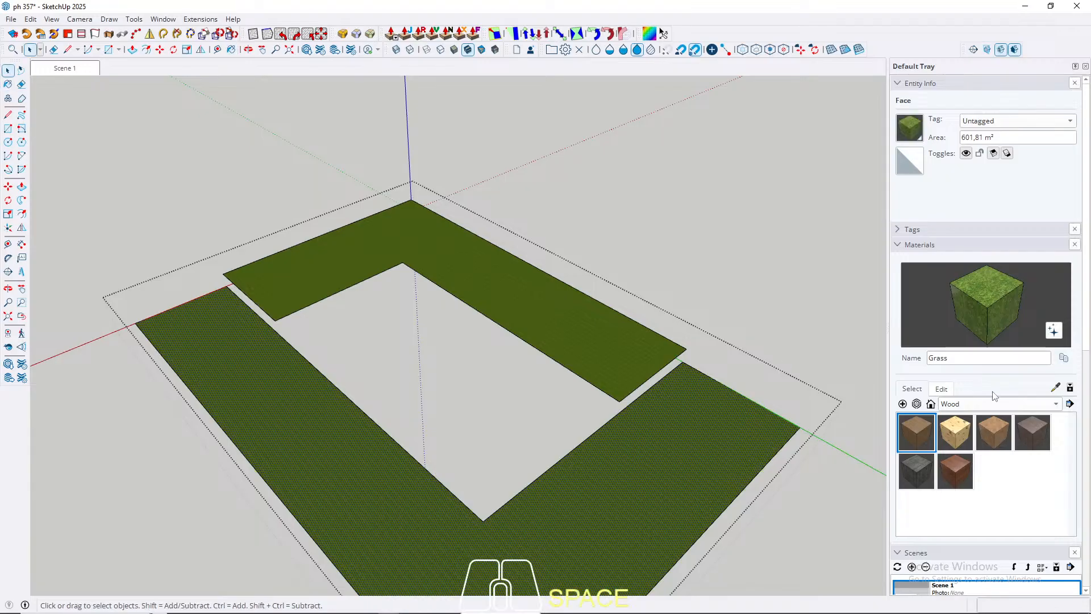
Step: Set the Grass material's texture height to 250 cm, keeping its proportions
left_click(941, 390)
scroll(645, 474, "up", 5)
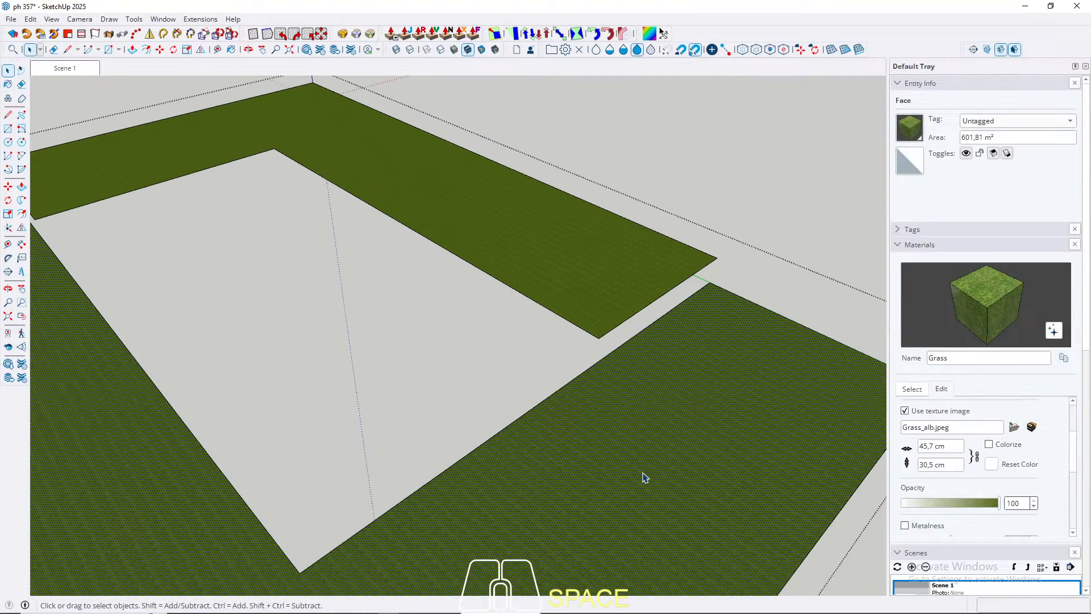
triple_click(952, 464)
type("10")
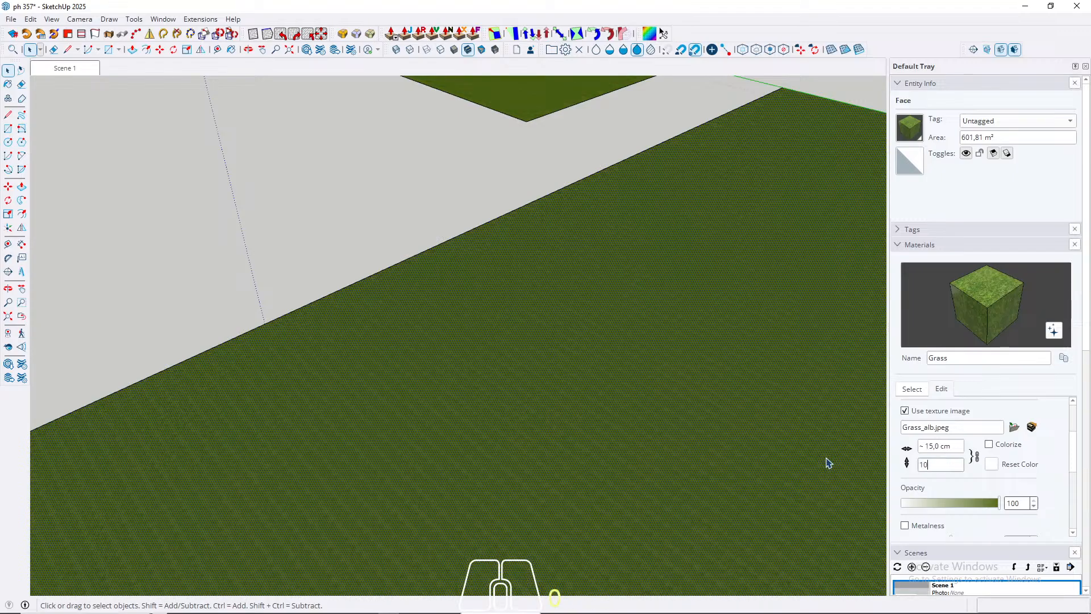
type("0")
scroll(485, 383, "down", 5)
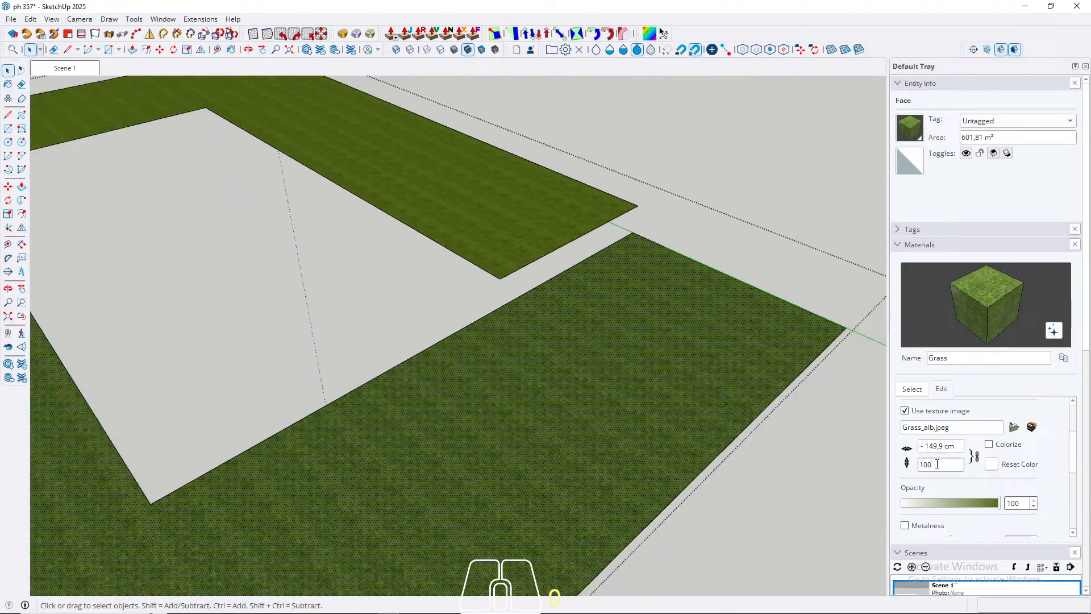
key("BackSpace")
key("BackSpace")
key("BackSpace")
type("250")
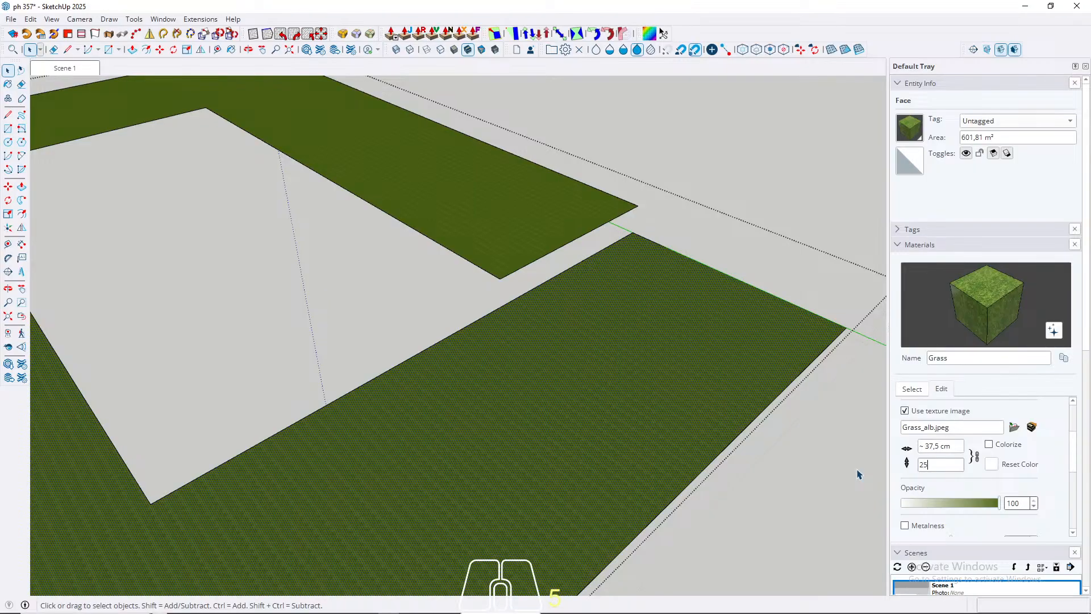
key("Return")
Step: Return to Scene 1 and save the model without purging unused items
scroll(461, 362, "down", 3)
left_click(81, 67)
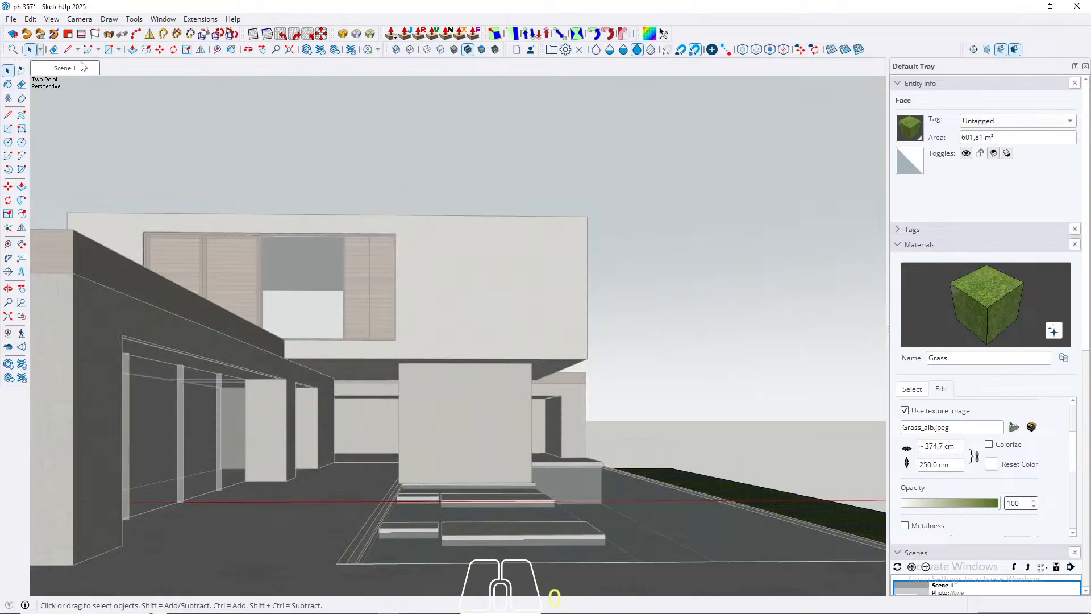
key("Escape")
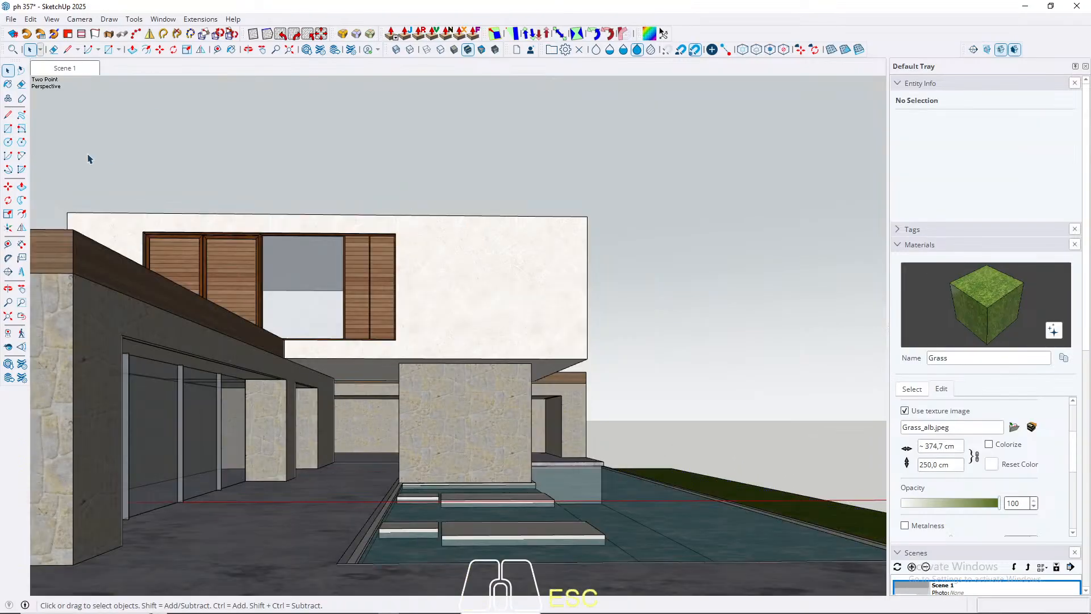
left_click(12, 19)
left_click(27, 91)
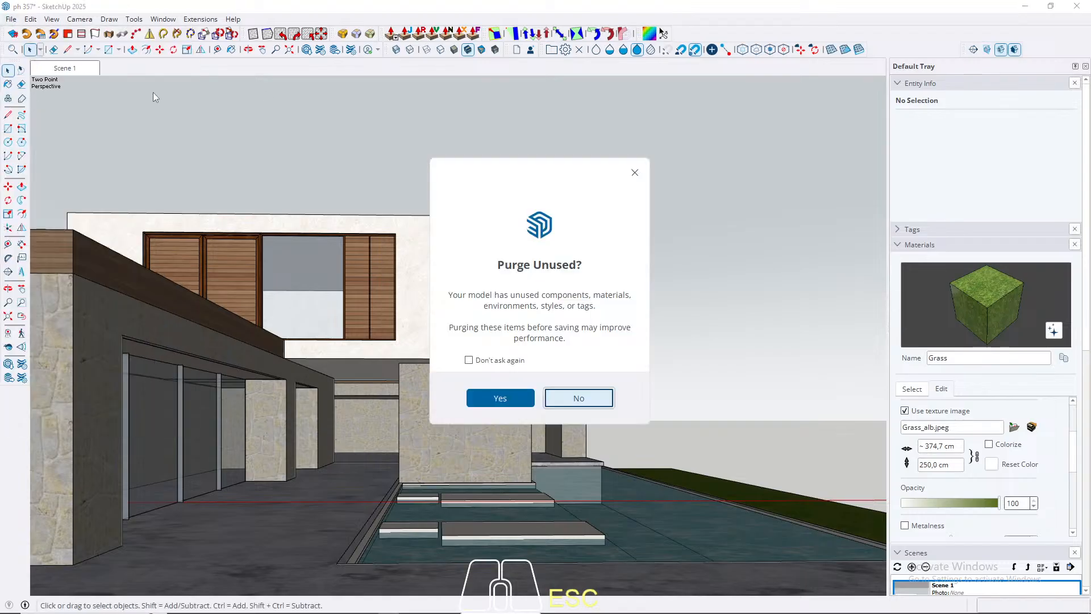
left_click(570, 397)
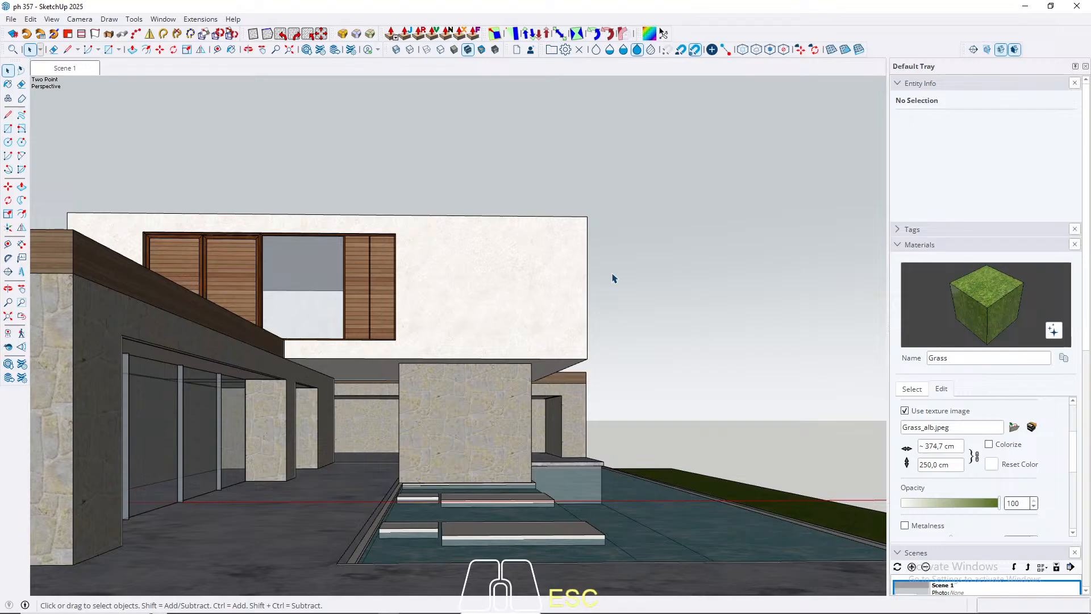
Step: Compare several default styles in the Scene 1 view and apply Landscape Architecture Style
middle_click_drag(609, 259, 616, 523)
left_click(65, 68)
left_click_drag(888, 190, 952, 195)
left_click_drag(1086, 302, 1090, 544)
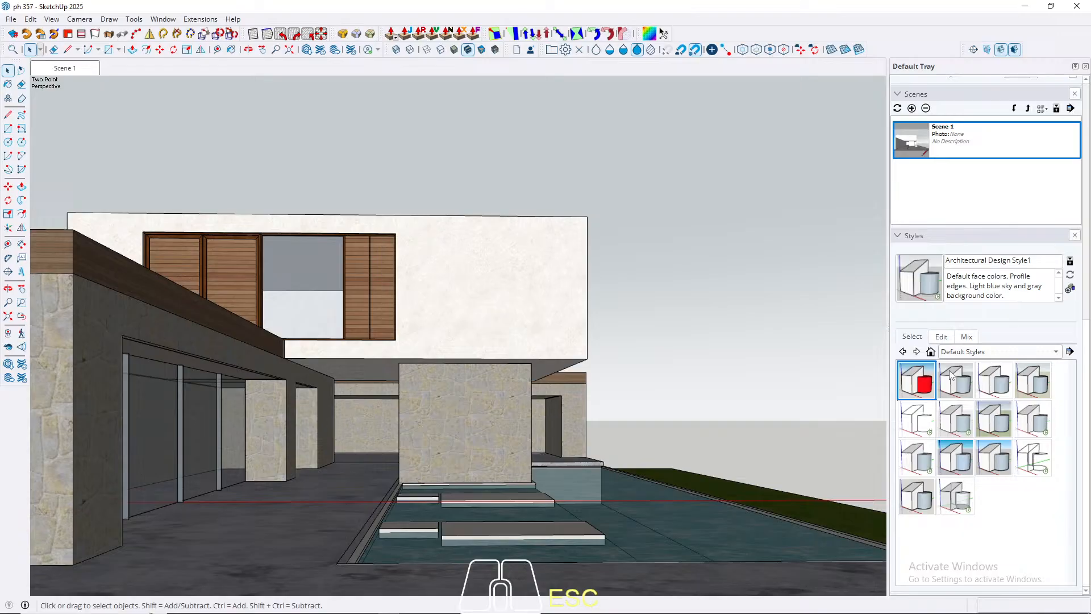
left_click(995, 428)
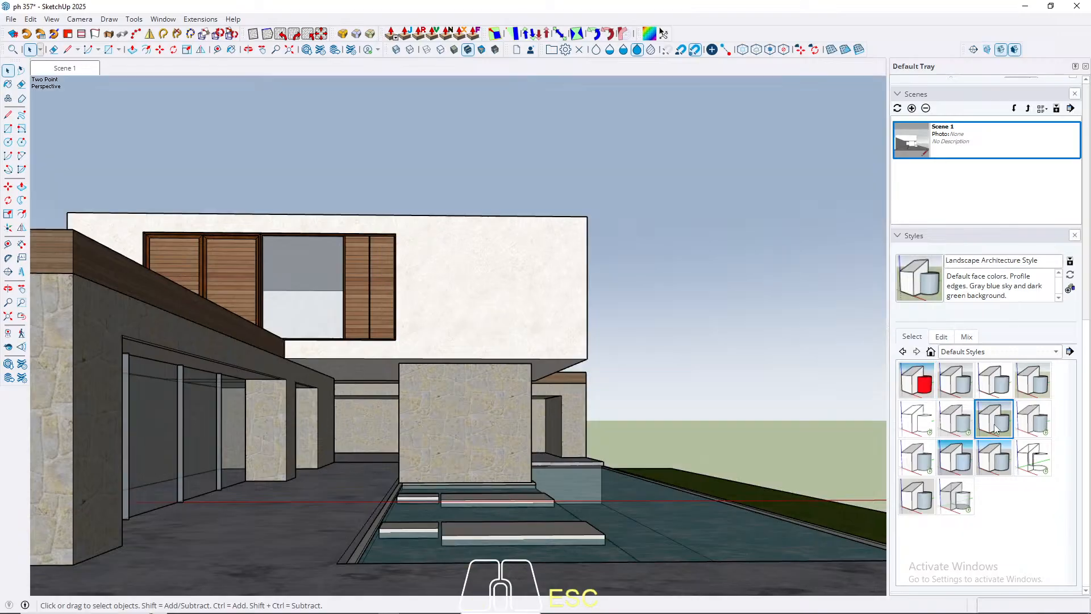
left_click(1032, 389)
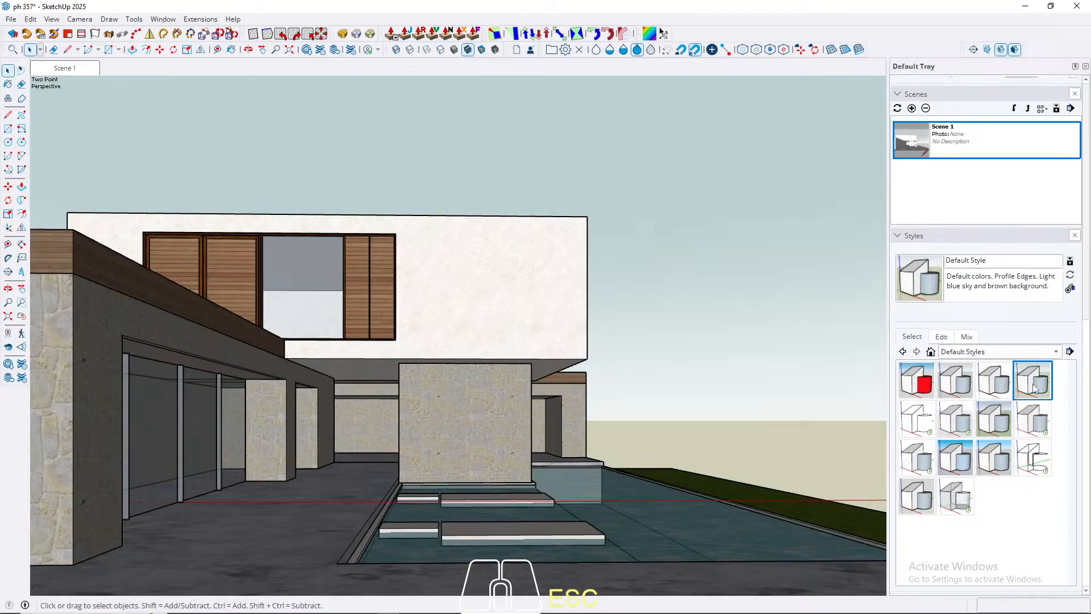
left_click(955, 458)
left_click(996, 465)
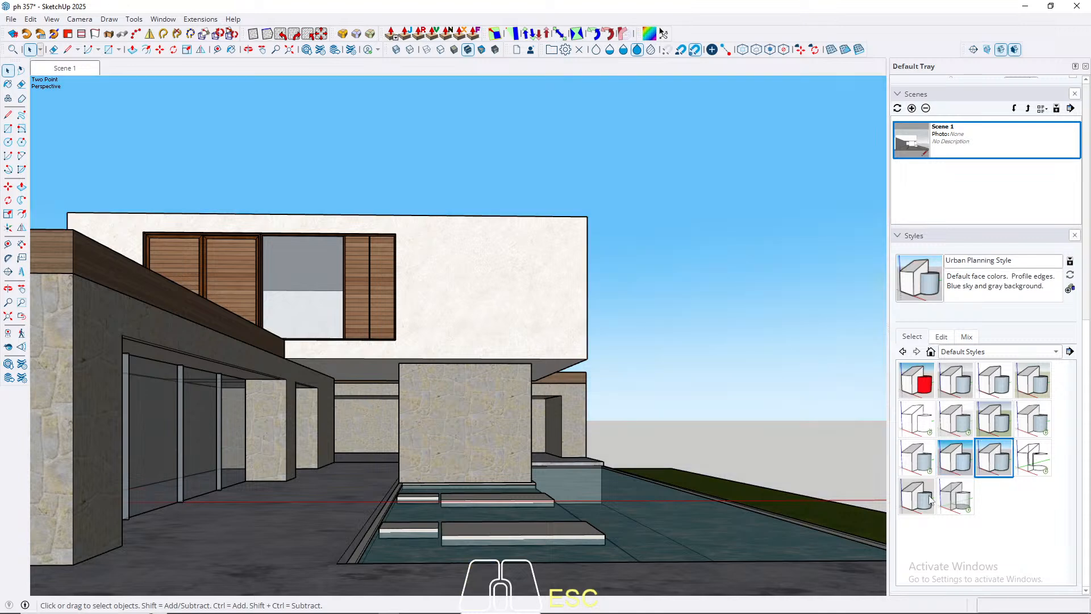
left_click(996, 421)
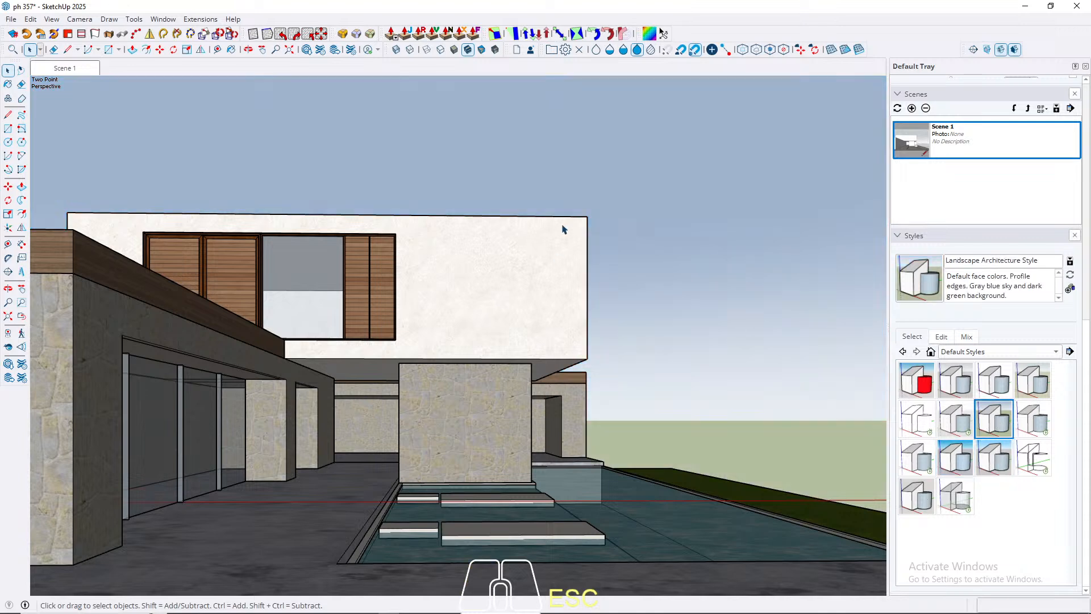
Step: Set the profile edge width of the Landscape Architecture Style to 1
left_click(941, 335)
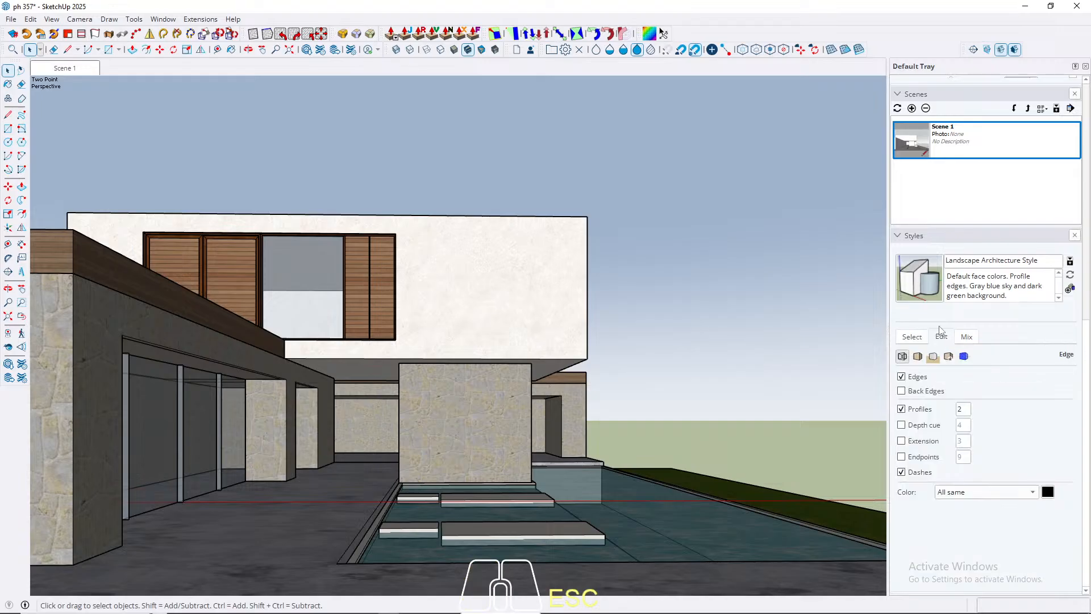
double_click(964, 410)
type("1")
key("Return")
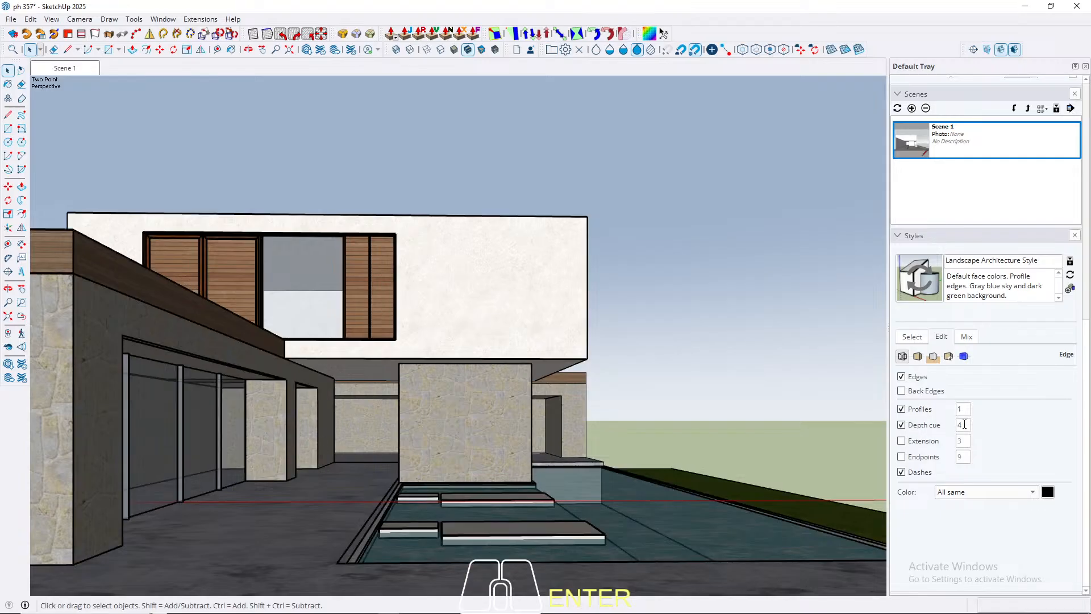
Step: Try the style's depth cue at 1 and 2, toggling it to compare, and leave it disabled
left_click_drag(963, 424, 911, 425)
type("1")
key("Return")
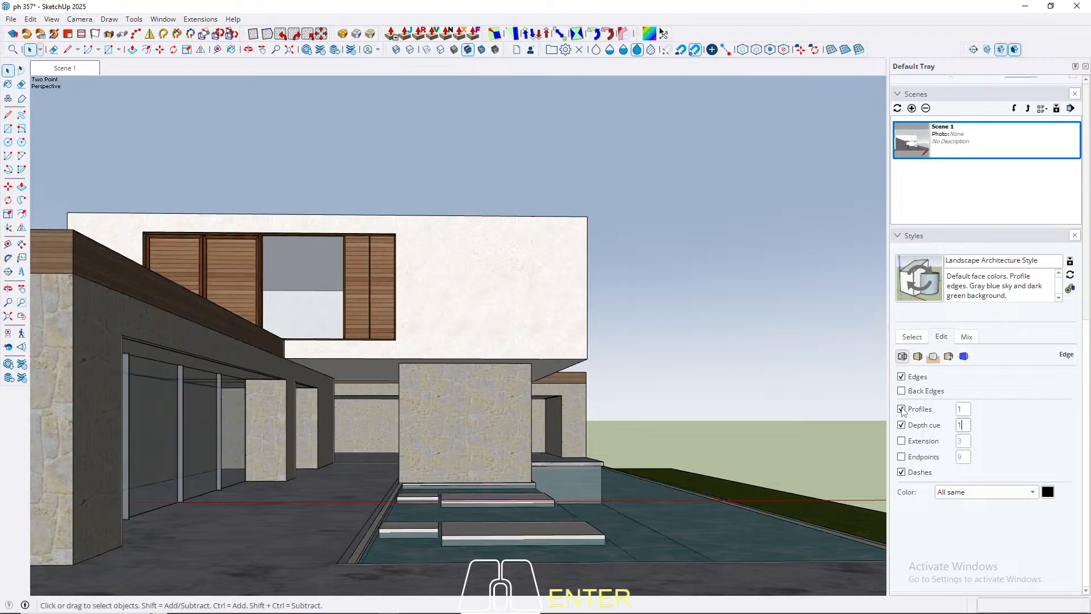
left_click(902, 426)
left_click(902, 426)
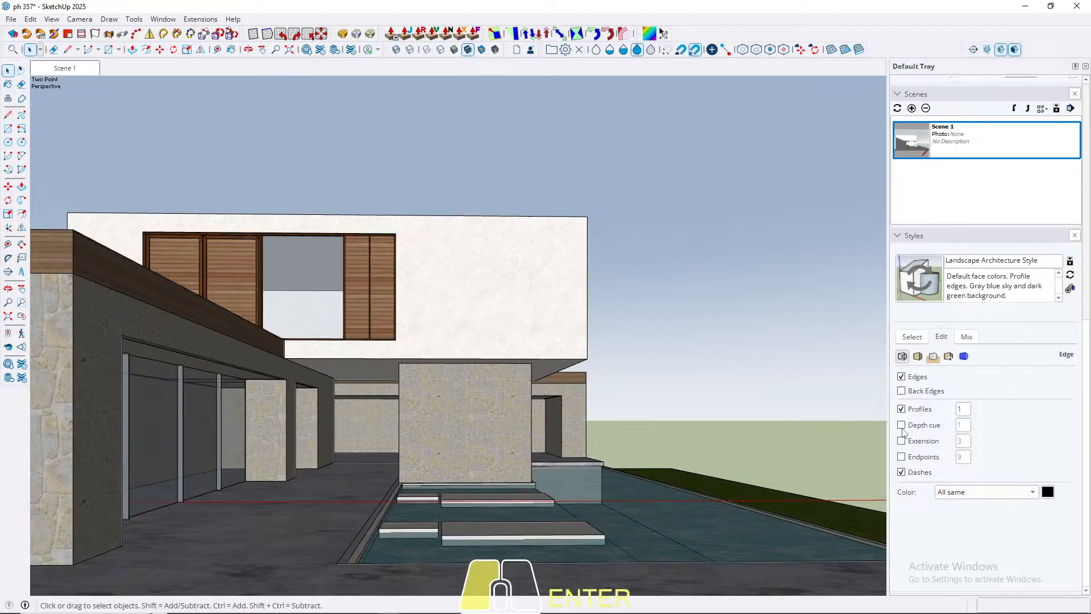
left_click(903, 430)
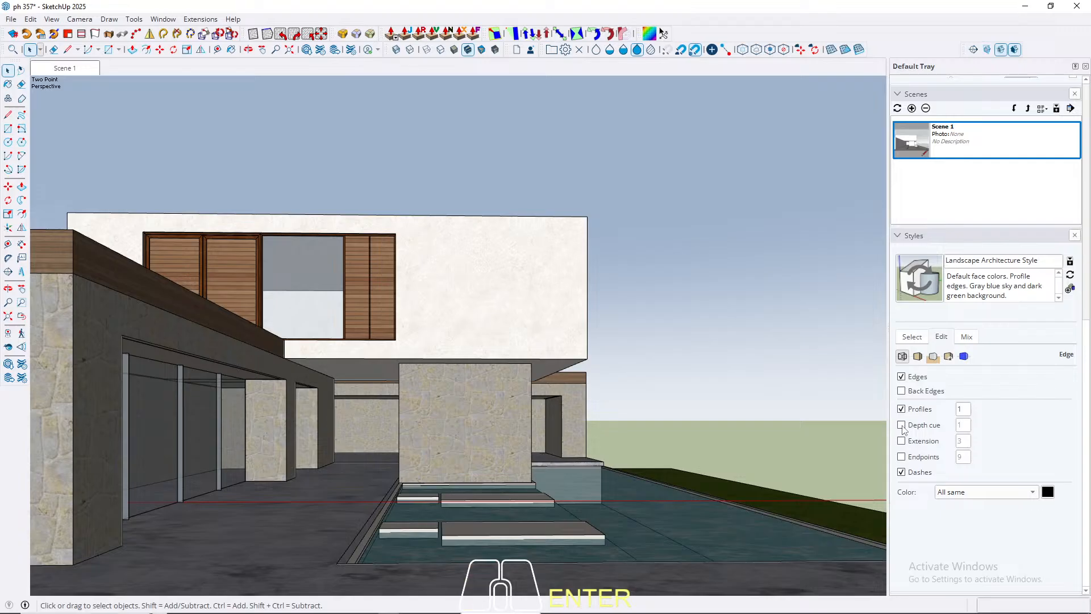
left_click(902, 426)
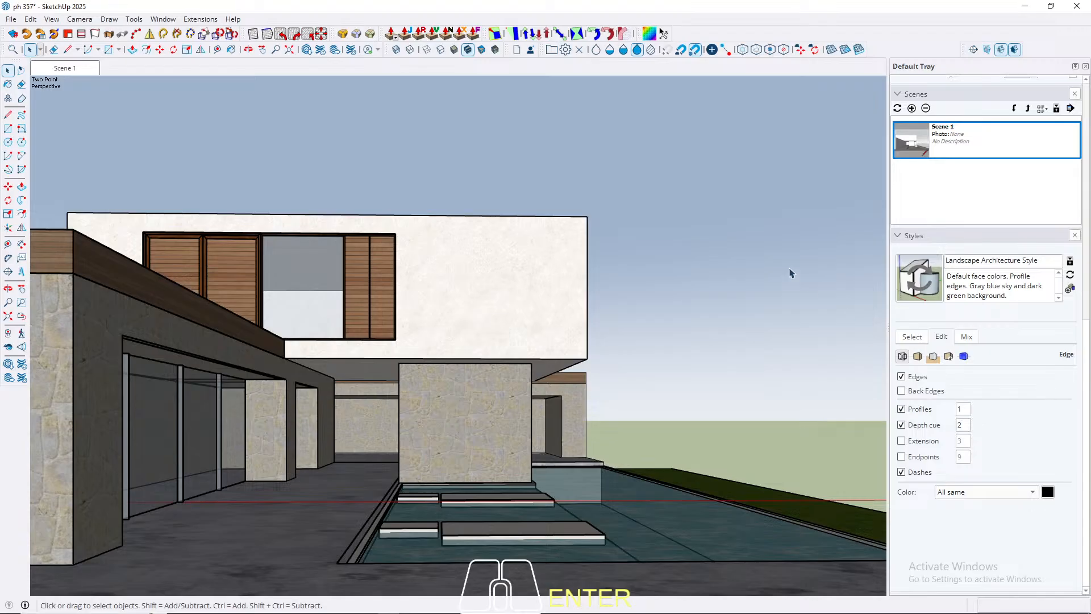
left_click(902, 426)
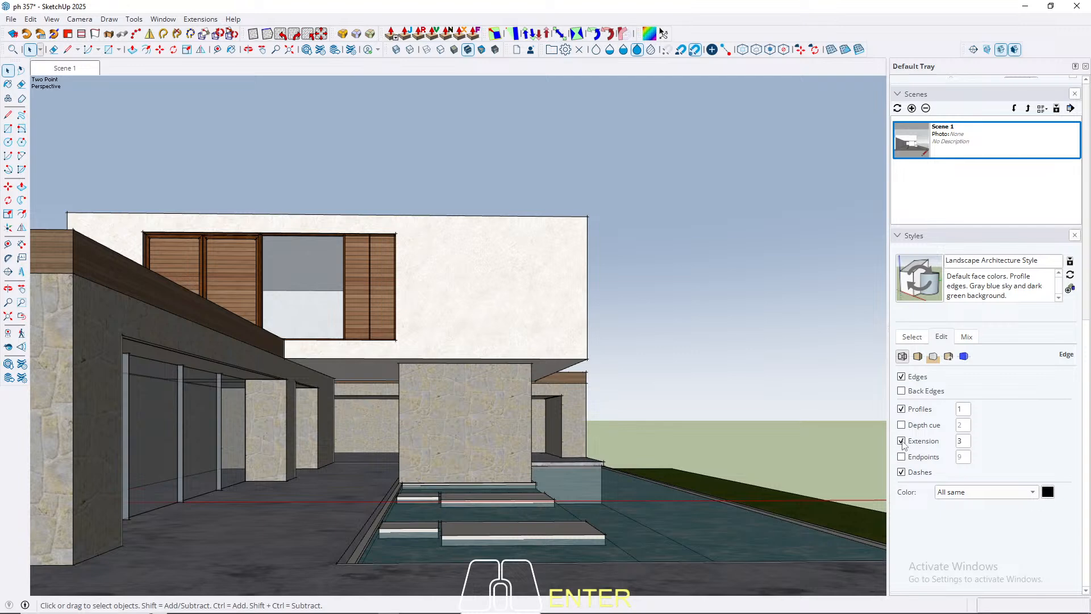
Step: Preview edge endpoints without keeping them, and set the style's edge extension to 7
left_click(902, 457)
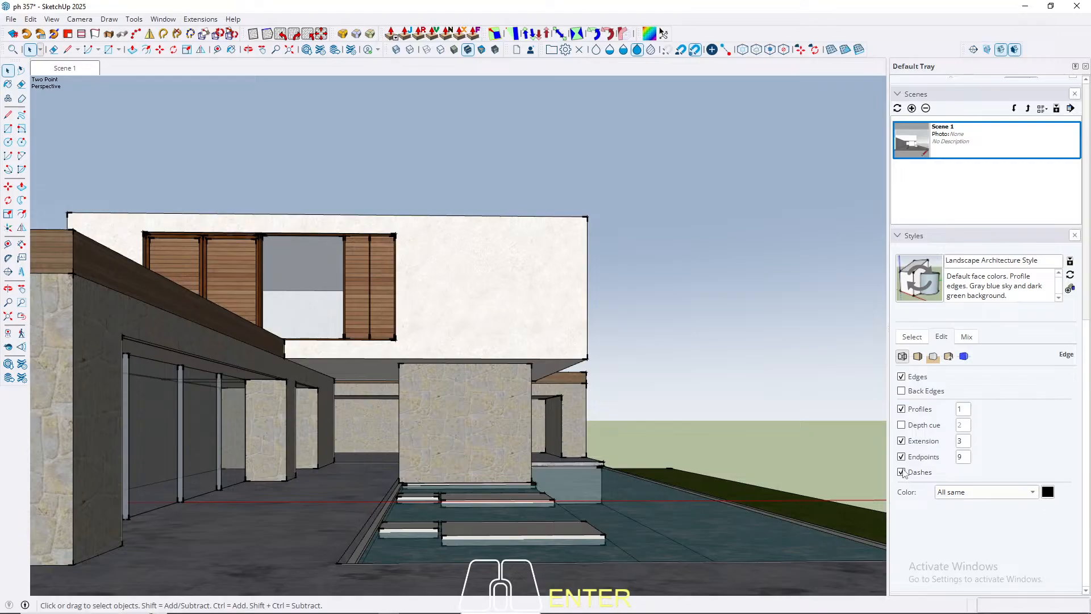
left_click(901, 456)
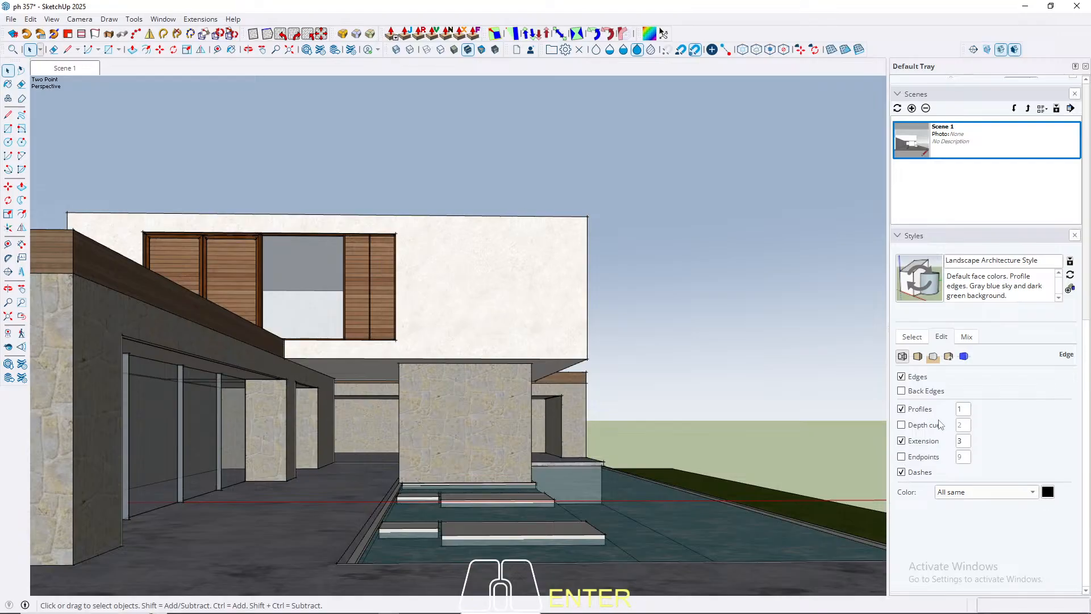
left_click(959, 441)
key("Delete")
type("5")
left_click(917, 442)
type("10")
key("Return")
left_click_drag(968, 442, 896, 433)
type("7")
key("Return")
Step: Look through the style's face and background settings, and preview the ground display without keeping it
left_click(918, 357)
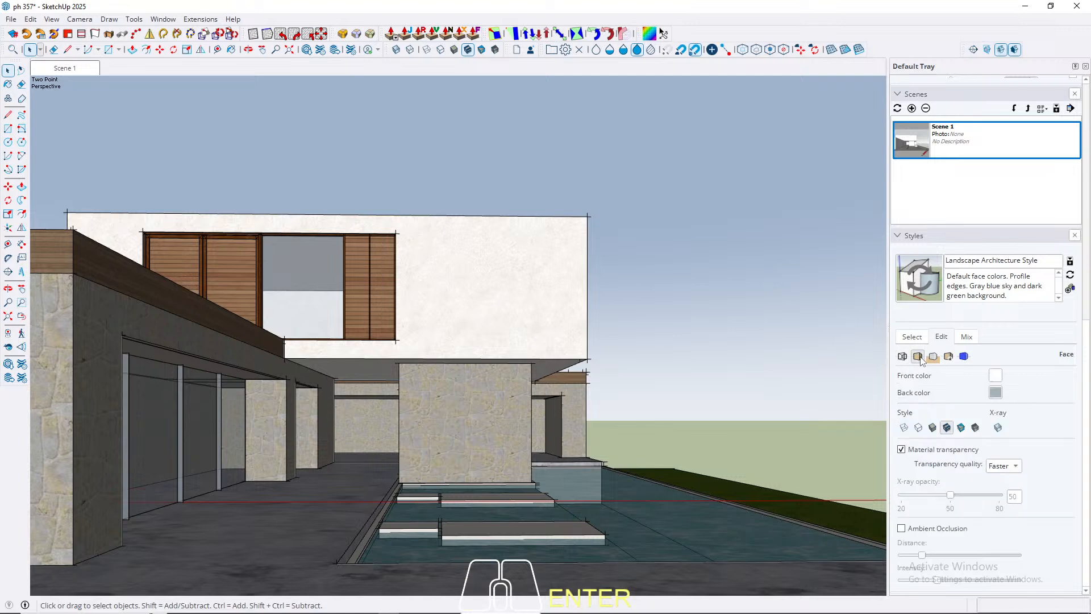
left_click(936, 360)
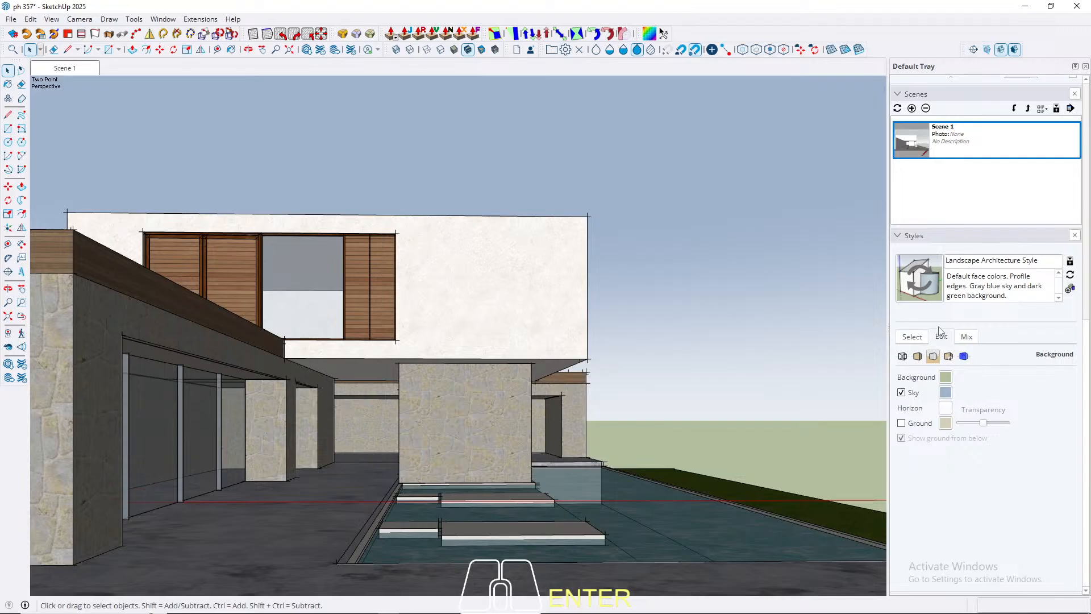
left_click(901, 424)
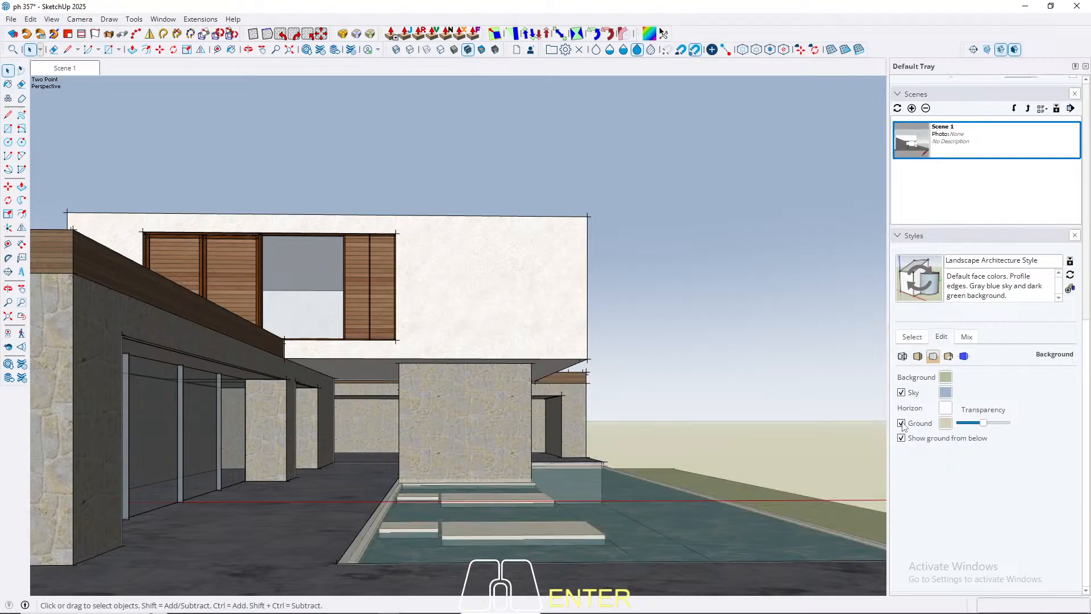
left_click(901, 423)
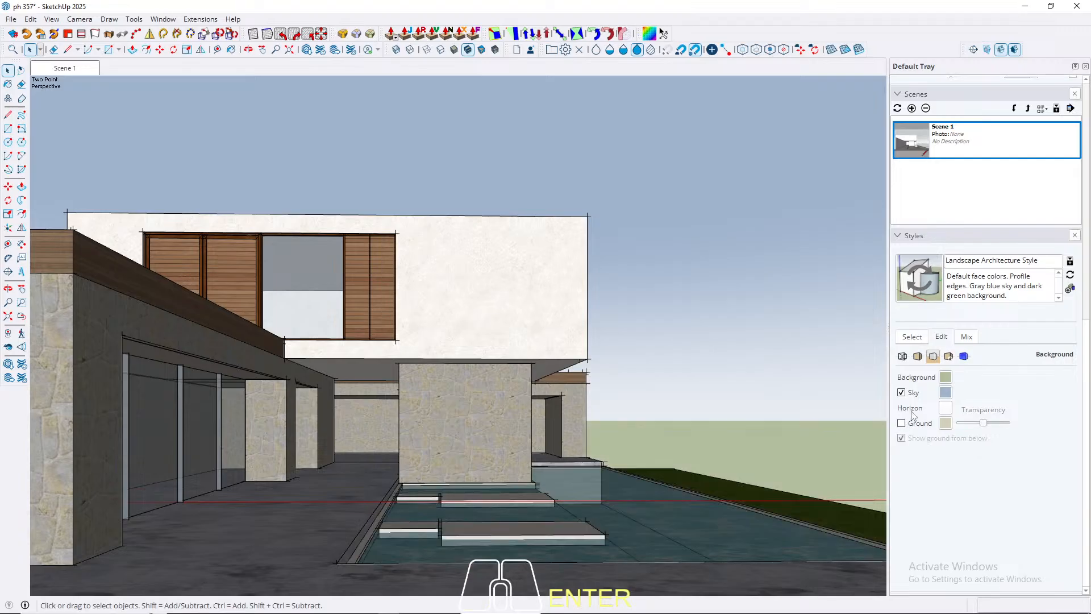
Step: Examine the style's background and sky colour values without changing them
left_click(945, 377)
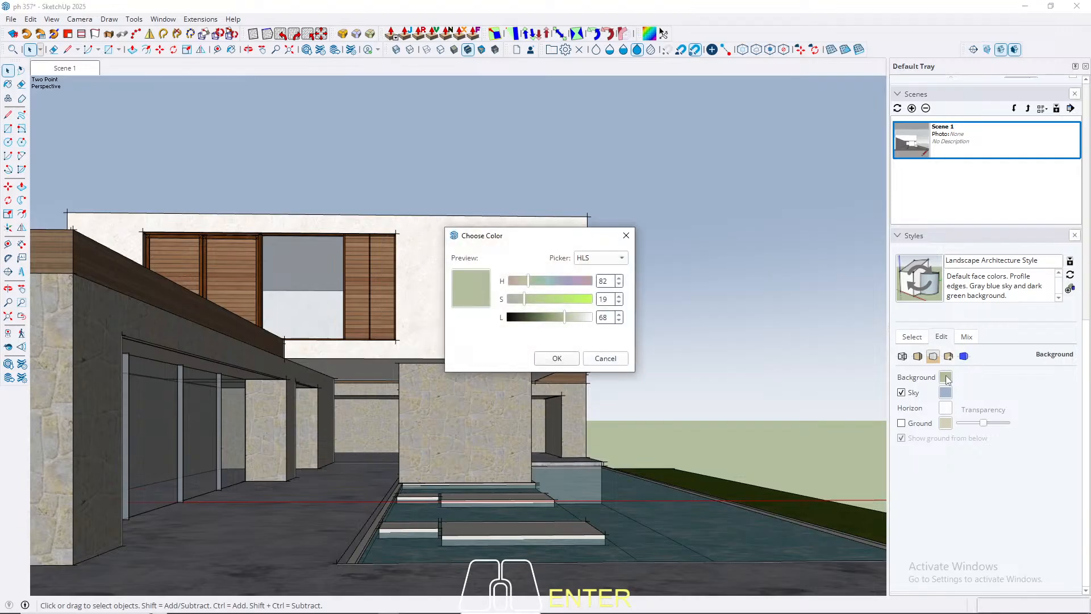
left_click(606, 358)
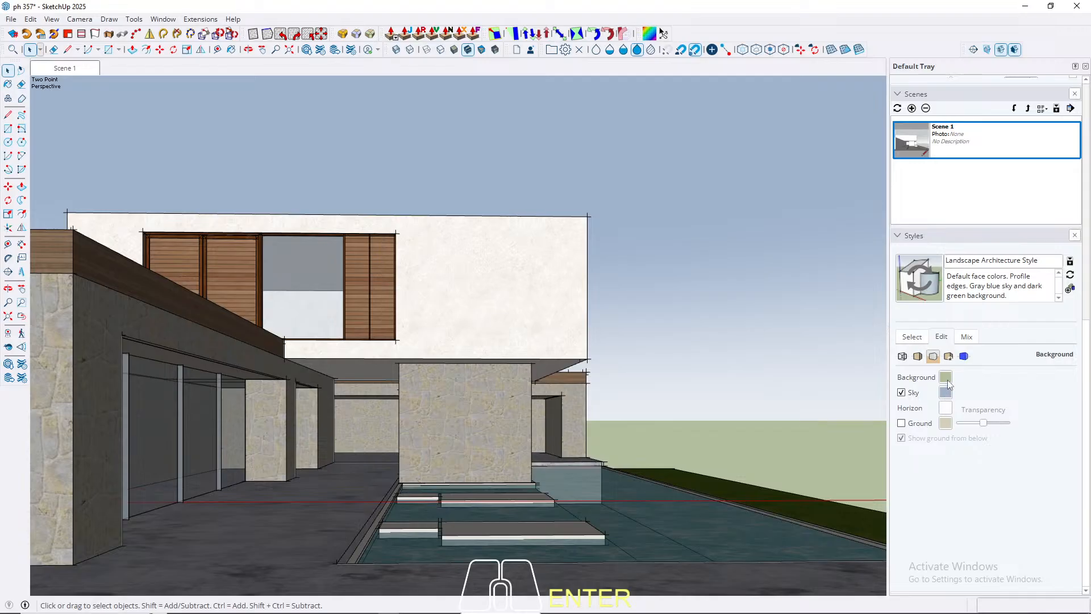
left_click(946, 379)
left_click(626, 235)
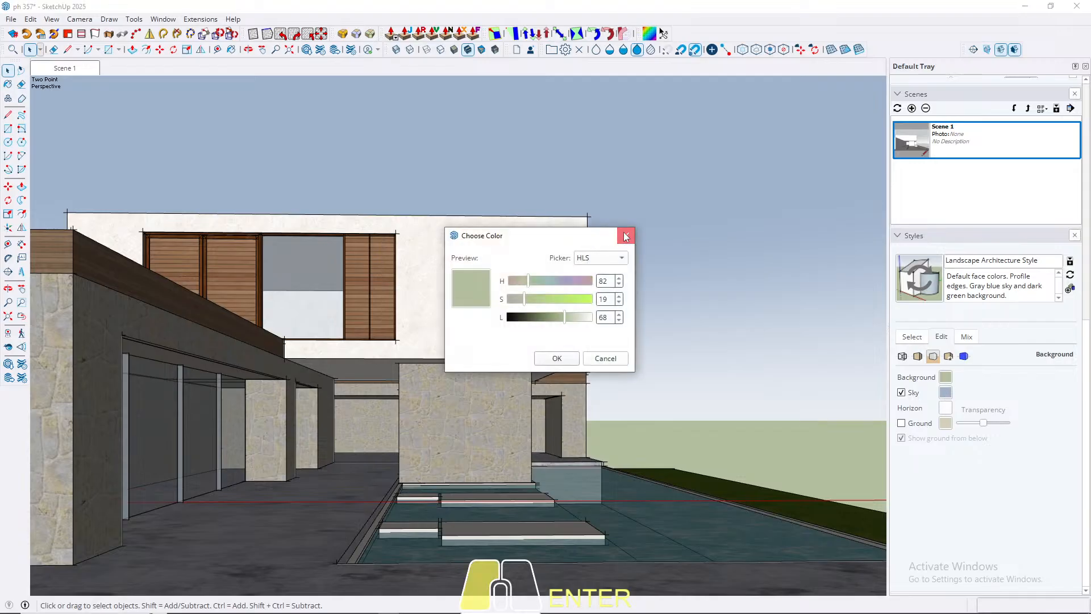
left_click(945, 393)
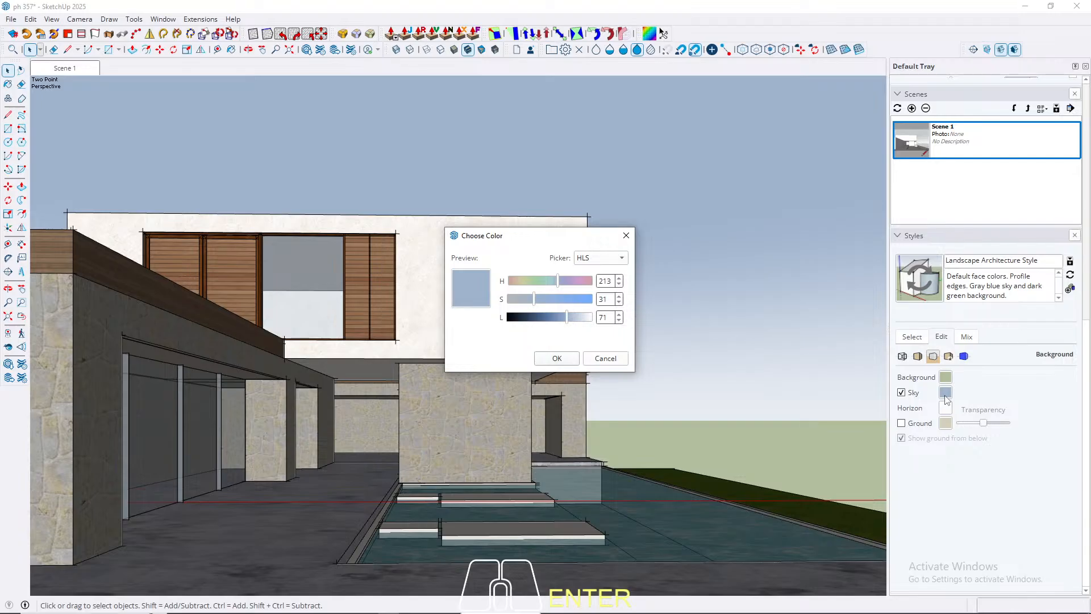
left_click(944, 380)
left_click(567, 361)
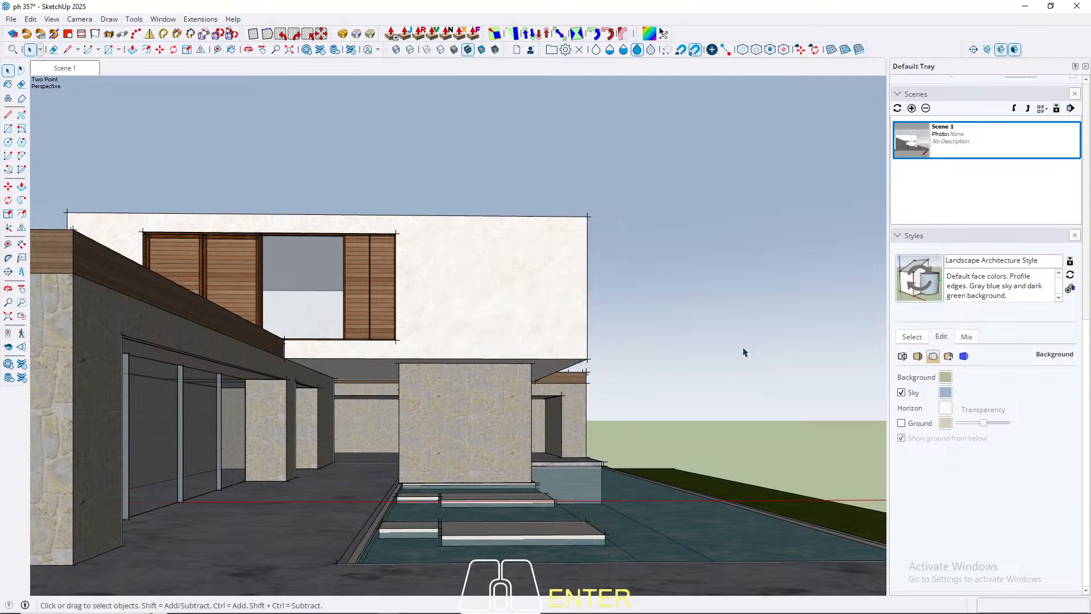
Step: Set the style's background colour to hue 213, saturation 71 and lightness 12
left_click(945, 380)
left_click(605, 281)
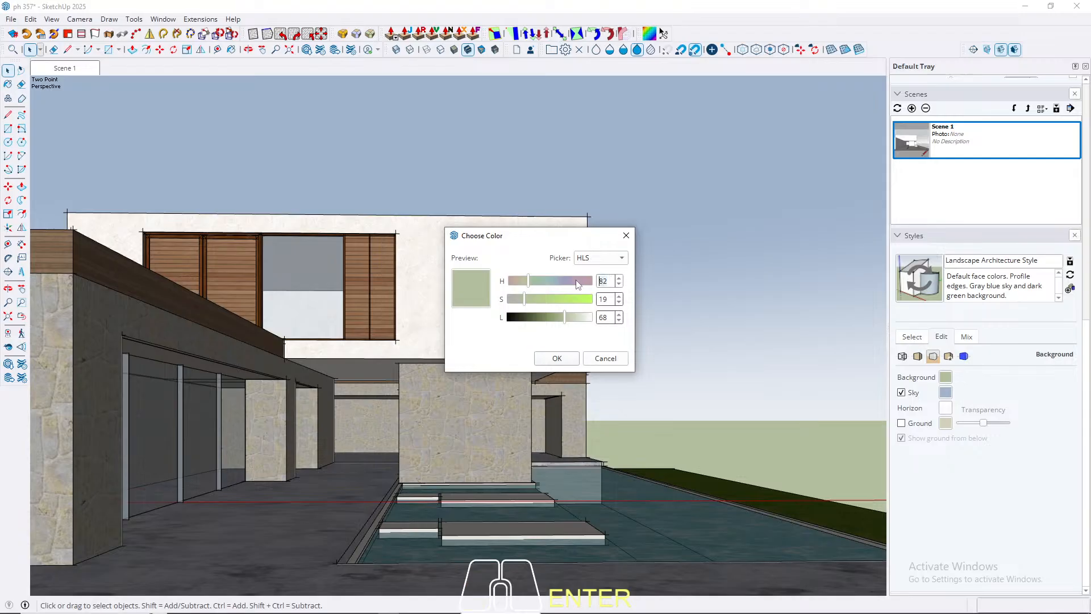
type("213")
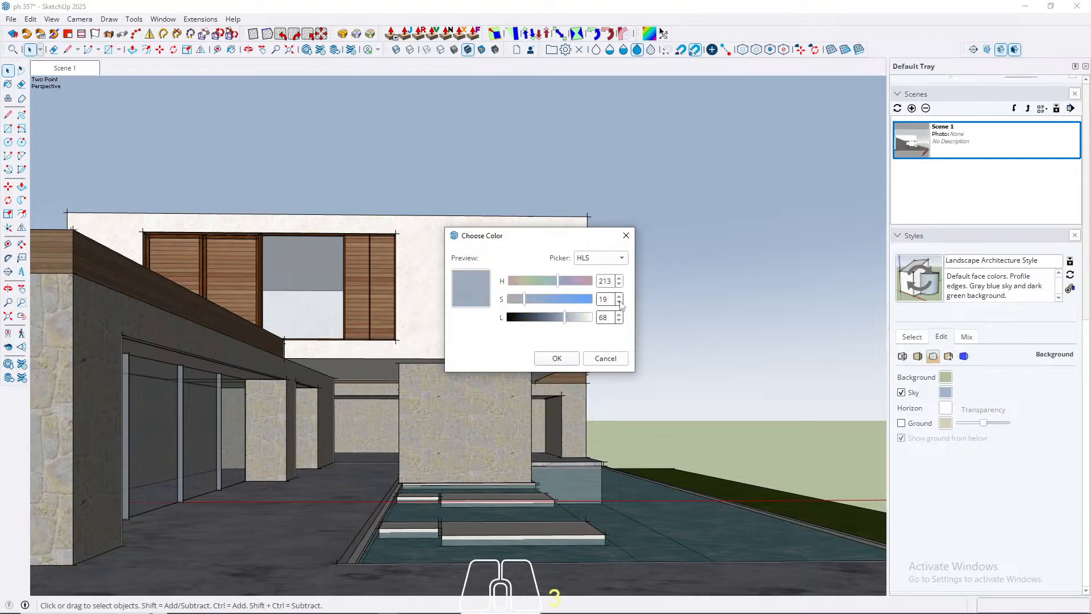
left_click(611, 301)
type("71")
left_click(564, 320)
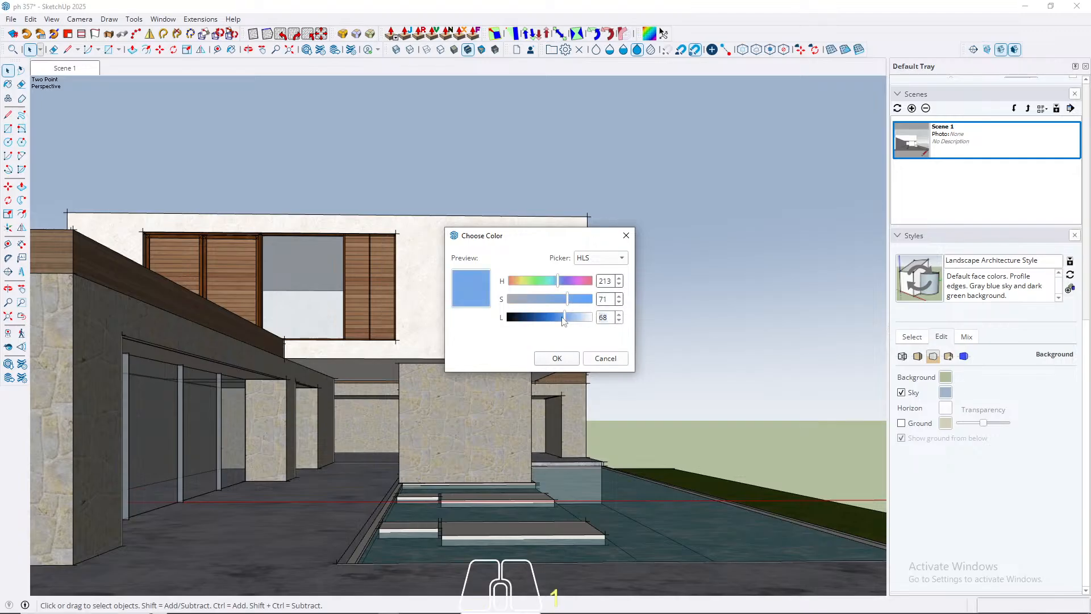
type("12")
key("Return")
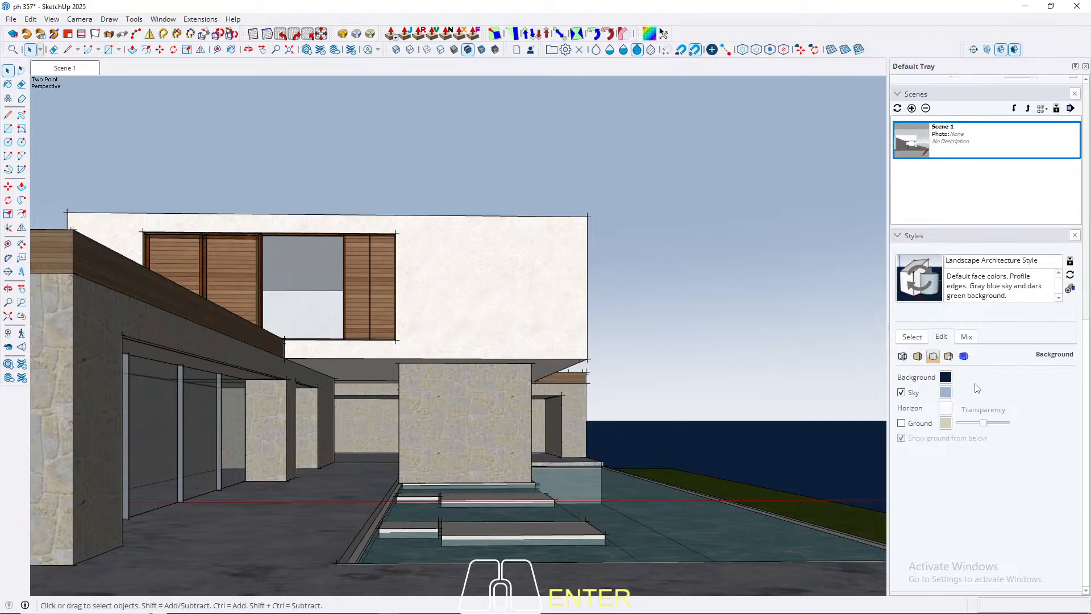
Step: Check the sky colour's values and match the background colour to them with saturation 31 and lightness 71
left_click(948, 393)
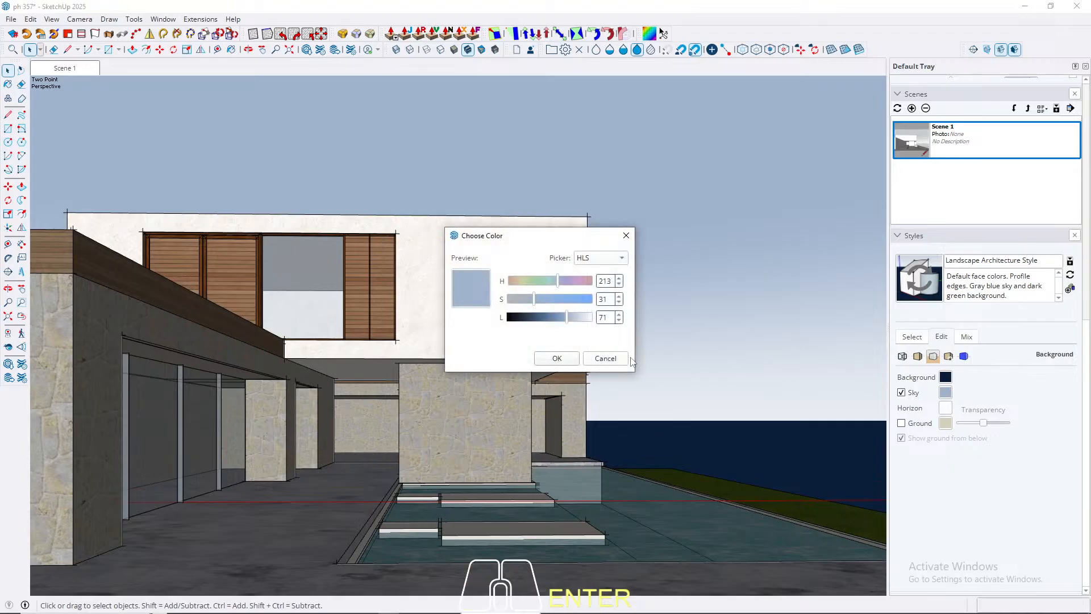
left_click(557, 358)
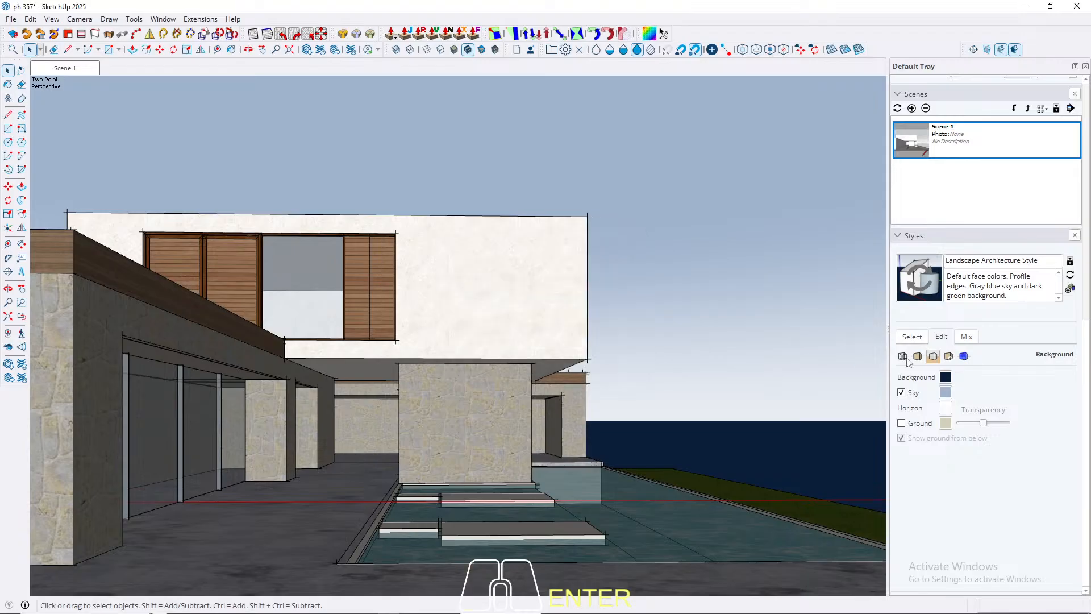
left_click(945, 376)
double_click(606, 300)
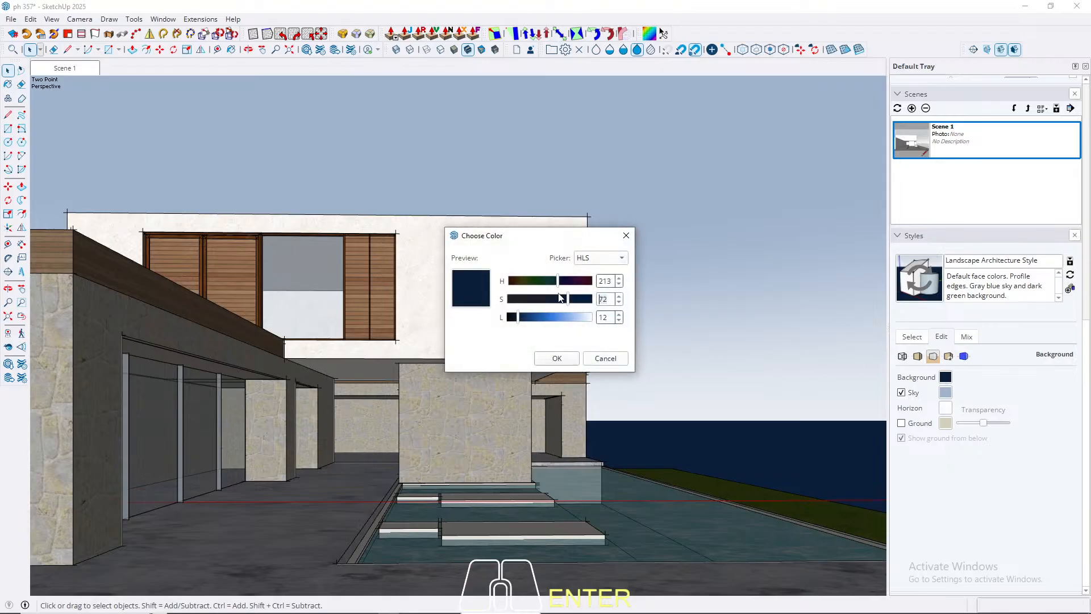
type("31")
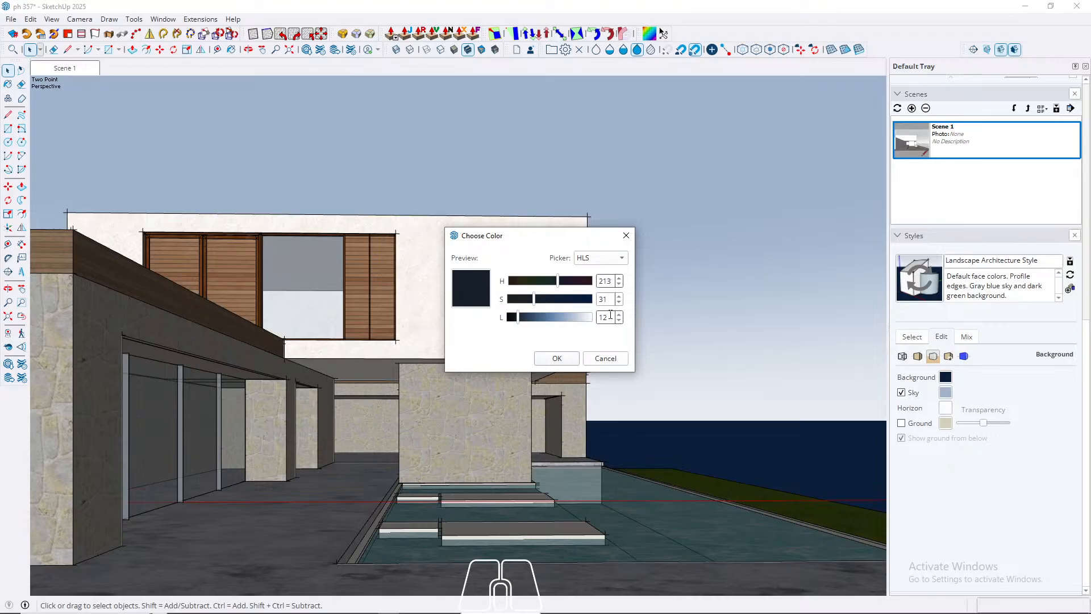
key("Tab")
type("71")
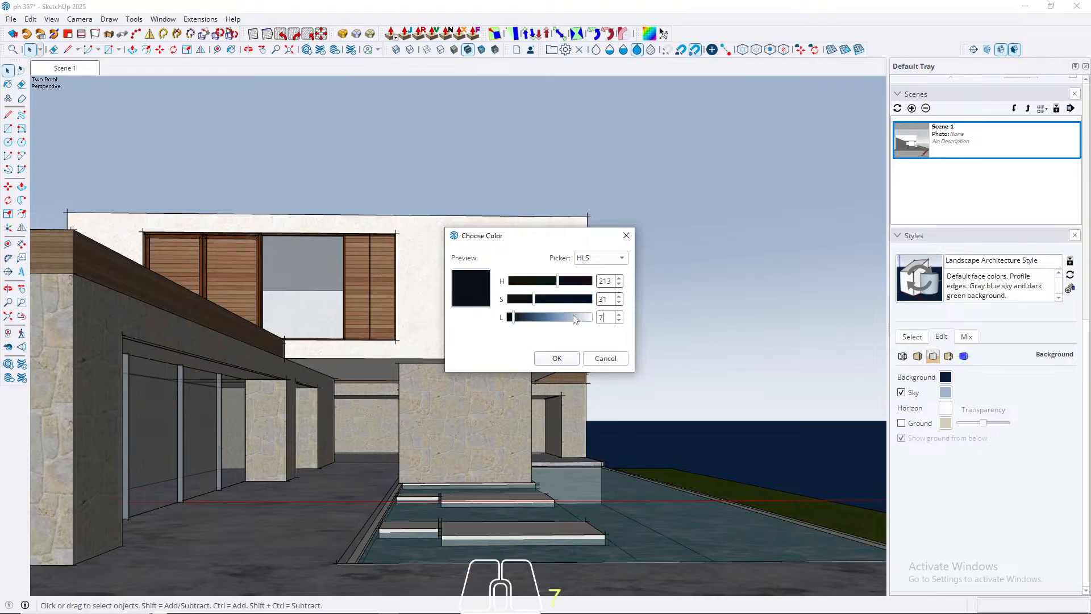
left_click(562, 359)
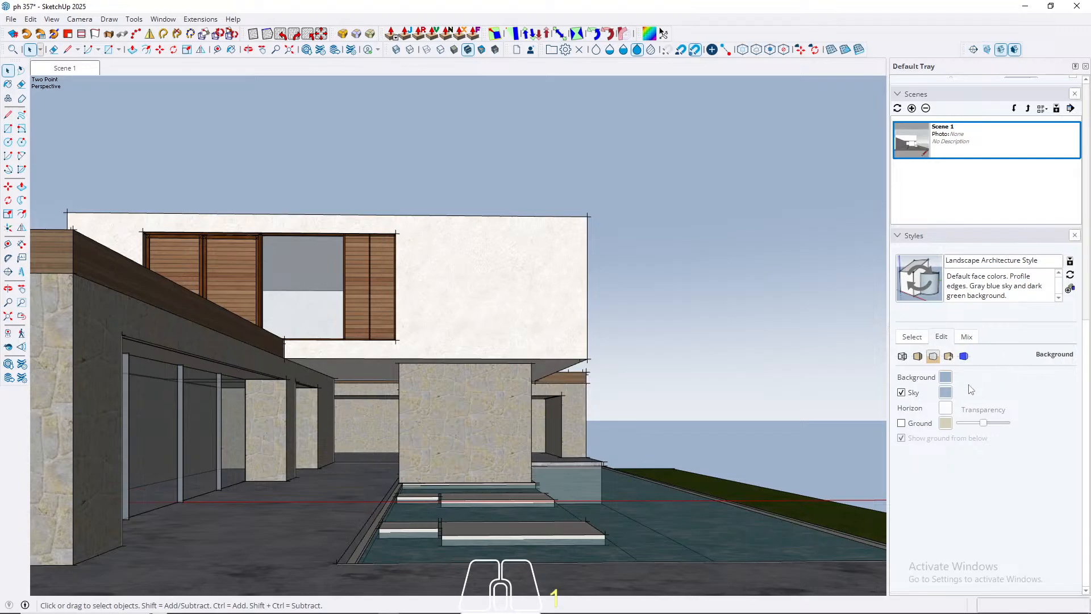
Step: Try a lighter sky colour with a lightness of about 85 and check the background colour's values
left_click(946, 394)
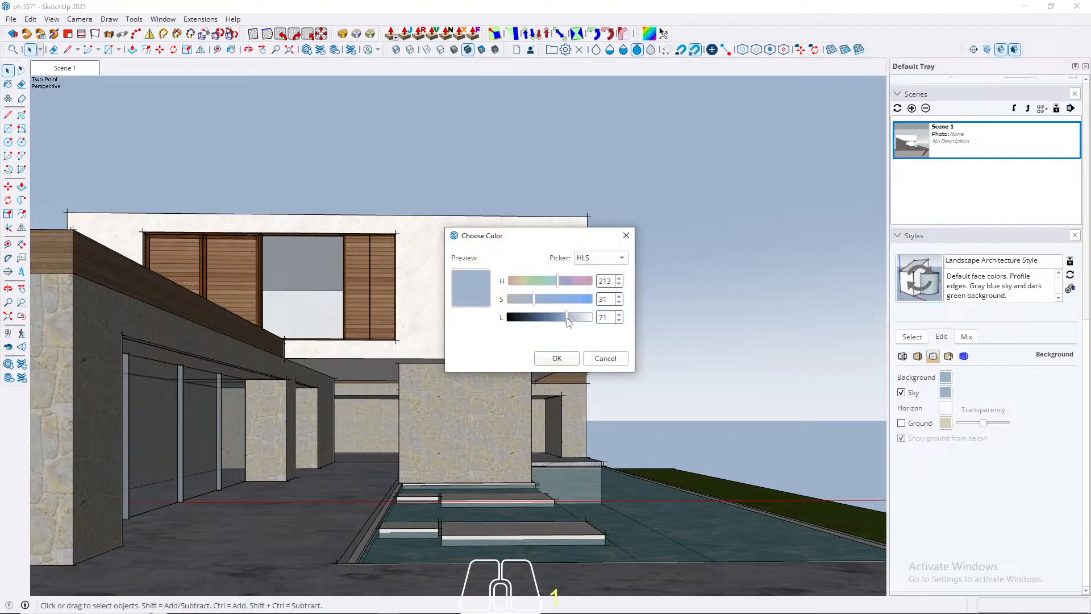
mouse_move(567, 317)
left_mouse_down()
mouse_move(590, 325)
mouse_move(580, 324)
left_mouse_up()
left_click(557, 358)
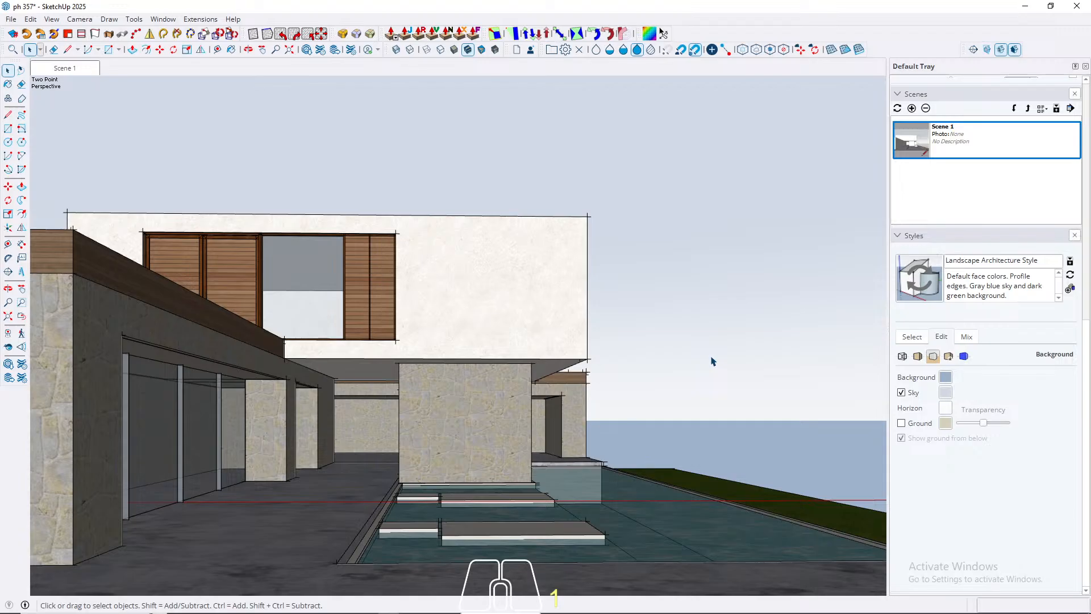
left_click(947, 378)
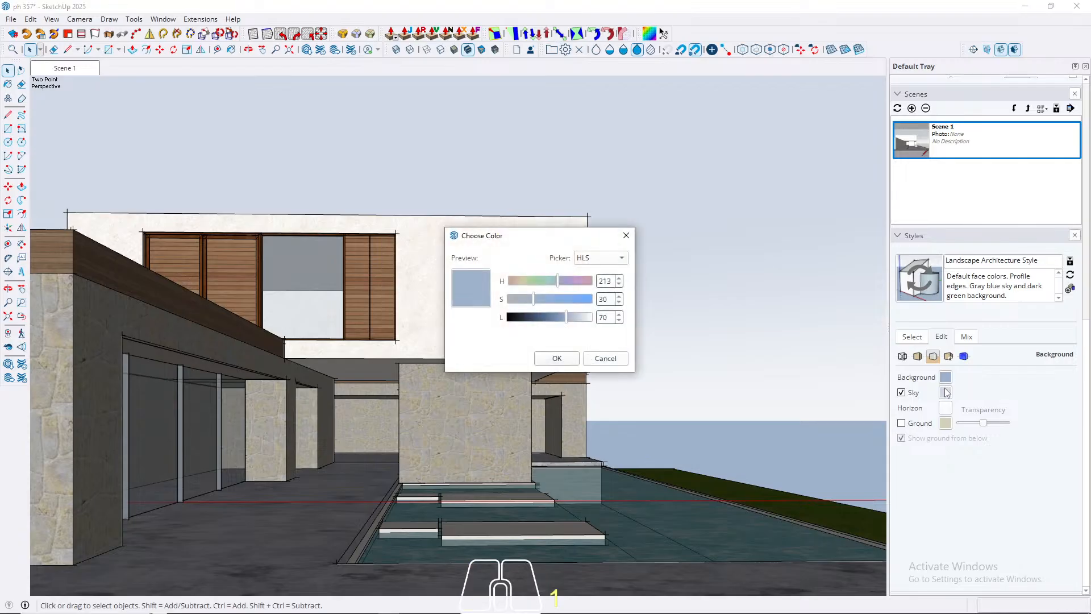
left_click(570, 359)
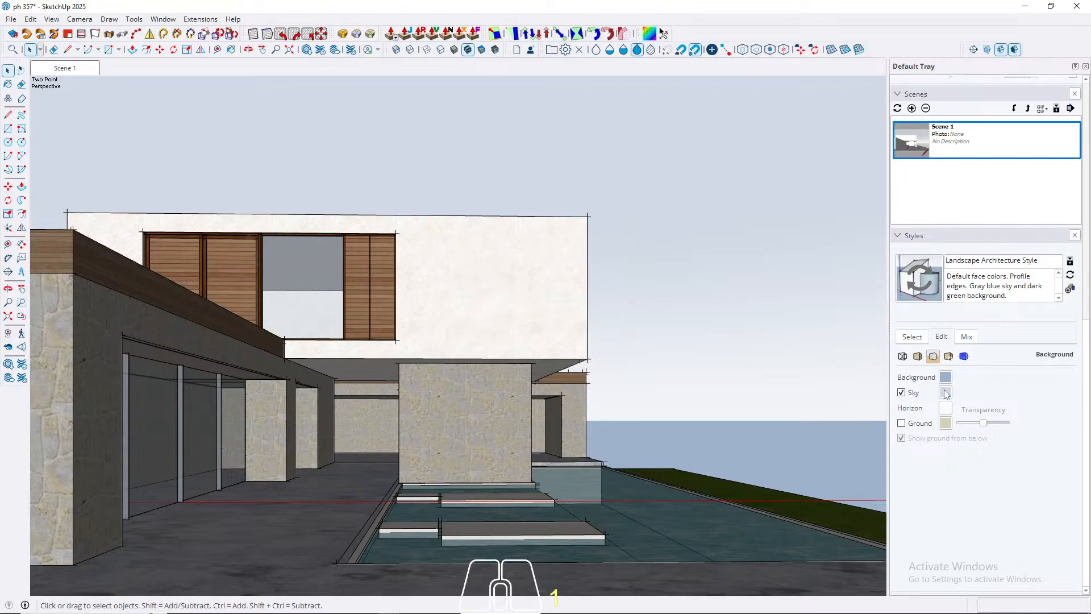
Step: Set the sky colour's lightness back to 71
left_click(946, 393)
left_click(603, 319)
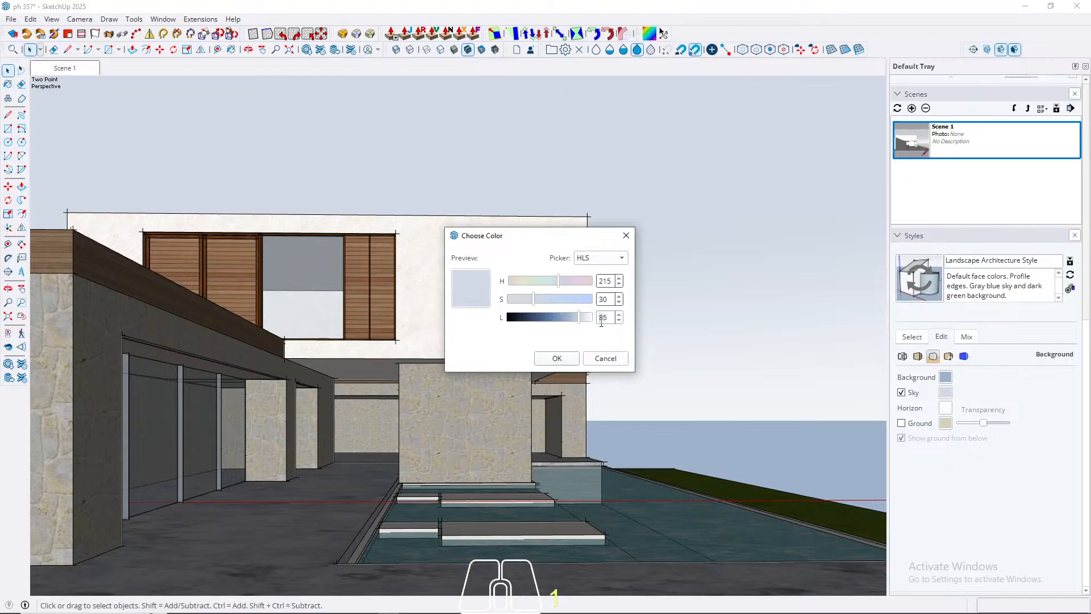
double_click(603, 318)
left_click(609, 316)
key("BackSpace")
key("BackSpace")
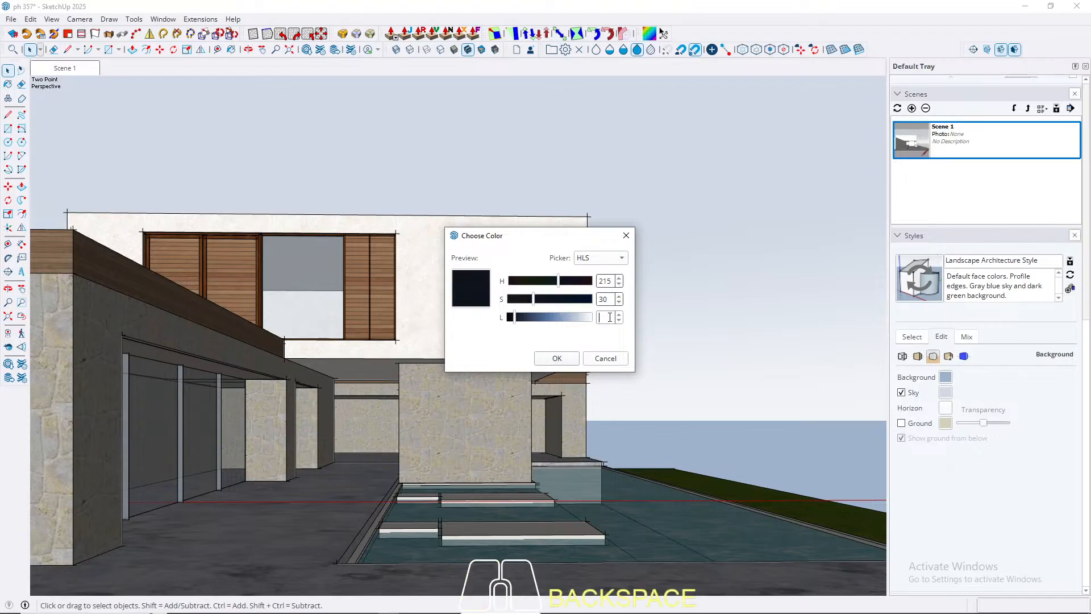
type("70")
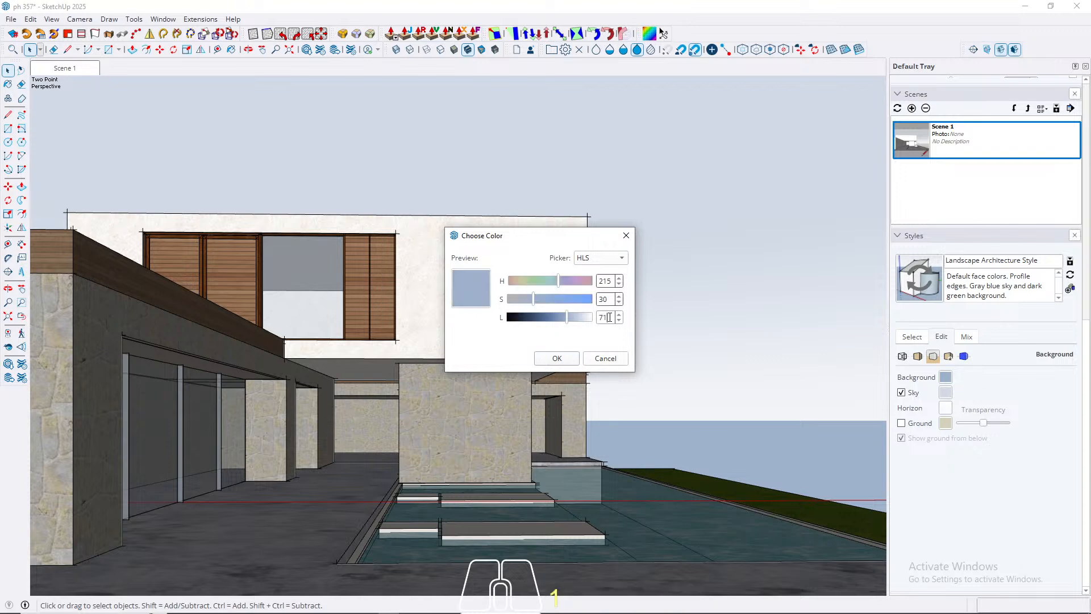
key("Return")
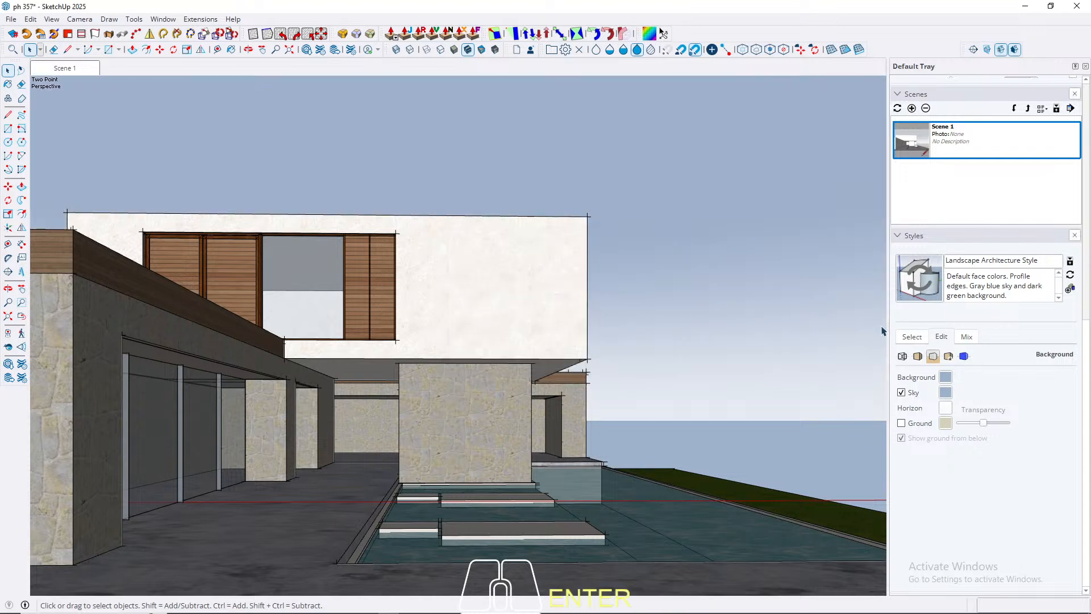
Step: Lighten the background colour to a lightness of 82, and further to about 93
left_click(946, 379)
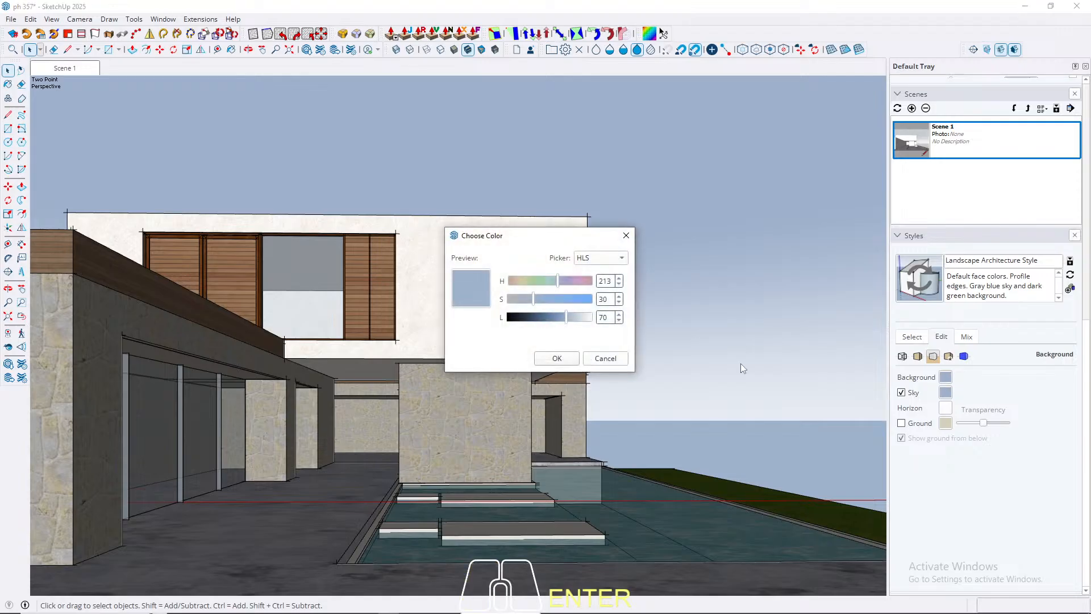
left_click_drag(575, 322, 578, 319)
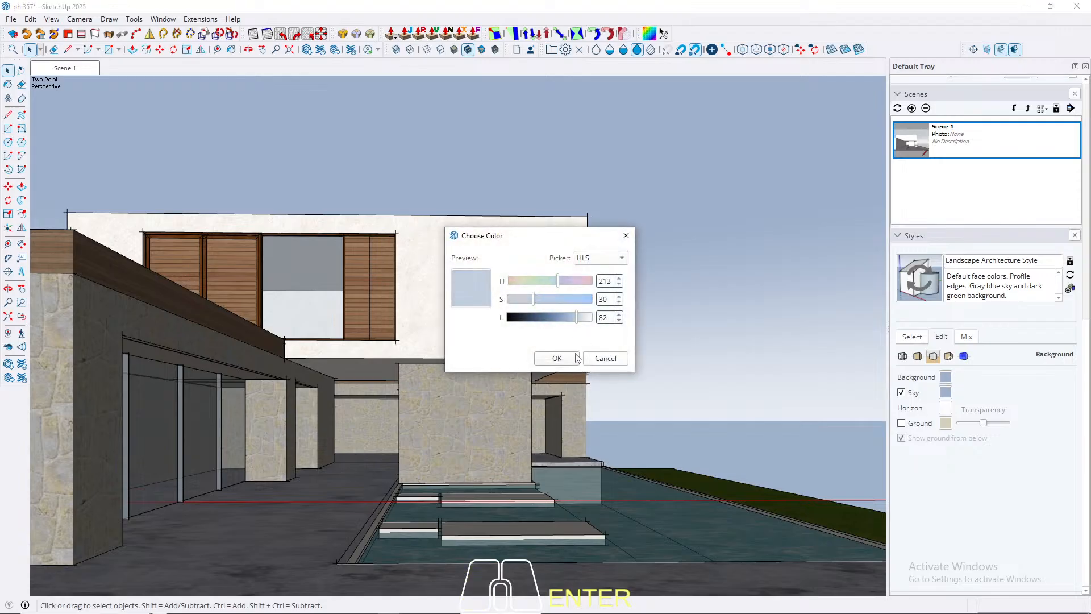
left_click(570, 363)
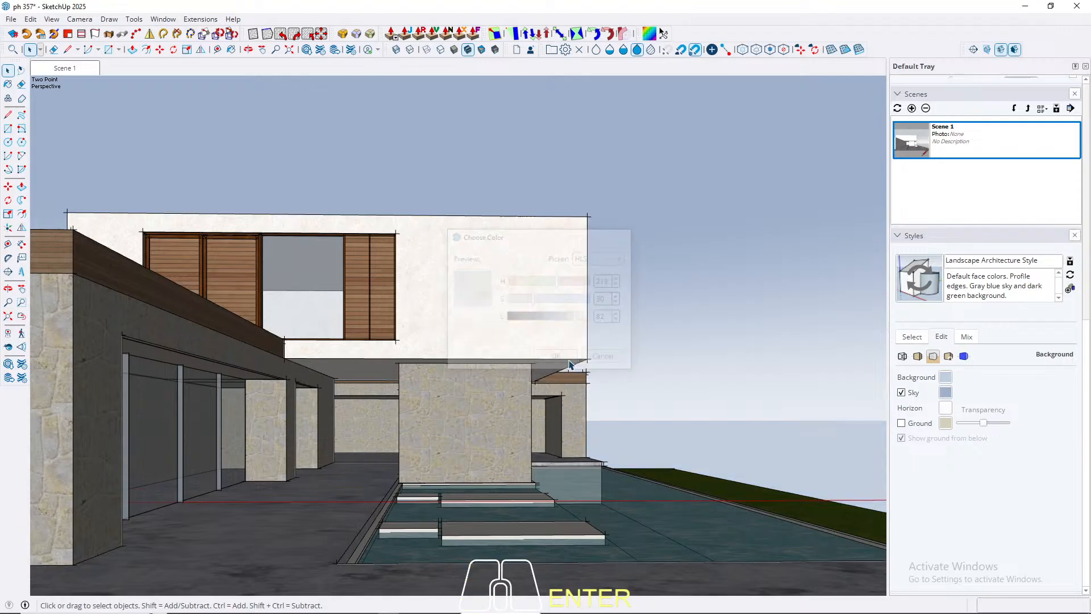
left_click(946, 377)
left_click_drag(579, 320, 587, 319)
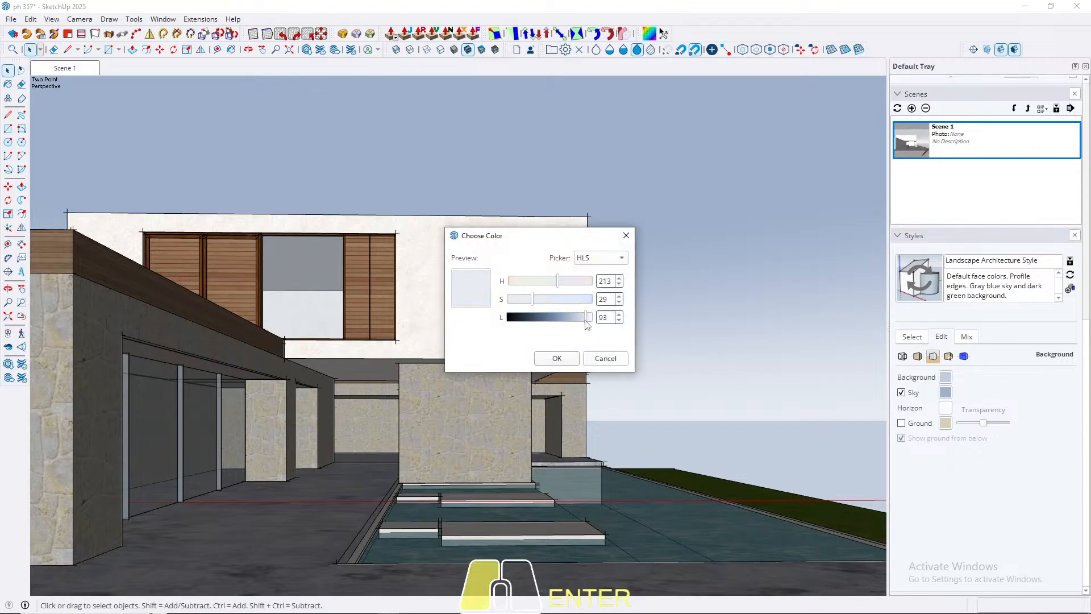
left_click(567, 358)
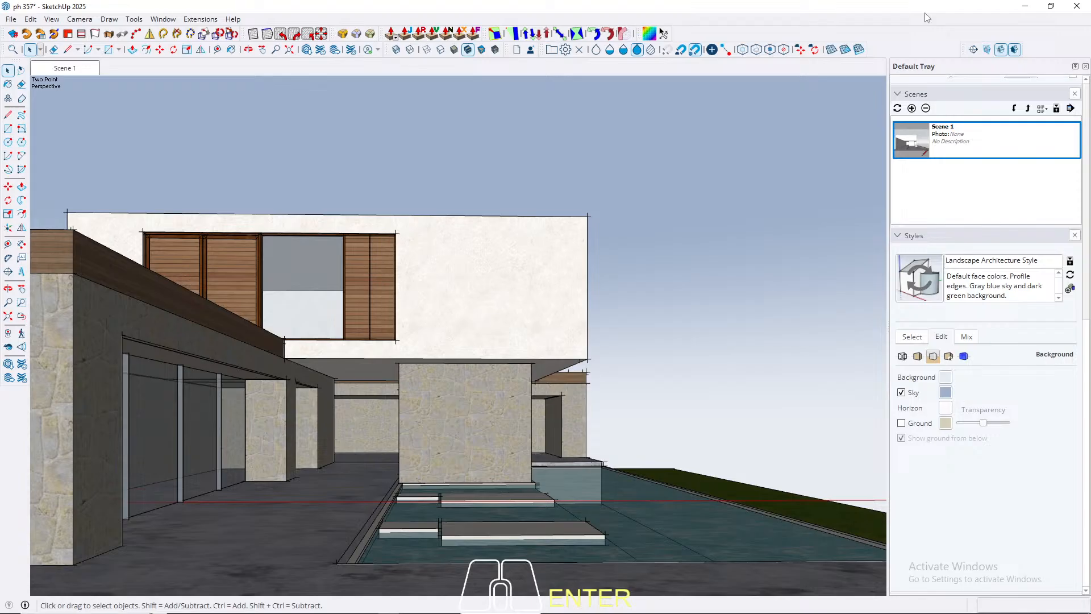
Step: Update Scene 1, saving the style changes as a new style, and return to the collection of default styles
right_click(73, 73)
left_click(96, 117)
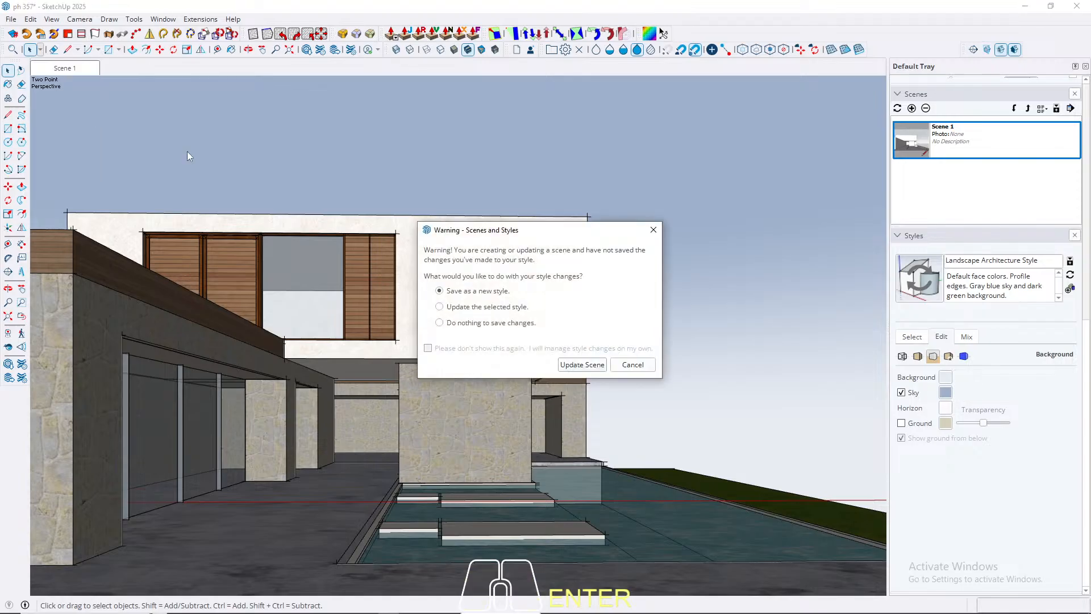
left_click(572, 371)
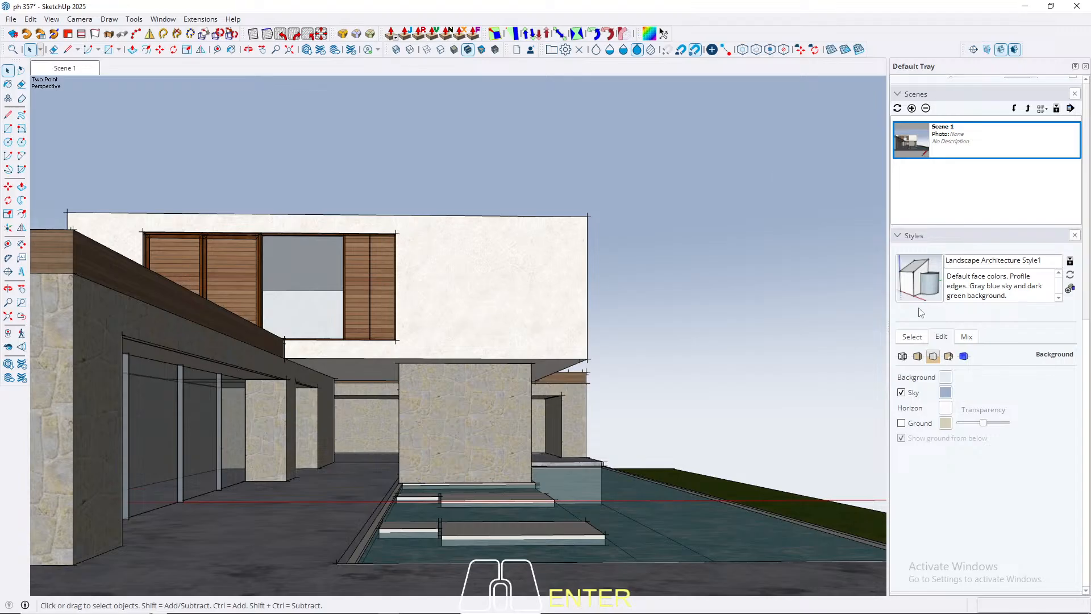
left_click(911, 338)
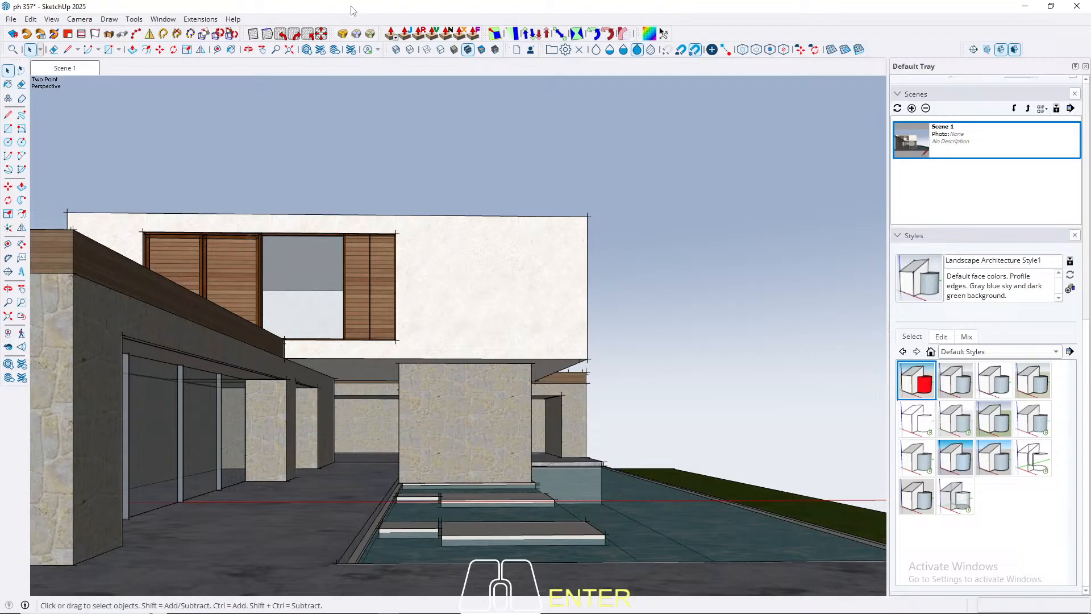
Step: Display the model in the hidden-line face style with X-ray transparency
left_click(442, 53)
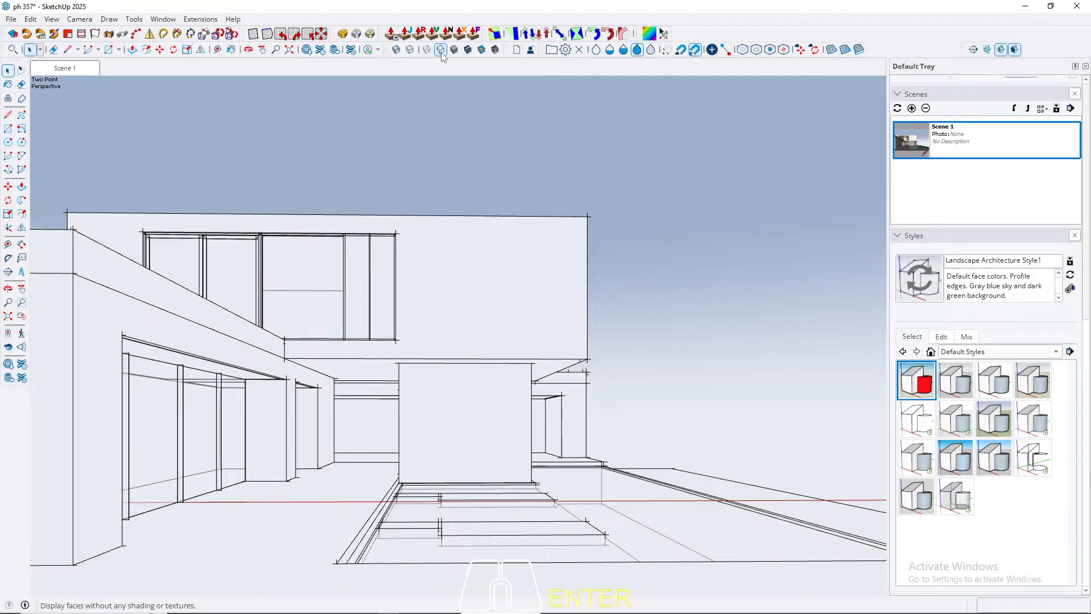
left_click(397, 50)
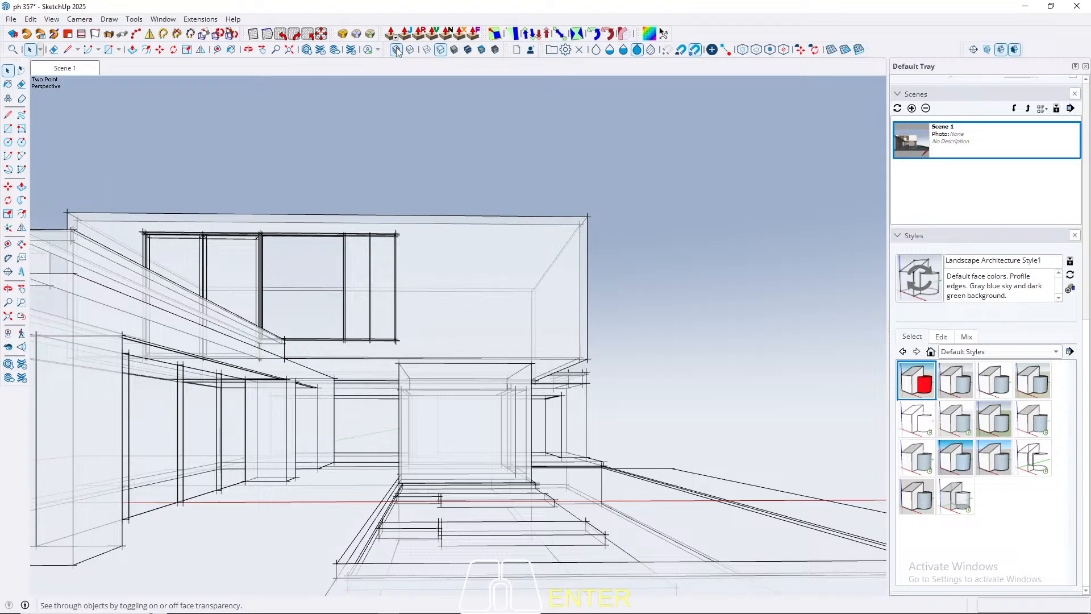
Step: Try back edges on the hidden-line model, toggling them and the X-ray display on and off to compare the looks
left_click(410, 50)
left_click(398, 50)
key("k")
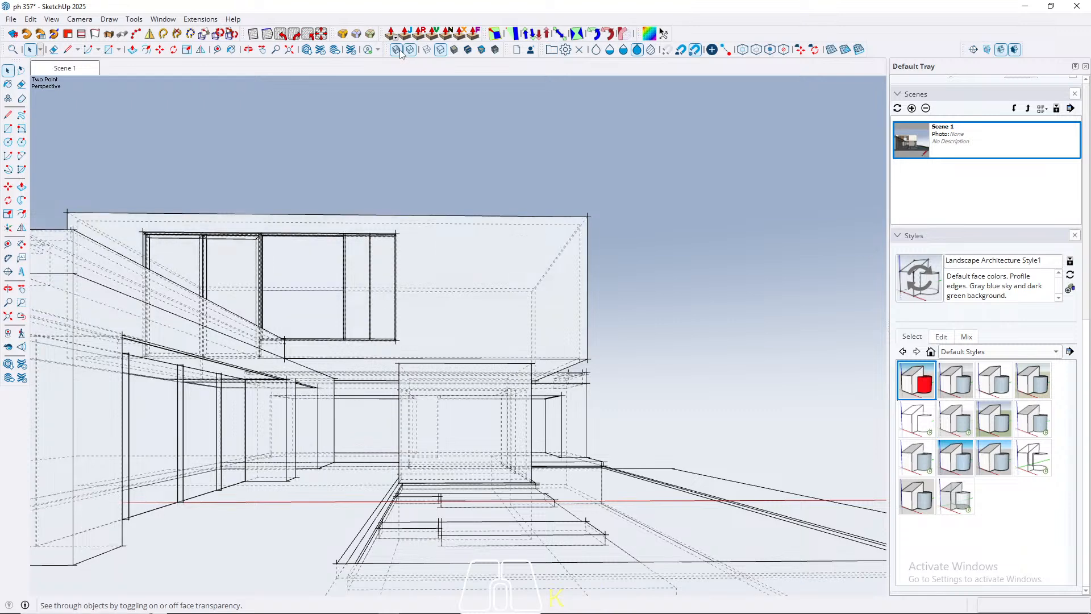
key("k")
key("k")
key("k")
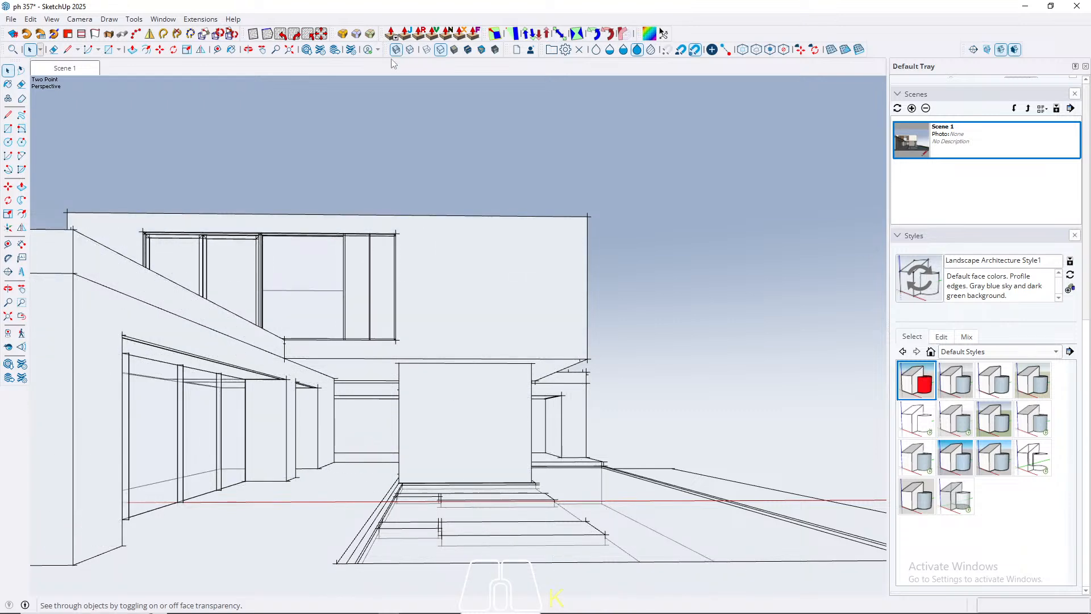
left_click(397, 50)
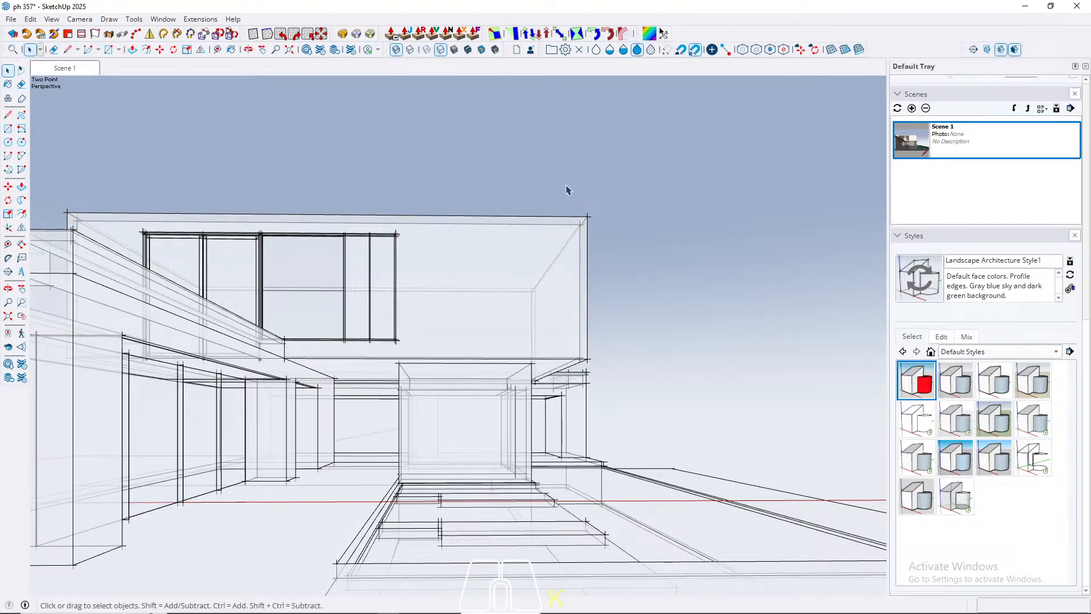
Step: Set the edge extension of the current style to 10
left_click(942, 337)
left_click(902, 356)
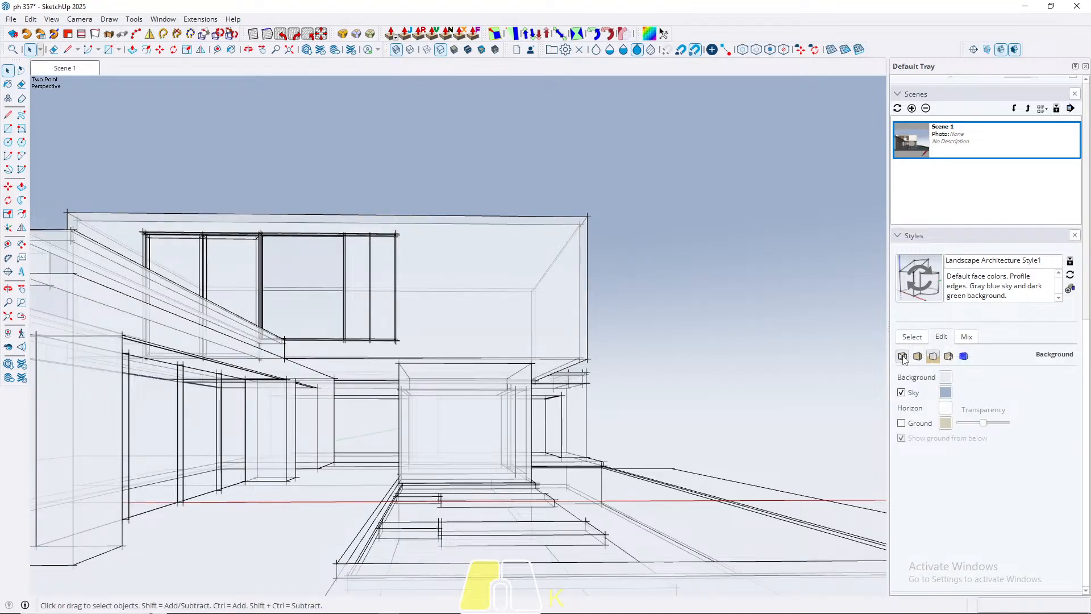
double_click(966, 441)
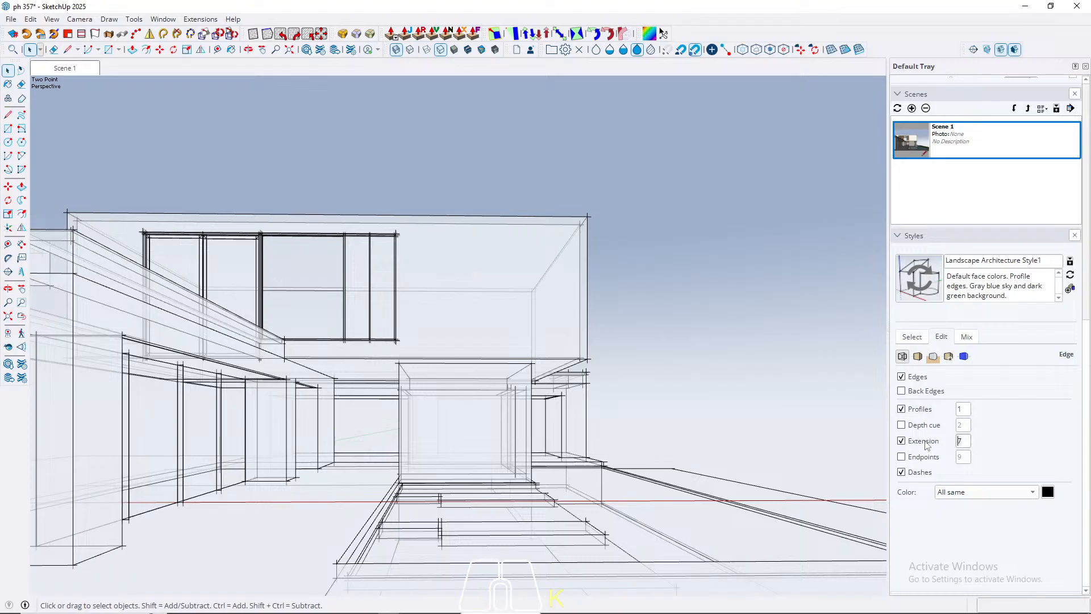
type("10")
Step: Enable edge endpoints with a value of 5, and try the depth cue on the edges
left_click(902, 457)
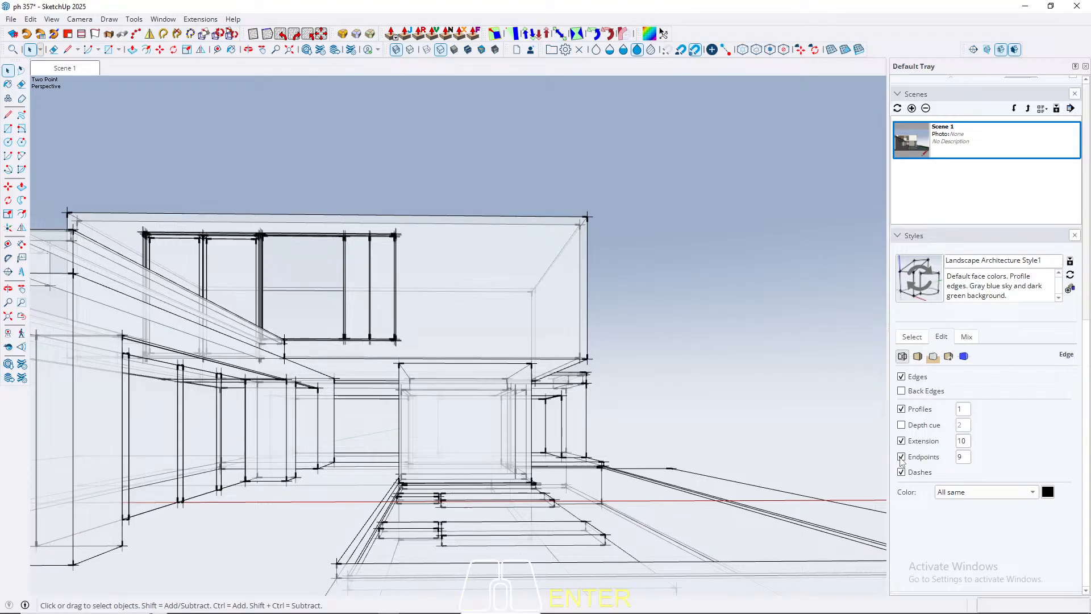
left_click(960, 458)
type("5")
left_click(901, 425)
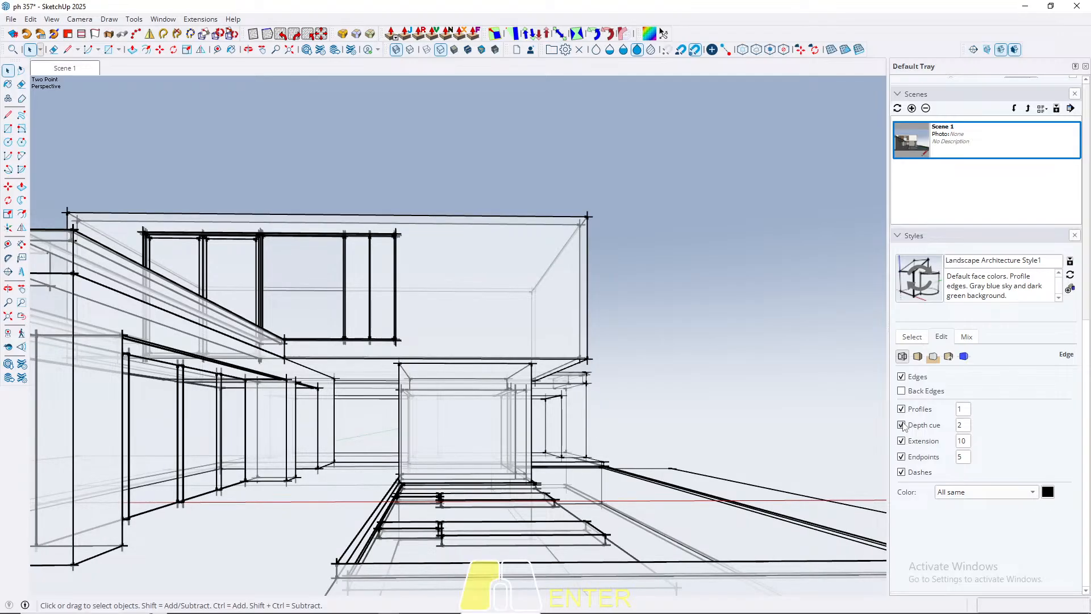
left_click(901, 426)
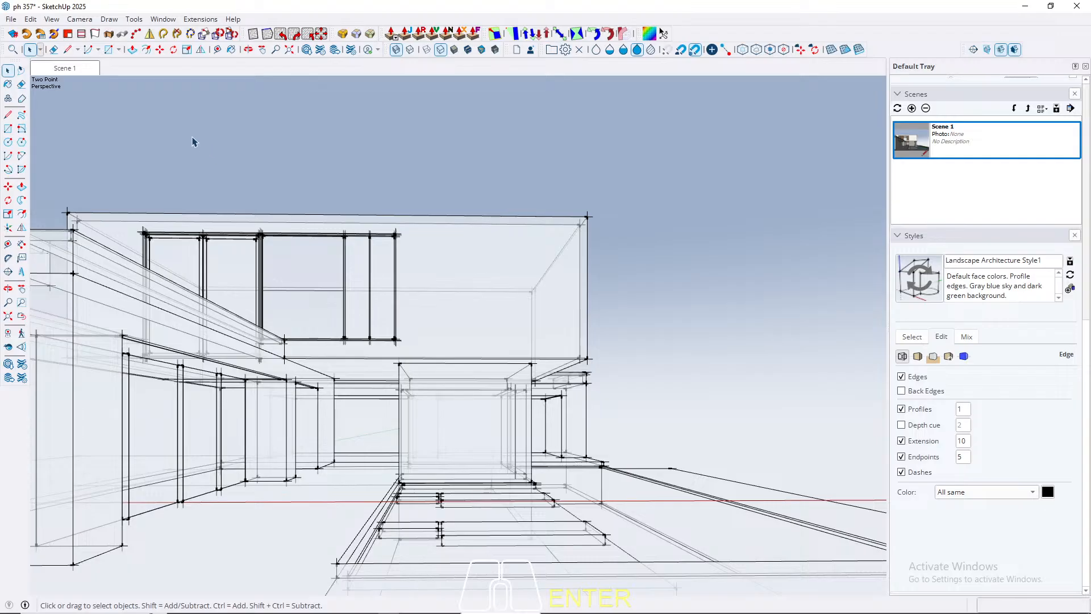
Step: Add a second scene from the current view, saving the style changes as a new style
right_click(73, 74)
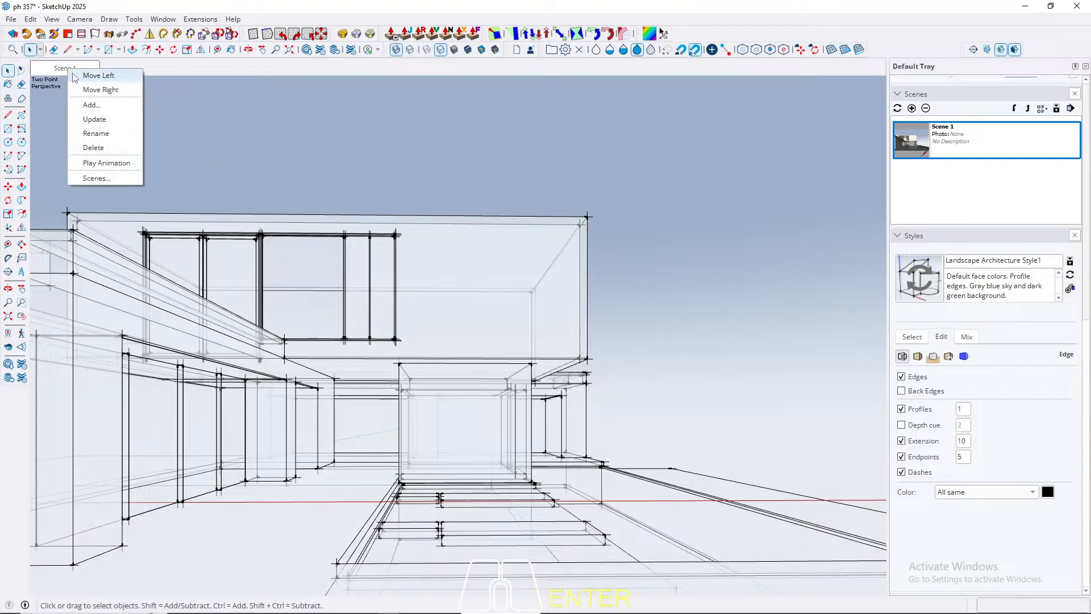
left_click(91, 104)
left_click(571, 368)
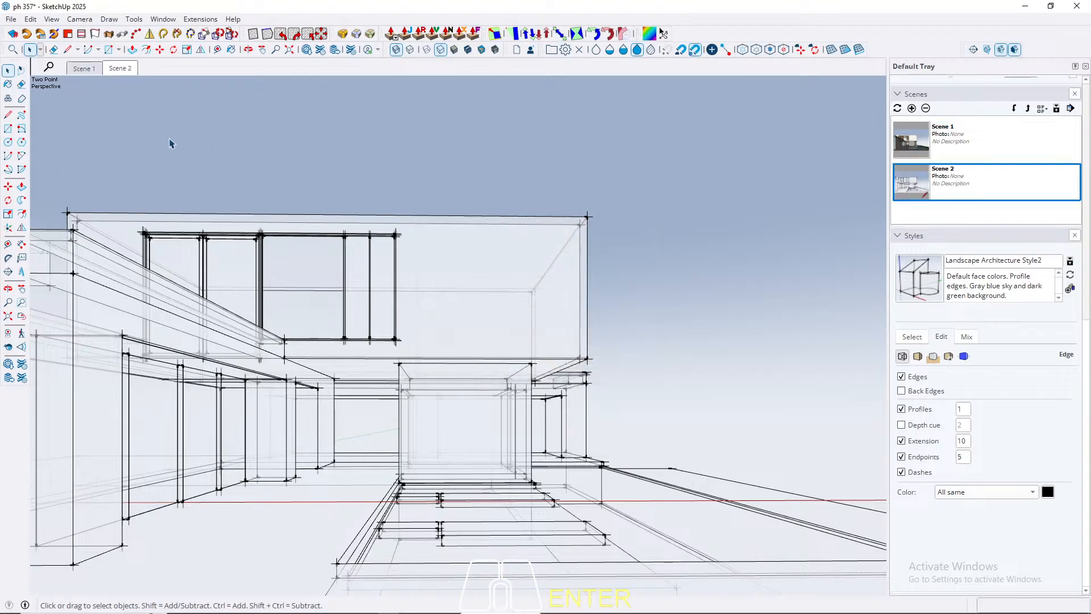
Step: Switch to Scene 1 and inspect the textured house from above, selecting stepping slabs in the pool
left_click(83, 70)
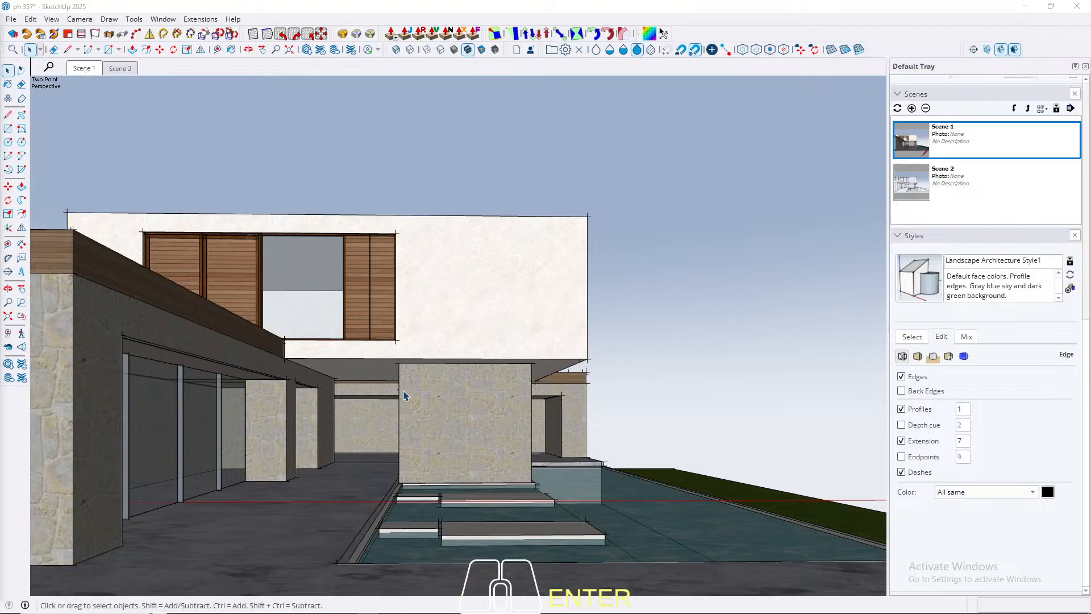
middle_click_drag(477, 355, 309, 370)
middle_click_drag(518, 393, 498, 427)
left_click(499, 428, "shift")
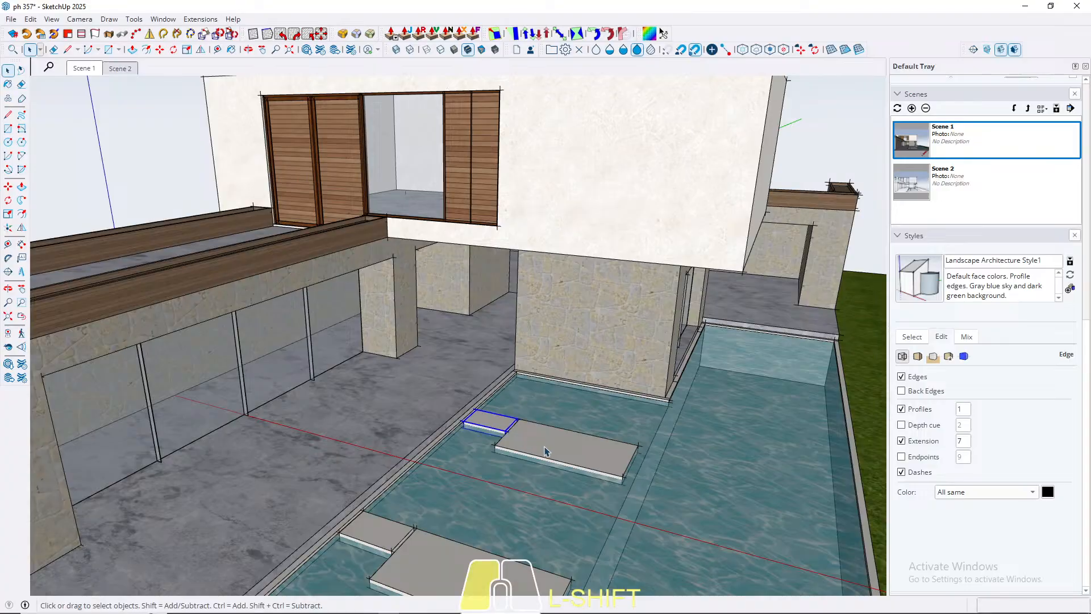
middle_click_drag(449, 580, 430, 445)
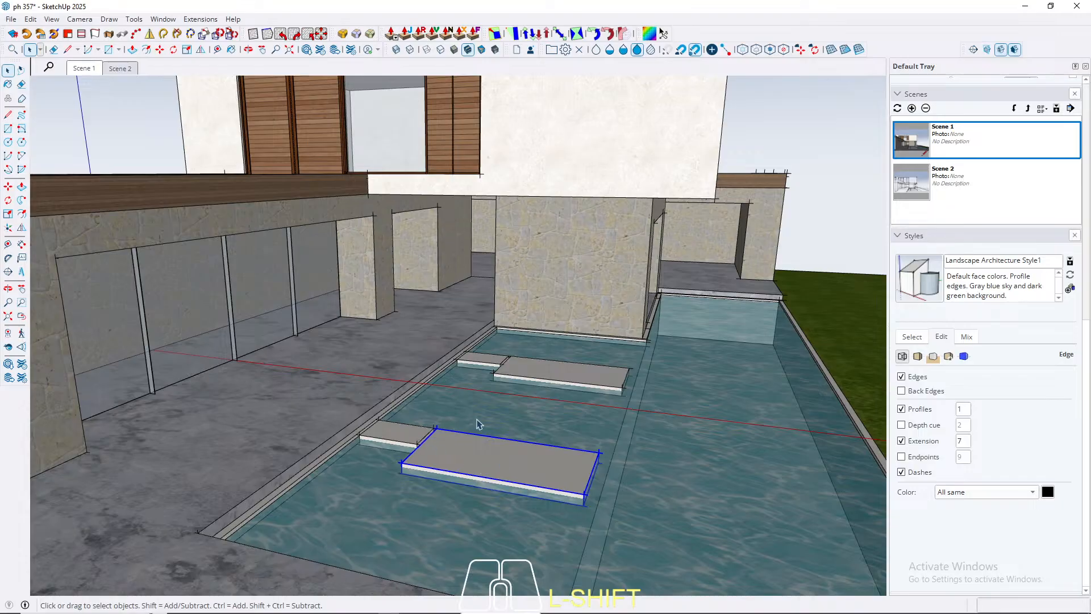
Step: Examine the house from other angles in Scene 2's X-ray line style, and return to Scene 1
left_click(120, 69)
middle_click_drag(499, 305, 410, 433)
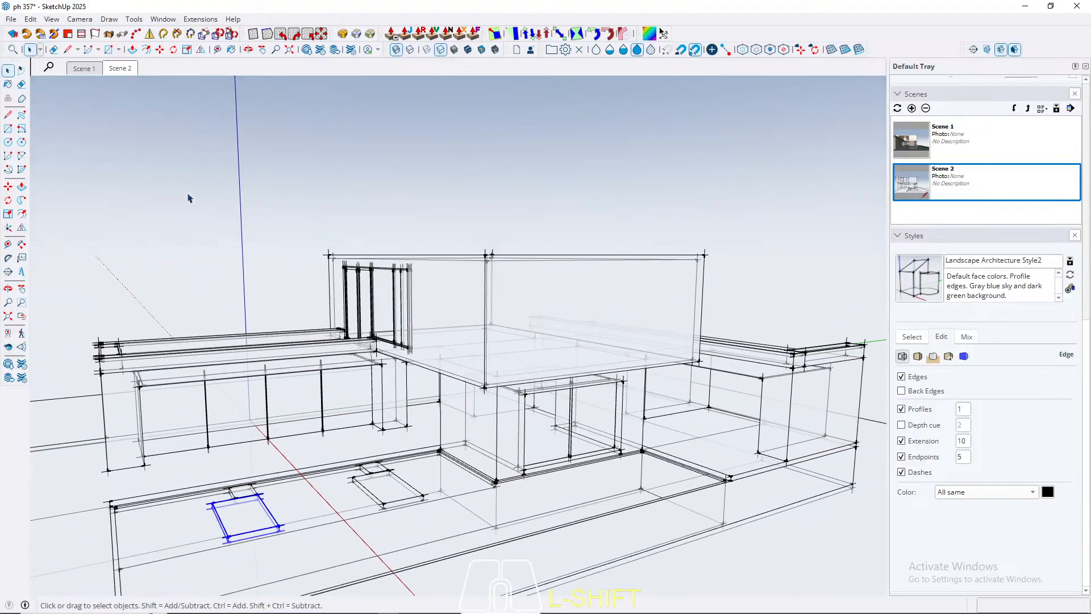
middle_click_drag(333, 341, 348, 300)
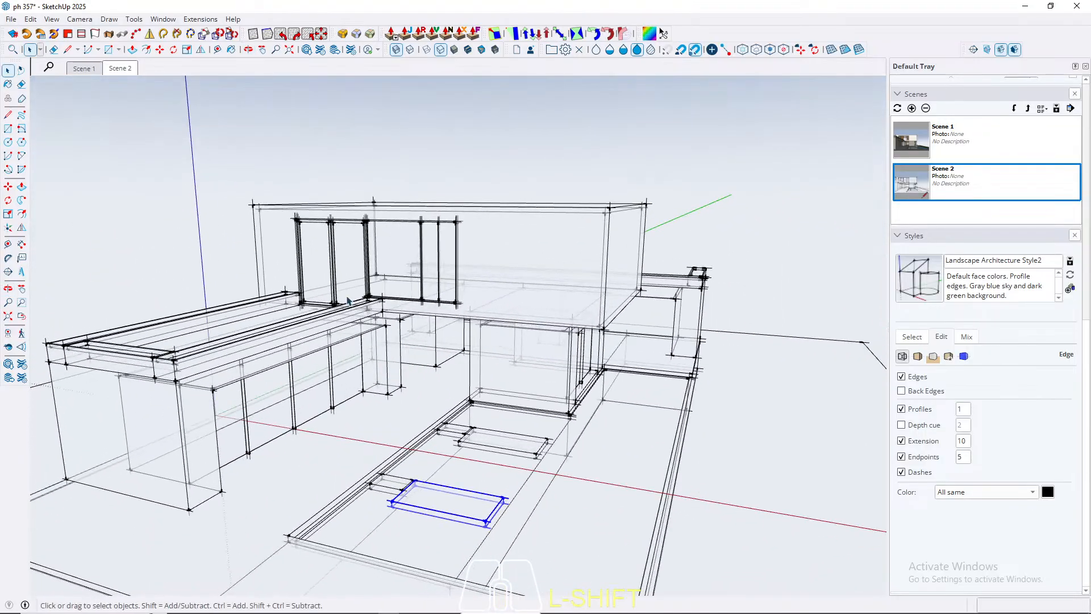
left_click(84, 68)
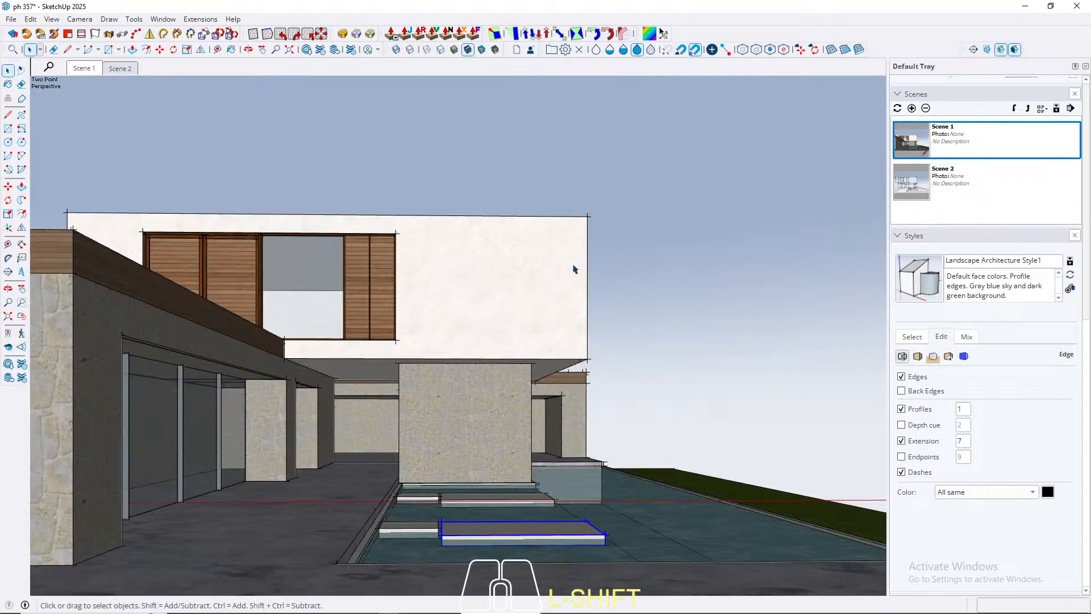